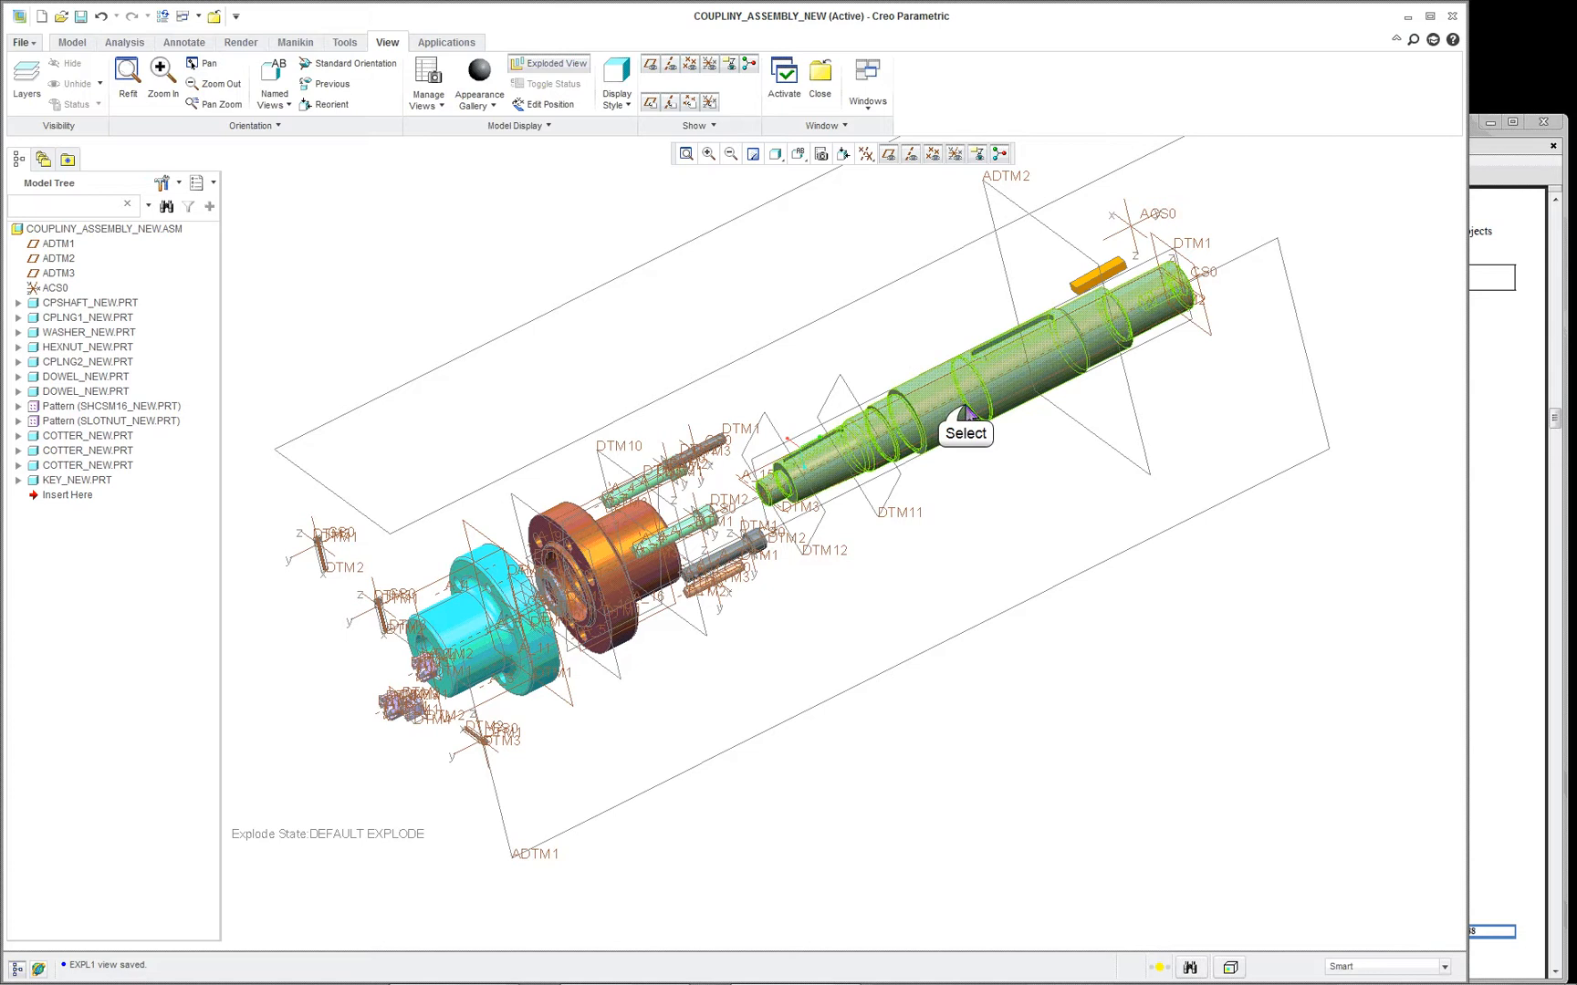
- Select the coupling shaft, switch to Adobe Acrobat, dismiss the reading-options dialog and review the Coupling Shaft drawings in CREO_Projects_Download.pdf
{"action": "left_click", "coordinate": [966, 418]}
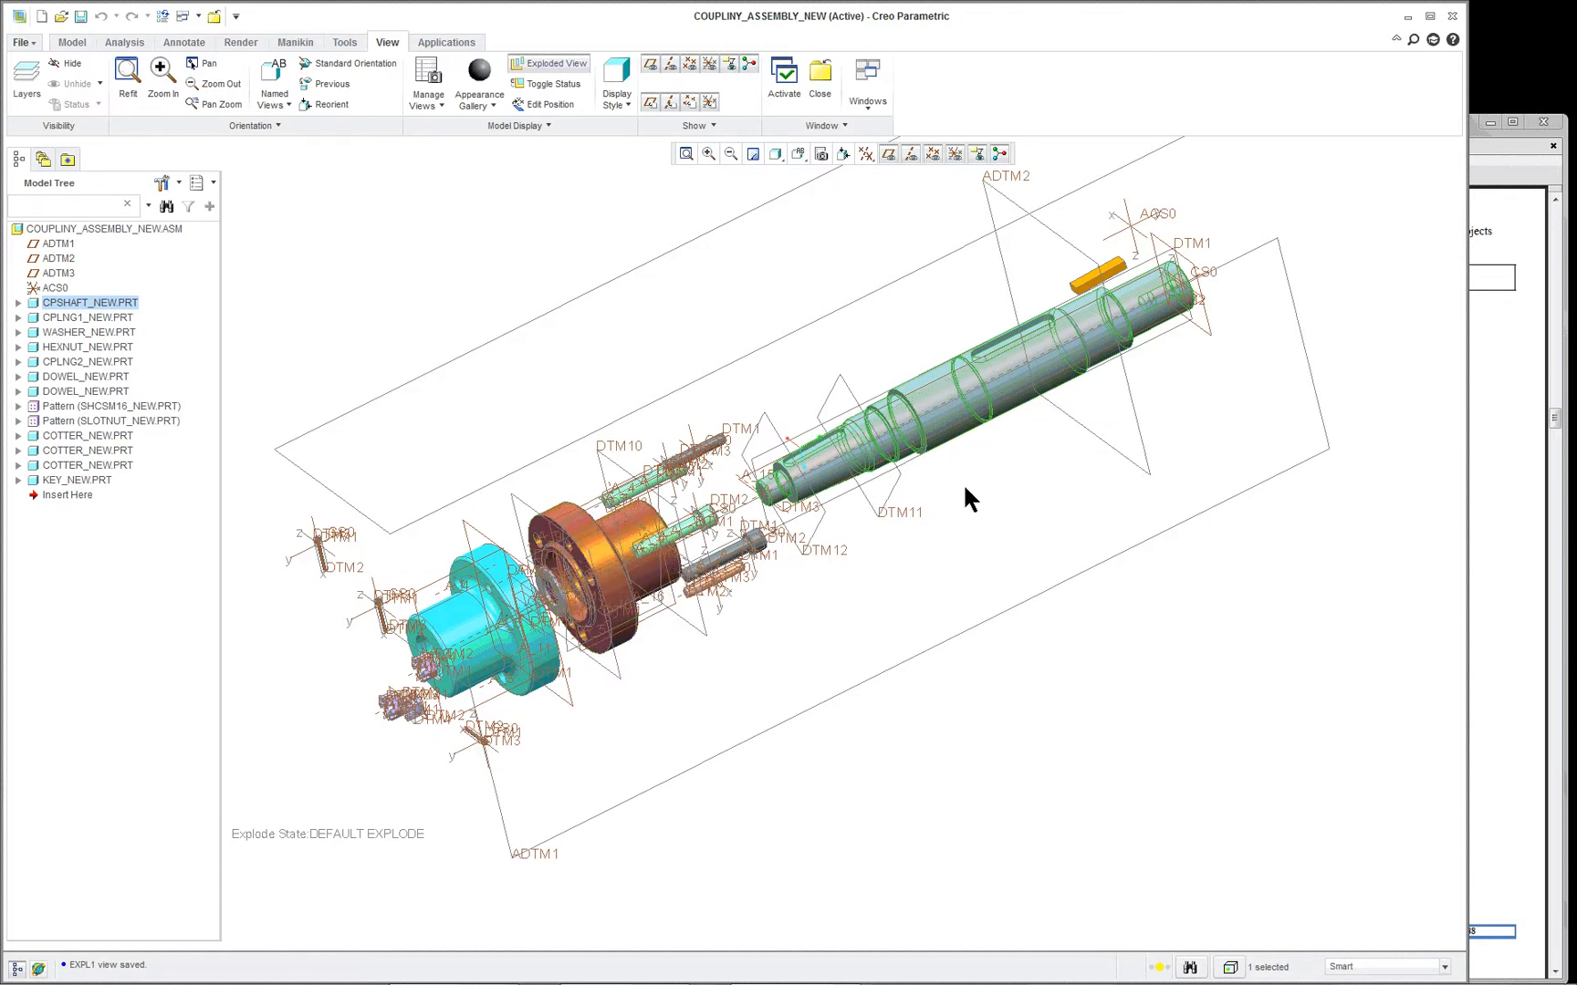
{"action": "left_click", "coordinate": [1486, 454]}
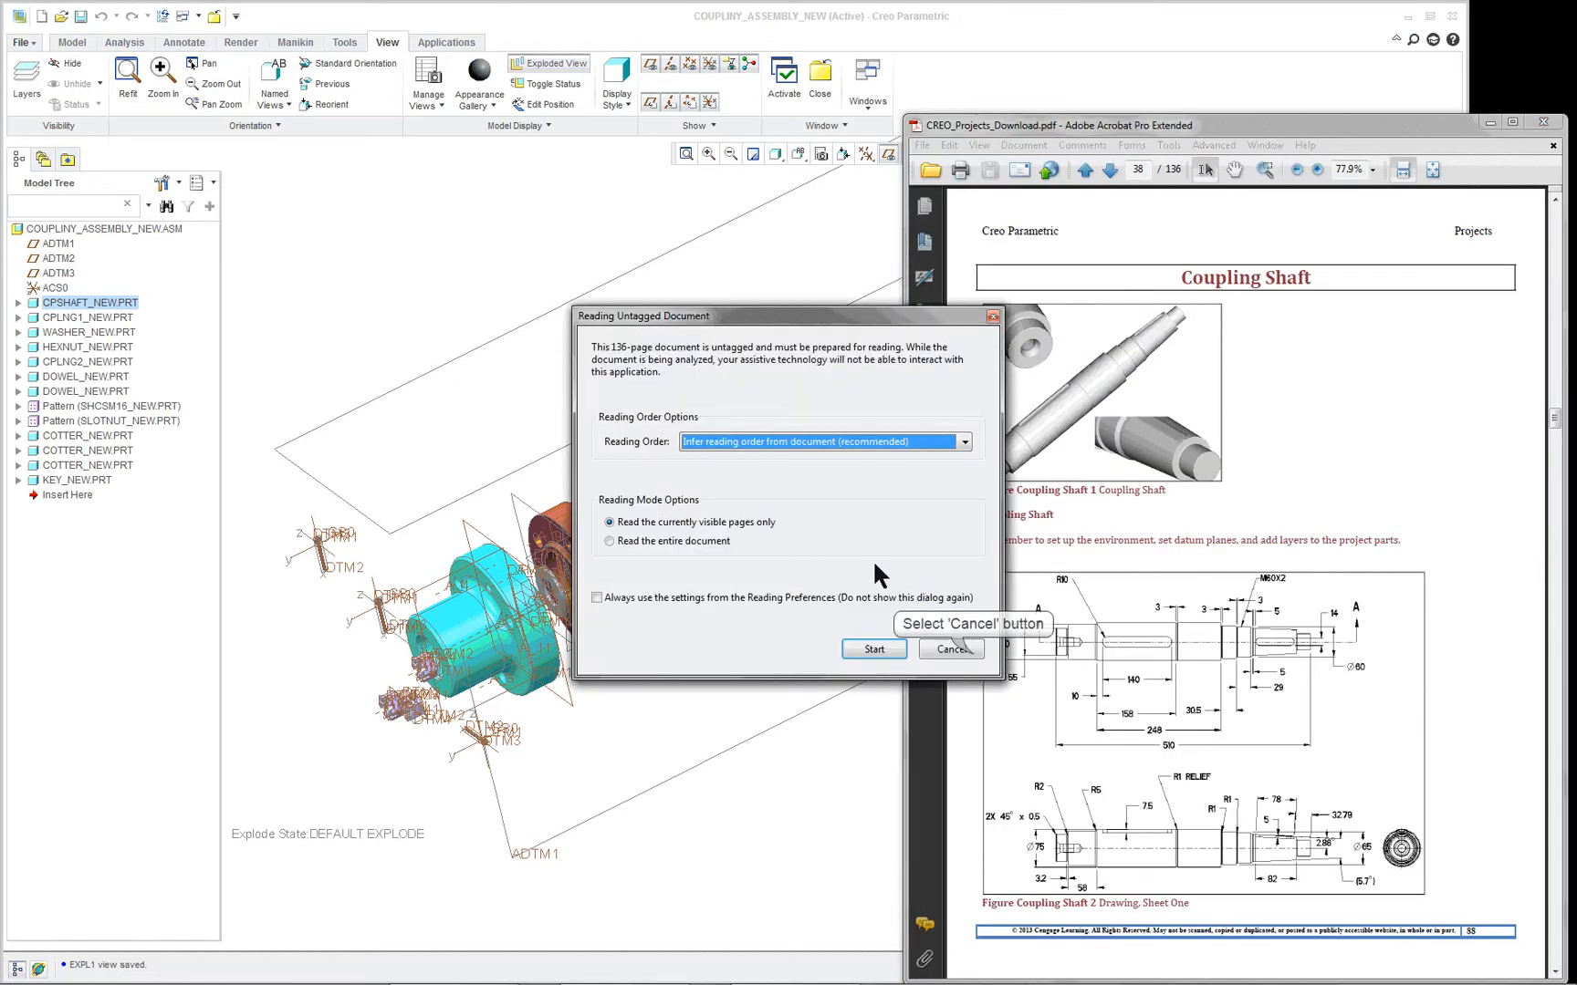
{"action": "left_click", "coordinate": [958, 649]}
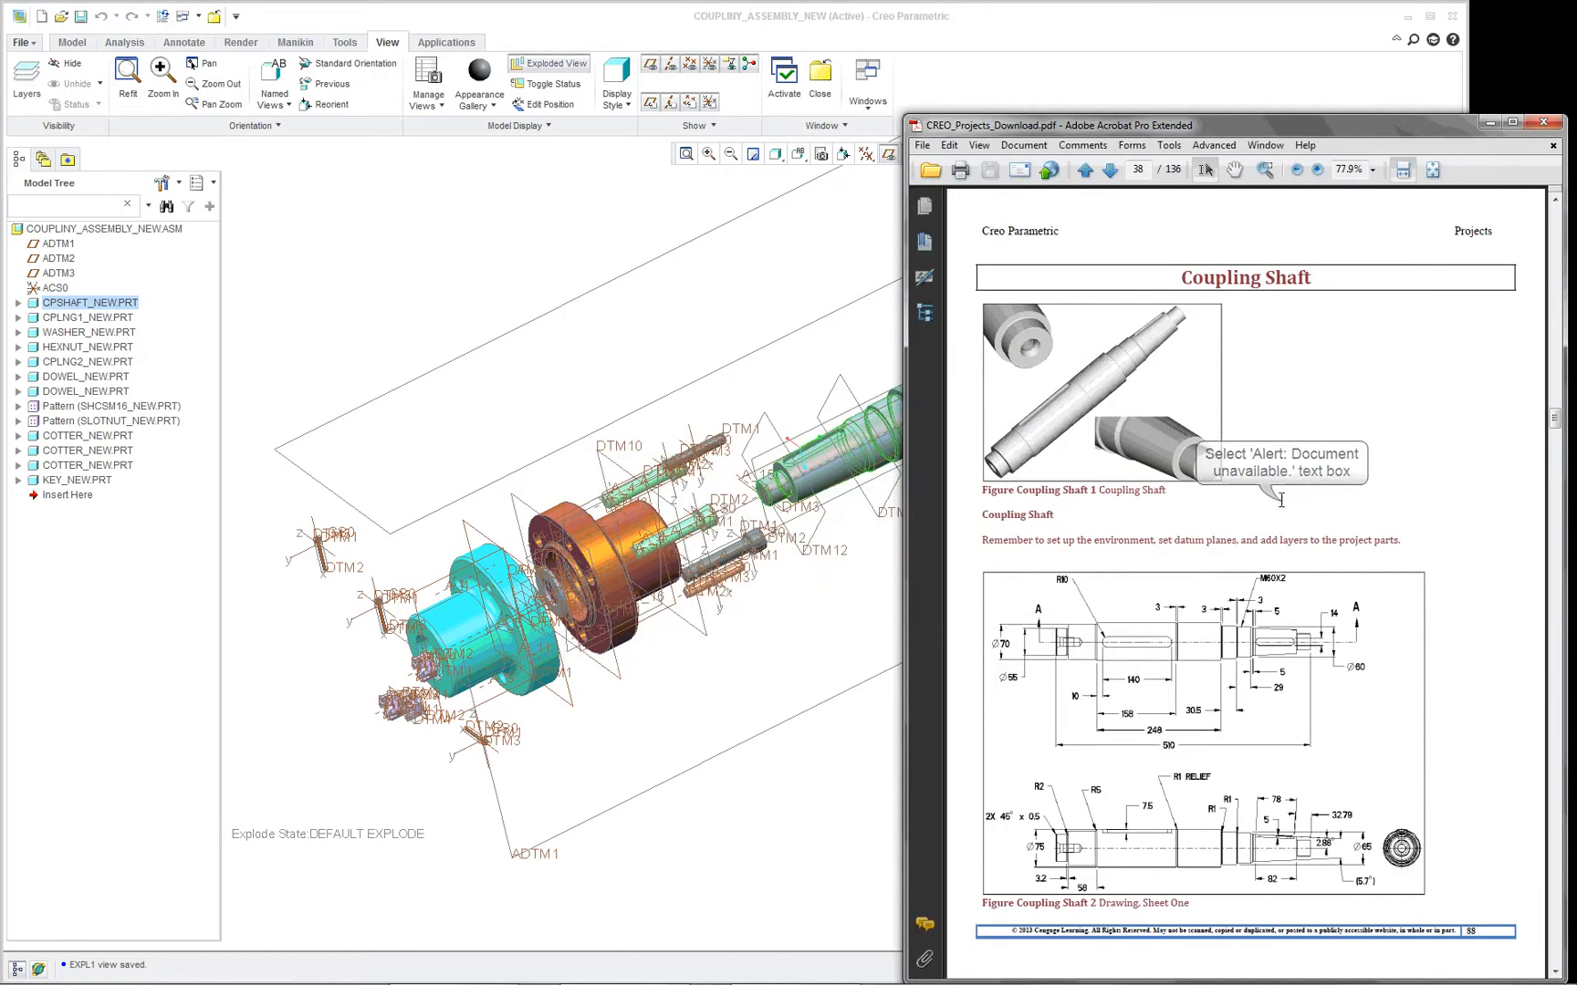
{"action": "scroll", "coordinate": [1281, 500], "scroll_direction": "down", "scroll_amount": 20}
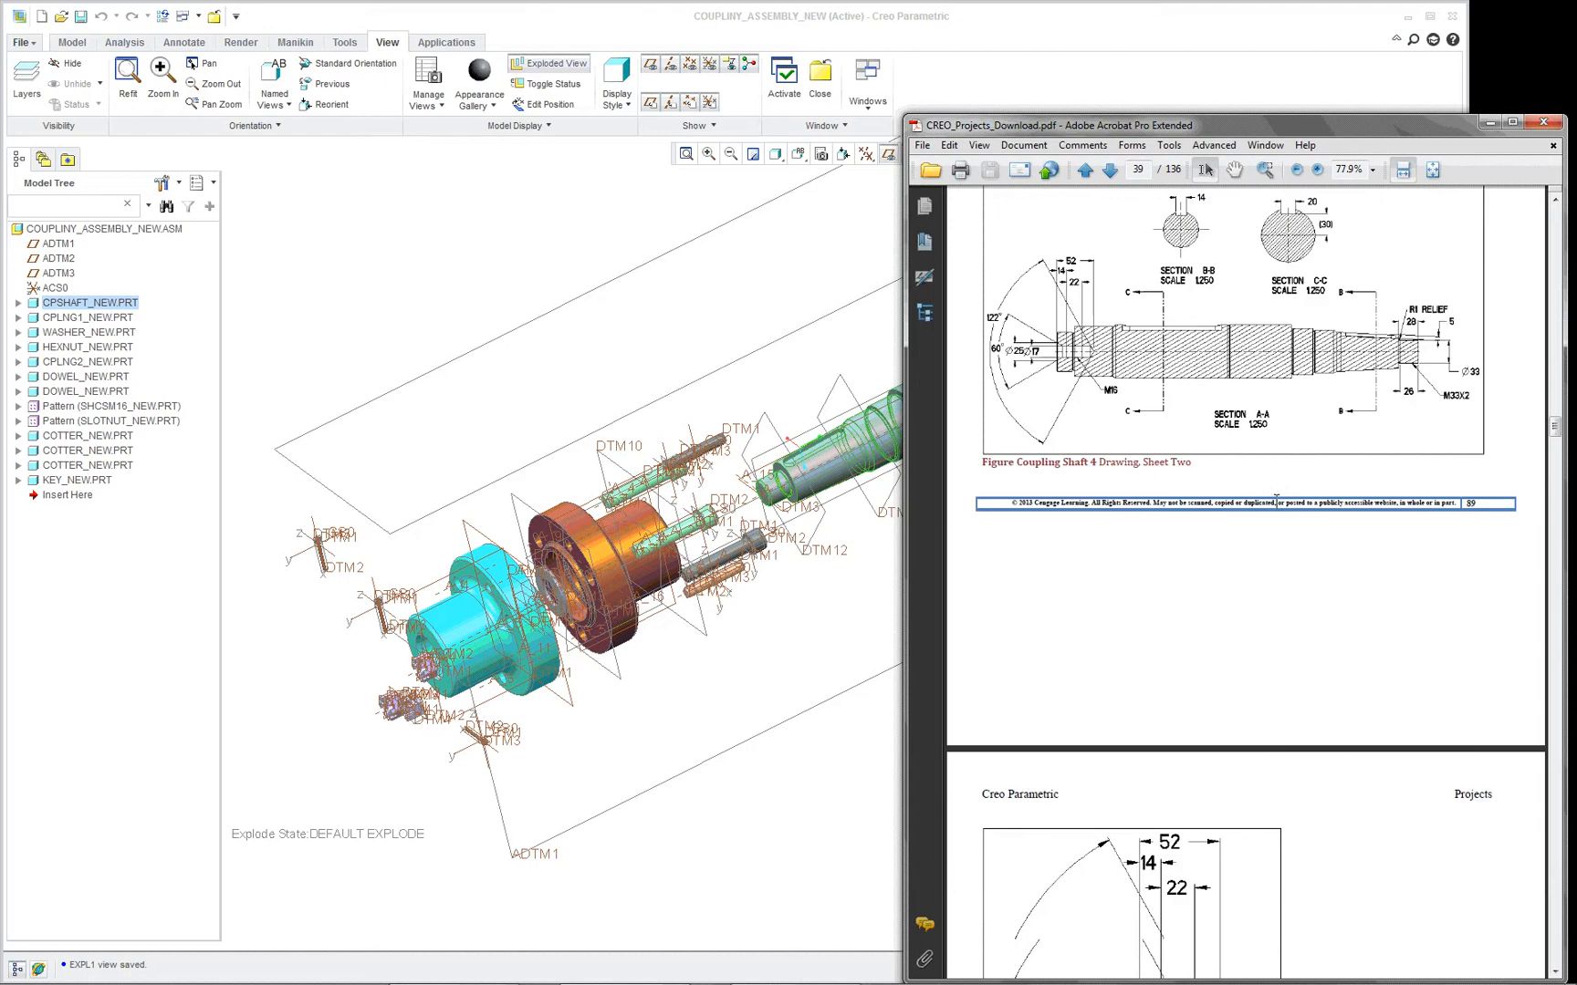
{"action": "scroll", "coordinate": [1275, 497], "scroll_direction": "down", "scroll_amount": 20}
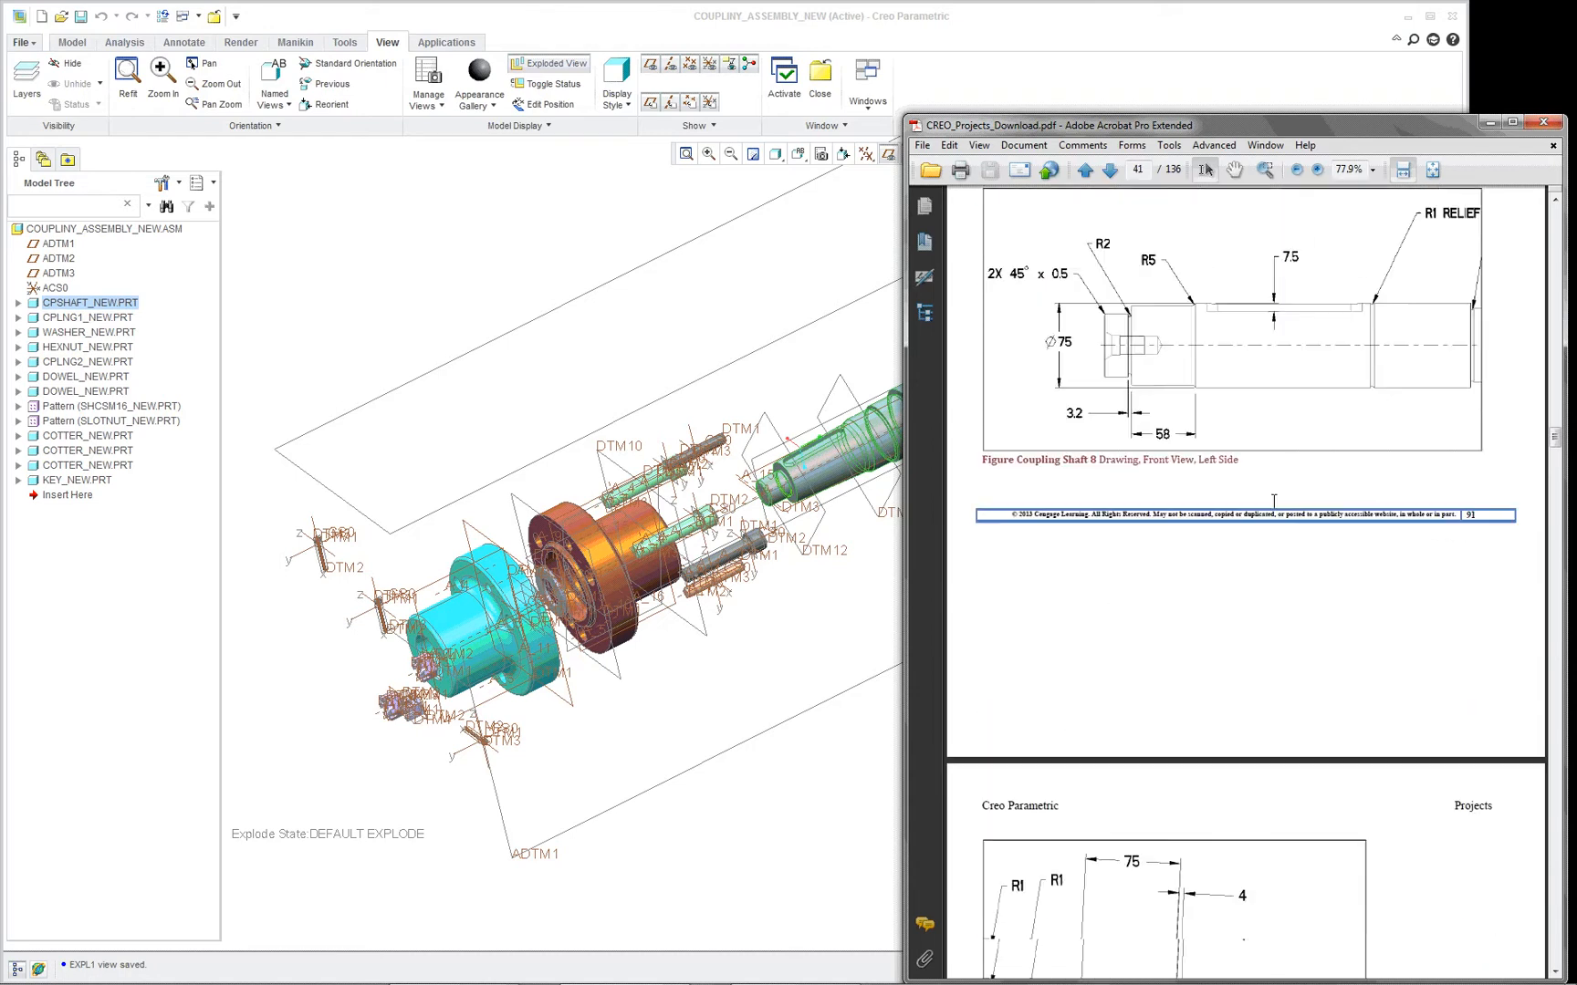
{"action": "scroll", "coordinate": [1274, 499], "scroll_direction": "down", "scroll_amount": 20}
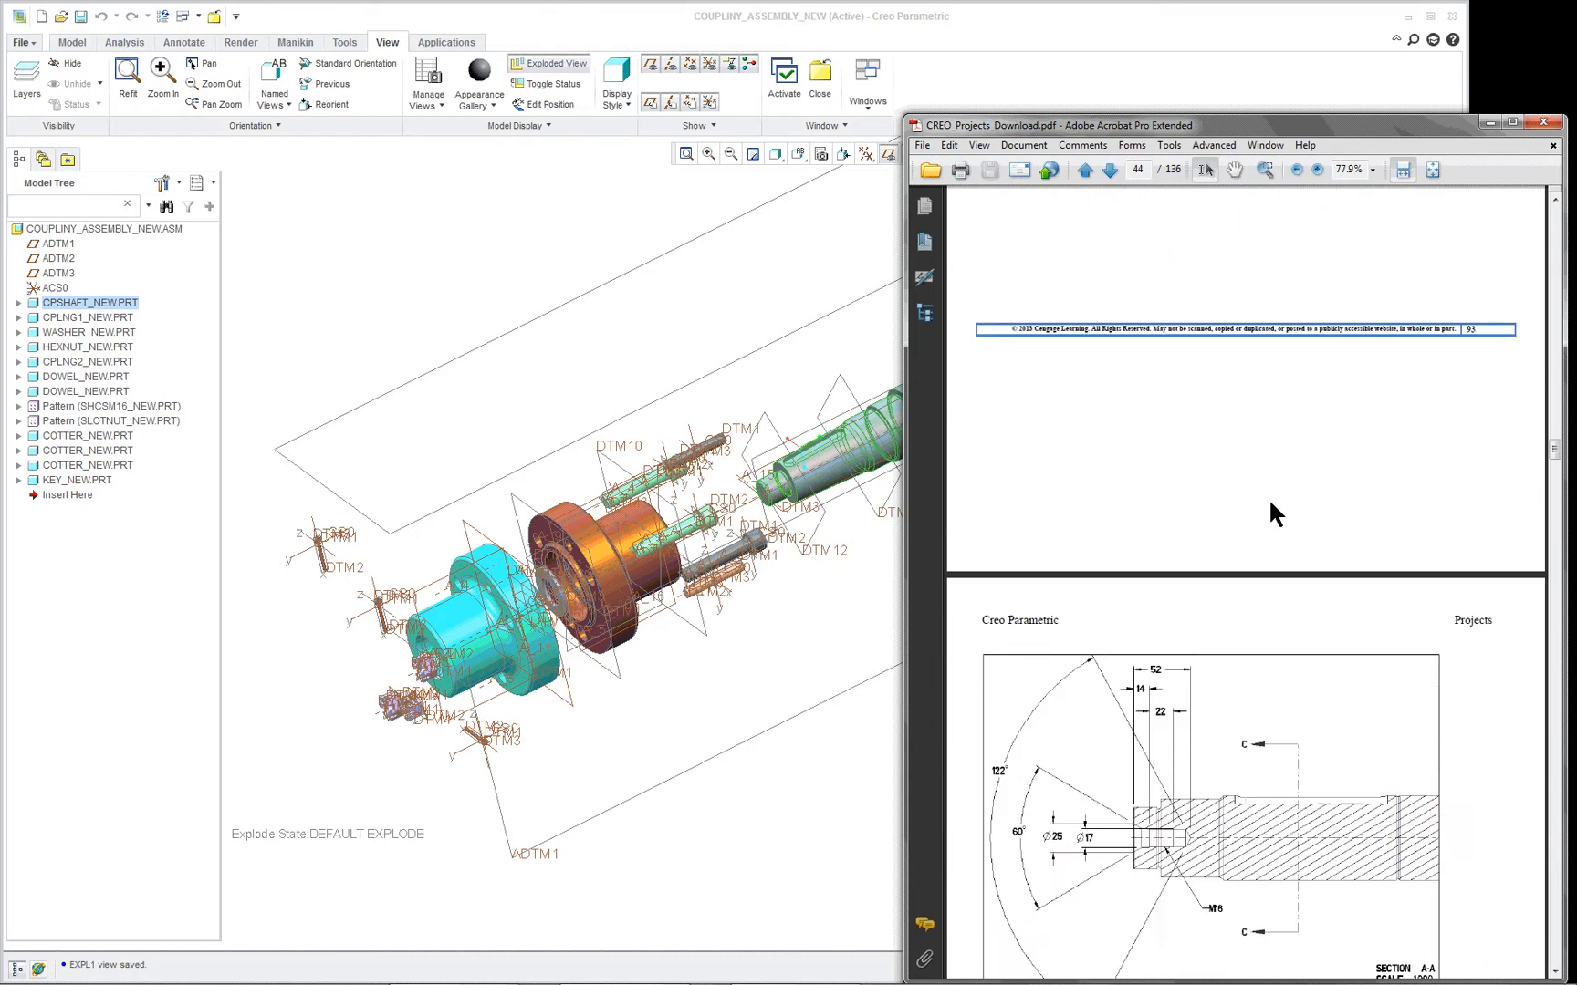
{"action": "scroll", "coordinate": [1275, 514], "scroll_direction": "down", "scroll_amount": 15}
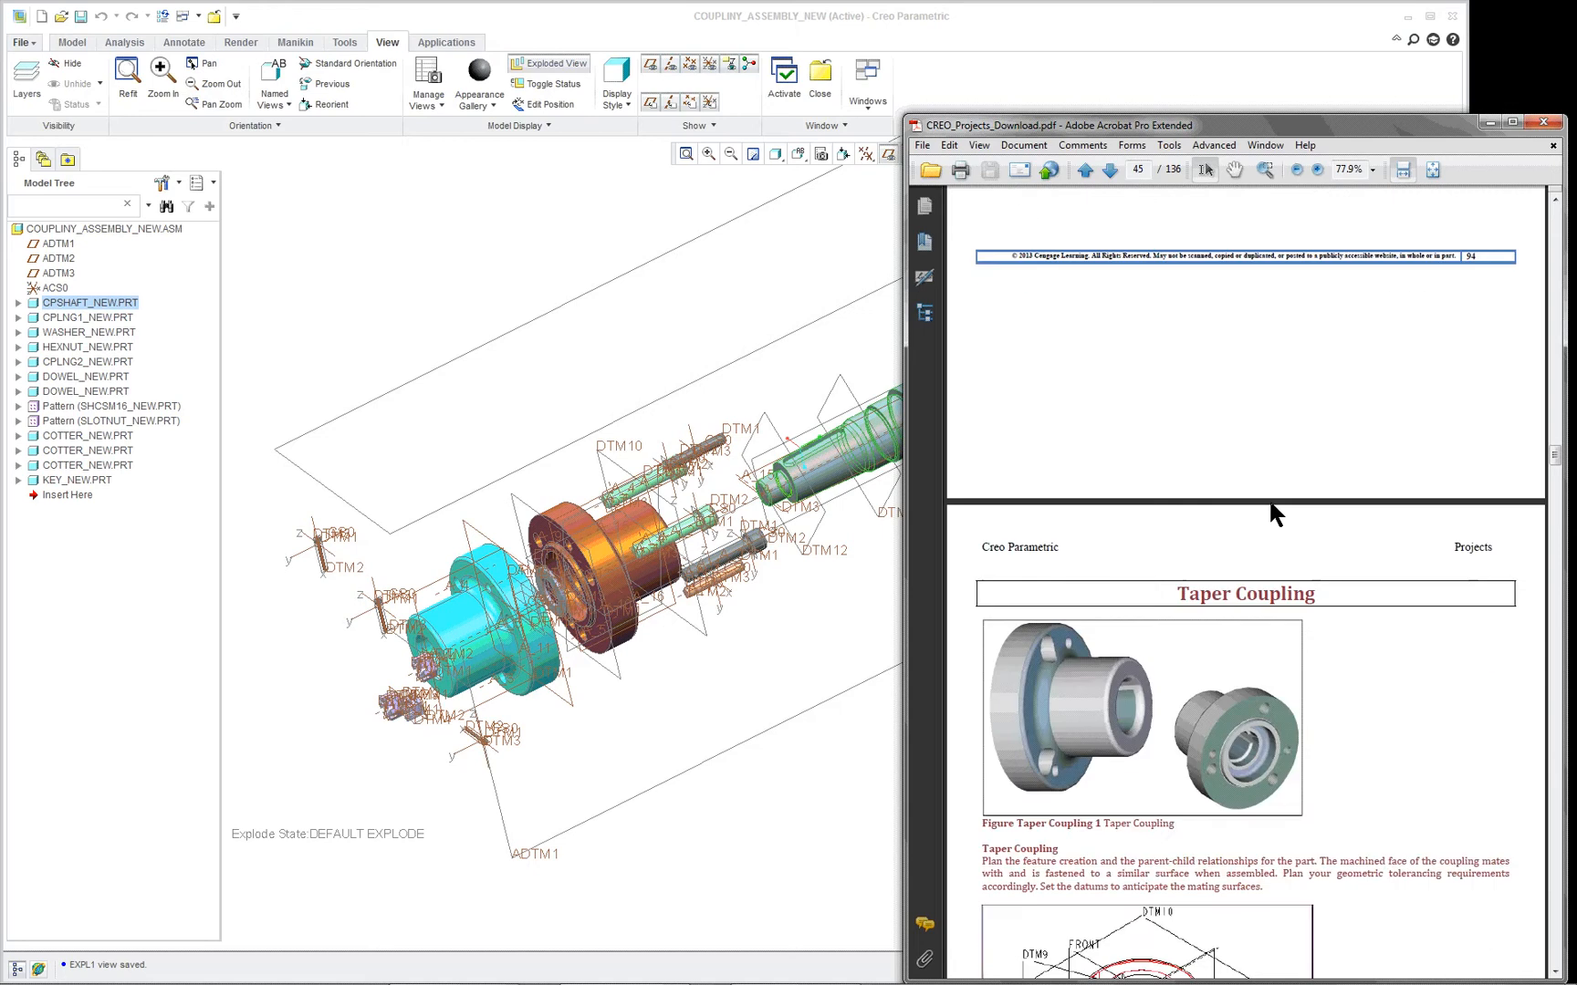
{"action": "scroll", "coordinate": [1270, 504], "scroll_direction": "up", "scroll_amount": 20}
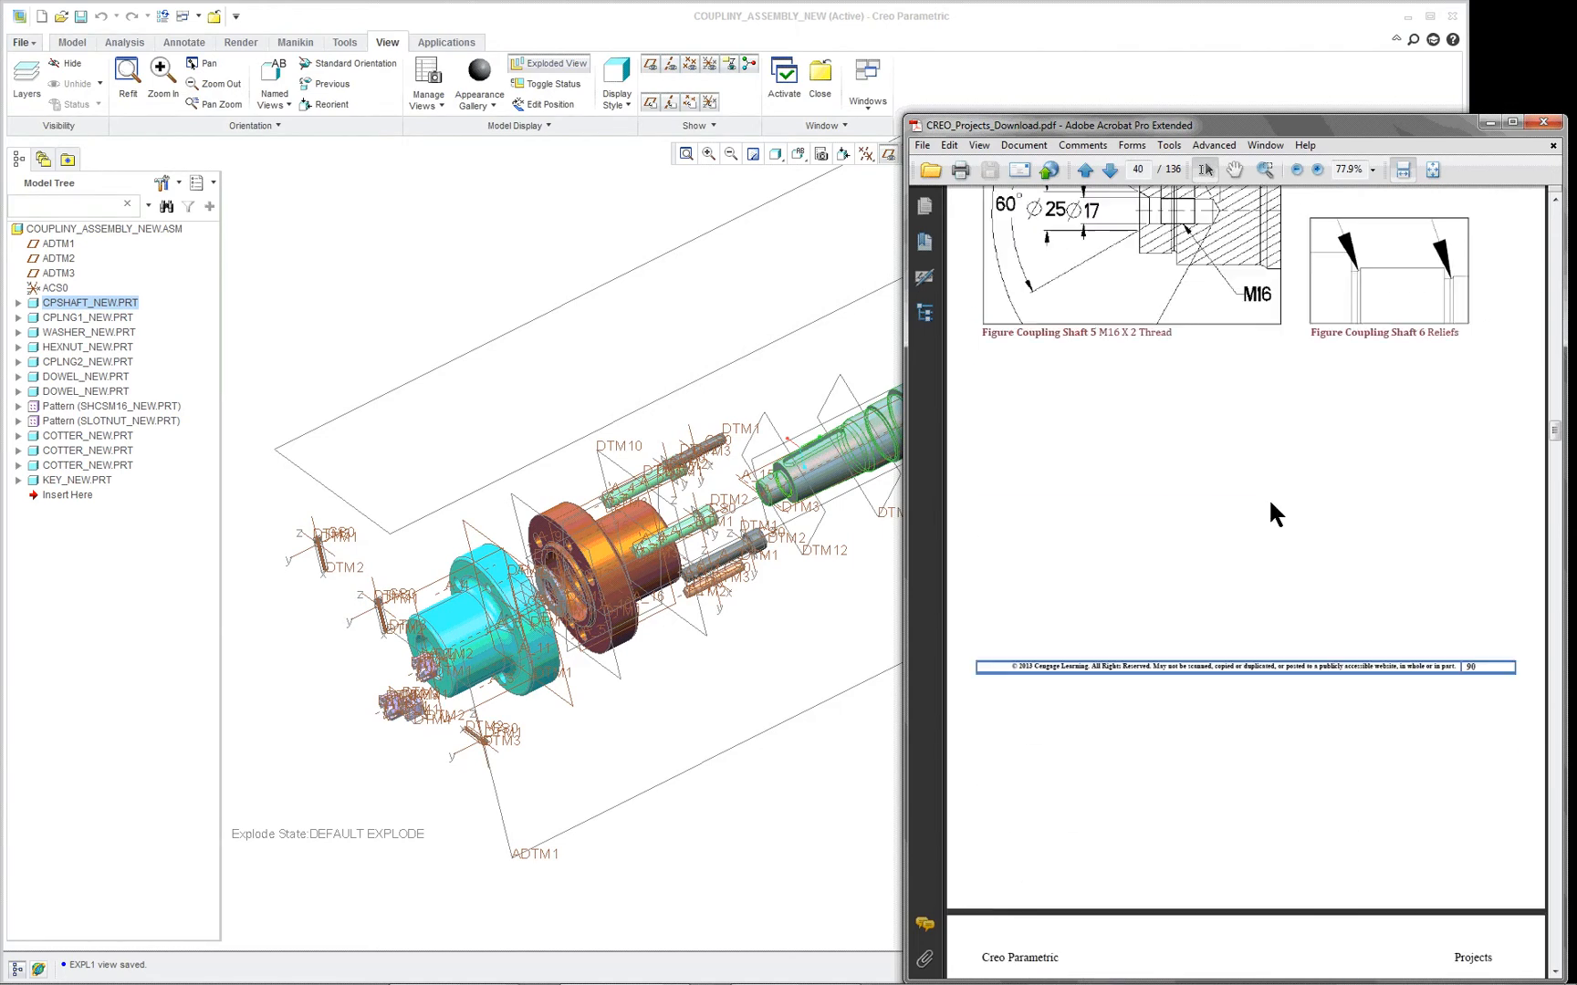
{"action": "scroll", "coordinate": [1273, 514], "scroll_direction": "up", "scroll_amount": 20}
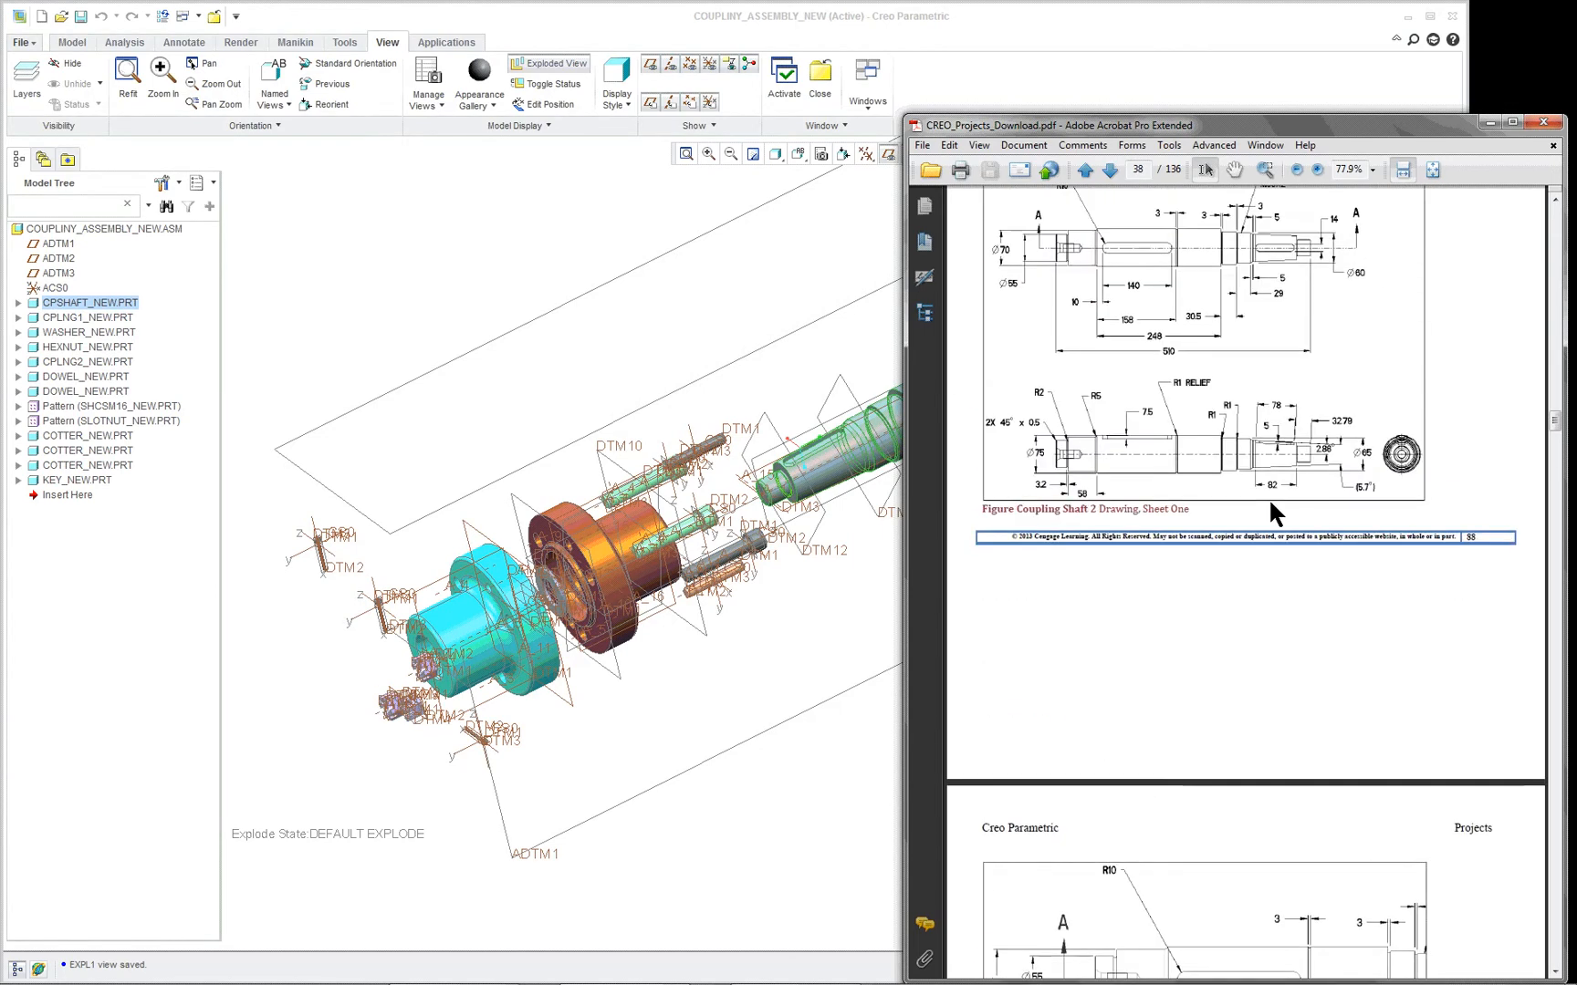
{"action": "scroll", "coordinate": [1270, 502], "scroll_direction": "up", "scroll_amount": 10}
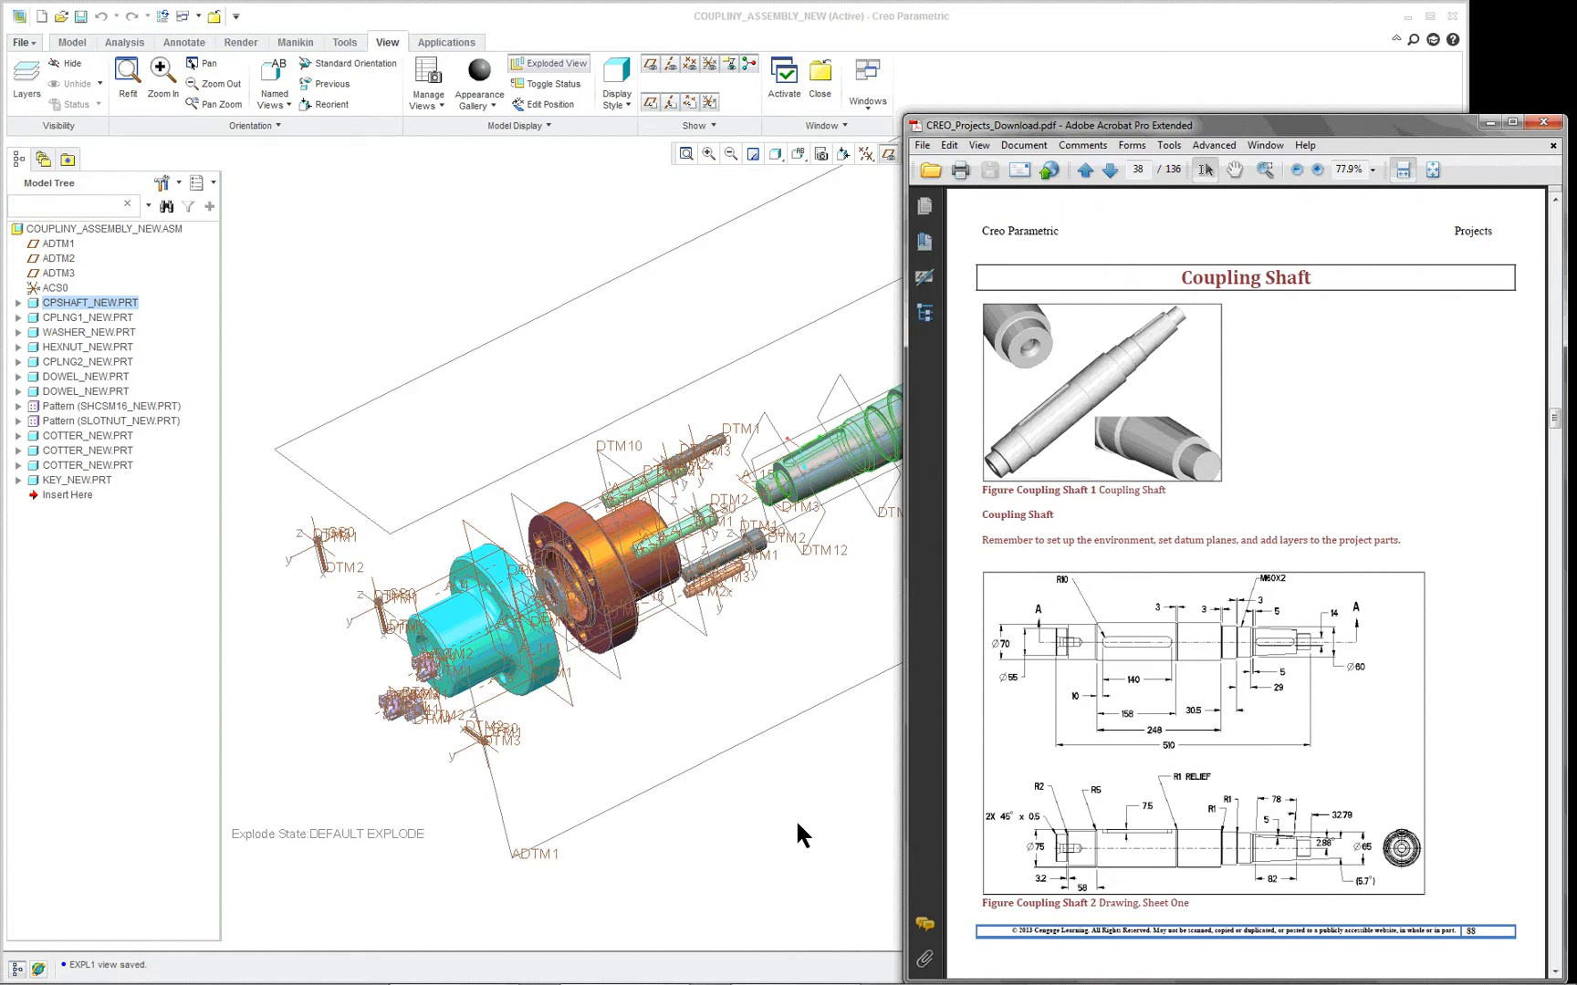
- Switch back to Creo Parametric and open the selected shaft part, CPSHAFT_NEW, in its own window
{"action": "left_click", "coordinate": [978, 42]}
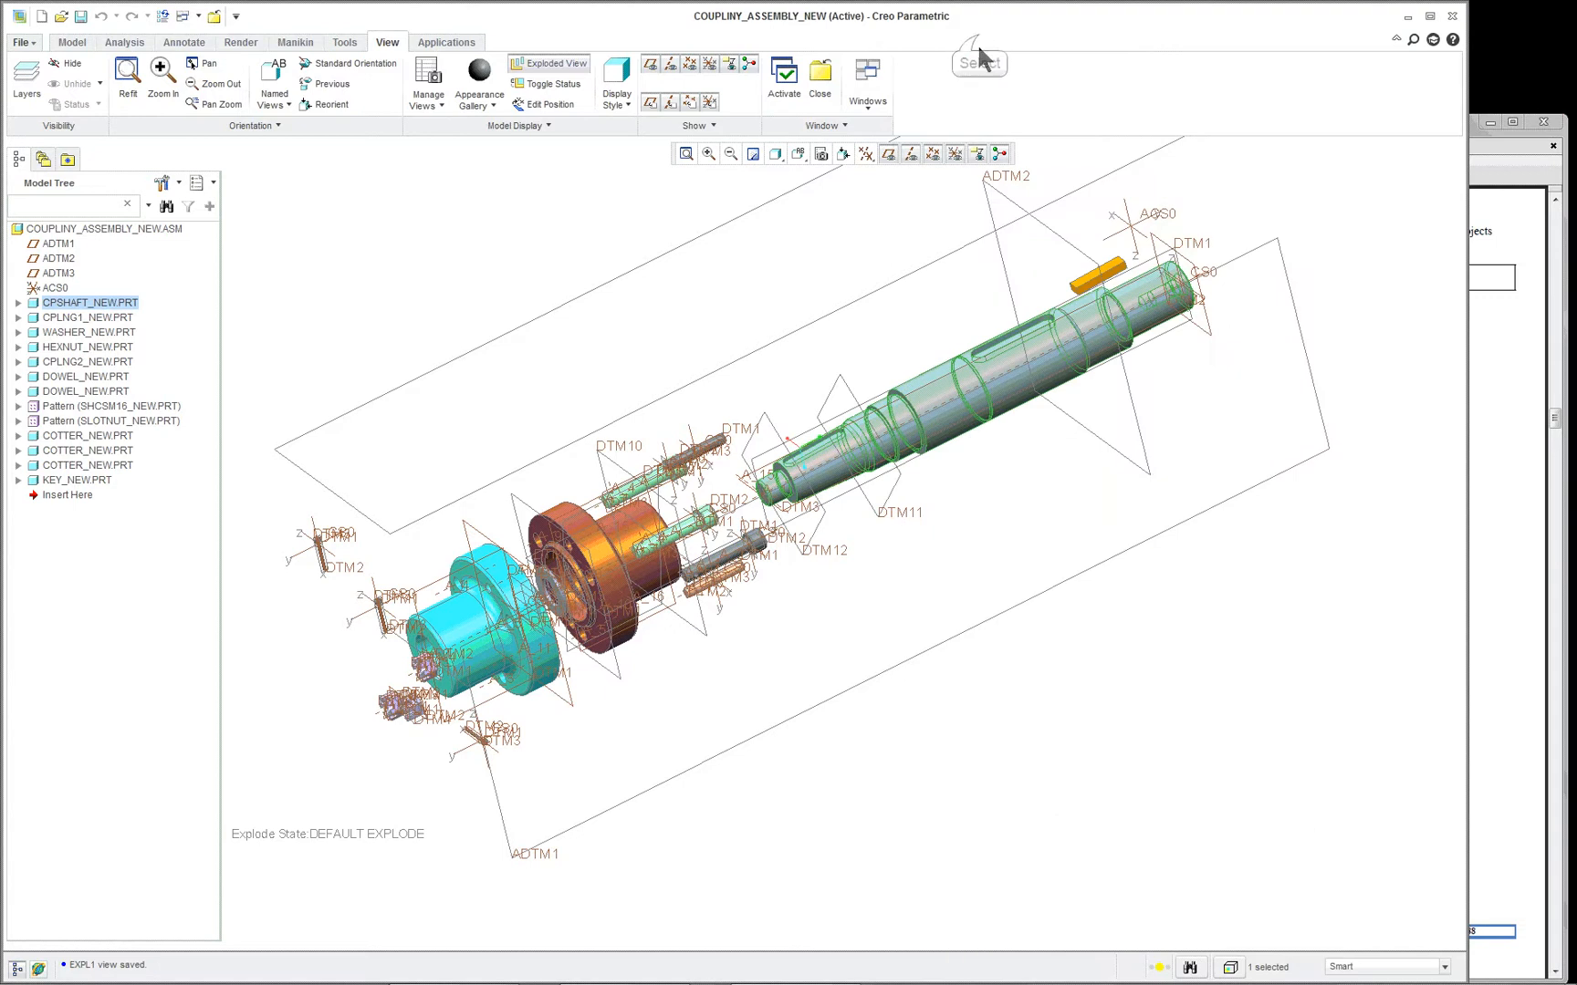
{"action": "right_click", "coordinate": [976, 478]}
{"action": "left_click", "coordinate": [1012, 535]}
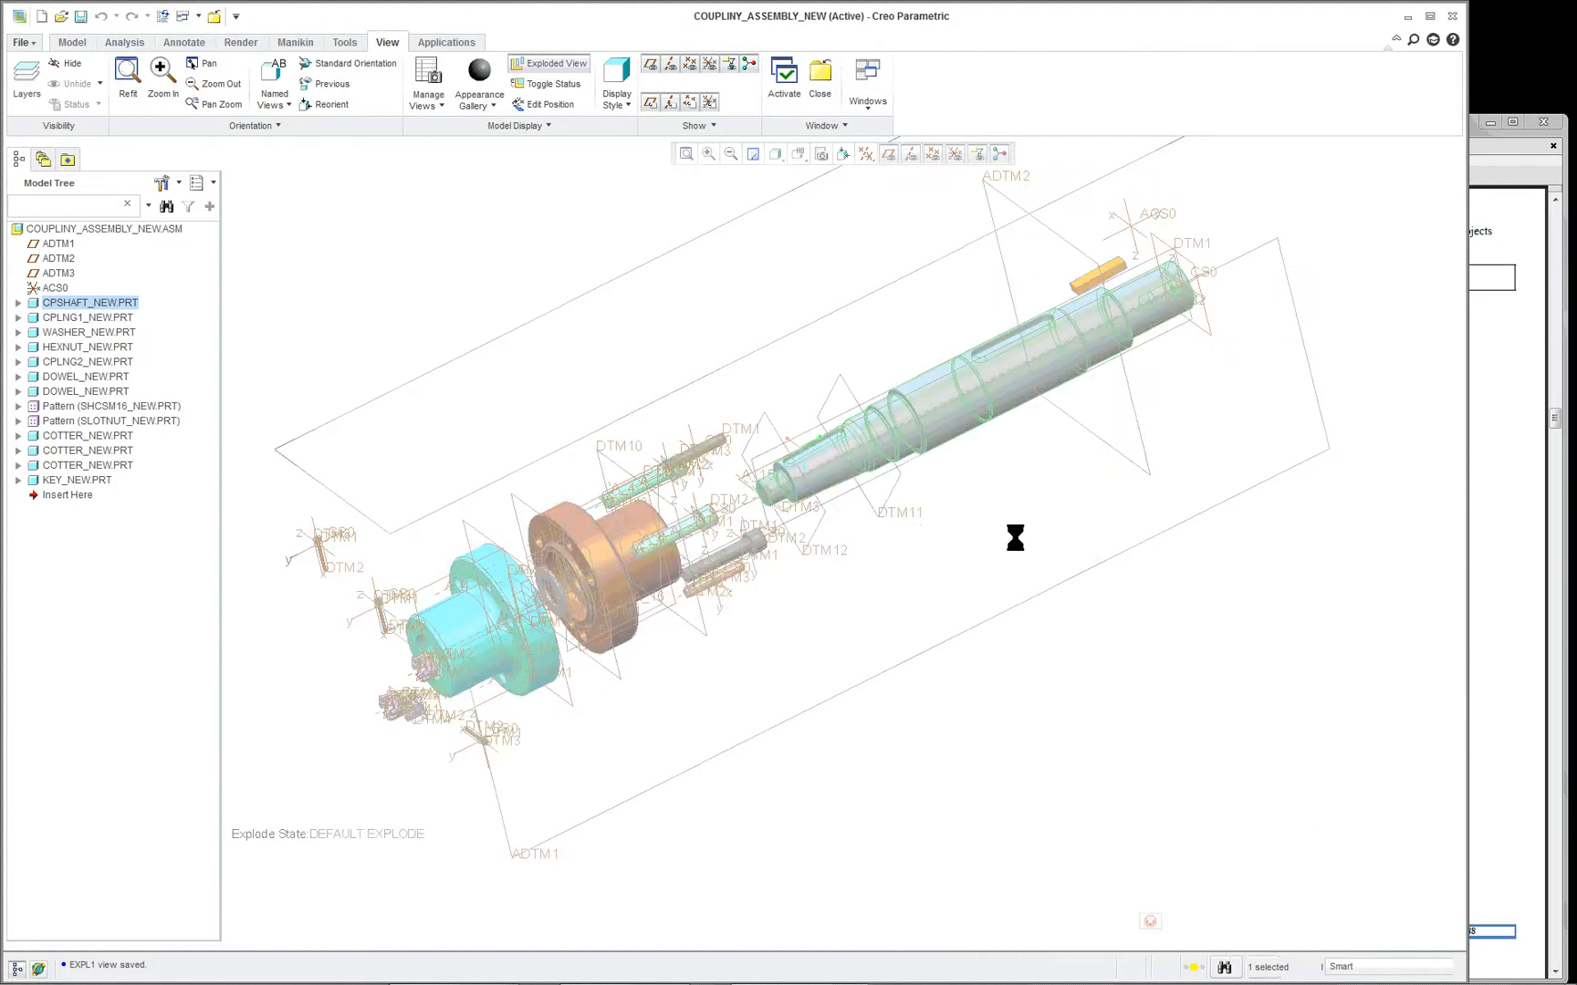
{"action": "left_click", "coordinate": [831, 153]}
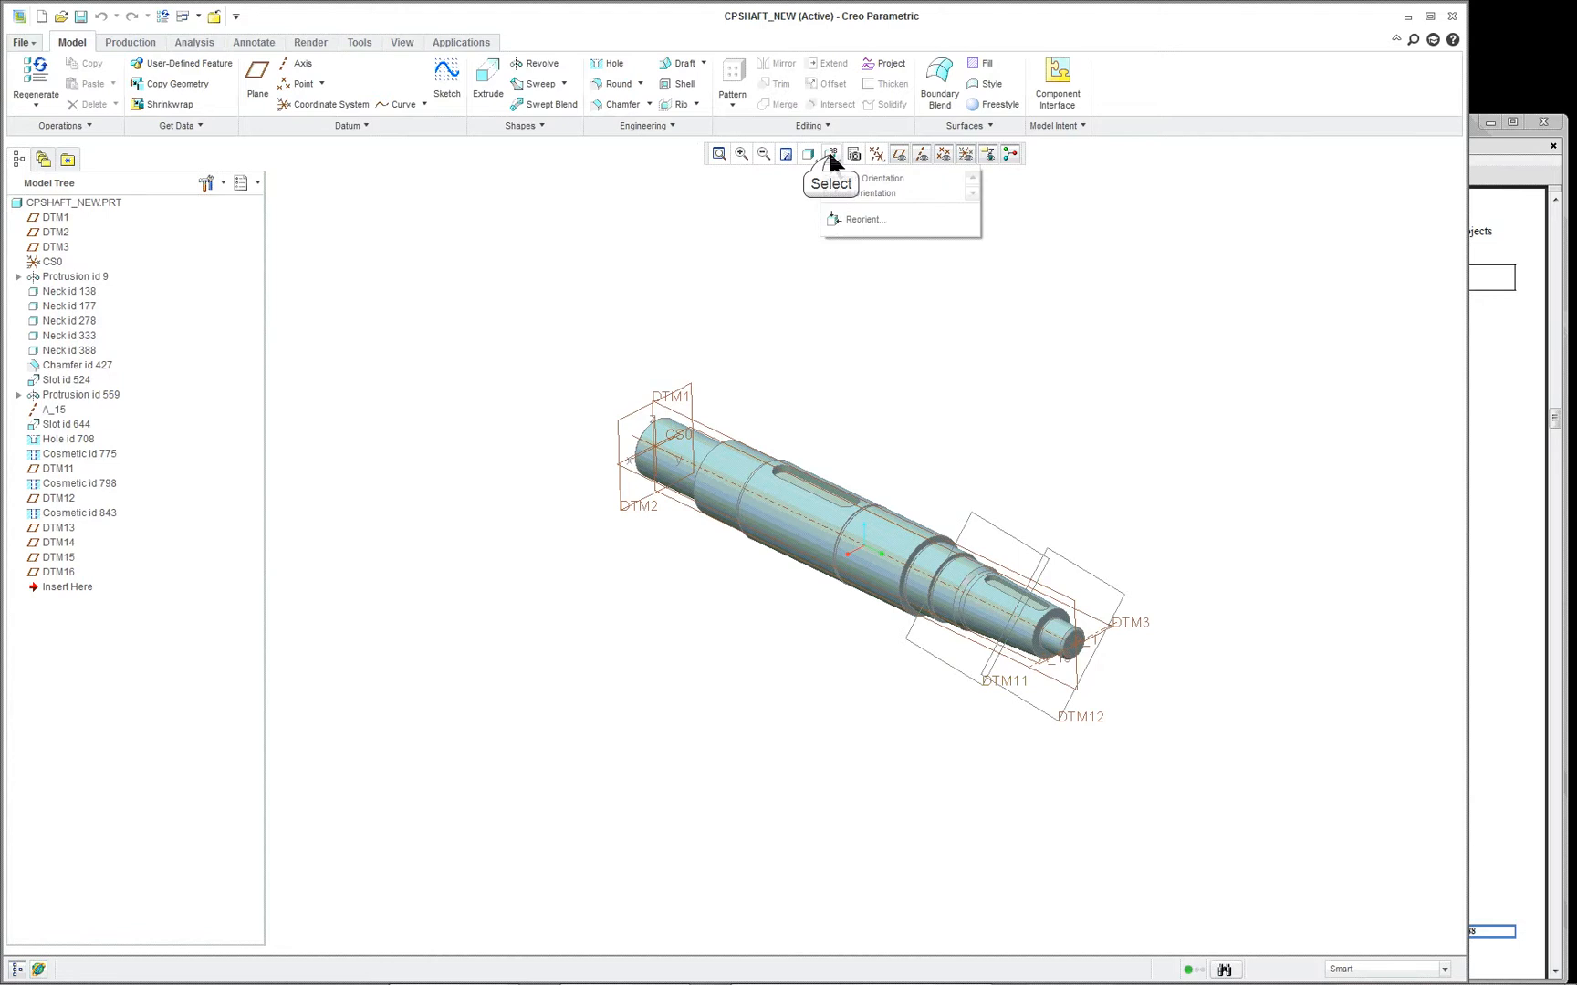
{"action": "left_click", "coordinate": [860, 194]}
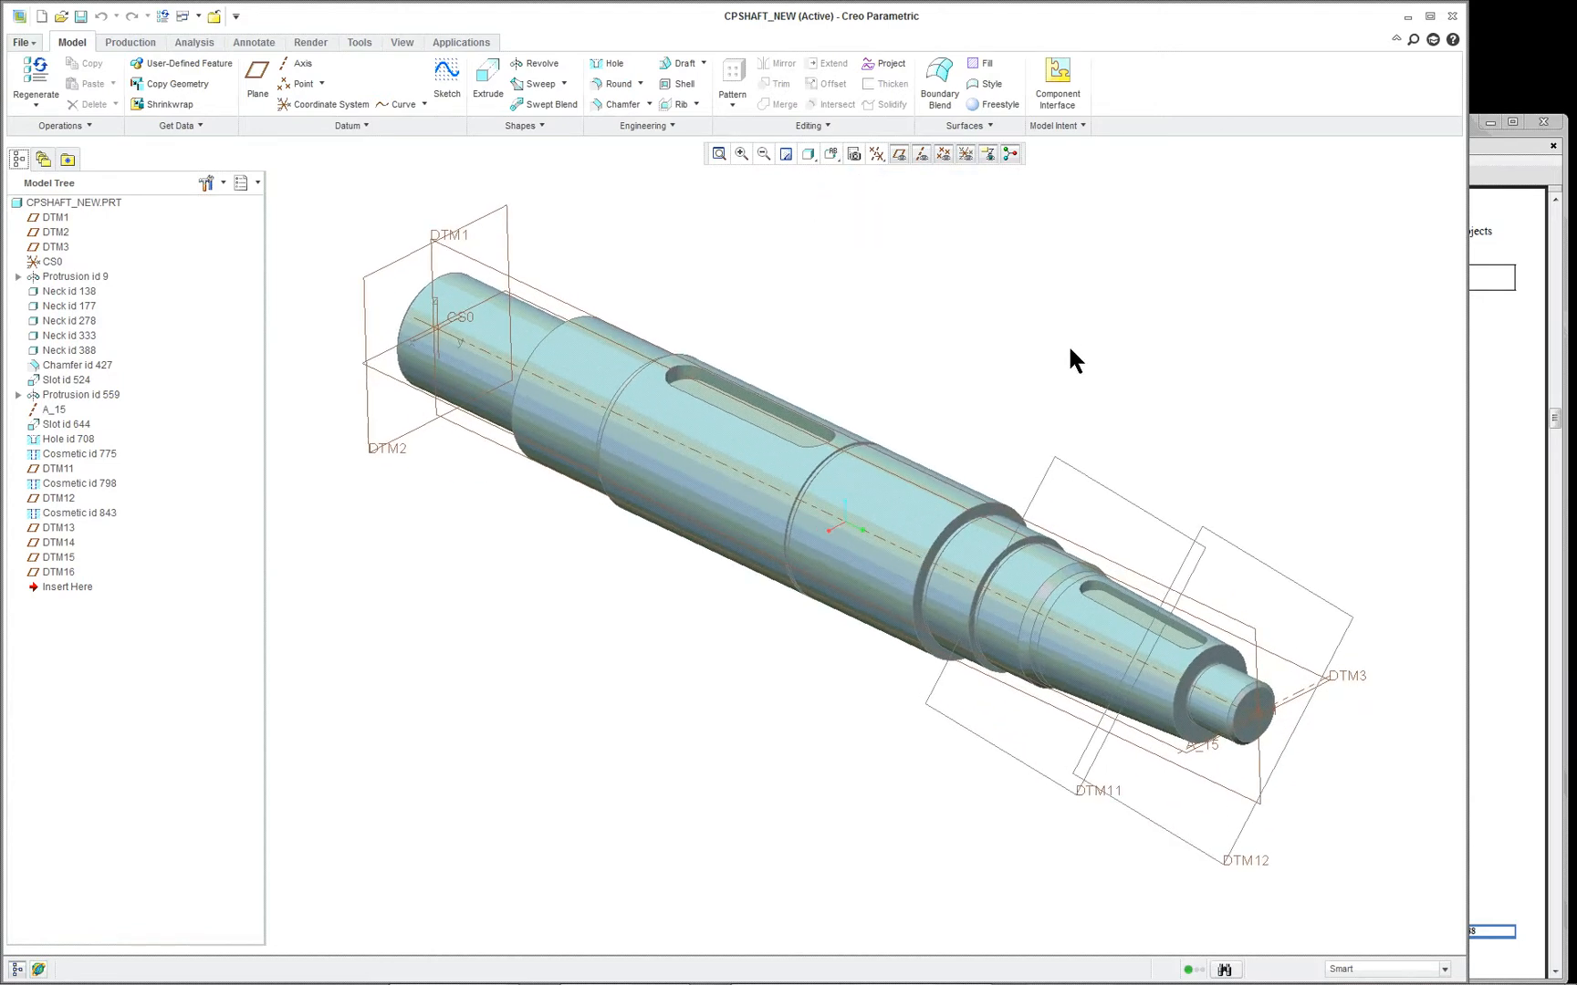
- Start the Model Player, rewind to the beginning of the feature list and step forward to feature 5, the base protrusion
{"action": "left_click", "coordinate": [359, 42]}
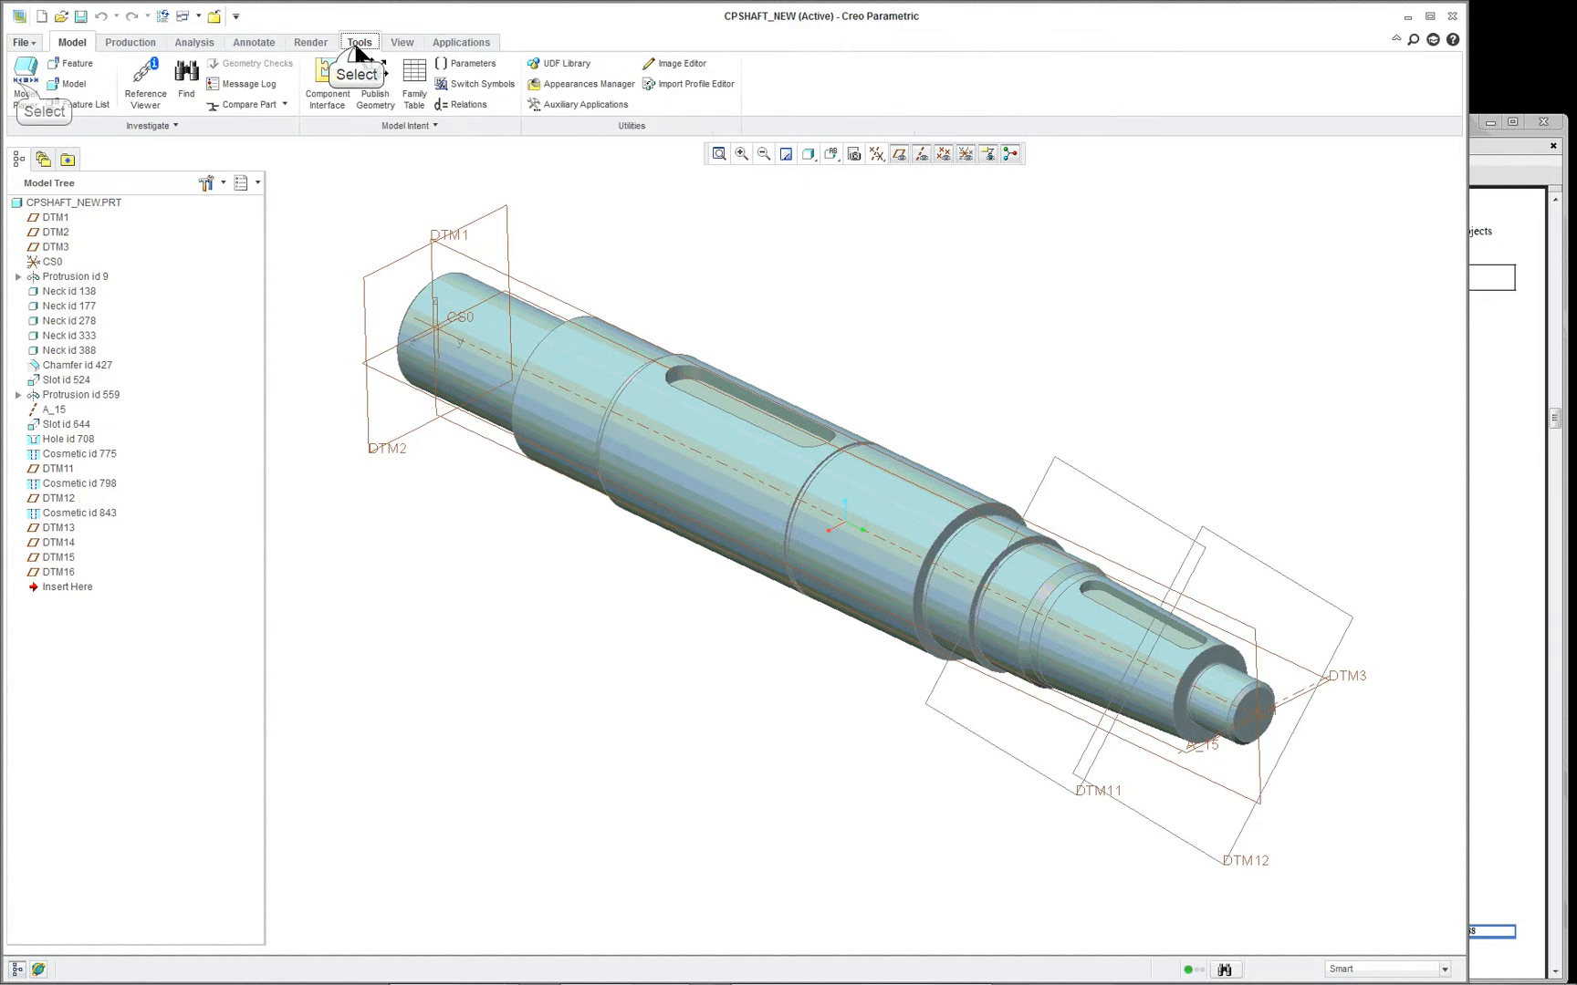
{"action": "left_click", "coordinate": [22, 89]}
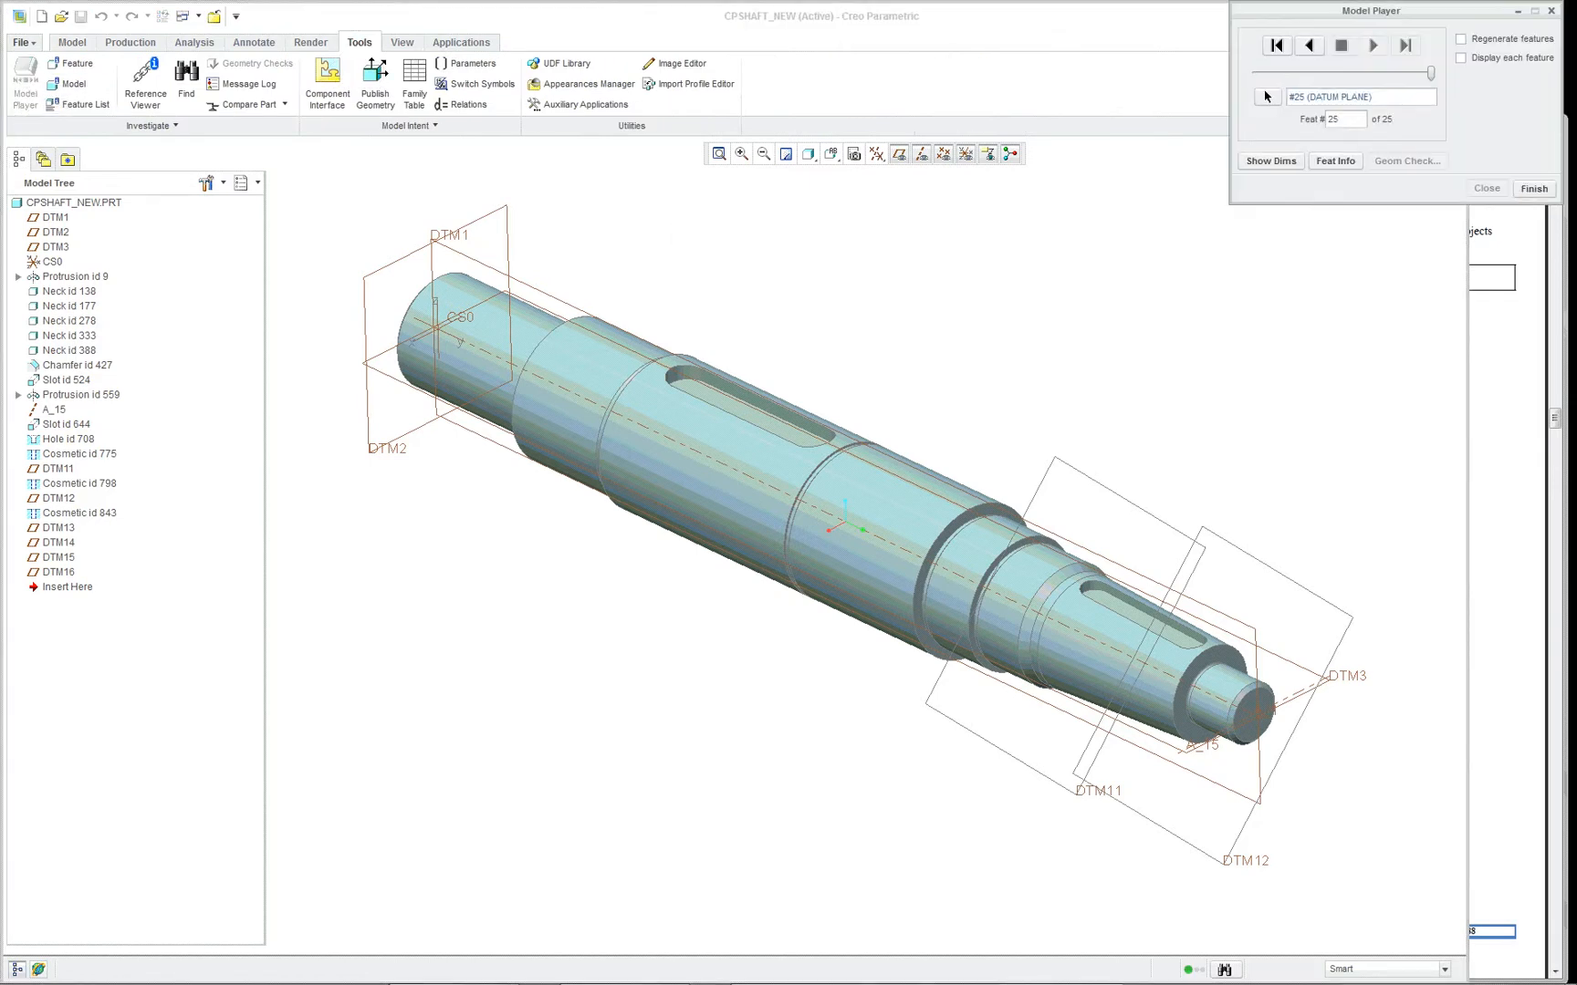
{"action": "left_click", "coordinate": [1275, 45]}
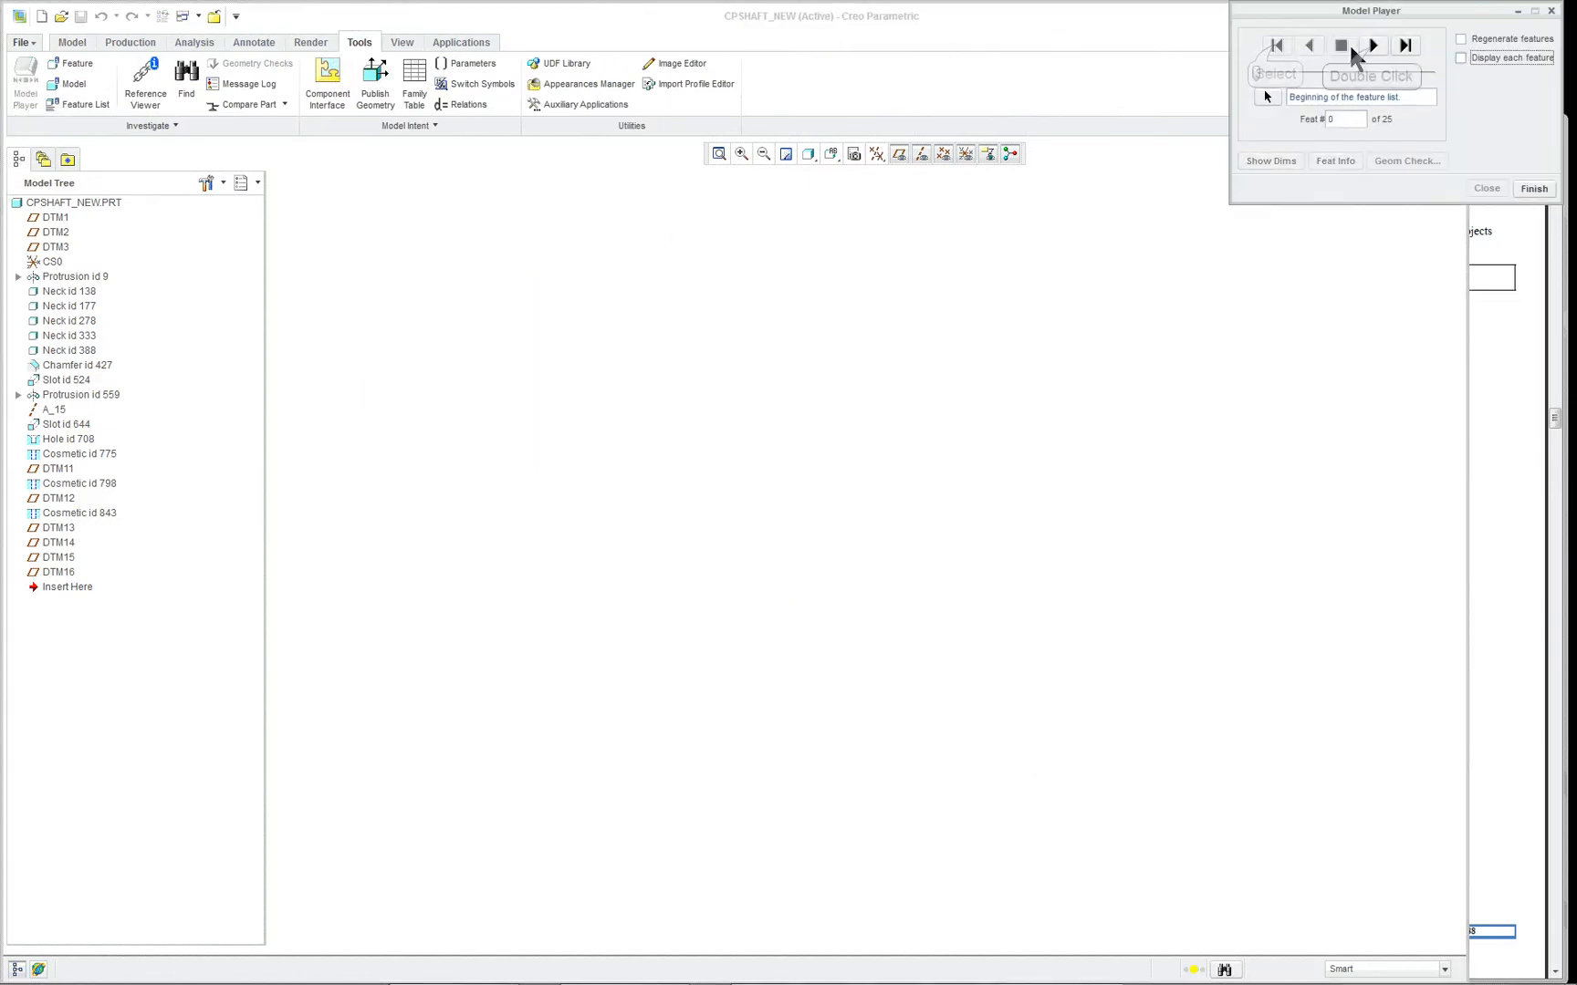
{"action": "left_click", "coordinate": [1373, 46]}
{"action": "left_click", "coordinate": [1374, 45]}
{"action": "left_click", "coordinate": [1373, 46]}
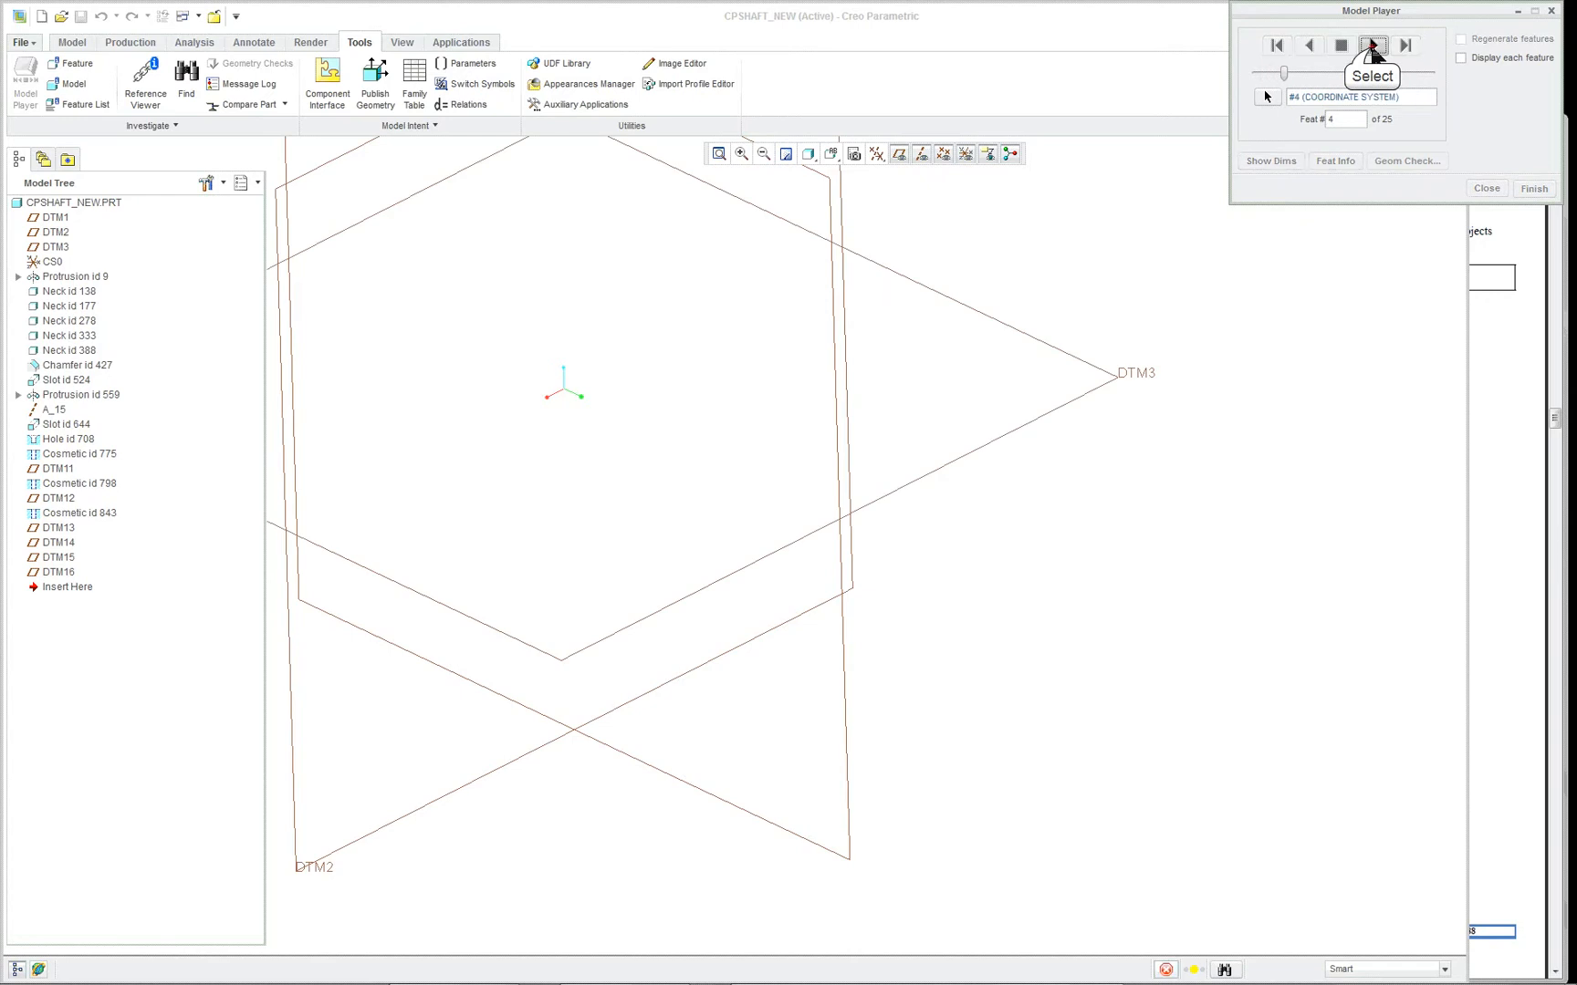
{"action": "left_click", "coordinate": [1373, 46]}
{"action": "left_click", "coordinate": [1373, 46]}
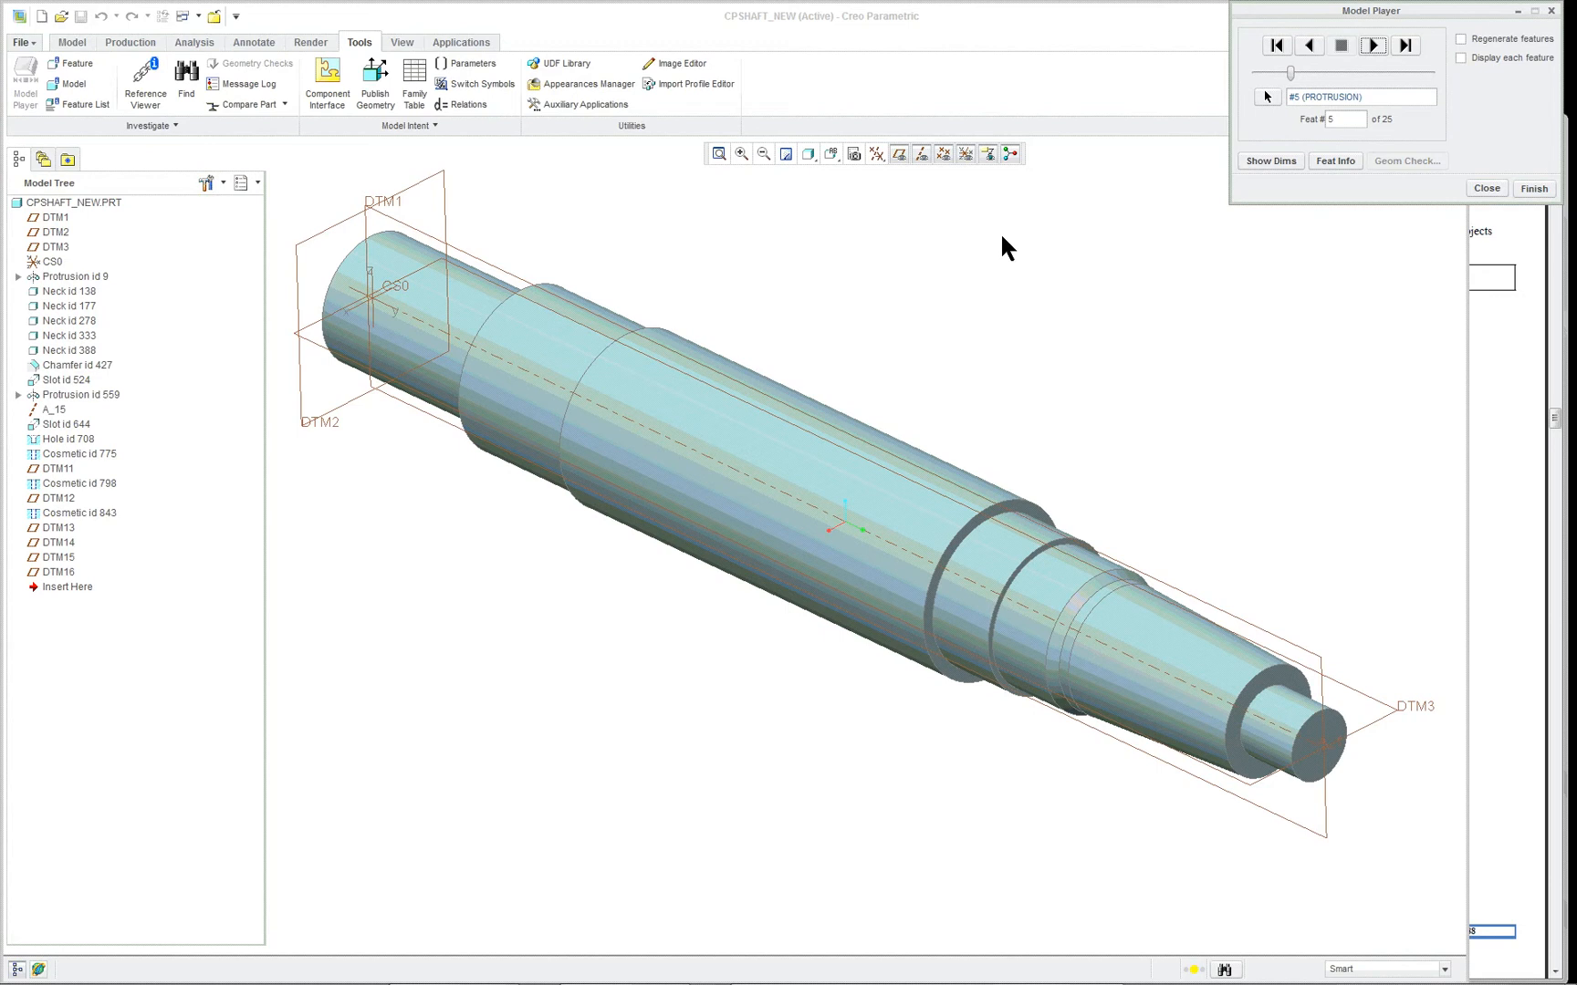
- Examine the shaft's base protrusion and highlight its tapered end surface
{"action": "left_click", "coordinate": [803, 500]}
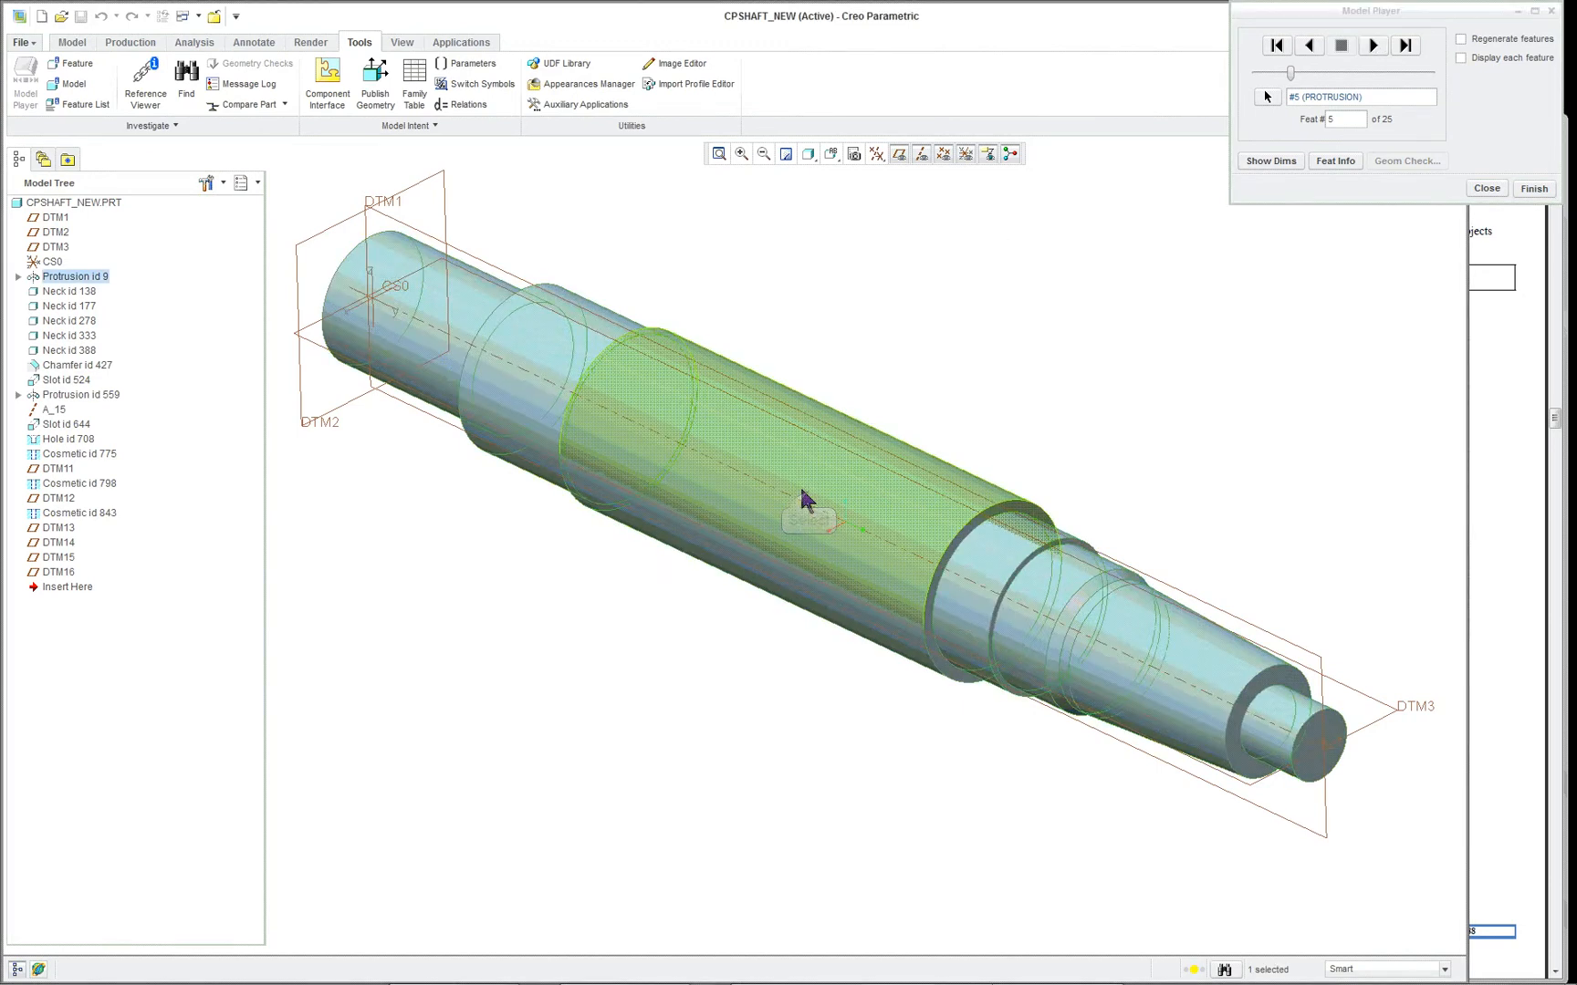
{"action": "middle_click_drag", "start_coordinate": [802, 490], "coordinate": [838, 489]}
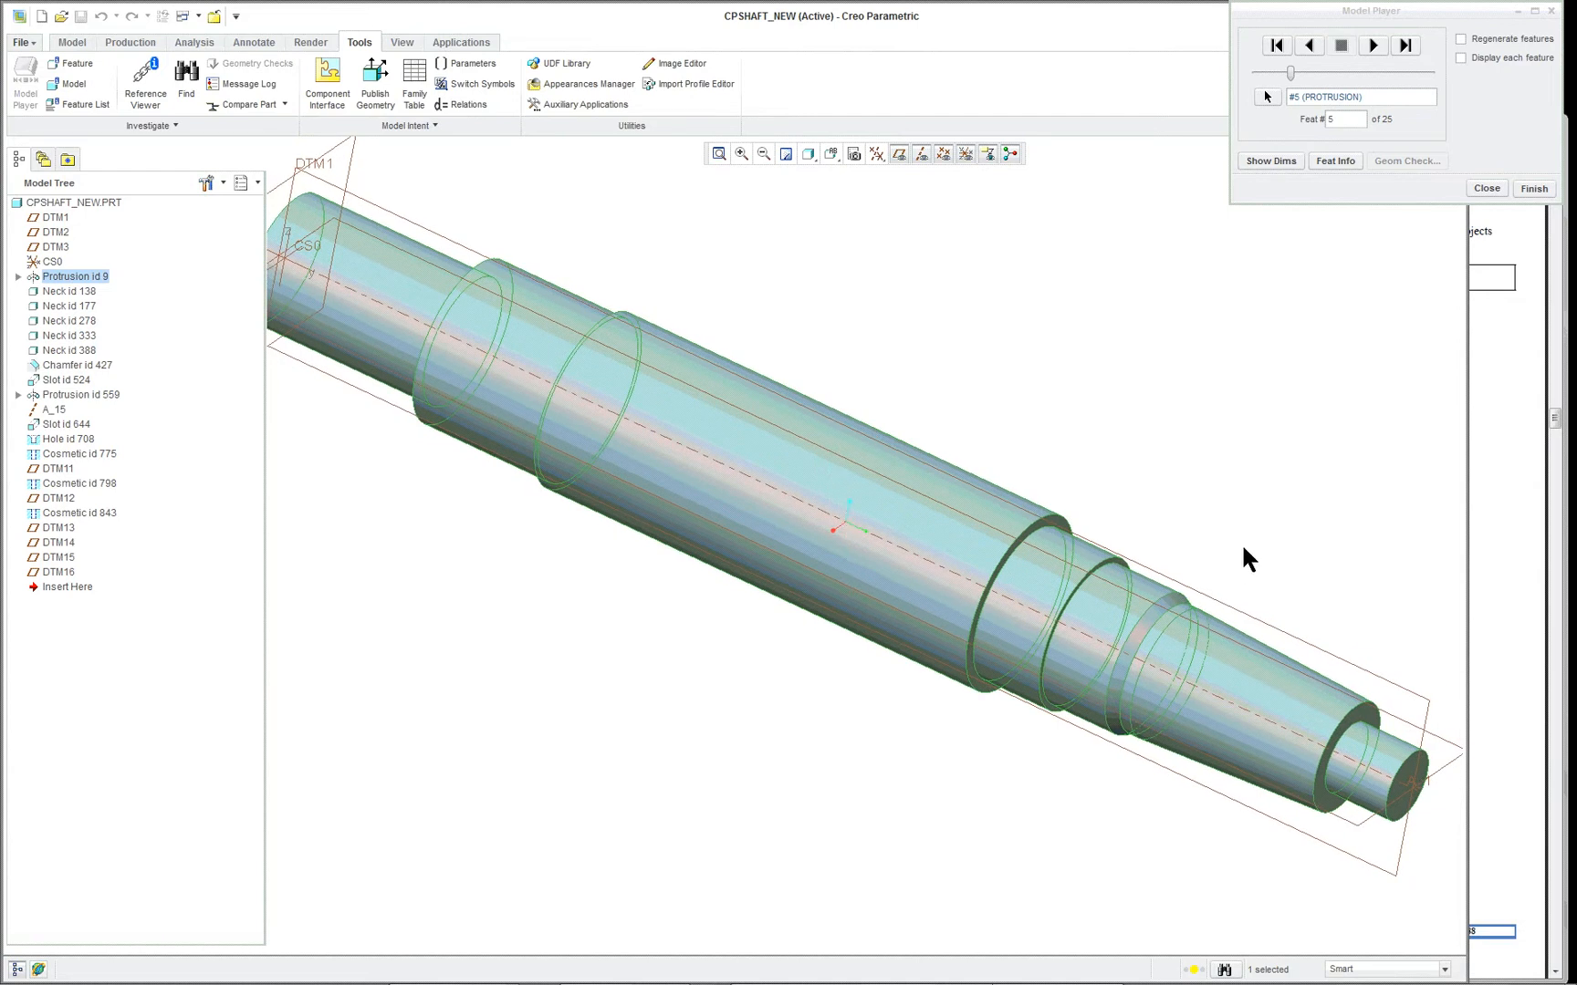
{"action": "left_click", "coordinate": [832, 153]}
{"action": "left_click", "coordinate": [849, 179]}
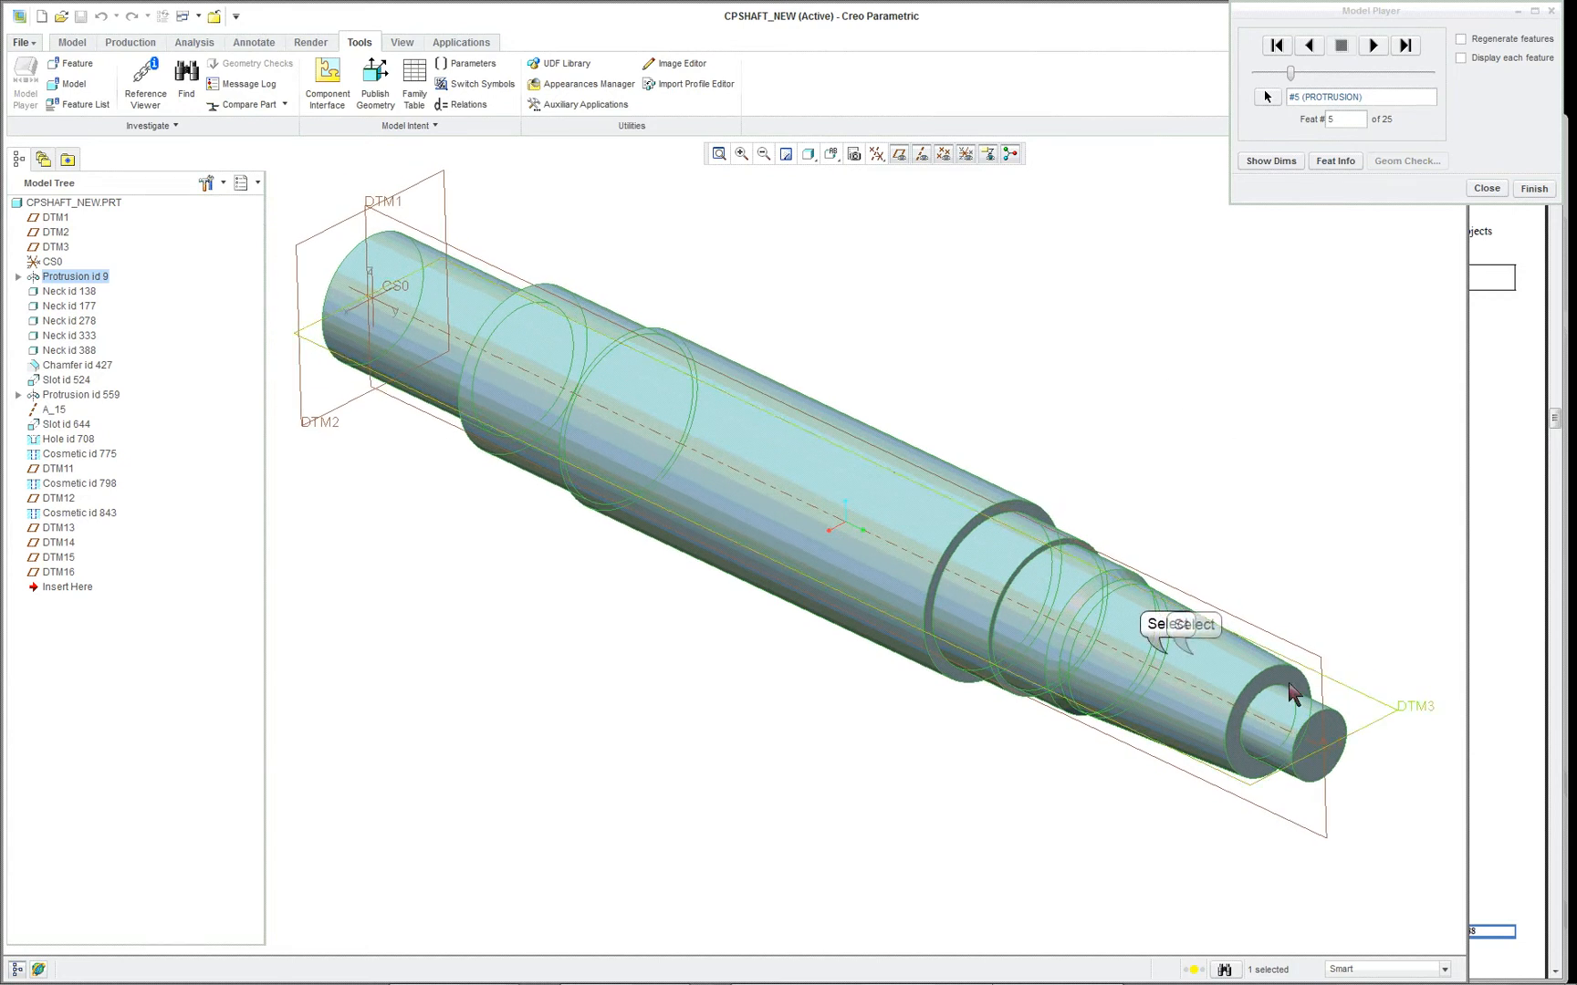
{"action": "left_click", "coordinate": [1193, 661]}
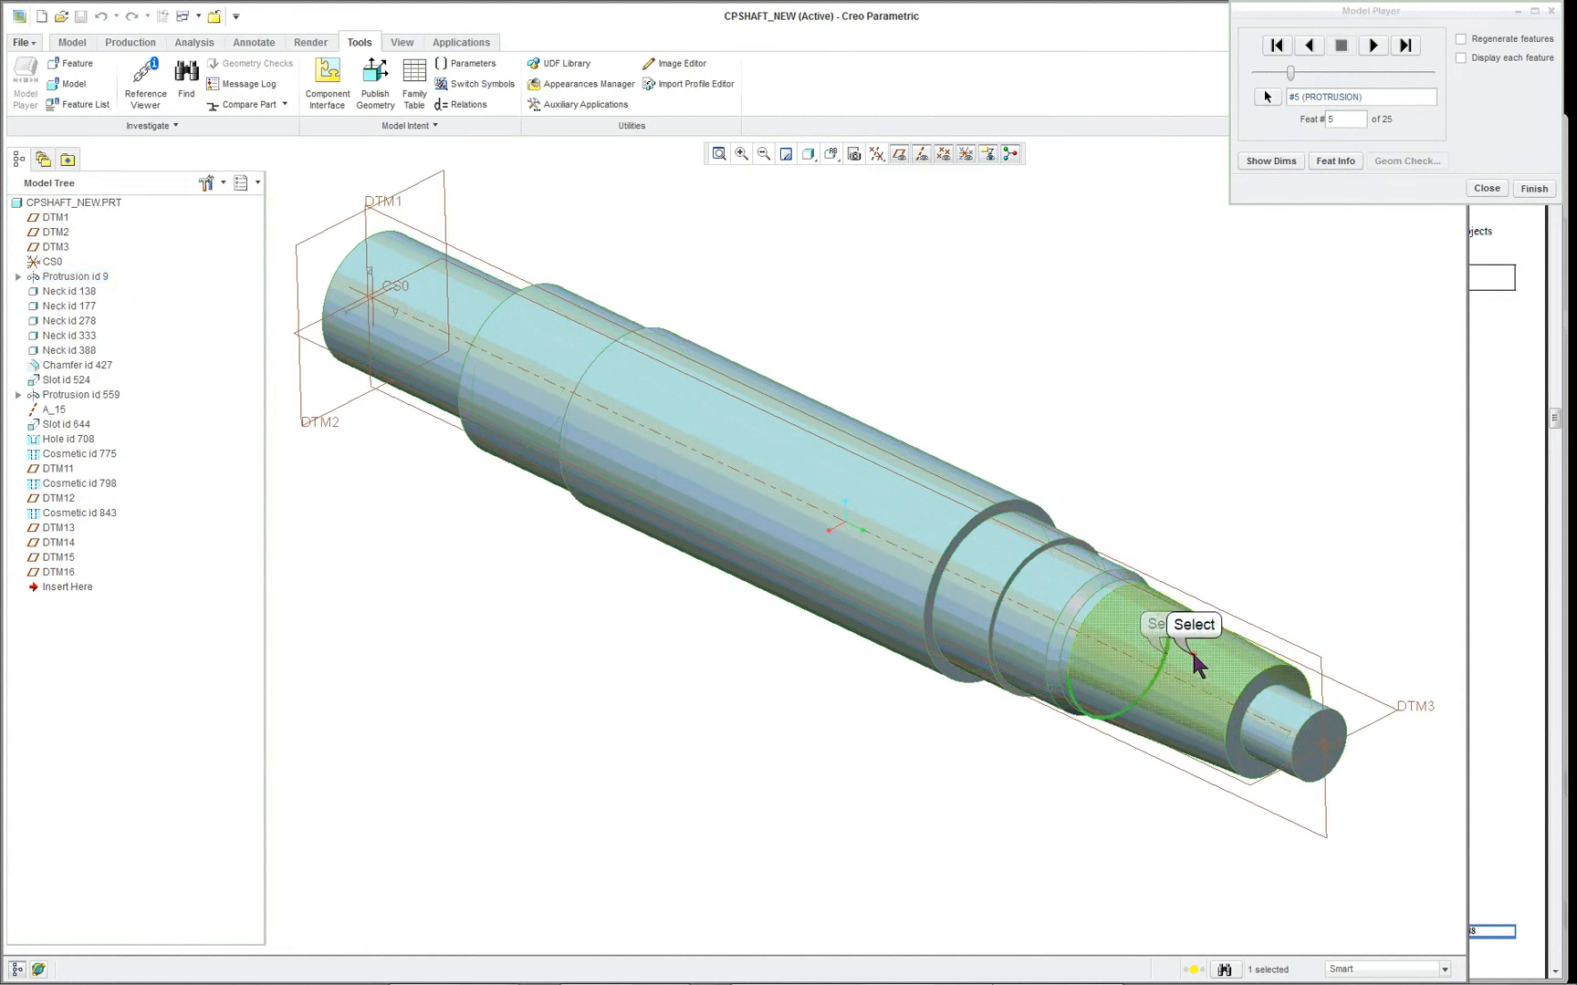
{"action": "left_click", "coordinate": [1279, 508]}
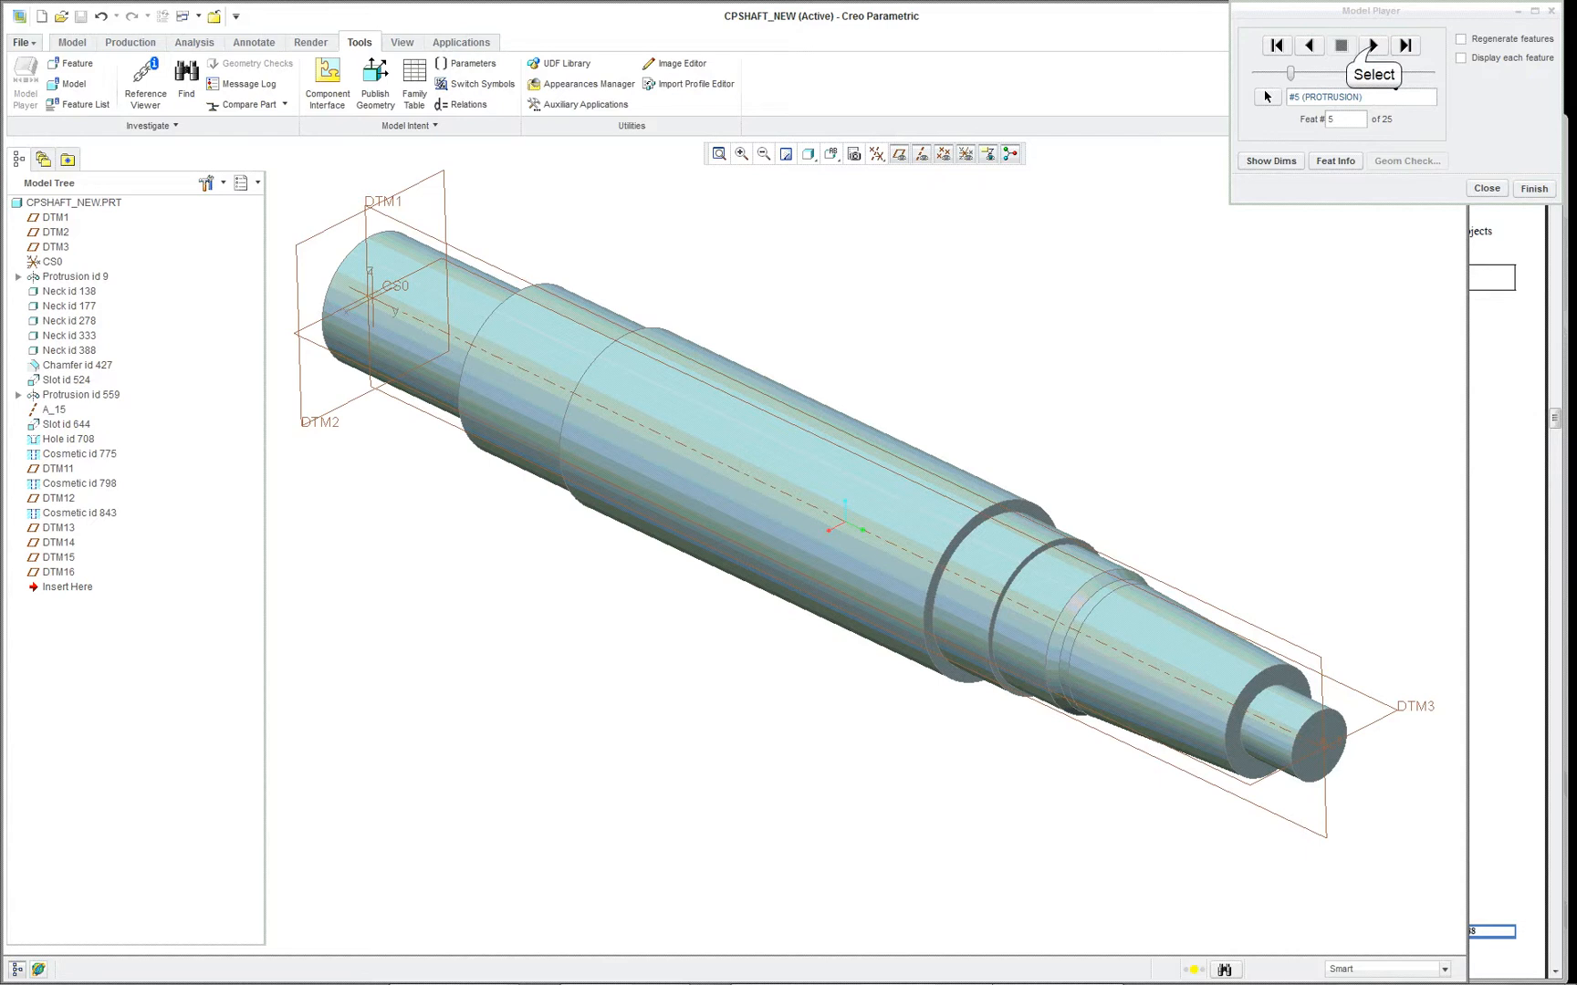
- Play back feature 6 with its dimensions displayed, and advance to feature 7 to inspect the neck at the shaft's middle
{"action": "left_click", "coordinate": [1373, 44]}
{"action": "left_click", "coordinate": [1275, 162]}
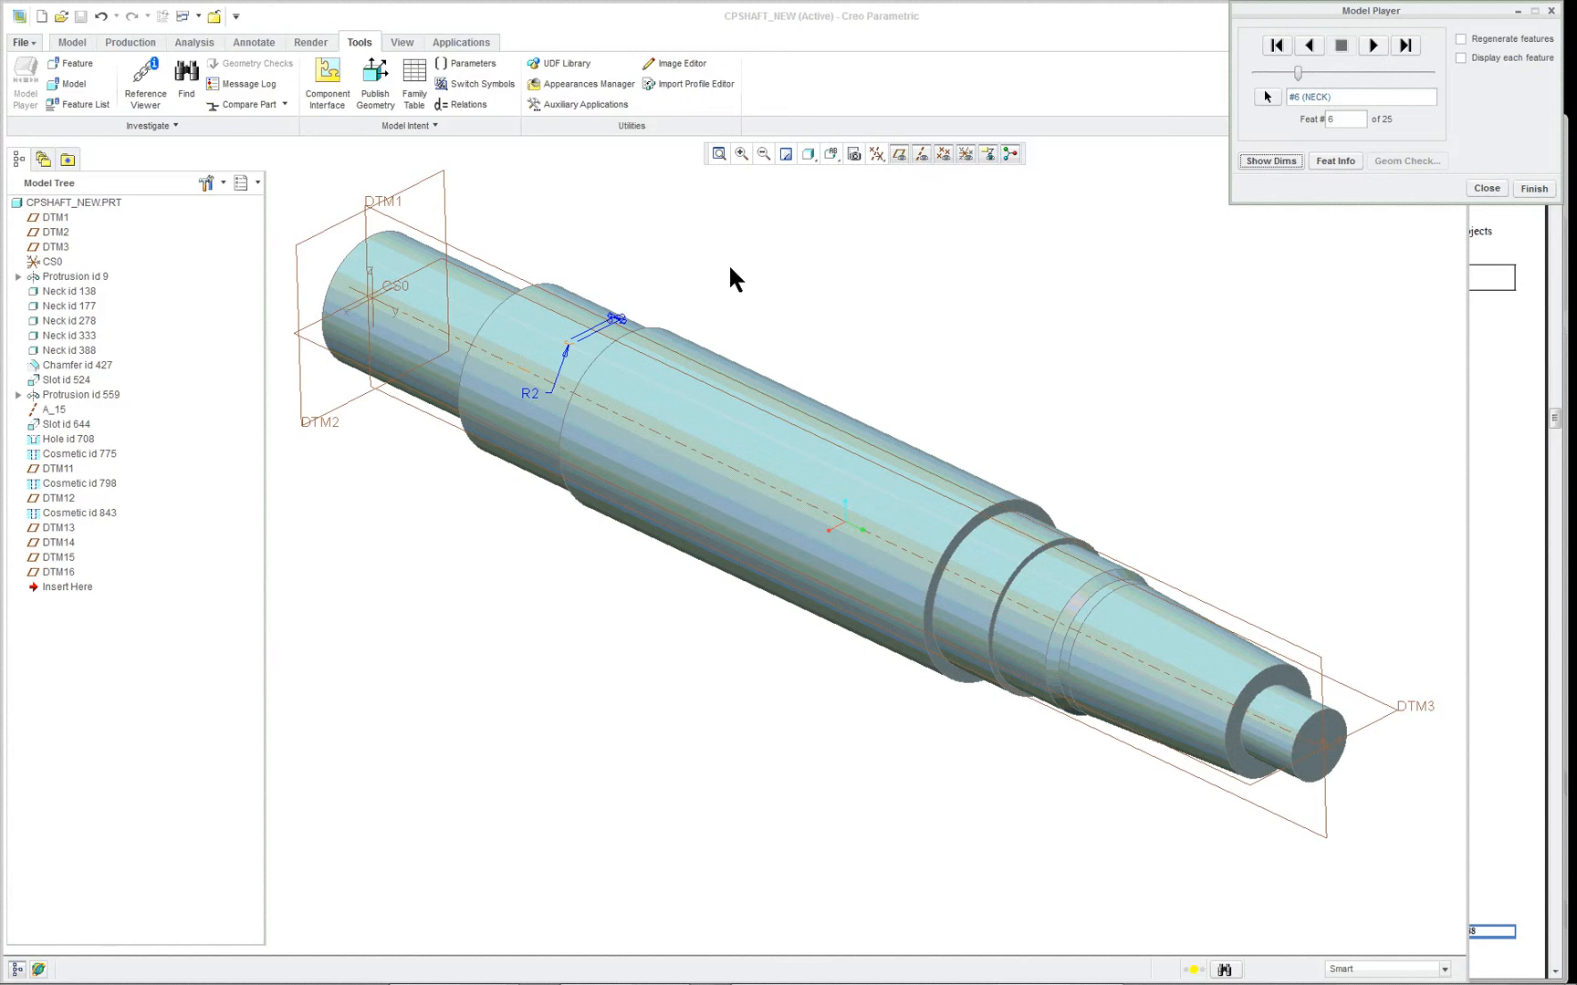
{"action": "scroll", "coordinate": [650, 319], "scroll_direction": "up", "scroll_amount": 8}
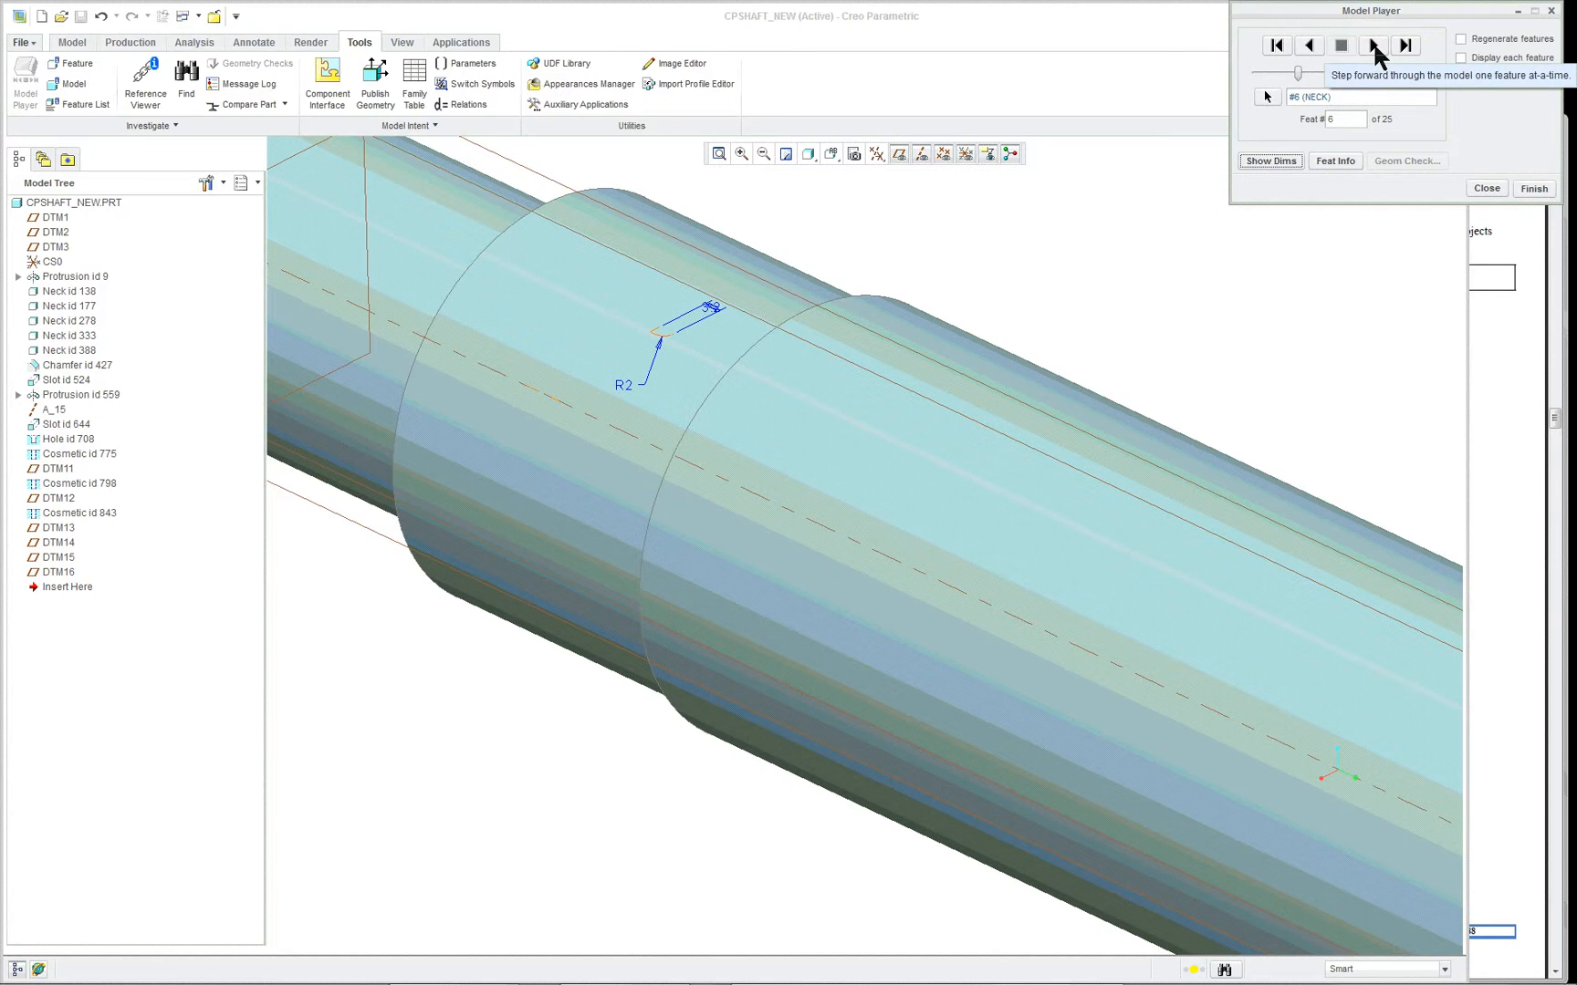
{"action": "left_click", "coordinate": [1374, 45]}
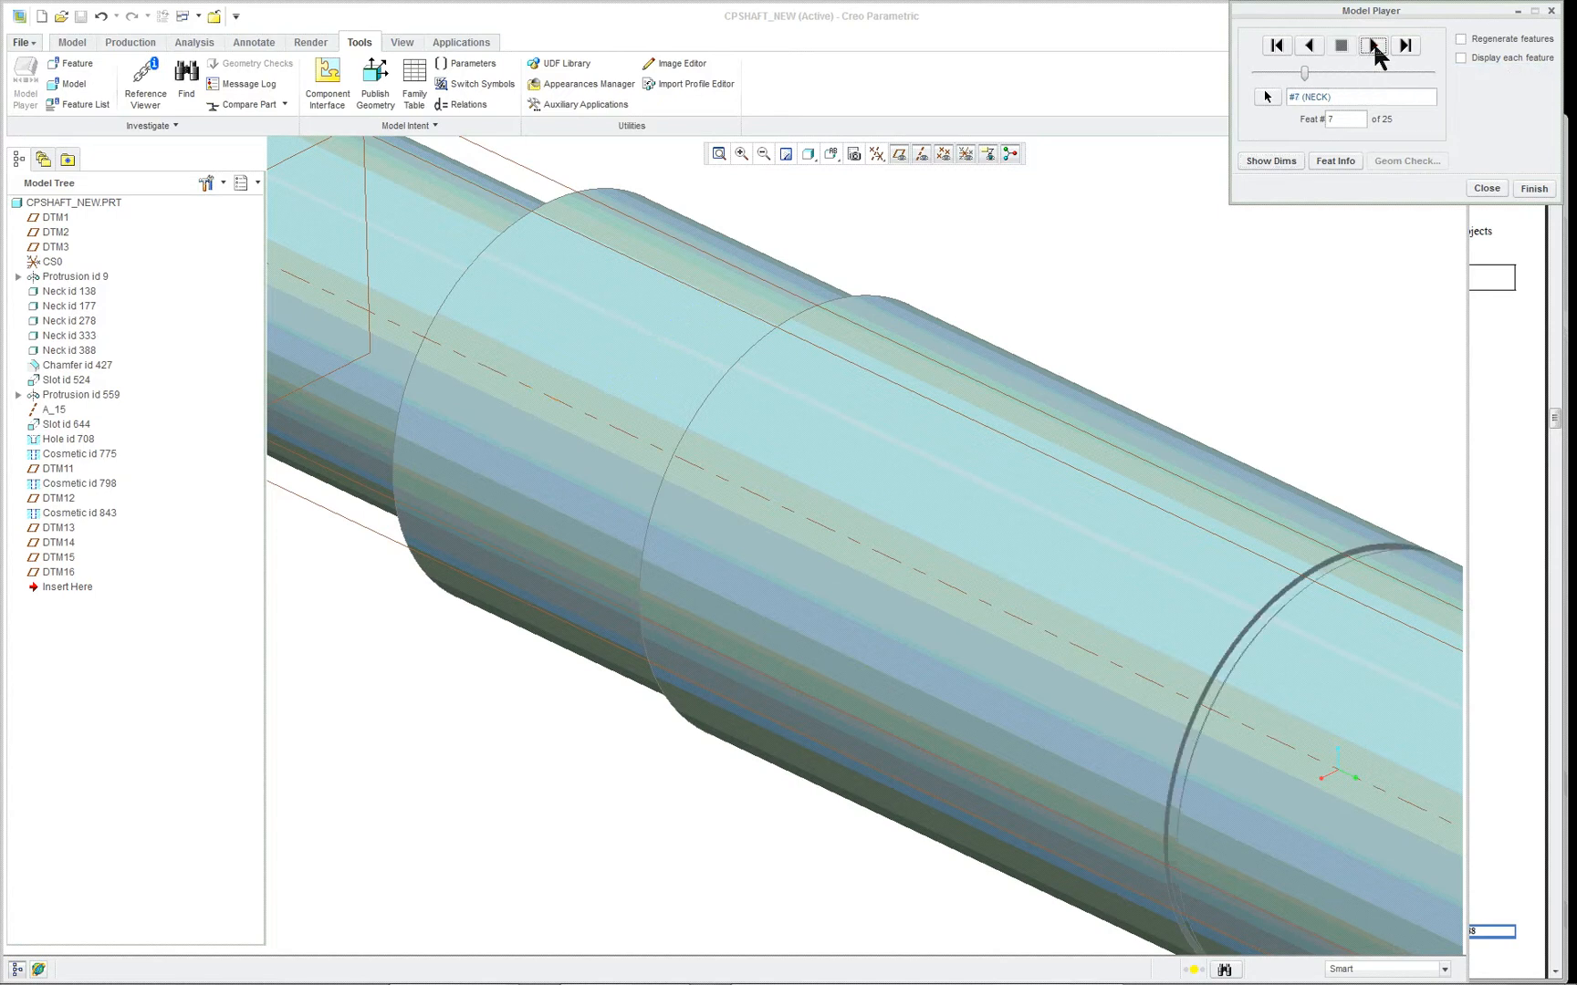
{"action": "scroll", "coordinate": [1088, 328], "scroll_direction": "down", "scroll_amount": 5}
{"action": "scroll", "coordinate": [1249, 377], "scroll_direction": "up", "scroll_amount": 7}
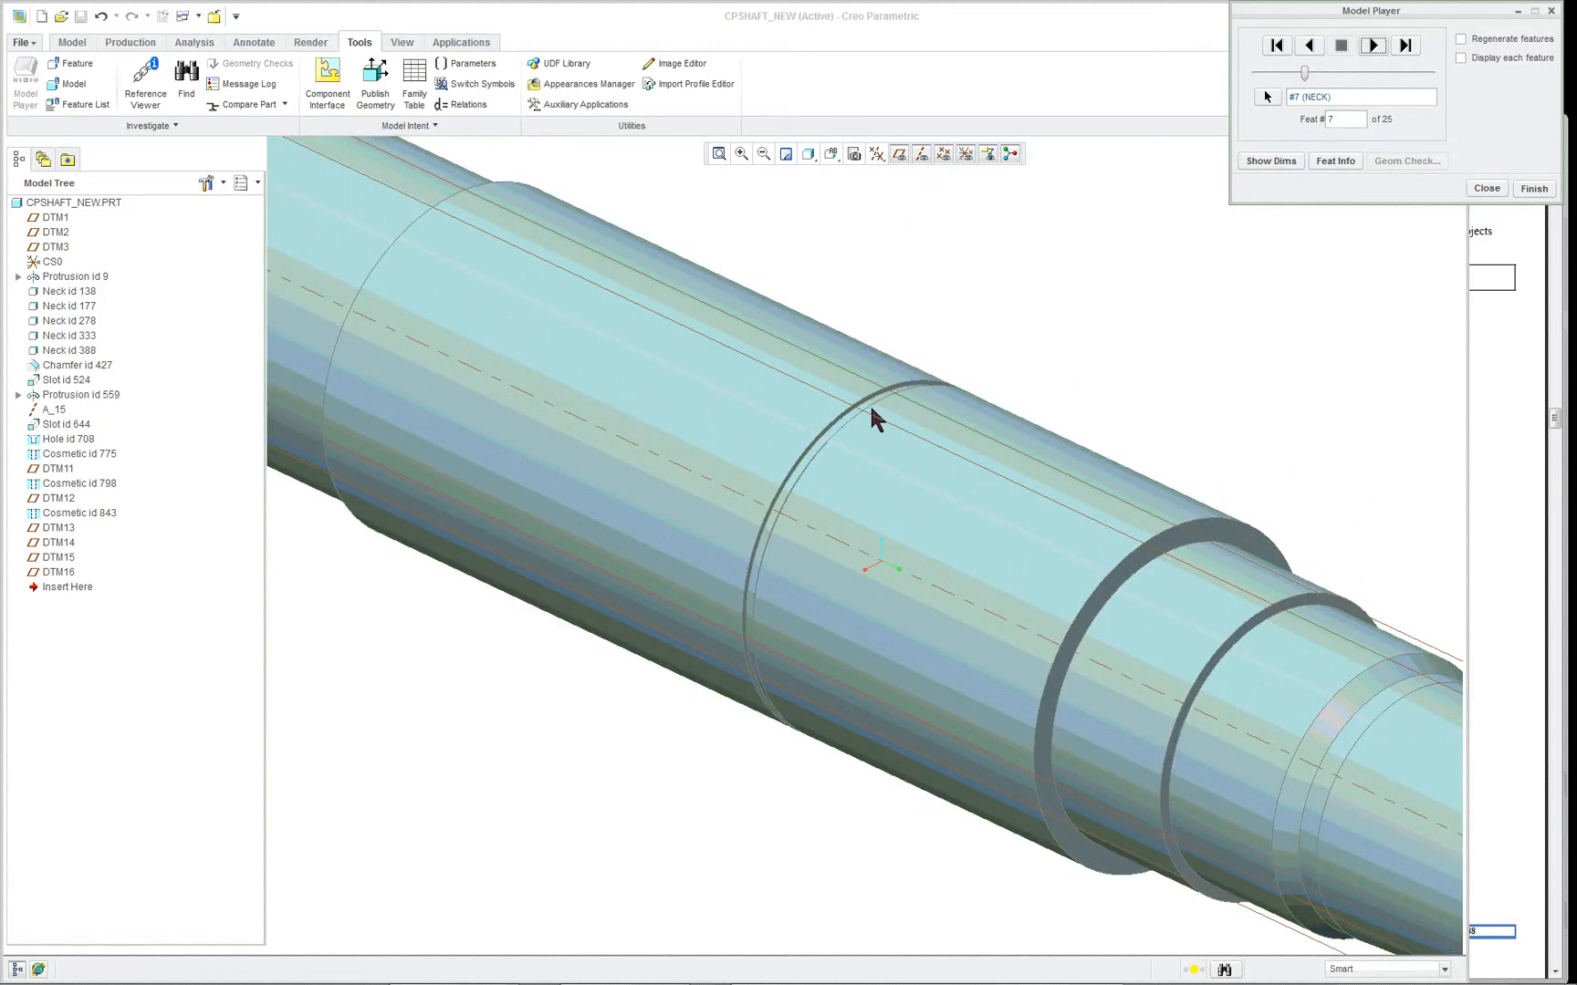
- Advance the playback to feature 8 and display the dimensions of that neck
{"action": "left_click", "coordinate": [1374, 45]}
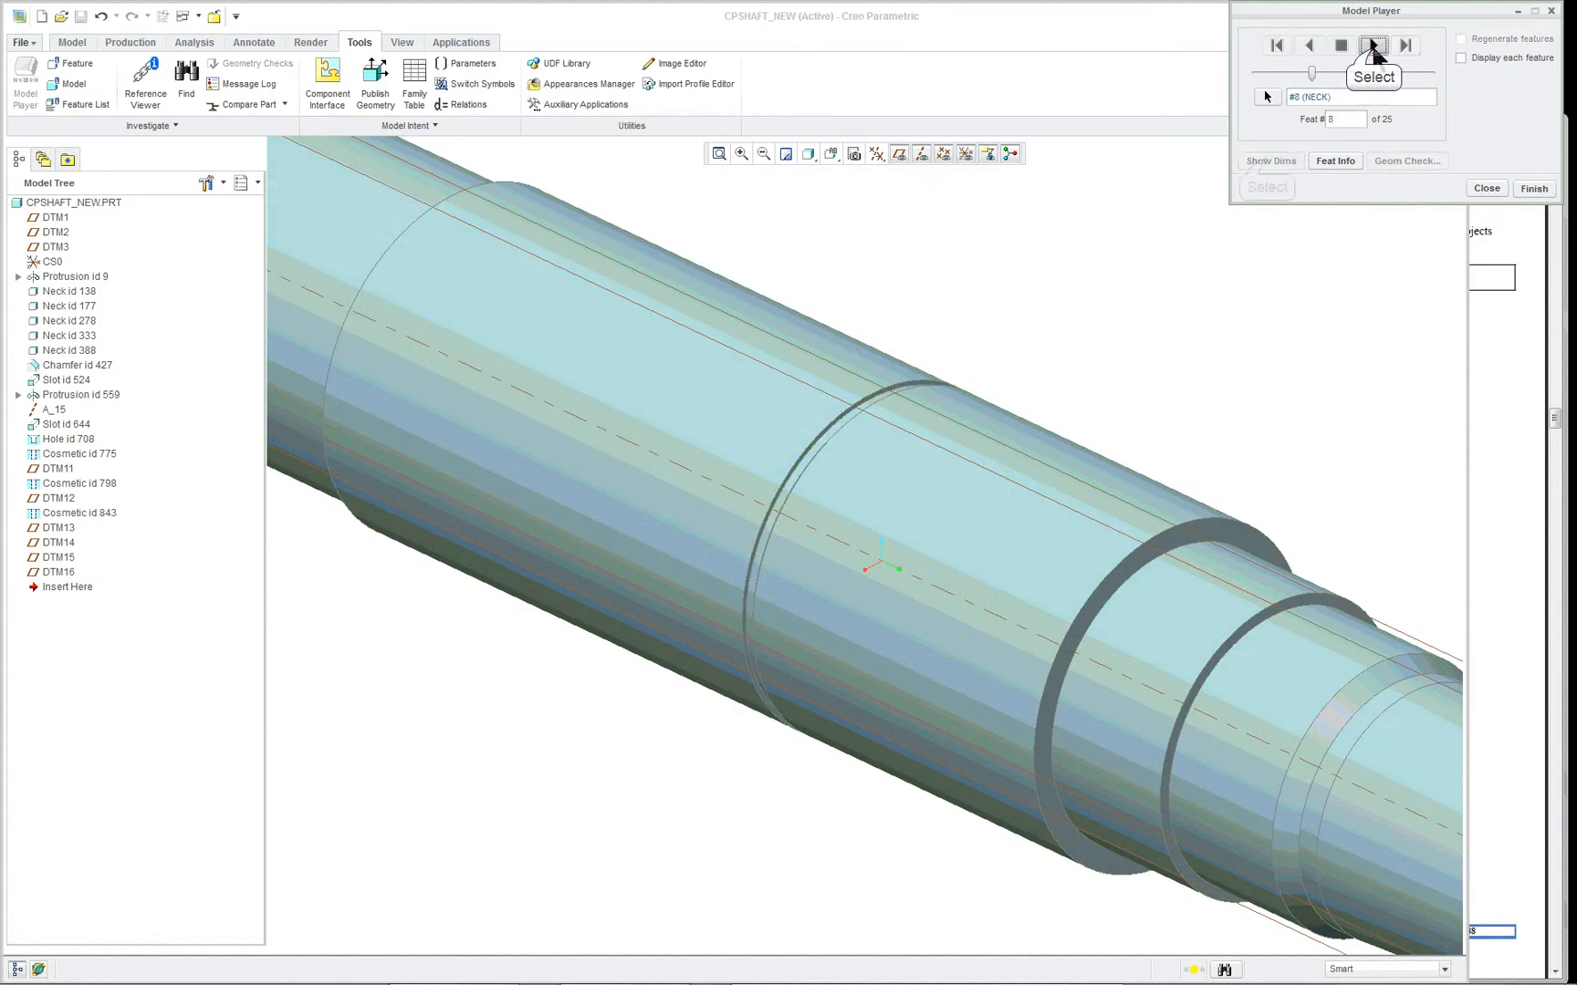
{"action": "left_click", "coordinate": [1270, 161]}
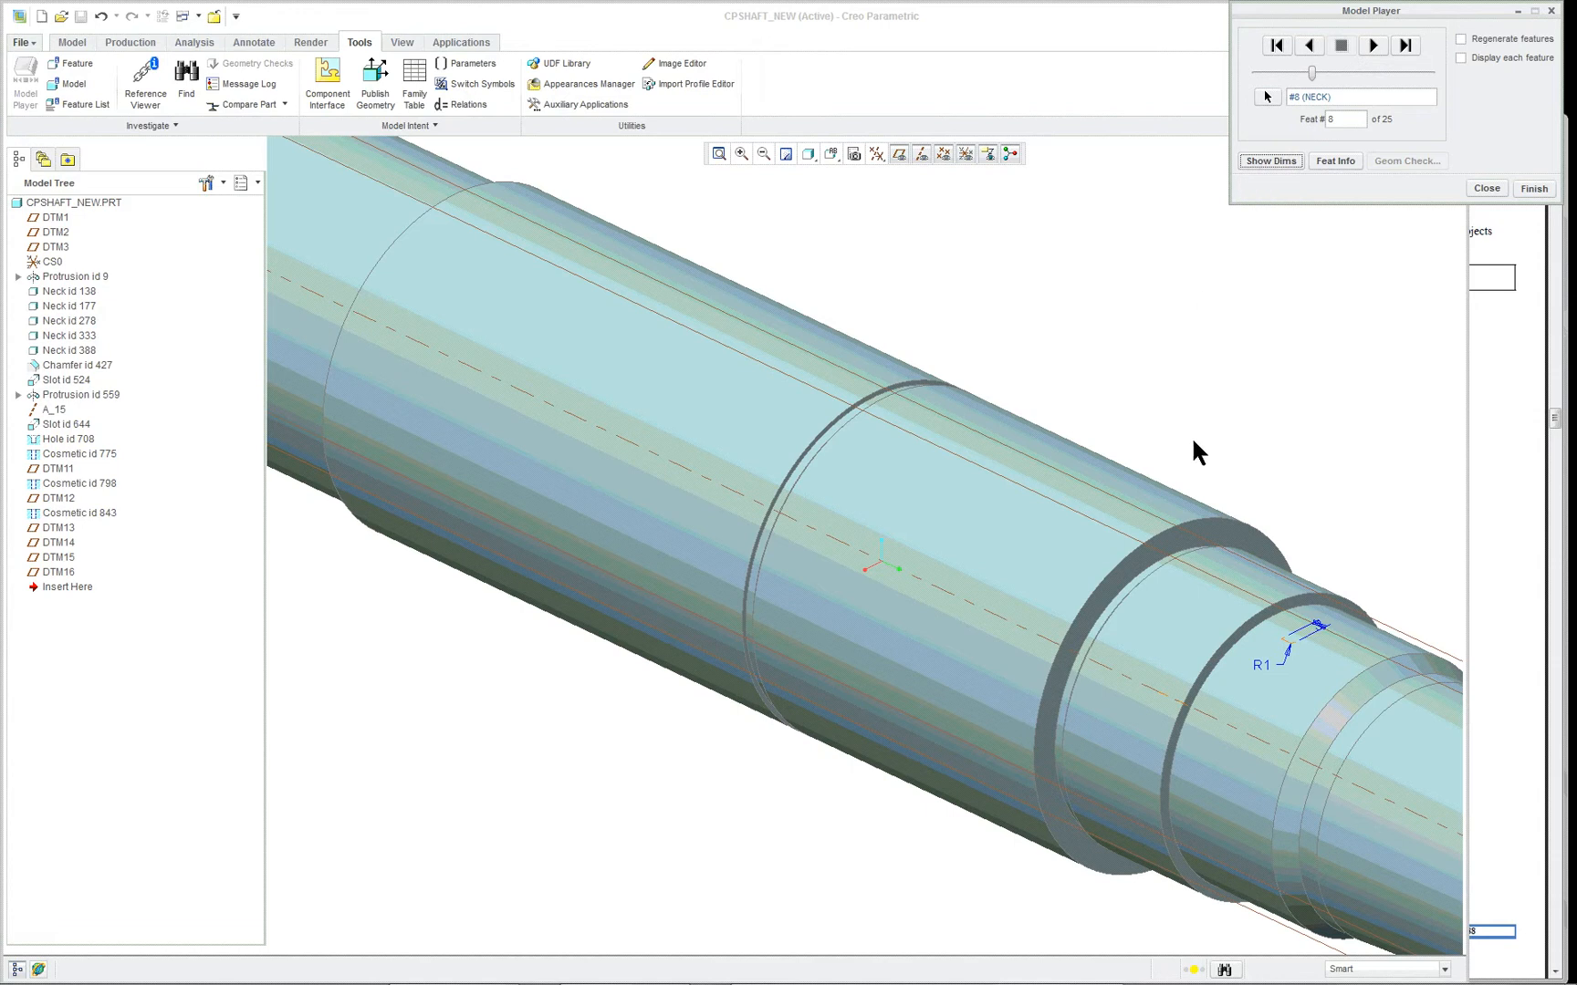
{"action": "scroll", "coordinate": [1350, 485], "scroll_direction": "up", "scroll_amount": 6}
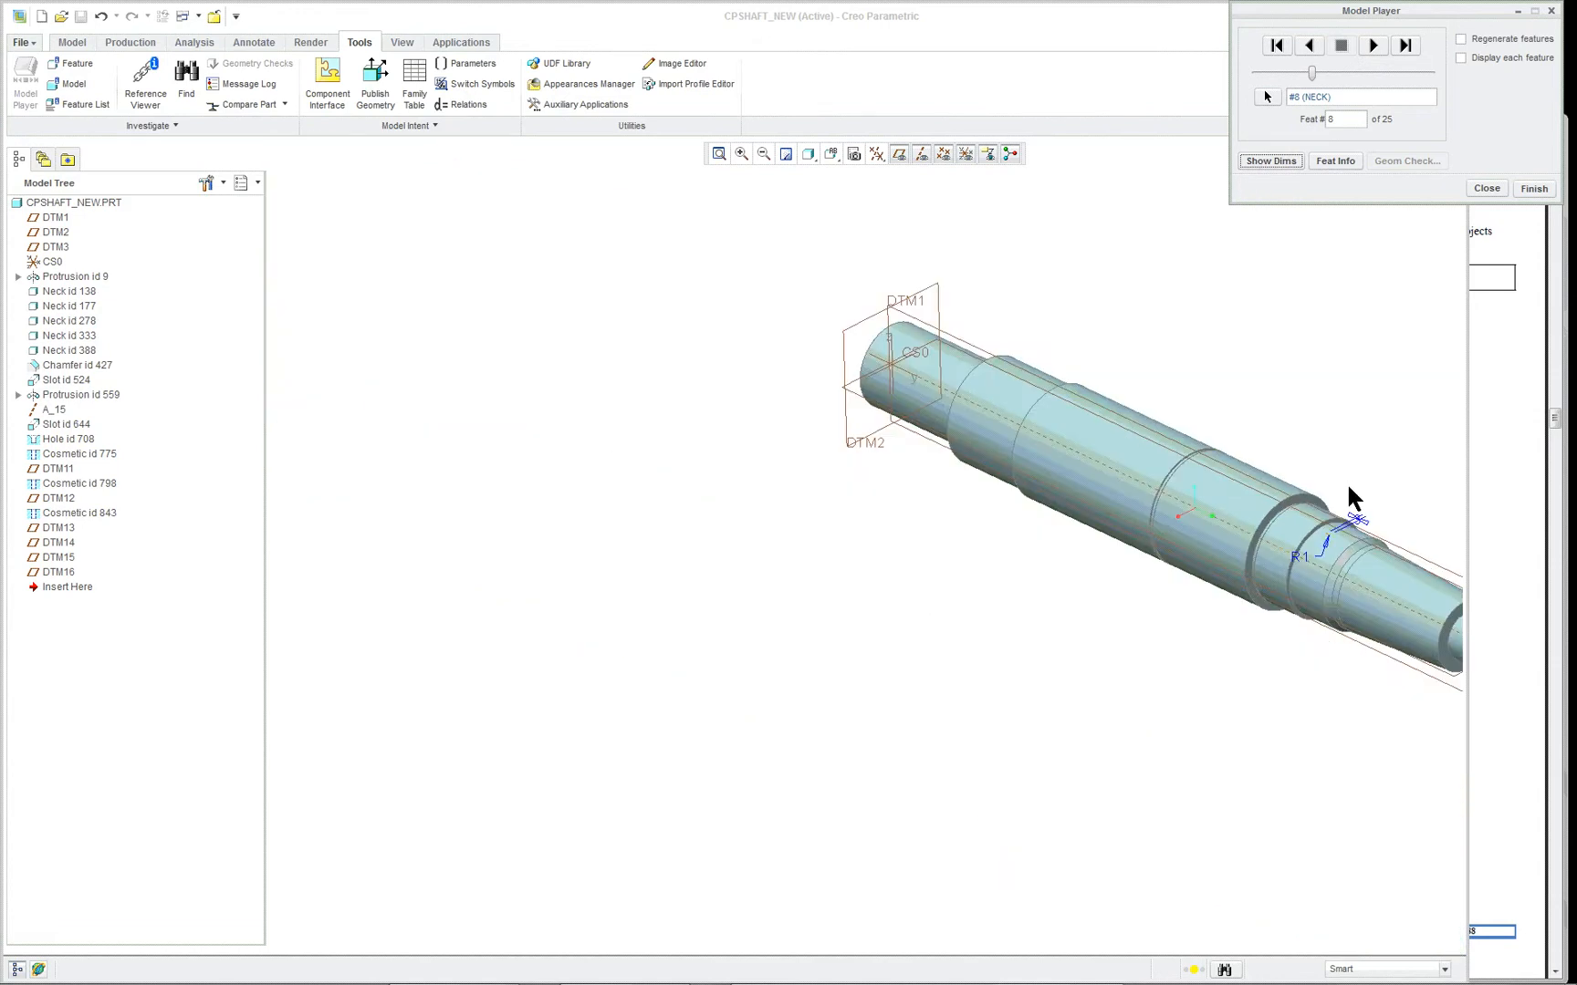
{"action": "scroll", "coordinate": [1448, 550], "scroll_direction": "down", "scroll_amount": 3}
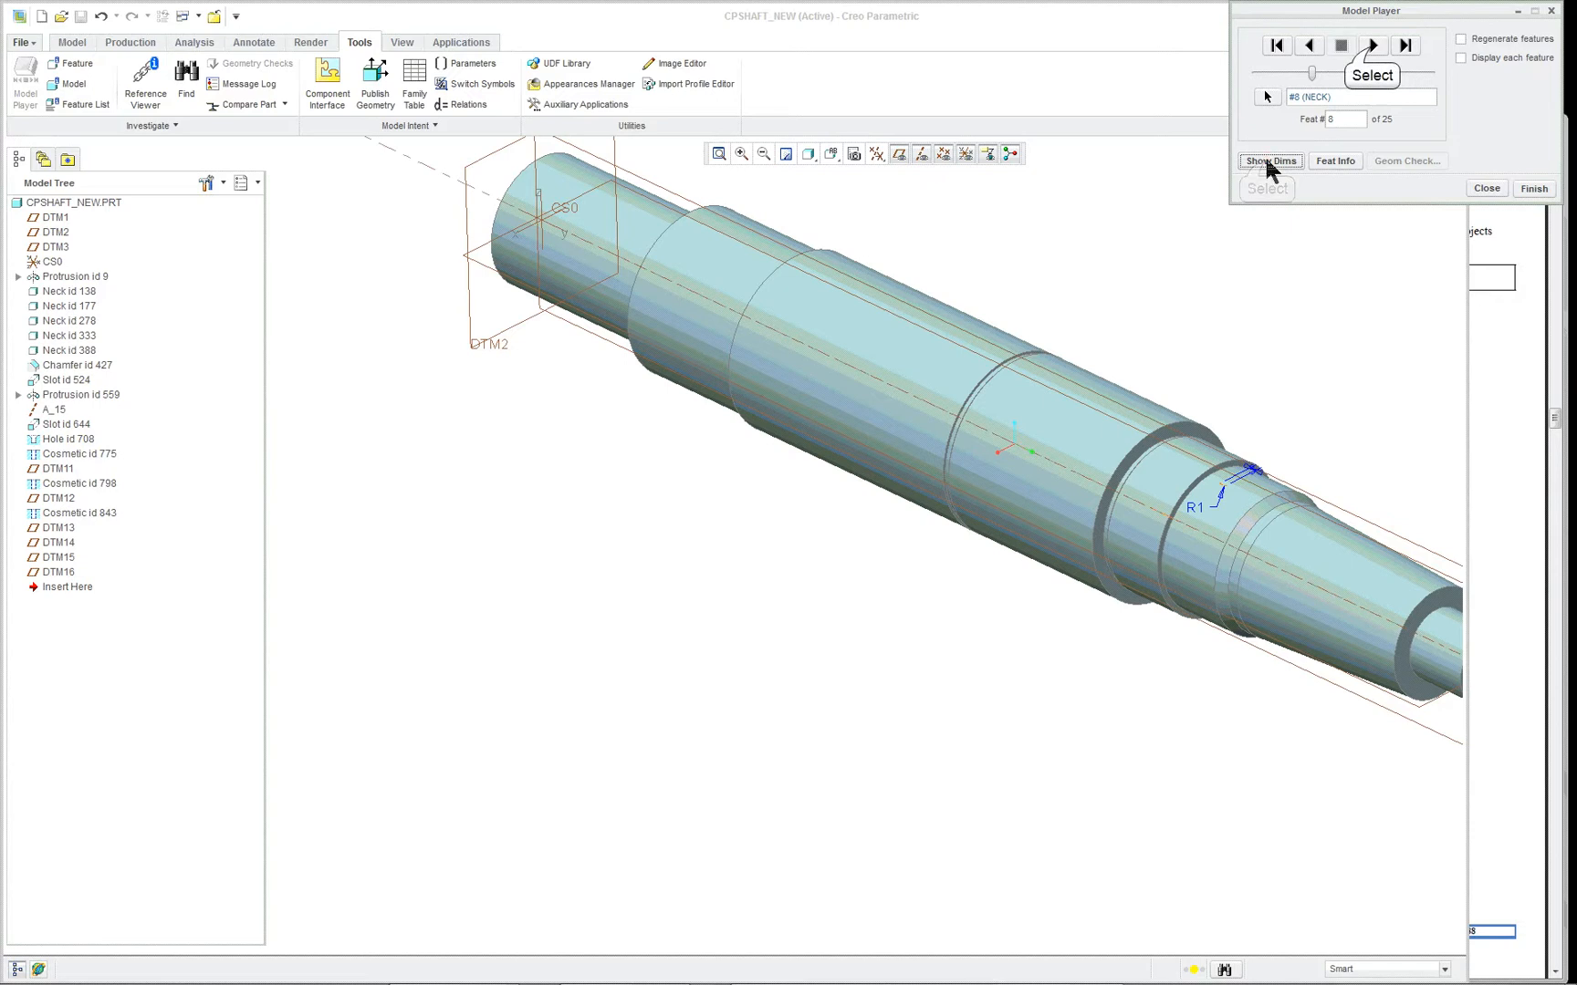
- Advance the playback to feature 9 and highlight the neck beside the shaft's smaller shoulder for inspection
{"action": "left_click", "coordinate": [1373, 46]}
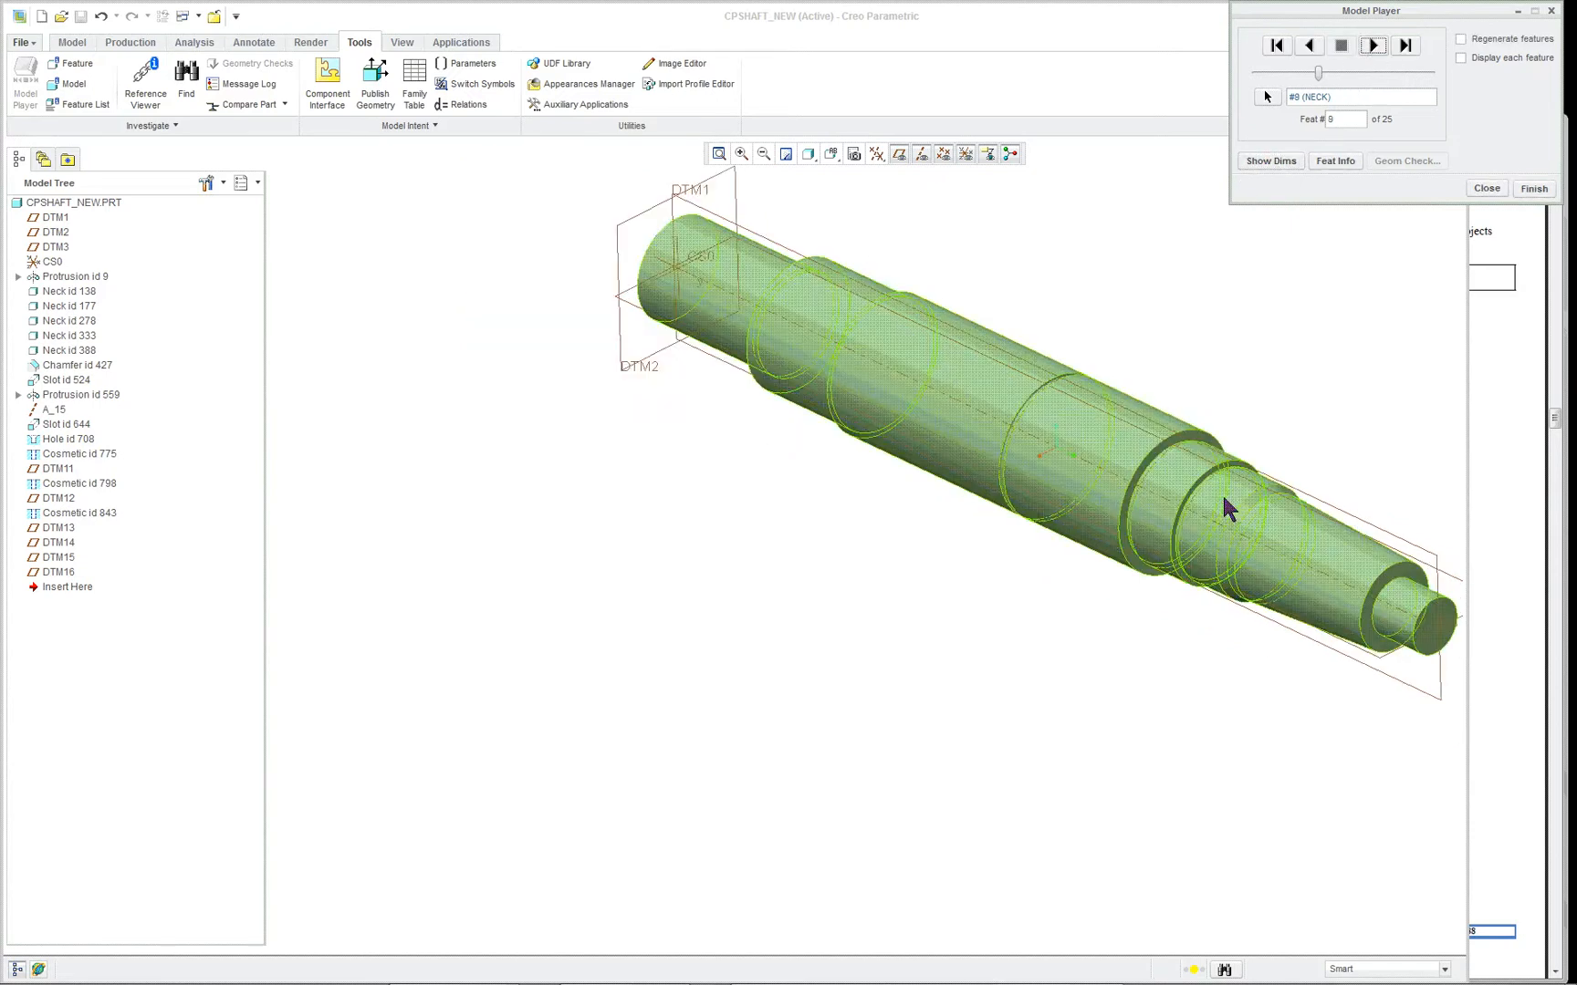
{"action": "scroll", "coordinate": [1224, 510], "scroll_direction": "down", "scroll_amount": 3}
{"action": "left_click", "coordinate": [1184, 434]}
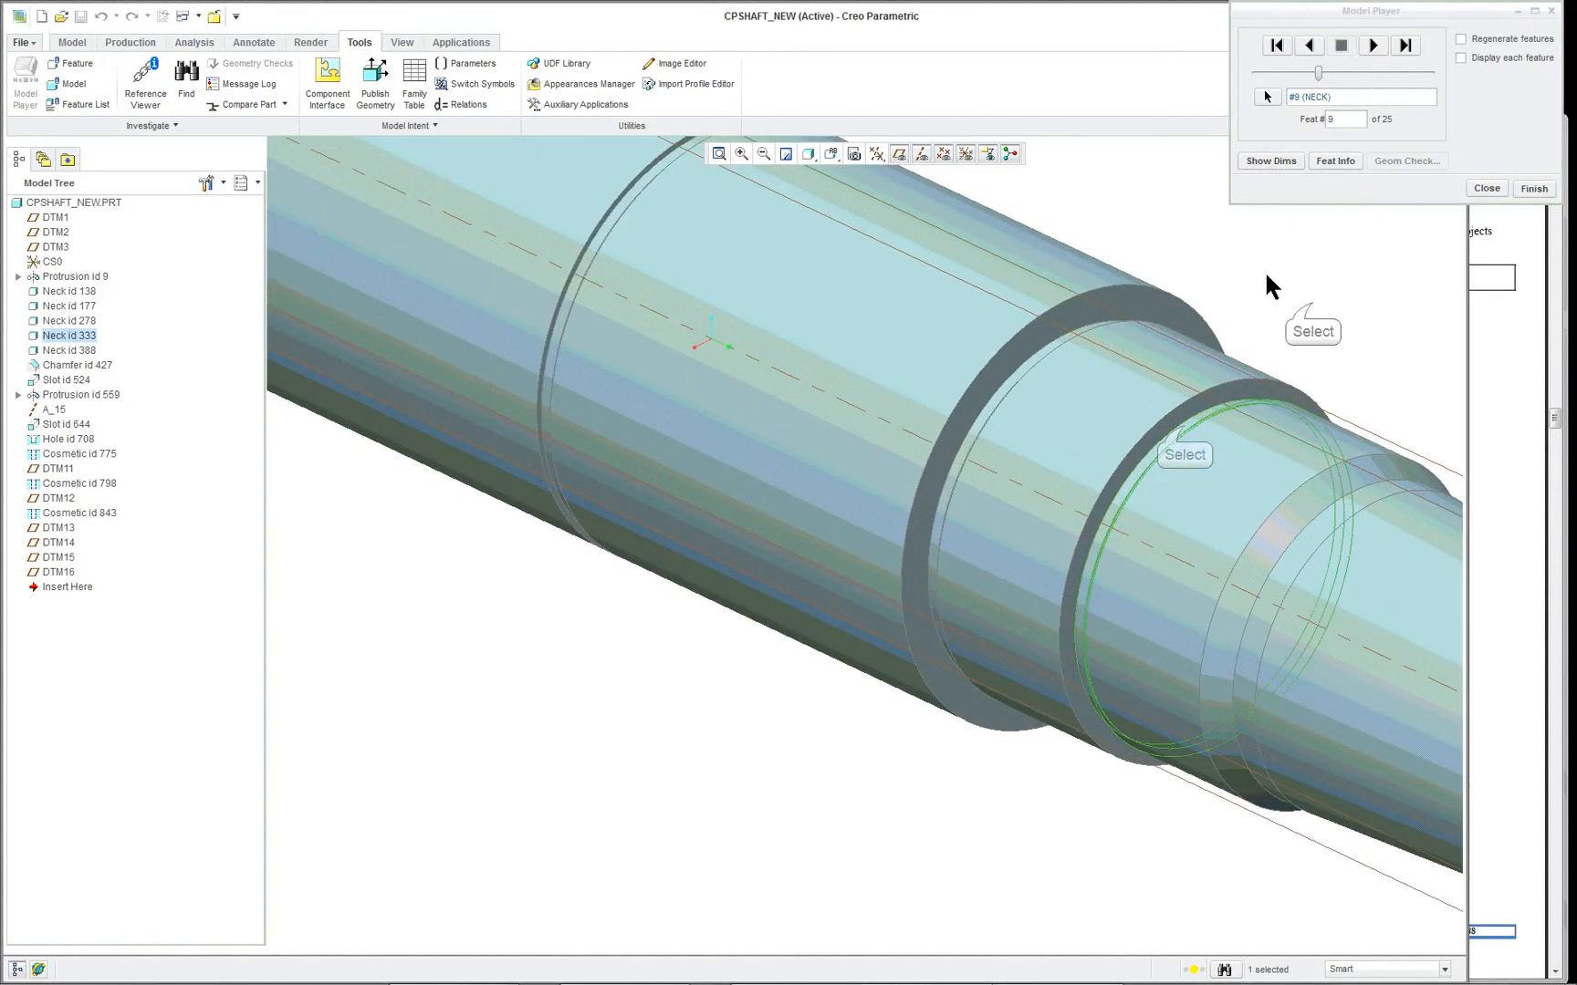
{"action": "left_click", "coordinate": [1312, 302]}
{"action": "scroll", "coordinate": [1312, 302], "scroll_direction": "up", "scroll_amount": 3}
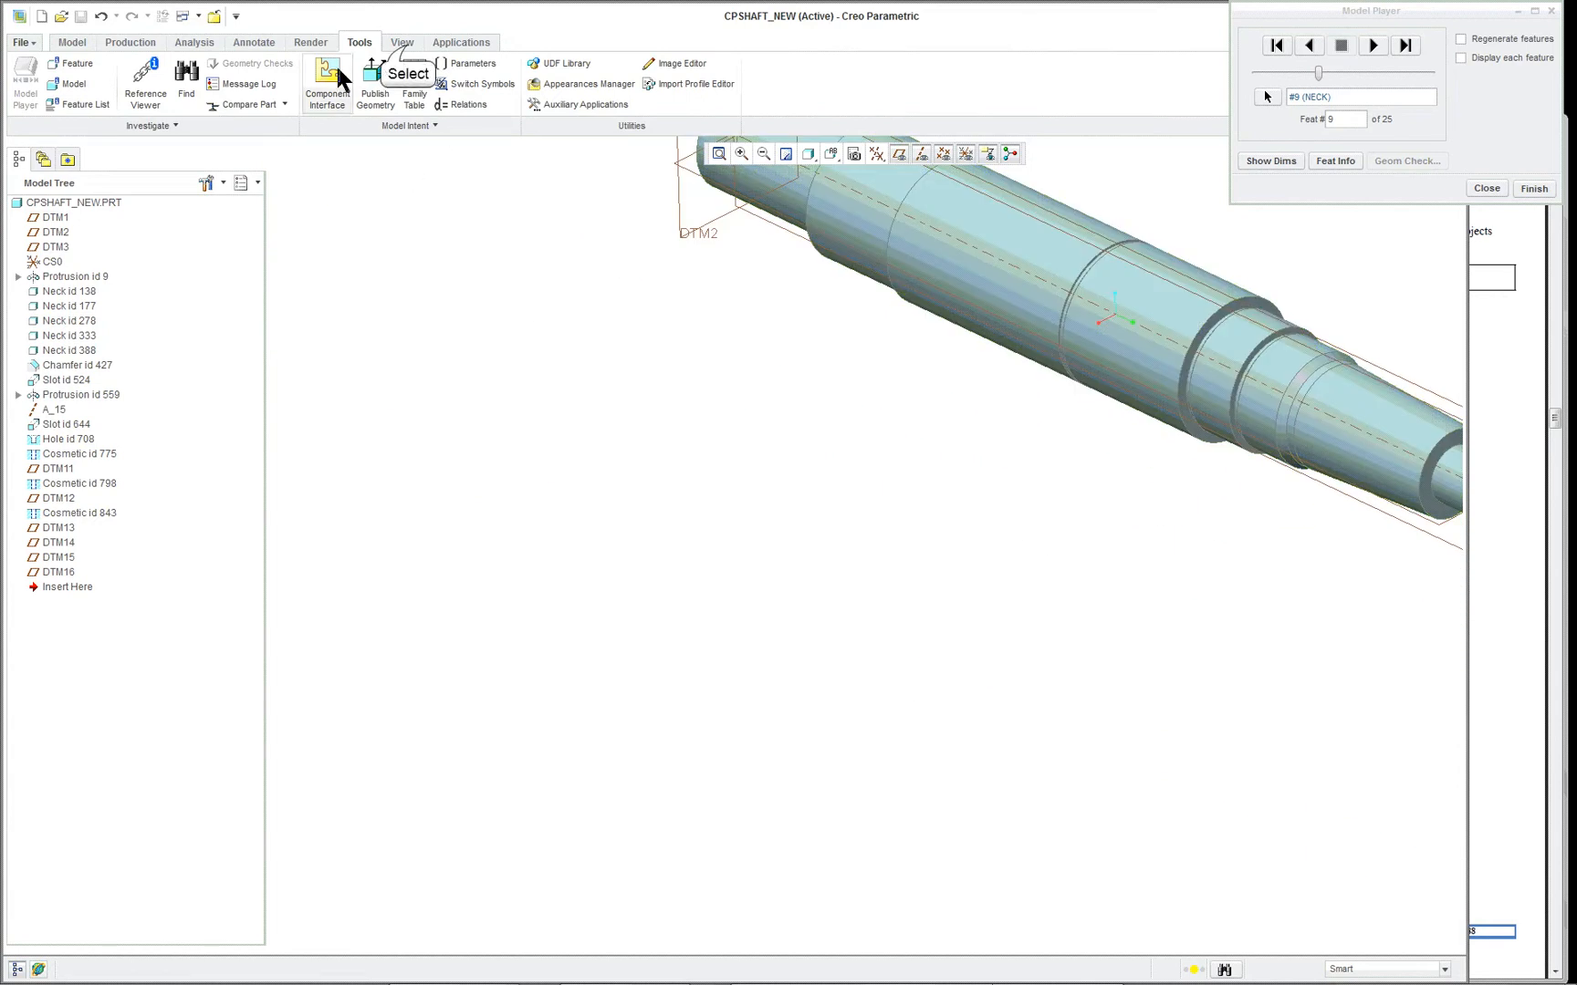
- Advance the playback to the neck at feature 10 and the chamfer at feature 11, displaying the dimensions of each
{"action": "left_click", "coordinate": [407, 45]}
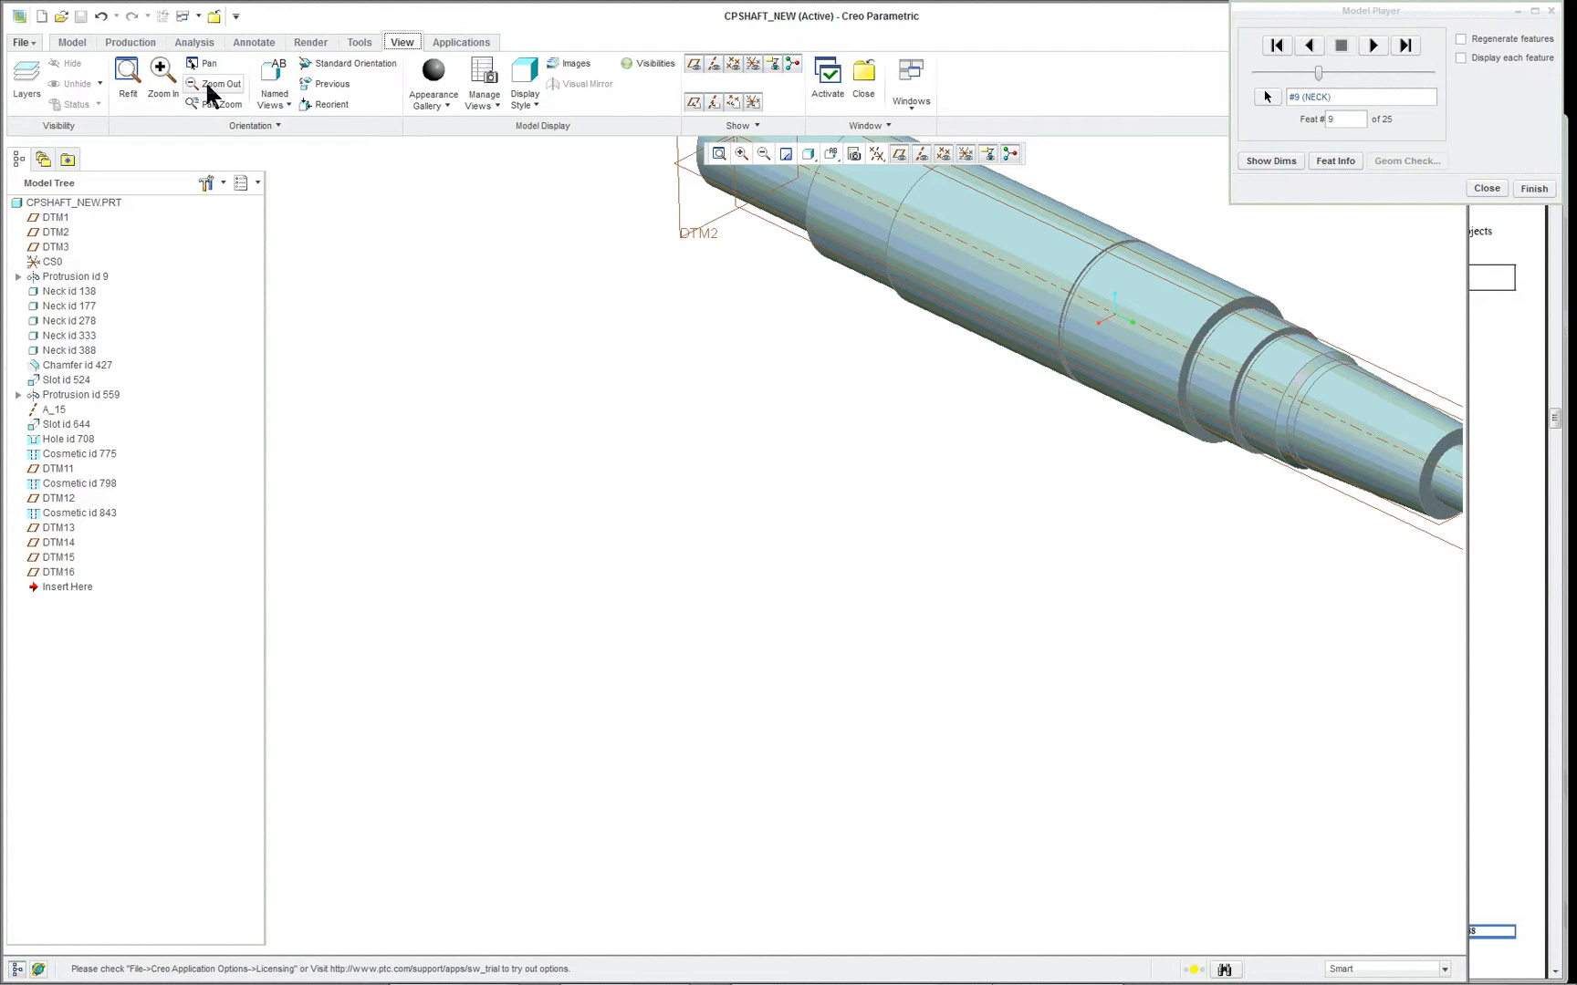
{"action": "left_click", "coordinate": [125, 87]}
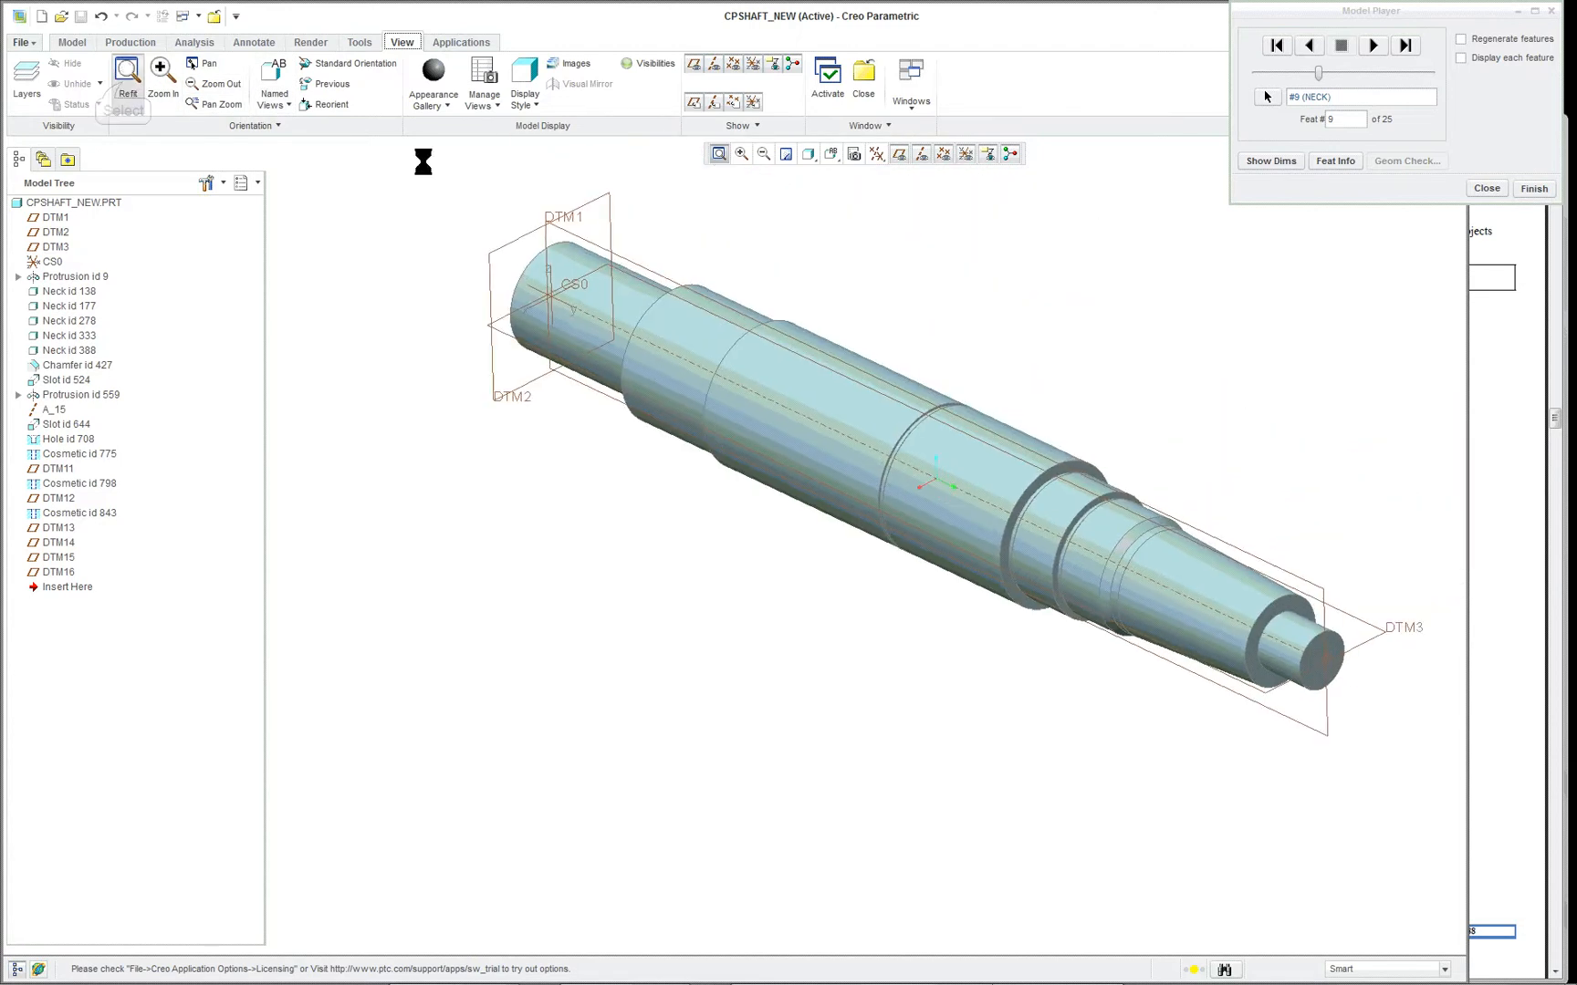
{"action": "scroll", "coordinate": [907, 535], "scroll_direction": "down", "scroll_amount": 4}
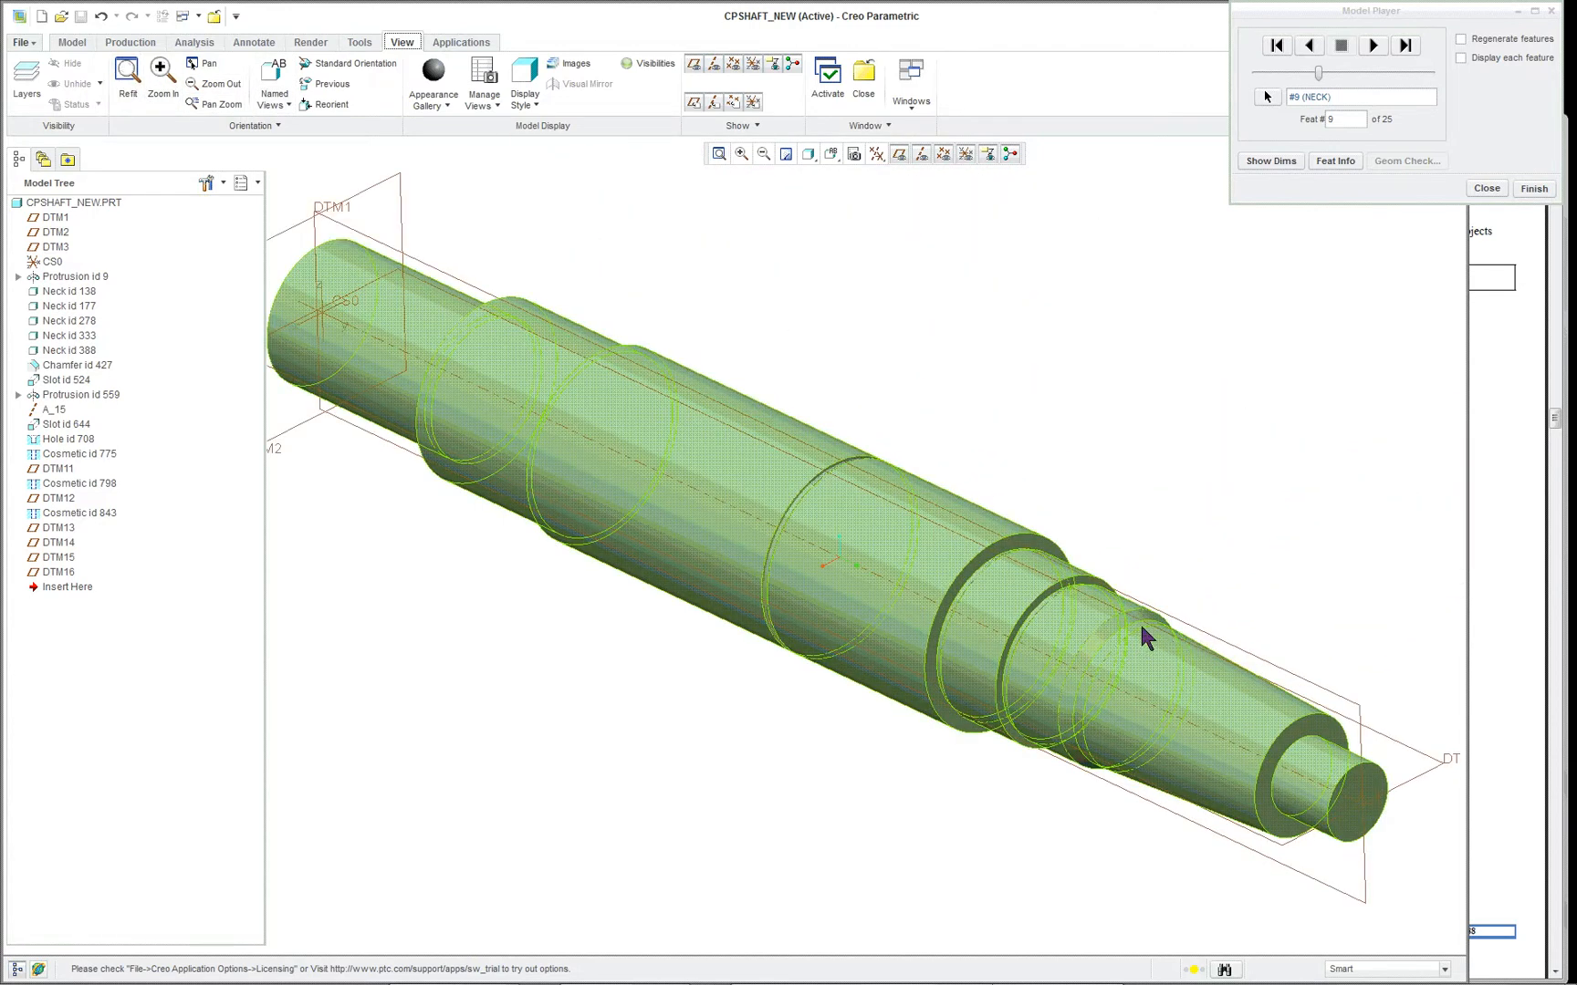
{"action": "left_click", "coordinate": [1373, 48]}
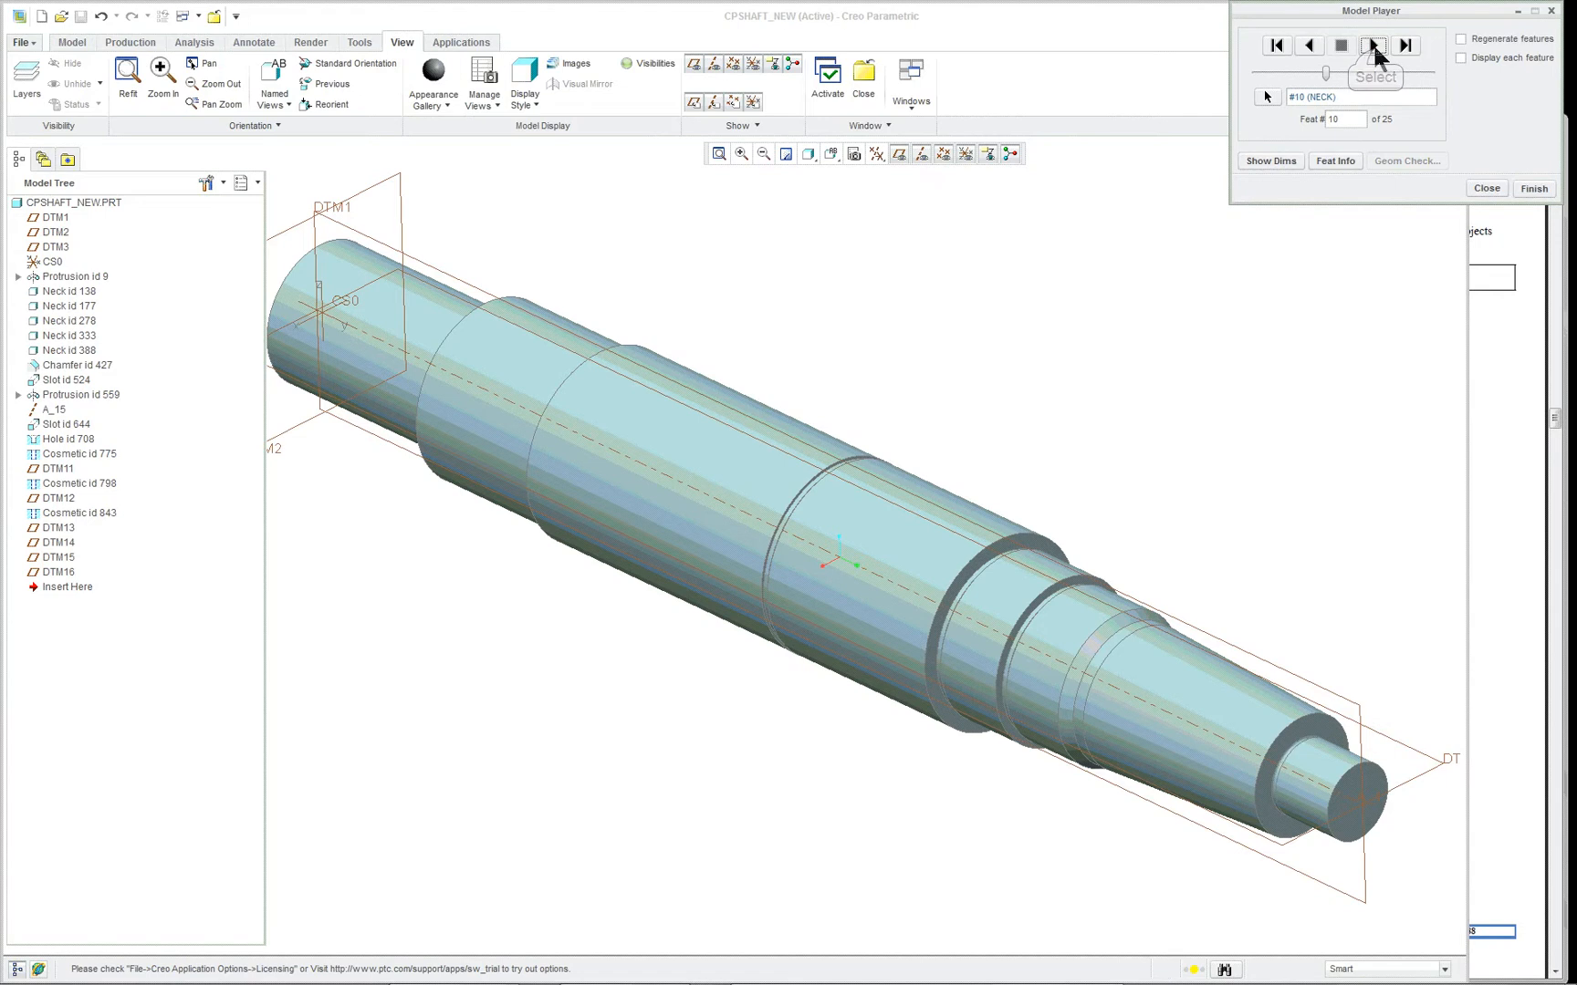
{"action": "left_click", "coordinate": [1264, 164]}
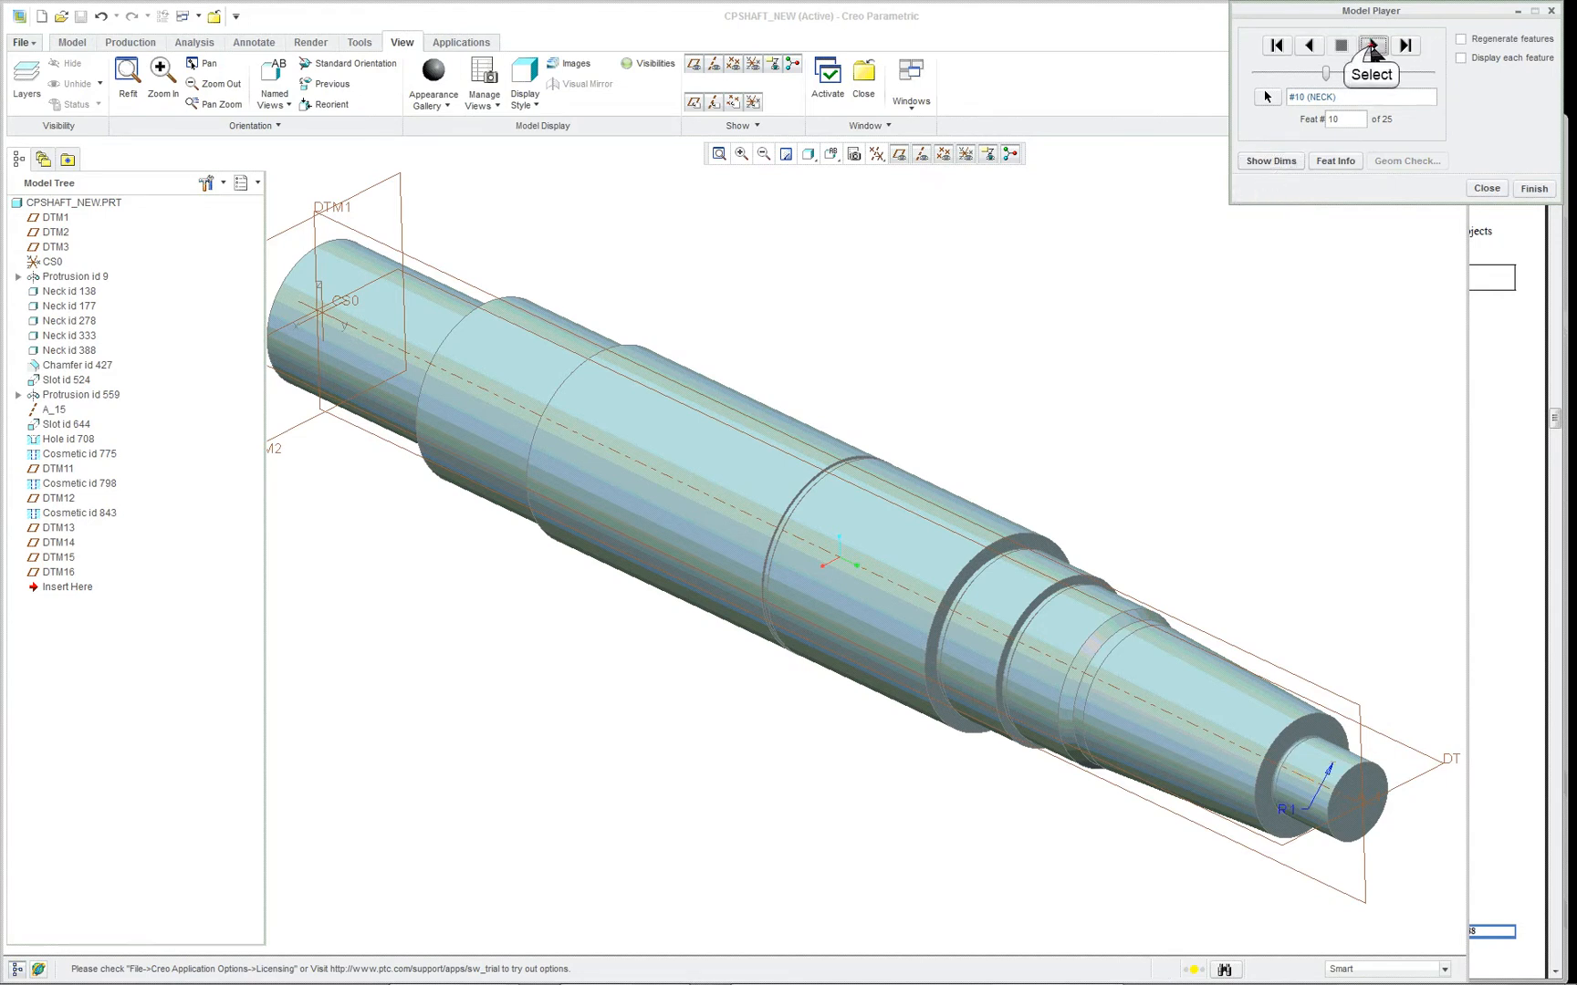
{"action": "left_click", "coordinate": [1373, 47]}
{"action": "left_click", "coordinate": [1271, 164]}
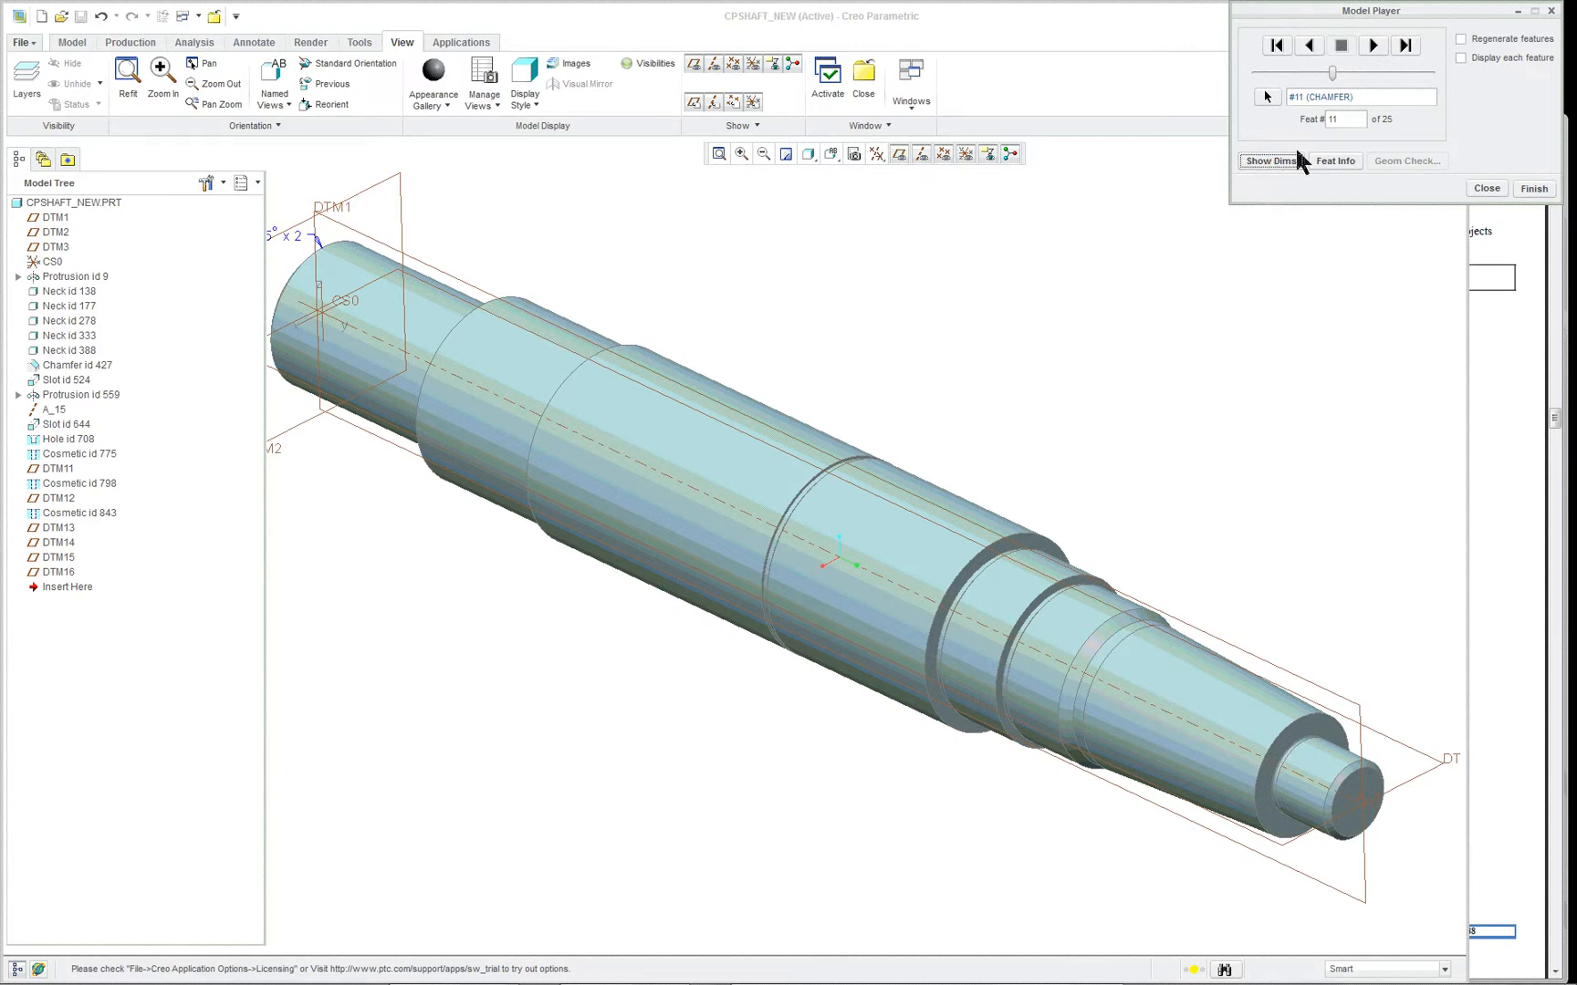
- Advance the playback to the slot at feature 12 and display its dimensions to inspect the keyway at the shaft's middle
{"action": "left_click", "coordinate": [1373, 47]}
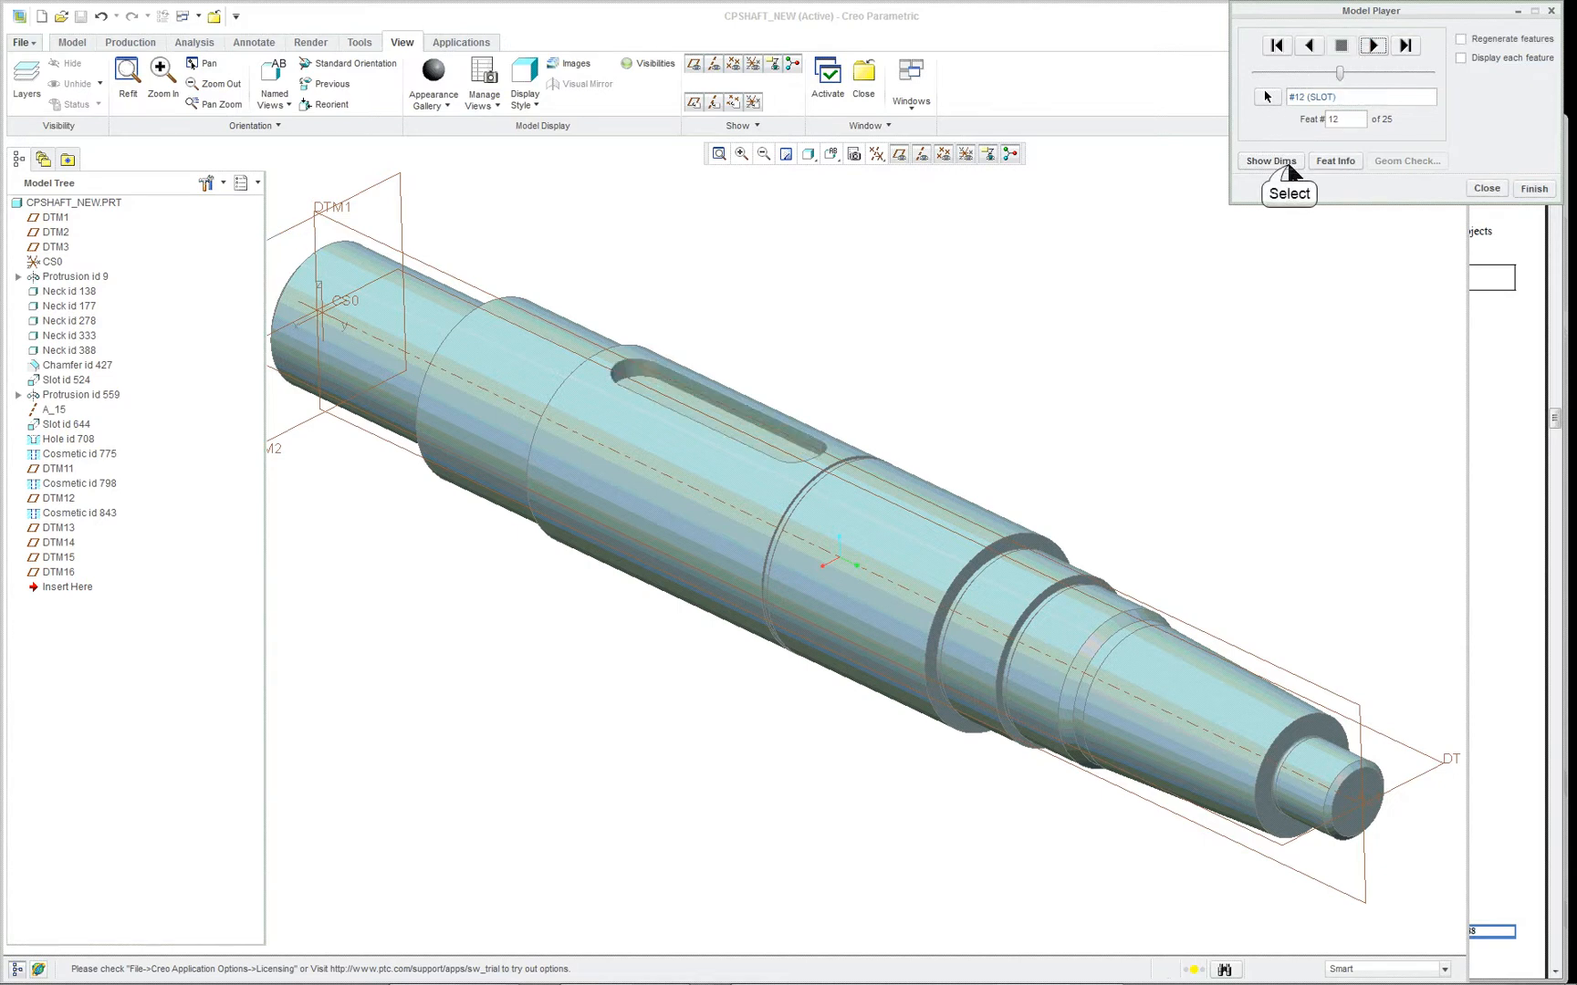
{"action": "left_click", "coordinate": [1288, 170]}
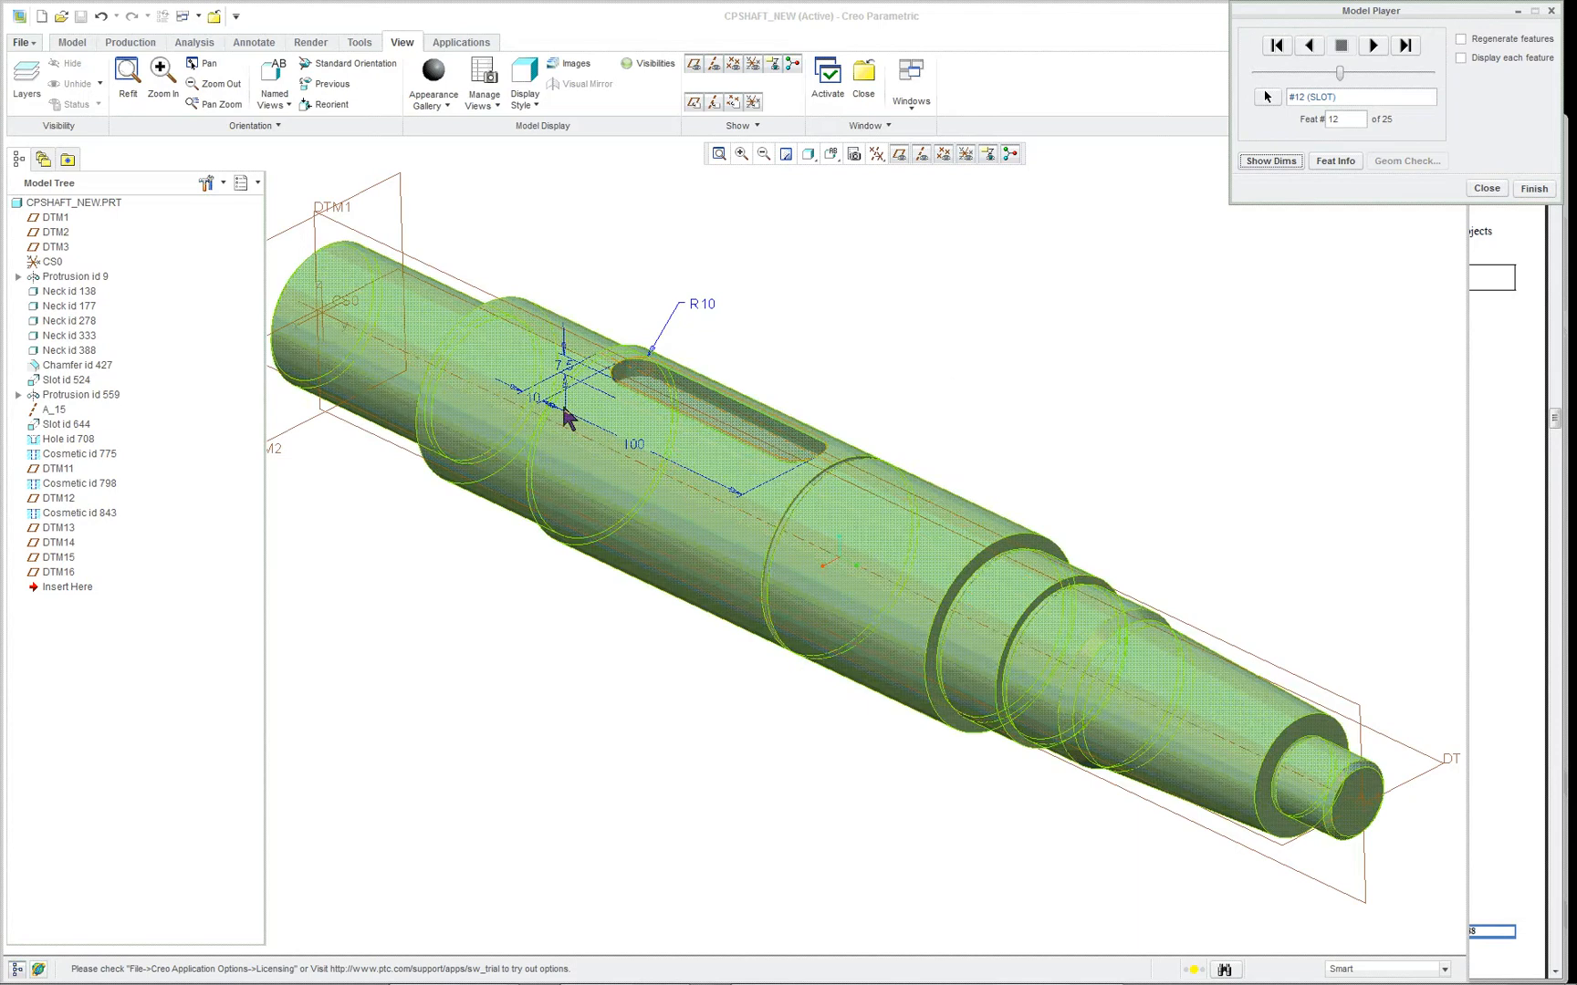
{"action": "scroll", "coordinate": [506, 365], "scroll_direction": "up", "scroll_amount": 2}
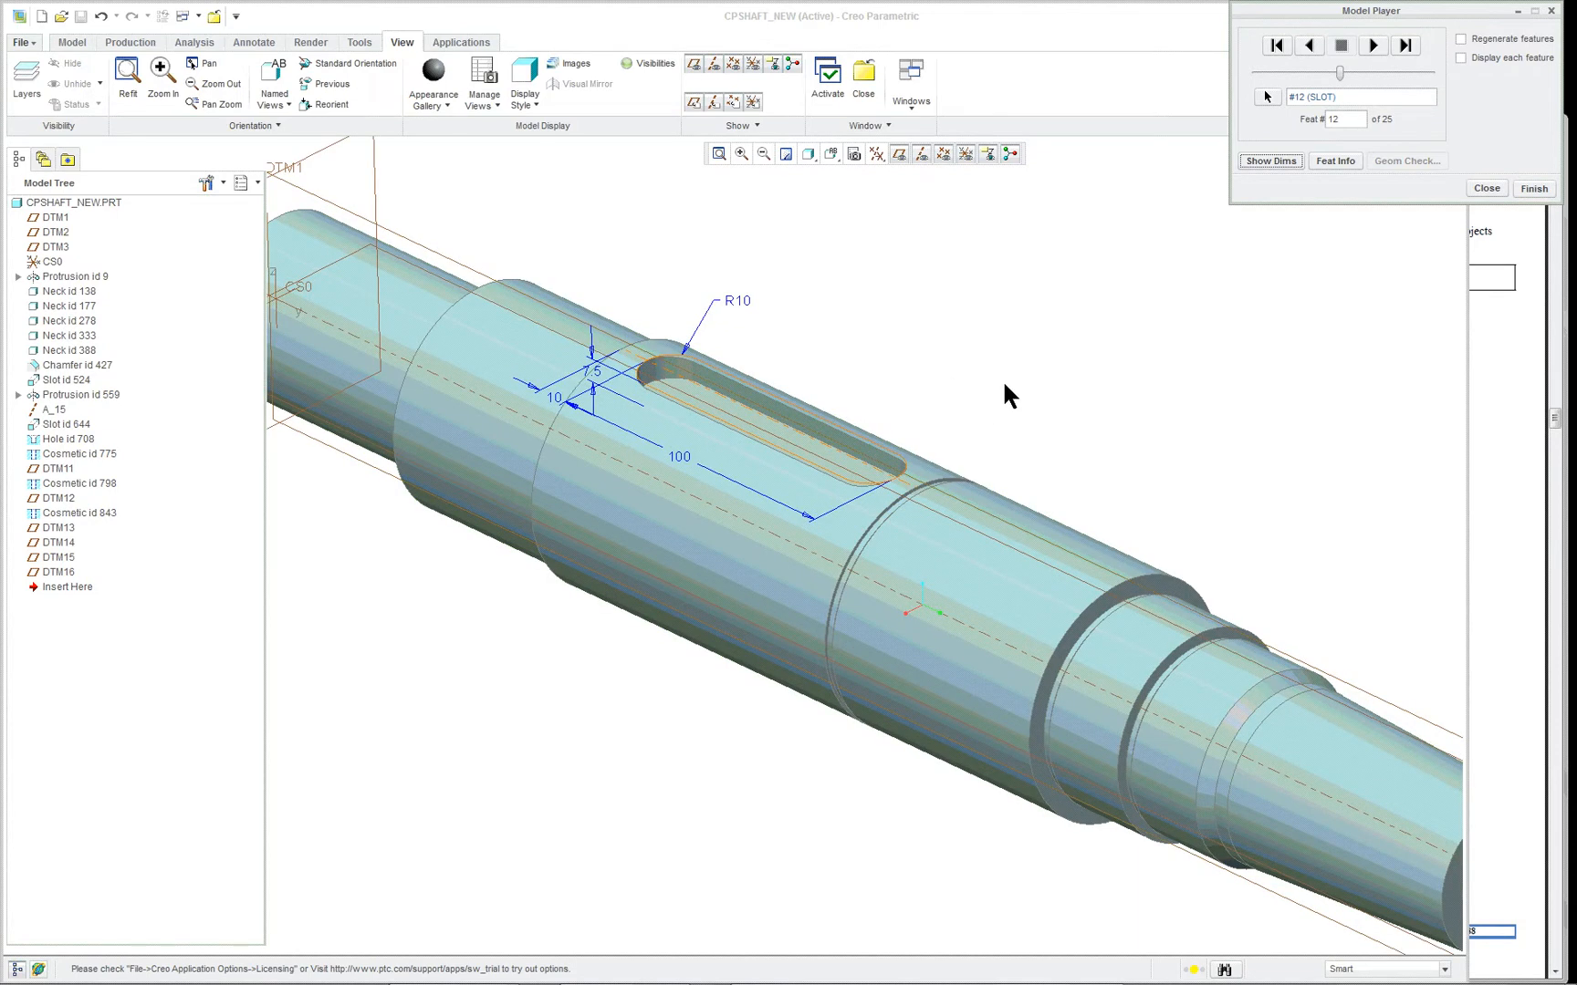
{"action": "scroll", "coordinate": [1248, 330], "scroll_direction": "down", "scroll_amount": 3}
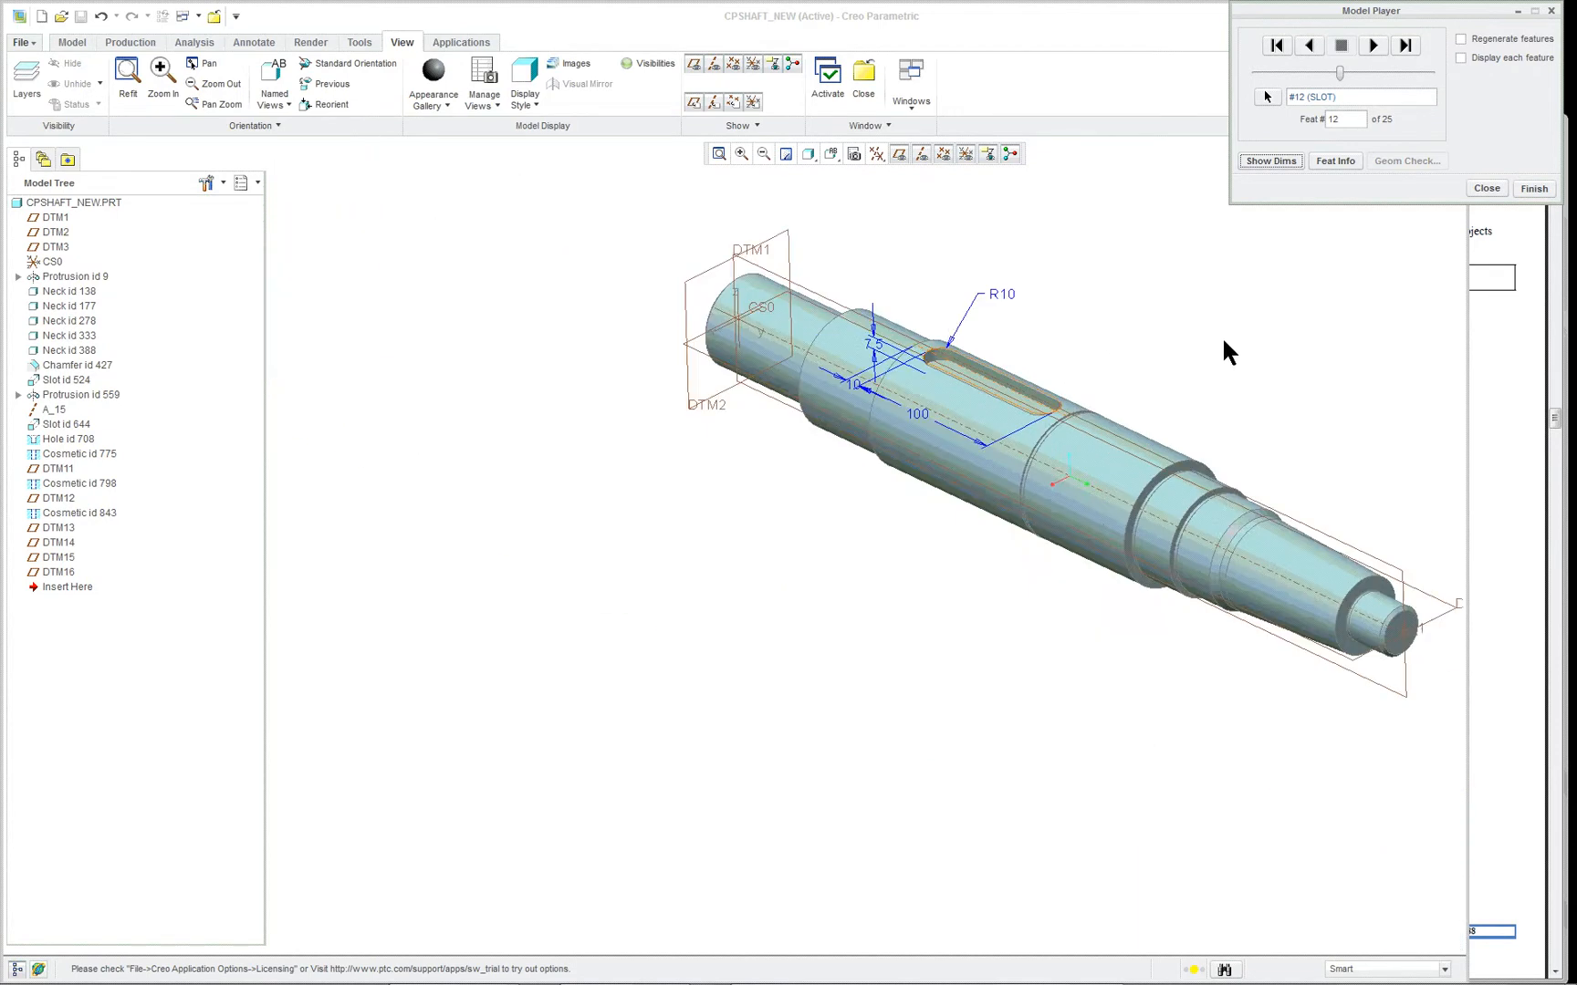
{"action": "scroll", "coordinate": [1342, 355], "scroll_direction": "up", "scroll_amount": 1}
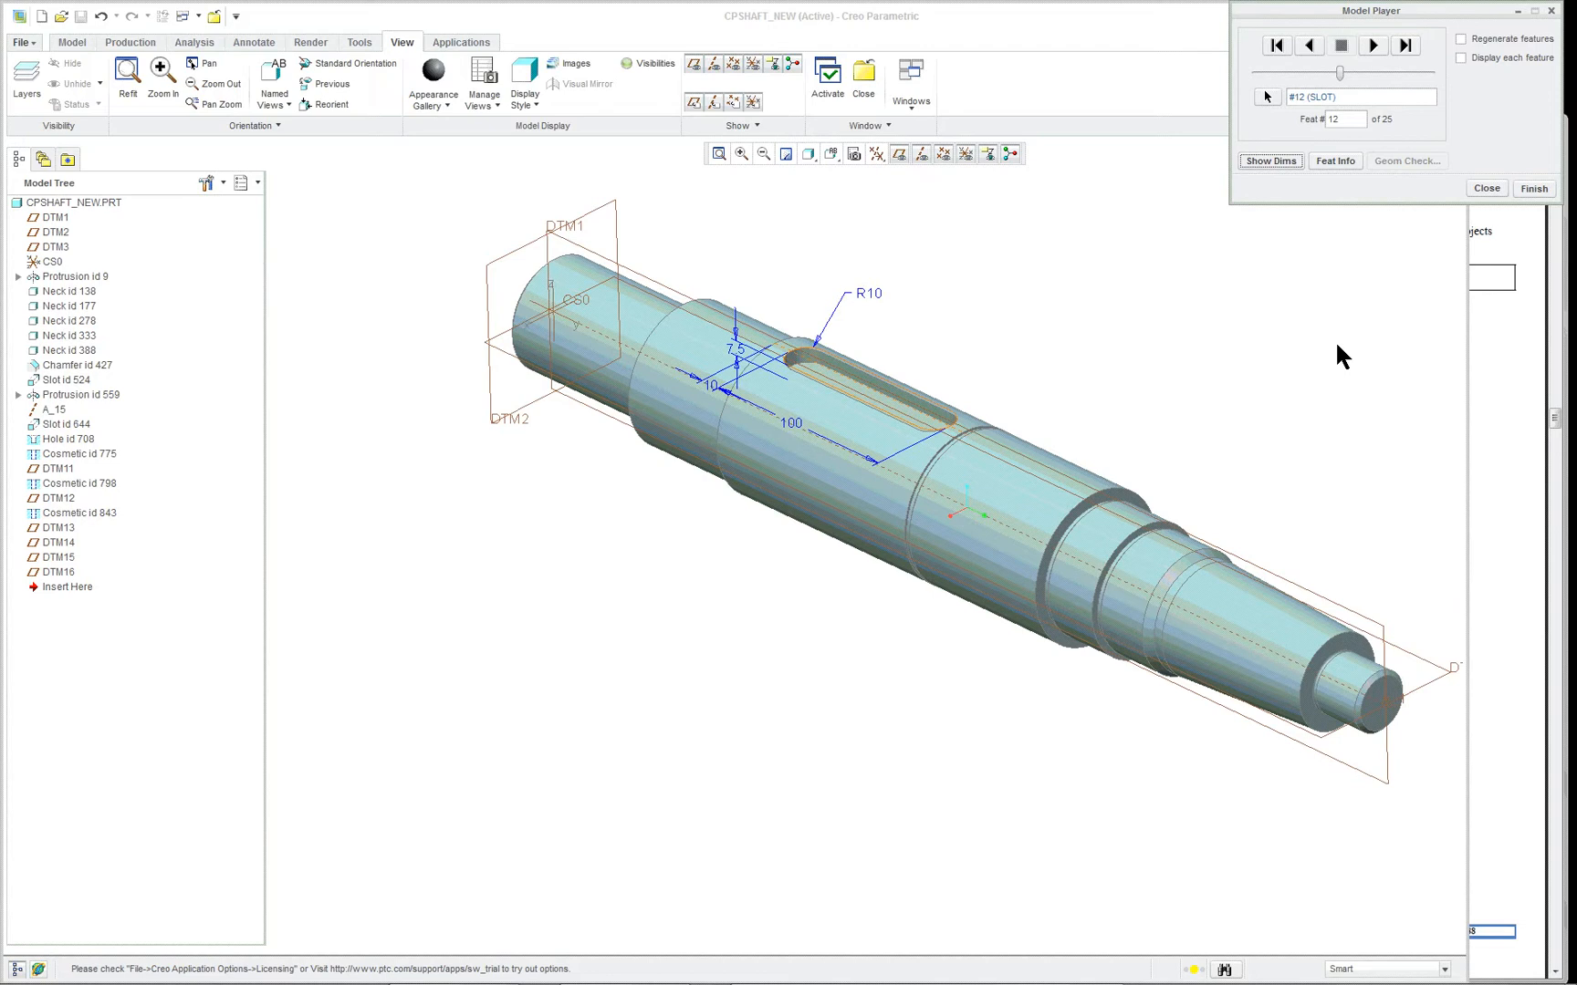
{"action": "scroll", "coordinate": [1341, 356], "scroll_direction": "up", "scroll_amount": 1}
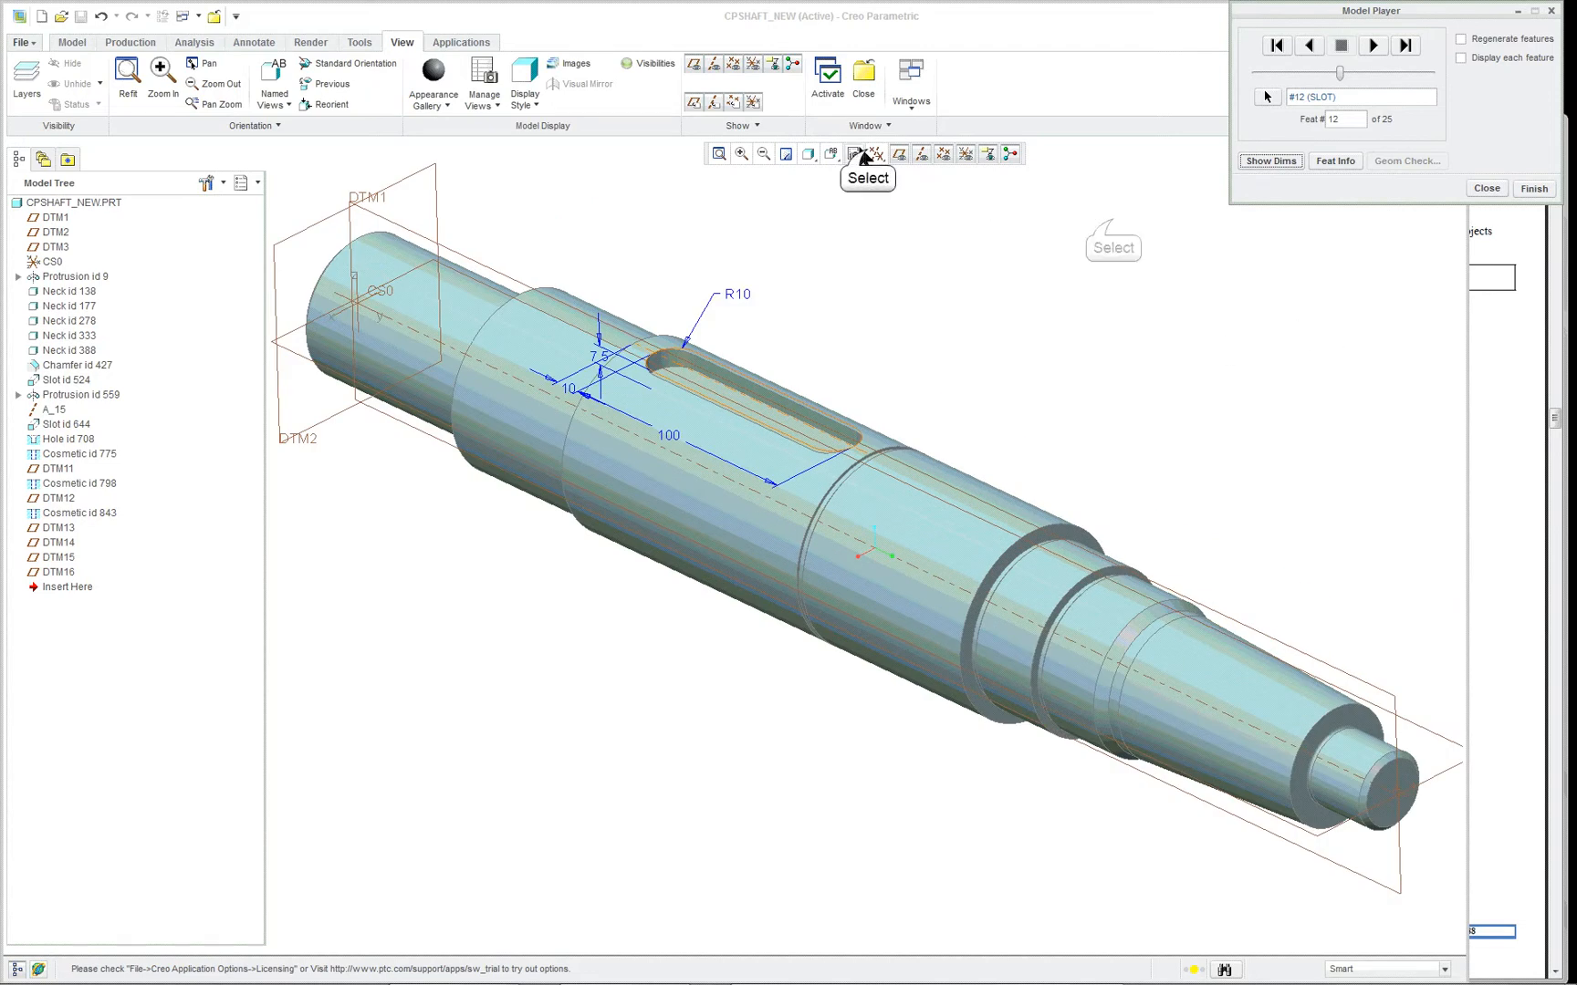
{"action": "left_click", "coordinate": [870, 152]}
{"action": "left_click", "coordinate": [1113, 222]}
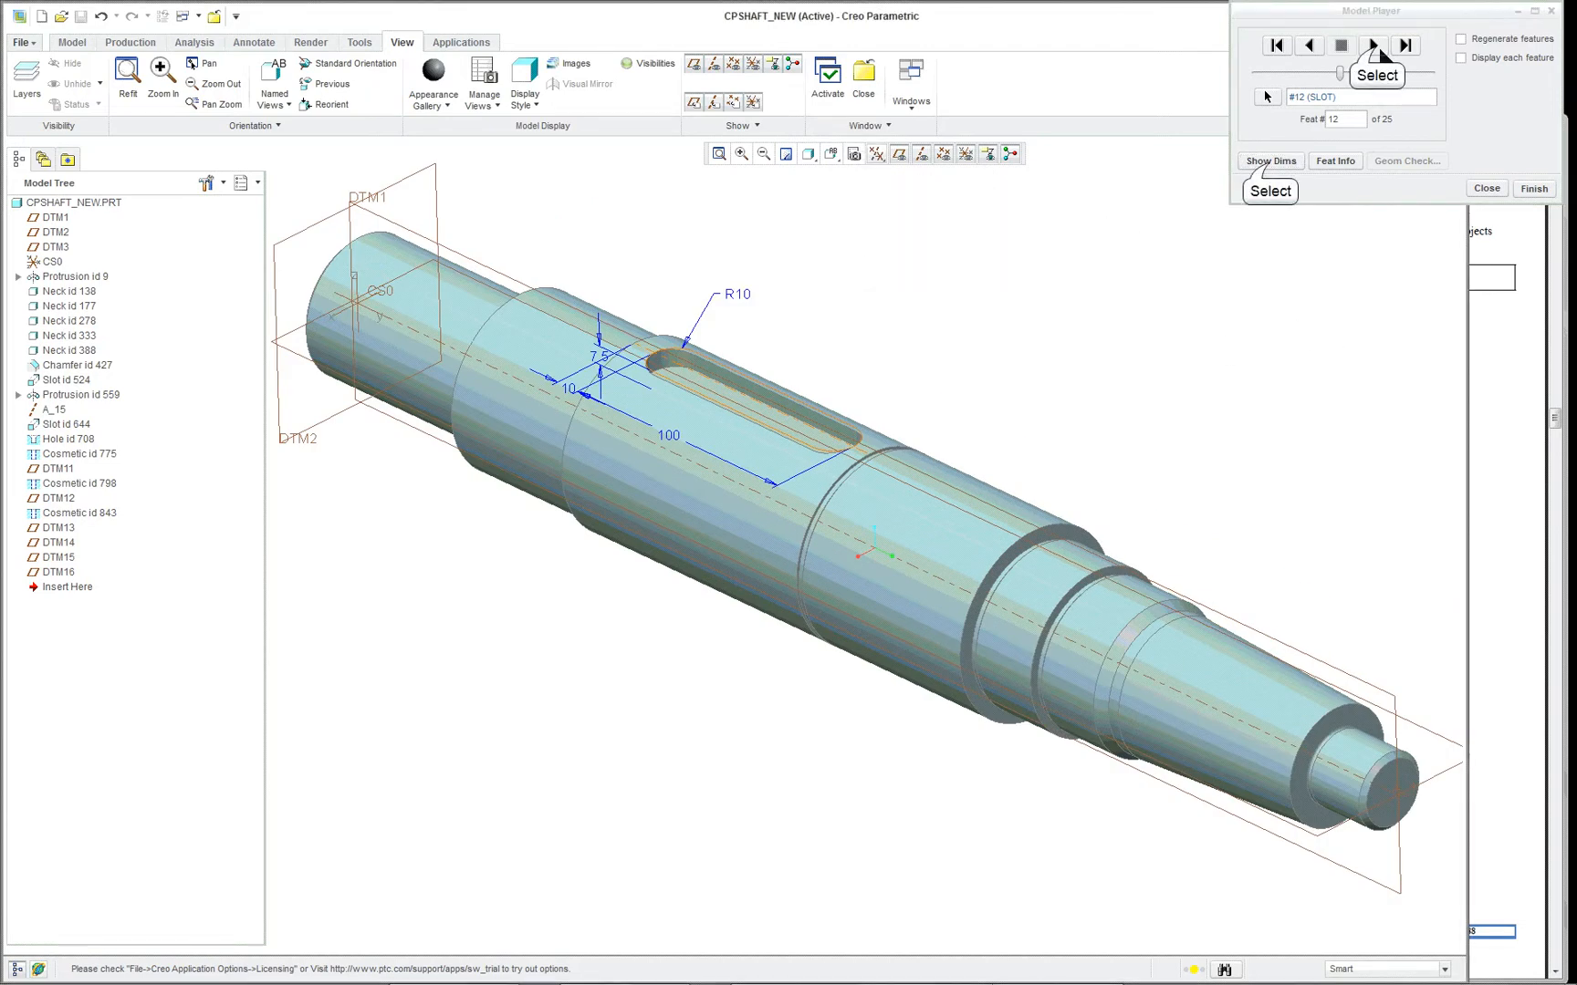
- Advance the playback to the protrusion at feature 13 and examine its dimensions beside the middle slot
{"action": "left_click", "coordinate": [1373, 46]}
{"action": "left_click", "coordinate": [1270, 163]}
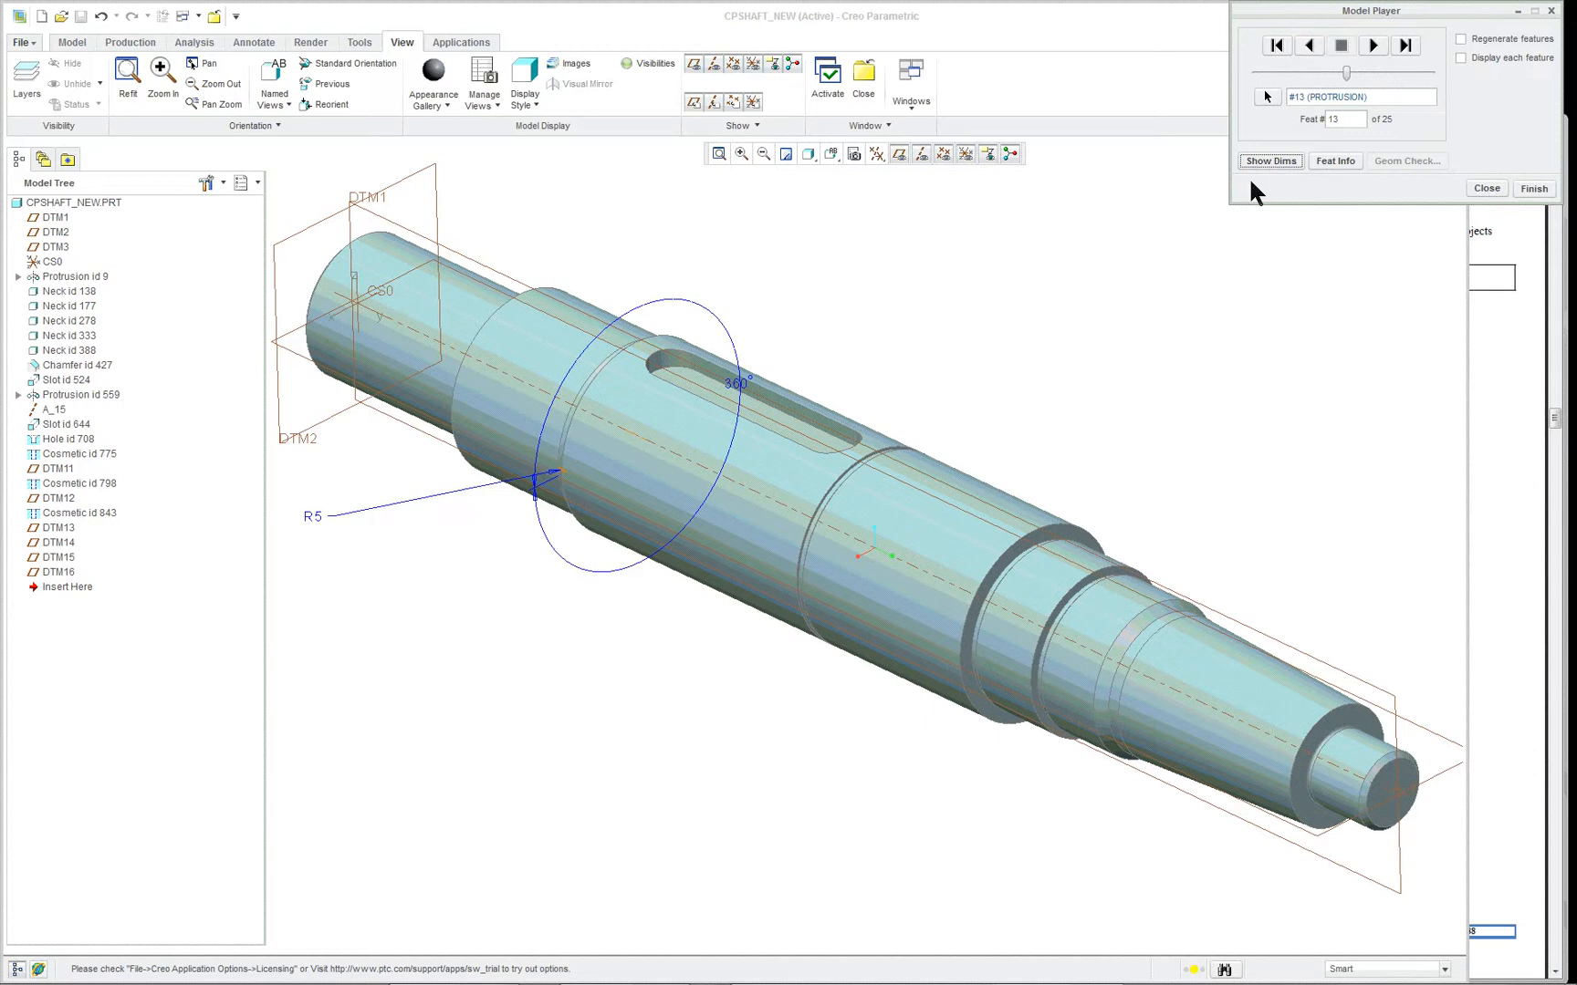
{"action": "scroll", "coordinate": [573, 481], "scroll_direction": "down", "scroll_amount": 5}
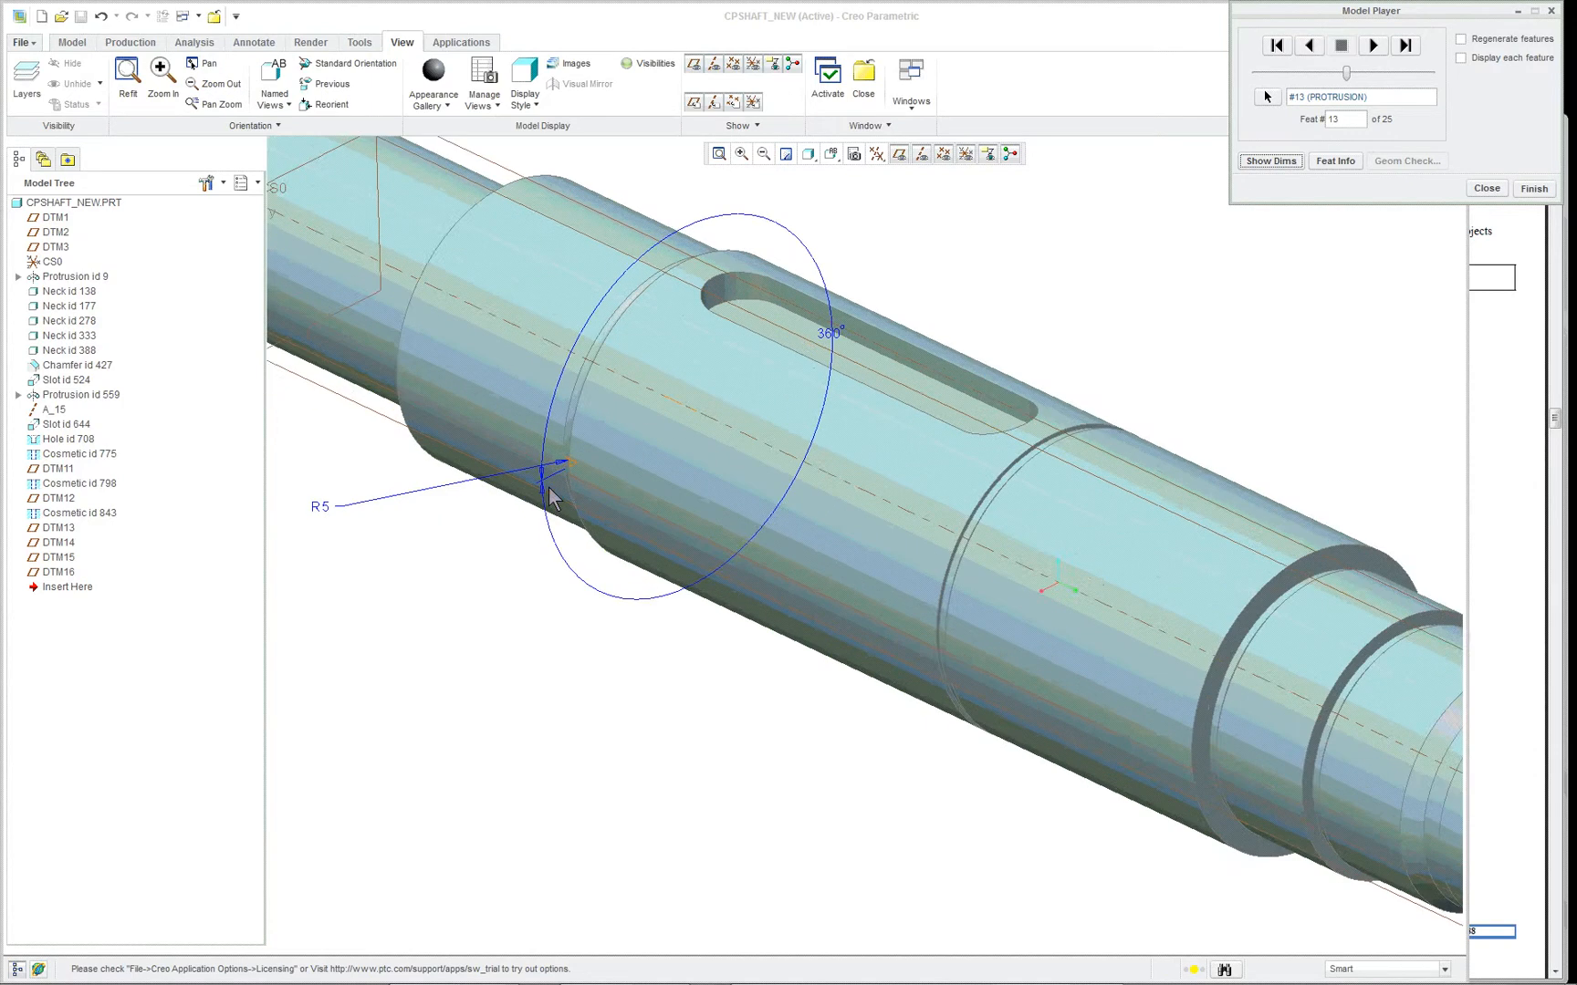
{"action": "scroll", "coordinate": [619, 436], "scroll_direction": "up", "scroll_amount": 5}
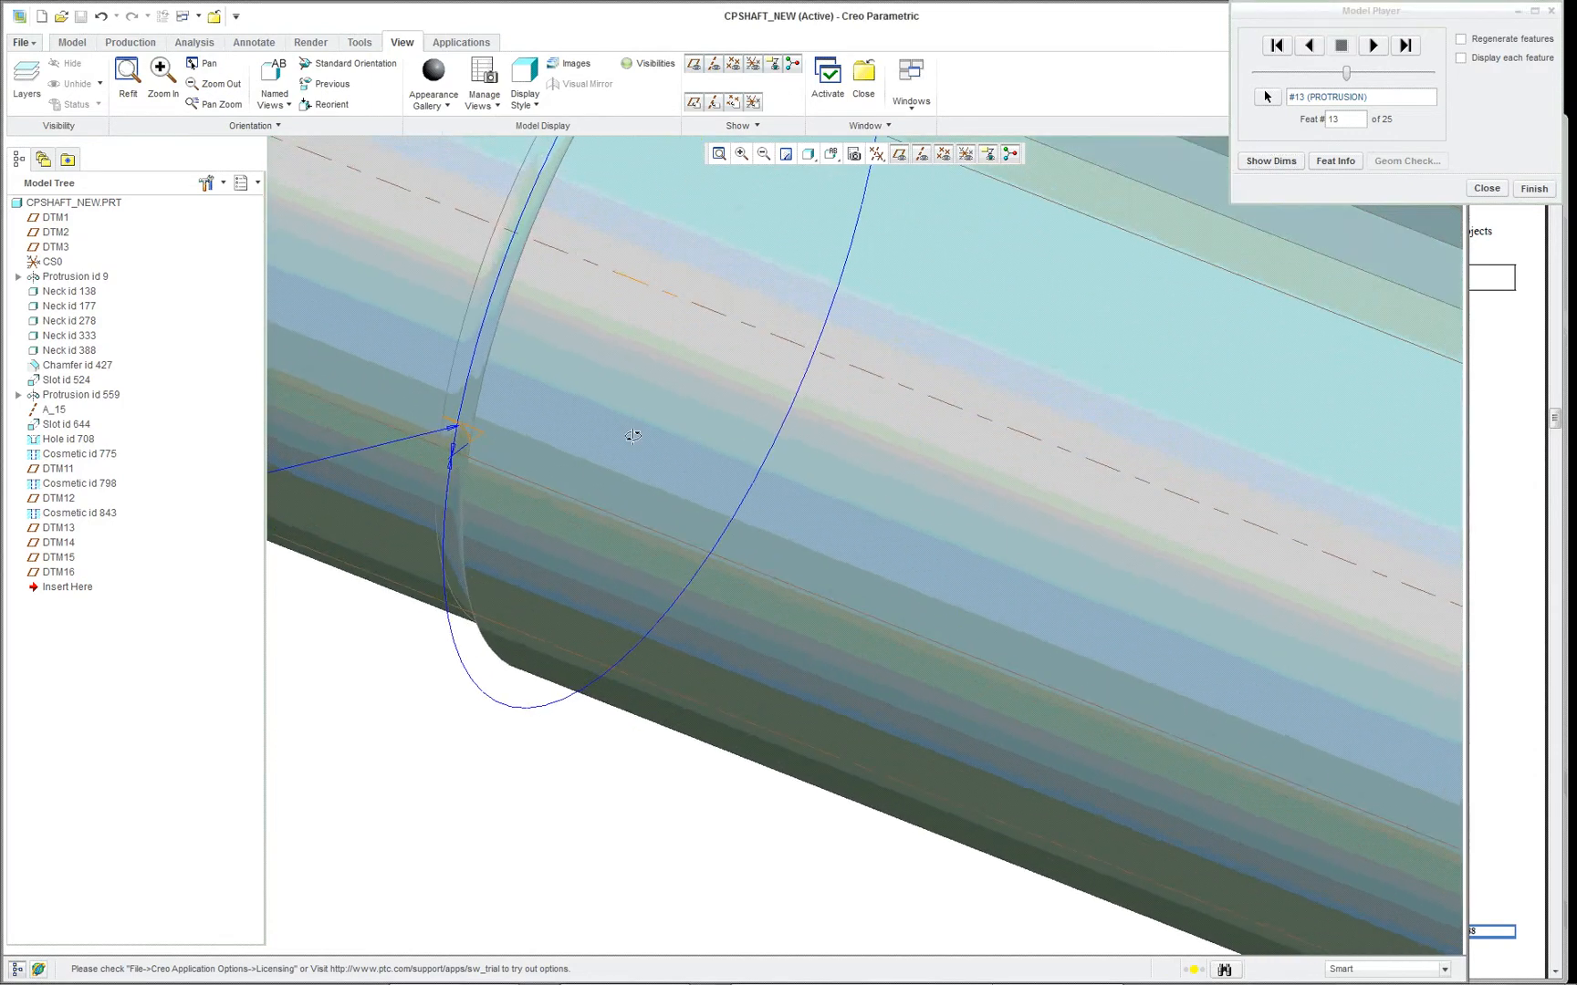
{"action": "scroll", "coordinate": [898, 494], "scroll_direction": "up", "scroll_amount": 3}
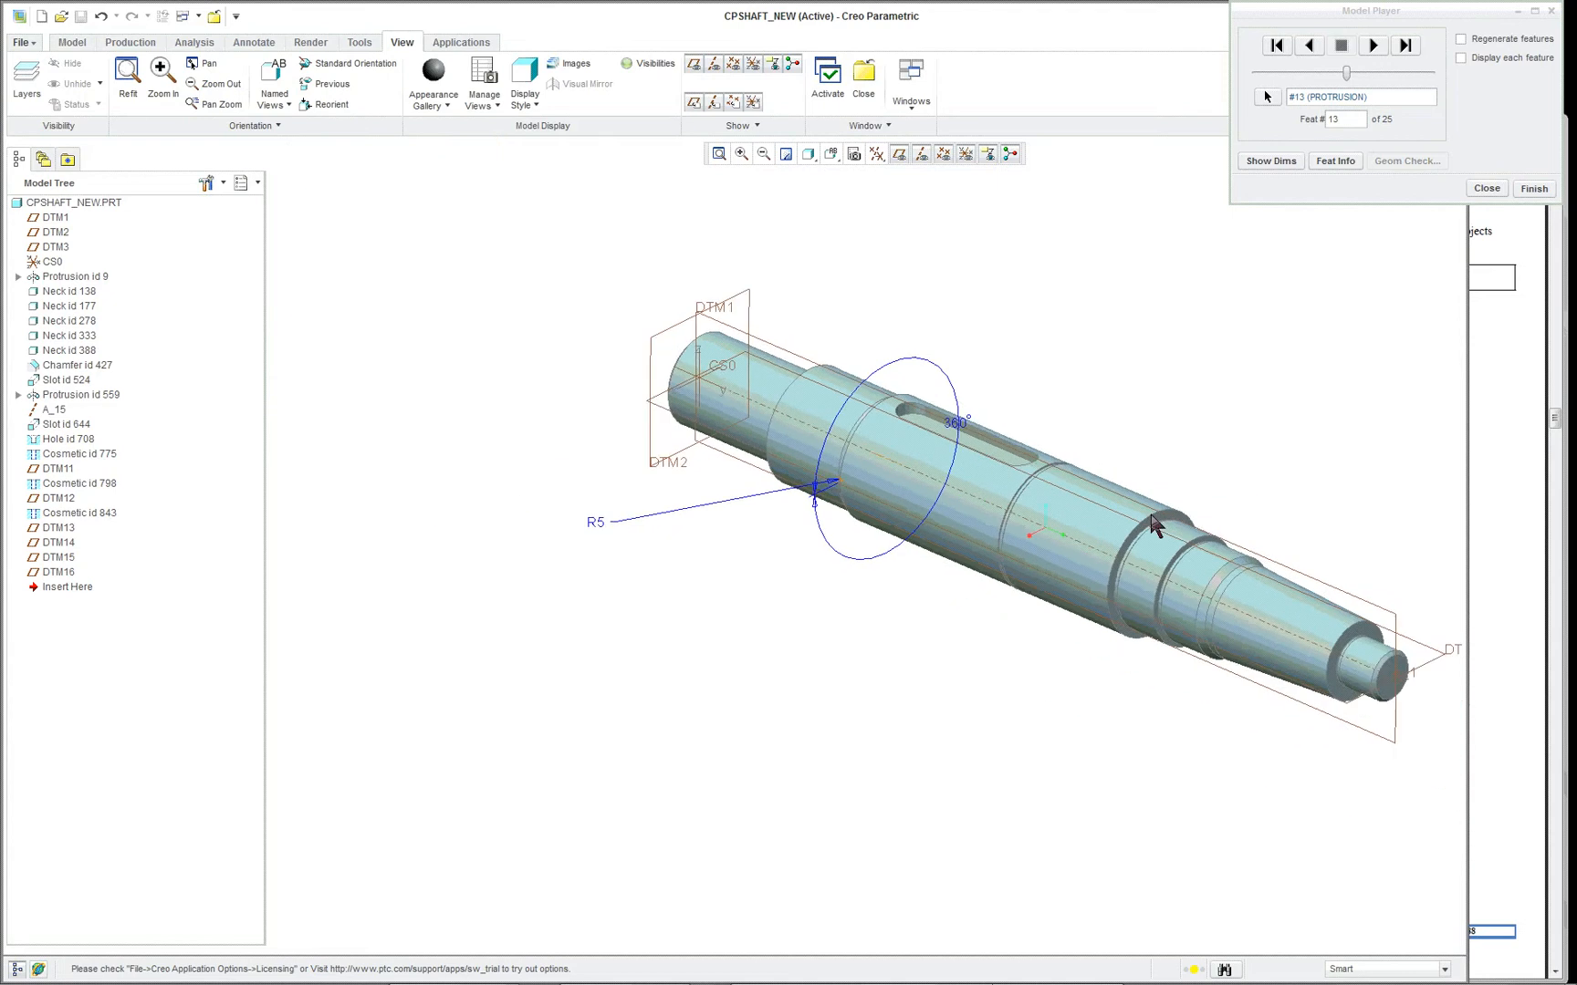
{"action": "scroll", "coordinate": [1346, 546], "scroll_direction": "down", "scroll_amount": 1}
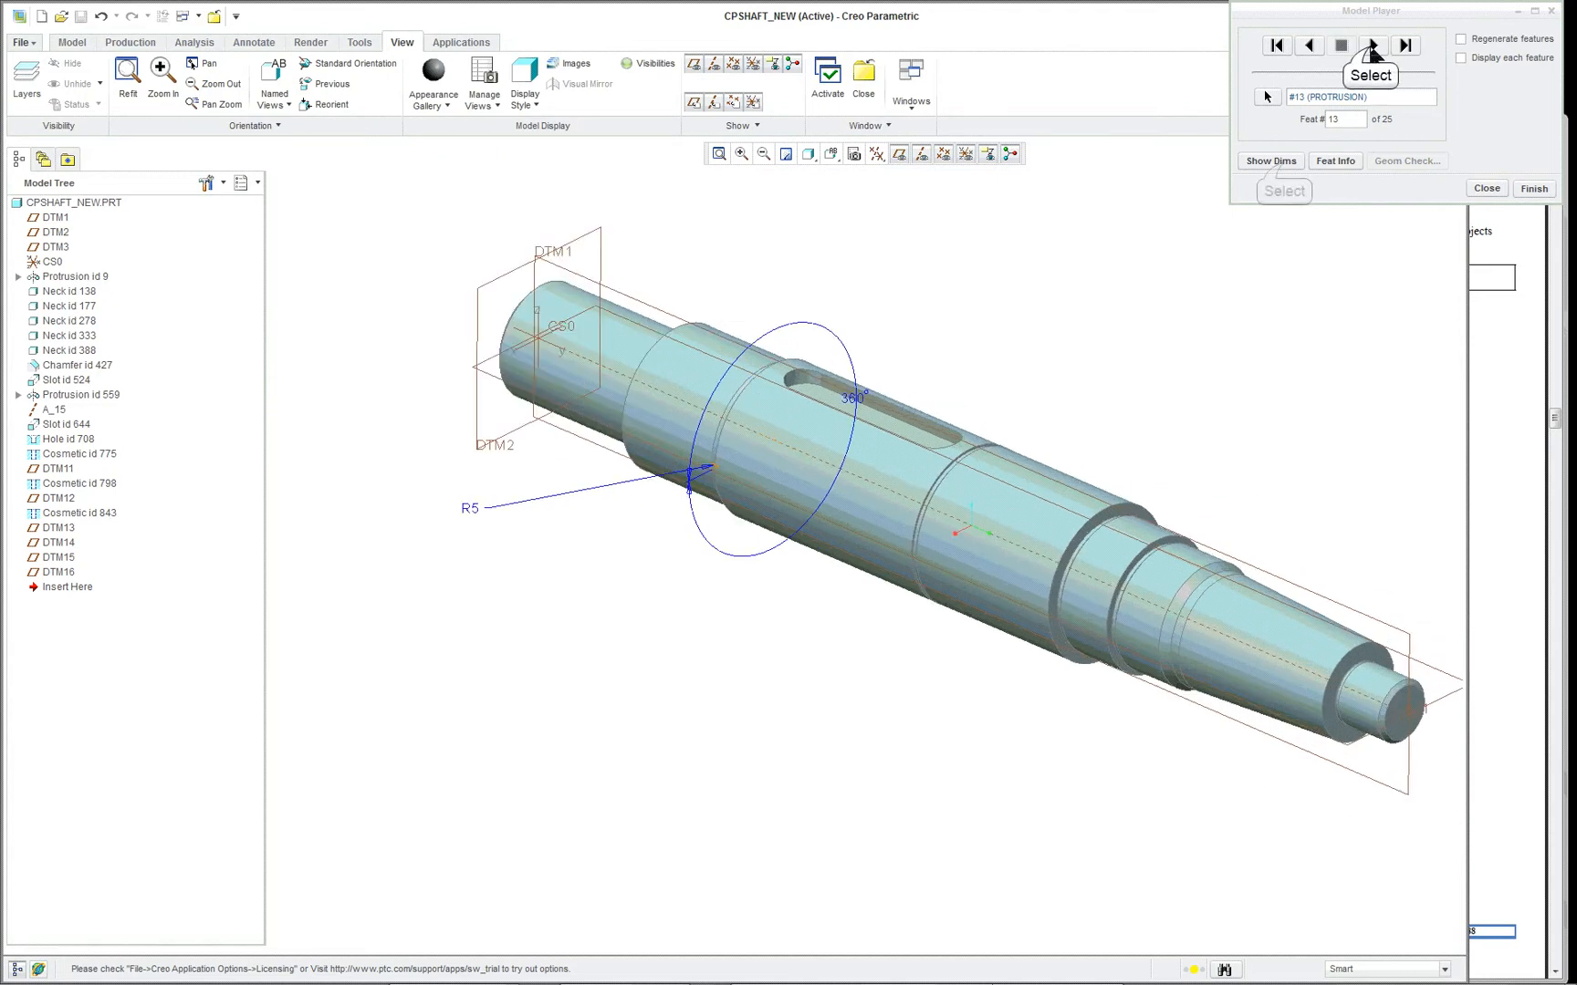
- Advance the playback past feature 14 to the slot at feature 15 and inspect its dimensions on the tapered end
{"action": "left_click", "coordinate": [1373, 48]}
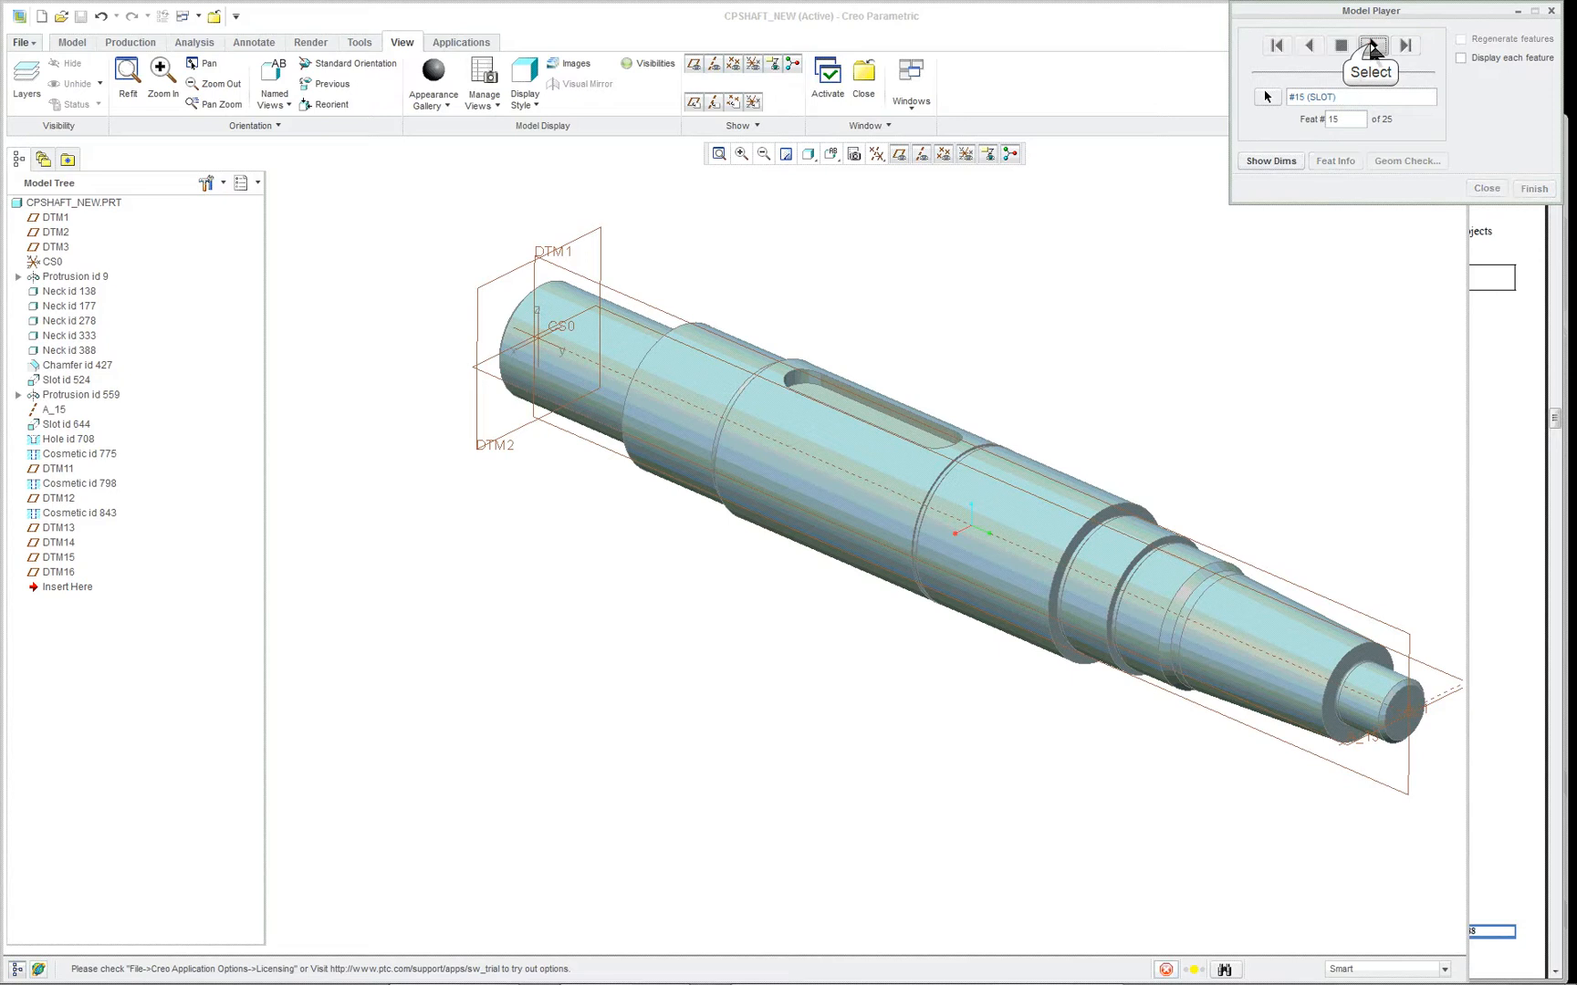
{"action": "left_click", "coordinate": [1372, 48]}
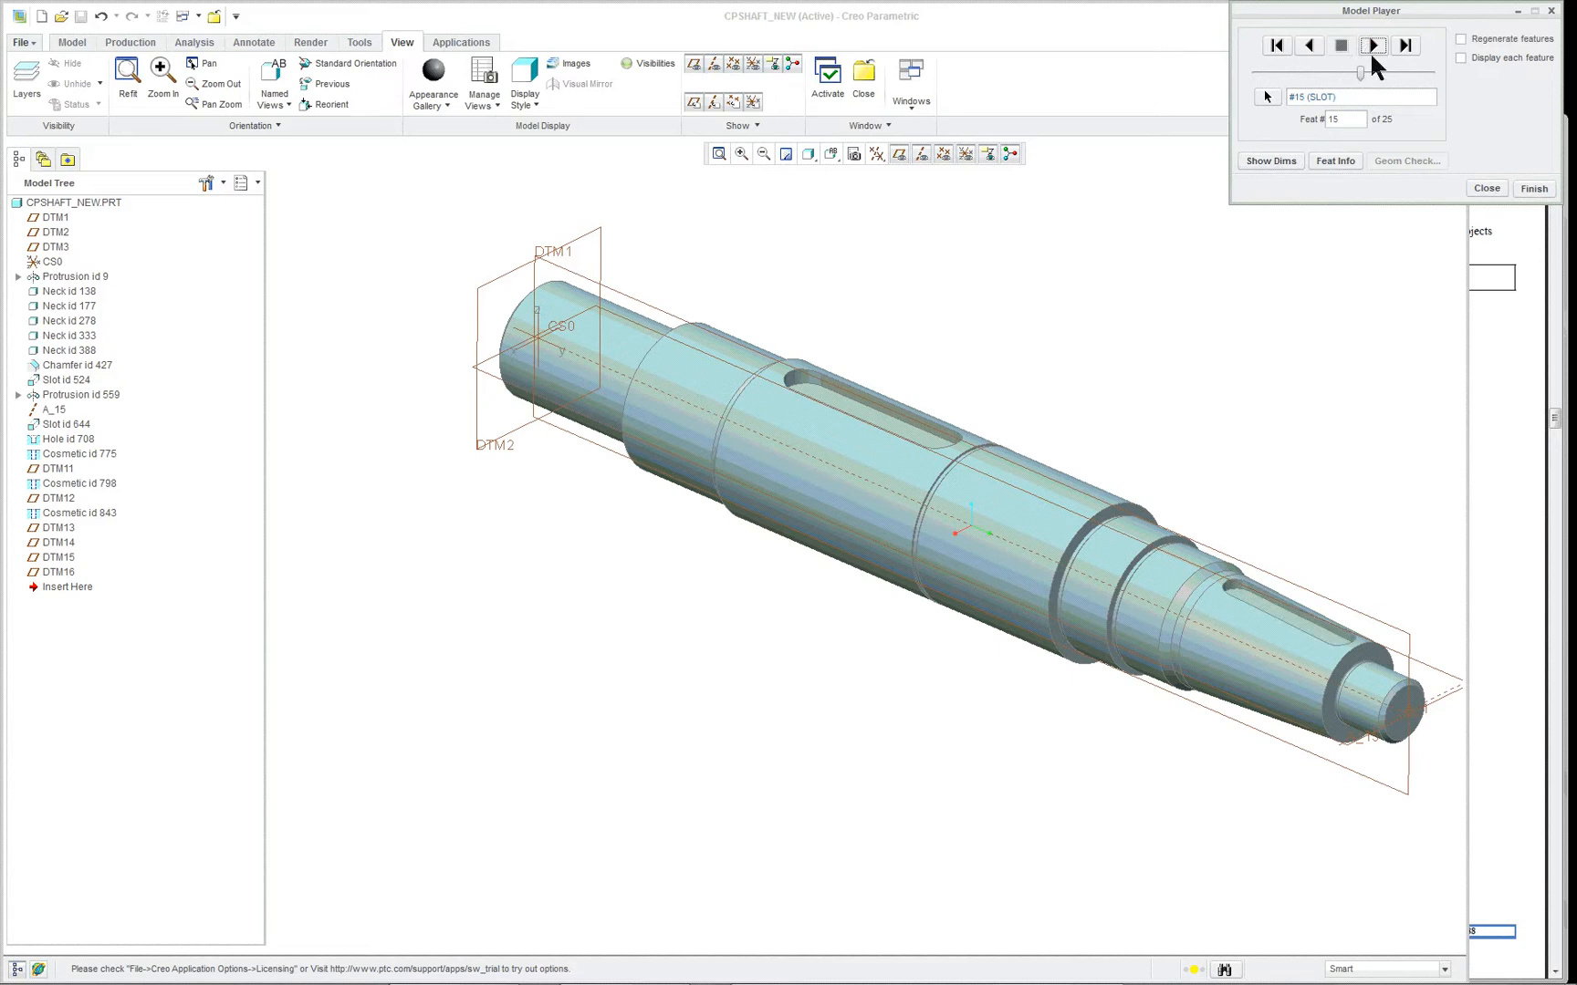
{"action": "left_click", "coordinate": [1273, 162]}
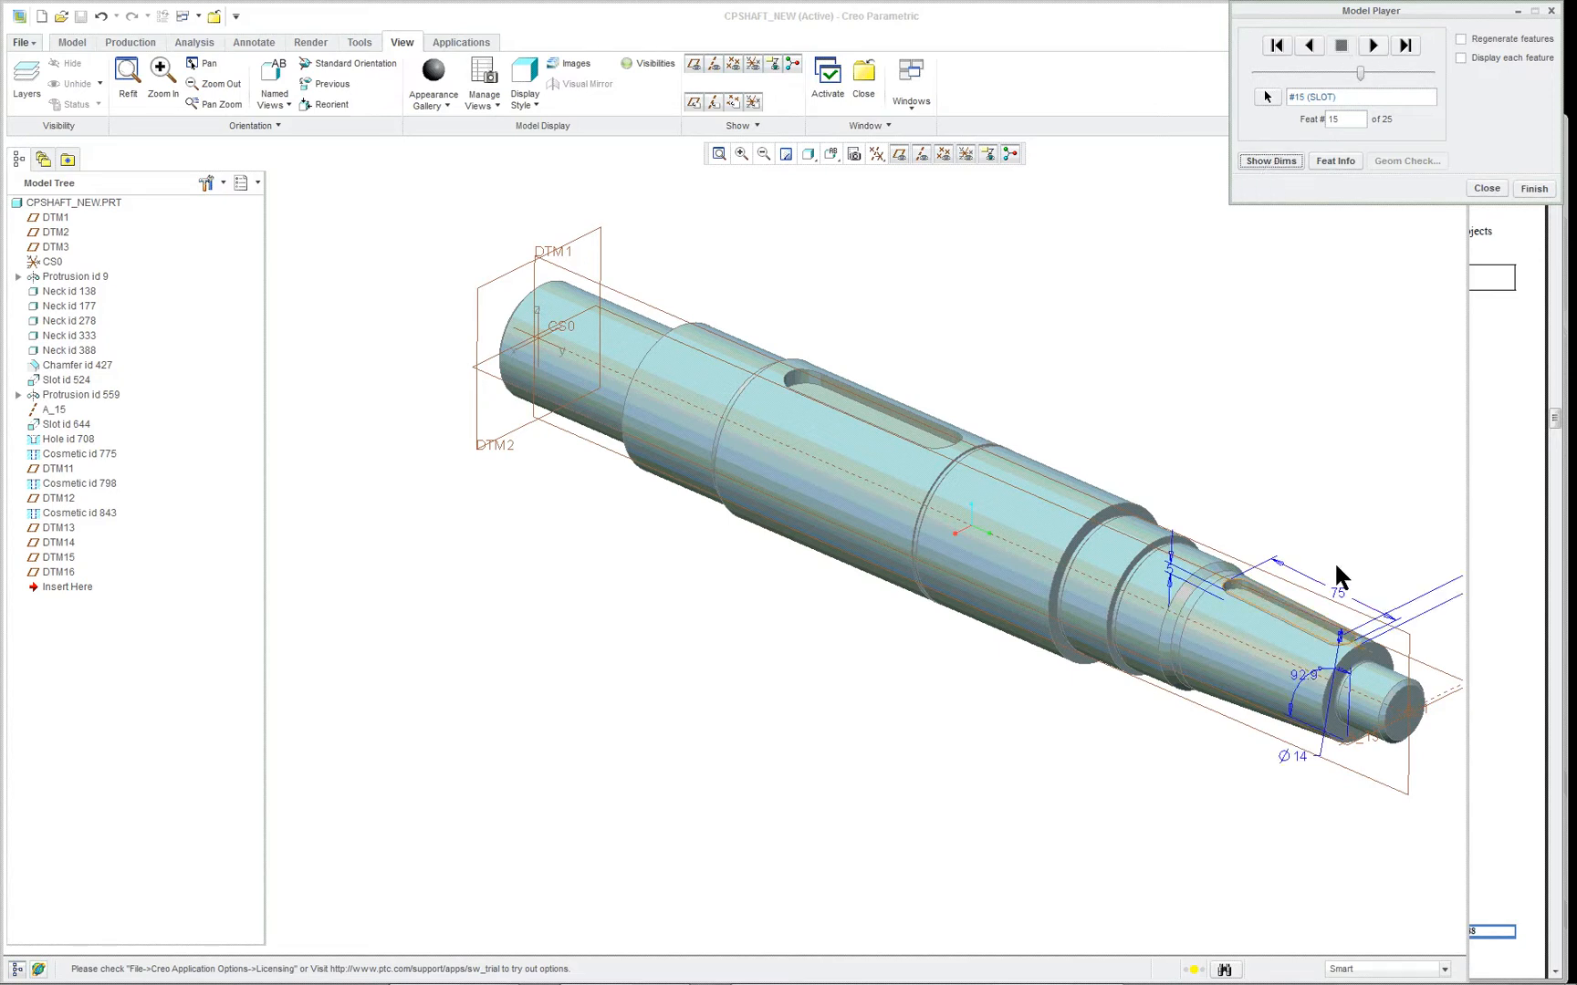
{"action": "scroll", "coordinate": [1443, 652], "scroll_direction": "down", "scroll_amount": 5}
{"action": "scroll", "coordinate": [1369, 661], "scroll_direction": "up", "scroll_amount": 2}
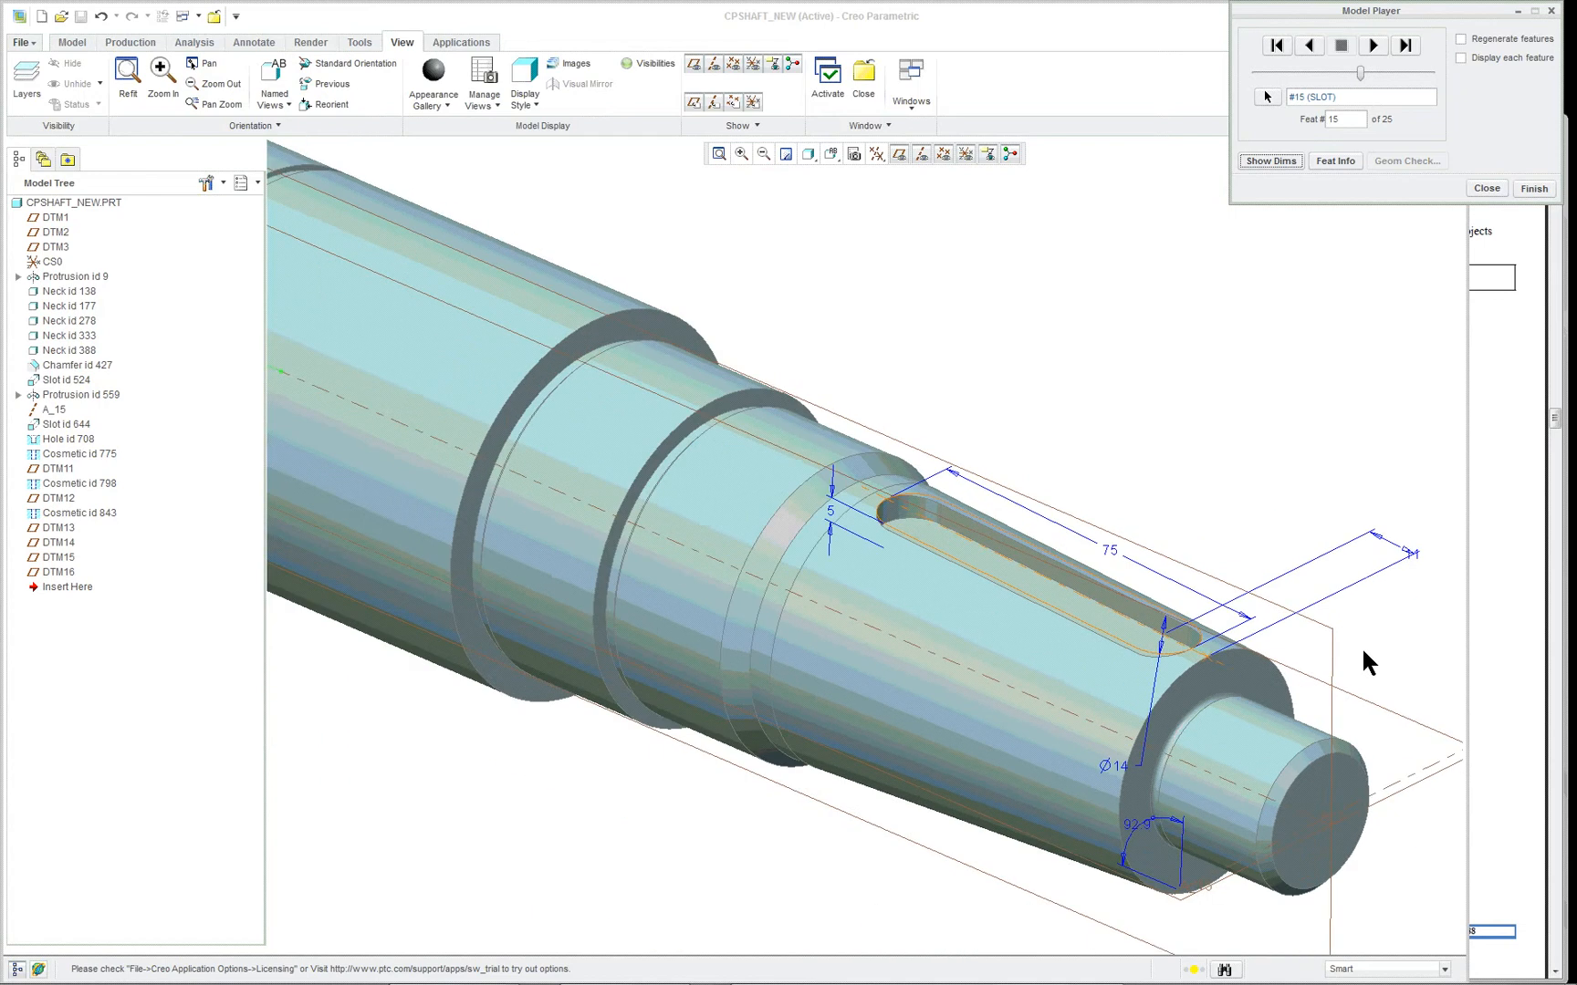
{"action": "scroll", "coordinate": [1105, 682], "scroll_direction": "down", "scroll_amount": 1}
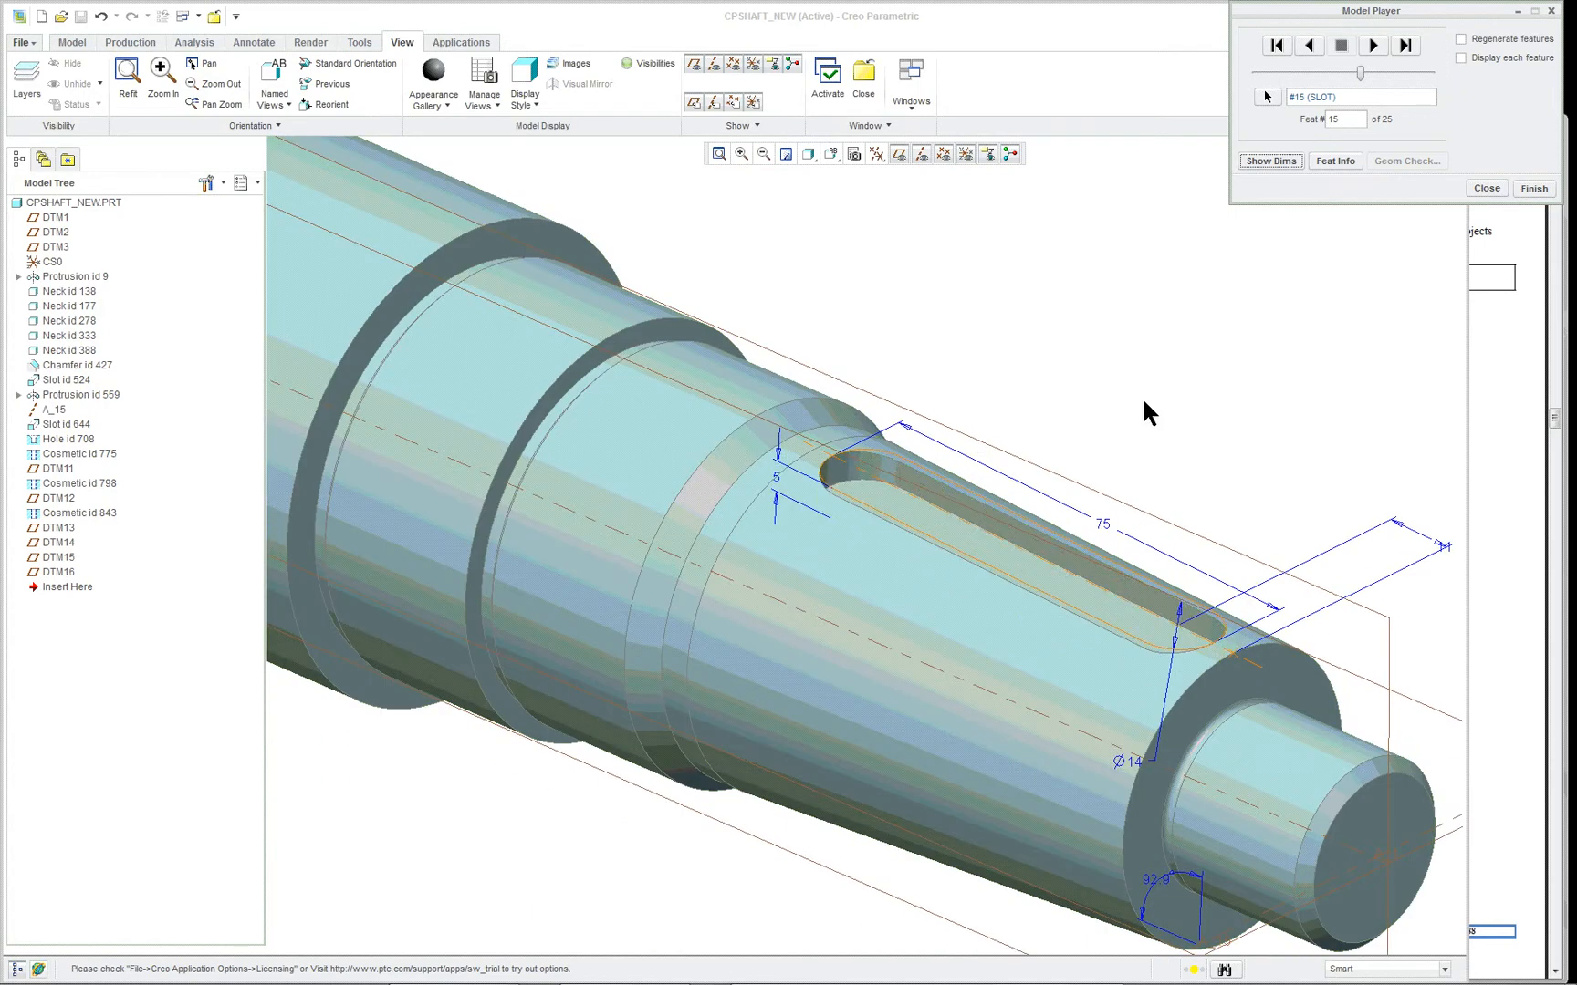
{"action": "scroll", "coordinate": [1154, 443], "scroll_direction": "up", "scroll_amount": 2}
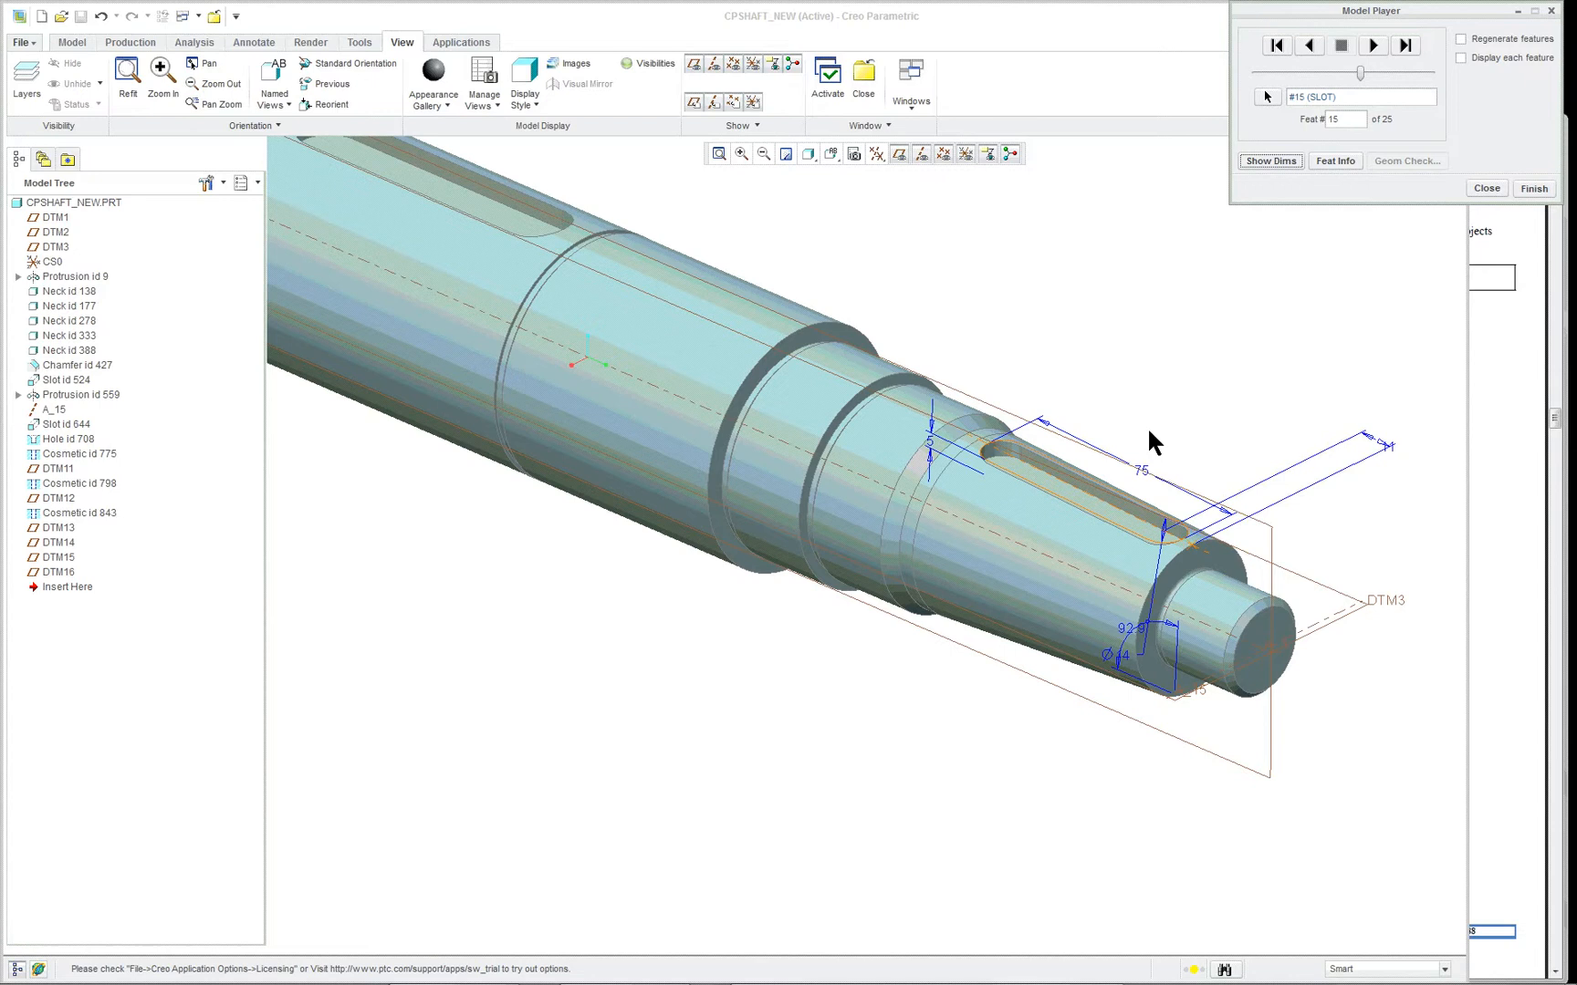
- Advance the playback to the hole at feature 16 and the cosmetic at feature 17, displaying the dimensions of each
{"action": "left_click", "coordinate": [1374, 47]}
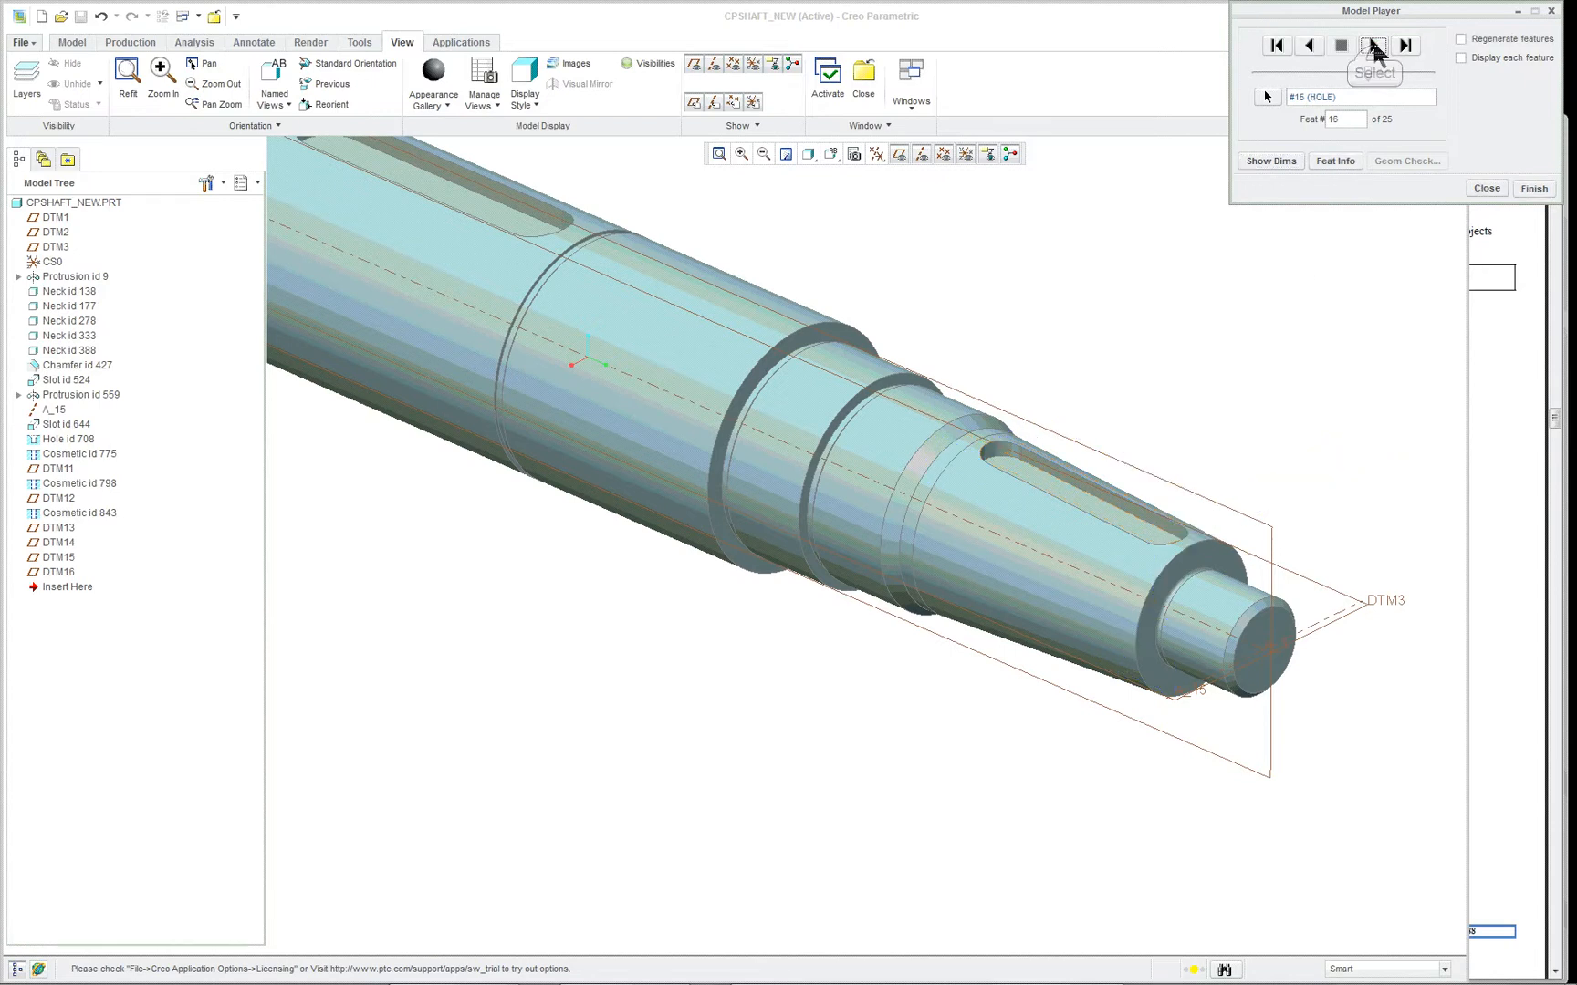
{"action": "scroll", "coordinate": [1172, 312], "scroll_direction": "up", "scroll_amount": 2}
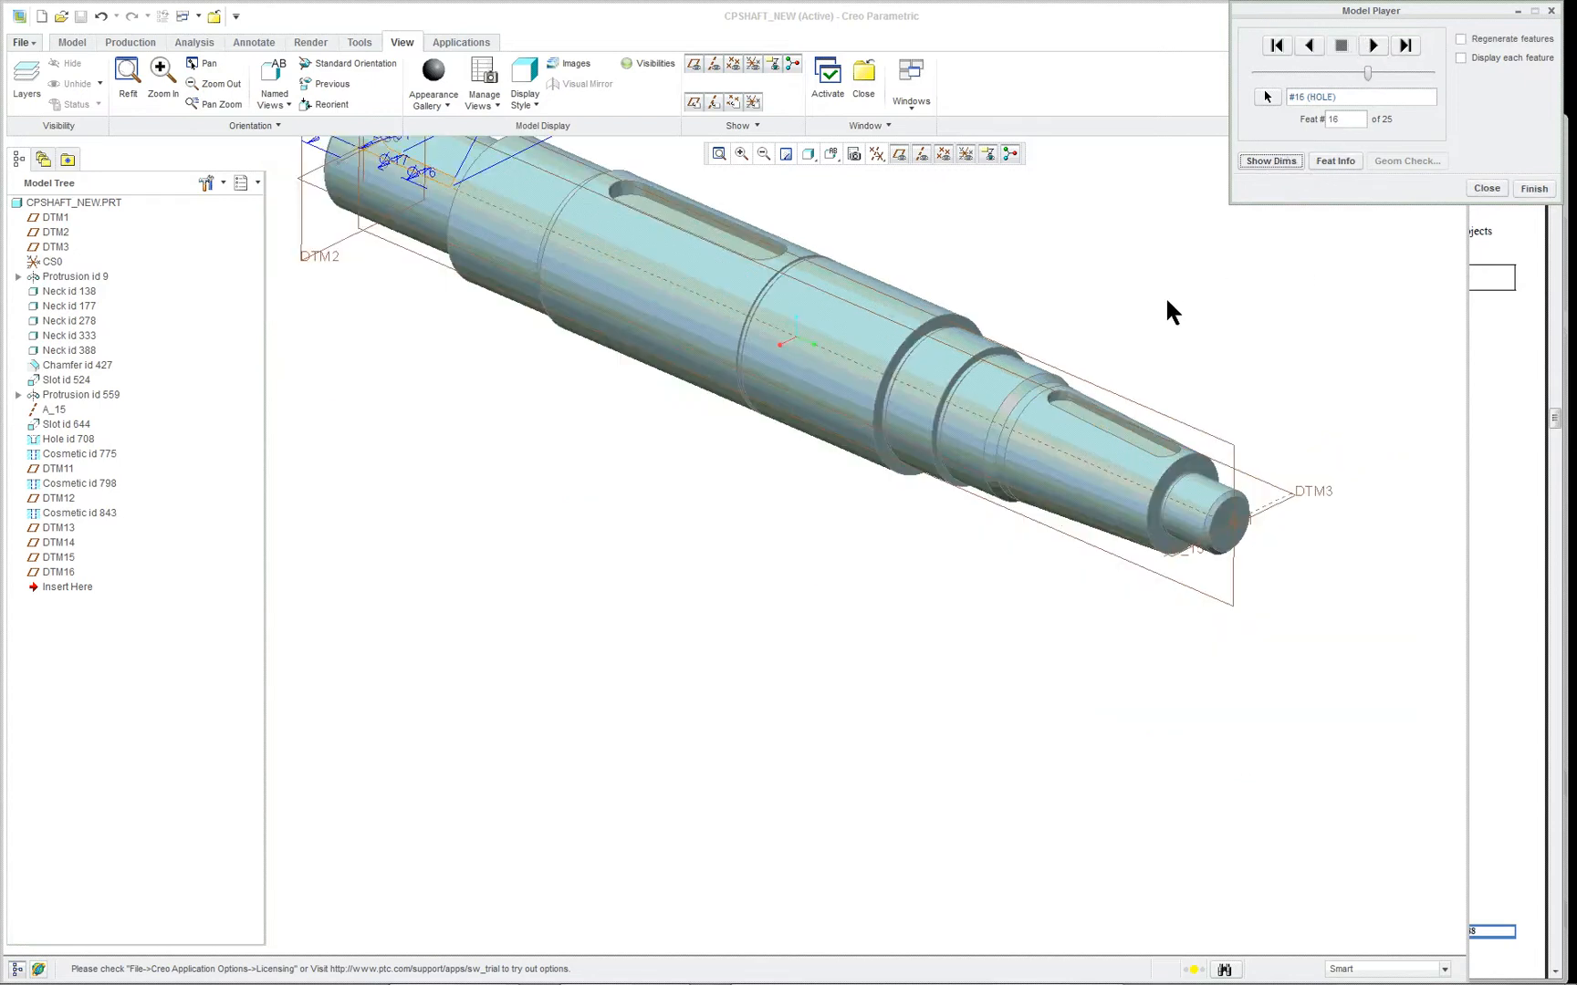
{"action": "scroll", "coordinate": [1125, 305], "scroll_direction": "up", "scroll_amount": 2}
{"action": "scroll", "coordinate": [639, 191], "scroll_direction": "down", "scroll_amount": 5}
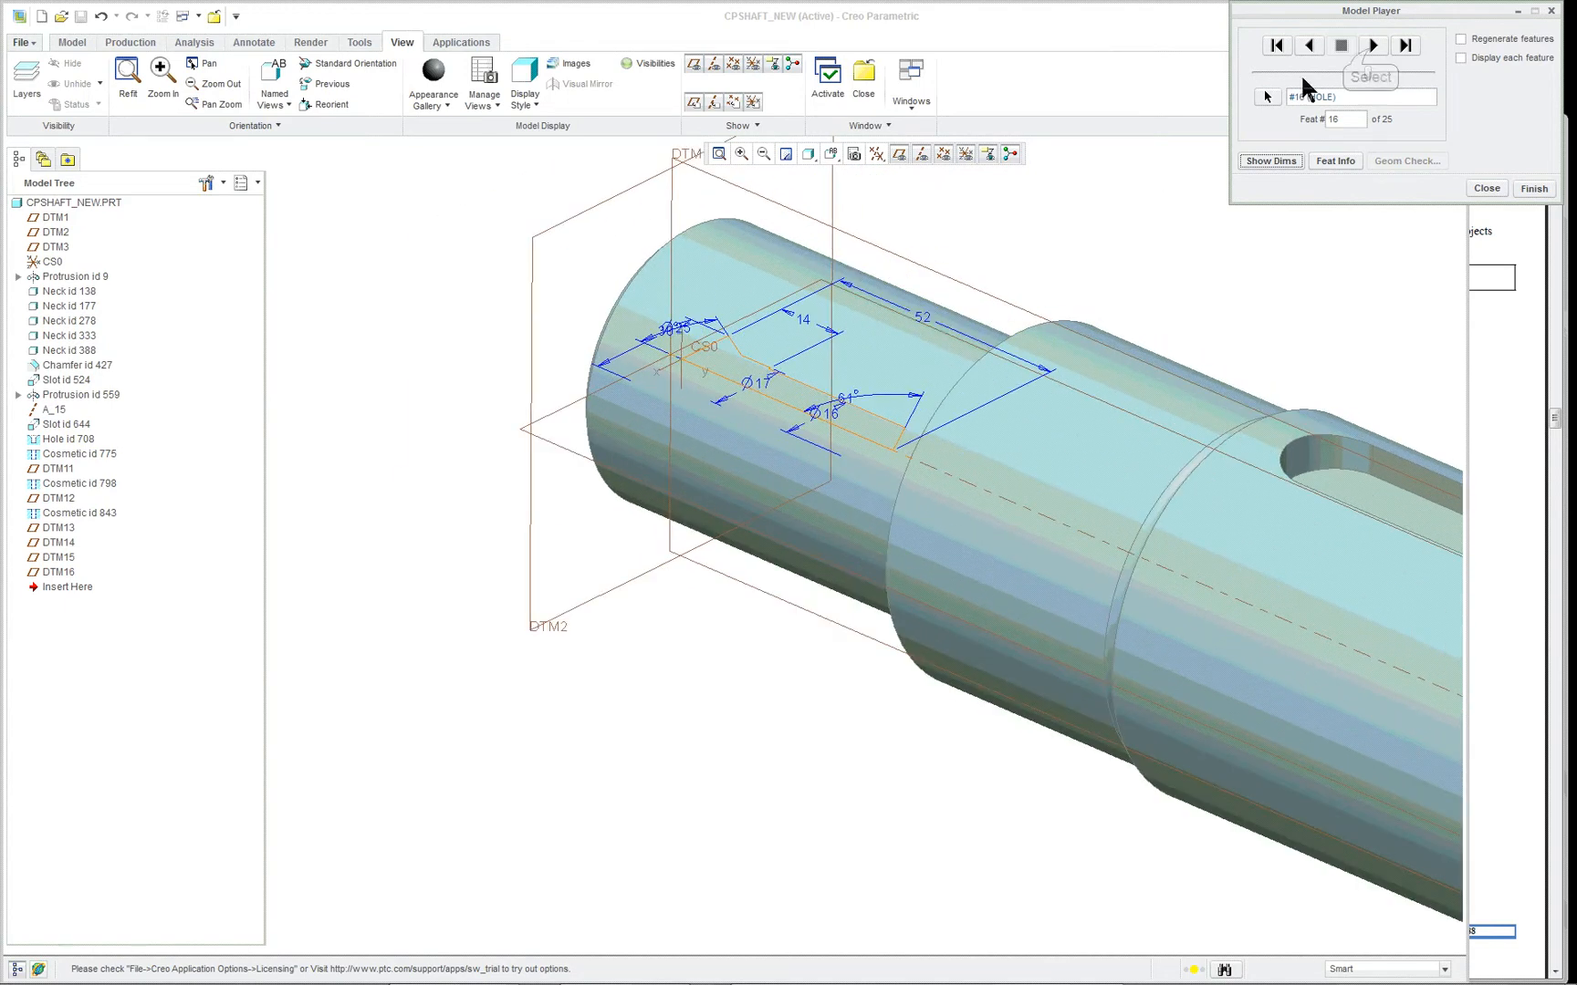
{"action": "left_click", "coordinate": [1372, 53]}
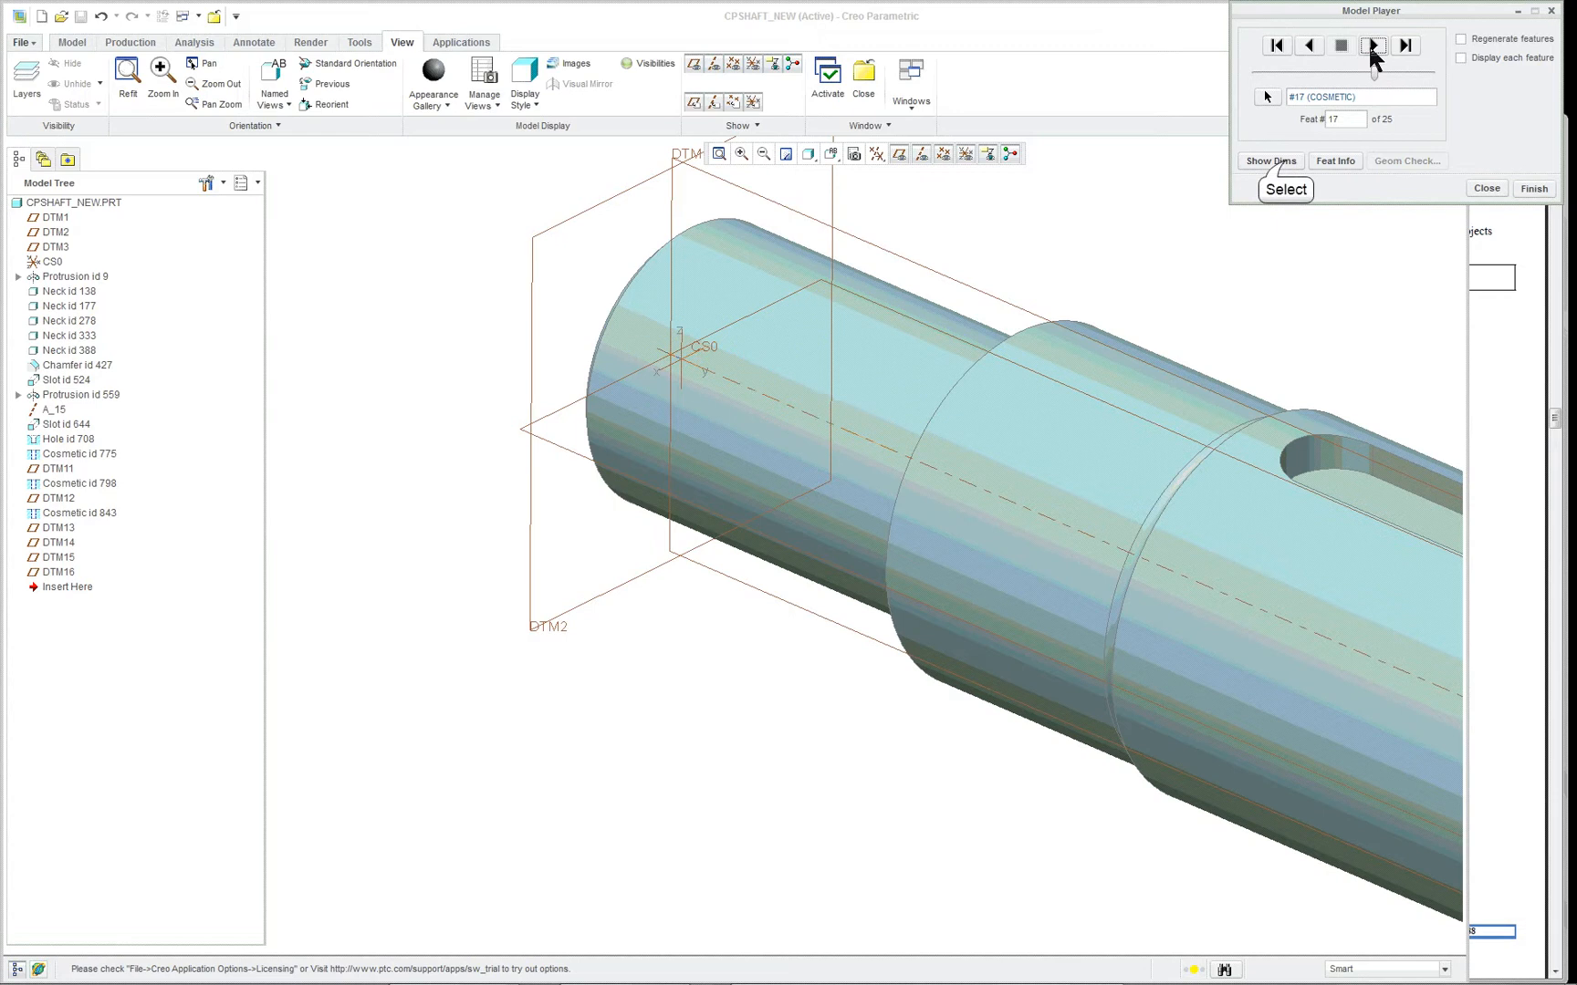
{"action": "left_click", "coordinate": [1287, 164]}
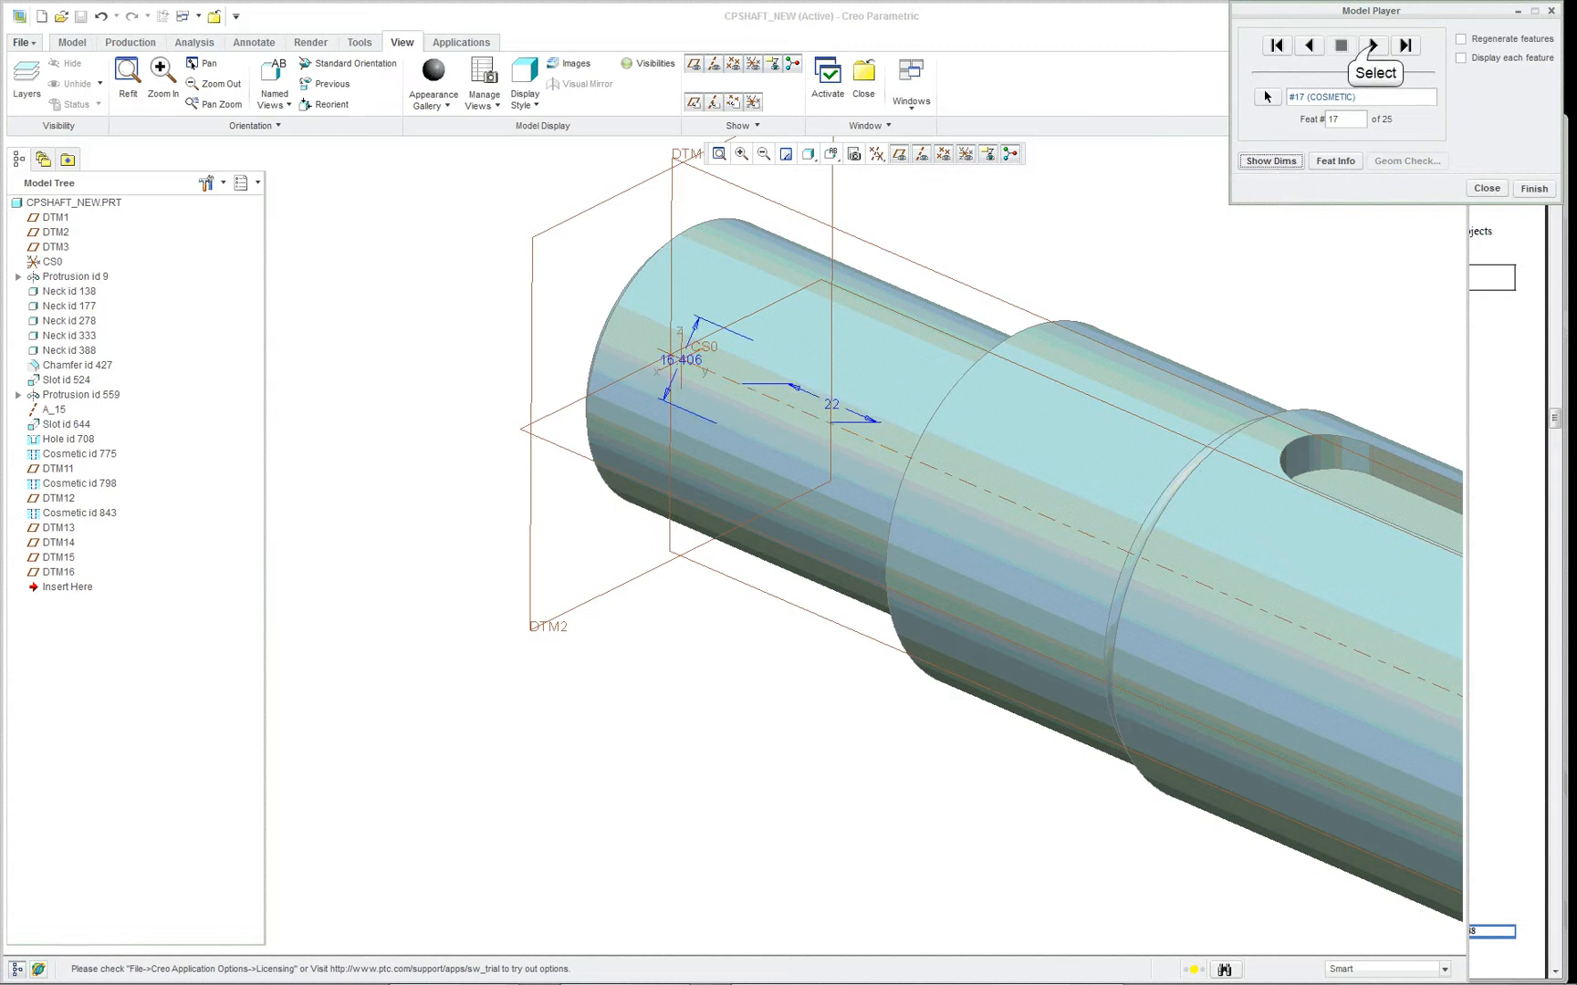
- Advance the playback to the cosmetic at feature 19 and inspect its dimensions on the step before the tapered end
{"action": "left_click", "coordinate": [1372, 46]}
{"action": "left_click", "coordinate": [1373, 47]}
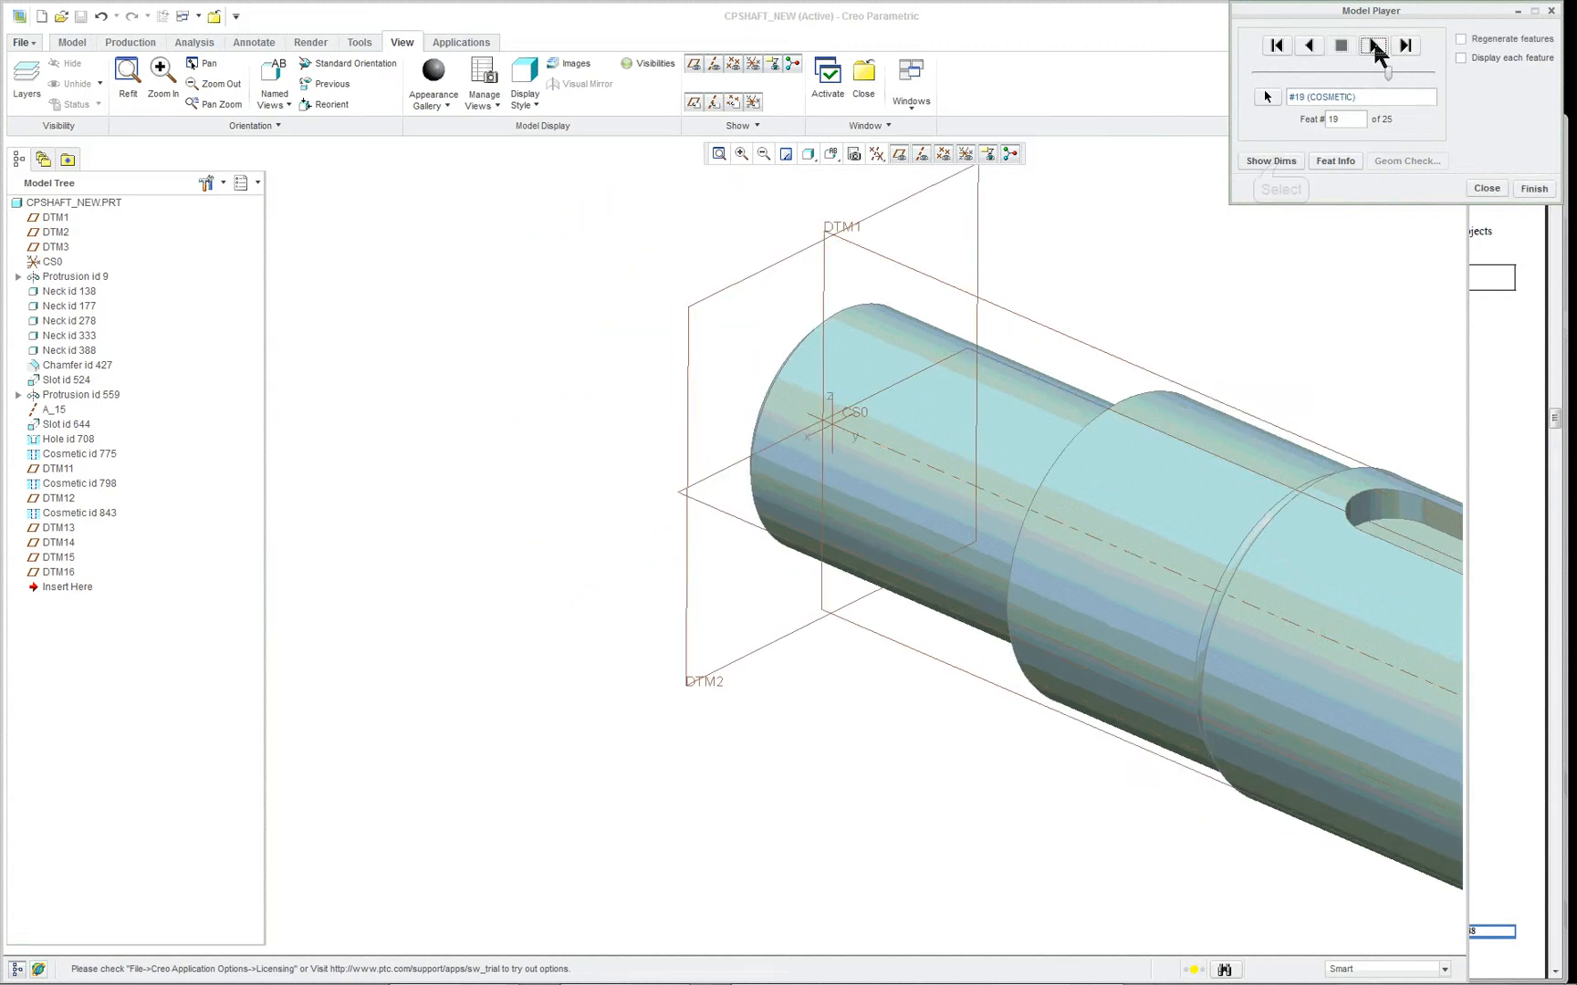
{"action": "left_click", "coordinate": [1287, 164]}
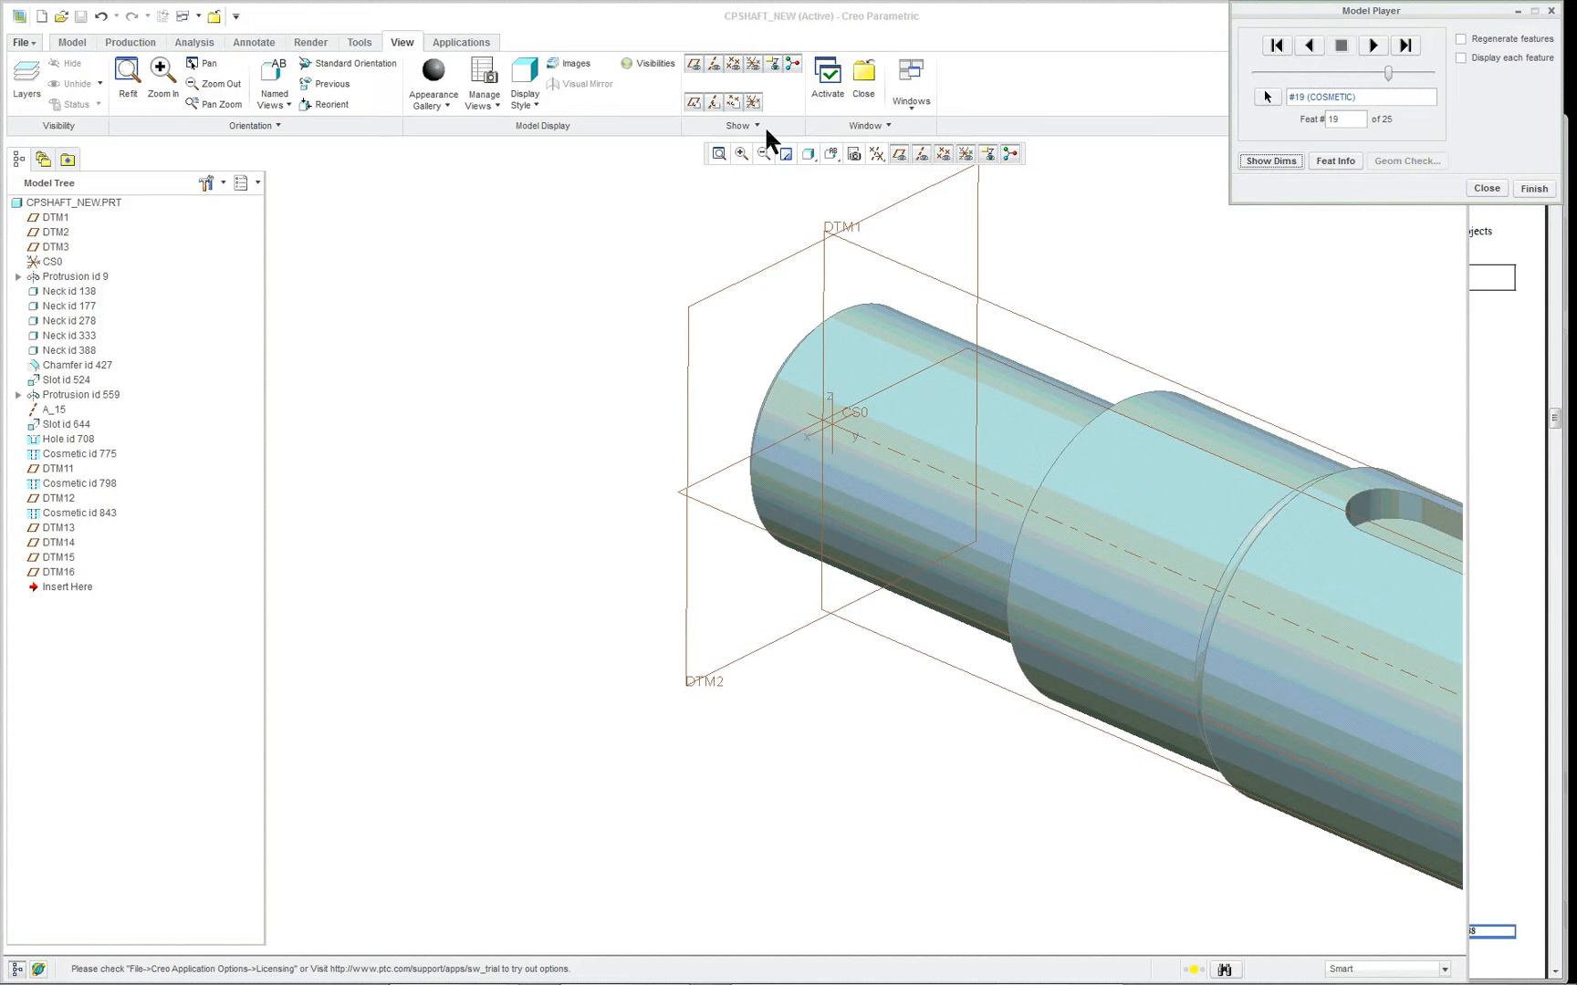
{"action": "left_click", "coordinate": [128, 73]}
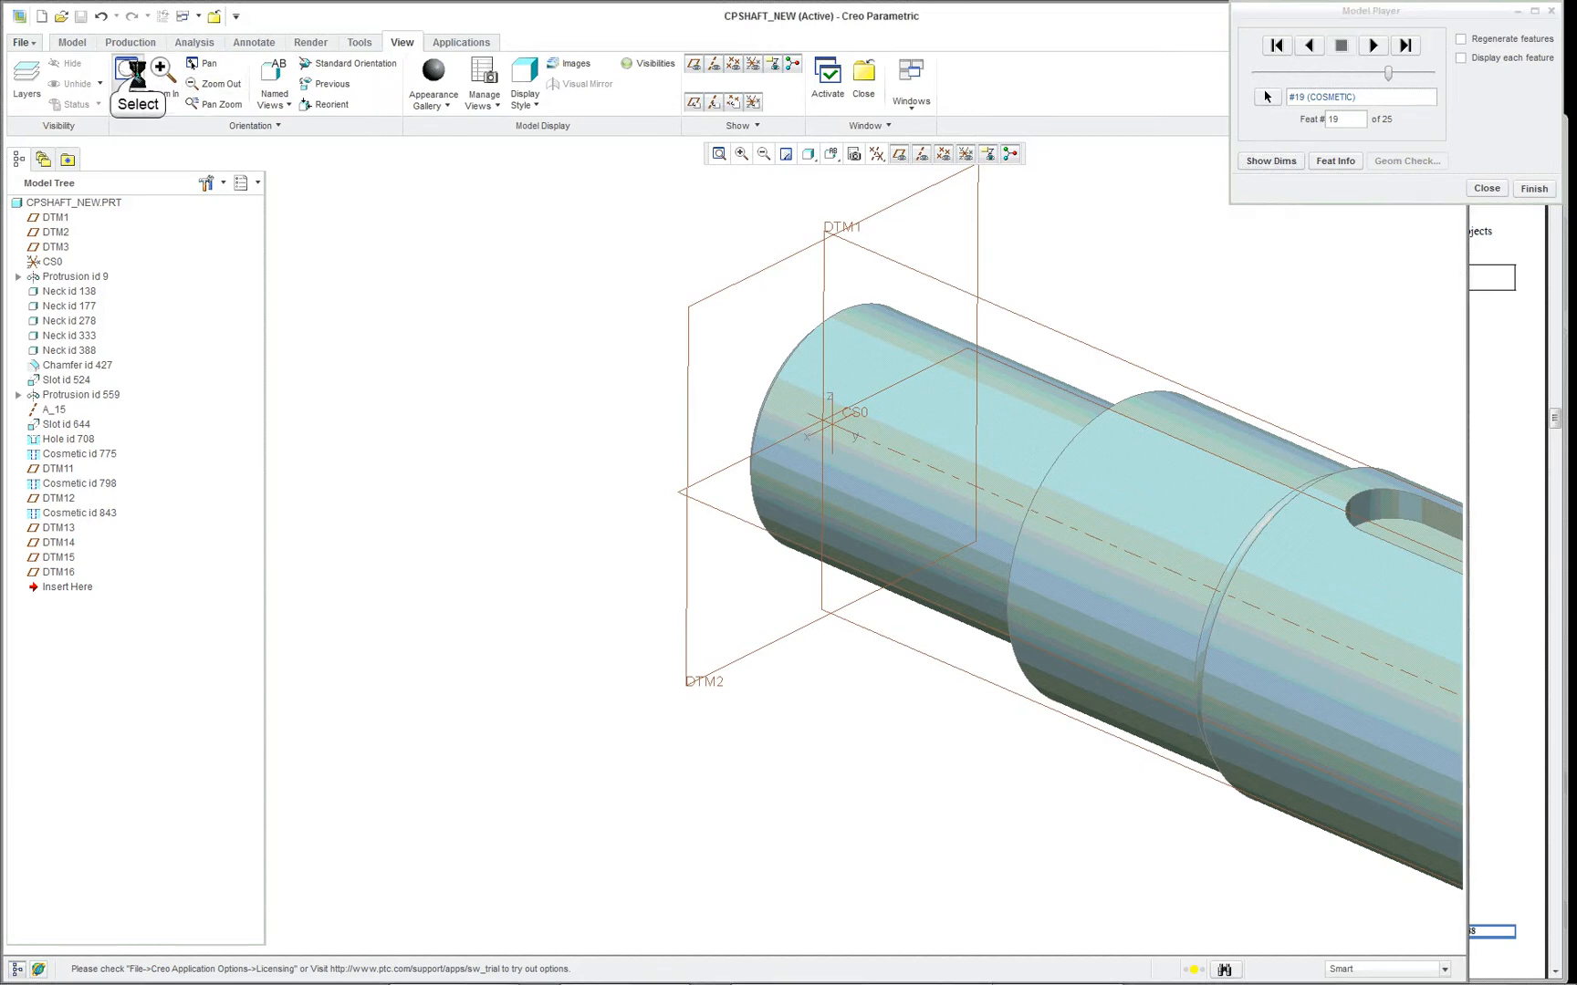
{"action": "scroll", "coordinate": [976, 664], "scroll_direction": "up", "scroll_amount": 5}
{"action": "scroll", "coordinate": [958, 657], "scroll_direction": "up", "scroll_amount": 2}
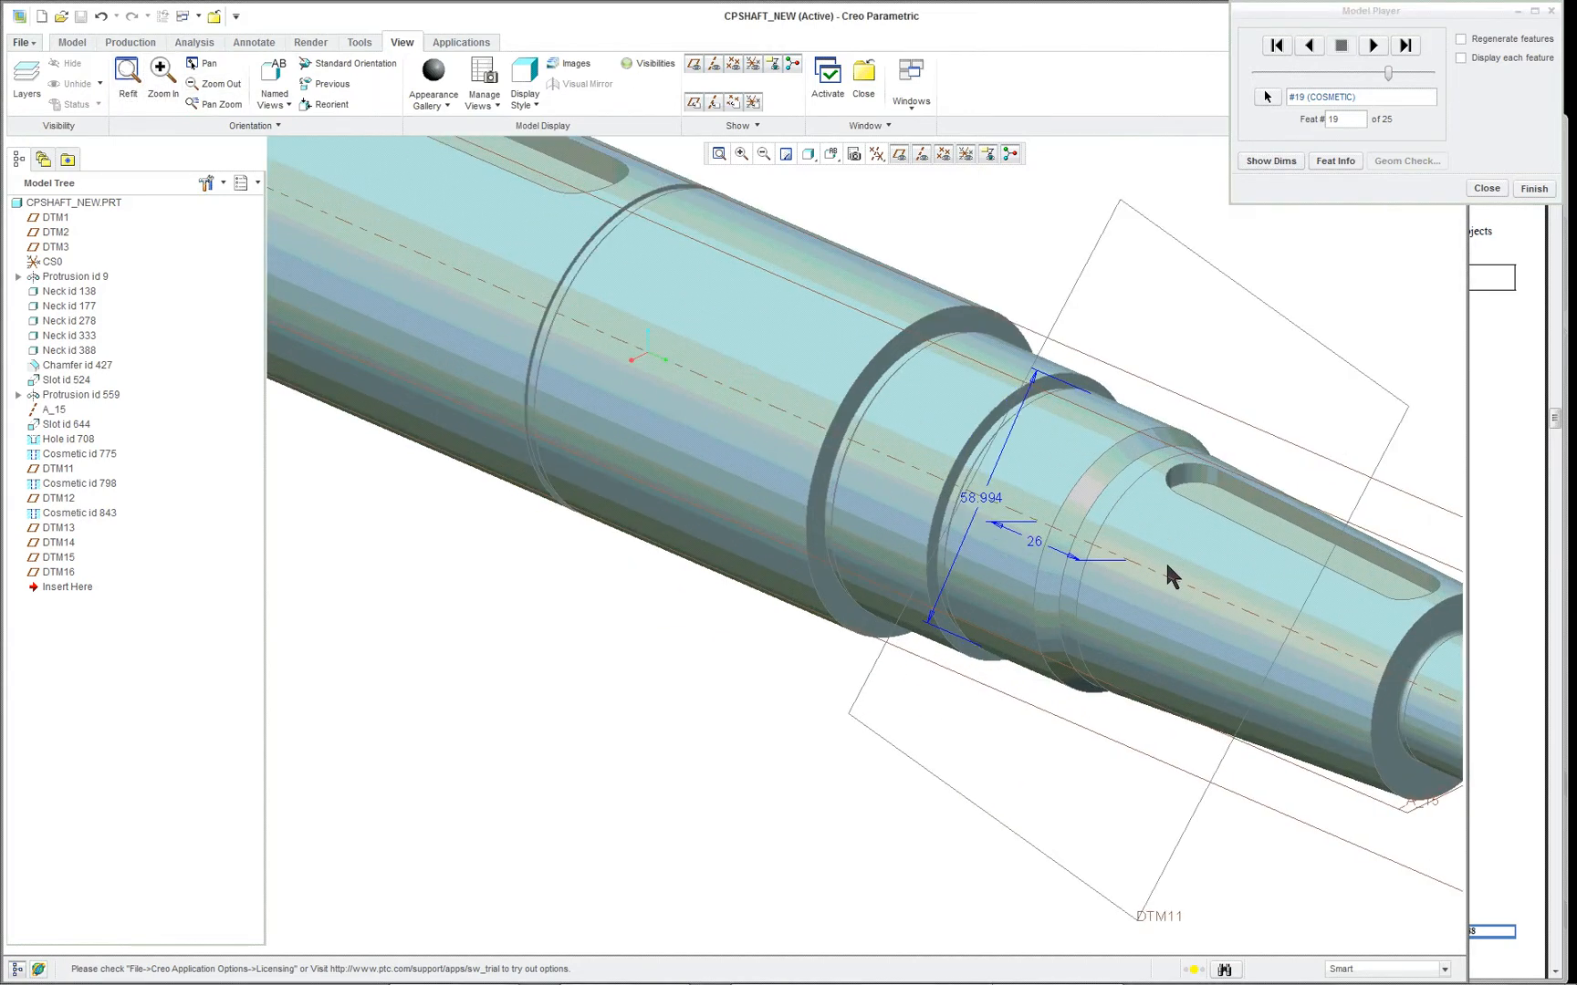
{"action": "scroll", "coordinate": [1221, 543], "scroll_direction": "up", "scroll_amount": 1}
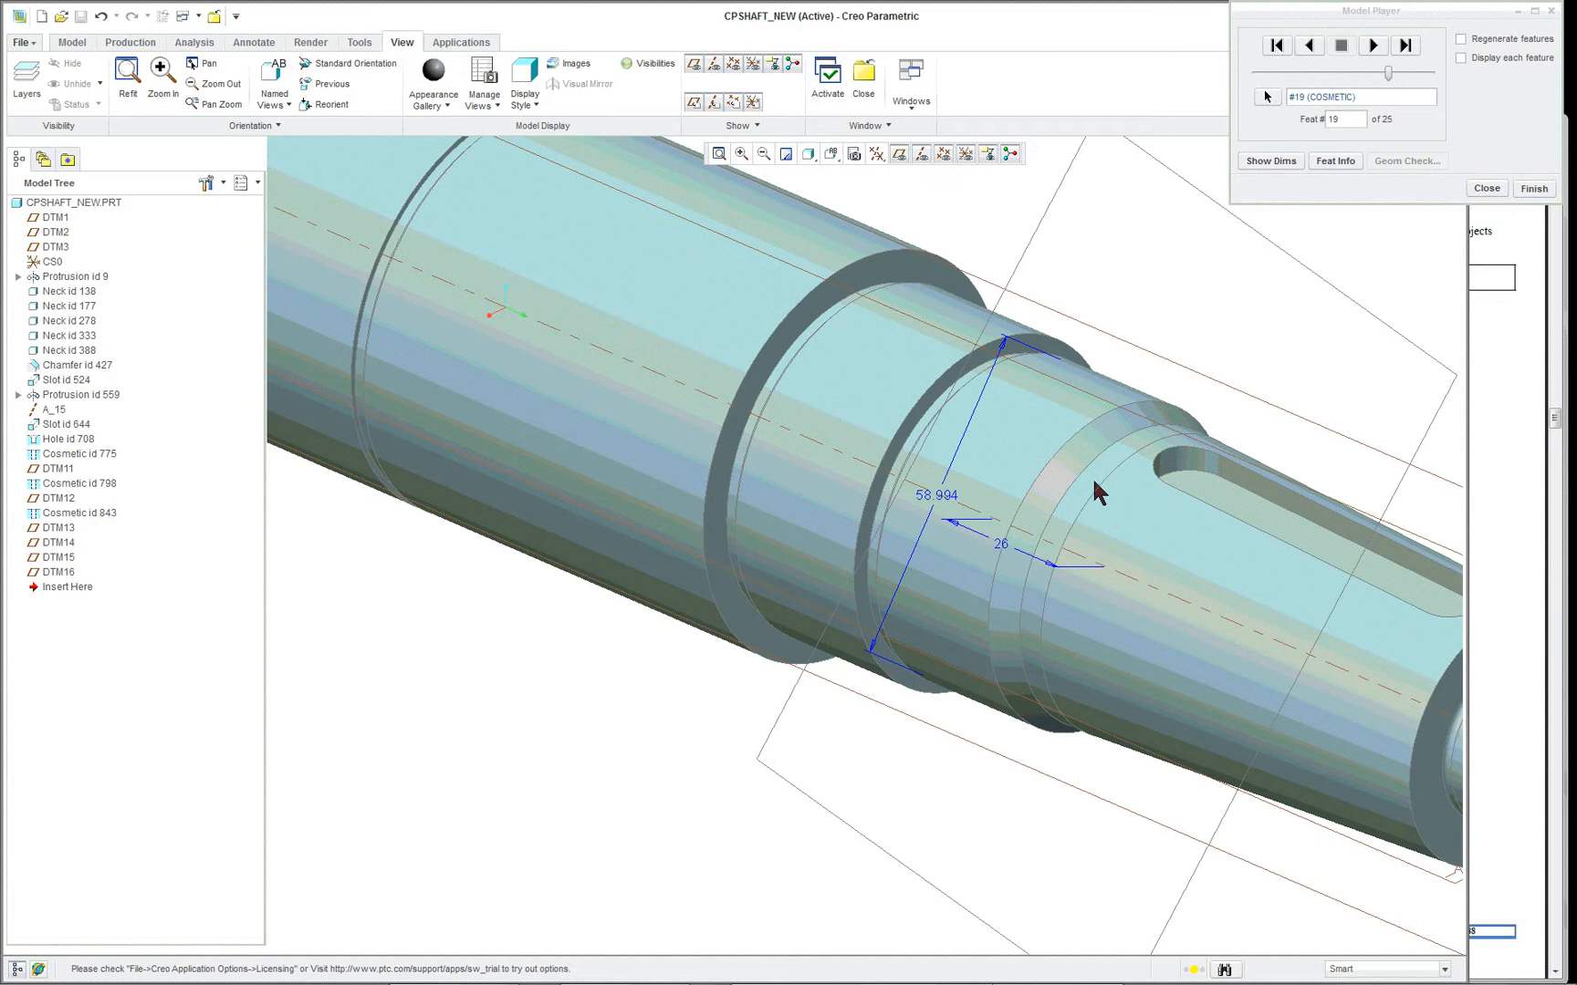
{"action": "mouse_move", "coordinate": [938, 491]}
{"action": "middle_mouse_down"}
{"action": "mouse_move", "coordinate": [946, 445]}
{"action": "mouse_move", "coordinate": [927, 464]}
{"action": "middle_mouse_up"}
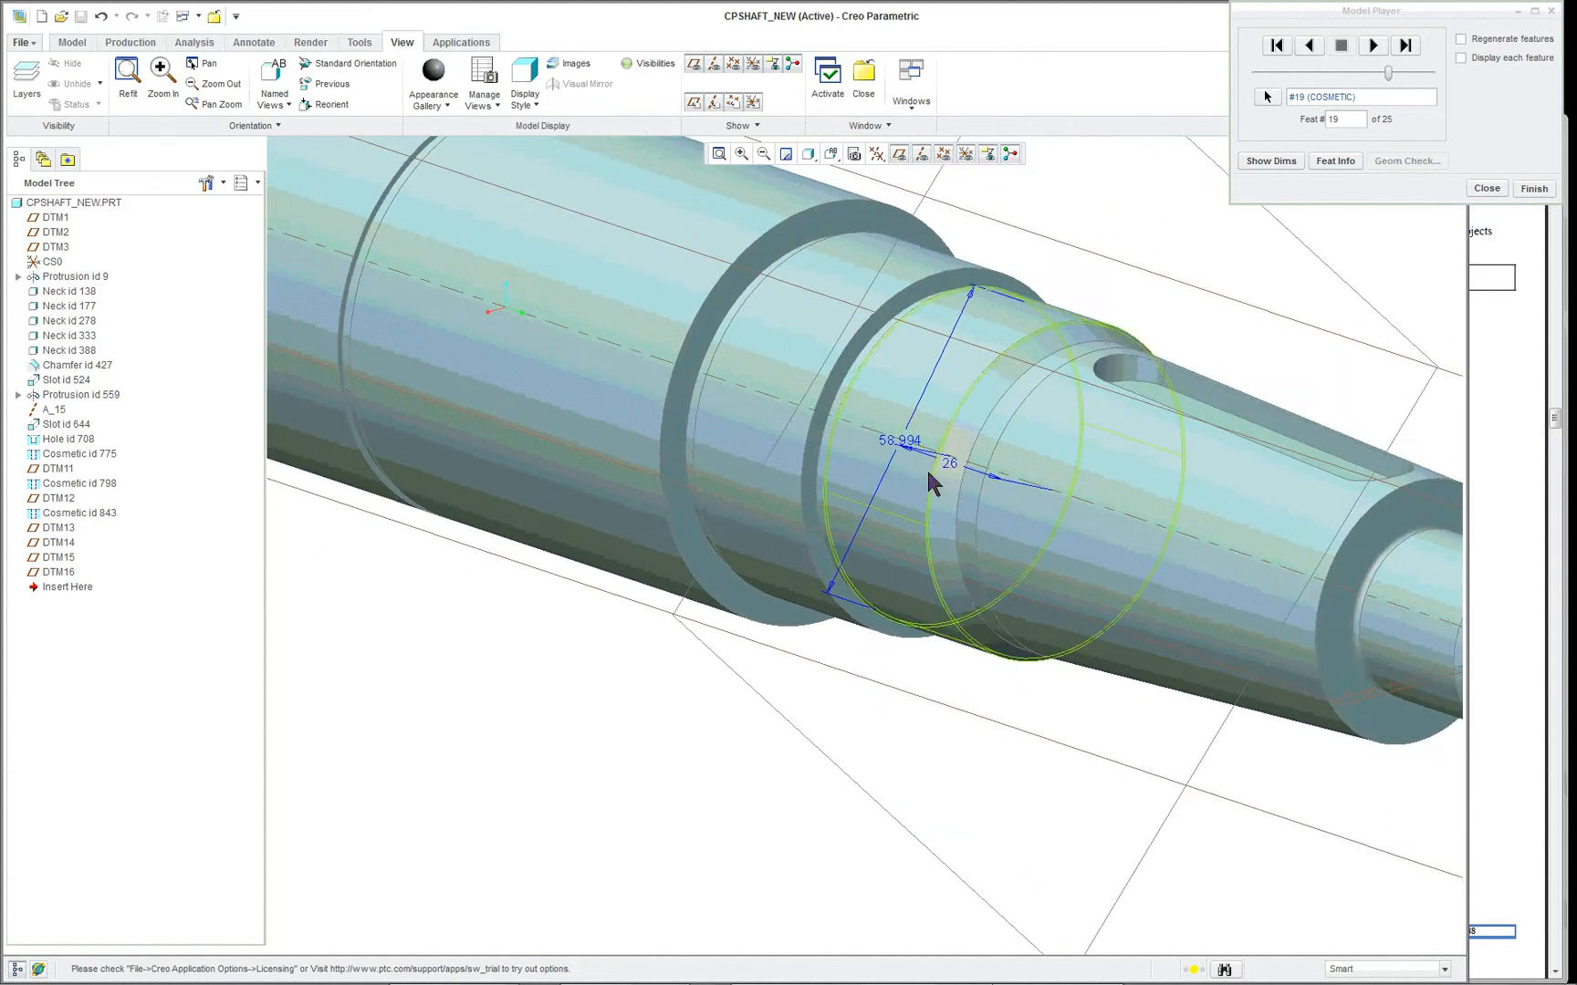
- Advance the playback to the datum planes at features 20 and 22, displaying the dimensions of each
{"action": "left_click", "coordinate": [1375, 47]}
{"action": "left_click", "coordinate": [1287, 164]}
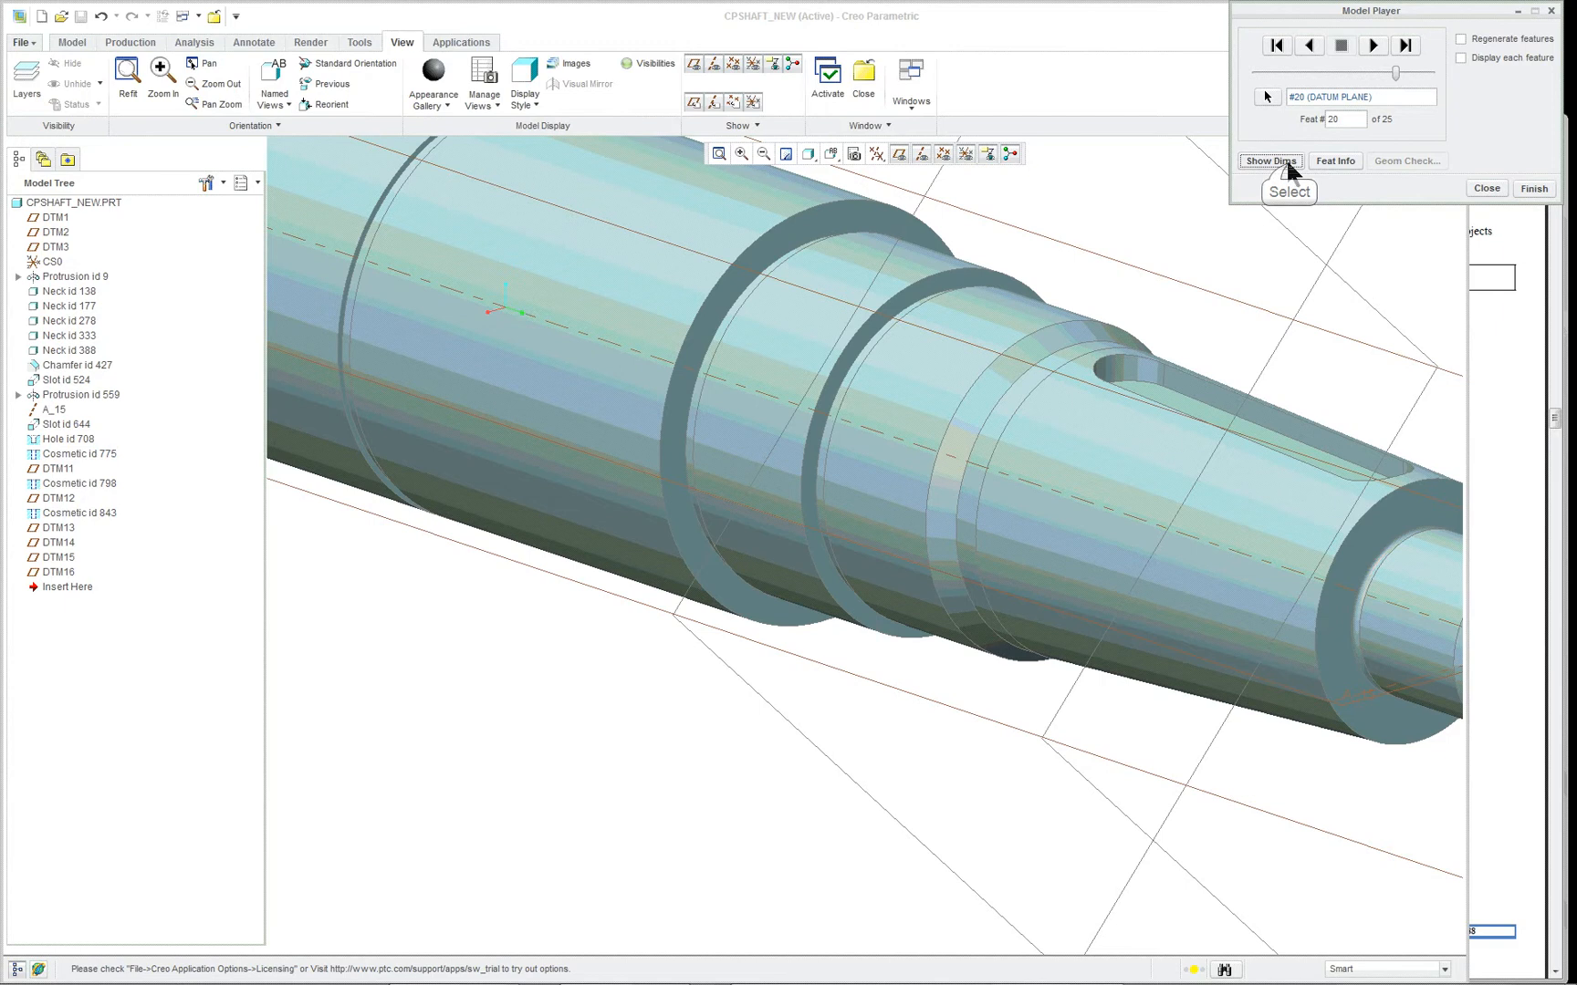
{"action": "scroll", "coordinate": [1068, 361], "scroll_direction": "up", "scroll_amount": 5}
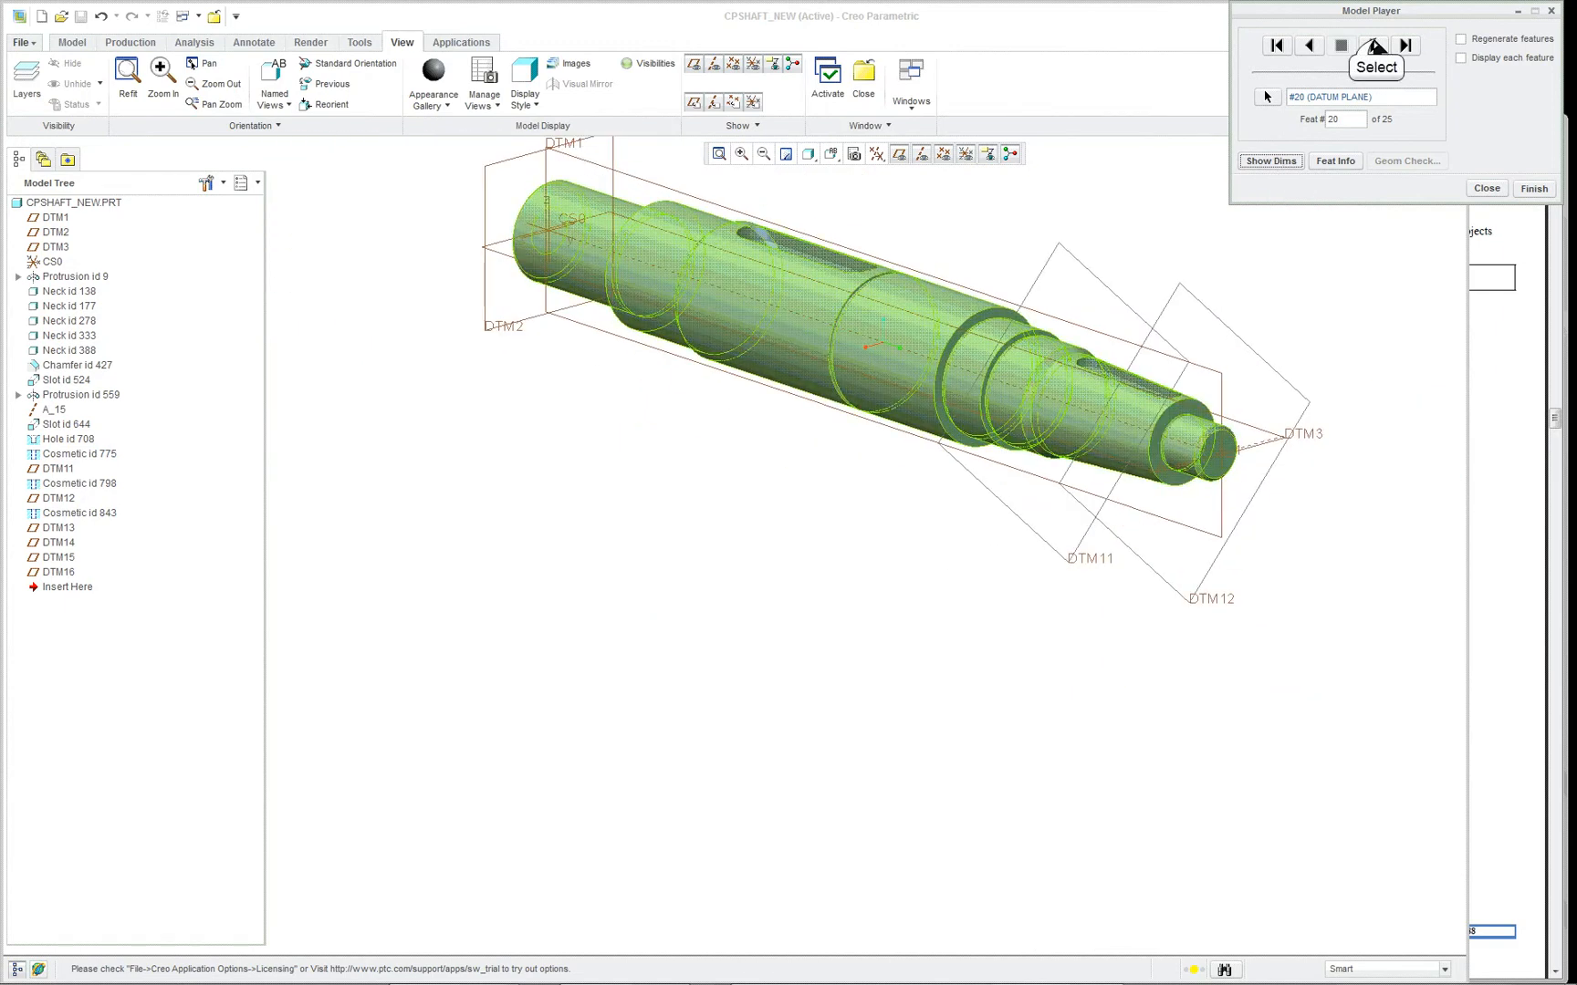
{"action": "left_click", "coordinate": [1375, 45]}
{"action": "left_click", "coordinate": [1374, 46]}
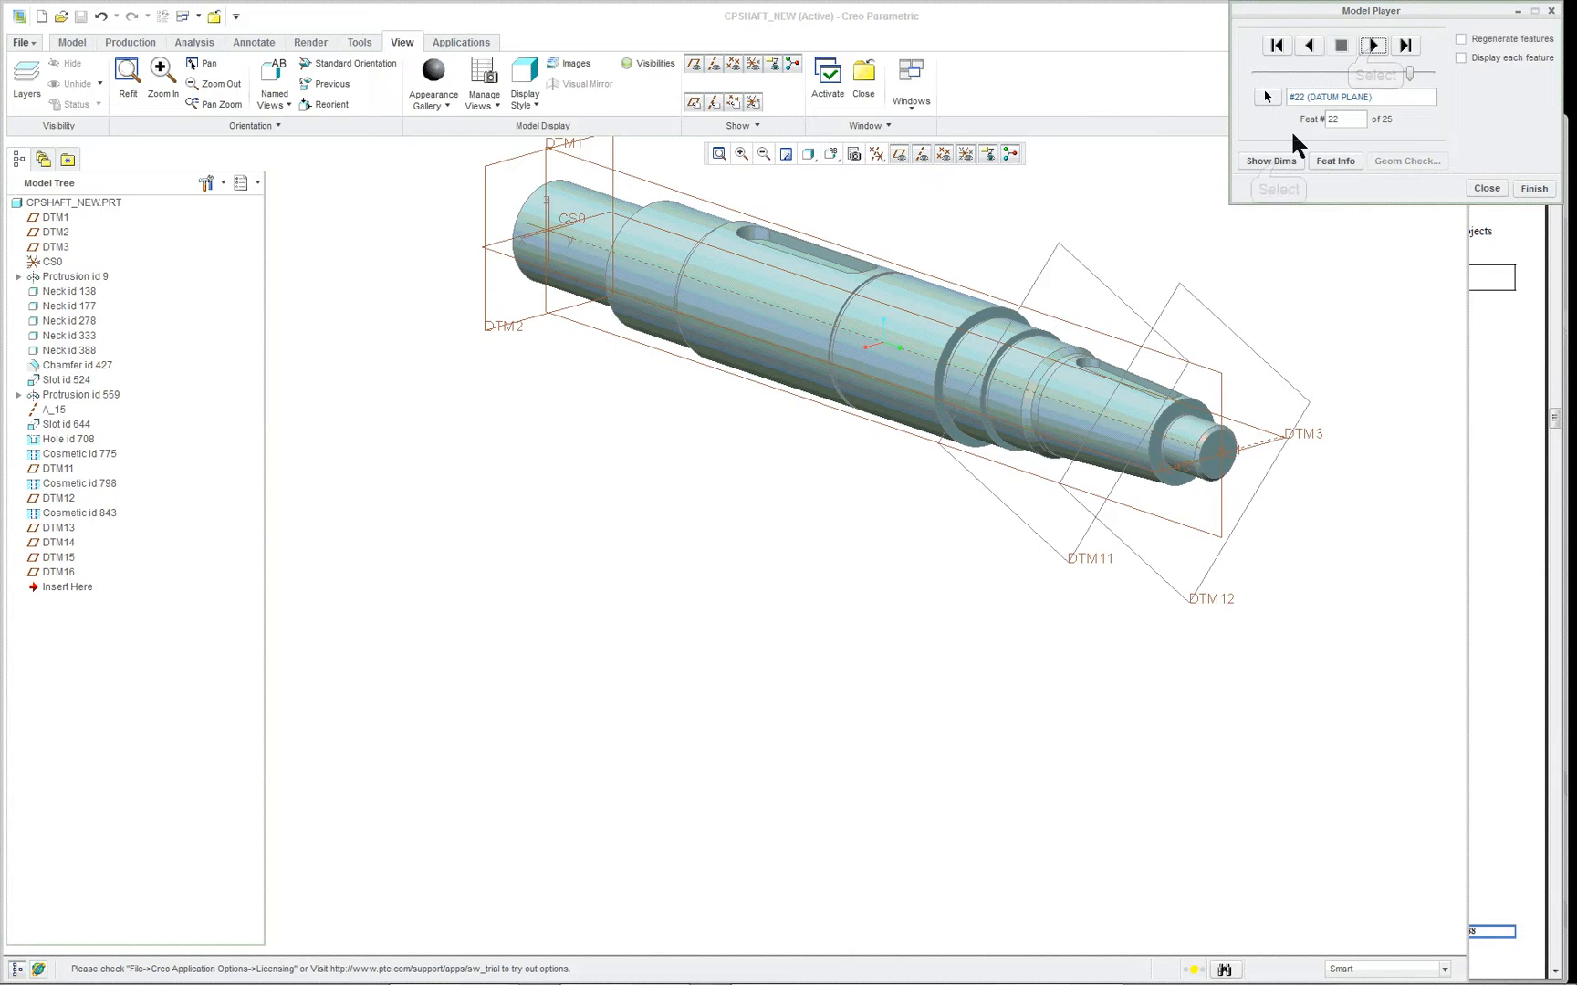
{"action": "left_click", "coordinate": [1273, 161]}
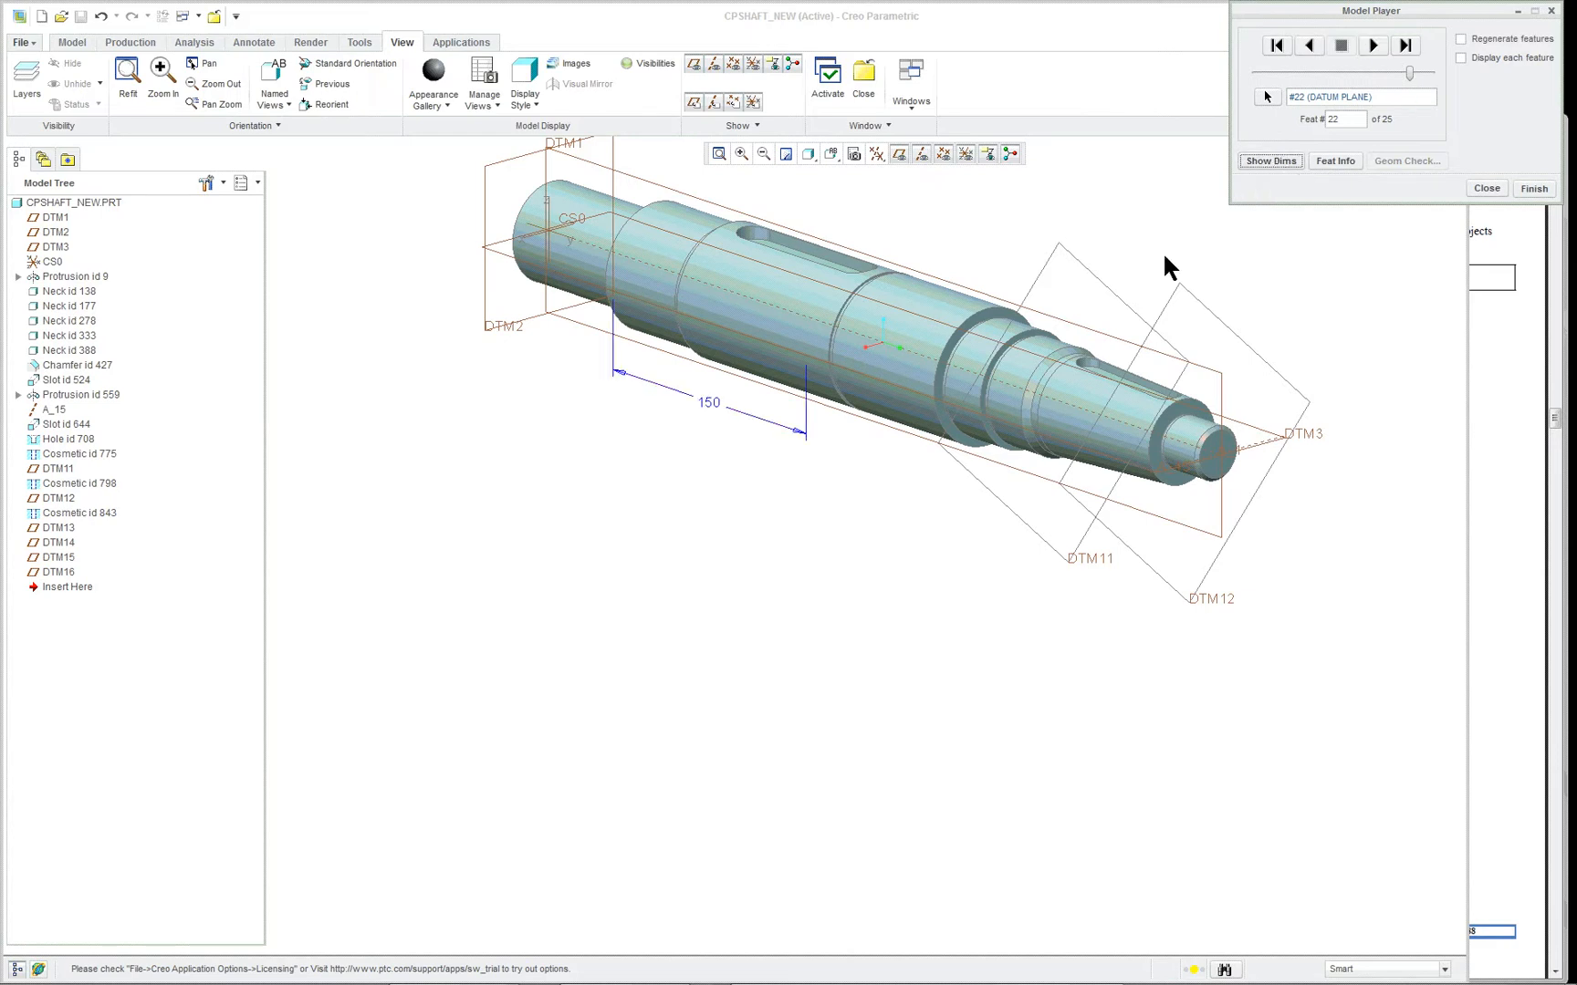
{"action": "middle_click_drag", "start_coordinate": [746, 377], "coordinate": [813, 335]}
- Advance the playback through the remaining datum planes to feature 25 and finish the model playback
{"action": "left_click", "coordinate": [1373, 47]}
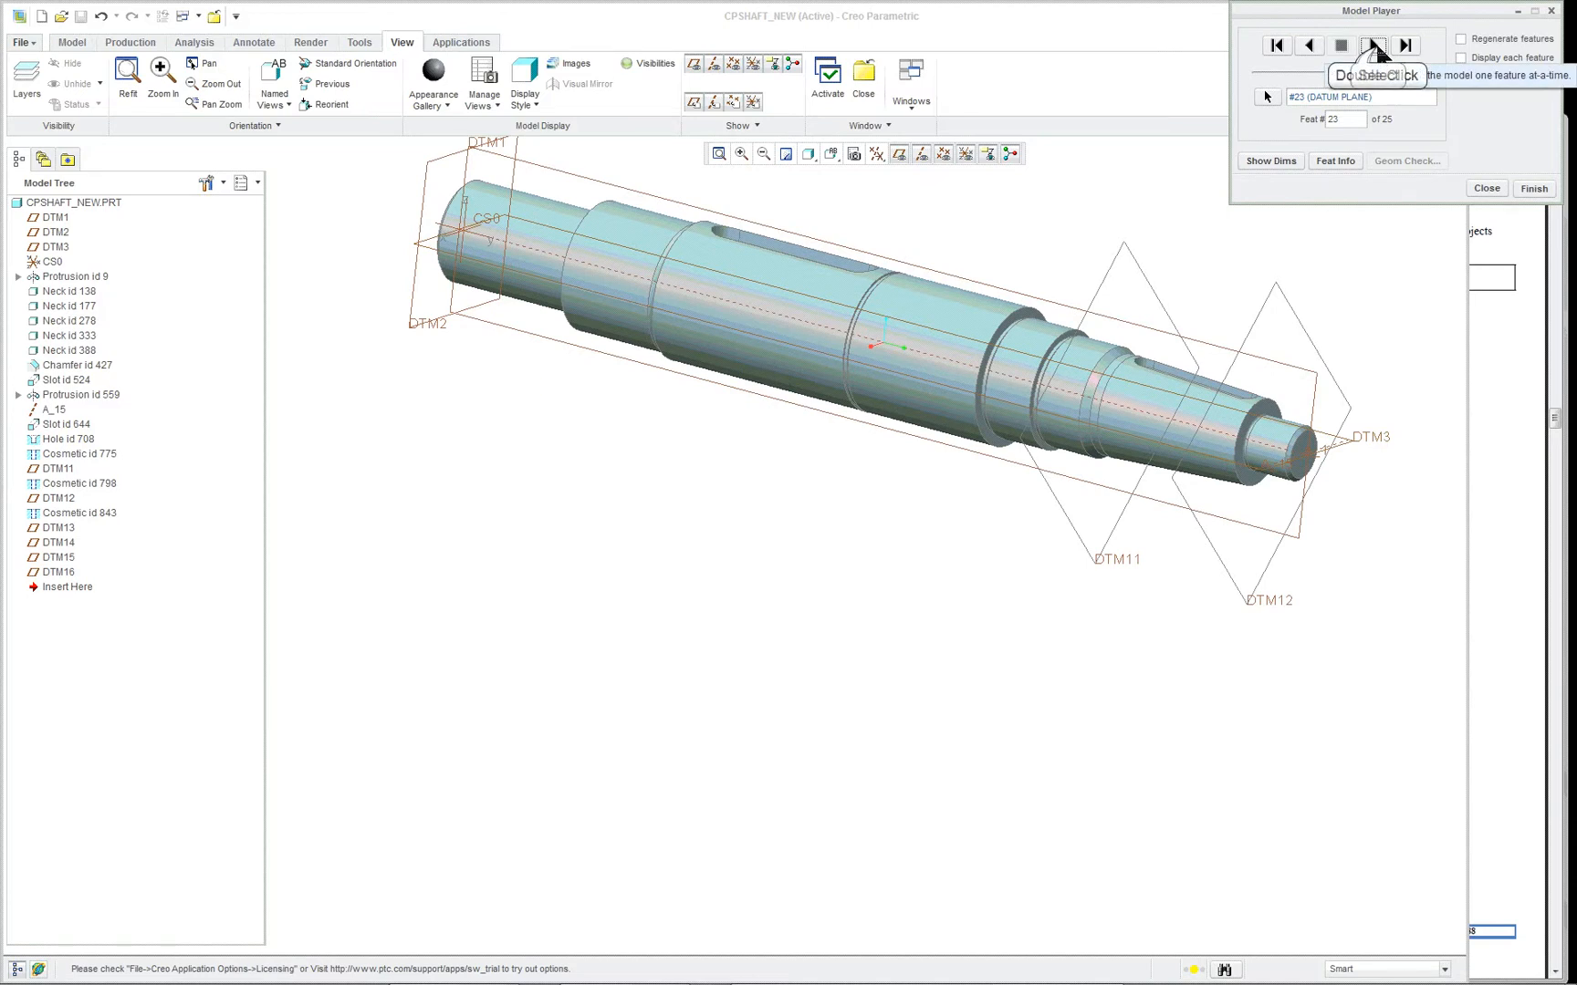
{"action": "left_click", "coordinate": [1375, 48]}
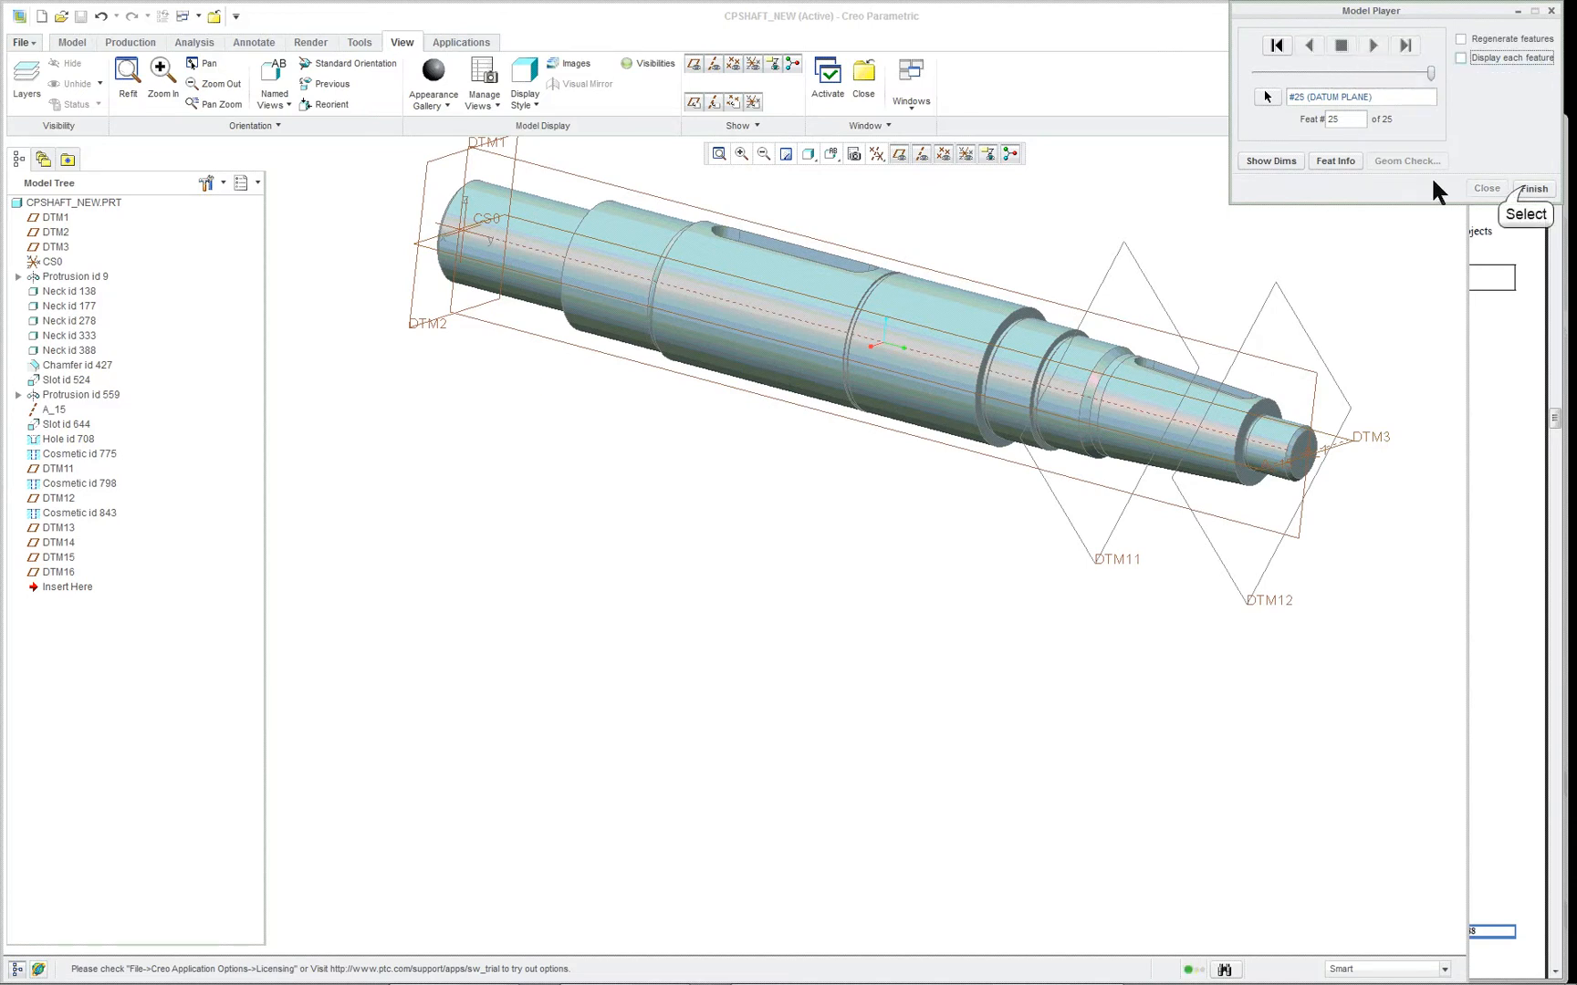
{"action": "left_click", "coordinate": [1530, 189]}
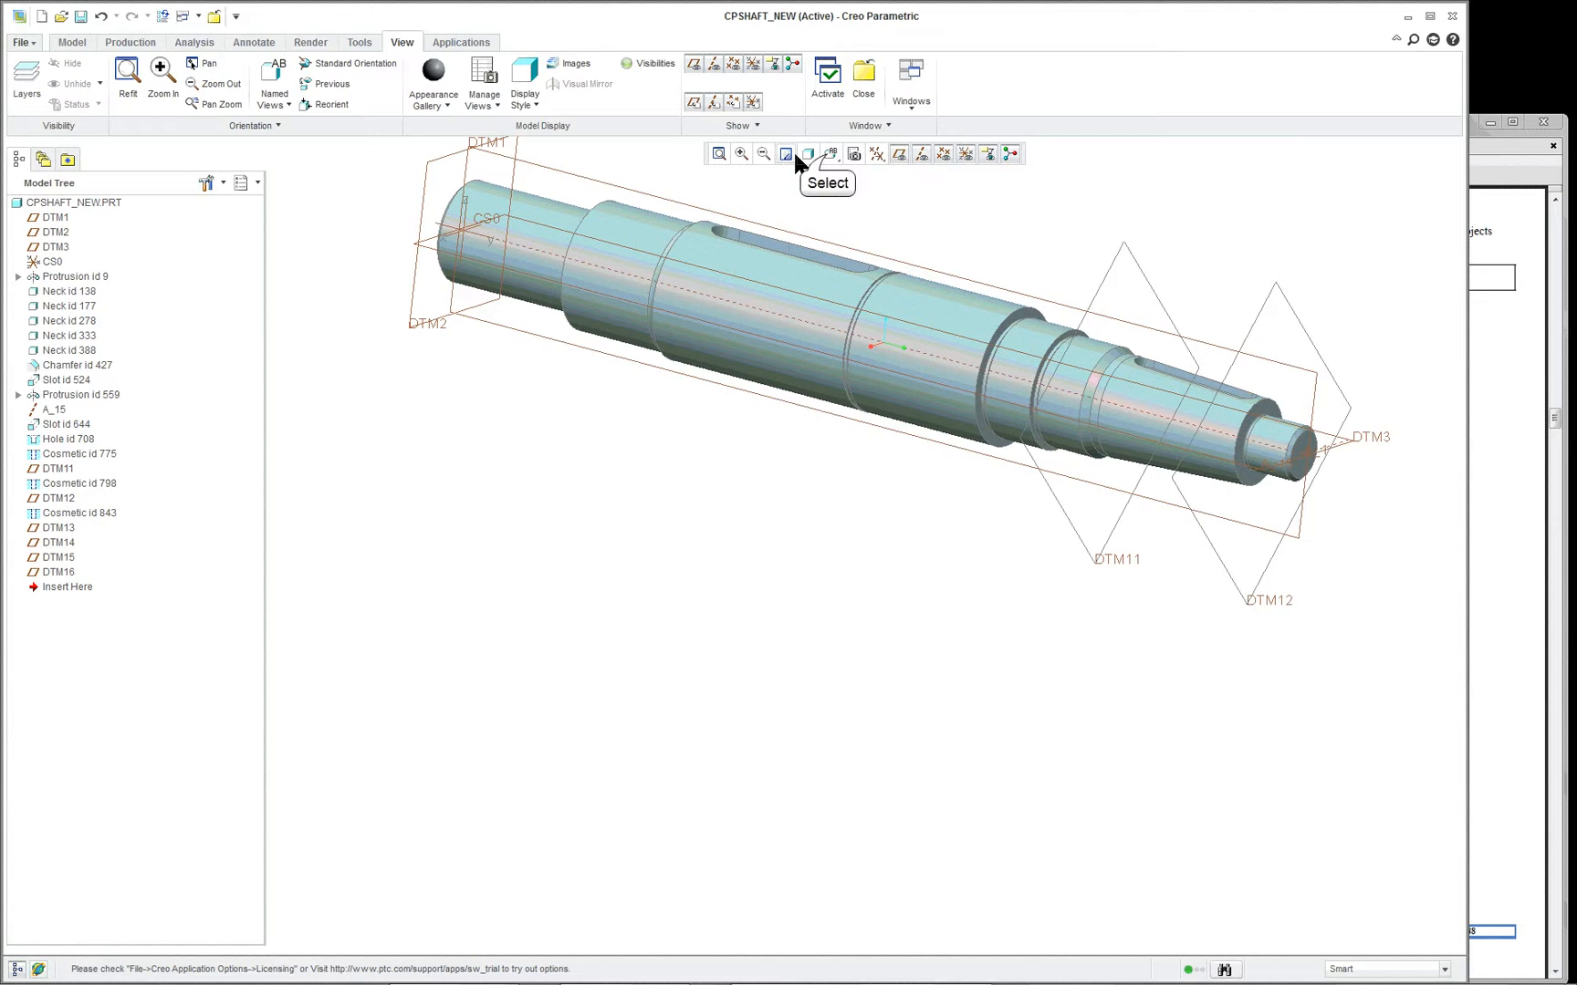
- Restore the default view orientation and highlight the datum planes DTM13 to DTM16 one after another
{"action": "left_click", "coordinate": [827, 155]}
{"action": "left_click", "coordinate": [833, 193]}
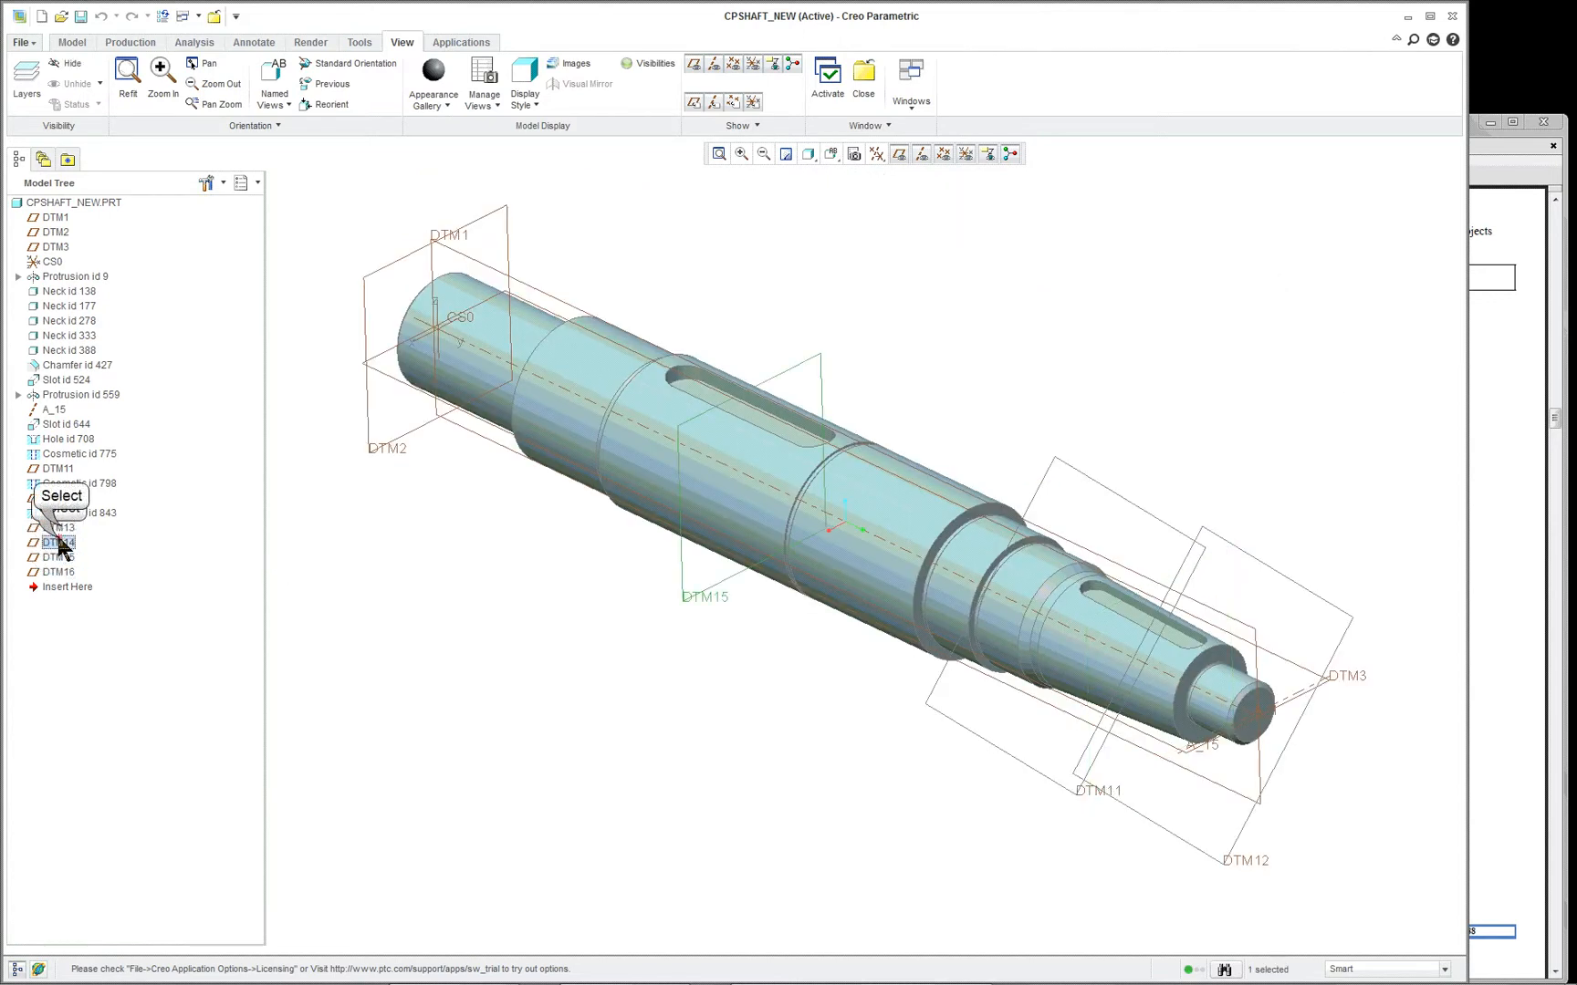
{"action": "left_click", "coordinate": [62, 529]}
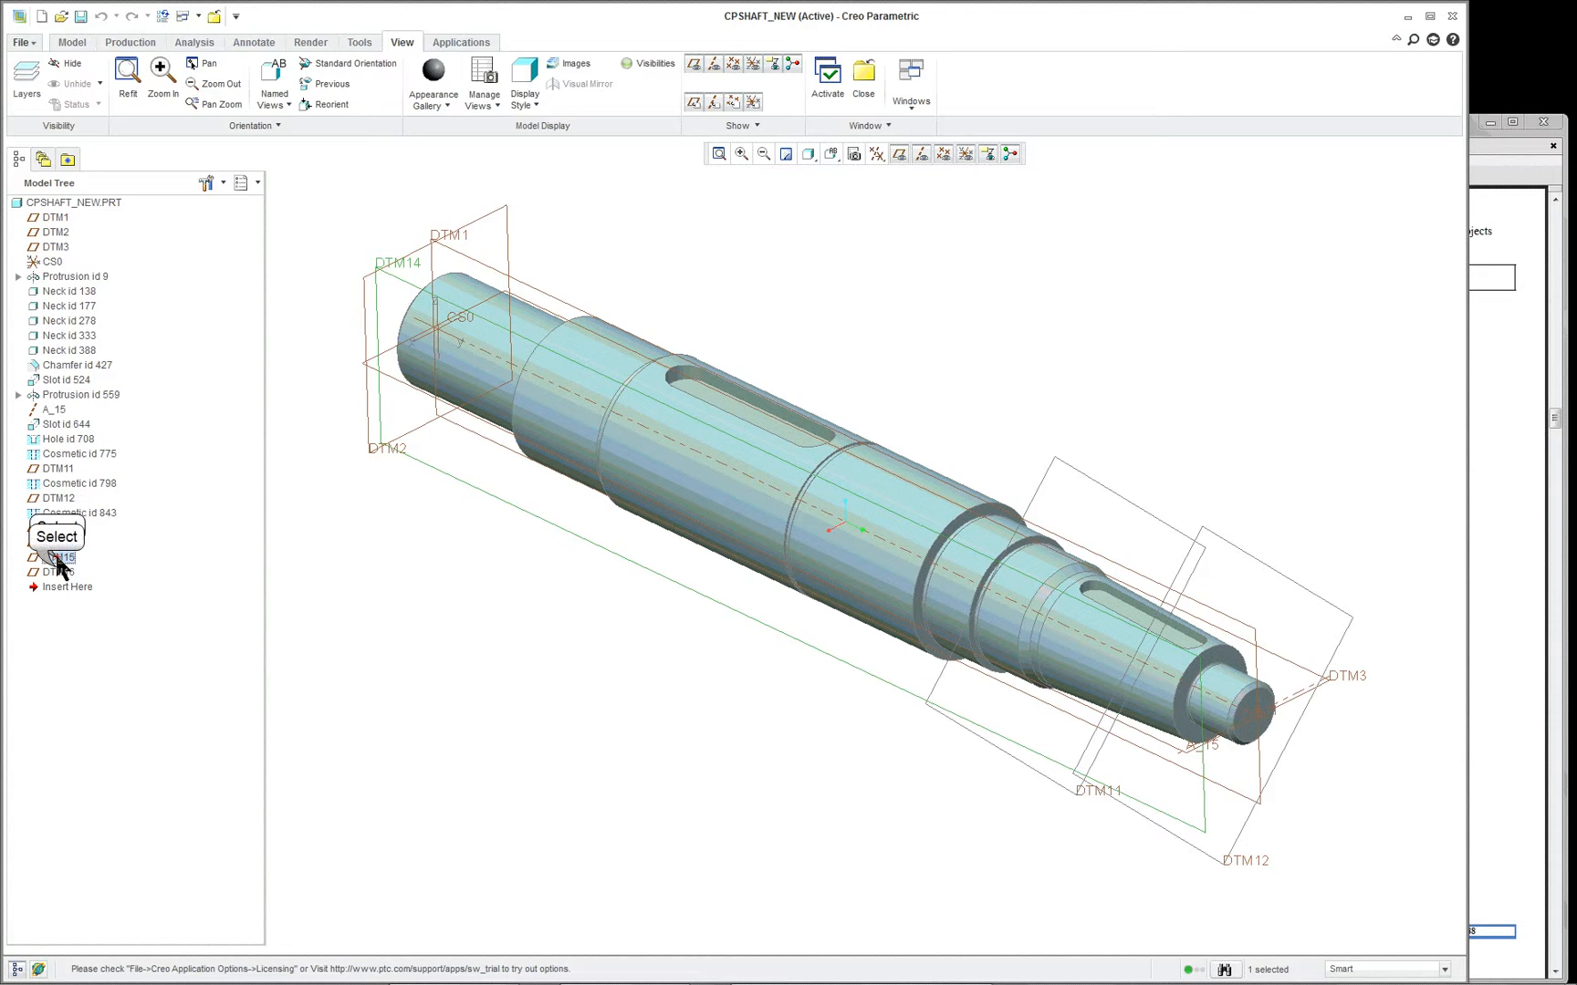
{"action": "left_click", "coordinate": [57, 559]}
{"action": "left_click", "coordinate": [57, 572]}
- Switch to CREO_Projects_Download.pdf in Adobe Acrobat and examine the coupling shaft's sheet, section and relief drawings and the M16 X 2 thread figure
{"action": "left_click", "coordinate": [1474, 427]}
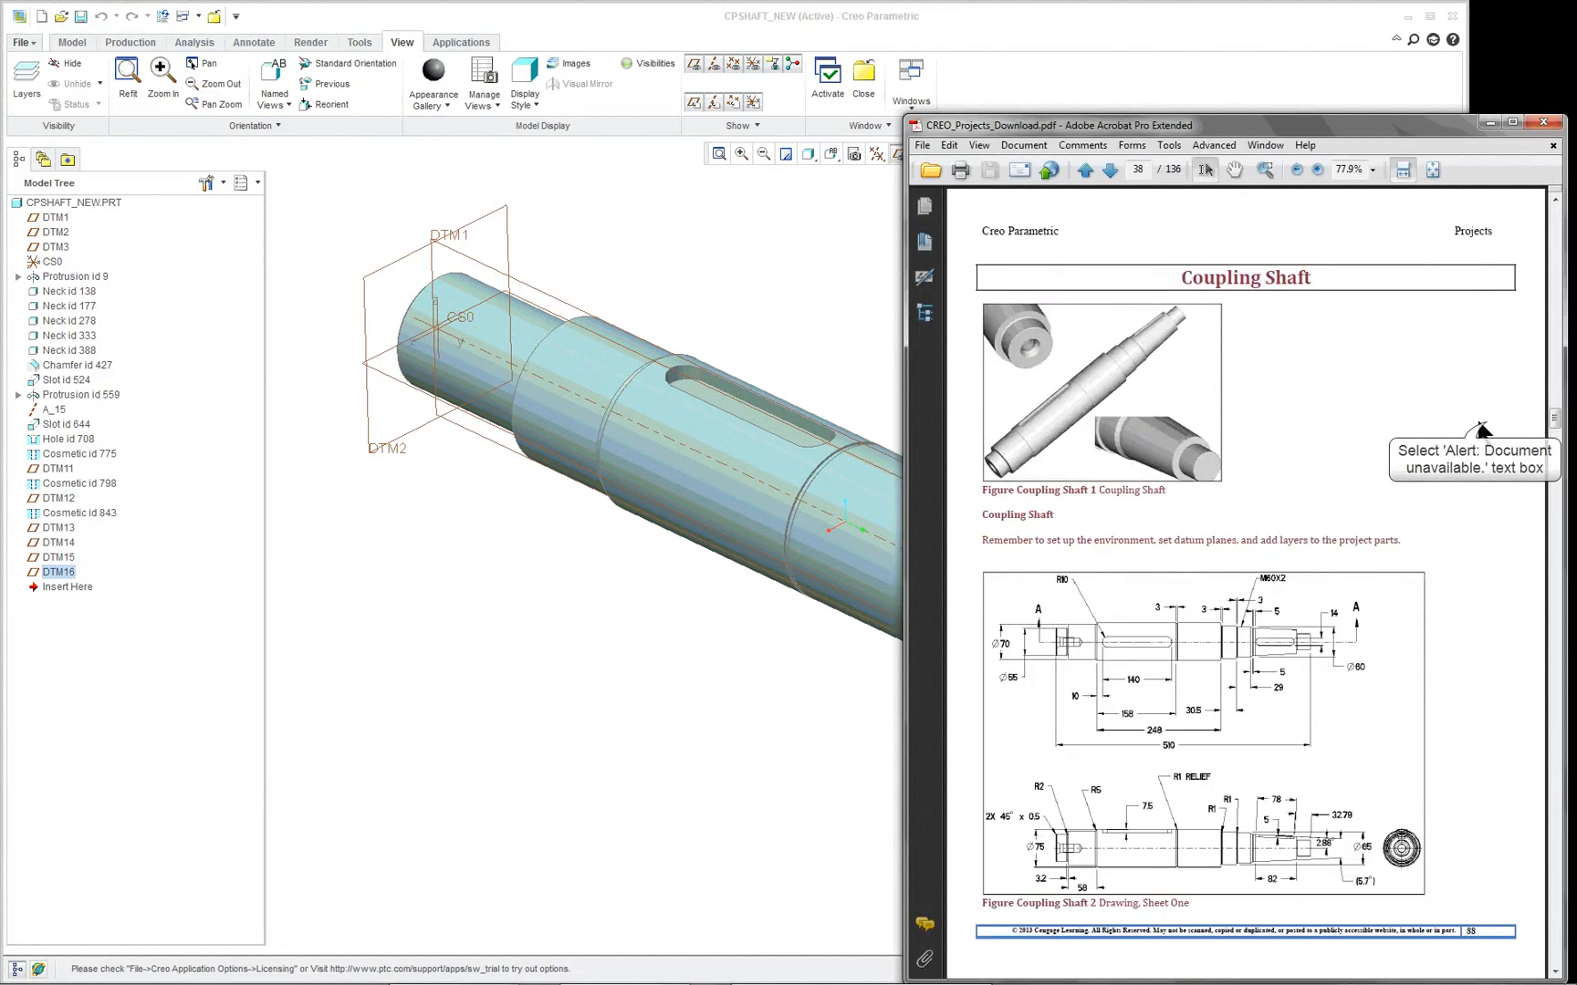
{"action": "scroll", "coordinate": [1187, 469], "scroll_direction": "down", "scroll_amount": 3}
{"action": "scroll", "coordinate": [1187, 469], "scroll_direction": "down", "scroll_amount": 8}
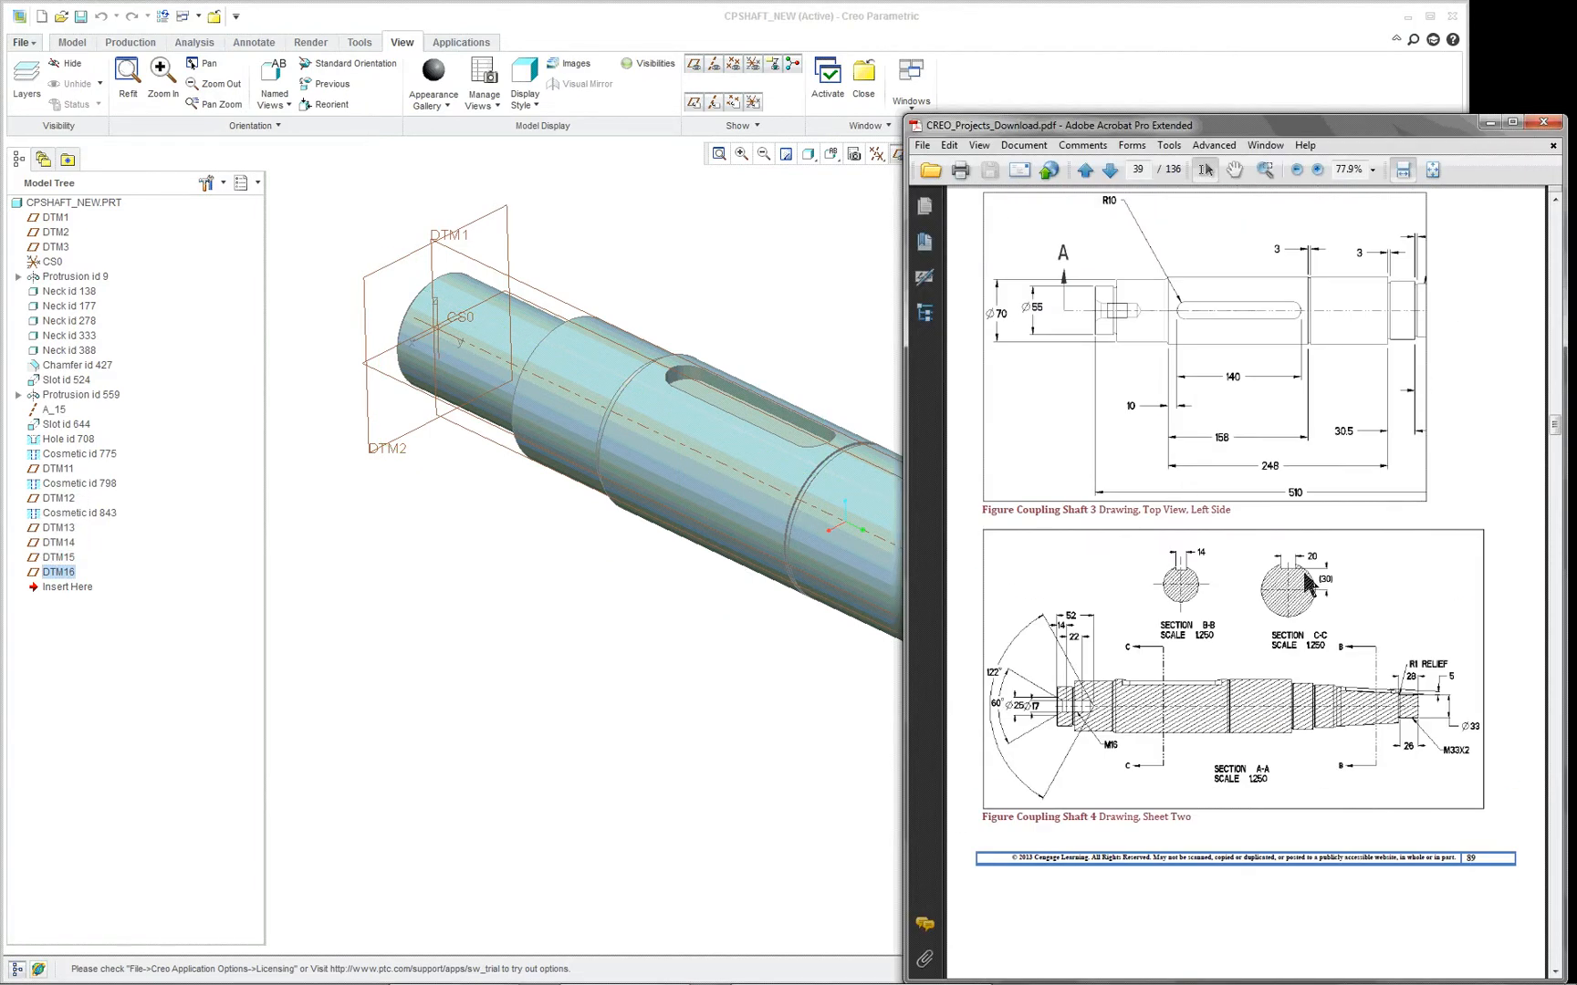
{"action": "scroll", "coordinate": [1213, 636], "scroll_direction": "down", "scroll_amount": 8}
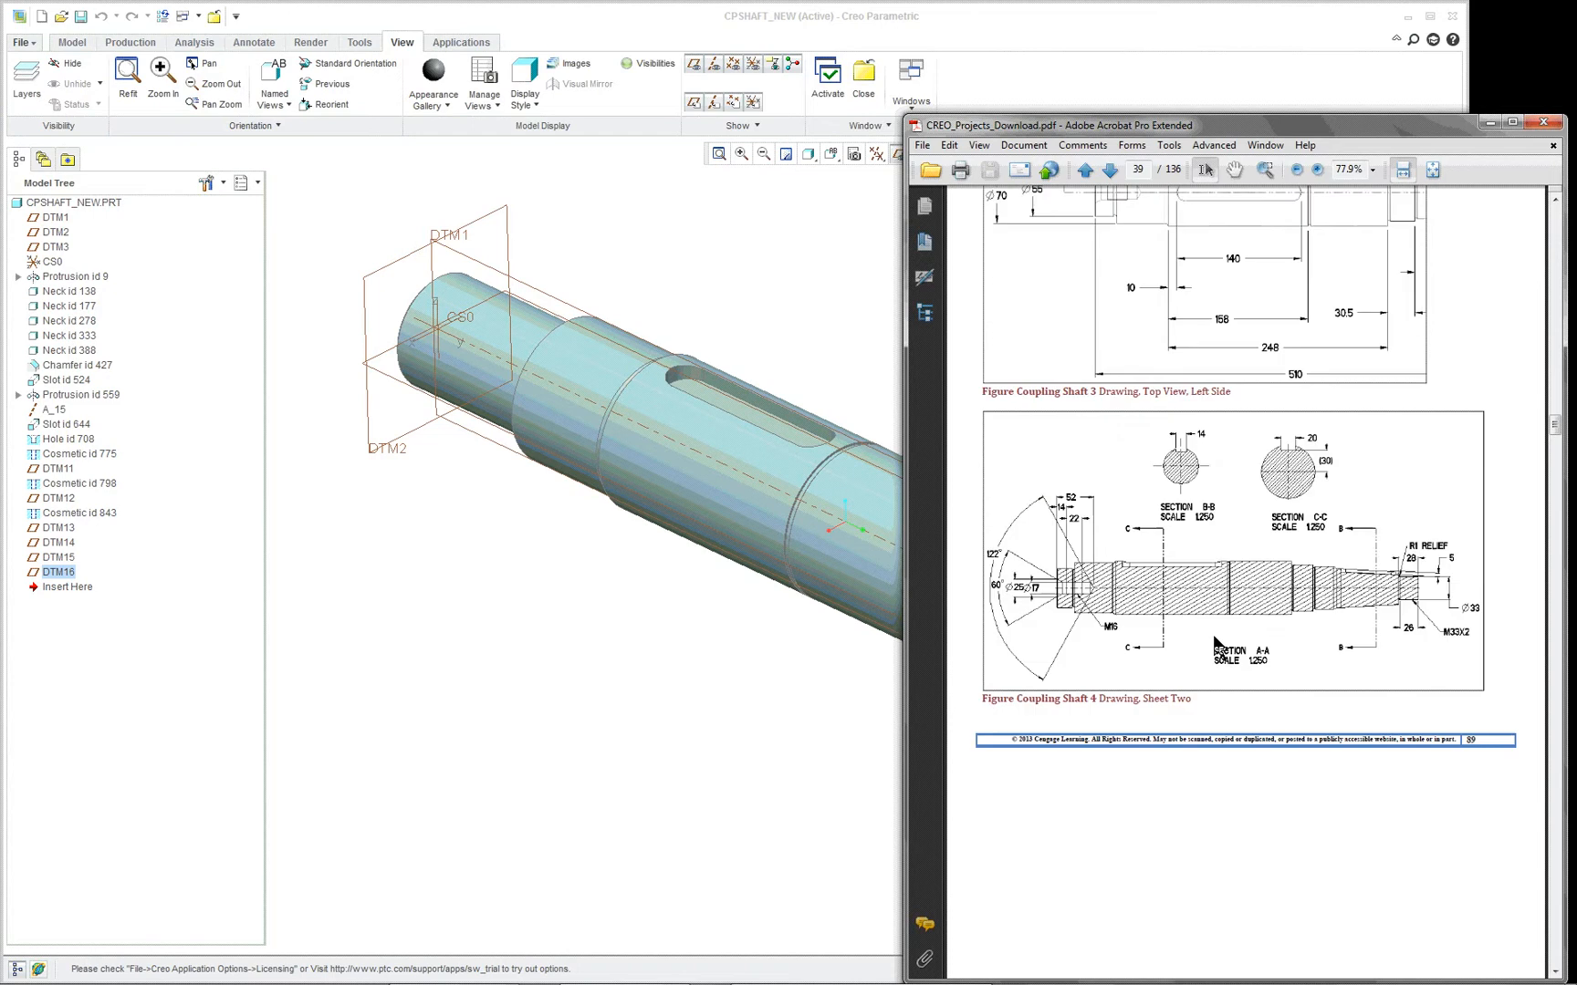
{"action": "scroll", "coordinate": [1211, 633], "scroll_direction": "down", "scroll_amount": 8}
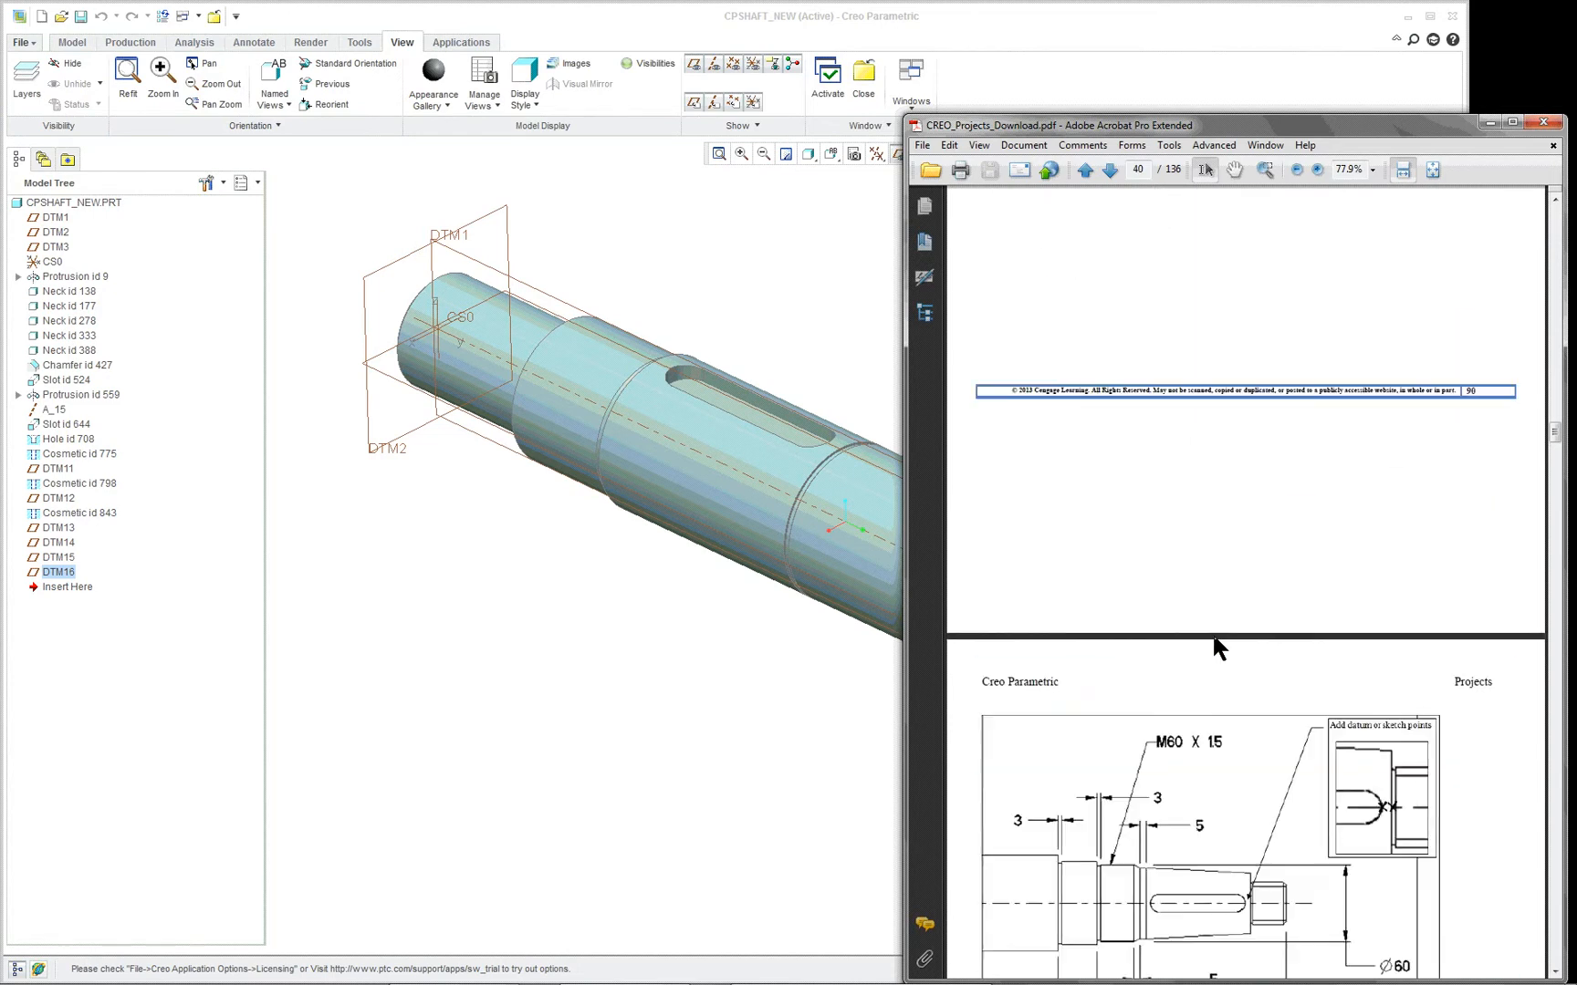
{"action": "scroll", "coordinate": [1214, 637], "scroll_direction": "down", "scroll_amount": 10}
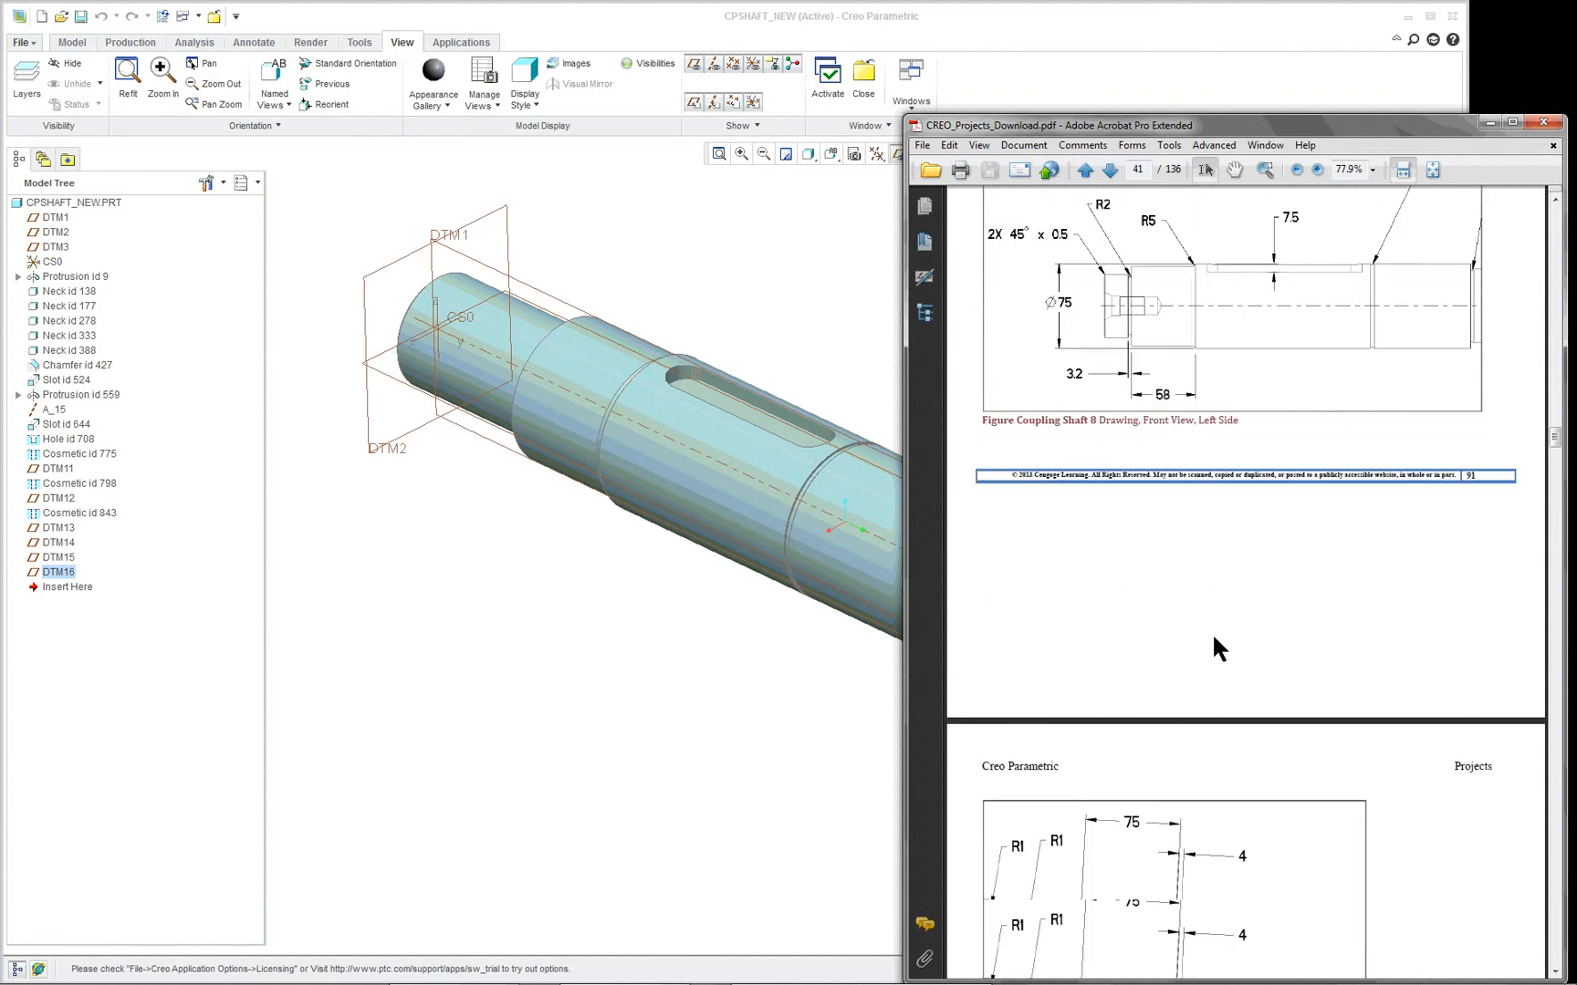
{"action": "scroll", "coordinate": [1211, 632], "scroll_direction": "down", "scroll_amount": 3}
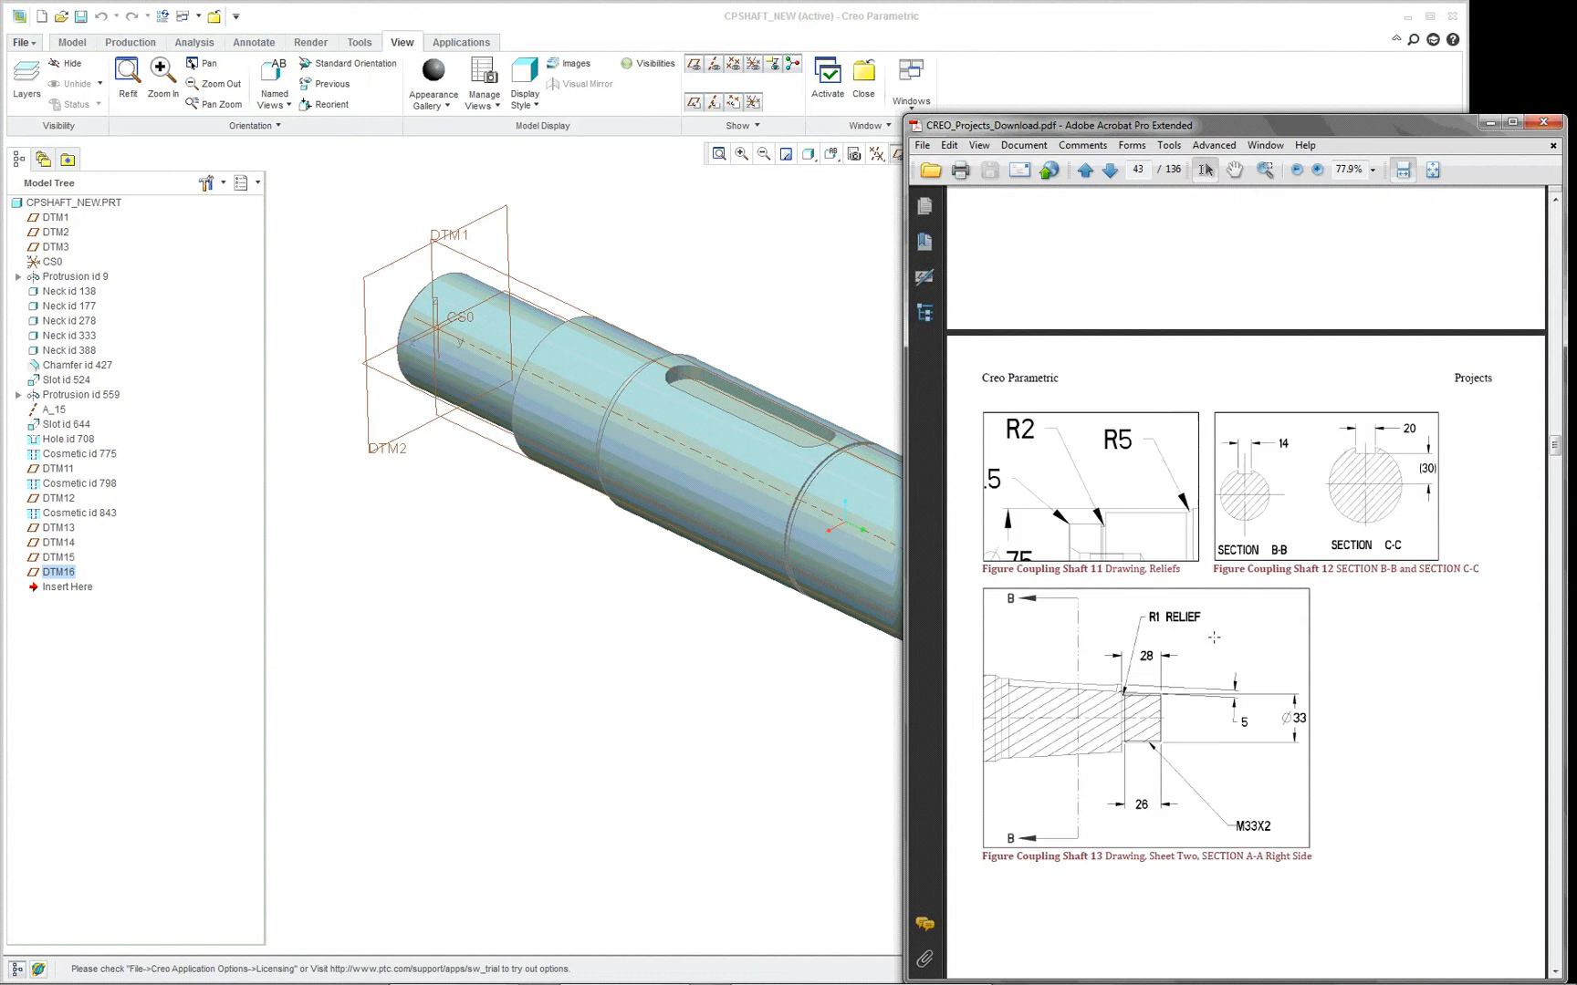
{"action": "scroll", "coordinate": [1214, 637], "scroll_direction": "up", "scroll_amount": 15}
{"action": "scroll", "coordinate": [1213, 637], "scroll_direction": "up", "scroll_amount": 12}
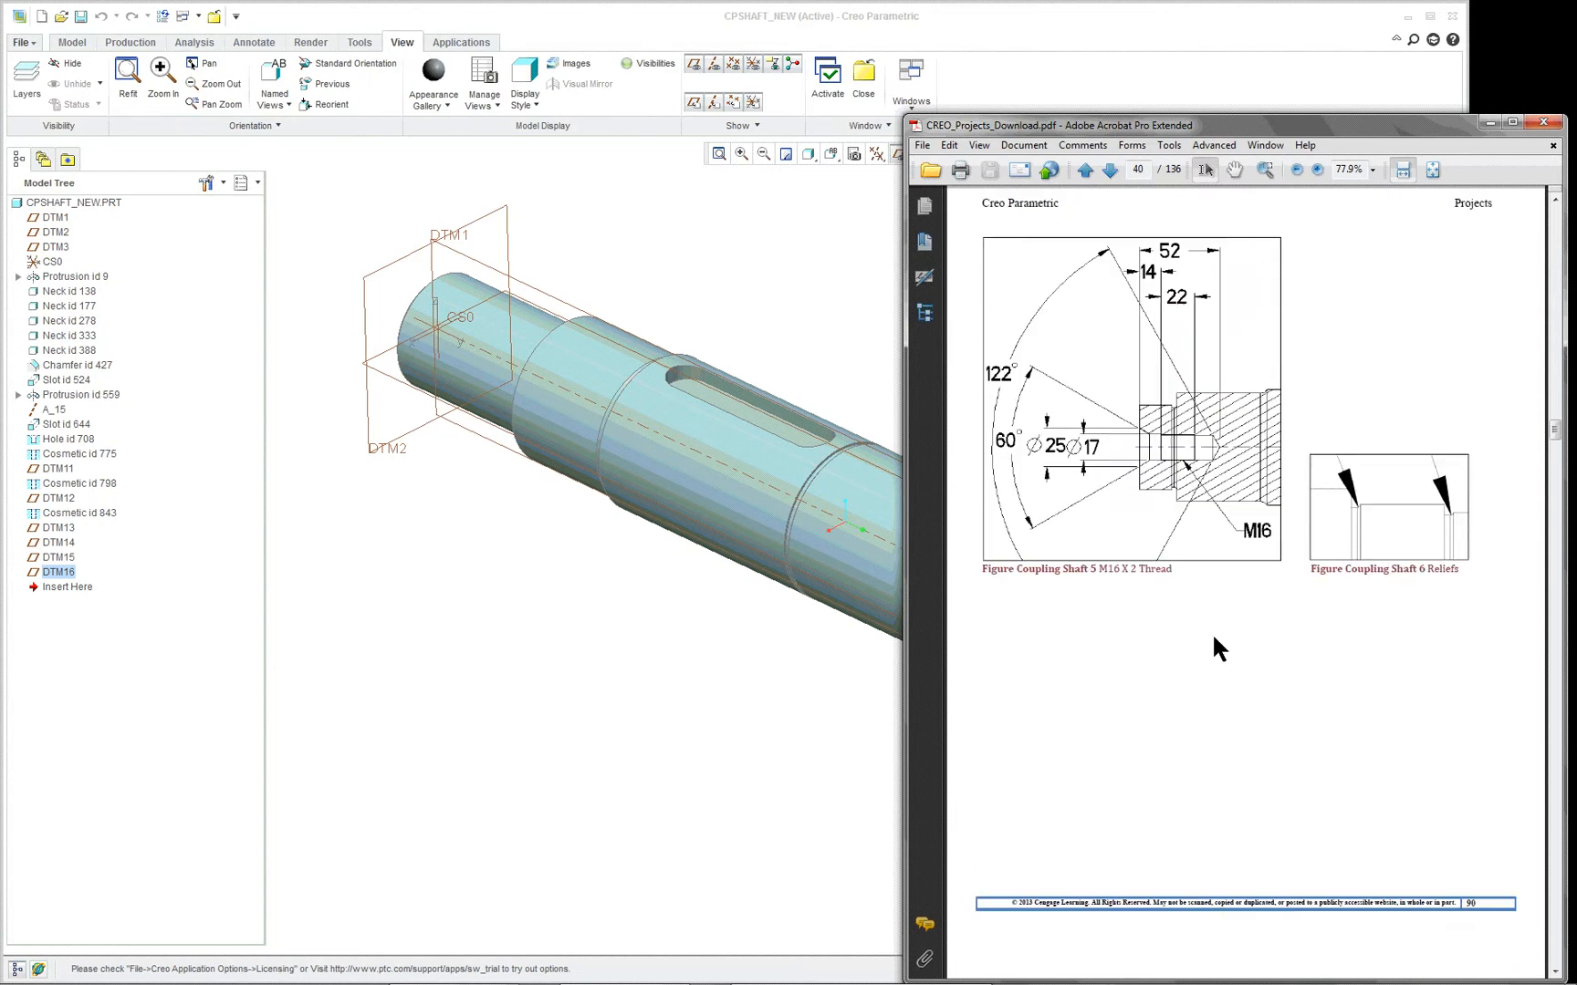
{"action": "scroll", "coordinate": [1215, 642], "scroll_direction": "down", "scroll_amount": 3}
{"action": "scroll", "coordinate": [1211, 632], "scroll_direction": "down", "scroll_amount": 2}
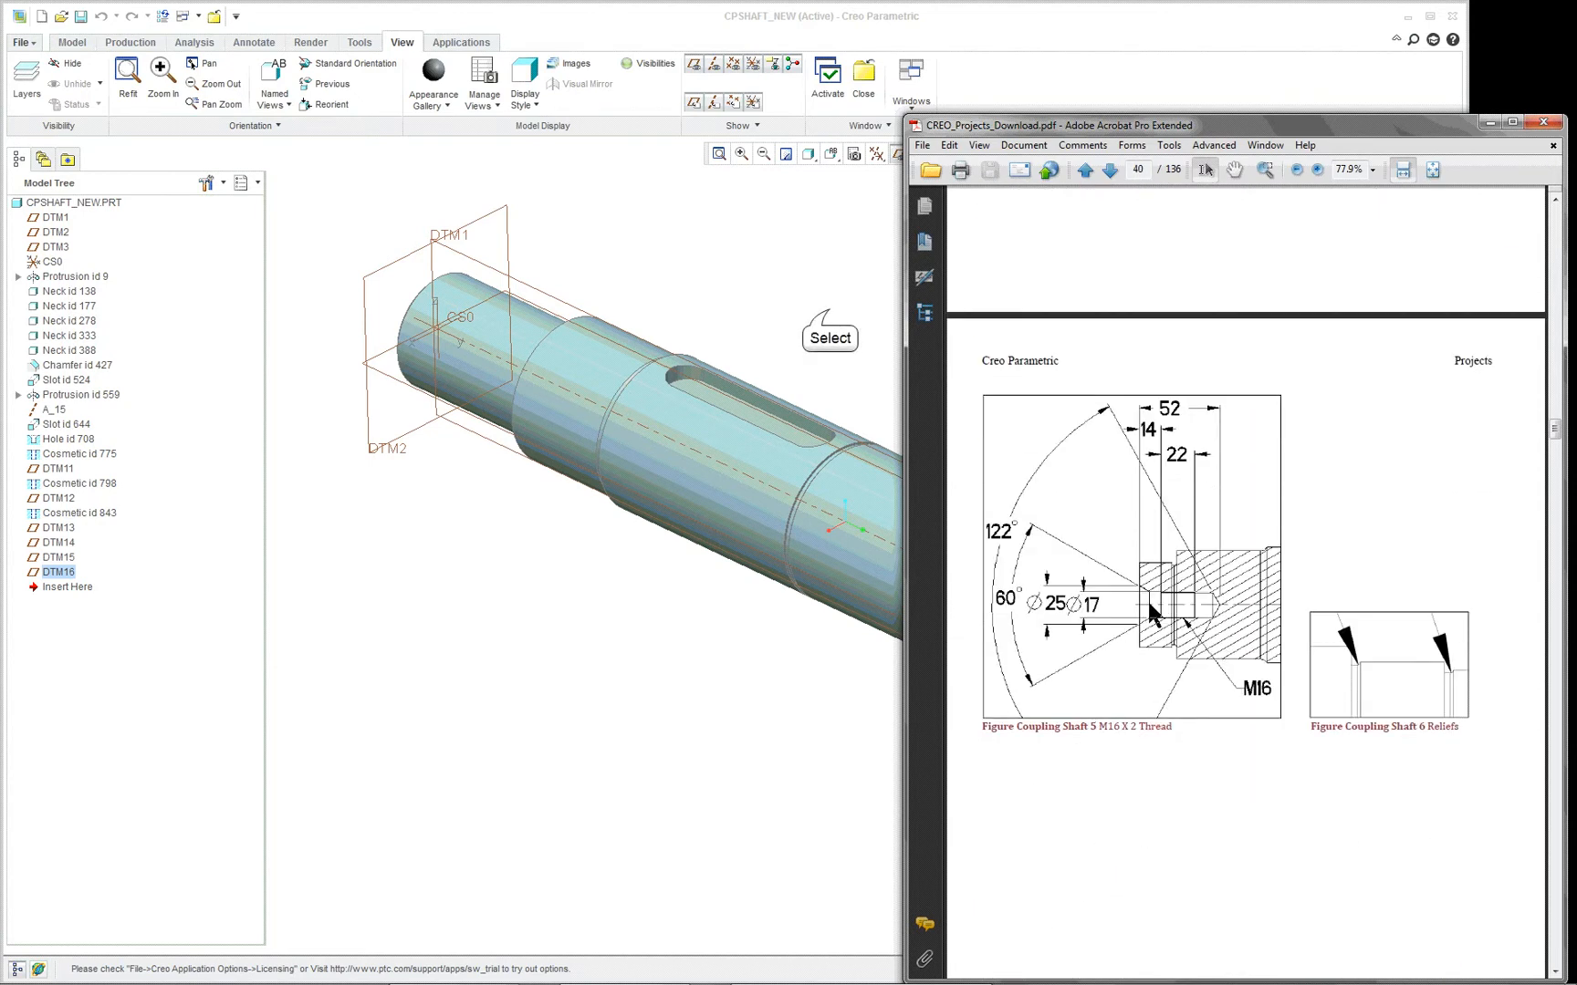
- Switch back to Creo Parametric and redefine the shaft's revolved base feature, Protrusion id 9
{"action": "left_click", "coordinate": [848, 302]}
{"action": "left_click", "coordinate": [777, 497]}
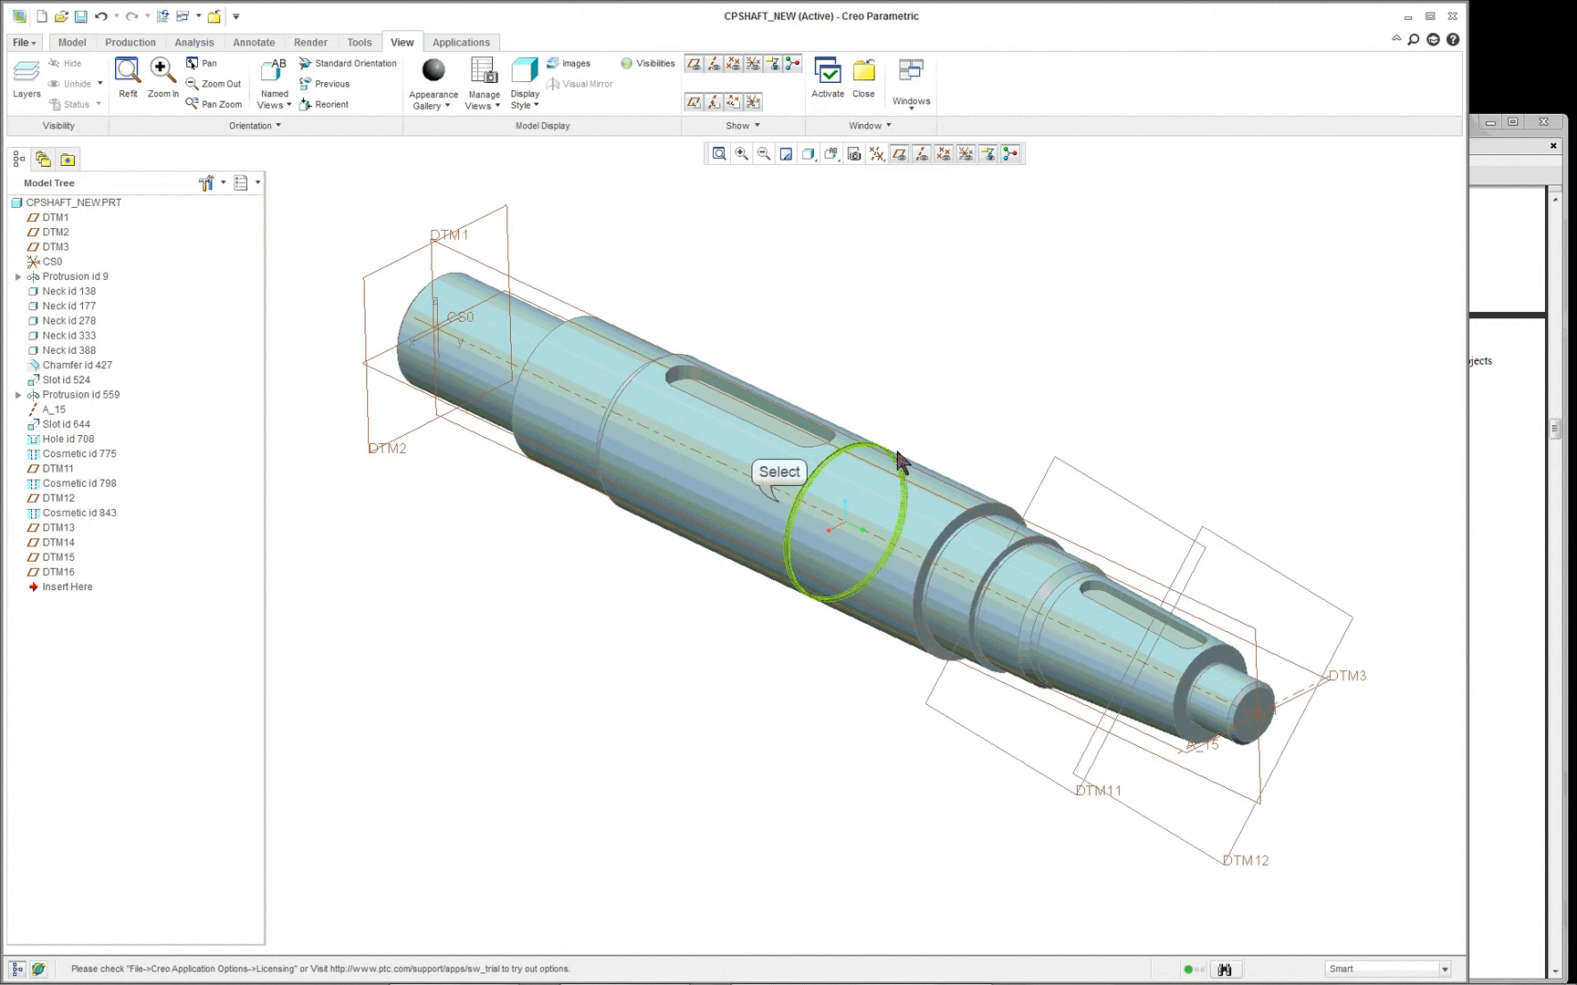
{"action": "right_click", "coordinate": [945, 290]}
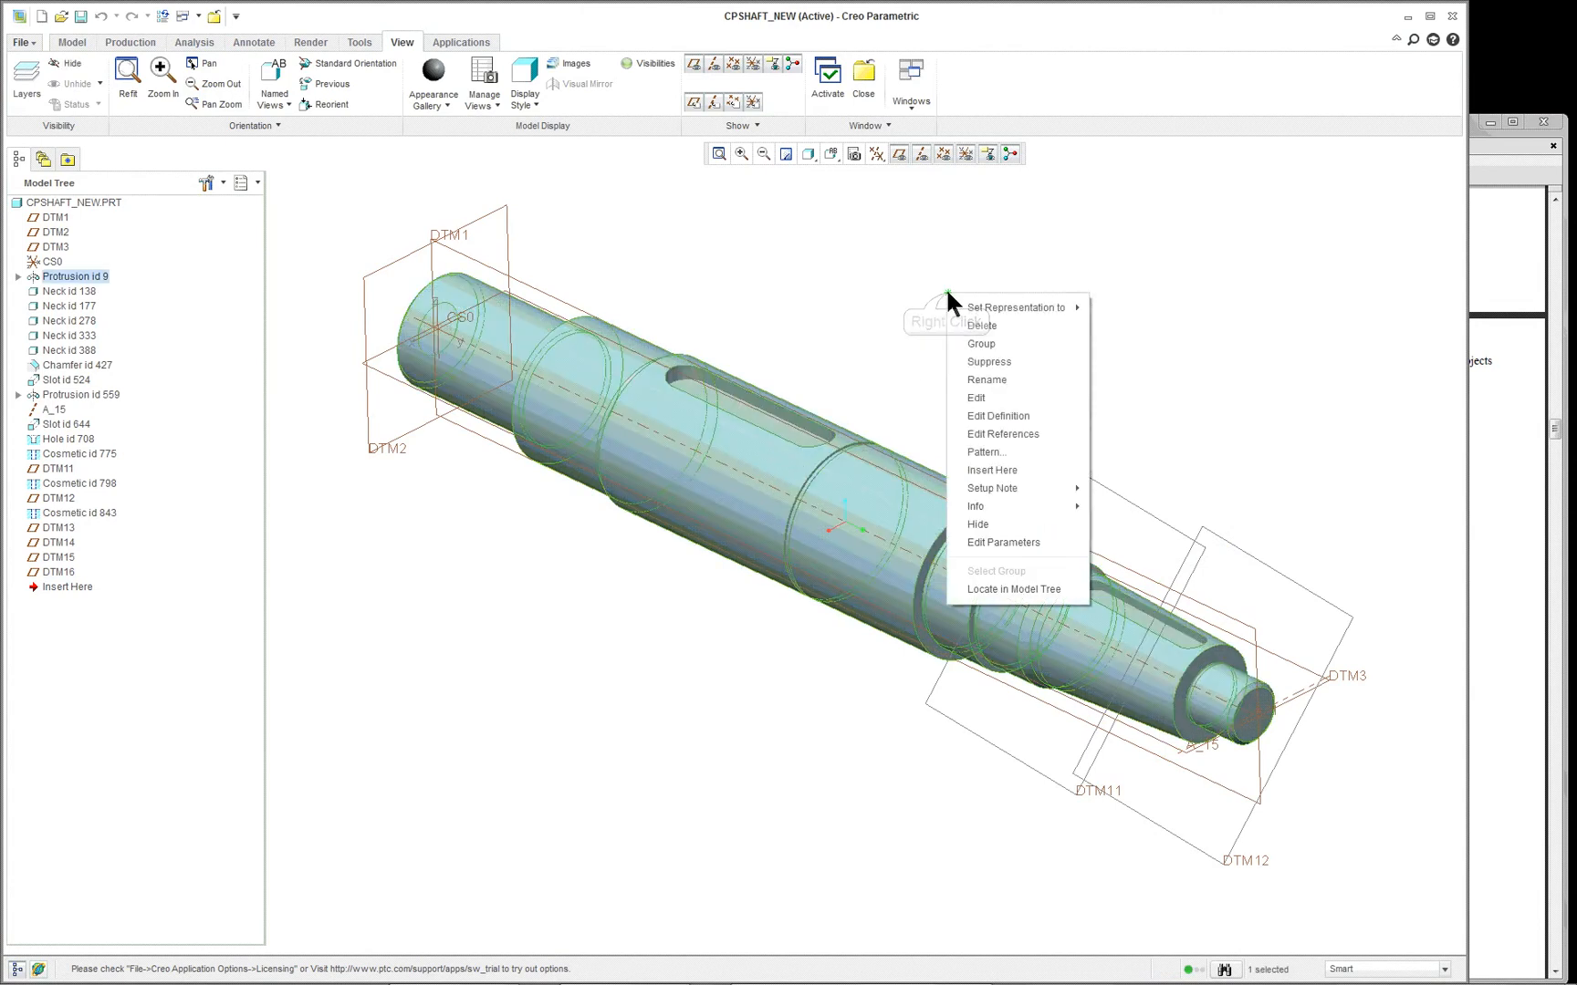
{"action": "left_click", "coordinate": [995, 415]}
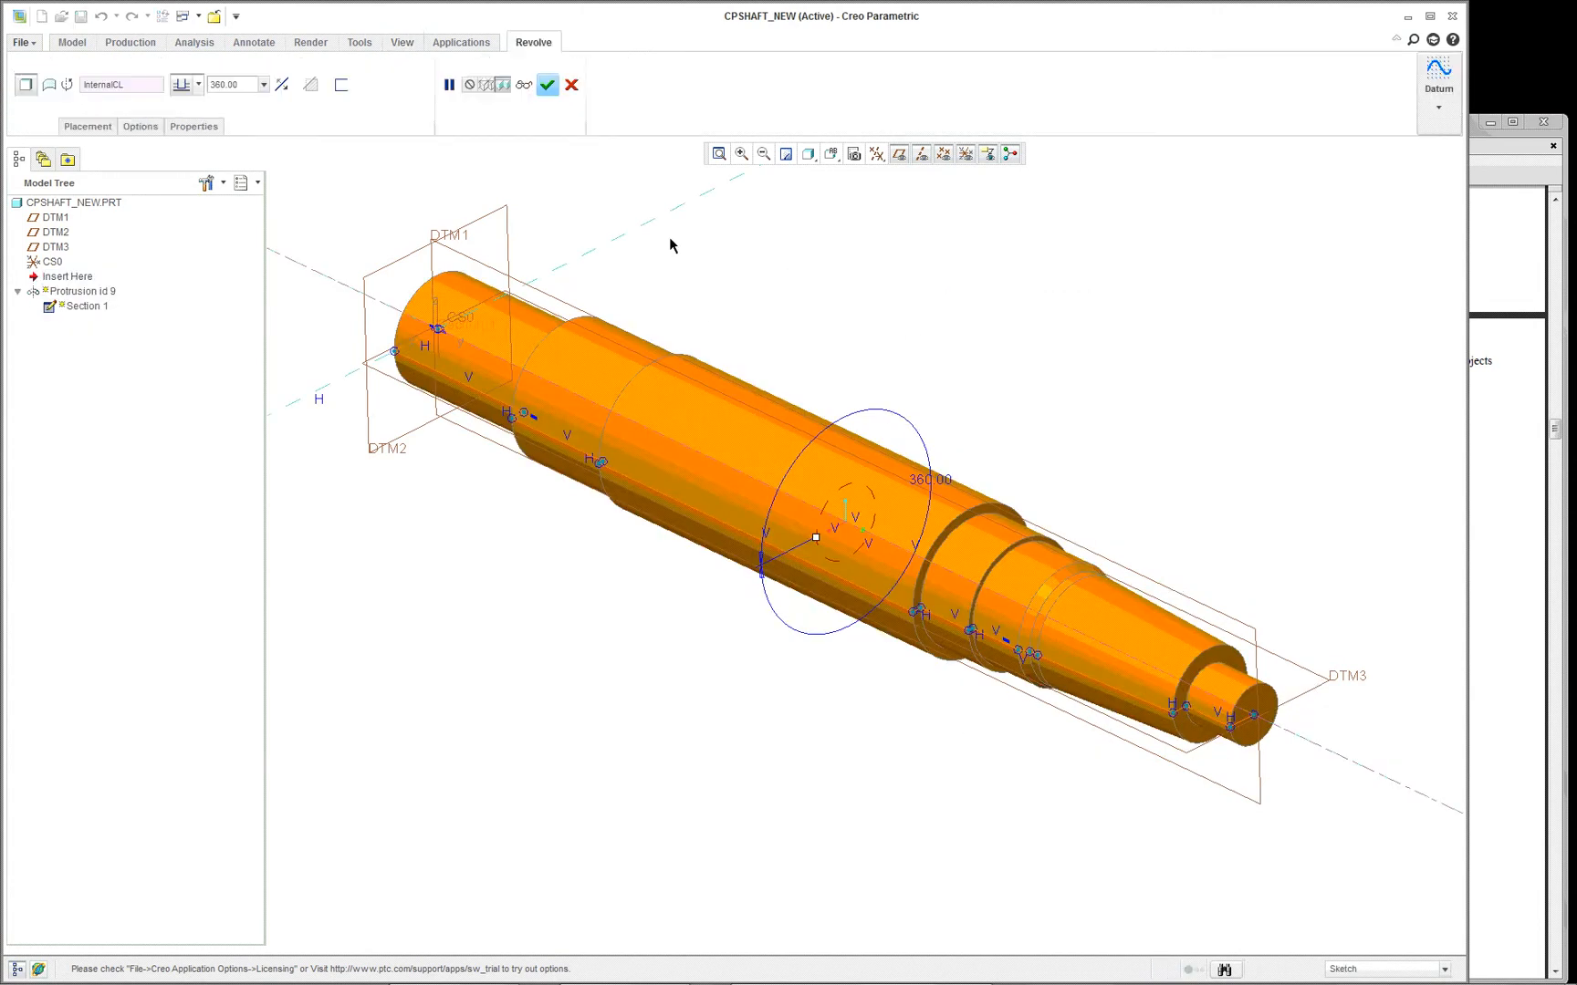
- Open the revolve's internal section for editing and orient the view parallel to the sketch plane, showing the whole profile
{"action": "left_click", "coordinate": [88, 127]}
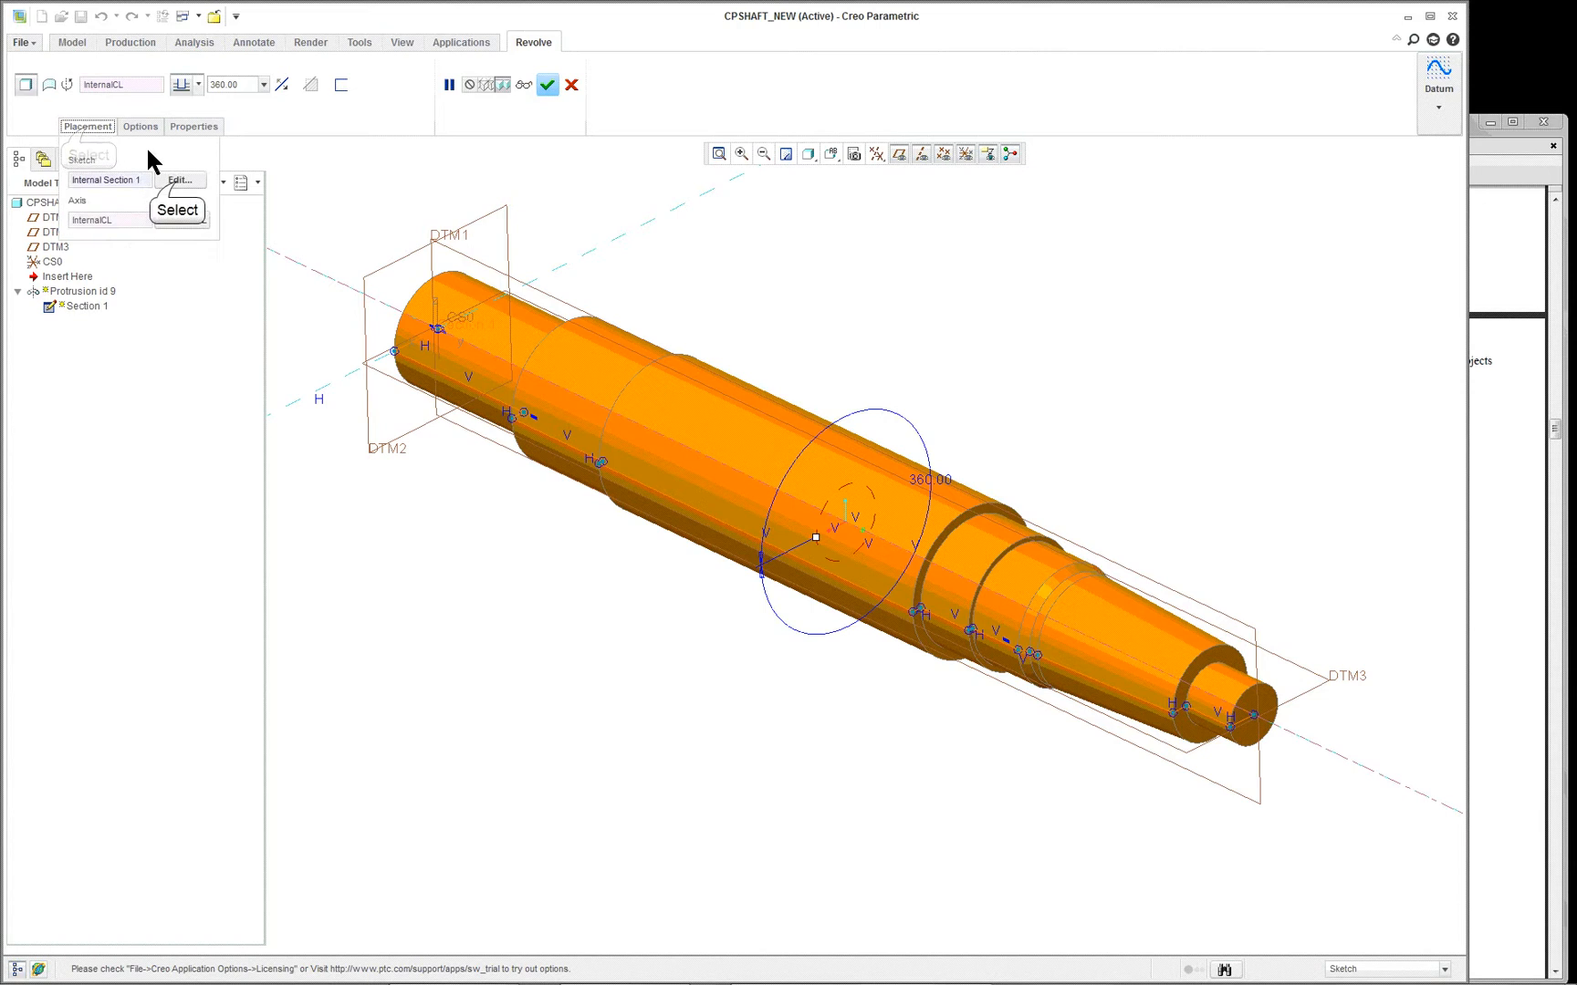
{"action": "left_click", "coordinate": [178, 181]}
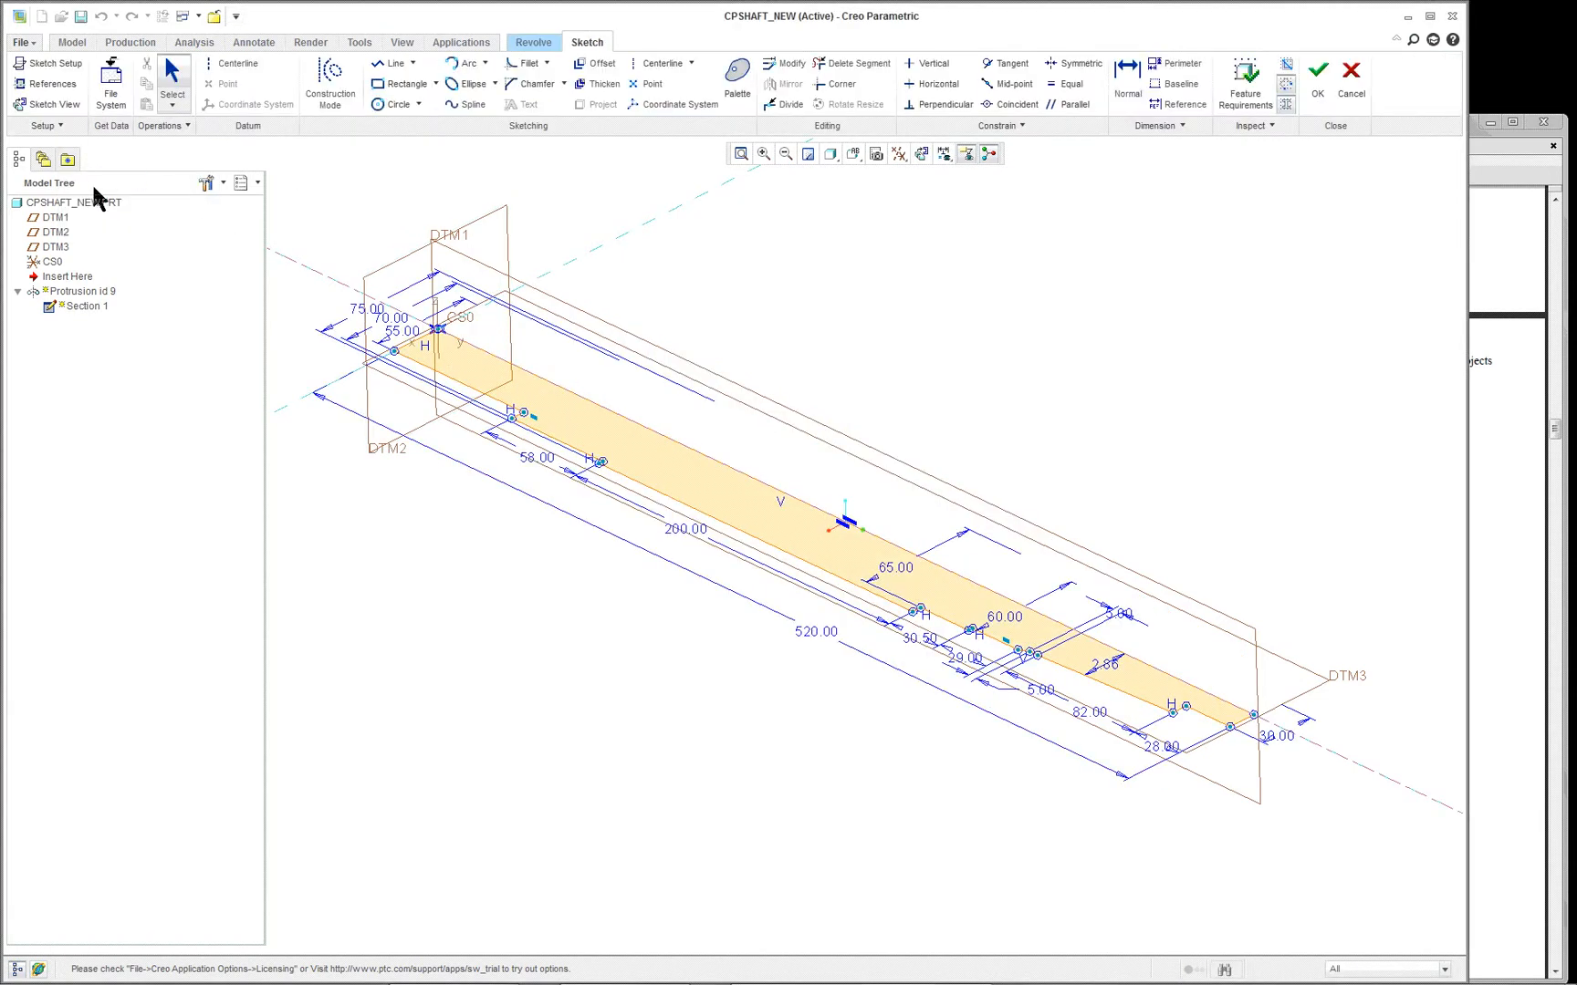
{"action": "left_click", "coordinate": [64, 104]}
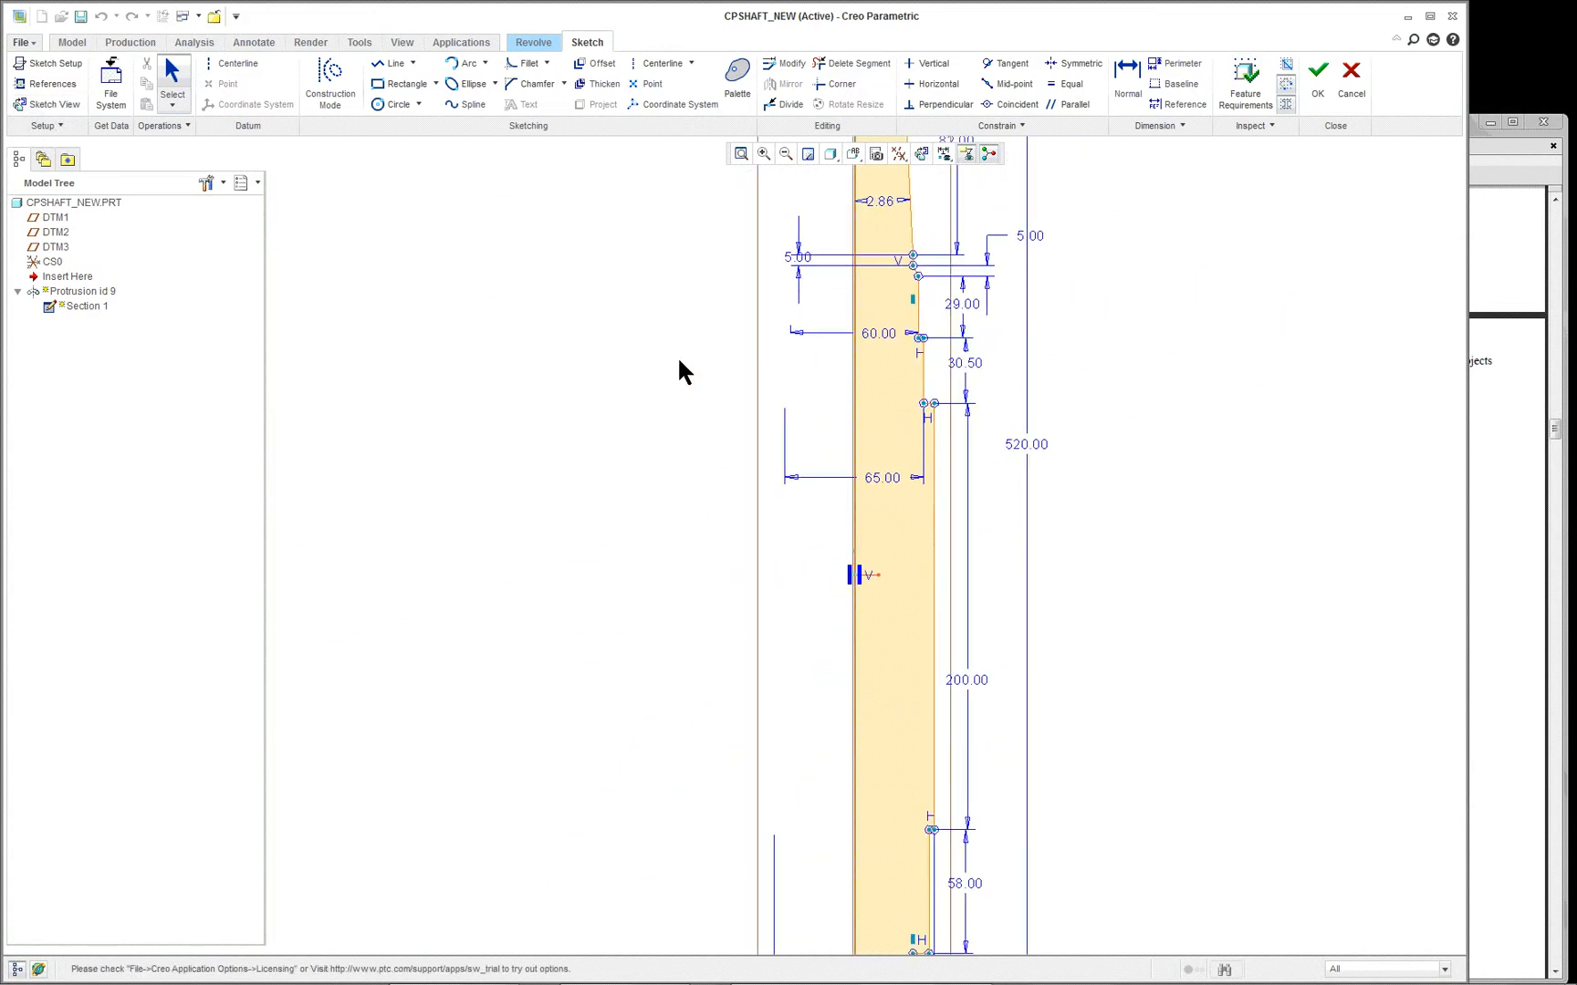
{"action": "scroll", "coordinate": [677, 357], "scroll_direction": "up", "scroll_amount": 5}
{"action": "scroll", "coordinate": [677, 357], "scroll_direction": "down", "scroll_amount": 1}
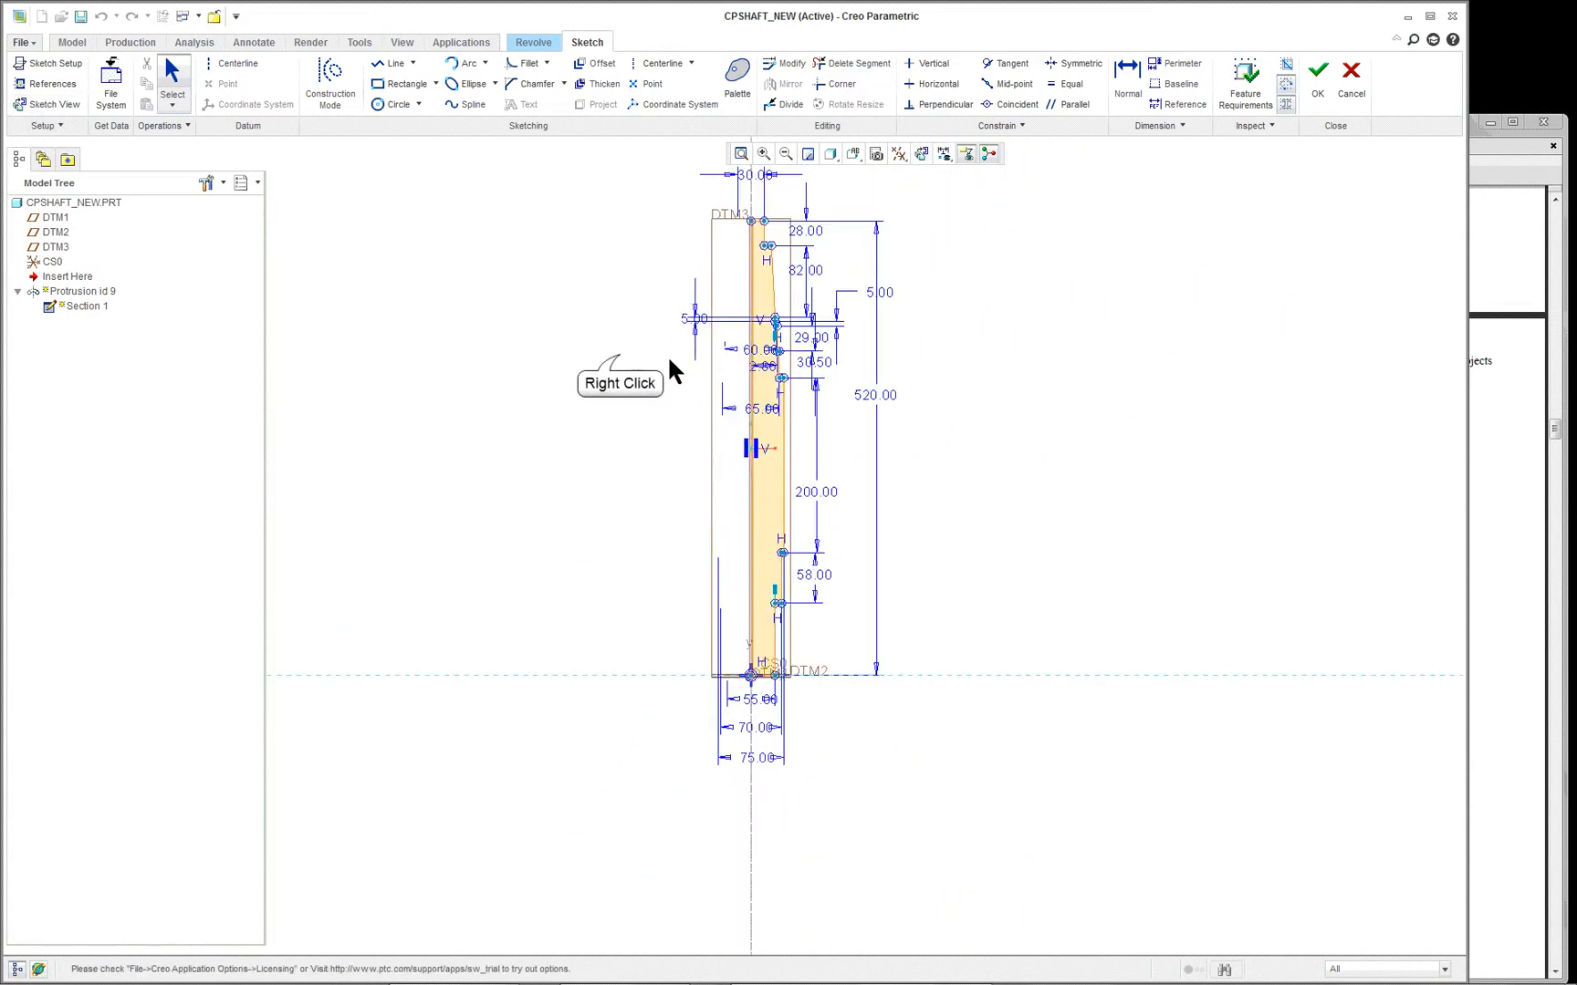
- Try to set the shaft's centerline as the horizontal reference for the section orientation
{"action": "right_click", "coordinate": [617, 357]}
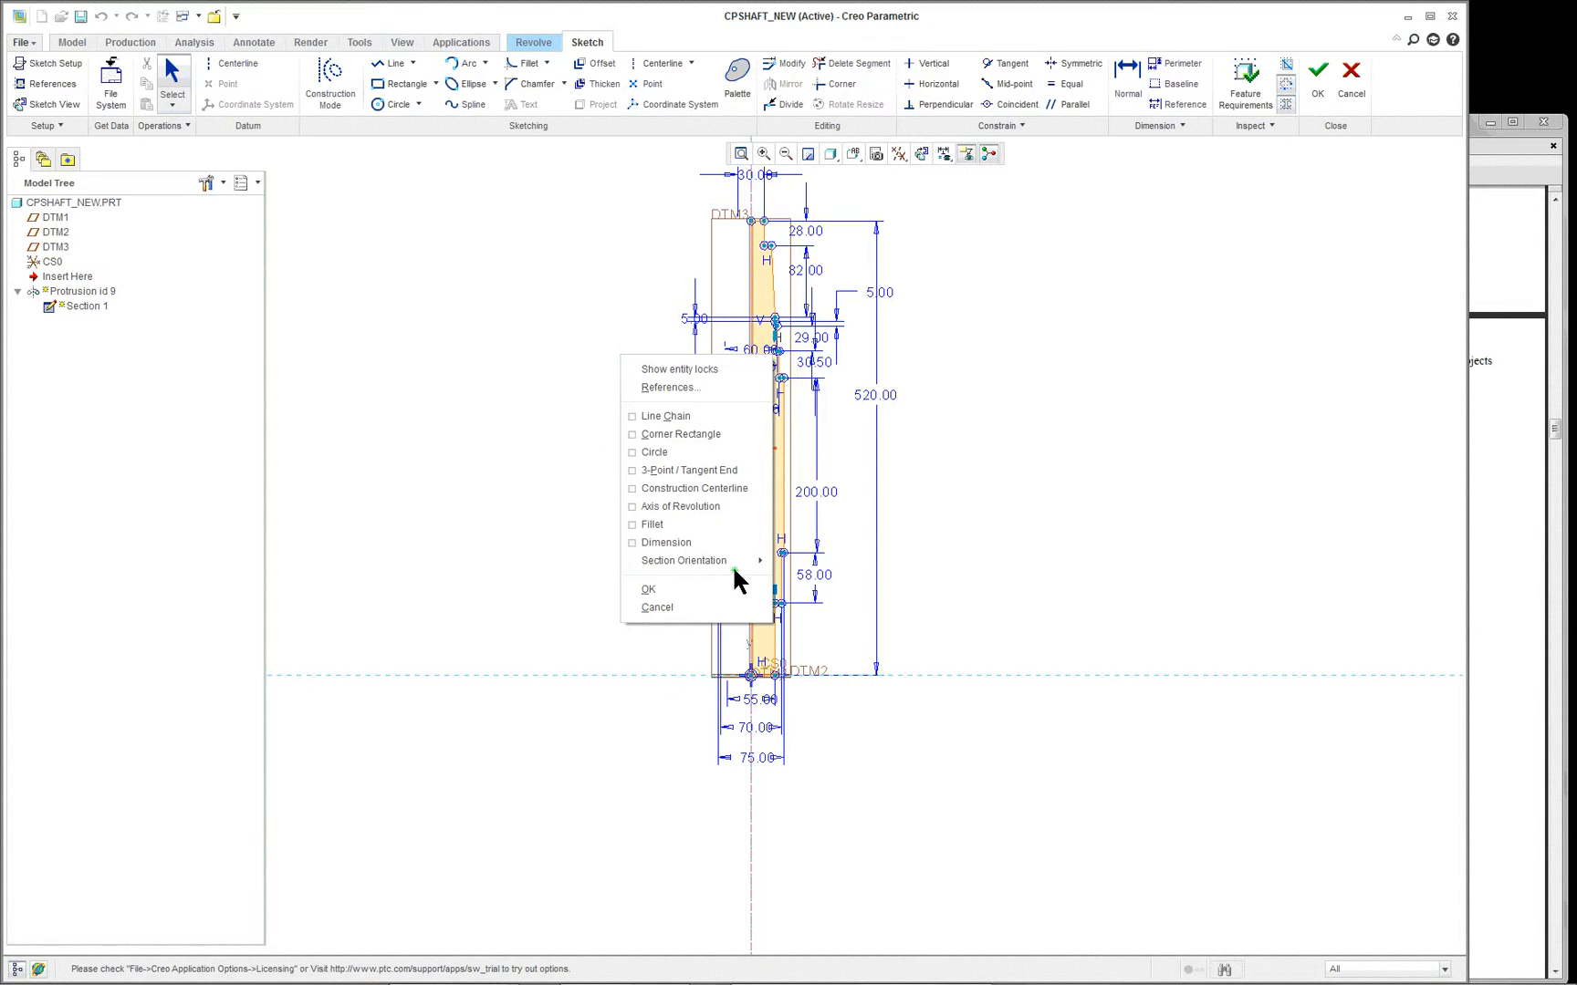
{"action": "mouse_move", "coordinate": [735, 565]}
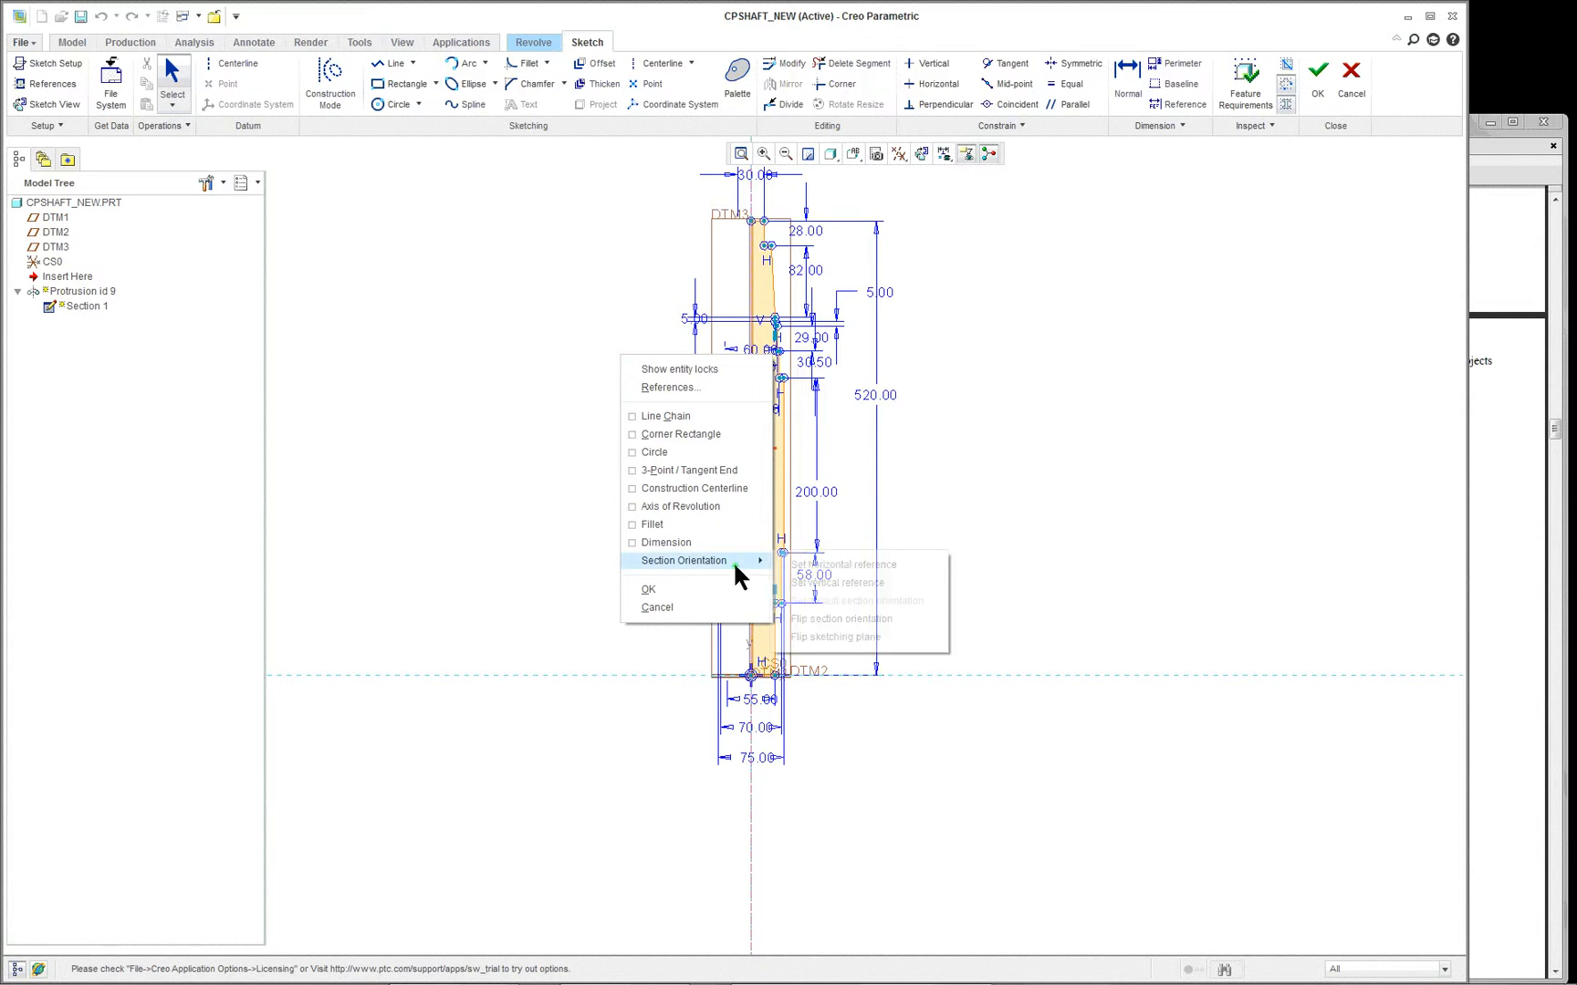
{"action": "left_click", "coordinate": [830, 572]}
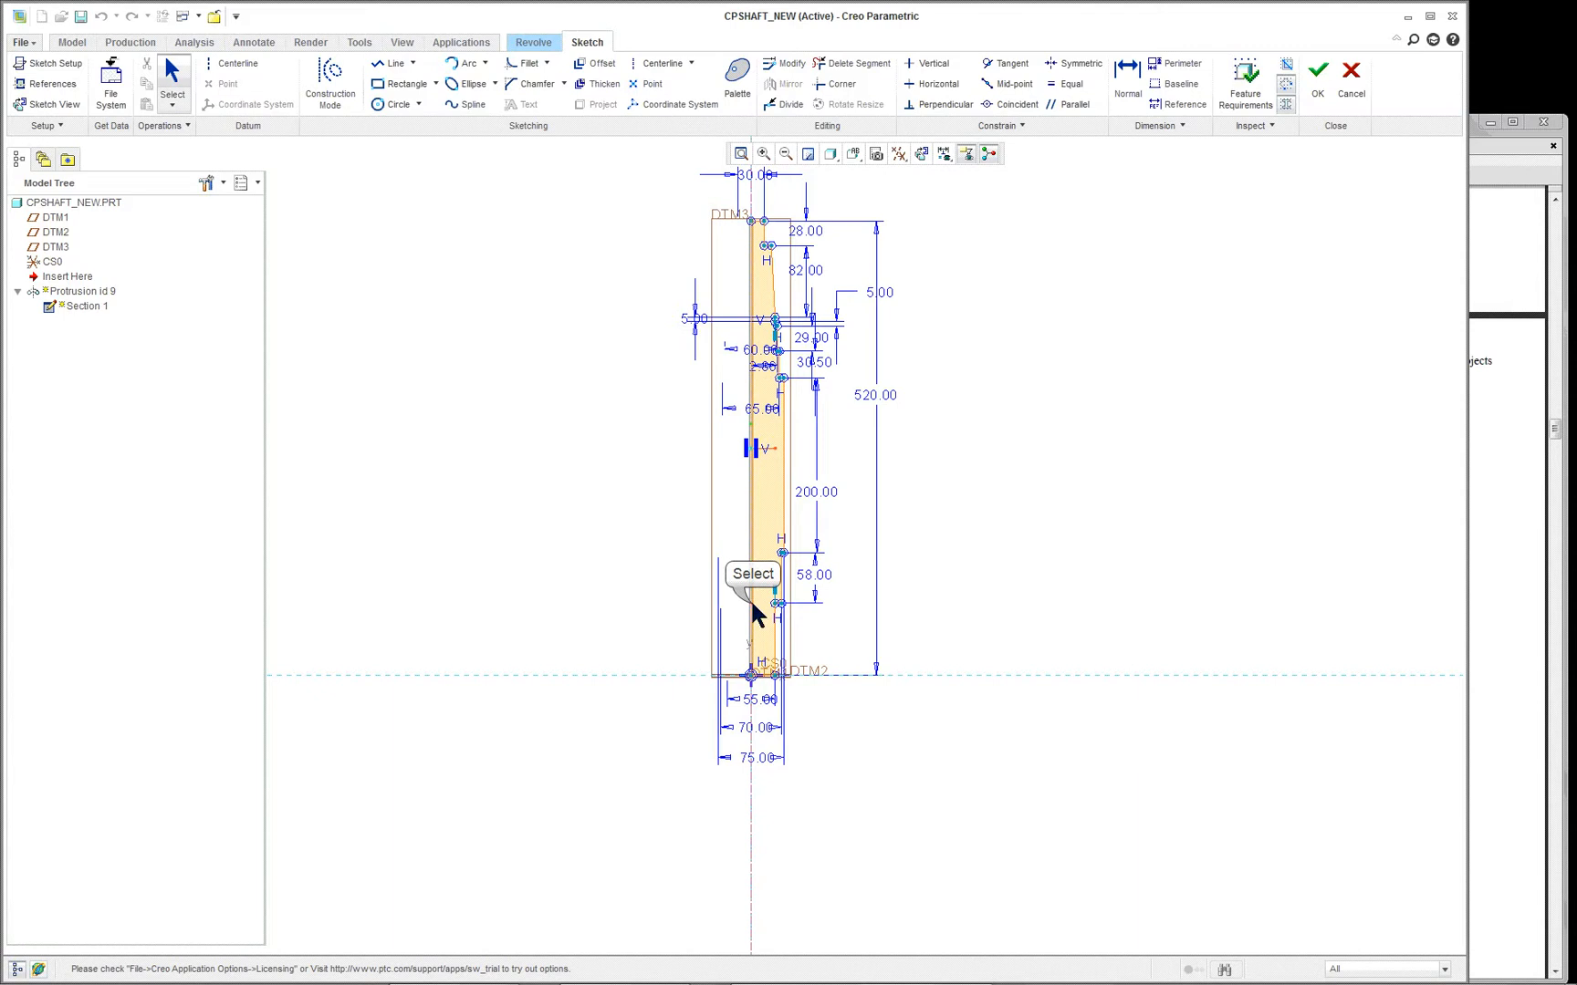
{"action": "left_click", "coordinate": [750, 595]}
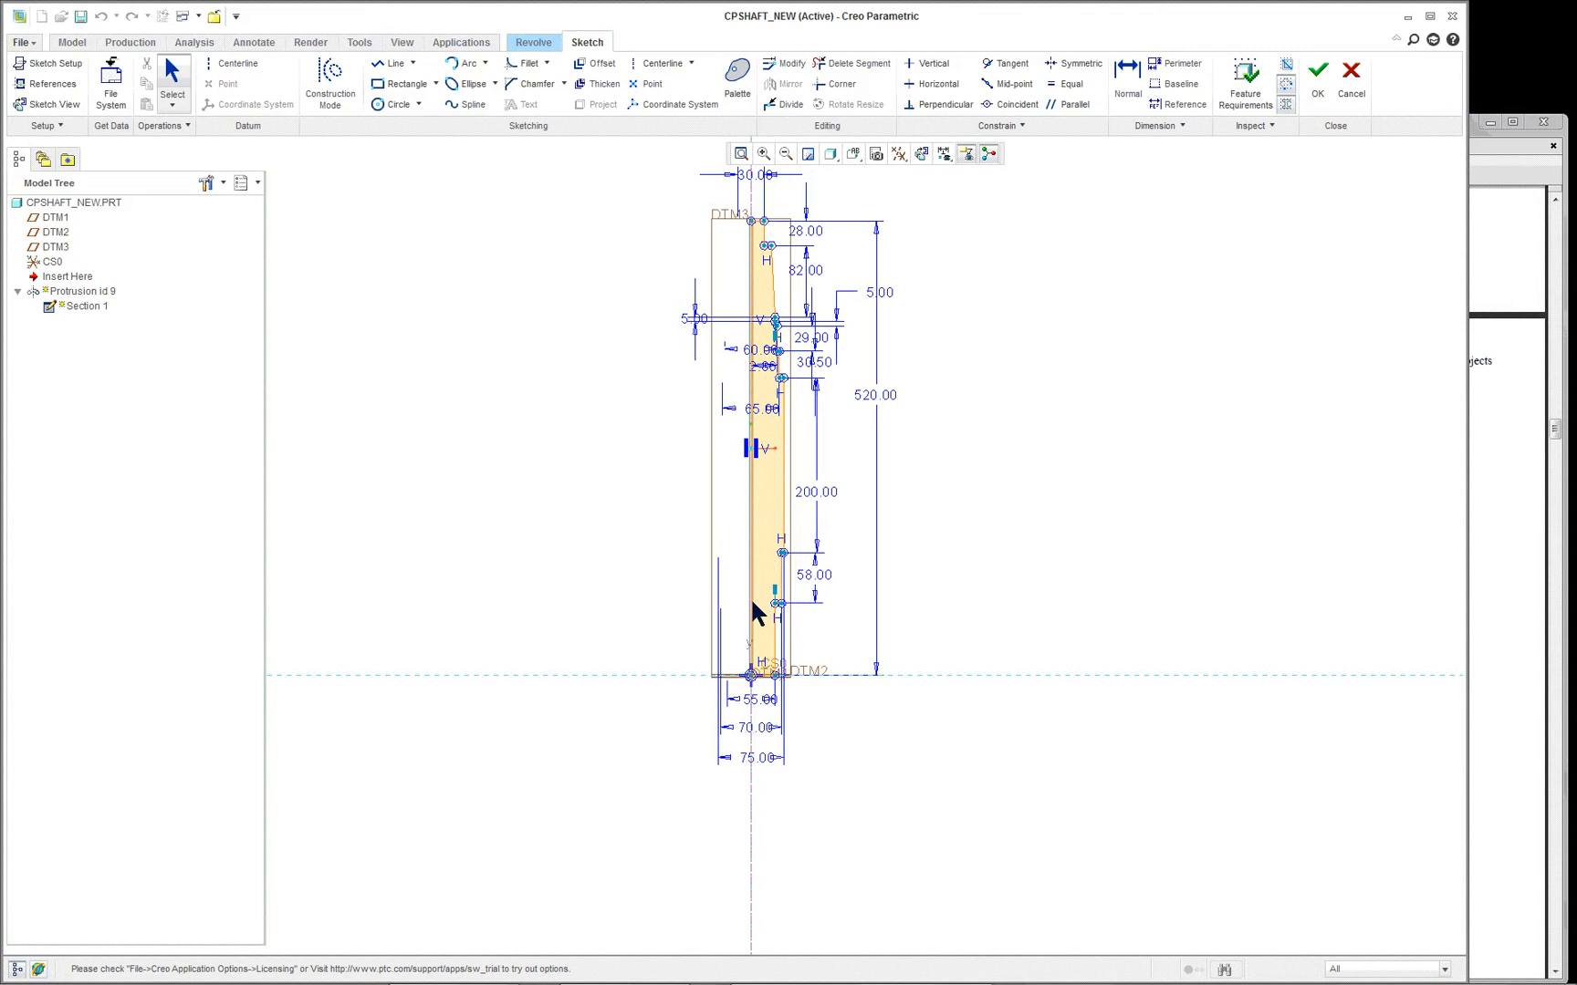
- Set the dashed reference line across the shaft's end as the section's vertical reference to lay the profile lengthwise
{"action": "right_click", "coordinate": [584, 494]}
{"action": "mouse_move", "coordinate": [664, 700]}
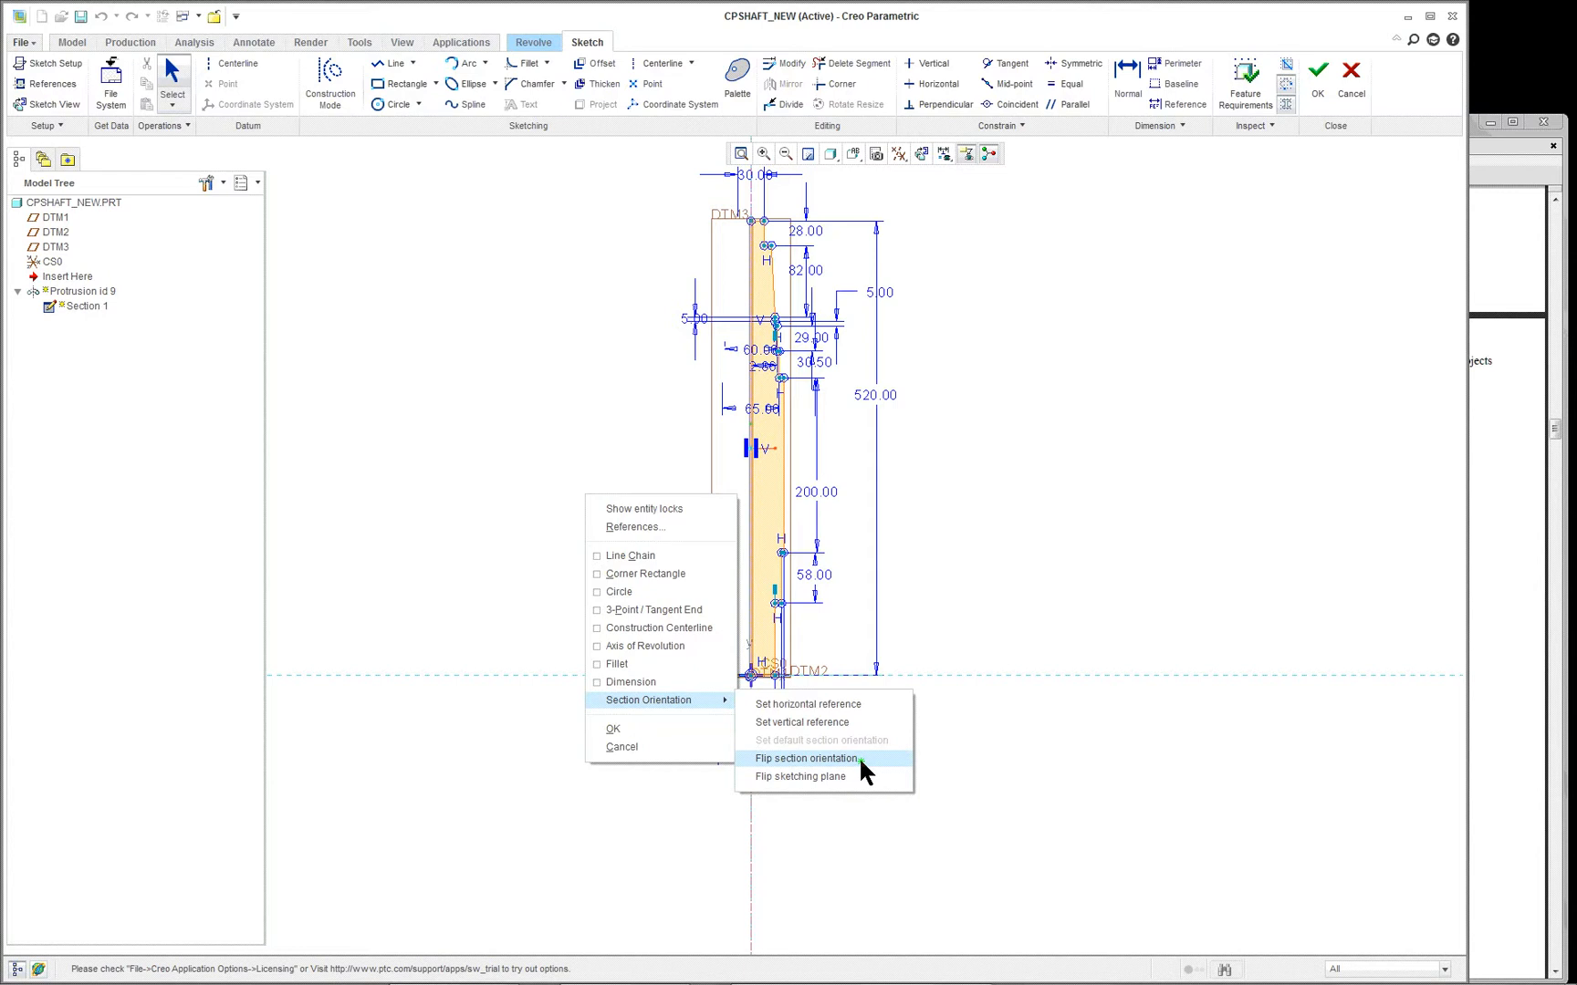
{"action": "left_click", "coordinate": [845, 722]}
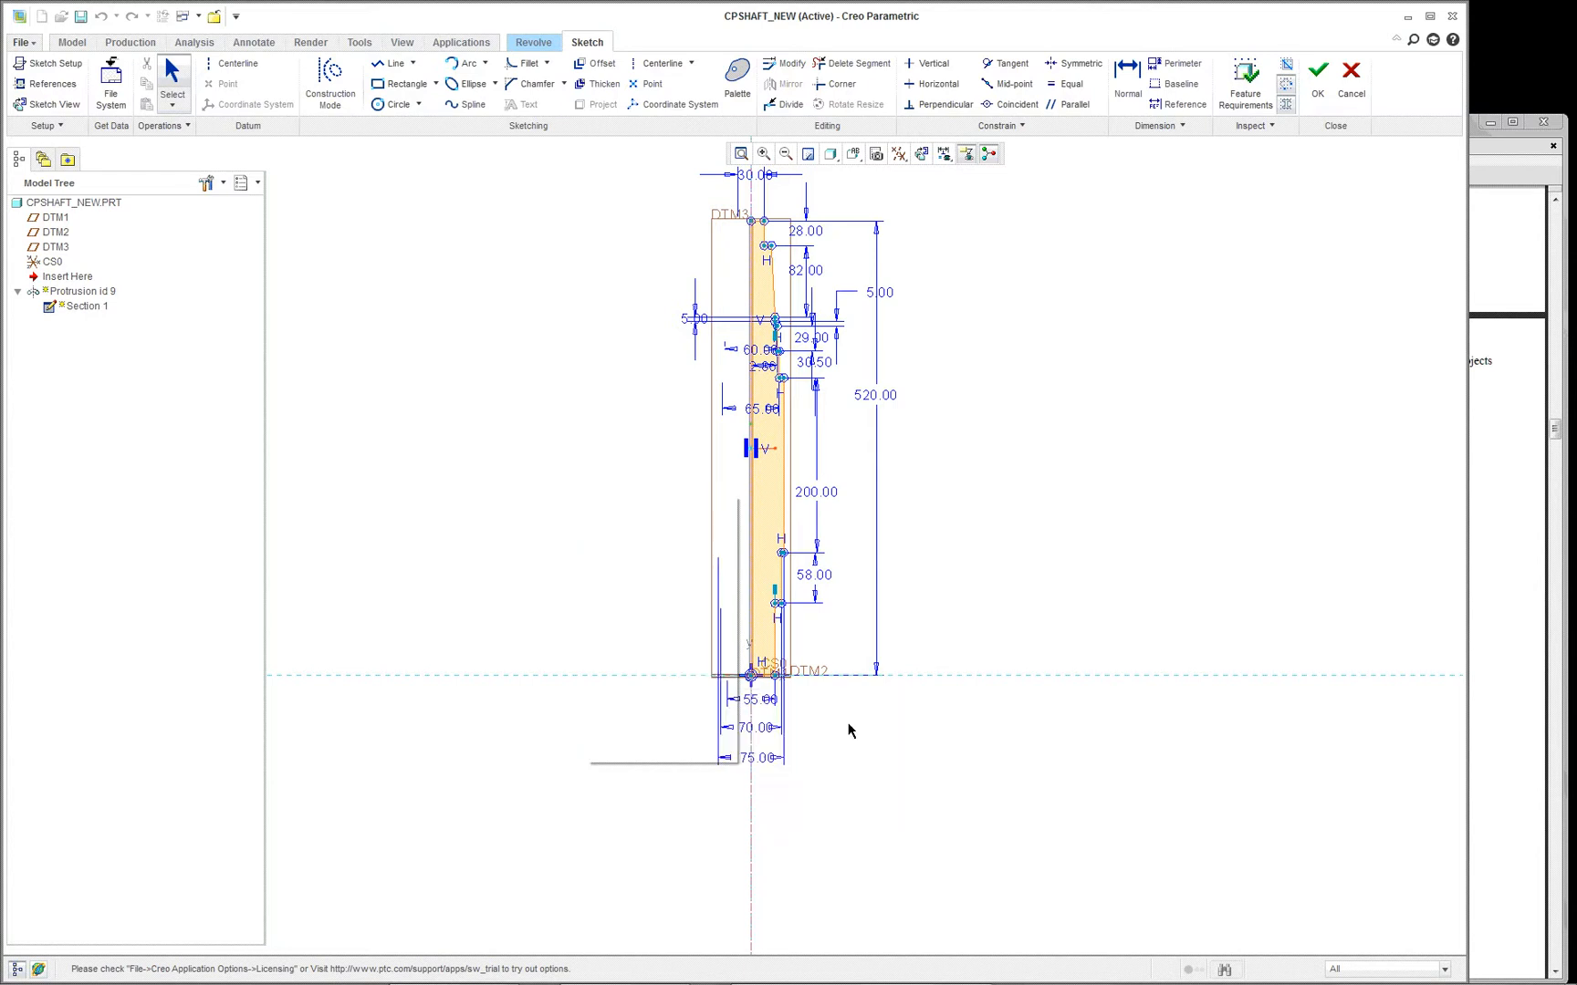
{"action": "left_click", "coordinate": [907, 678]}
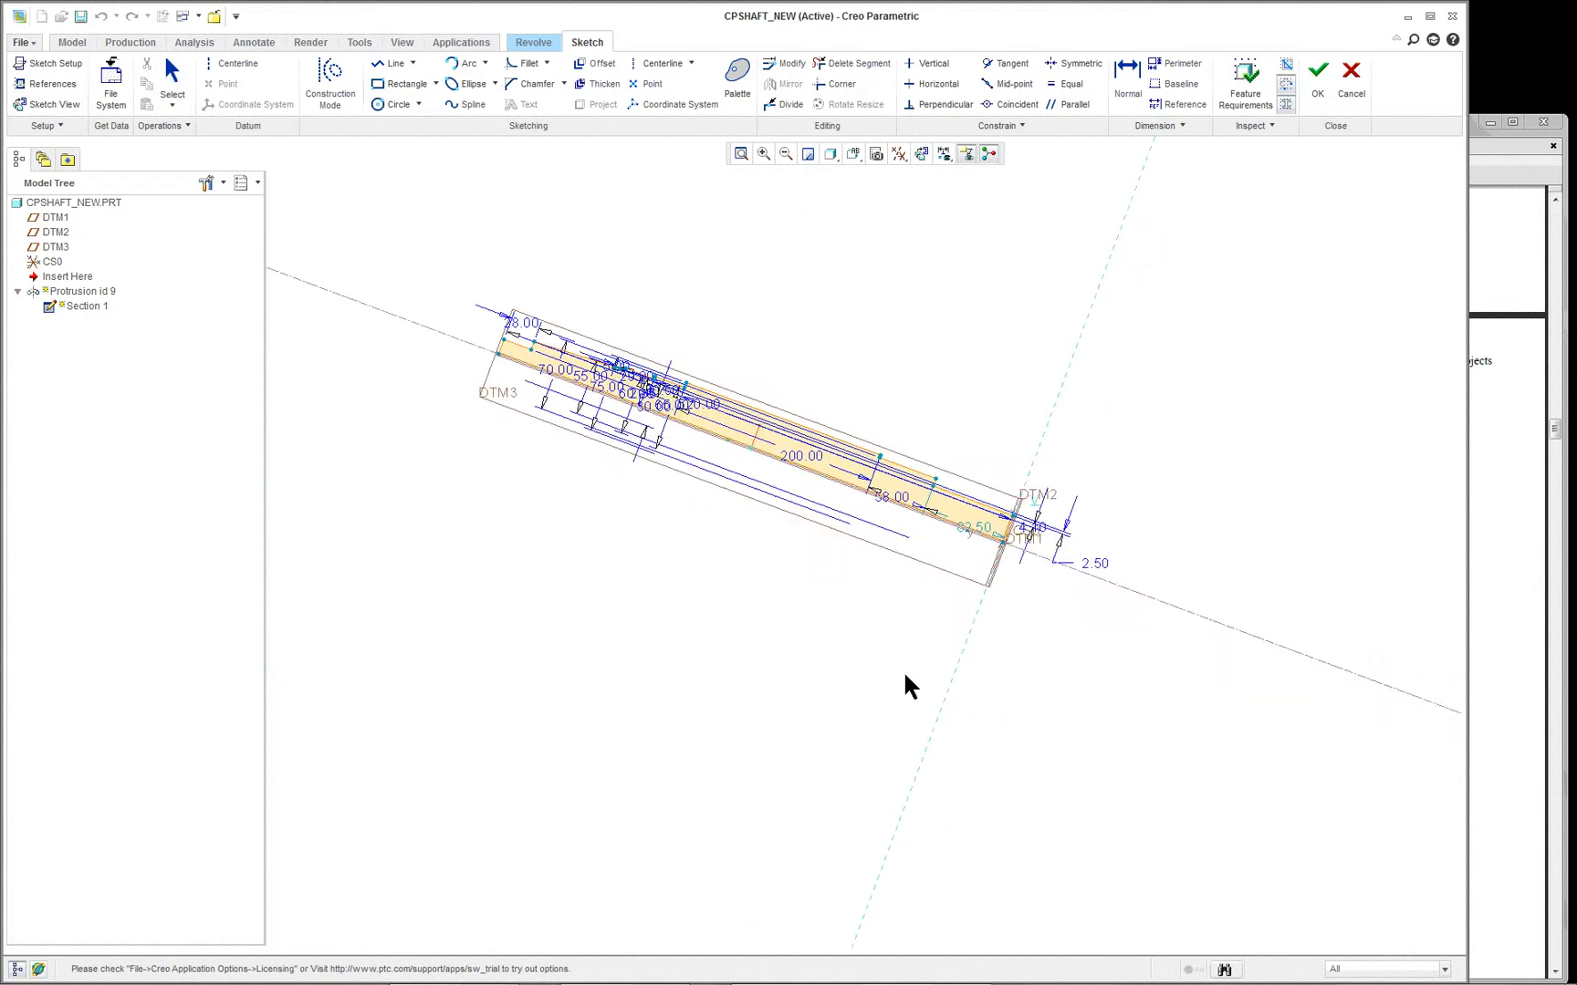
{"action": "scroll", "coordinate": [652, 374], "scroll_direction": "down", "scroll_amount": 2}
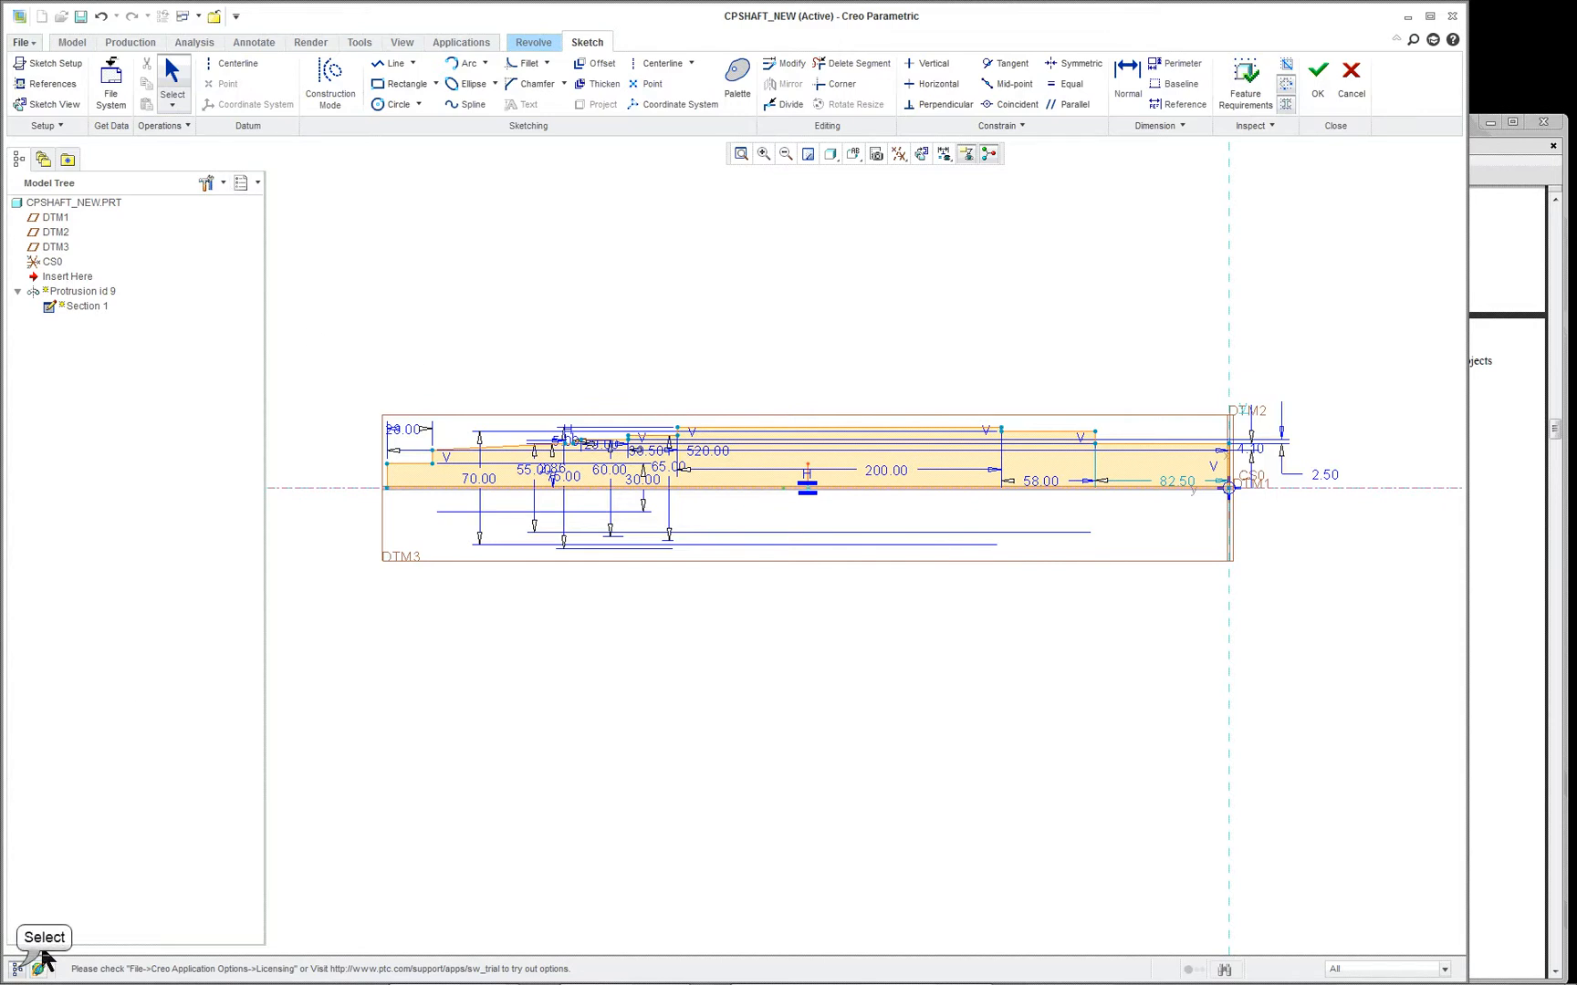
- Hide the model tree, move the 200, 58 and 82.50 length dimensions above the profile, and the 70 and 2.86 dimensions beyond its tapered end
{"action": "left_click", "coordinate": [17, 969]}
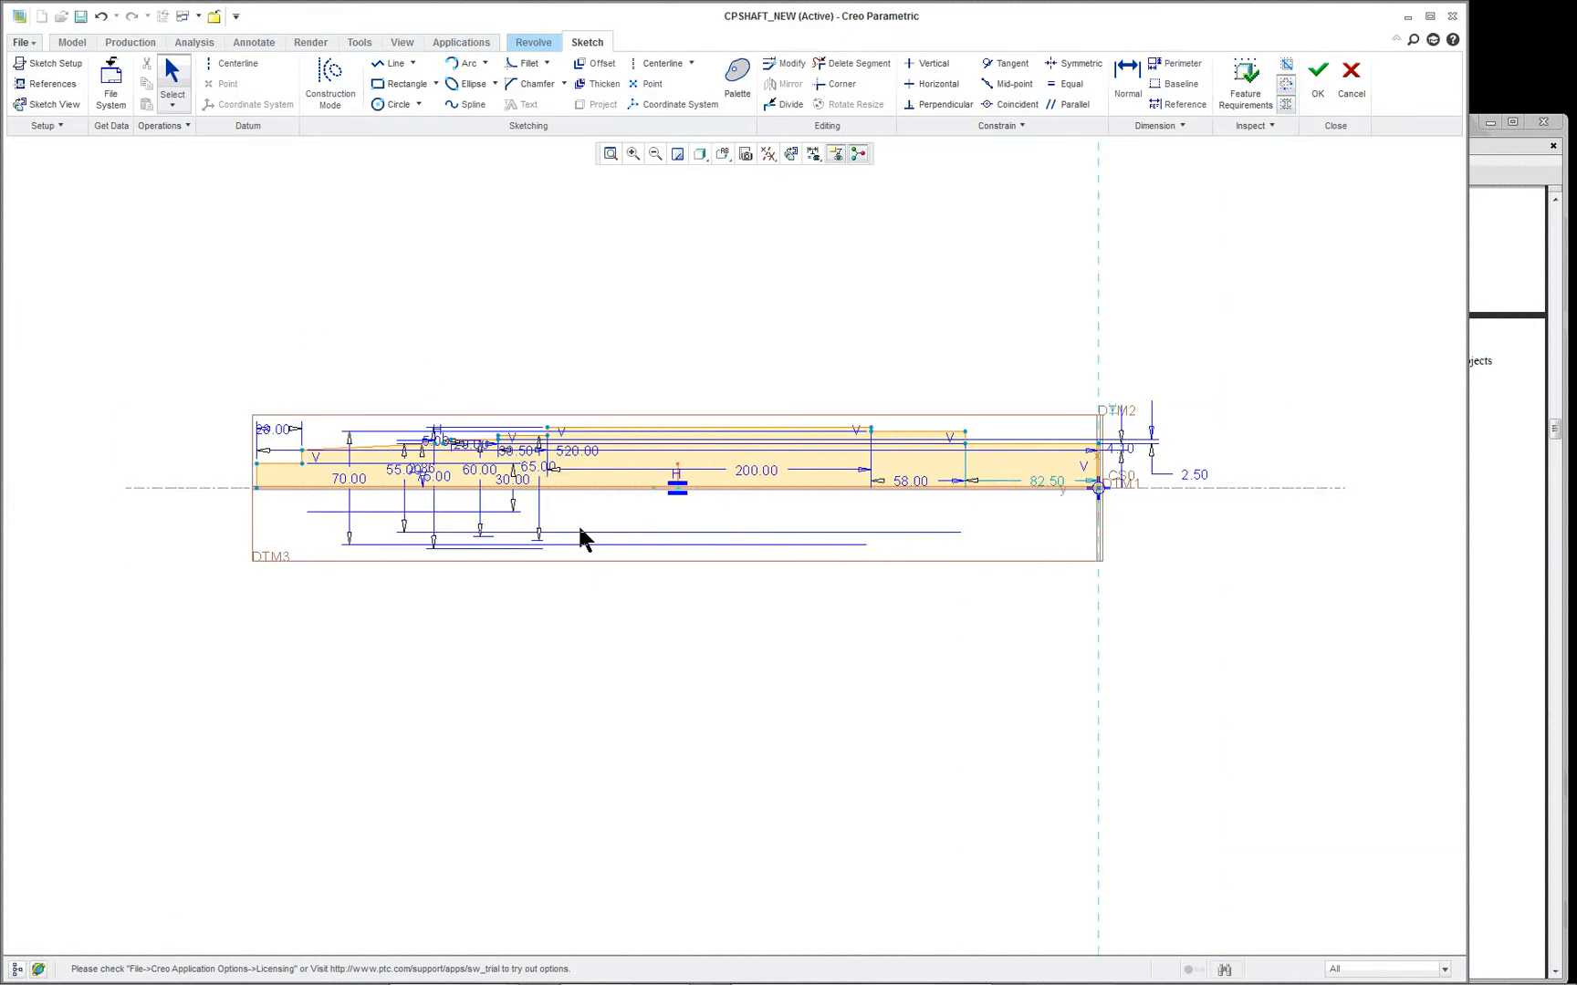
{"action": "scroll", "coordinate": [579, 529], "scroll_direction": "down", "scroll_amount": 1}
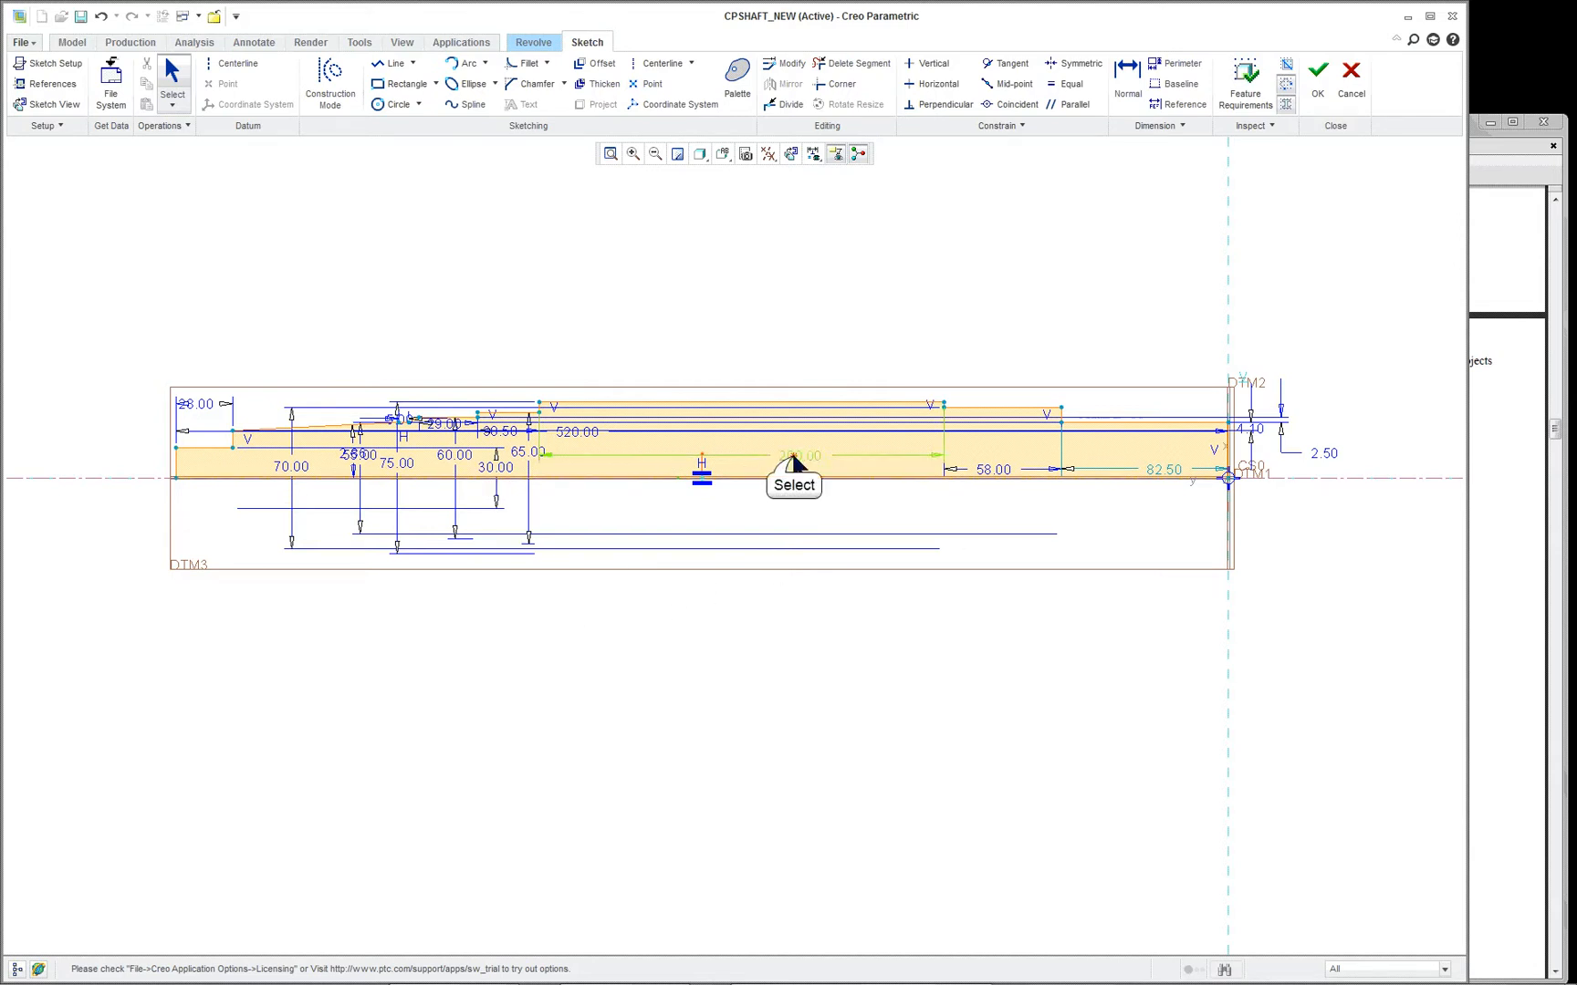
{"action": "left_click_drag", "start_coordinate": [796, 456], "coordinate": [795, 282]}
{"action": "left_click_drag", "start_coordinate": [997, 473], "coordinate": [996, 330]}
{"action": "left_click_drag", "start_coordinate": [1147, 470], "coordinate": [1149, 364]}
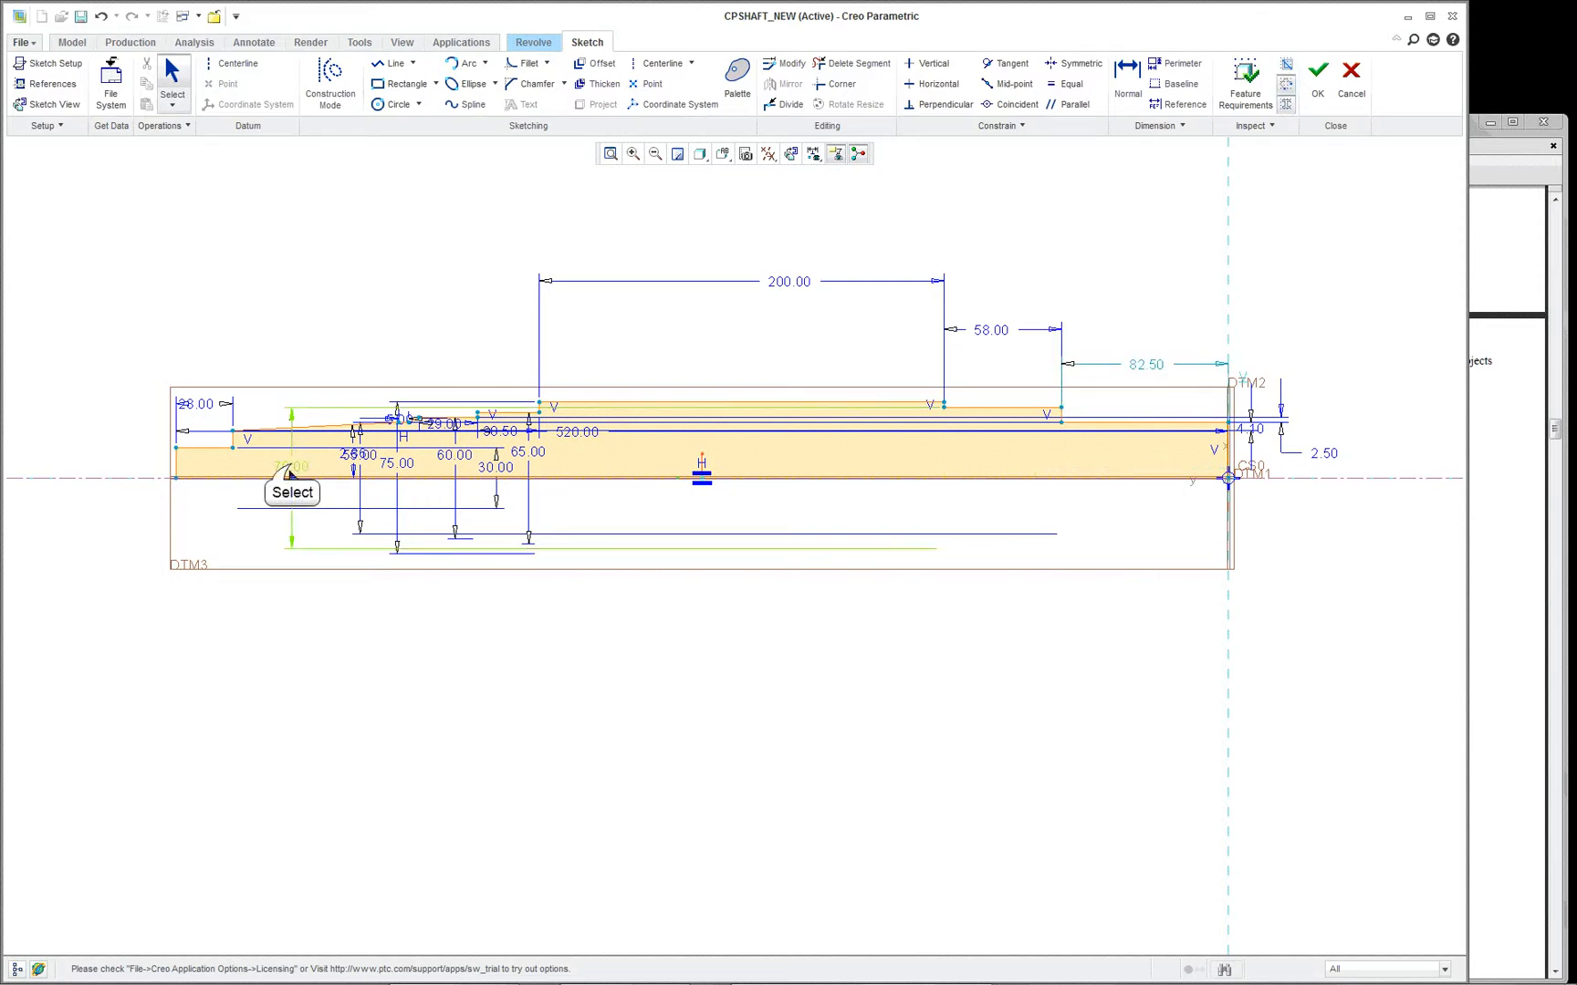
{"action": "left_click_drag", "start_coordinate": [288, 463], "coordinate": [40, 464]}
{"action": "left_click_drag", "start_coordinate": [366, 454], "coordinate": [107, 465]}
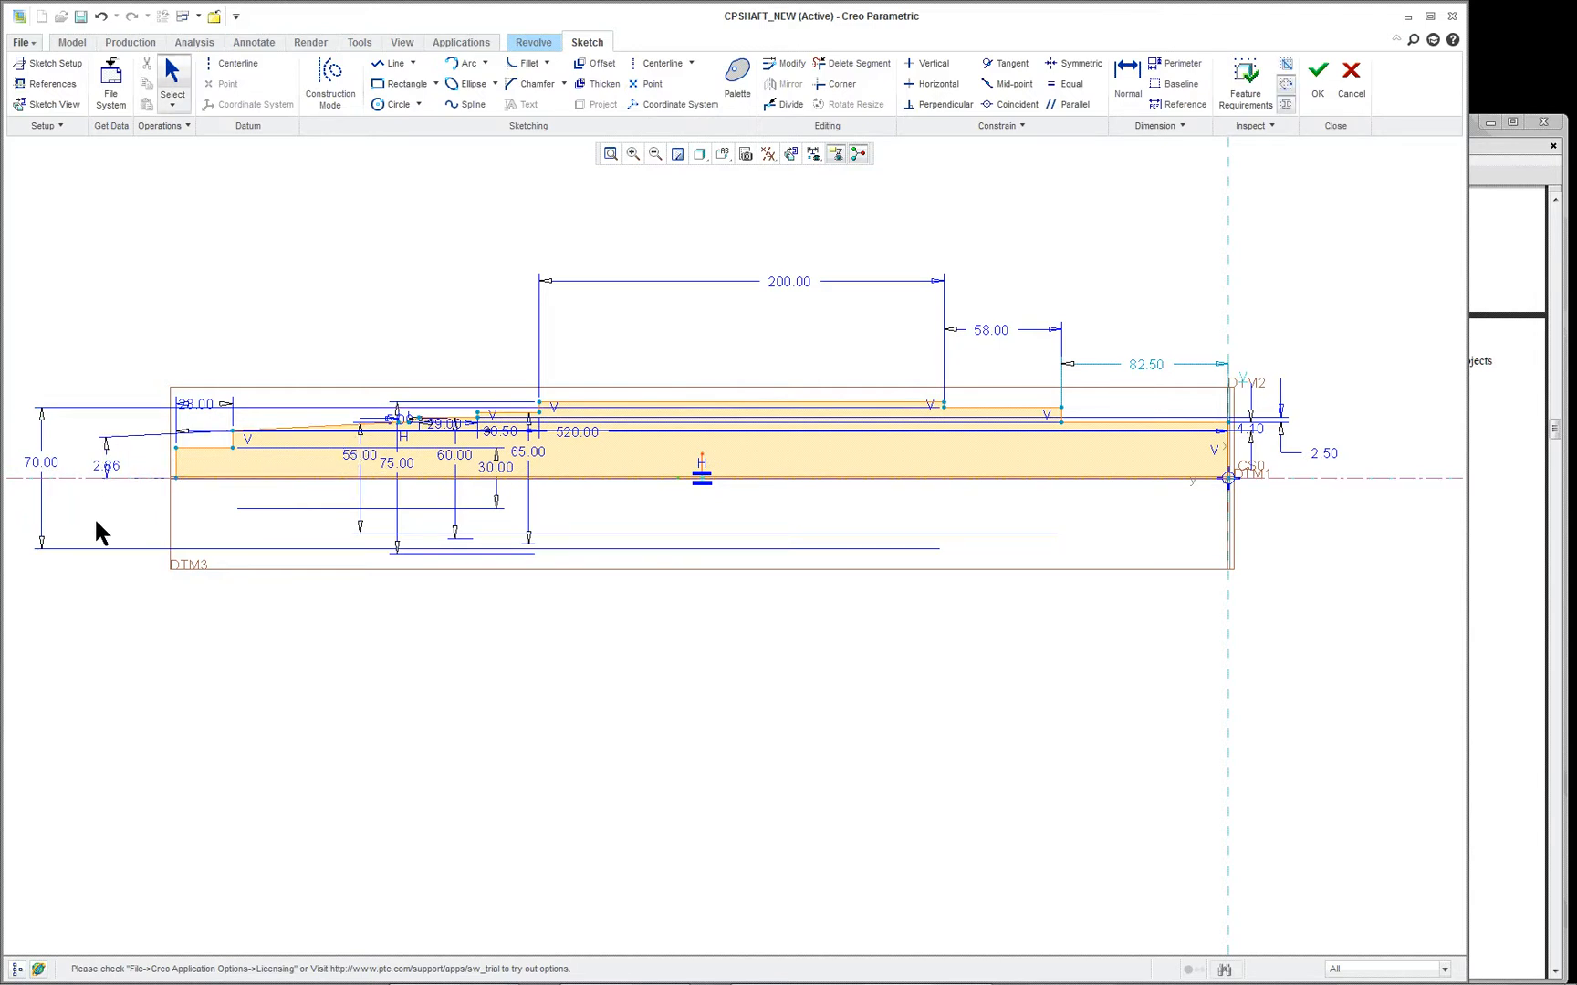
- Open the taper angle dimension at the profile's thin end to inspect its full-precision value
{"action": "scroll", "coordinate": [65, 491], "scroll_direction": "up", "scroll_amount": 1}
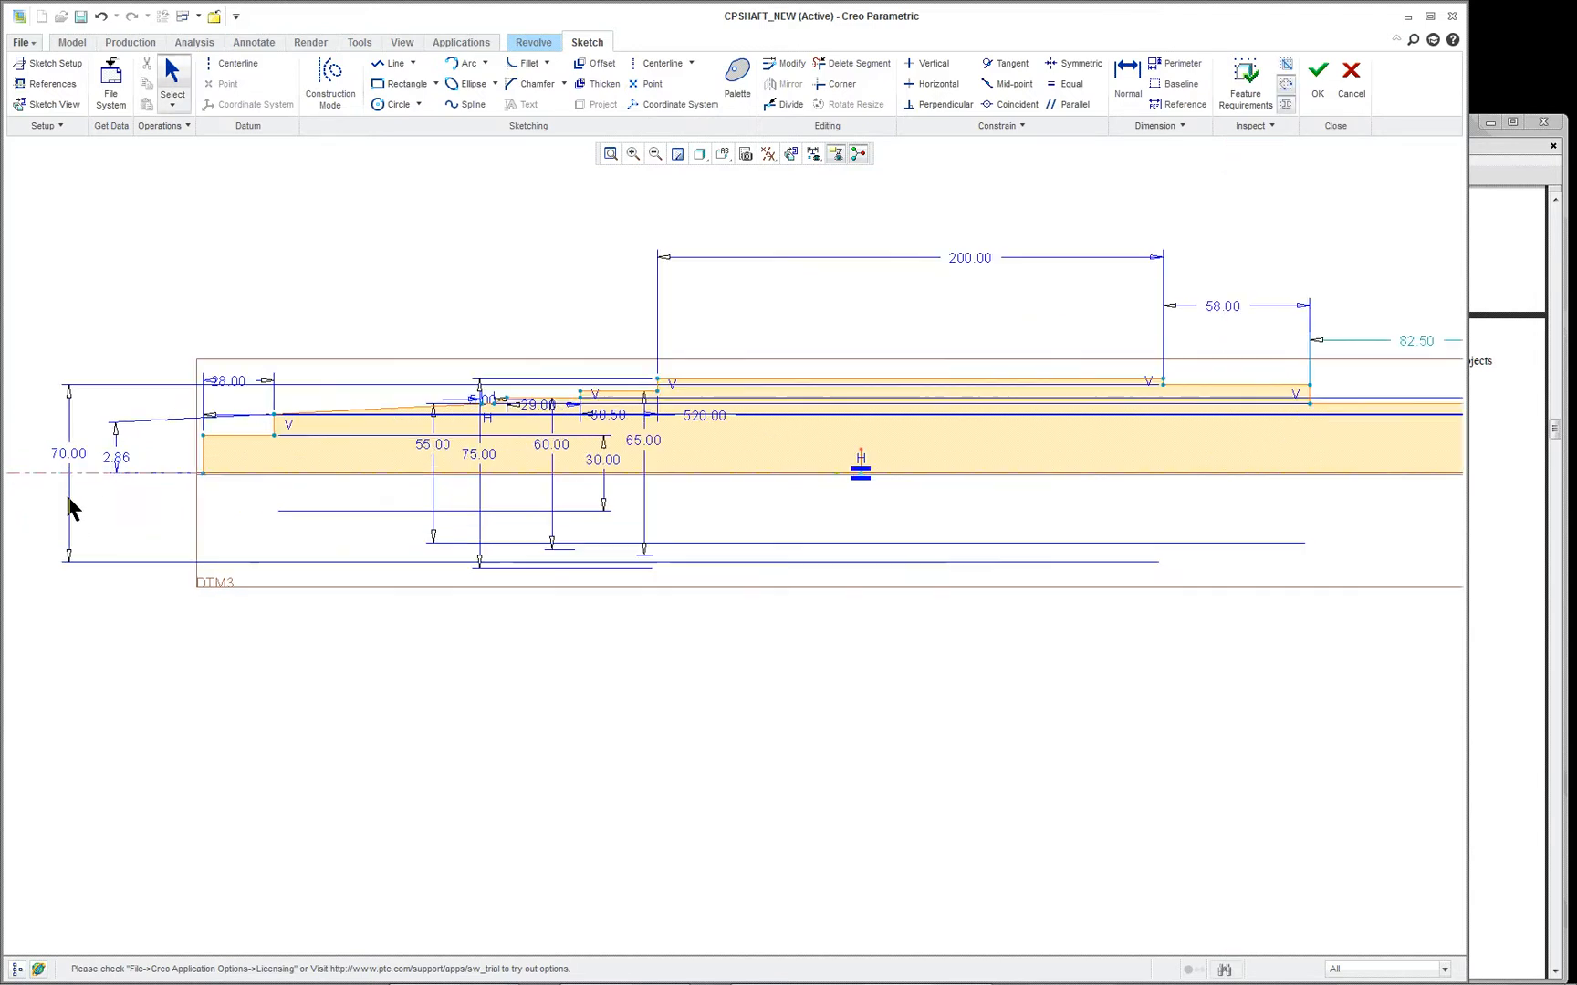
{"action": "left_click", "coordinate": [125, 461]}
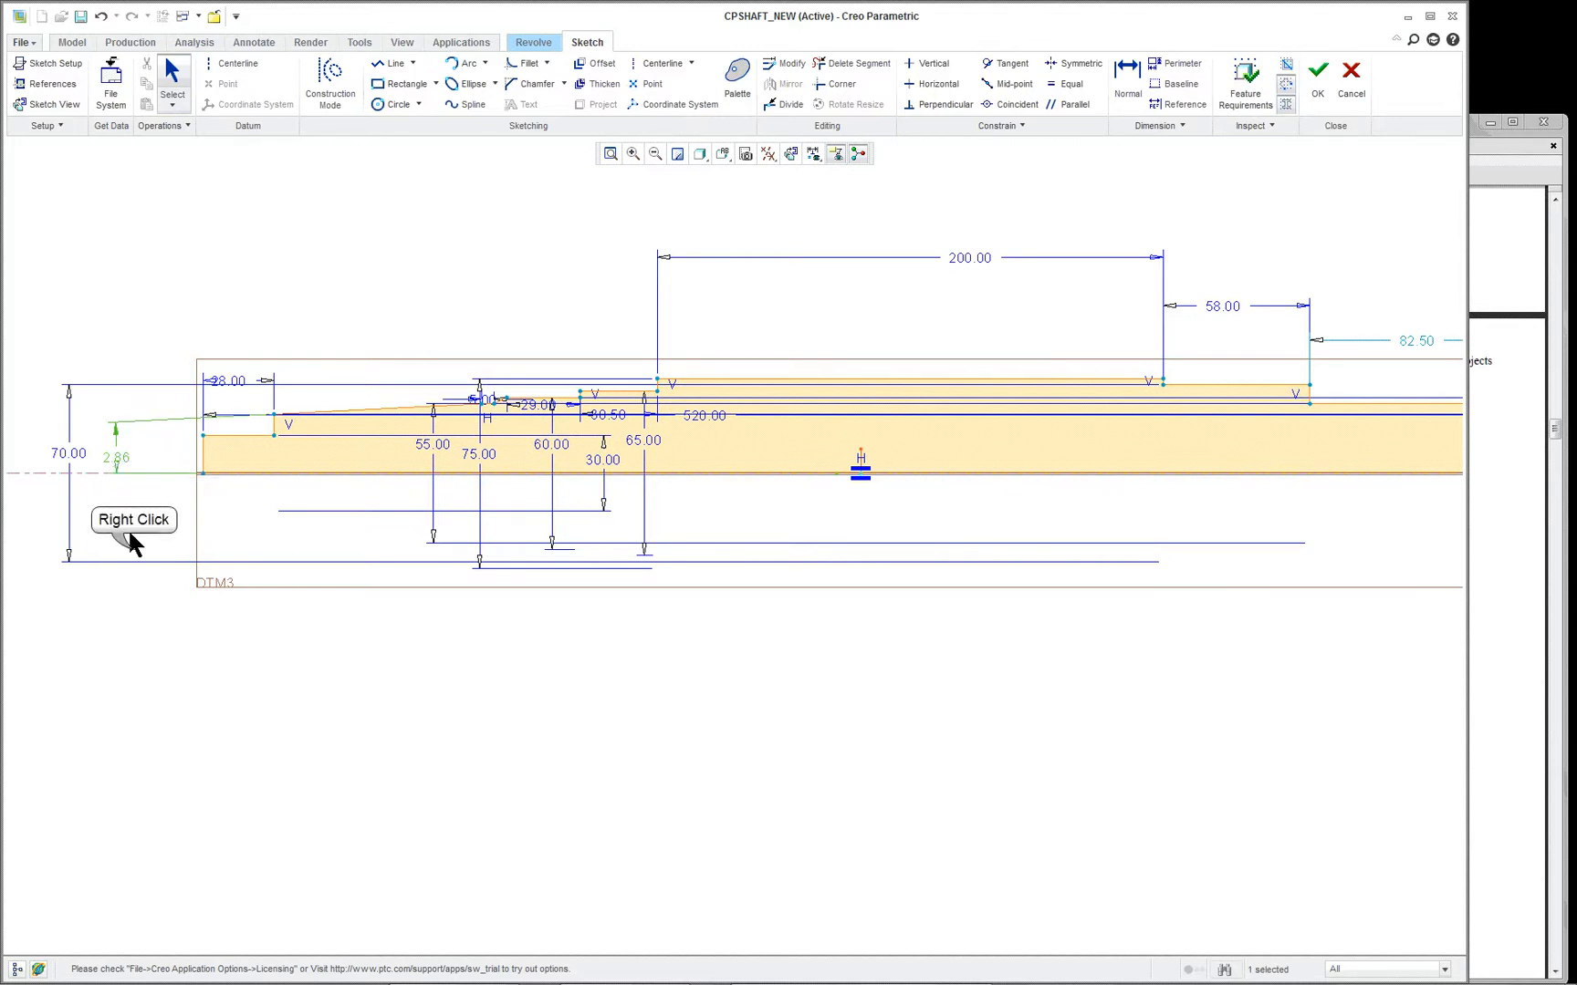
{"action": "right_click", "coordinate": [133, 551]}
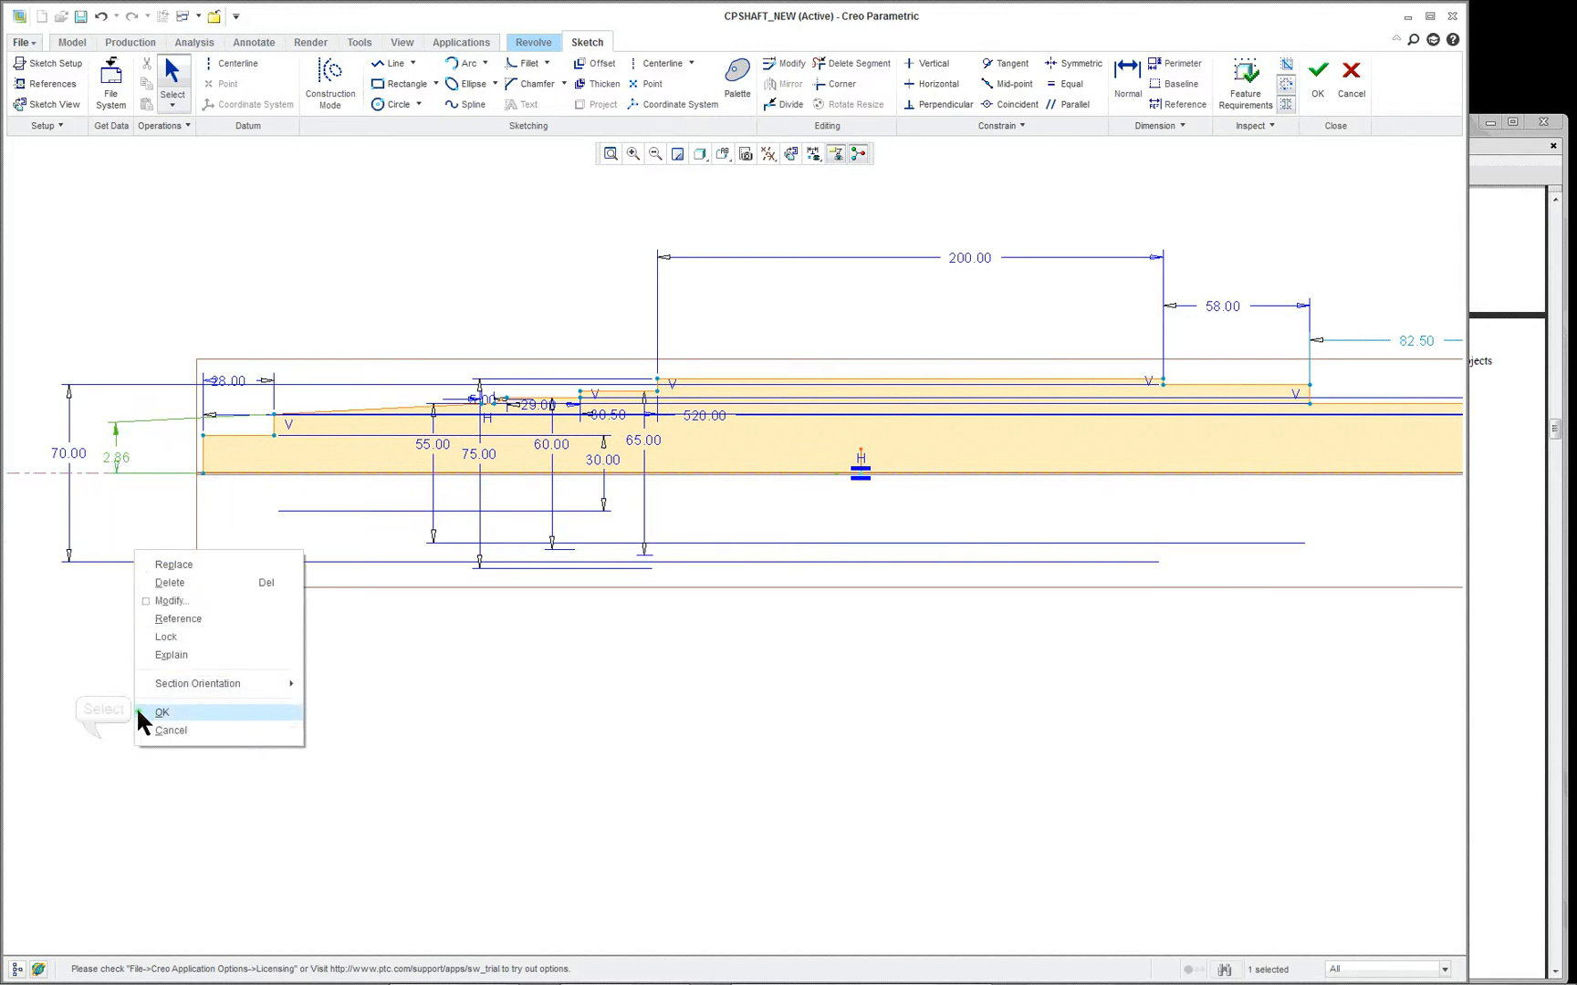
{"action": "left_click", "coordinate": [100, 734]}
{"action": "double_click", "coordinate": [119, 459]}
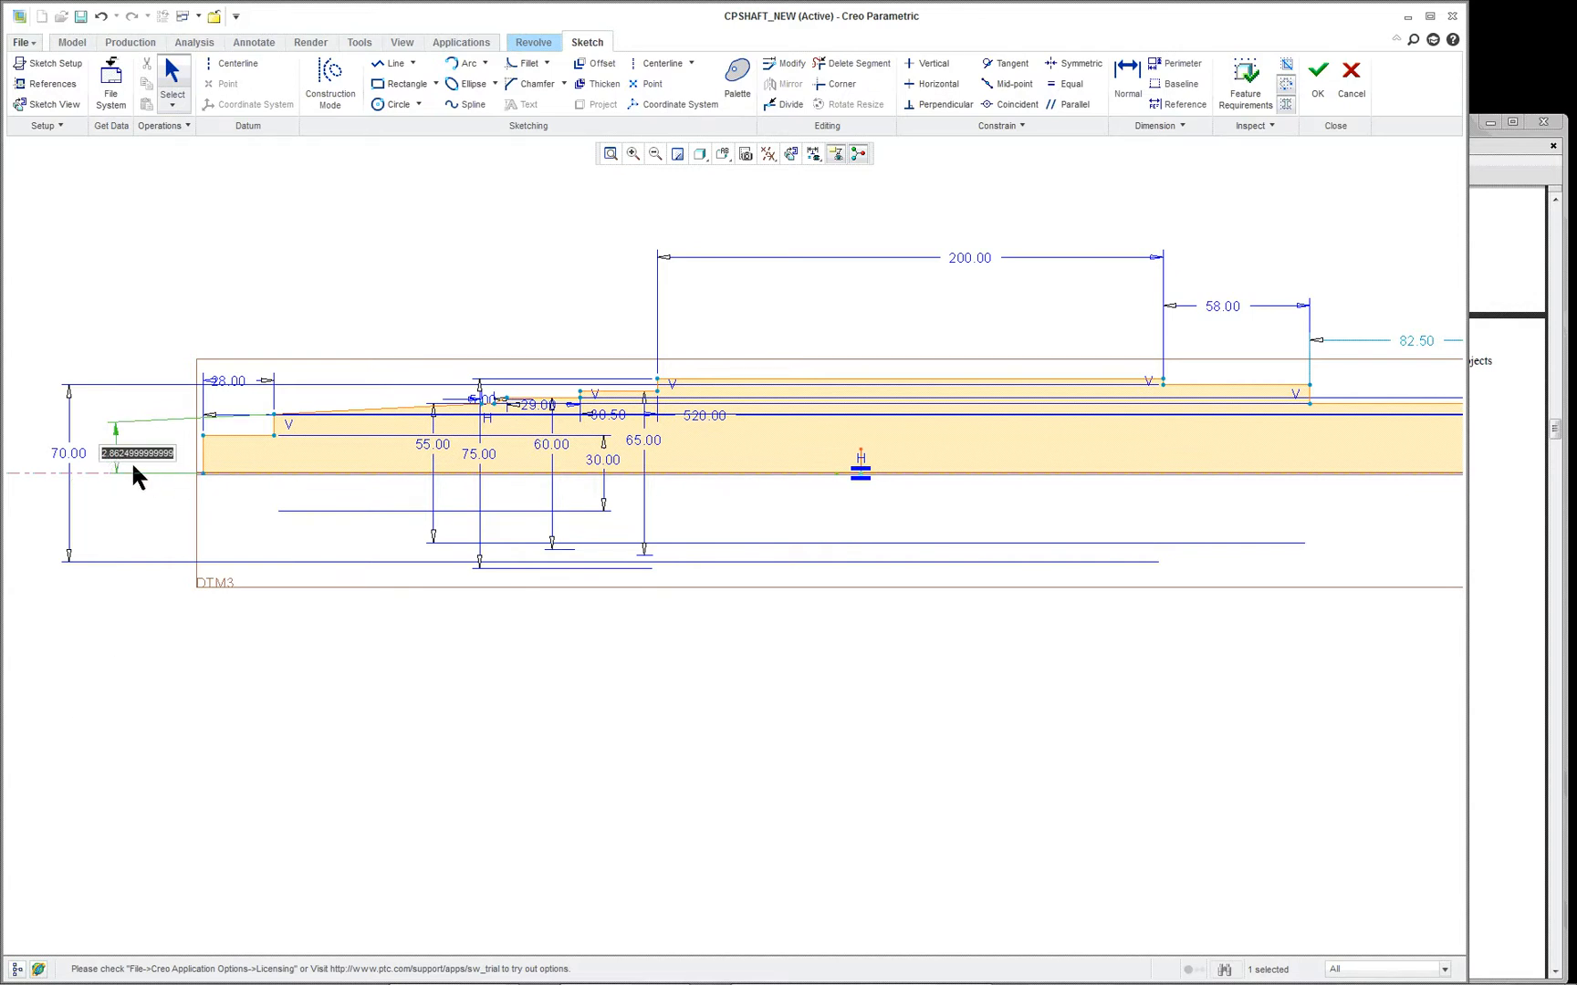
{"action": "left_click", "coordinate": [259, 628]}
{"action": "left_click", "coordinate": [139, 453]}
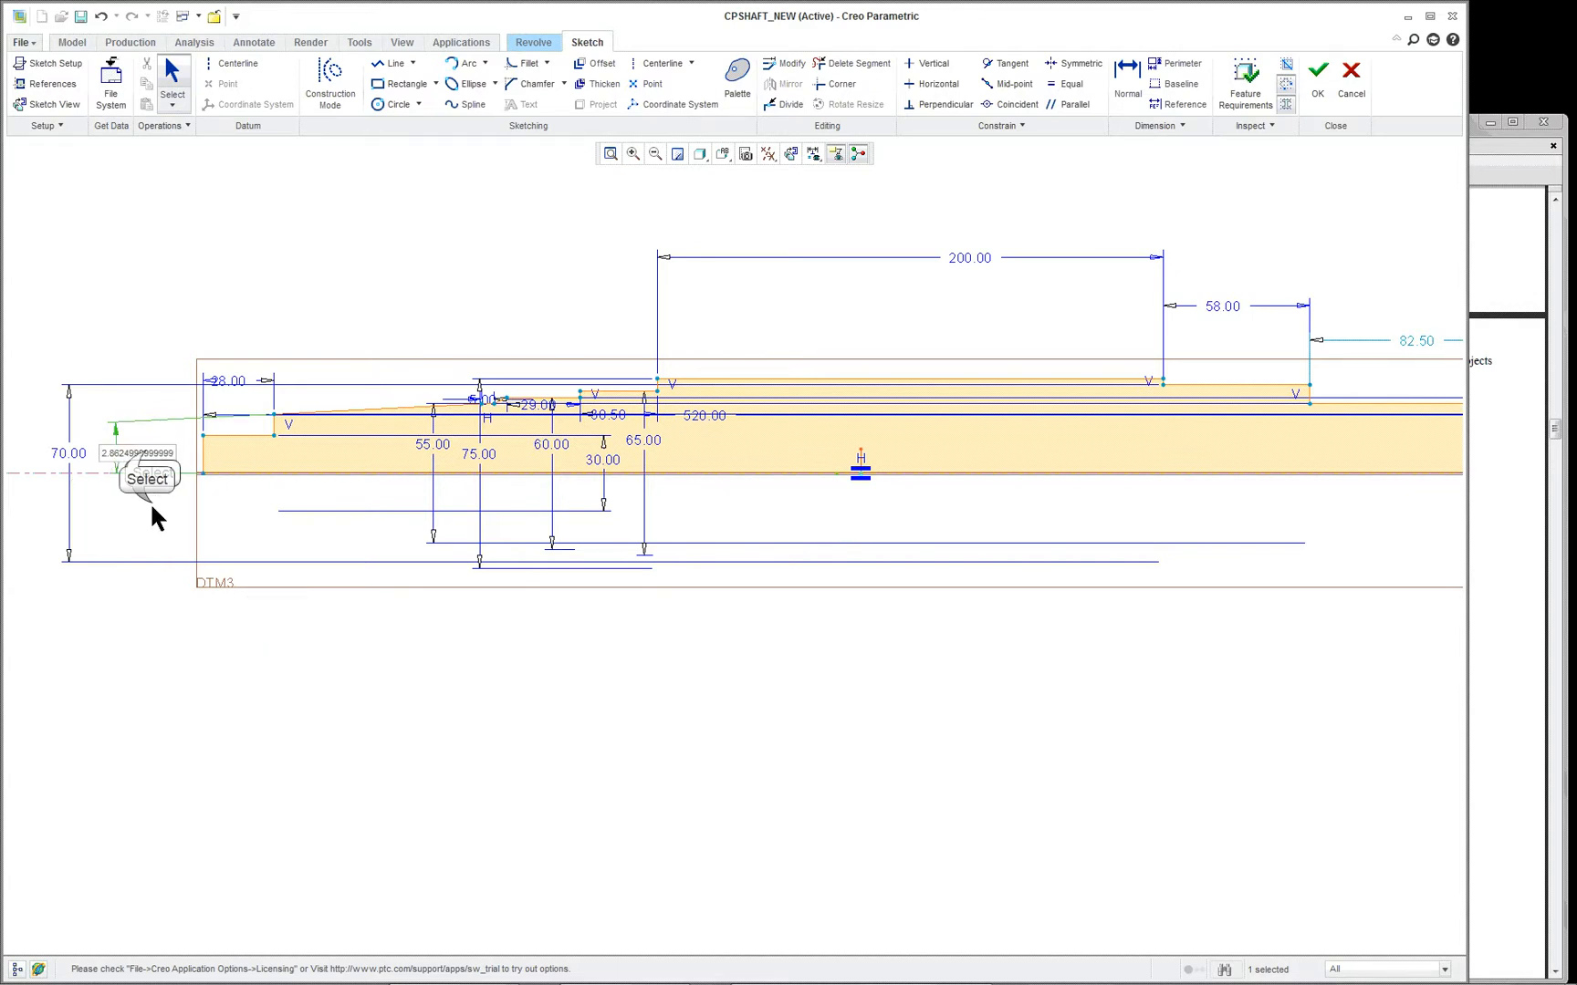
{"action": "left_click", "coordinate": [141, 386]}
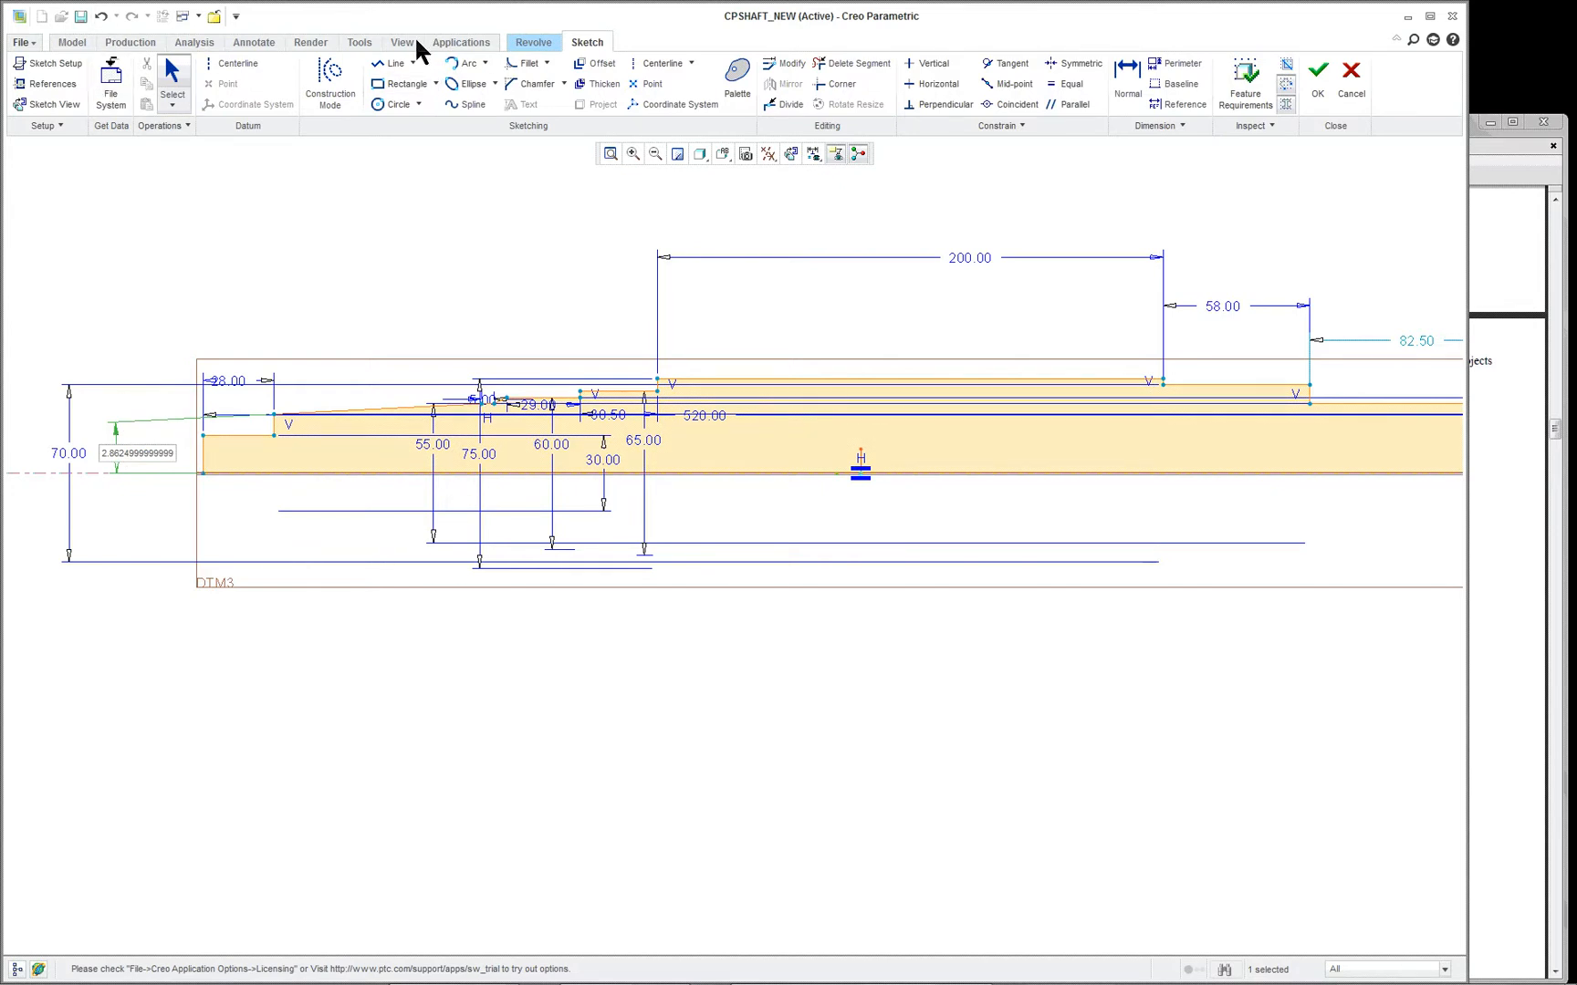
- Examine the whole stepped profile, including the small steps and taper beyond the 200 mm section and the origin end
{"action": "left_click", "coordinate": [611, 154]}
{"action": "scroll", "coordinate": [632, 597], "scroll_direction": "up", "scroll_amount": 2}
{"action": "scroll", "coordinate": [787, 632], "scroll_direction": "down", "scroll_amount": 2}
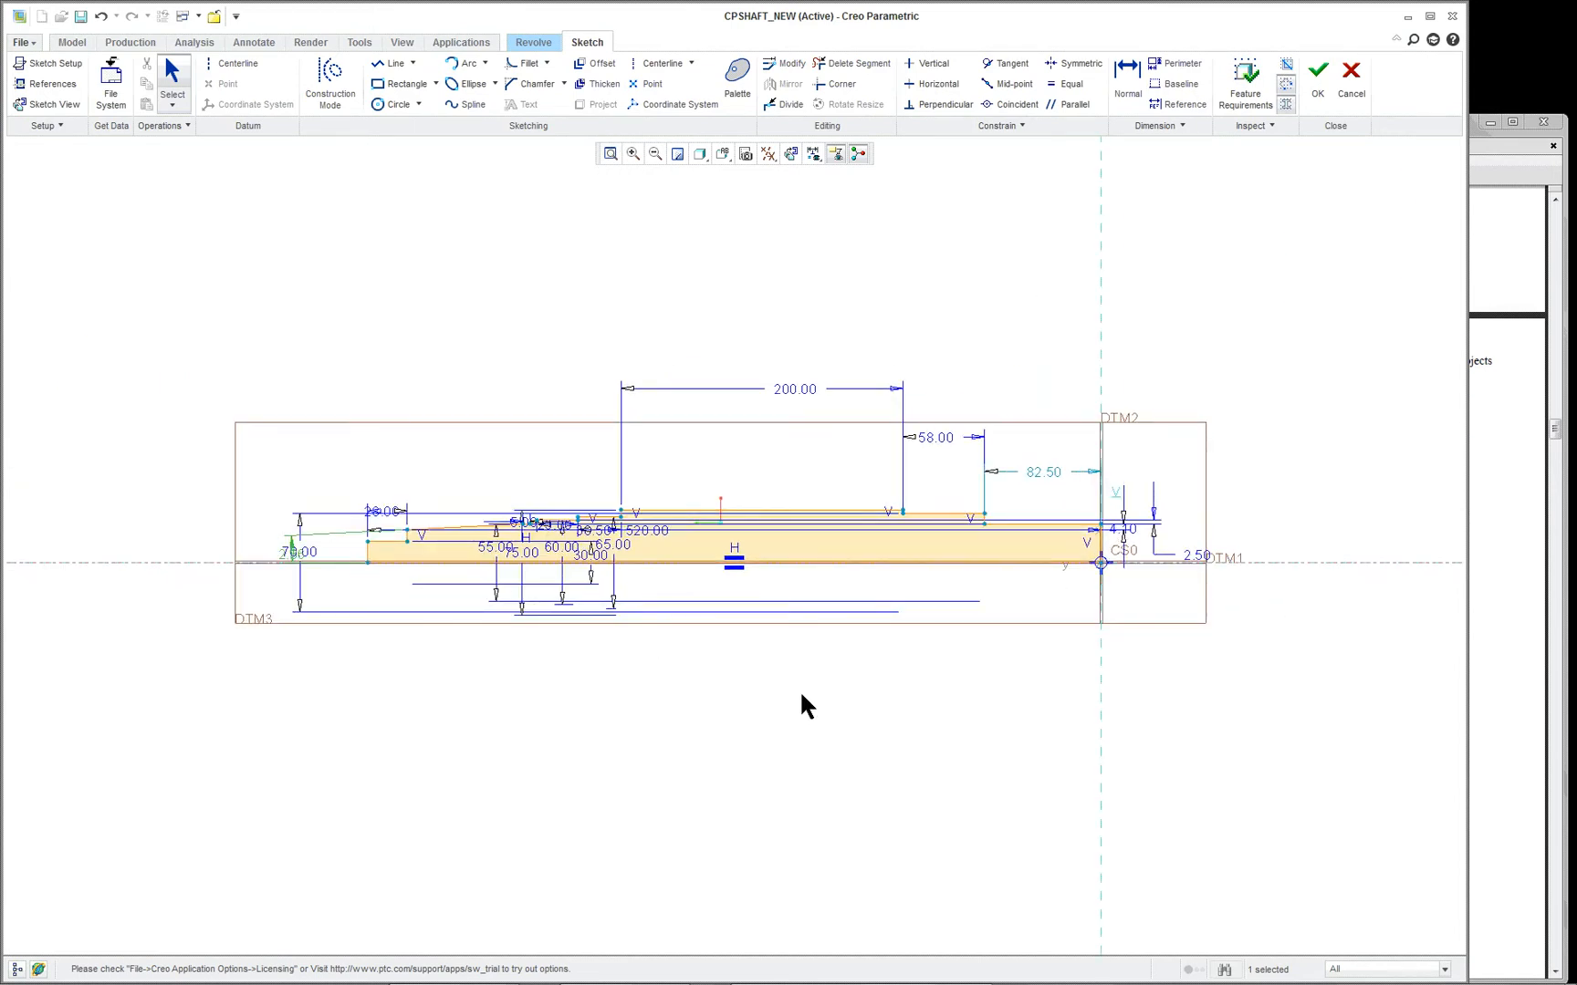
{"action": "scroll", "coordinate": [754, 643], "scroll_direction": "down", "scroll_amount": 1}
{"action": "scroll", "coordinate": [859, 577], "scroll_direction": "down", "scroll_amount": 1}
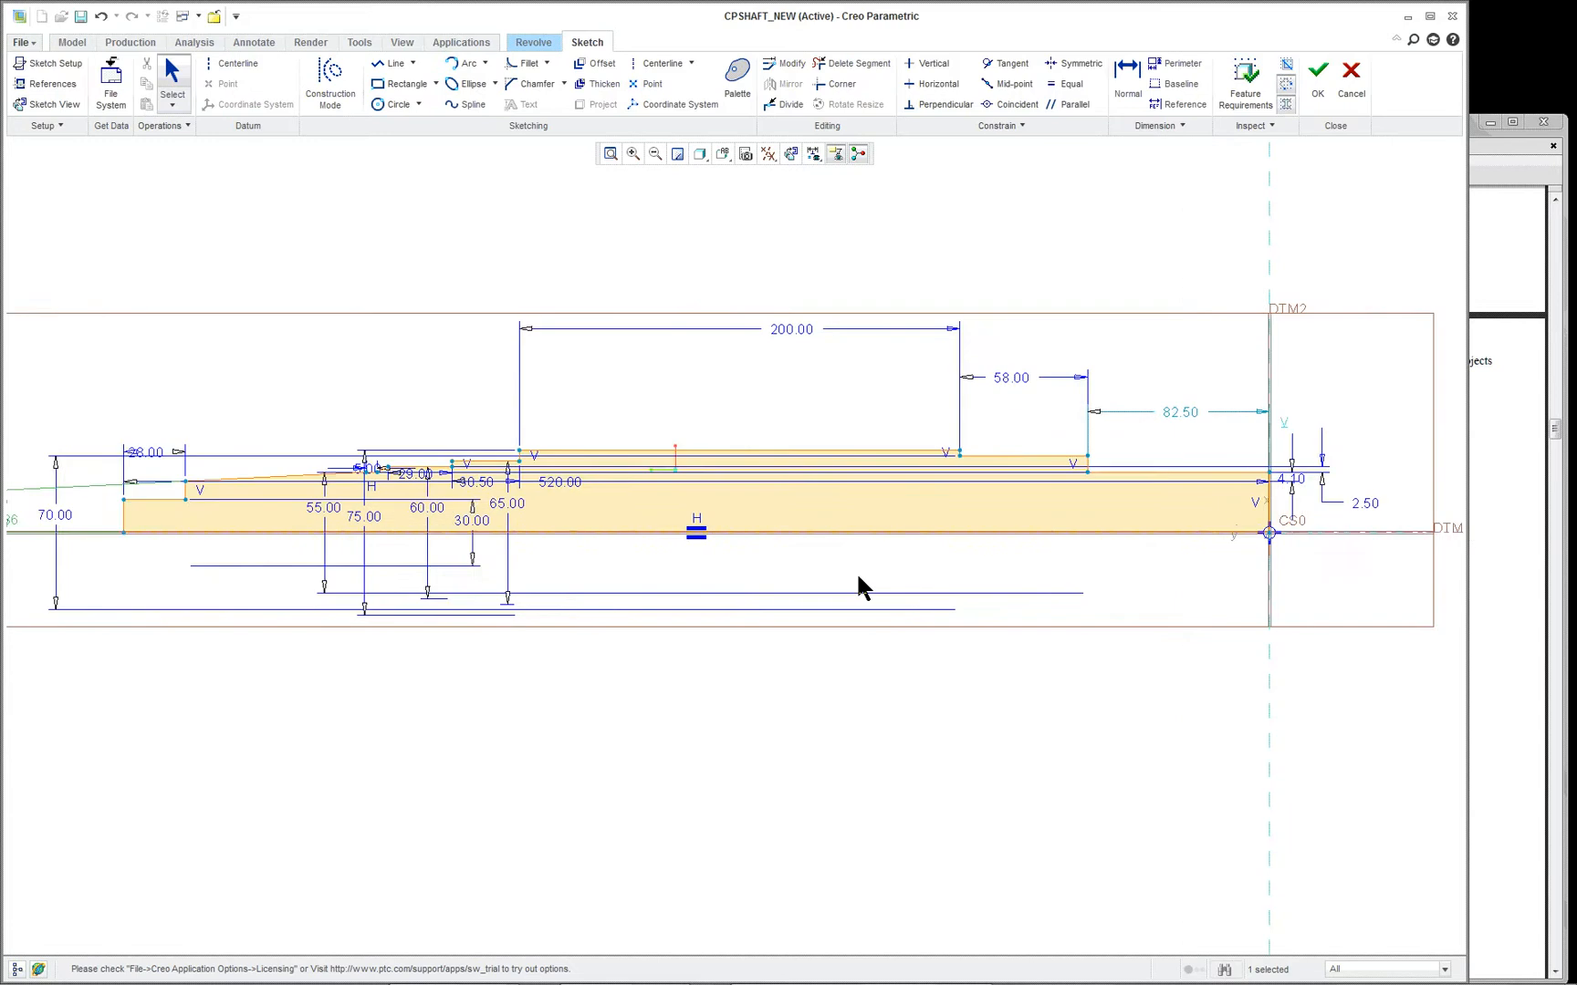
{"action": "scroll", "coordinate": [990, 545], "scroll_direction": "down", "scroll_amount": 1}
{"action": "scroll", "coordinate": [987, 542], "scroll_direction": "up", "scroll_amount": 1}
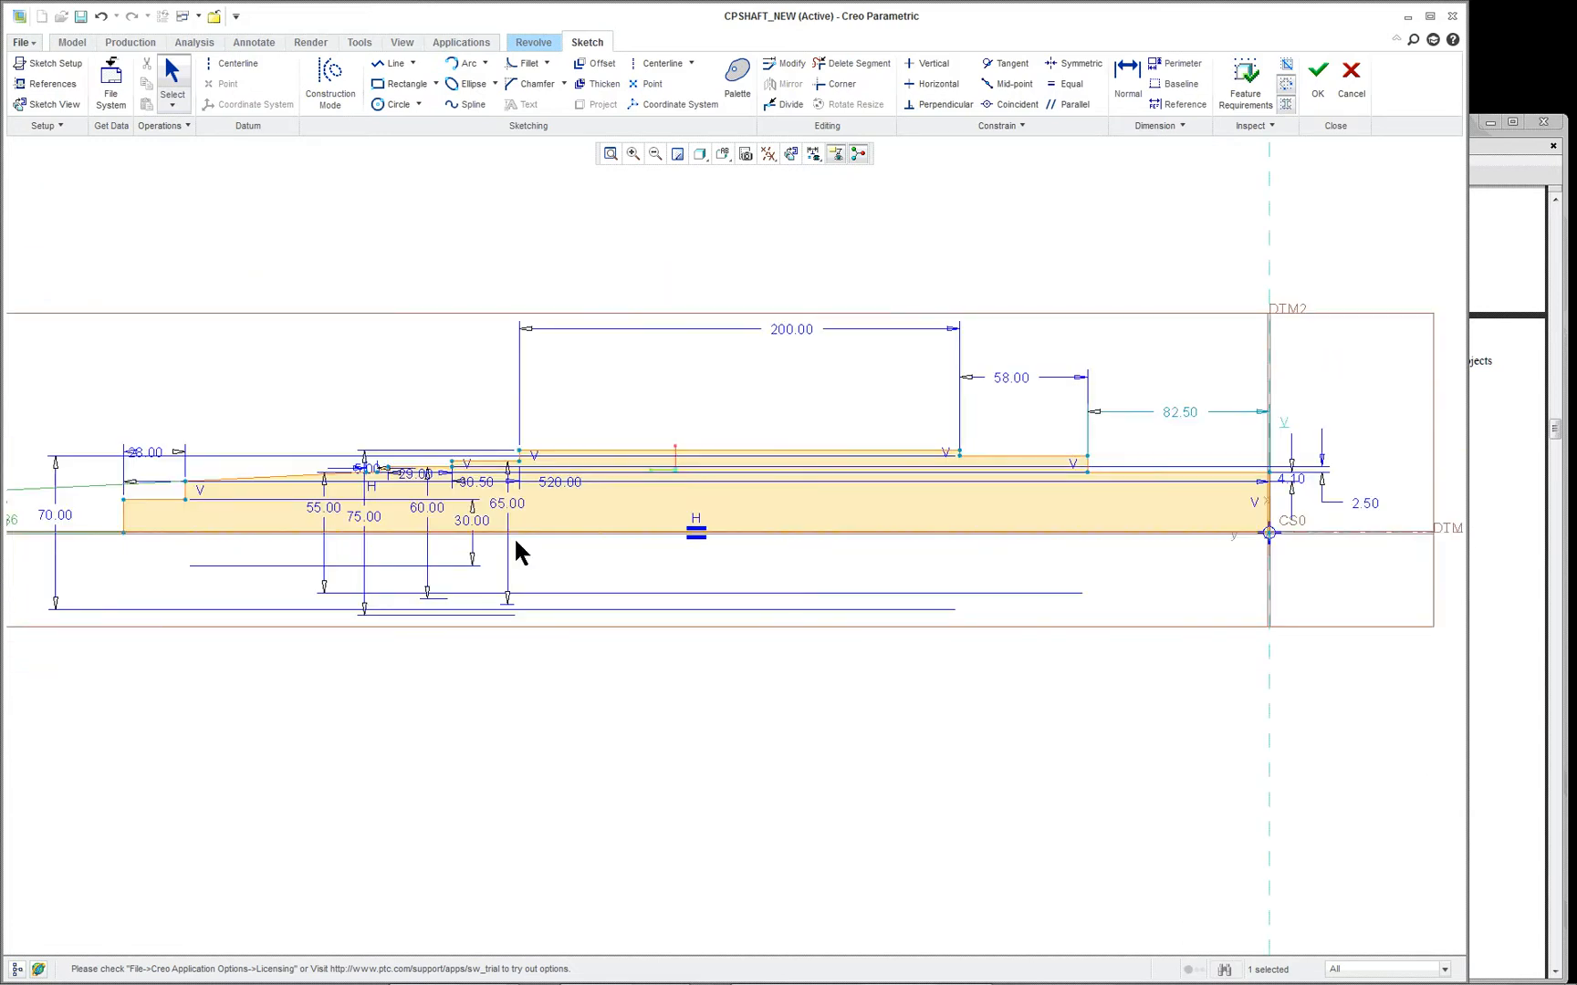
{"action": "scroll", "coordinate": [194, 508], "scroll_direction": "down", "scroll_amount": 2}
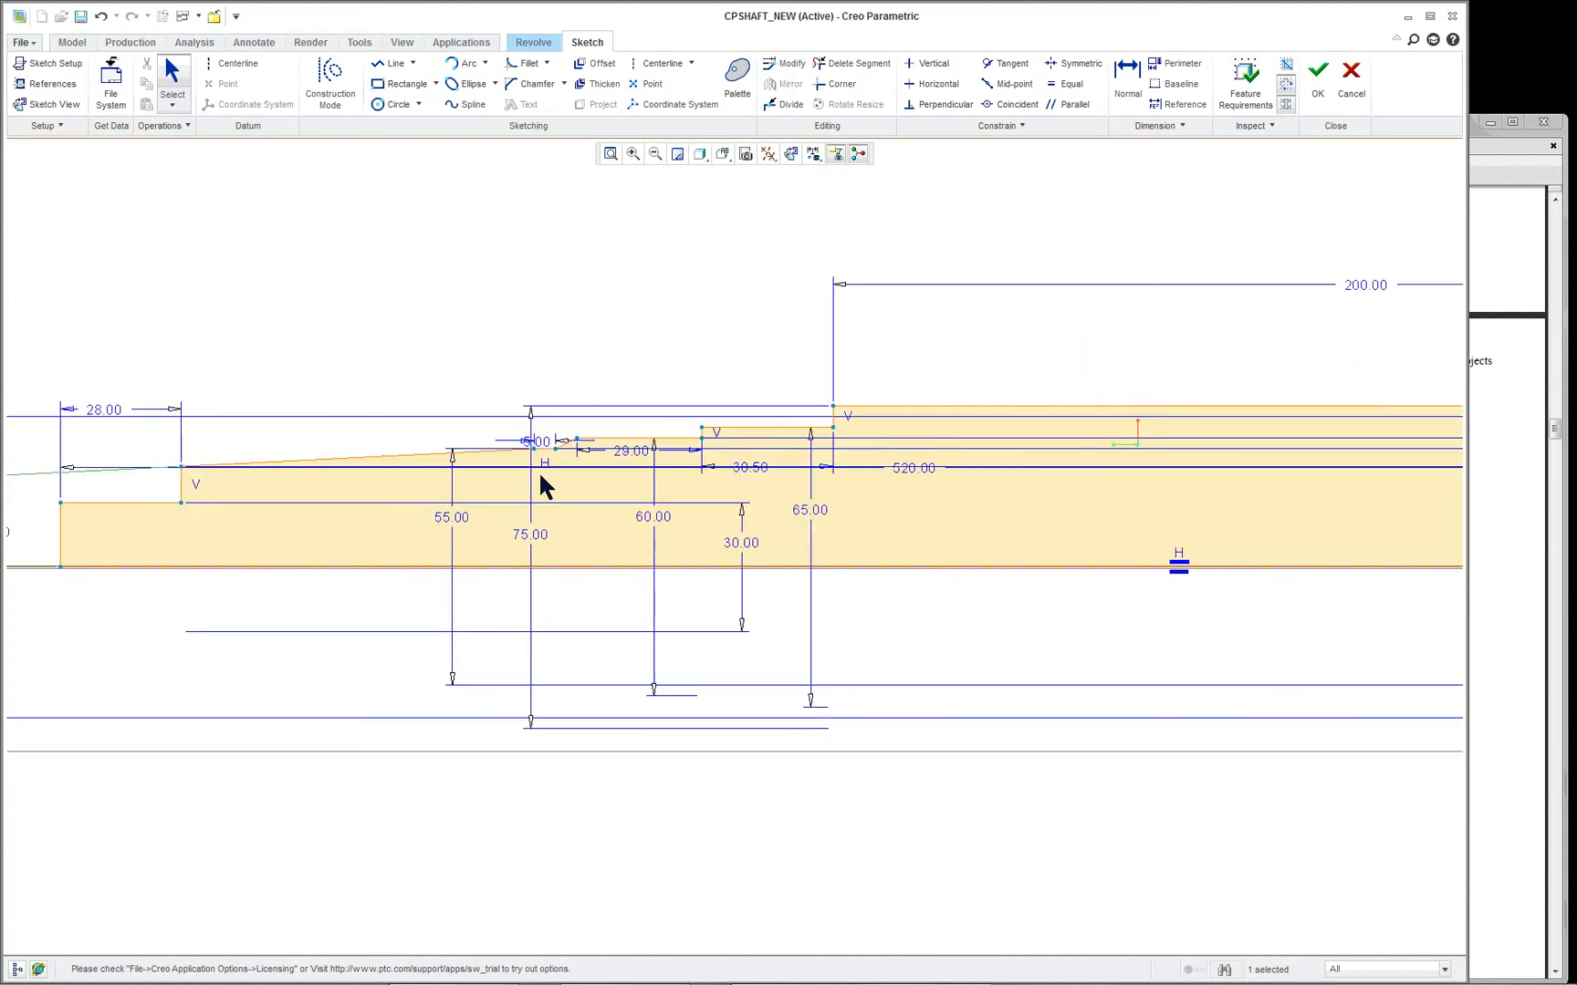
{"action": "scroll", "coordinate": [538, 471], "scroll_direction": "down", "scroll_amount": 3}
{"action": "scroll", "coordinate": [990, 570], "scroll_direction": "up", "scroll_amount": 1}
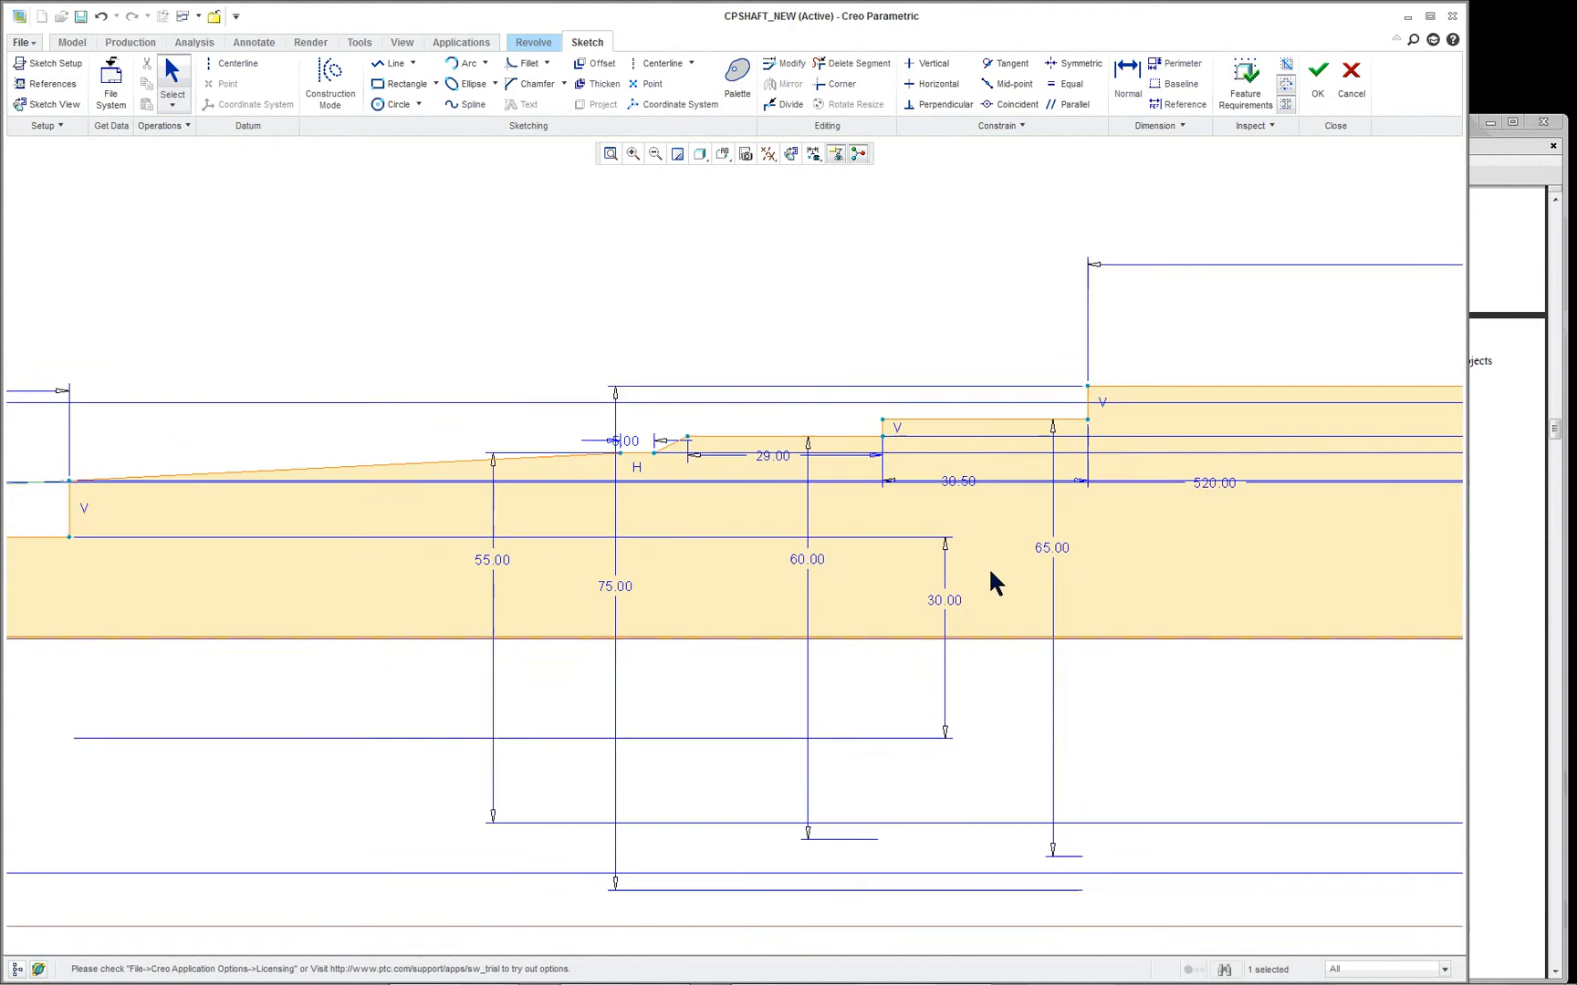
{"action": "scroll", "coordinate": [992, 582], "scroll_direction": "up", "scroll_amount": 4}
{"action": "scroll", "coordinate": [1330, 604], "scroll_direction": "down", "scroll_amount": 1}
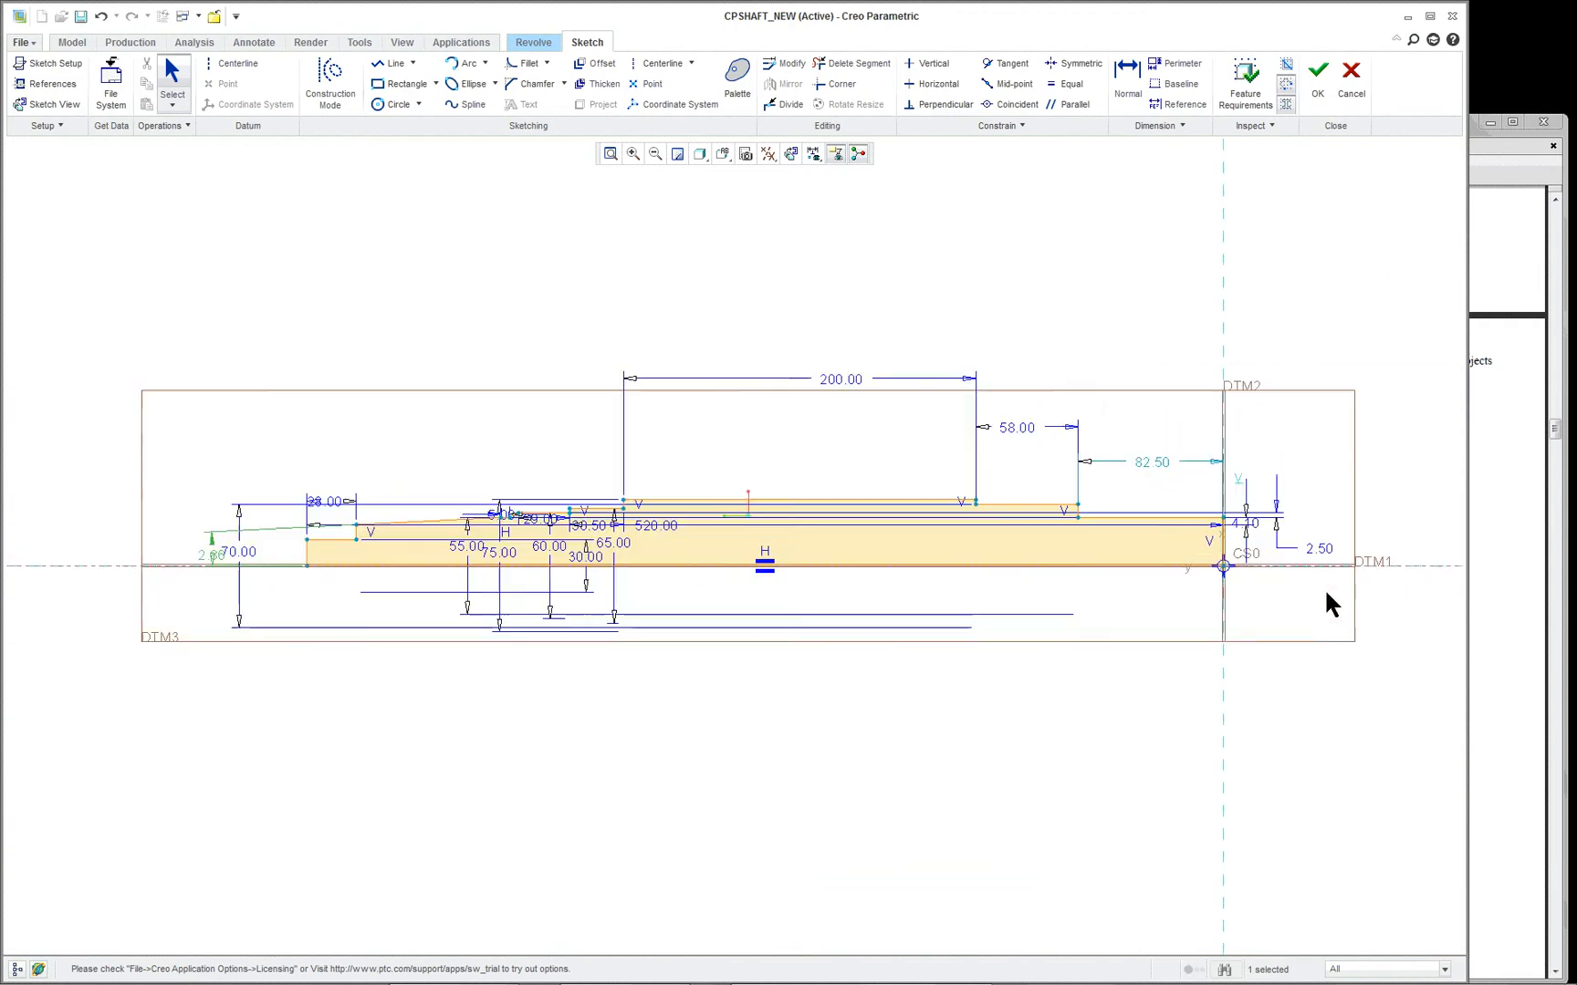
{"action": "scroll", "coordinate": [1325, 602], "scroll_direction": "up", "scroll_amount": 3}
{"action": "scroll", "coordinate": [1236, 605], "scroll_direction": "down", "scroll_amount": 3}
{"action": "scroll", "coordinate": [1228, 606], "scroll_direction": "down", "scroll_amount": 2}
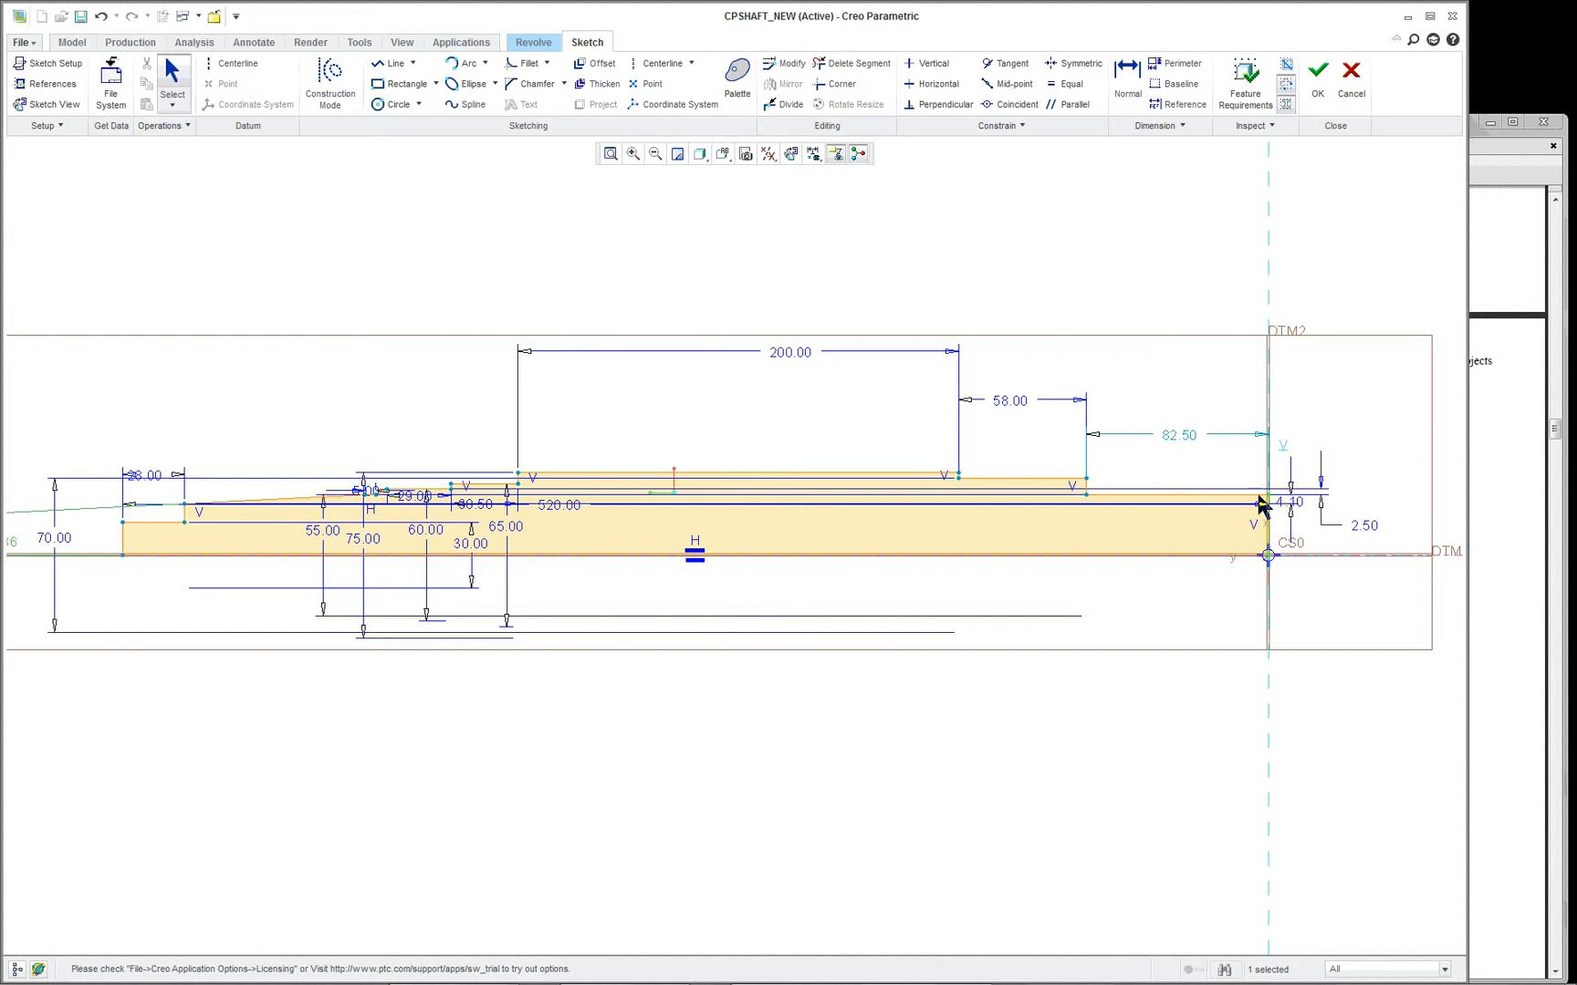
- Delete the small steps, taper and end segments beyond the 200 mm section, accepting that other features reference them
{"action": "left_click_drag", "start_coordinate": [80, 378], "coordinate": [584, 706]}
{"action": "key", "text": "Delete"}
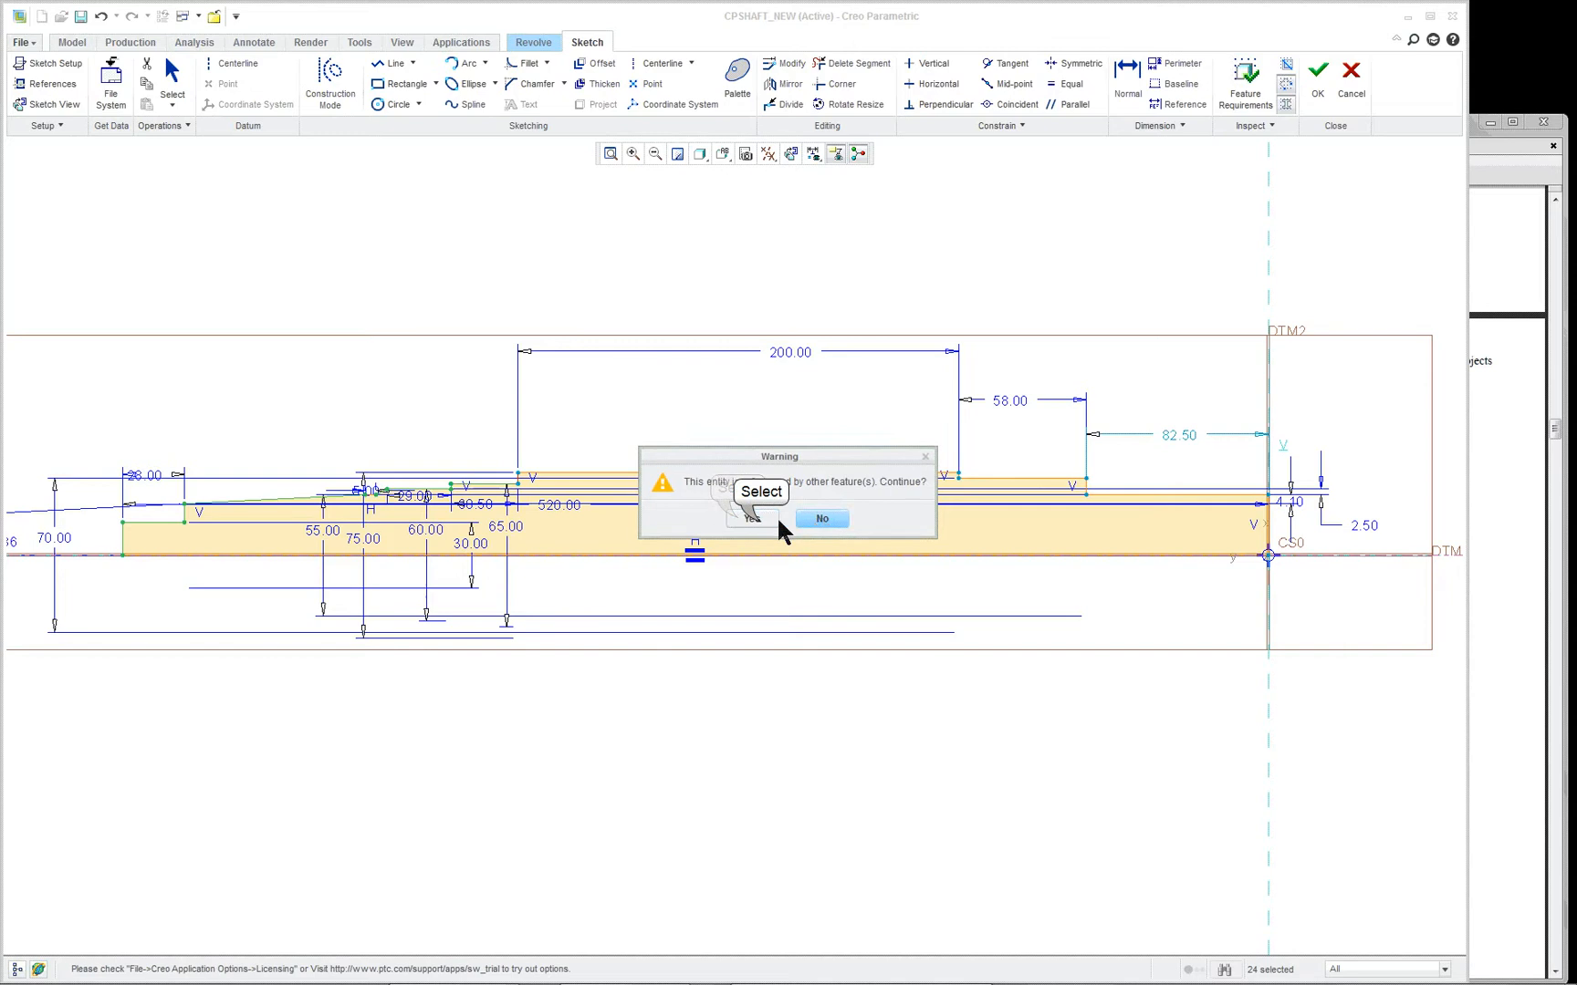
{"action": "left_click", "coordinate": [754, 518]}
- Delete the profile's long base line running along the shaft centerline
{"action": "scroll", "coordinate": [559, 528], "scroll_direction": "up", "scroll_amount": 2}
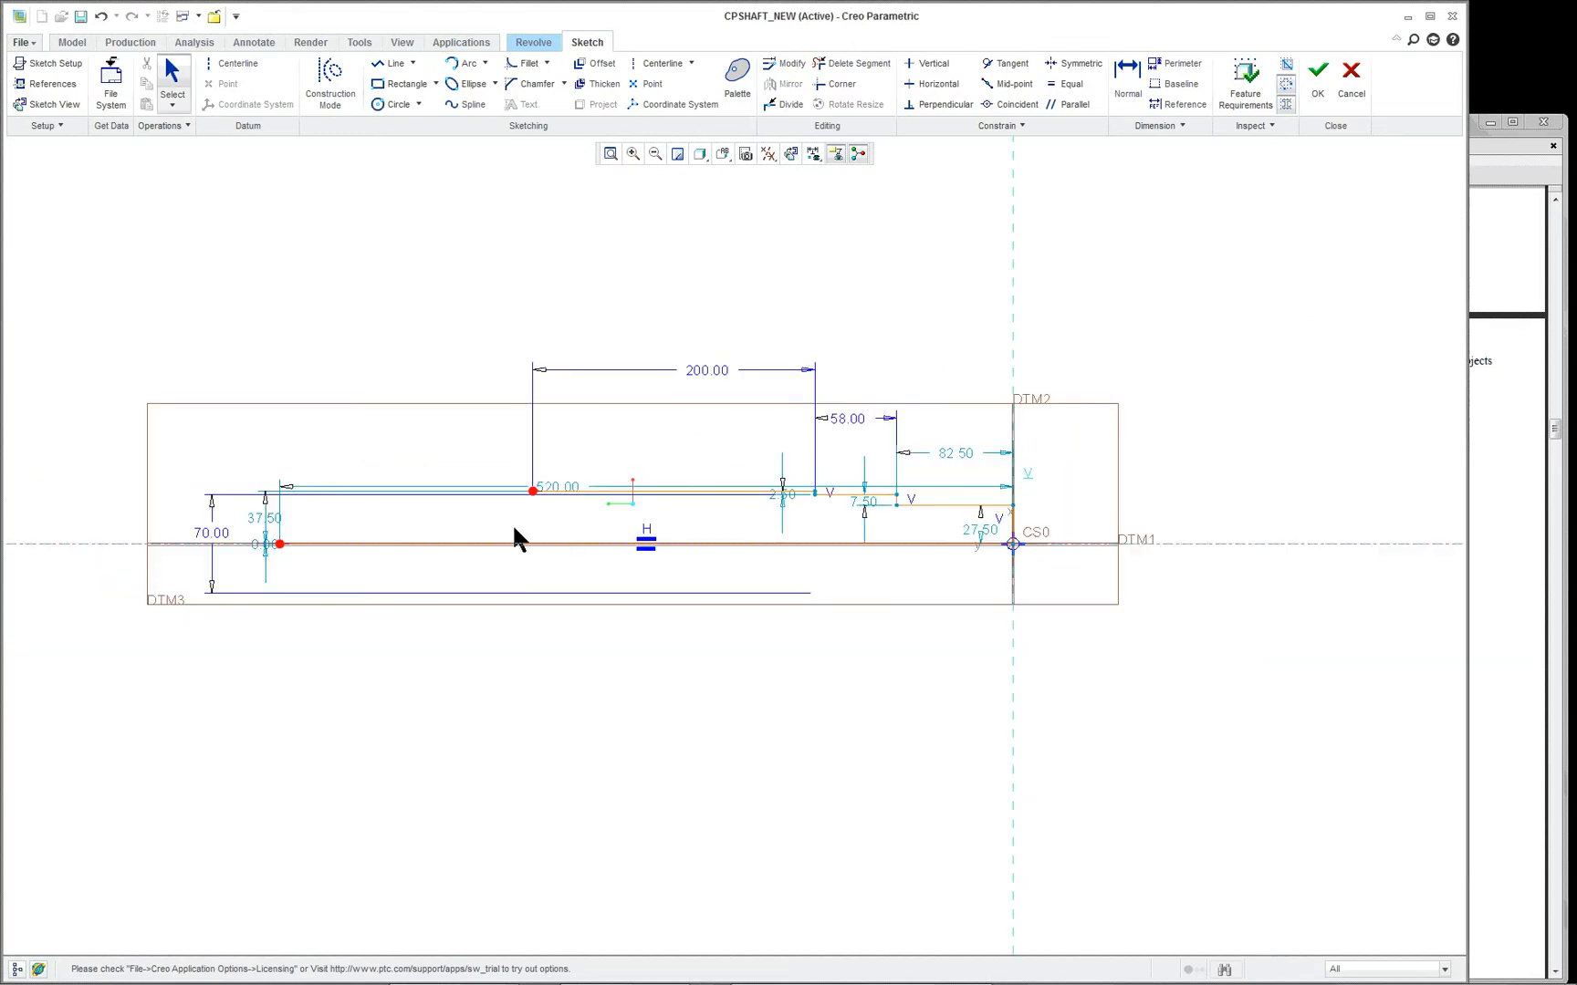
{"action": "scroll", "coordinate": [495, 524], "scroll_direction": "down", "scroll_amount": 3}
{"action": "scroll", "coordinate": [930, 481], "scroll_direction": "up", "scroll_amount": 1}
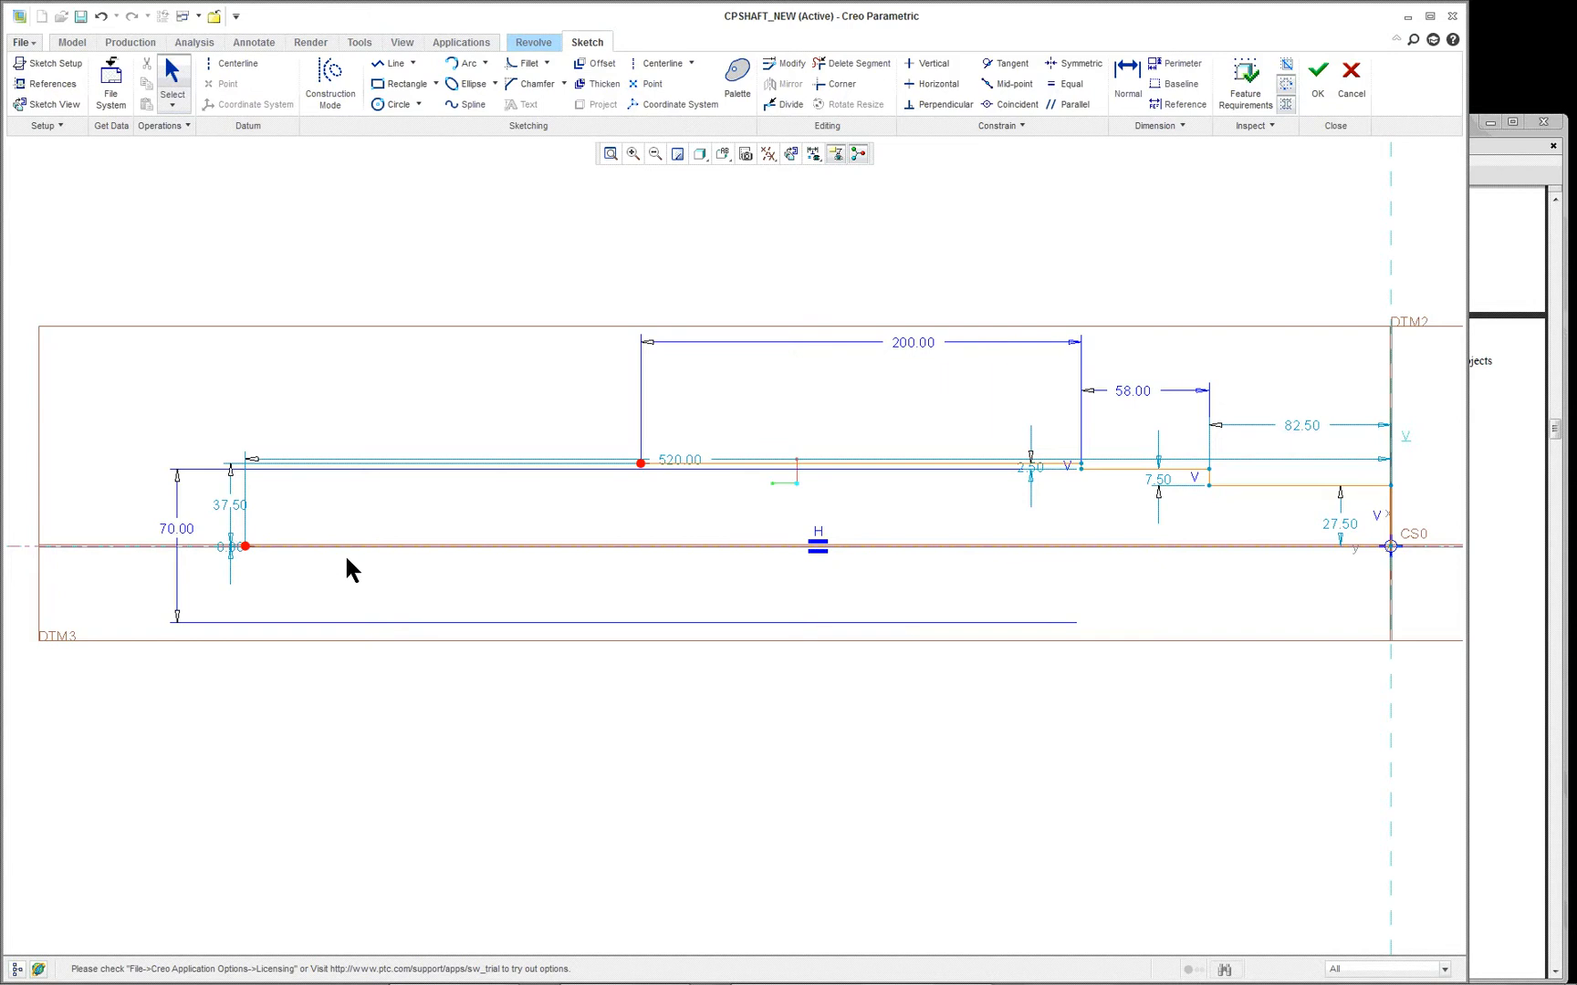
{"action": "left_click", "coordinate": [560, 546]}
{"action": "key", "text": "Delete"}
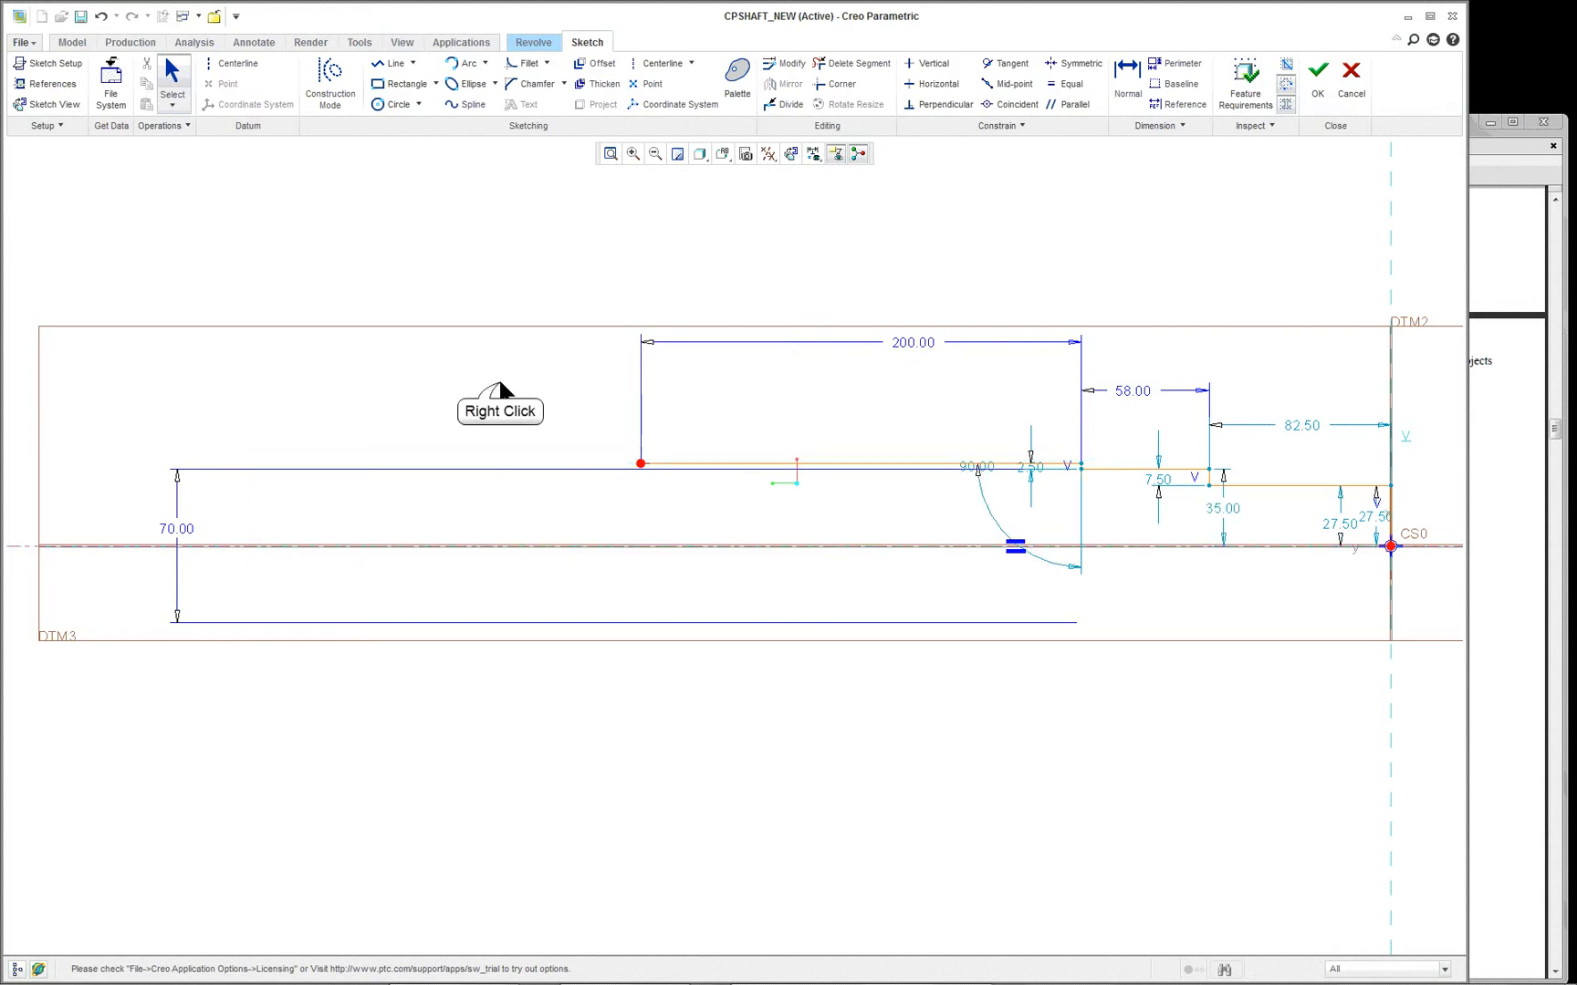
- Close the profile with a vertical line from the 200 mm section's open end to the centerline and a horizontal line to the origin
{"action": "right_click", "coordinate": [500, 391]}
{"action": "left_click", "coordinate": [545, 444]}
{"action": "left_click", "coordinate": [642, 463]}
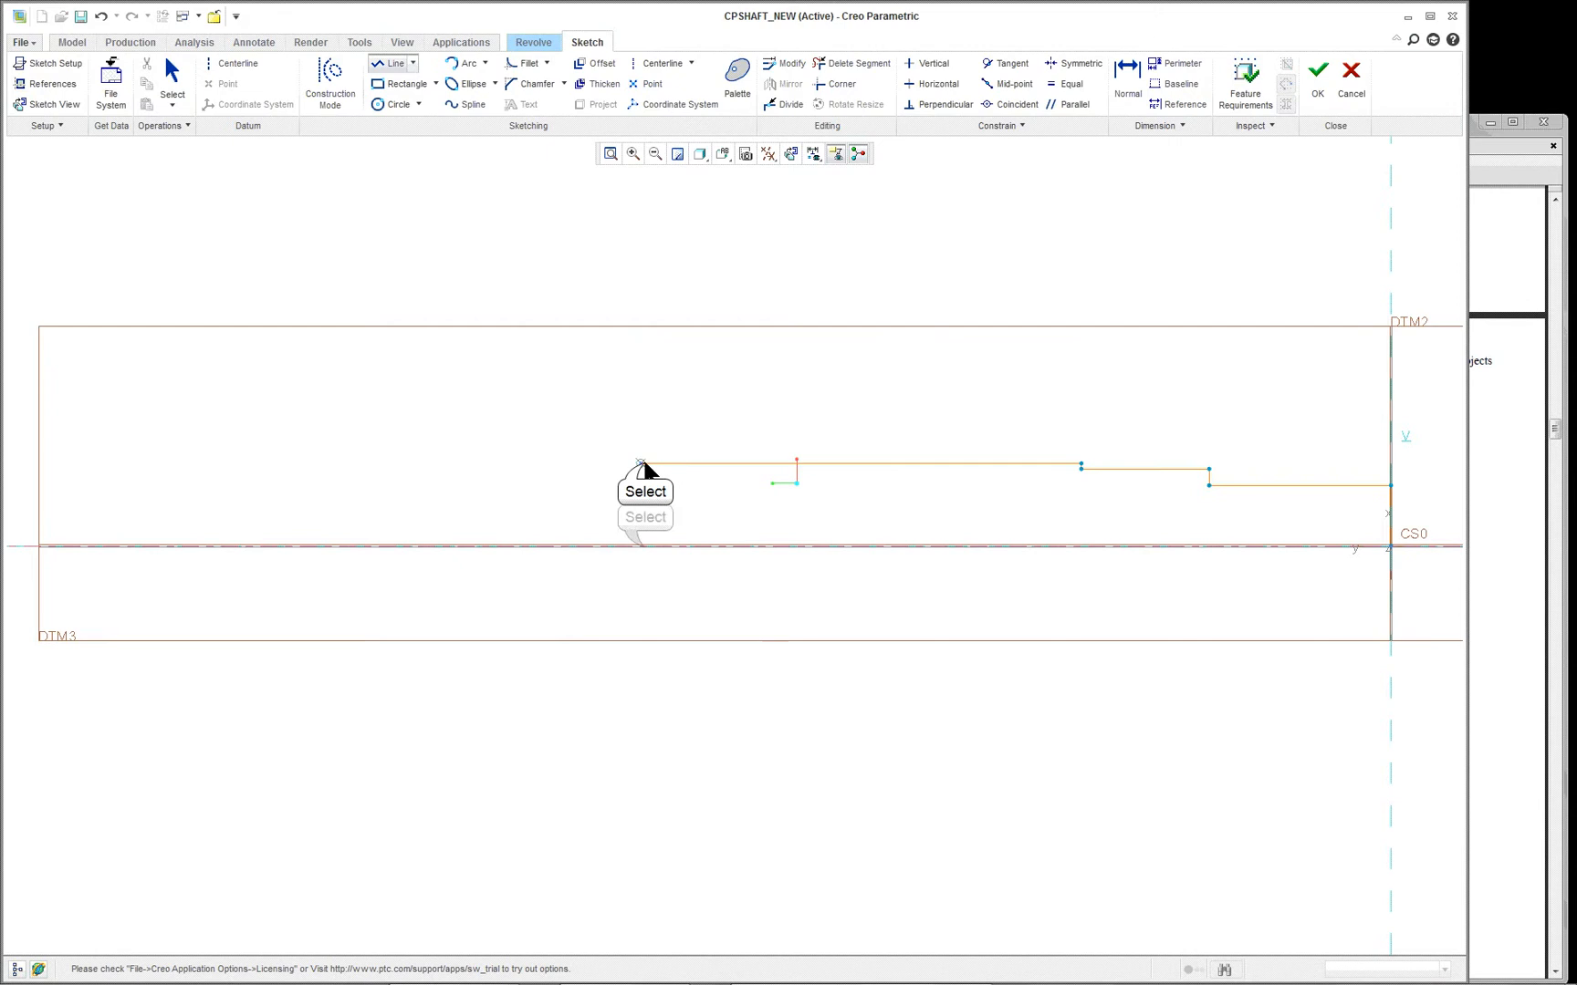
{"action": "left_click", "coordinate": [641, 545]}
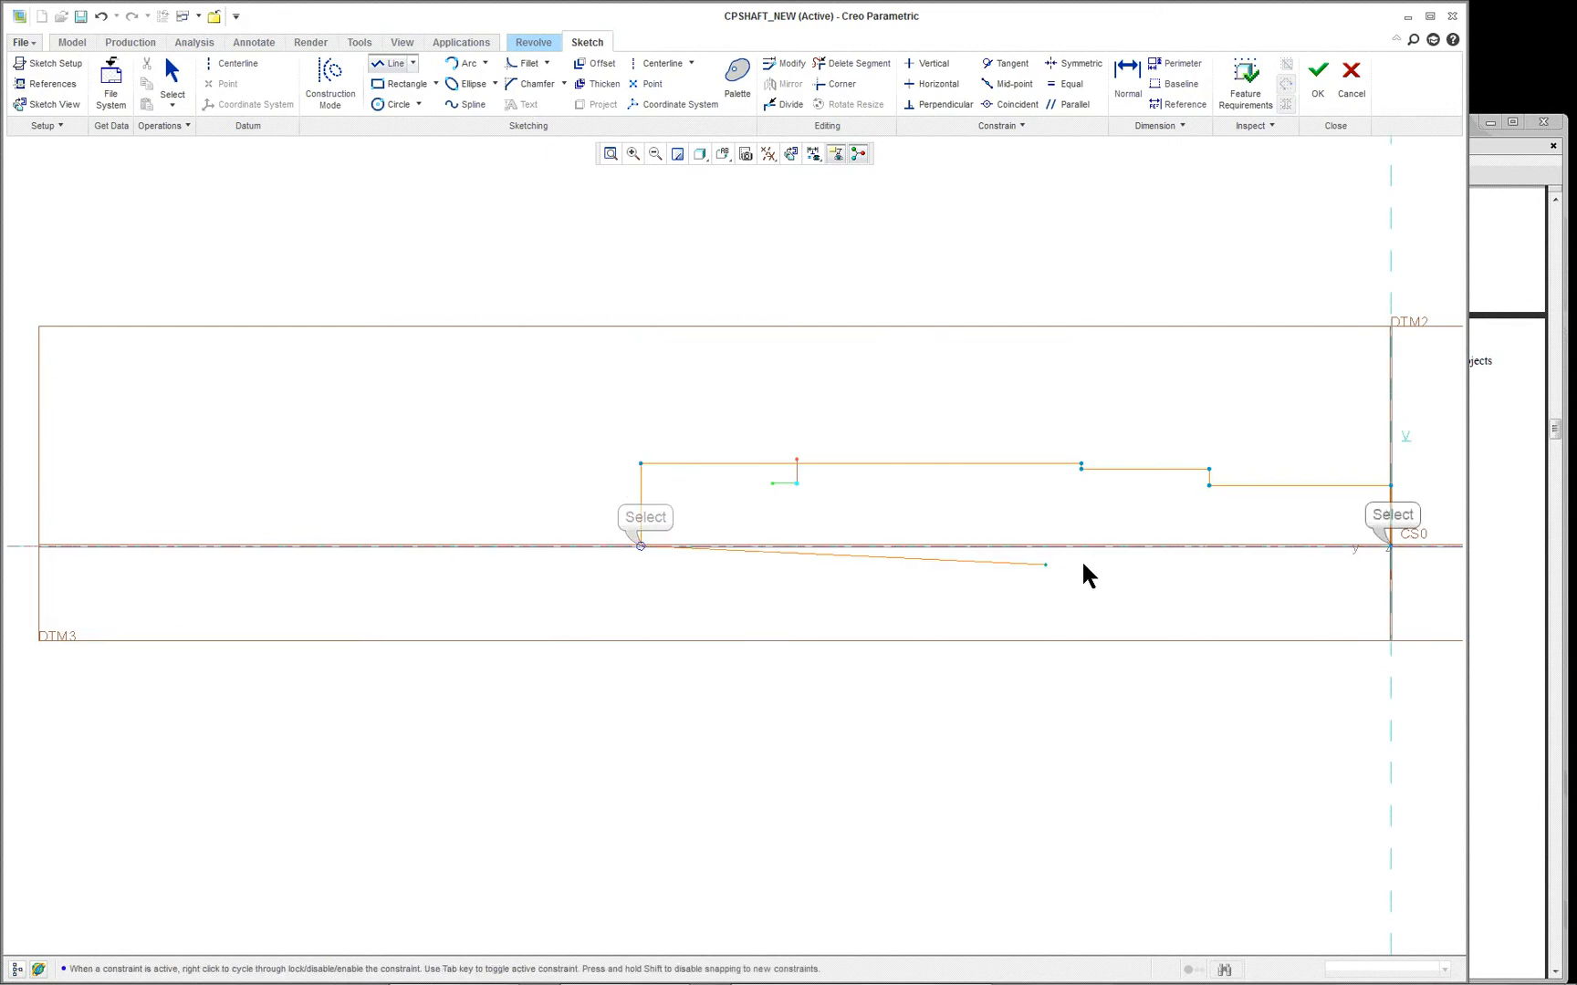
{"action": "left_click", "coordinate": [1405, 549]}
{"action": "middle_click", "coordinate": [1189, 703]}
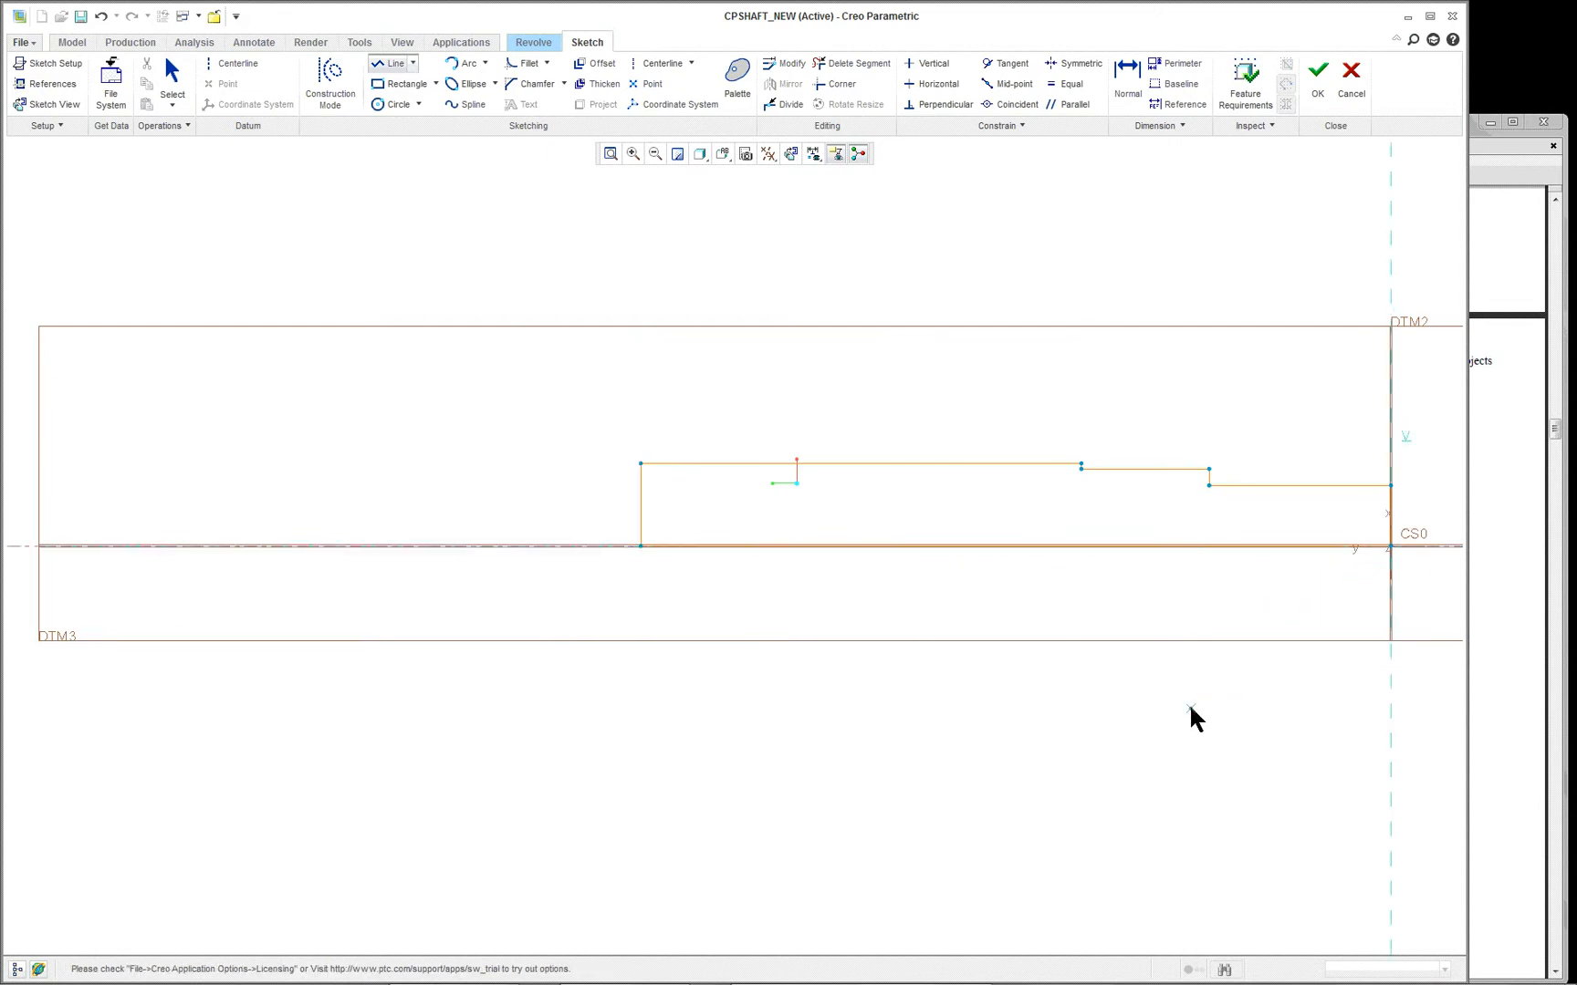
{"action": "middle_click", "coordinate": [1189, 702]}
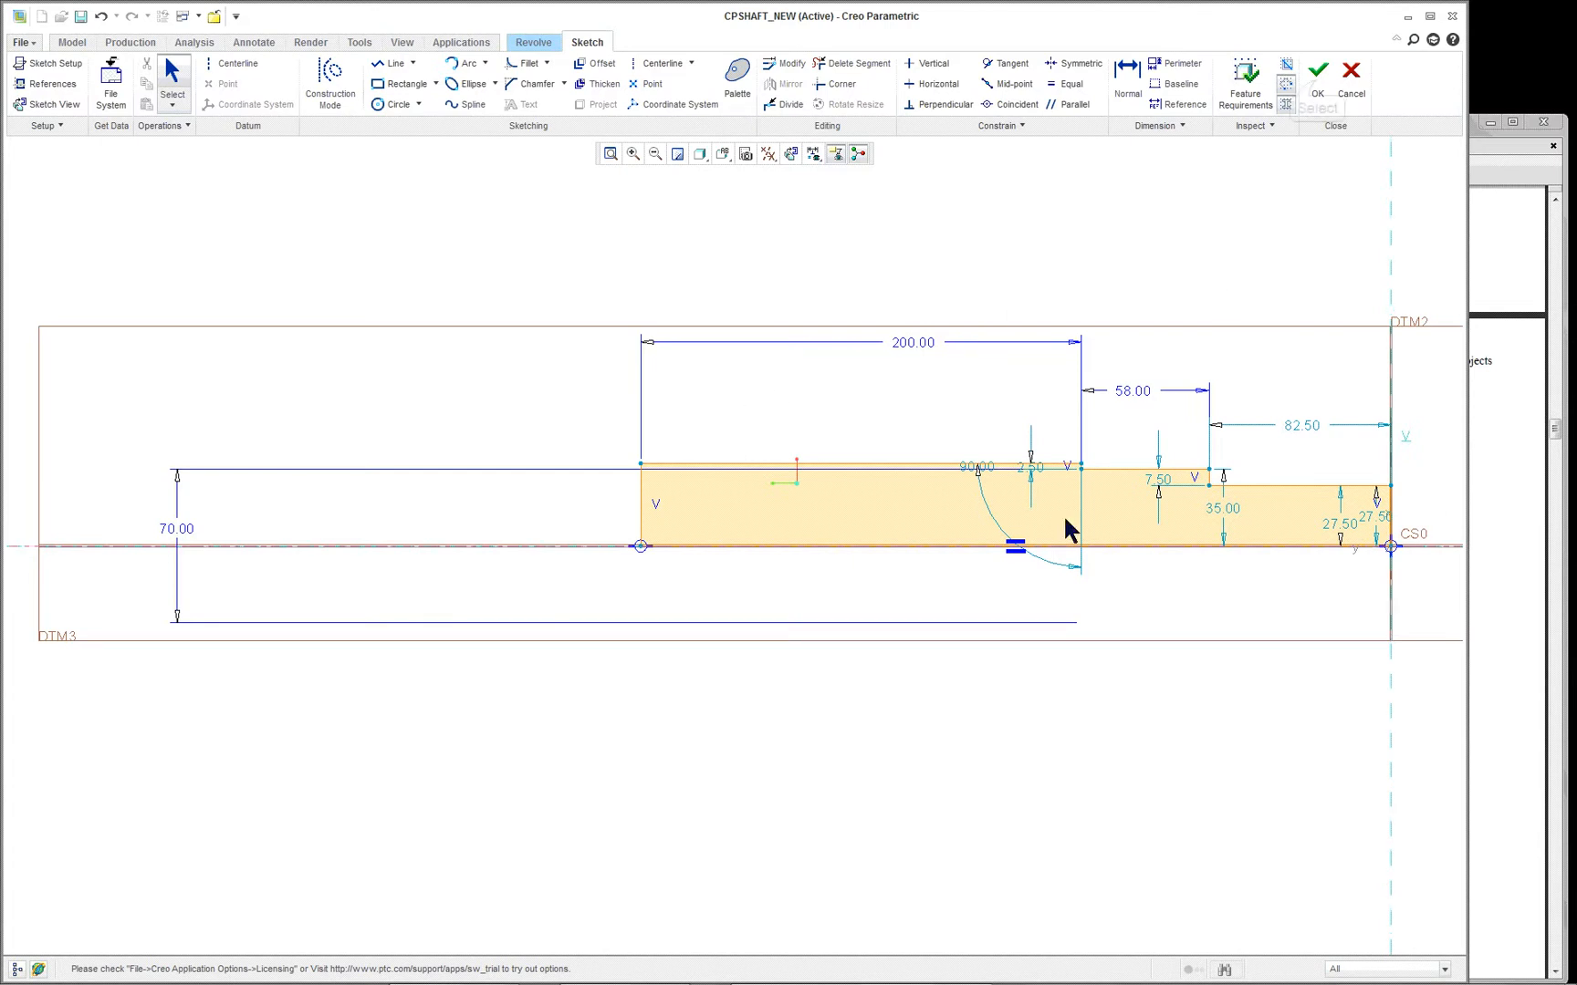
- Accept the shortened section, complete the 360° revolve, and keep the result despite the failed features
{"action": "left_click", "coordinate": [1317, 75]}
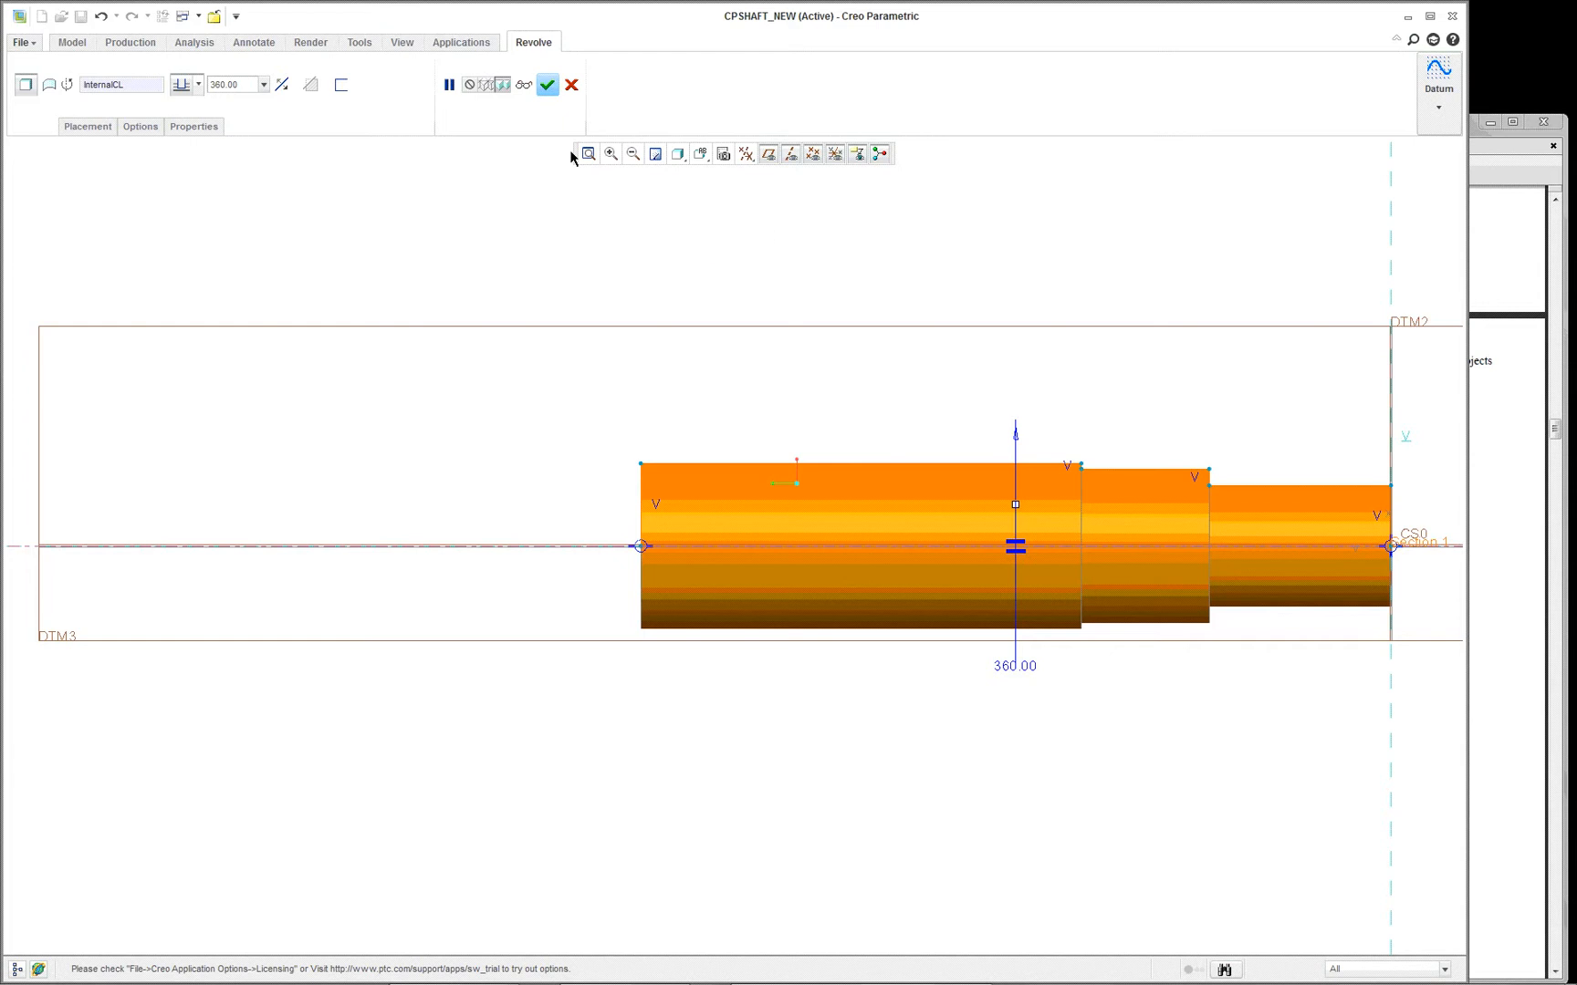
{"action": "left_click", "coordinate": [548, 87]}
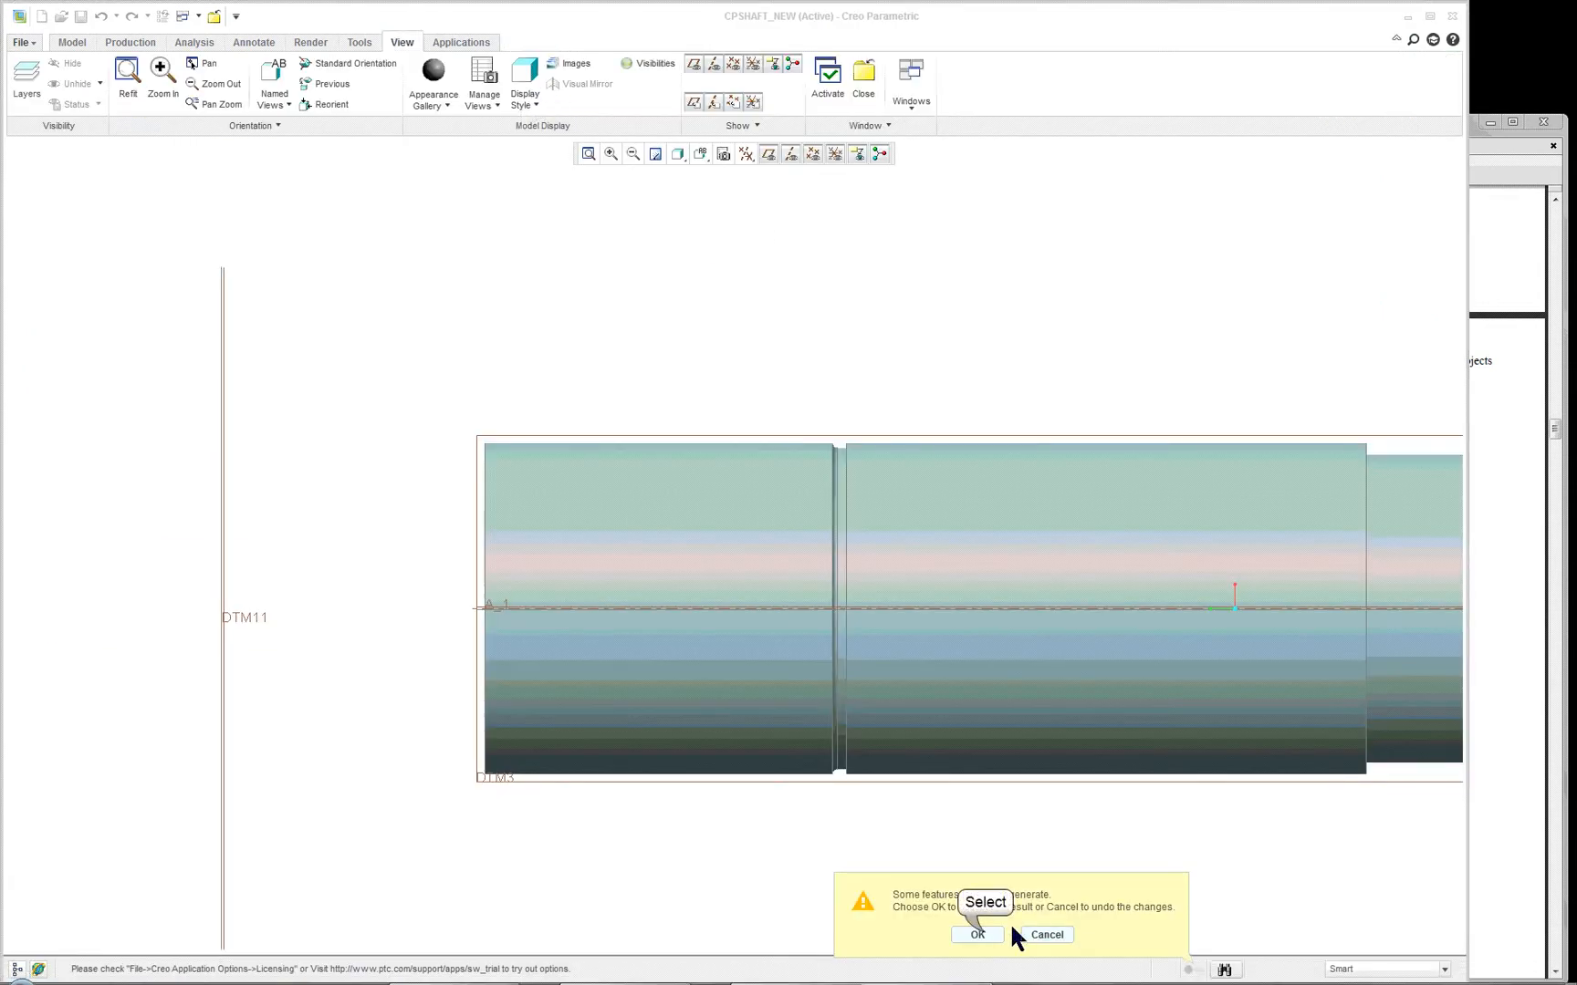
{"action": "left_click", "coordinate": [977, 934]}
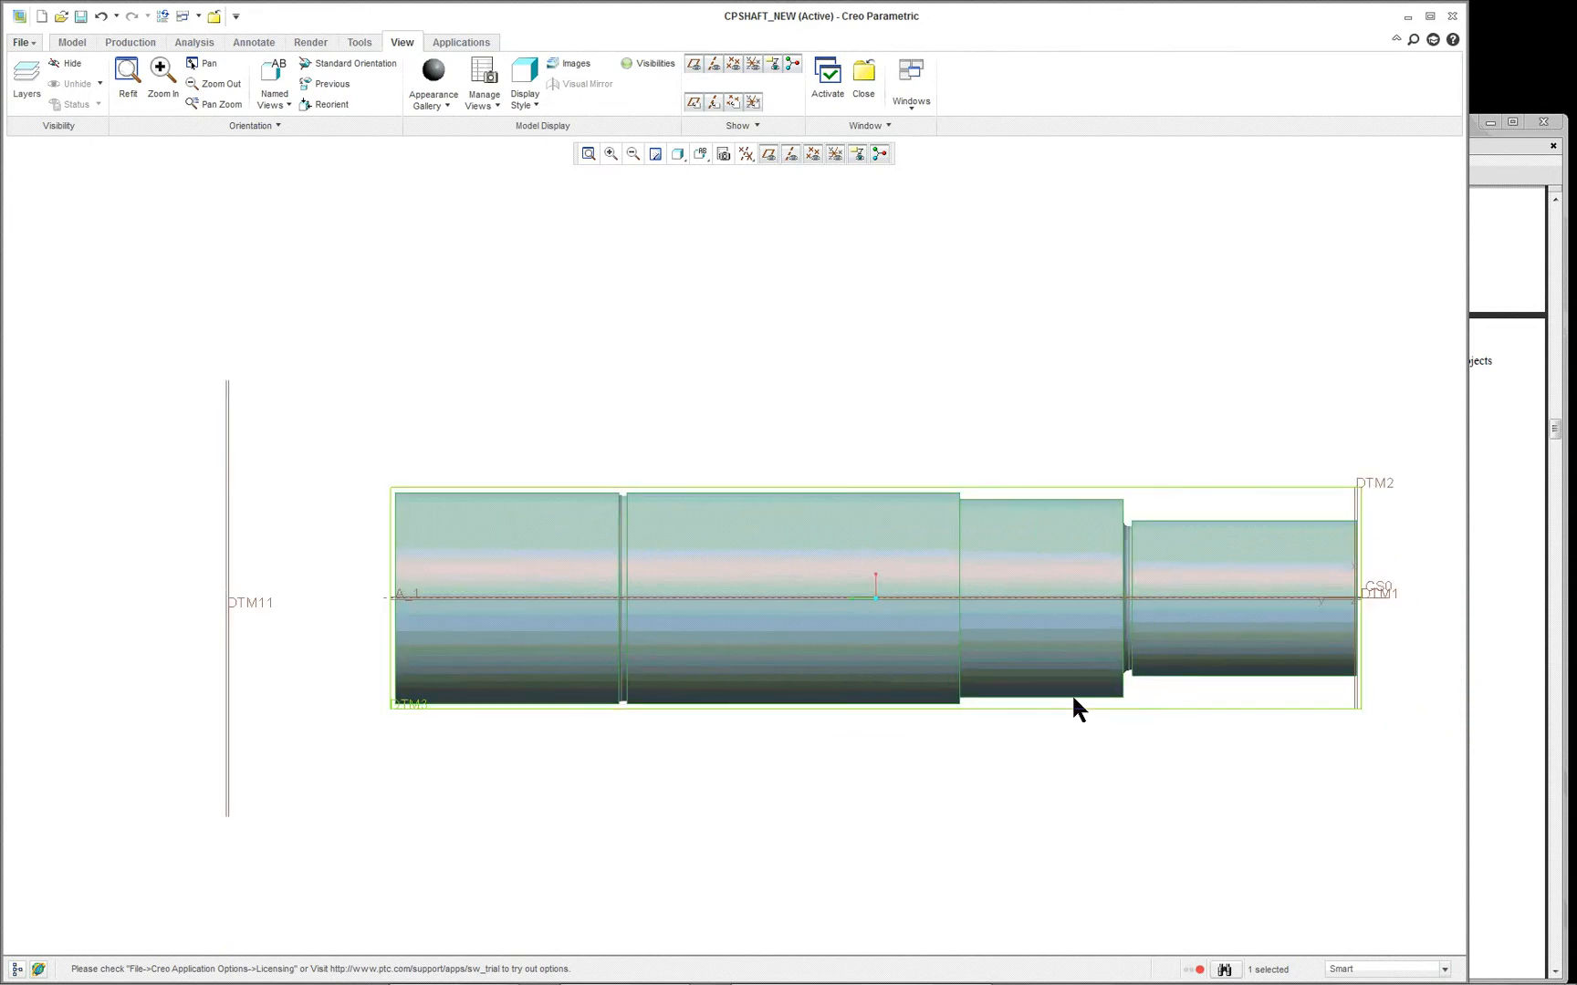
- Redefine the shaft's base revolve again and open its internal sketch, showing the whole shortened profile
{"action": "middle_click_drag", "start_coordinate": [812, 393], "coordinate": [808, 390]}
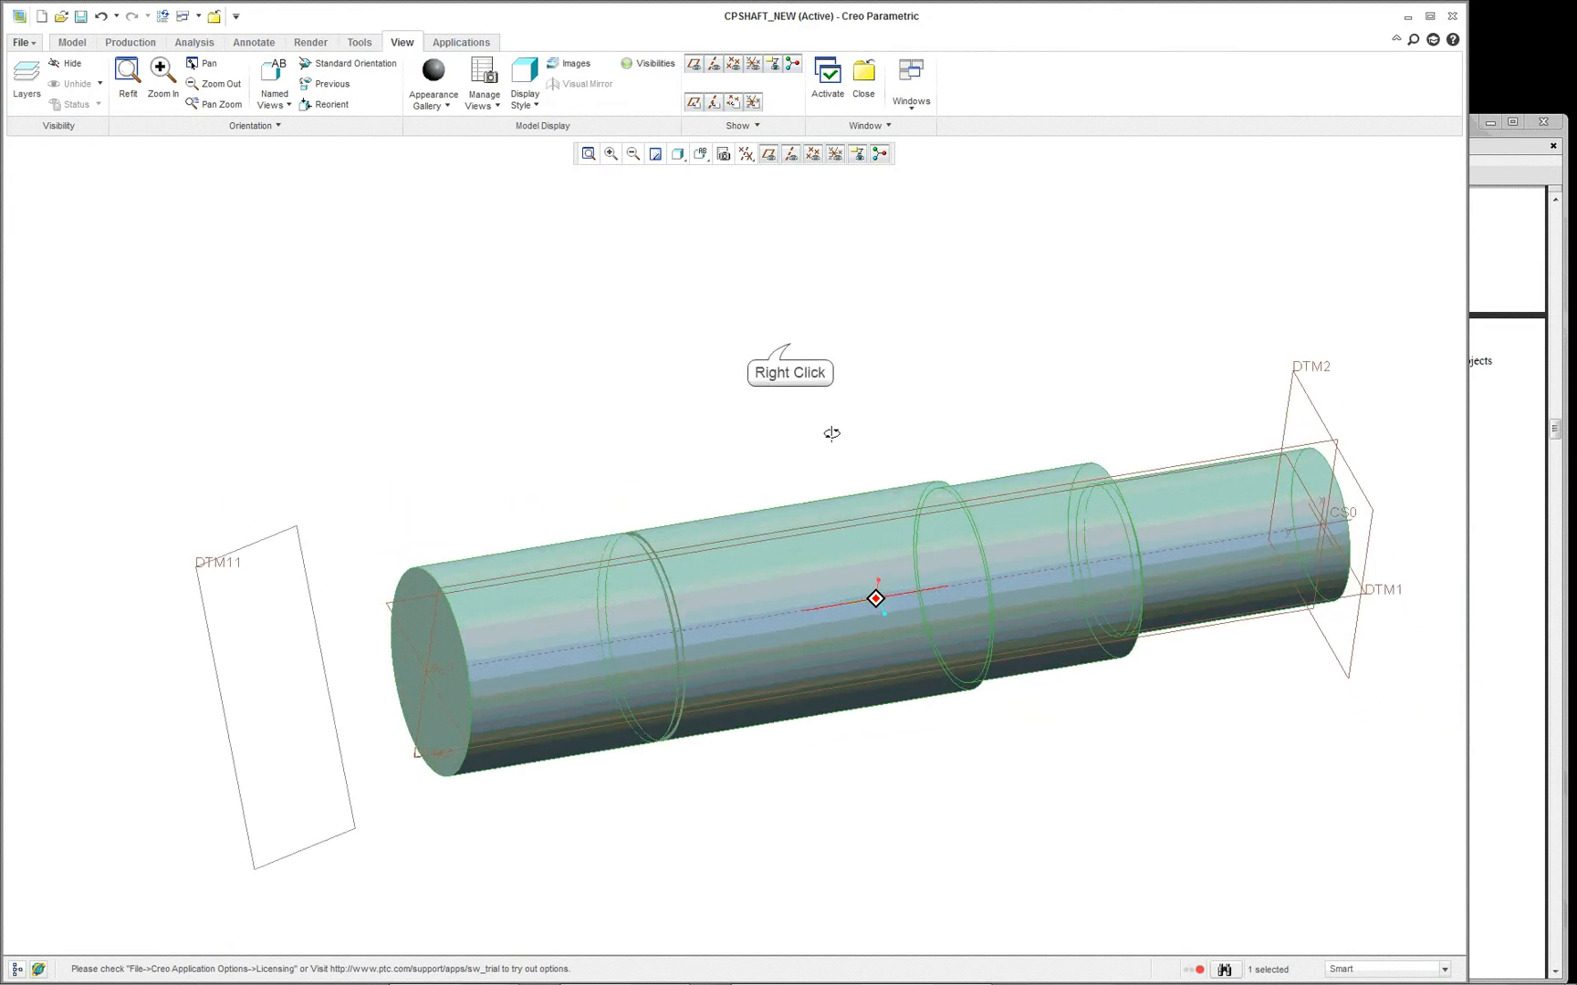
{"action": "right_click", "coordinate": [789, 345]}
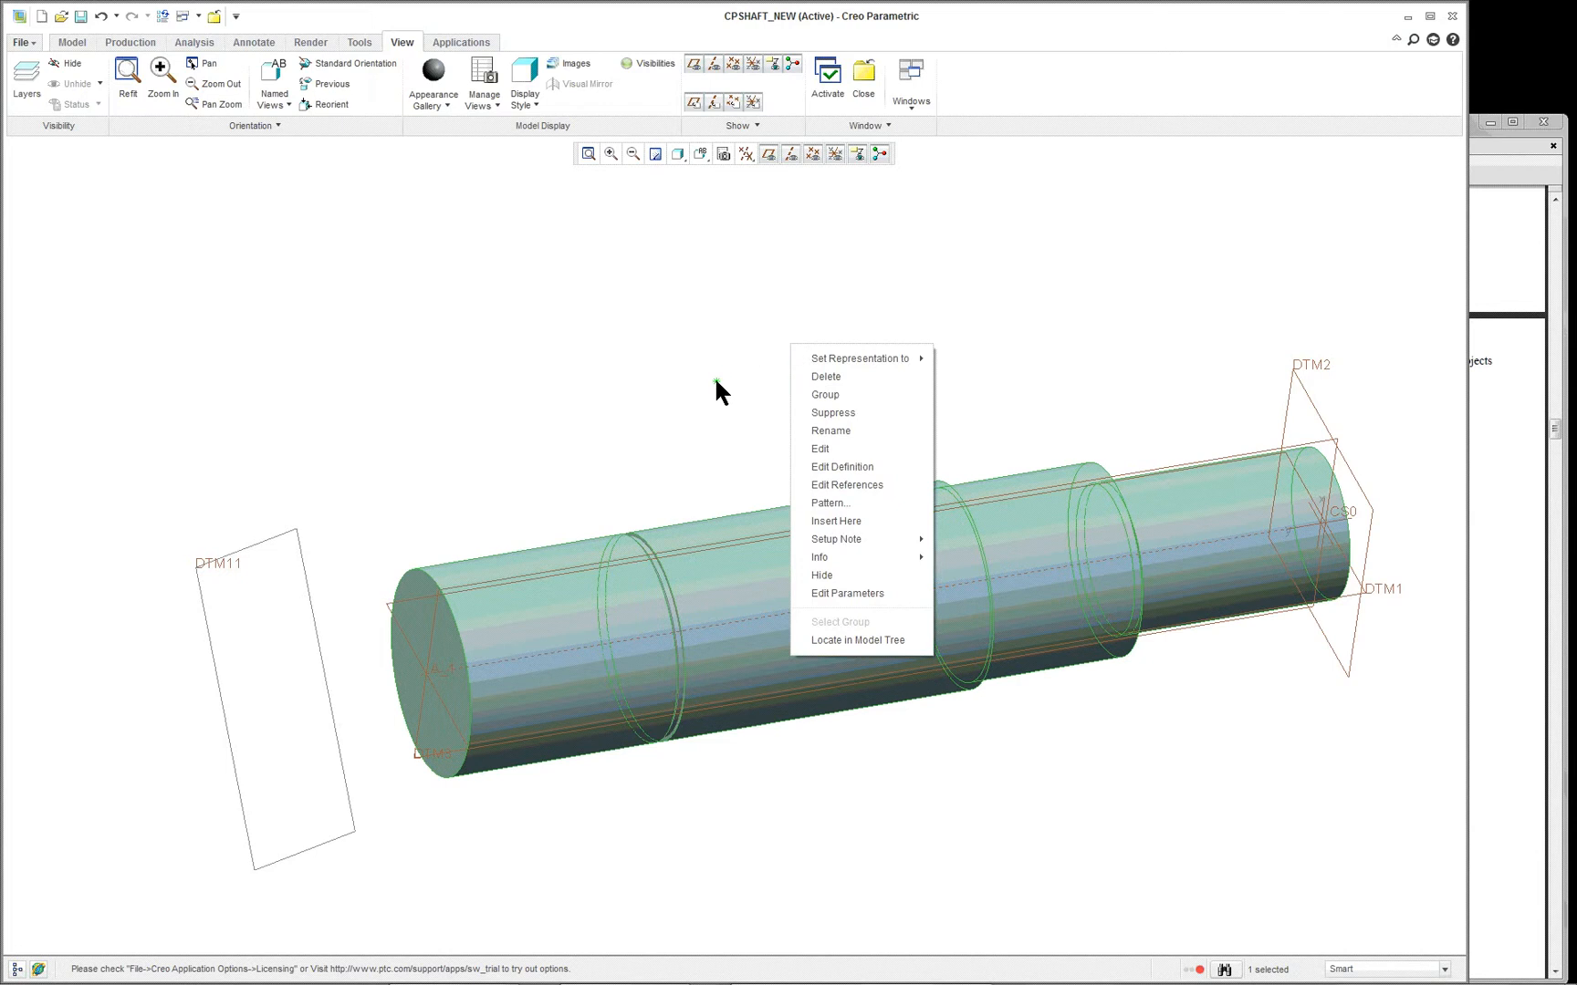
{"action": "right_click", "coordinate": [887, 469]}
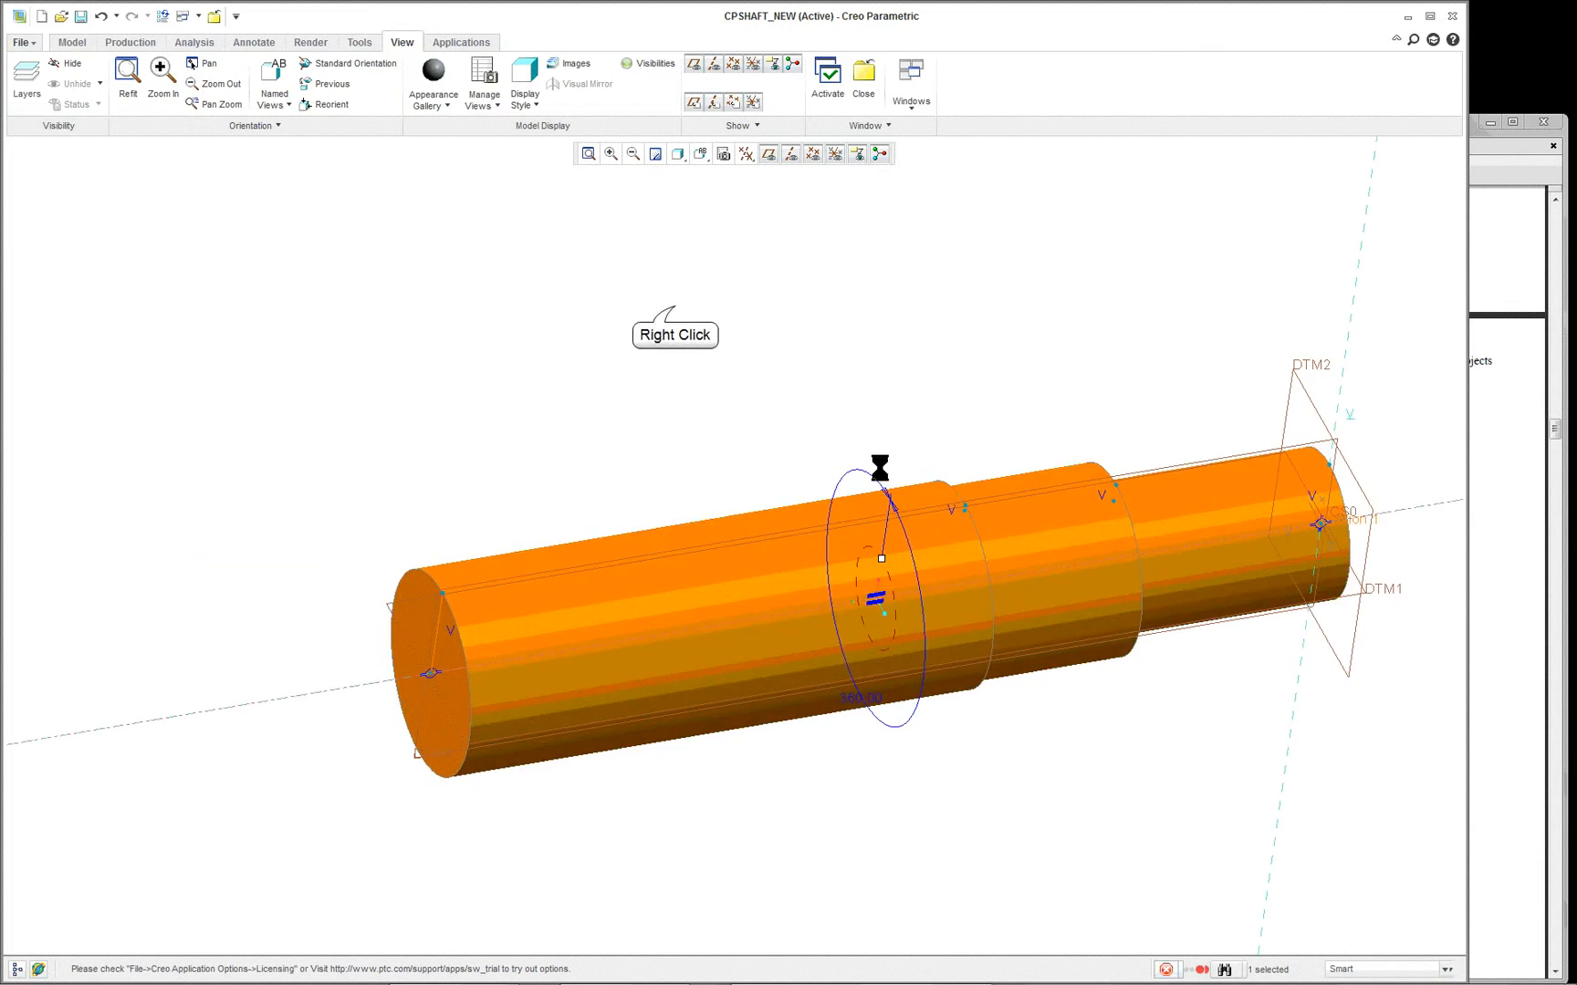
{"action": "right_click", "coordinate": [677, 315]}
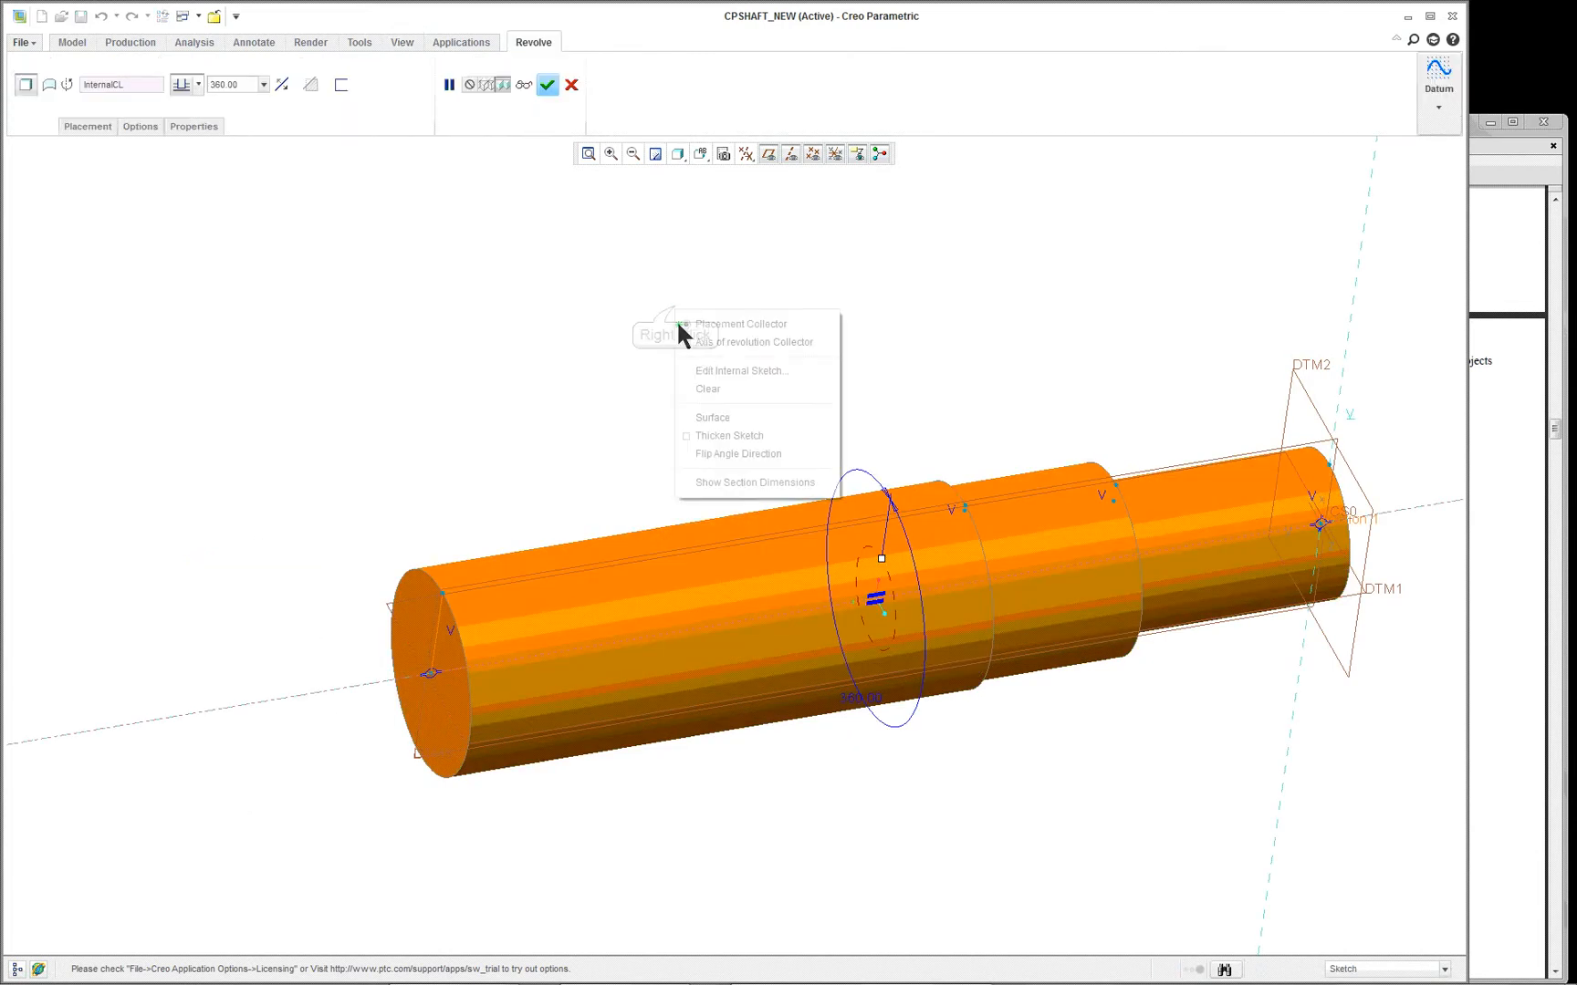
{"action": "left_click", "coordinate": [728, 369]}
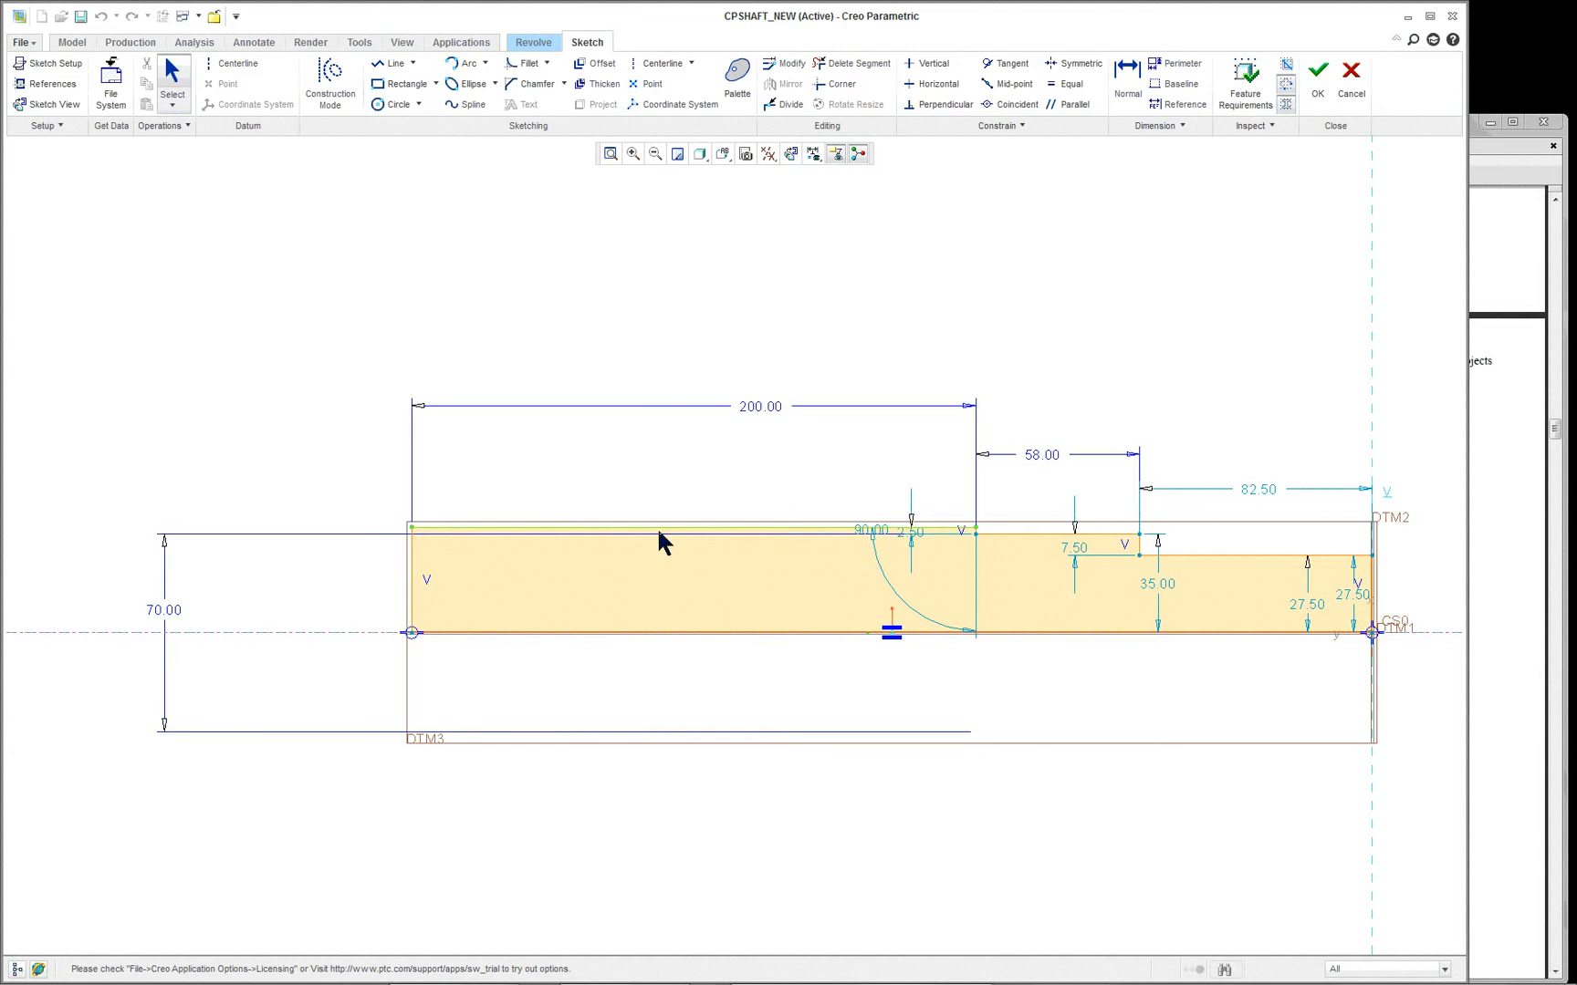
{"action": "scroll", "coordinate": [693, 546], "scroll_direction": "down", "scroll_amount": 3}
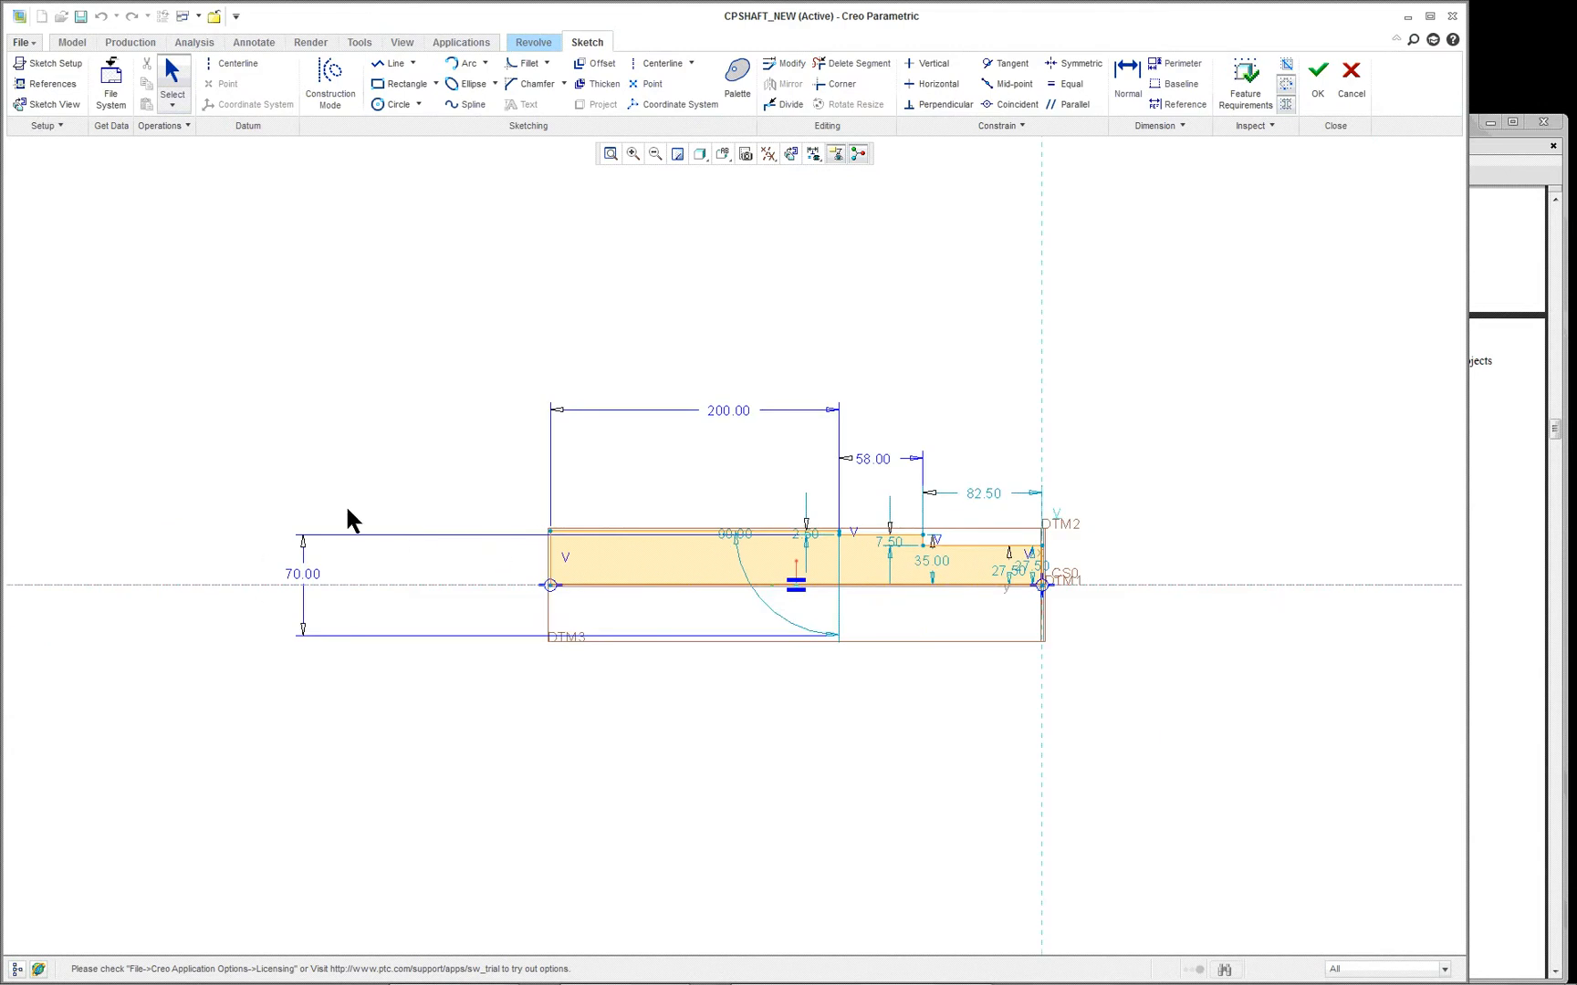
{"action": "scroll", "coordinate": [254, 552], "scroll_direction": "up", "scroll_amount": 1}
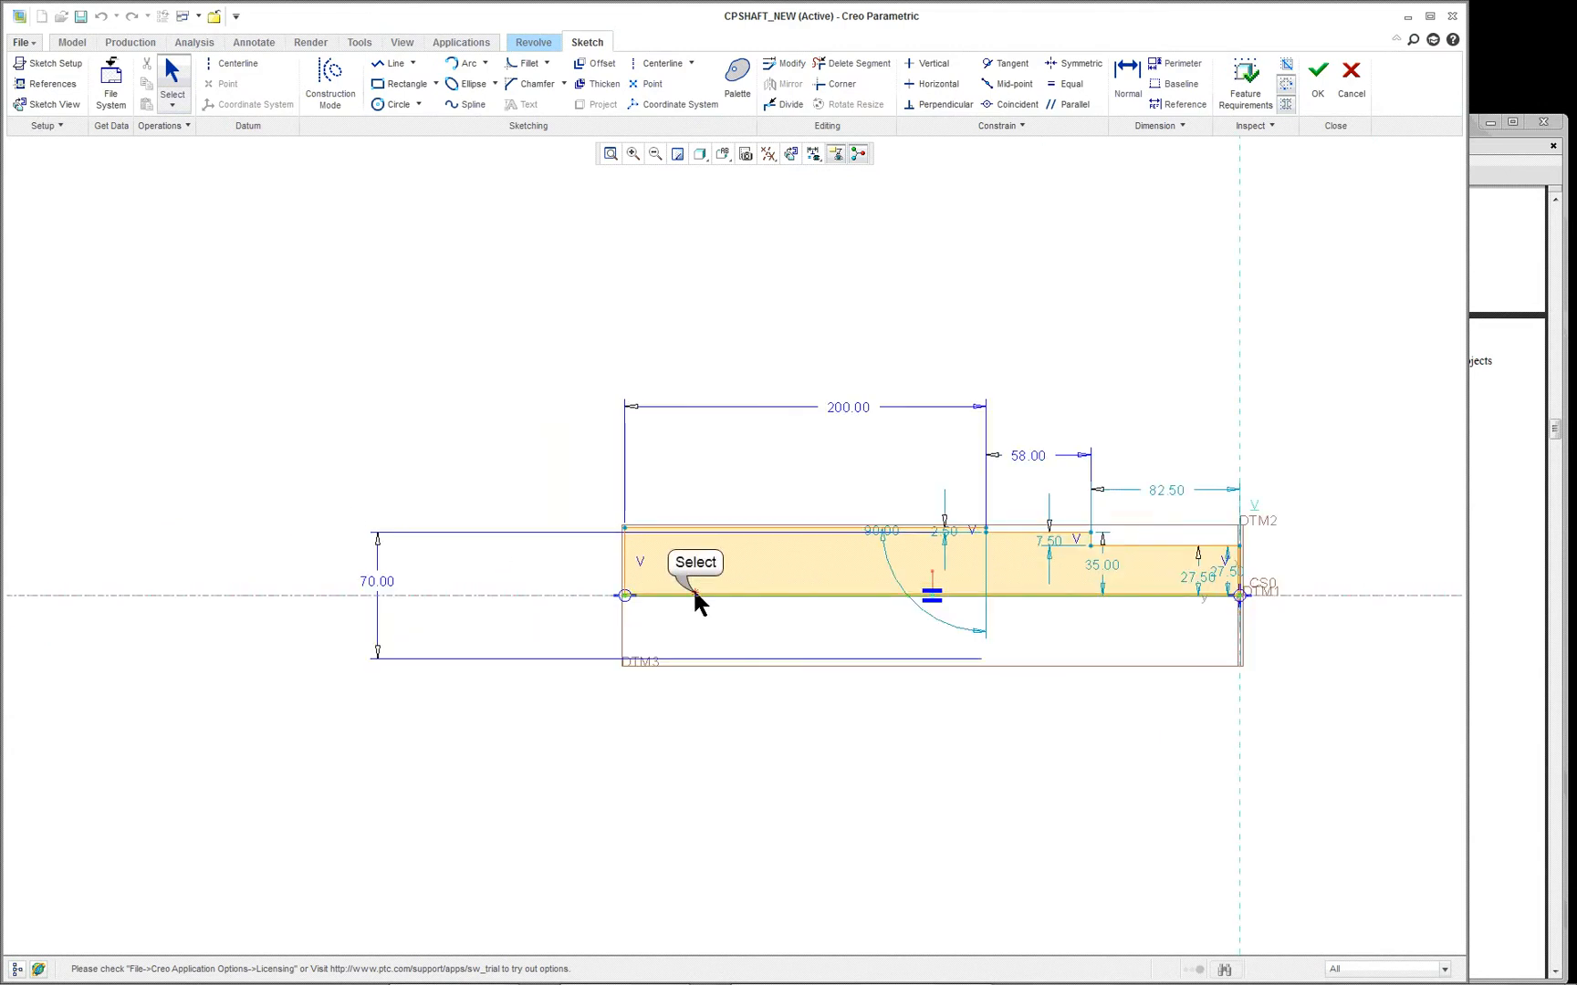
- Delete the profile's base line along the centerline and the vertical line closing the 200 mm section's end
{"action": "key", "text": "Delete"}
{"action": "left_click", "coordinate": [626, 560]}
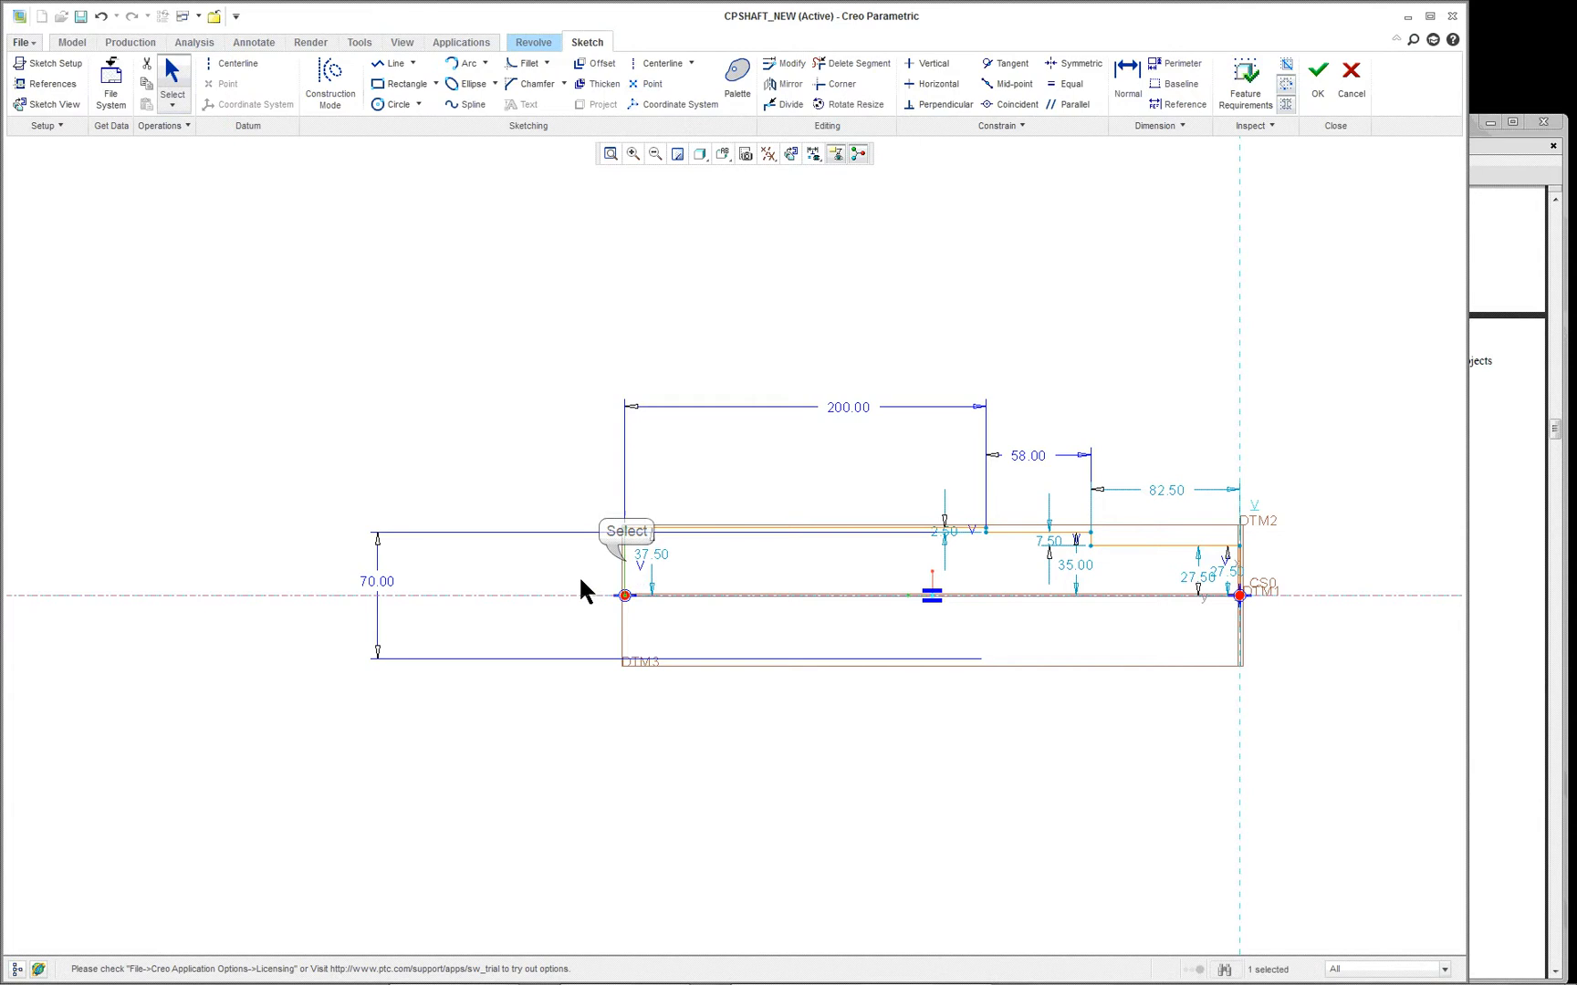
{"action": "key", "text": "Delete"}
{"action": "scroll", "coordinate": [551, 551], "scroll_direction": "down", "scroll_amount": 1}
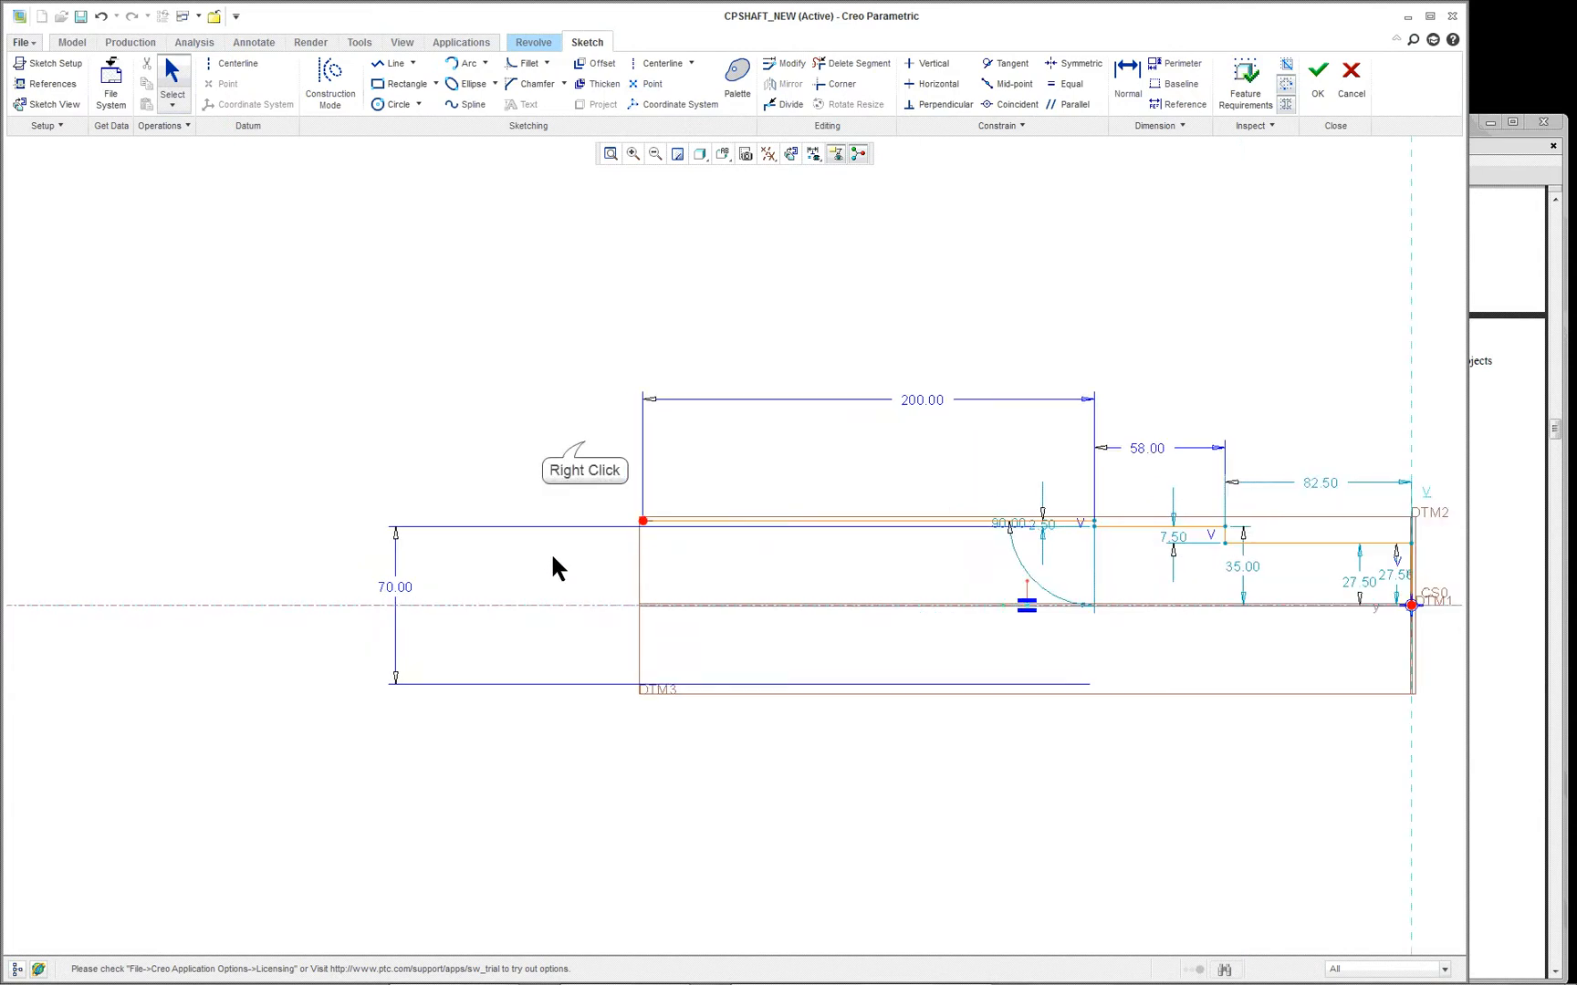
- Sketch a line chain from the 200 mm section's open end: a taper, a horizontal about 89 mm long, a second taper and a short step
{"action": "right_click", "coordinate": [583, 438]}
{"action": "left_click", "coordinate": [633, 504]}
{"action": "left_click", "coordinate": [642, 521]}
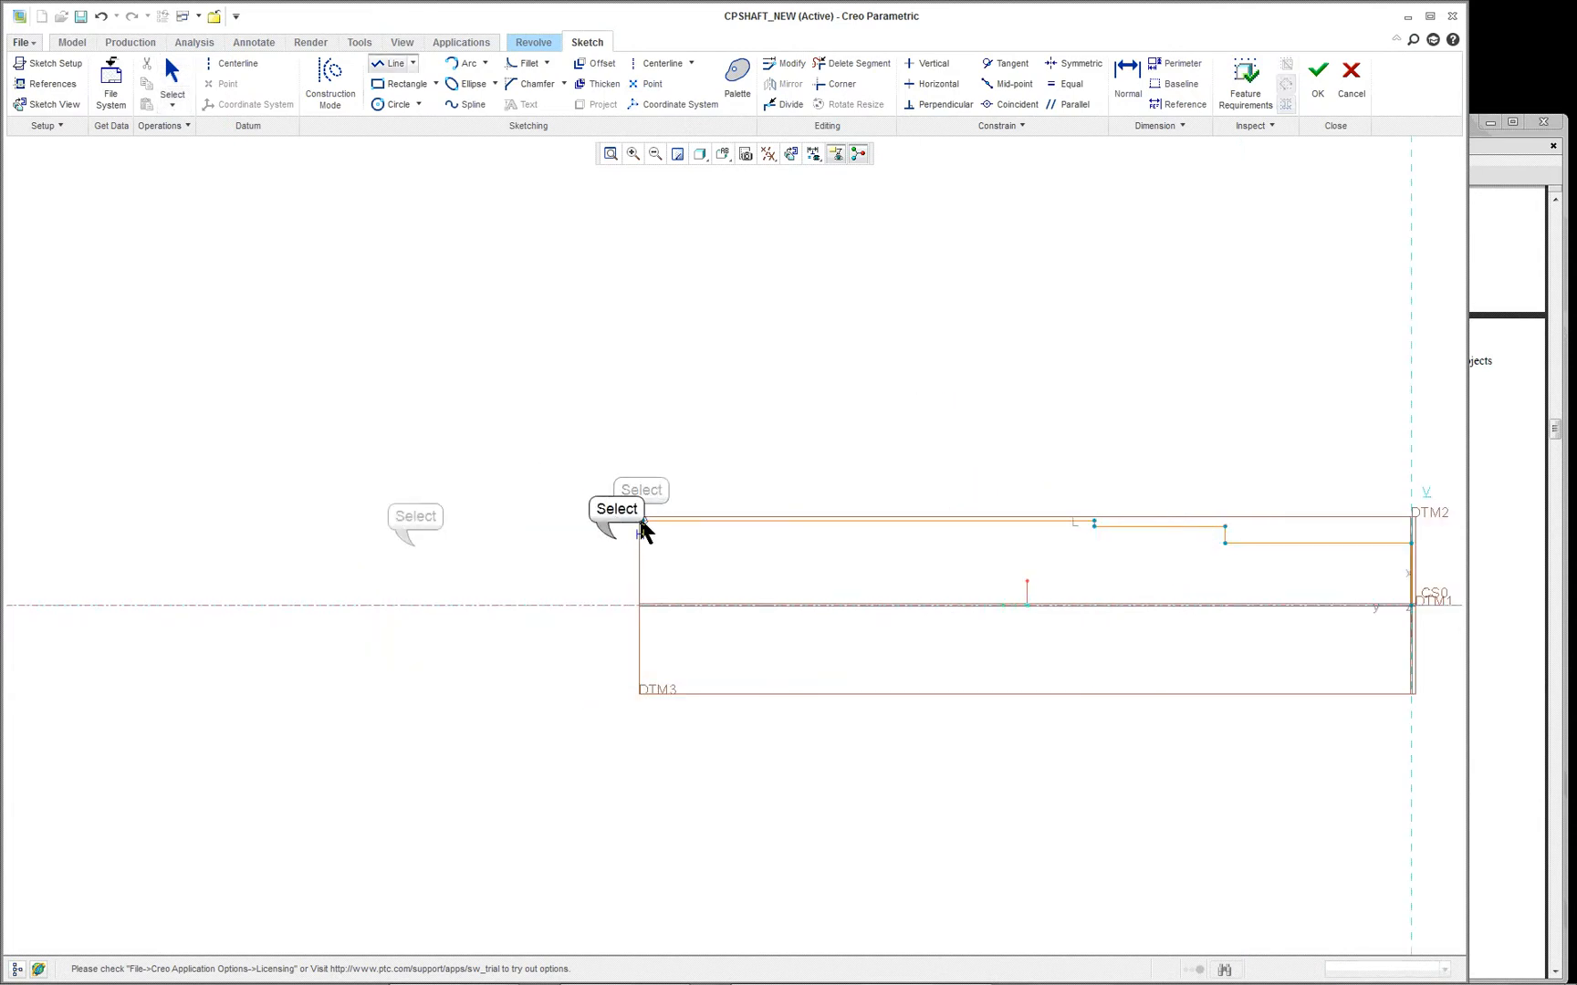
{"action": "left_click", "coordinate": [616, 539]}
{"action": "left_click", "coordinate": [415, 539]}
{"action": "left_click", "coordinate": [382, 564]}
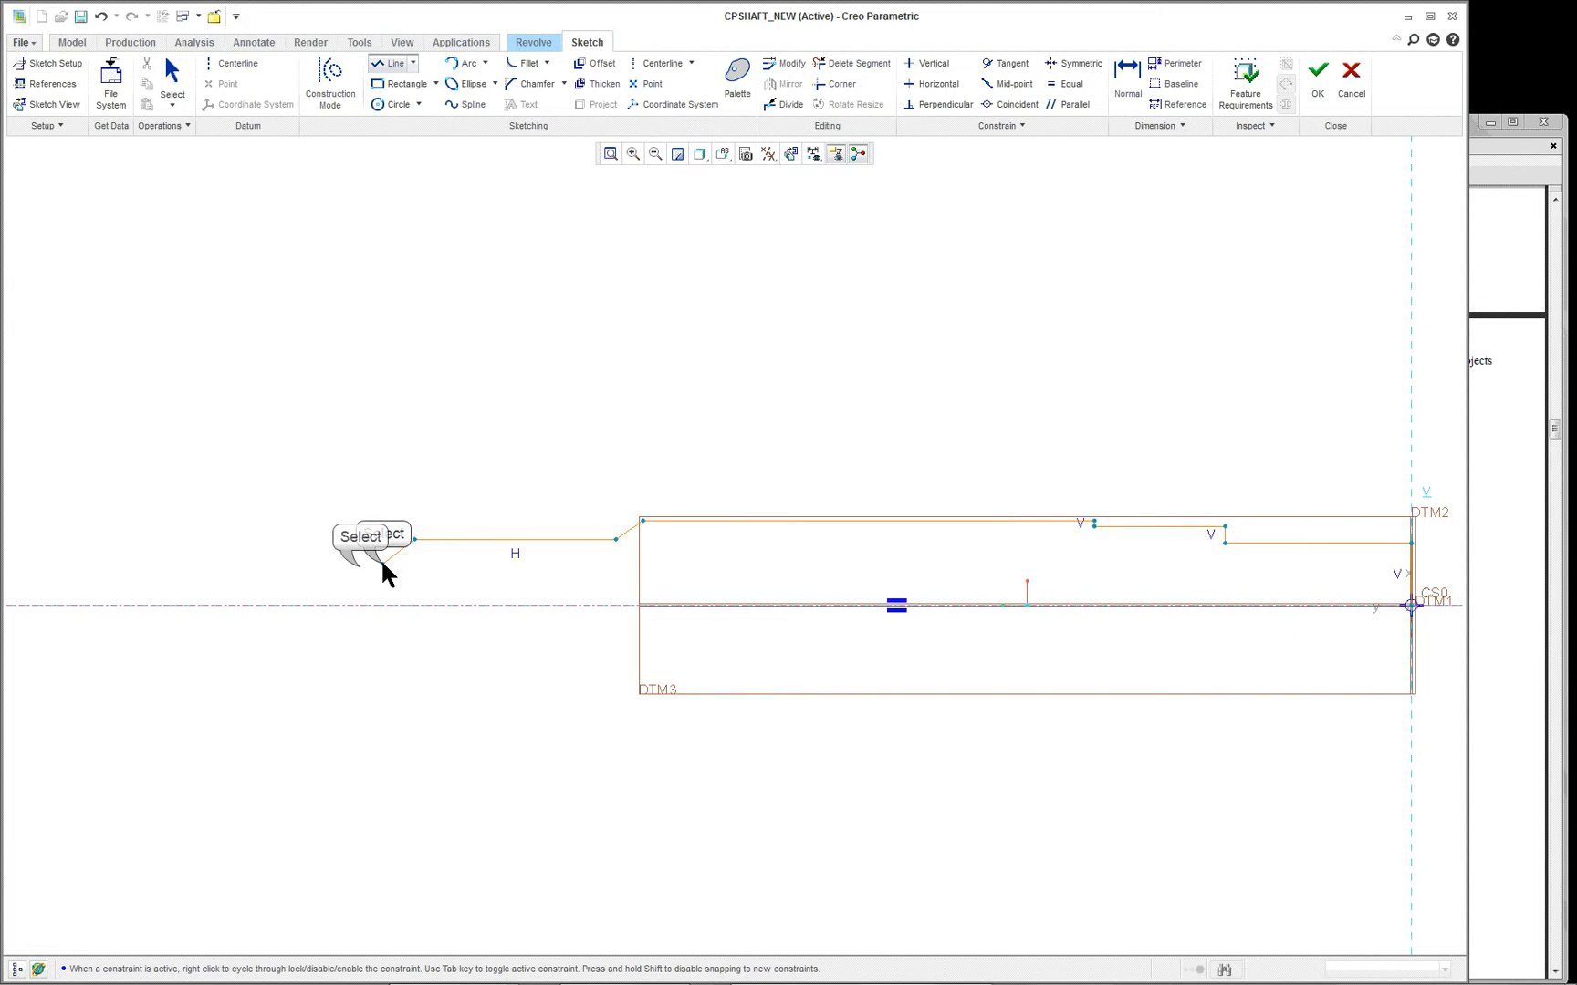
{"action": "left_click", "coordinate": [360, 581]}
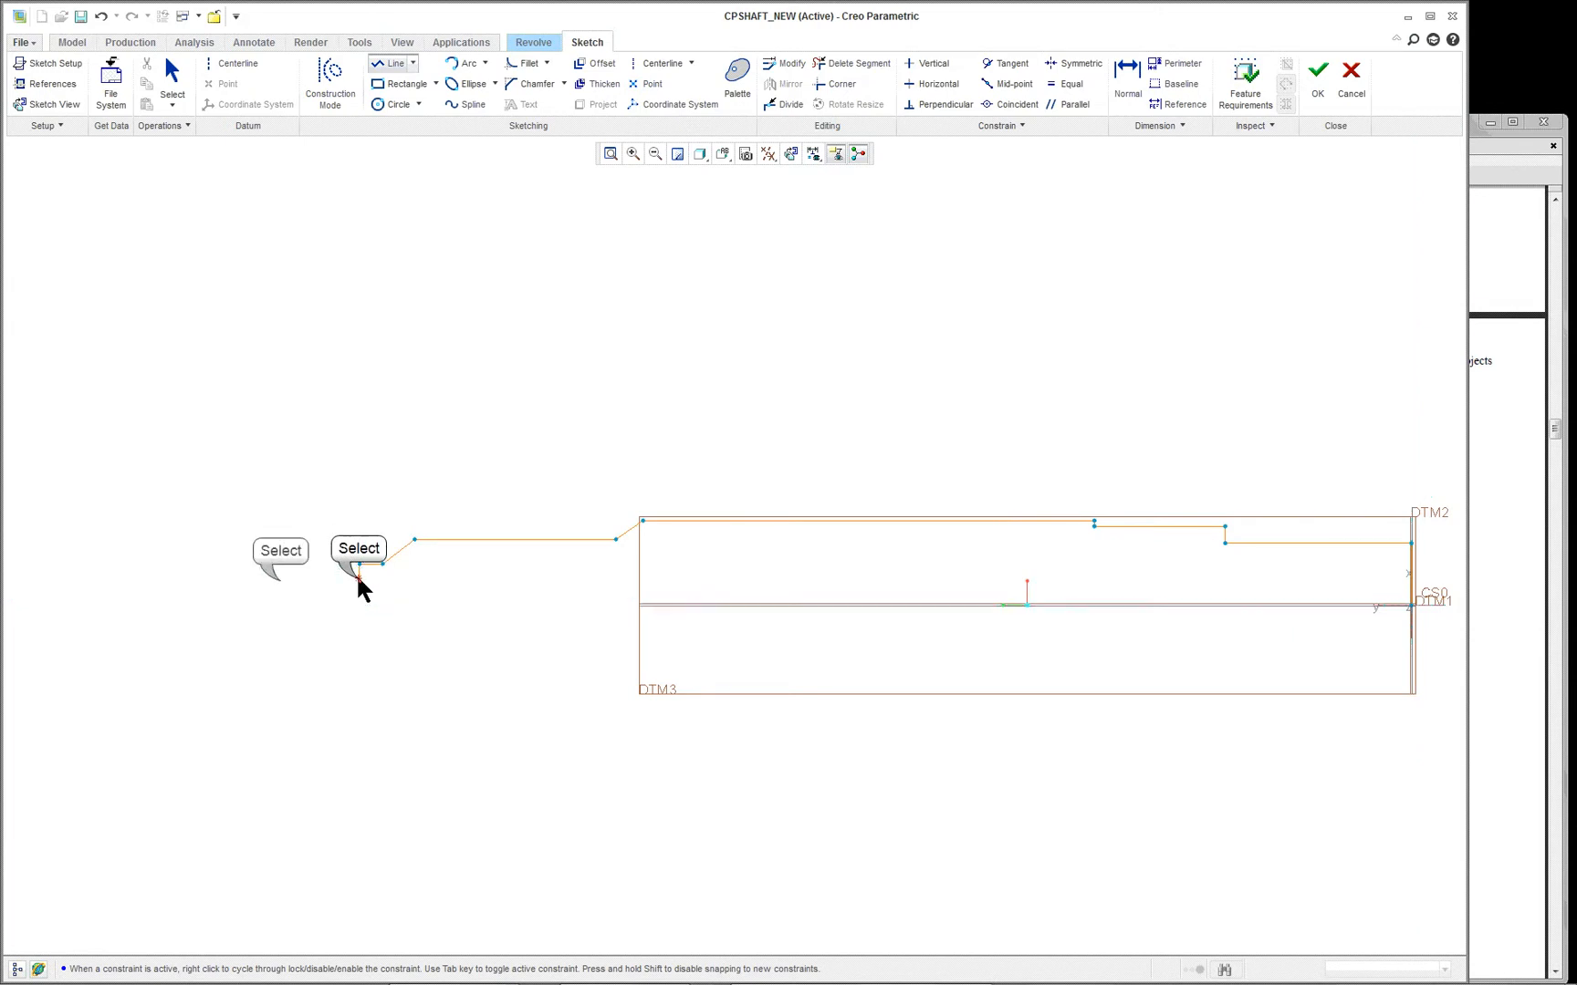
- Extend the chain with a horizontal line about 35 mm long, drop vertically to the centerline and close the profile at the origin
{"action": "left_click", "coordinate": [281, 582]}
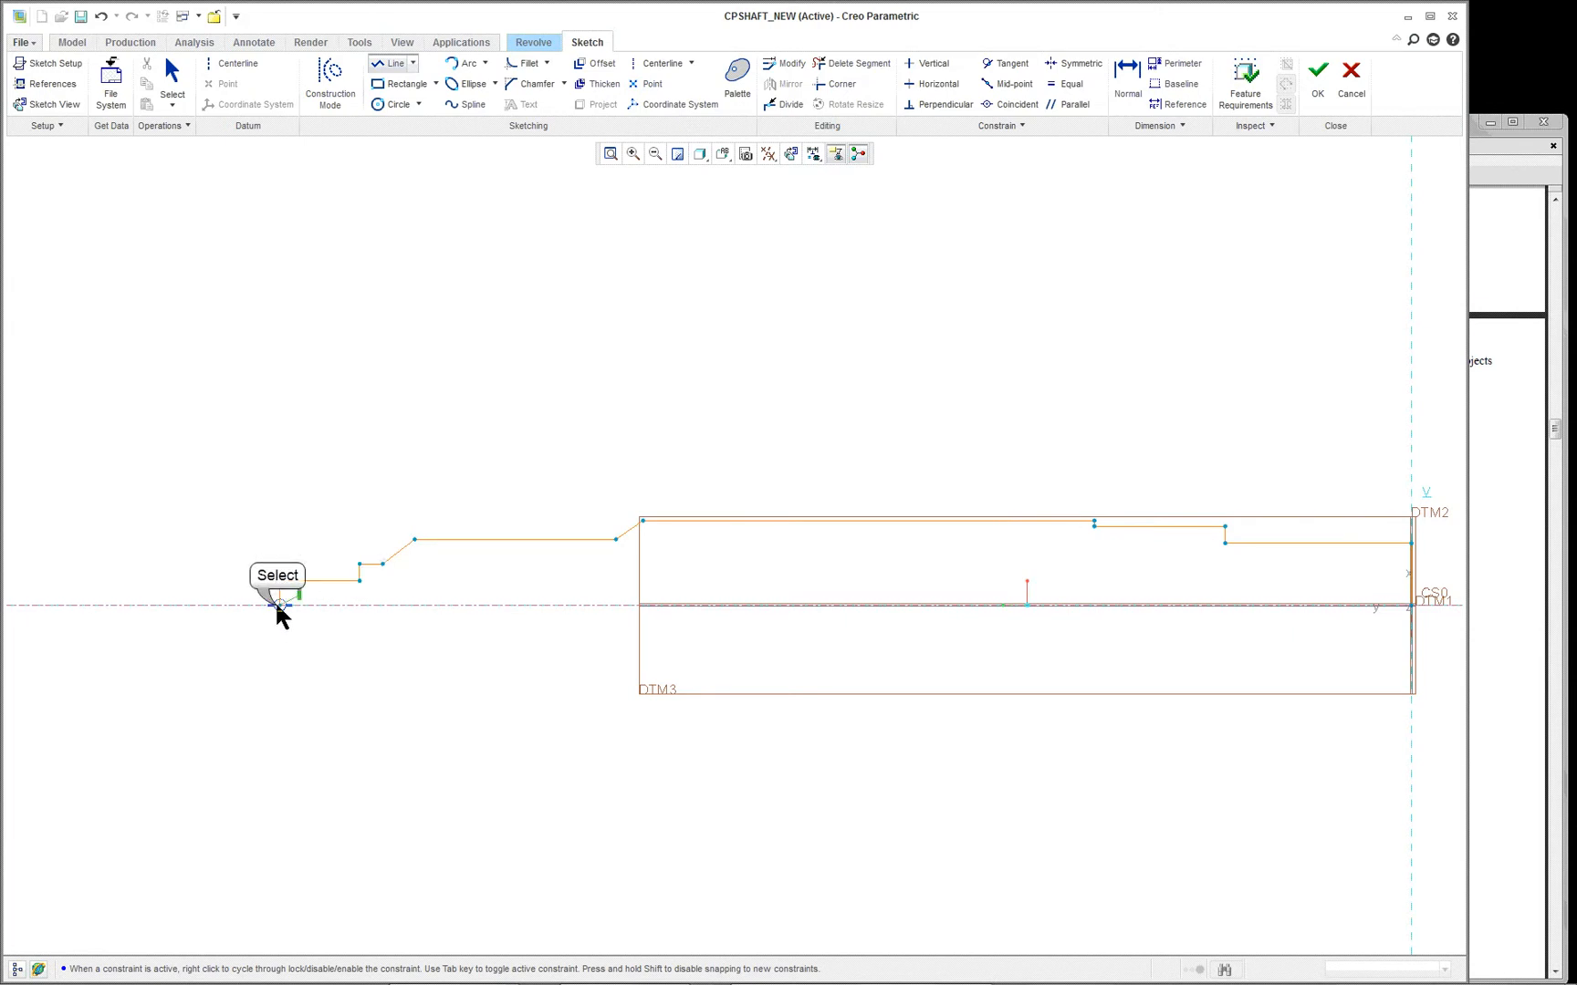
{"action": "left_click", "coordinate": [279, 605]}
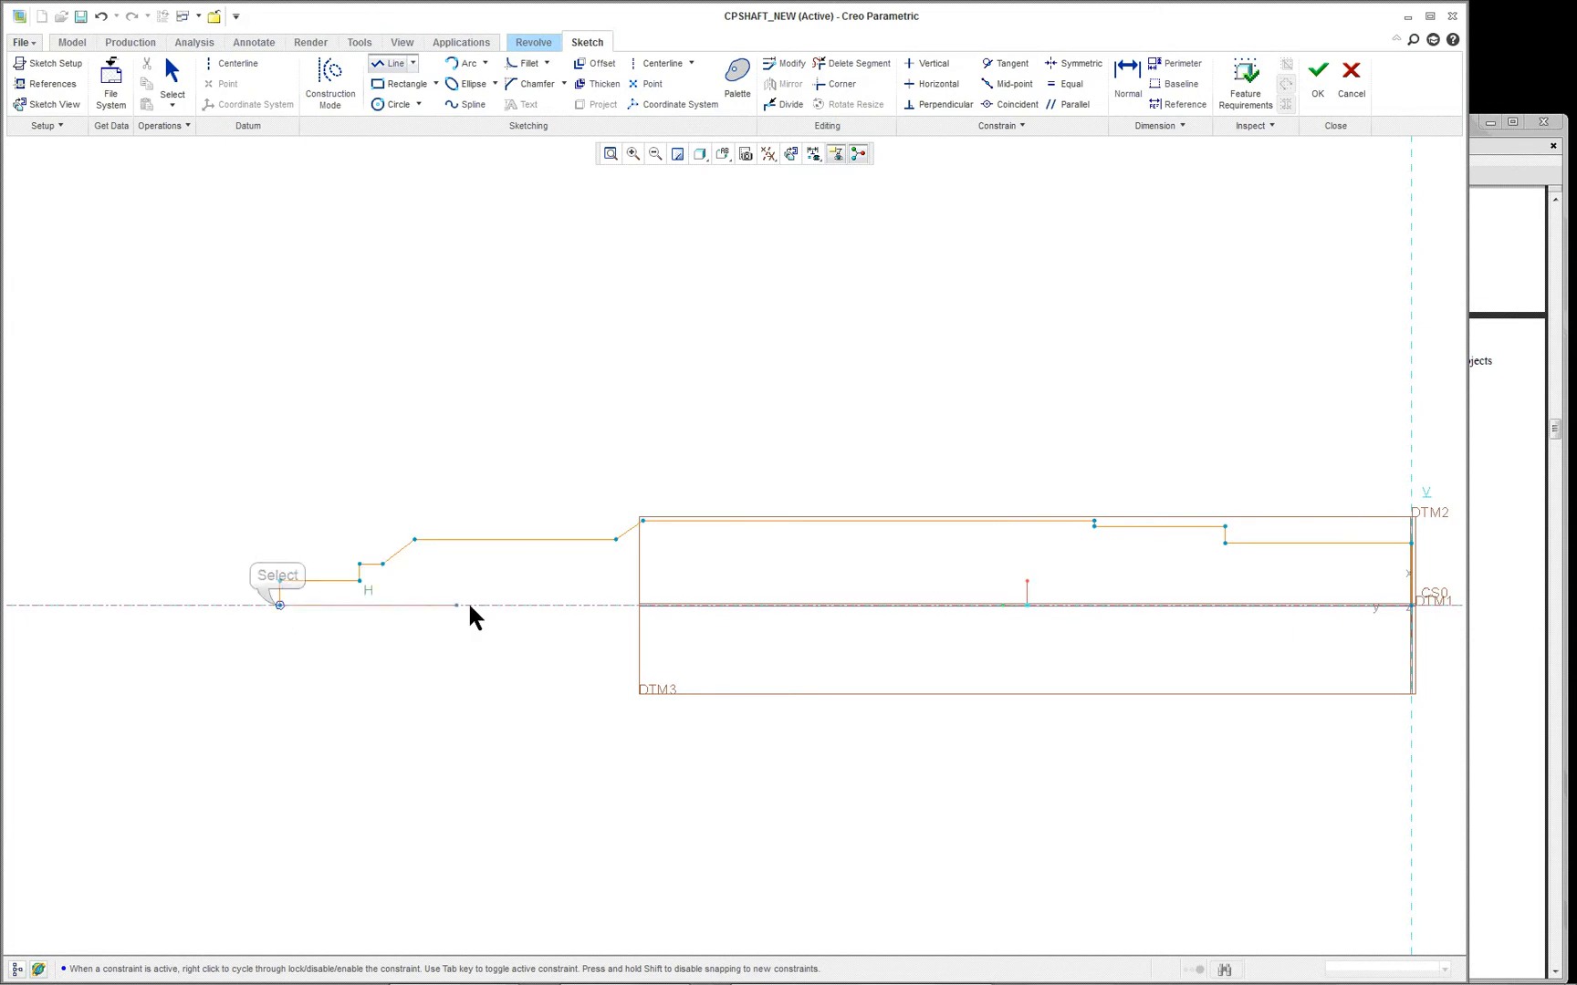
{"action": "left_click", "coordinate": [1407, 605]}
{"action": "middle_click", "coordinate": [953, 317]}
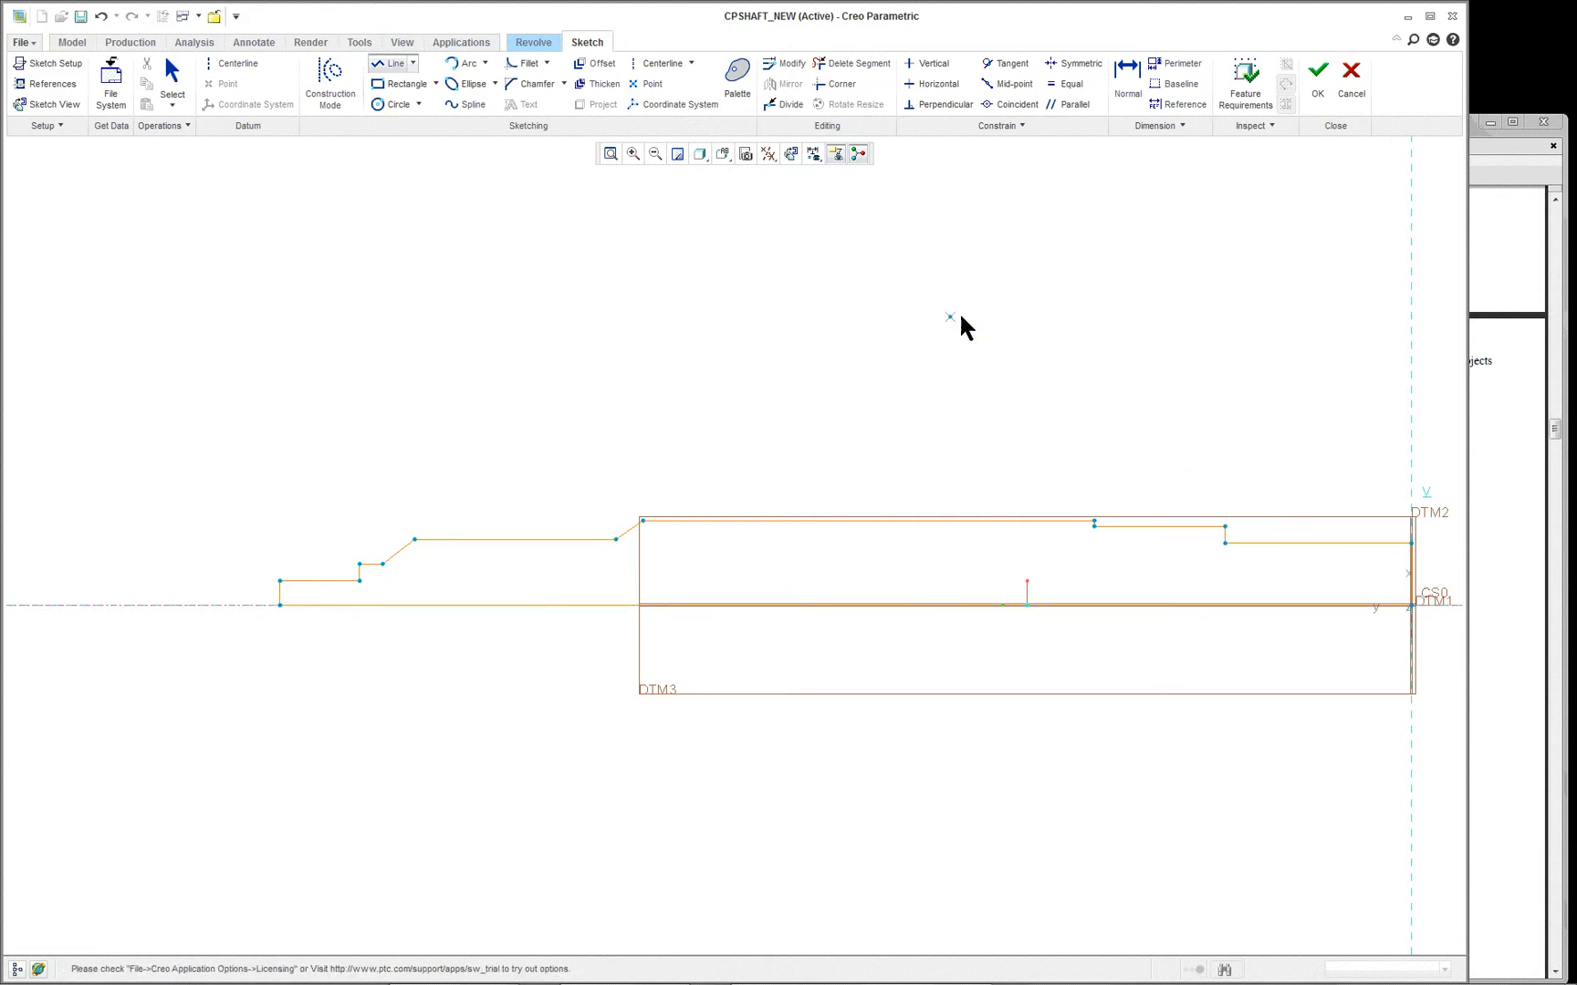
{"action": "middle_click", "coordinate": [984, 312]}
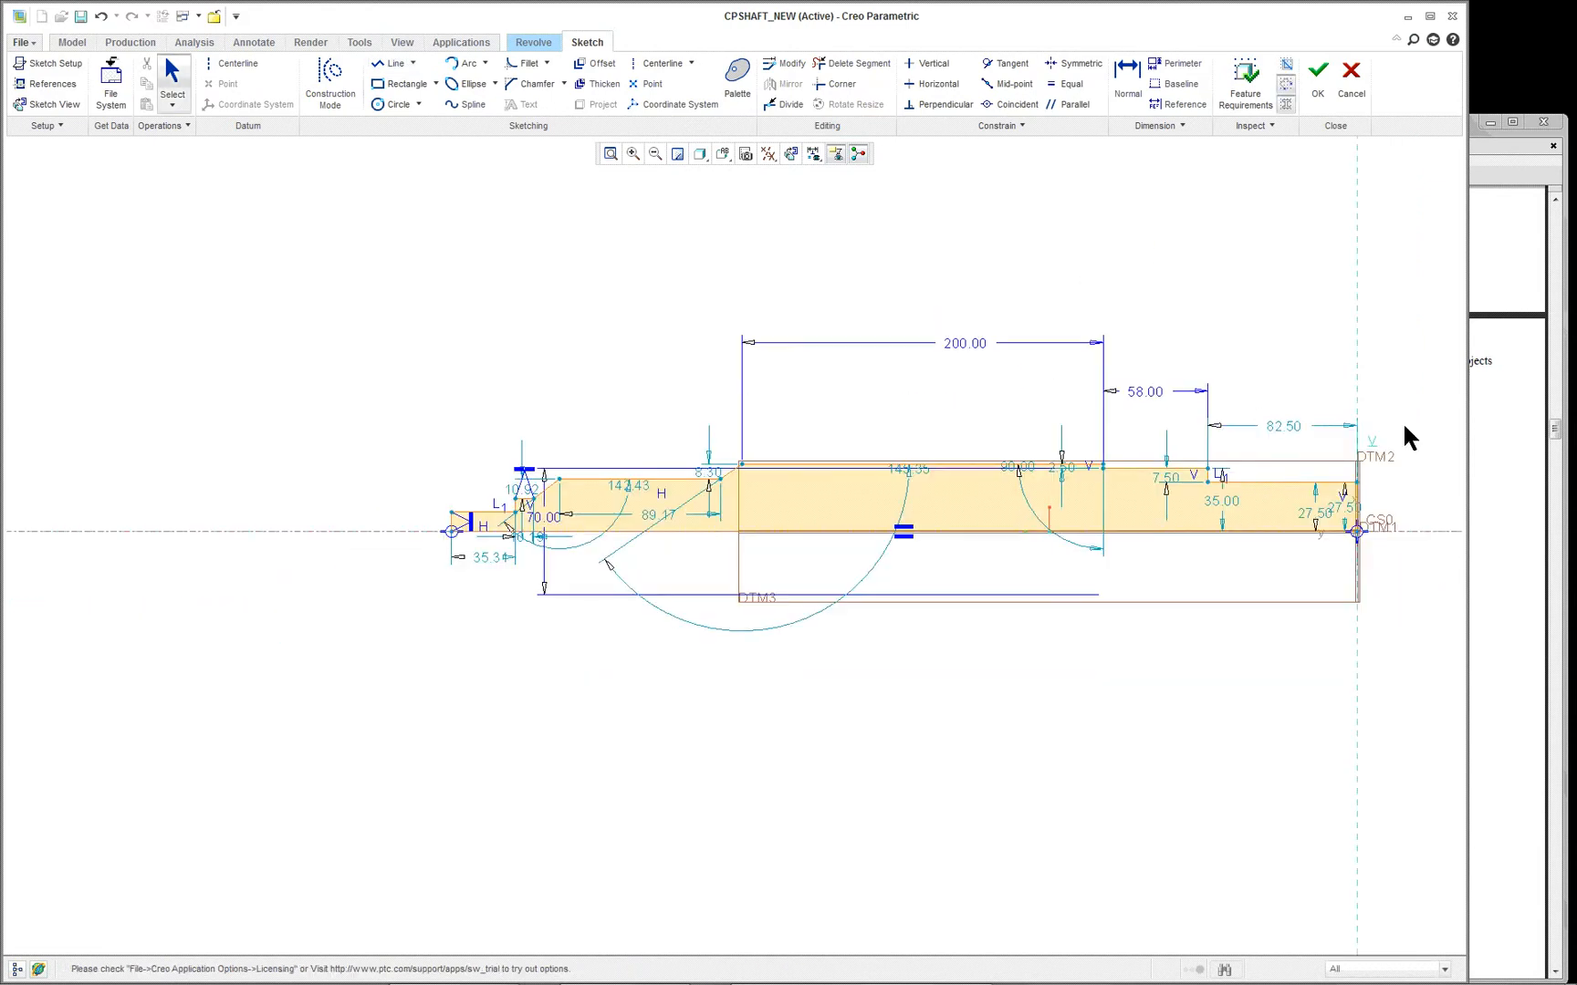
- Accept the redrawn section, complete the 360° revolve and dismiss the regeneration failure notification
{"action": "scroll", "coordinate": [1403, 421], "scroll_direction": "up", "scroll_amount": 1}
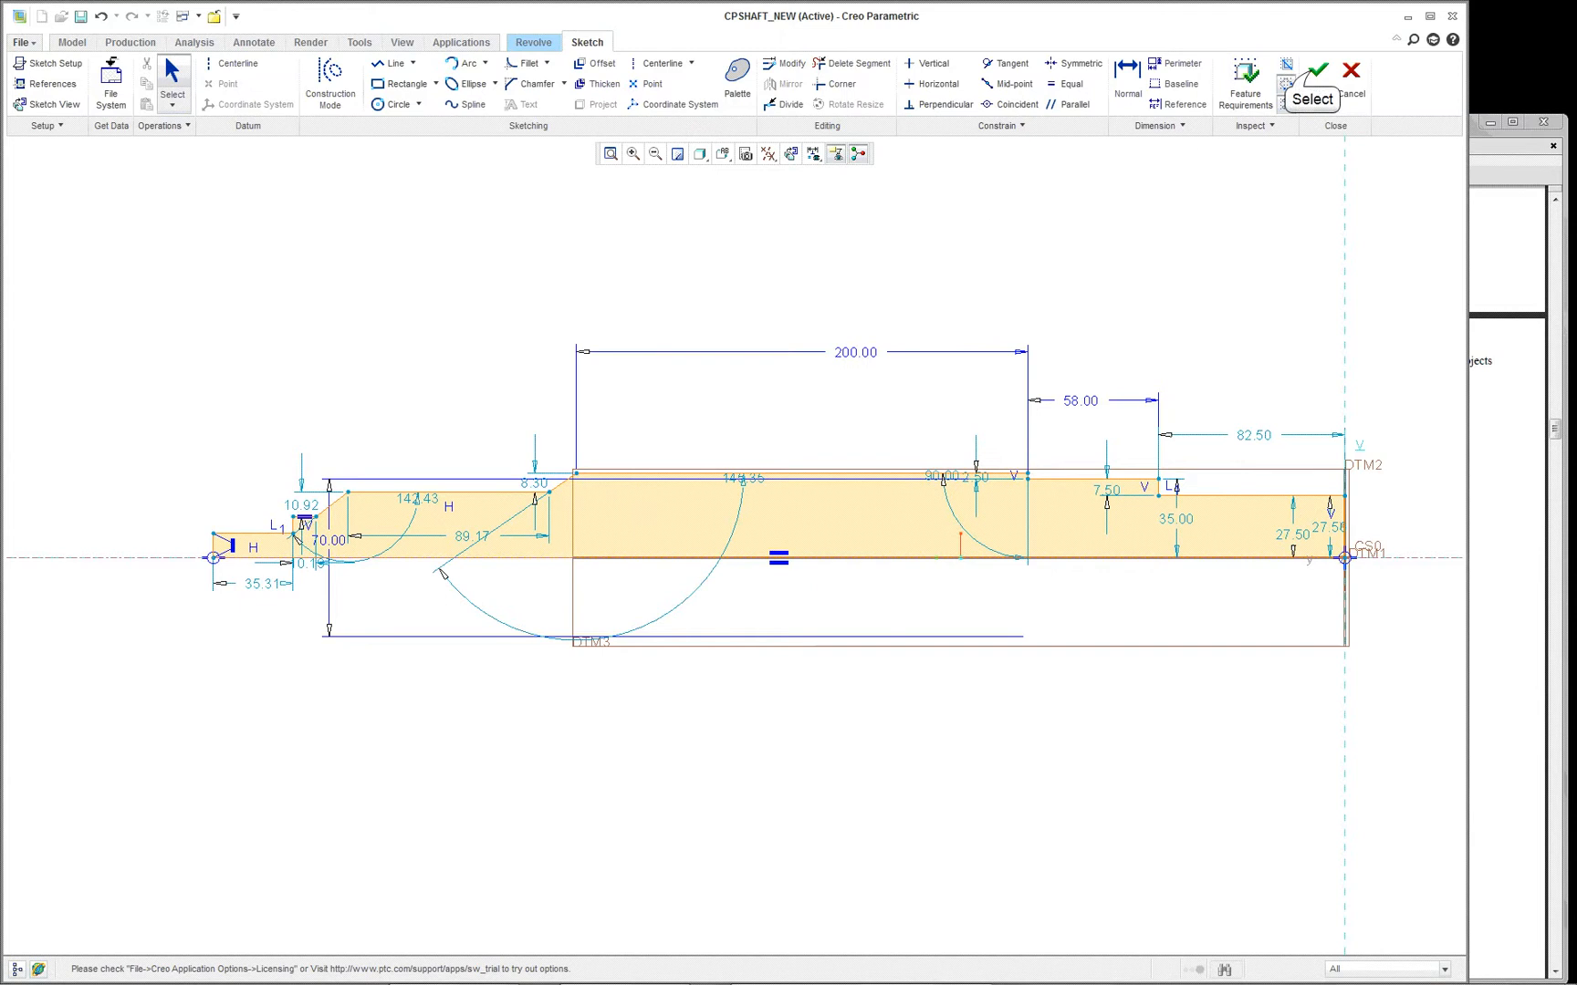
{"action": "left_click", "coordinate": [1316, 75]}
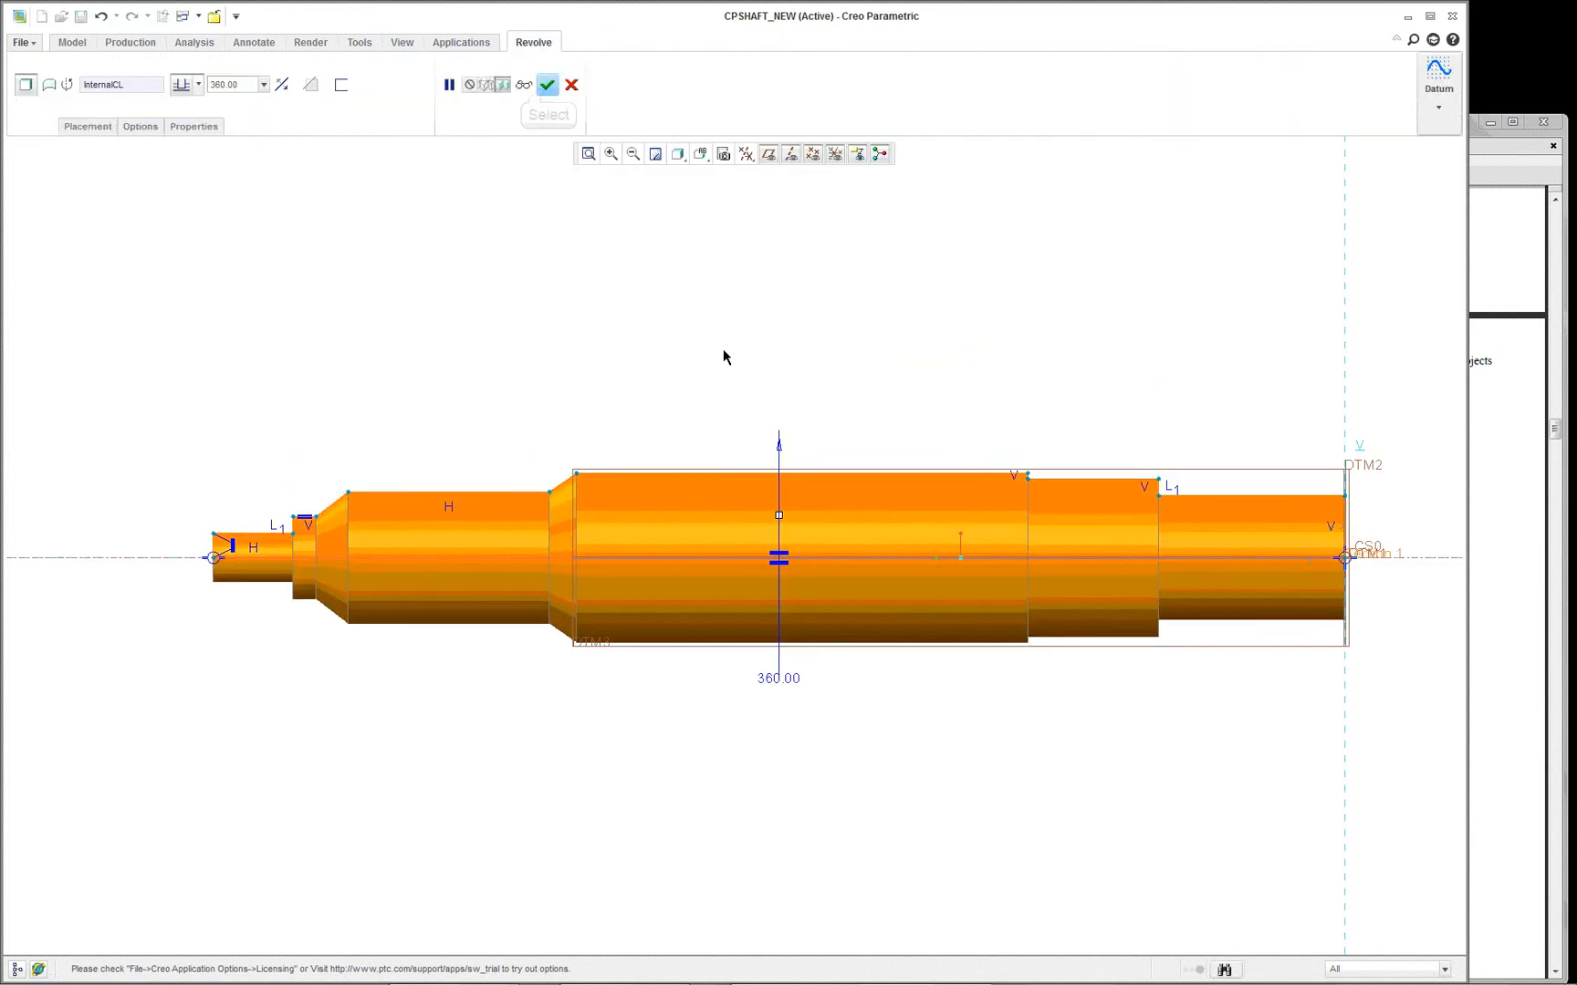
{"action": "left_click", "coordinate": [558, 87]}
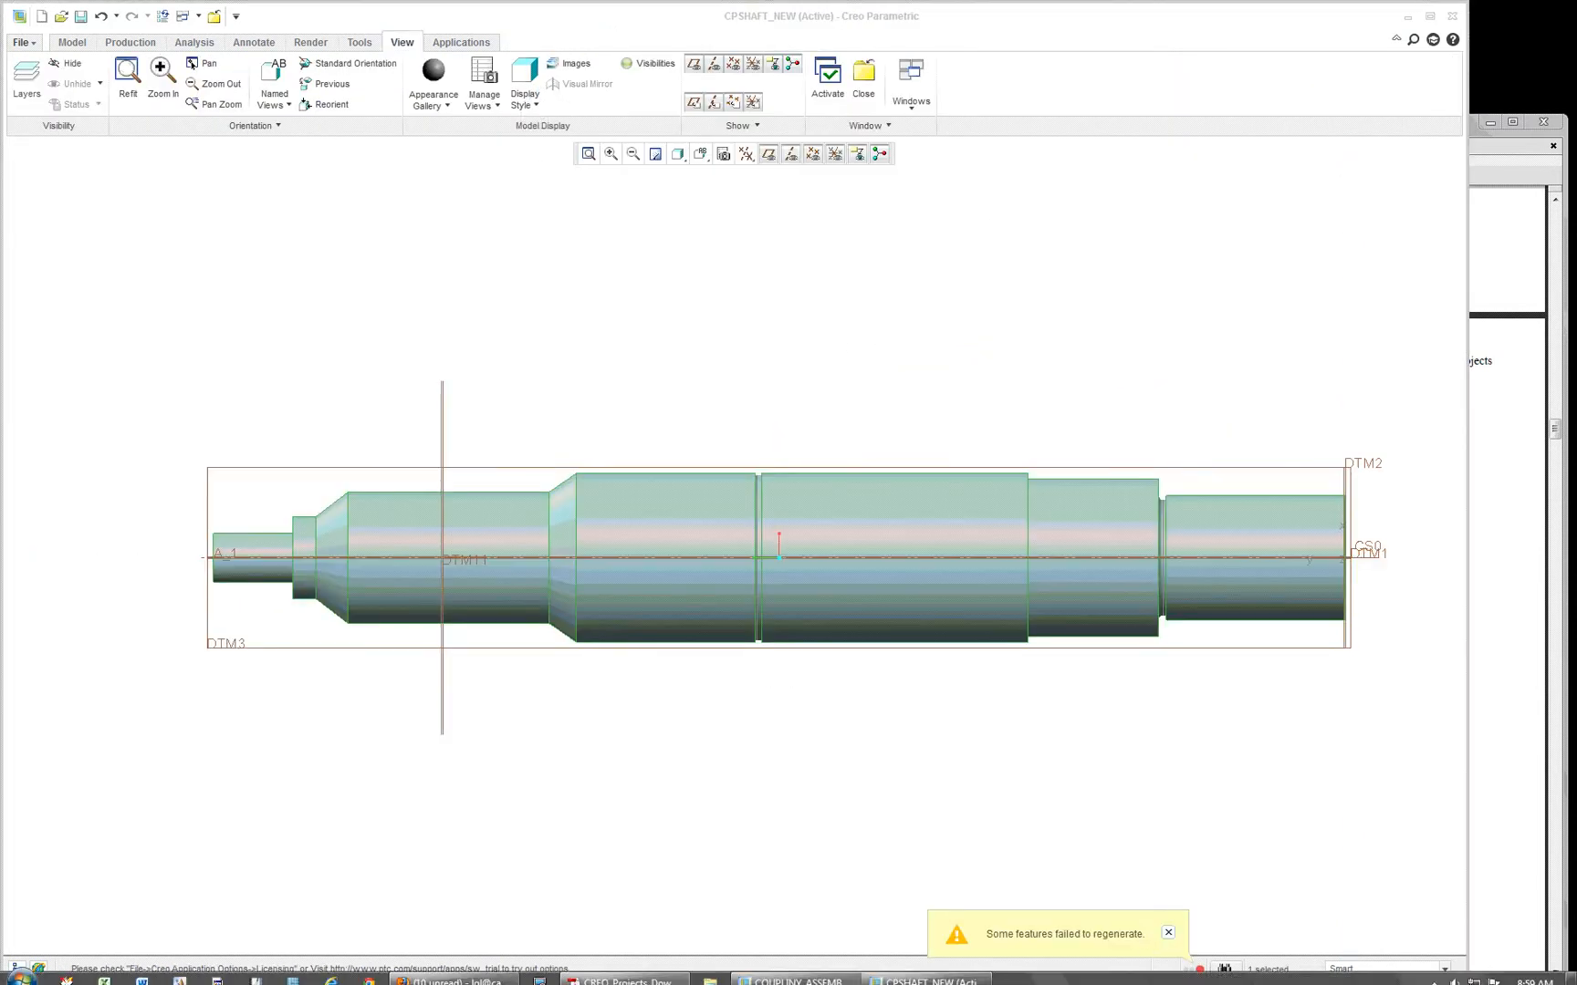
{"action": "left_click", "coordinate": [1169, 931]}
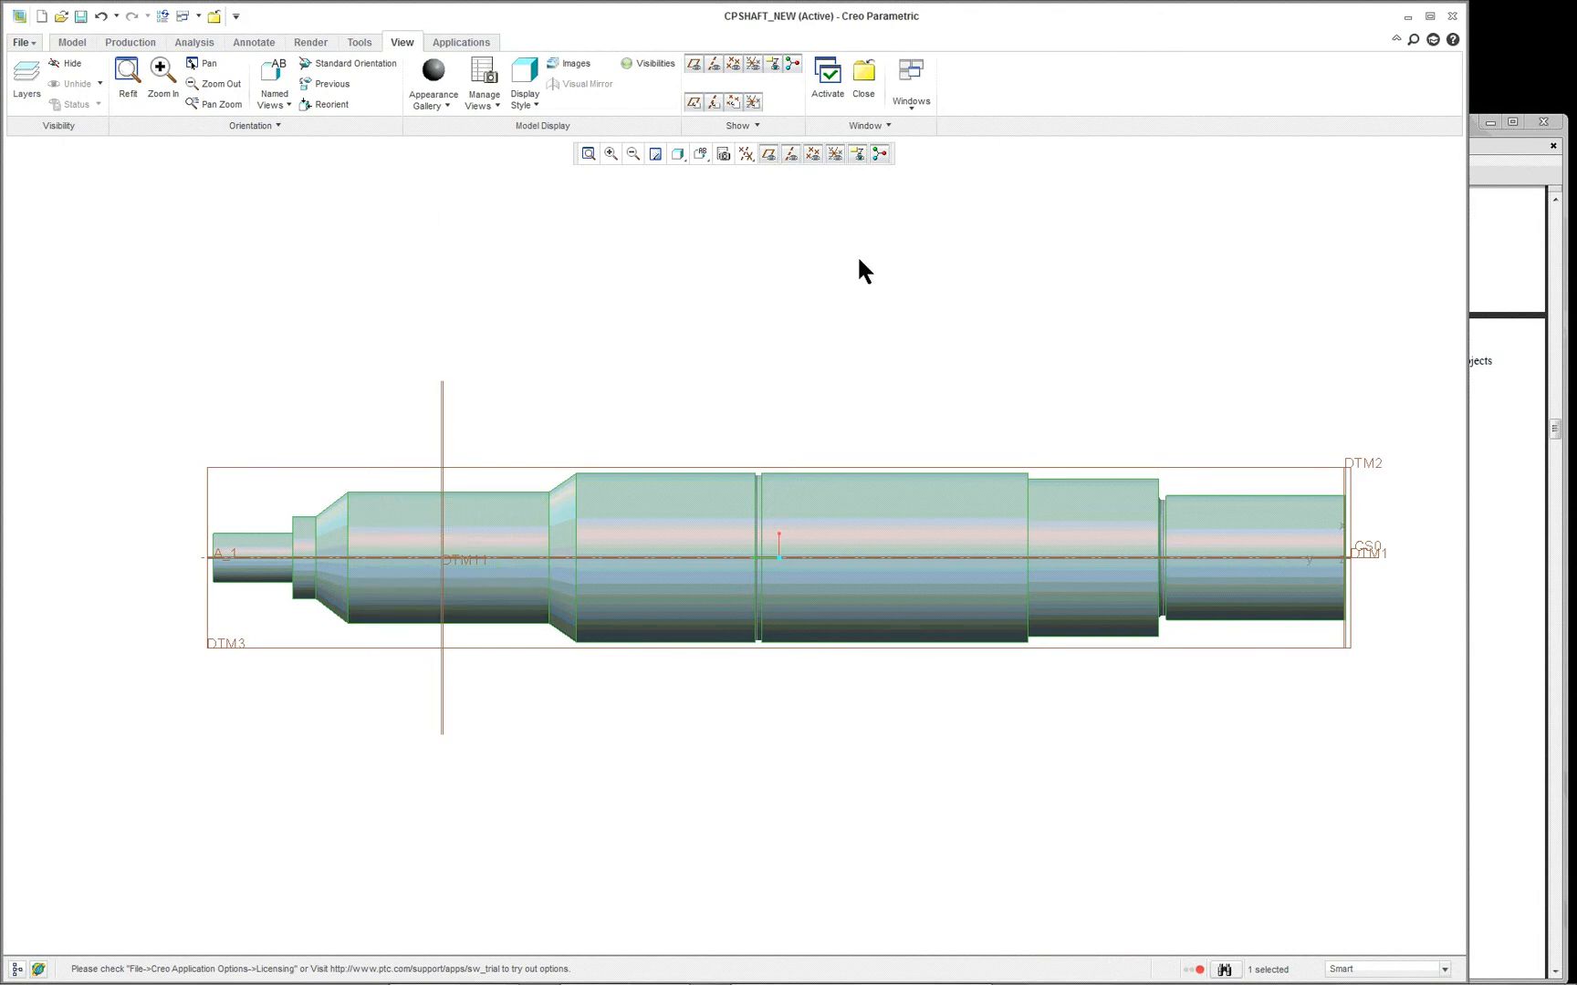
- Undo the last two redefinitions of the shaft's base revolve
{"action": "double_click", "coordinate": [105, 17]}
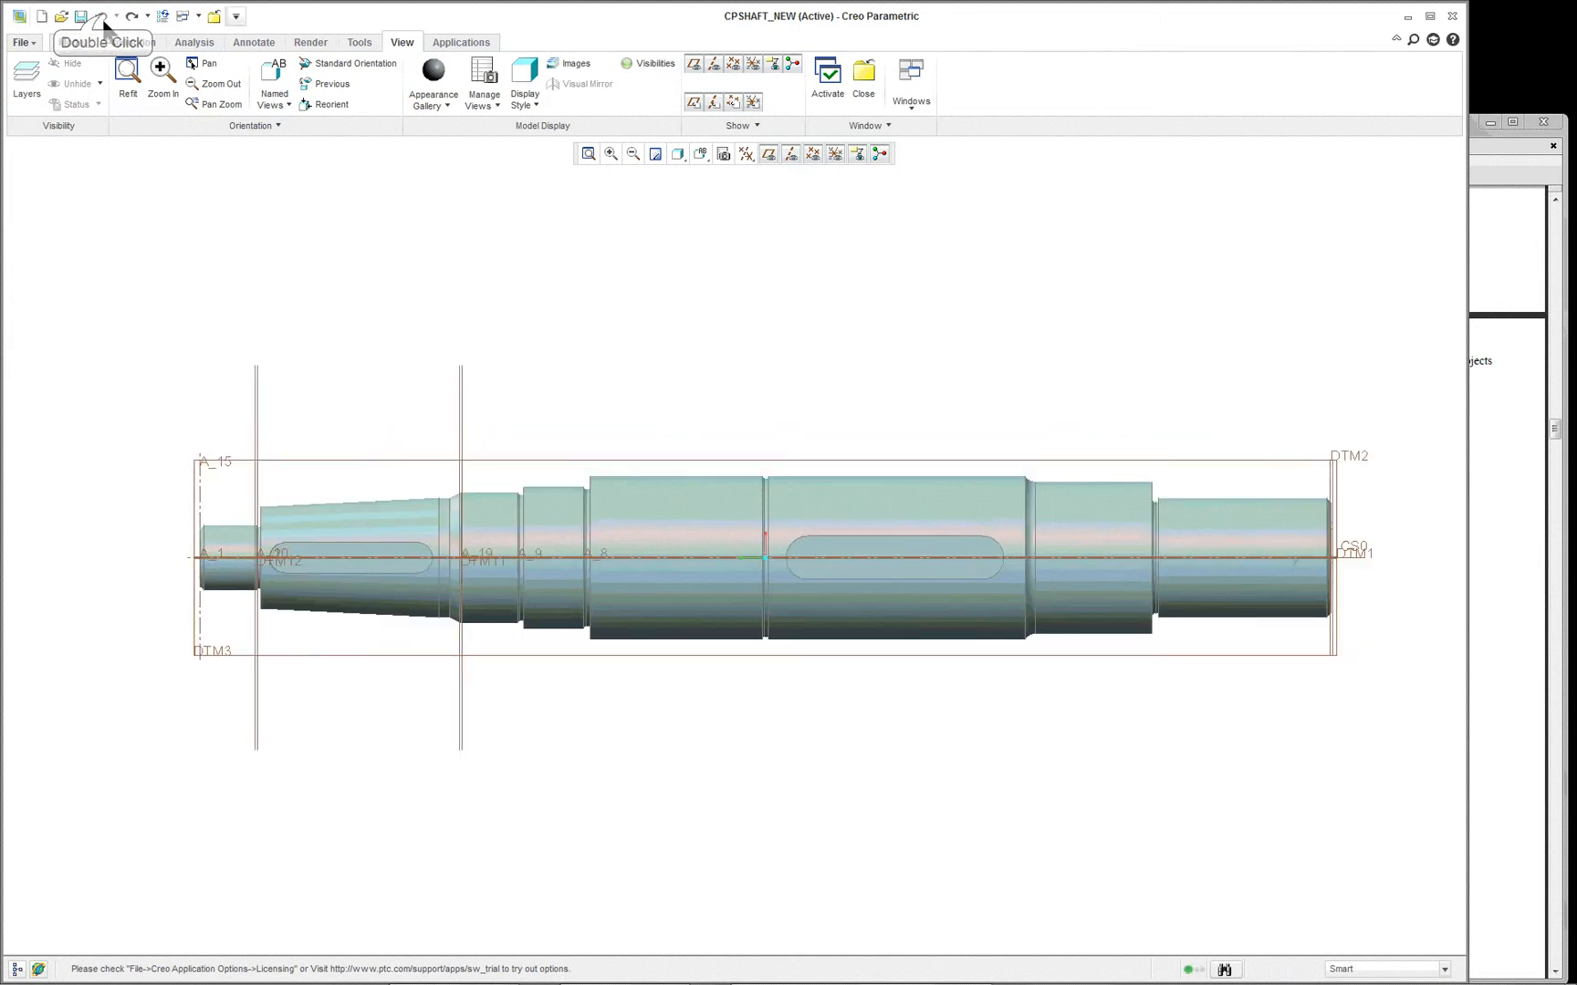
- Compare the shaft's Standard Orientation and Default Orientation by recalling each saved view several times
{"action": "left_click", "coordinate": [700, 154]}
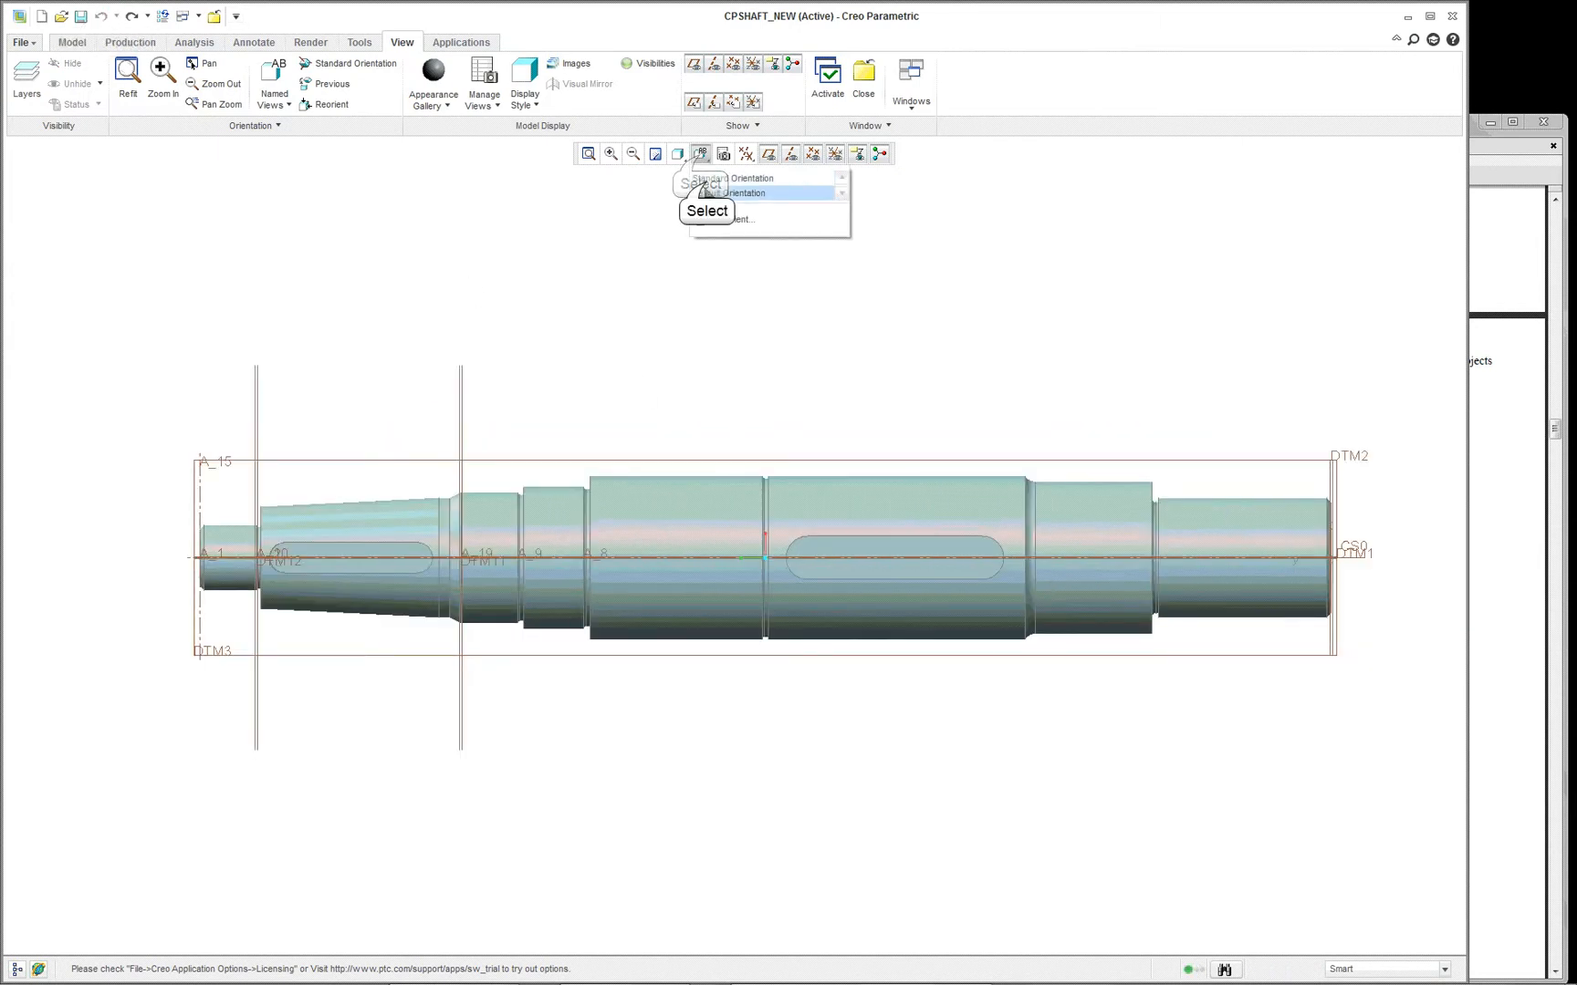
{"action": "left_click", "coordinate": [705, 176]}
{"action": "left_click", "coordinate": [700, 153]}
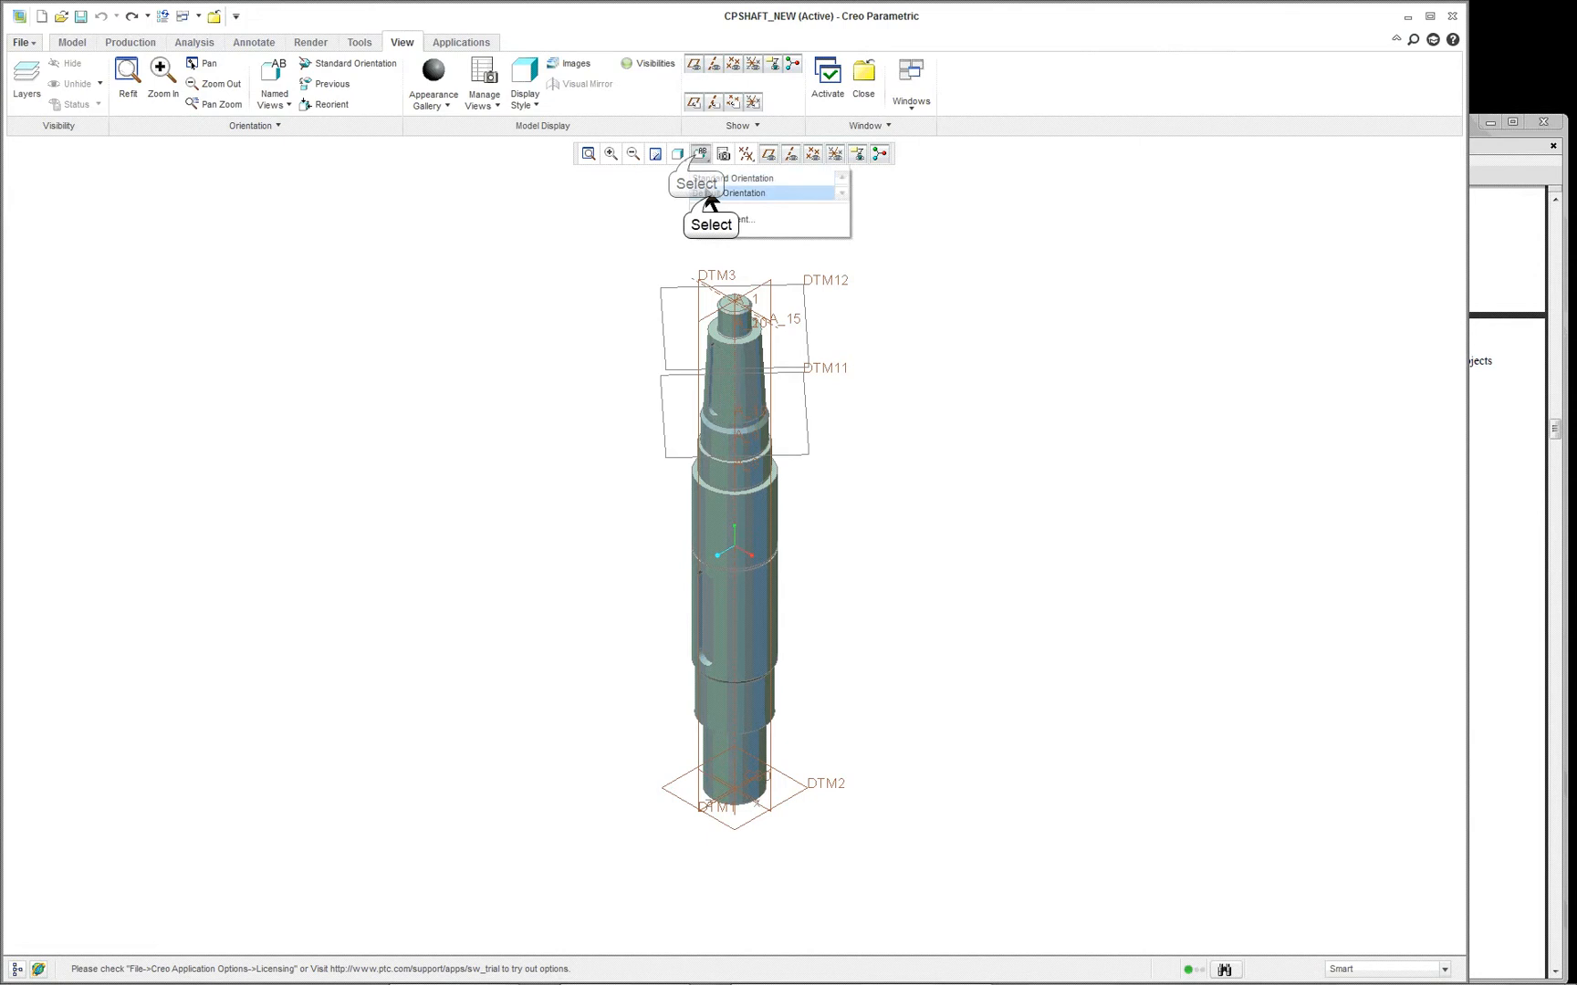
{"action": "left_click", "coordinate": [708, 192]}
{"action": "left_click", "coordinate": [700, 154]}
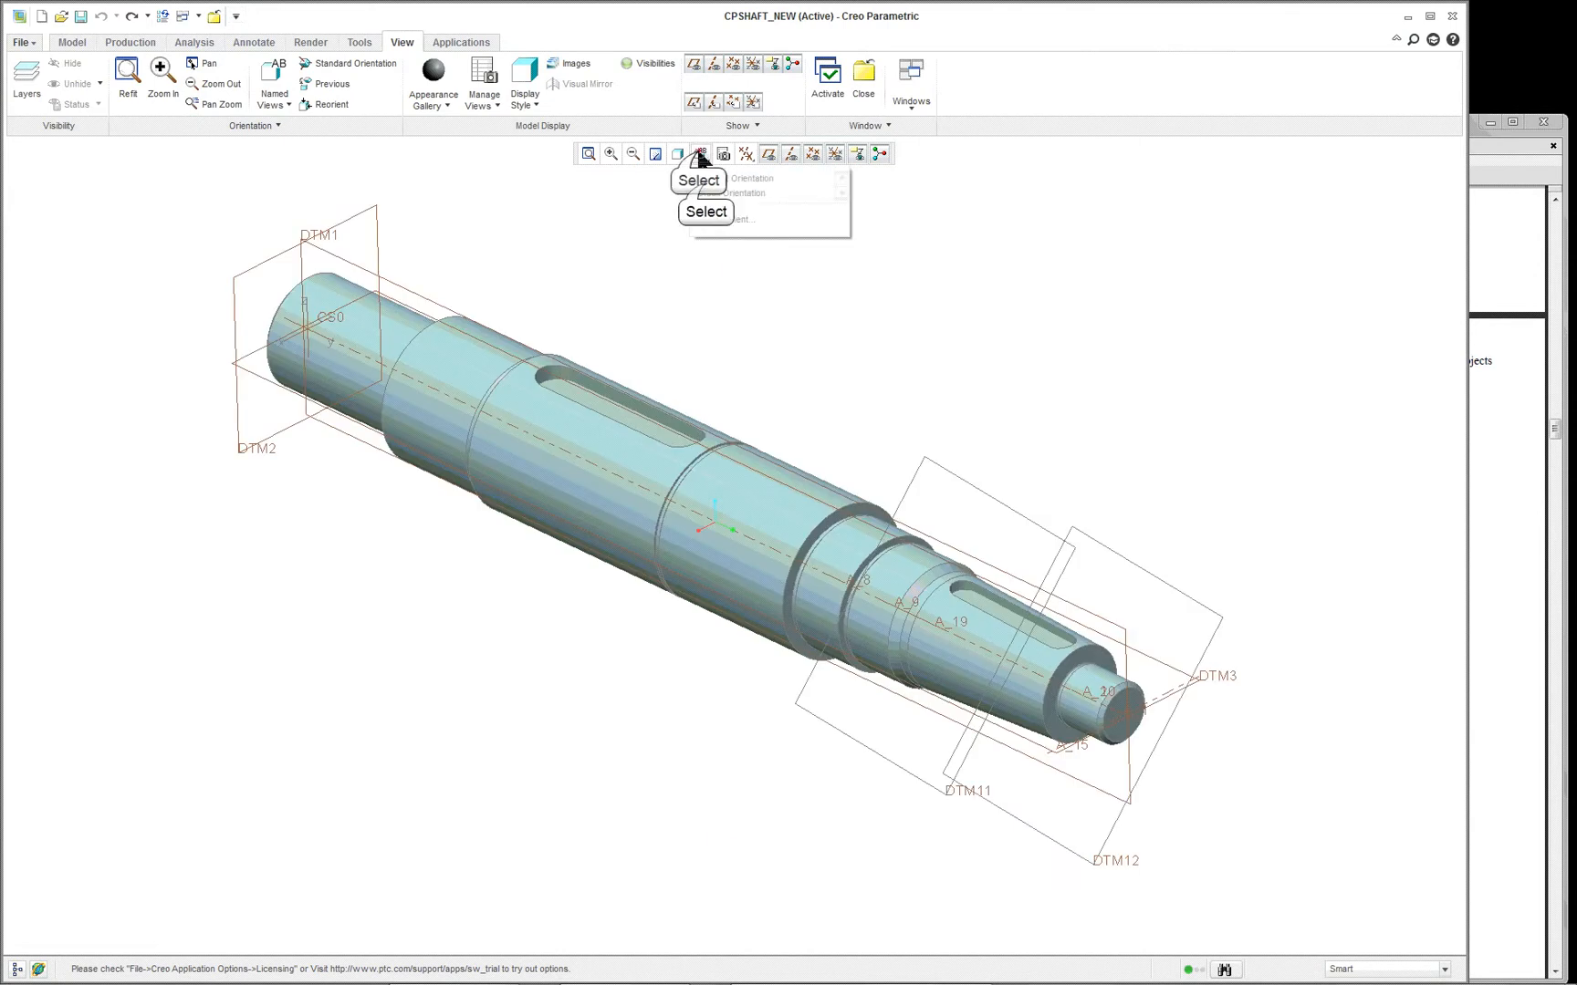
{"action": "left_click", "coordinate": [704, 176]}
{"action": "left_click", "coordinate": [699, 153]}
{"action": "left_click", "coordinate": [708, 192]}
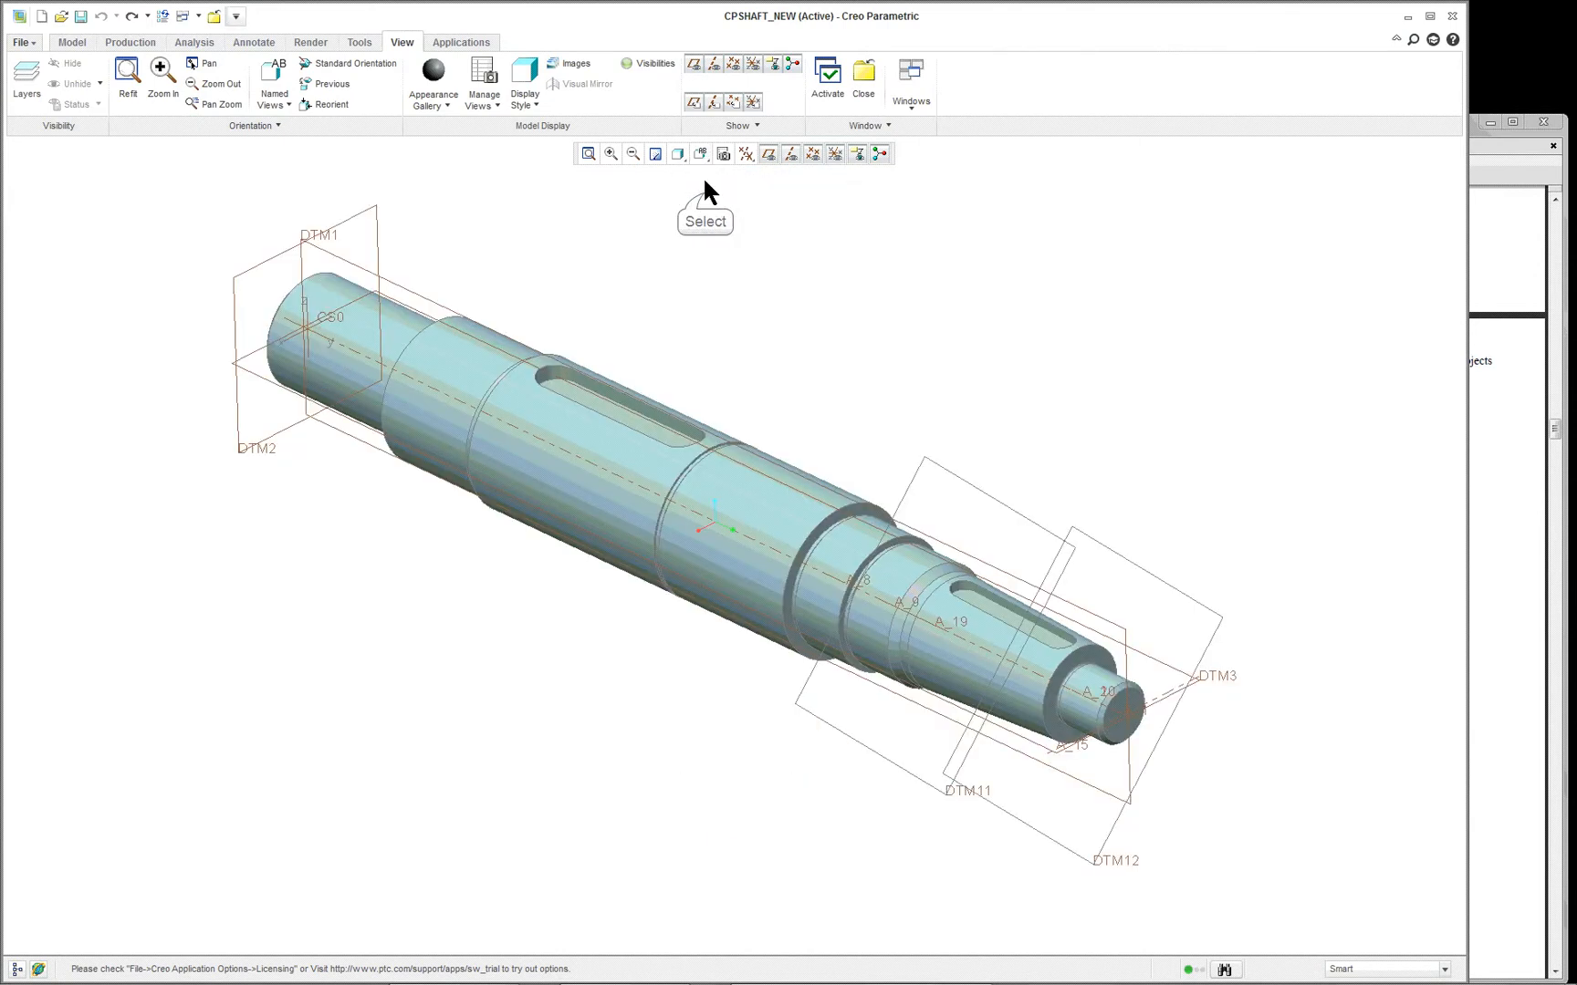
{"action": "left_click", "coordinate": [700, 155]}
{"action": "left_click", "coordinate": [704, 176]}
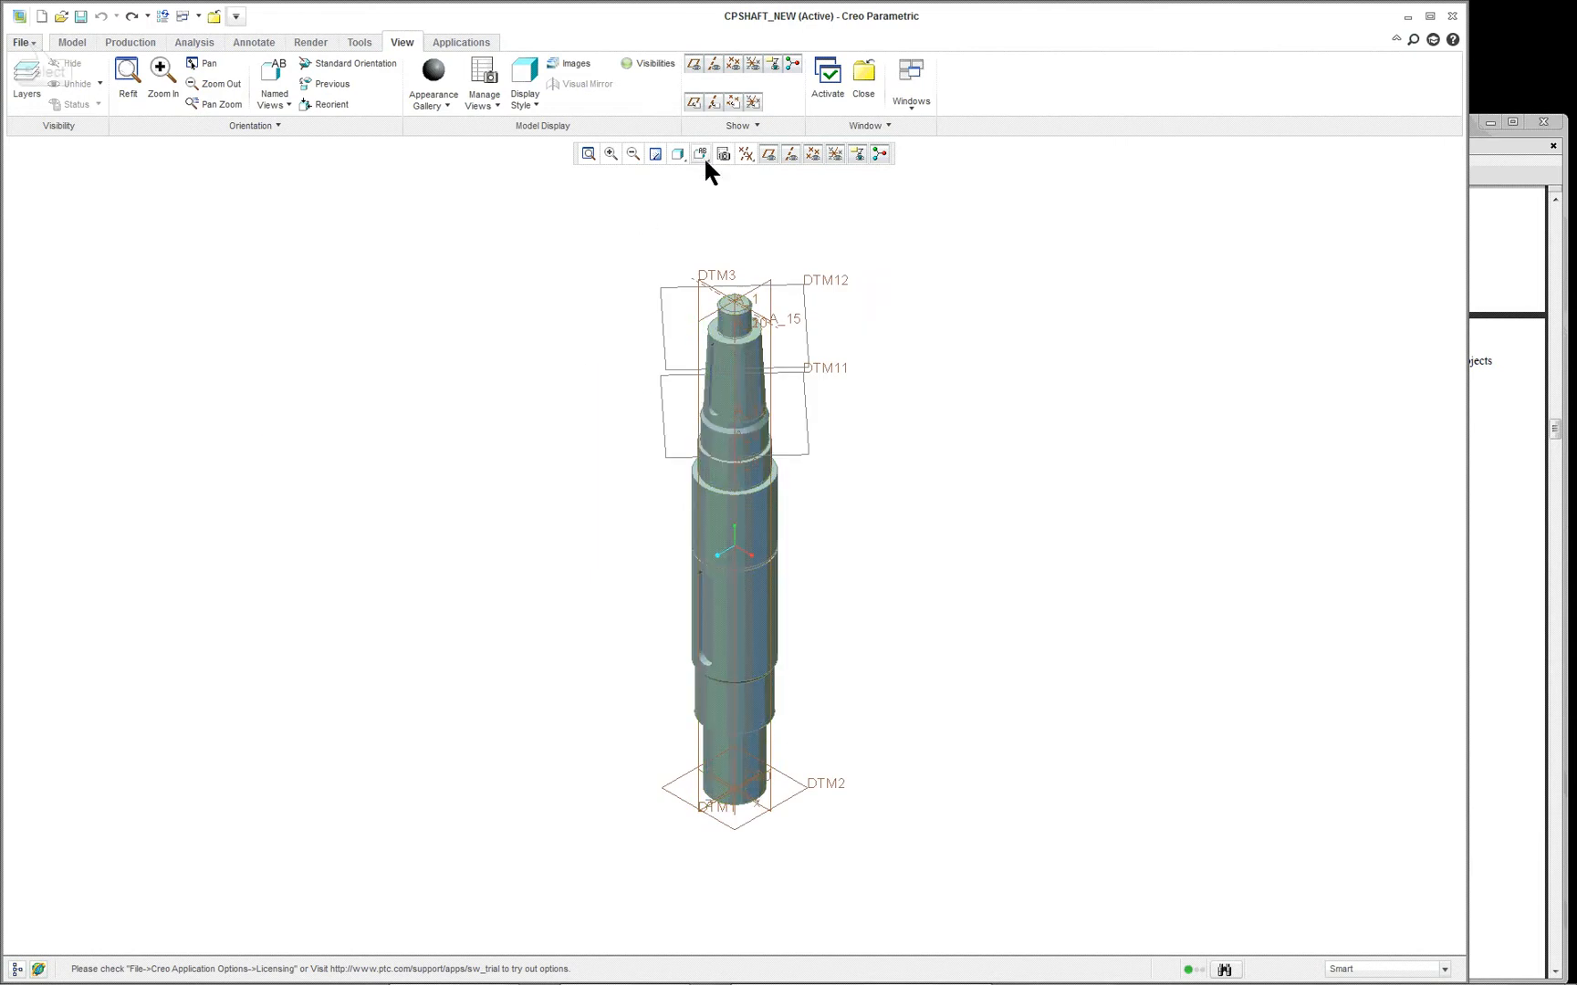
- Check the default model orientation choices in the model display options, leaving the setting at Isometric
{"action": "left_click", "coordinate": [23, 42]}
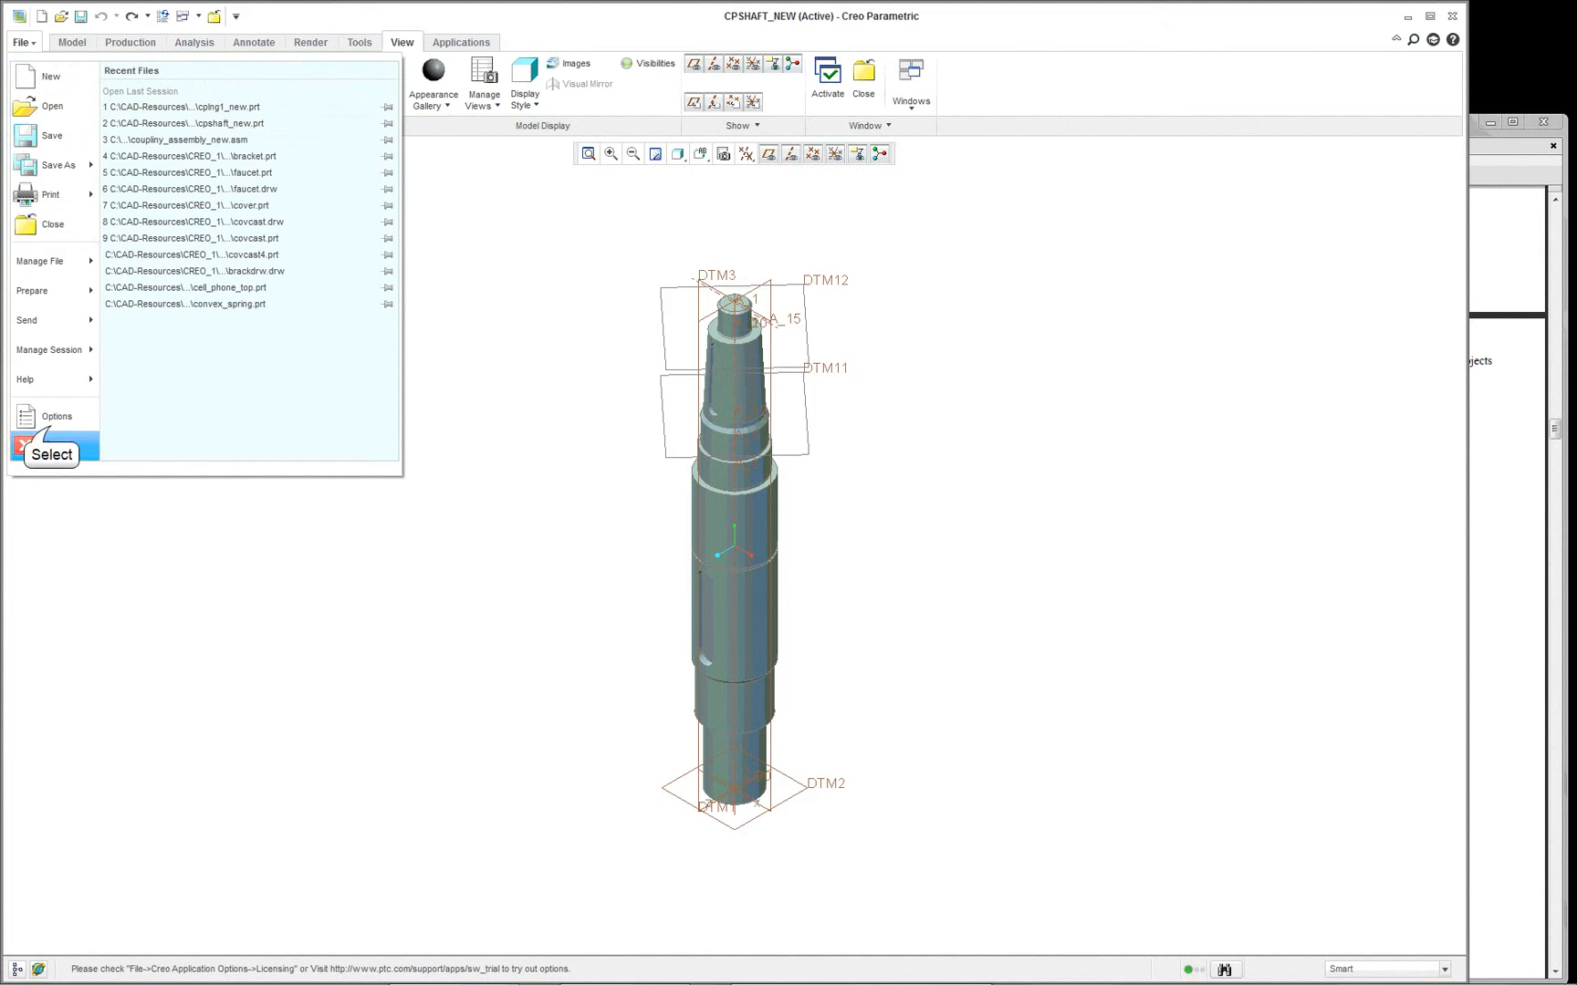
{"action": "left_click", "coordinate": [46, 412]}
{"action": "left_click", "coordinate": [438, 239]}
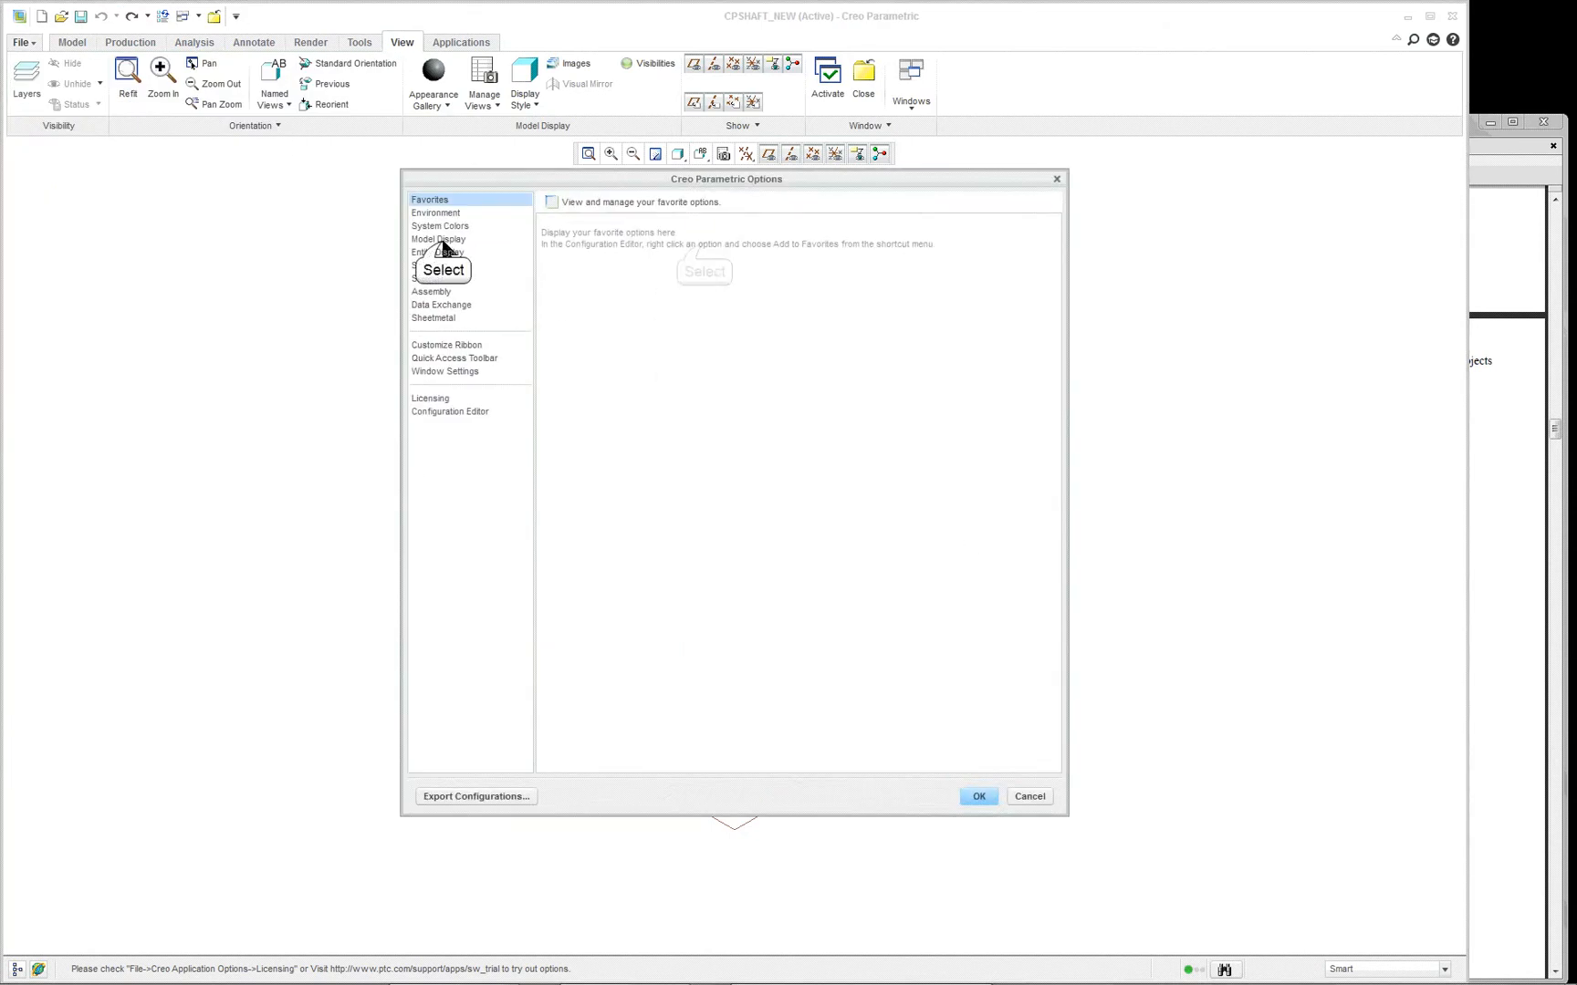
{"action": "left_click", "coordinate": [708, 241]}
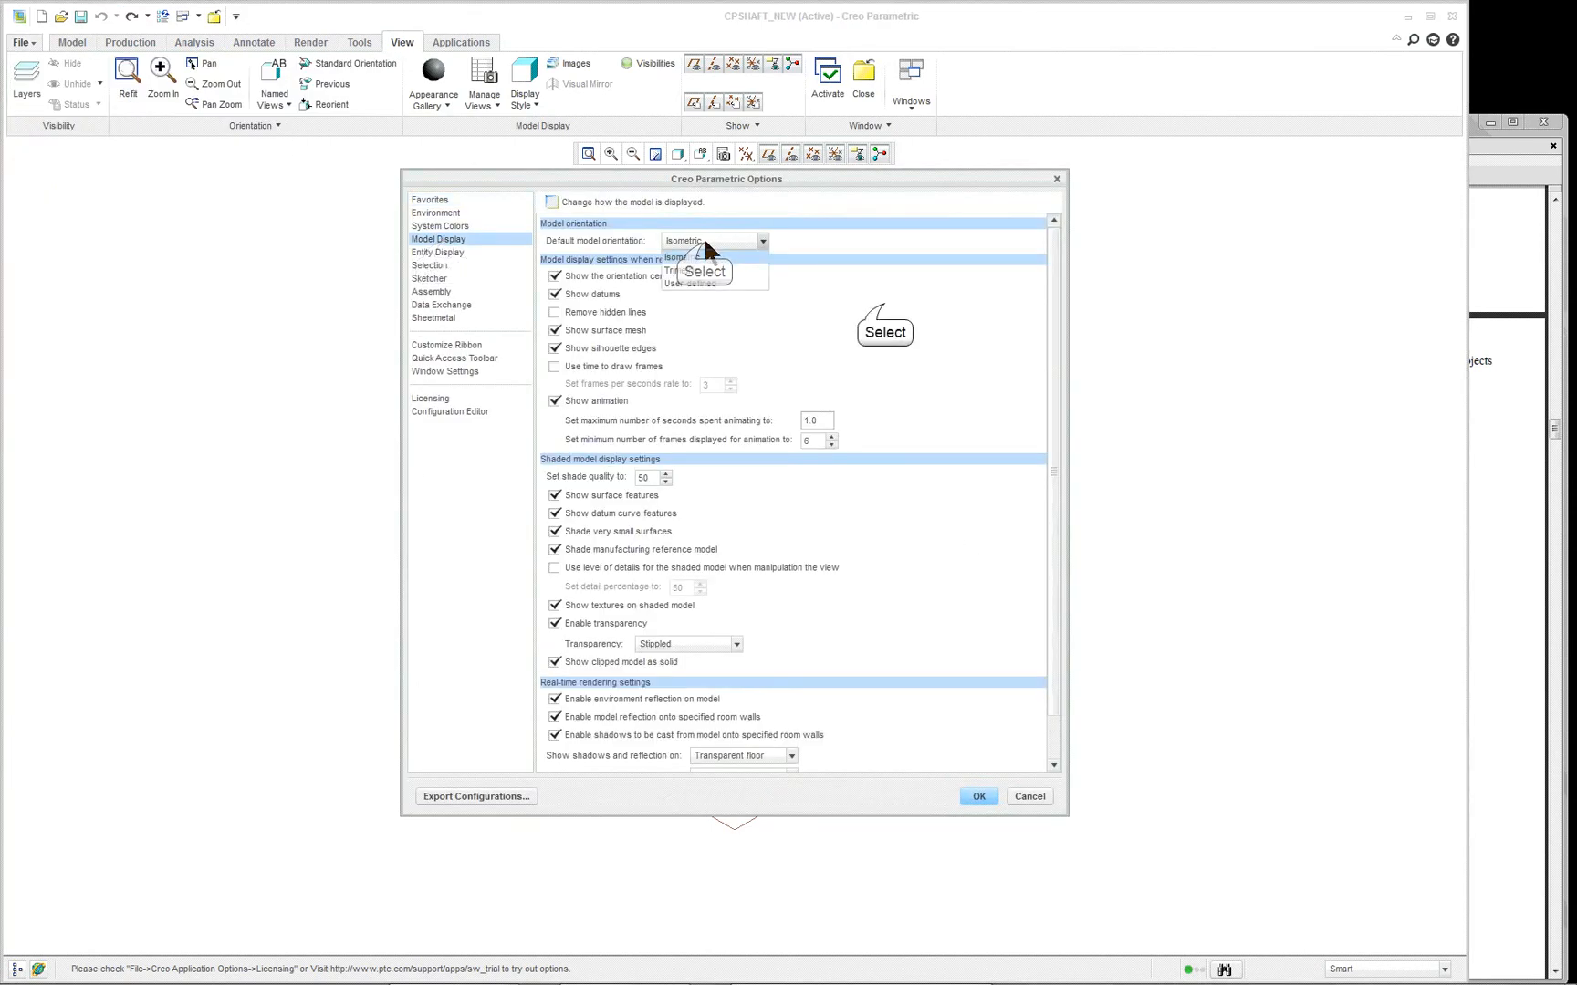
{"action": "left_click", "coordinate": [883, 311]}
{"action": "left_click", "coordinate": [978, 796]}
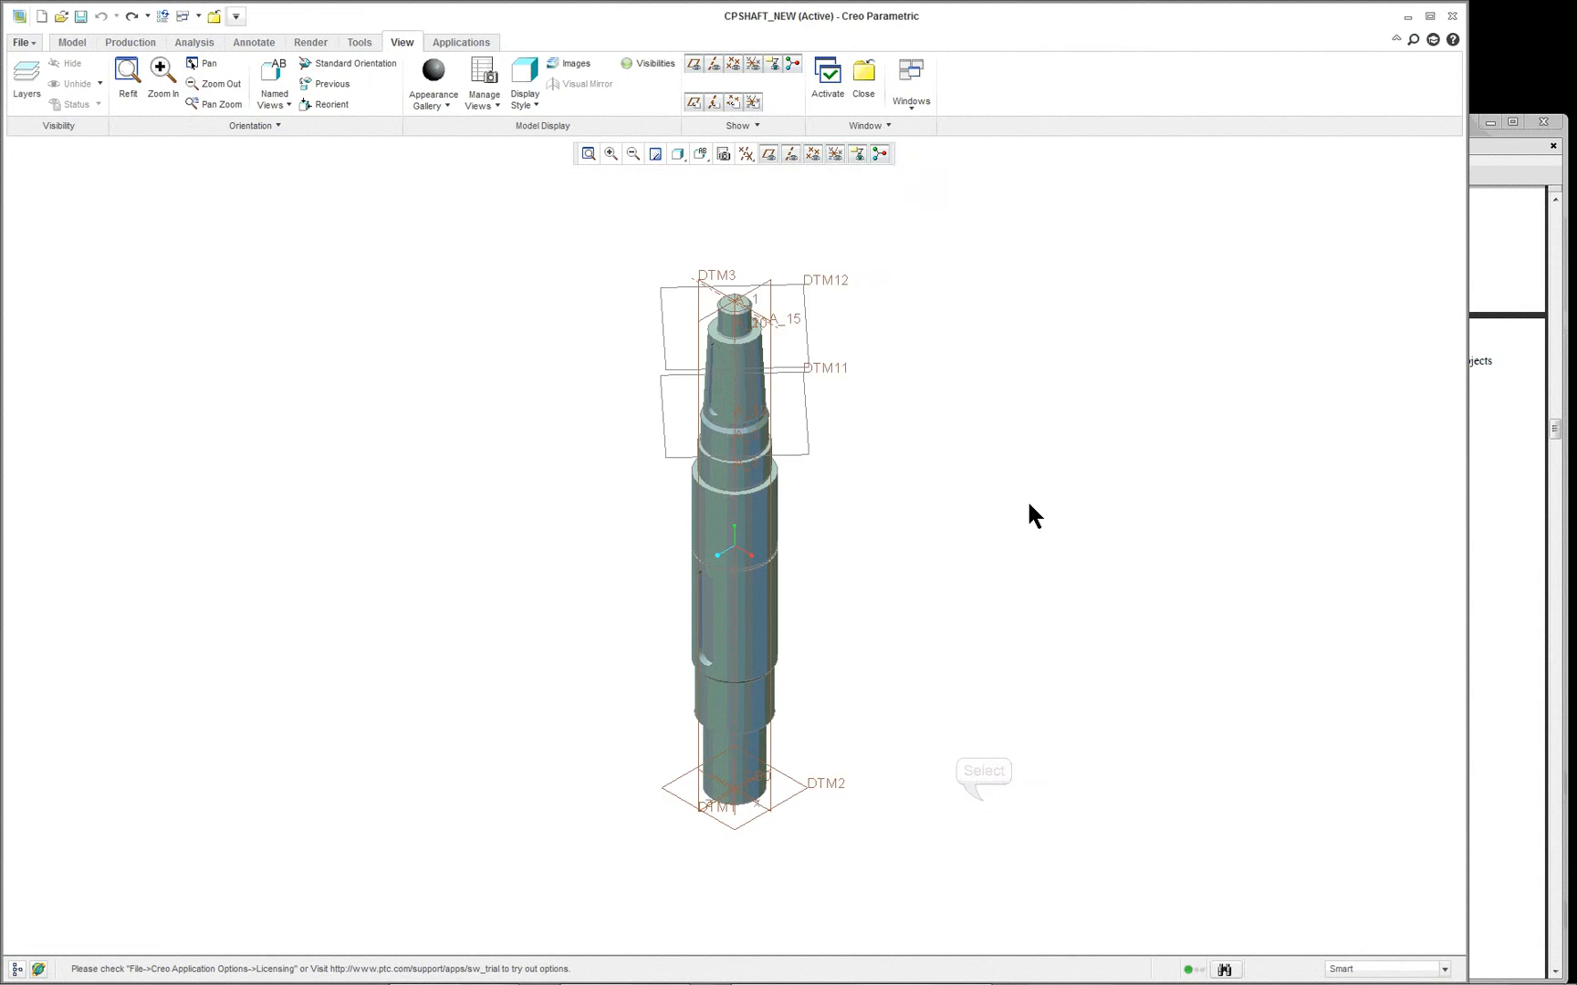
- Rotate the shaft freely, and alternate between its Default Orientation and Standard Orientation to compare them with that view
{"action": "mouse_move", "coordinate": [957, 475]}
{"action": "middle_mouse_down"}
{"action": "mouse_move", "coordinate": [908, 496]}
{"action": "mouse_move", "coordinate": [1020, 369]}
{"action": "mouse_move", "coordinate": [1102, 385]}
{"action": "mouse_move", "coordinate": [1008, 334]}
{"action": "middle_mouse_up"}
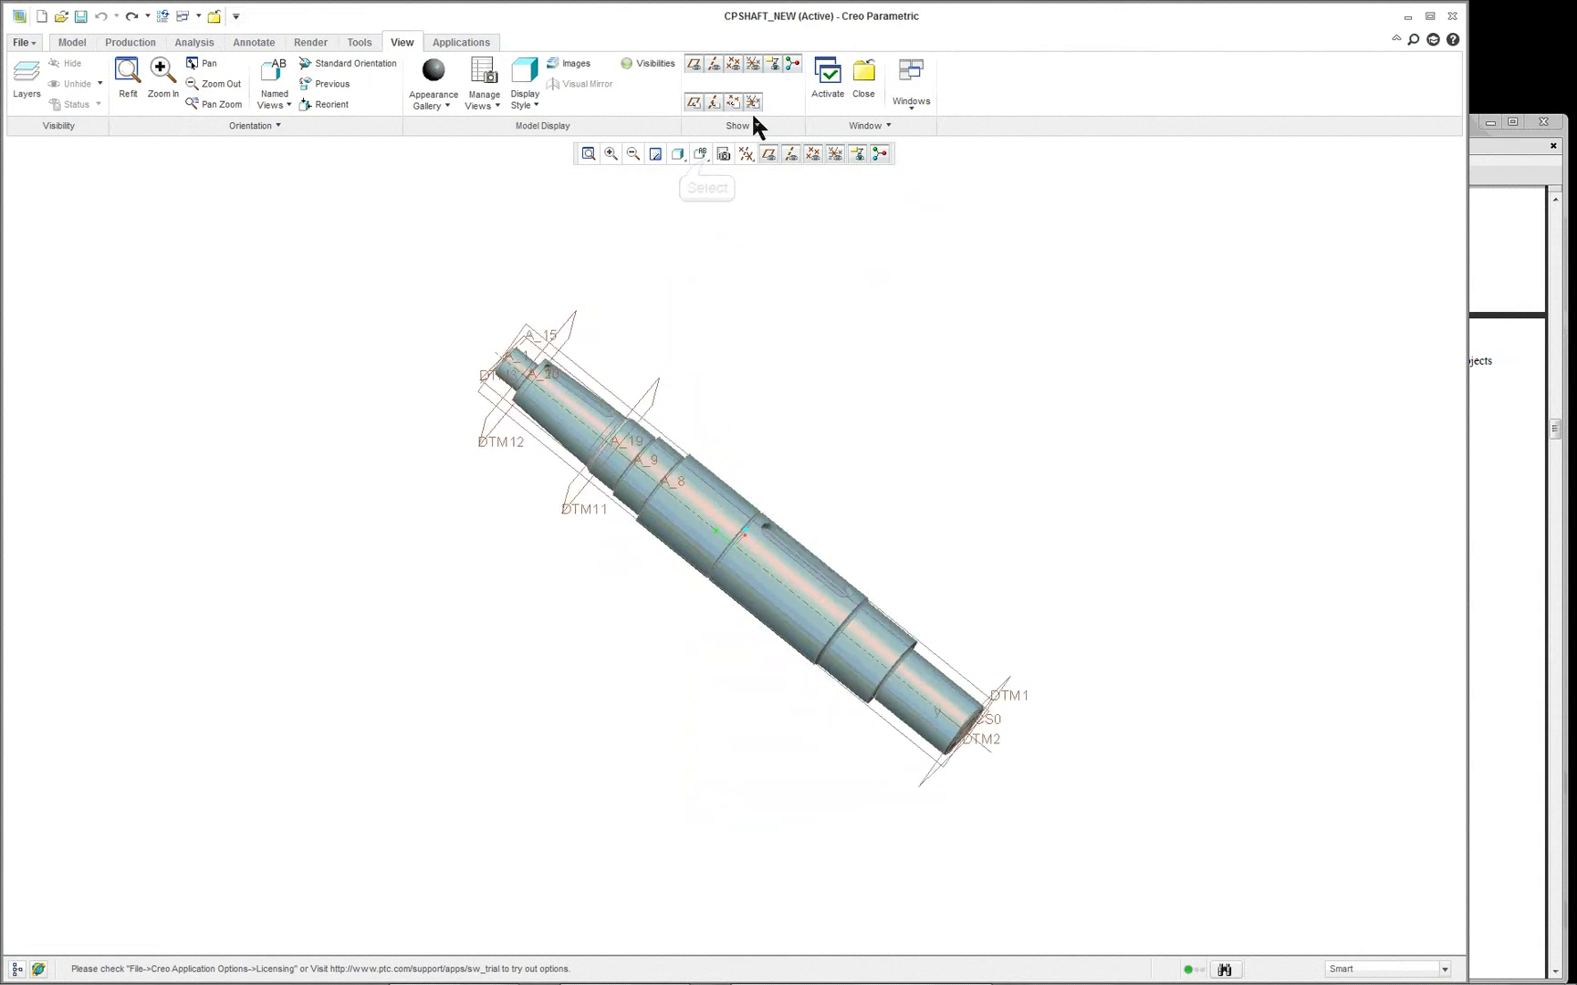
{"action": "left_click", "coordinate": [699, 153]}
{"action": "left_click", "coordinate": [703, 195]}
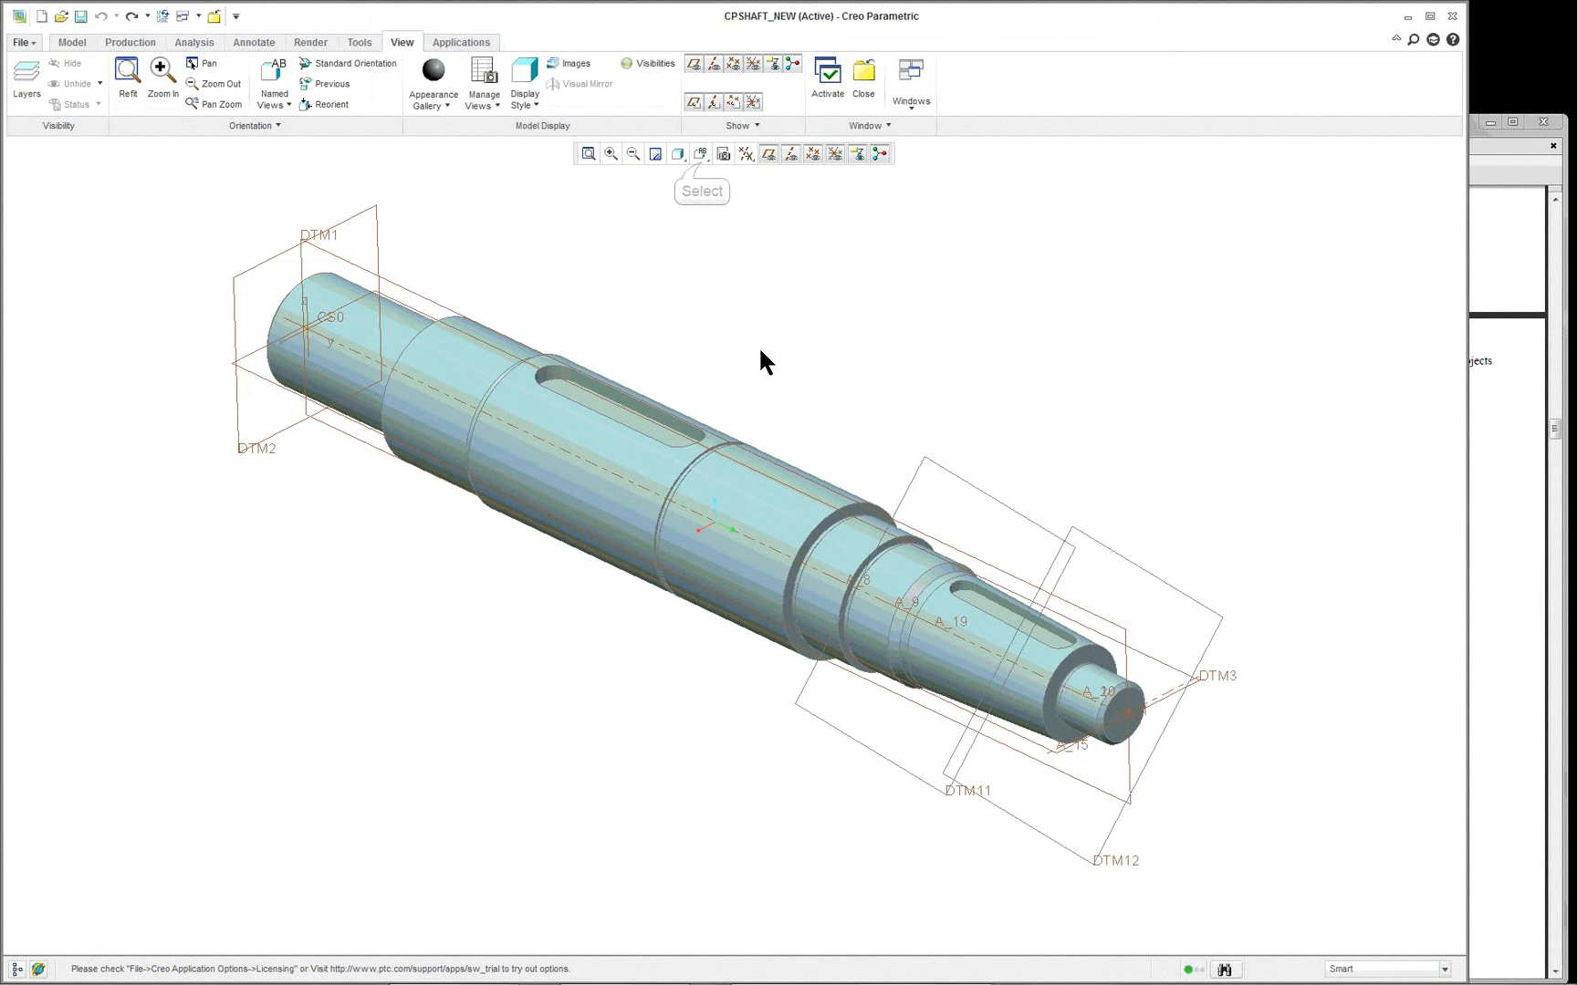
{"action": "left_click", "coordinate": [700, 153]}
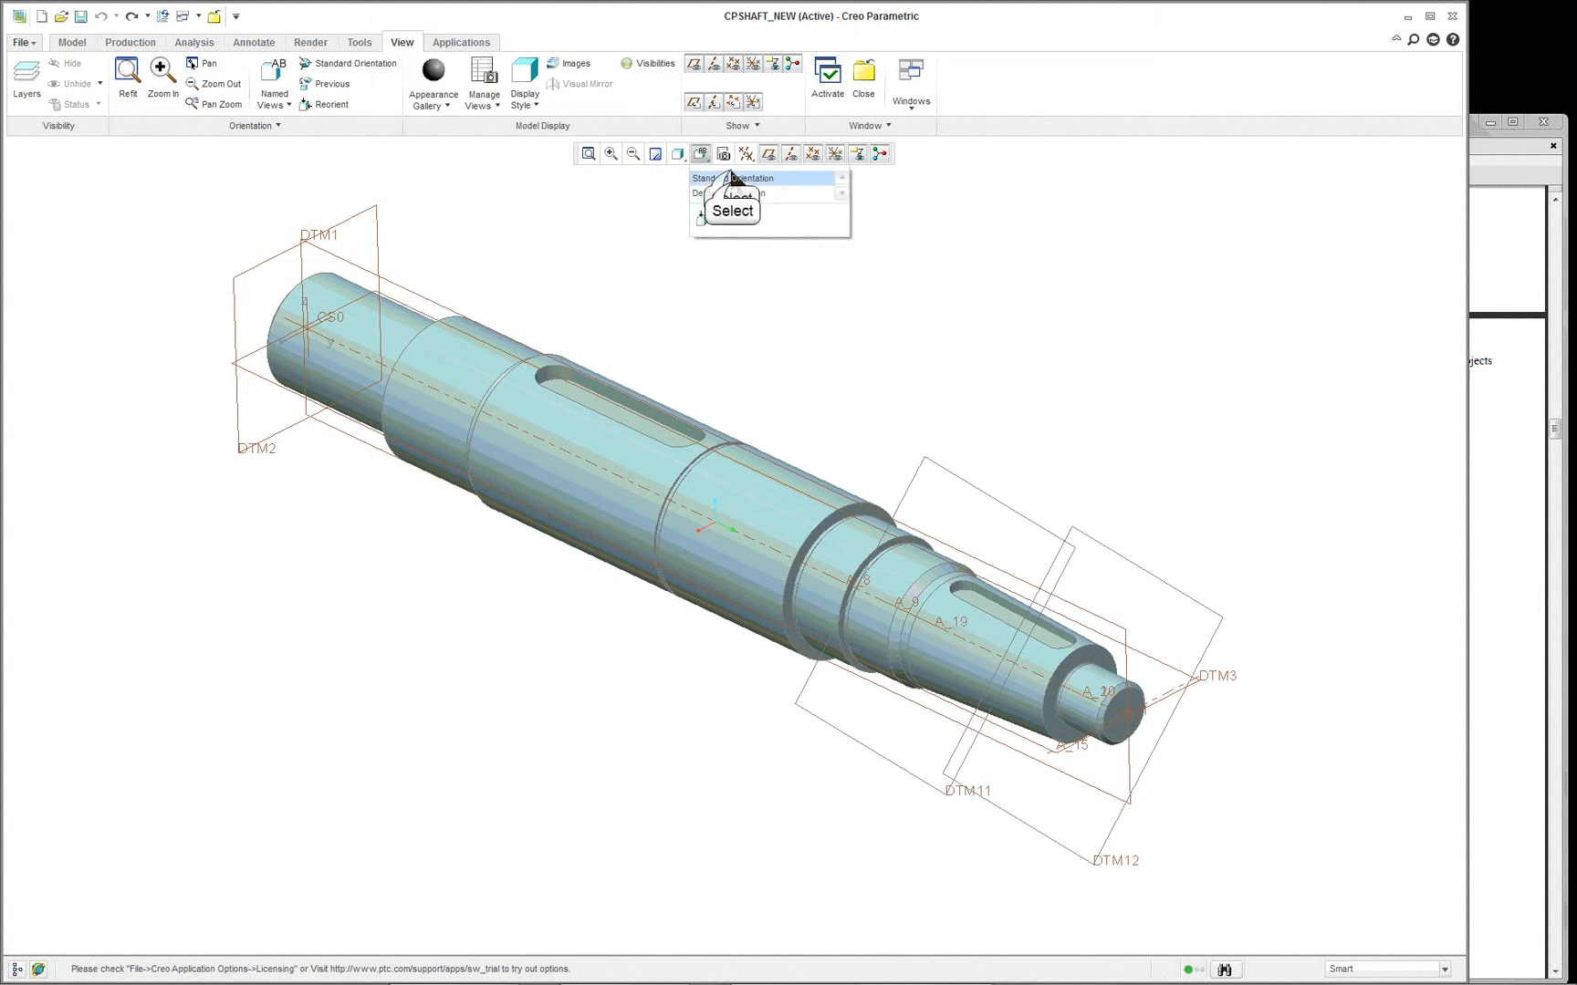
{"action": "left_click", "coordinate": [731, 186]}
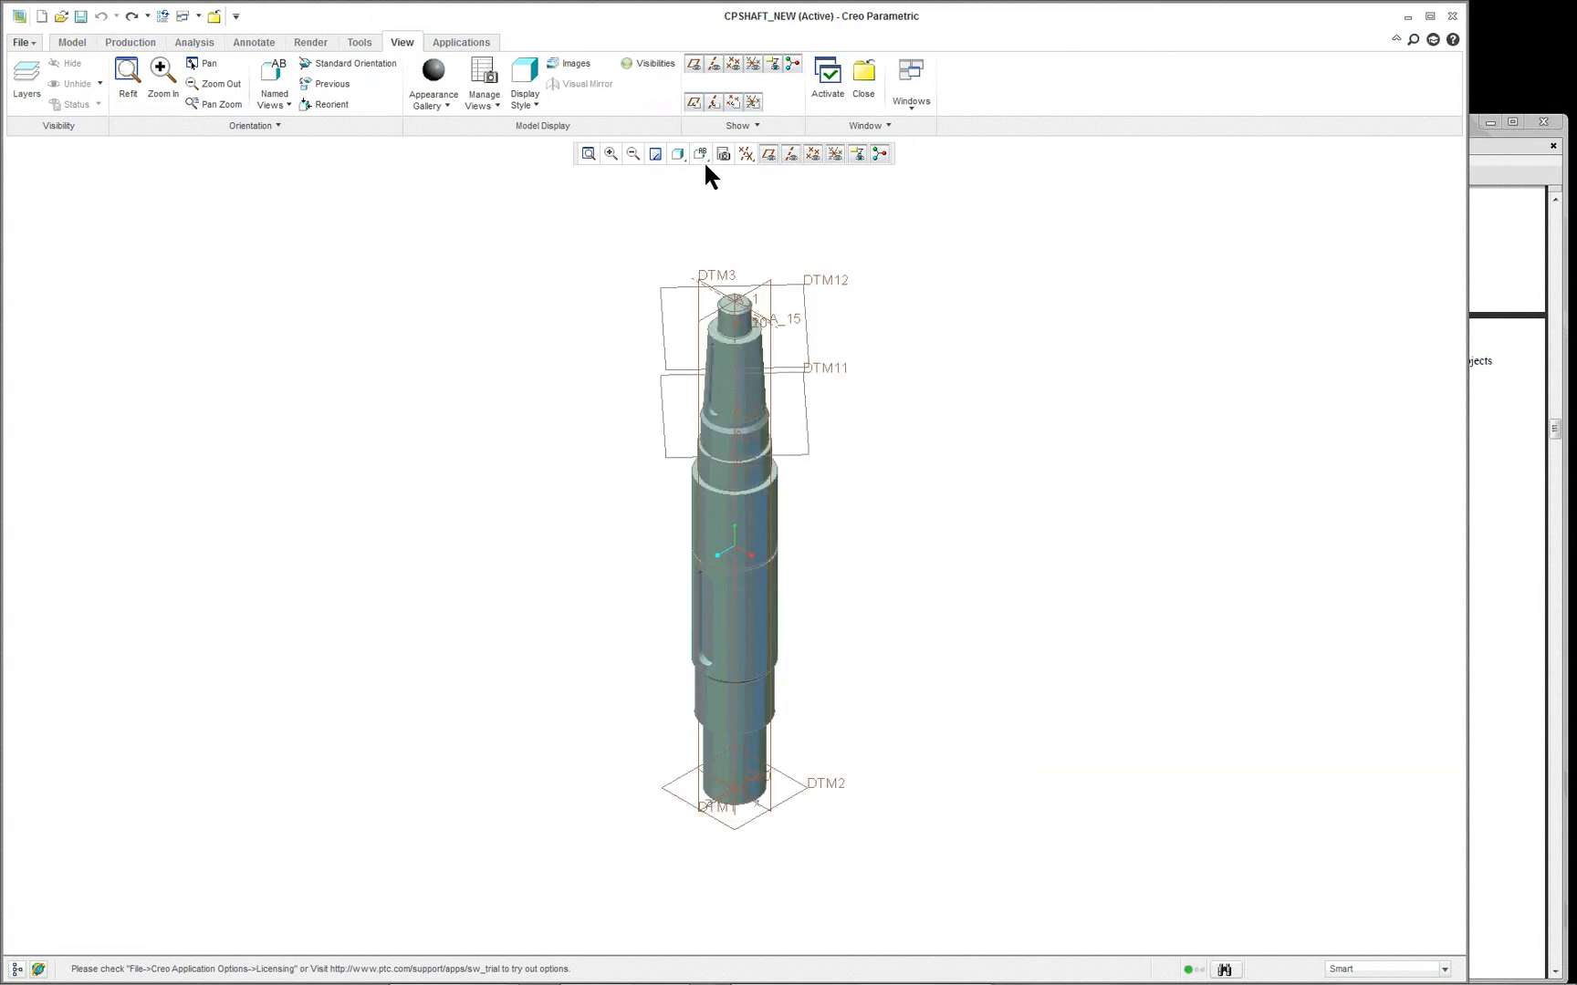
{"action": "left_click", "coordinate": [699, 156]}
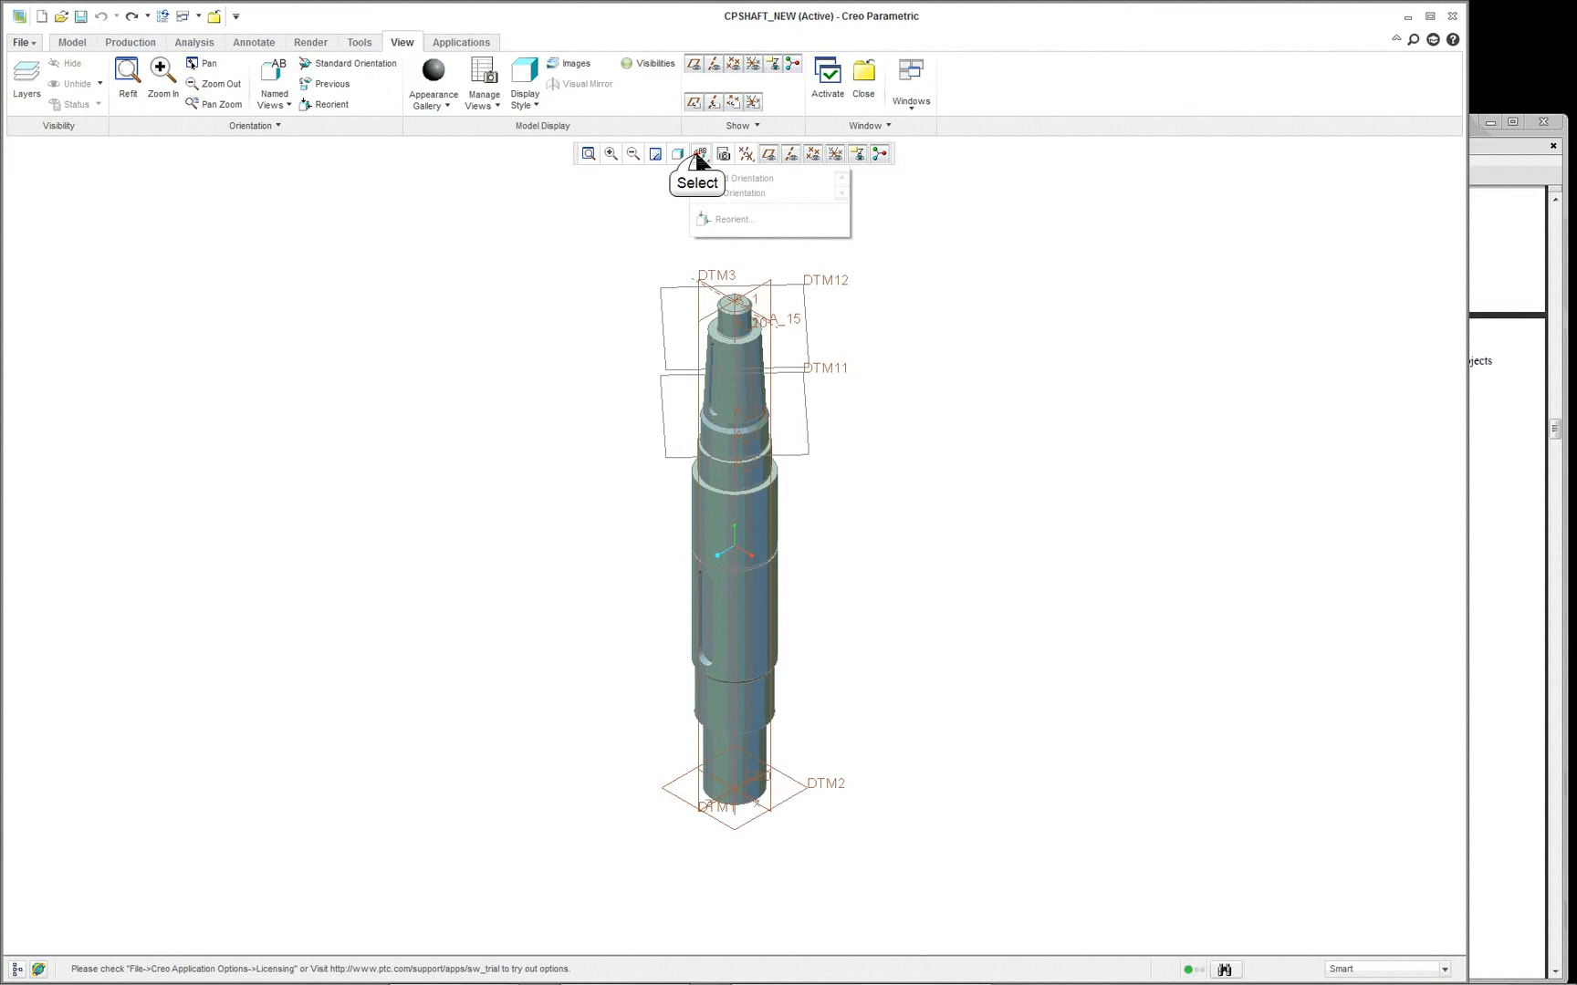
{"action": "left_click", "coordinate": [726, 193]}
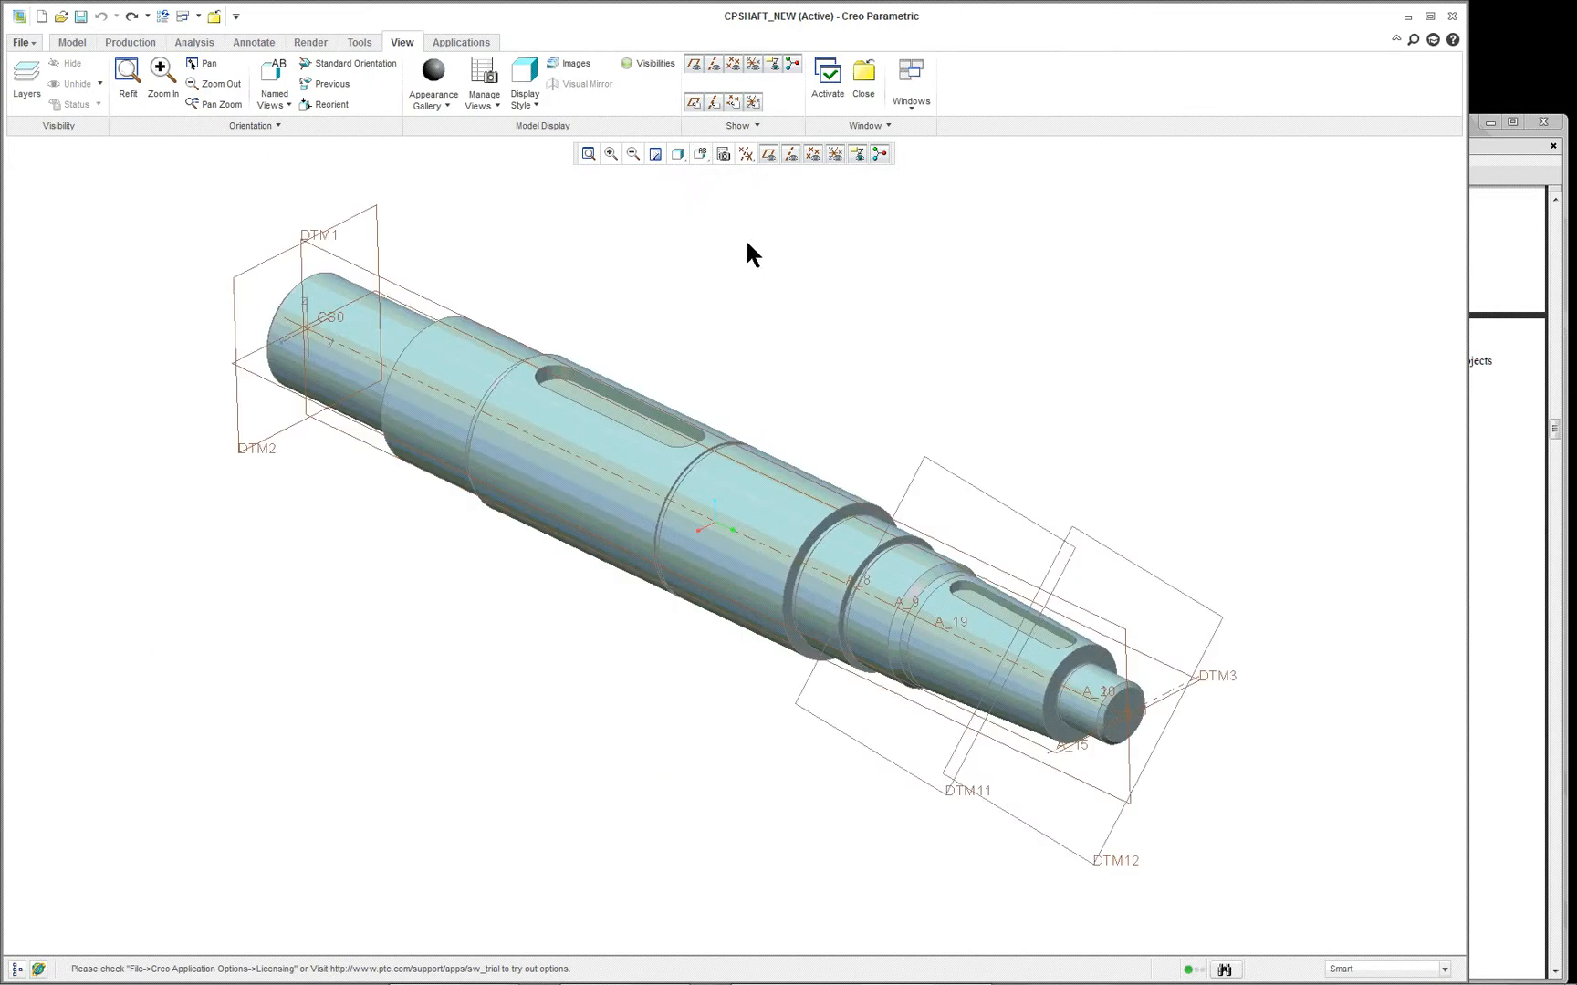
{"action": "left_click", "coordinate": [700, 154]}
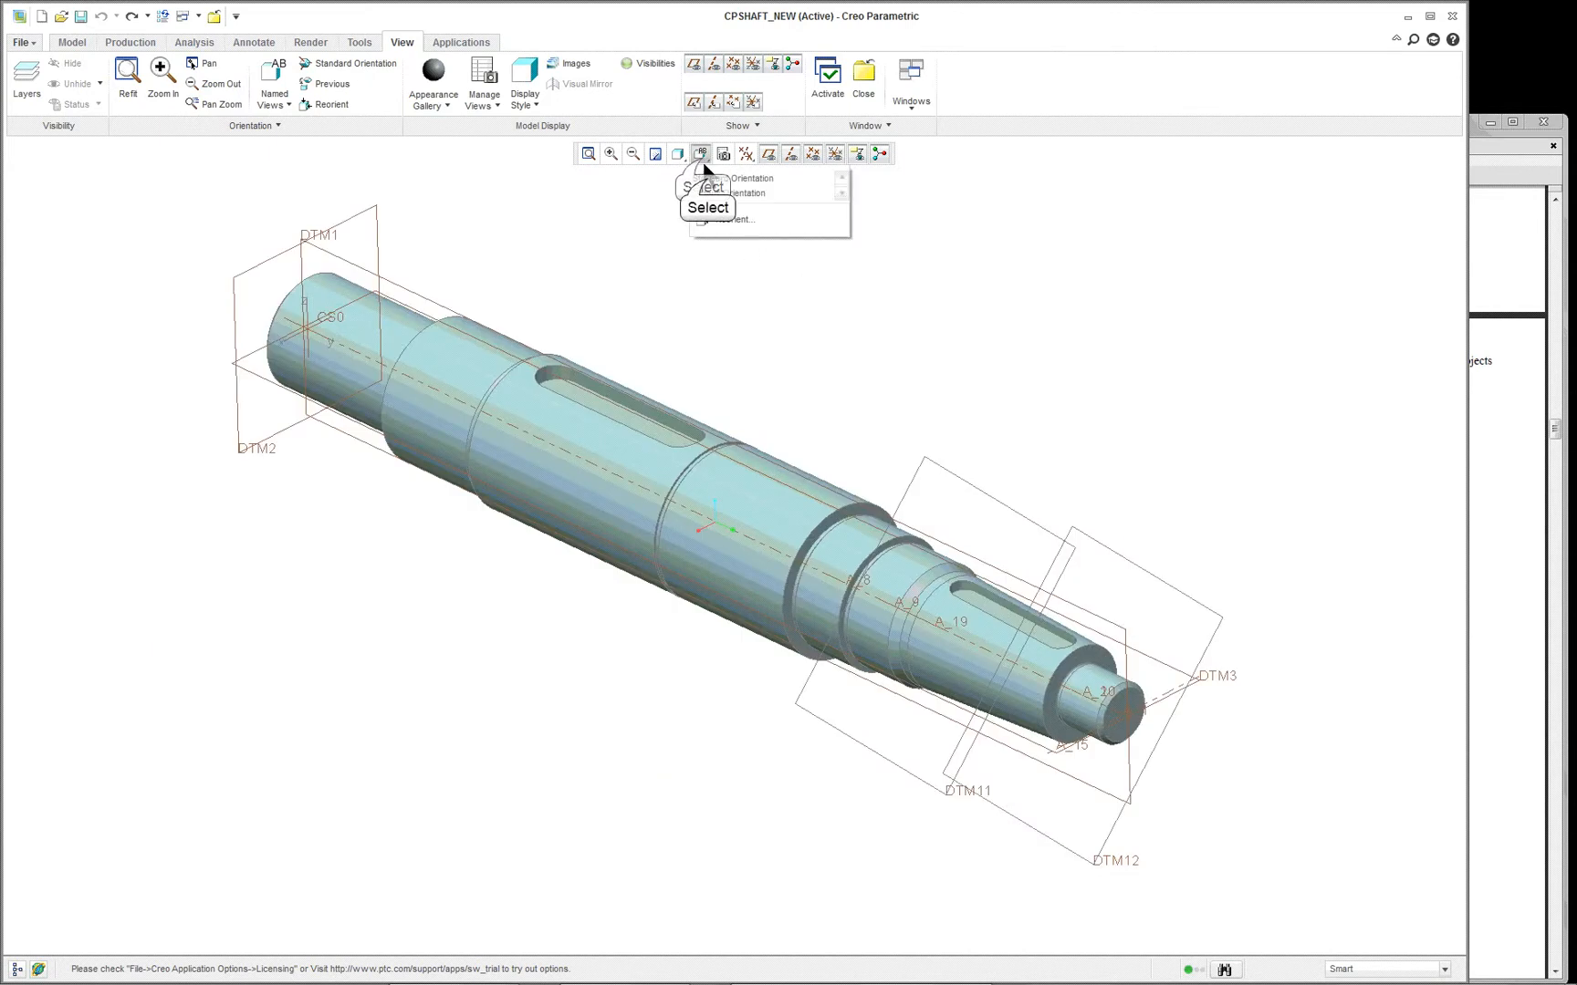
{"action": "left_click", "coordinate": [708, 187]}
{"action": "left_click", "coordinate": [701, 154]}
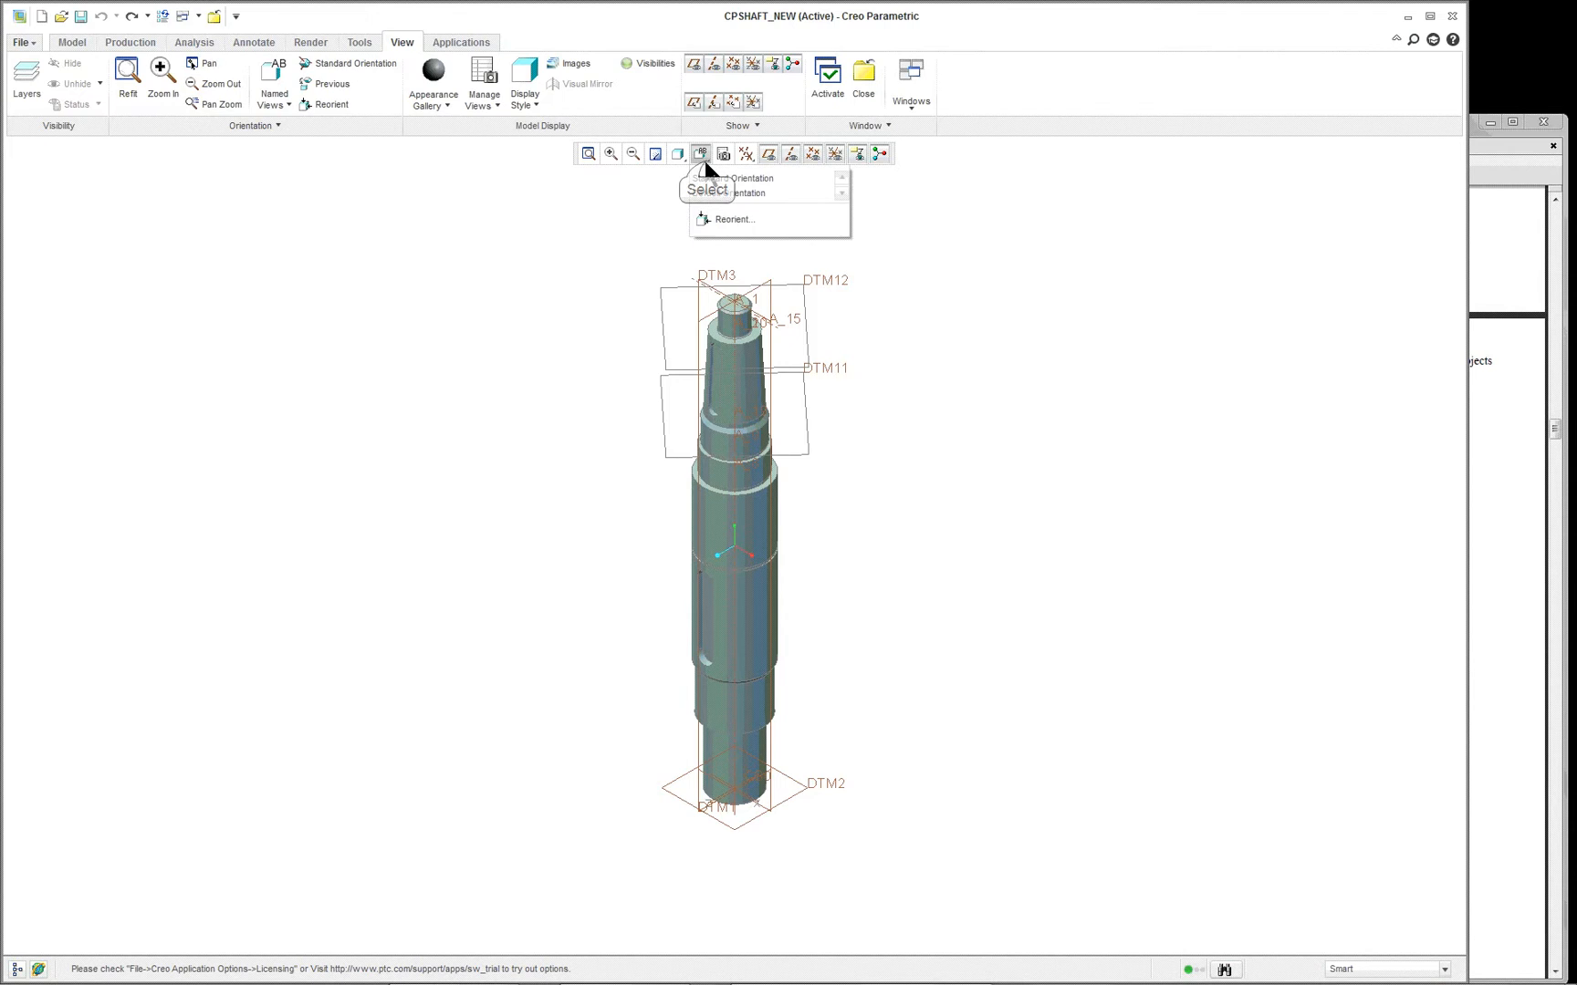
{"action": "left_click", "coordinate": [708, 181]}
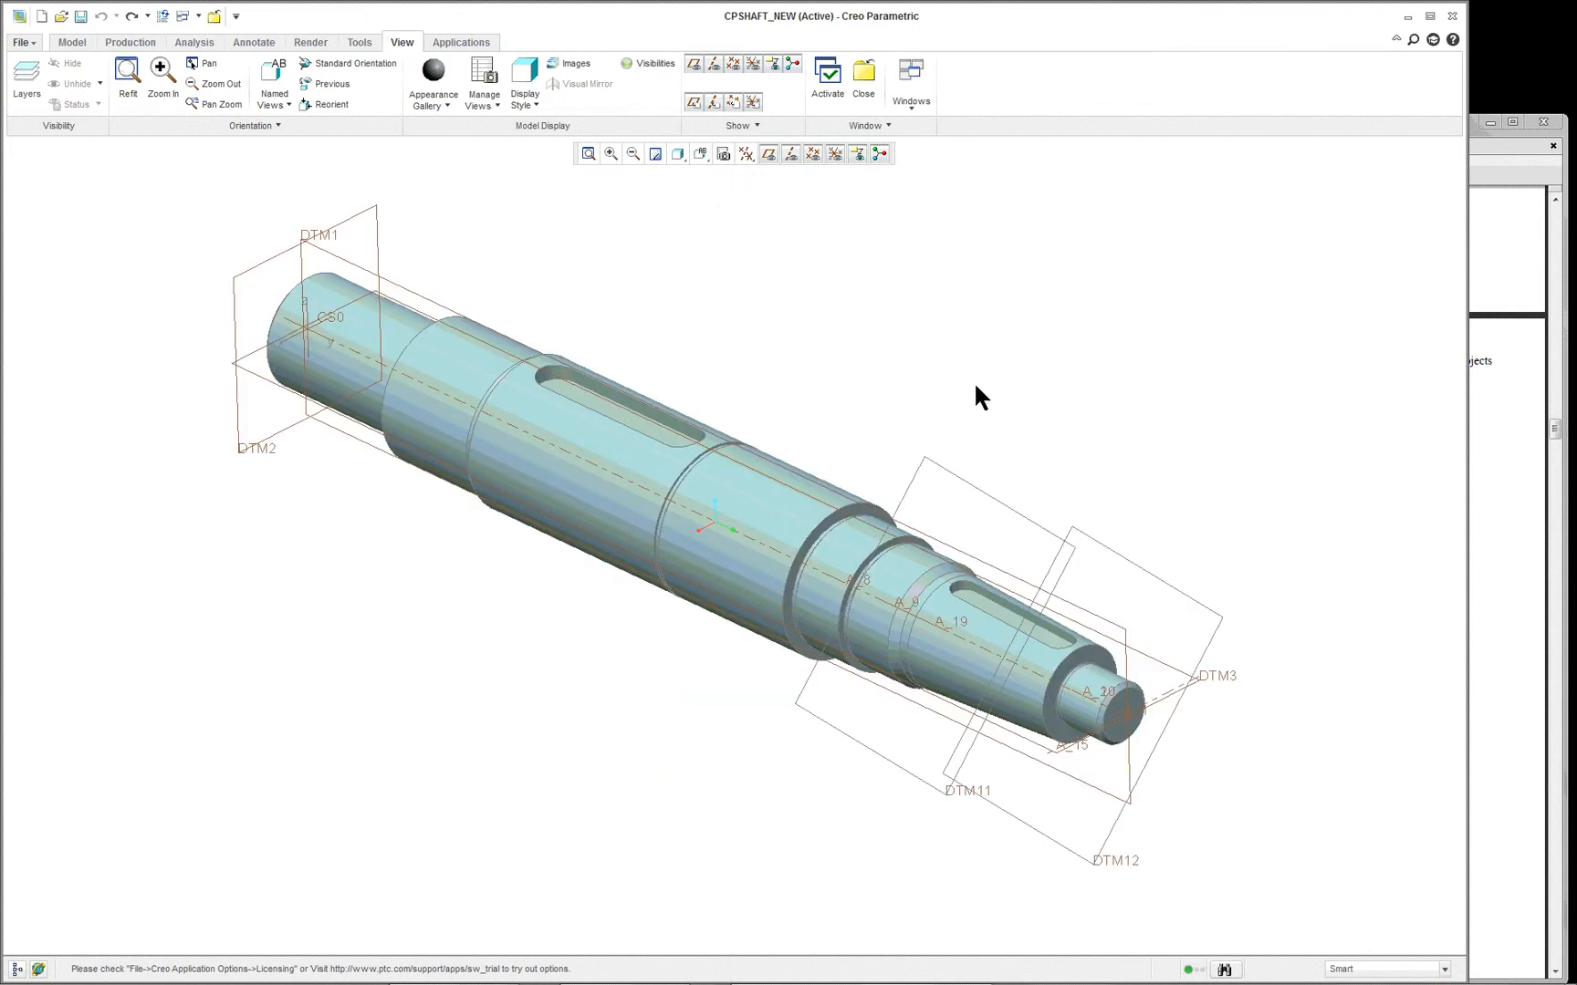
- Rotate the shaft so its tapered end points to the lower left, overwrite the saved Default Orientation with this view, and recall it
{"action": "mouse_move", "coordinate": [973, 384]}
{"action": "middle_mouse_down"}
{"action": "mouse_move", "coordinate": [728, 341]}
{"action": "mouse_move", "coordinate": [792, 492]}
{"action": "mouse_move", "coordinate": [793, 474]}
{"action": "middle_mouse_up"}
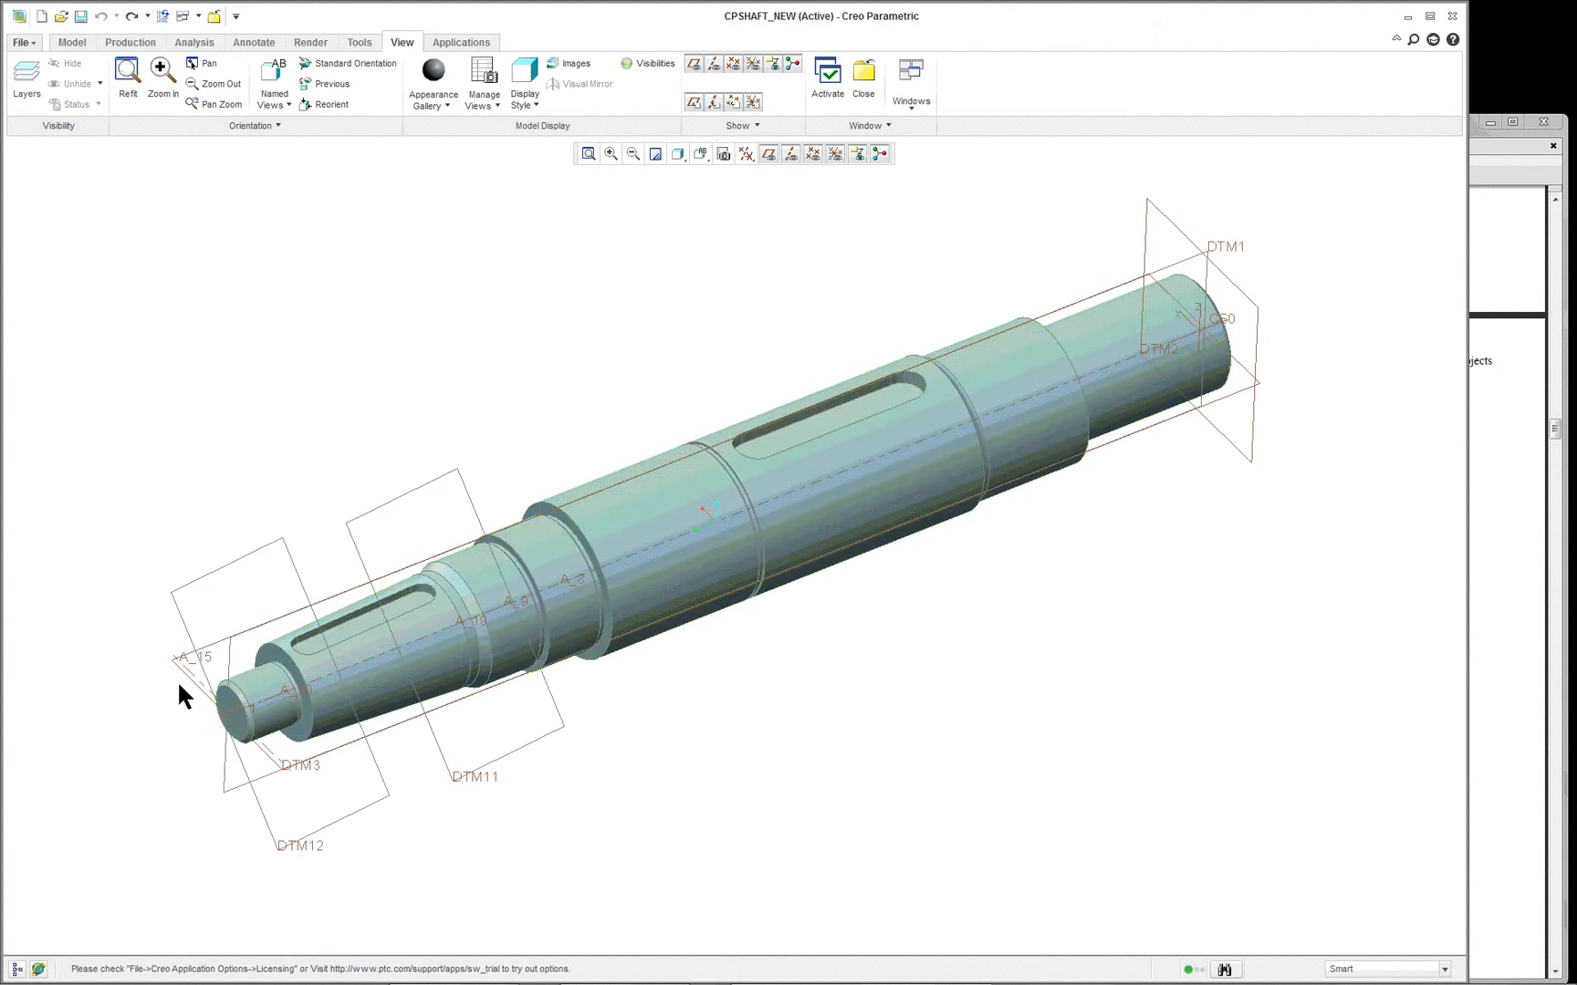
{"action": "left_click", "coordinate": [703, 157]}
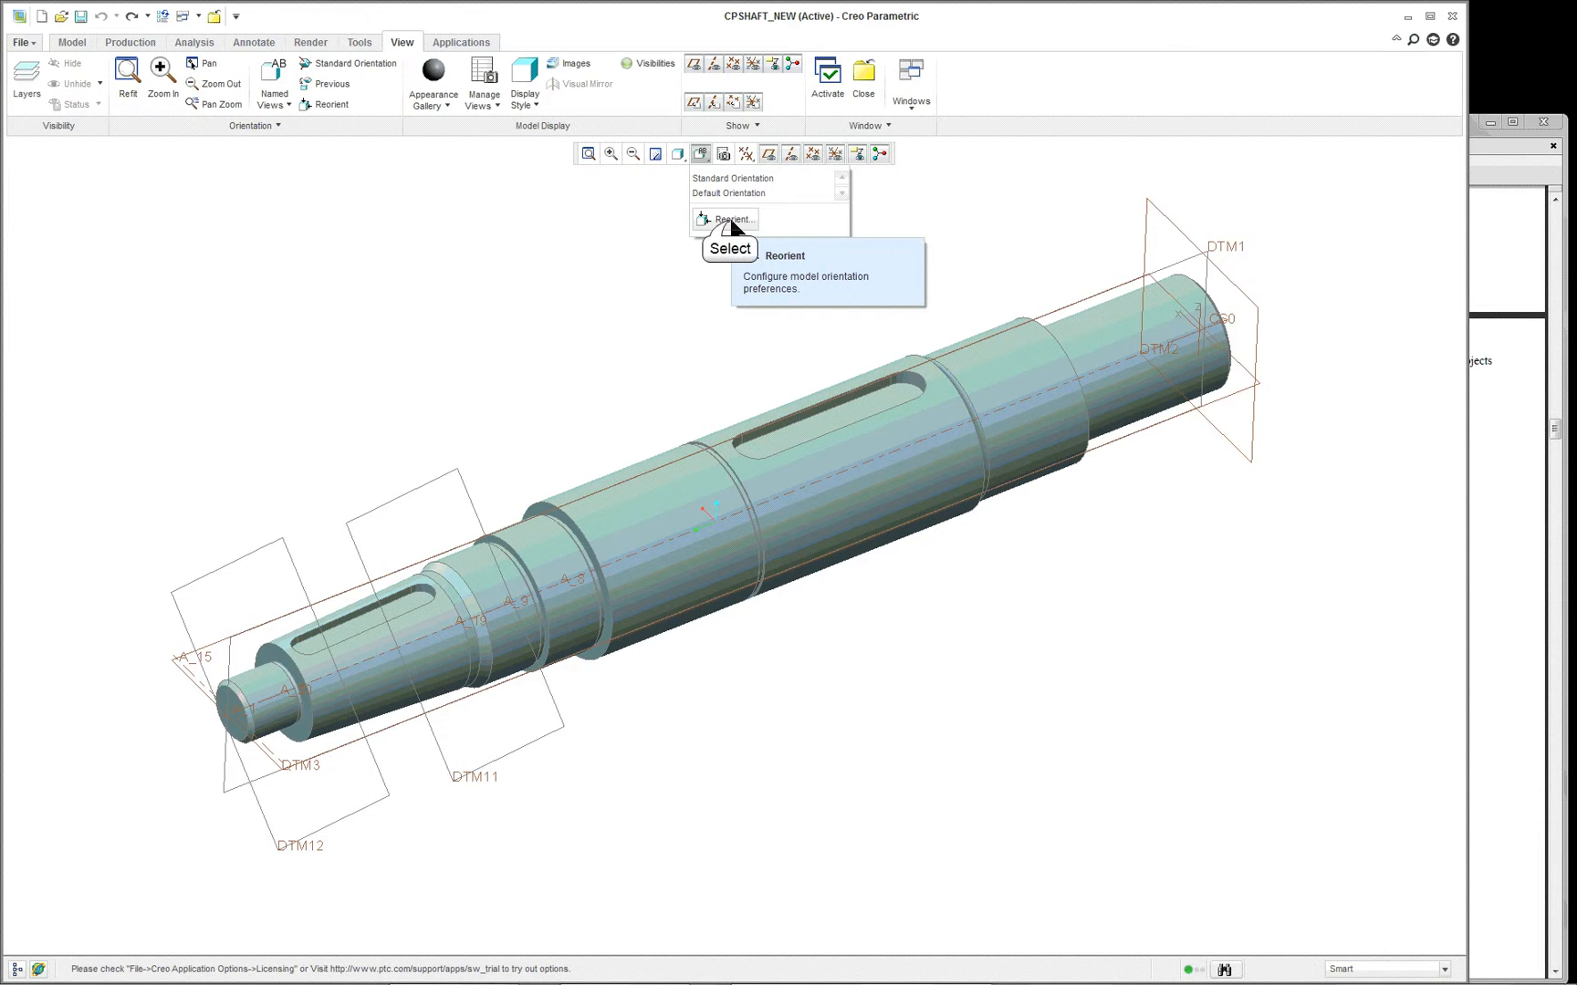
{"action": "left_click", "coordinate": [730, 220]}
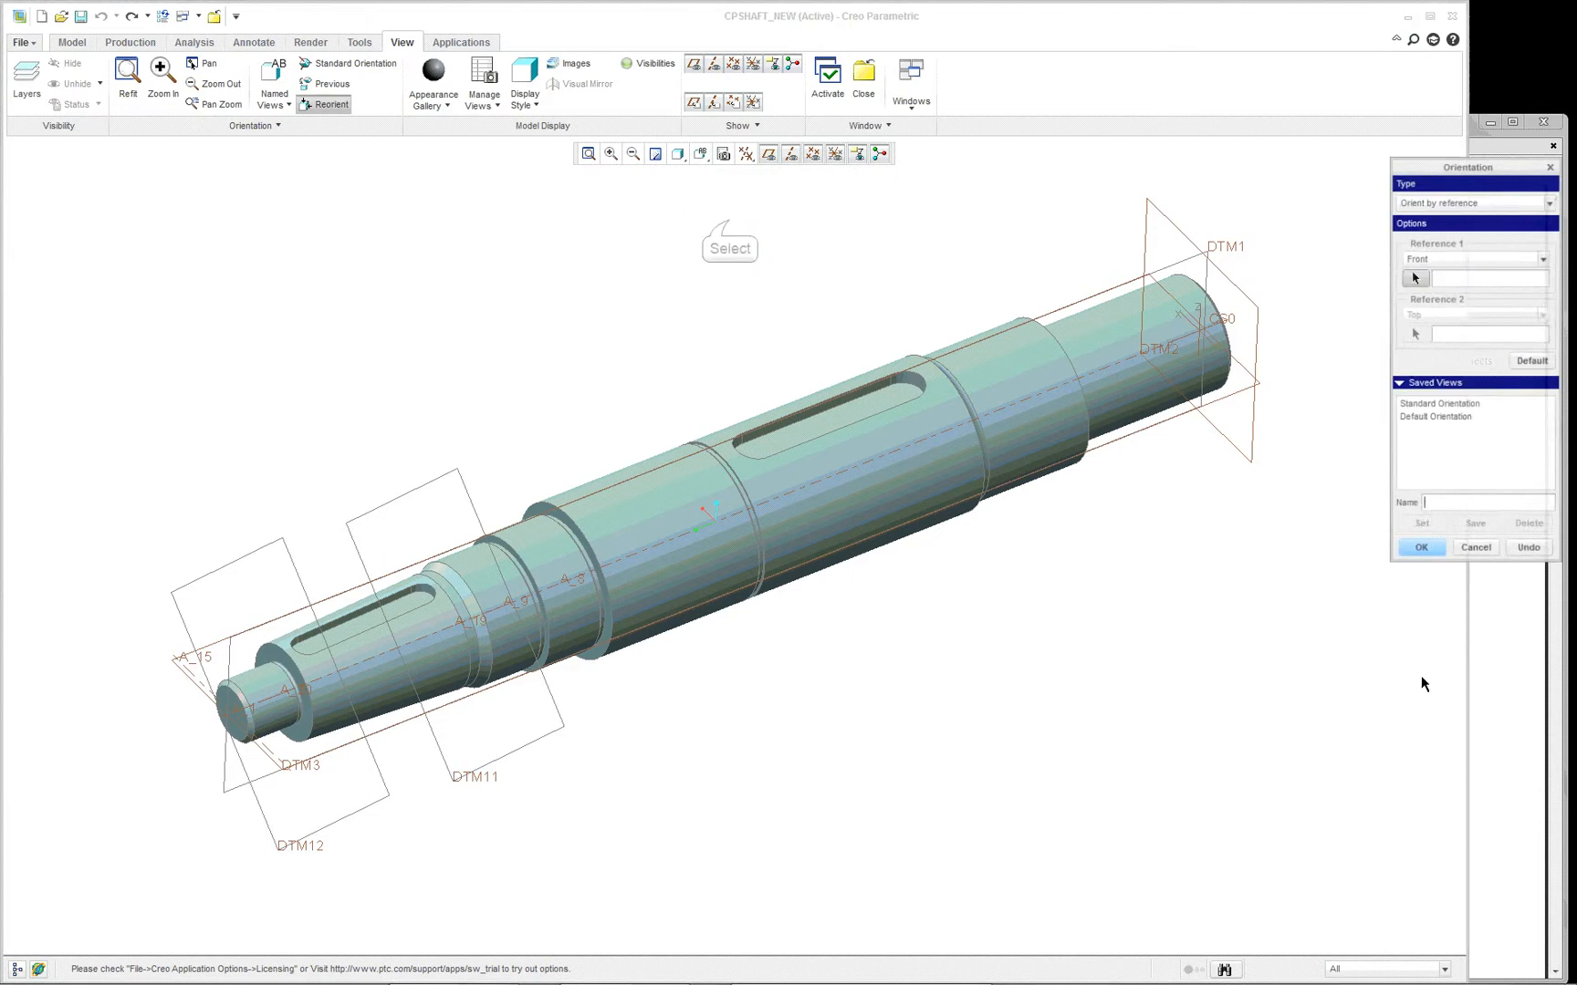
{"action": "left_click", "coordinate": [1438, 420]}
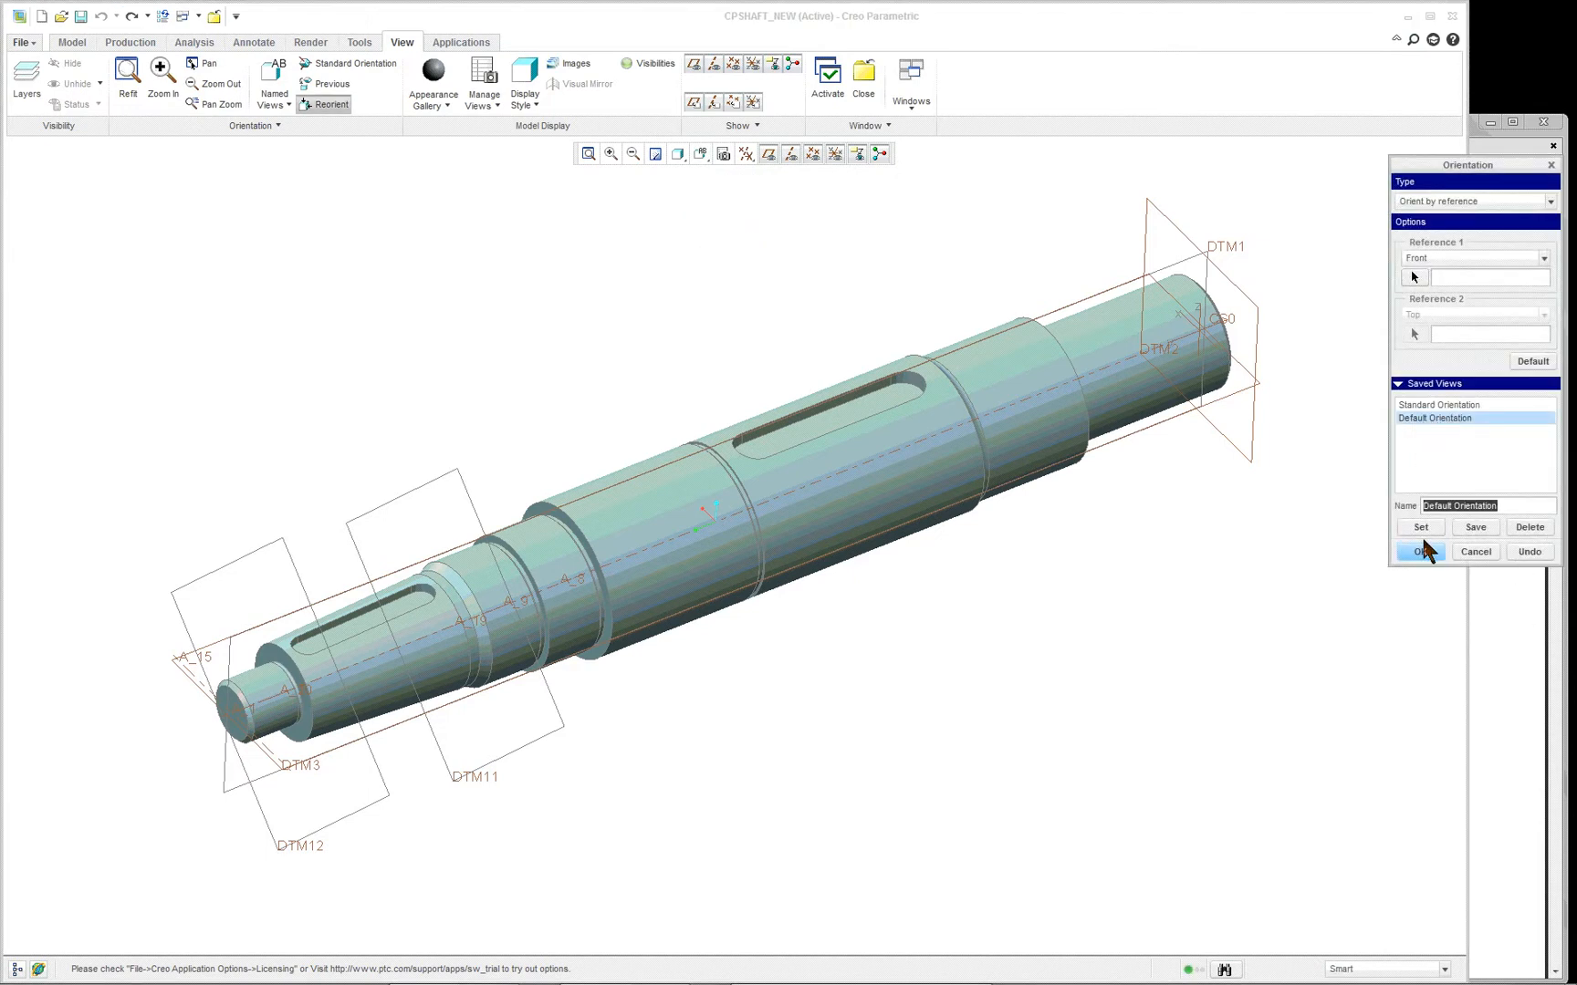
{"action": "left_click", "coordinate": [1476, 527]}
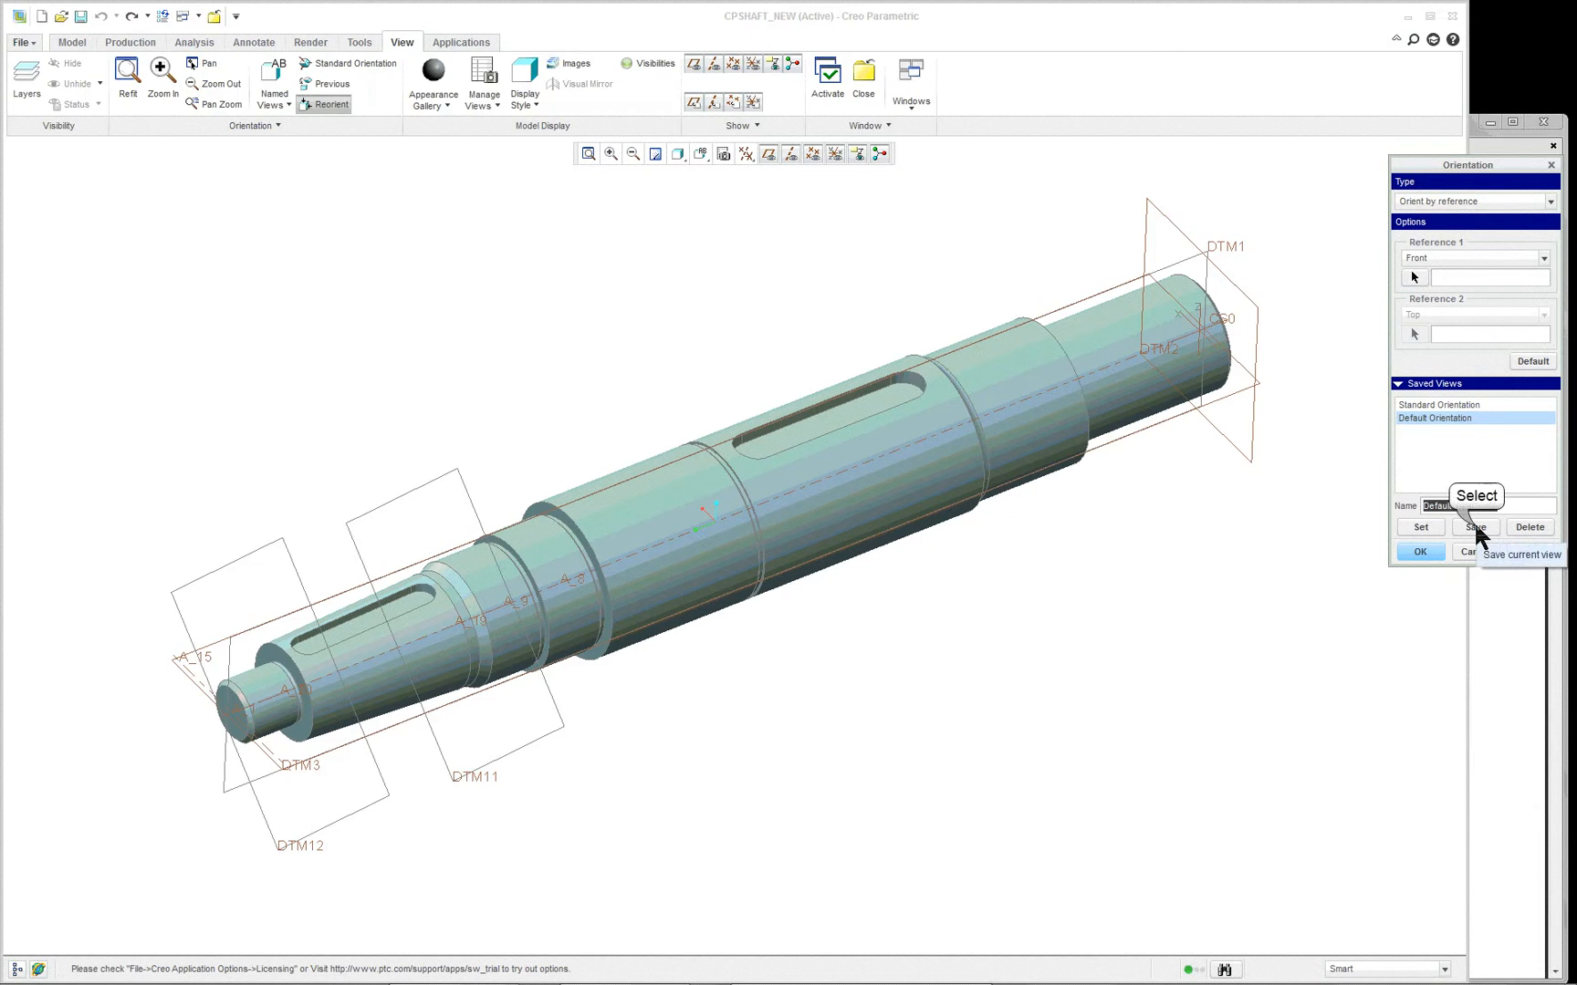
{"action": "left_click", "coordinate": [749, 519]}
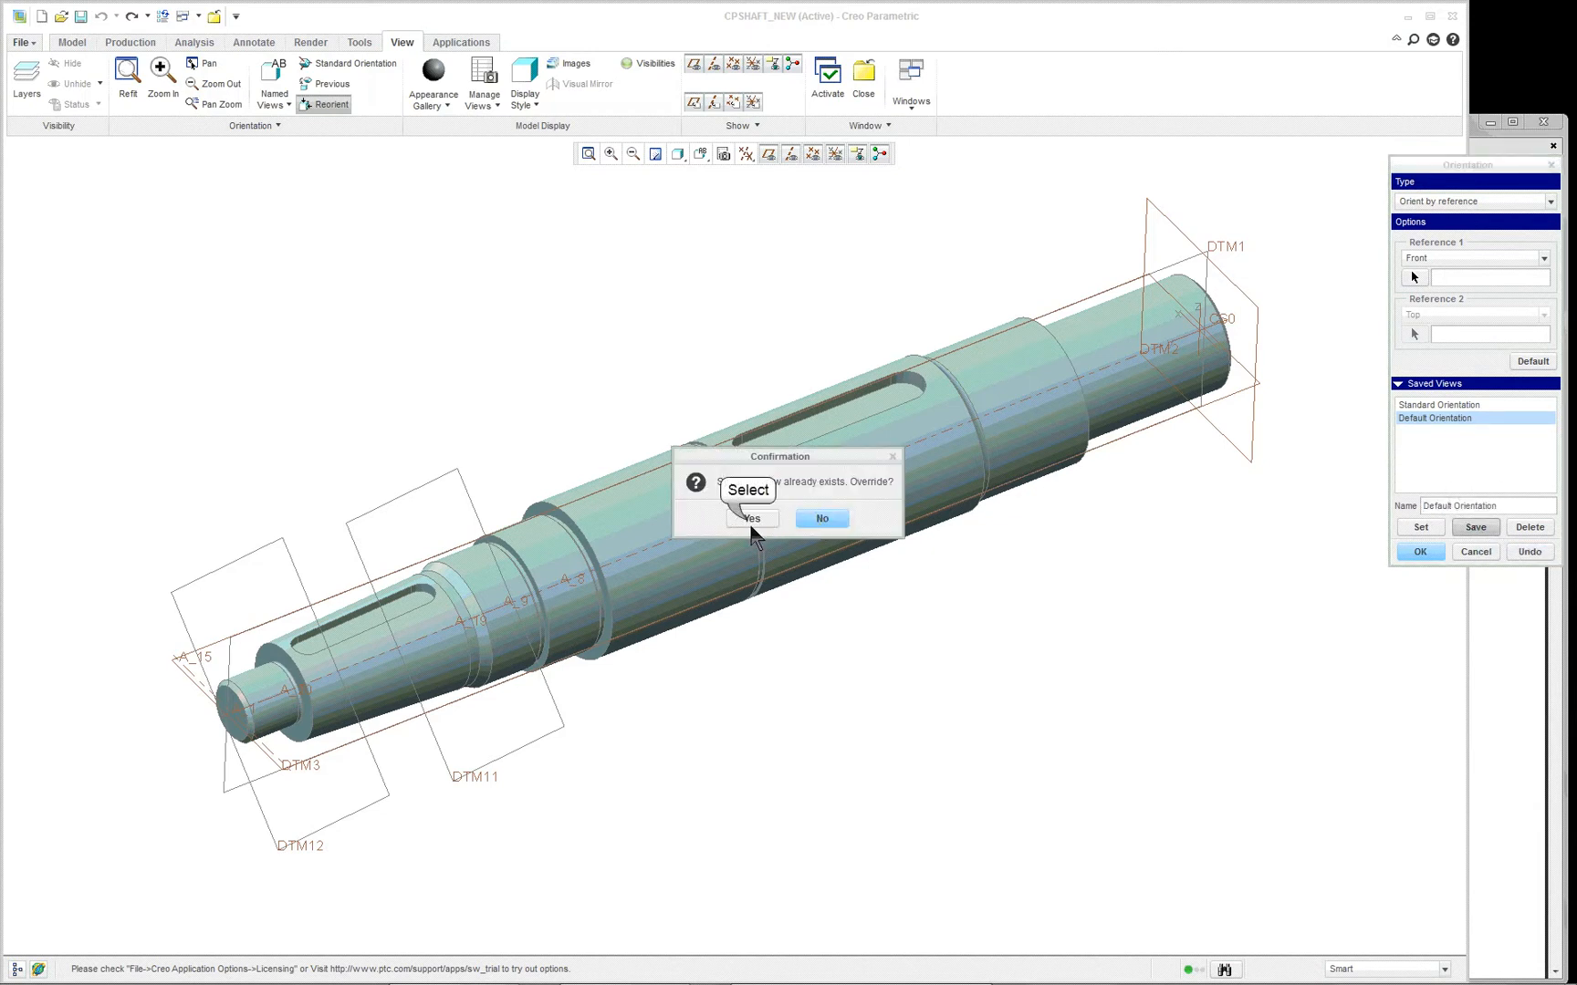
{"action": "left_click", "coordinate": [1418, 550]}
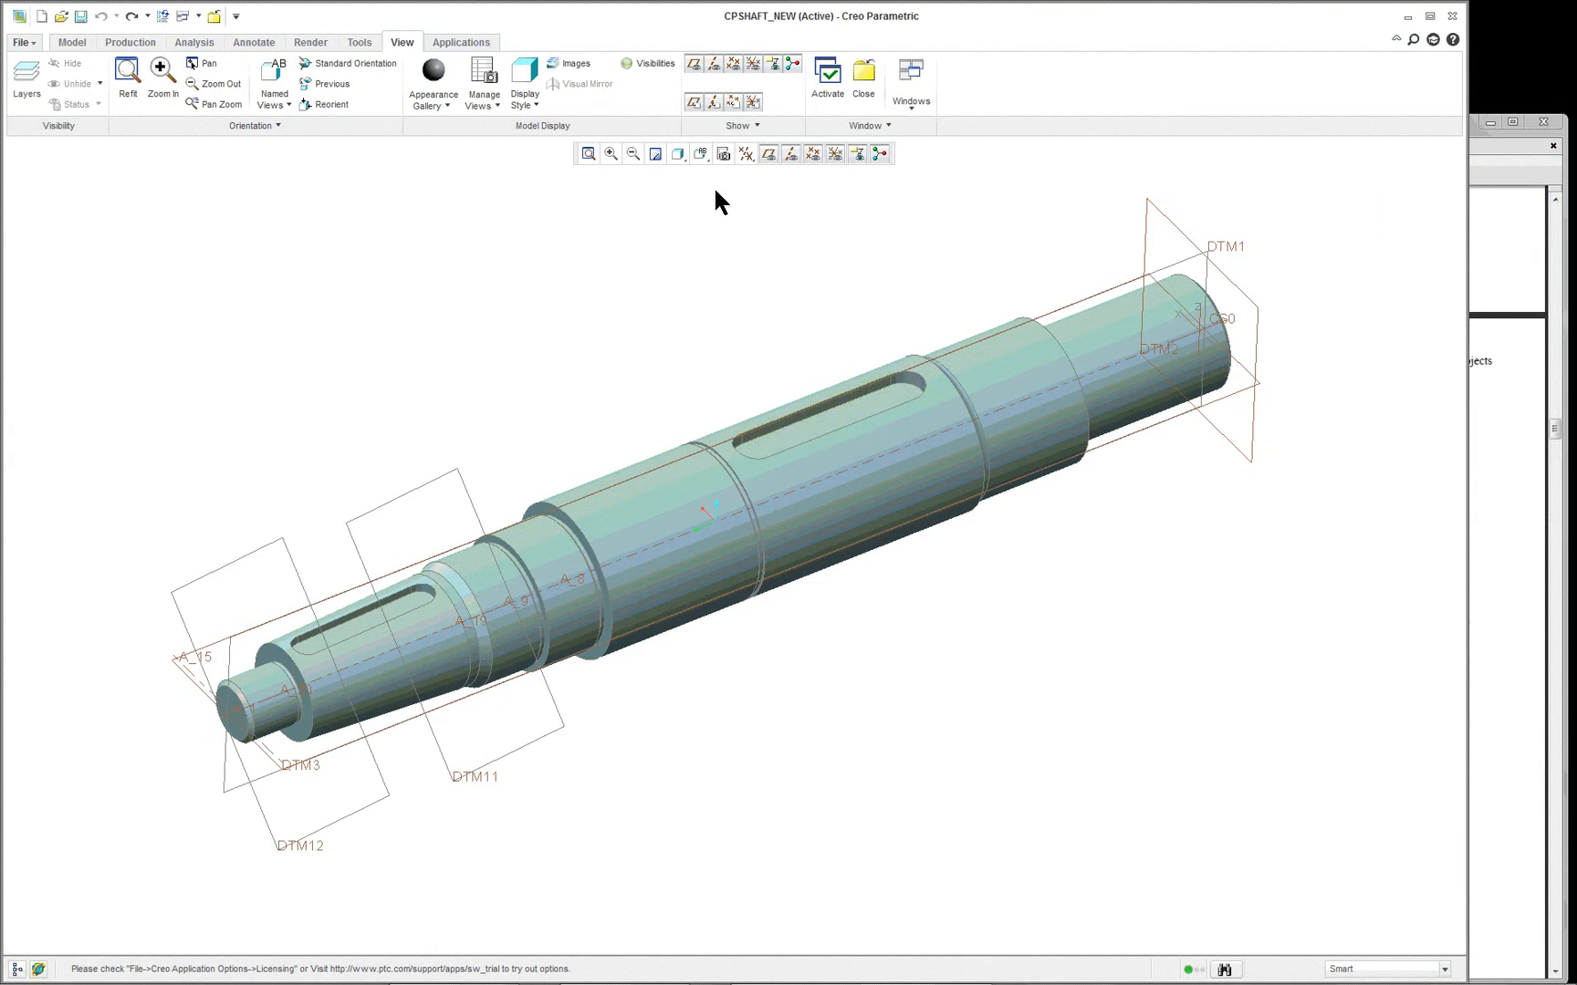
{"action": "left_click", "coordinate": [701, 153]}
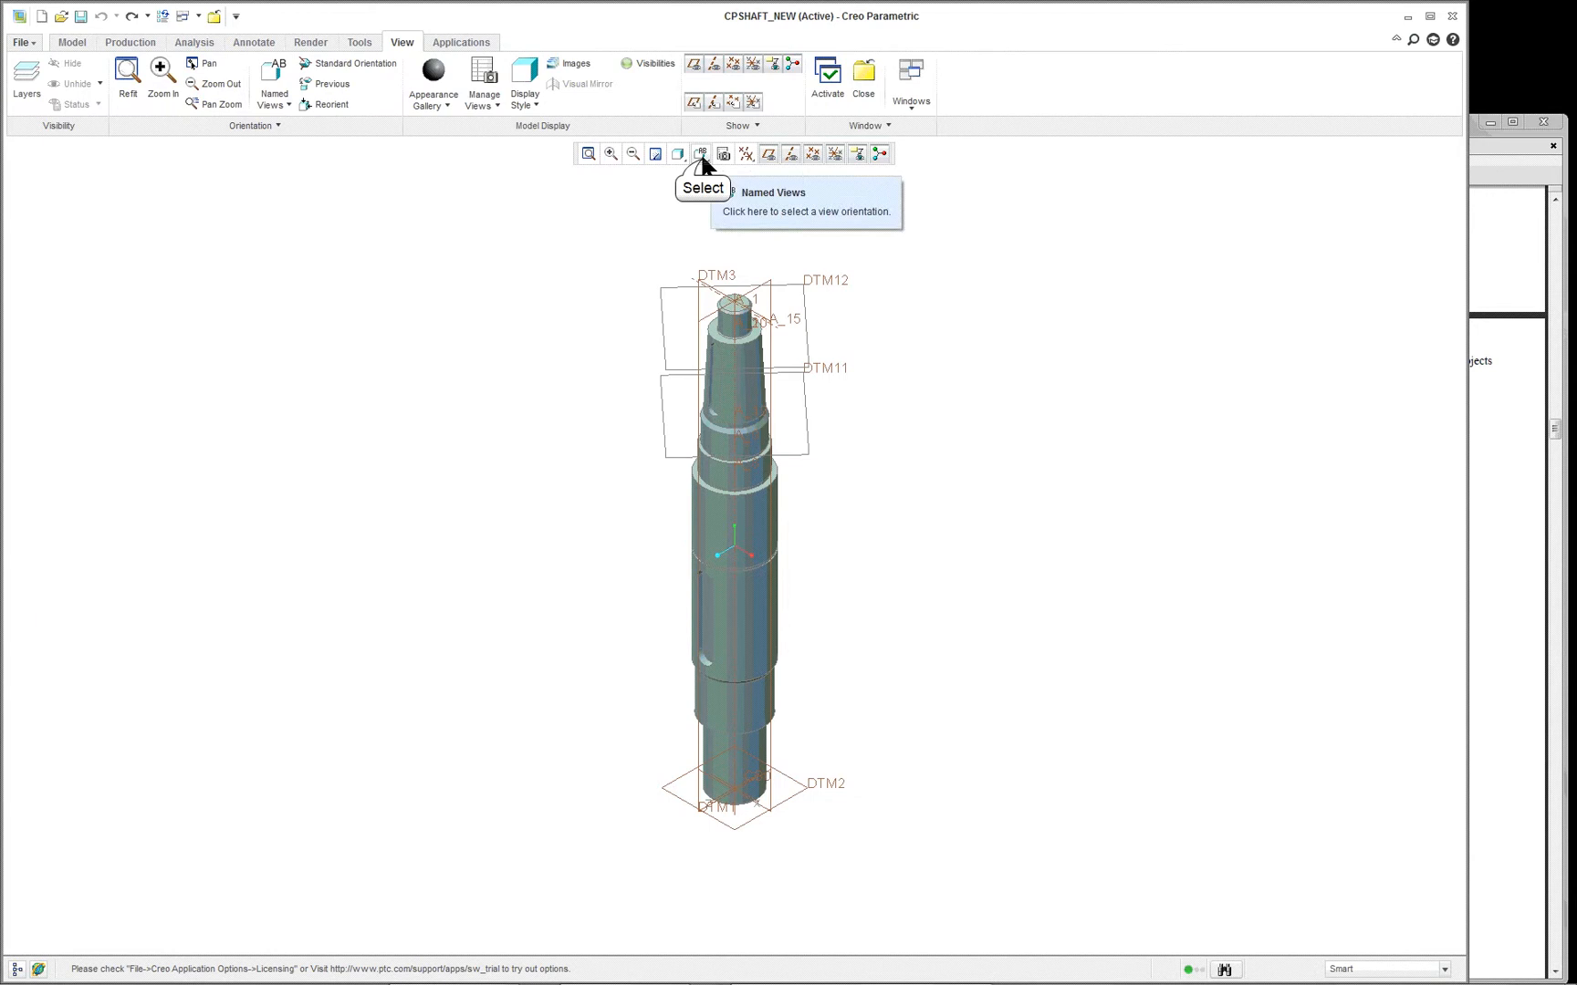
{"action": "left_click", "coordinate": [715, 193]}
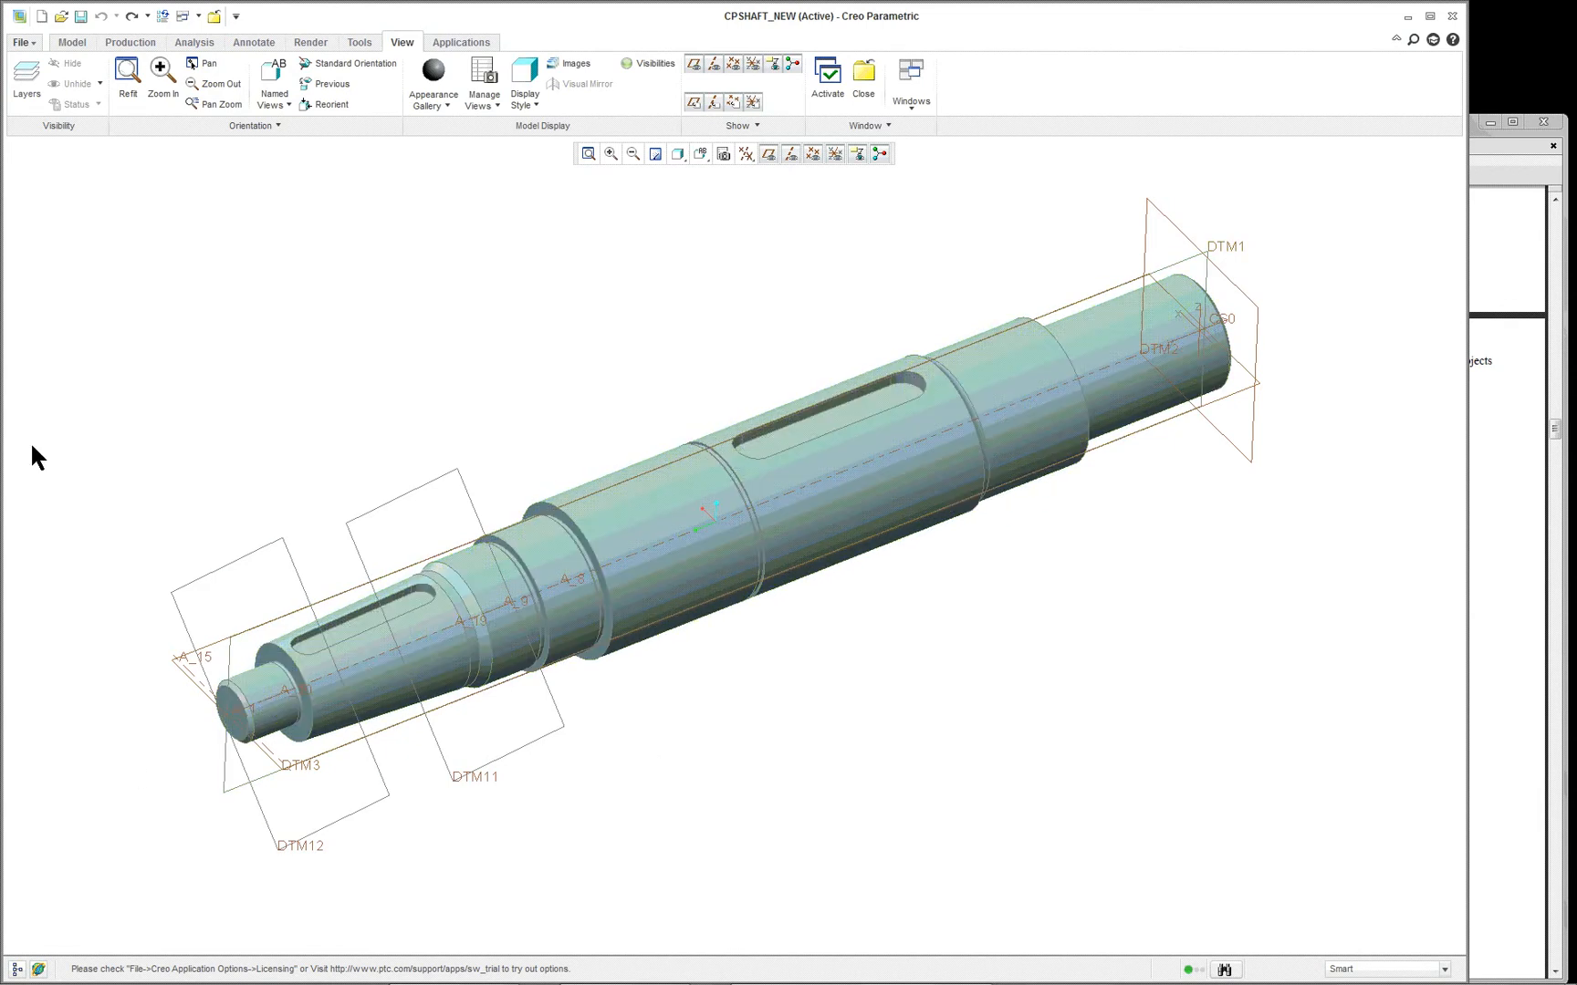
- Show the model tree and highlight the shaft's neck features one after another to locate them on the model
{"action": "scroll", "coordinate": [27, 948], "scroll_direction": "down", "scroll_amount": 2}
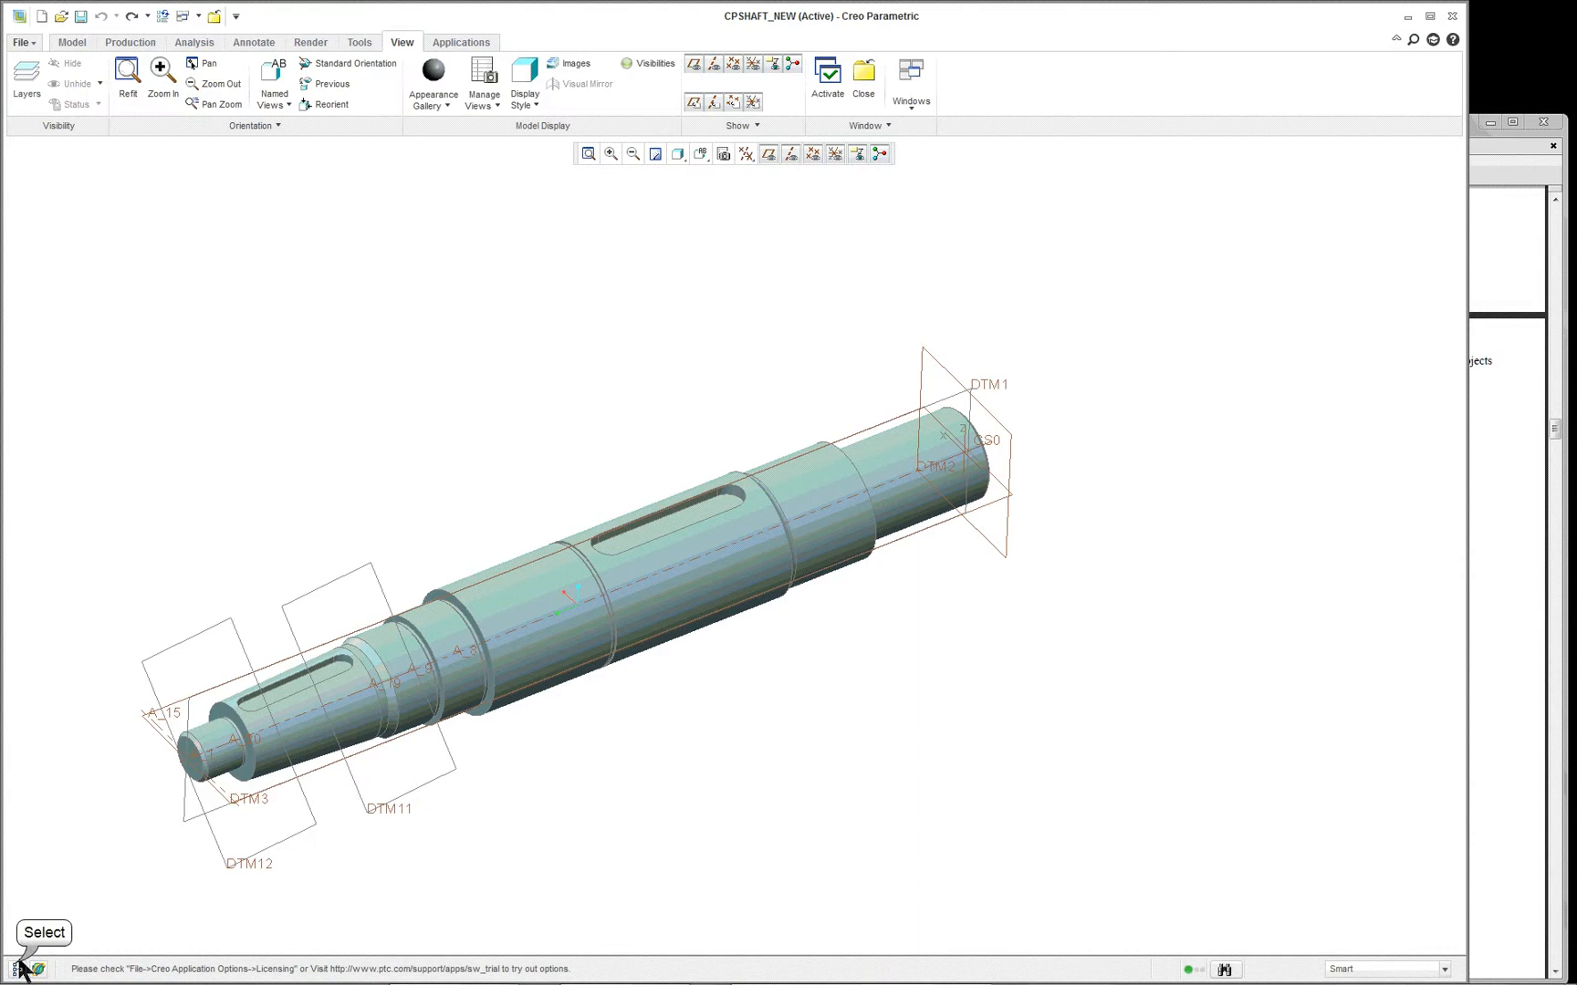
{"action": "left_click", "coordinate": [18, 968]}
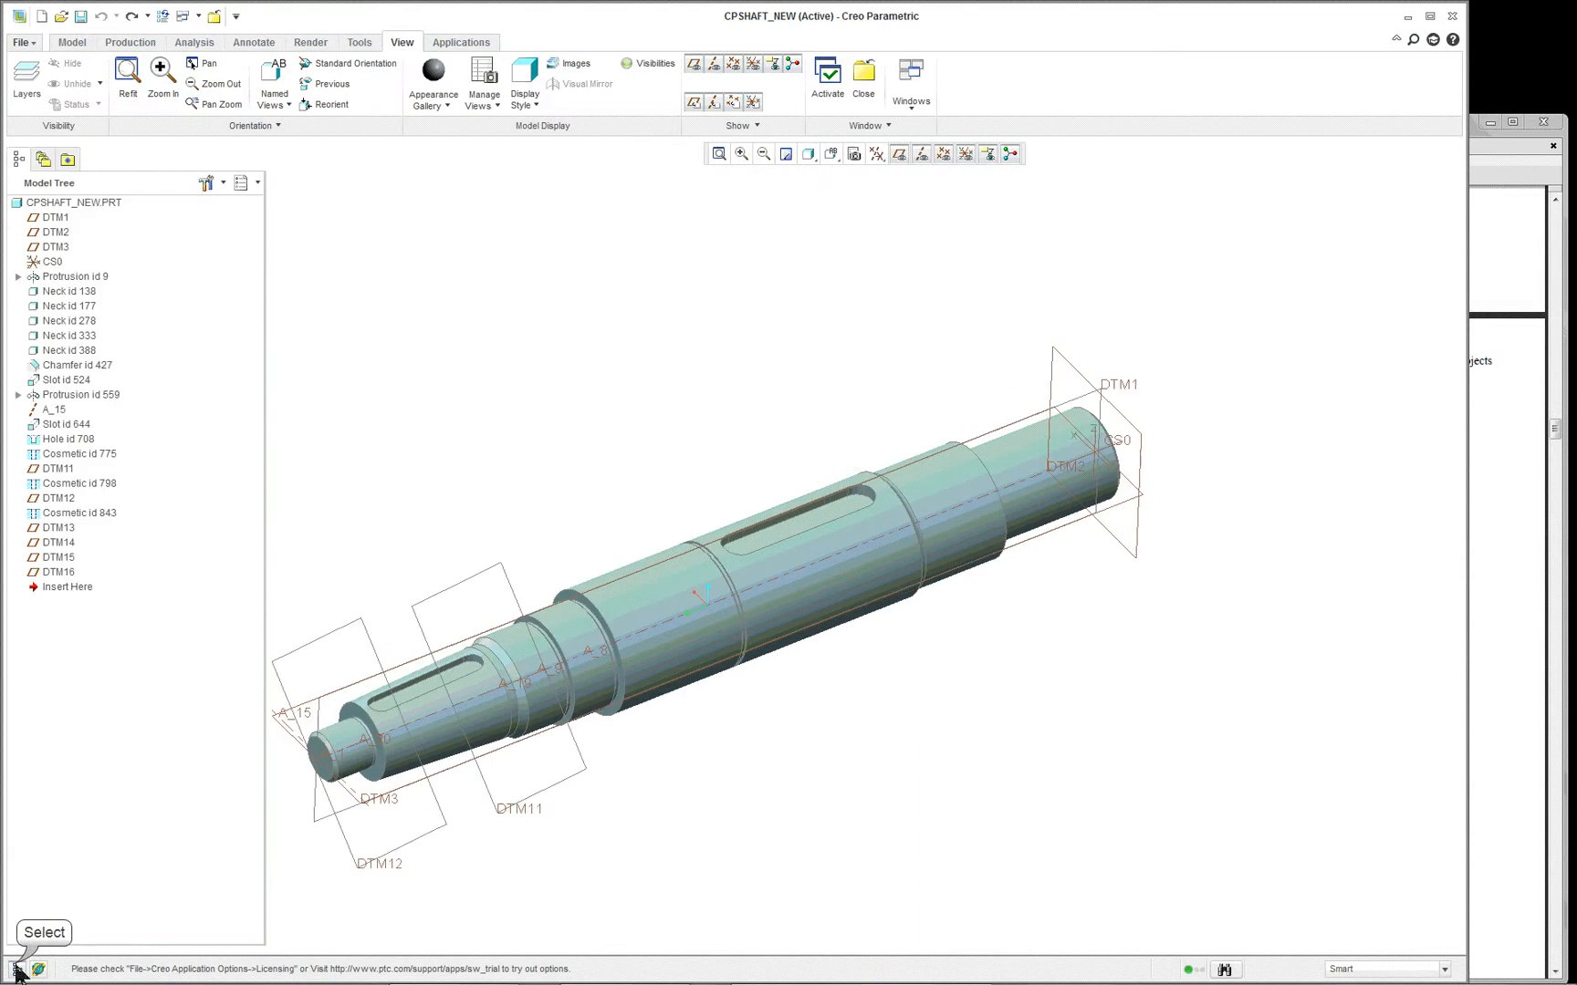
{"action": "left_click", "coordinate": [71, 306]}
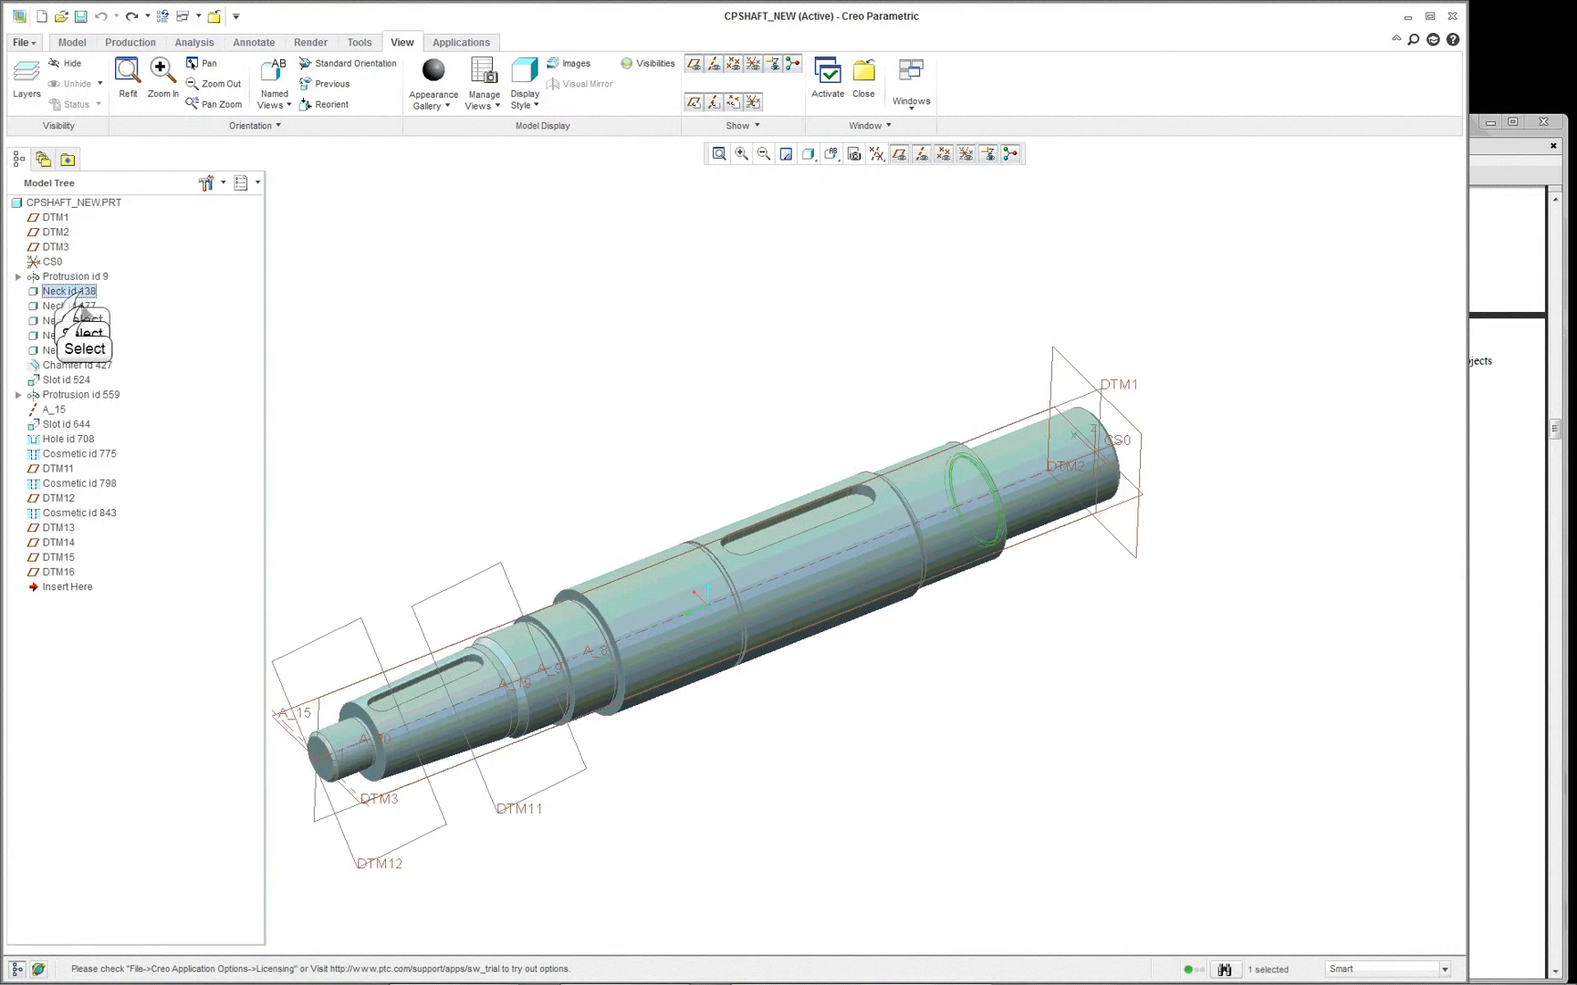
{"action": "left_click", "coordinate": [73, 351]}
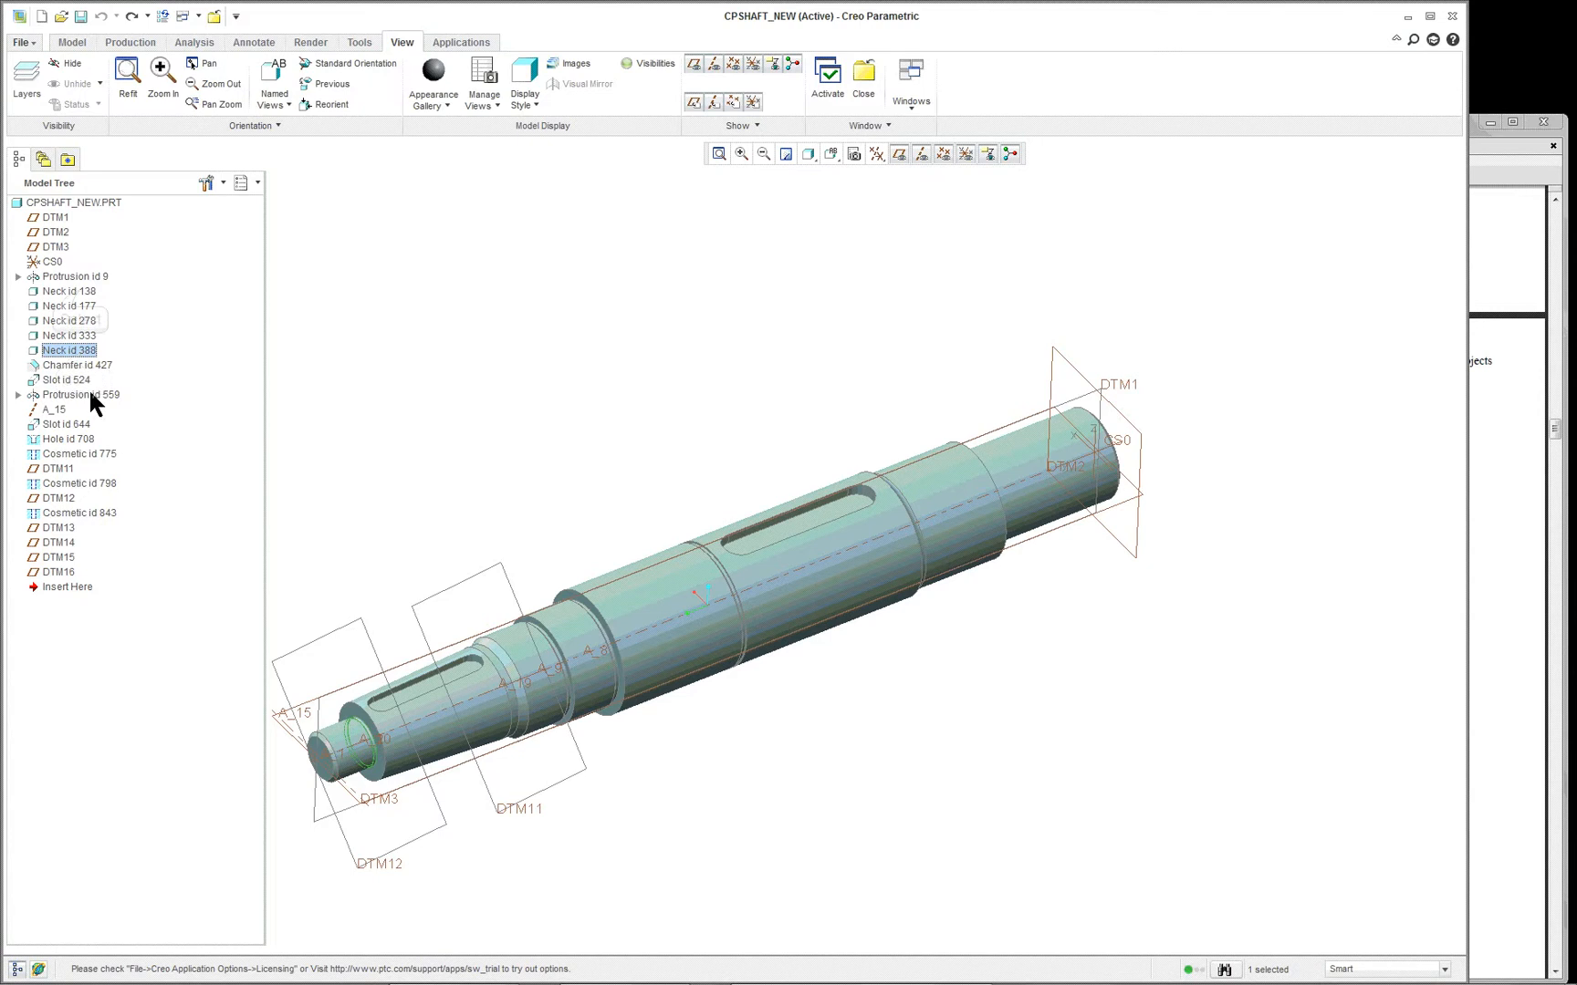
- Move the insertion point to directly after Neck id 138, the first neck of the shaft
{"action": "left_click", "coordinate": [79, 292]}
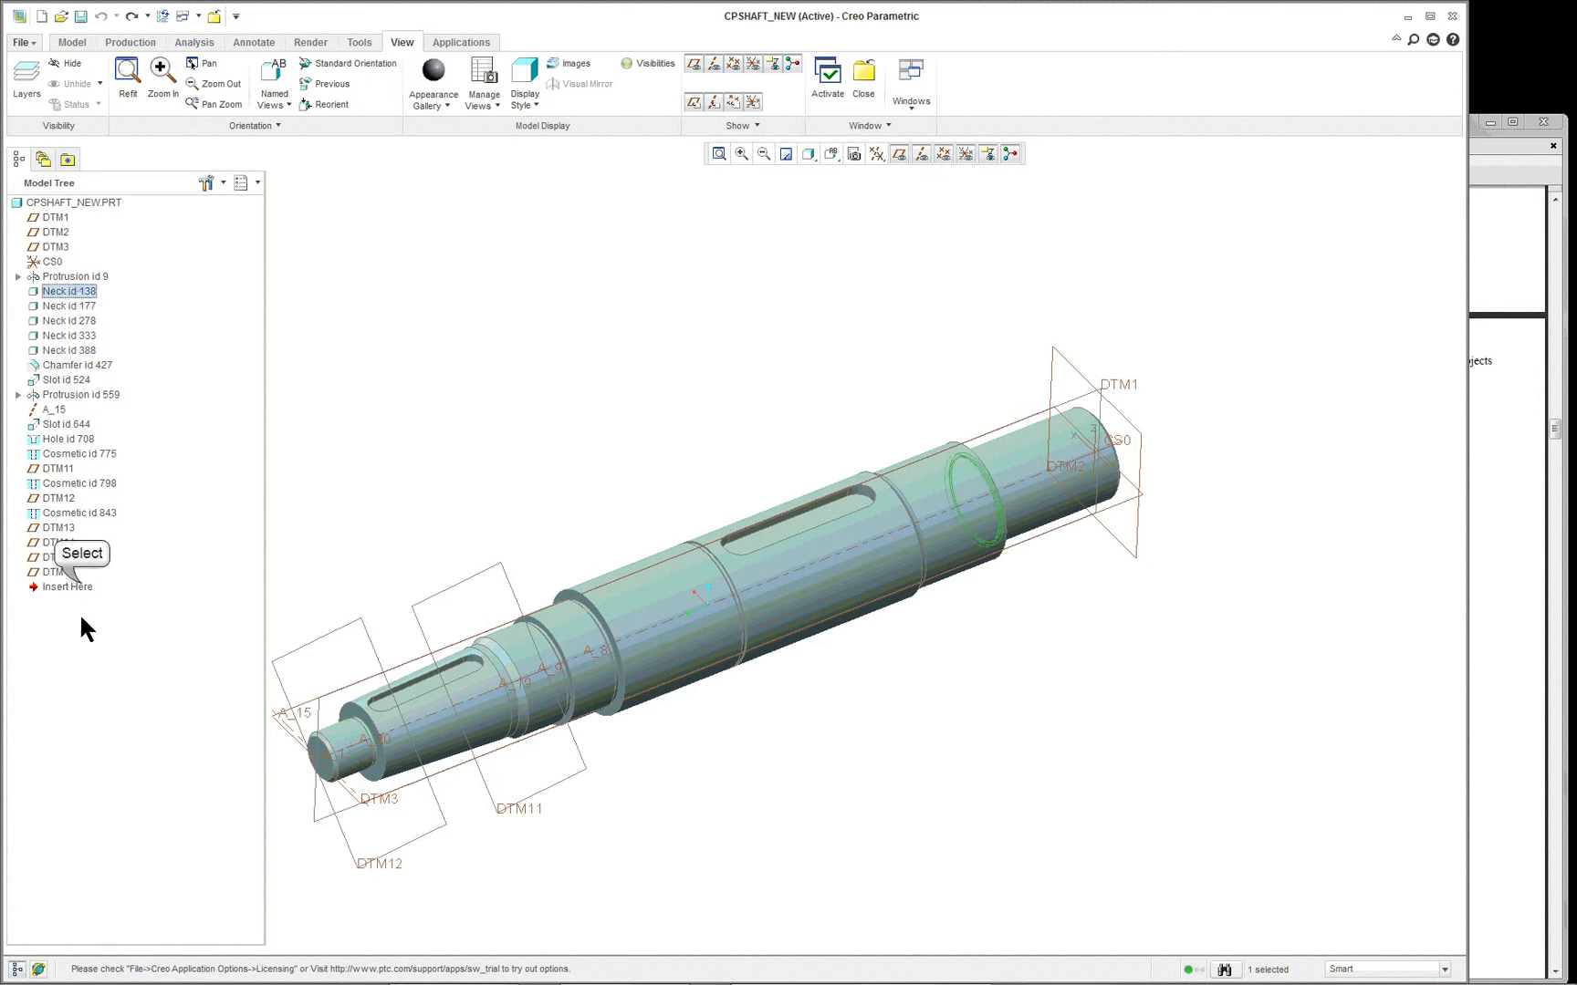
{"action": "left_click", "coordinate": [78, 587]}
{"action": "left_click_drag", "start_coordinate": [79, 590], "coordinate": [84, 299]}
- Open the section of Neck id 138 for redefinition
{"action": "right_click", "coordinate": [82, 293]}
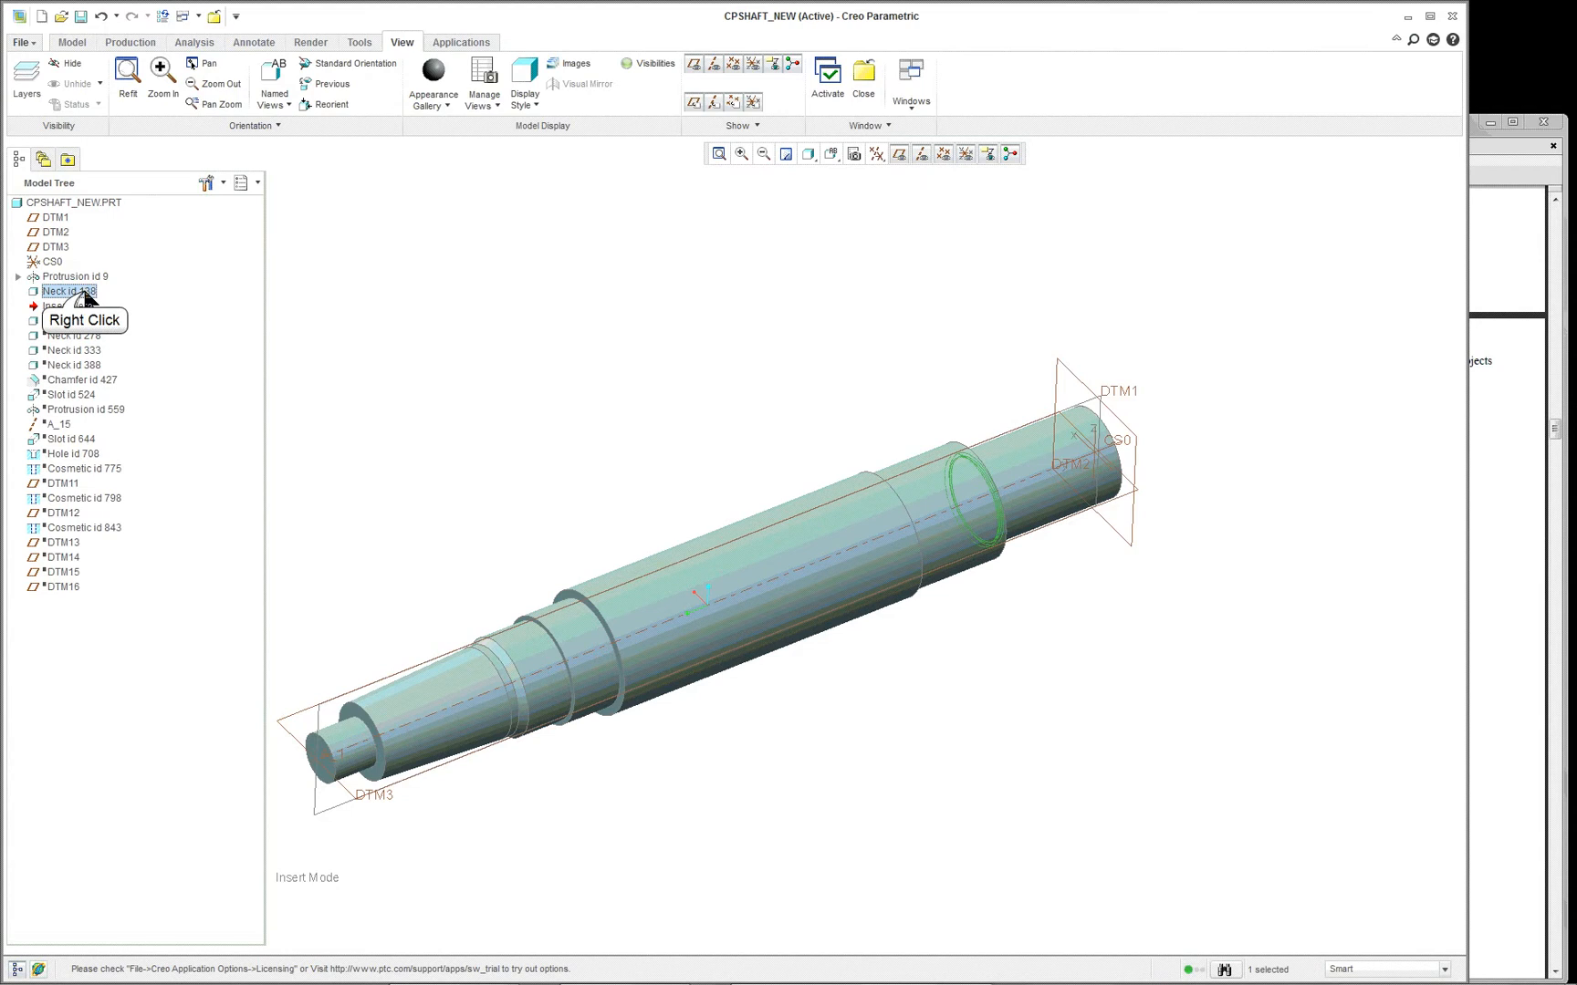
{"action": "left_click", "coordinate": [144, 415]}
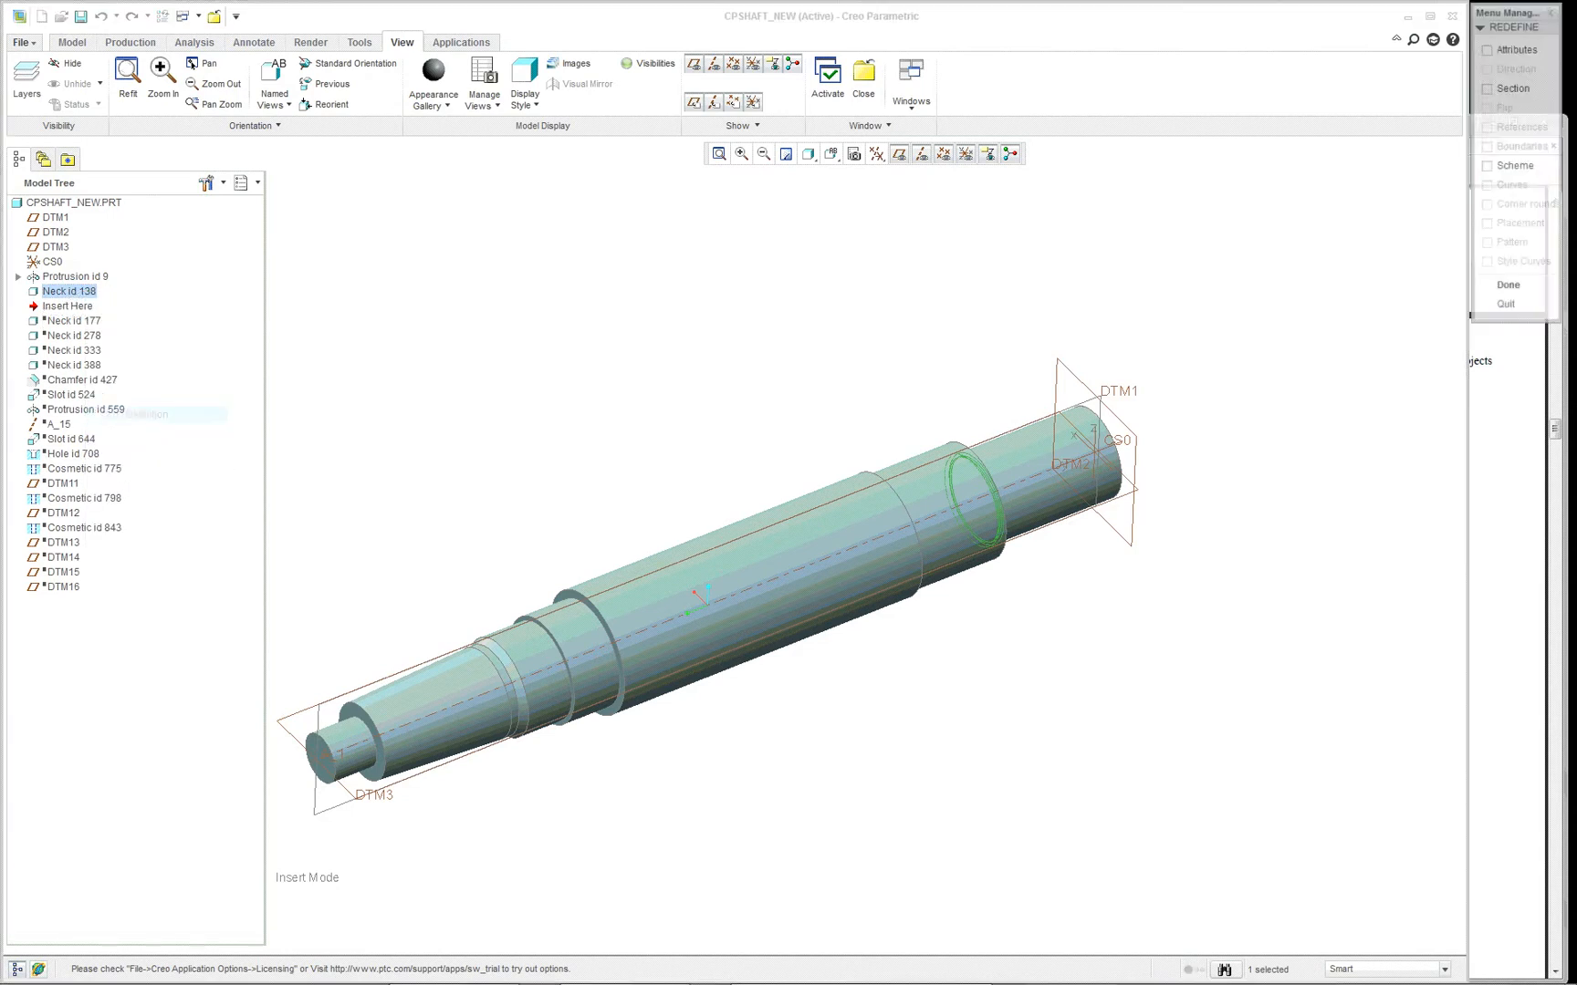
{"action": "left_click", "coordinate": [1519, 88]}
{"action": "left_click", "coordinate": [1503, 89]}
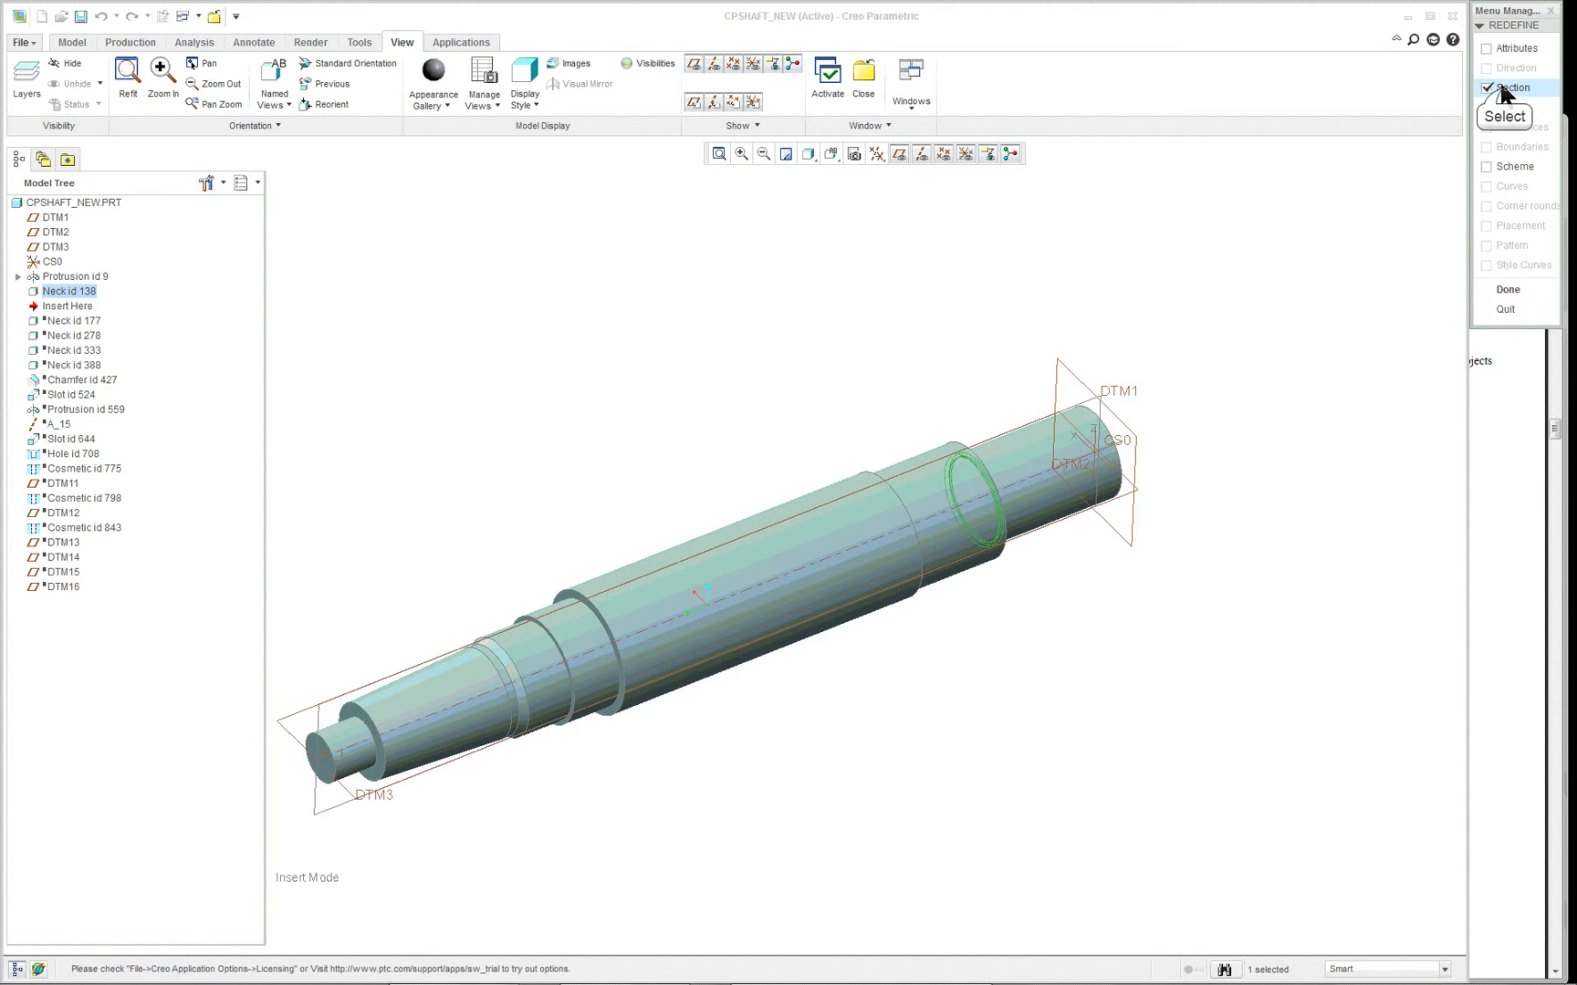
{"action": "left_click", "coordinate": [1508, 289]}
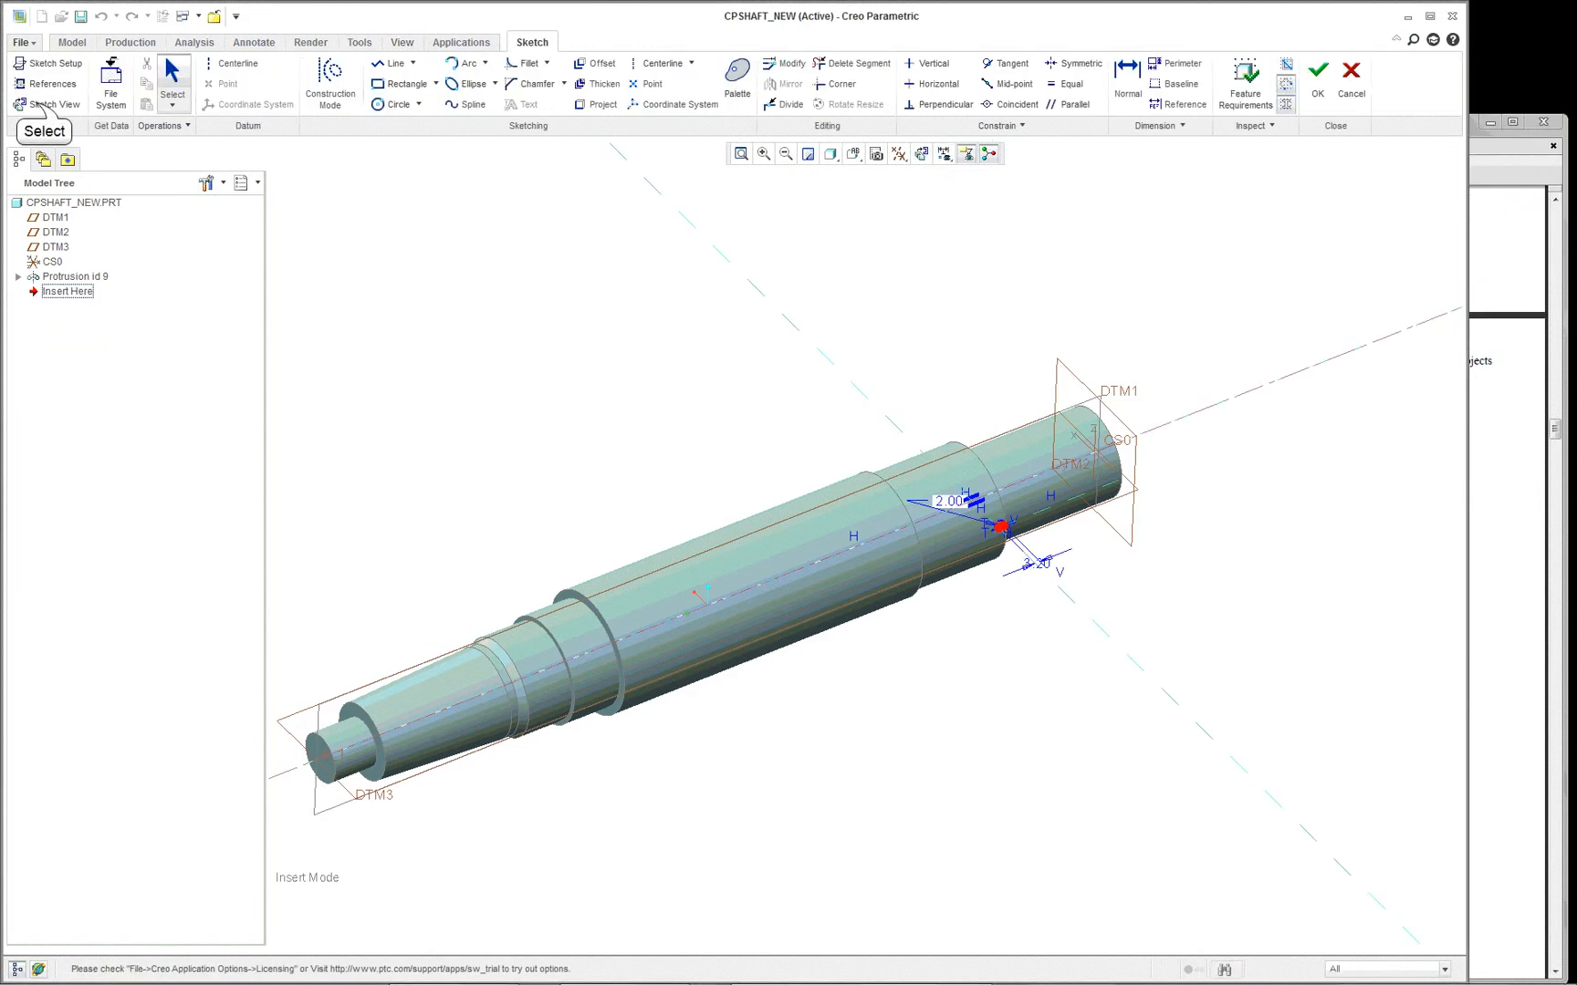
- Examine the neck's section profile and its dimensions in the 2D sketch view, and accept the sketch as it is
{"action": "left_click", "coordinate": [37, 104]}
{"action": "scroll", "coordinate": [995, 488], "scroll_direction": "up", "scroll_amount": 5}
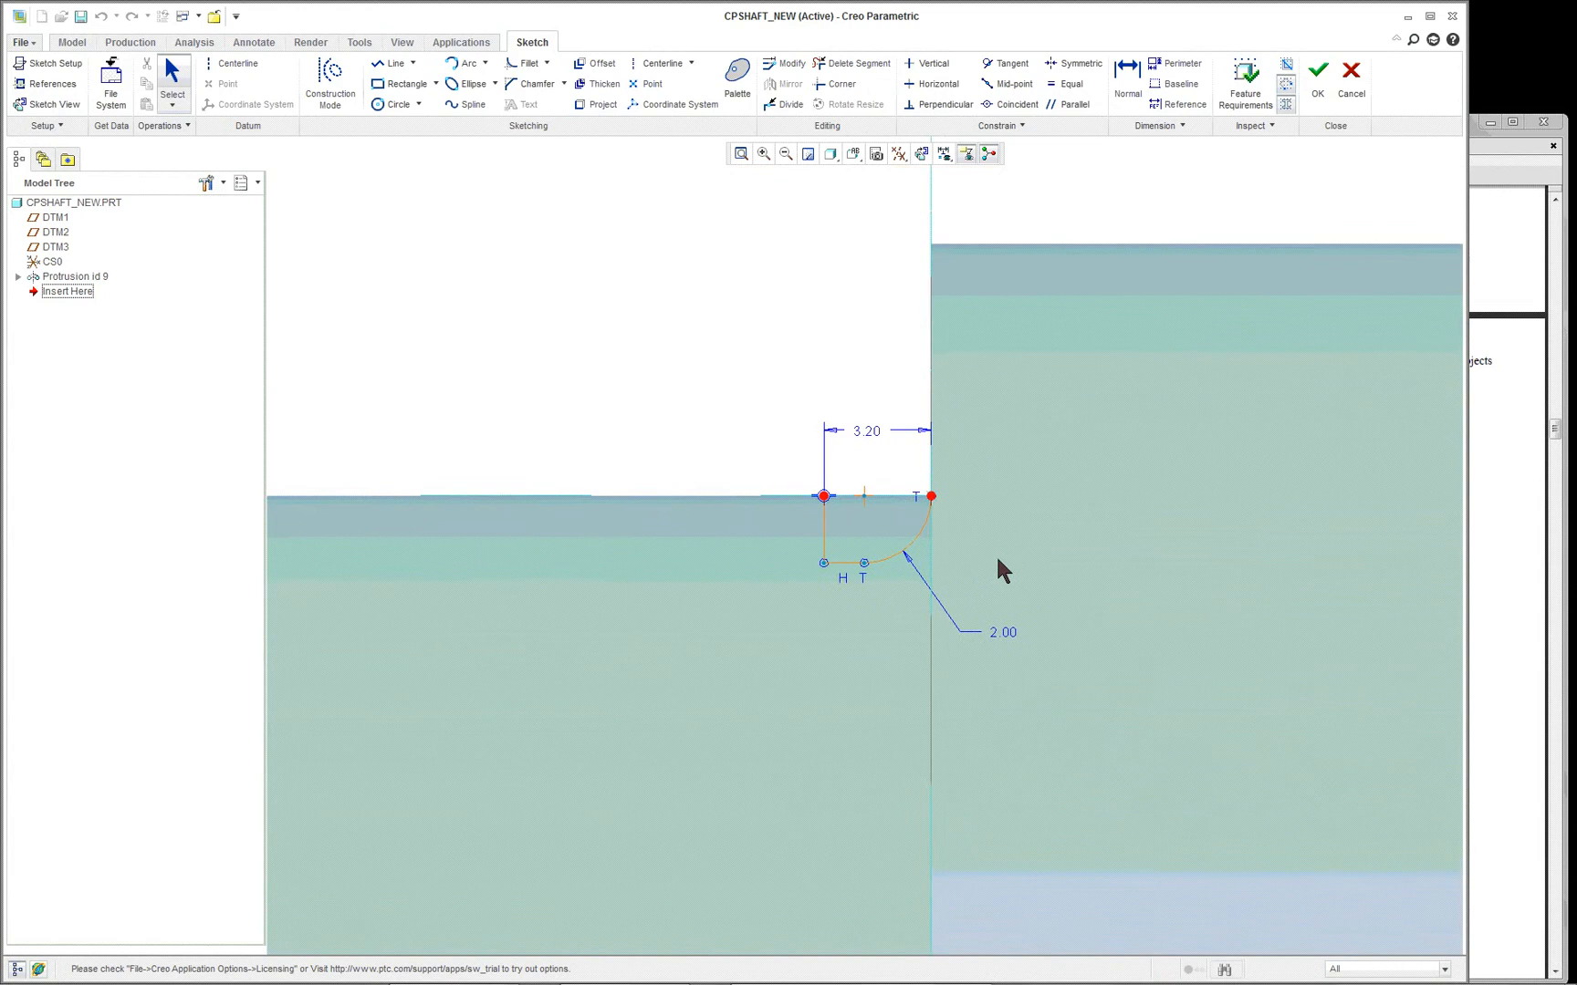
{"action": "scroll", "coordinate": [997, 560], "scroll_direction": "up", "scroll_amount": 2}
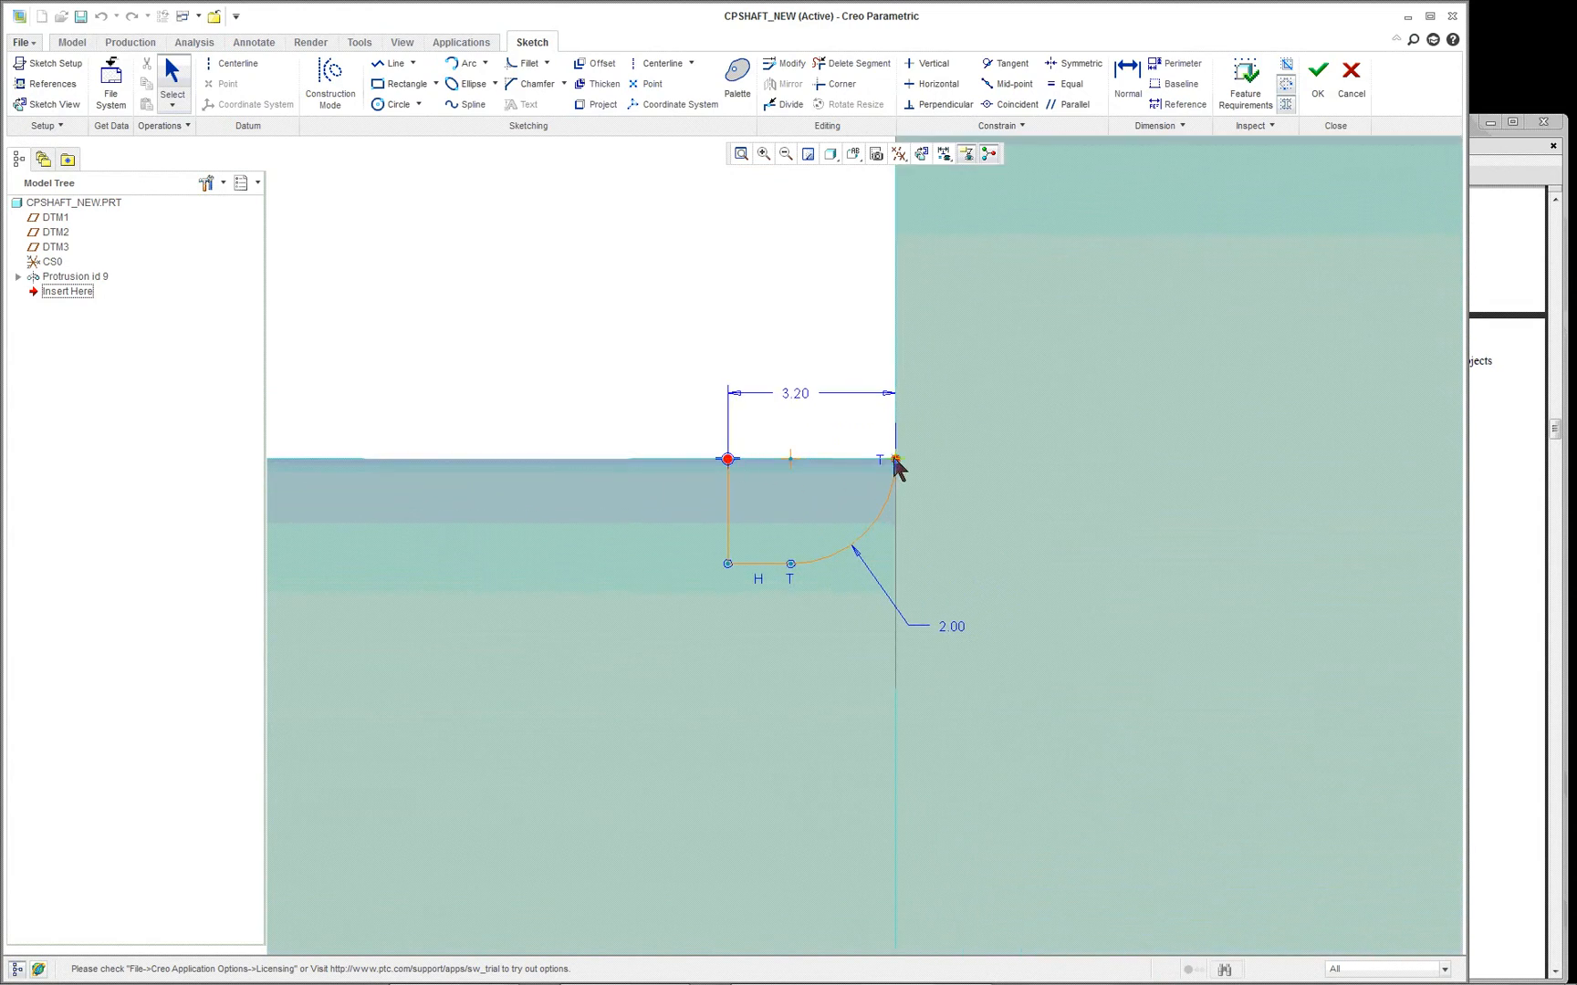
{"action": "scroll", "coordinate": [657, 452], "scroll_direction": "down", "scroll_amount": 5}
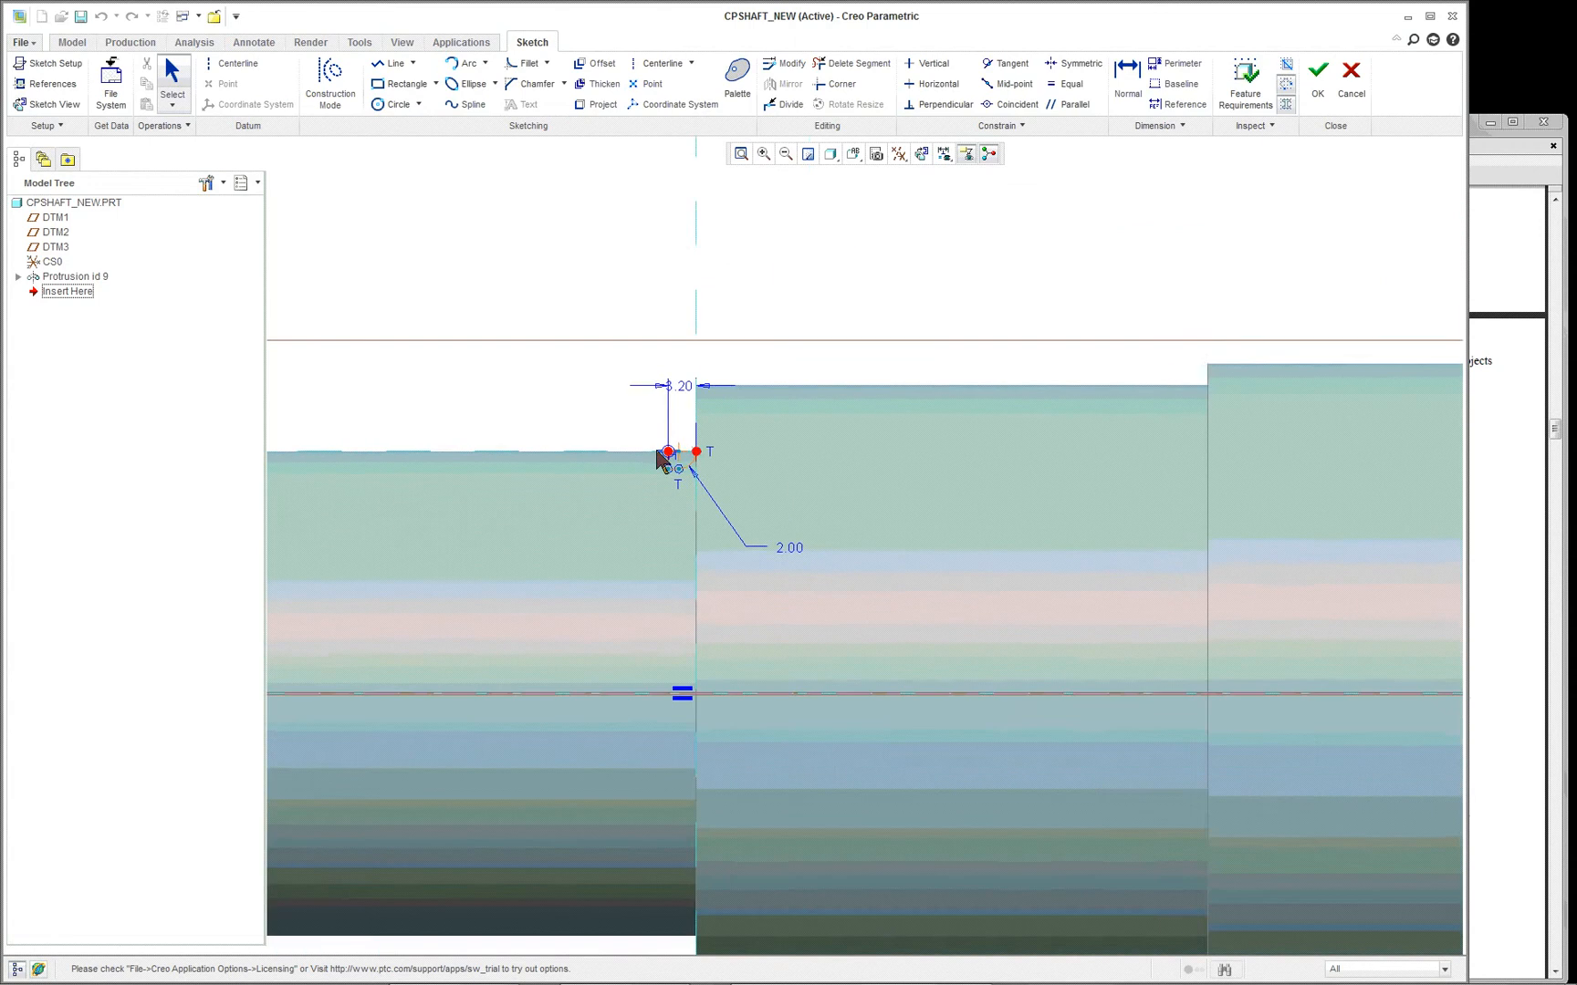
{"action": "scroll", "coordinate": [658, 456], "scroll_direction": "up", "scroll_amount": 2}
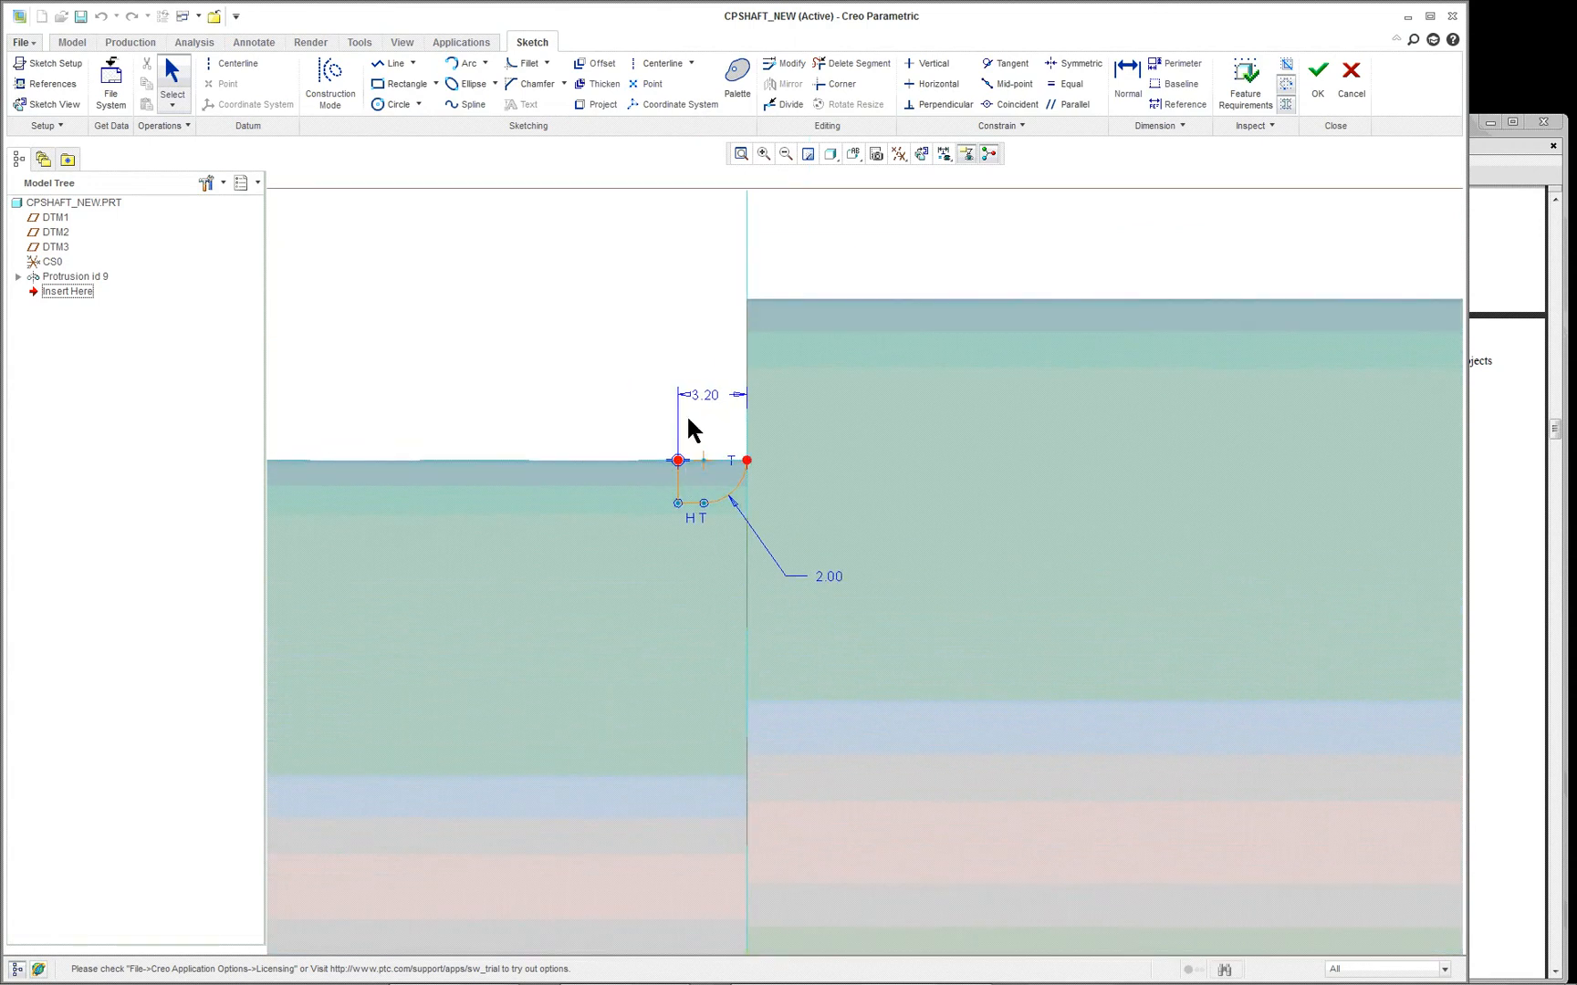
{"action": "left_click", "coordinate": [1316, 80]}
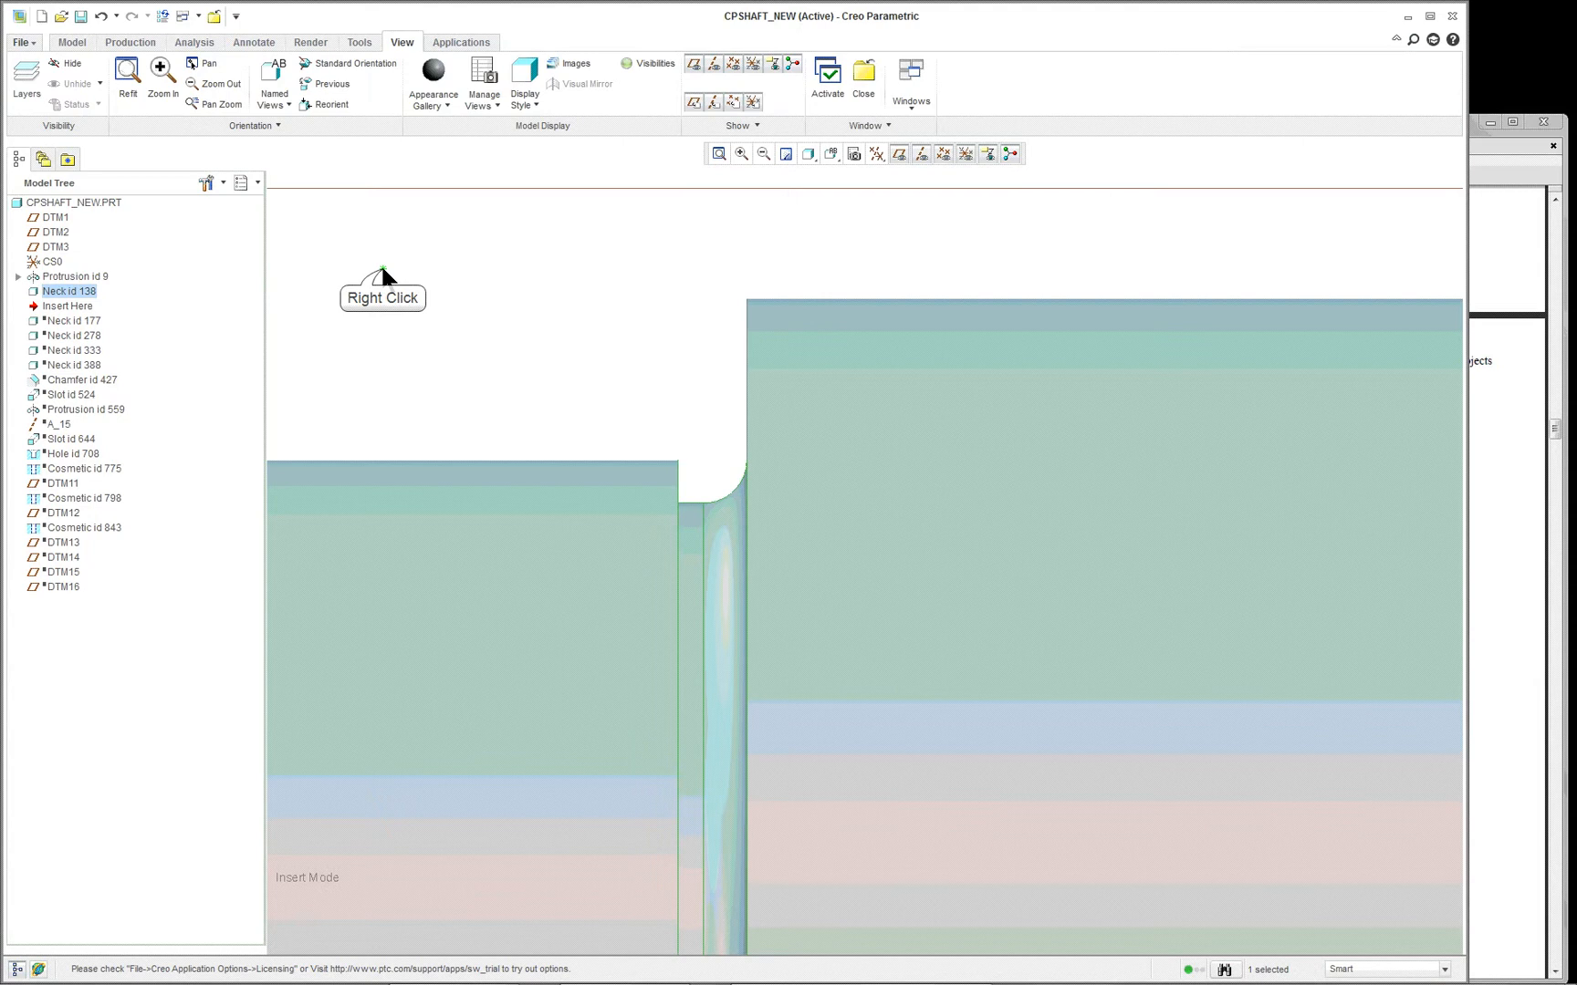
- Suppress Neck id 138
{"action": "right_click", "coordinate": [381, 265]}
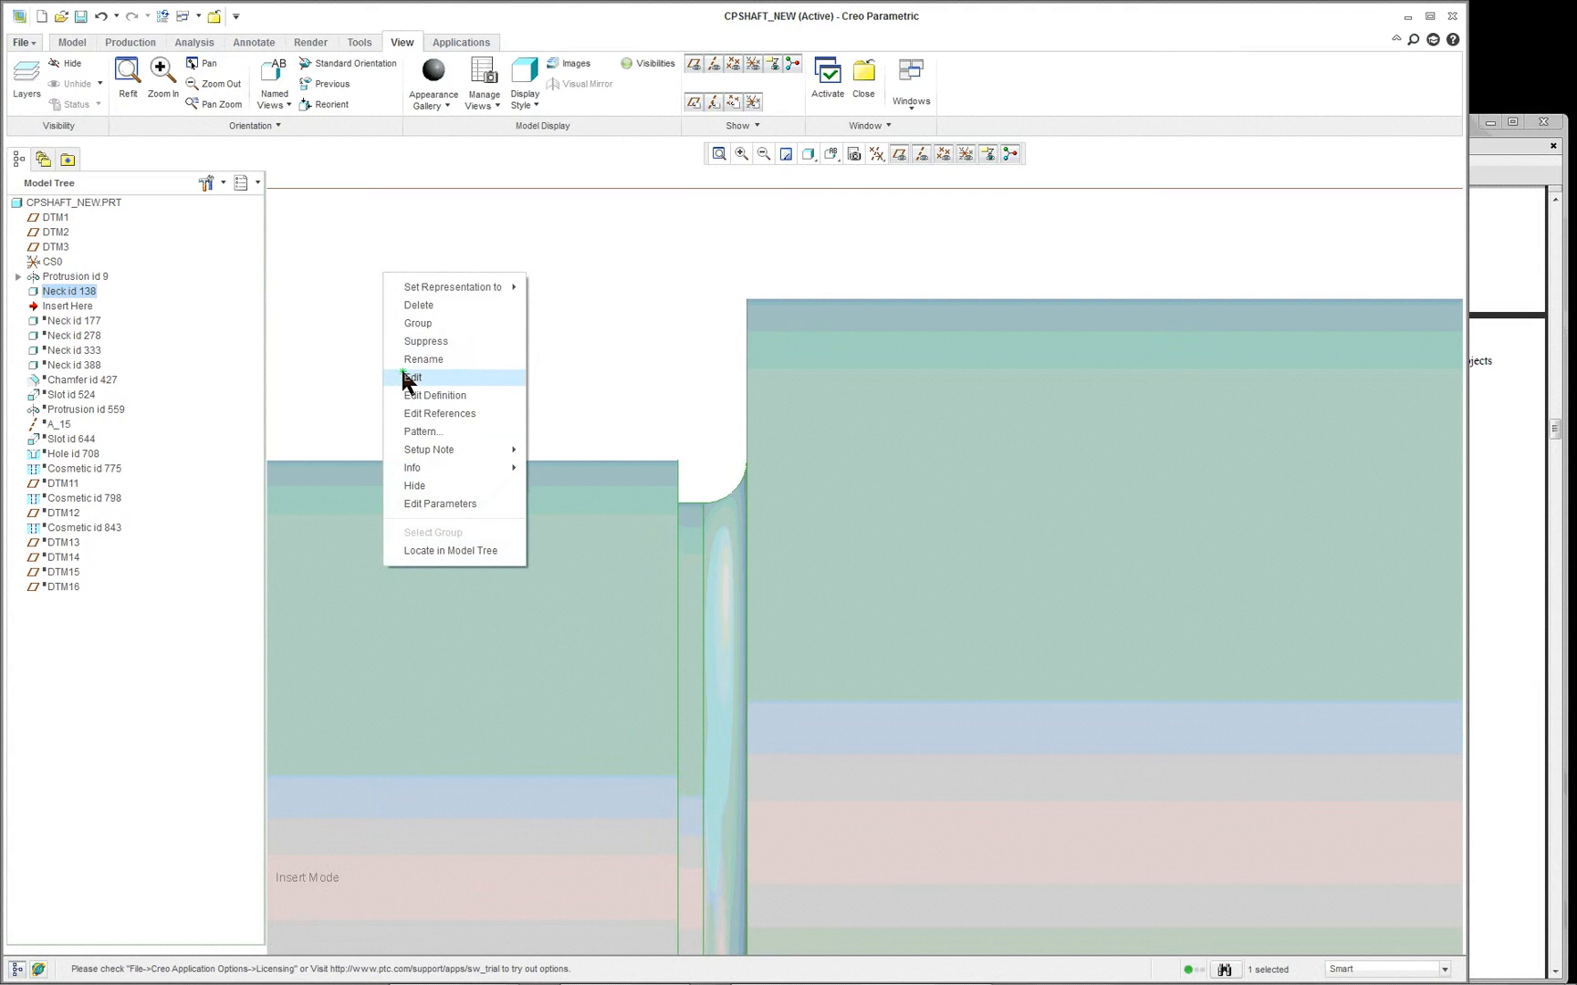
{"action": "left_click", "coordinate": [456, 342]}
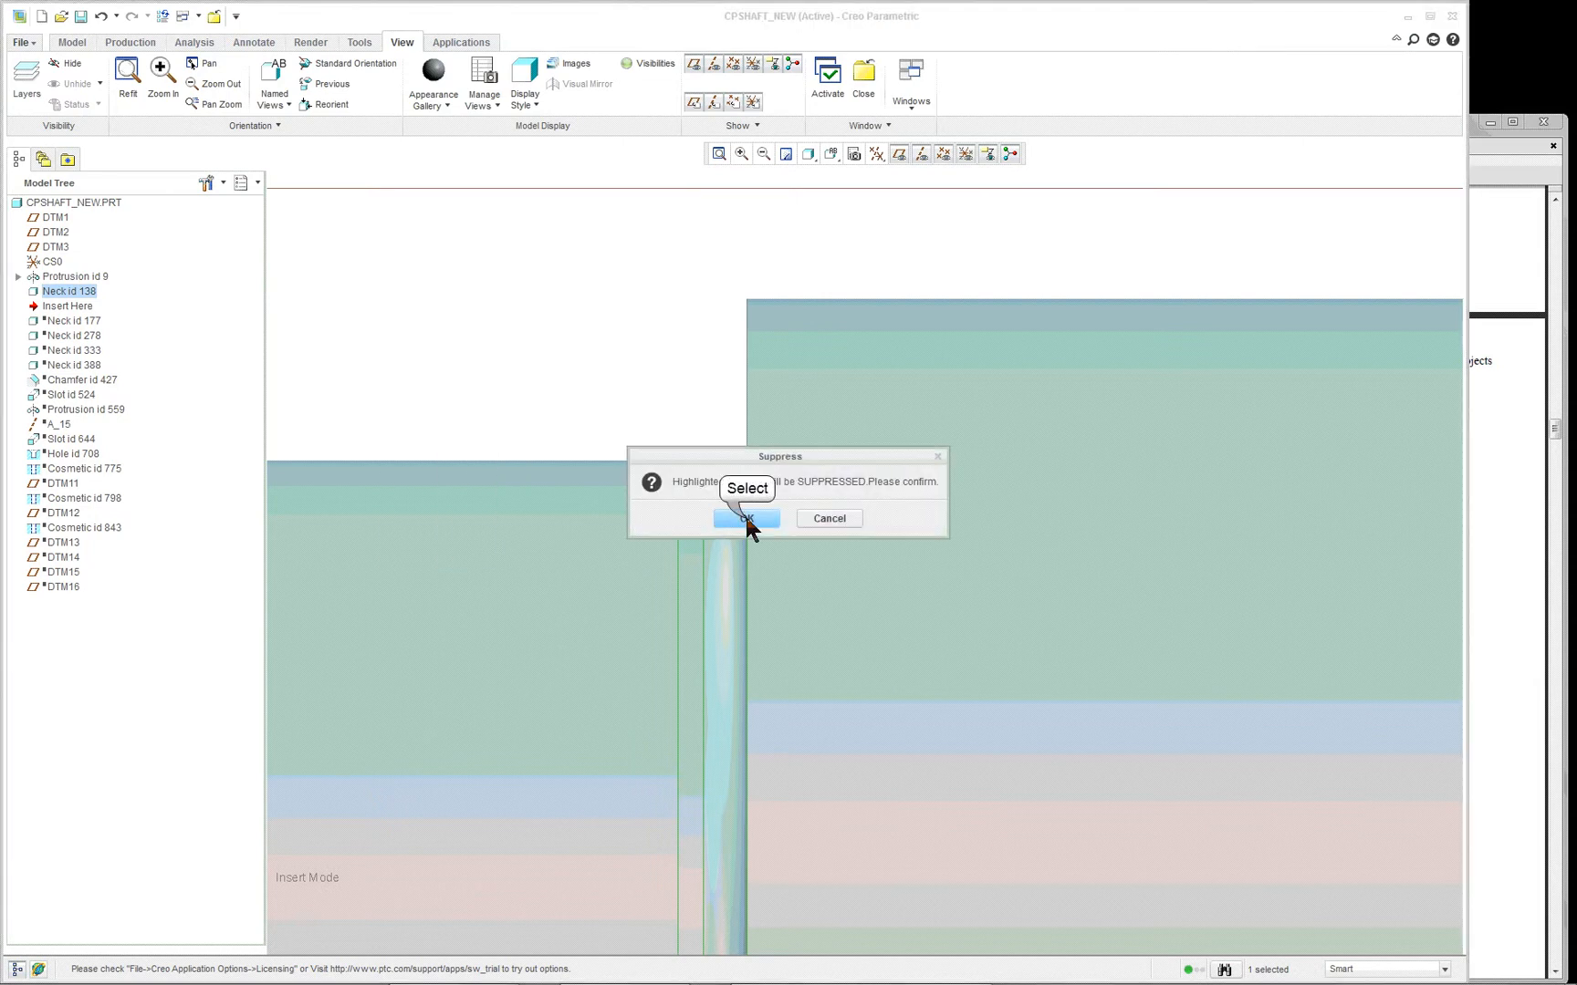
{"action": "left_click", "coordinate": [746, 518]}
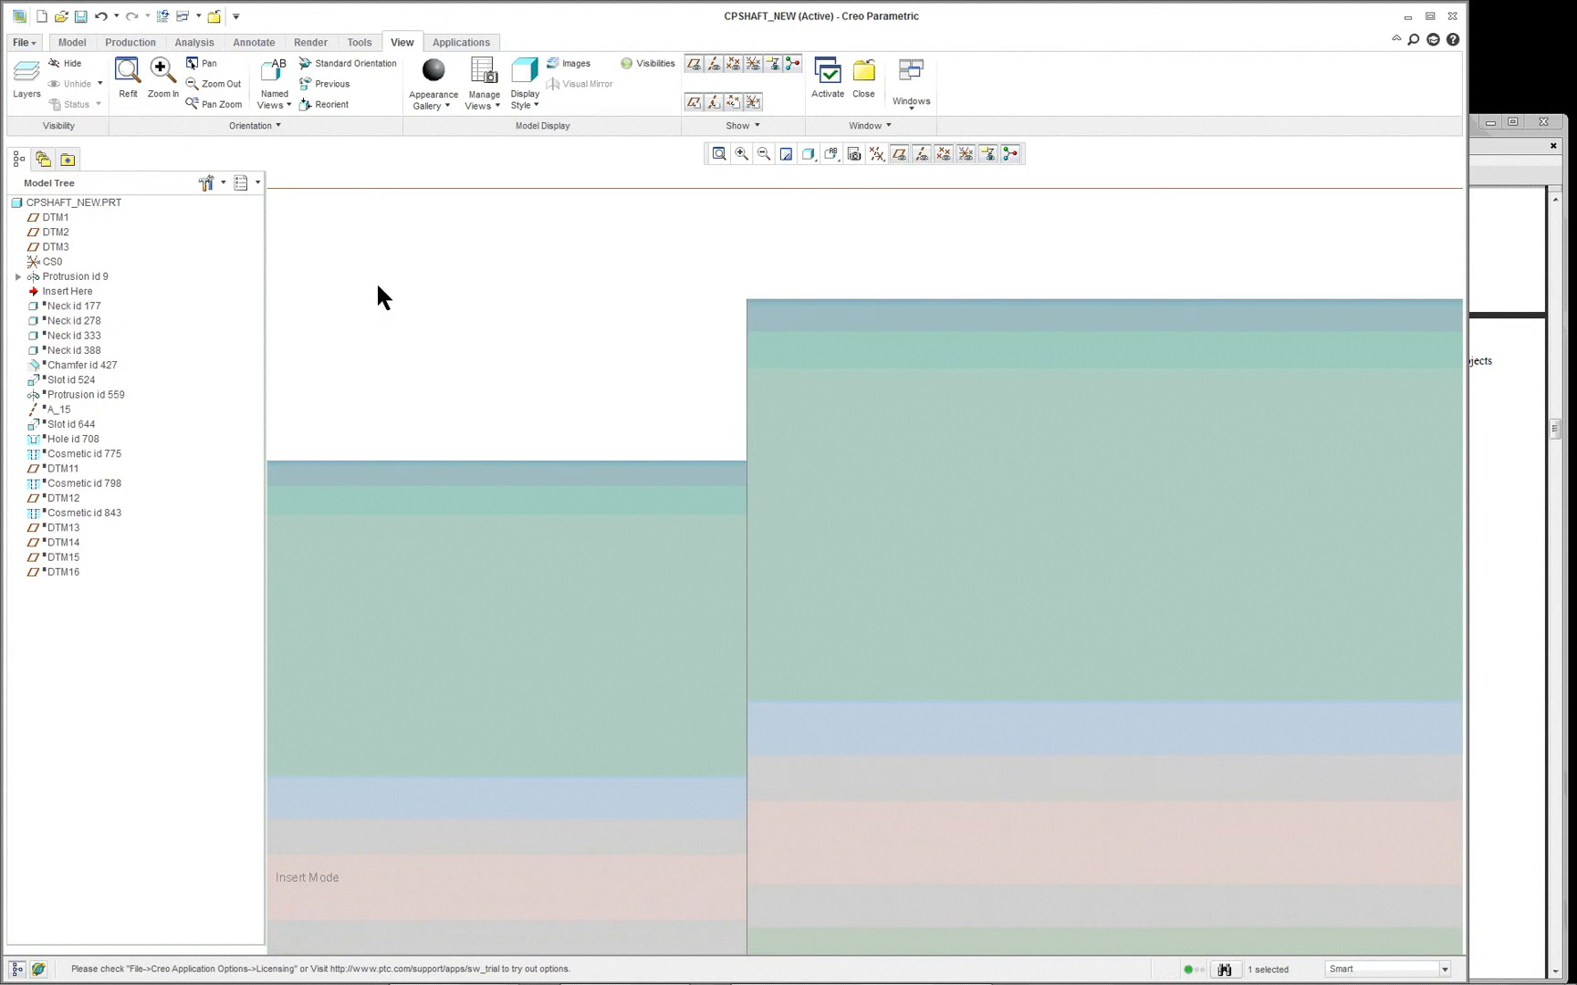
- Start a material-removing Revolve with datum plane DTM1 as its sketching plane, and view the sketch in 2D
{"action": "left_click", "coordinate": [73, 43]}
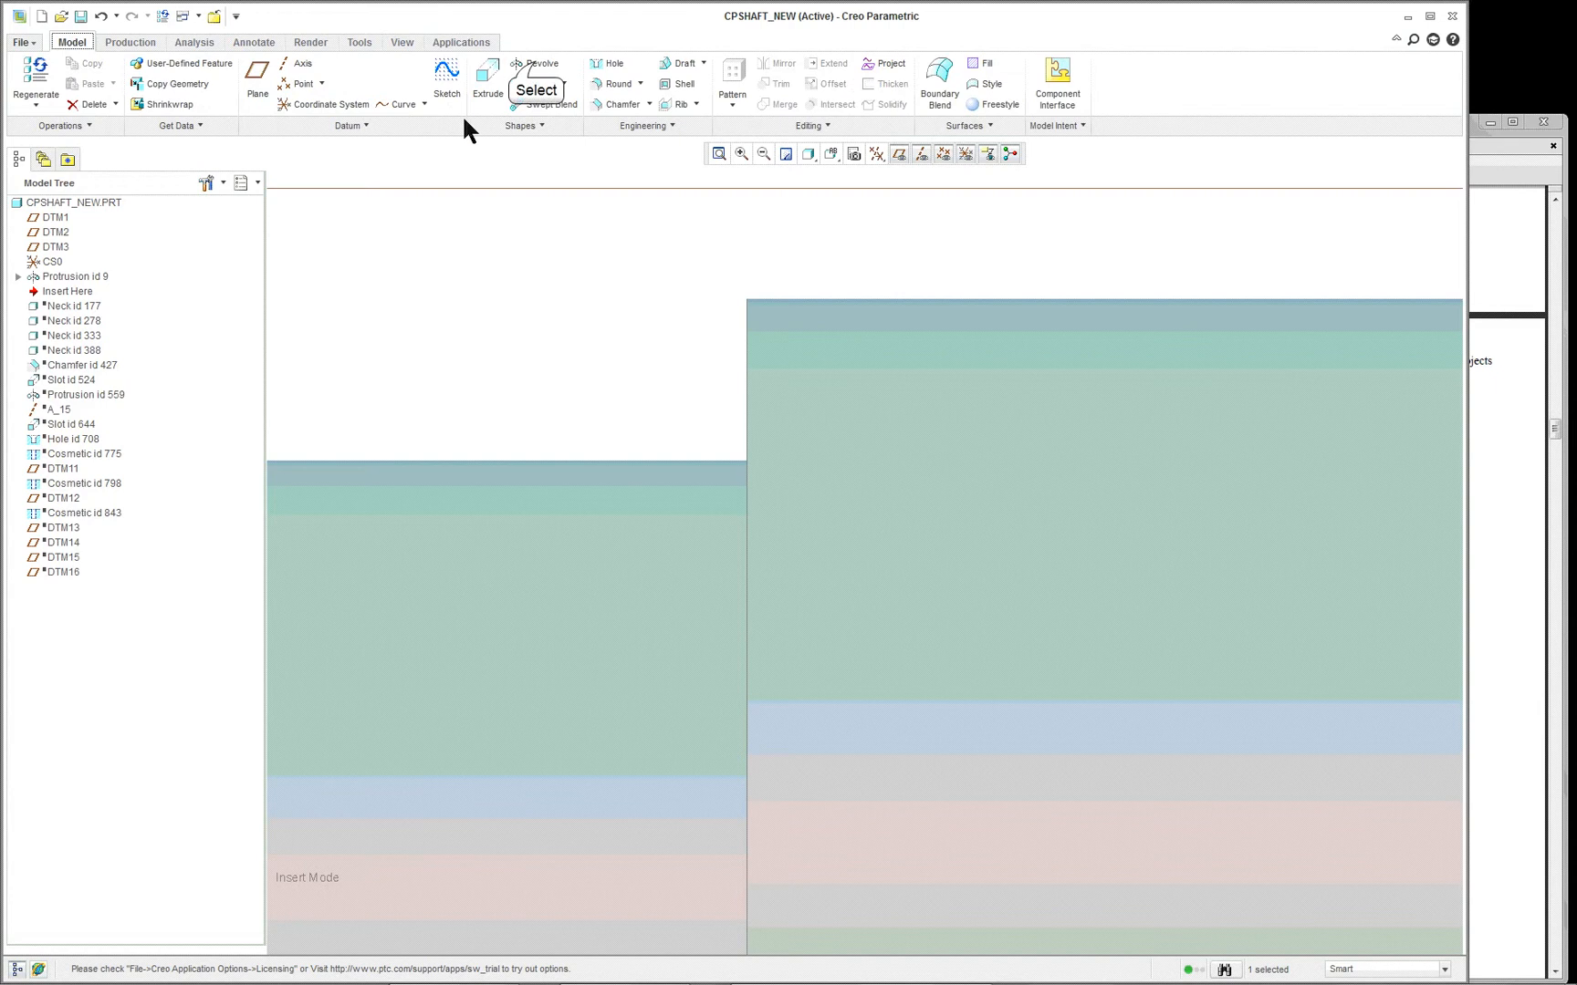
{"action": "left_click", "coordinate": [538, 66]}
{"action": "left_click", "coordinate": [310, 85]}
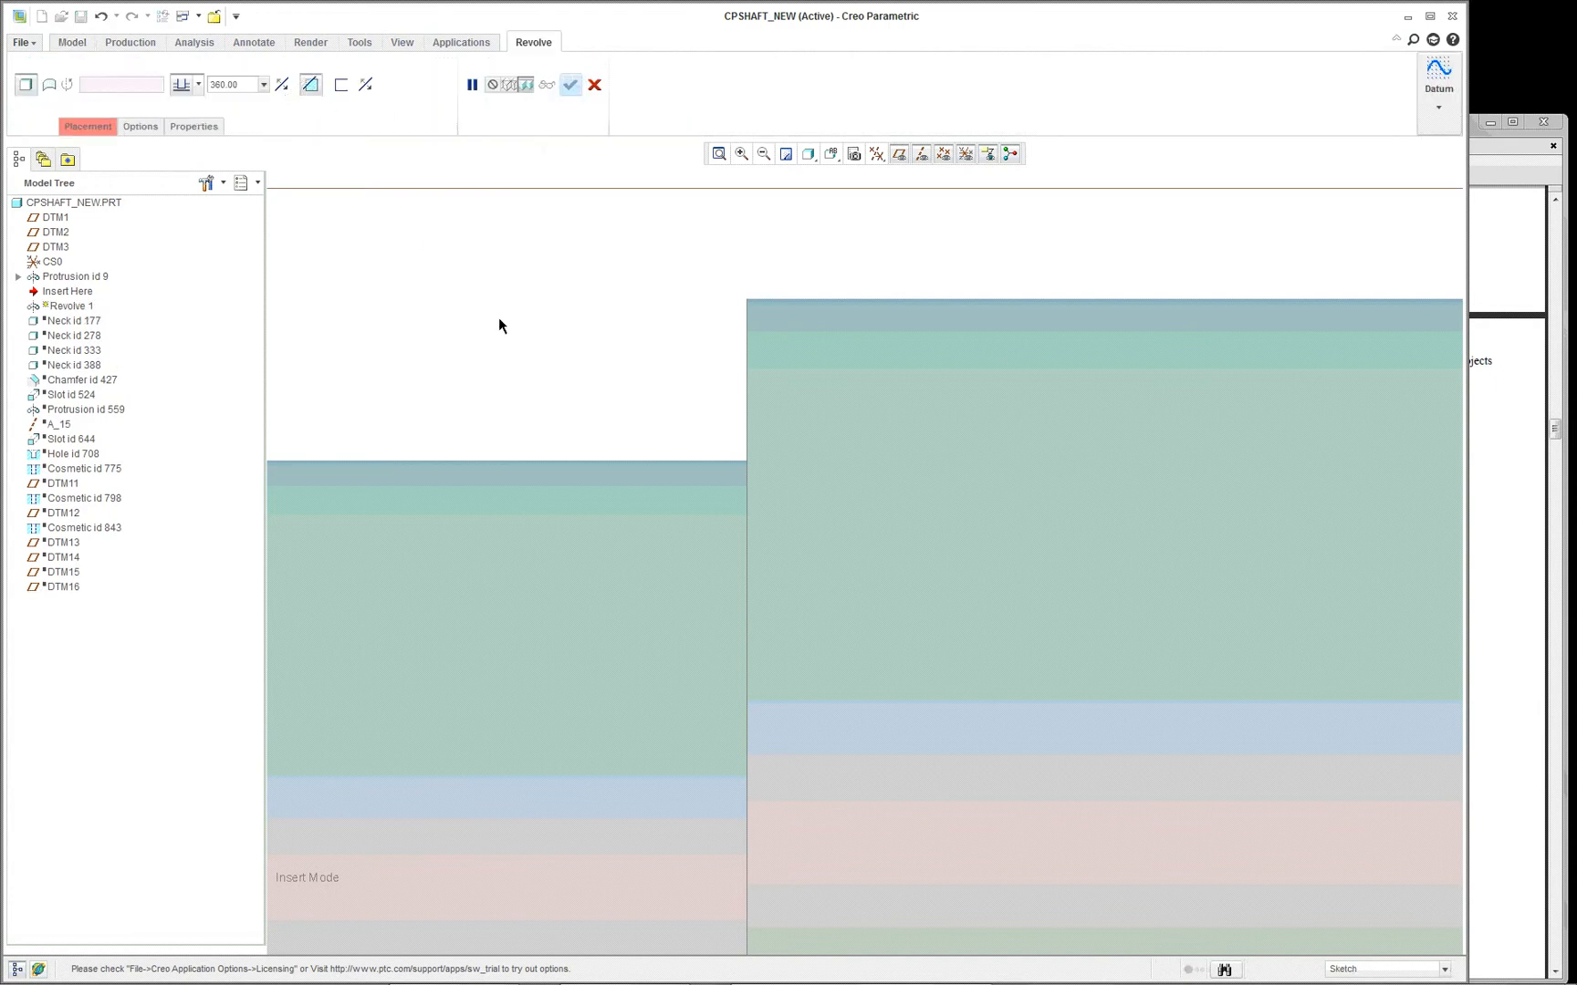
{"action": "scroll", "coordinate": [500, 321], "scroll_direction": "down", "scroll_amount": 8}
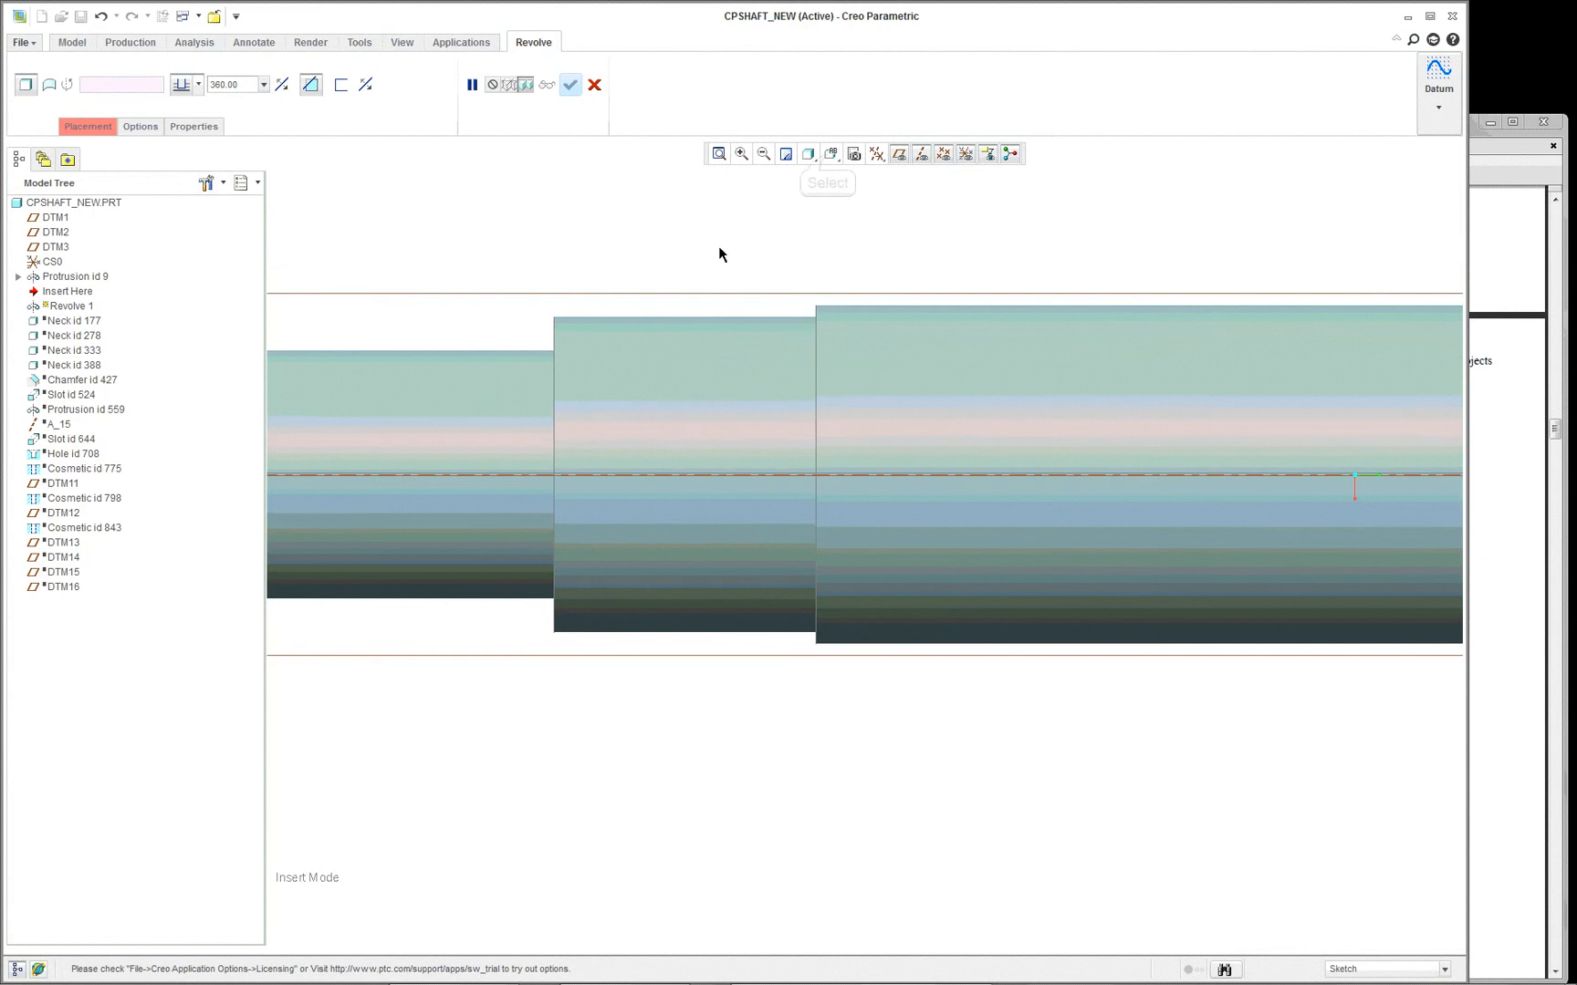
{"action": "left_click", "coordinate": [829, 160]}
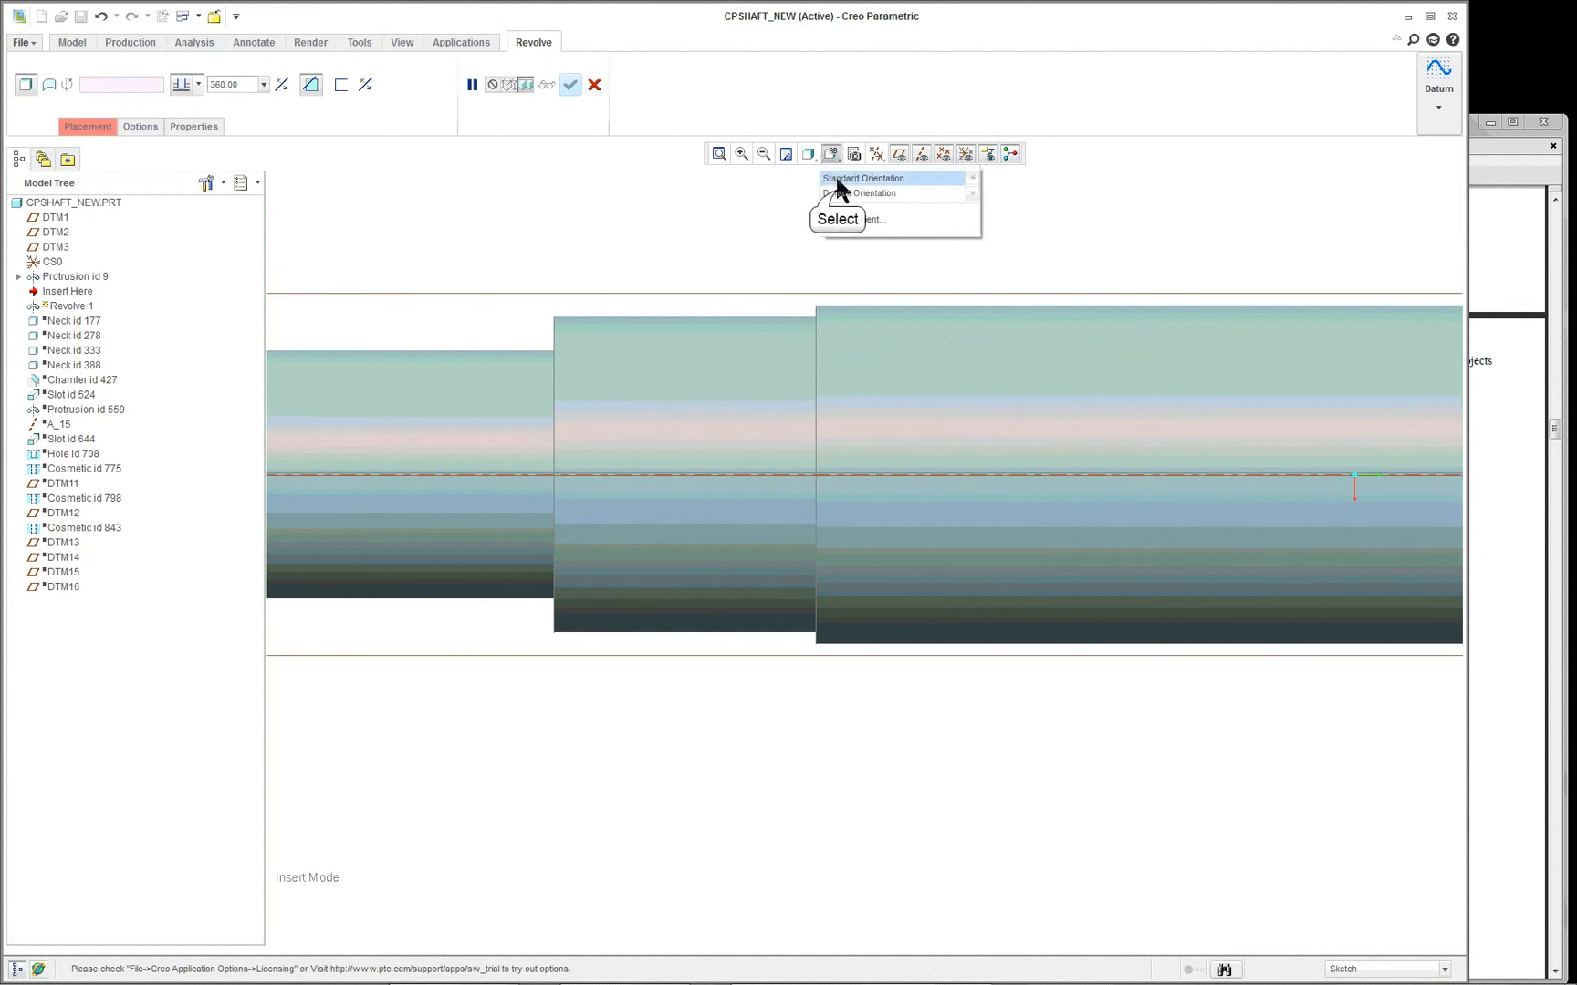
{"action": "left_click", "coordinate": [837, 193]}
{"action": "scroll", "coordinate": [903, 598], "scroll_direction": "down", "scroll_amount": 2}
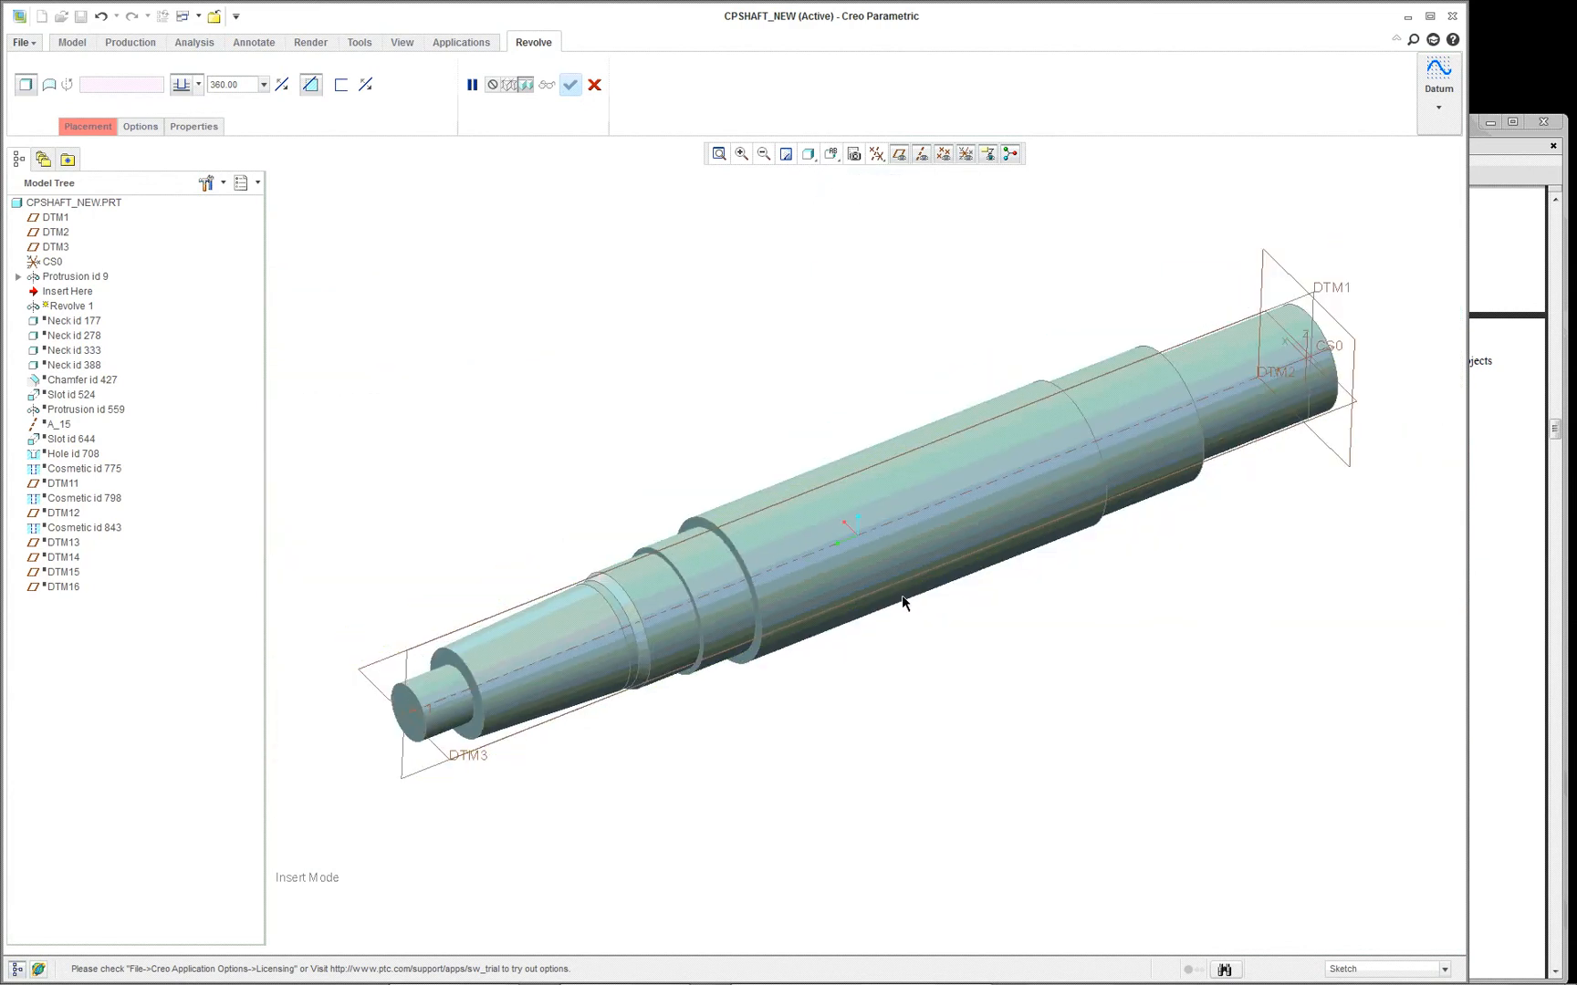
{"action": "left_click", "coordinate": [407, 676]}
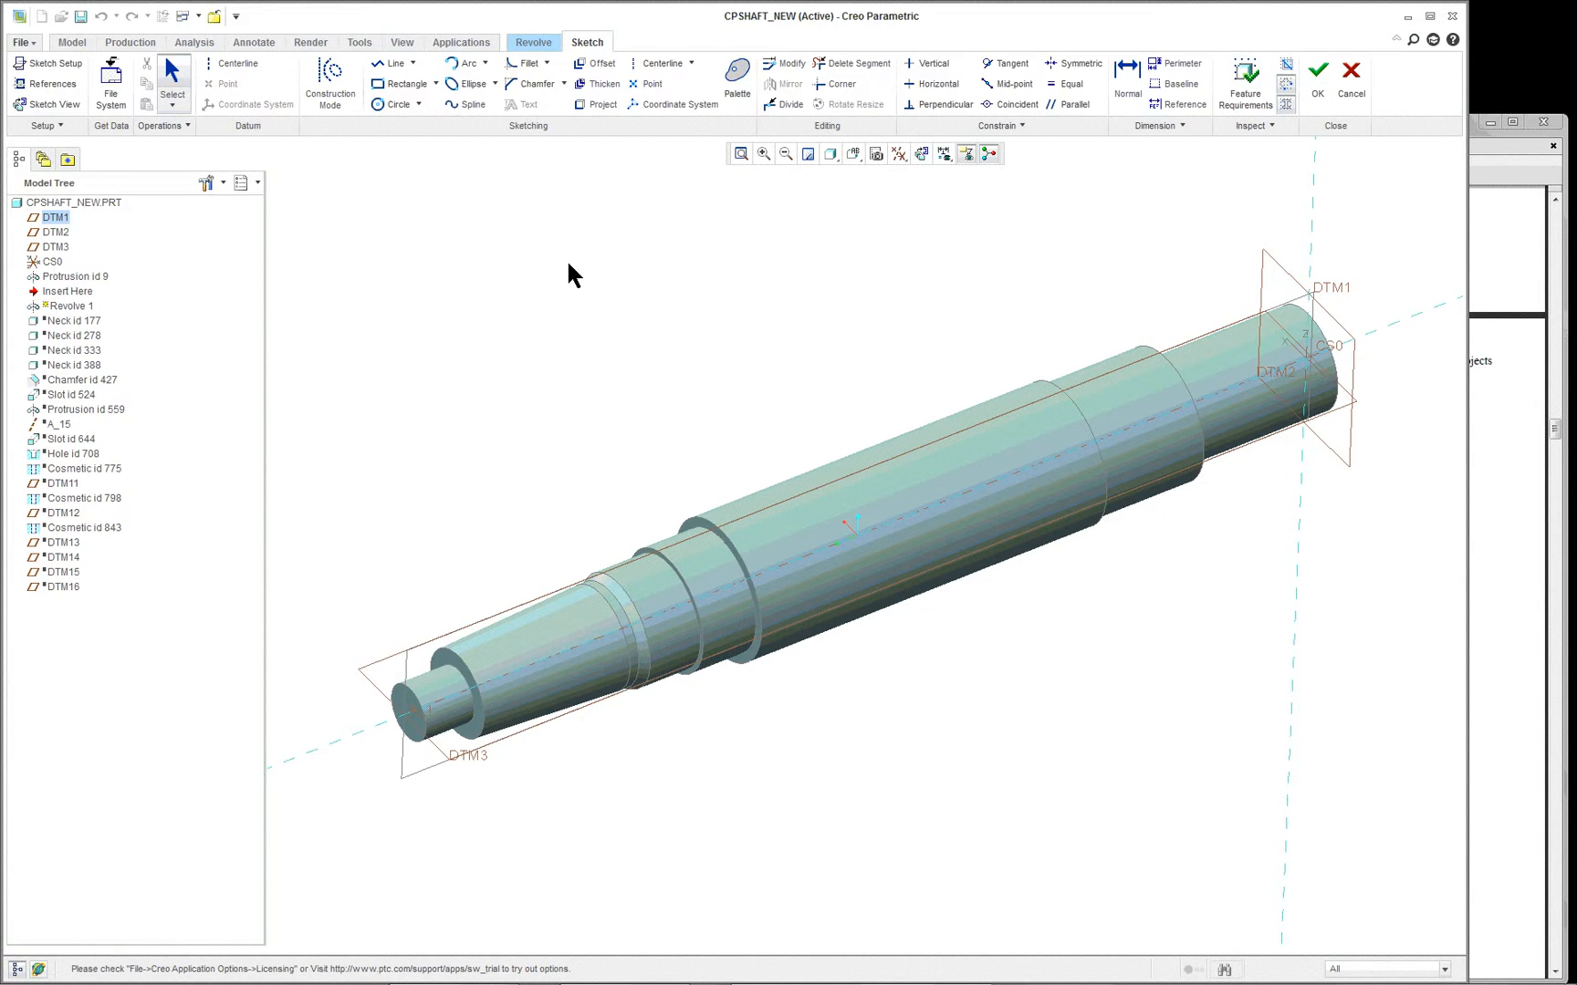
{"action": "left_click", "coordinate": [55, 104]}
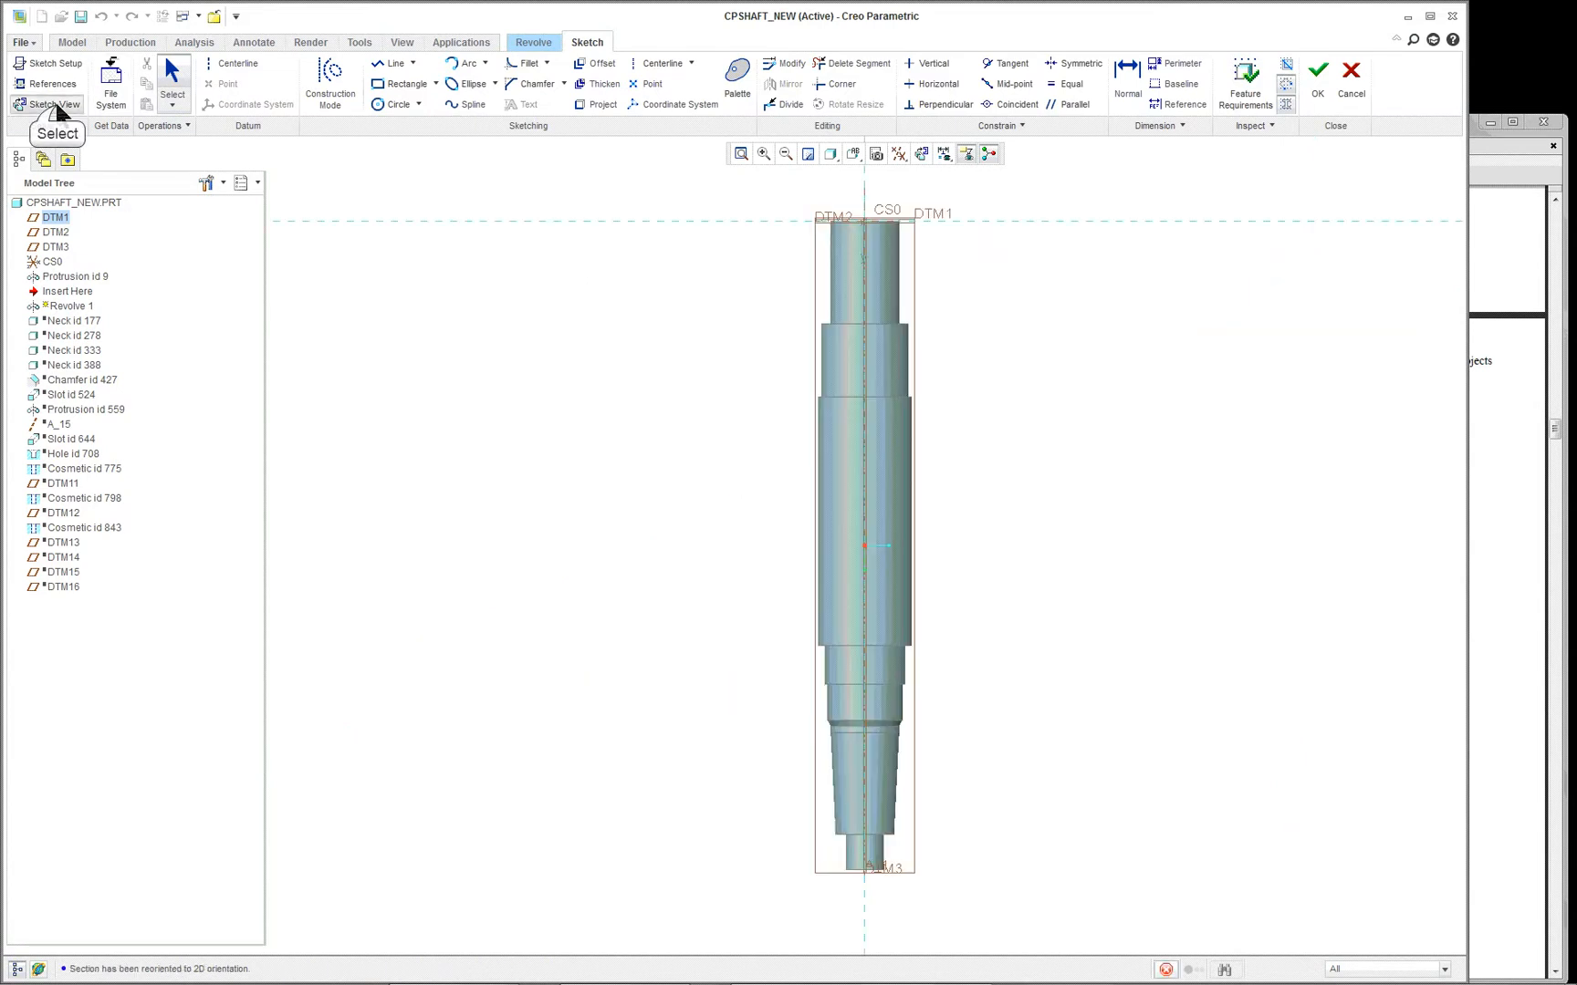
- Set the shaft's centreline as the horizontal reference for the section orientation so the shaft lies horizontally in the sketch
{"action": "right_click", "coordinate": [673, 358]}
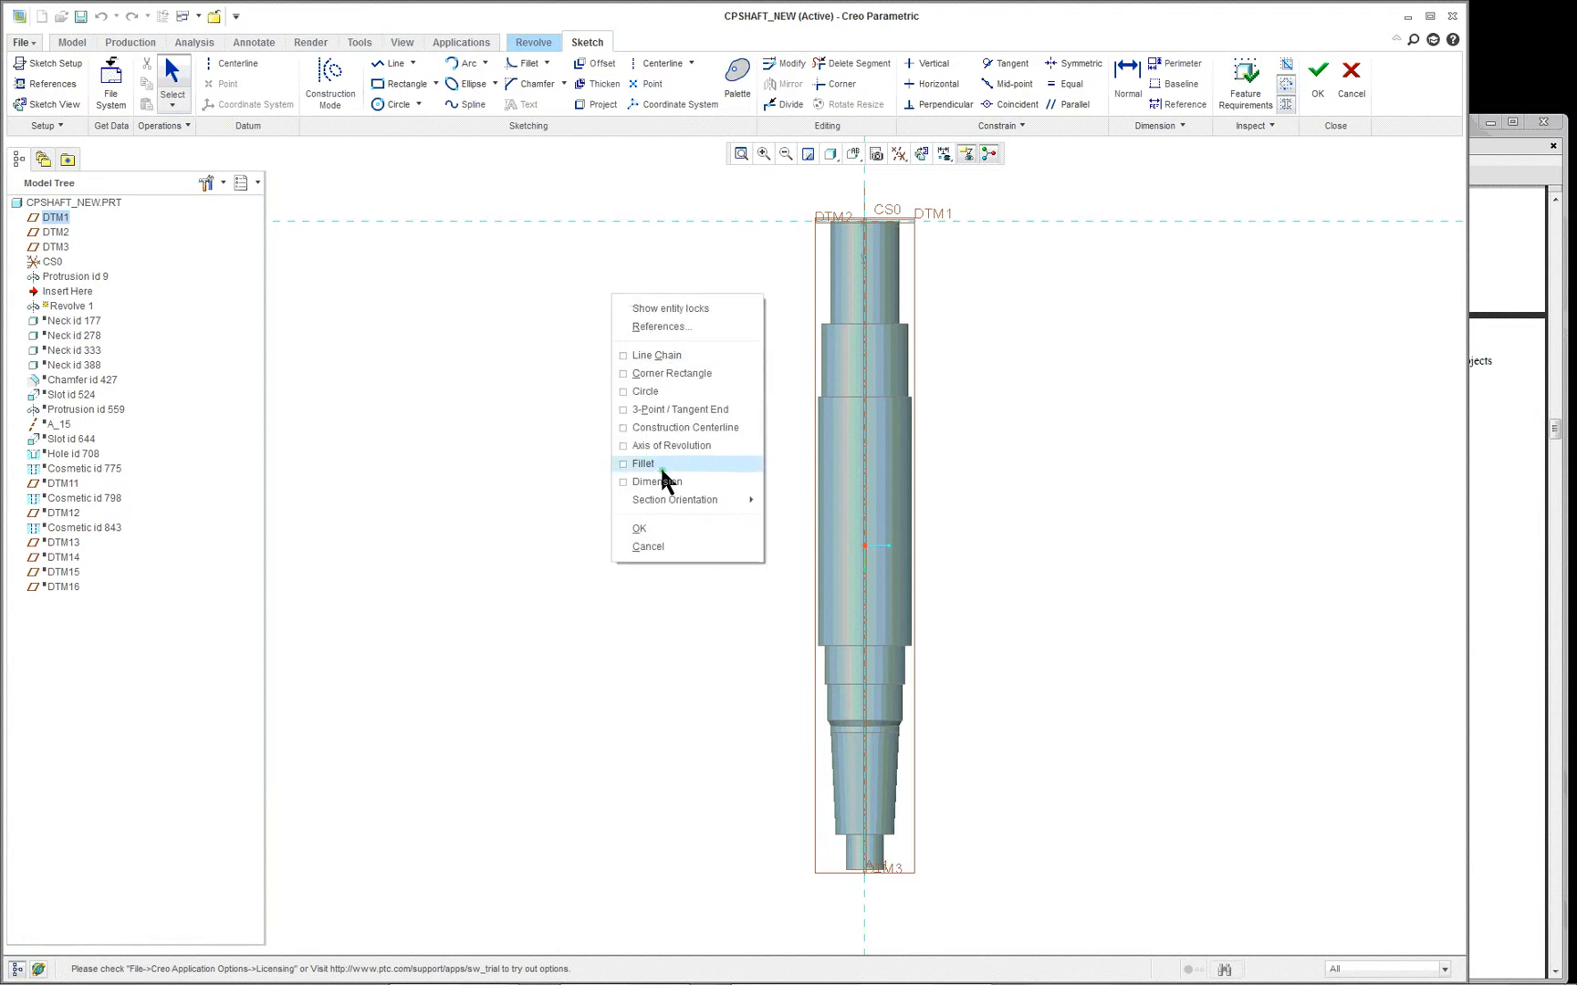
{"action": "mouse_move", "coordinate": [695, 505]}
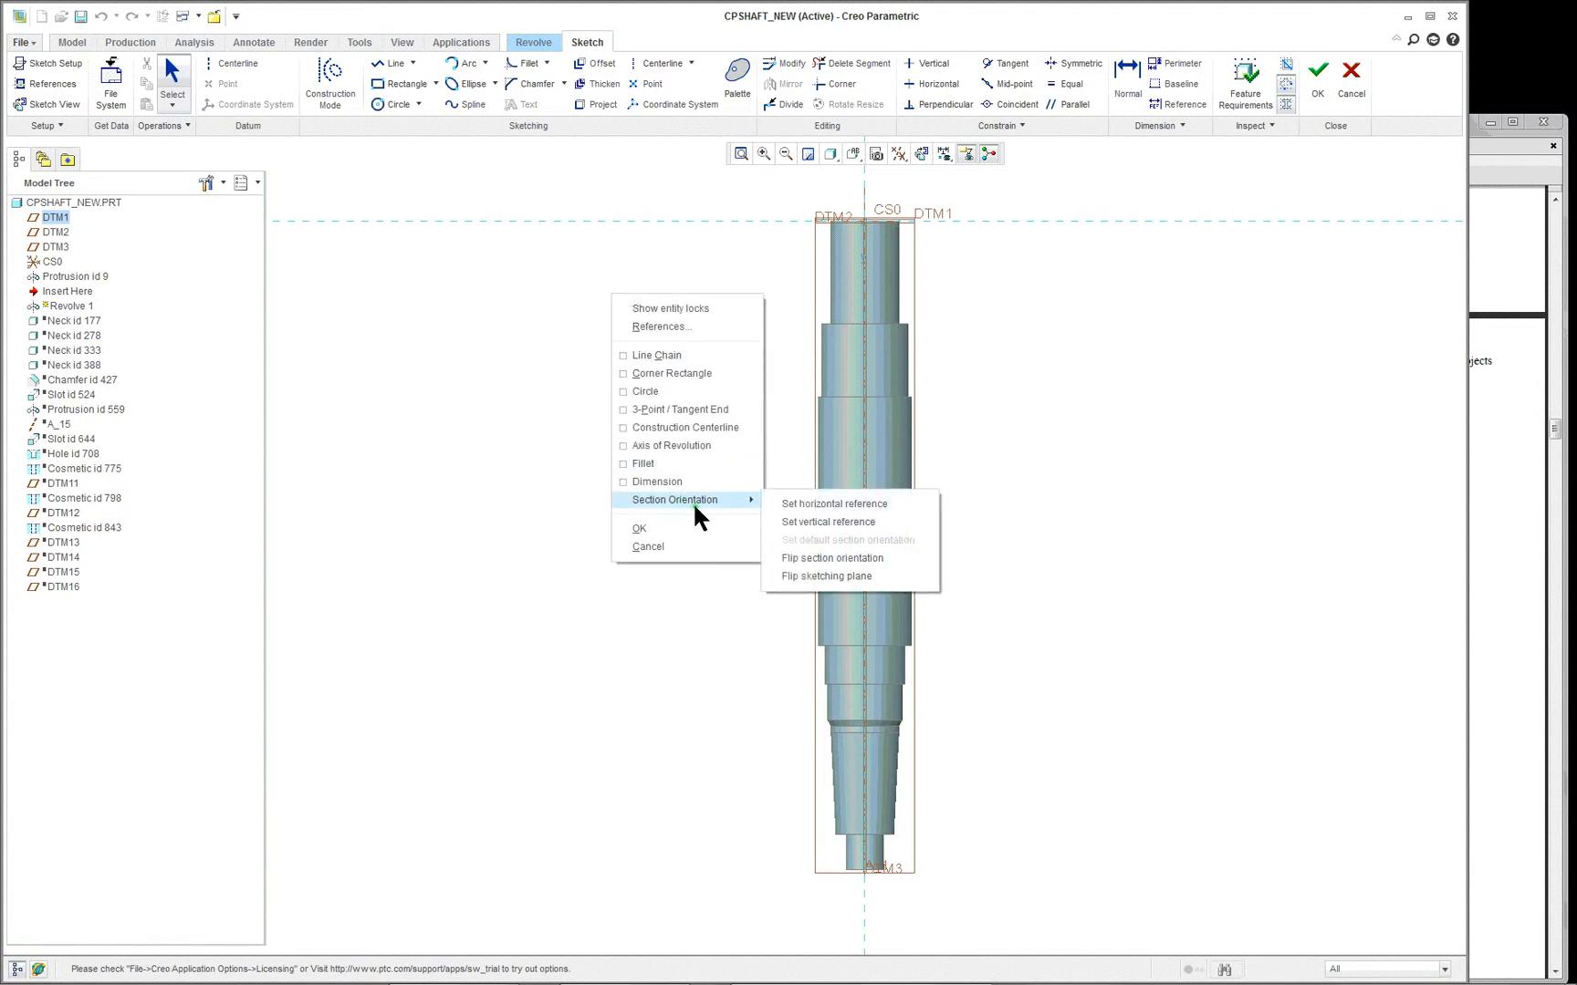
{"action": "left_click", "coordinate": [813, 504]}
{"action": "left_click", "coordinate": [867, 466]}
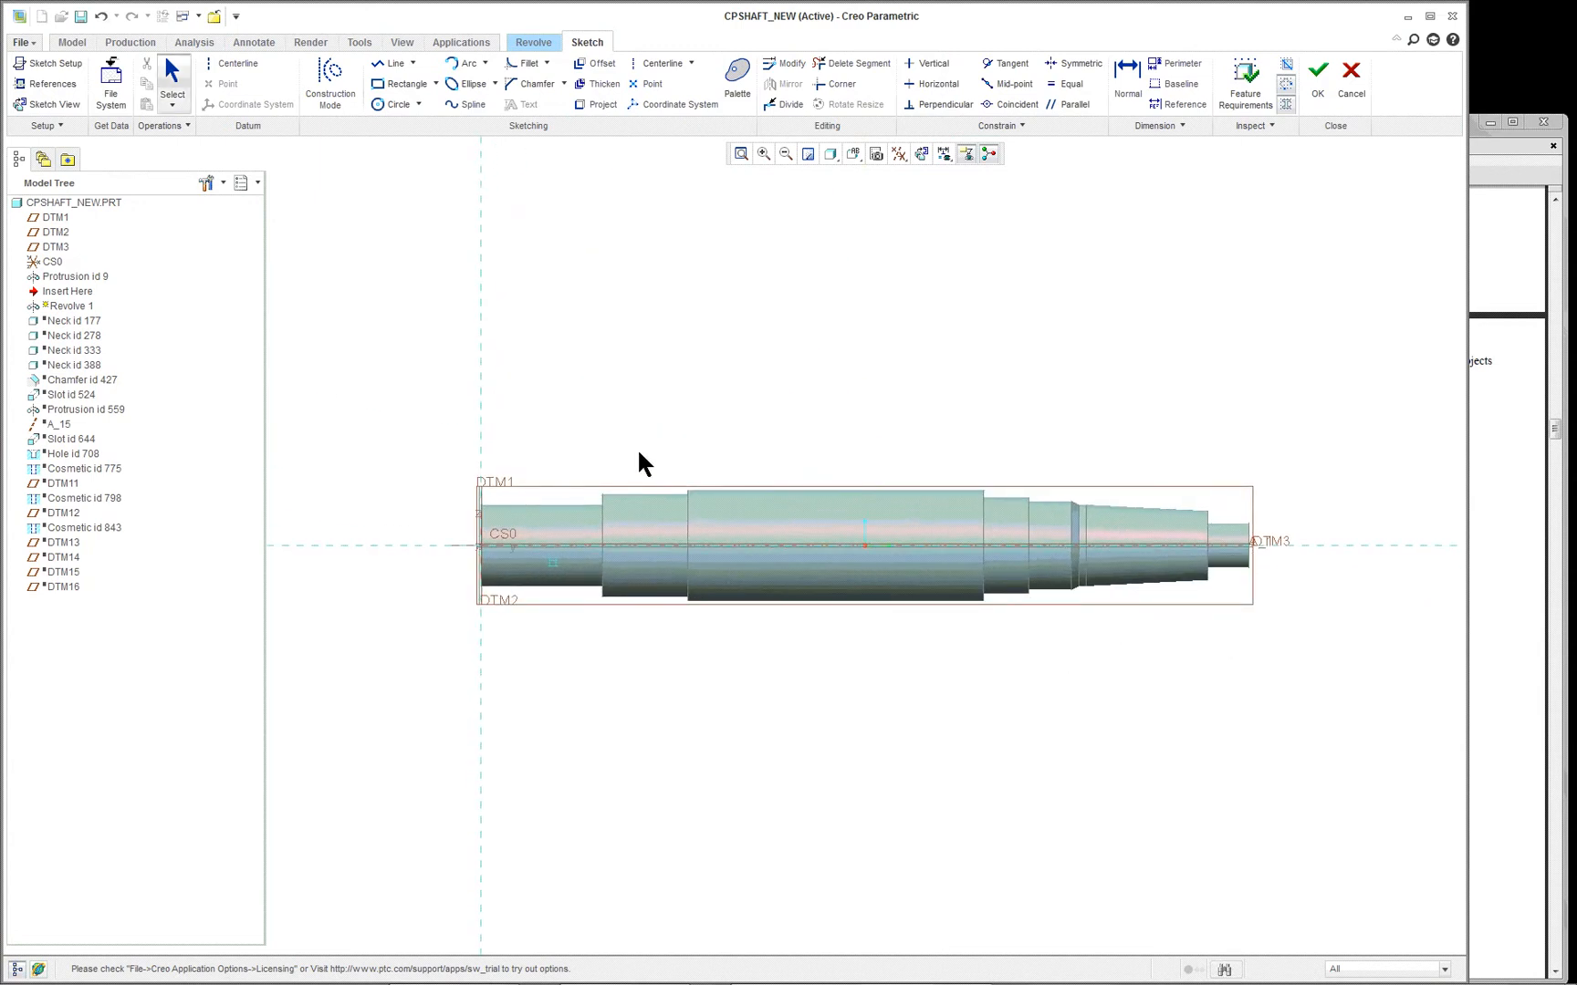
- Add the outer edges of the second and third shaft diameters and the shoulder face between them as sketch references
{"action": "scroll", "coordinate": [747, 449], "scroll_direction": "up", "scroll_amount": 8}
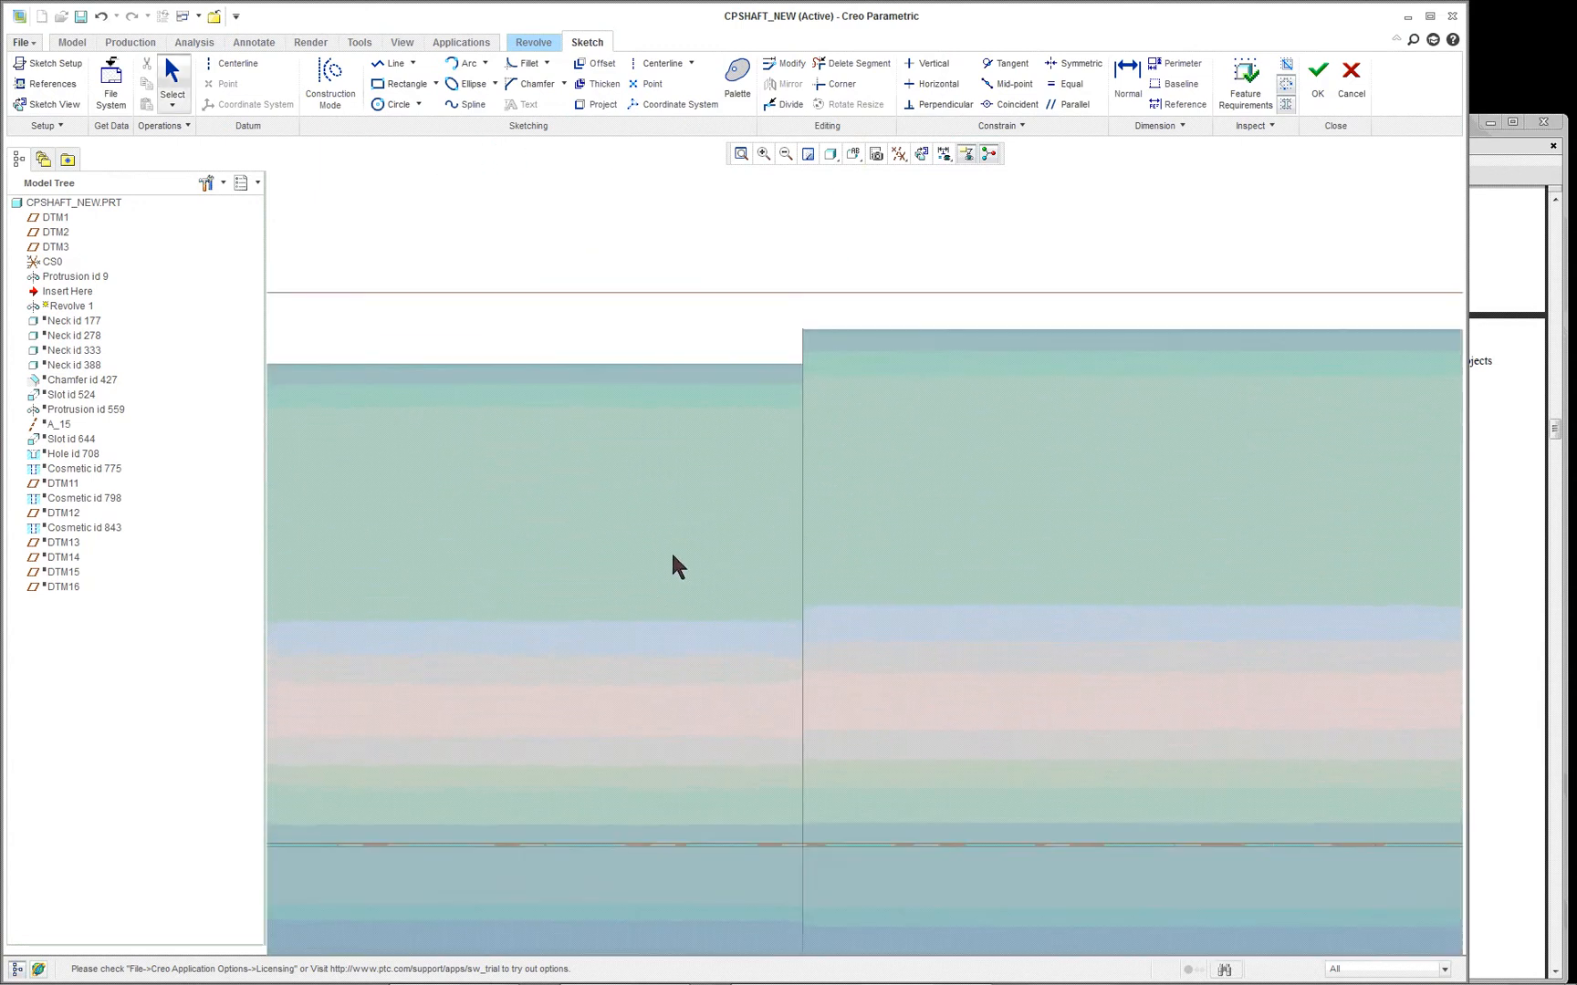
{"action": "scroll", "coordinate": [673, 558], "scroll_direction": "down", "scroll_amount": 5}
{"action": "scroll", "coordinate": [698, 548], "scroll_direction": "up", "scroll_amount": 2}
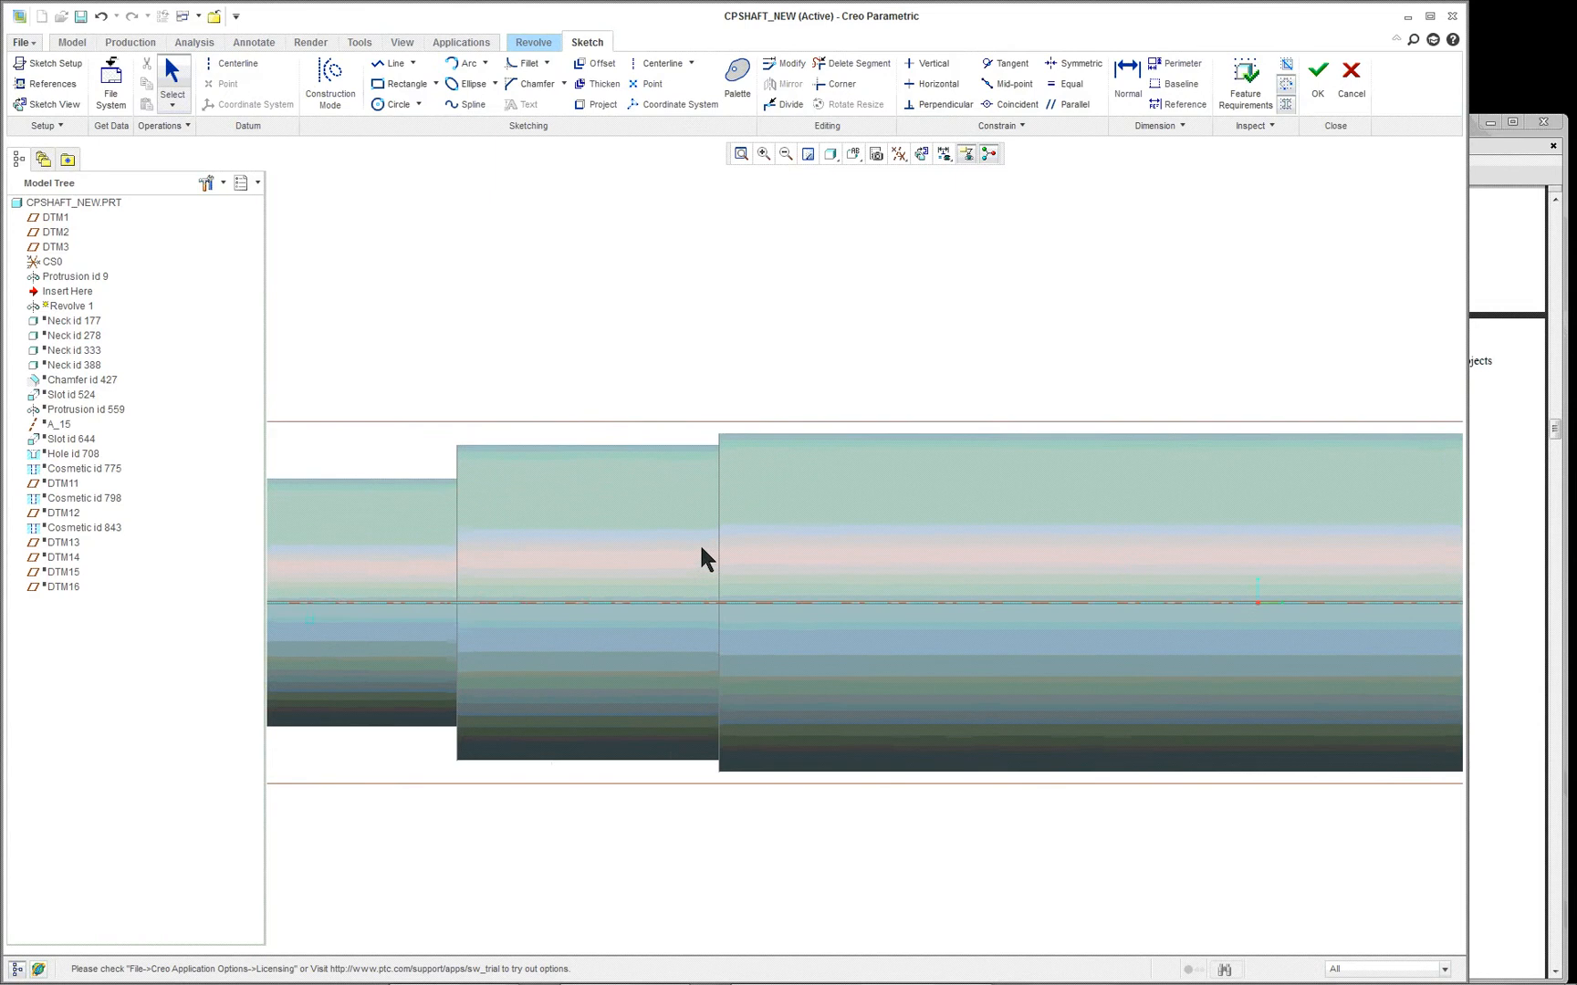
{"action": "scroll", "coordinate": [706, 461], "scroll_direction": "up", "scroll_amount": 1}
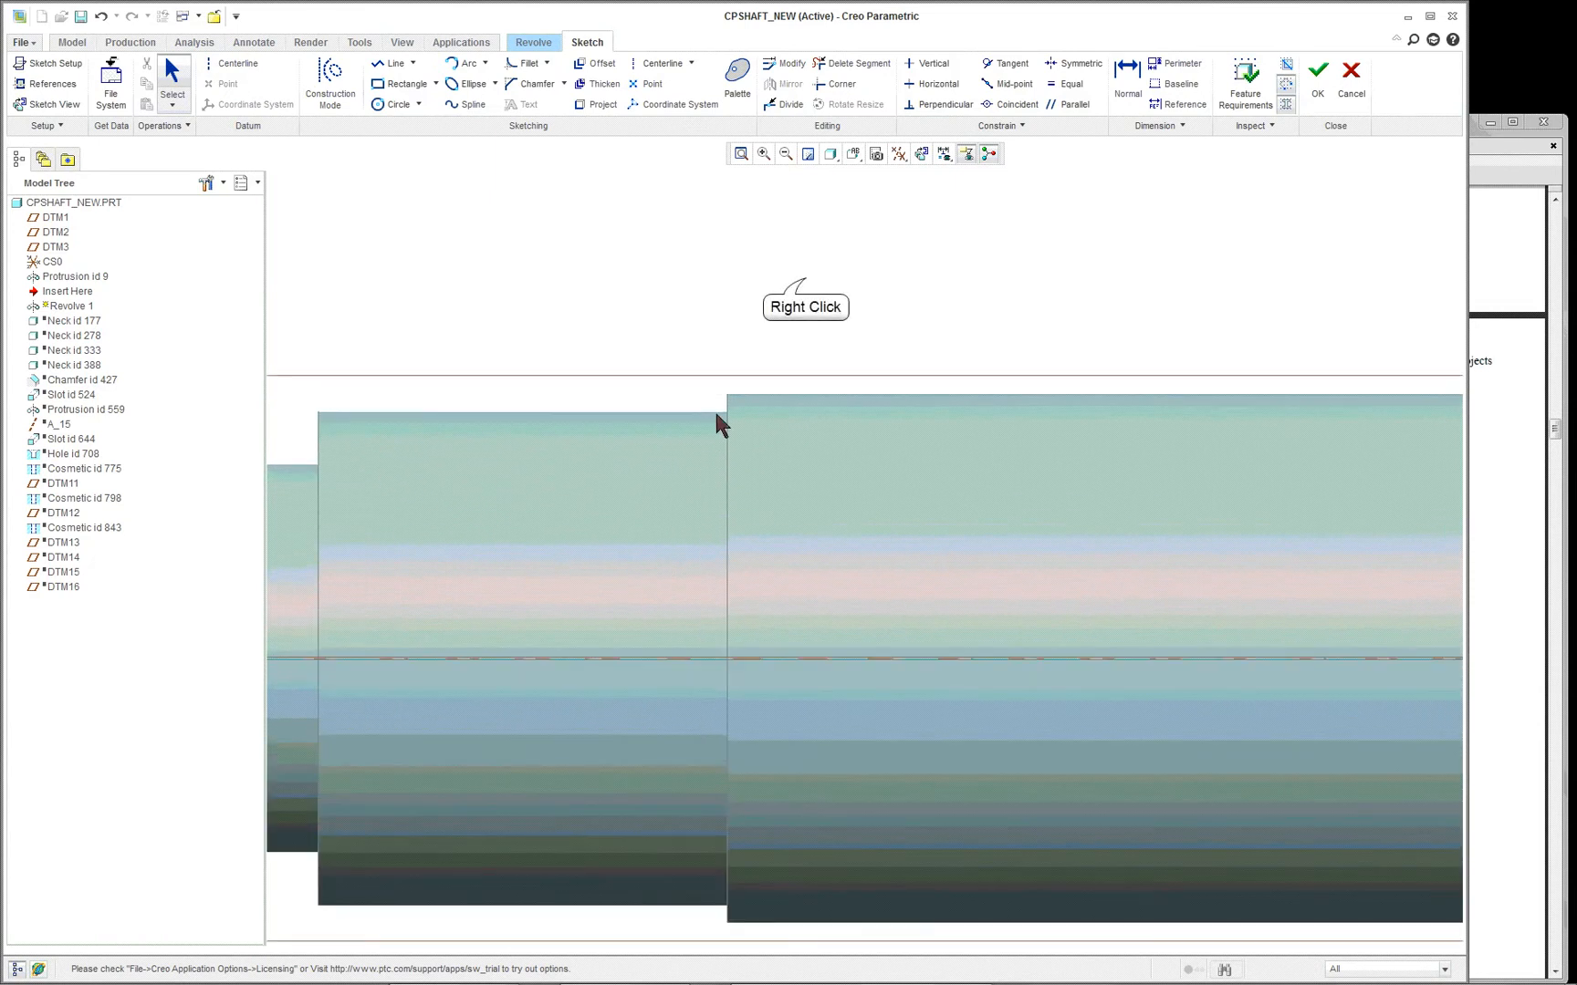
{"action": "right_click", "coordinate": [794, 299]}
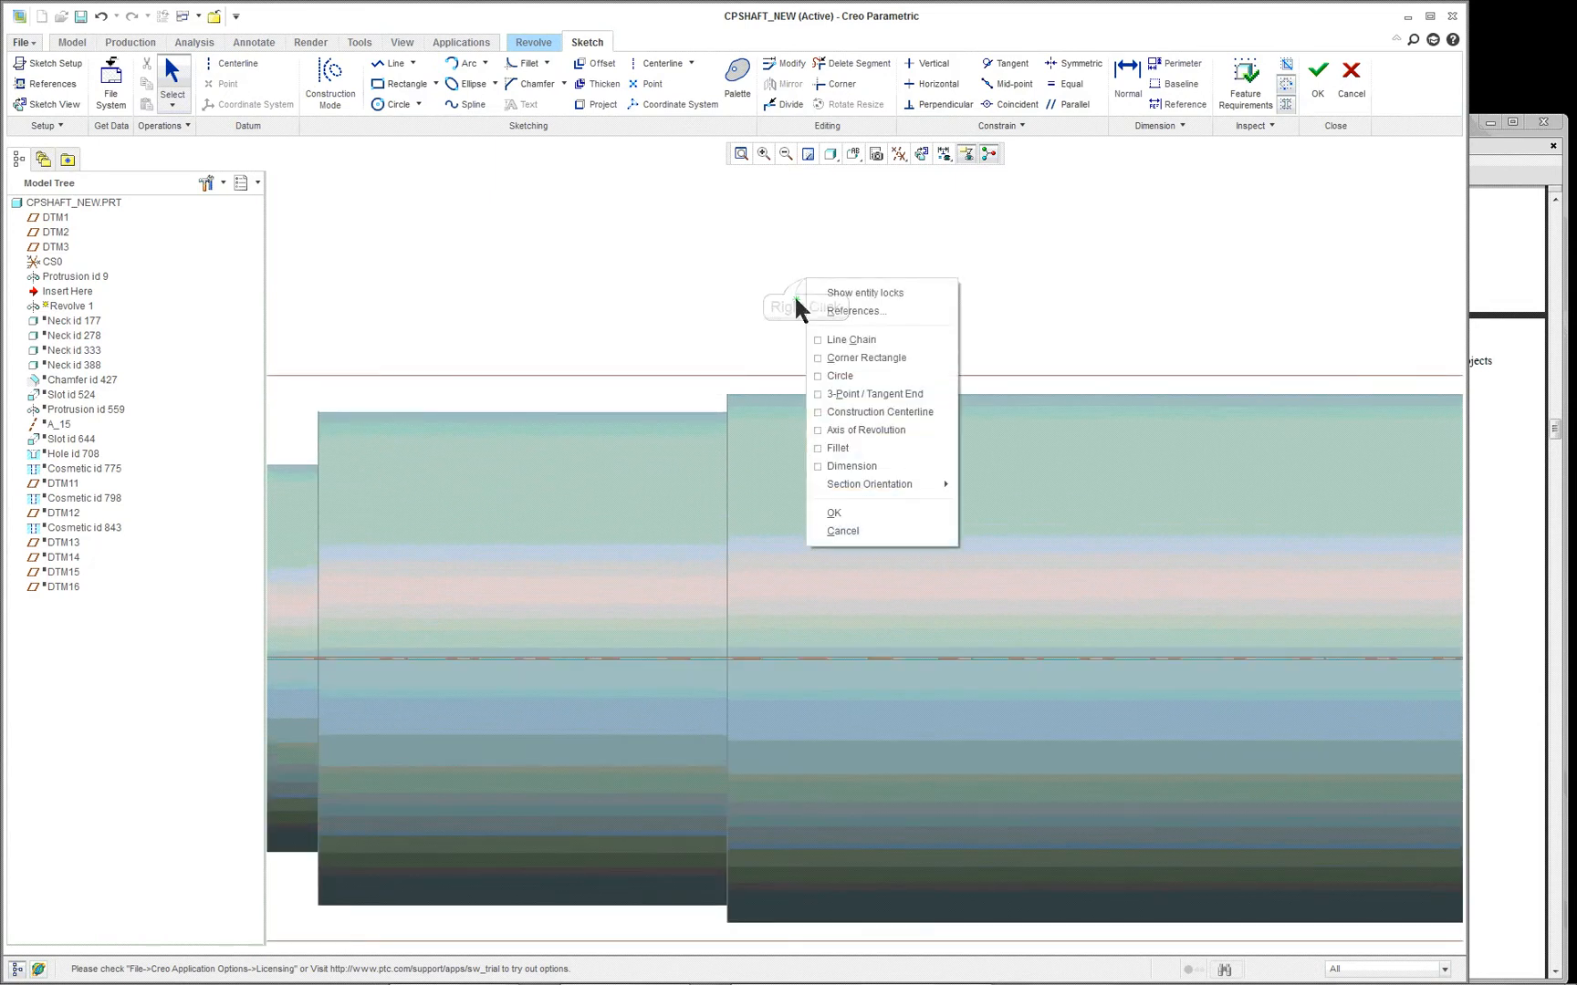
{"action": "left_click", "coordinate": [846, 311]}
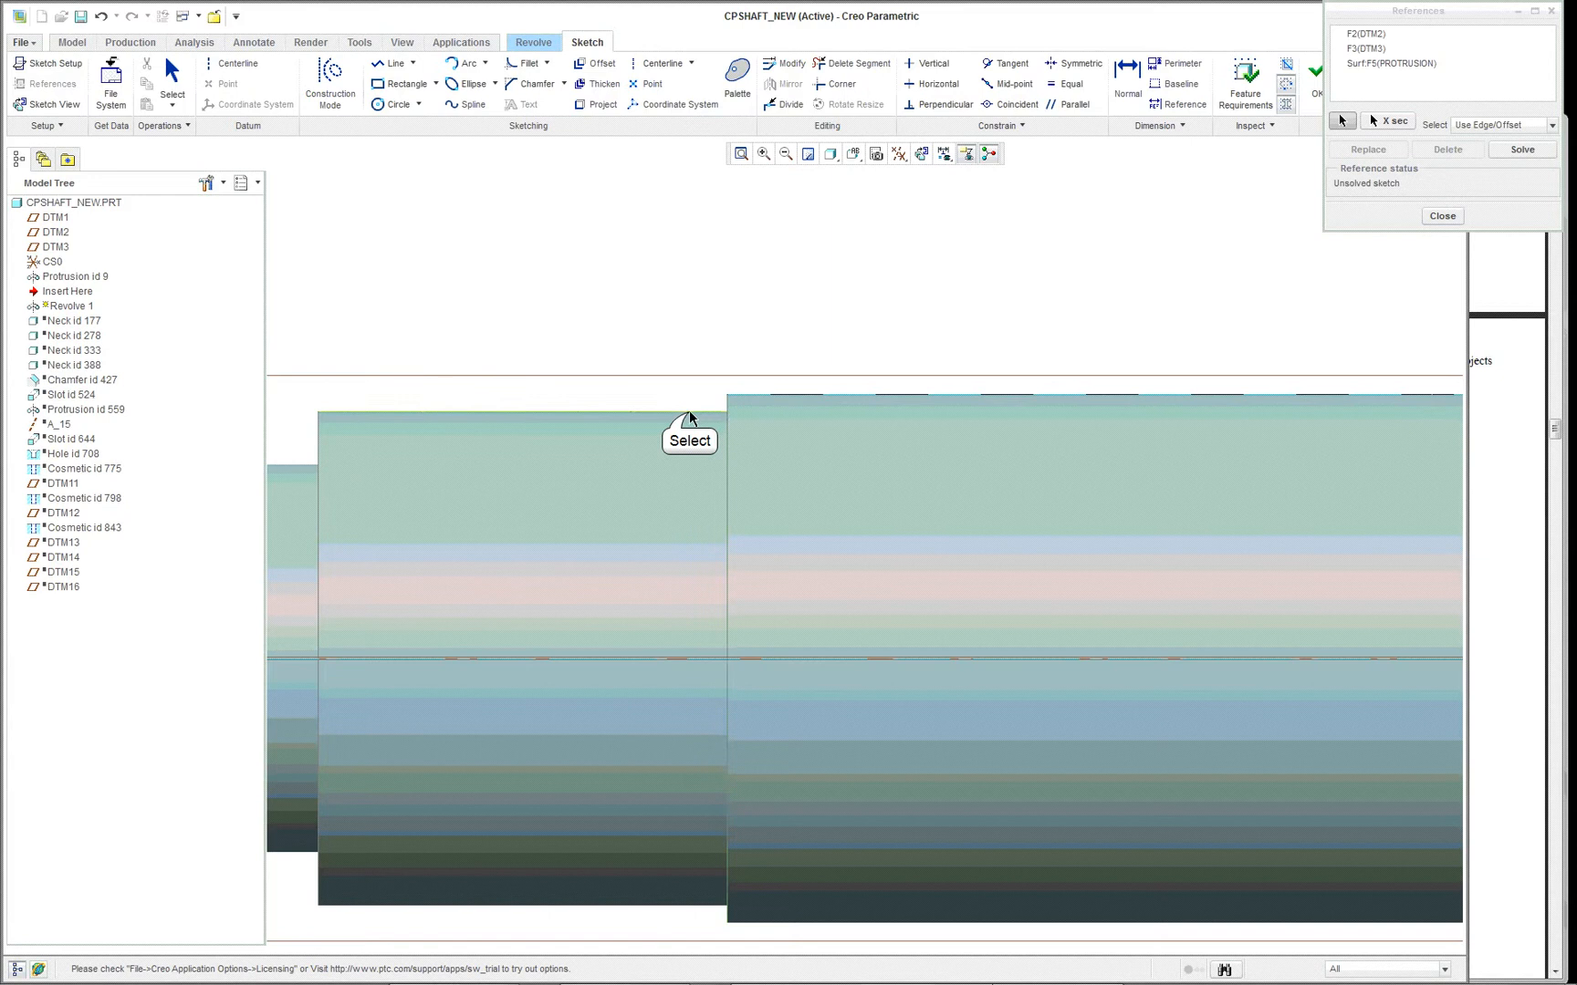
{"action": "left_click", "coordinate": [721, 407]}
{"action": "left_click", "coordinate": [727, 408]}
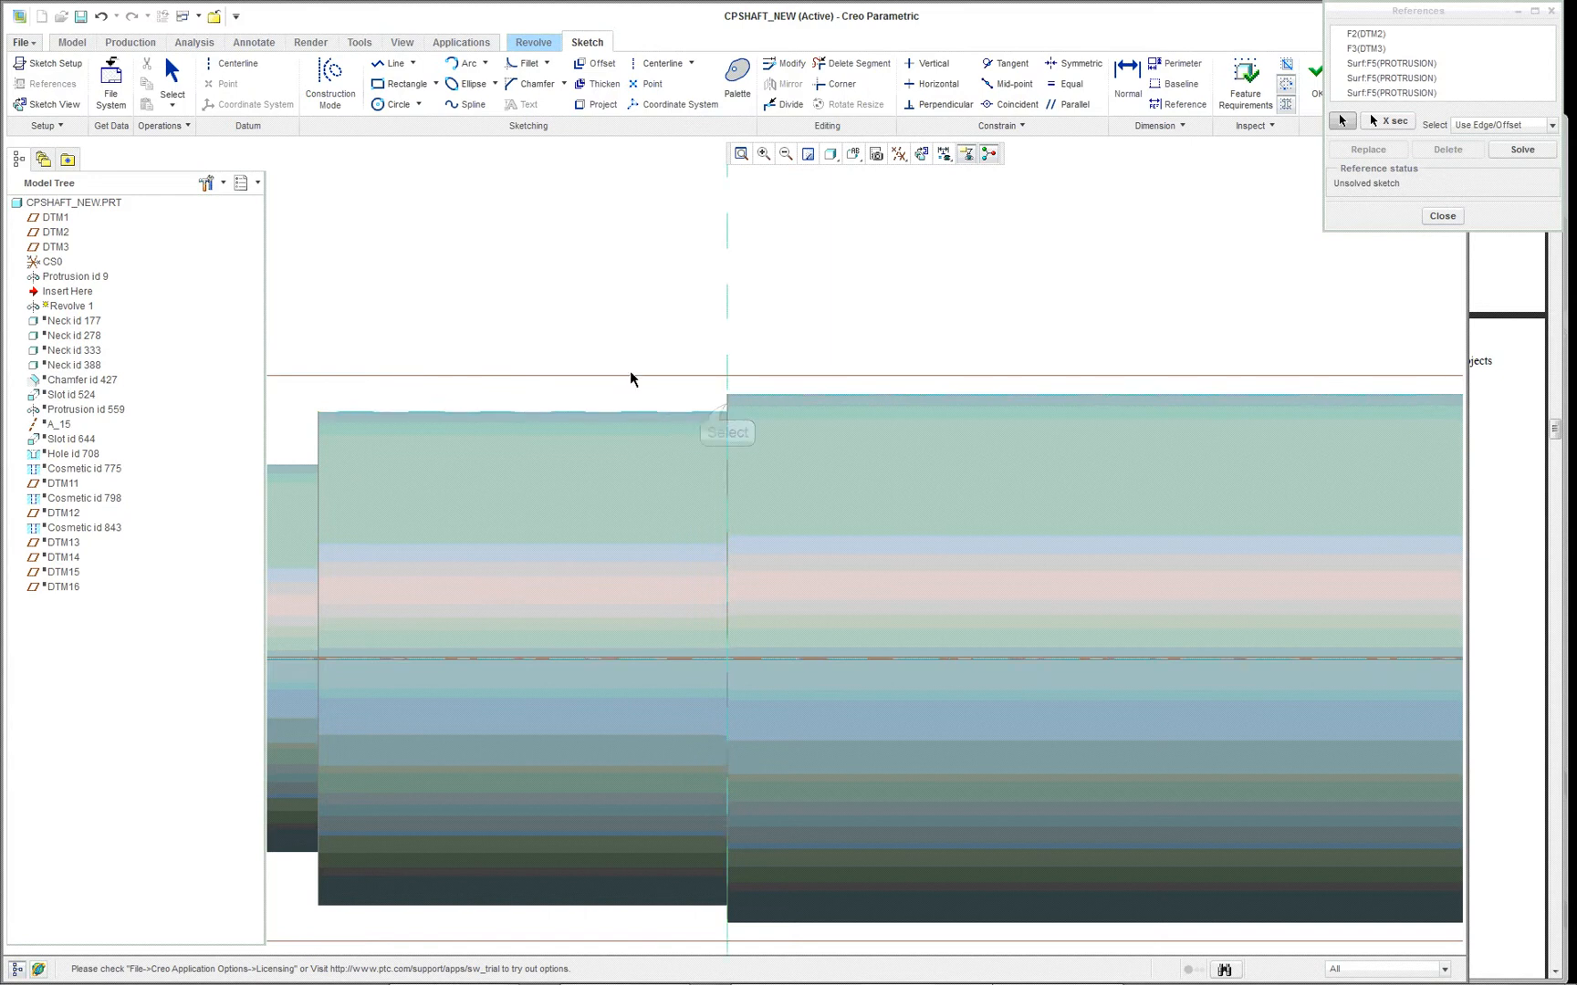
{"action": "scroll", "coordinate": [615, 369], "scroll_direction": "up", "scroll_amount": 5}
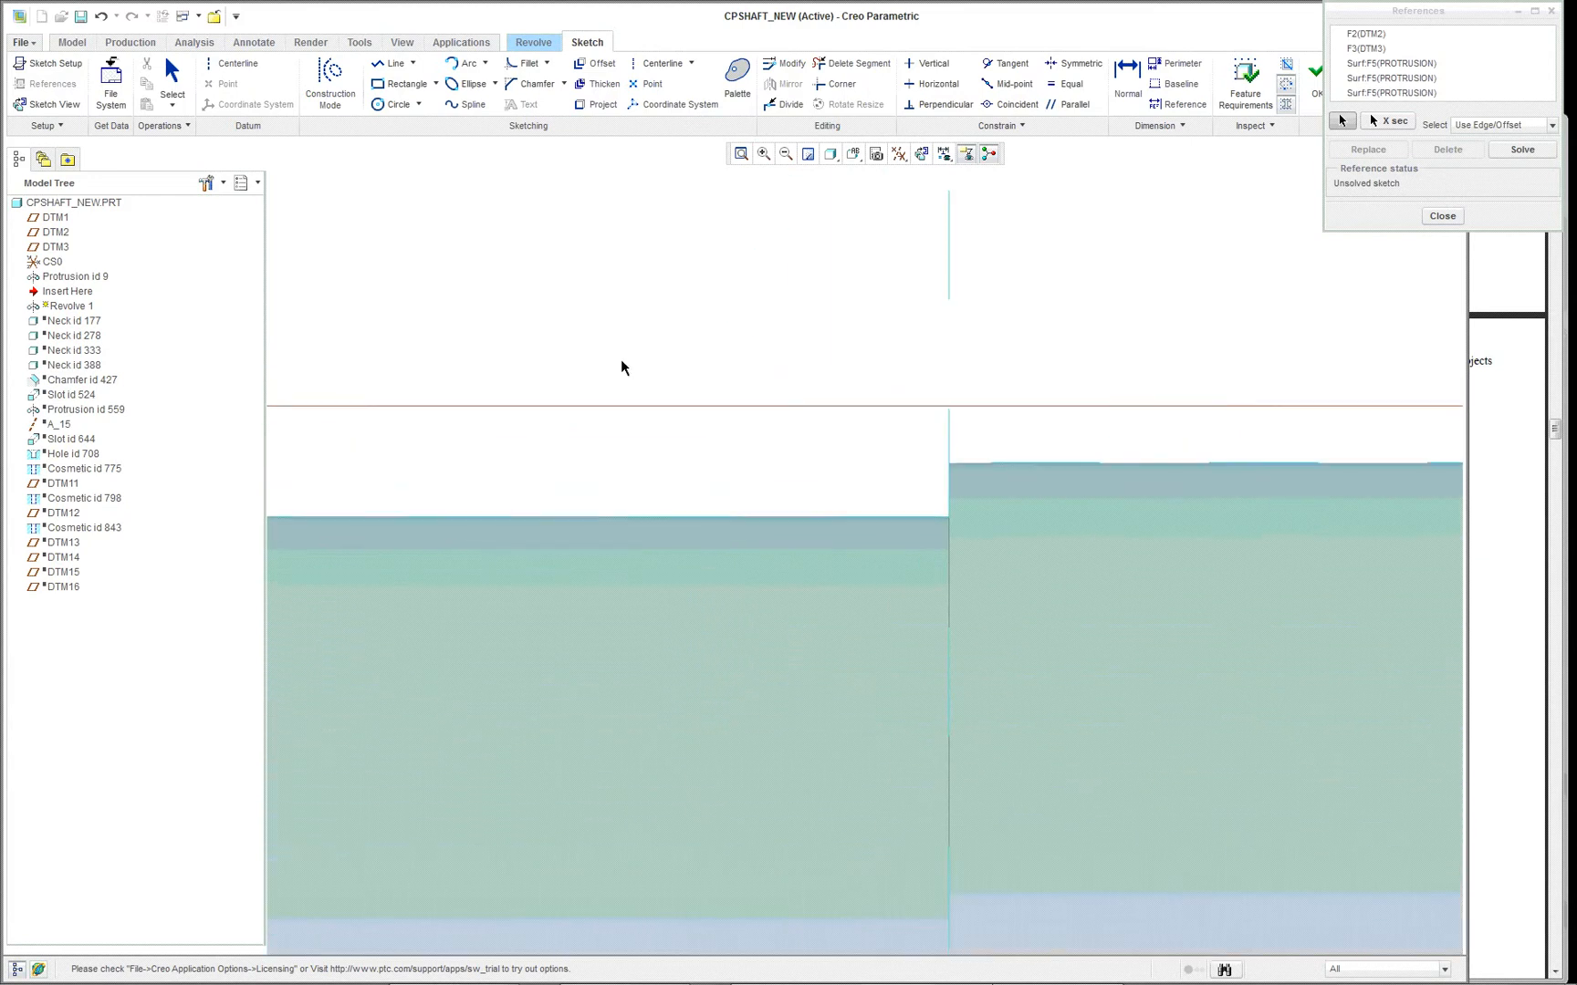
- Draw a center-and-ends quarter arc of about 2.68 radius, centred on the smaller diameter's edge, from the shoulder corner into the shaft
{"action": "right_click", "coordinate": [827, 310]}
{"action": "left_click", "coordinate": [759, 375]}
{"action": "left_click", "coordinate": [486, 64]}
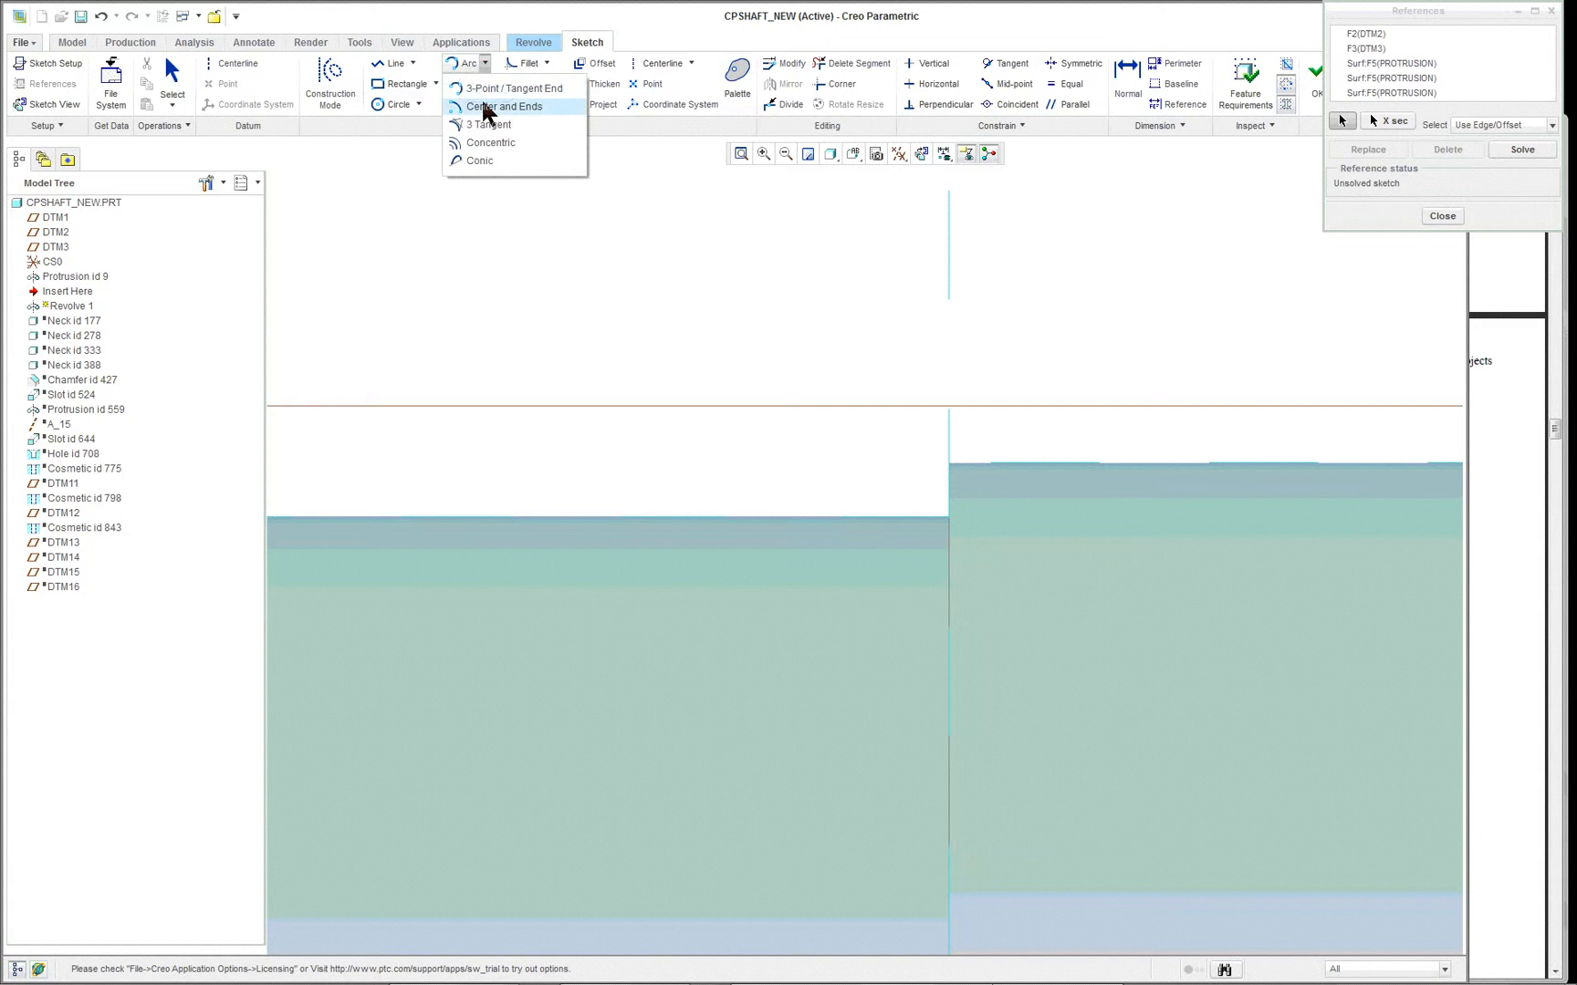
{"action": "left_click", "coordinate": [493, 89]}
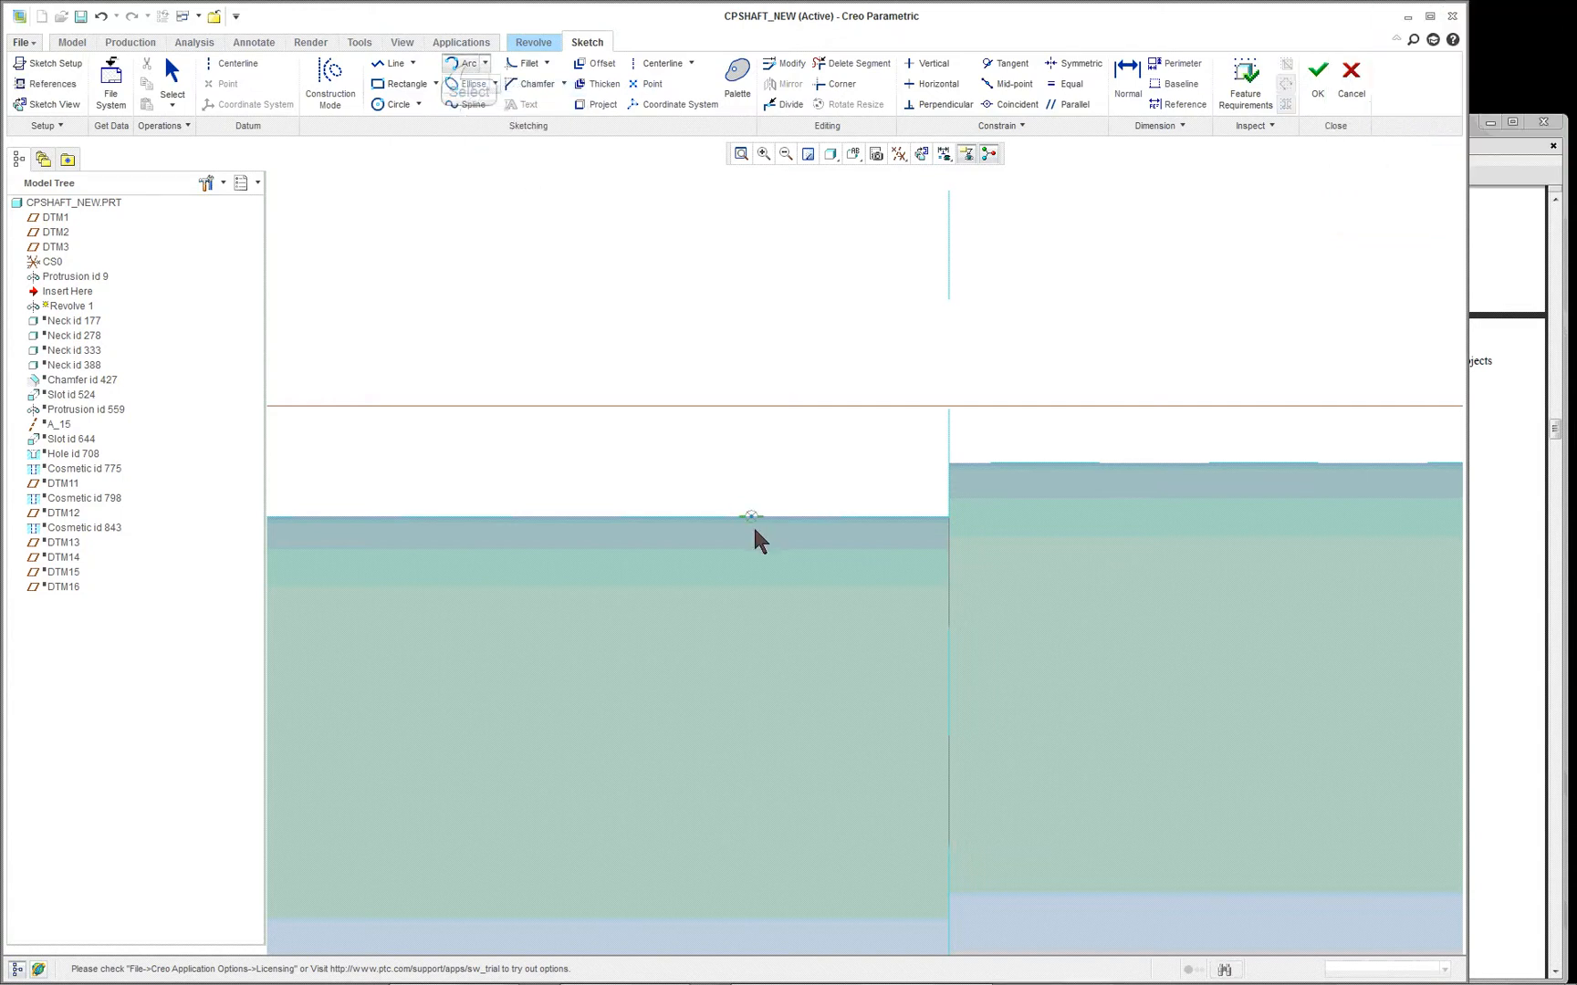
{"action": "left_click", "coordinate": [470, 64]}
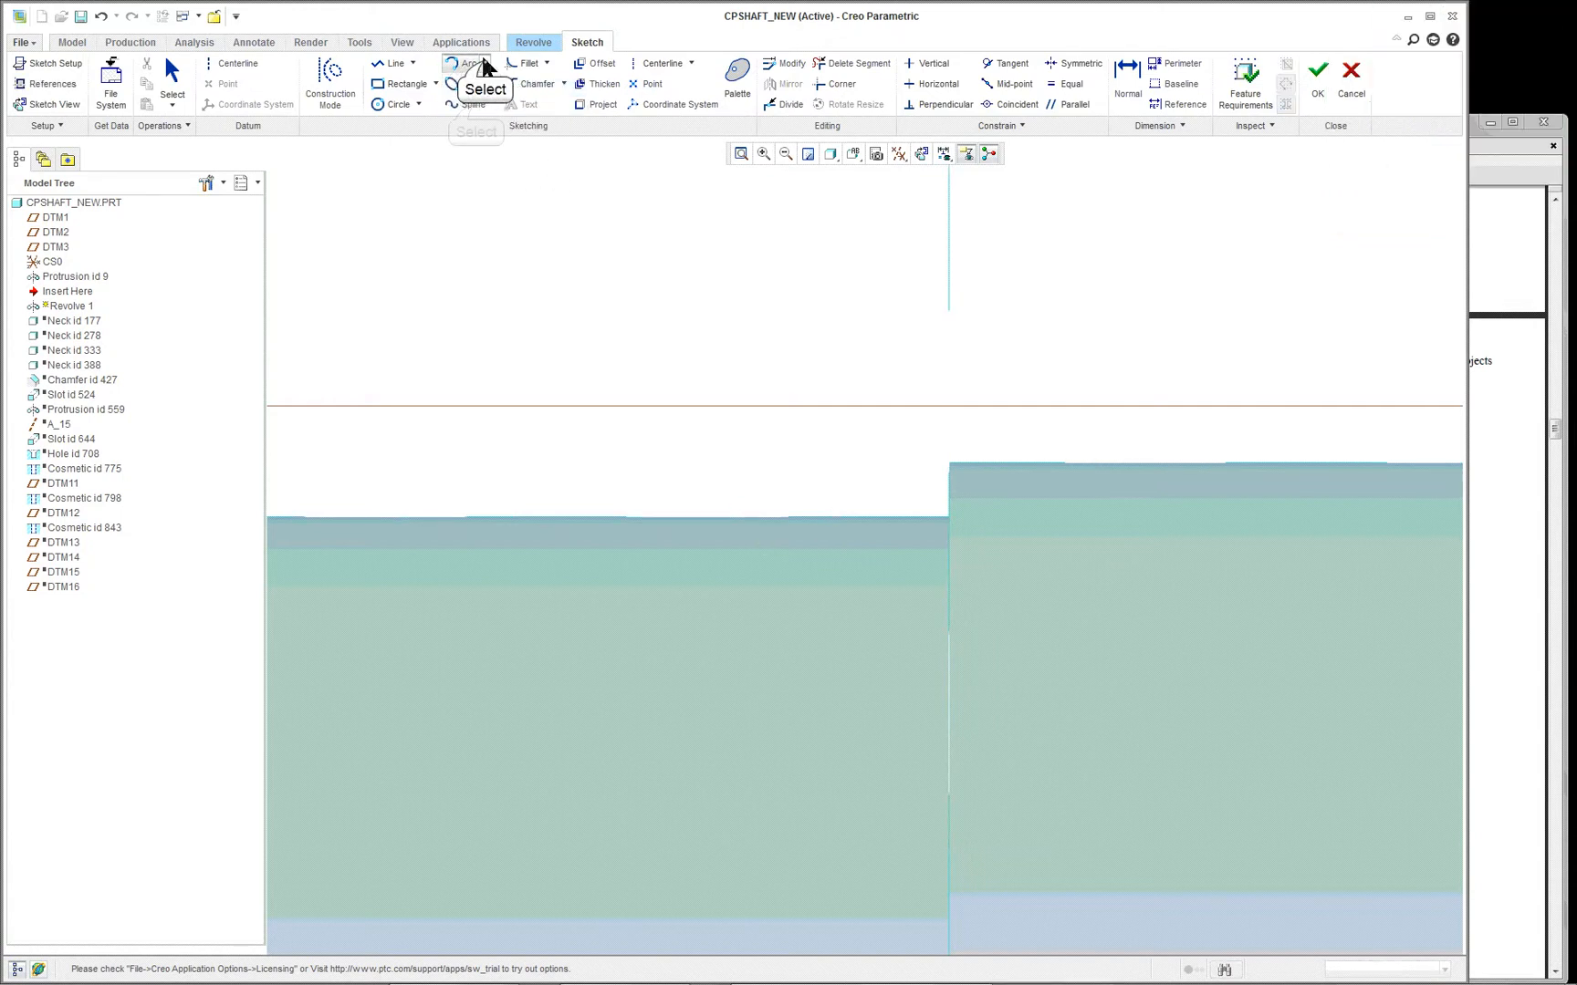
{"action": "left_click", "coordinate": [485, 63]}
{"action": "left_click", "coordinate": [472, 104]}
{"action": "left_click", "coordinate": [891, 516]}
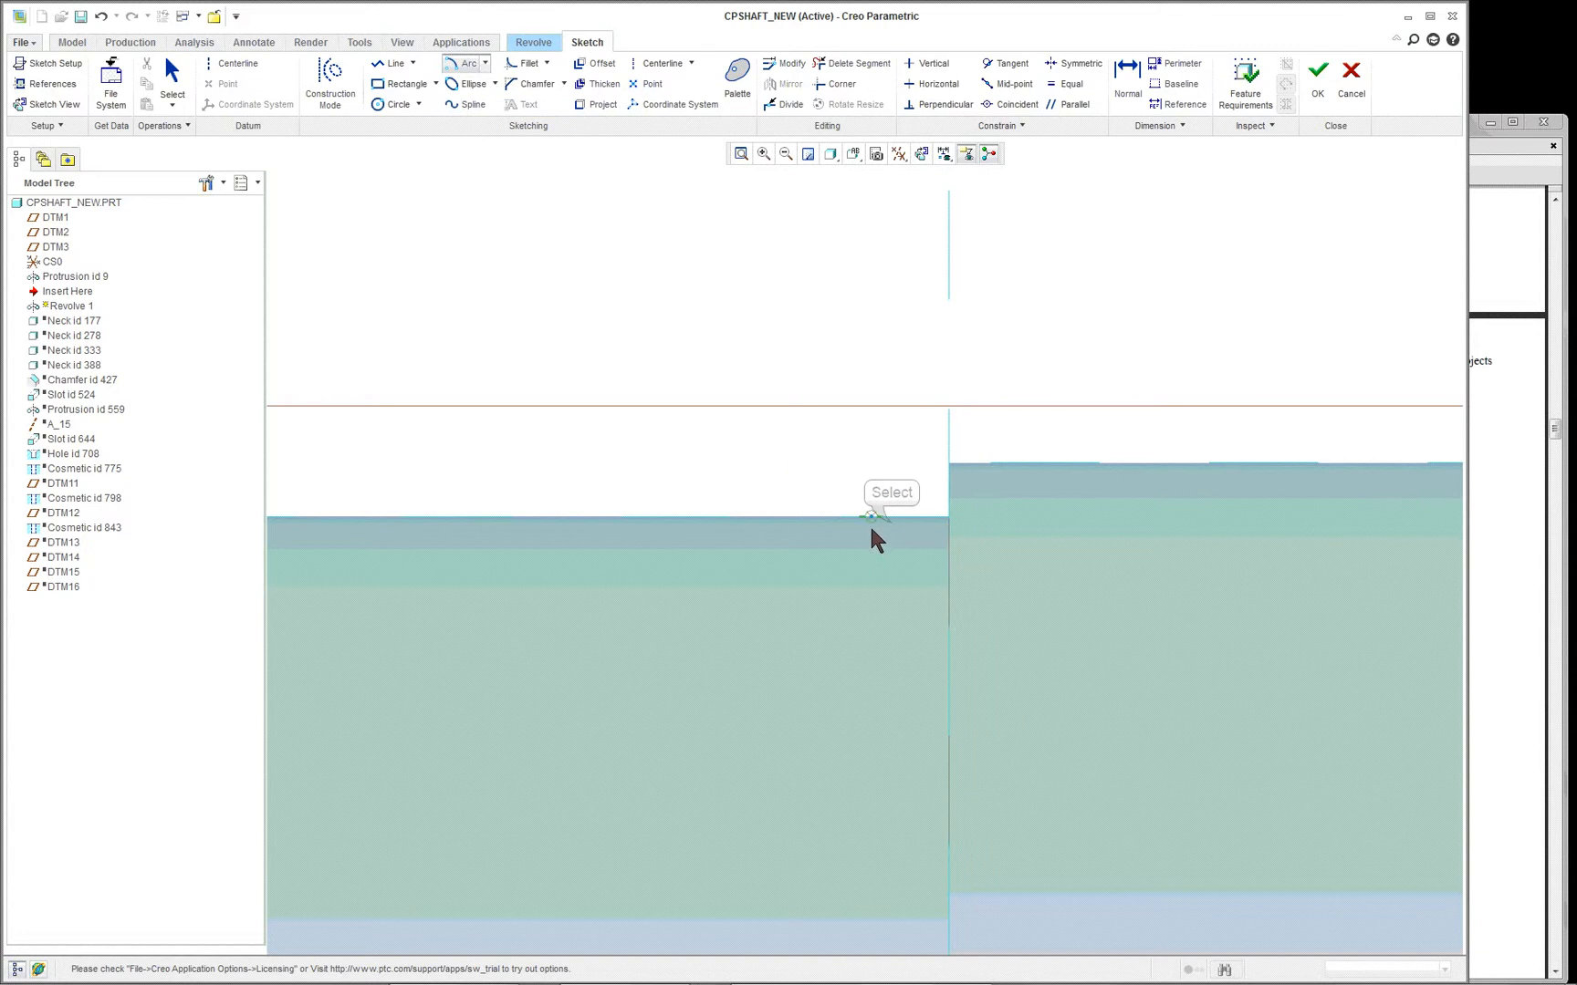
{"action": "left_click", "coordinate": [947, 516]}
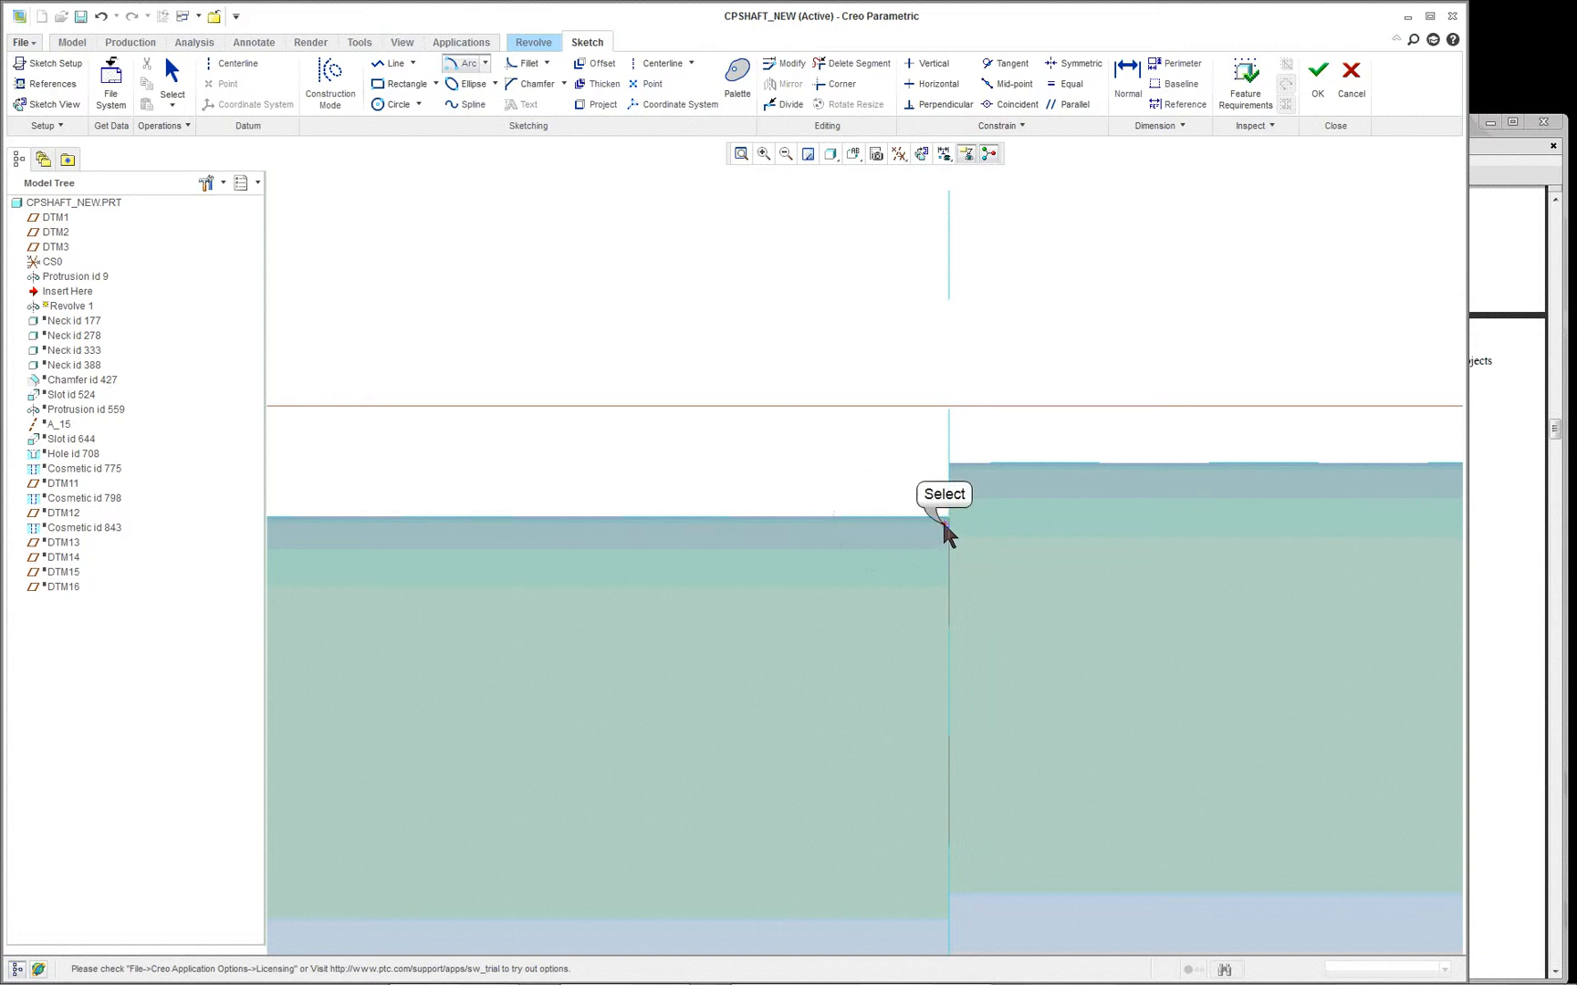
{"action": "right_click", "coordinate": [890, 575]}
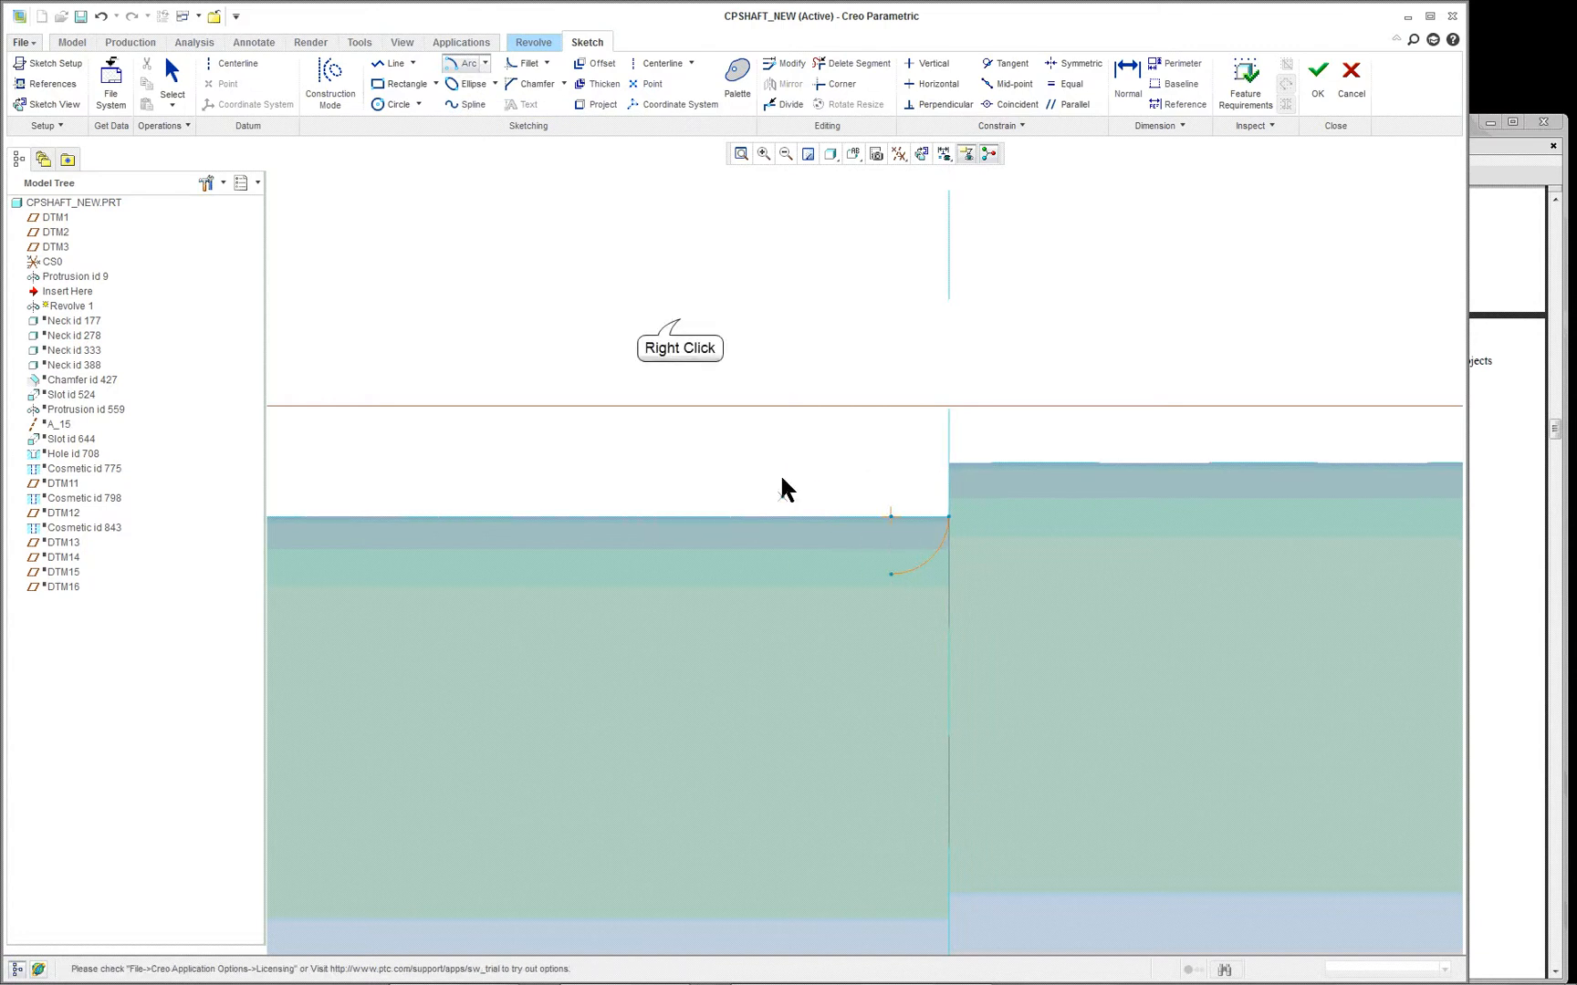
- Close the neck profile, about 6.16 wide, with a line chain from the arc's lower end up to the surface and back to the shoulder corner
{"action": "right_click", "coordinate": [680, 319]}
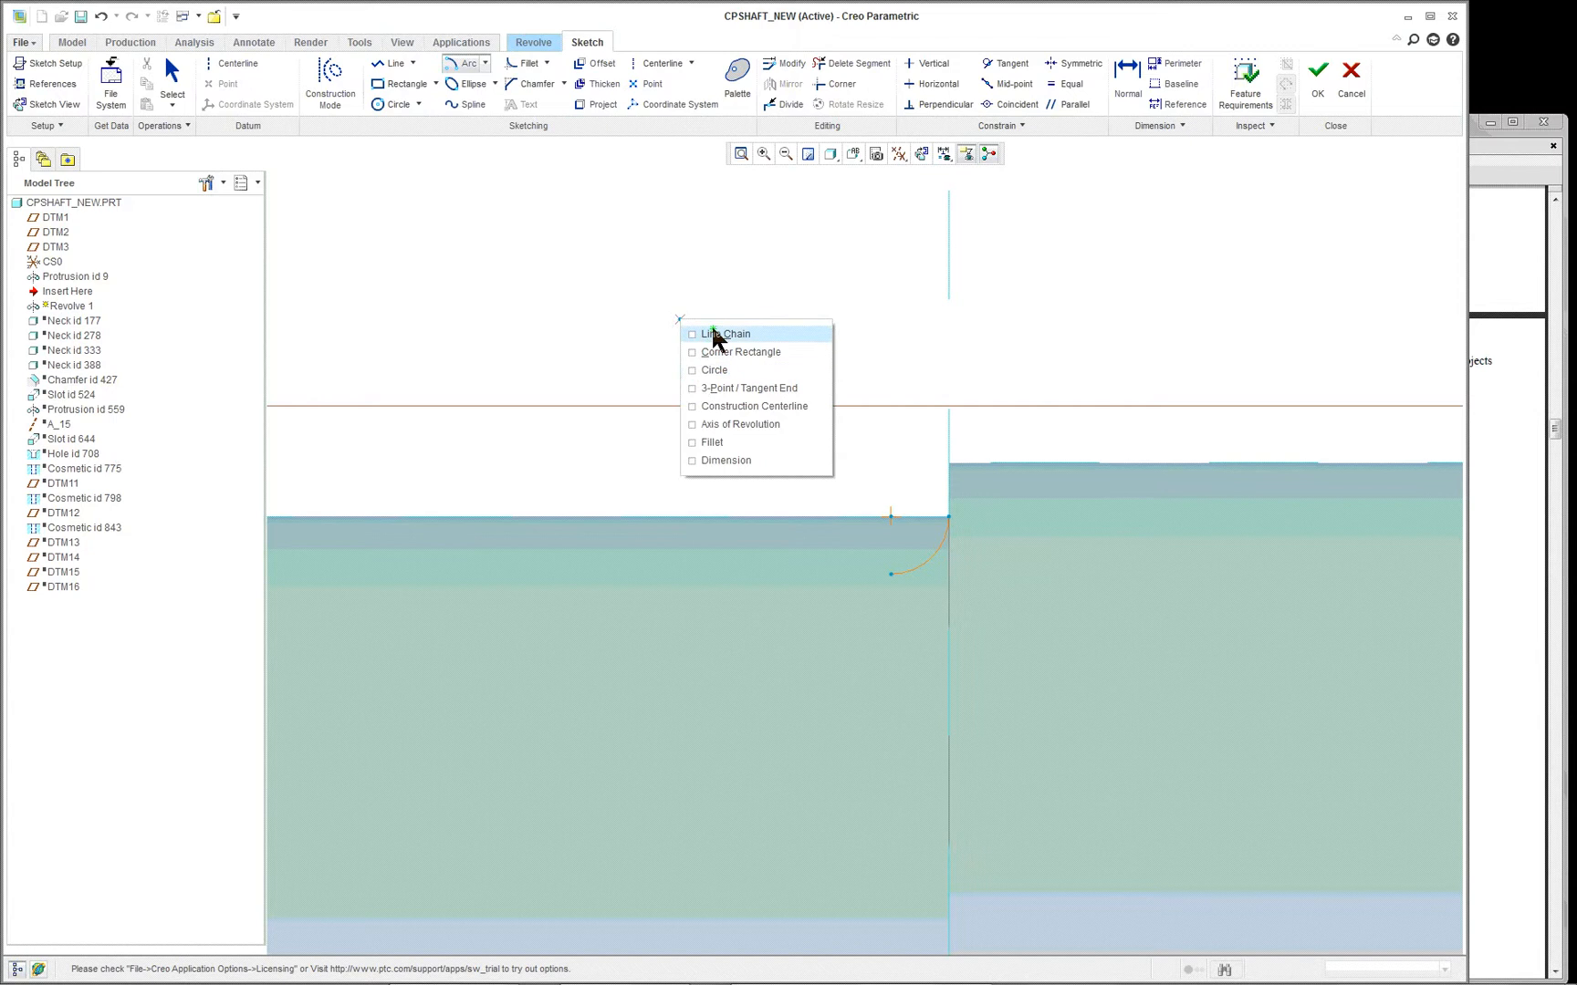
{"action": "left_click", "coordinate": [712, 331]}
{"action": "left_click", "coordinate": [890, 574]}
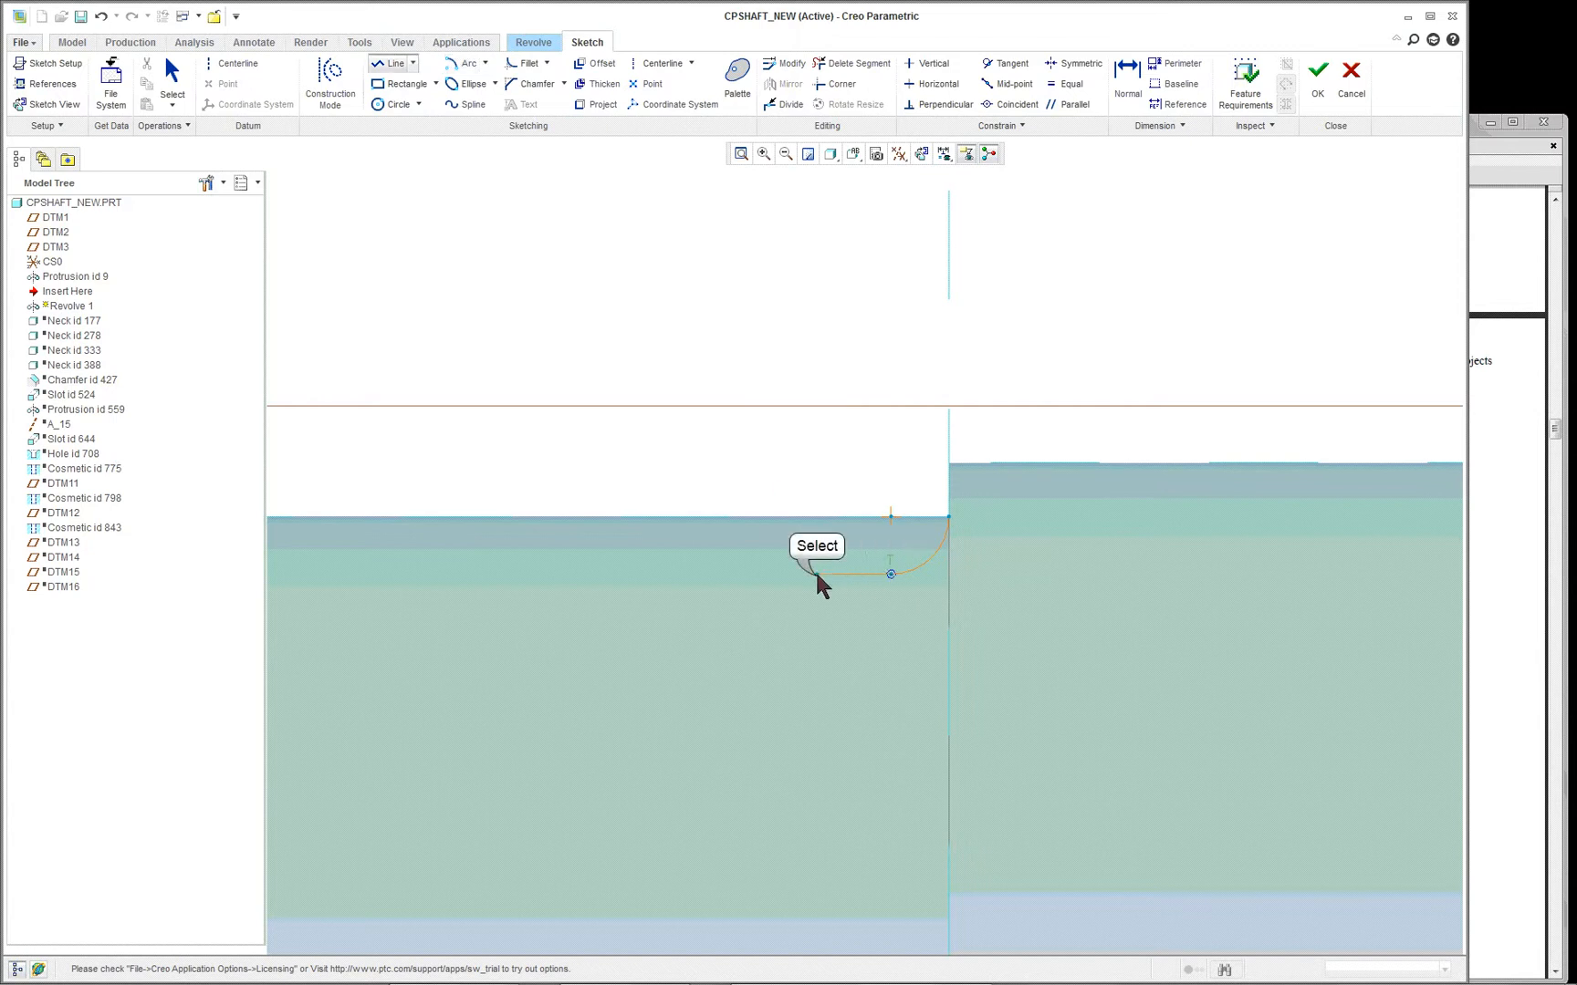
{"action": "left_click", "coordinate": [816, 575]}
{"action": "left_click", "coordinate": [815, 517]}
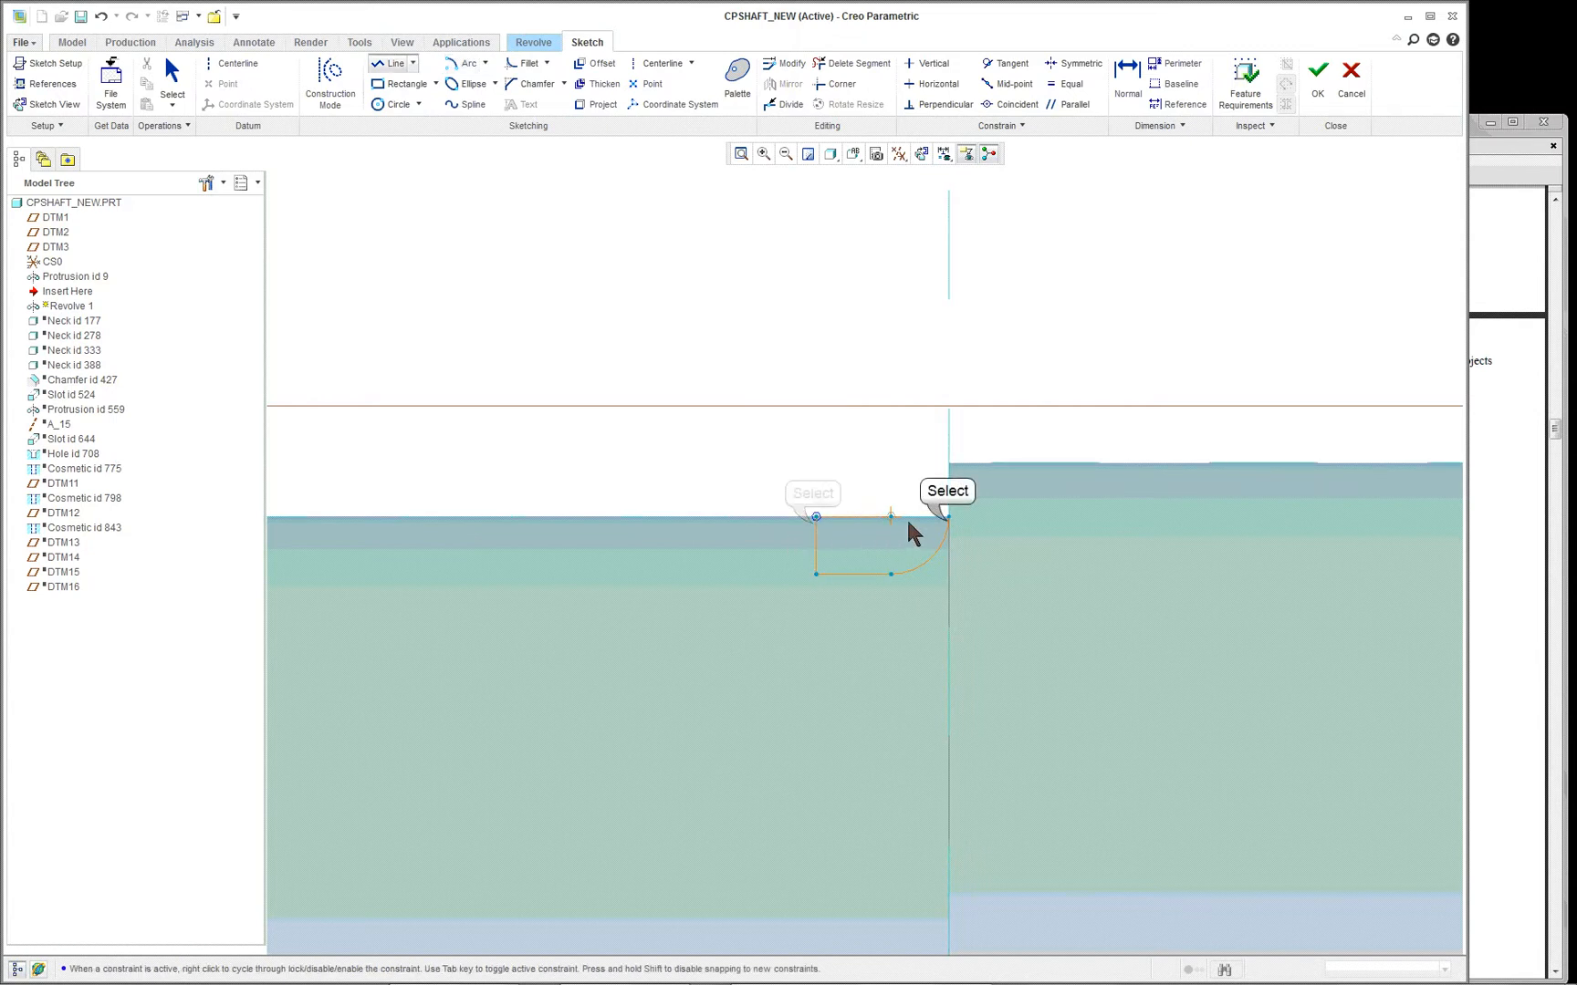
{"action": "left_click", "coordinate": [948, 517]}
{"action": "scroll", "coordinate": [928, 525], "scroll_direction": "down", "scroll_amount": 5}
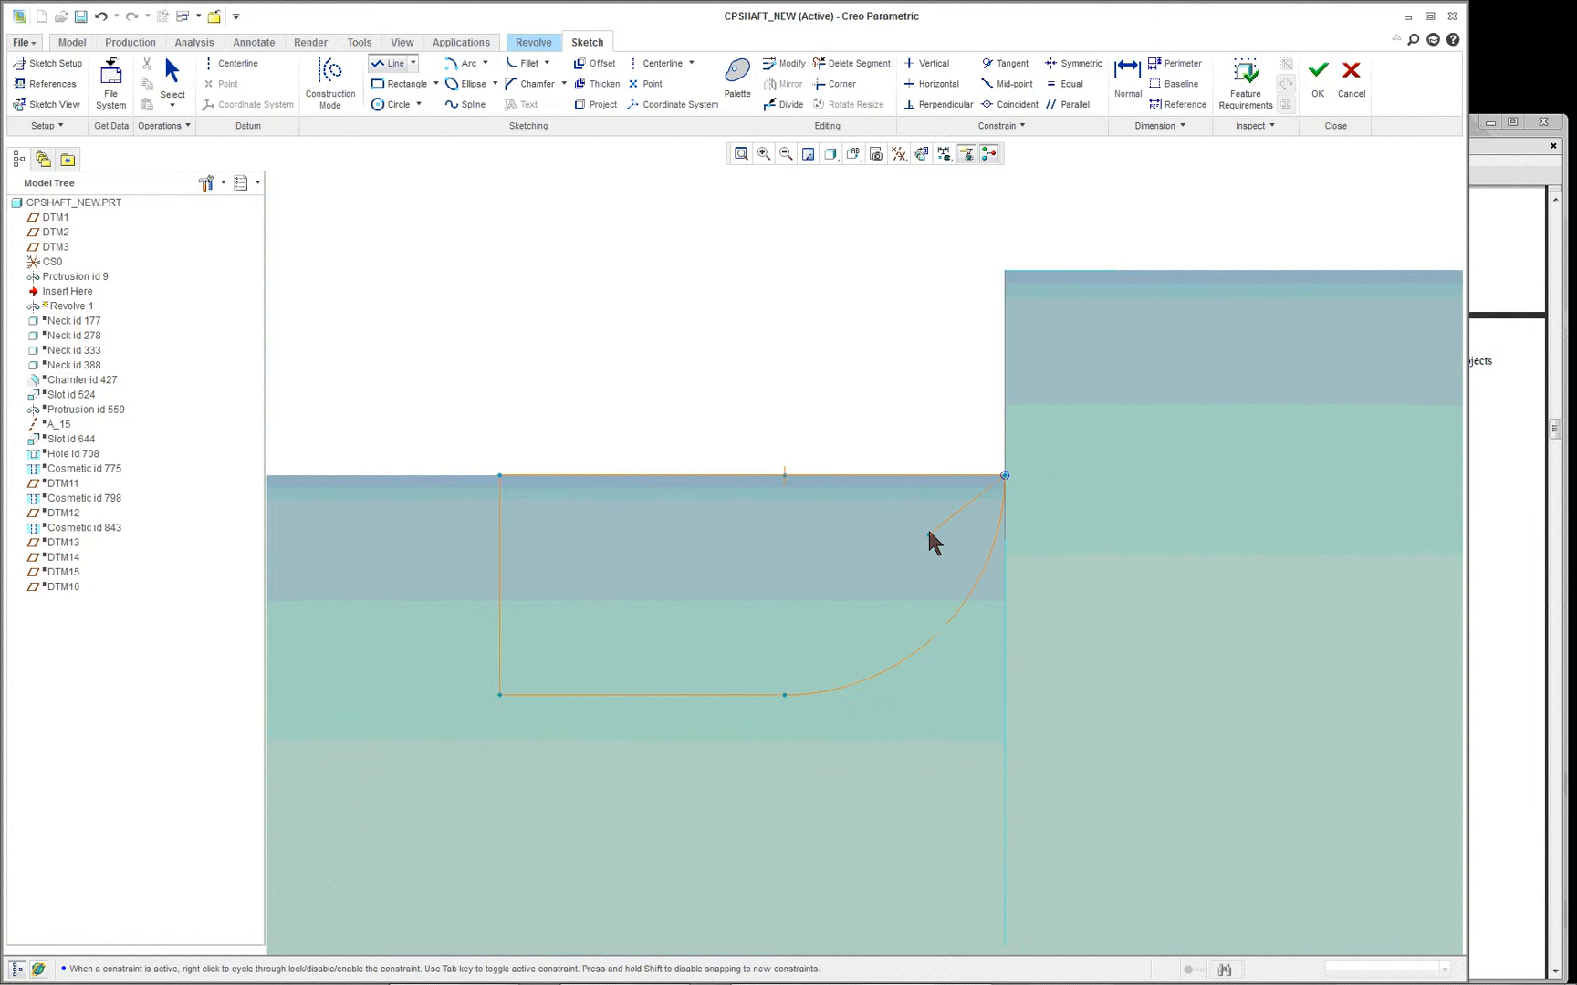
{"action": "middle_click", "coordinate": [885, 428]}
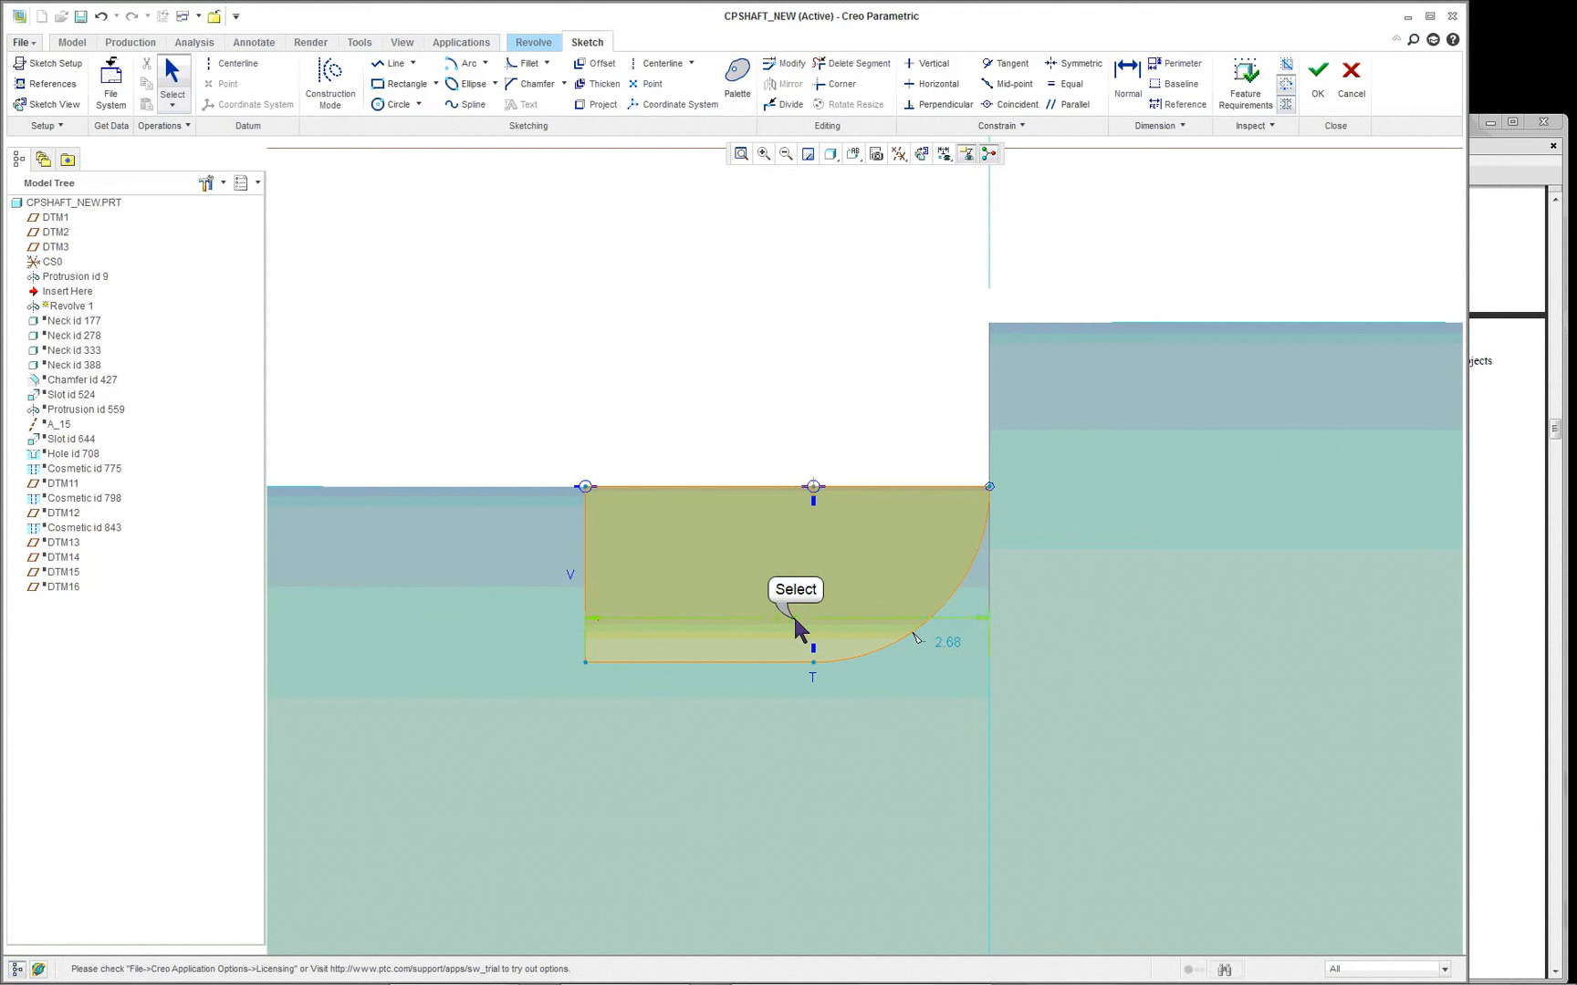
- Place the profile's width dimension just above the shaft surface and accept the section sketch
{"action": "left_click_drag", "start_coordinate": [793, 619], "coordinate": [794, 258]}
{"action": "scroll", "coordinate": [913, 560], "scroll_direction": "up", "scroll_amount": 1}
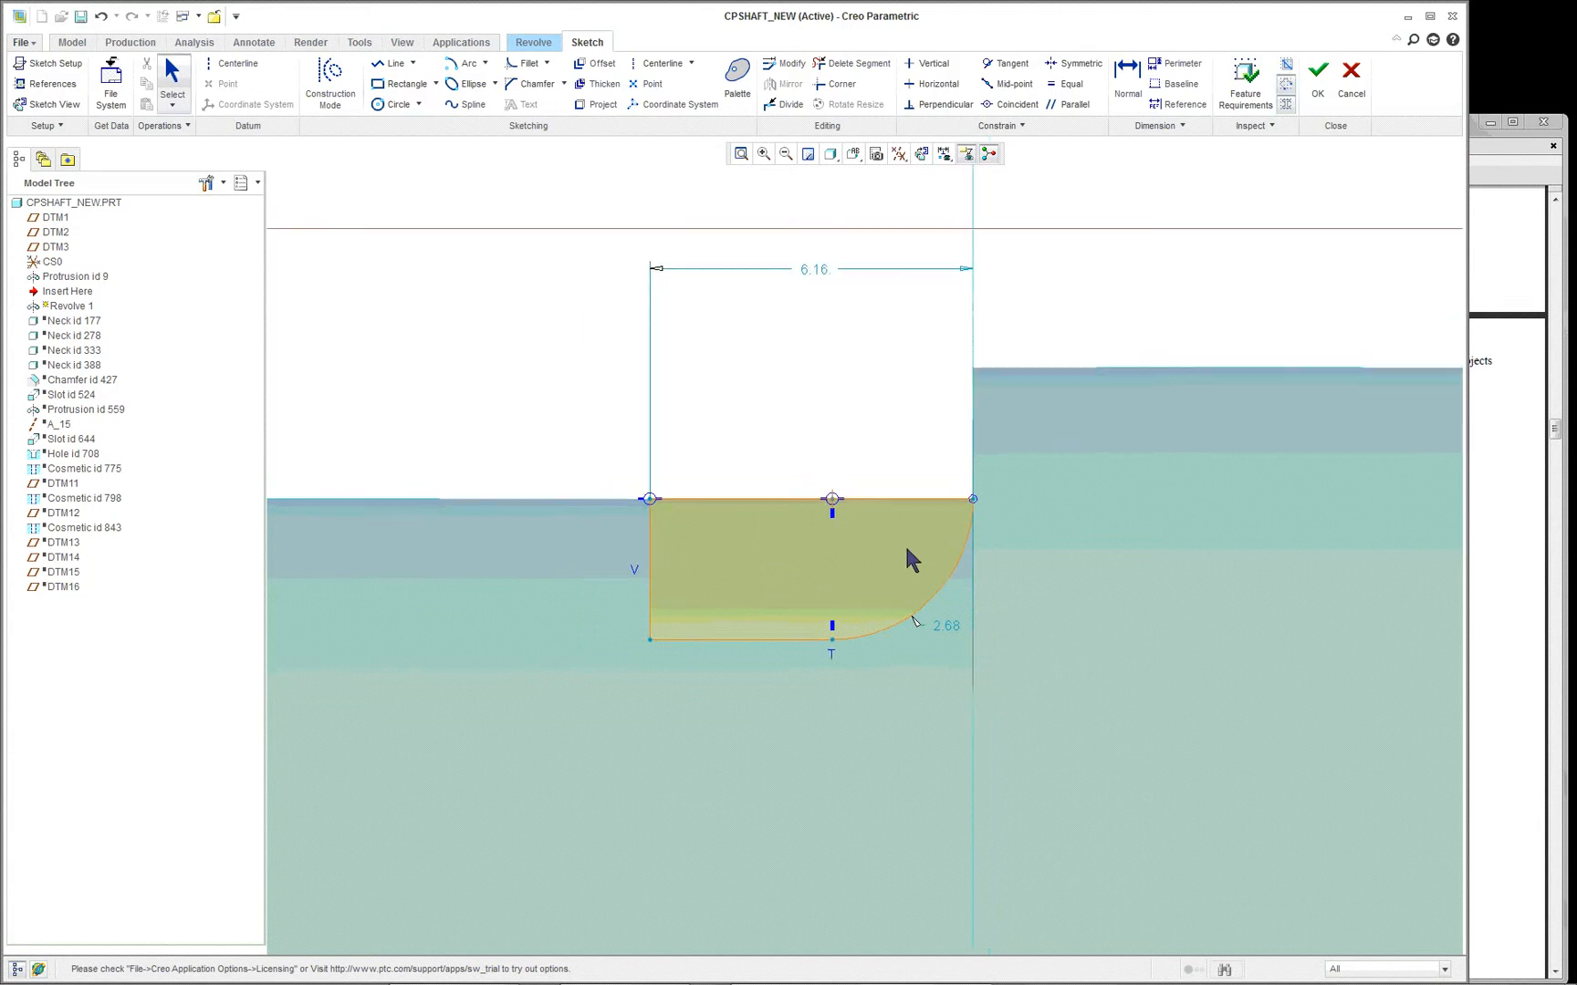
{"action": "scroll", "coordinate": [855, 599], "scroll_direction": "up", "scroll_amount": 2}
{"action": "scroll", "coordinate": [855, 614], "scroll_direction": "down", "scroll_amount": 2}
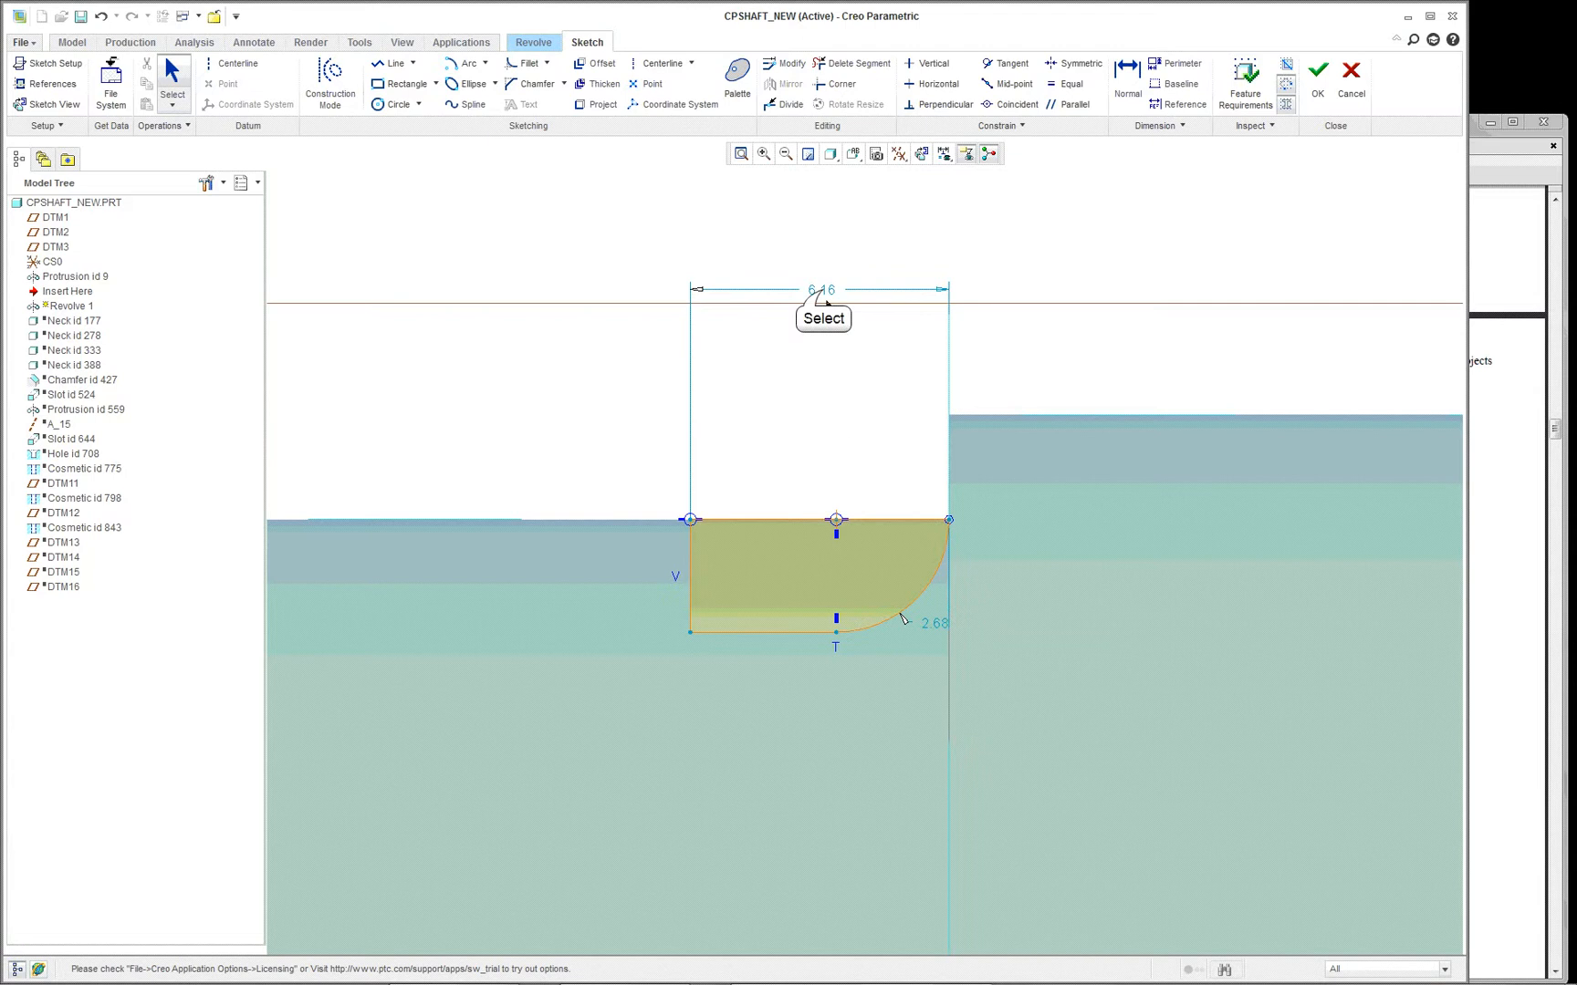
{"action": "left_click_drag", "start_coordinate": [824, 299], "coordinate": [816, 356]}
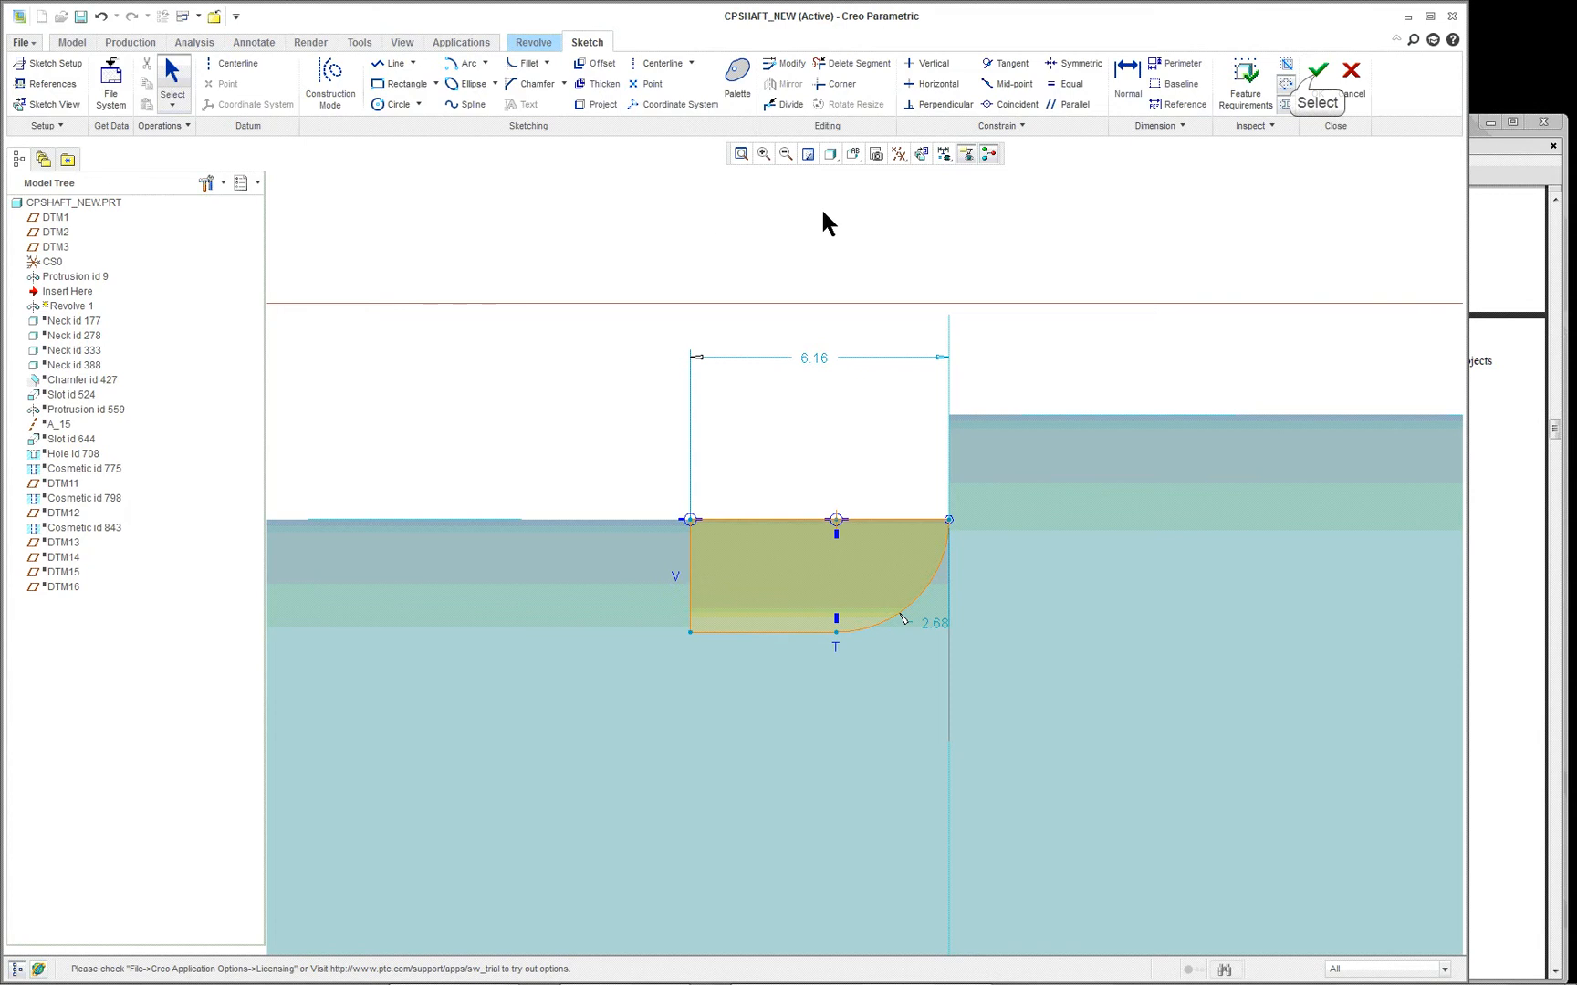
{"action": "left_click", "coordinate": [1315, 73]}
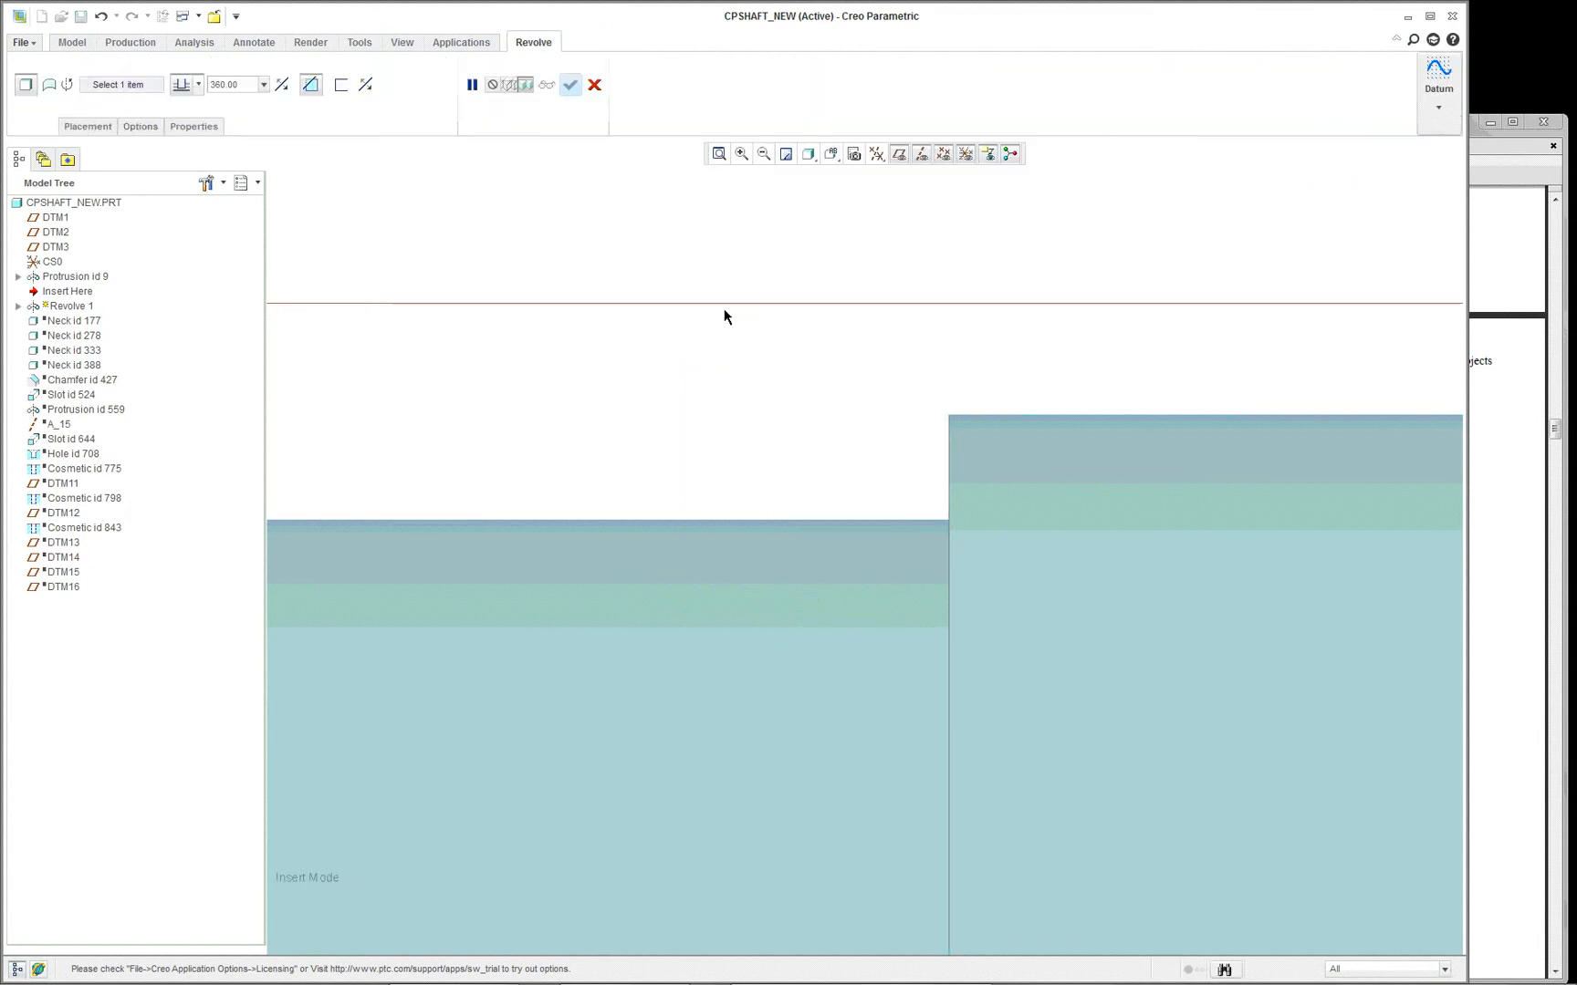
- Assign the shaft's centre axis as the axis of revolution and complete the revolved cut
{"action": "scroll", "coordinate": [741, 267], "scroll_direction": "down", "scroll_amount": 2}
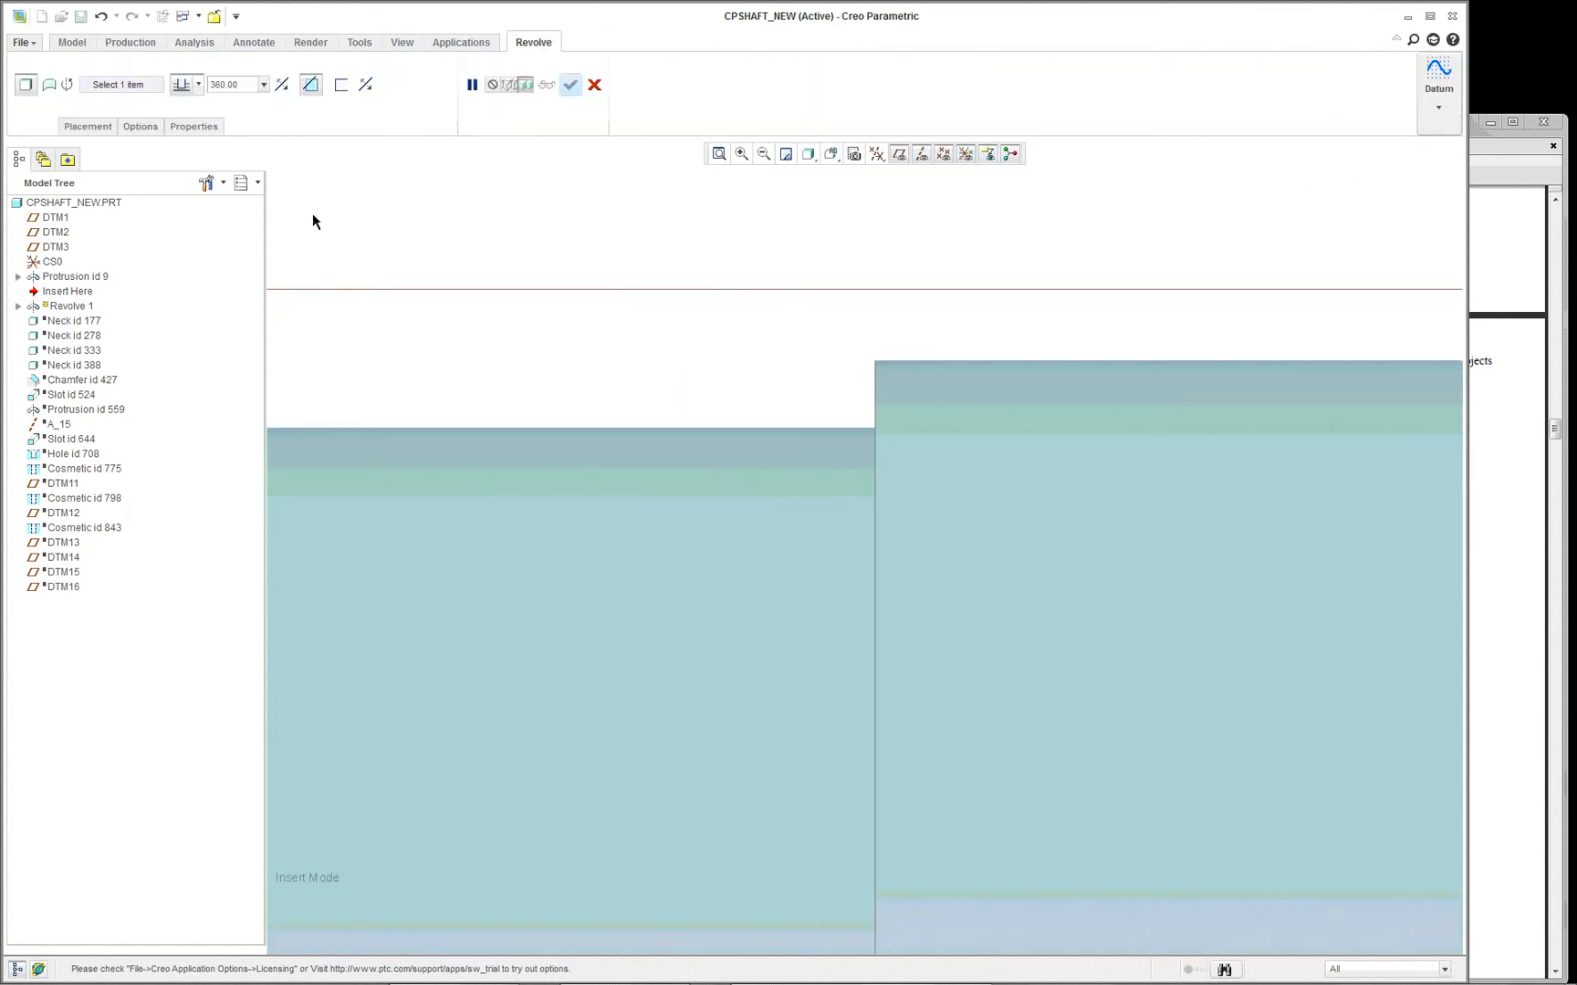
{"action": "scroll", "coordinate": [570, 378], "scroll_direction": "down", "scroll_amount": 3}
{"action": "right_click", "coordinate": [587, 377]}
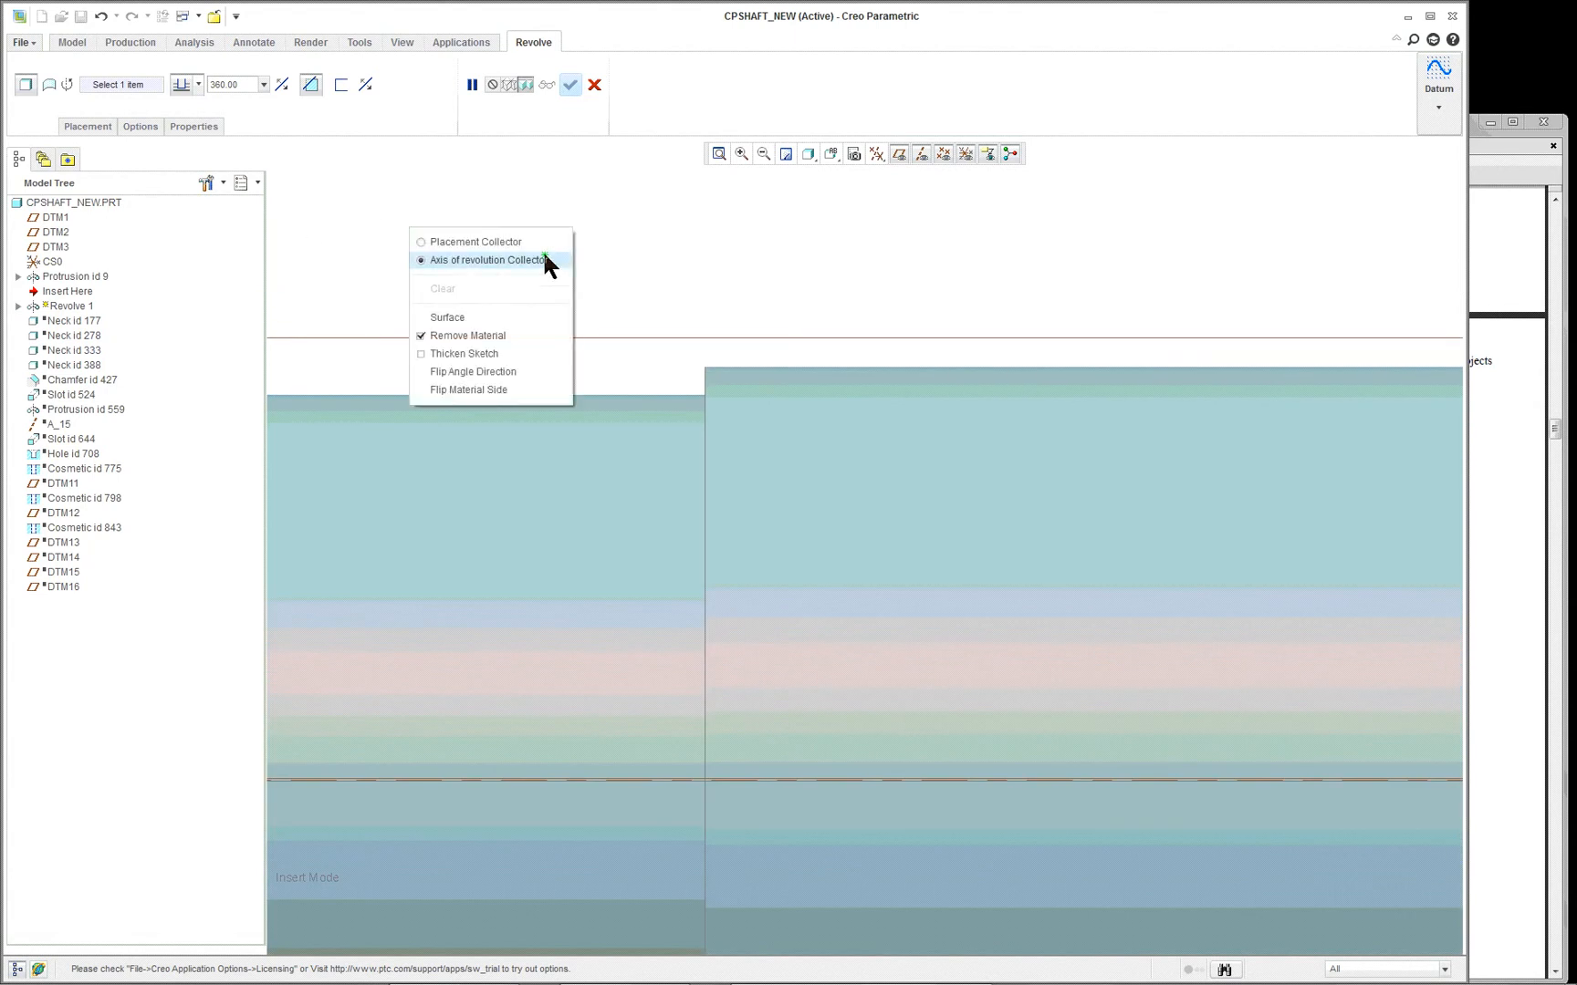
{"action": "left_click", "coordinate": [527, 260]}
{"action": "left_click", "coordinate": [638, 780]}
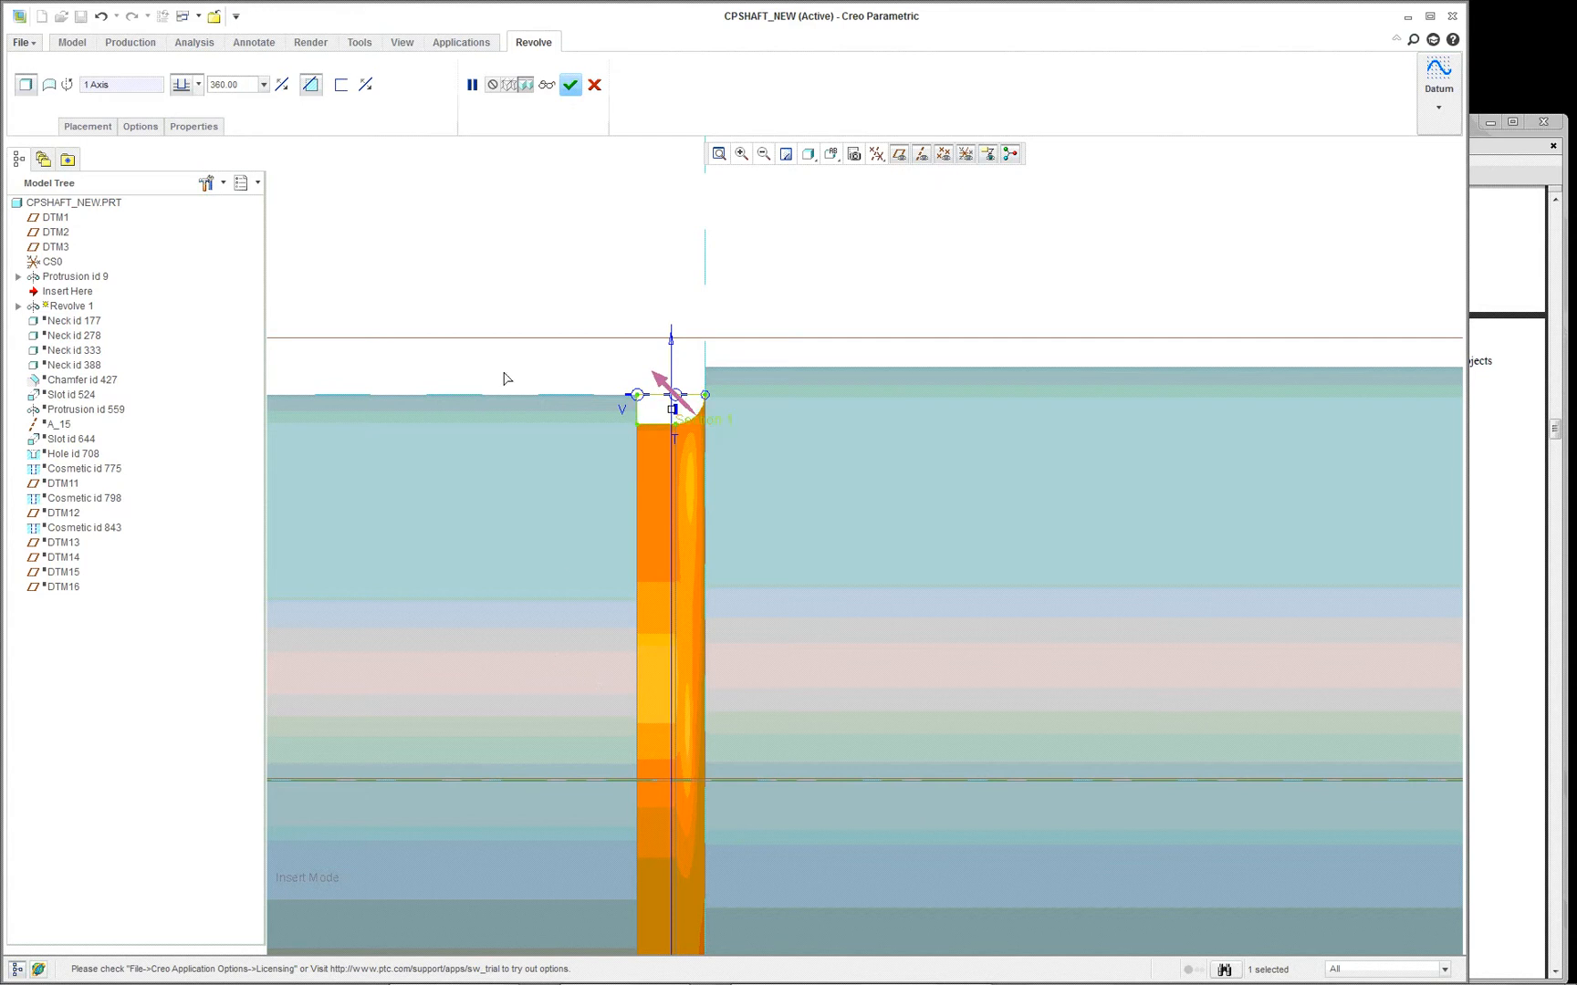
{"action": "scroll", "coordinate": [508, 378], "scroll_direction": "up", "scroll_amount": 1}
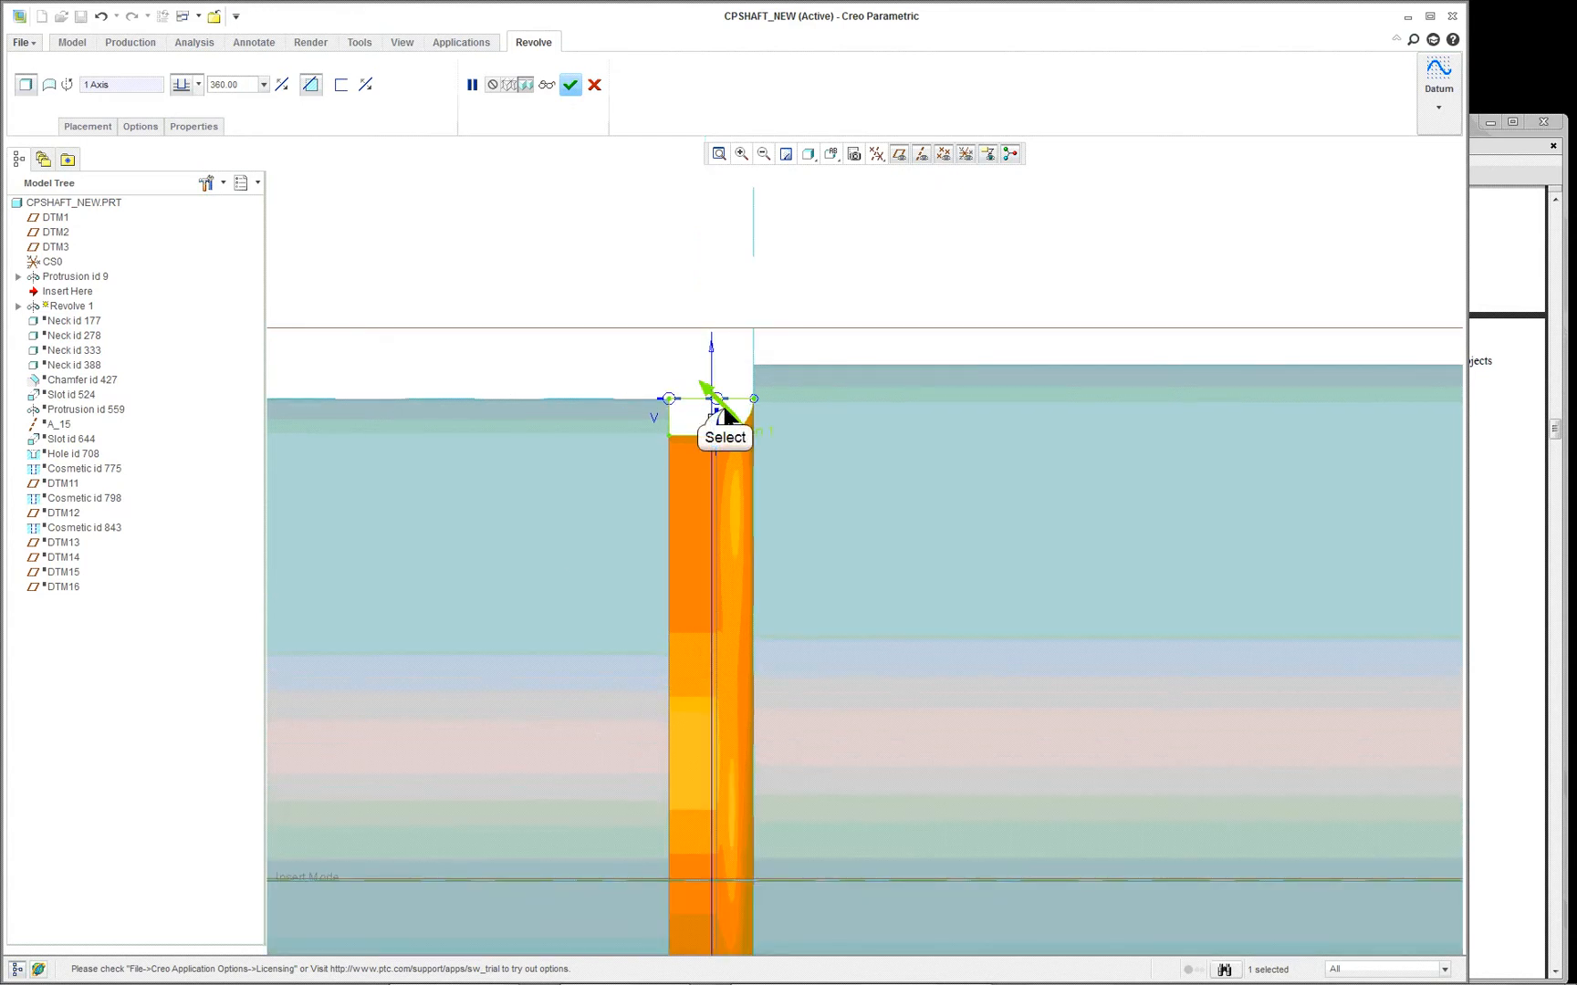
{"action": "left_click", "coordinate": [724, 411]}
{"action": "left_click", "coordinate": [776, 463]}
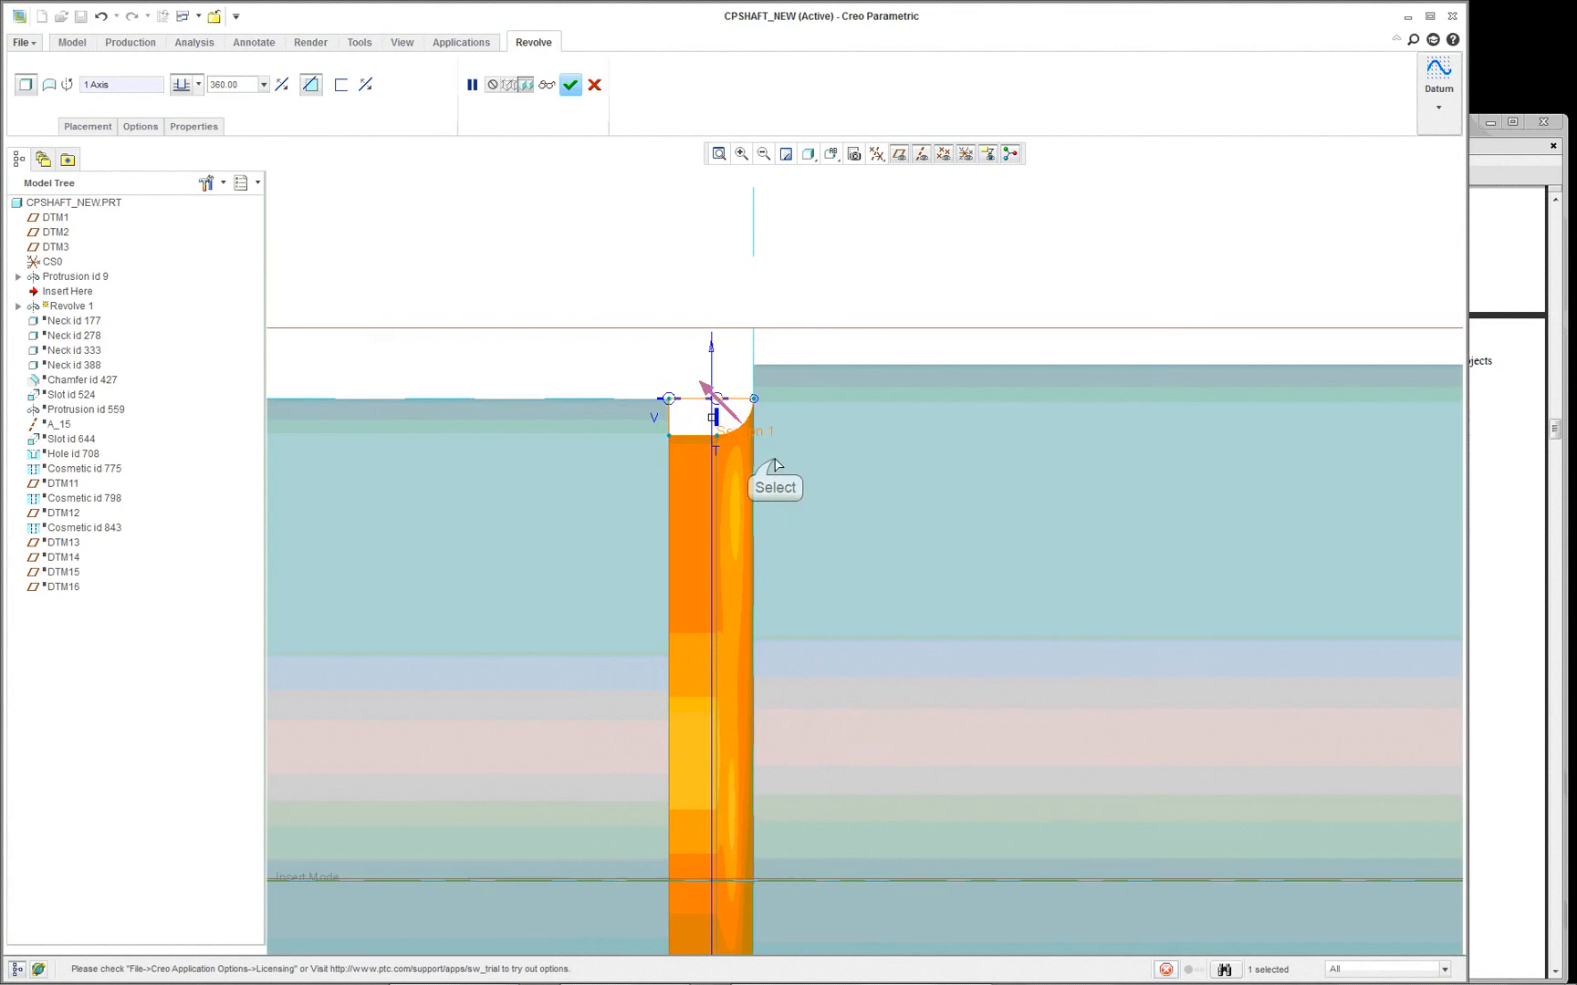
{"action": "middle_click", "coordinate": [581, 354]}
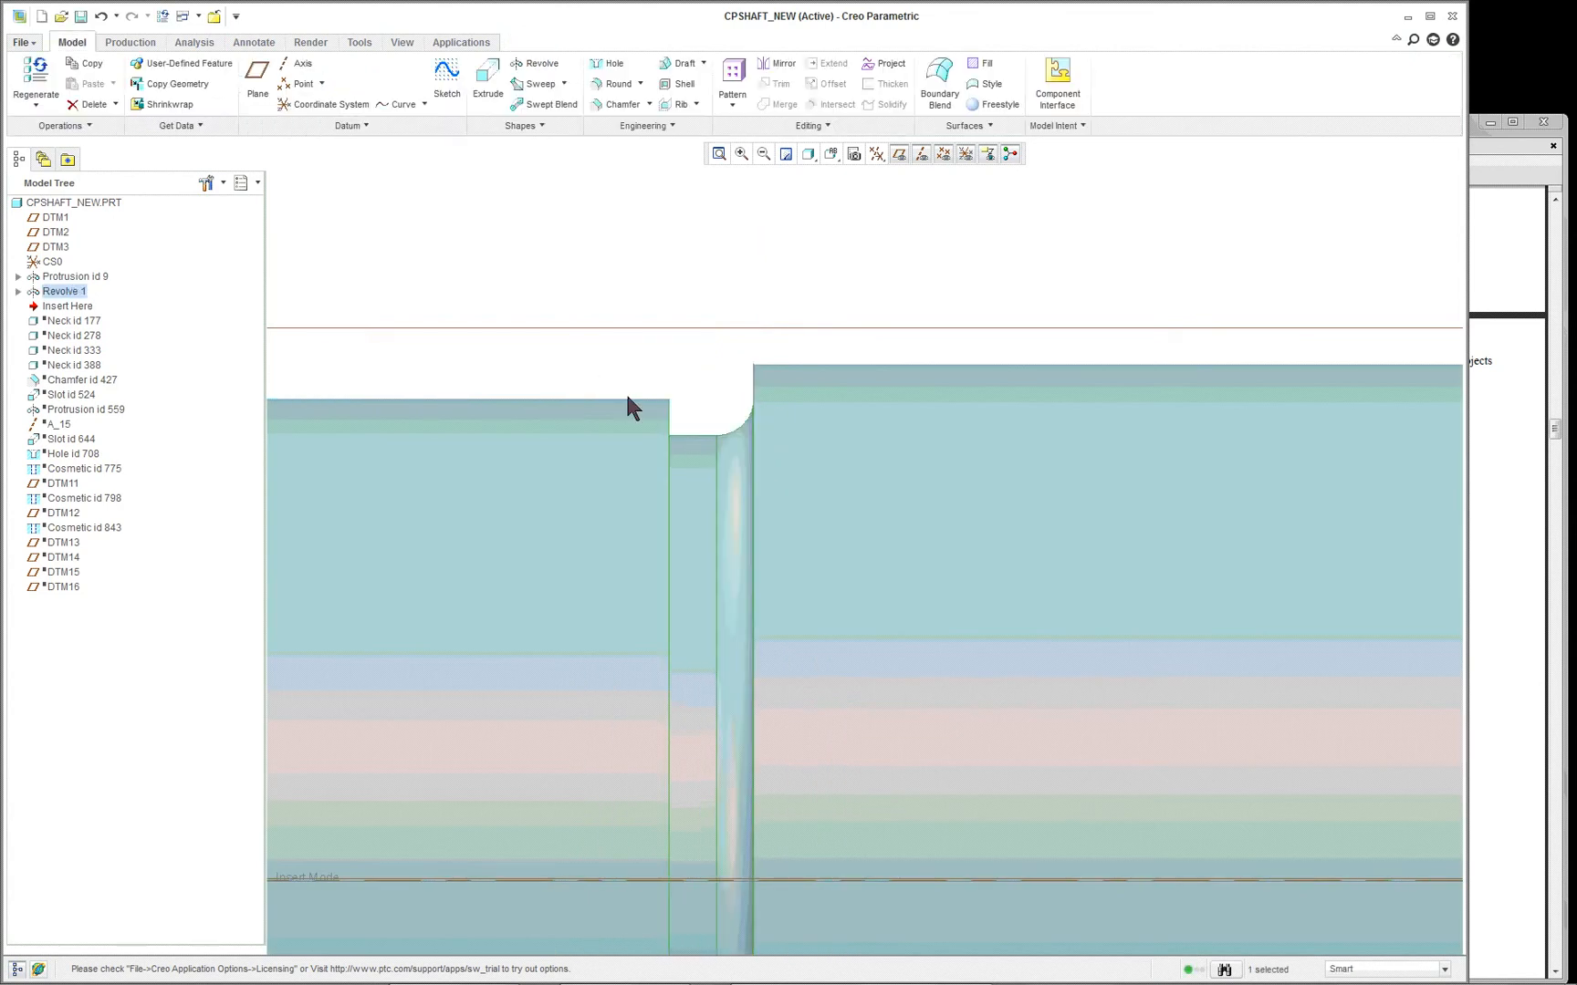
- Display the new revolved cut's dimensions on the model and examine its width and radius values
{"action": "scroll", "coordinate": [636, 419], "scroll_direction": "down", "scroll_amount": 4}
{"action": "right_click", "coordinate": [577, 416]}
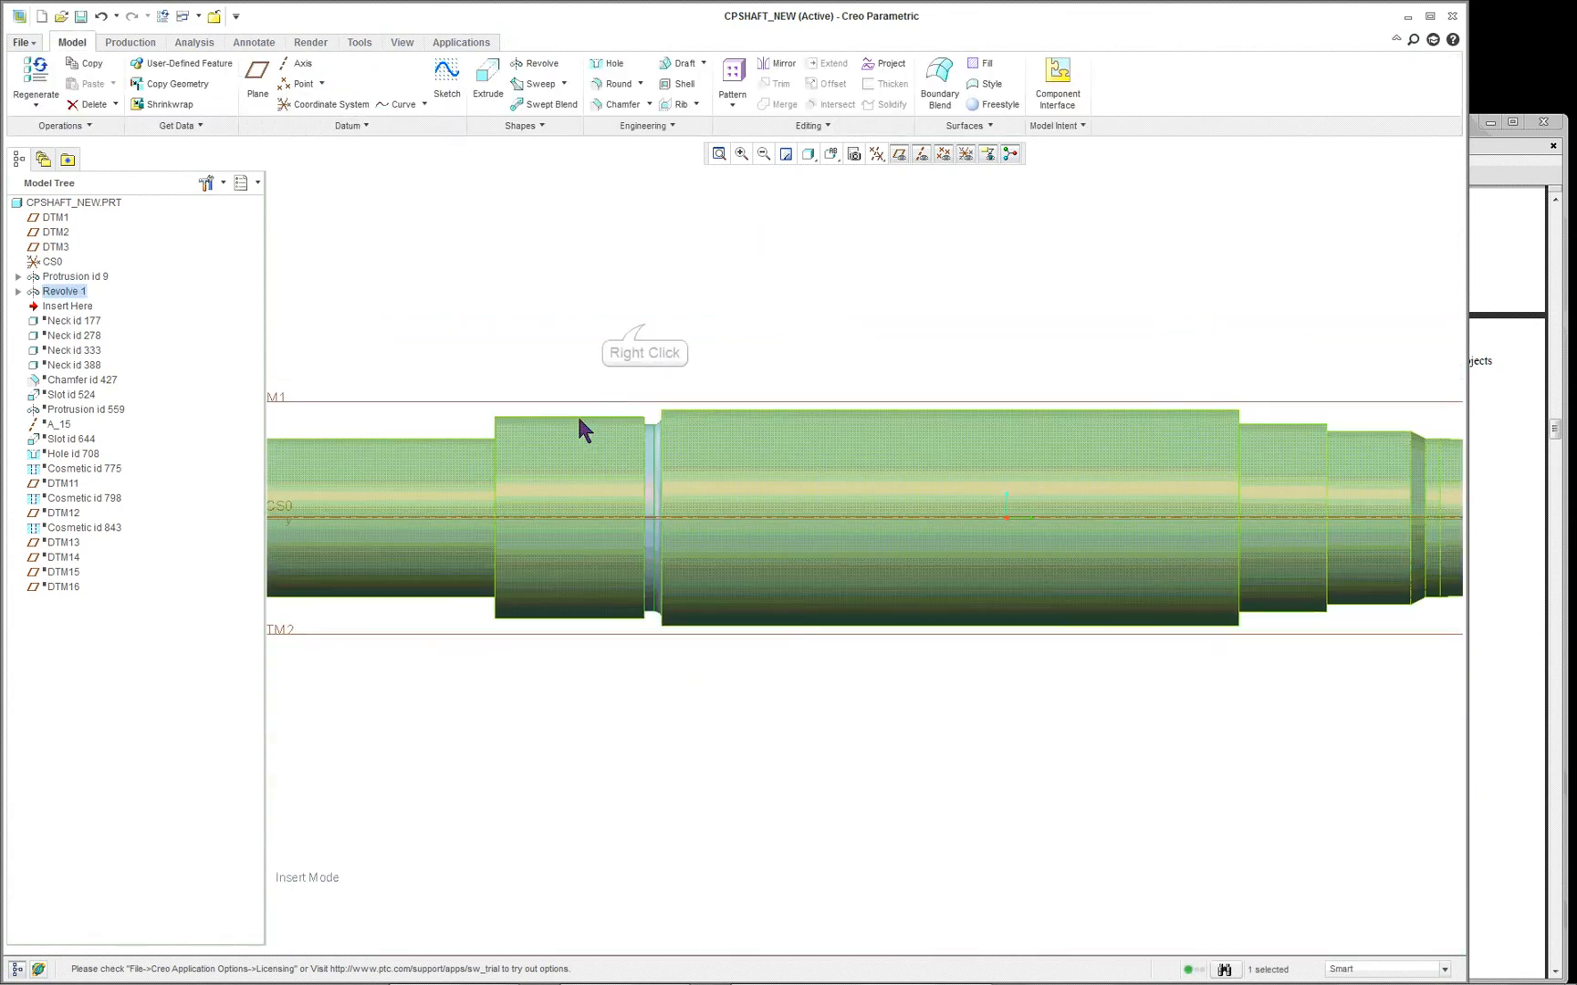
{"action": "scroll", "coordinate": [577, 416], "scroll_direction": "up", "scroll_amount": 3}
{"action": "right_click", "coordinate": [638, 333]}
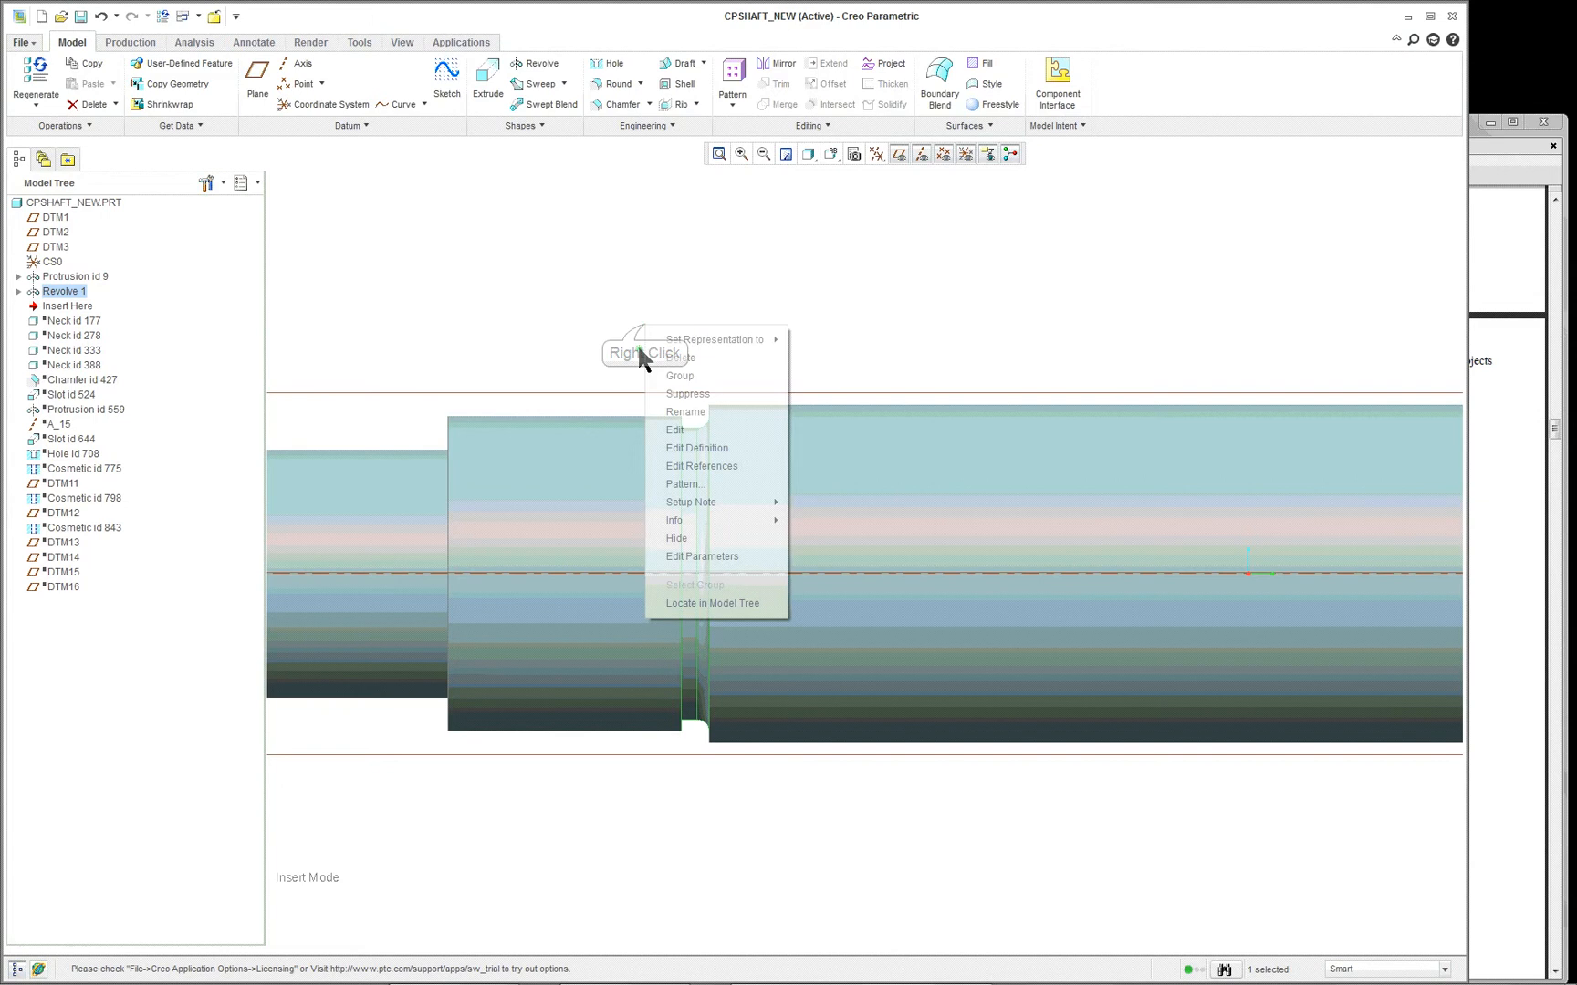
{"action": "left_click", "coordinate": [650, 408]}
{"action": "scroll", "coordinate": [664, 443], "scroll_direction": "up", "scroll_amount": 6}
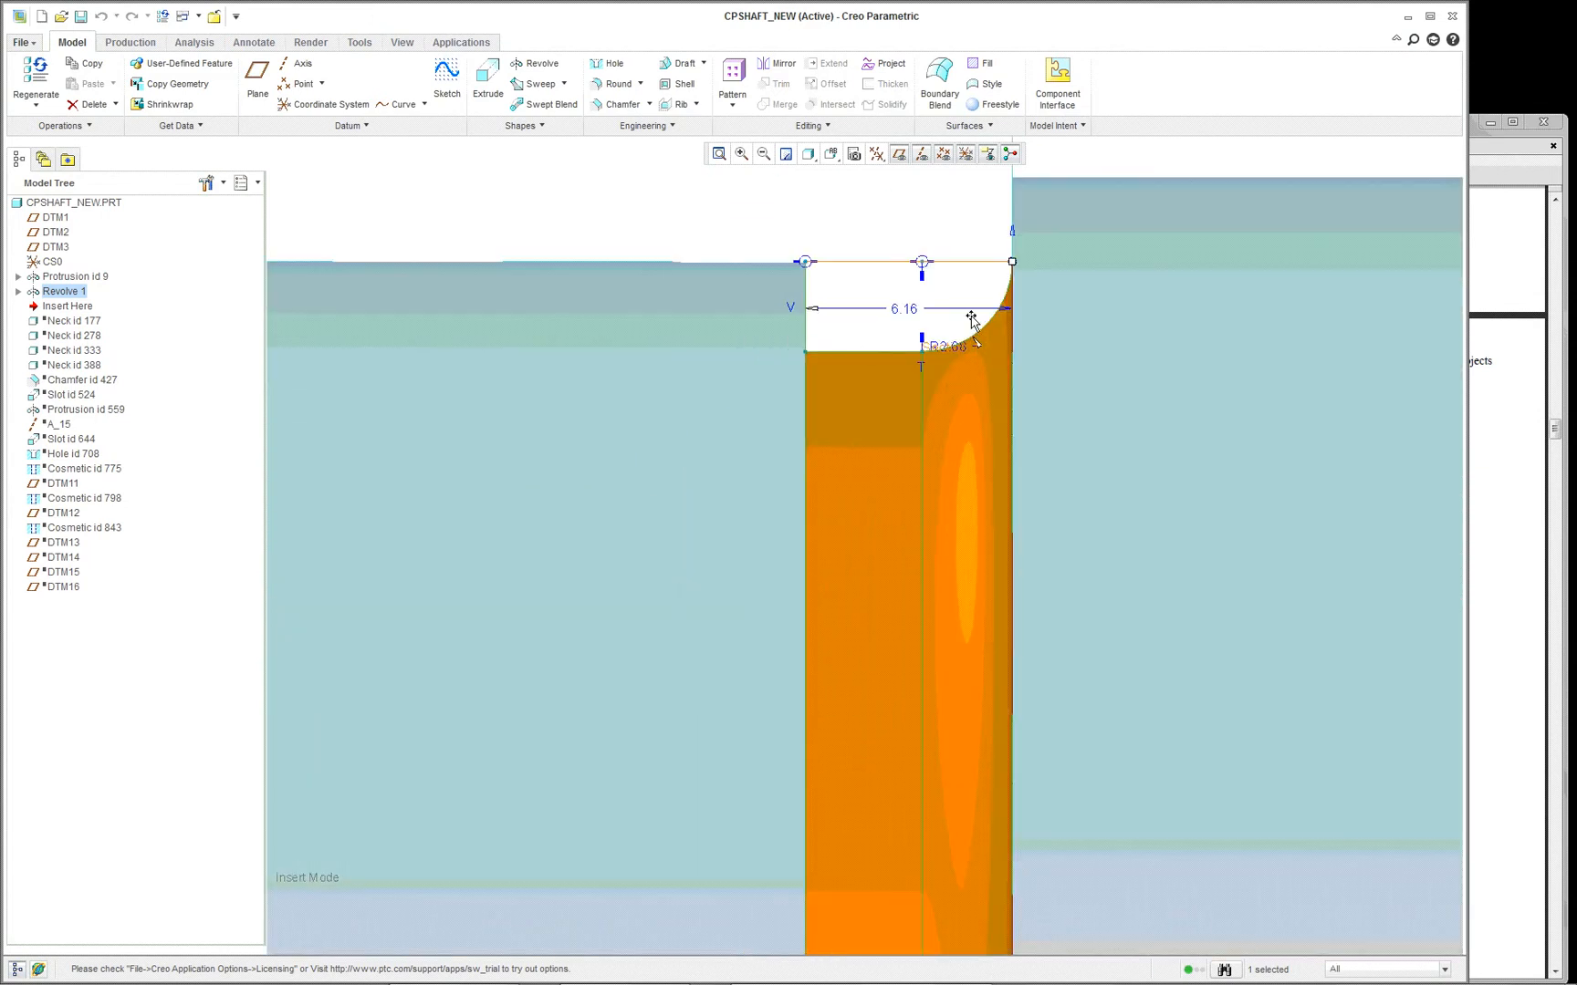
{"action": "scroll", "coordinate": [1078, 305], "scroll_direction": "up", "scroll_amount": 1}
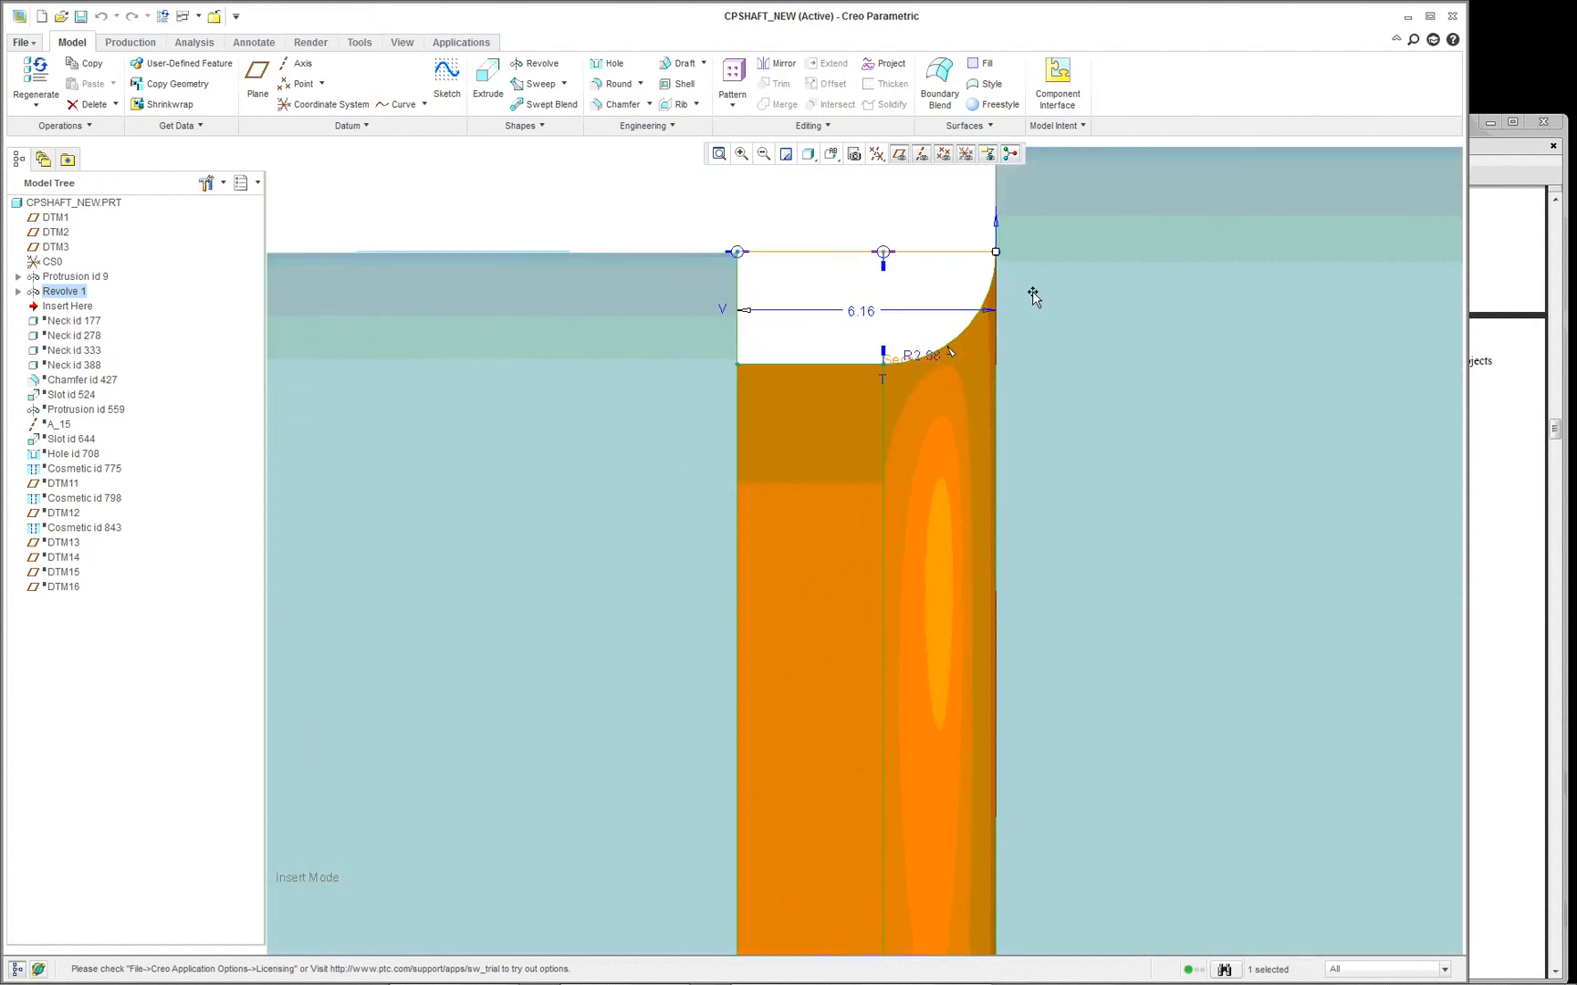
{"action": "scroll", "coordinate": [812, 252], "scroll_direction": "down", "scroll_amount": 7}
{"action": "double_click", "coordinate": [749, 191]}
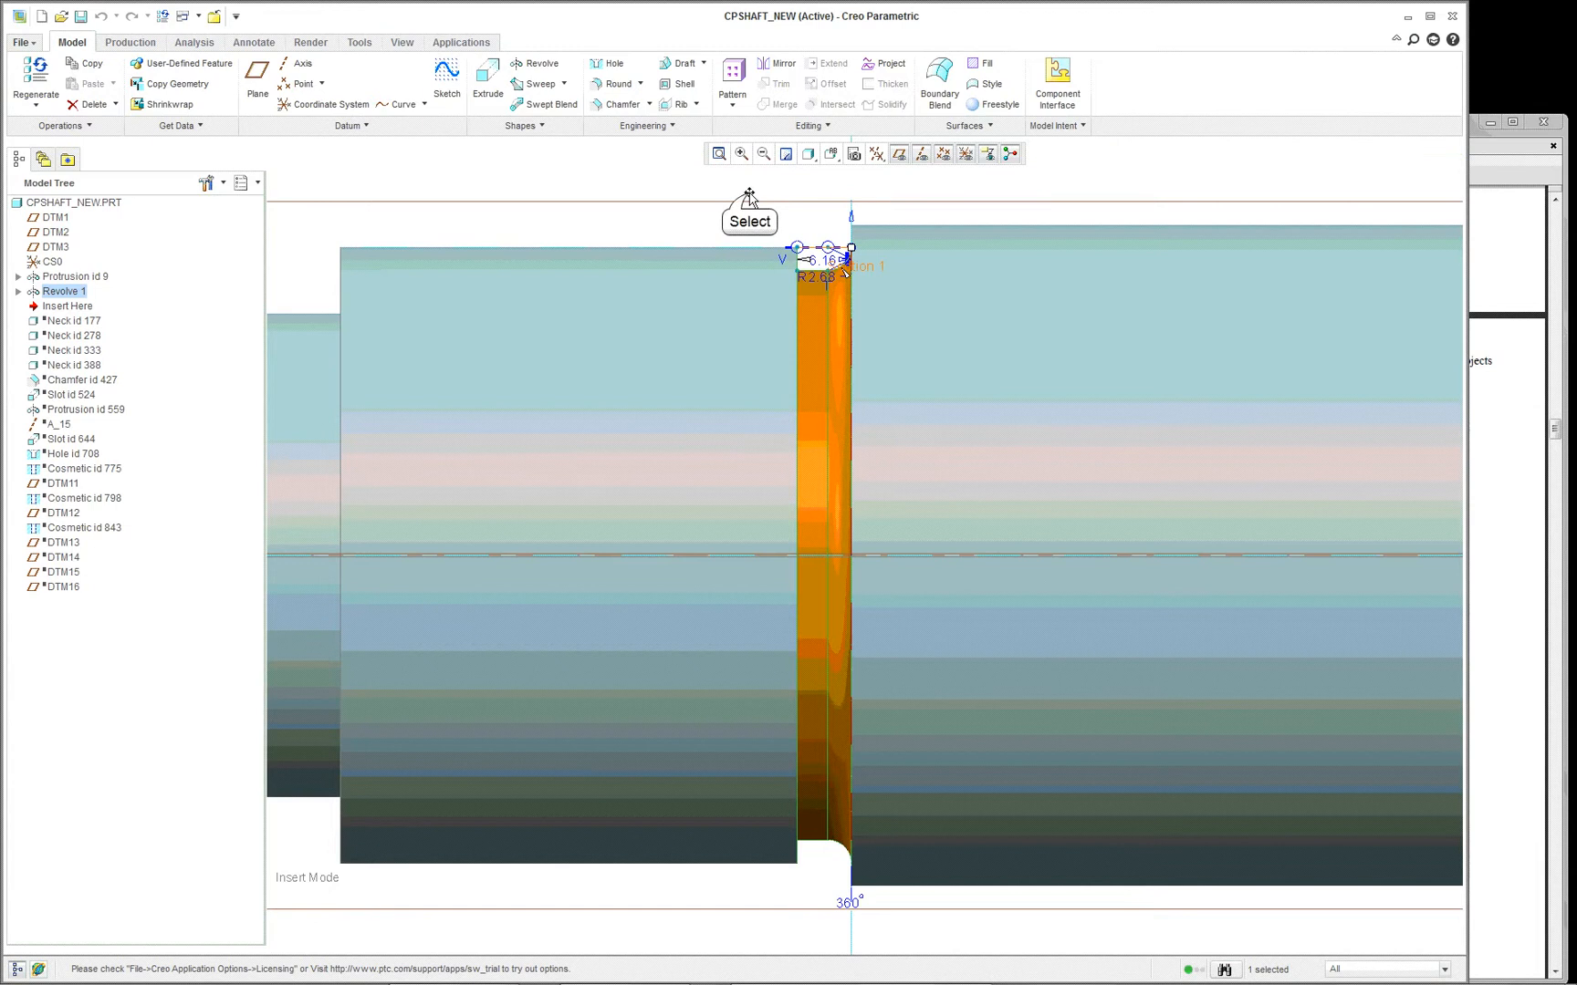
- Undo the neck replacement to restore the original Neck id 138 in place of the revolved cut
{"action": "left_click", "coordinate": [102, 16]}
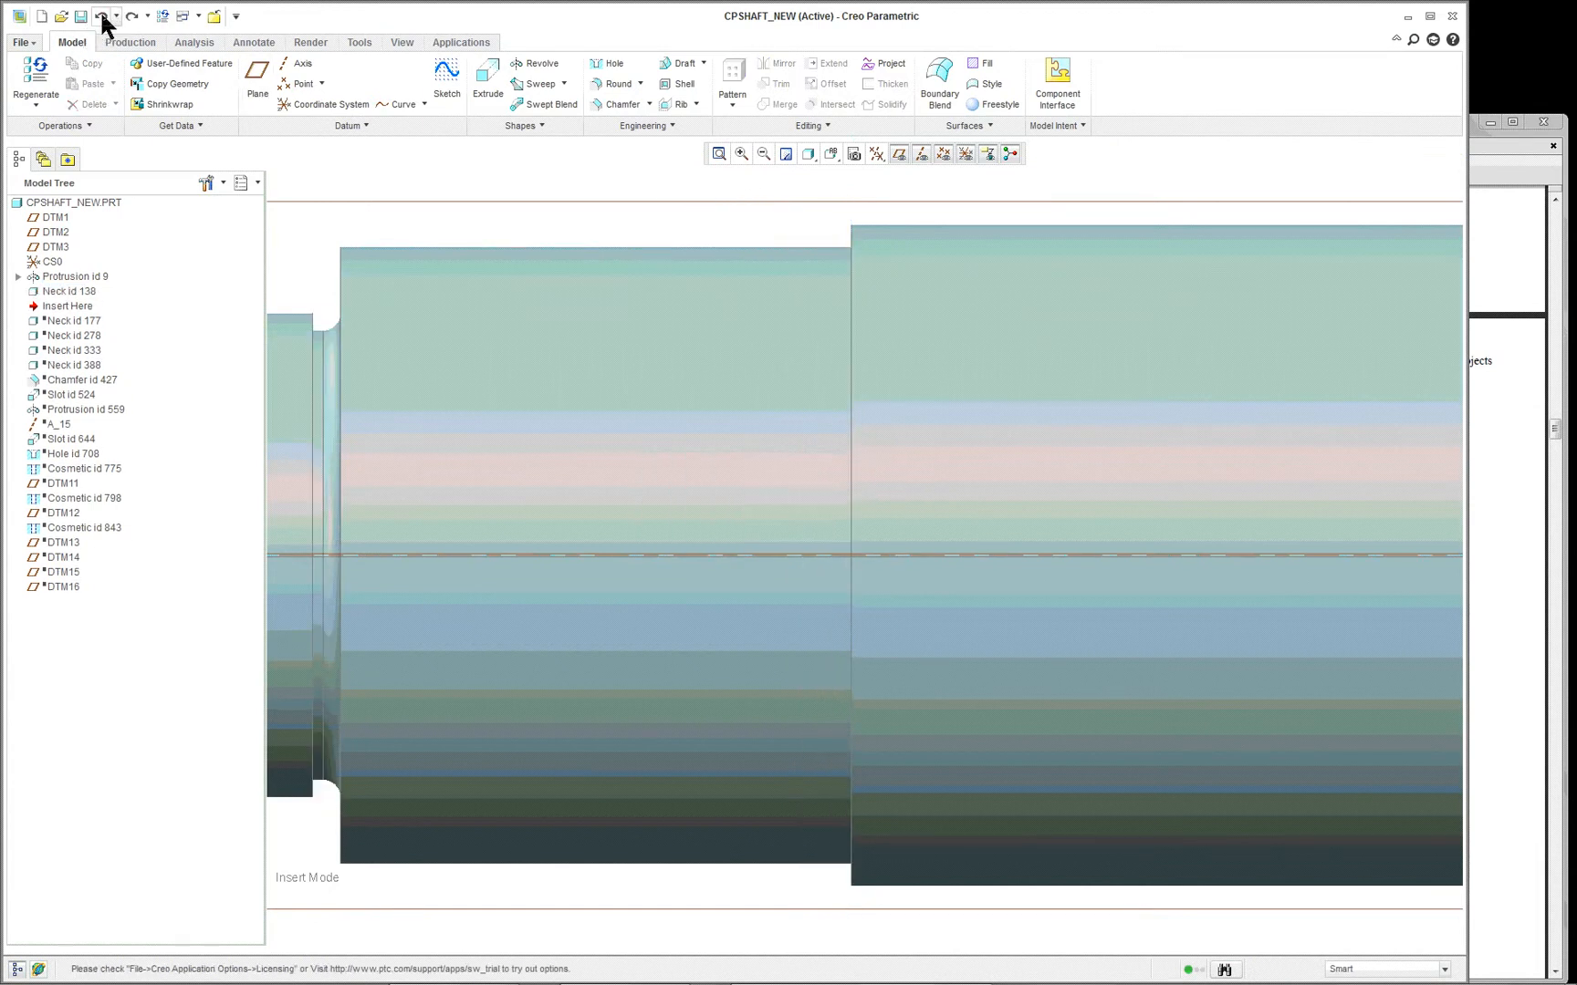
{"action": "scroll", "coordinate": [768, 334], "scroll_direction": "down", "scroll_amount": 3}
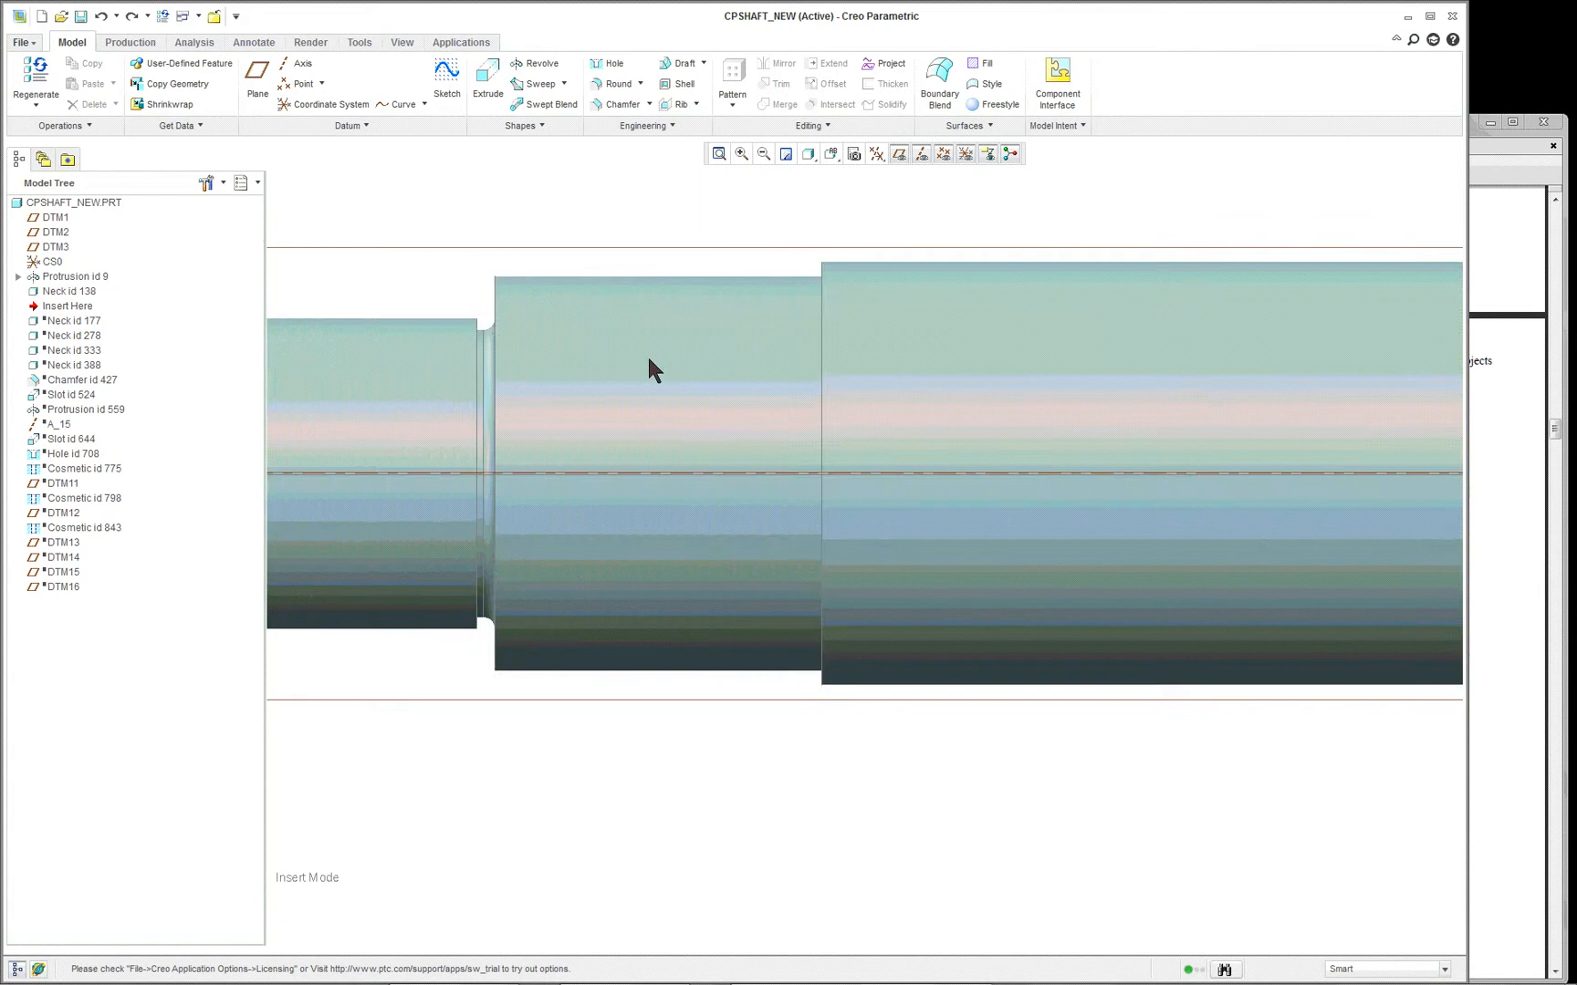
{"action": "scroll", "coordinate": [652, 392], "scroll_direction": "down", "scroll_amount": 5}
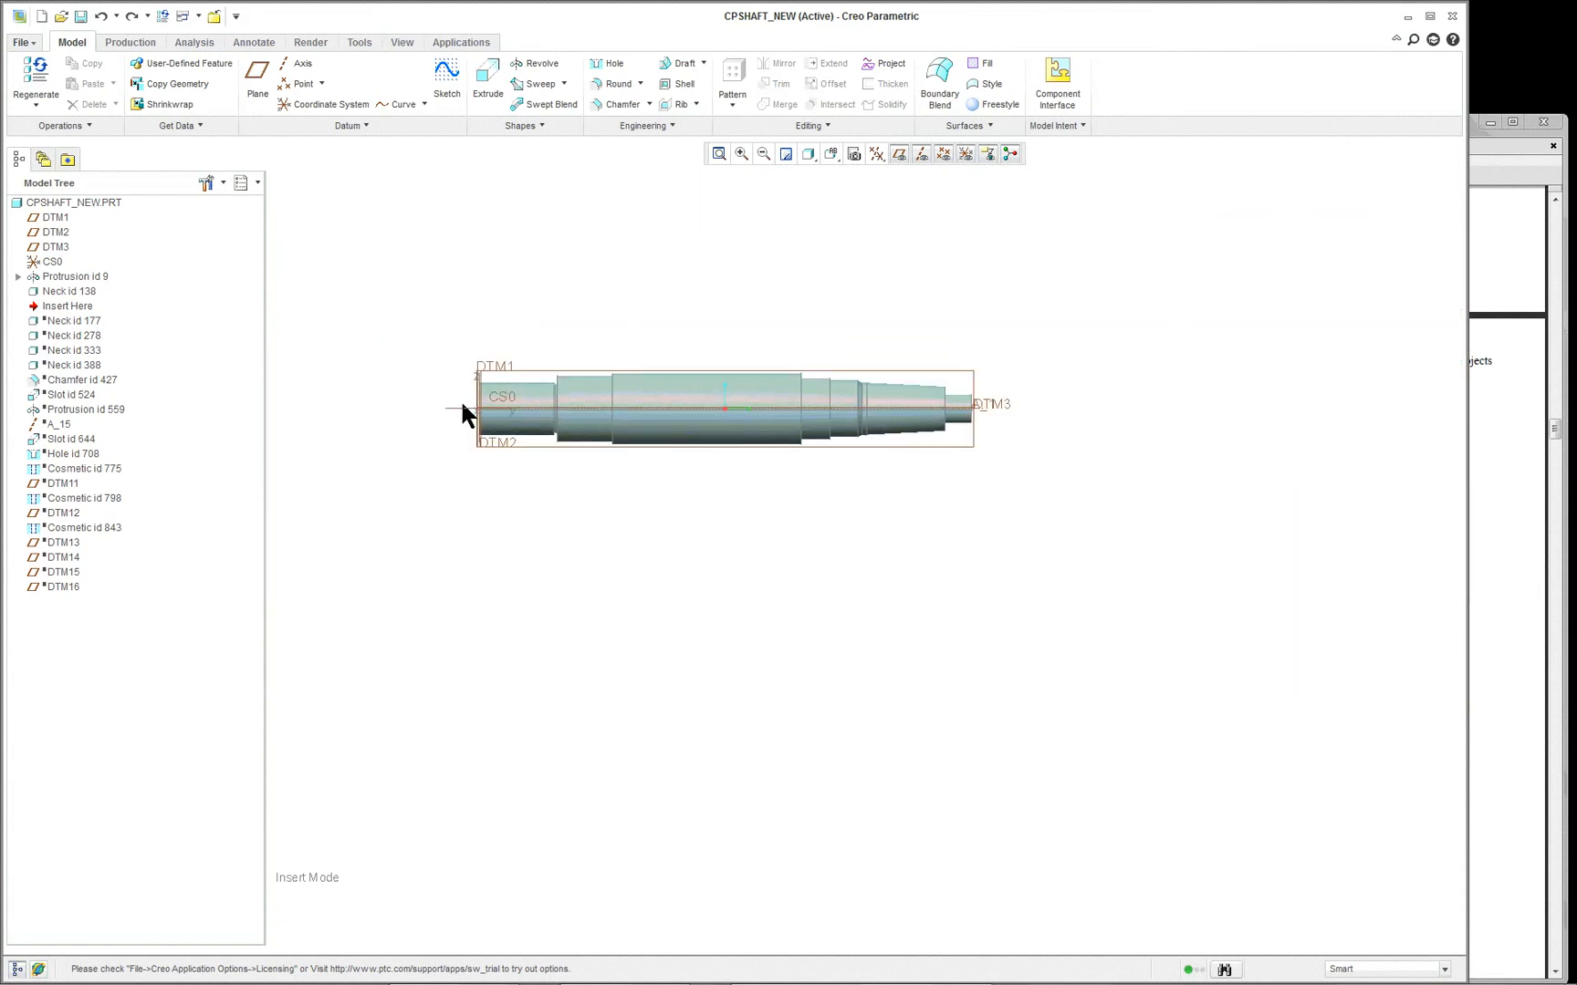
- Move the insertion point down to just below Neck id 177 to bring that neck into the shaft
{"action": "double_click", "coordinate": [81, 312]}
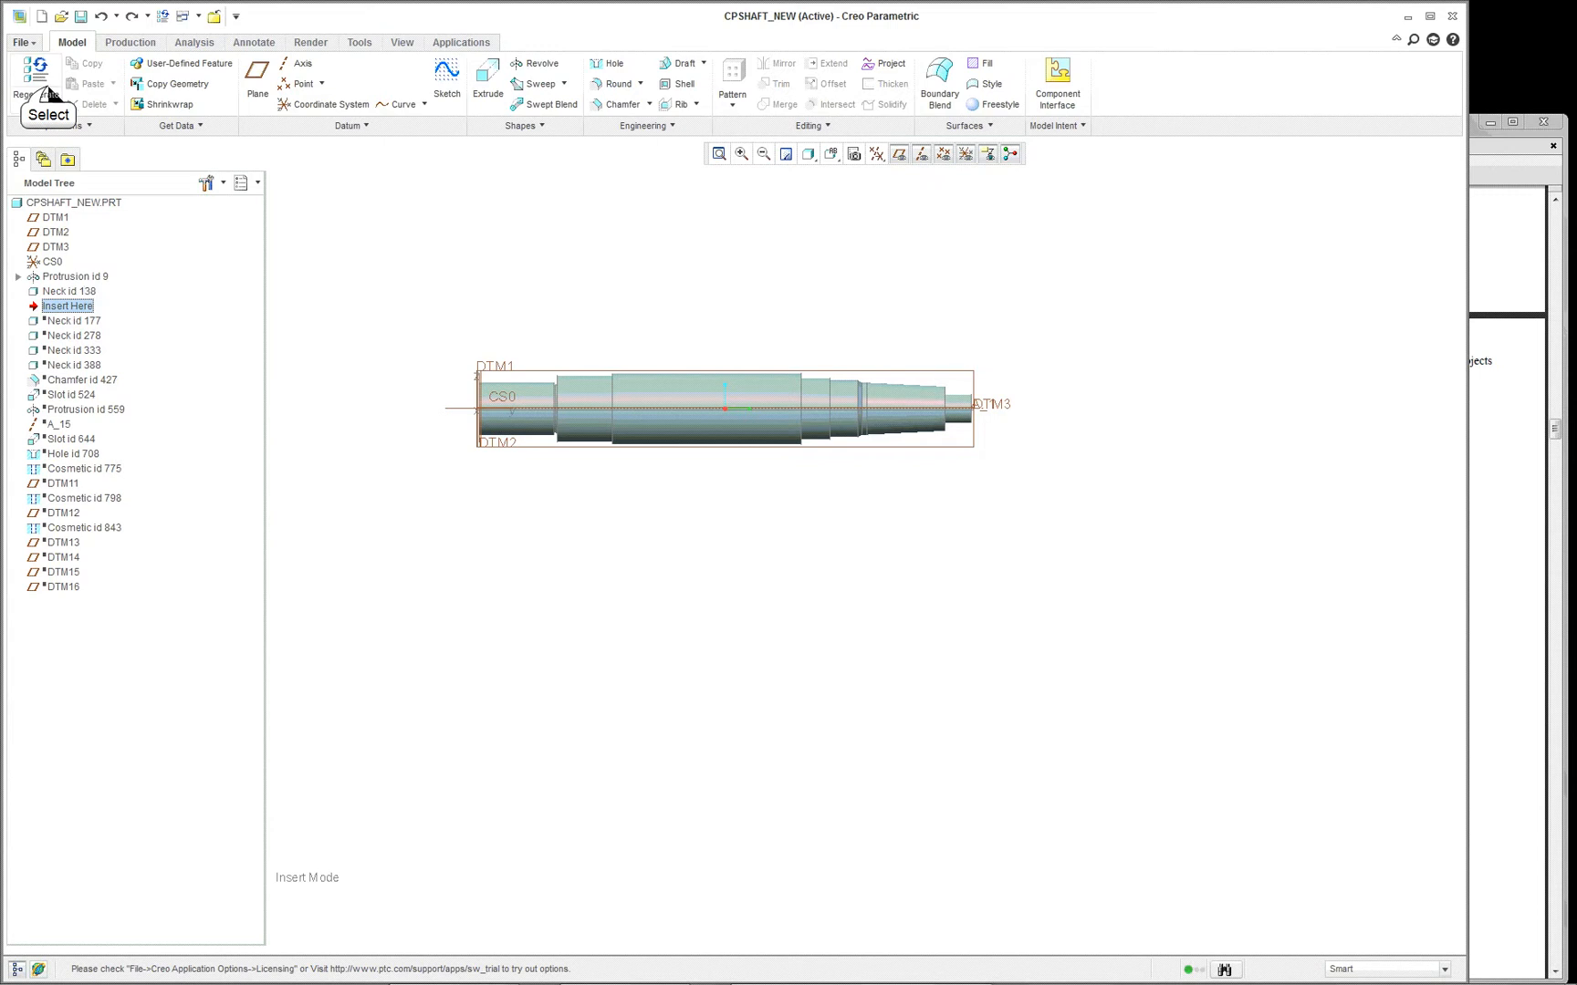
{"action": "left_click", "coordinate": [74, 308]}
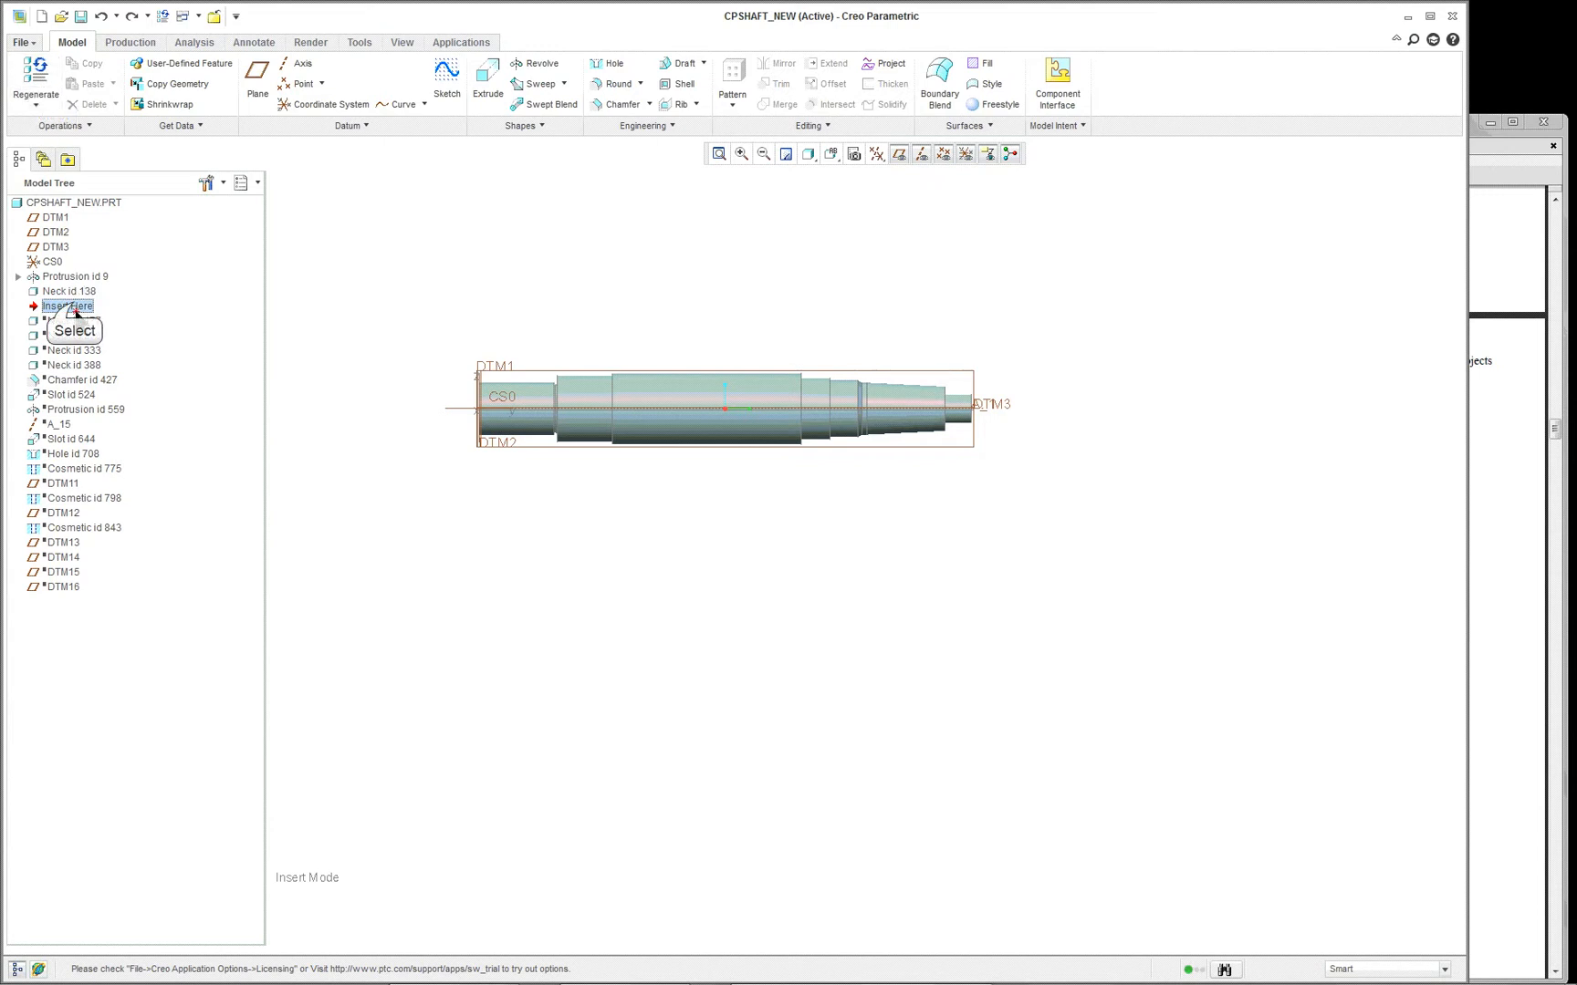
{"action": "left_click_drag", "start_coordinate": [74, 308], "coordinate": [75, 319]}
{"action": "scroll", "coordinate": [467, 416], "scroll_direction": "up", "scroll_amount": 4}
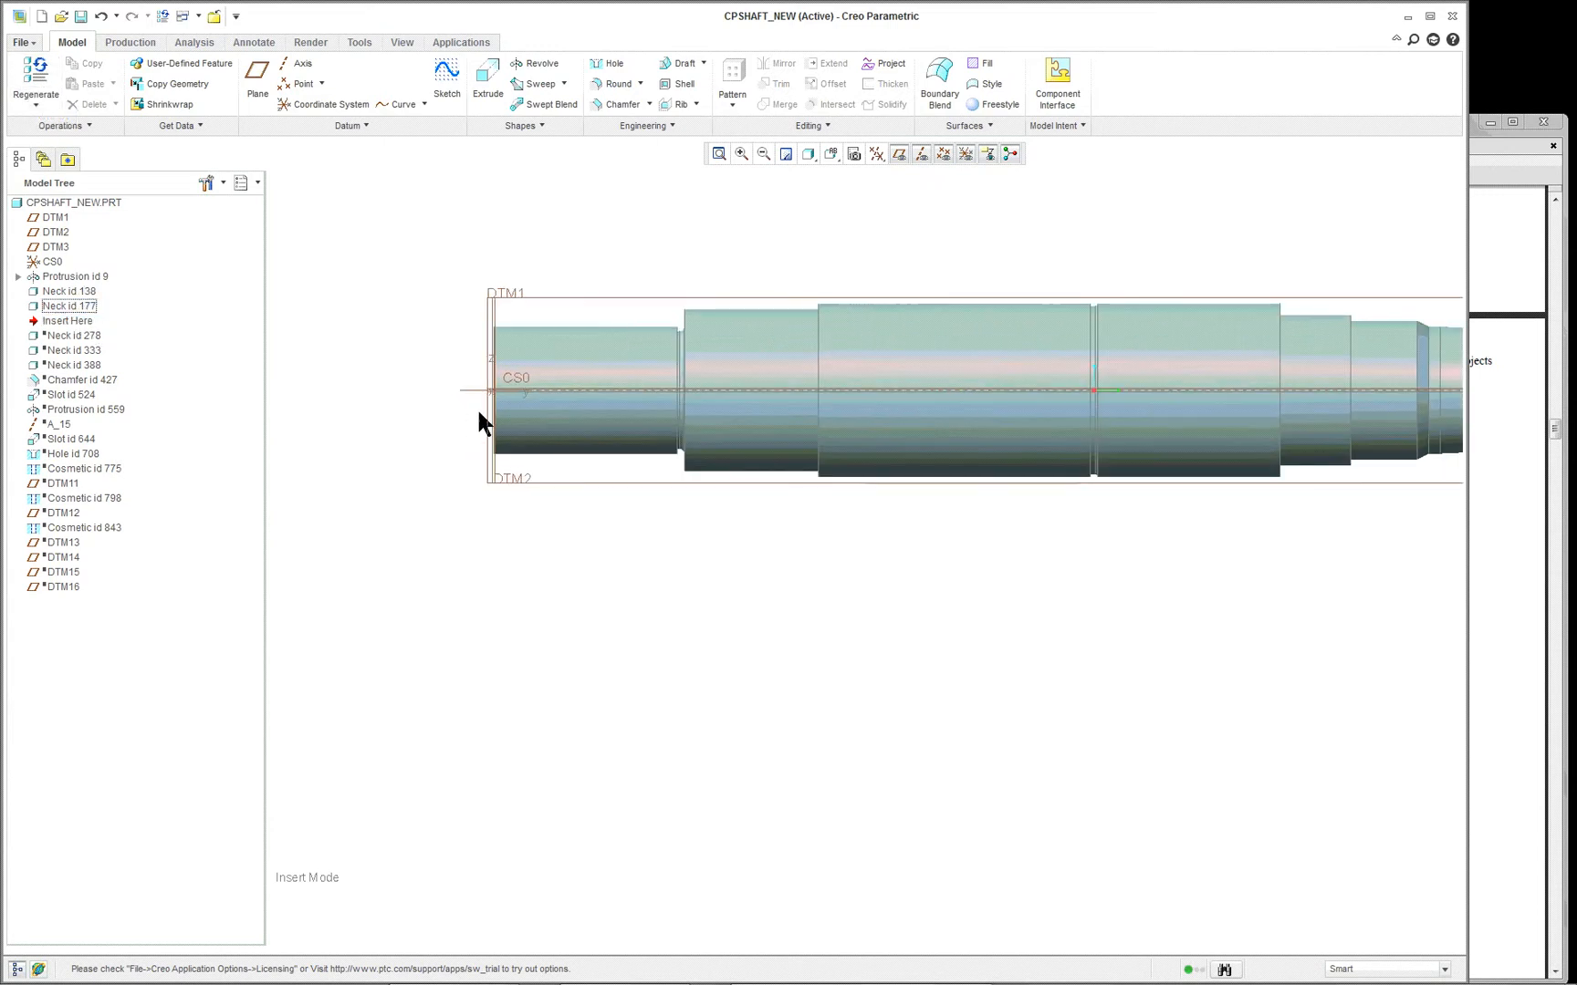
- Highlight Neck id 177 and examine its groove in the shaft's largest-diameter section
{"action": "left_click", "coordinate": [74, 313]}
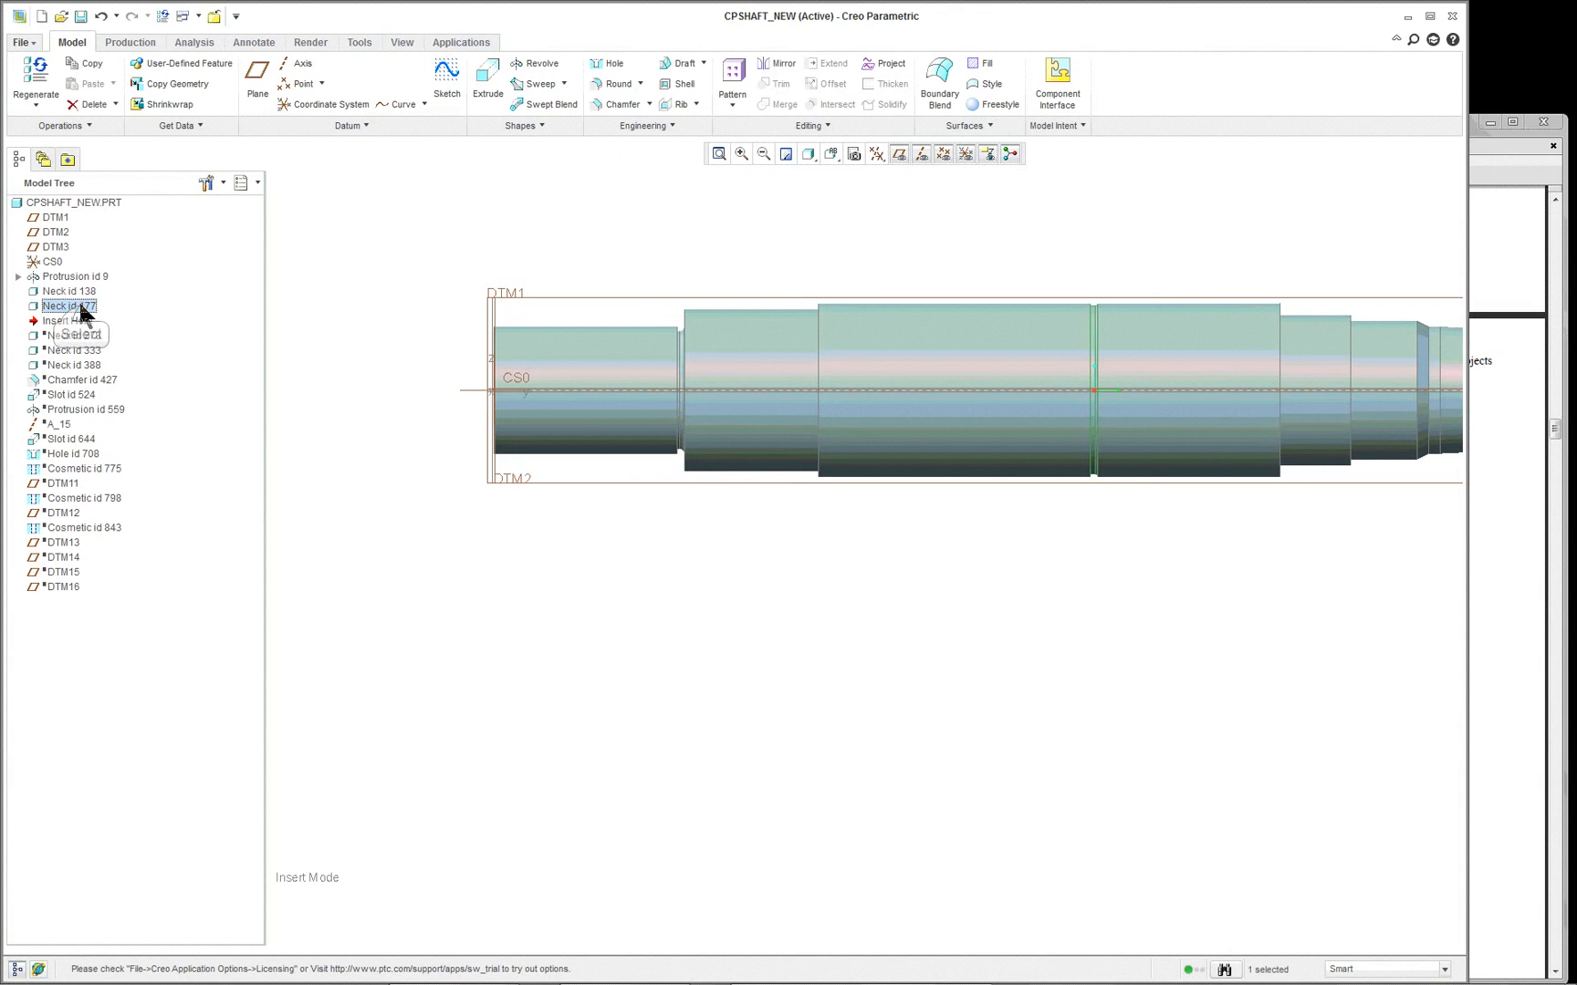
{"action": "scroll", "coordinate": [1153, 437], "scroll_direction": "up", "scroll_amount": 4}
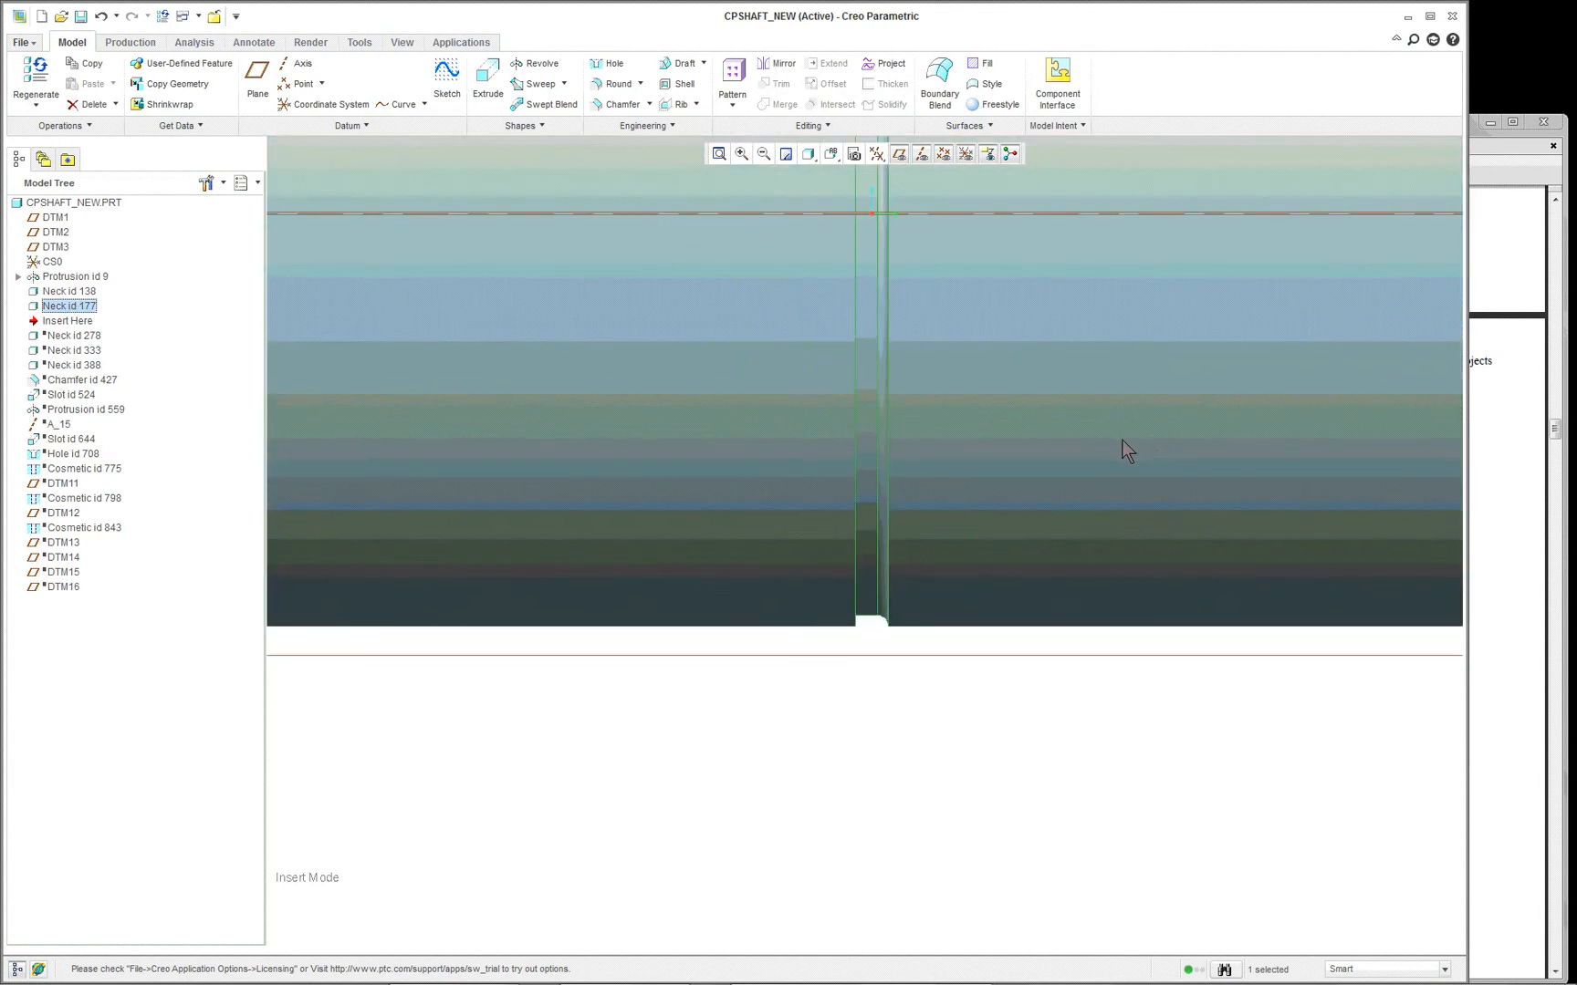
{"action": "scroll", "coordinate": [937, 524], "scroll_direction": "down", "scroll_amount": 2}
{"action": "scroll", "coordinate": [937, 524], "scroll_direction": "down", "scroll_amount": 3}
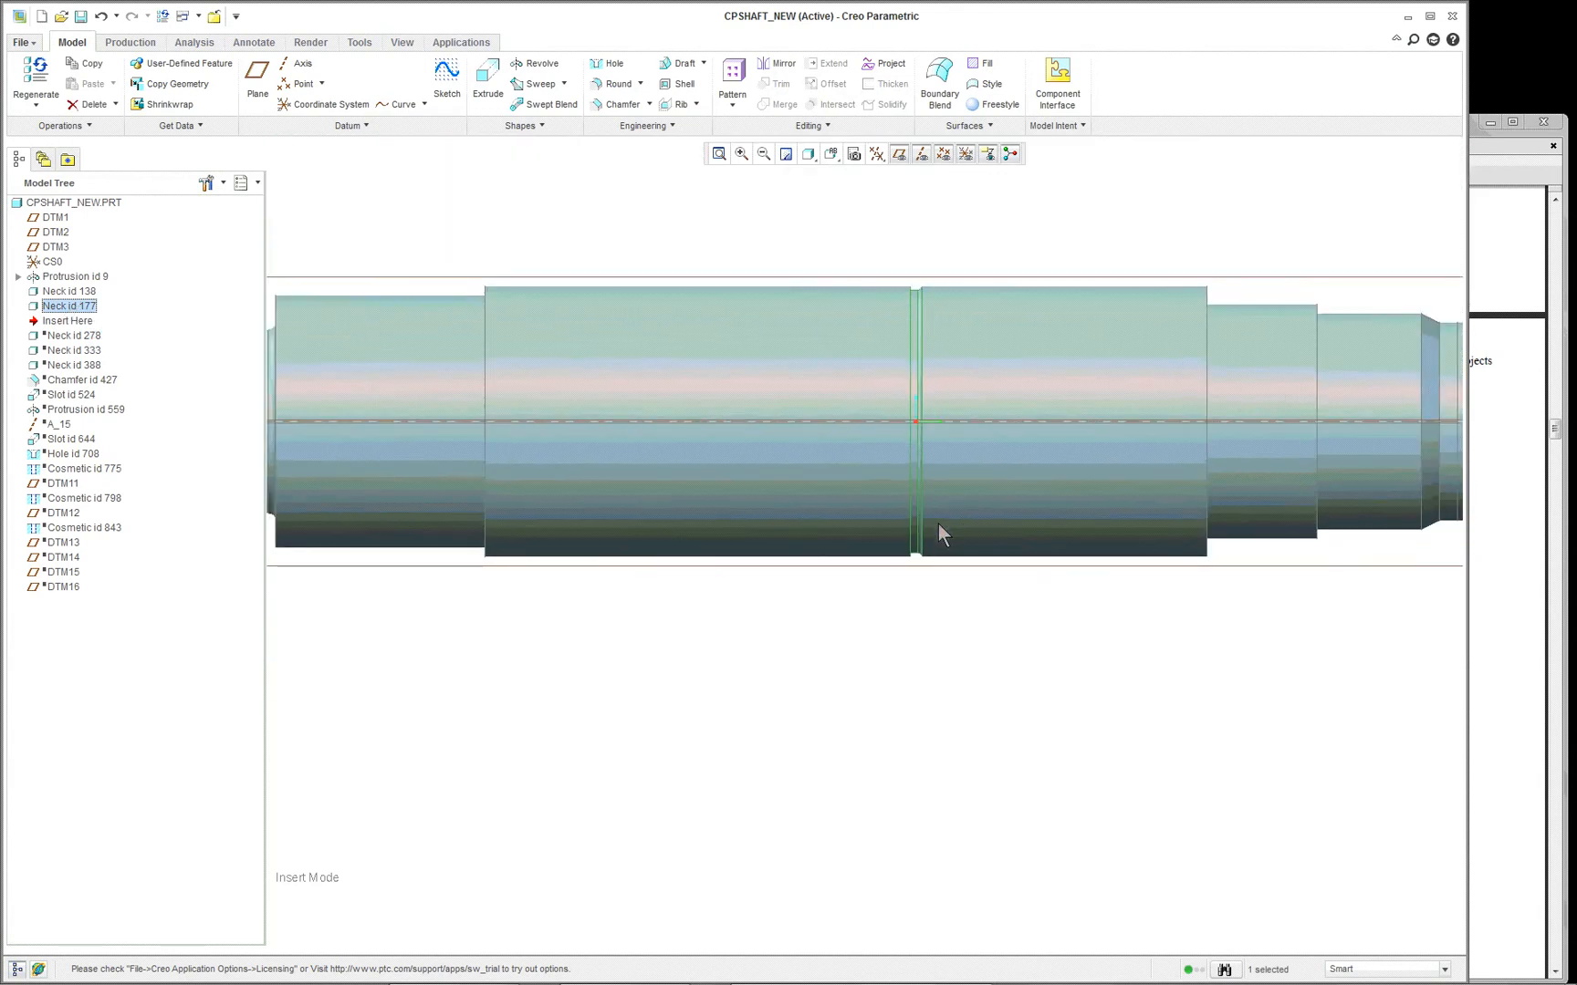
{"action": "scroll", "coordinate": [951, 297], "scroll_direction": "up", "scroll_amount": 5}
{"action": "scroll", "coordinate": [951, 297], "scroll_direction": "up", "scroll_amount": 2}
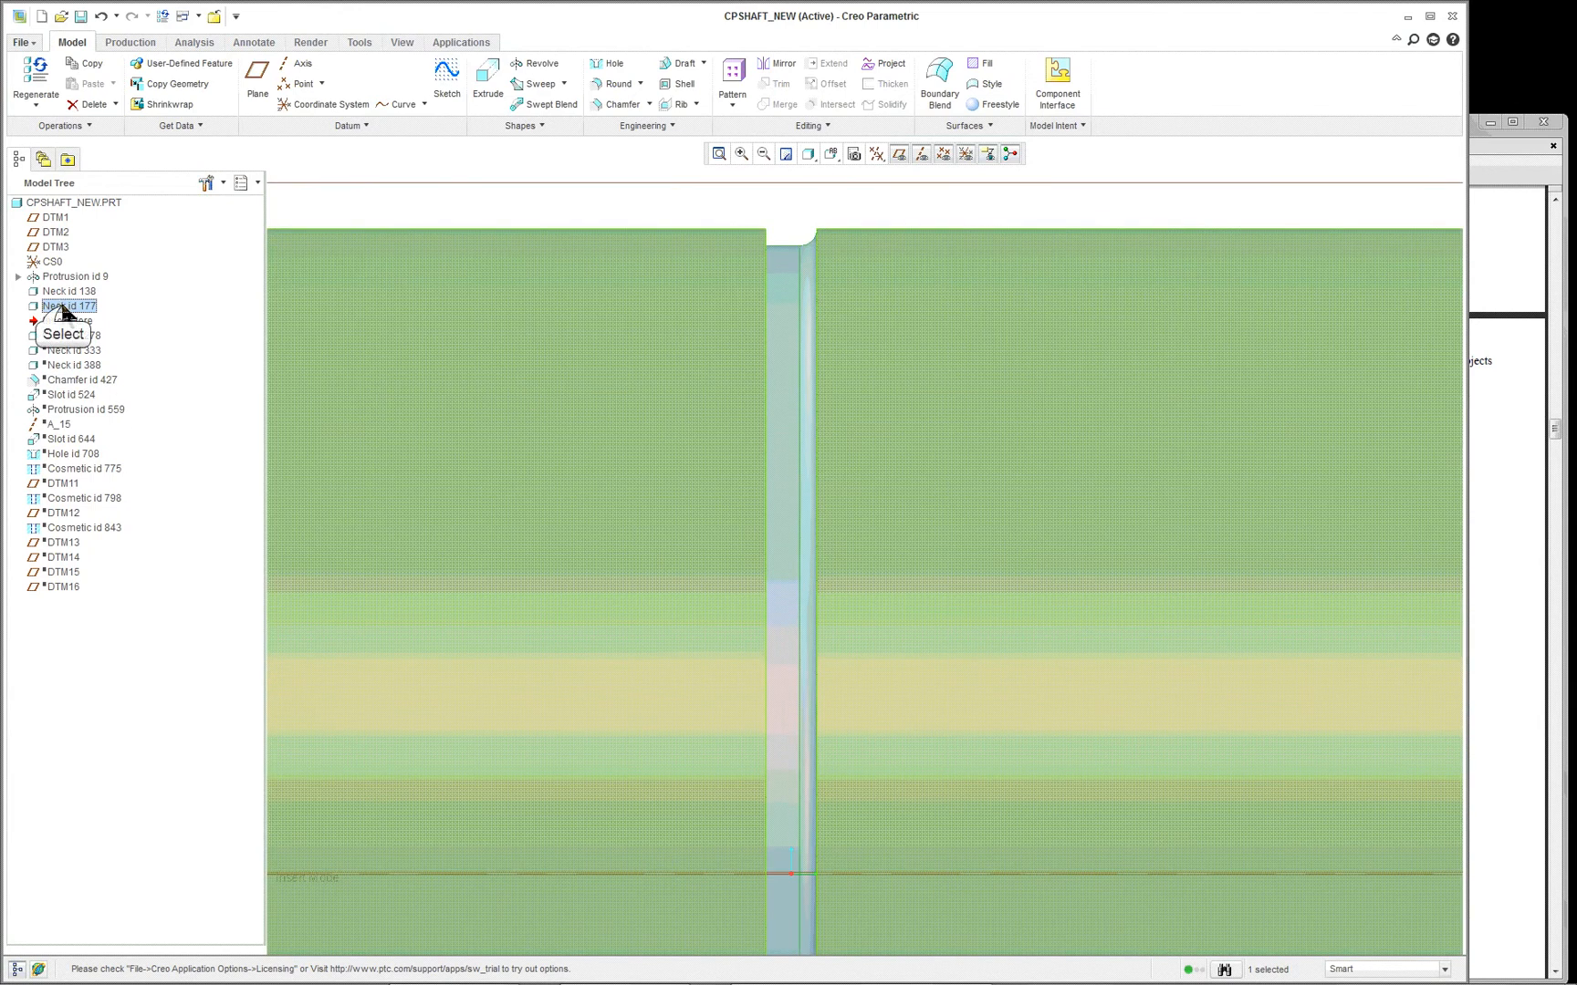
{"action": "double_click", "coordinate": [64, 307]}
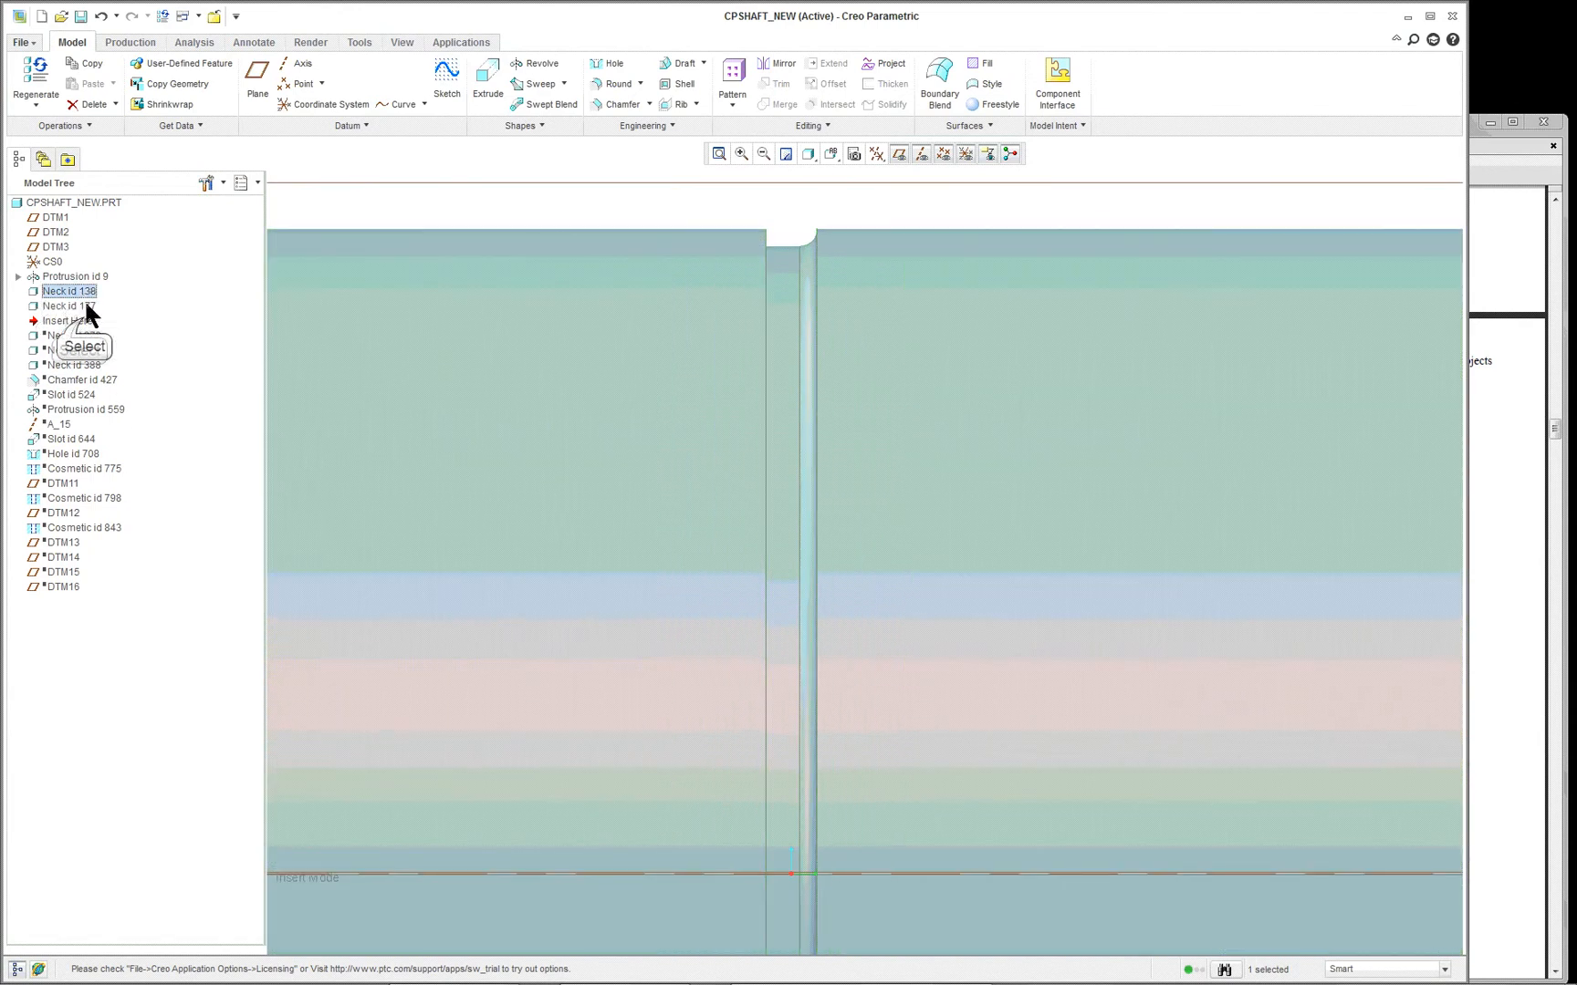
- Move the insertion point down to just below Neck id 278 and inspect the whole shaft
{"action": "left_click", "coordinate": [79, 322]}
{"action": "left_click_drag", "start_coordinate": [68, 321], "coordinate": [66, 335]}
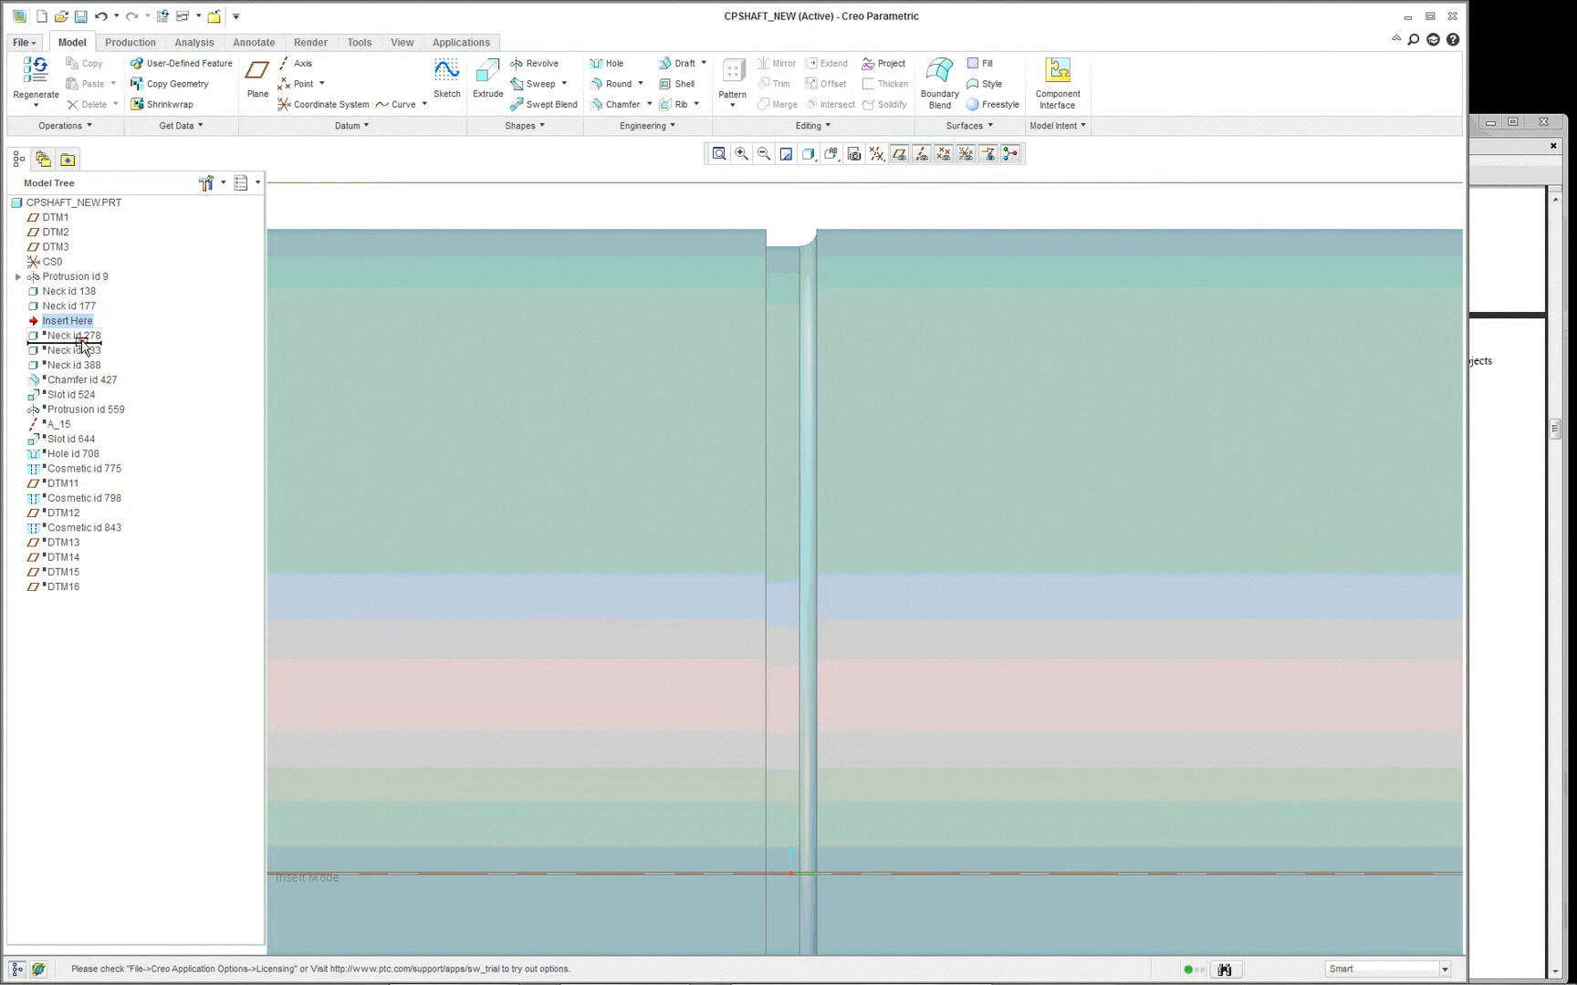
{"action": "scroll", "coordinate": [474, 402], "scroll_direction": "down", "scroll_amount": 4}
{"action": "scroll", "coordinate": [546, 411], "scroll_direction": "down", "scroll_amount": 2}
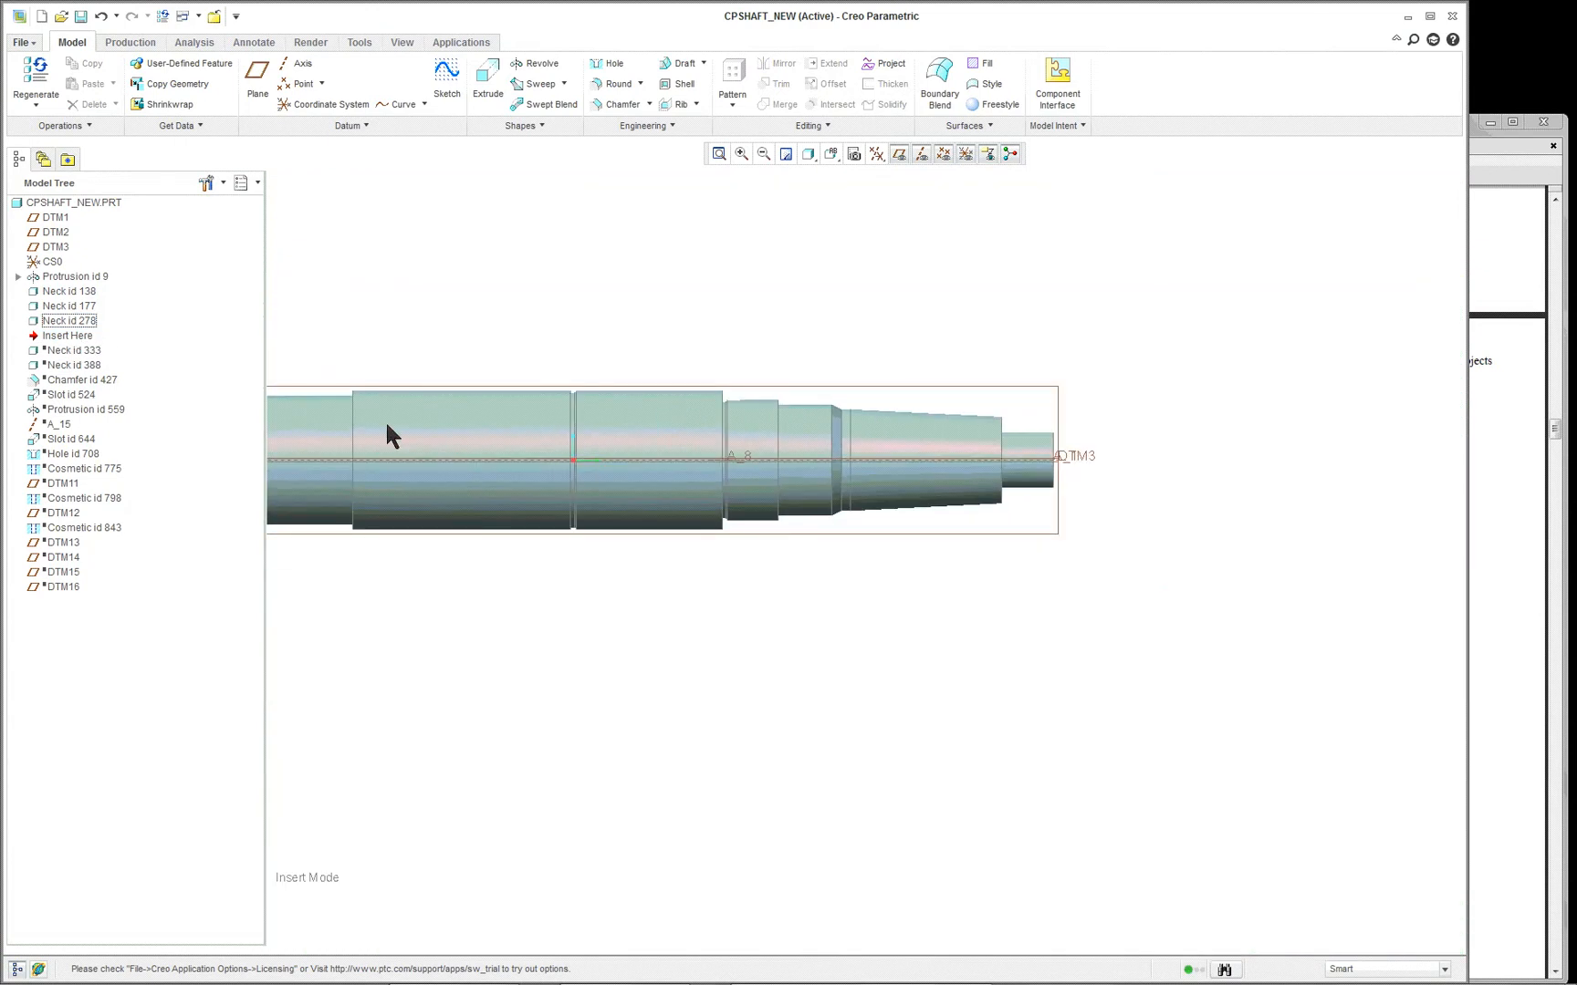
{"action": "scroll", "coordinate": [374, 443], "scroll_direction": "down", "scroll_amount": 2}
{"action": "scroll", "coordinate": [283, 463], "scroll_direction": "up", "scroll_amount": 3}
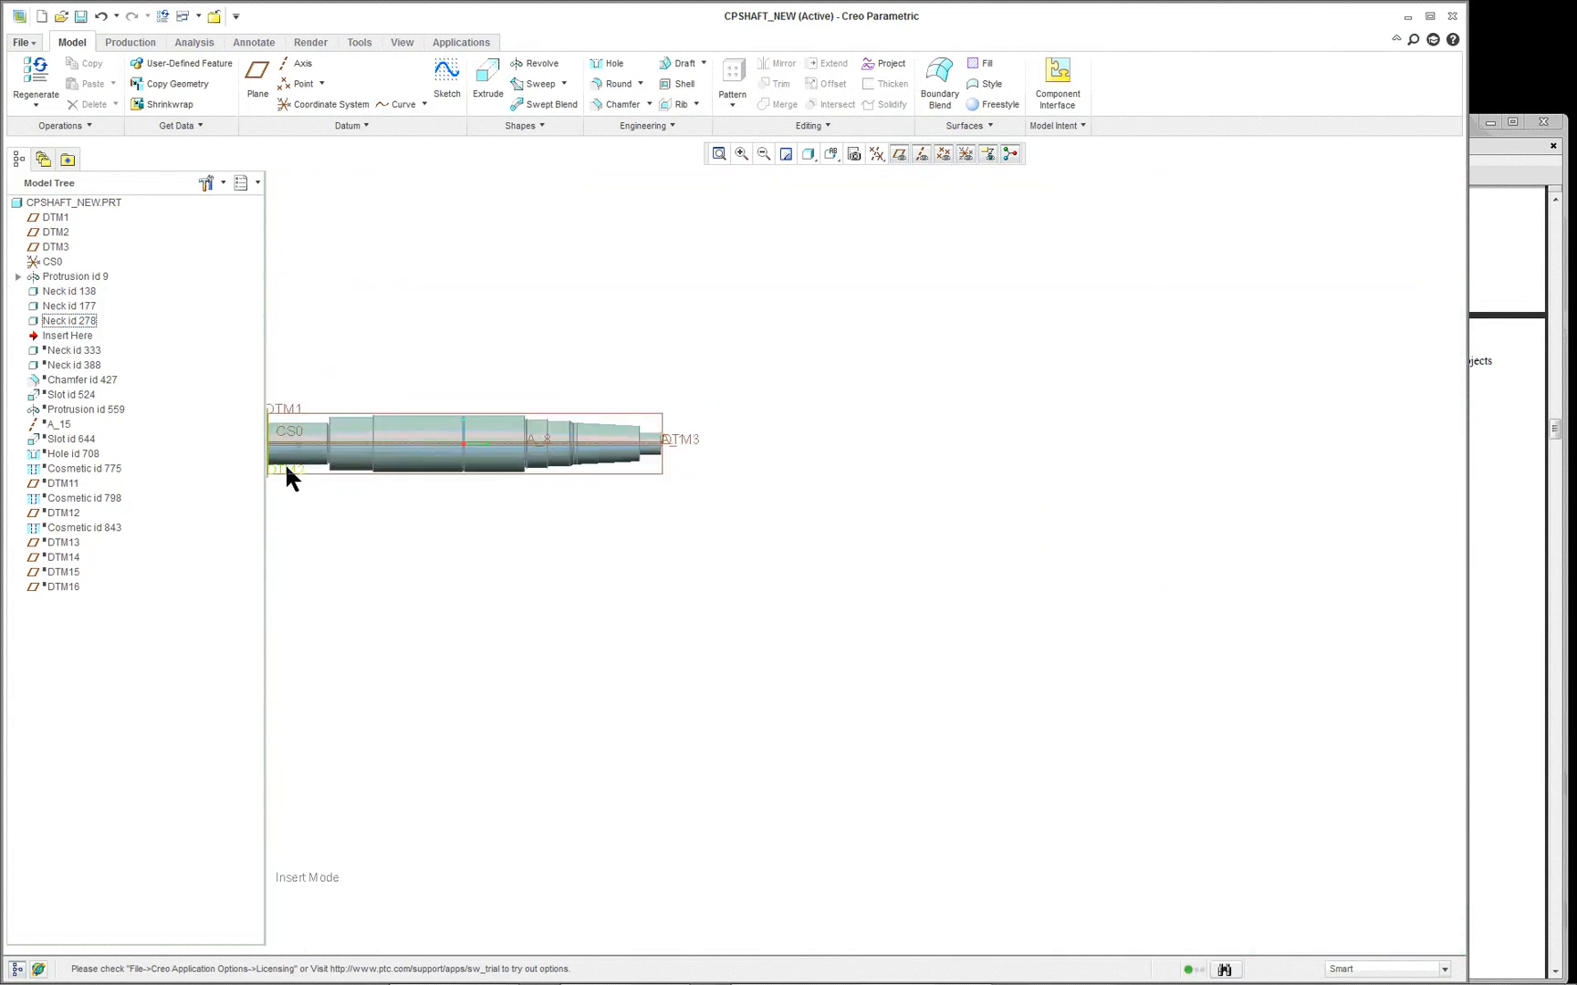
{"action": "scroll", "coordinate": [281, 467], "scroll_direction": "up", "scroll_amount": 1}
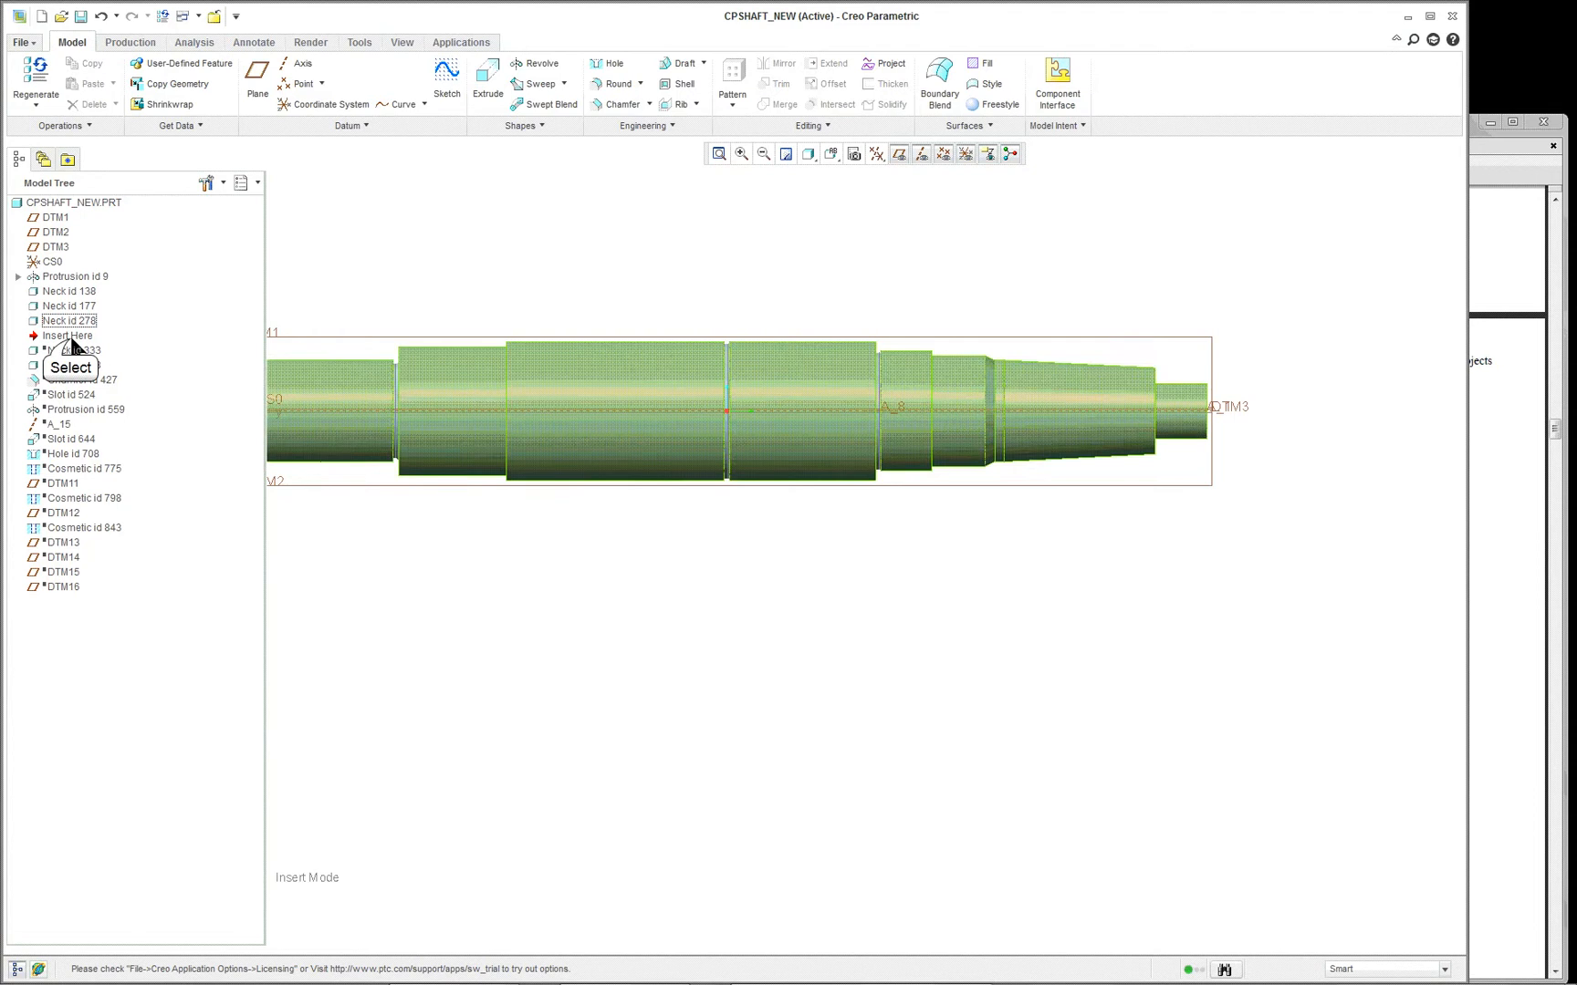
- Move the insertion point down to just below Chamfer id 427 and inspect the chamfer at the shaft's small end
{"action": "mouse_move", "coordinate": [68, 334]}
{"action": "left_mouse_down"}
{"action": "mouse_move", "coordinate": [87, 389]}
{"action": "mouse_move", "coordinate": [88, 374]}
{"action": "left_mouse_up"}
{"action": "left_click", "coordinate": [95, 370]}
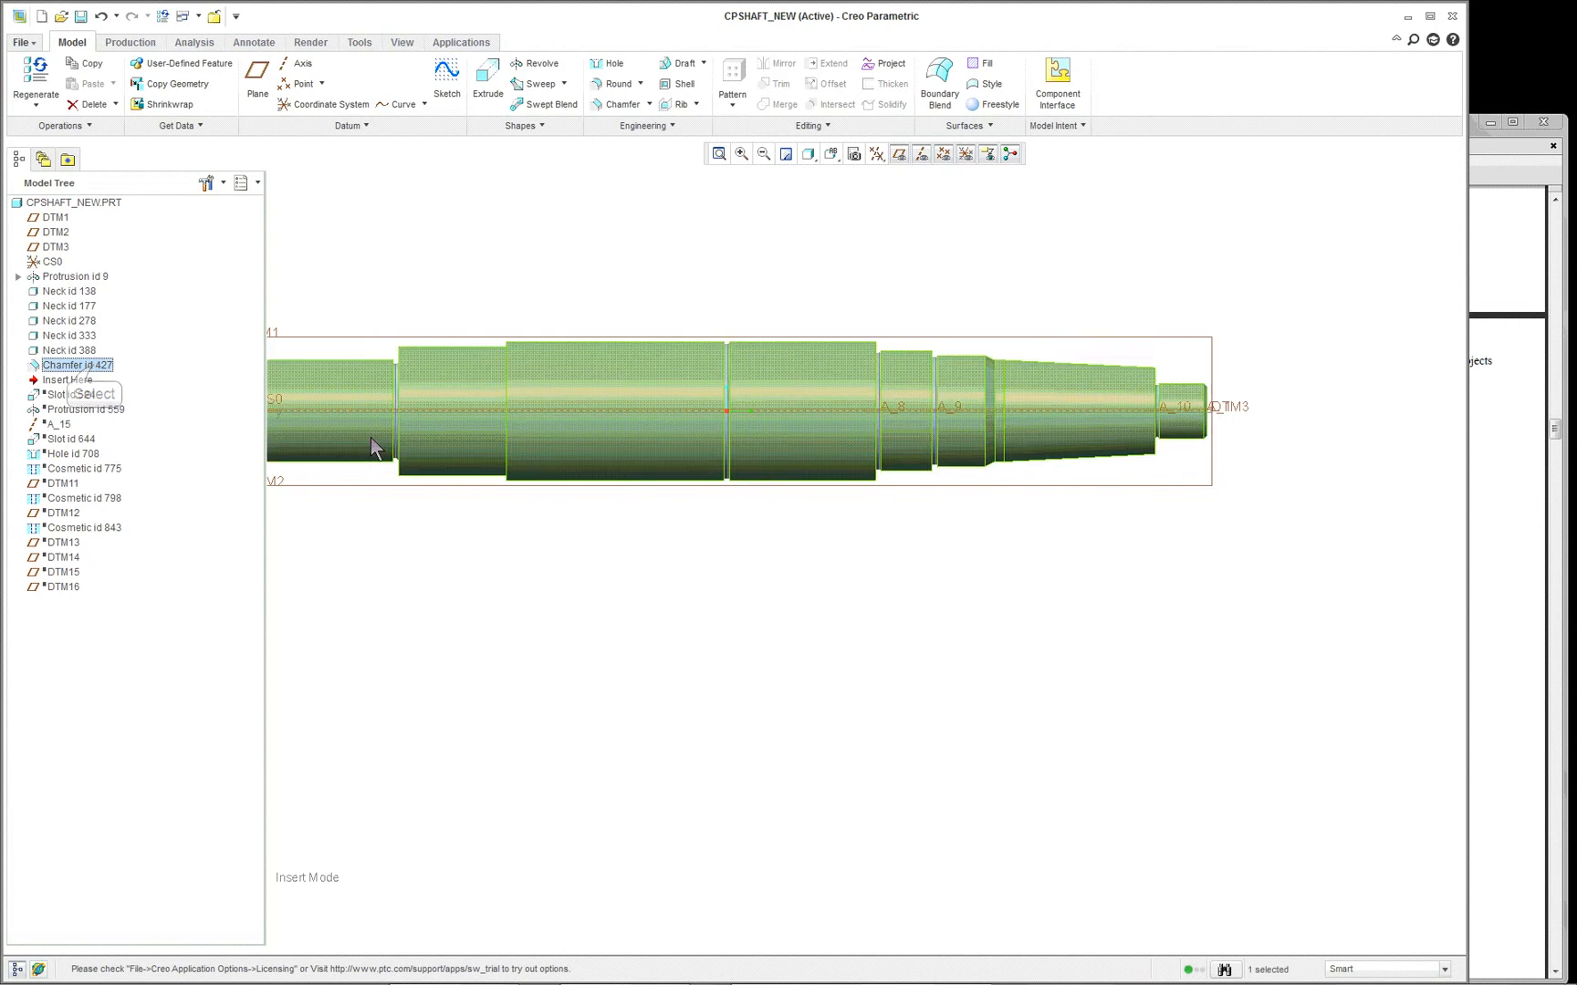
{"action": "mouse_move", "coordinate": [1158, 547]}
{"action": "middle_mouse_down"}
{"action": "mouse_move", "coordinate": [1222, 518]}
{"action": "mouse_move", "coordinate": [1187, 539]}
{"action": "middle_mouse_up"}
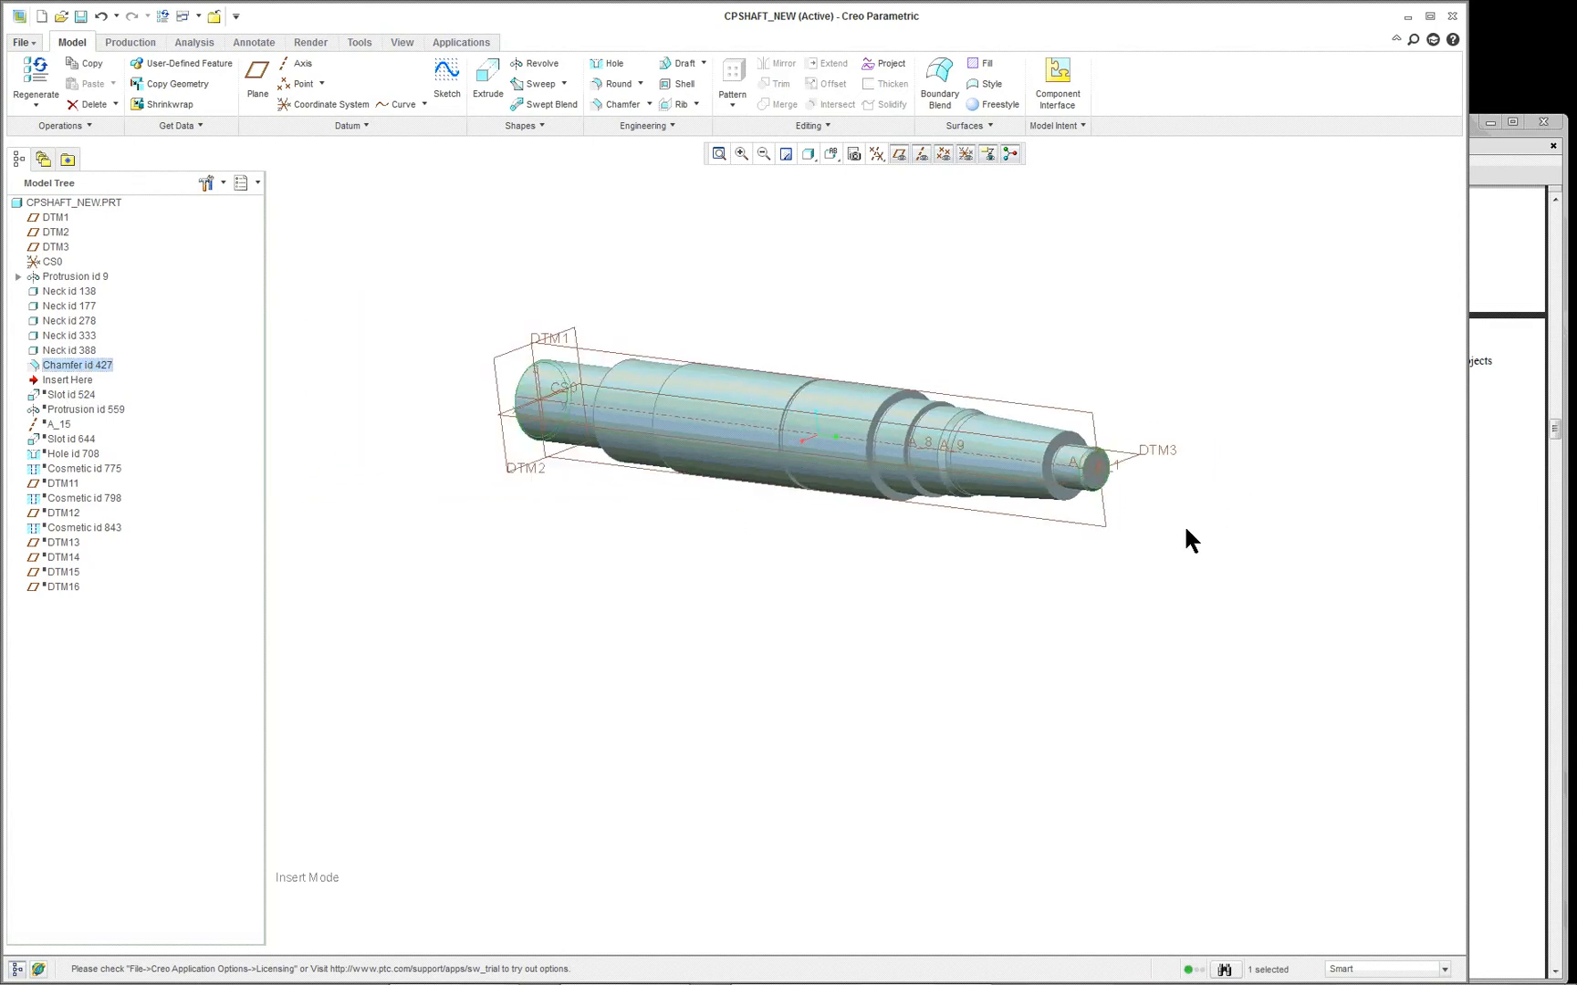
{"action": "scroll", "coordinate": [1146, 469], "scroll_direction": "down", "scroll_amount": 5}
{"action": "scroll", "coordinate": [1129, 479], "scroll_direction": "up", "scroll_amount": 2}
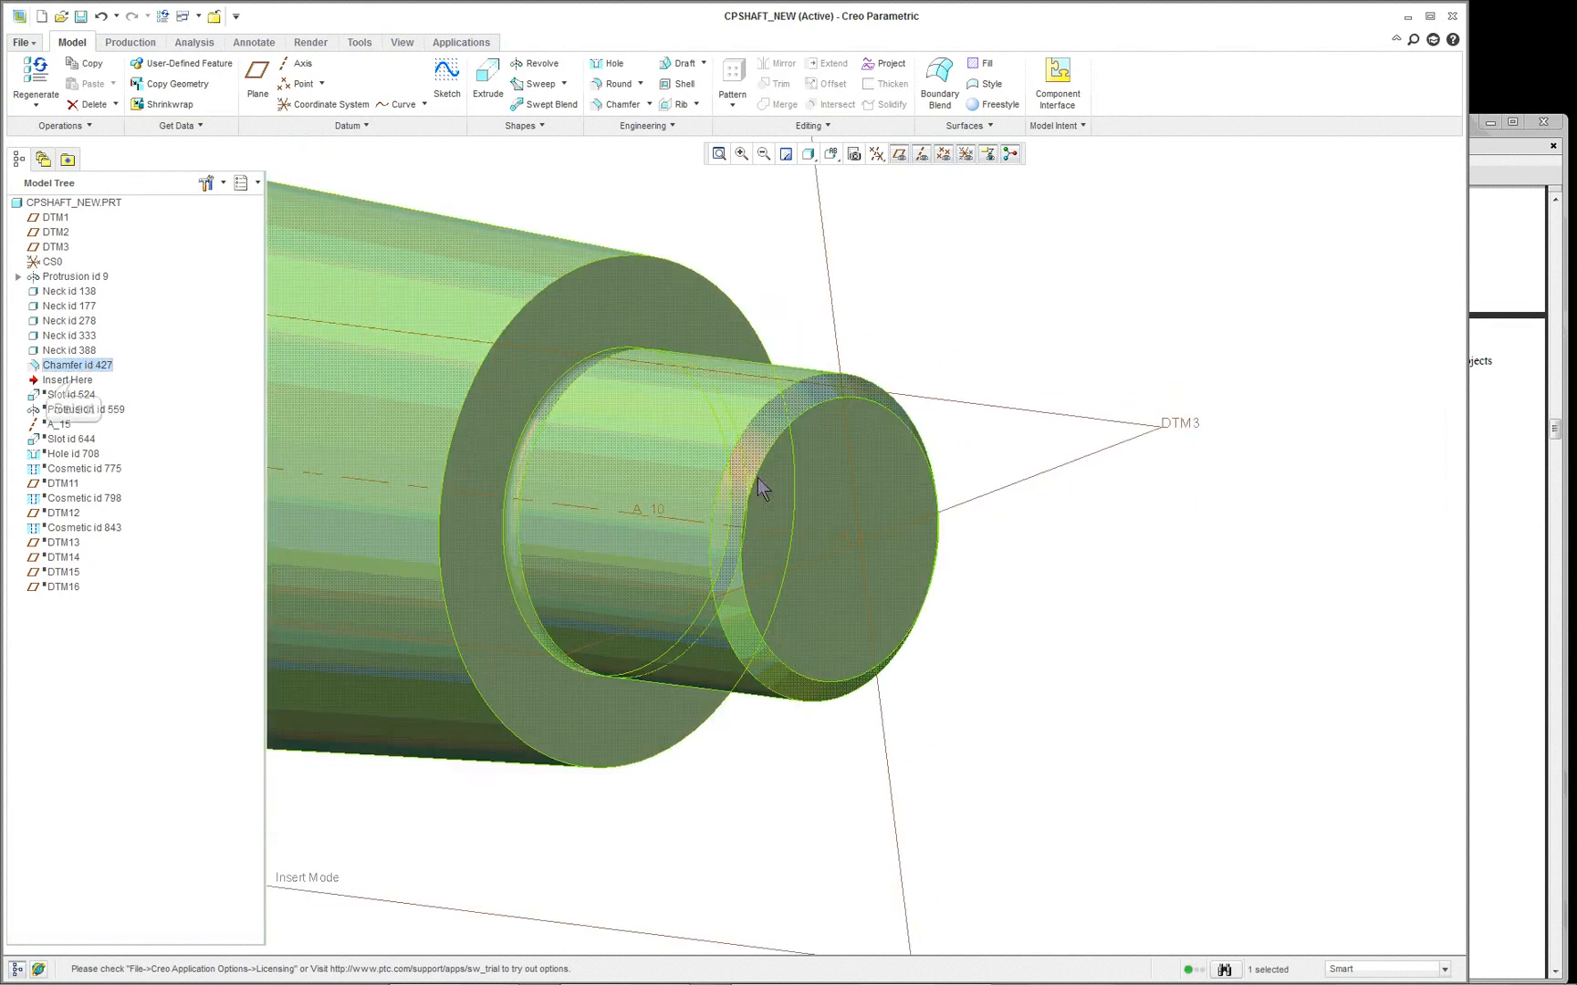
- Move the insertion point down to just below Slot id 524 and inspect the restored slot on the shaft
{"action": "left_click_drag", "start_coordinate": [71, 381], "coordinate": [74, 401]}
{"action": "scroll", "coordinate": [481, 467], "scroll_direction": "up", "scroll_amount": 6}
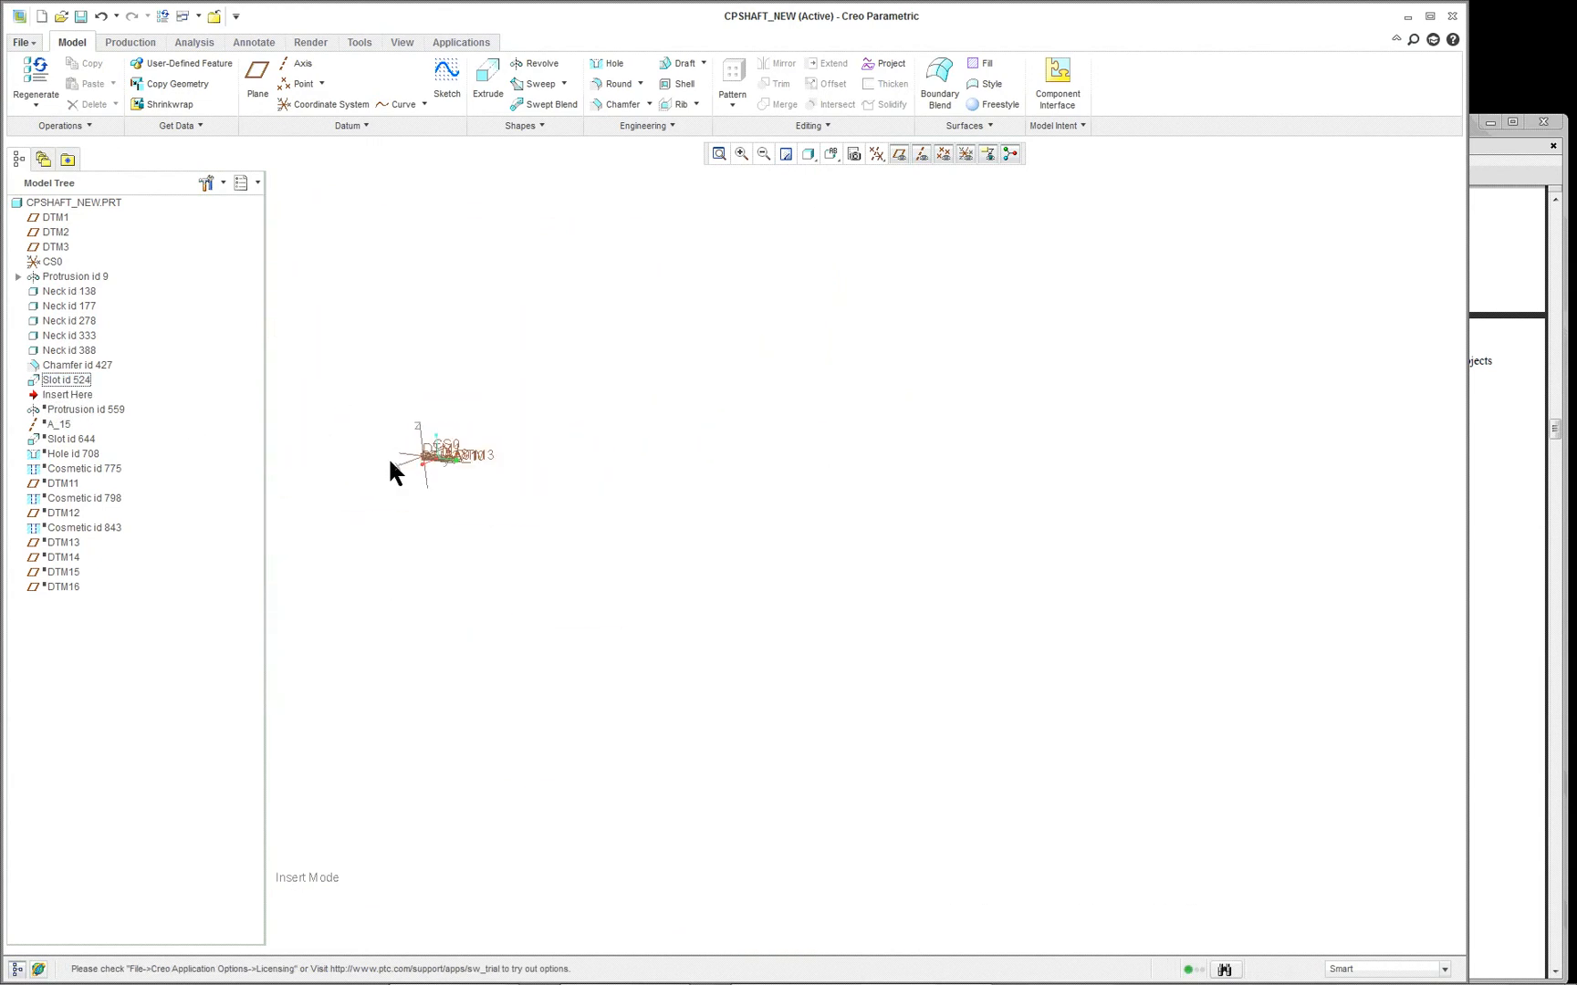
{"action": "scroll", "coordinate": [390, 456], "scroll_direction": "down", "scroll_amount": 2}
{"action": "scroll", "coordinate": [438, 465], "scroll_direction": "down", "scroll_amount": 5}
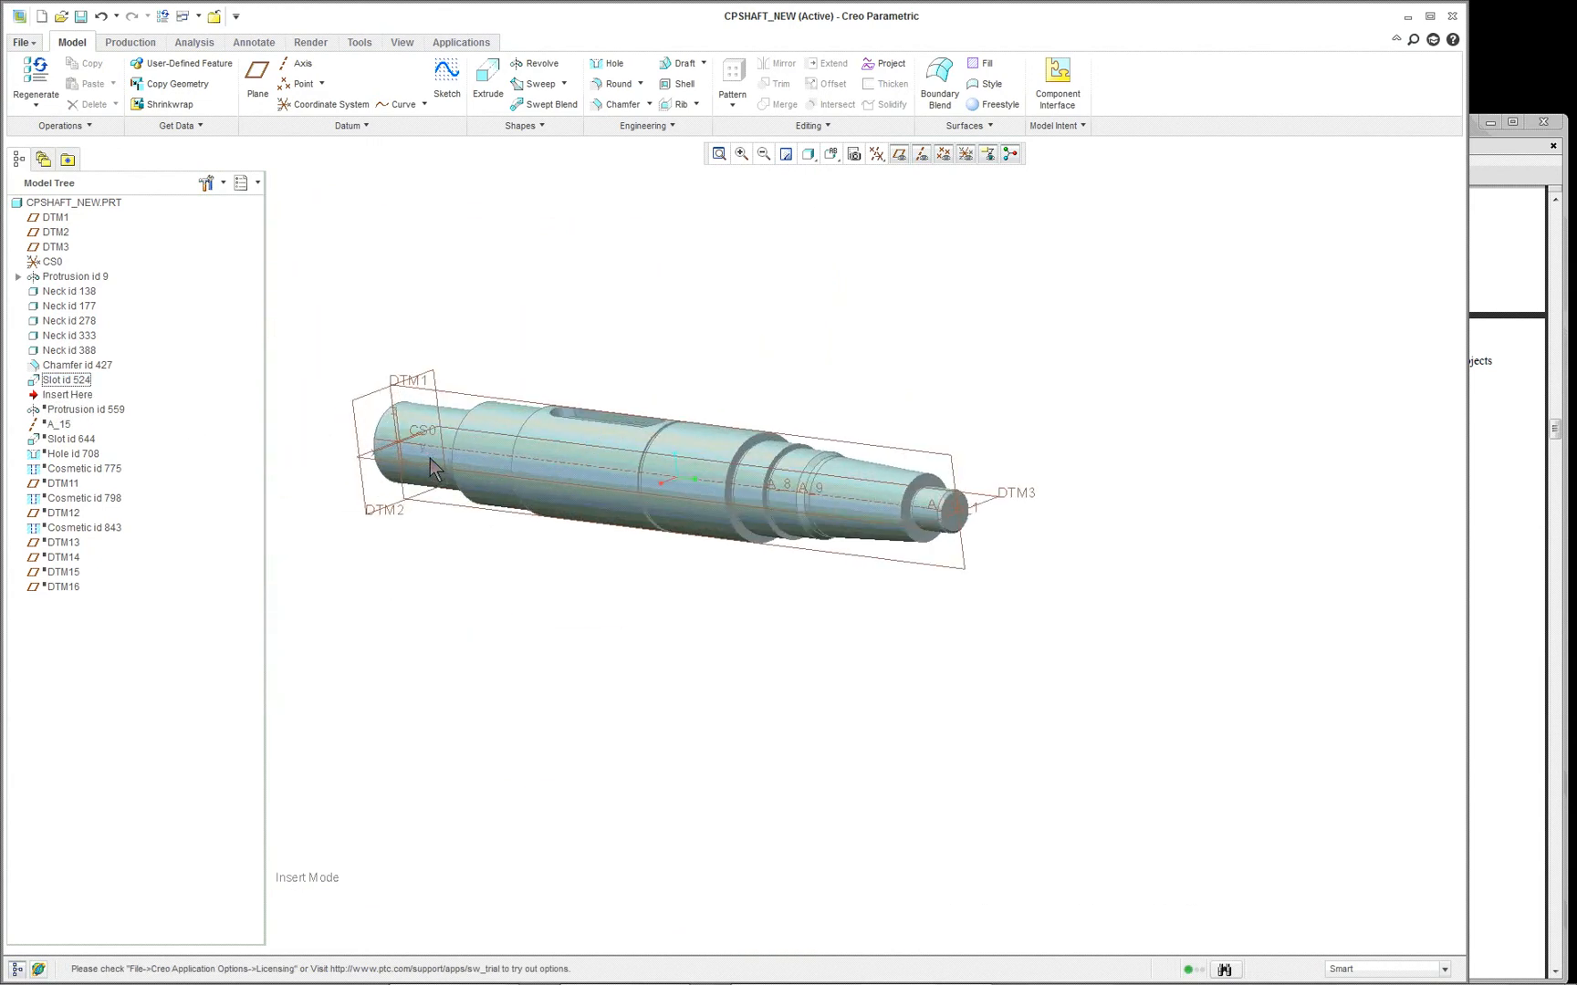
{"action": "scroll", "coordinate": [387, 205], "scroll_direction": "up", "scroll_amount": 1}
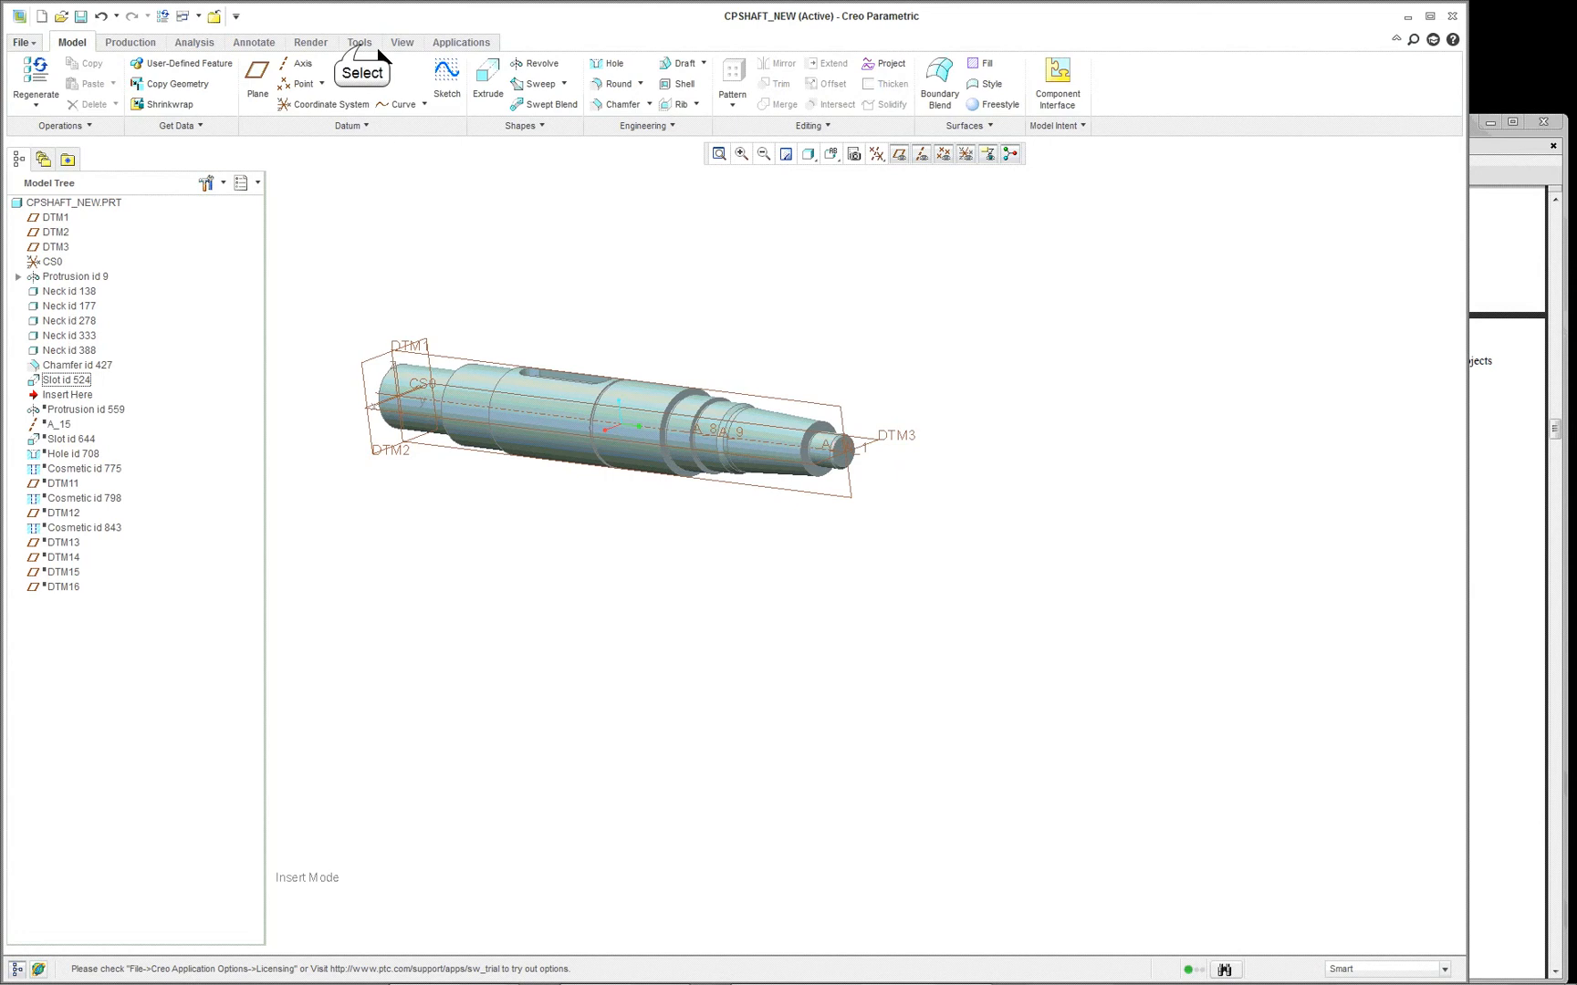
- Open the part's file history, highlight the year in the oldest entry's date, and close the history
{"action": "left_click", "coordinate": [360, 43]}
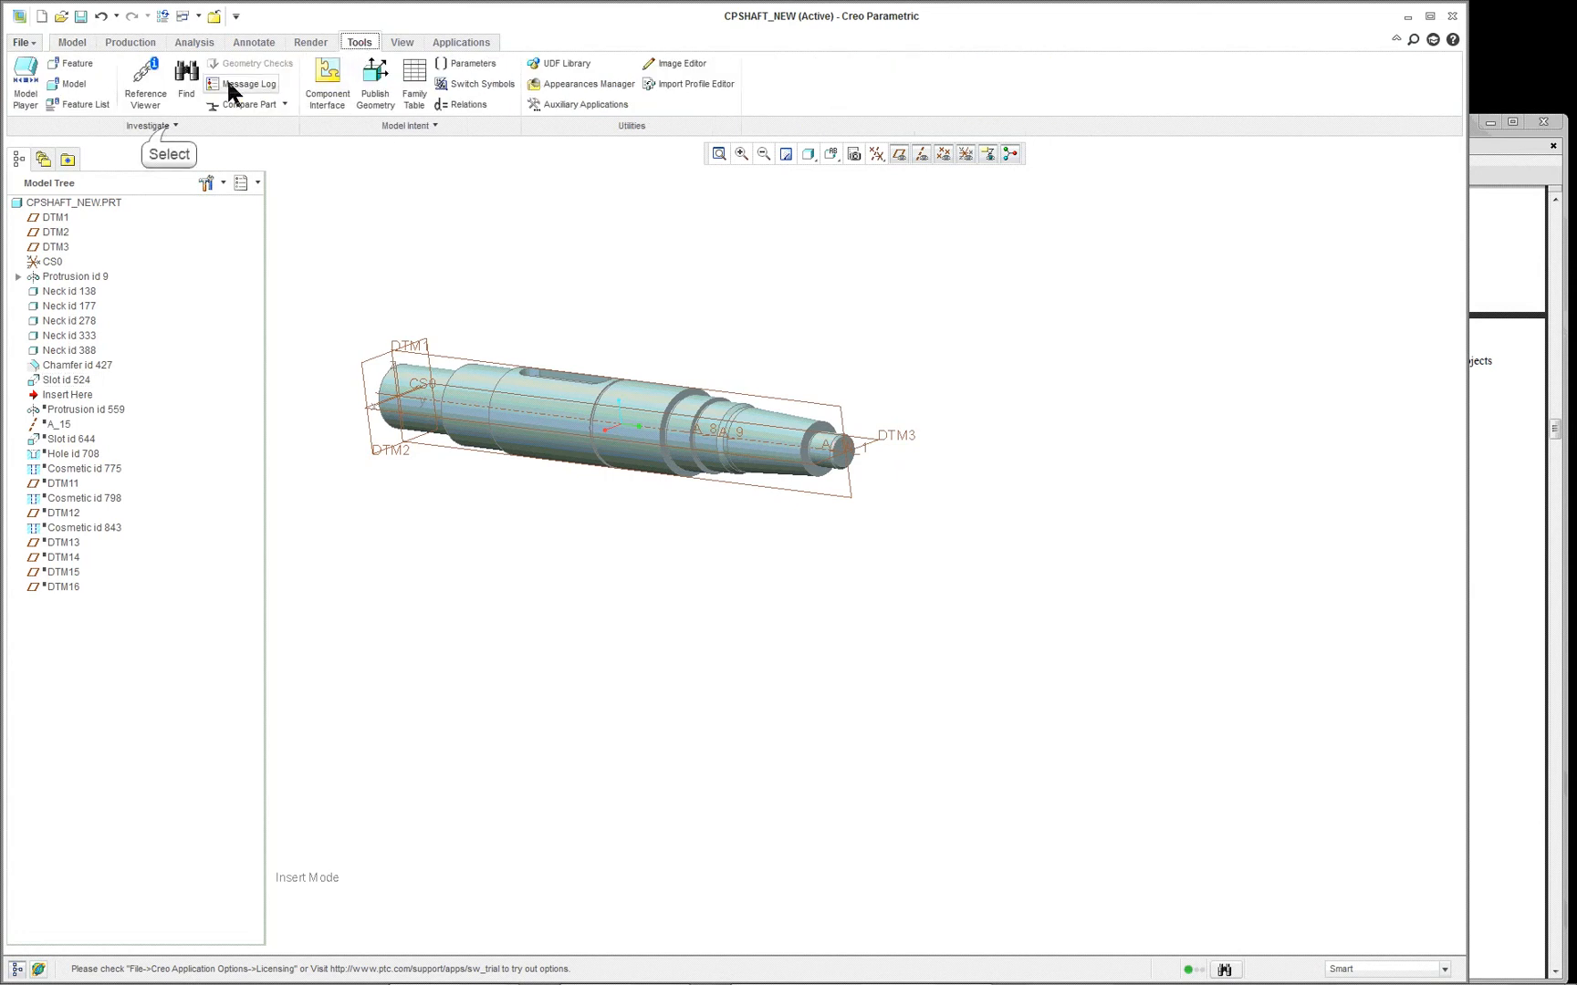
{"action": "left_click", "coordinate": [170, 126]}
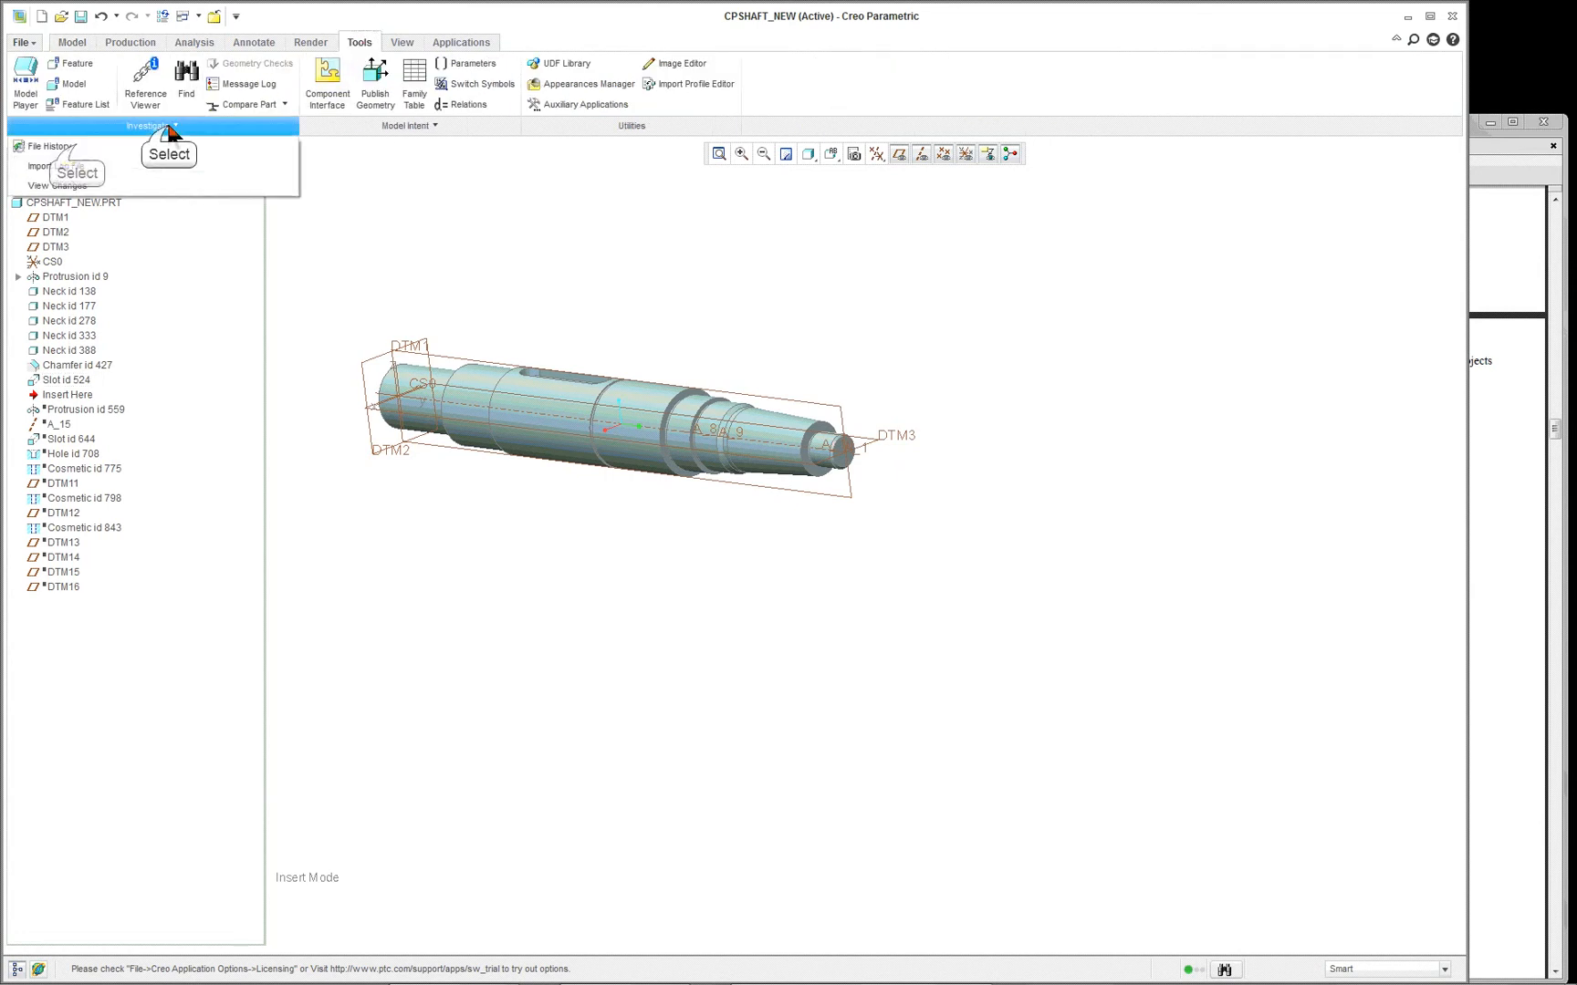
{"action": "left_click", "coordinate": [77, 147]}
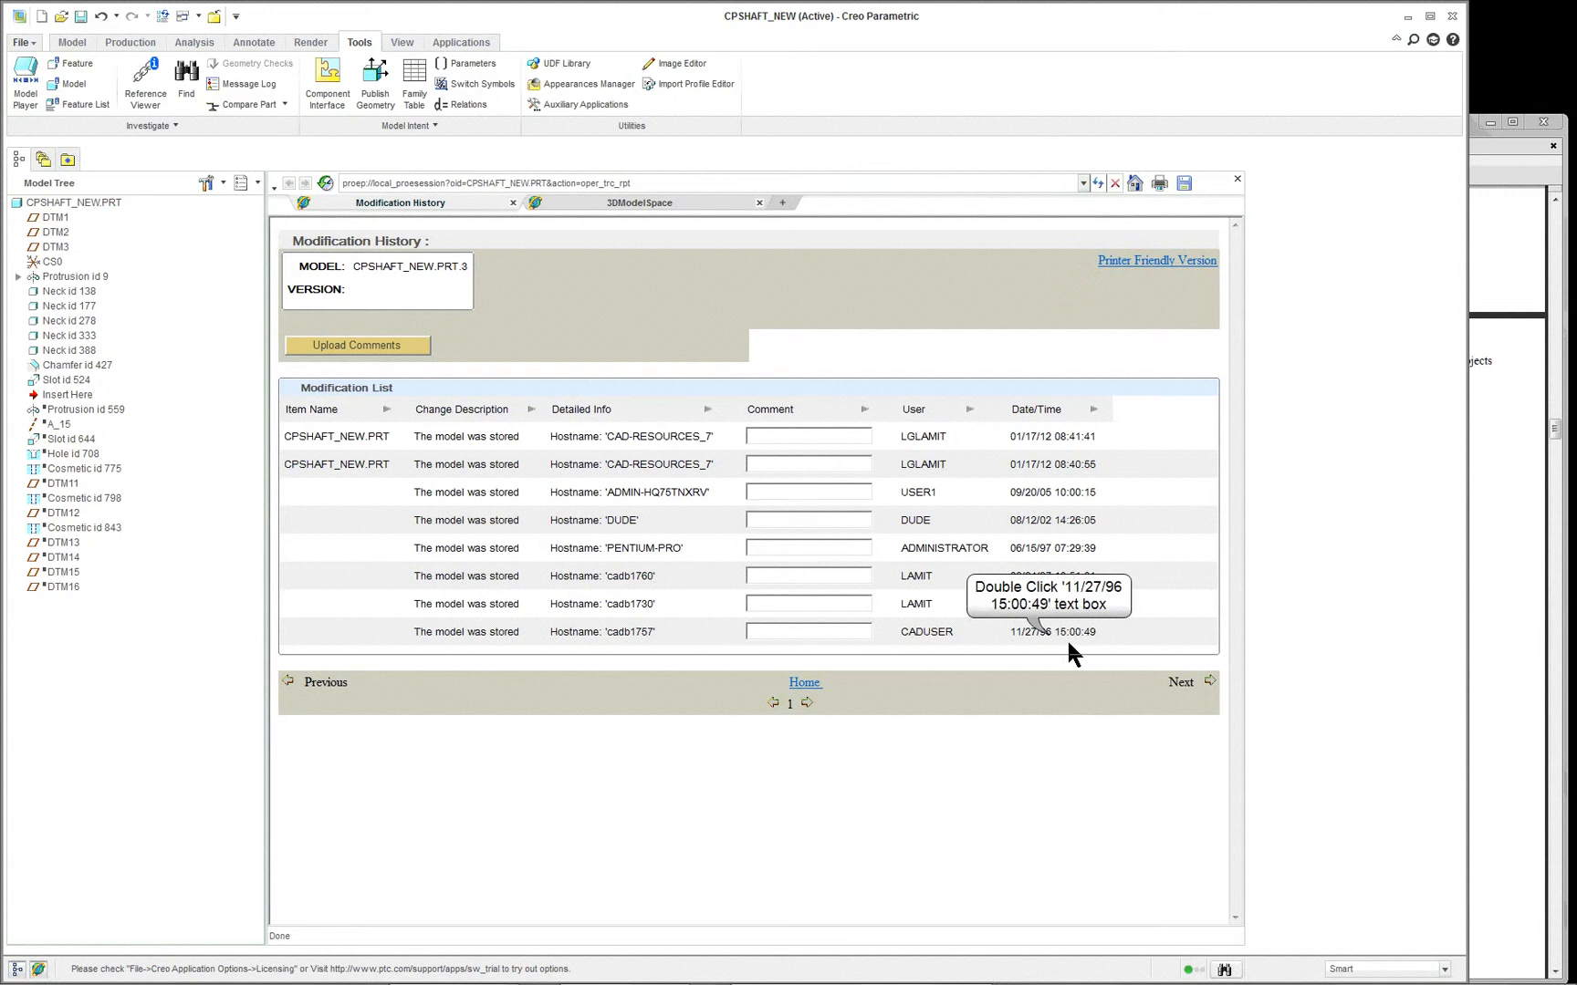
{"action": "double_click", "coordinate": [1047, 632]}
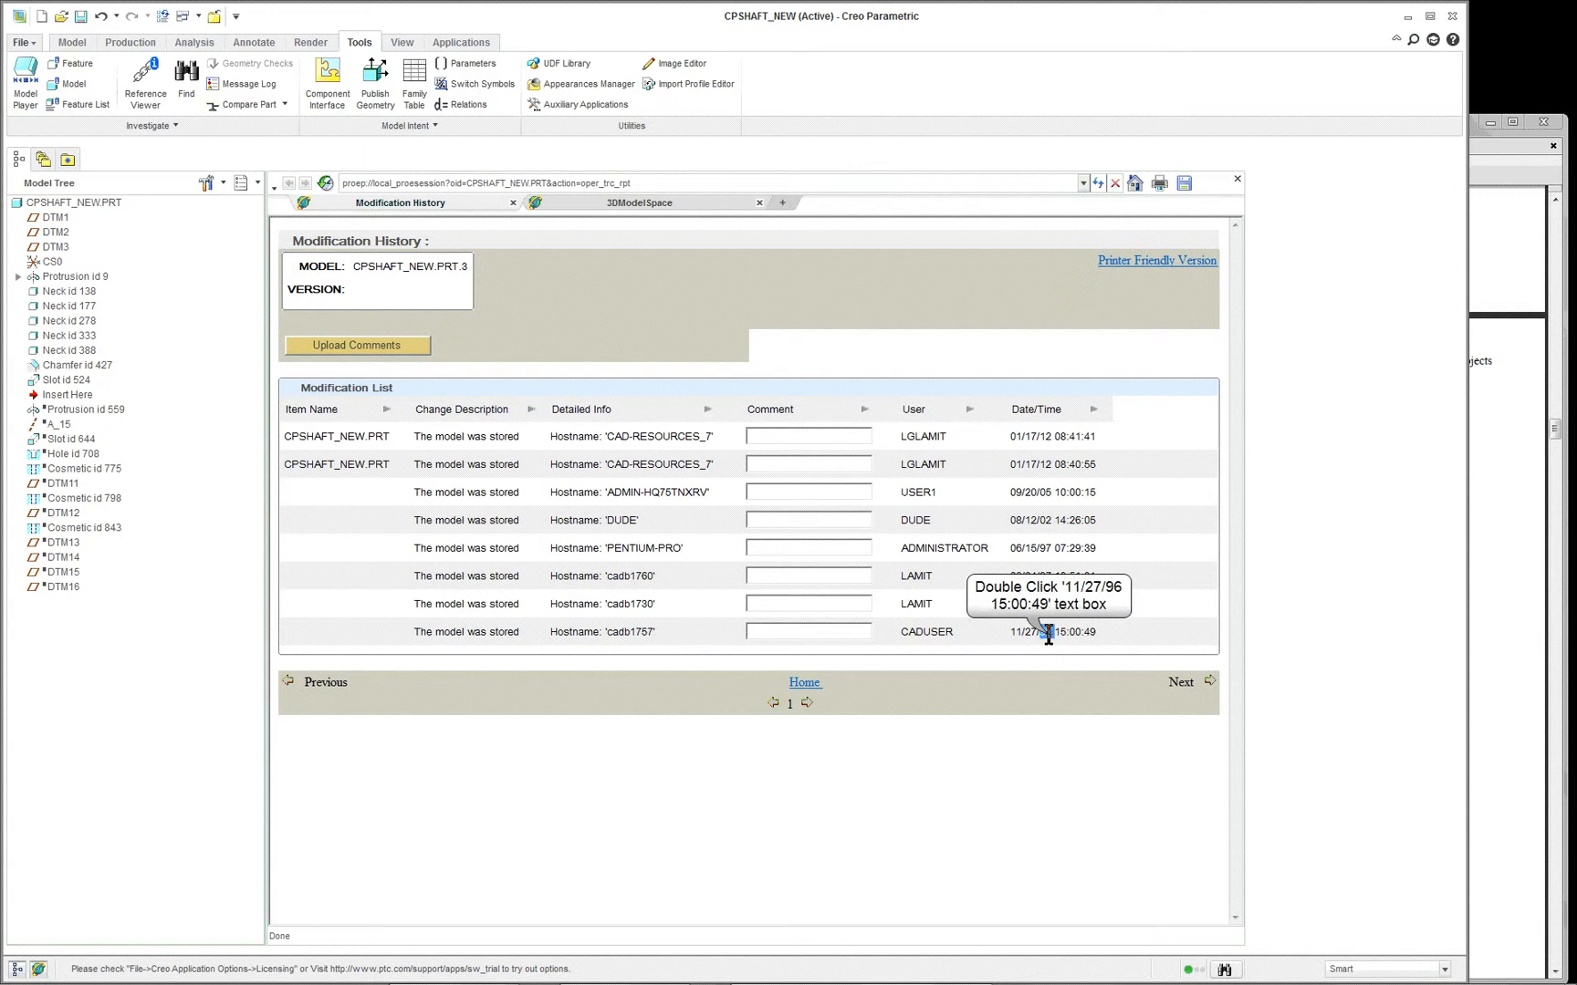
{"action": "left_click", "coordinate": [1239, 180]}
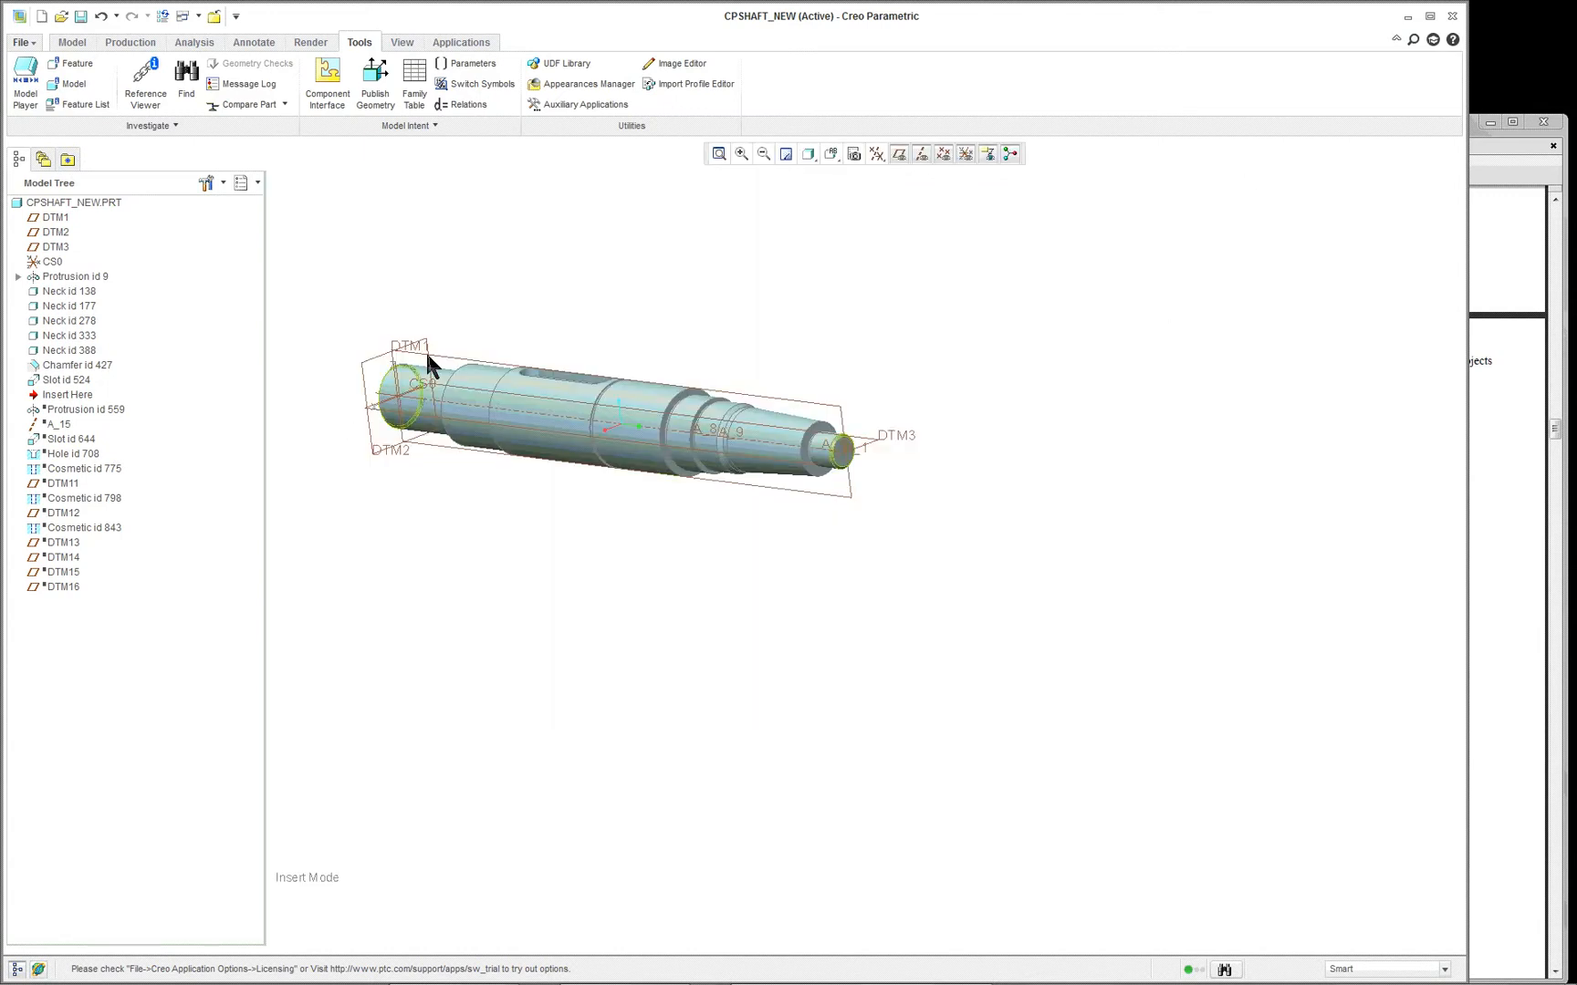
- Show placement folders, annotations, suppressed objects, envelope components and copied references as model tree items
{"action": "left_click", "coordinate": [599, 406]}
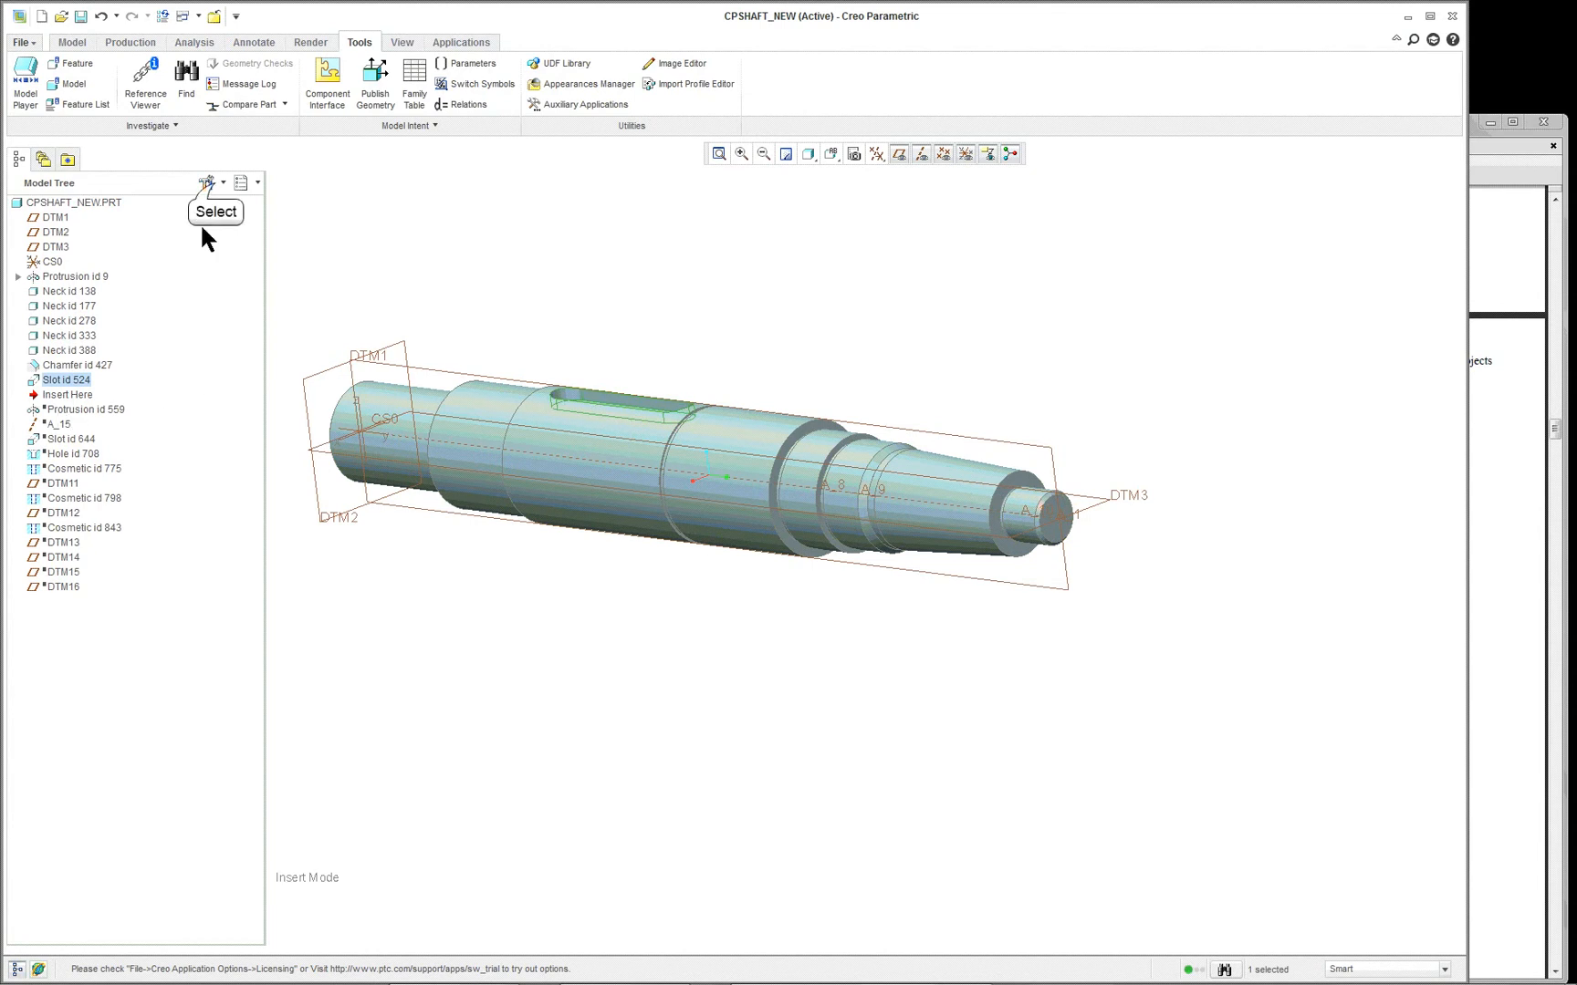
{"action": "left_click", "coordinate": [208, 183]}
{"action": "left_click", "coordinate": [239, 210]}
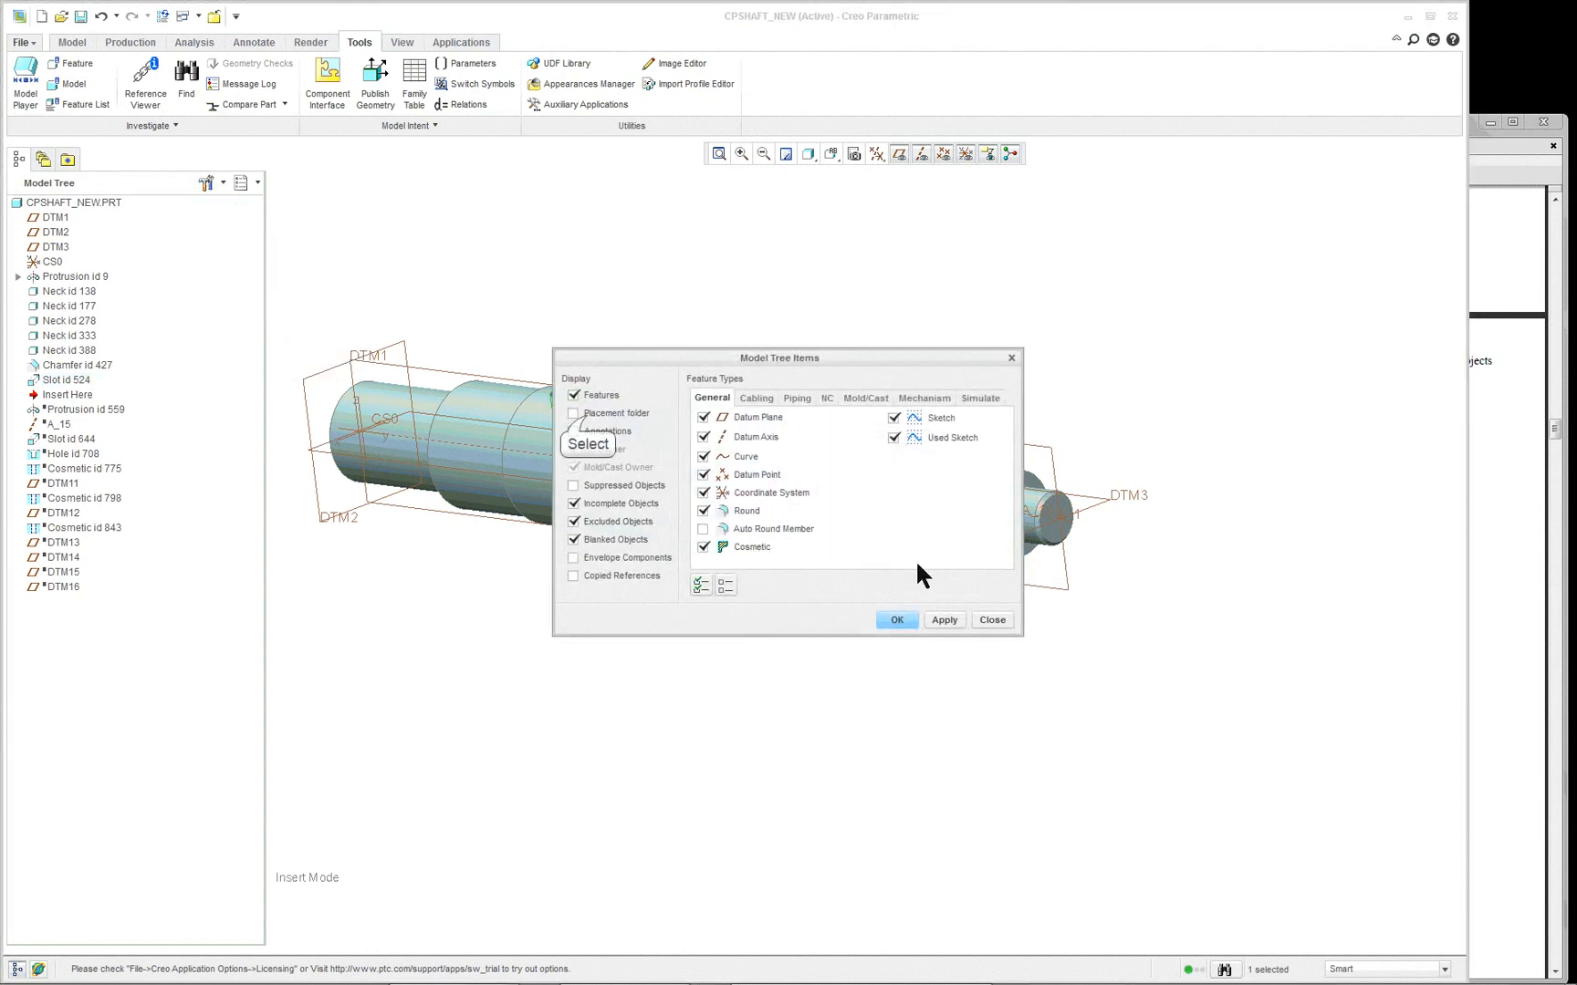
{"action": "left_click", "coordinate": [573, 413]}
{"action": "left_click", "coordinate": [573, 431]}
{"action": "left_click", "coordinate": [573, 485]}
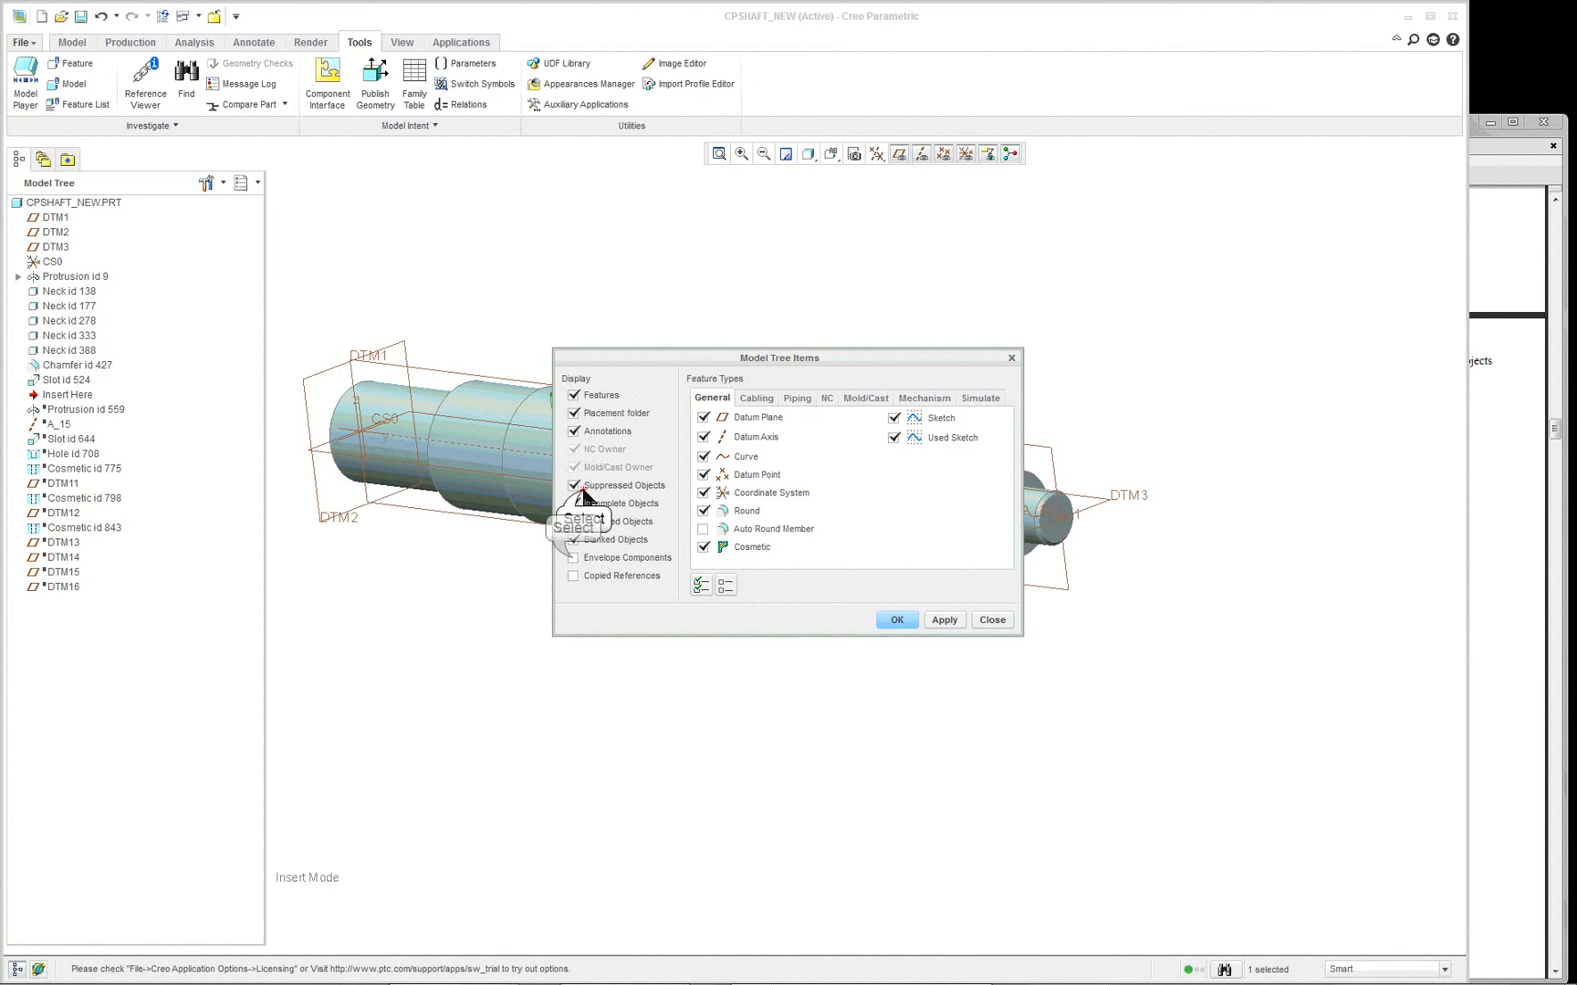
{"action": "left_click", "coordinate": [574, 504]}
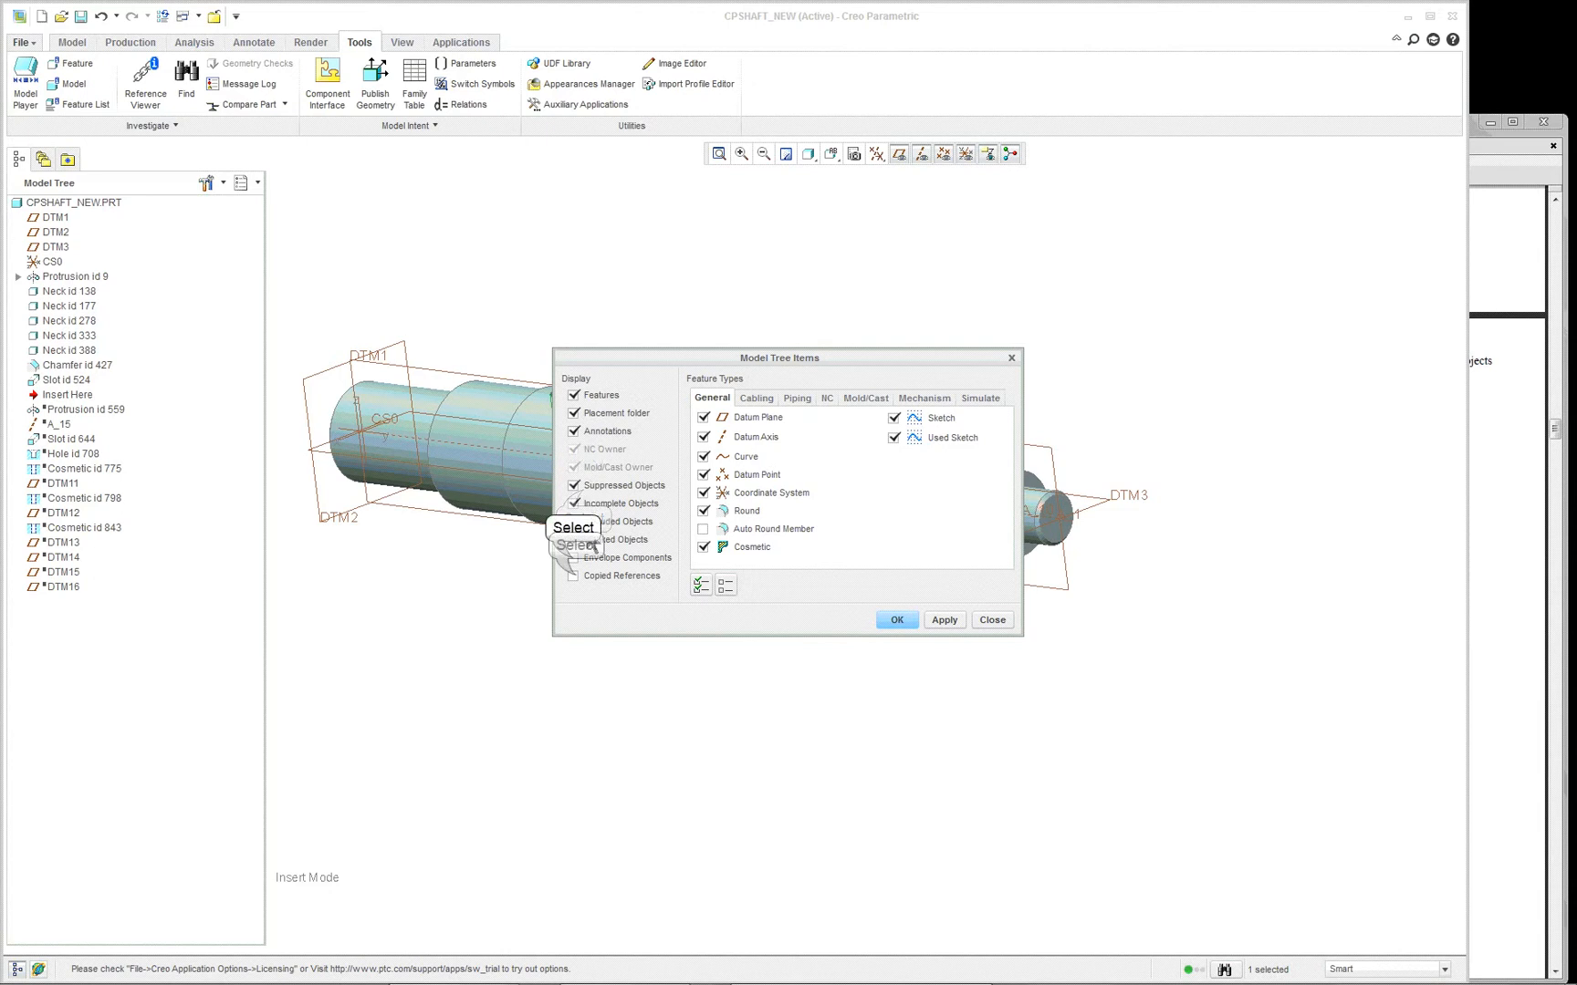
{"action": "left_click", "coordinate": [897, 620]}
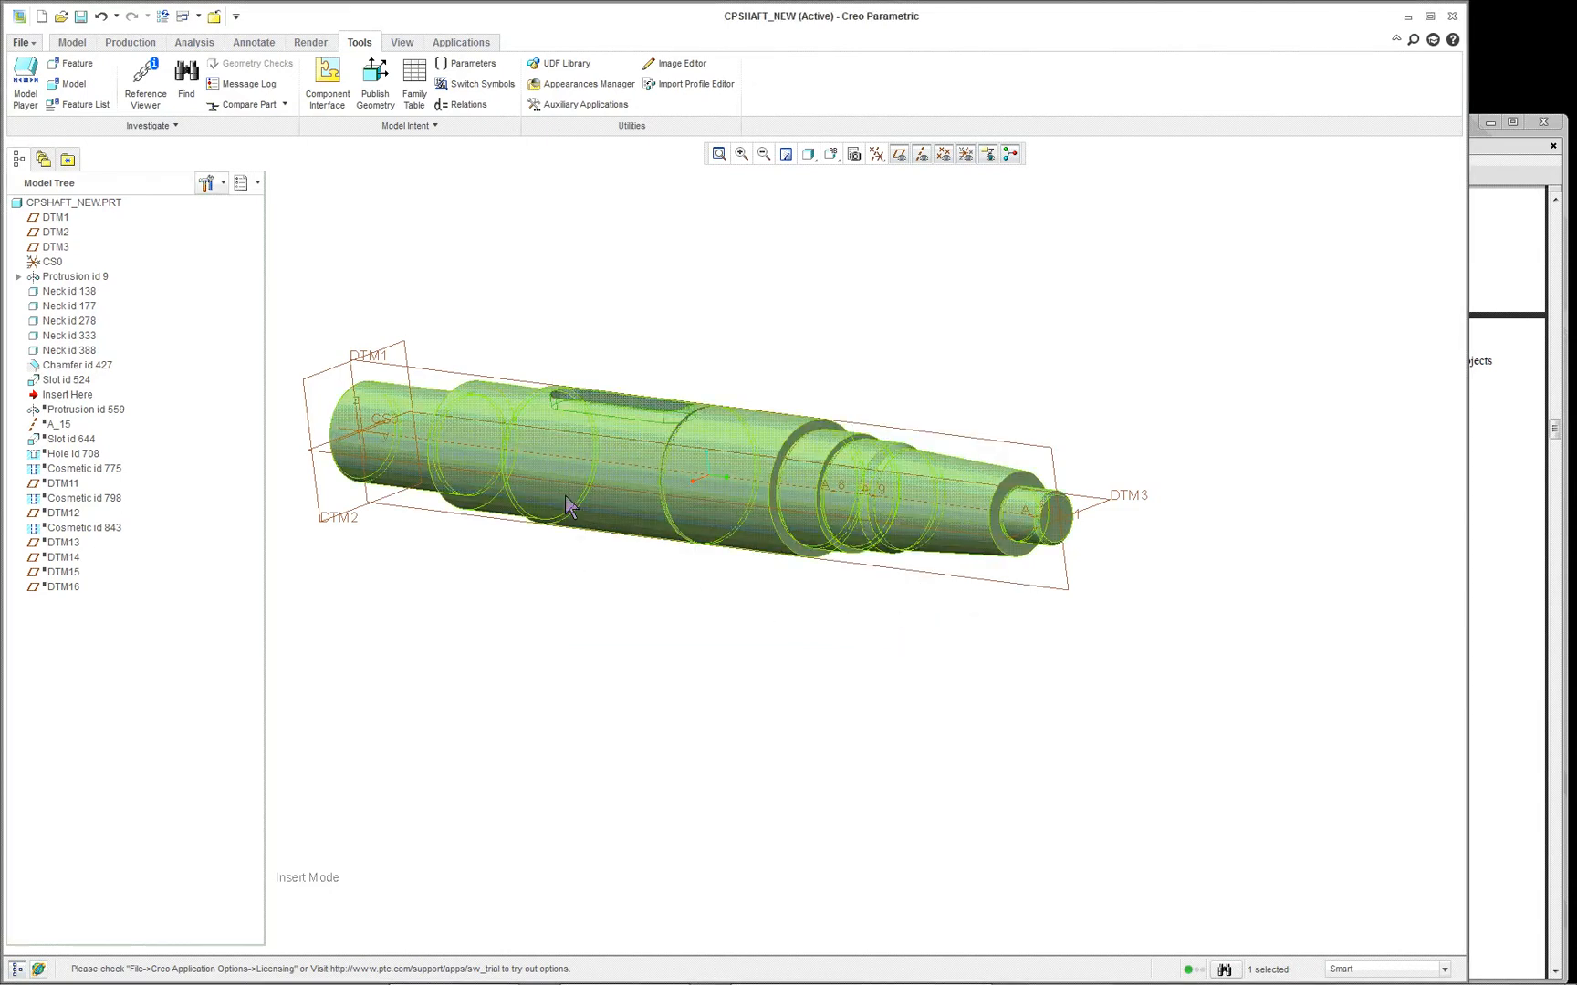
- Suppress the keyway feature Slot id 524 and inspect the shaft without it
{"action": "scroll", "coordinate": [641, 320], "scroll_direction": "down", "scroll_amount": 1}
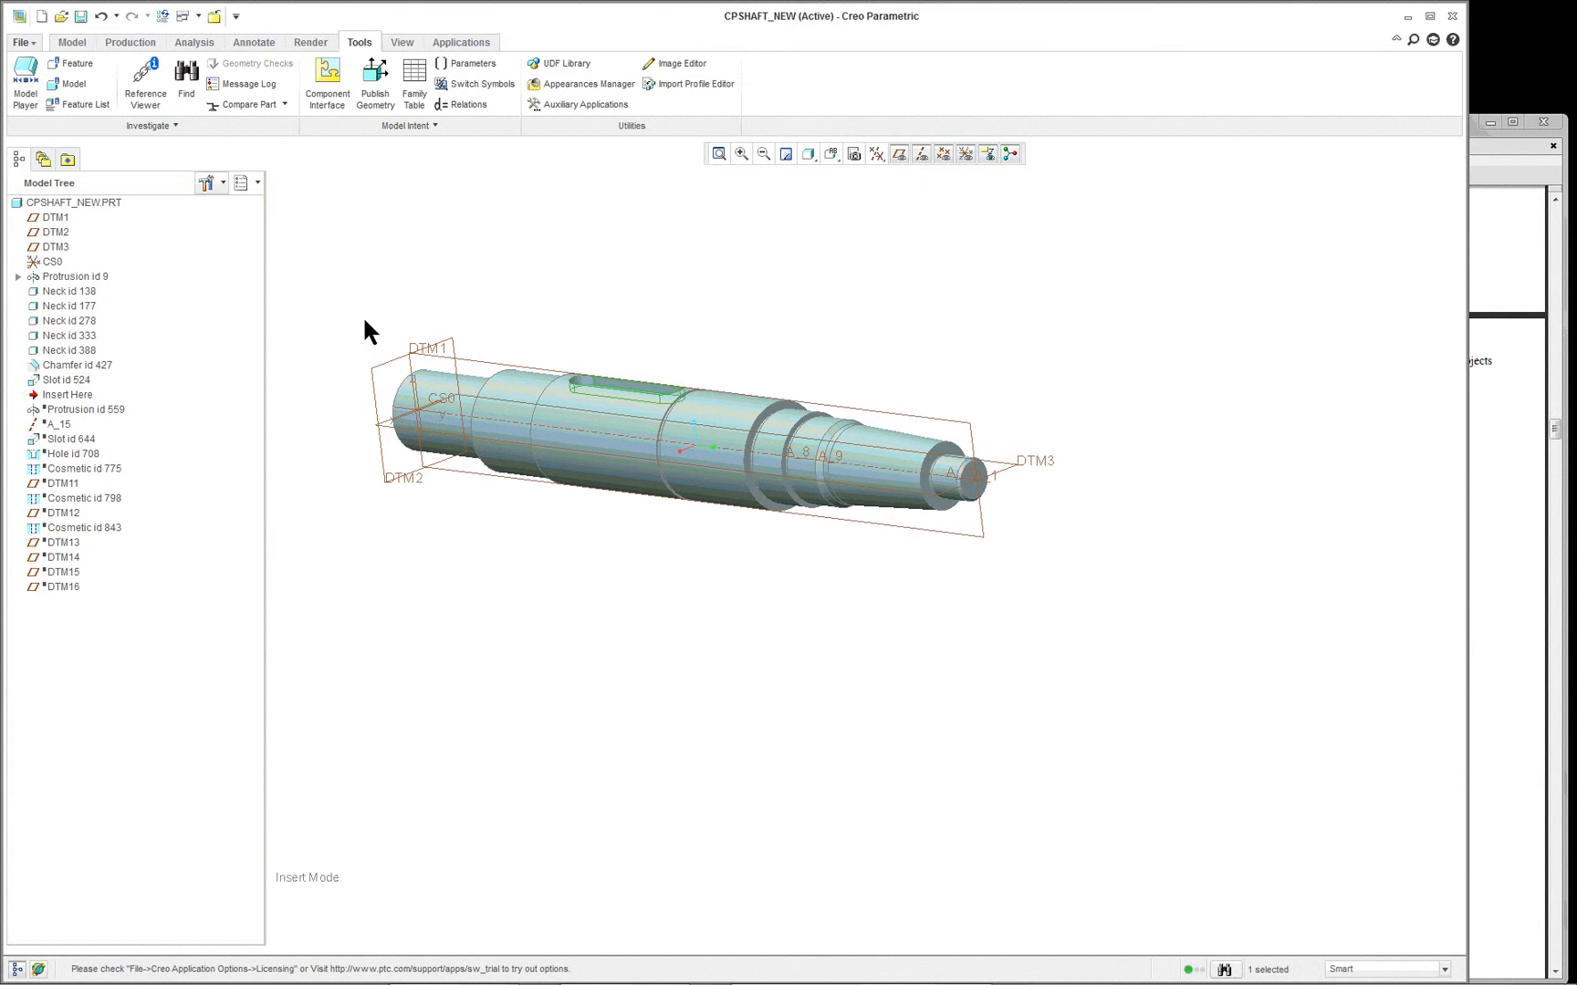
{"action": "middle_click_drag", "start_coordinate": [670, 330], "coordinate": [657, 361]}
{"action": "scroll", "coordinate": [657, 358], "scroll_direction": "up", "scroll_amount": 4}
{"action": "right_click", "coordinate": [567, 230]}
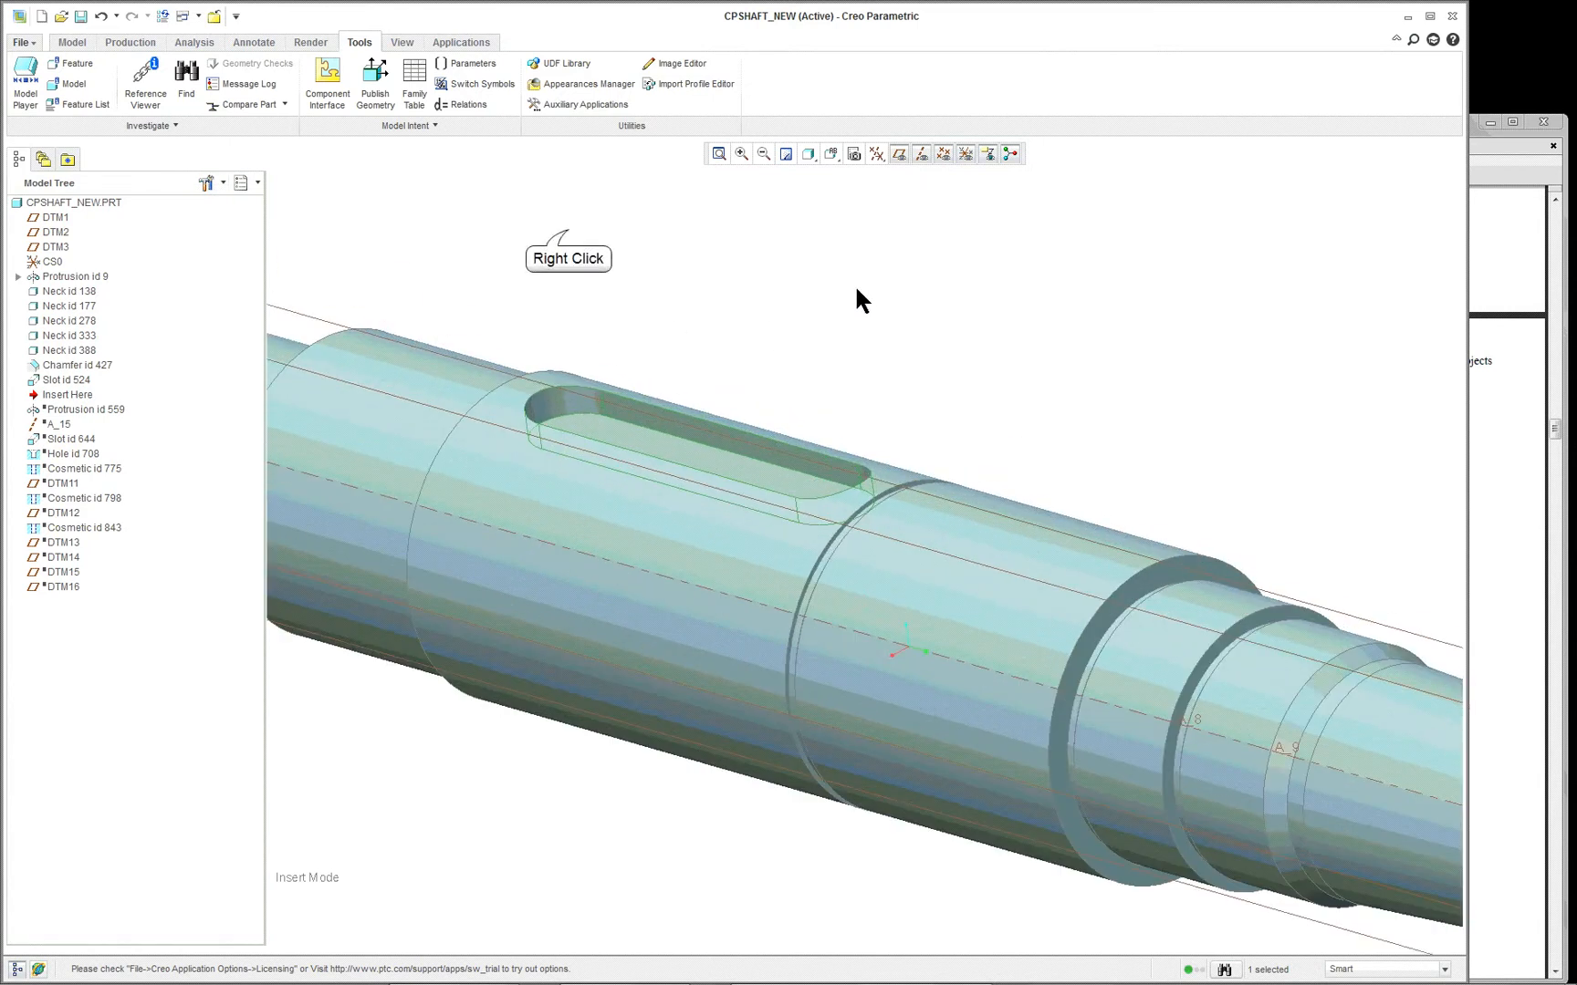
{"action": "left_click", "coordinate": [623, 307]}
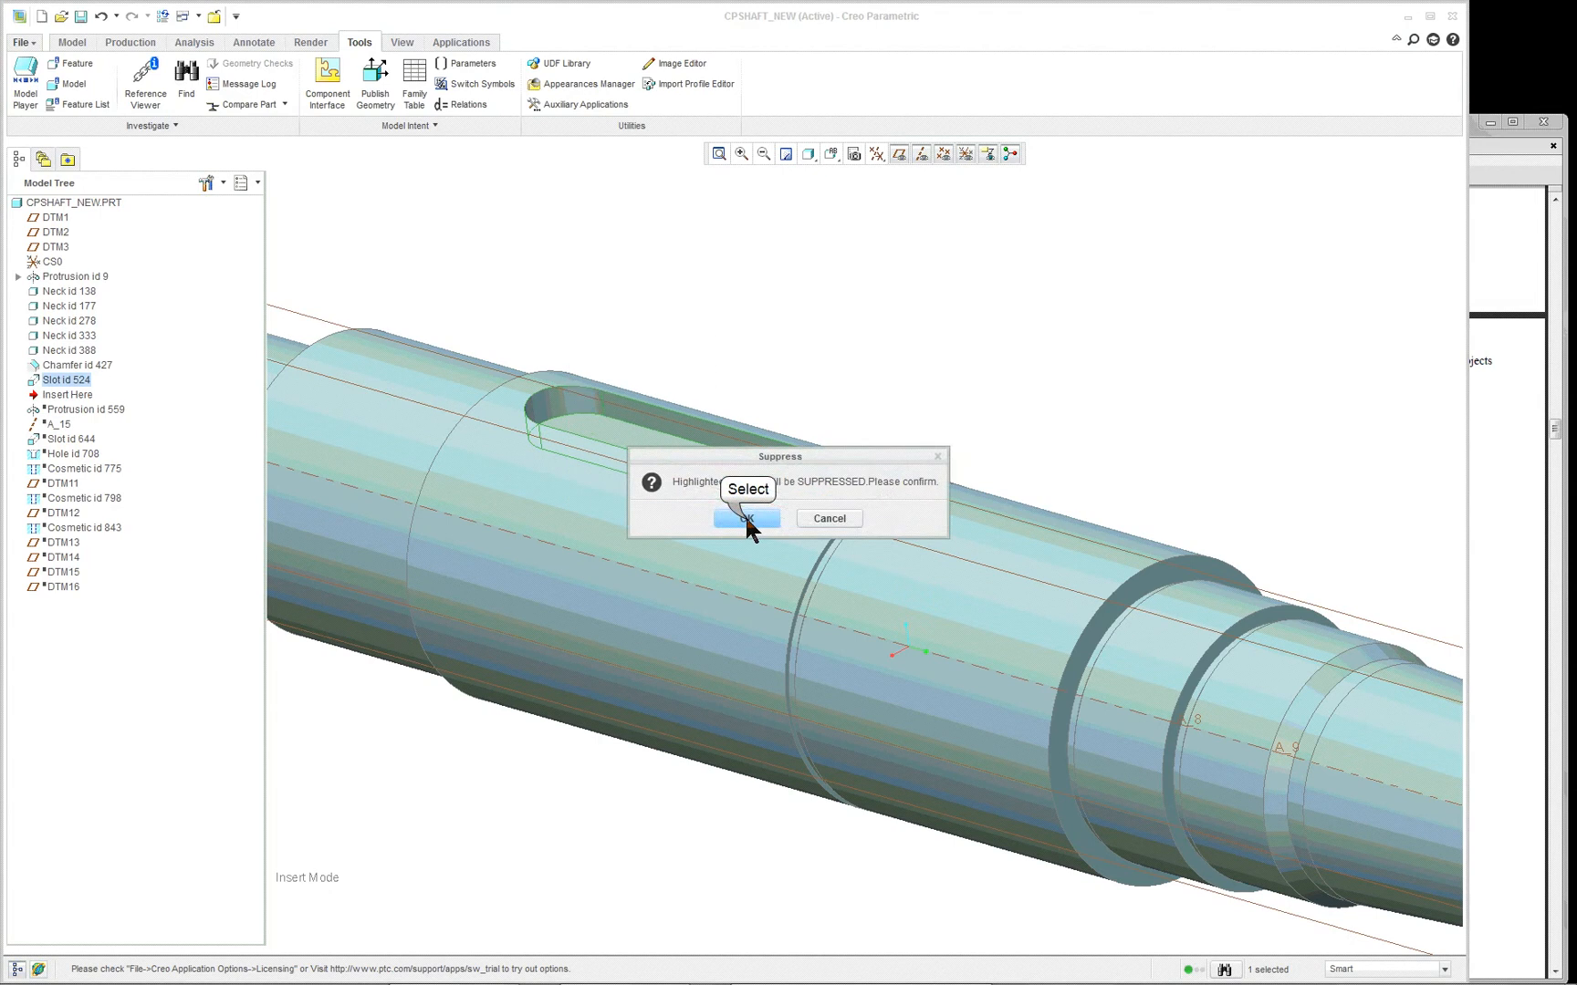
{"action": "left_click", "coordinate": [746, 518]}
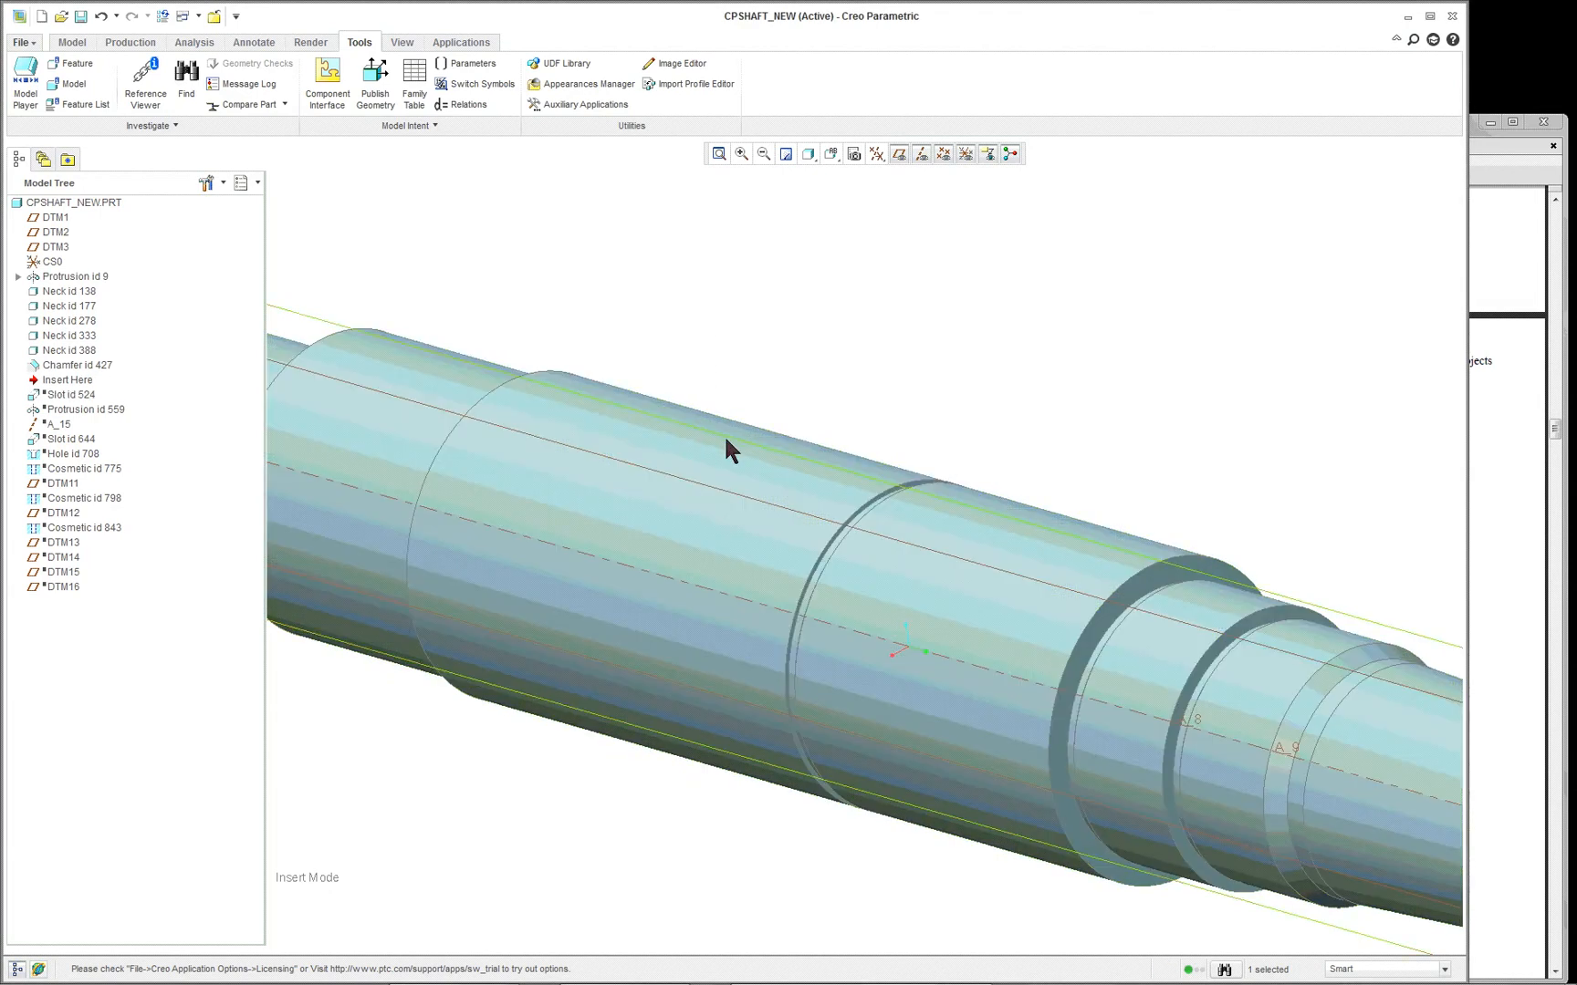
{"action": "scroll", "coordinate": [898, 469], "scroll_direction": "down", "scroll_amount": 5}
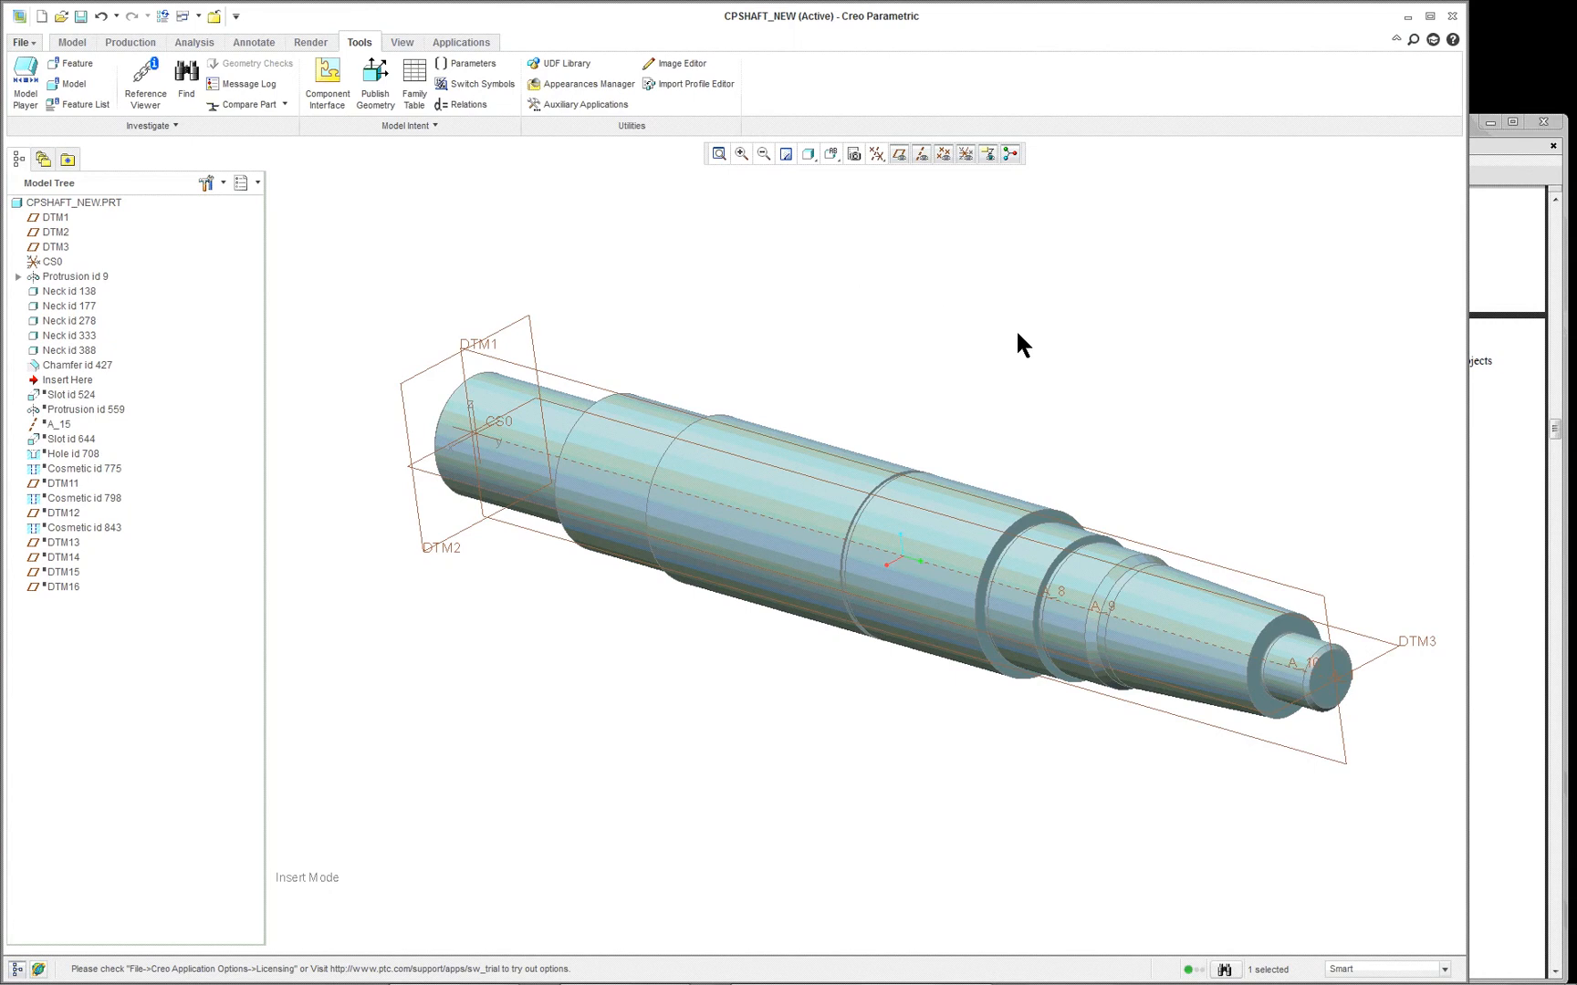
{"action": "scroll", "coordinate": [1017, 334], "scroll_direction": "up", "scroll_amount": 2}
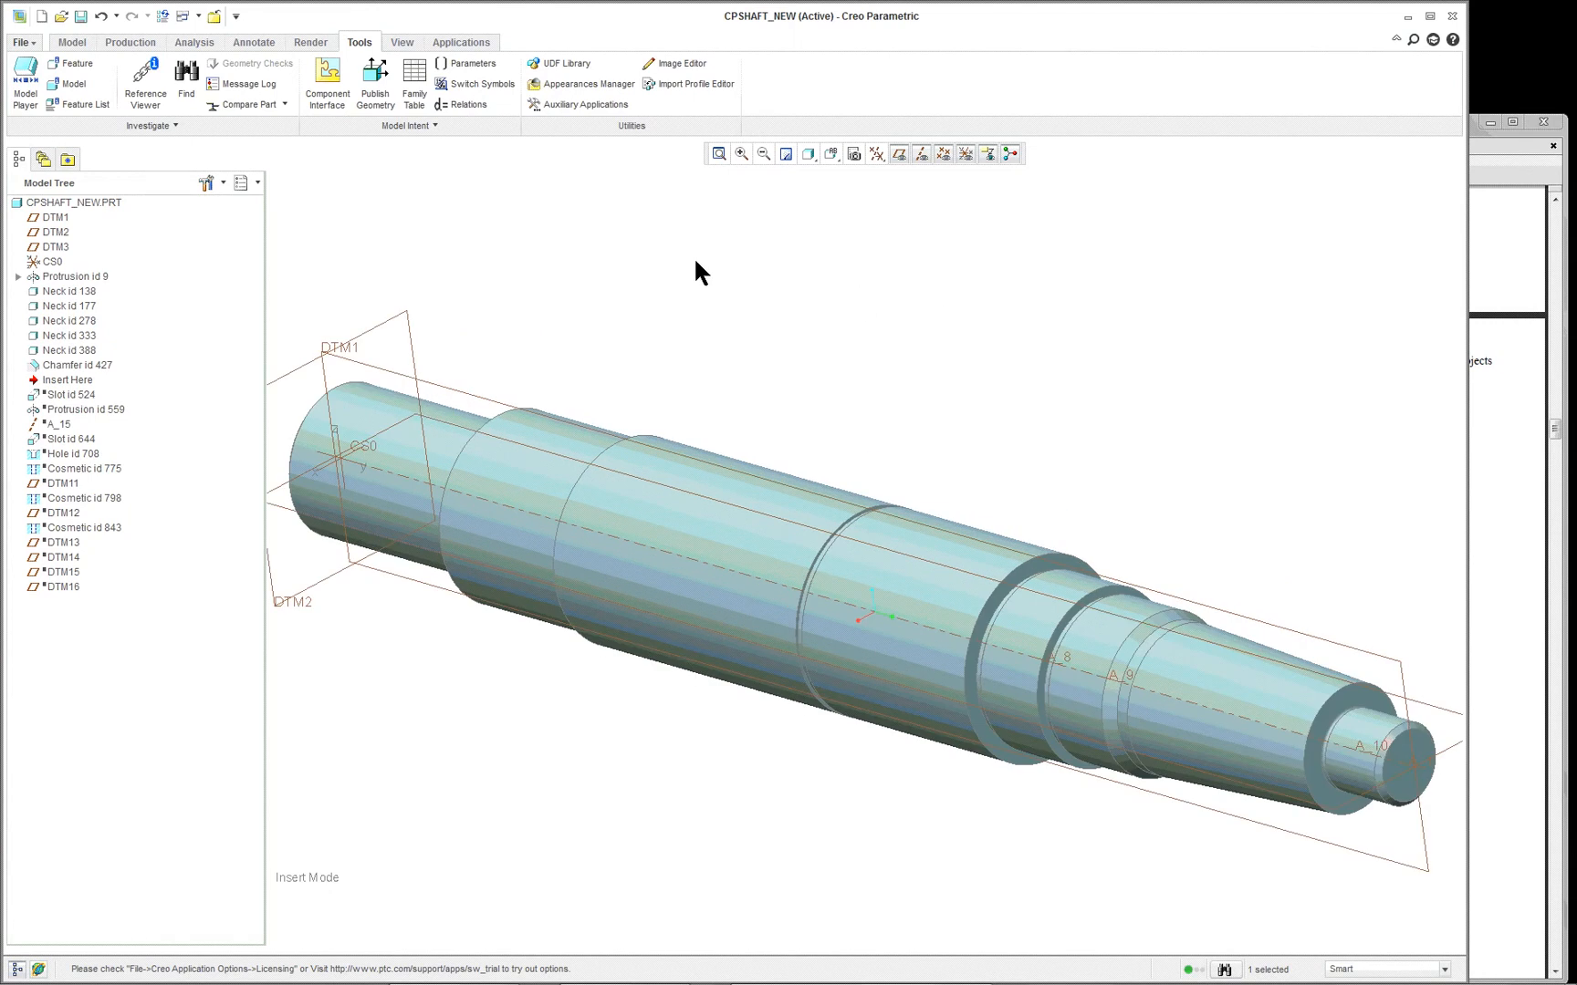
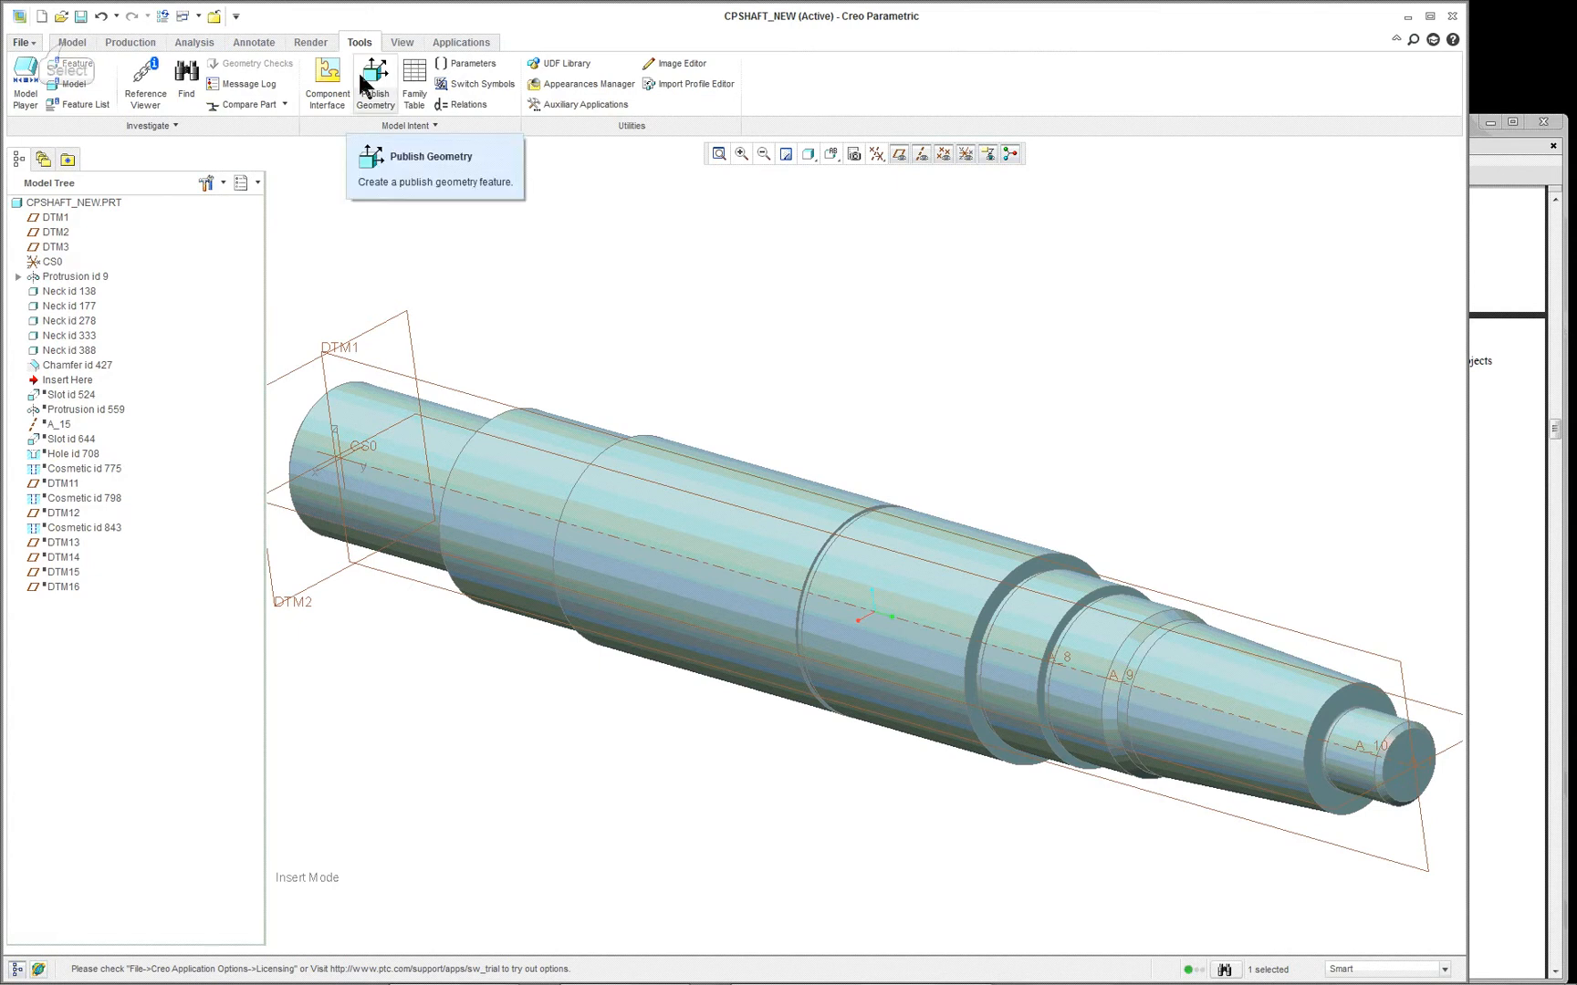
- Start an Extrude and create a datum plane within it, tangent to the large middle cylinder and normal to DTM1
{"action": "left_click", "coordinate": [70, 42]}
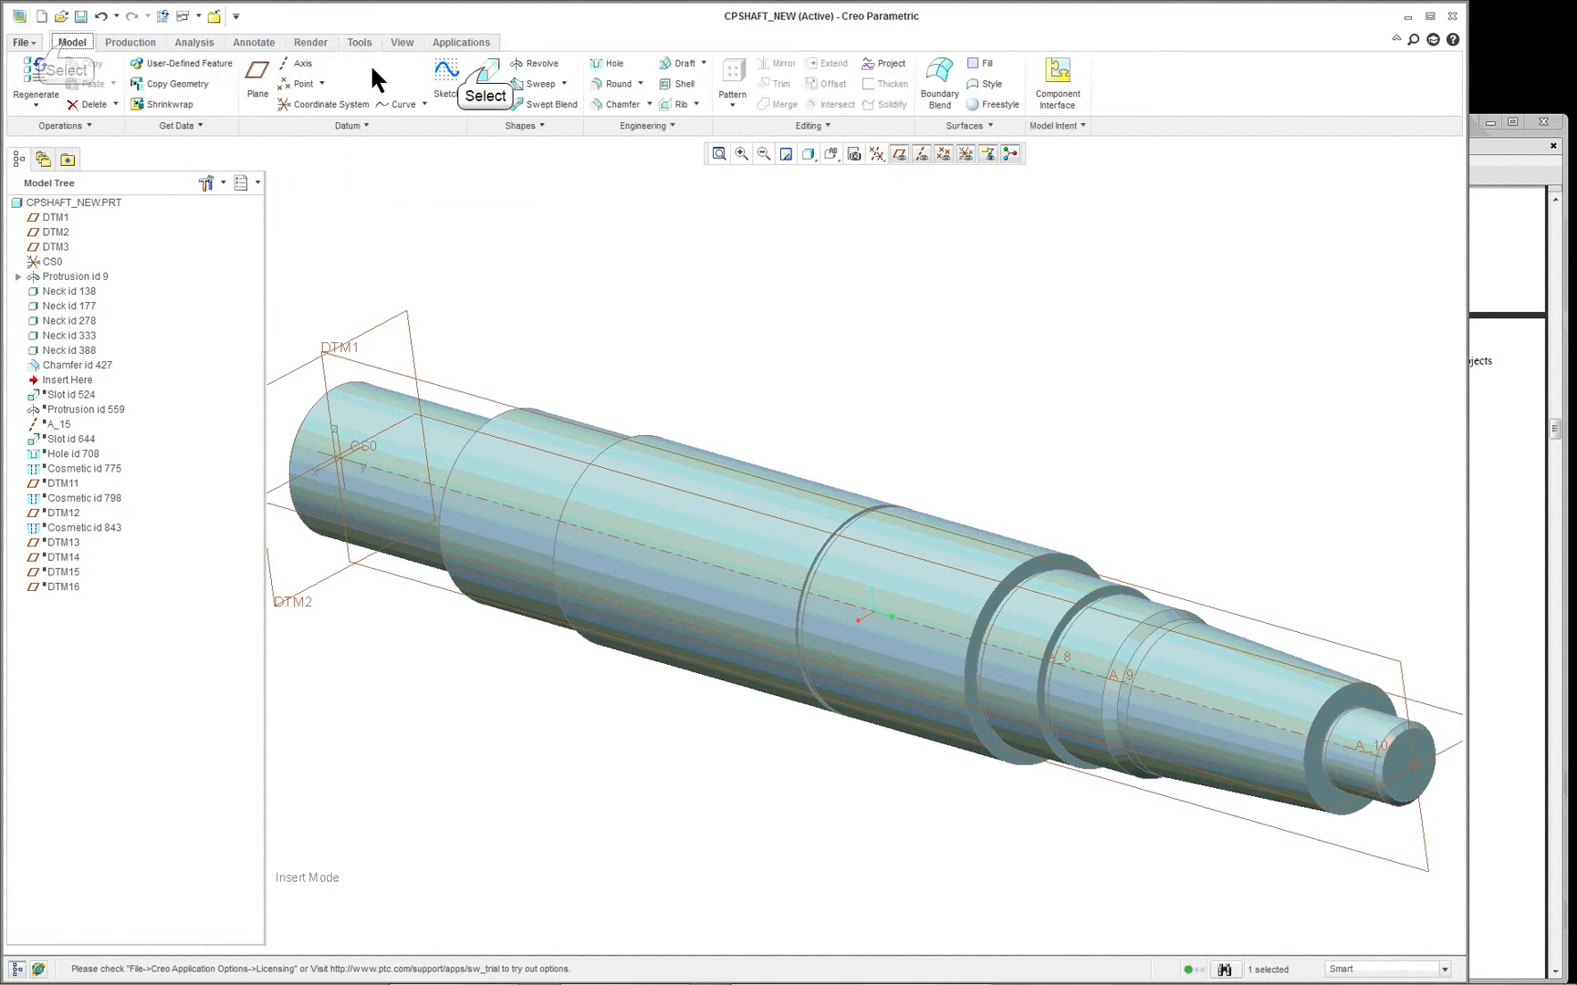
{"action": "left_click", "coordinate": [460, 67]}
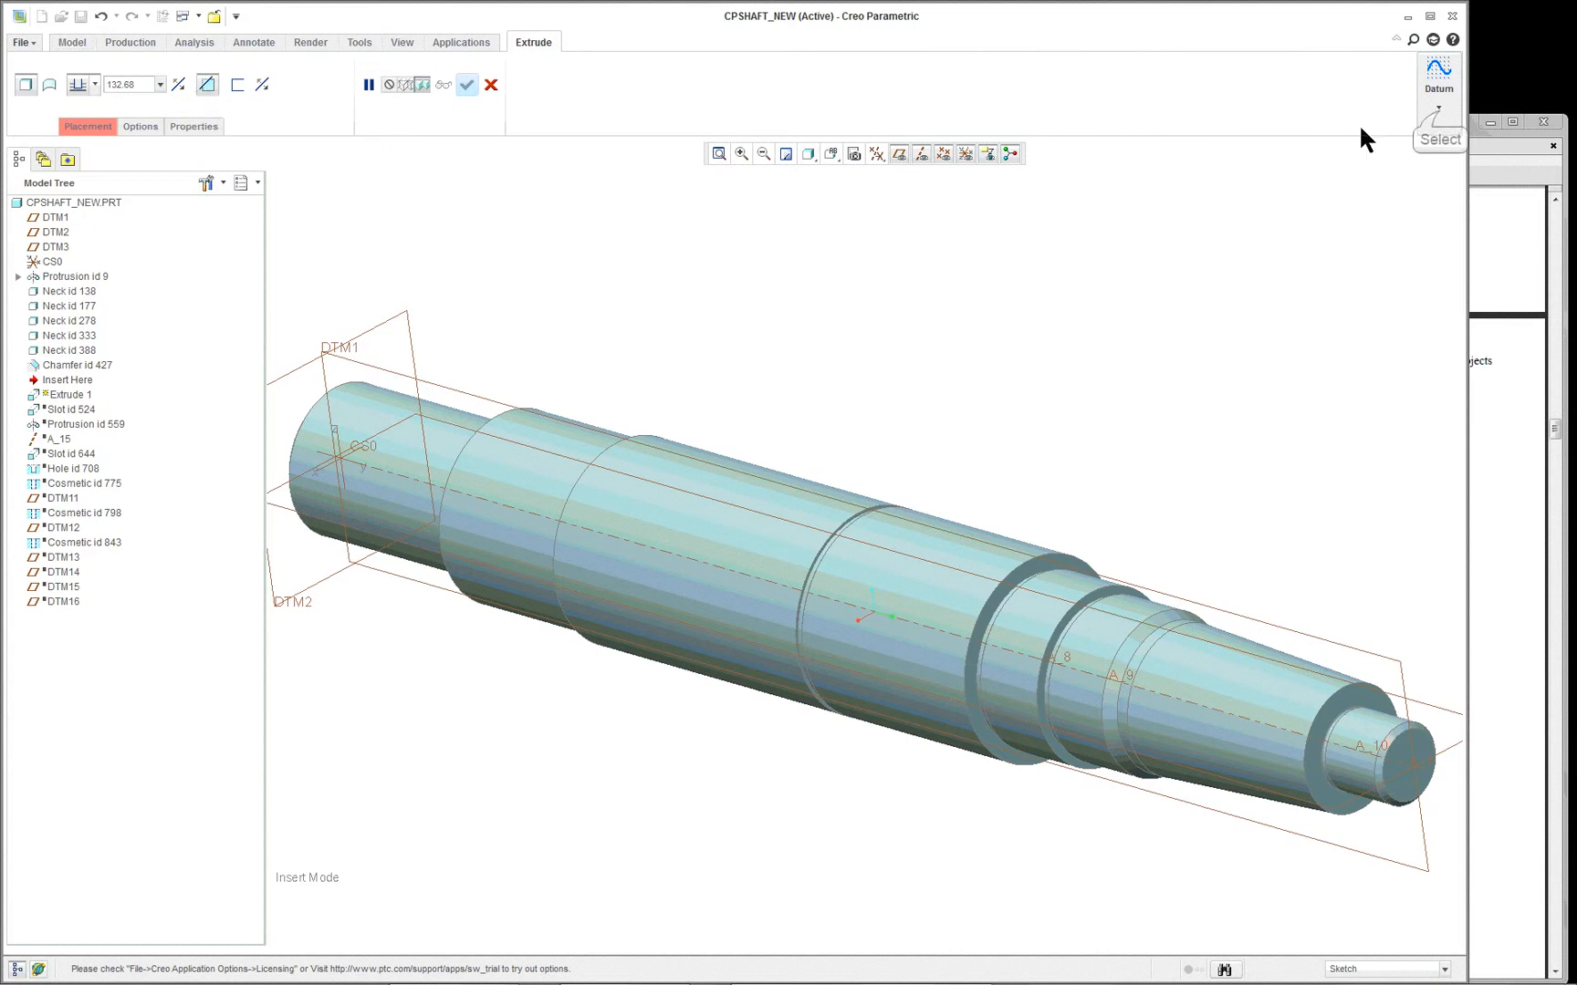
{"action": "left_click", "coordinate": [1439, 109]}
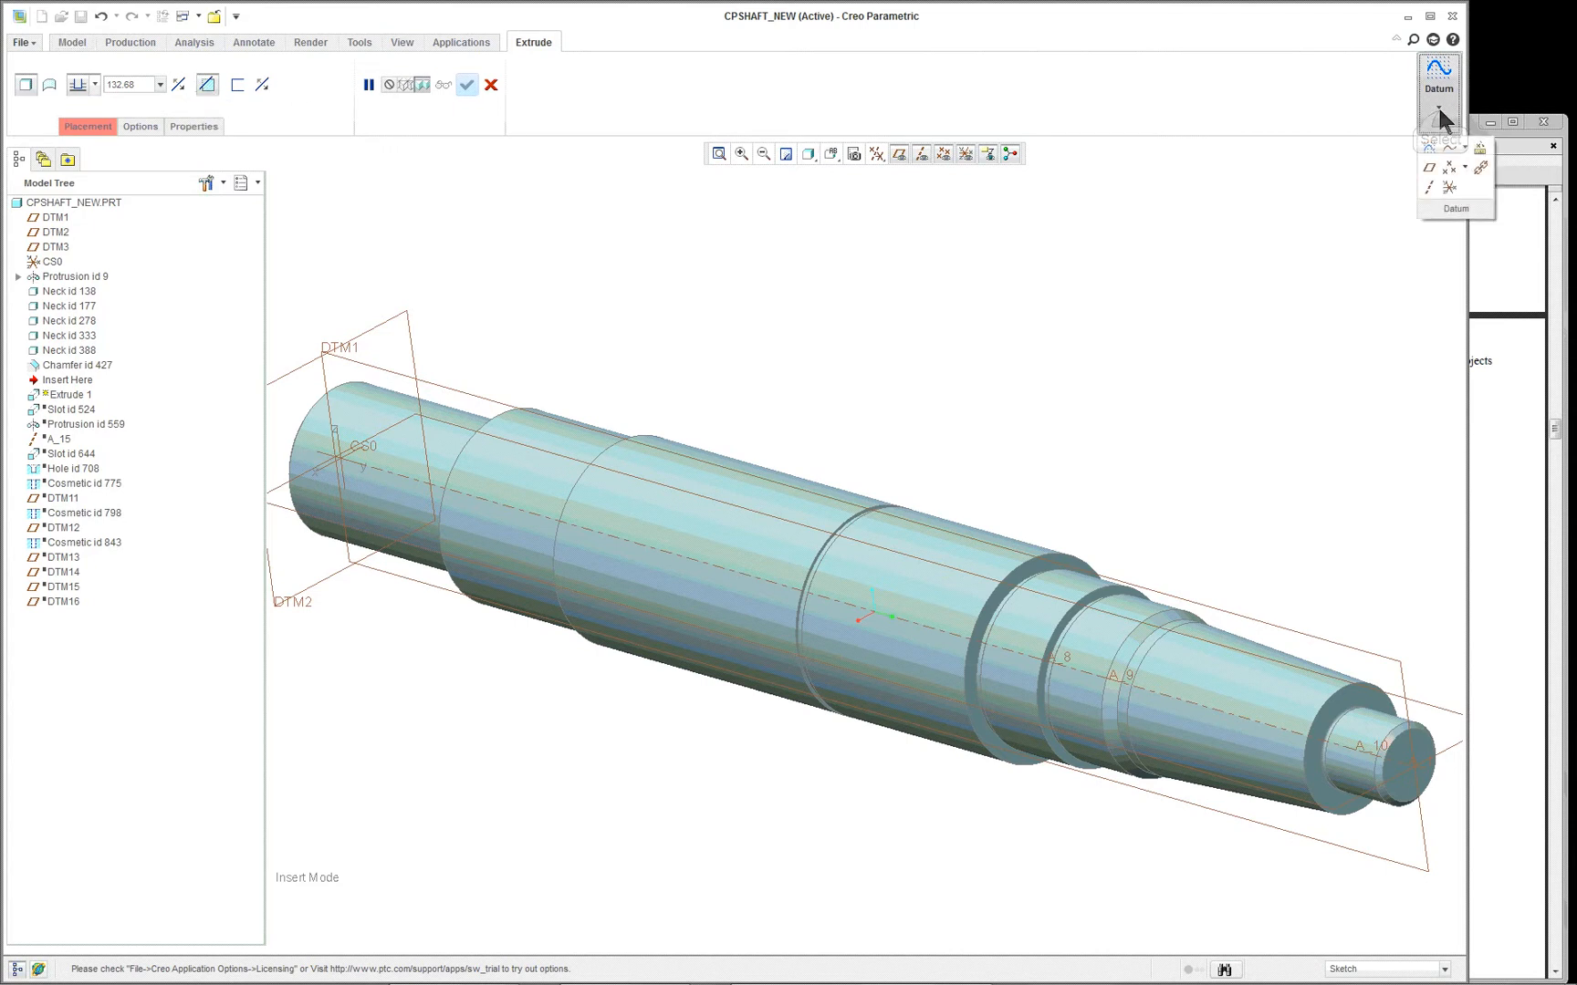
{"action": "left_click", "coordinate": [1429, 169]}
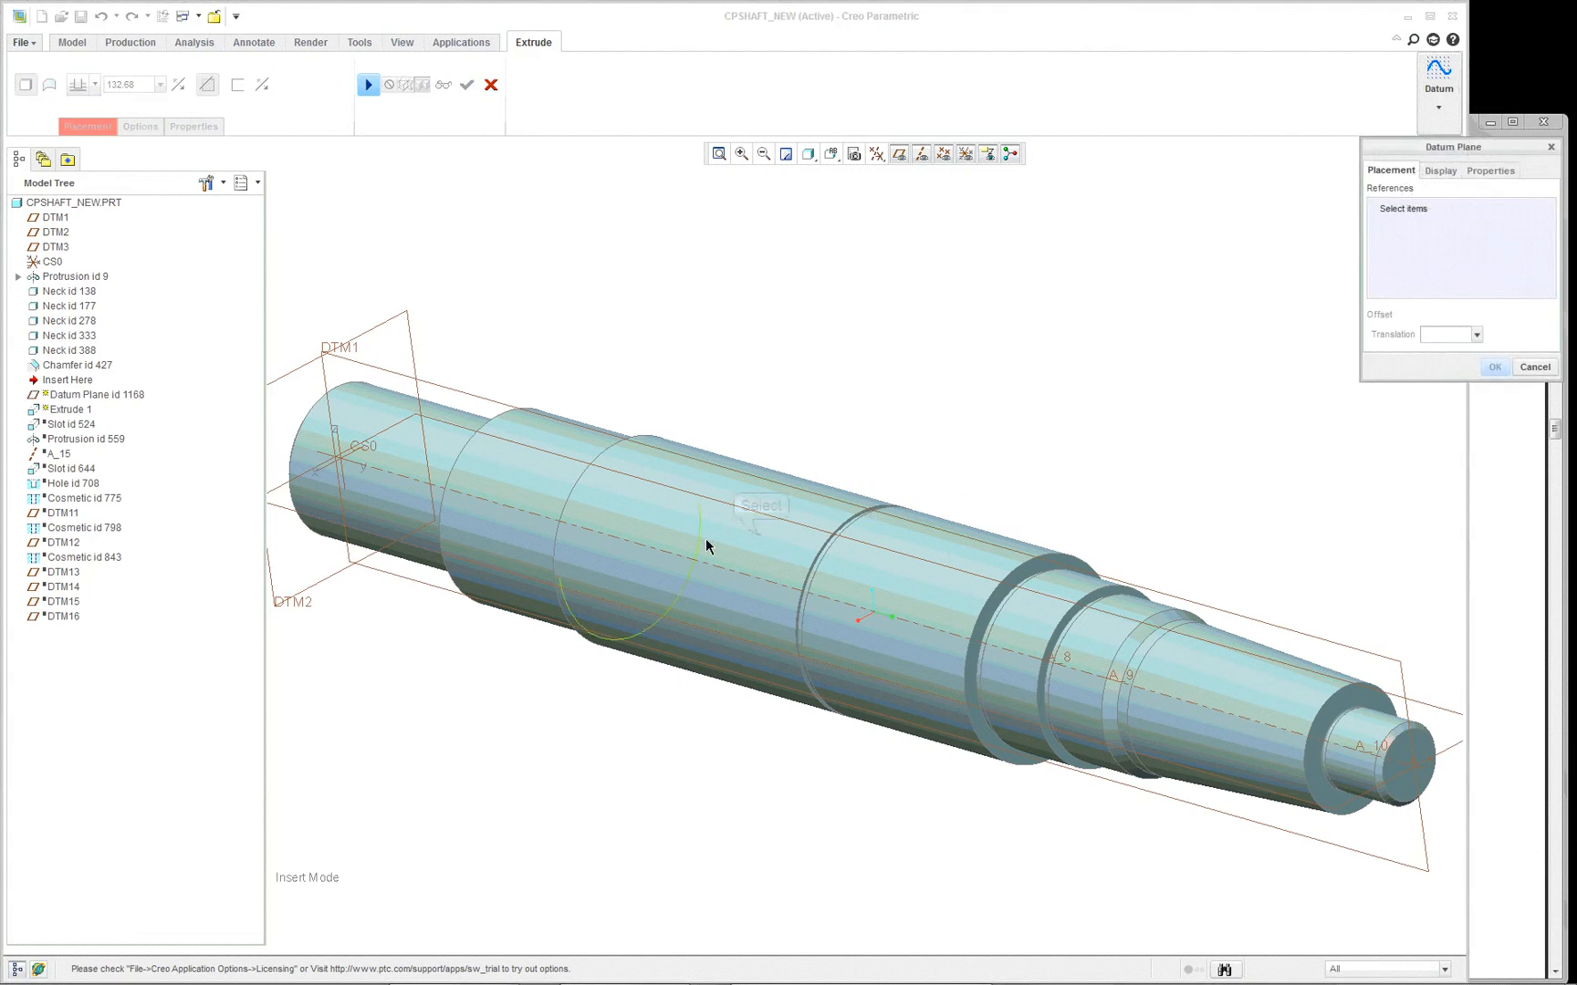
{"action": "left_click", "coordinate": [761, 541]}
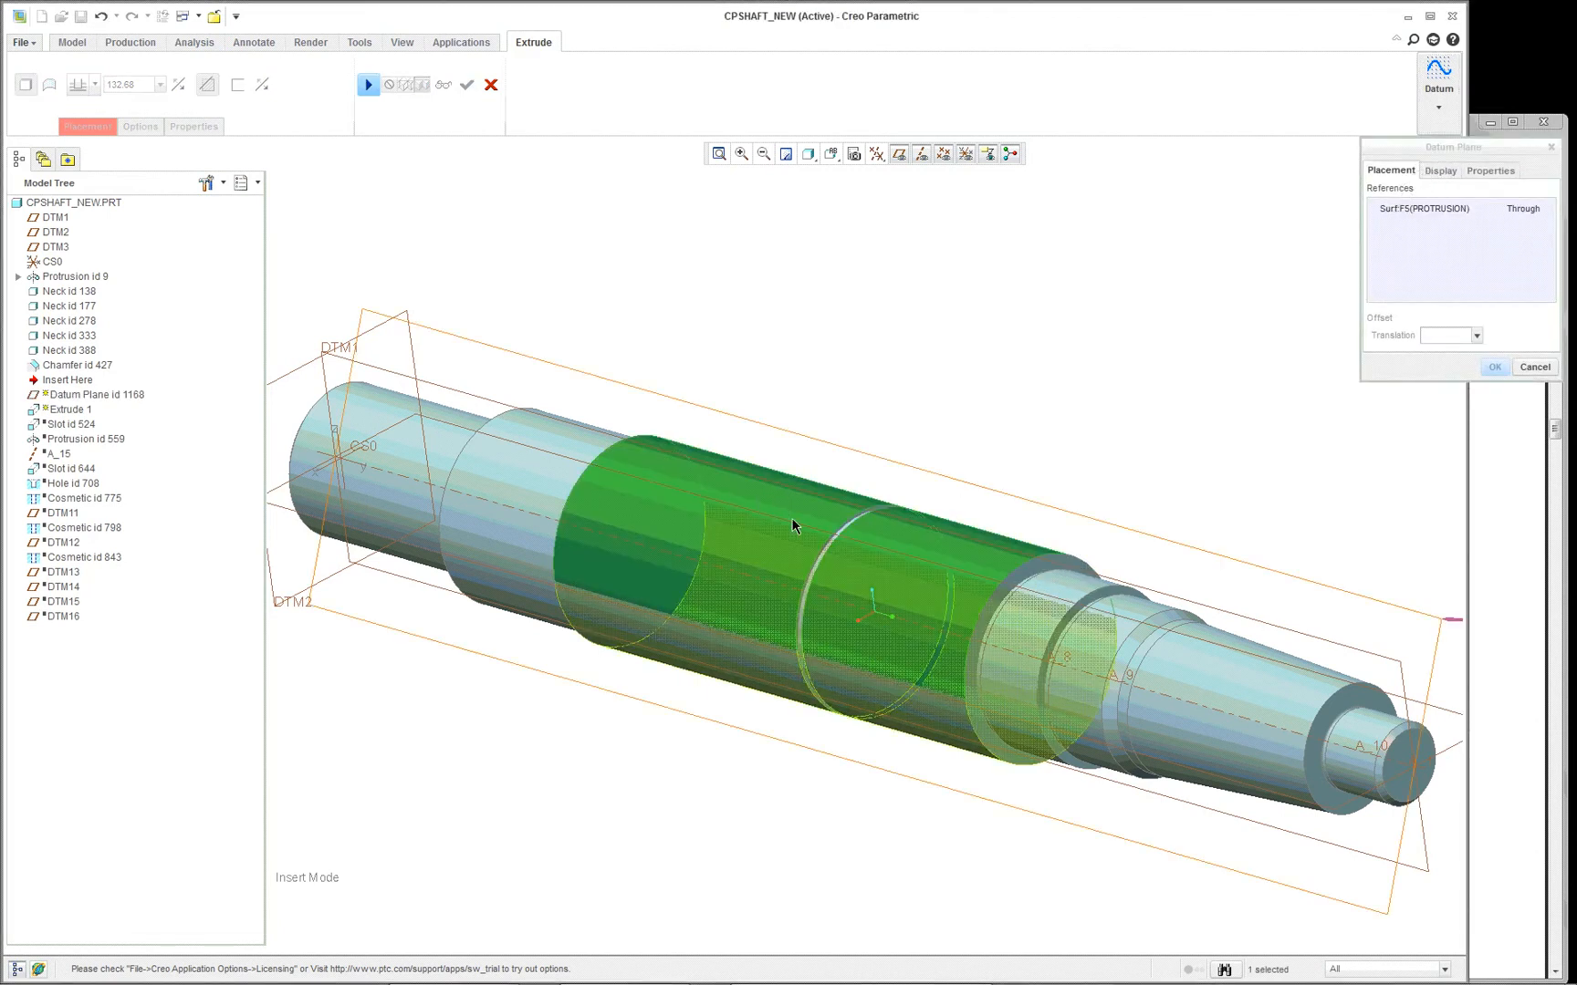
{"action": "left_click", "coordinate": [1540, 213]}
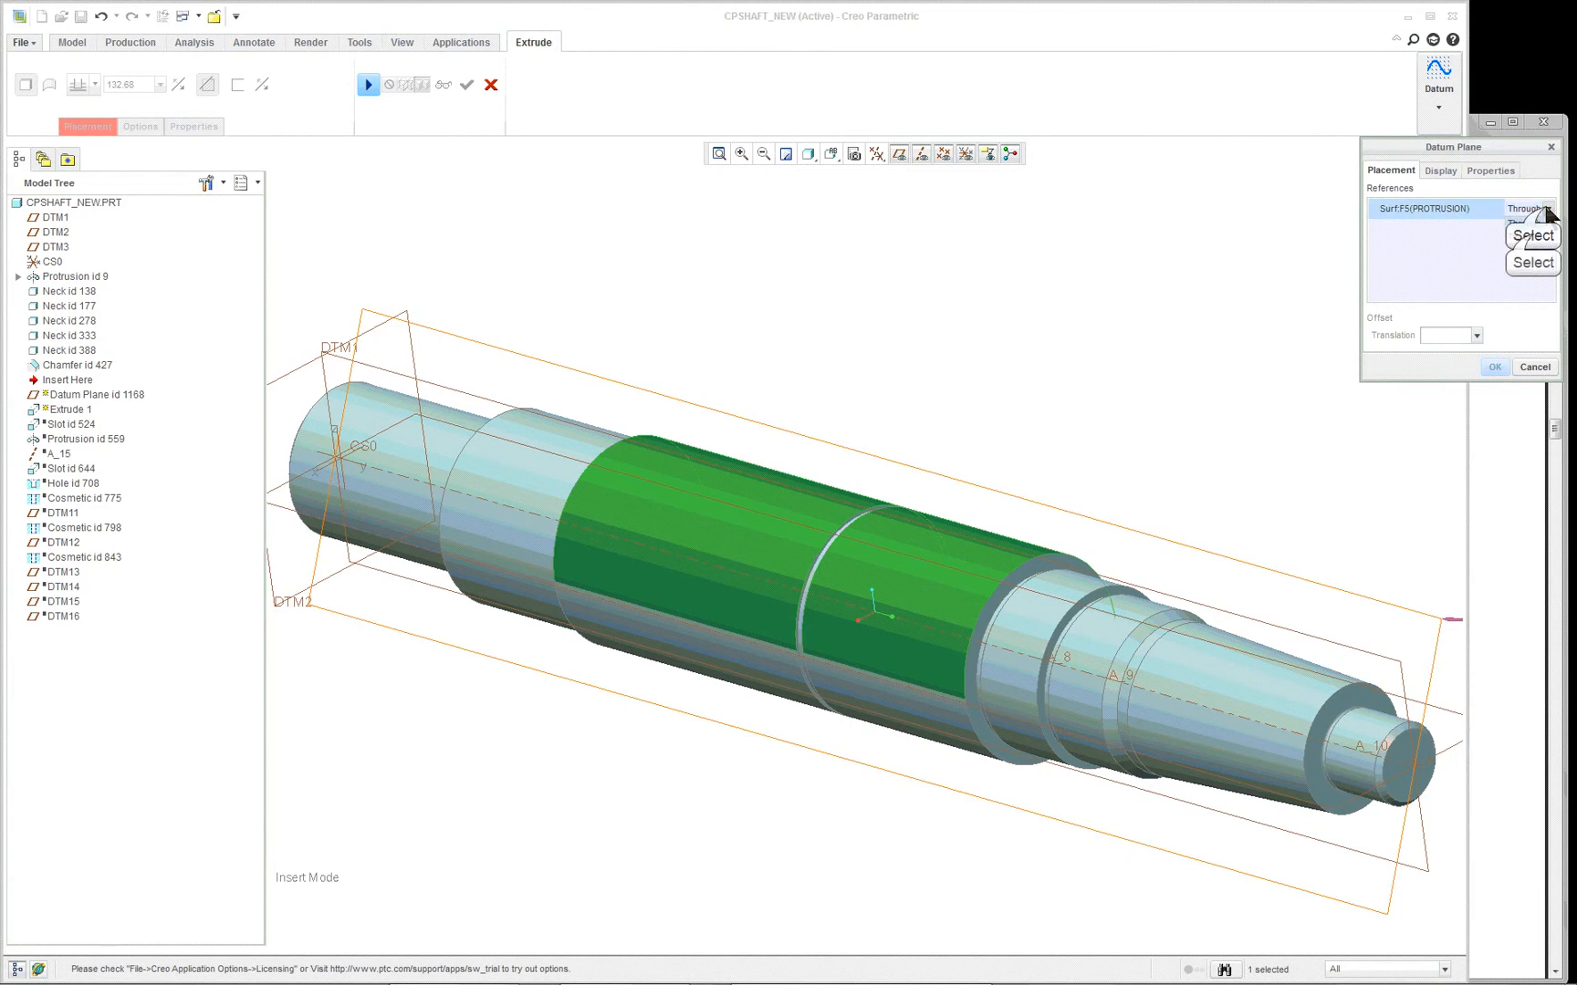
{"action": "left_click", "coordinate": [1548, 210]}
{"action": "left_click", "coordinate": [1523, 236]}
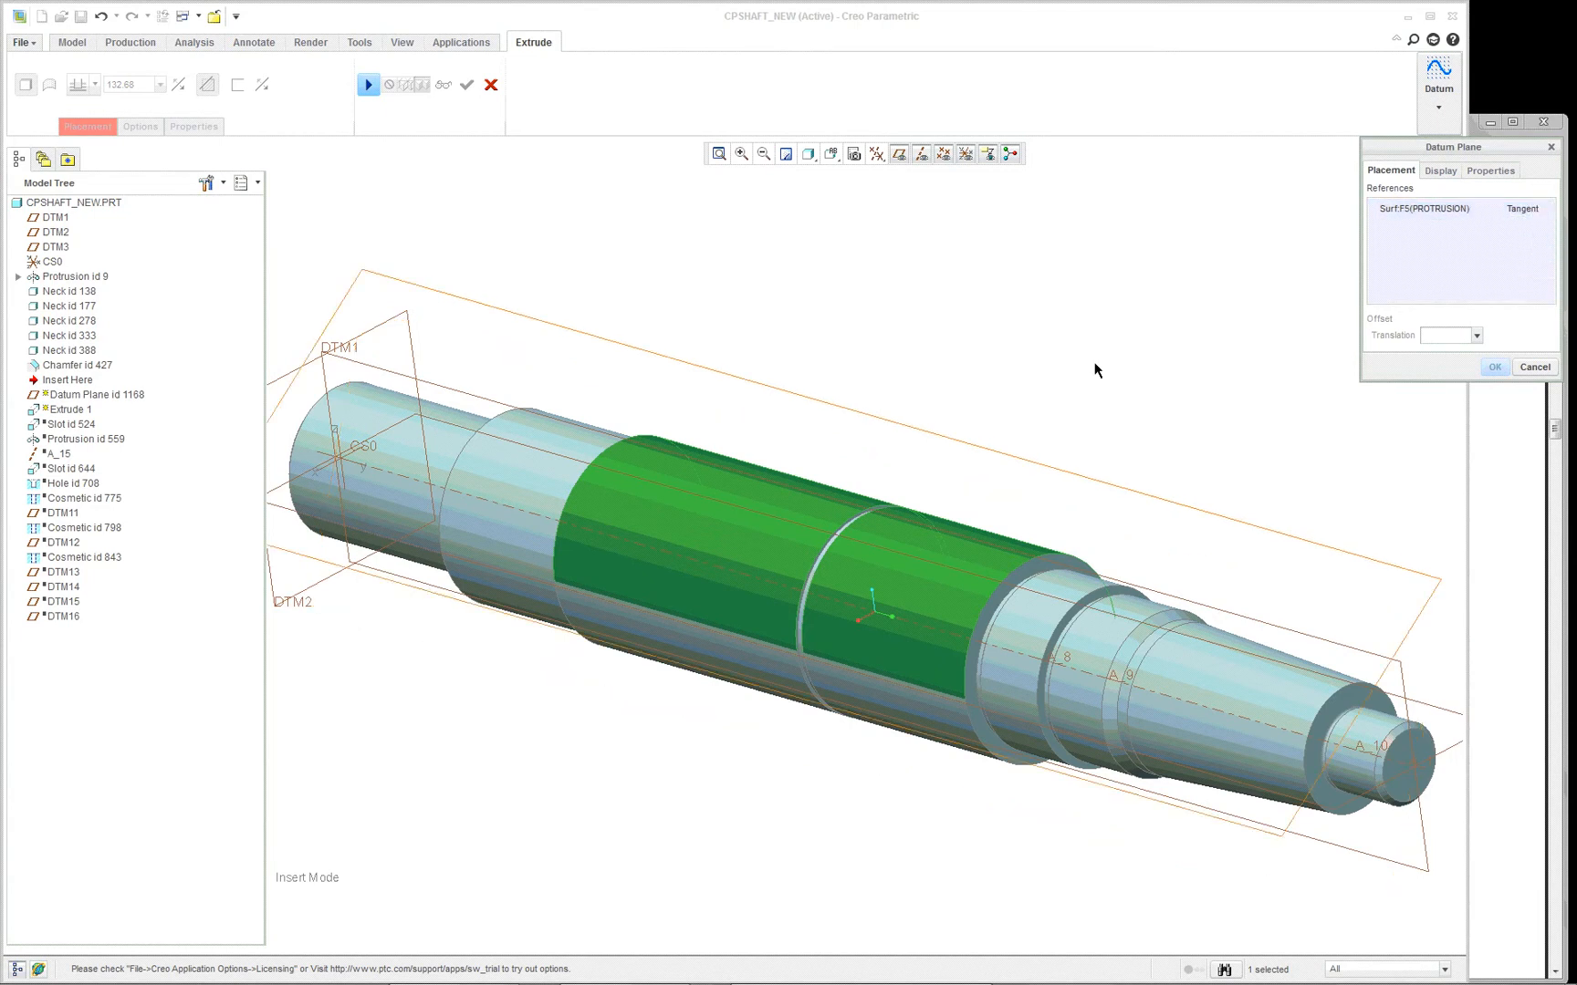
{"action": "scroll", "coordinate": [1095, 370], "scroll_direction": "down", "scroll_amount": 2}
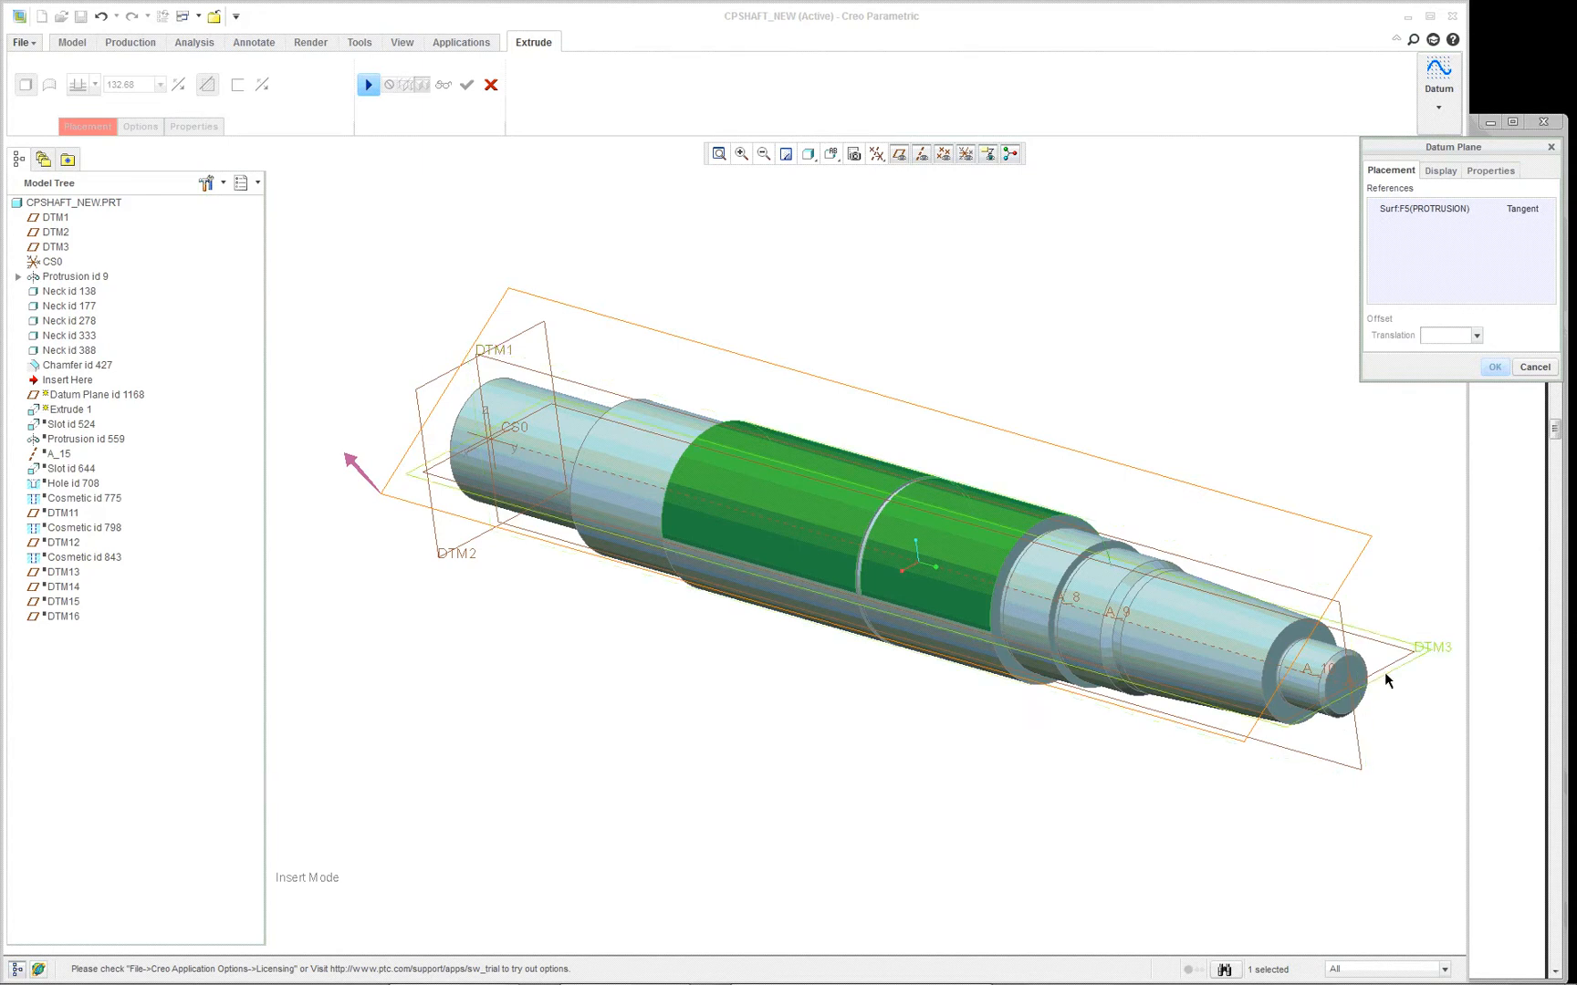
{"action": "left_click", "coordinate": [1360, 748], "text": "ctrl"}
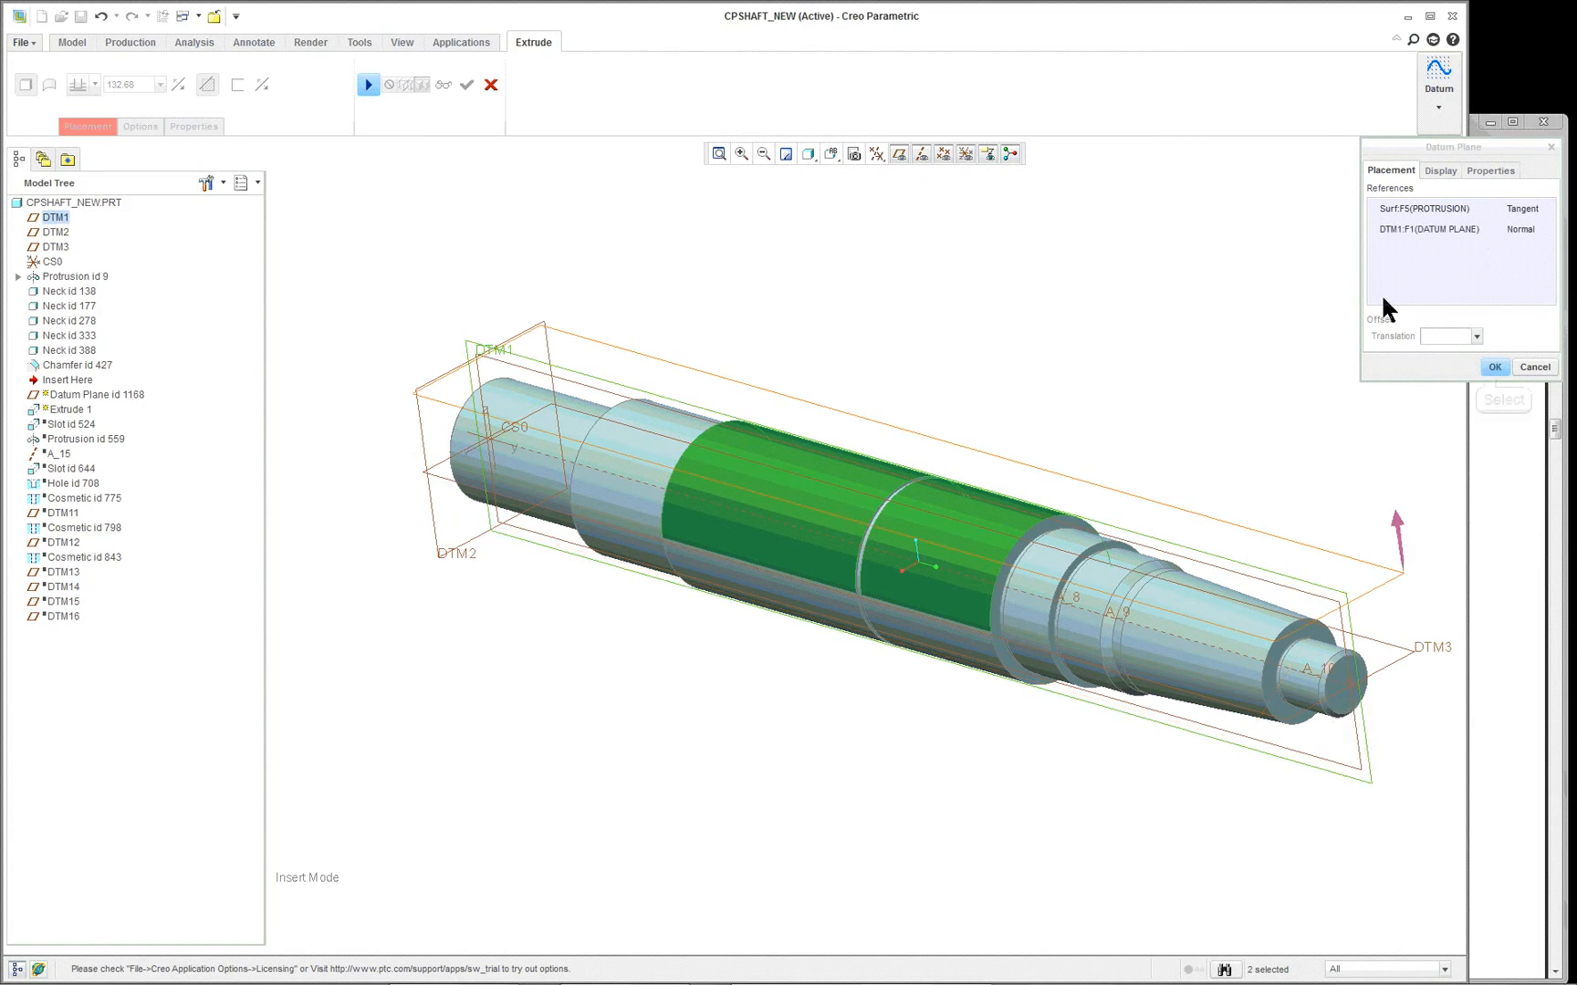
{"action": "left_click", "coordinate": [1494, 367]}
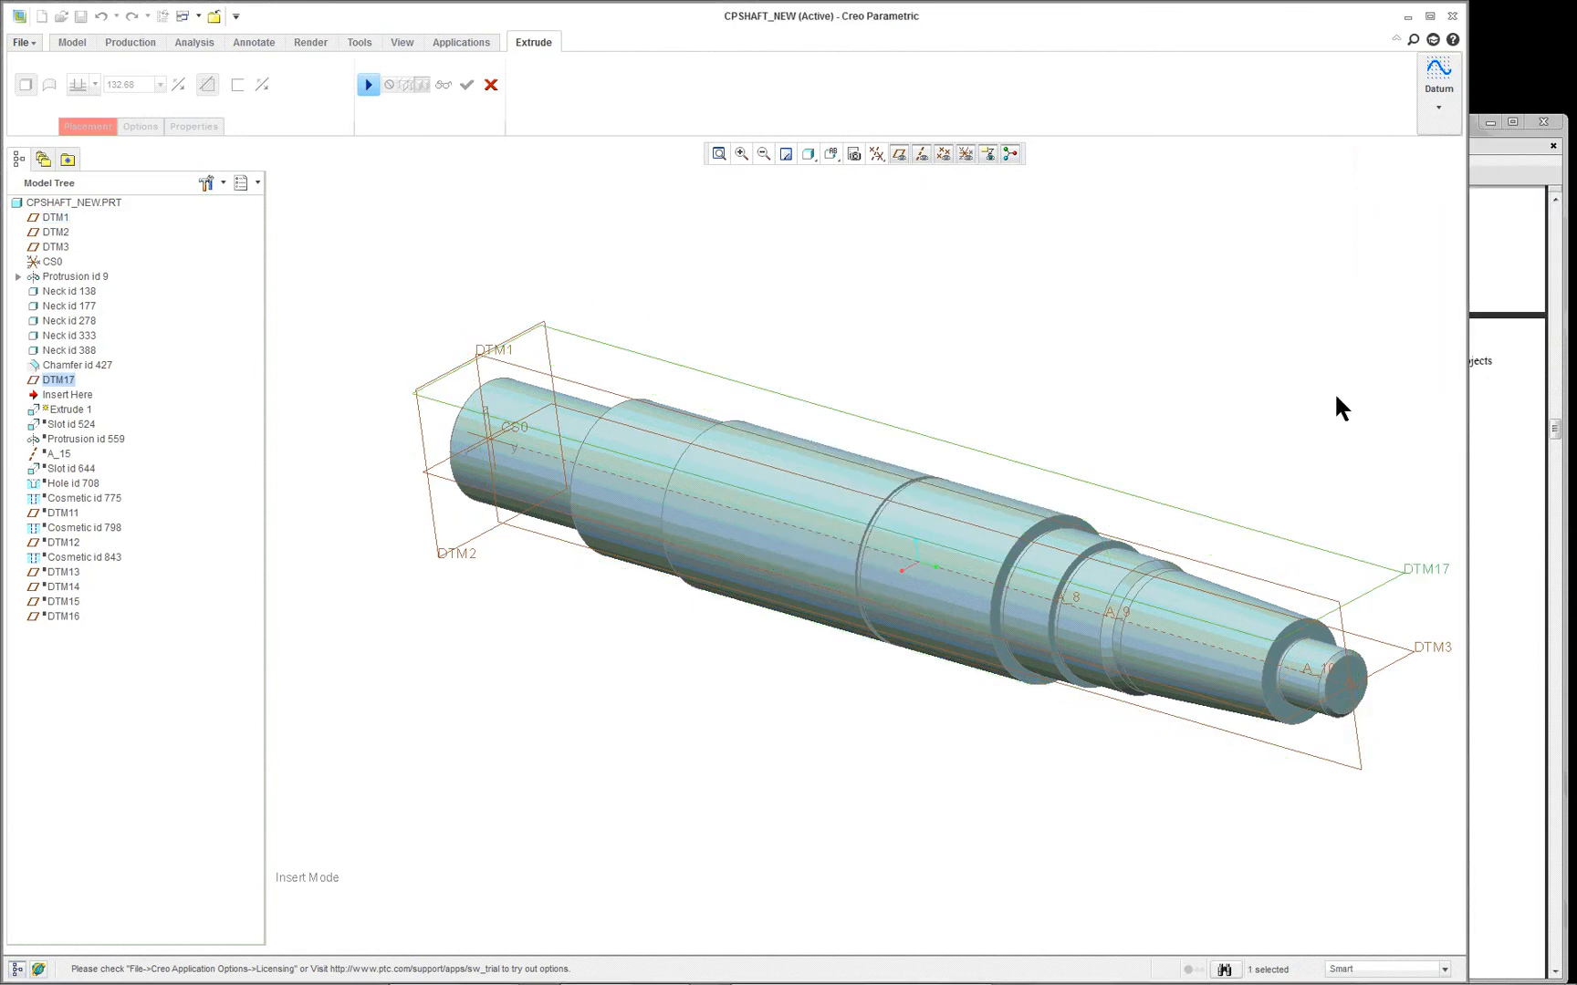
- Resume the extrude, face its sketch plane squarely, and draw a horizontal construction centerline along the shaft axis
{"action": "left_click", "coordinate": [368, 85]}
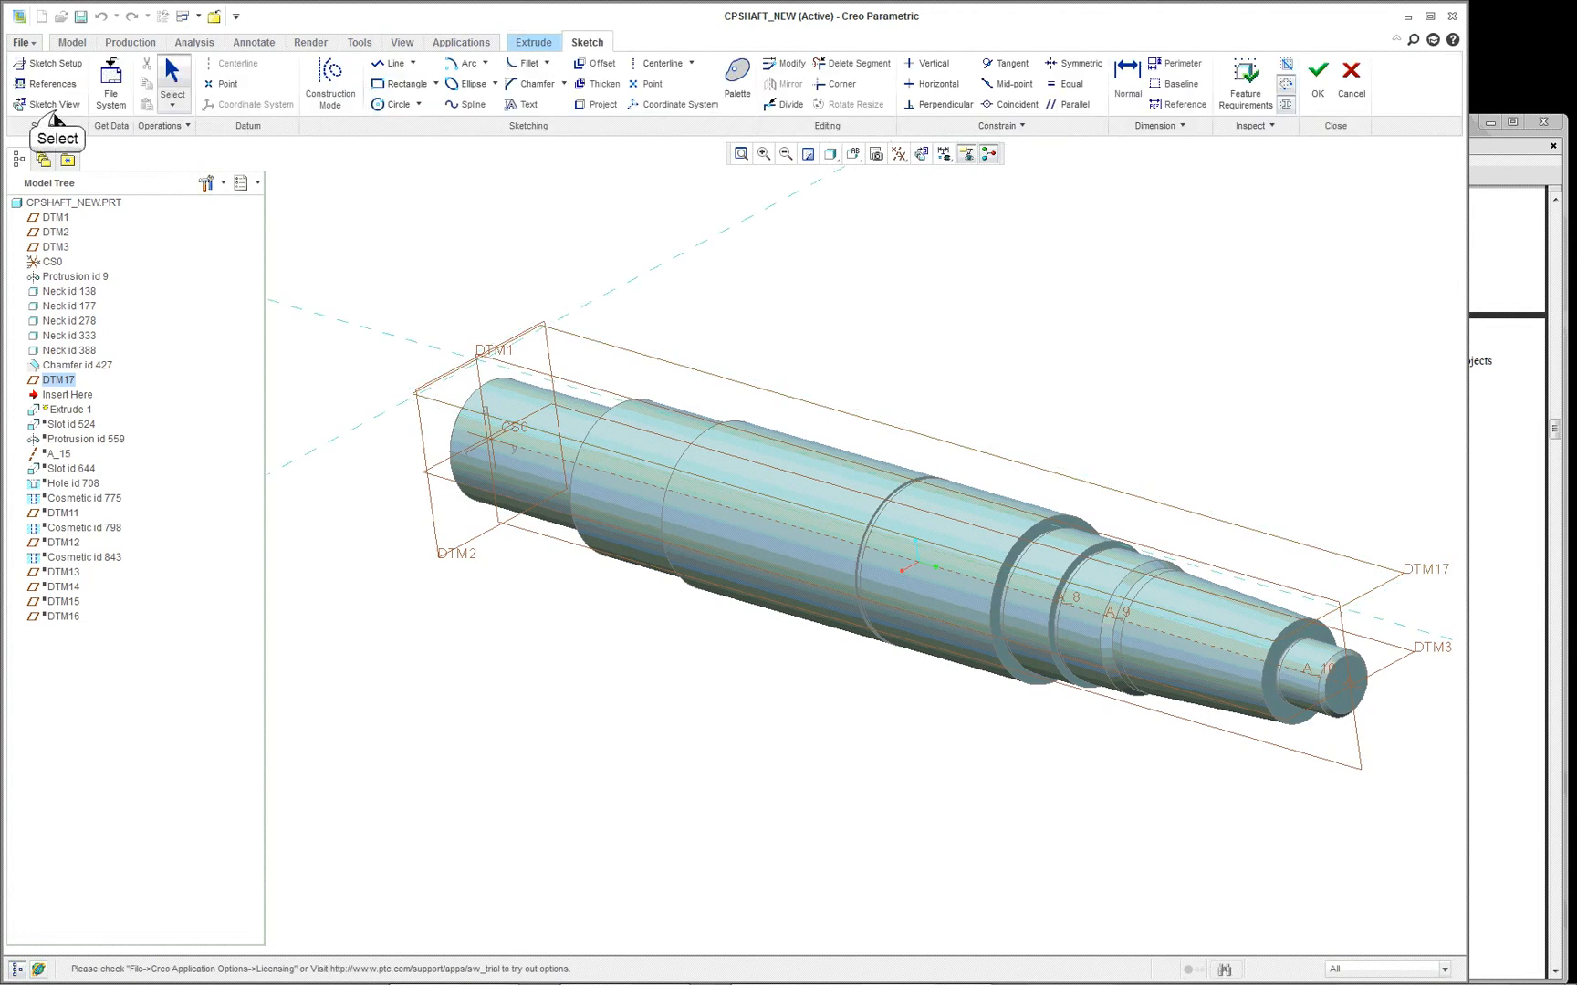
{"action": "left_click", "coordinate": [50, 104]}
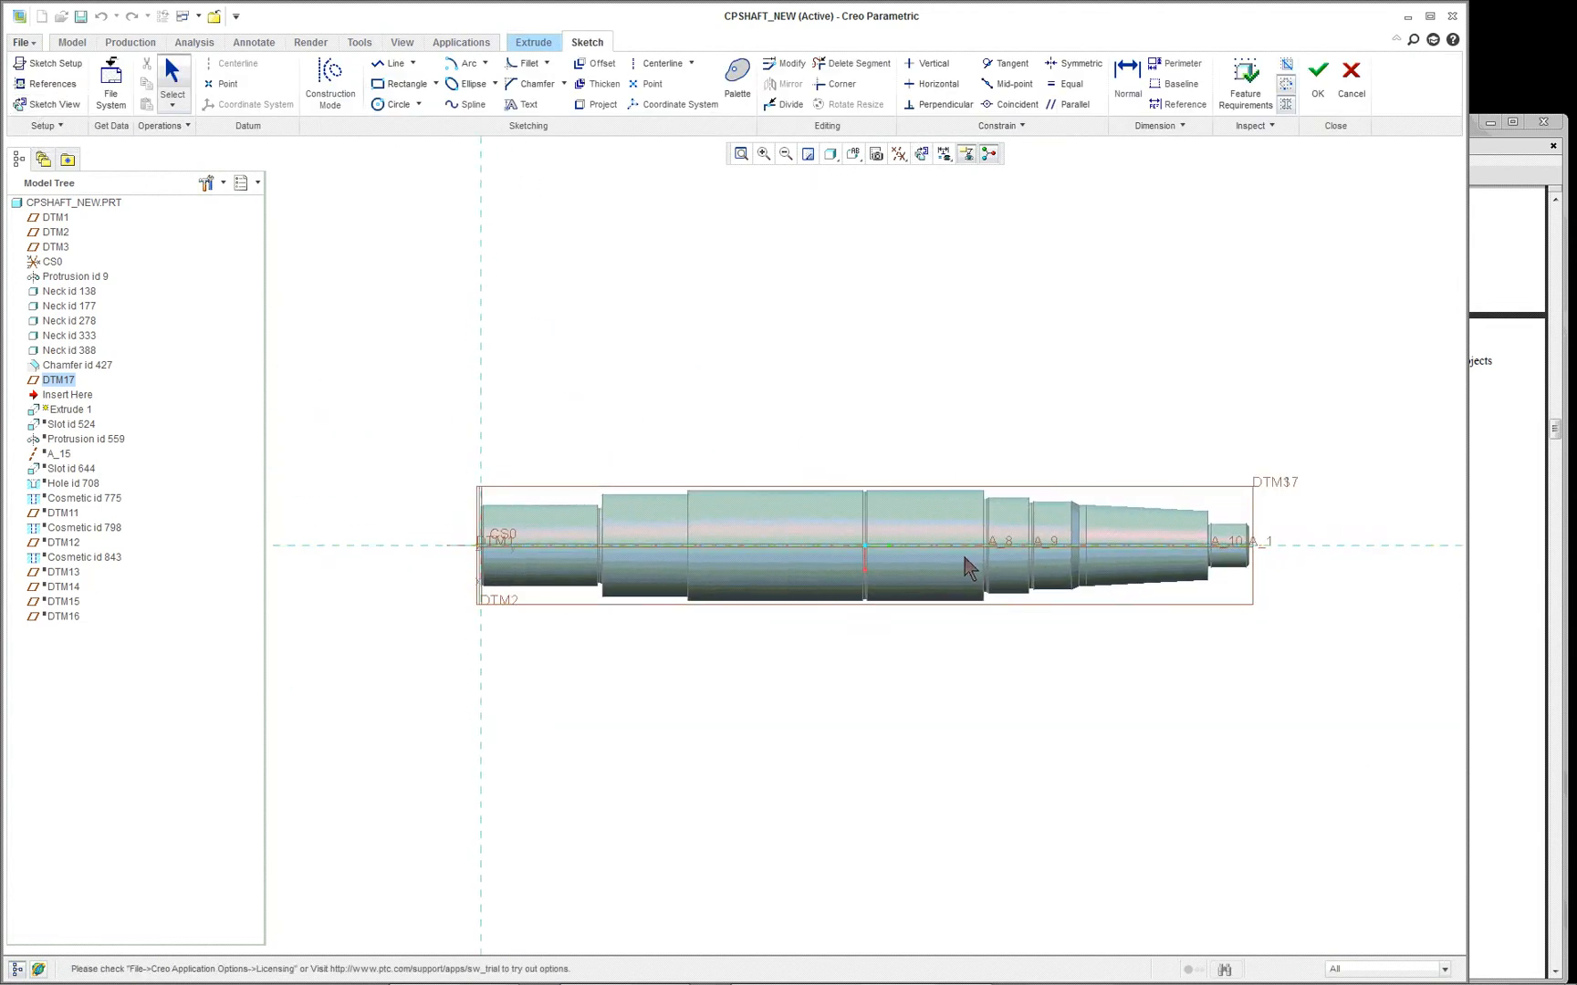
{"action": "scroll", "coordinate": [865, 564], "scroll_direction": "up", "scroll_amount": 2}
{"action": "right_click", "coordinate": [641, 408]}
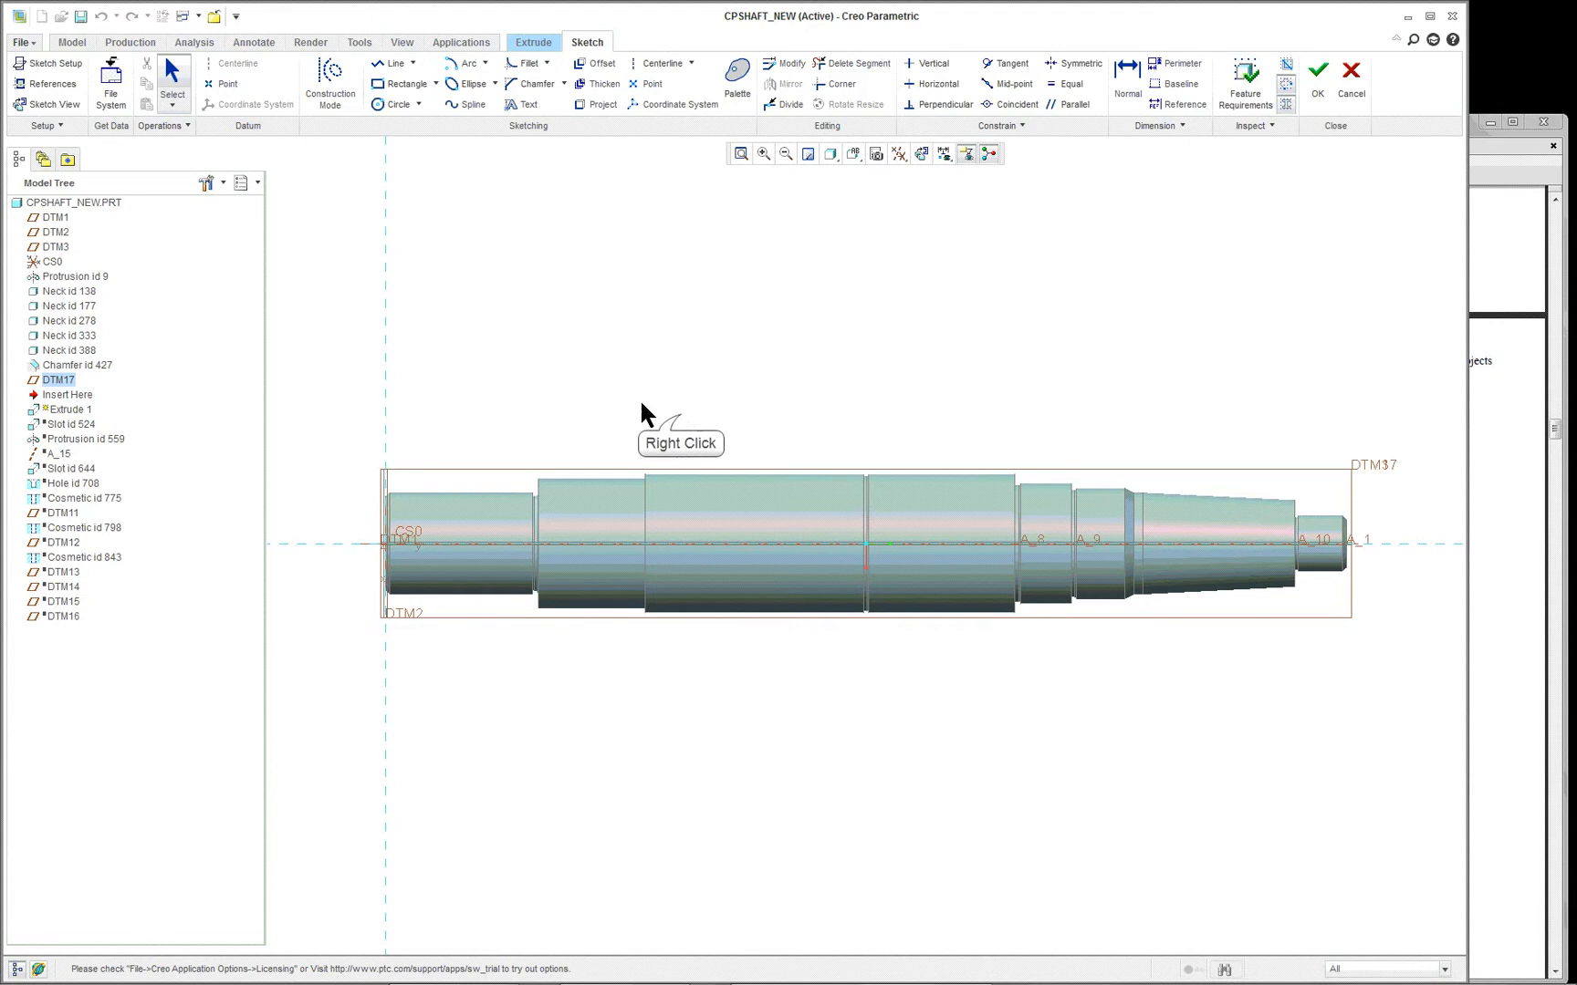
{"action": "scroll", "coordinate": [641, 431], "scroll_direction": "up", "scroll_amount": 1}
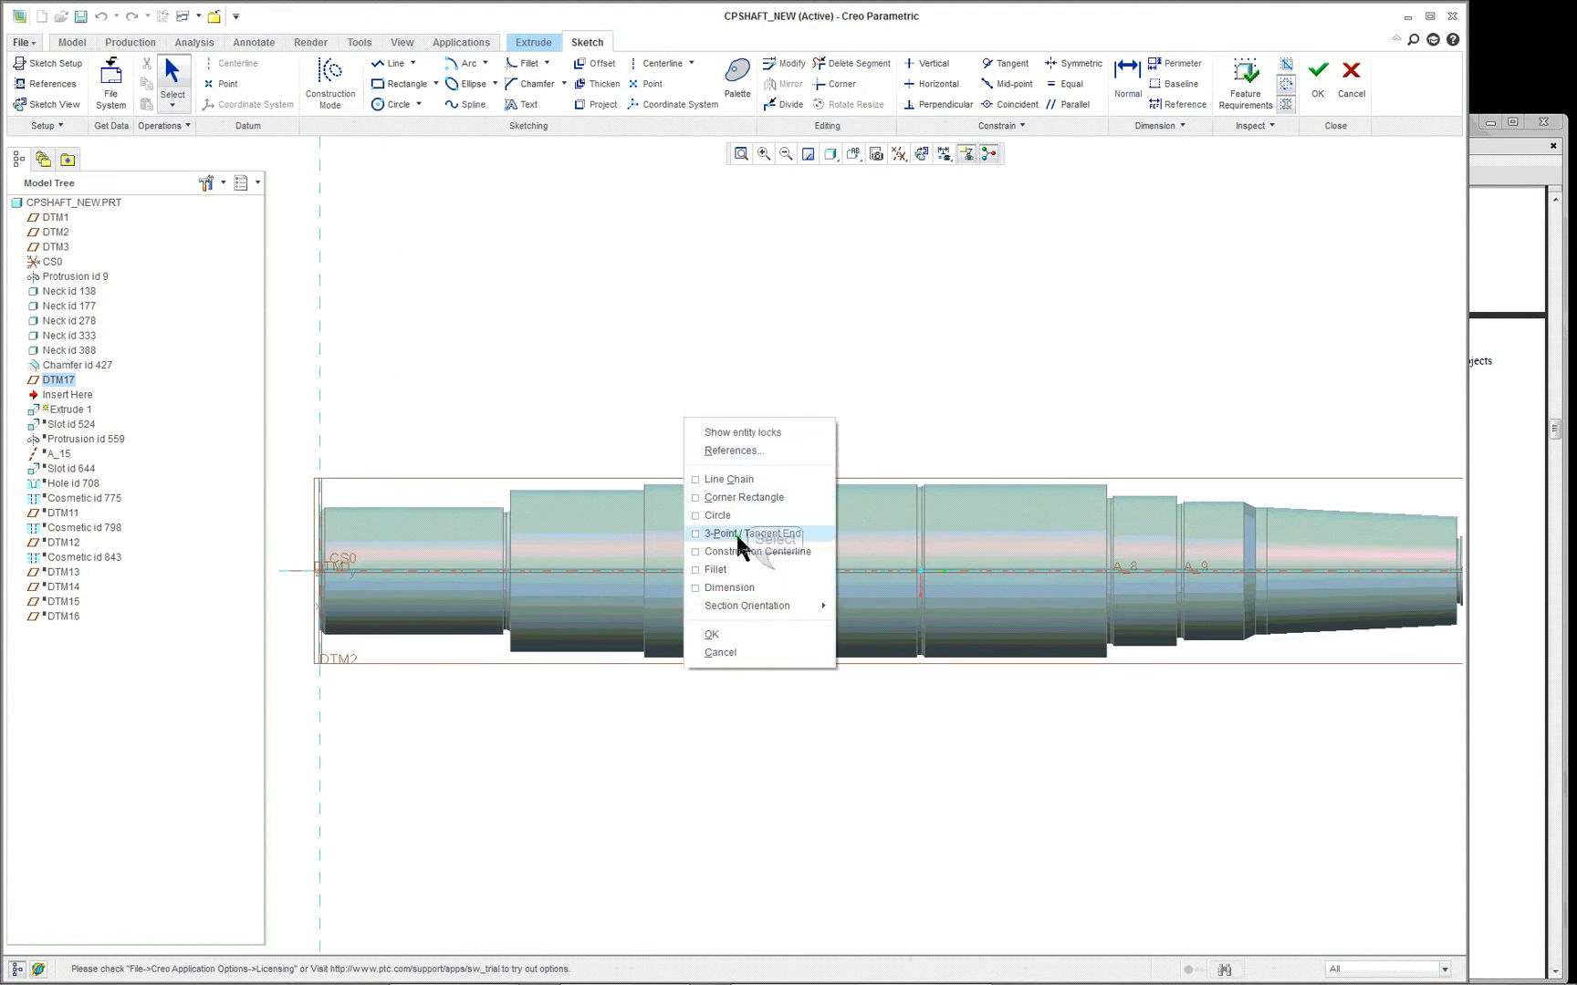
{"action": "left_click", "coordinate": [738, 537]}
{"action": "left_click", "coordinate": [863, 568]}
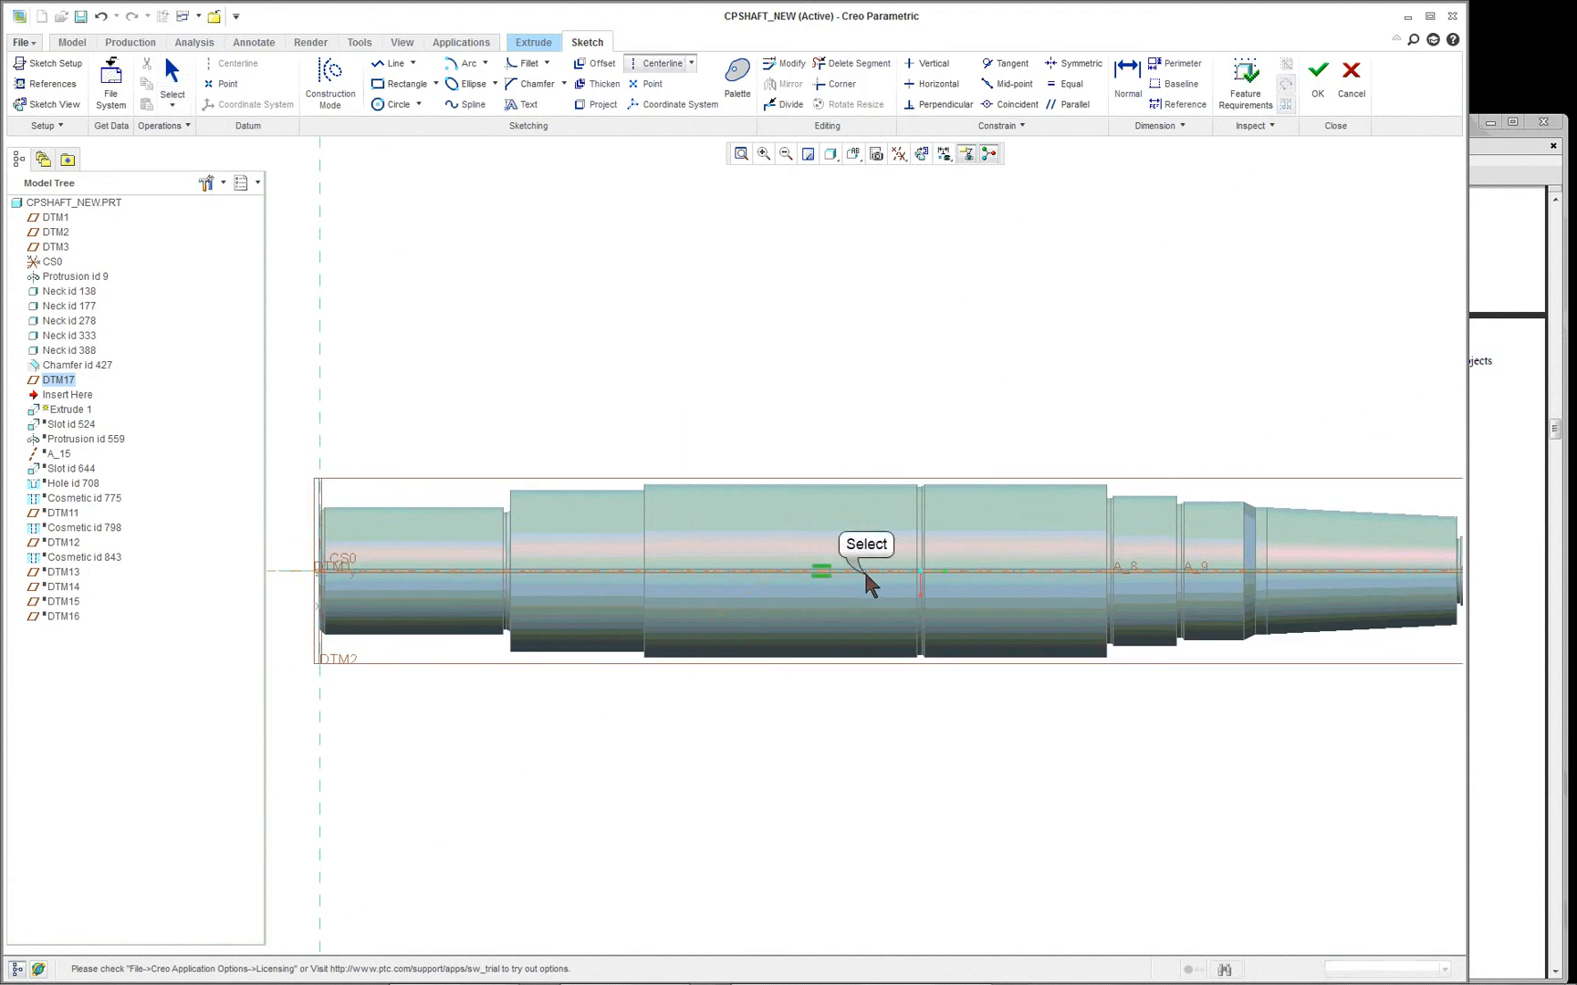
{"action": "middle_click", "coordinate": [853, 436]}
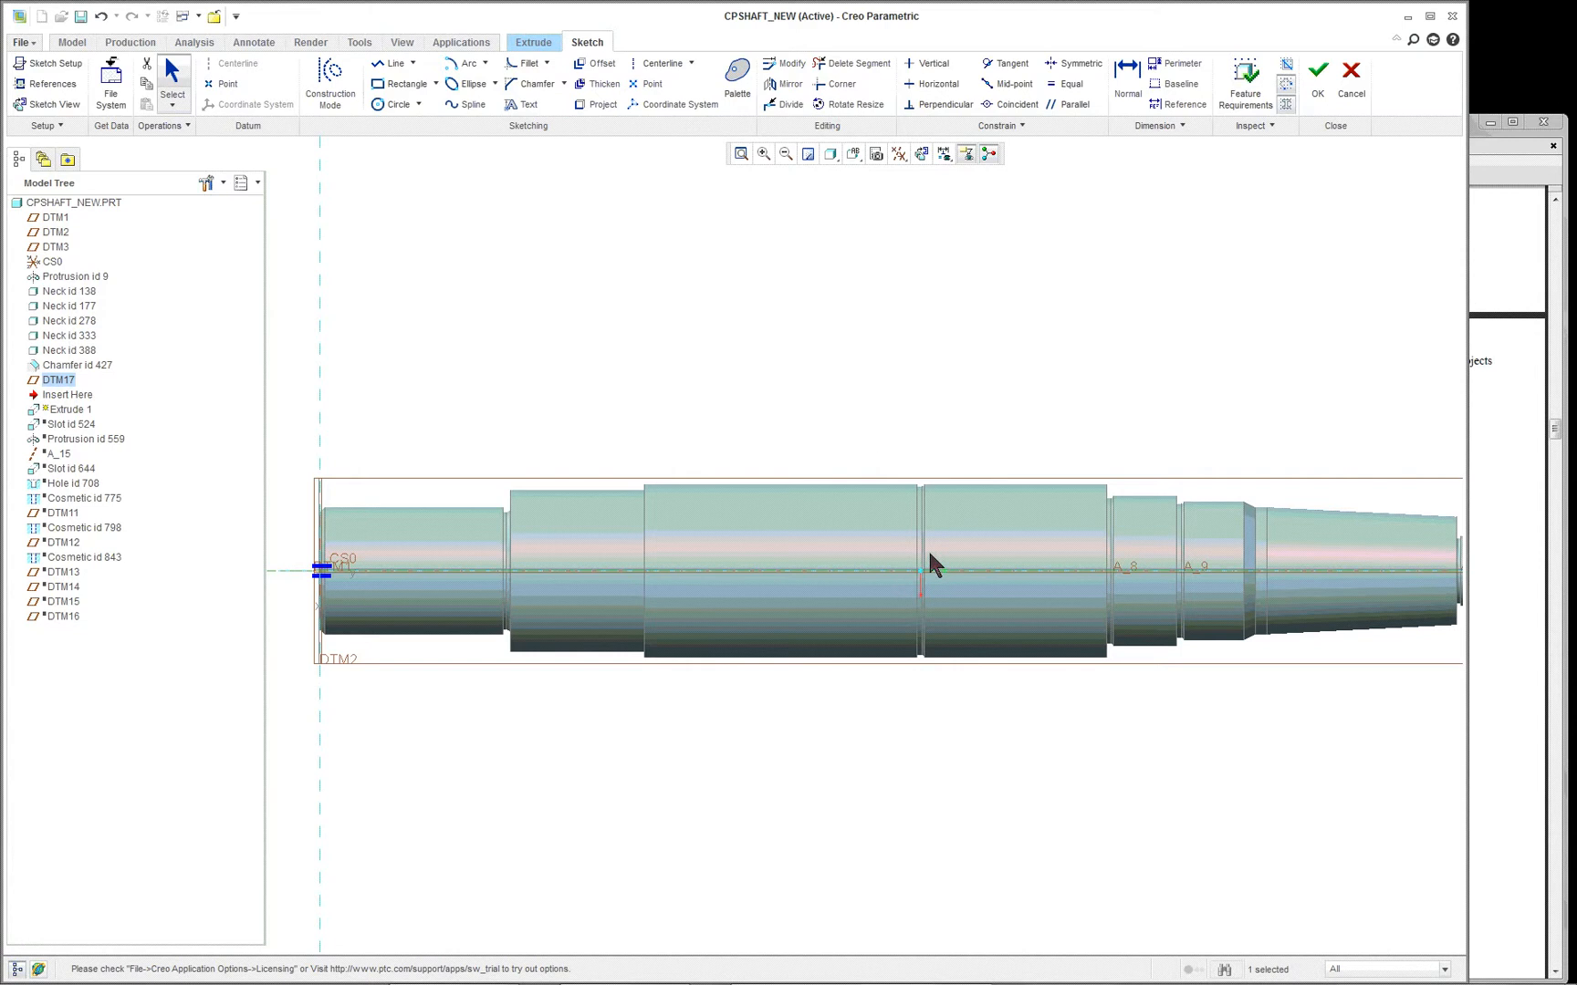
- Sketch two opposed half-circle arcs of equal radius, about 13.3, centered on the centerline over the large middle cylinder
{"action": "scroll", "coordinate": [837, 682], "scroll_direction": "down", "scroll_amount": 3}
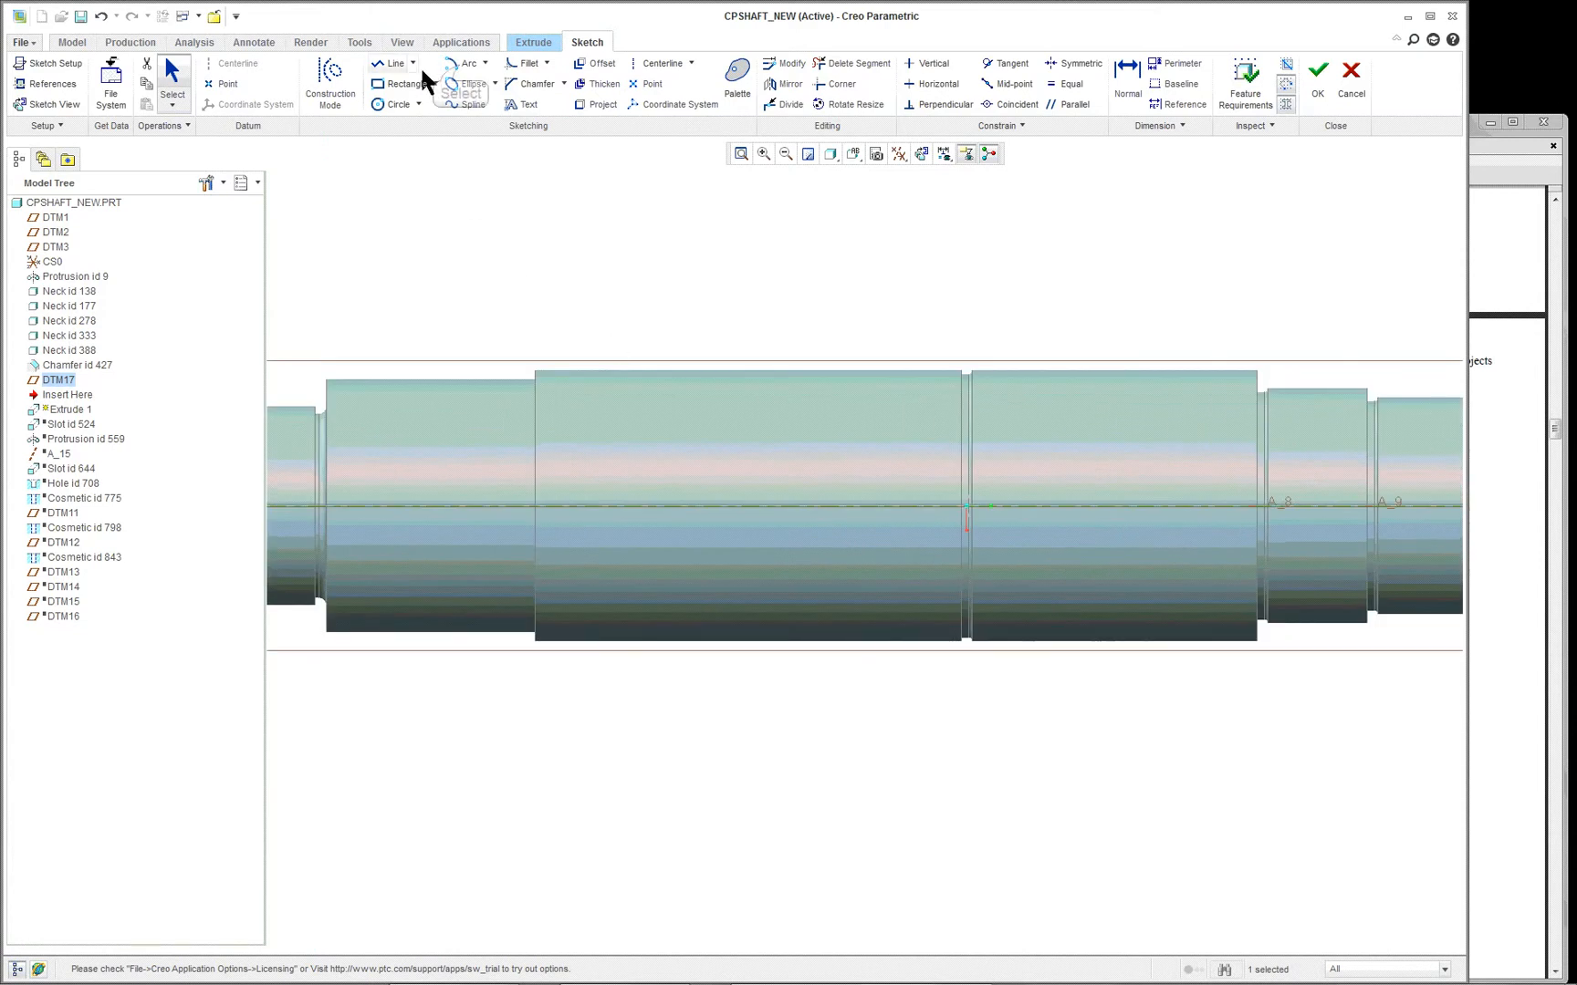
{"action": "left_click", "coordinate": [461, 65]}
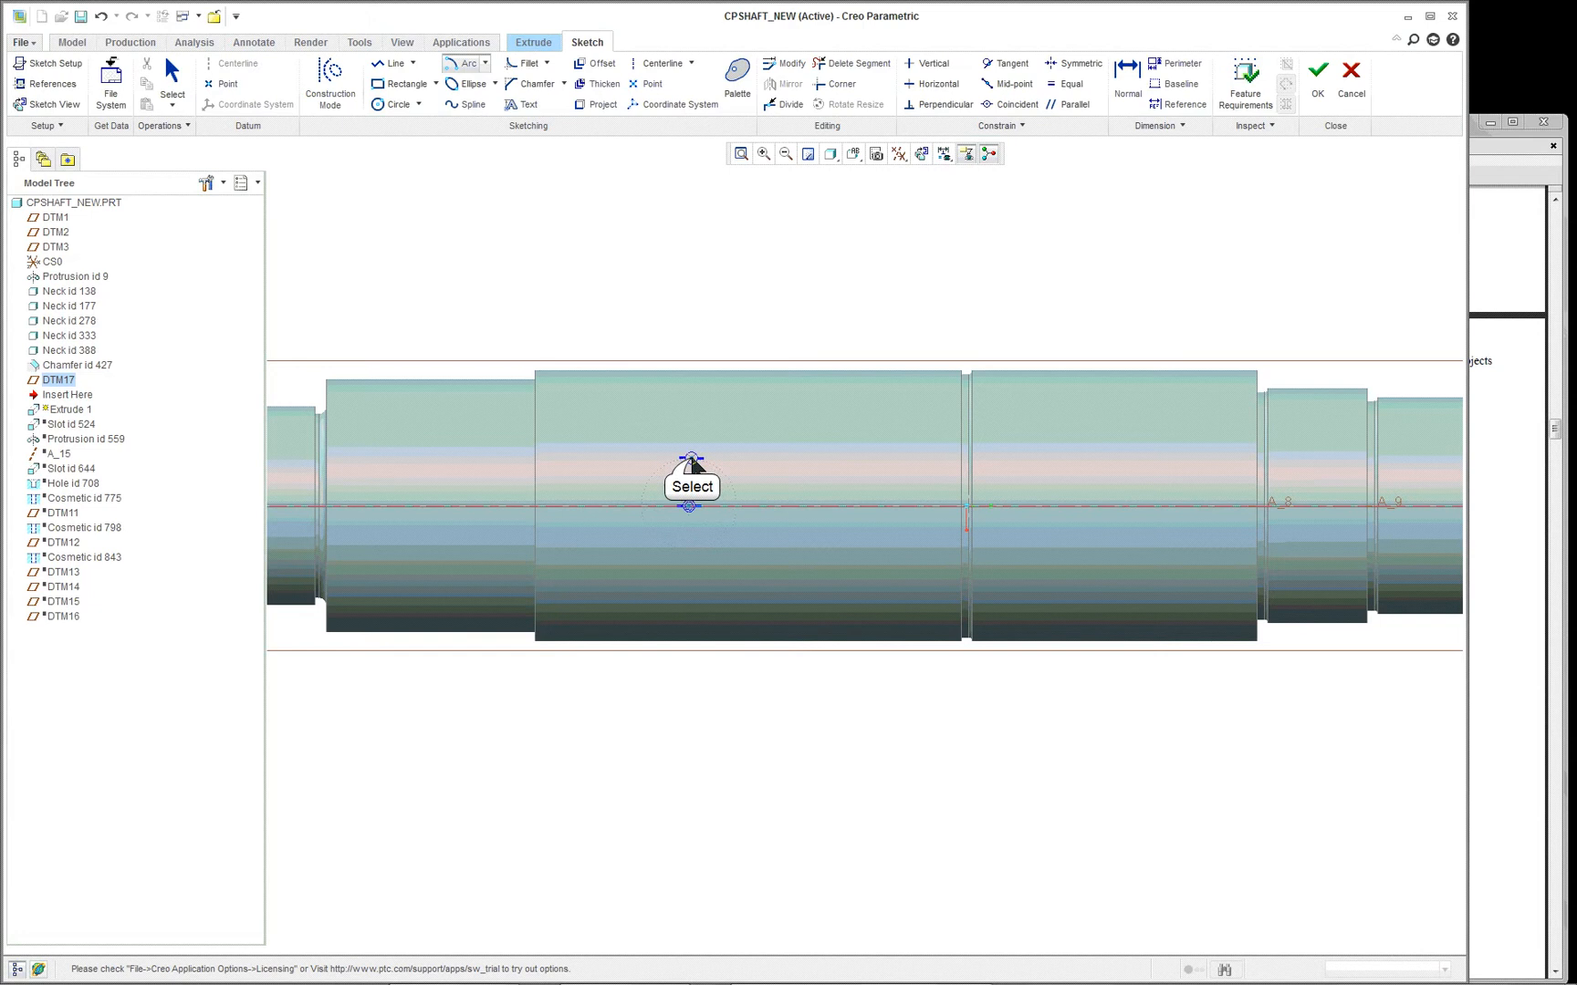
{"action": "left_click", "coordinate": [689, 505]}
{"action": "left_click", "coordinate": [689, 555]}
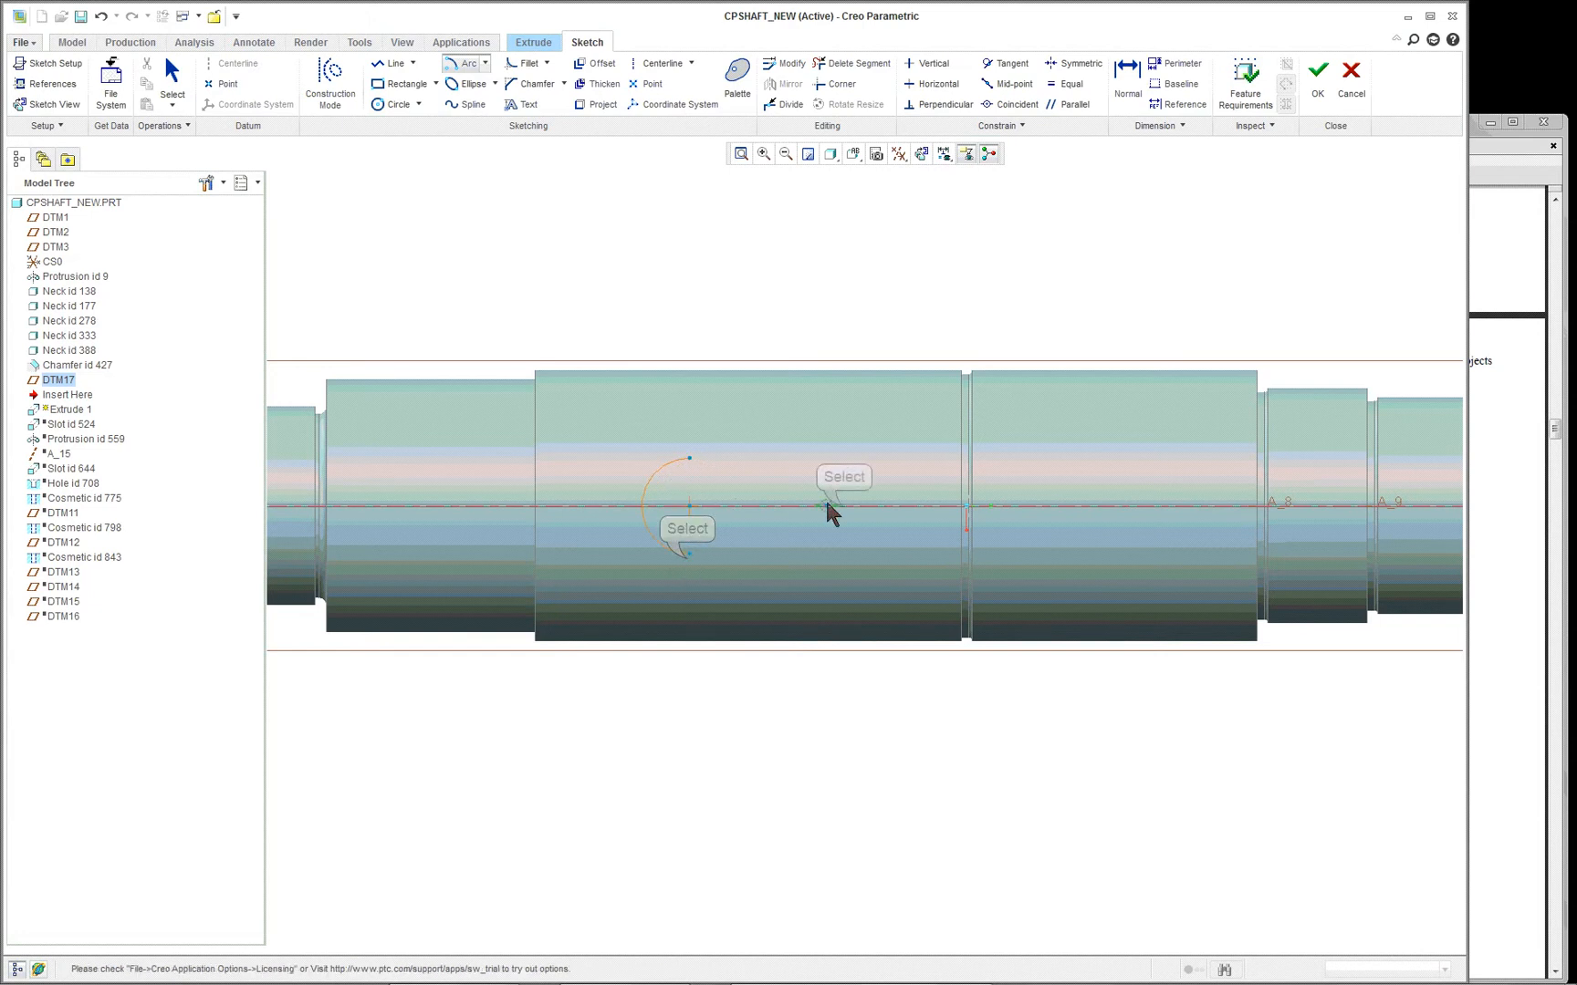
{"action": "left_click", "coordinate": [845, 508]}
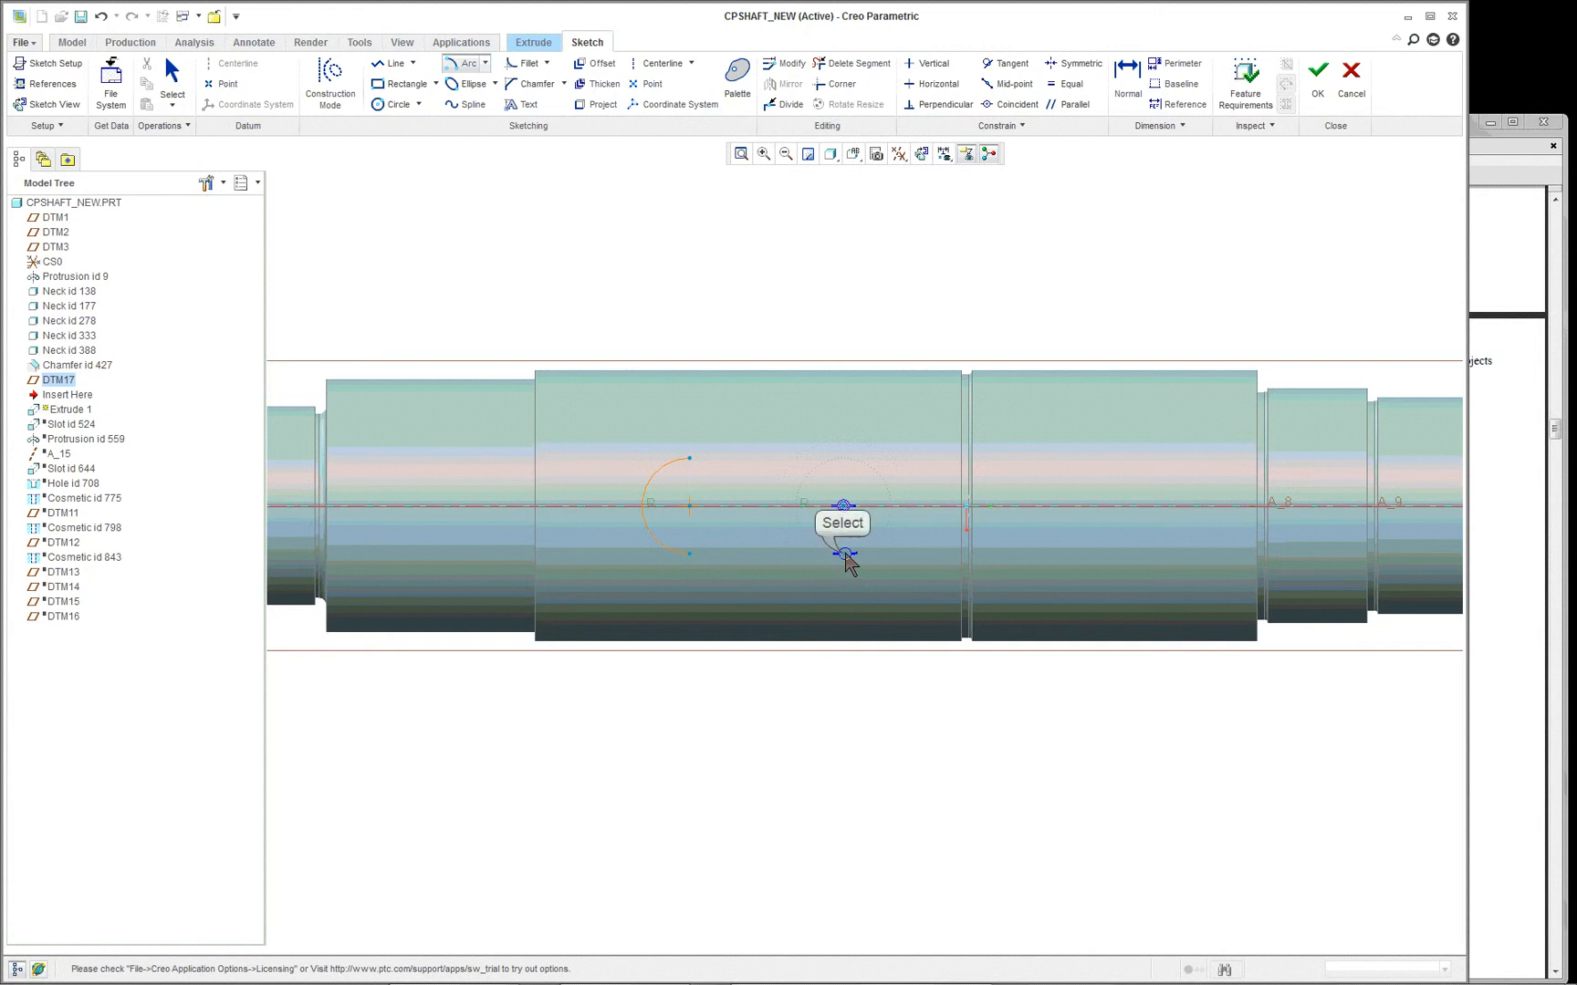
{"action": "left_click", "coordinate": [845, 553]}
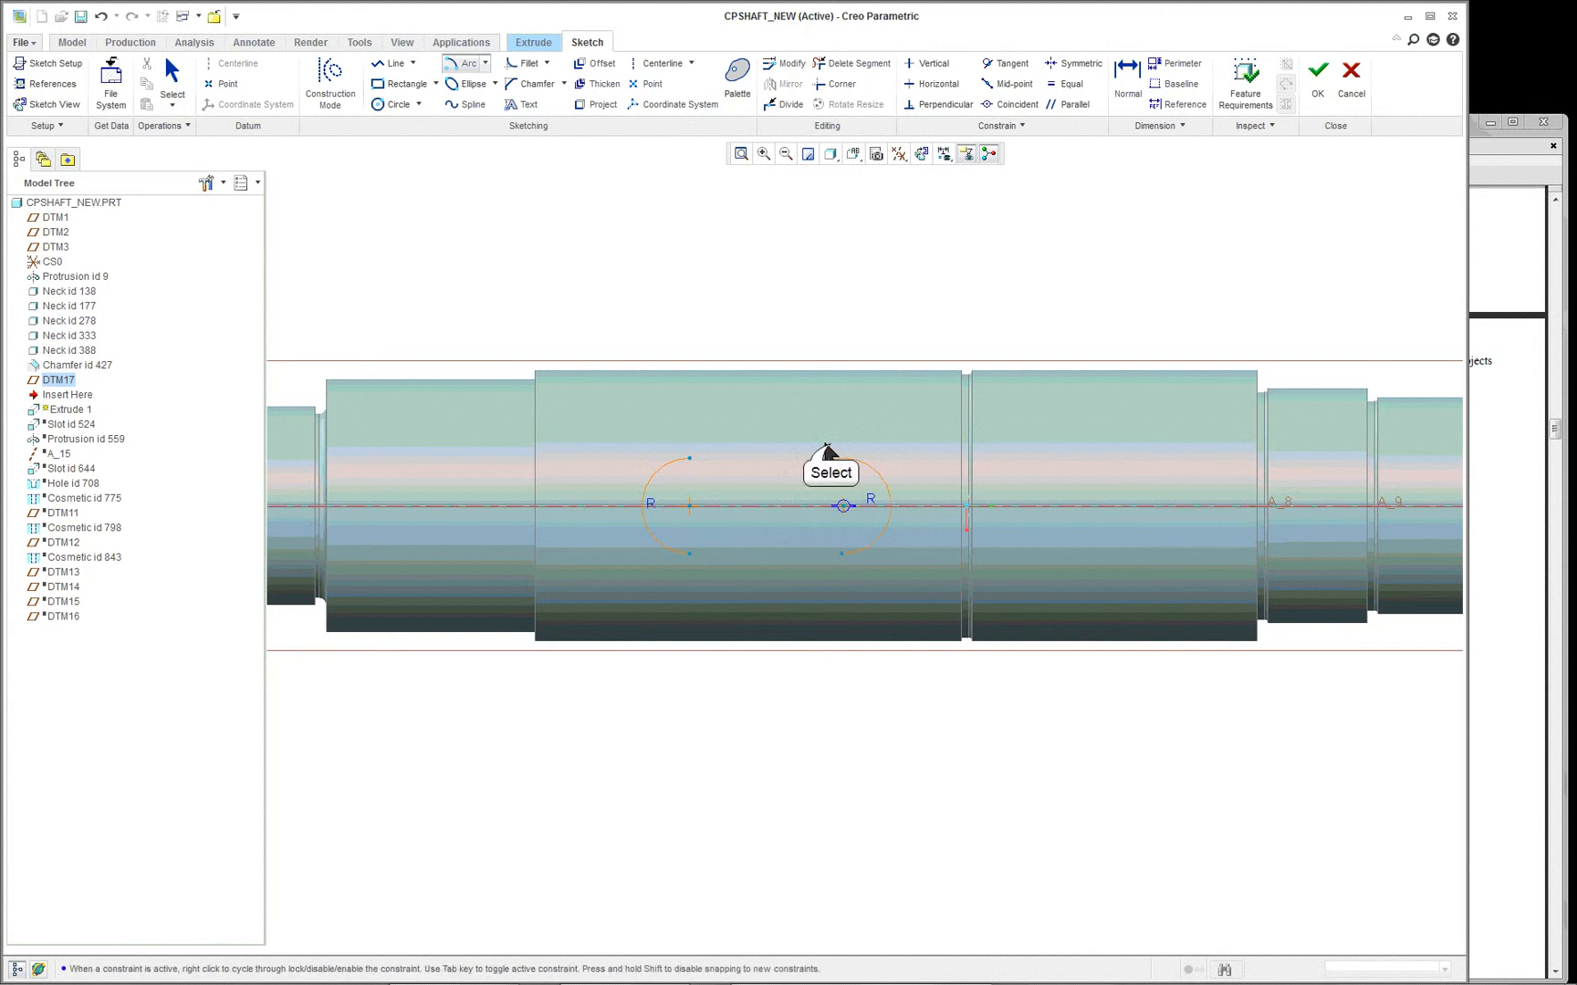
{"action": "left_click", "coordinate": [829, 445]}
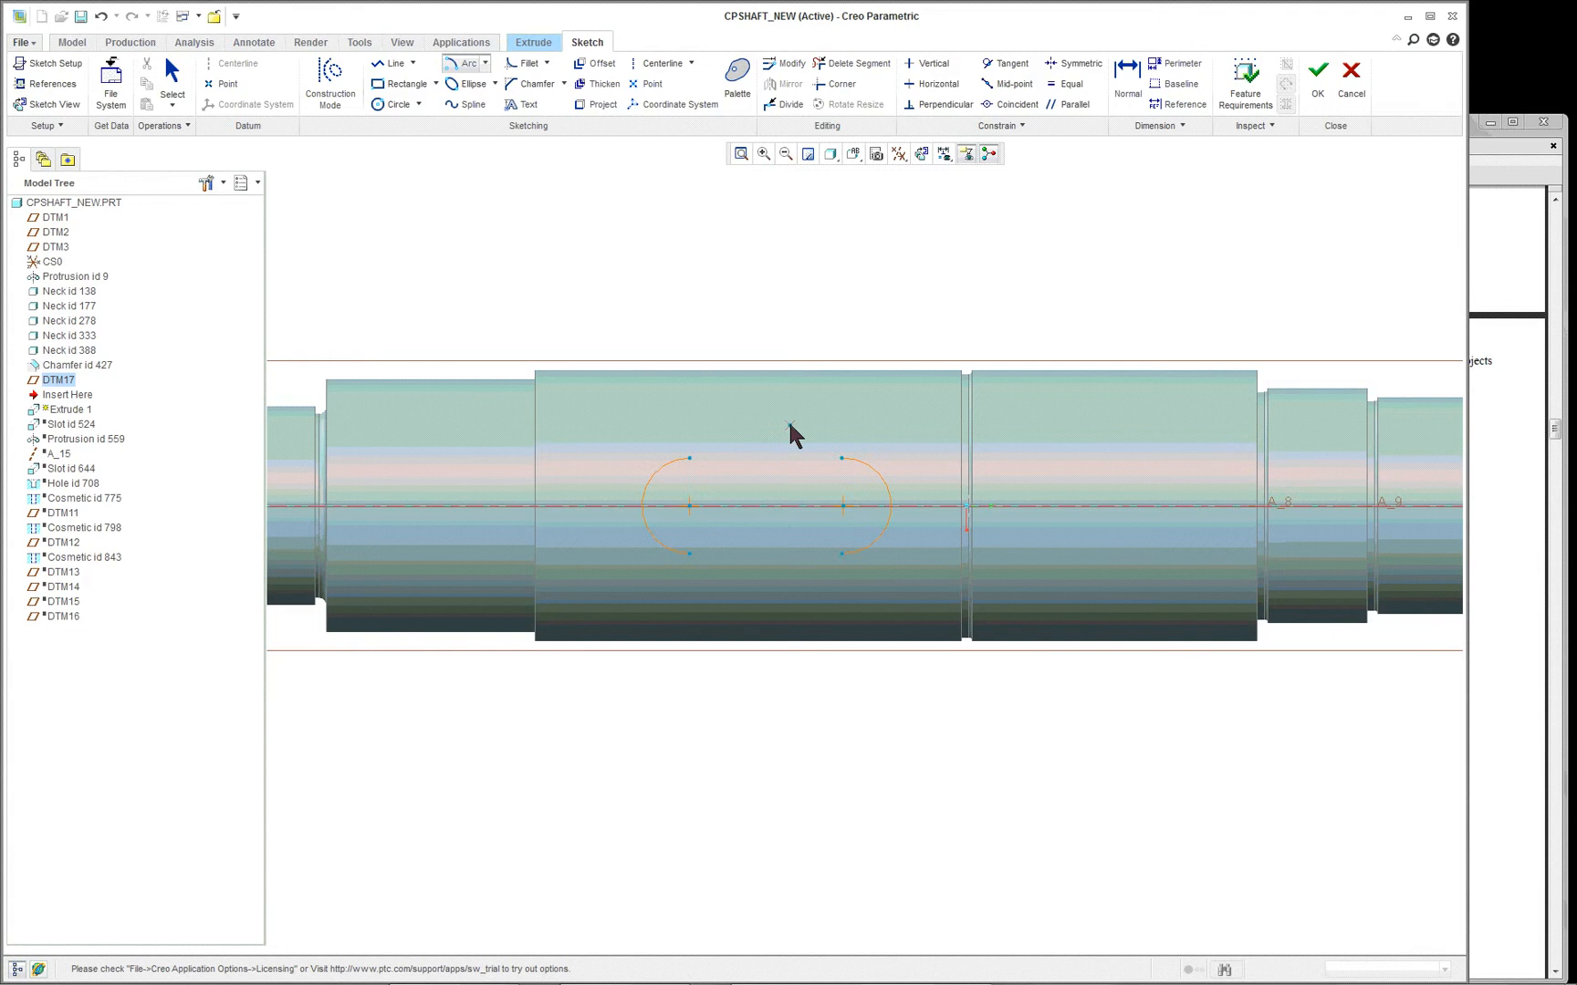
{"action": "middle_click", "coordinate": [788, 420]}
- Join the upper endpoints of the two arcs with a horizontal line
{"action": "scroll", "coordinate": [785, 433], "scroll_direction": "up", "scroll_amount": 1}
{"action": "scroll", "coordinate": [747, 478], "scroll_direction": "down", "scroll_amount": 2}
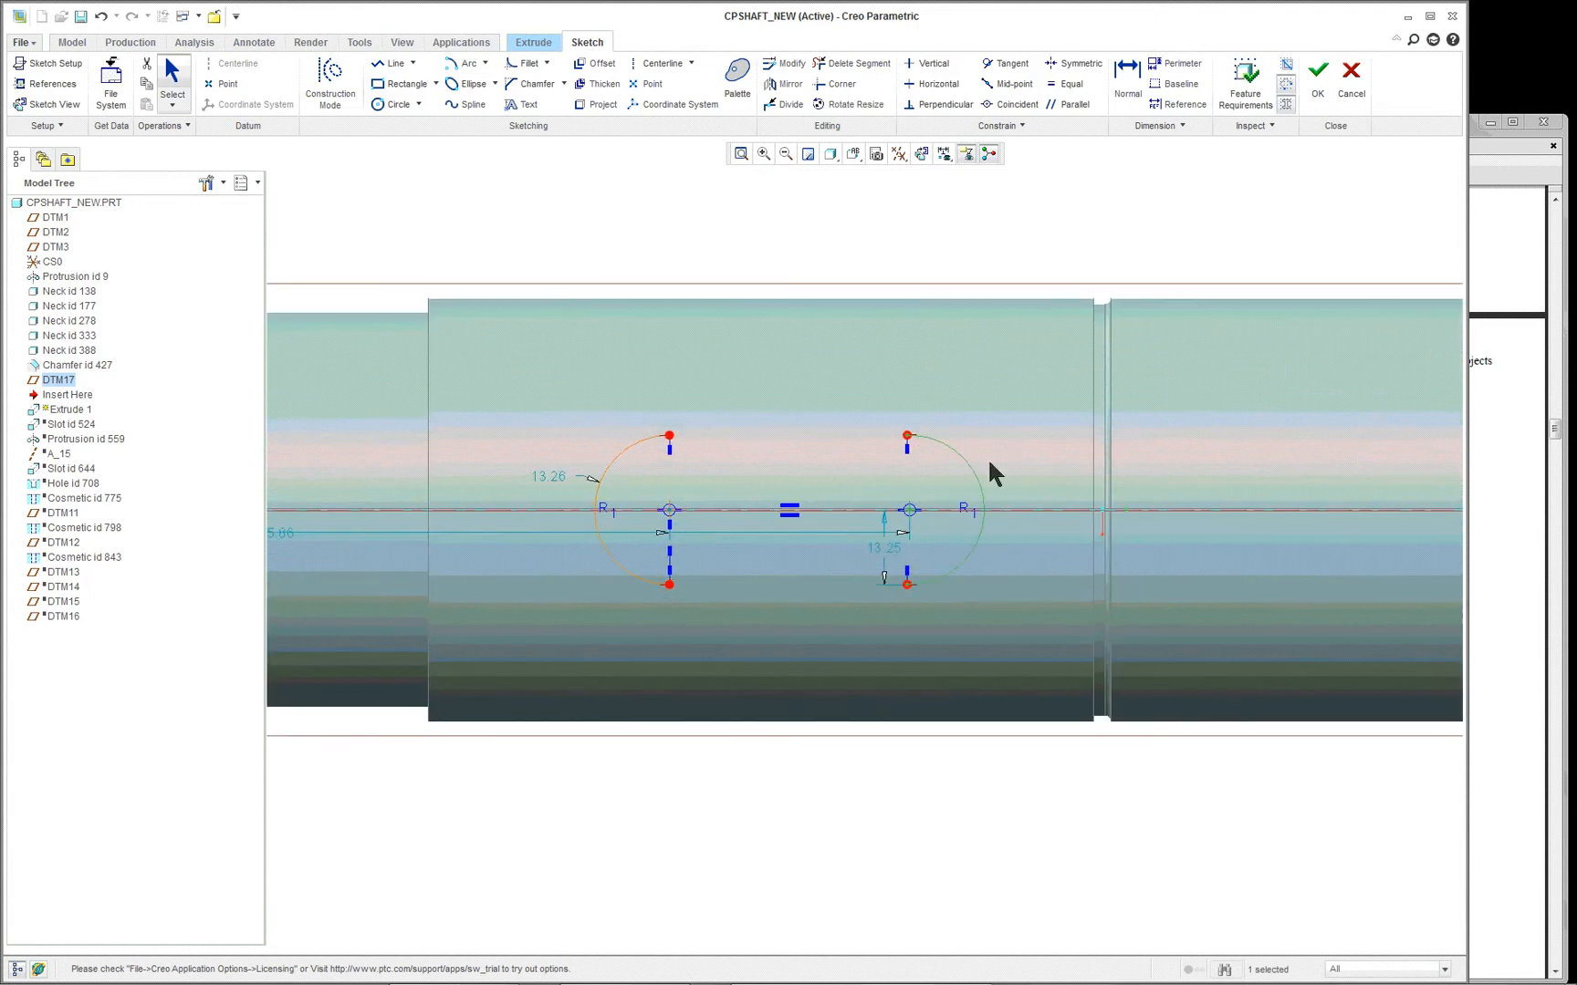
{"action": "right_click", "coordinate": [750, 239]}
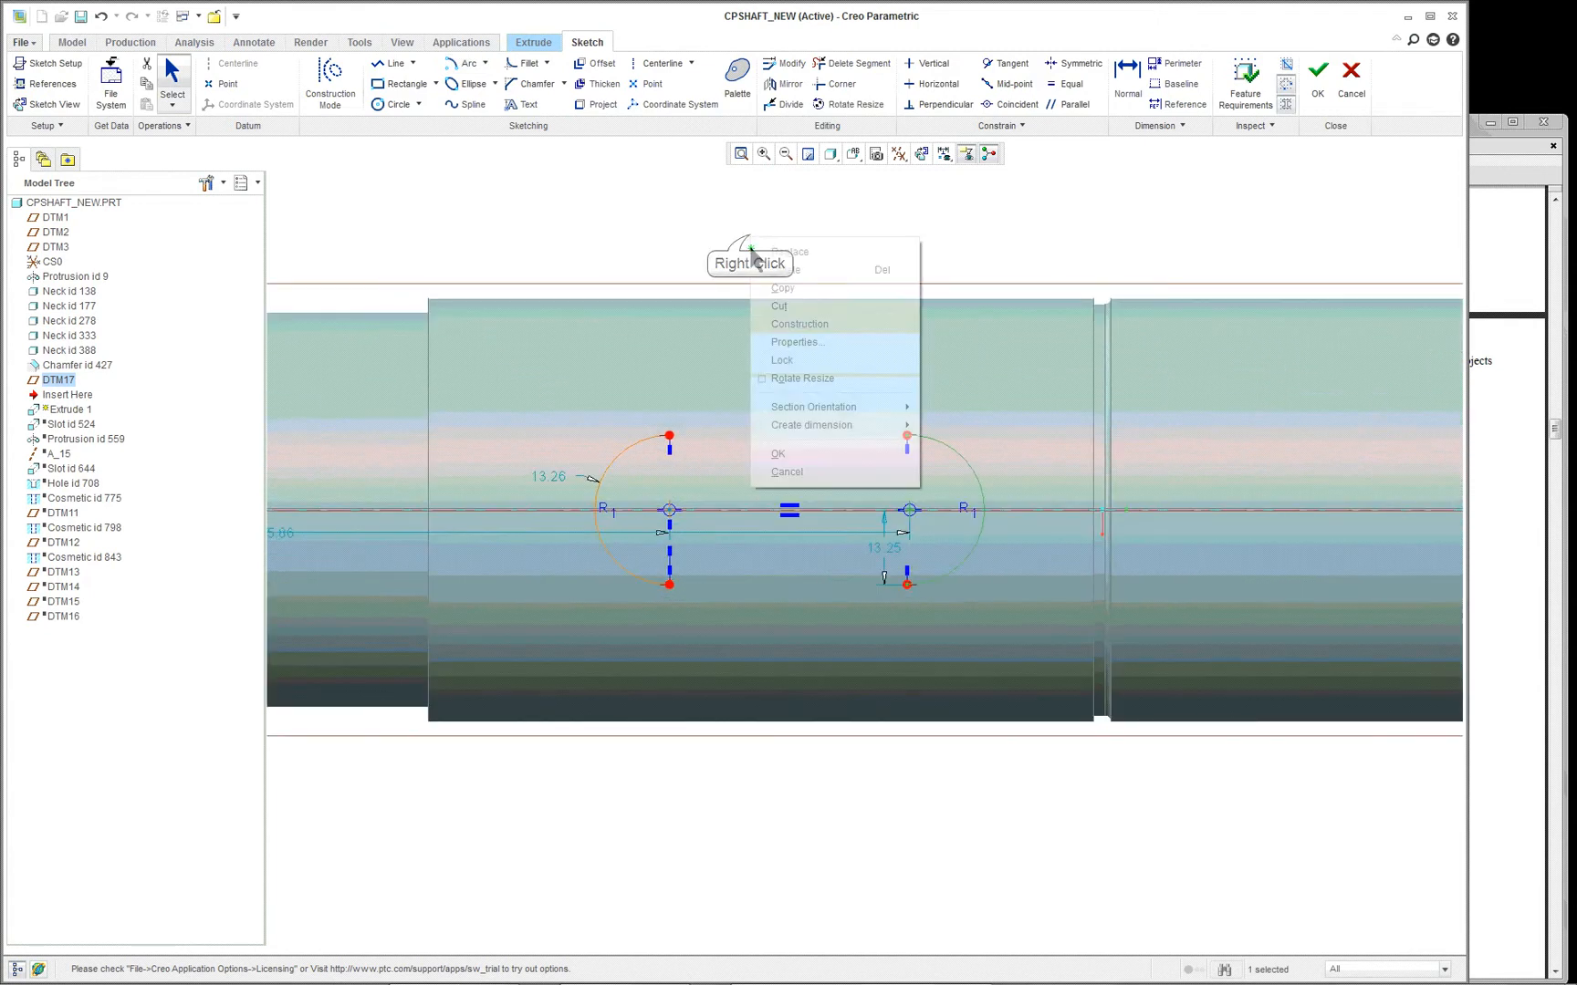
{"action": "left_click", "coordinate": [801, 362]}
{"action": "scroll", "coordinate": [656, 189], "scroll_direction": "up", "scroll_amount": 1}
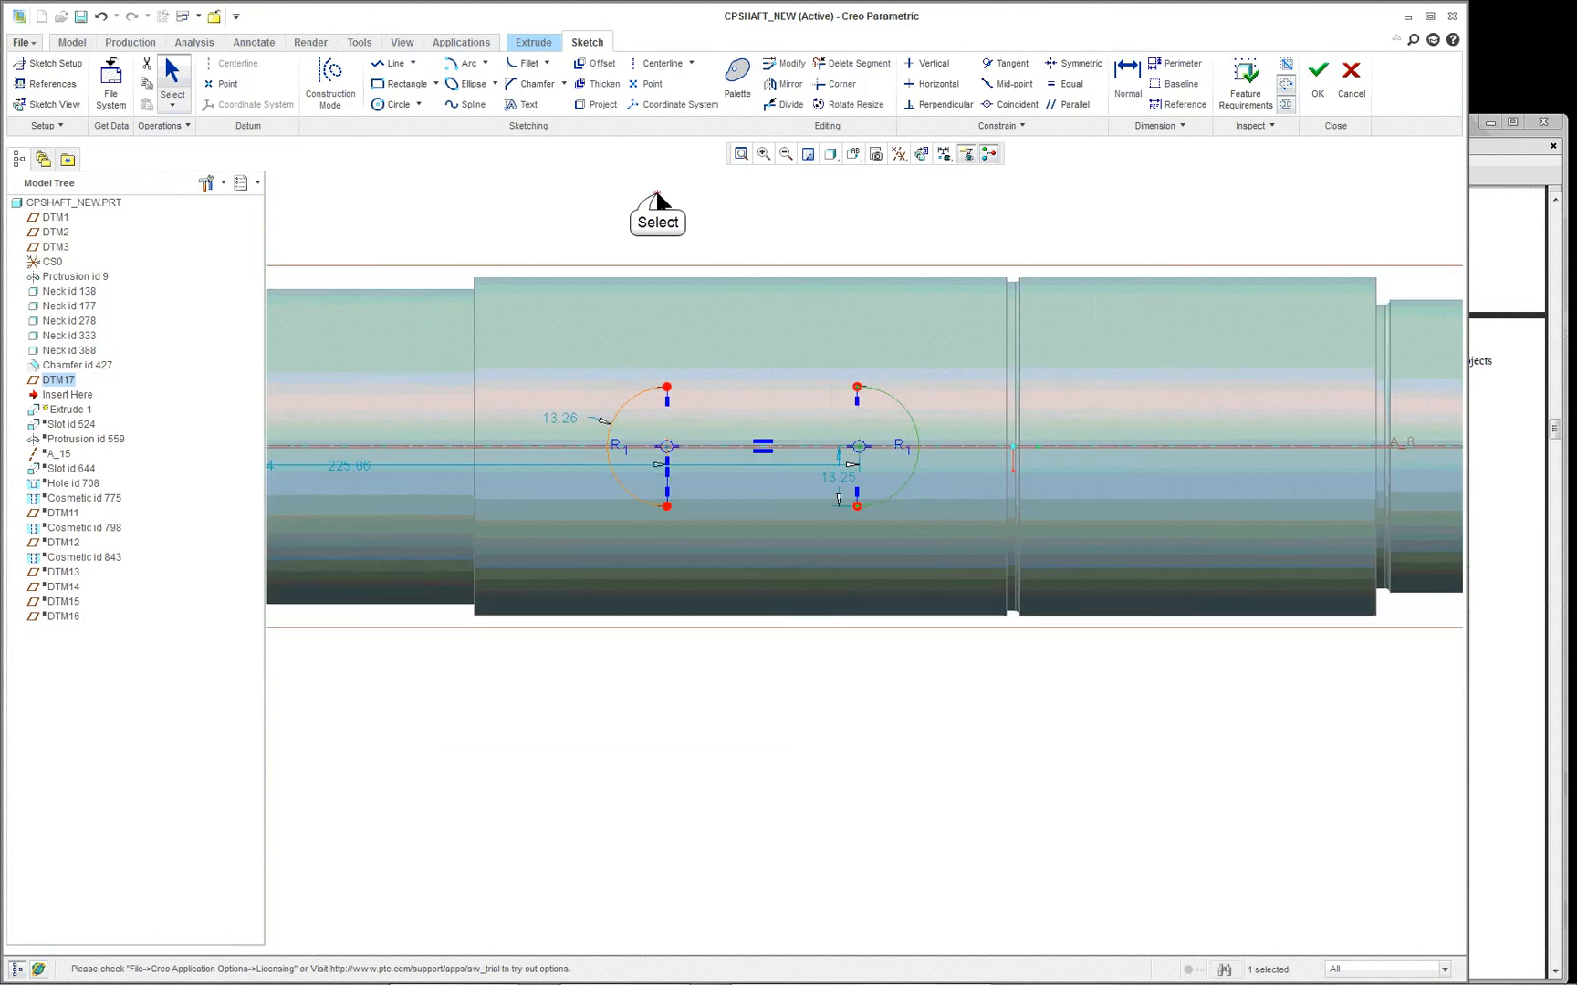
{"action": "right_click", "coordinate": [658, 196]}
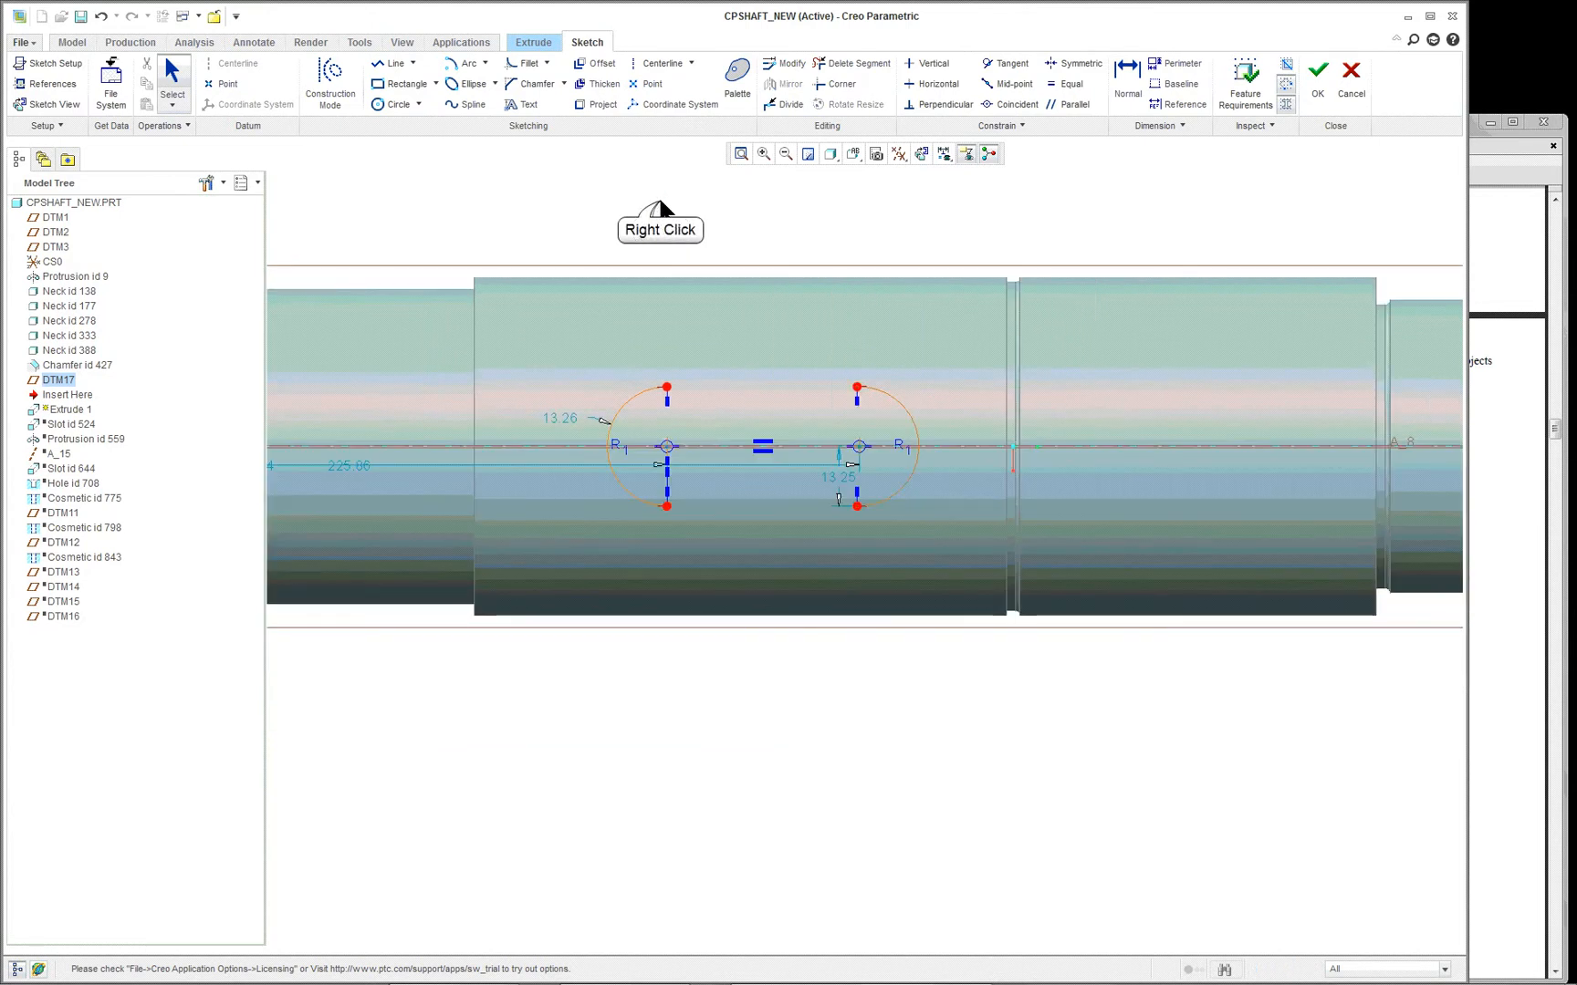
{"action": "left_click", "coordinate": [717, 269]}
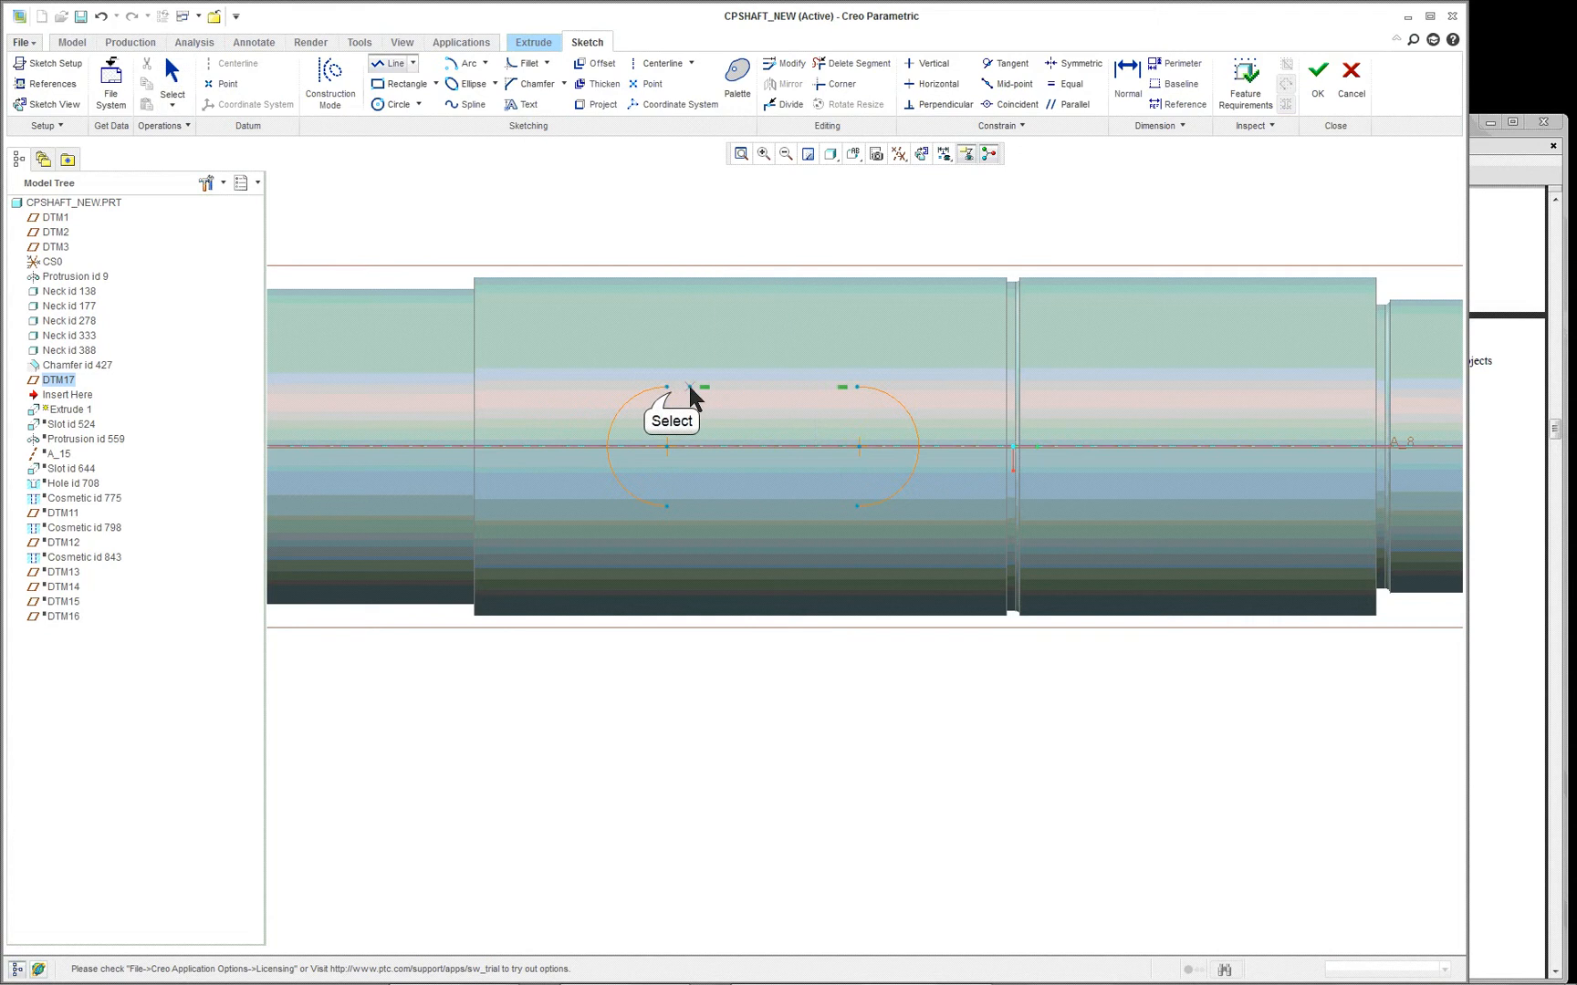
{"action": "left_click", "coordinate": [667, 387]}
{"action": "left_click", "coordinate": [856, 387]}
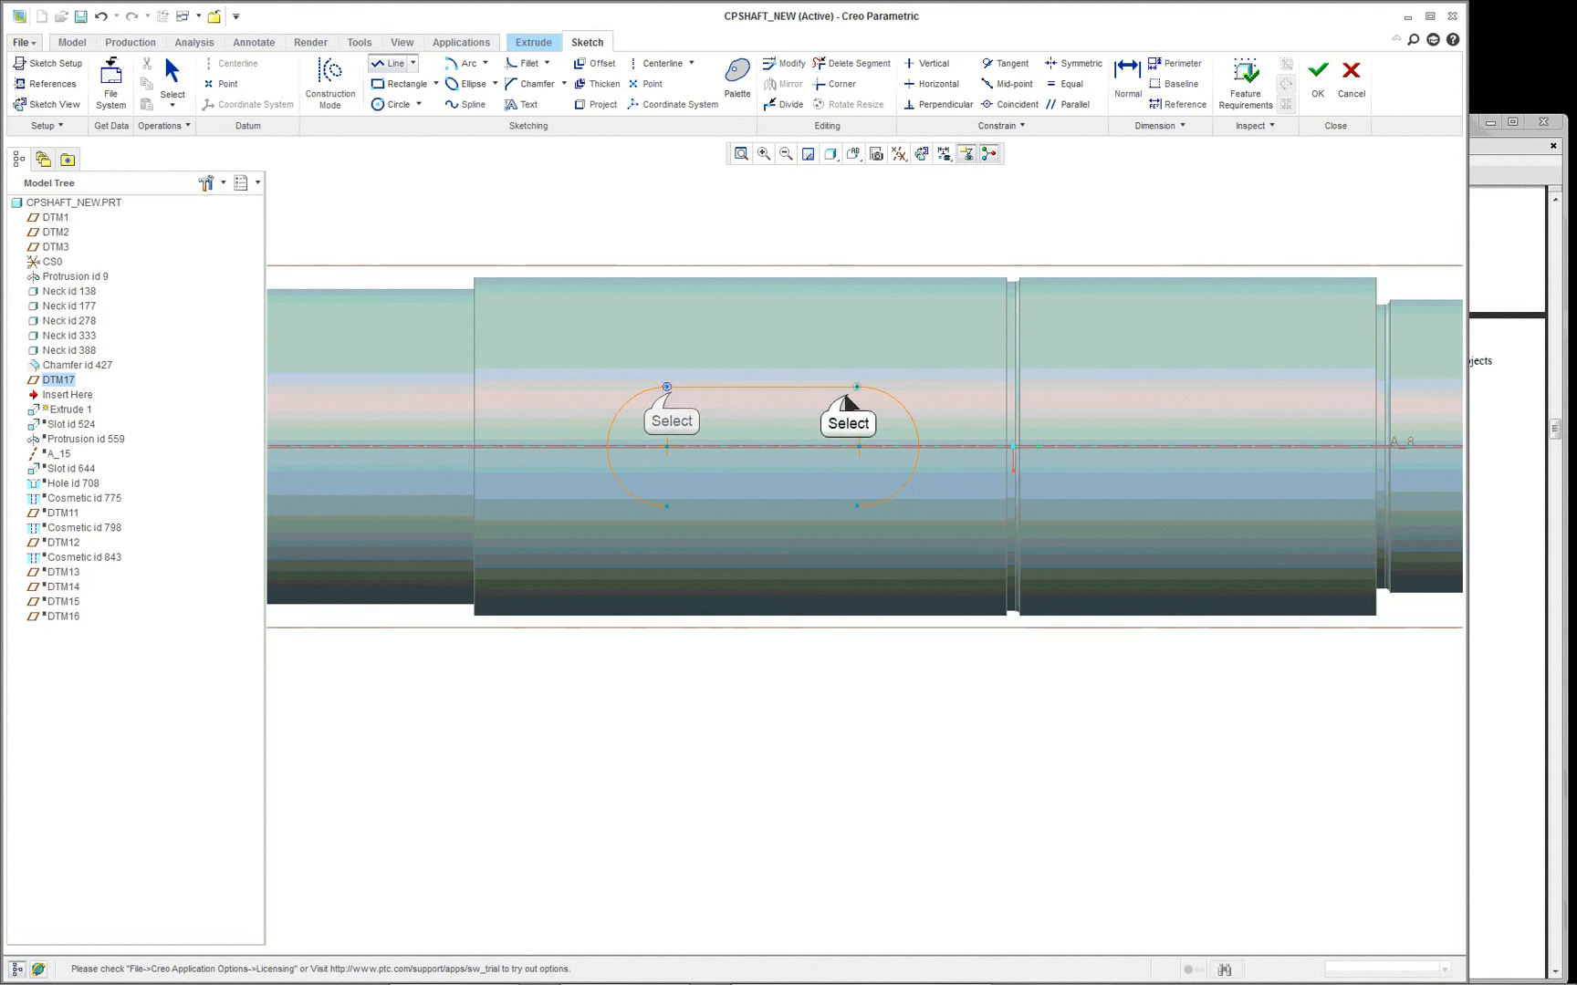
{"action": "right_click", "coordinate": [766, 241]}
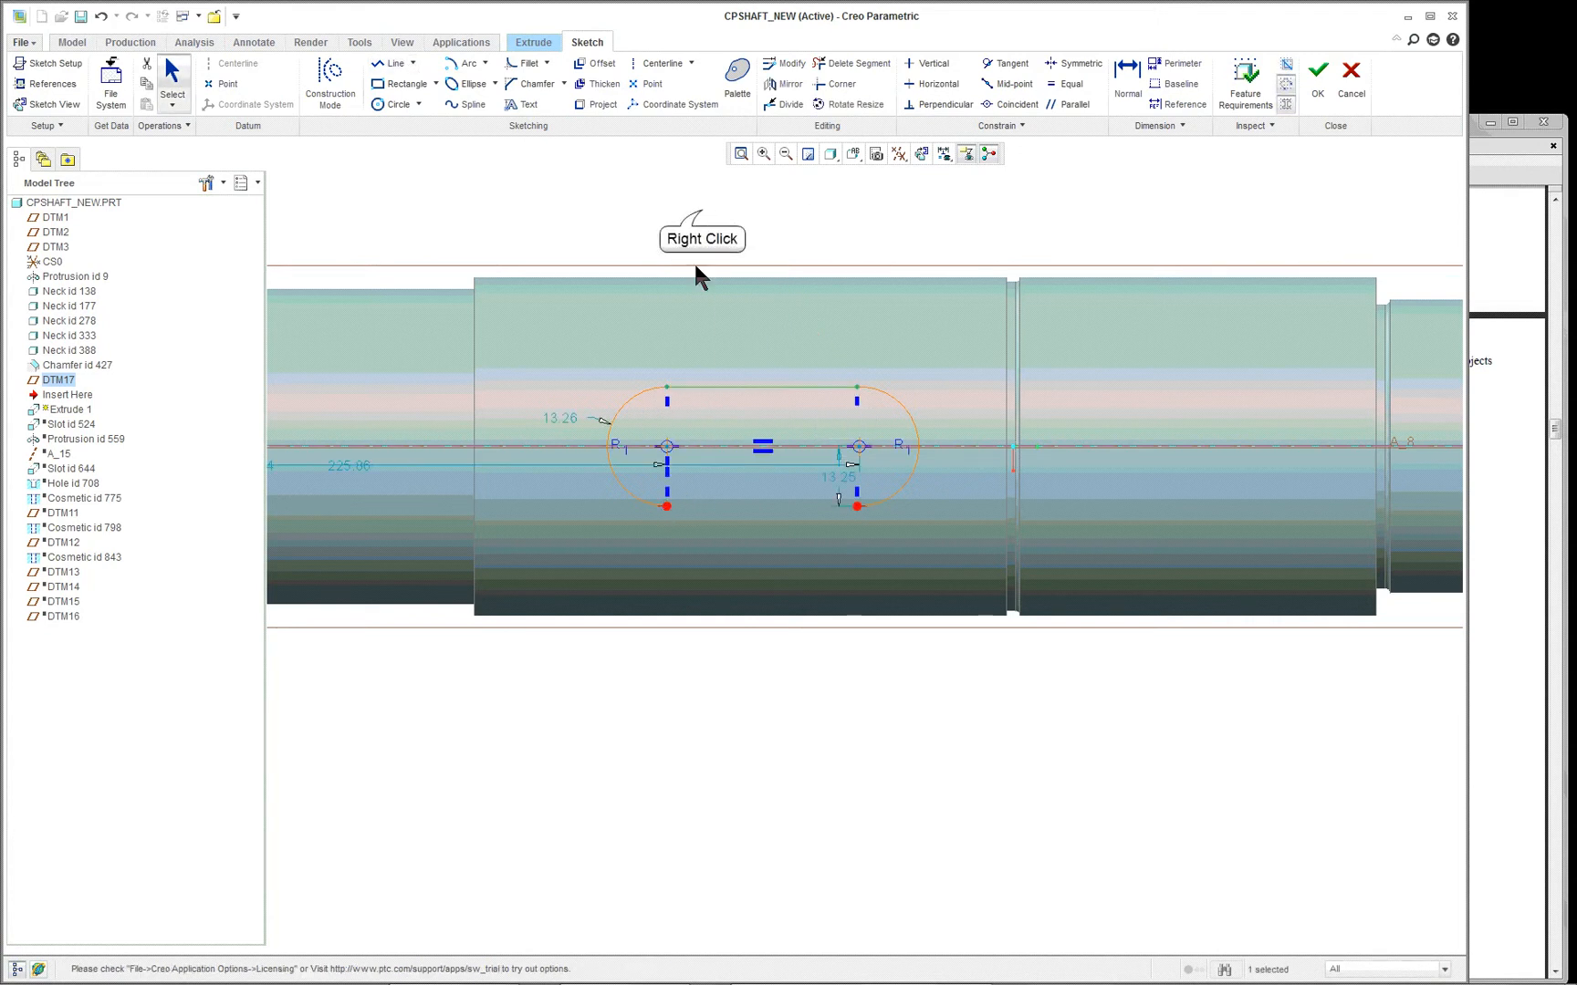
- Close the keyway profile with a horizontal line between the lower endpoints of the two arcs
{"action": "right_click", "coordinate": [700, 208]}
{"action": "left_click", "coordinate": [611, 176]}
{"action": "scroll", "coordinate": [615, 195], "scroll_direction": "up", "scroll_amount": 2}
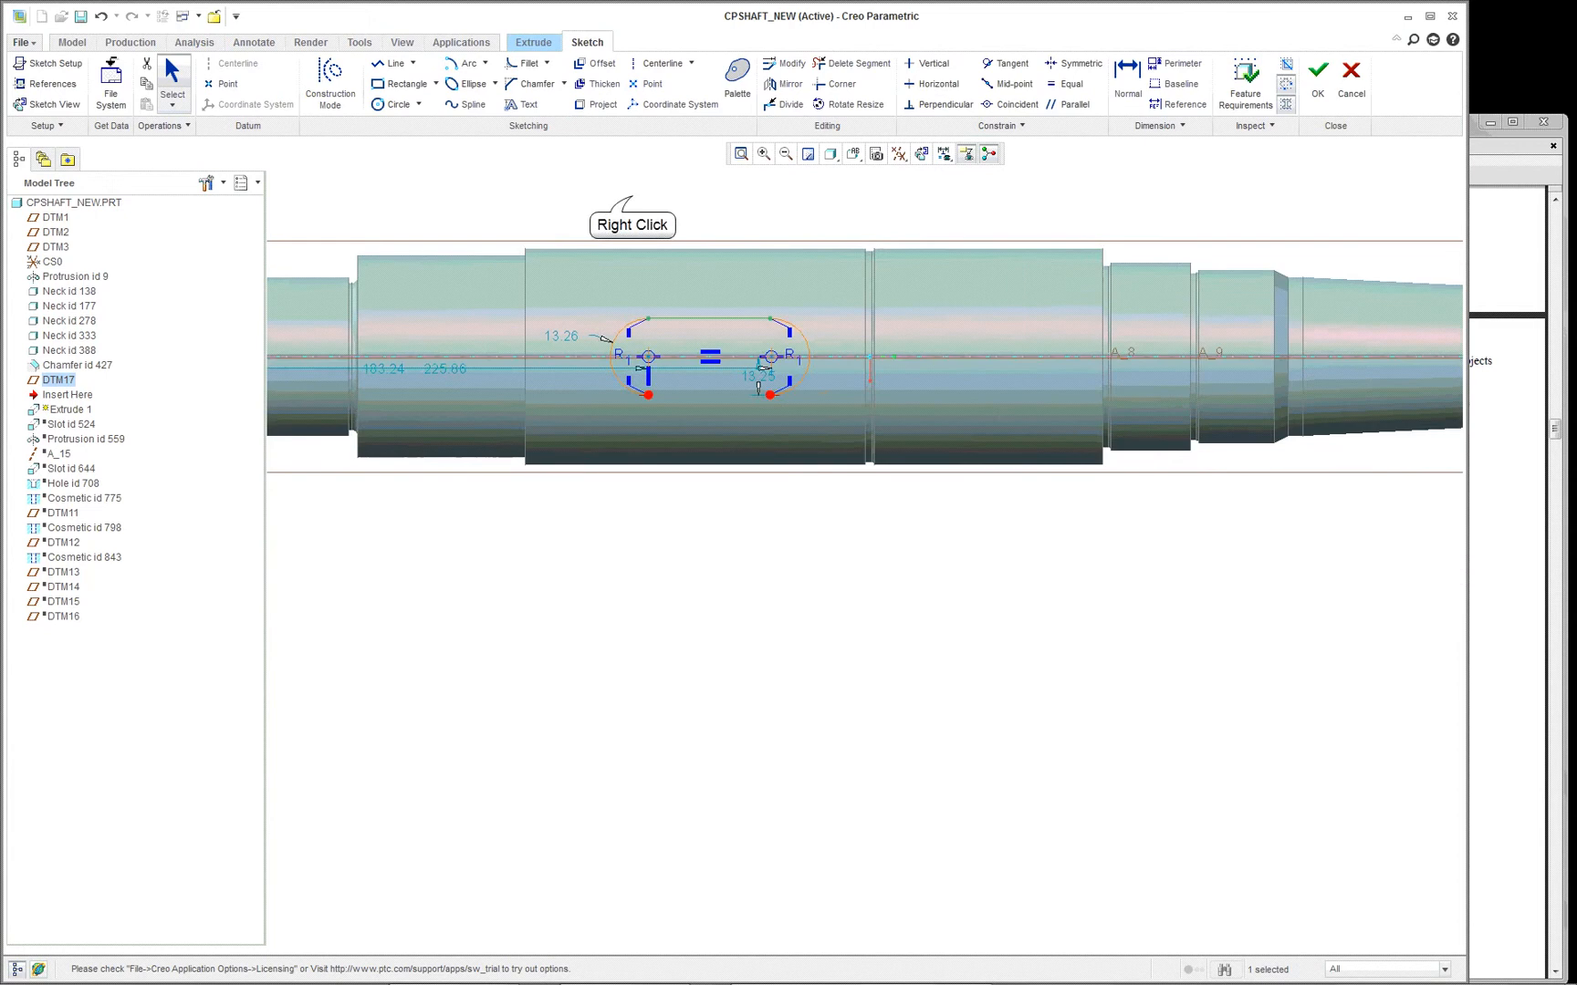
{"action": "scroll", "coordinate": [632, 195], "scroll_direction": "up", "scroll_amount": 2}
{"action": "left_click", "coordinate": [632, 194]}
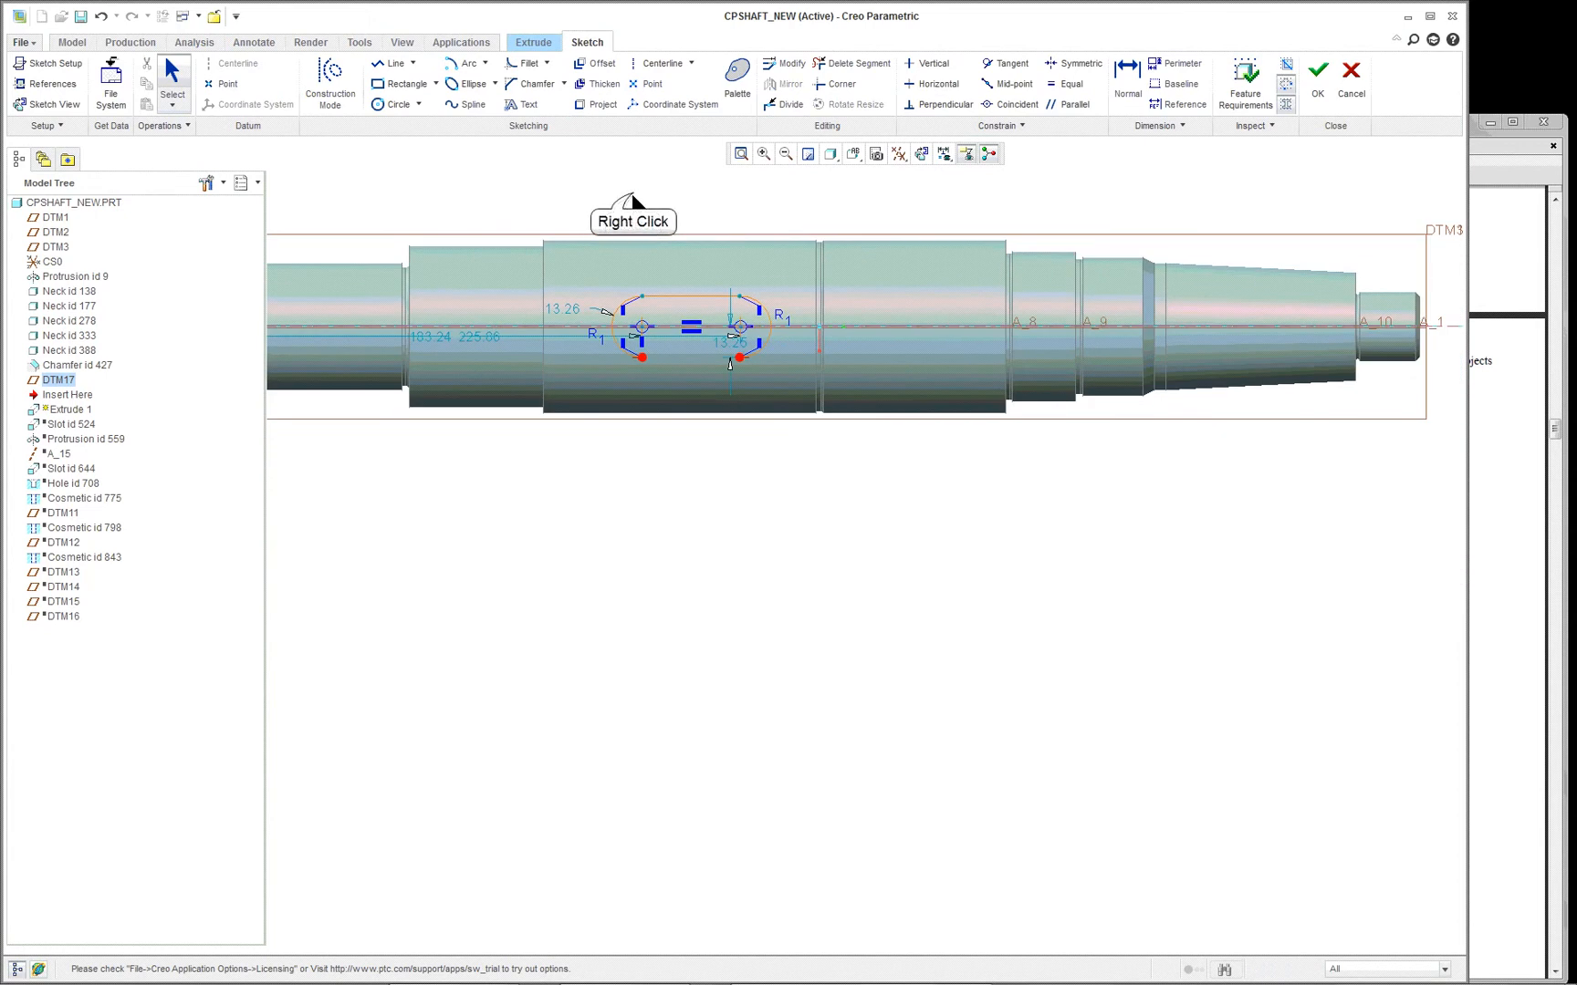
{"action": "right_click", "coordinate": [632, 194]}
{"action": "left_click", "coordinate": [673, 252]}
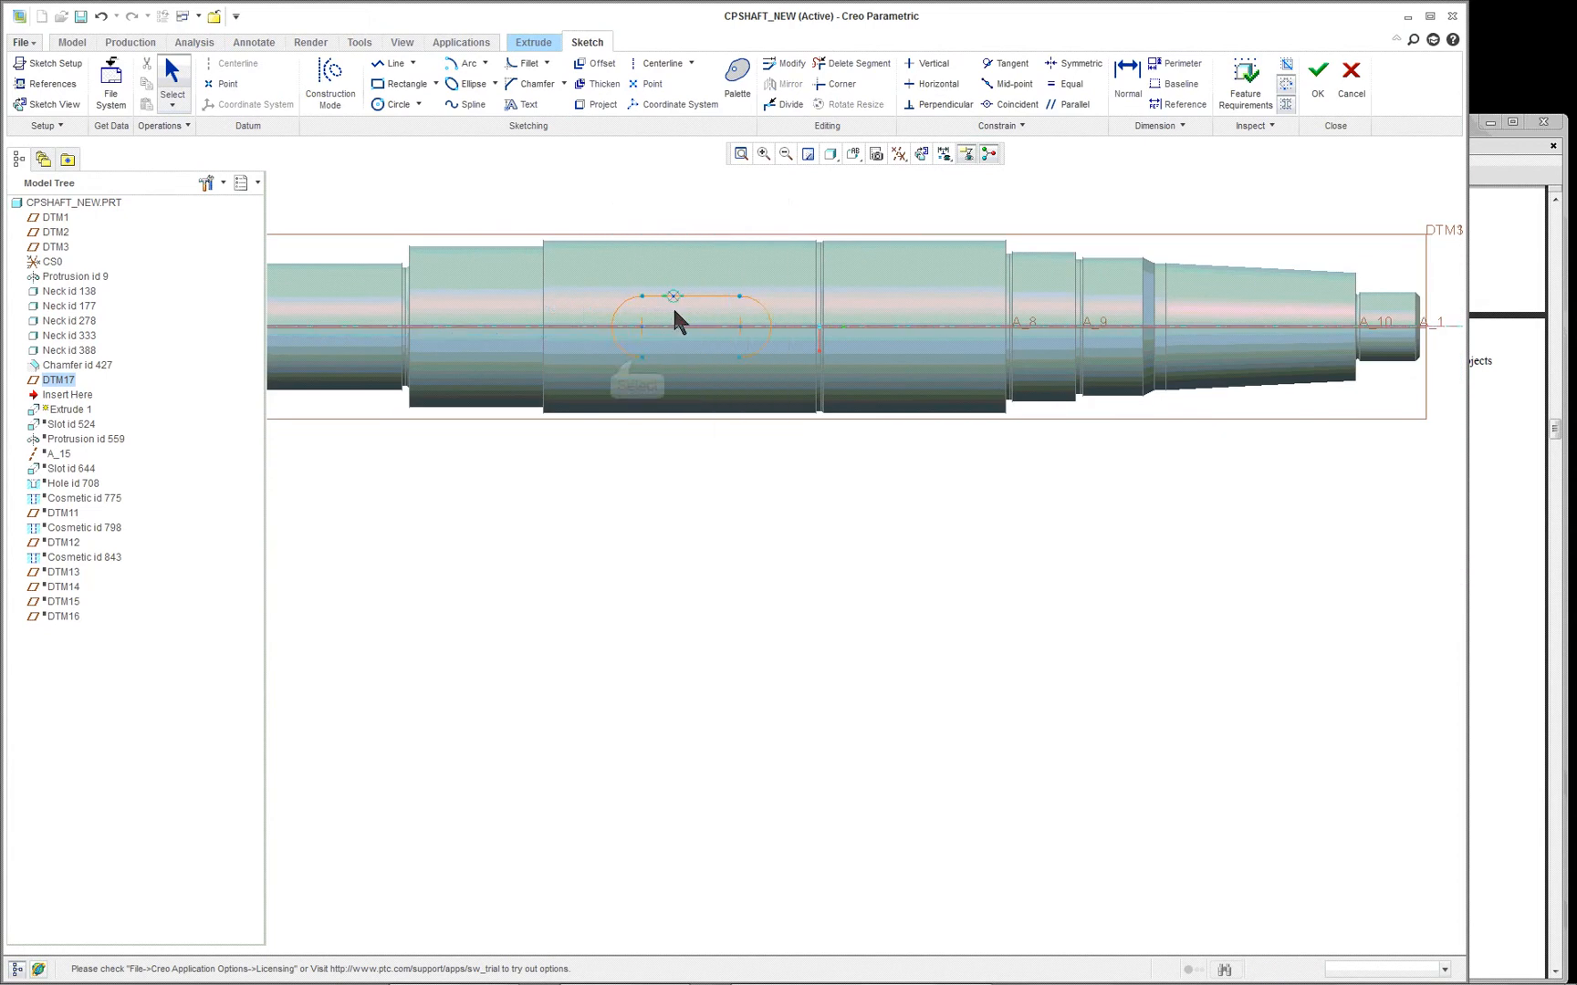
{"action": "scroll", "coordinate": [671, 364], "scroll_direction": "down", "scroll_amount": 1}
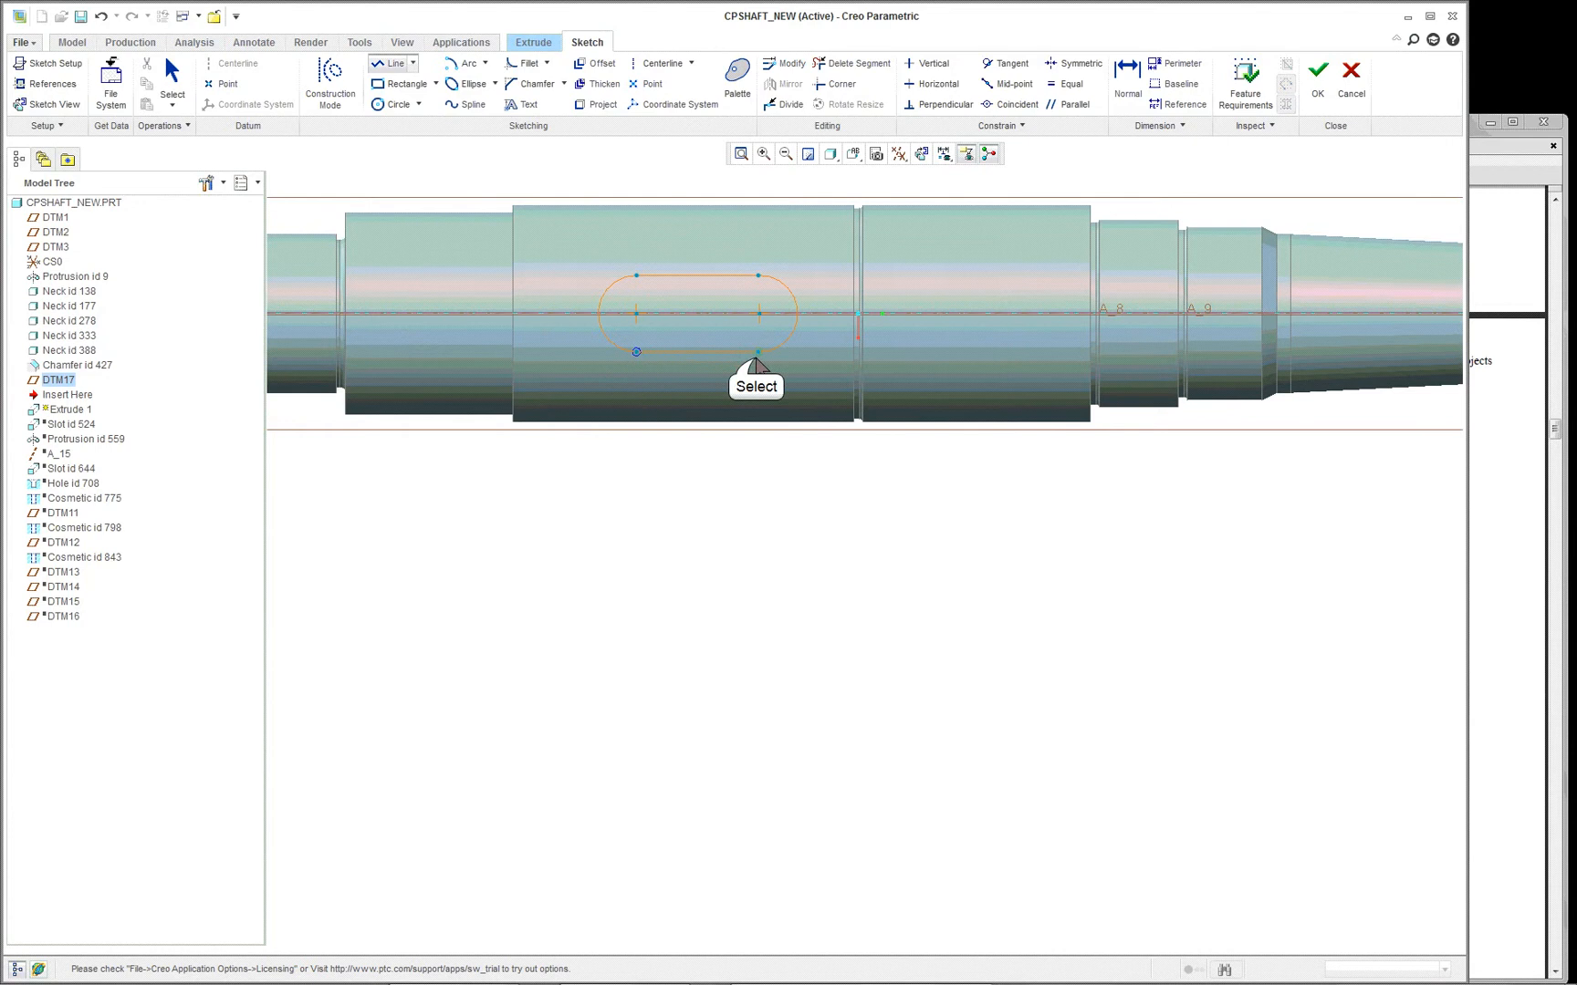
{"action": "left_click", "coordinate": [758, 354]}
{"action": "middle_click", "coordinate": [787, 485]}
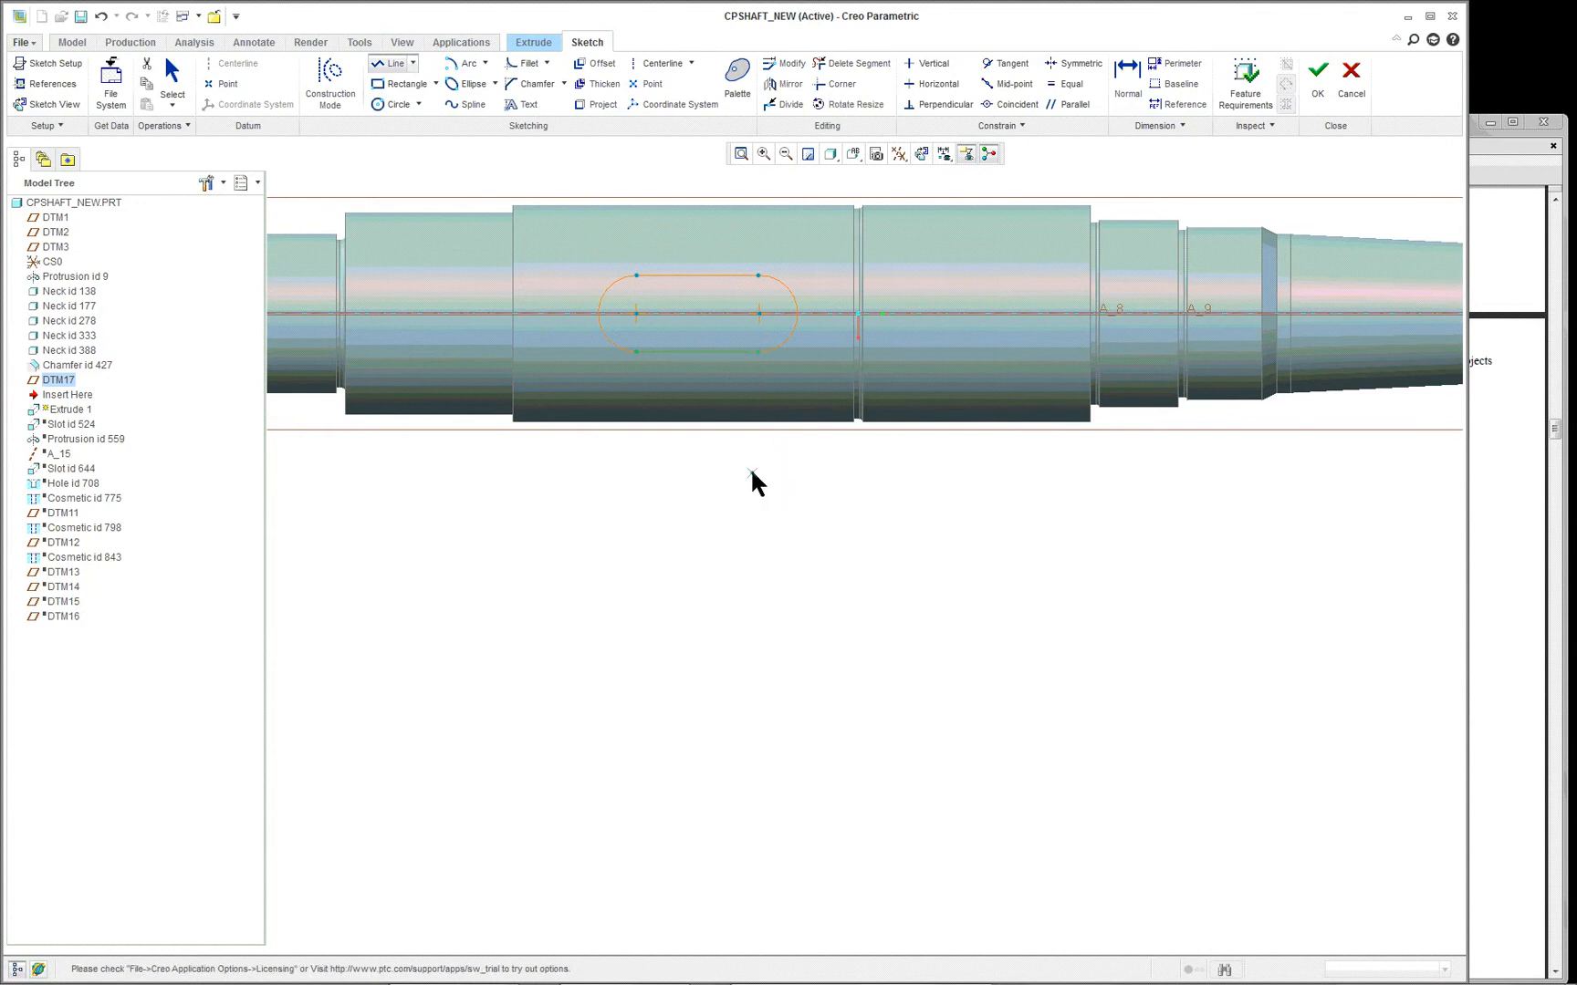
{"action": "scroll", "coordinate": [636, 323], "scroll_direction": "down", "scroll_amount": 2}
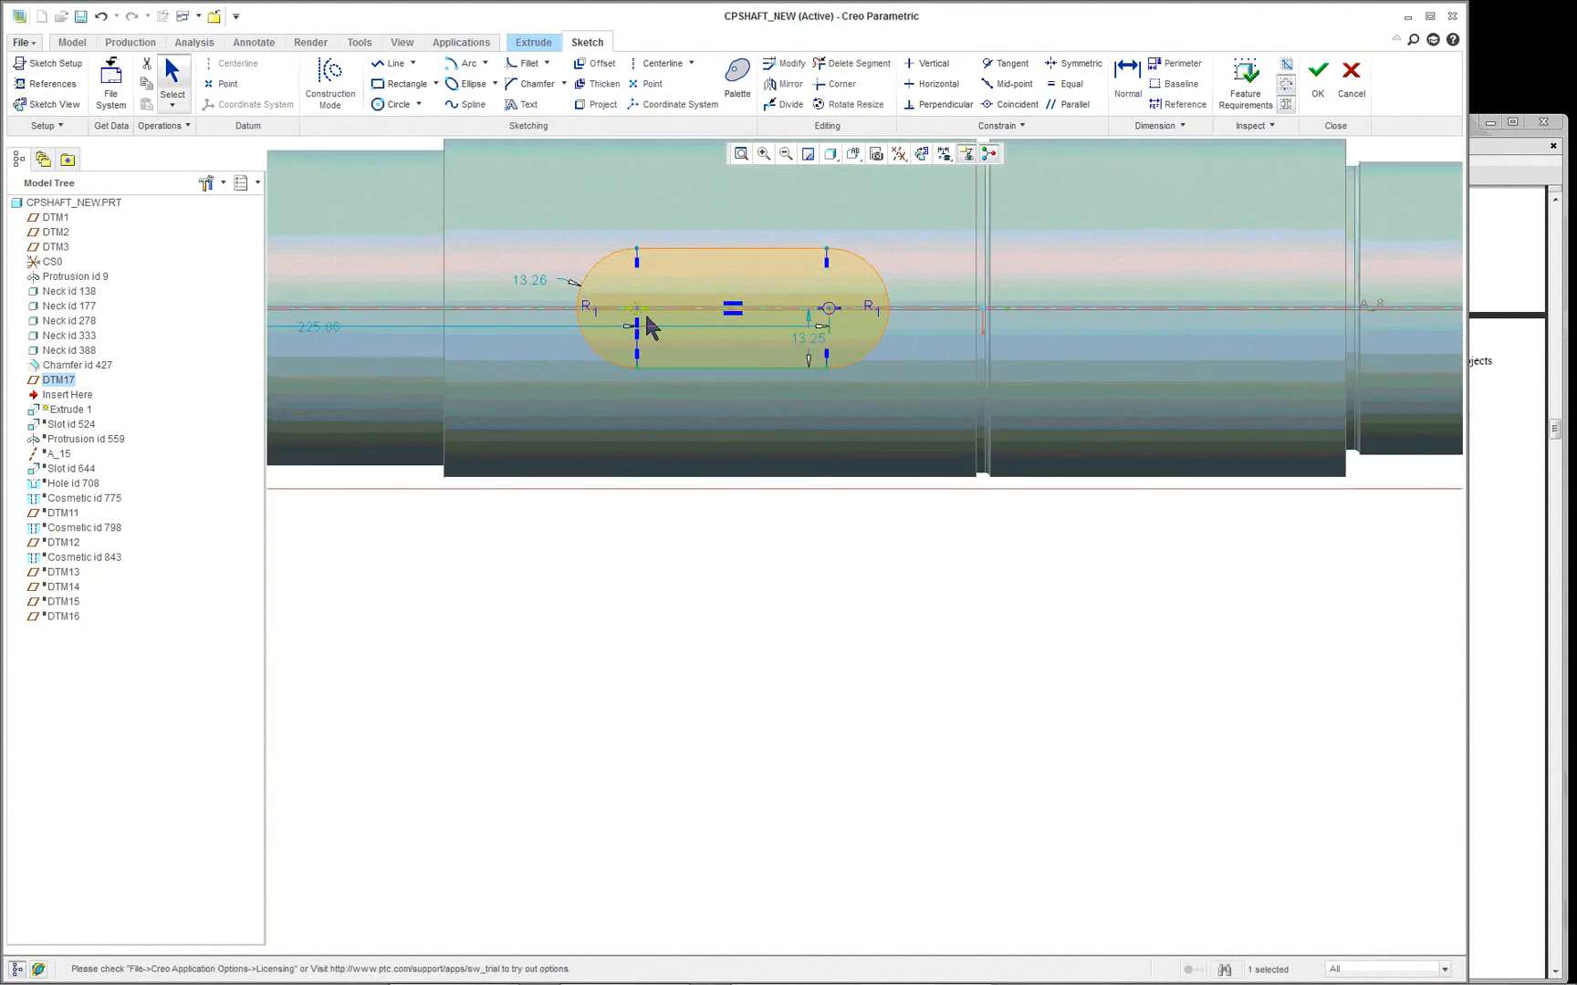
- Constrain the keyway's lower horizontal line tangent to the right-hand arc
{"action": "scroll", "coordinate": [650, 326], "scroll_direction": "down", "scroll_amount": 1}
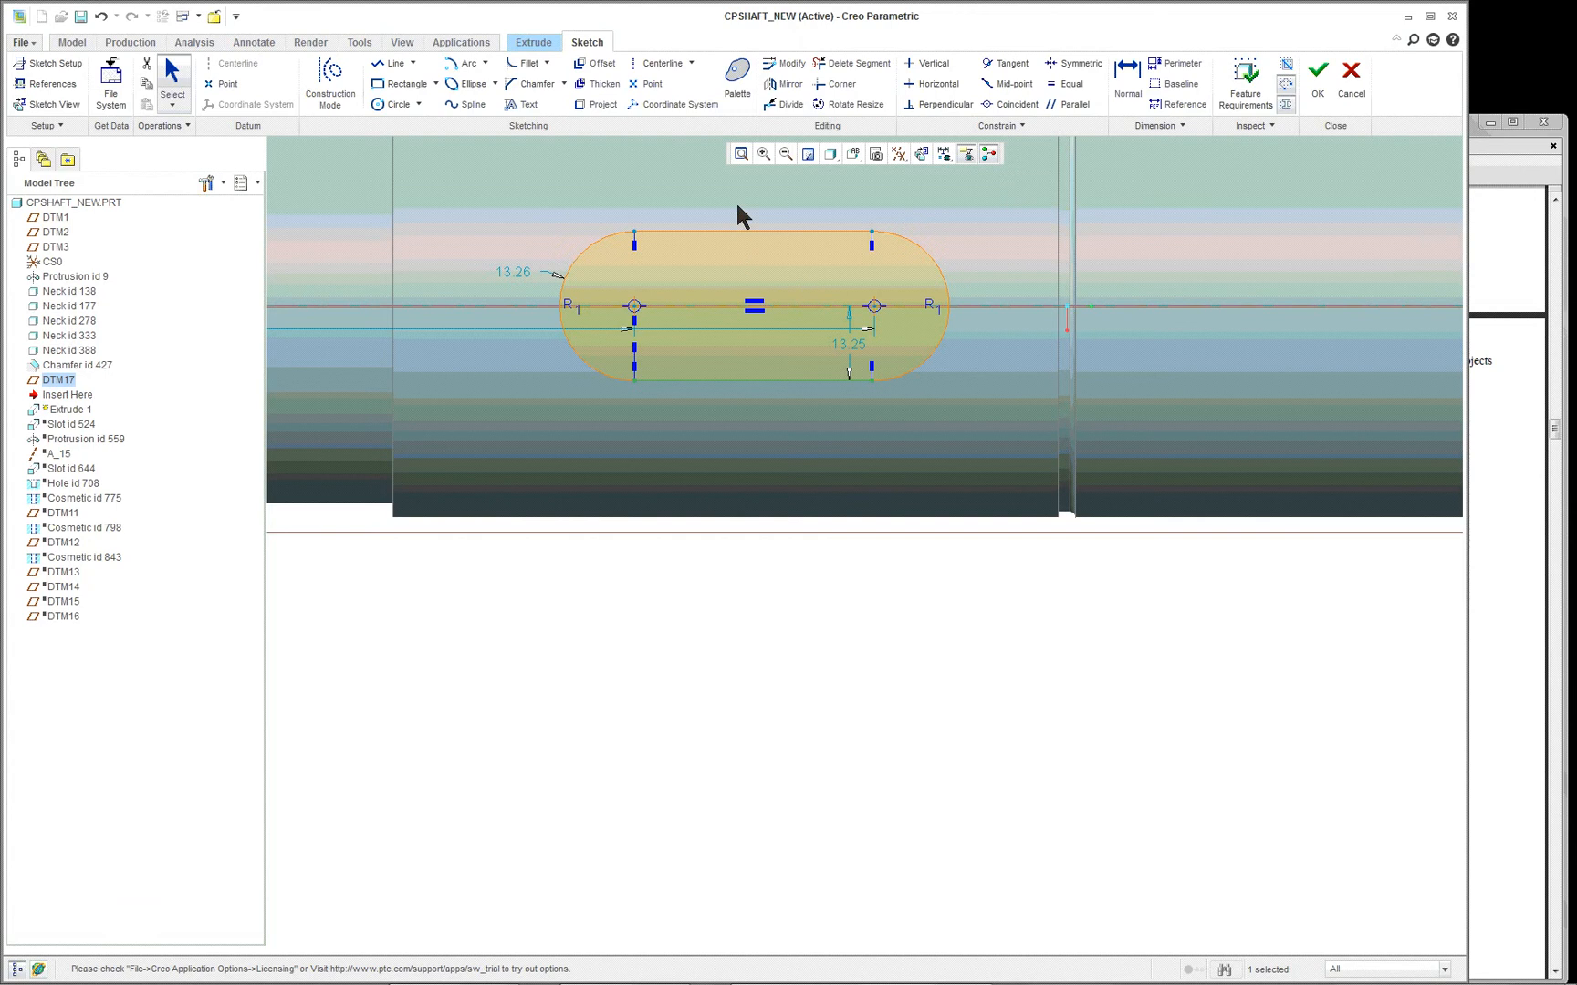
{"action": "scroll", "coordinate": [737, 196], "scroll_direction": "down", "scroll_amount": 1}
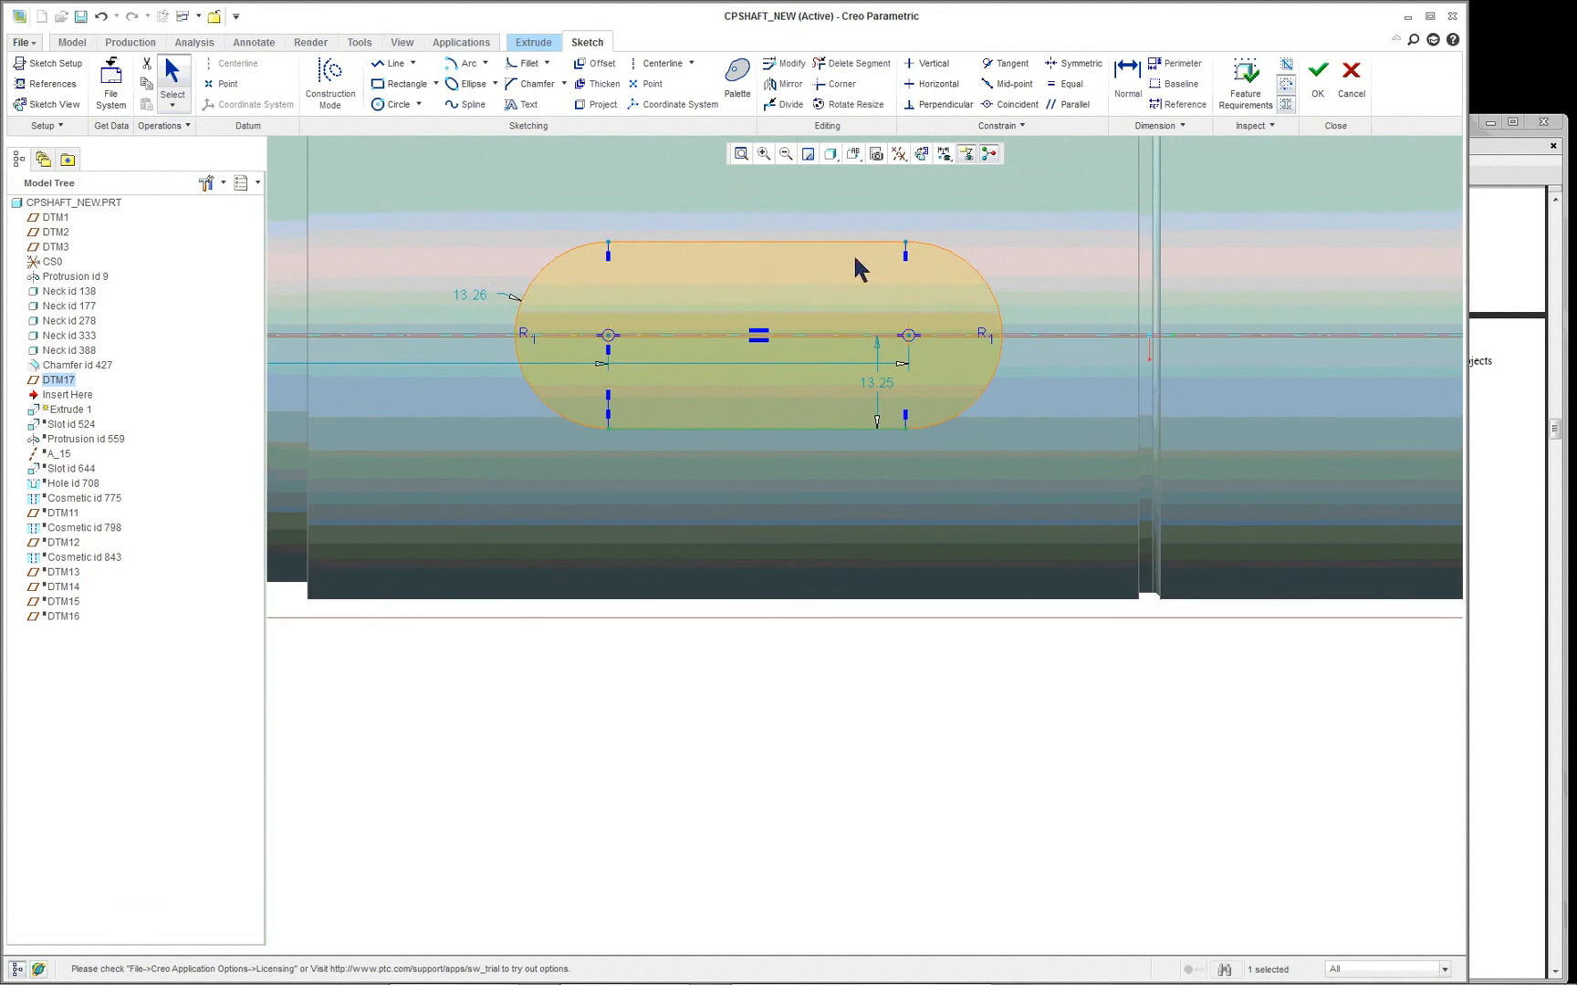
{"action": "left_click", "coordinate": [468, 296]}
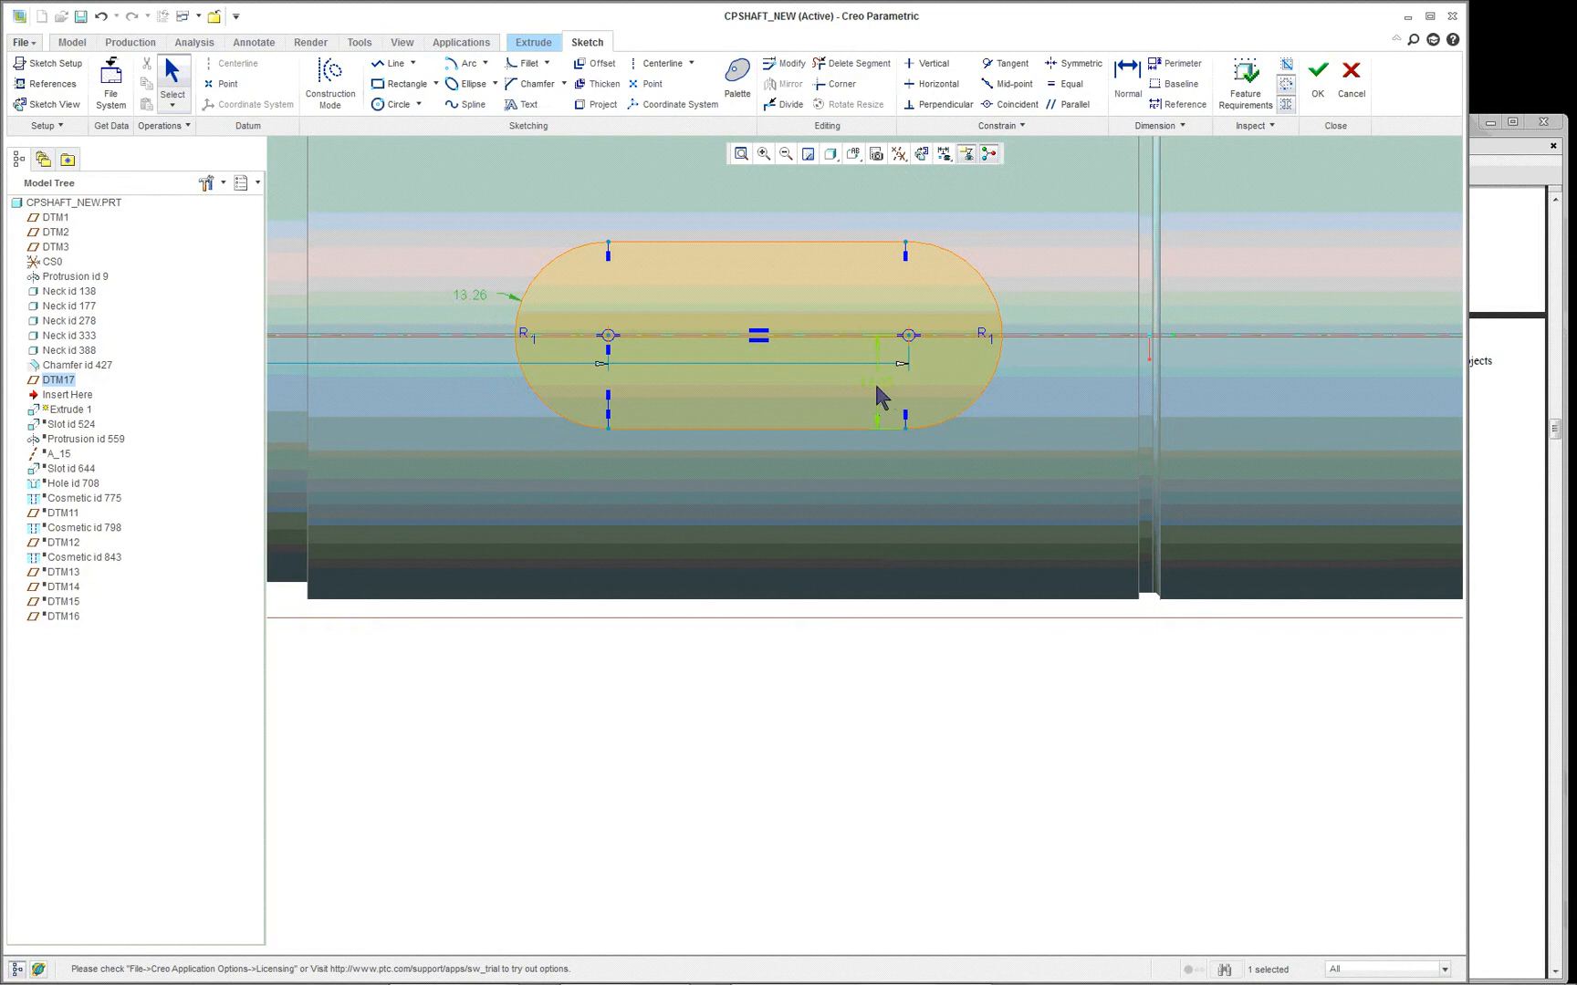
{"action": "scroll", "coordinate": [874, 377], "scroll_direction": "up", "scroll_amount": 3}
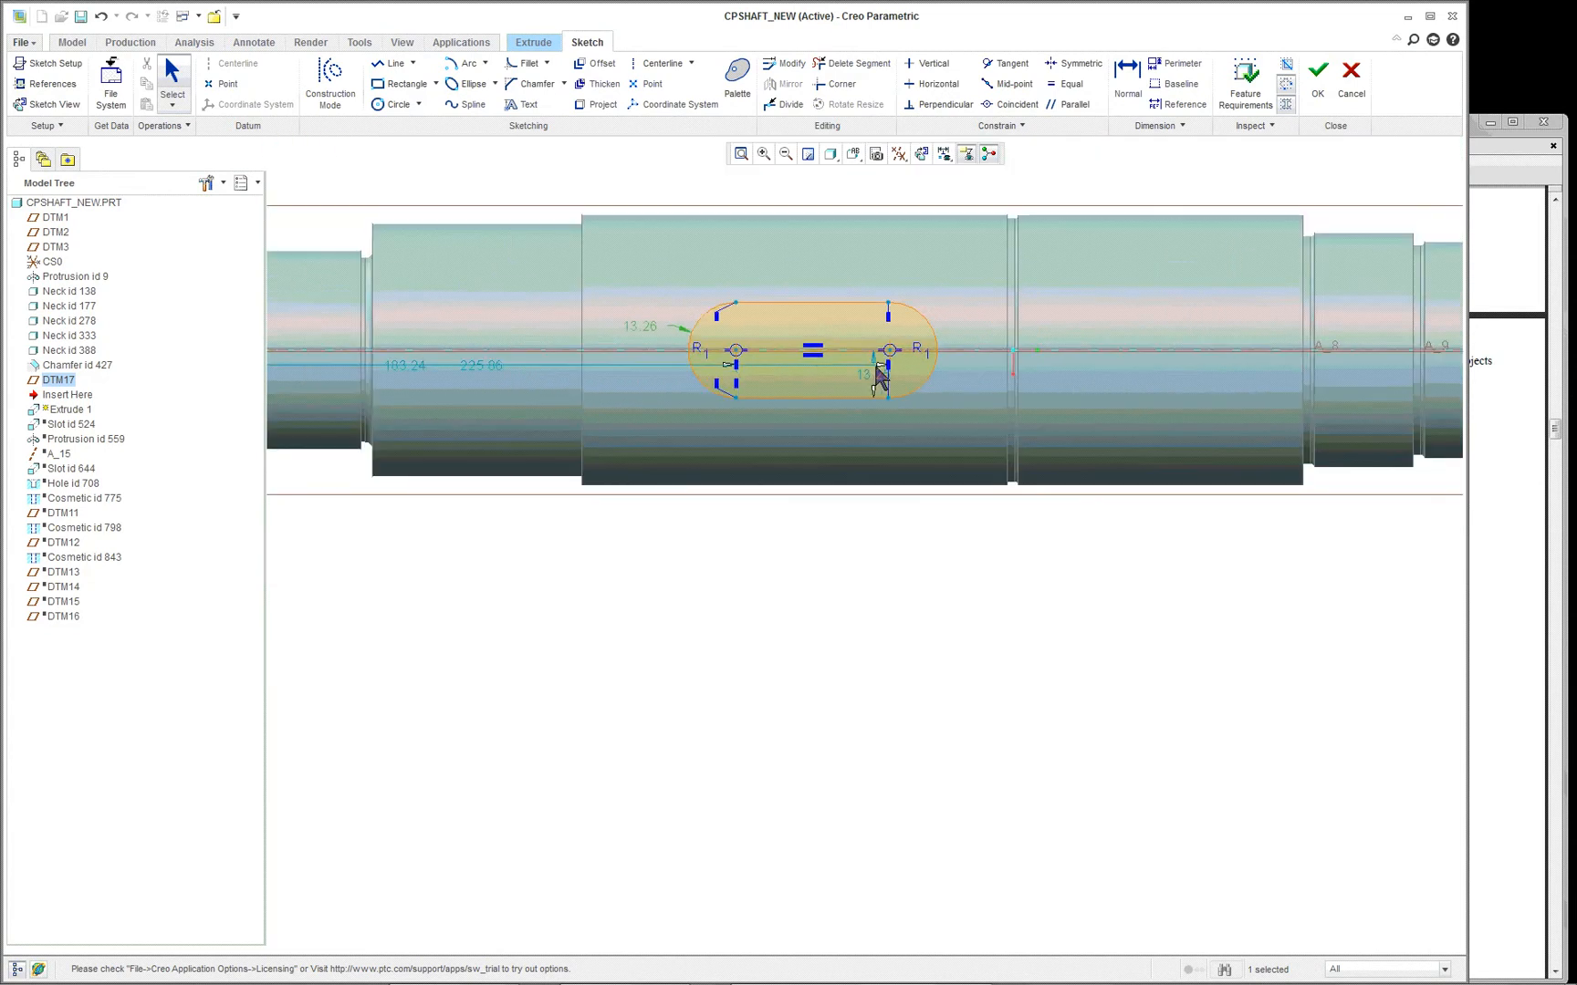
{"action": "scroll", "coordinate": [719, 406], "scroll_direction": "up", "scroll_amount": 1}
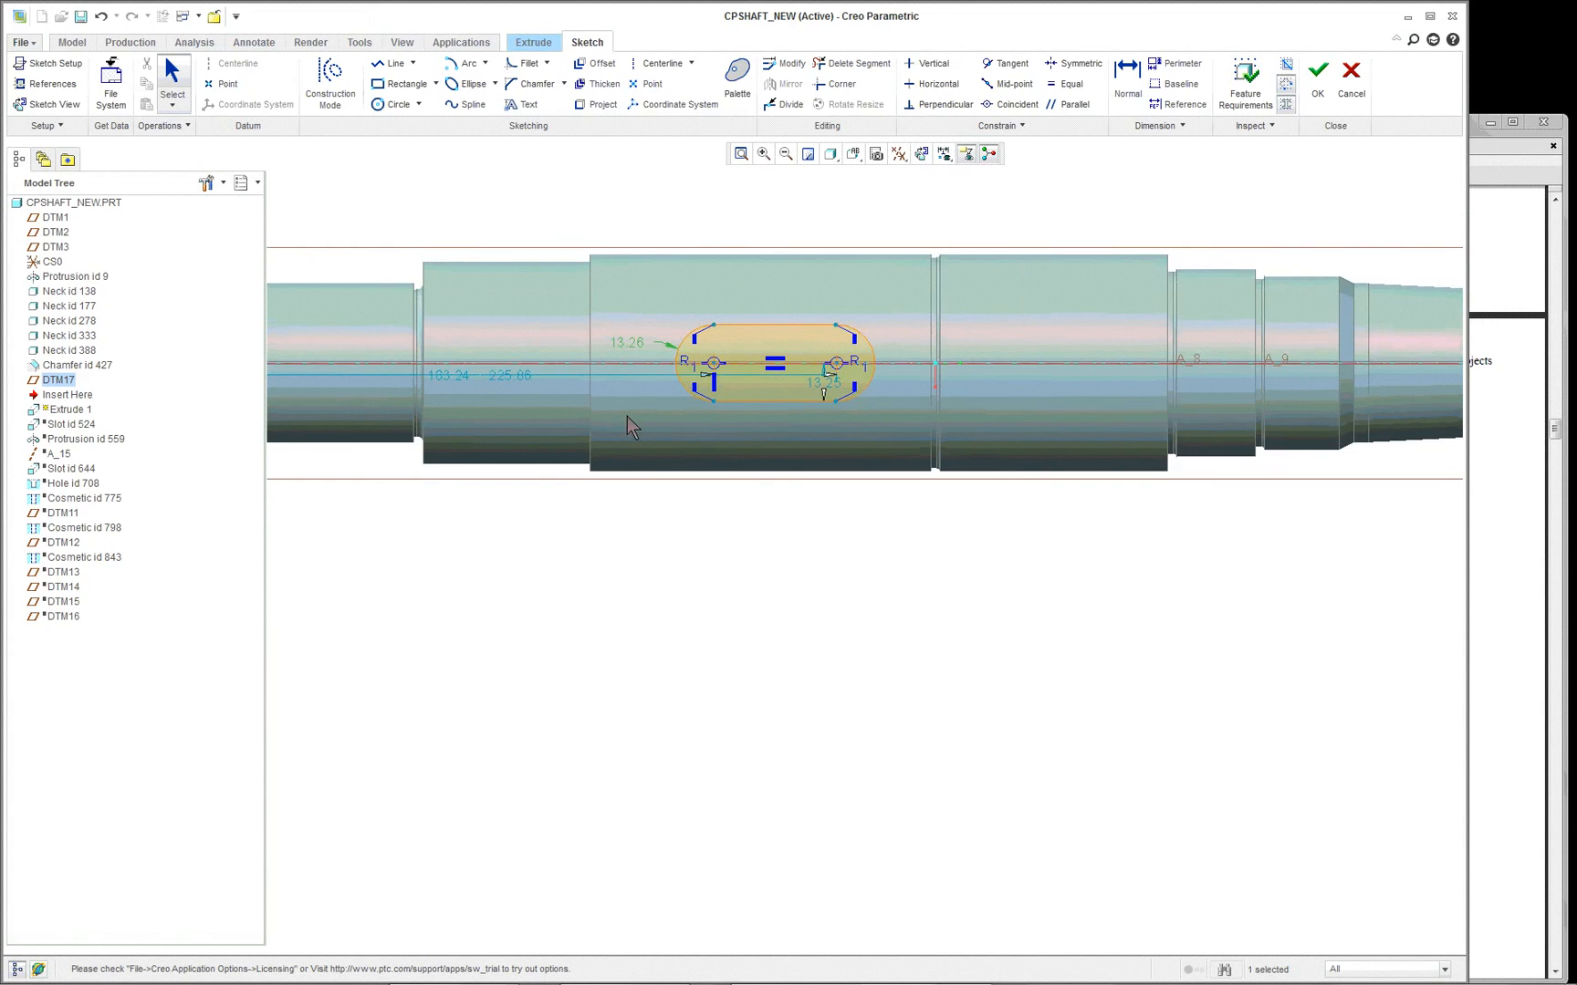
{"action": "scroll", "coordinate": [698, 370], "scroll_direction": "down", "scroll_amount": 3}
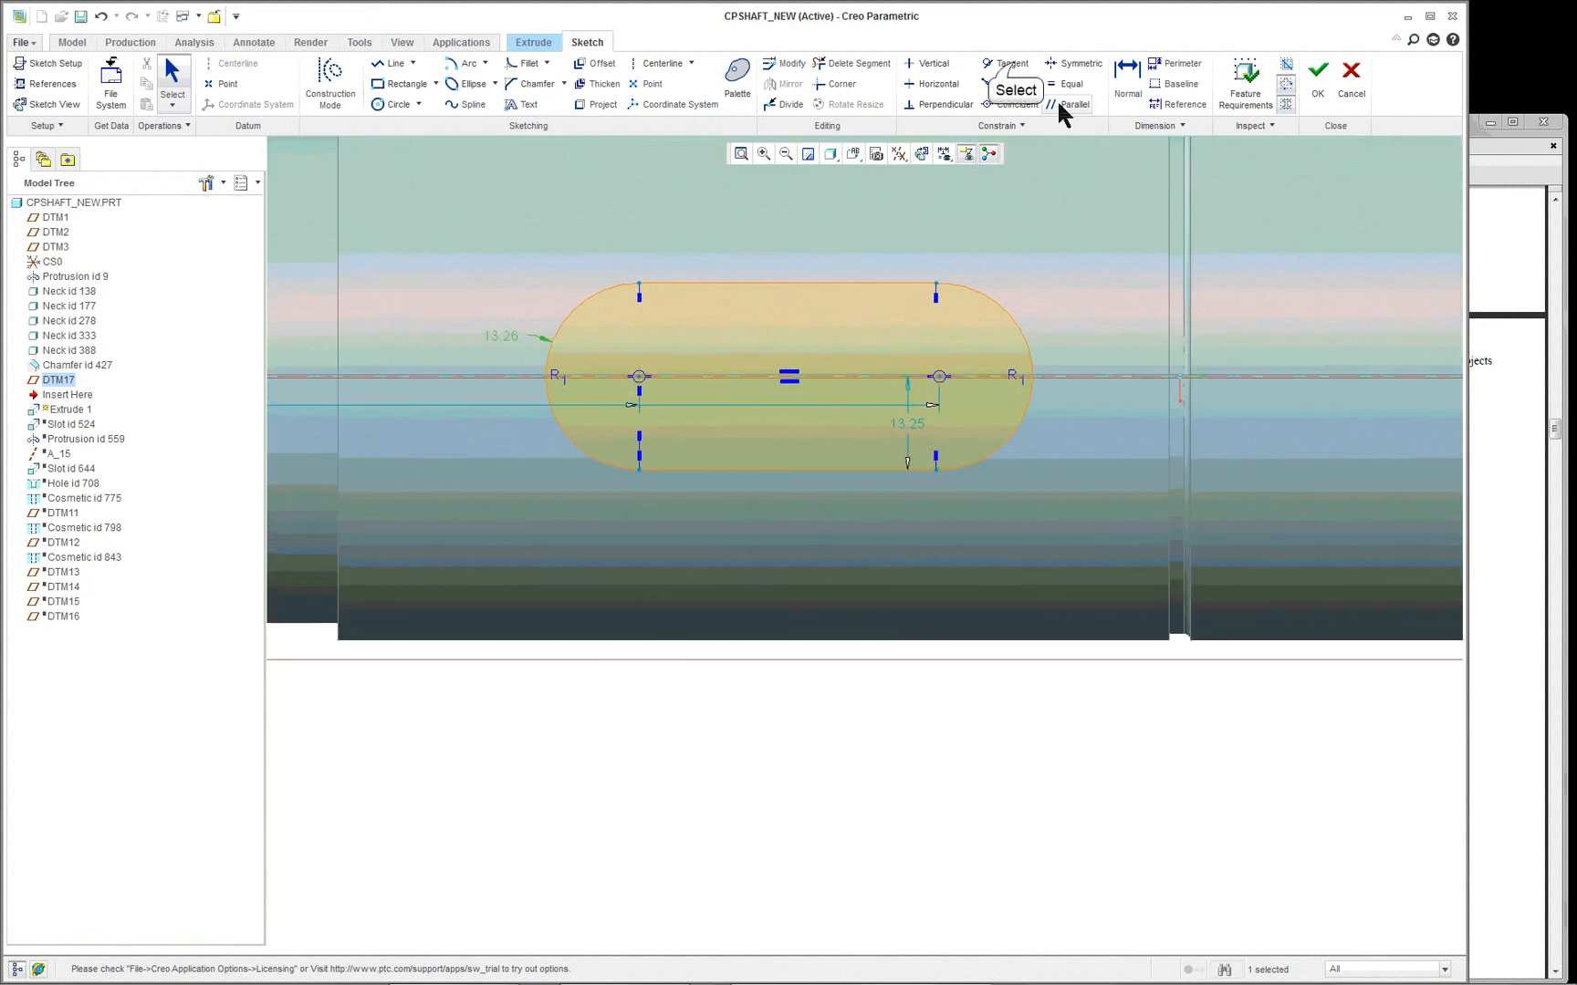
{"action": "left_click", "coordinate": [1006, 63]}
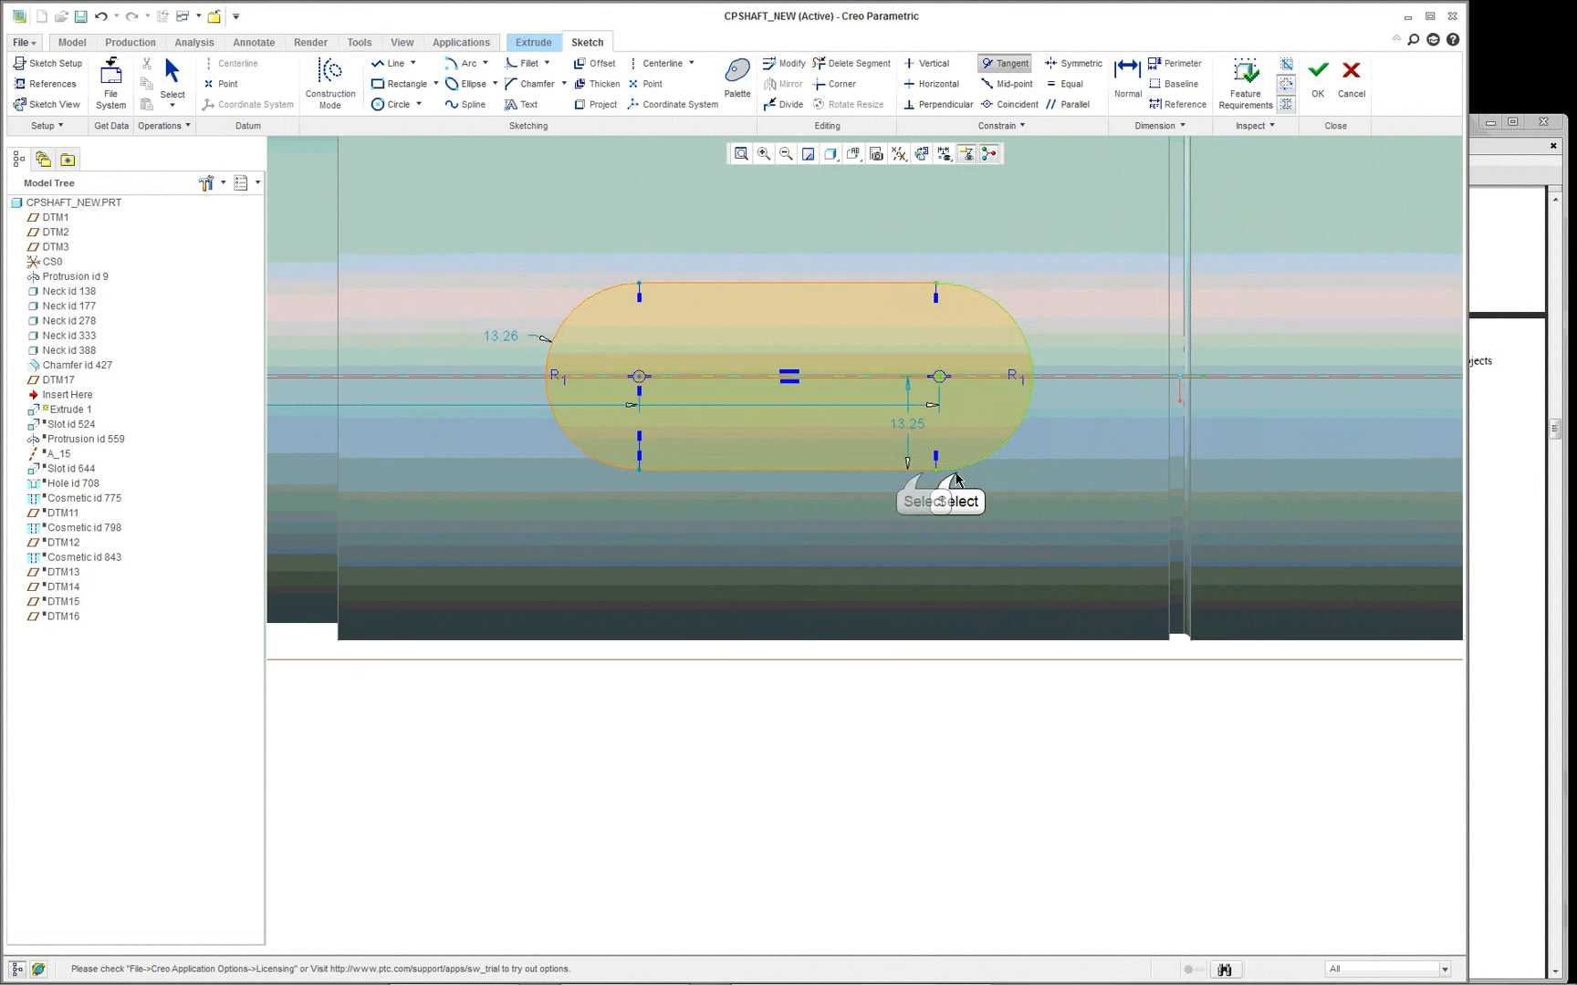
{"action": "left_click", "coordinate": [924, 476]}
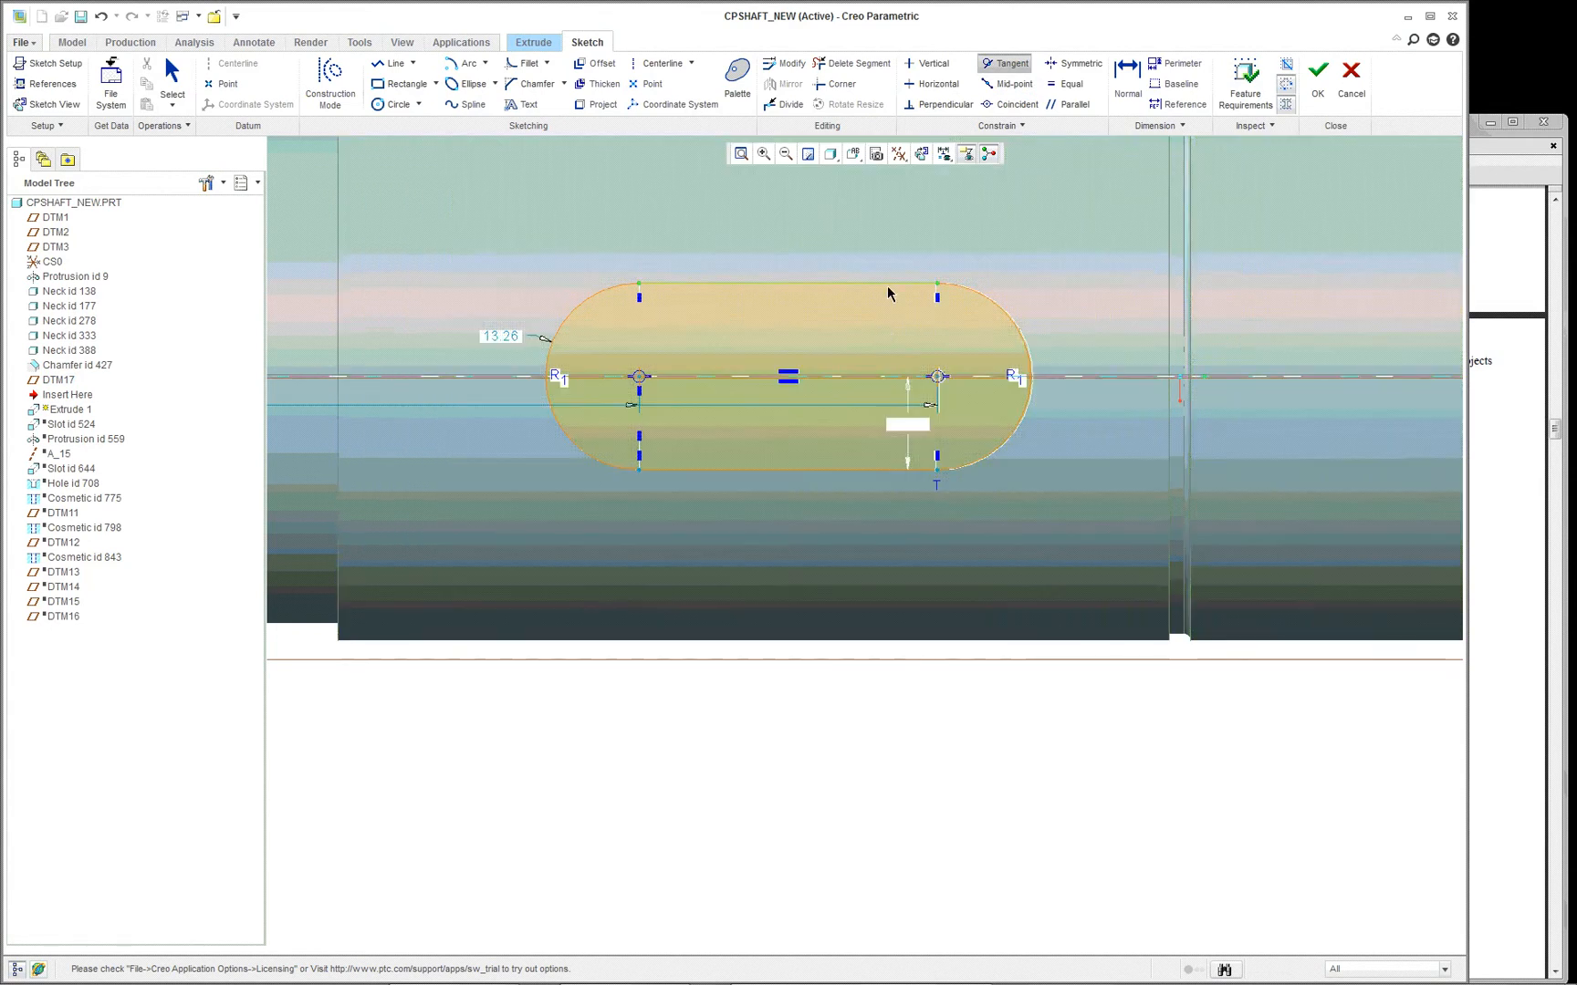
- Reposition the arc radius dimension above the shaft and the two arc-center location dimensions below it
{"action": "scroll", "coordinate": [887, 293], "scroll_direction": "up", "scroll_amount": 2}
{"action": "scroll", "coordinate": [888, 301], "scroll_direction": "down", "scroll_amount": 1}
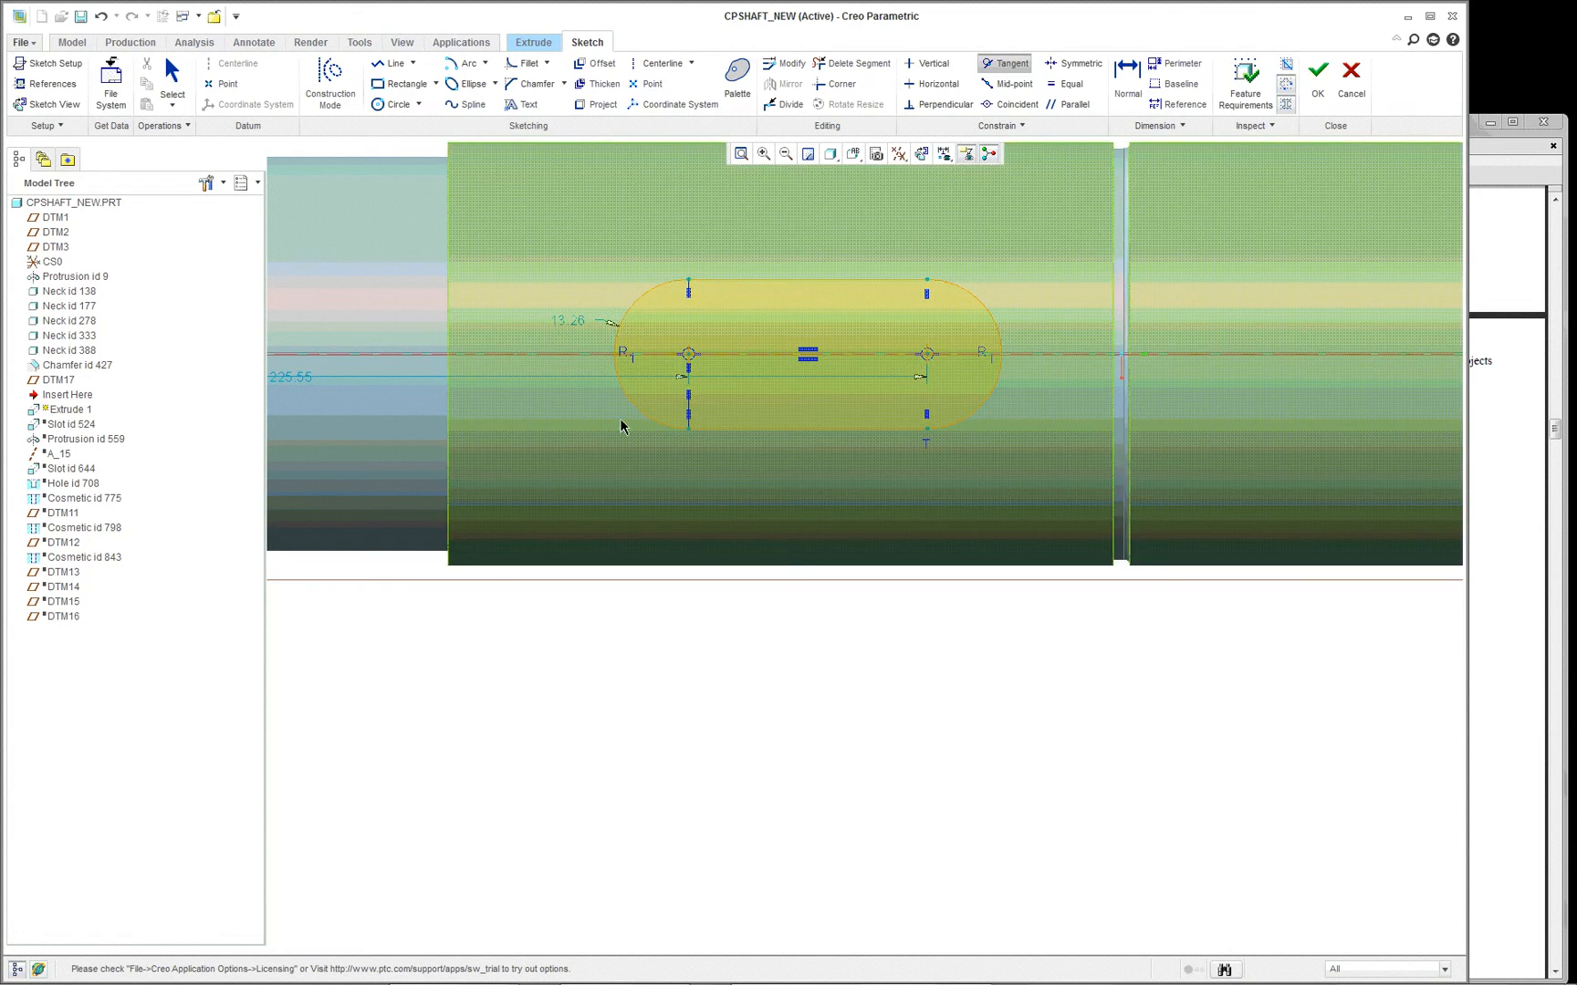
{"action": "scroll", "coordinate": [704, 426], "scroll_direction": "up", "scroll_amount": 5}
{"action": "scroll", "coordinate": [593, 257], "scroll_direction": "up", "scroll_amount": 3}
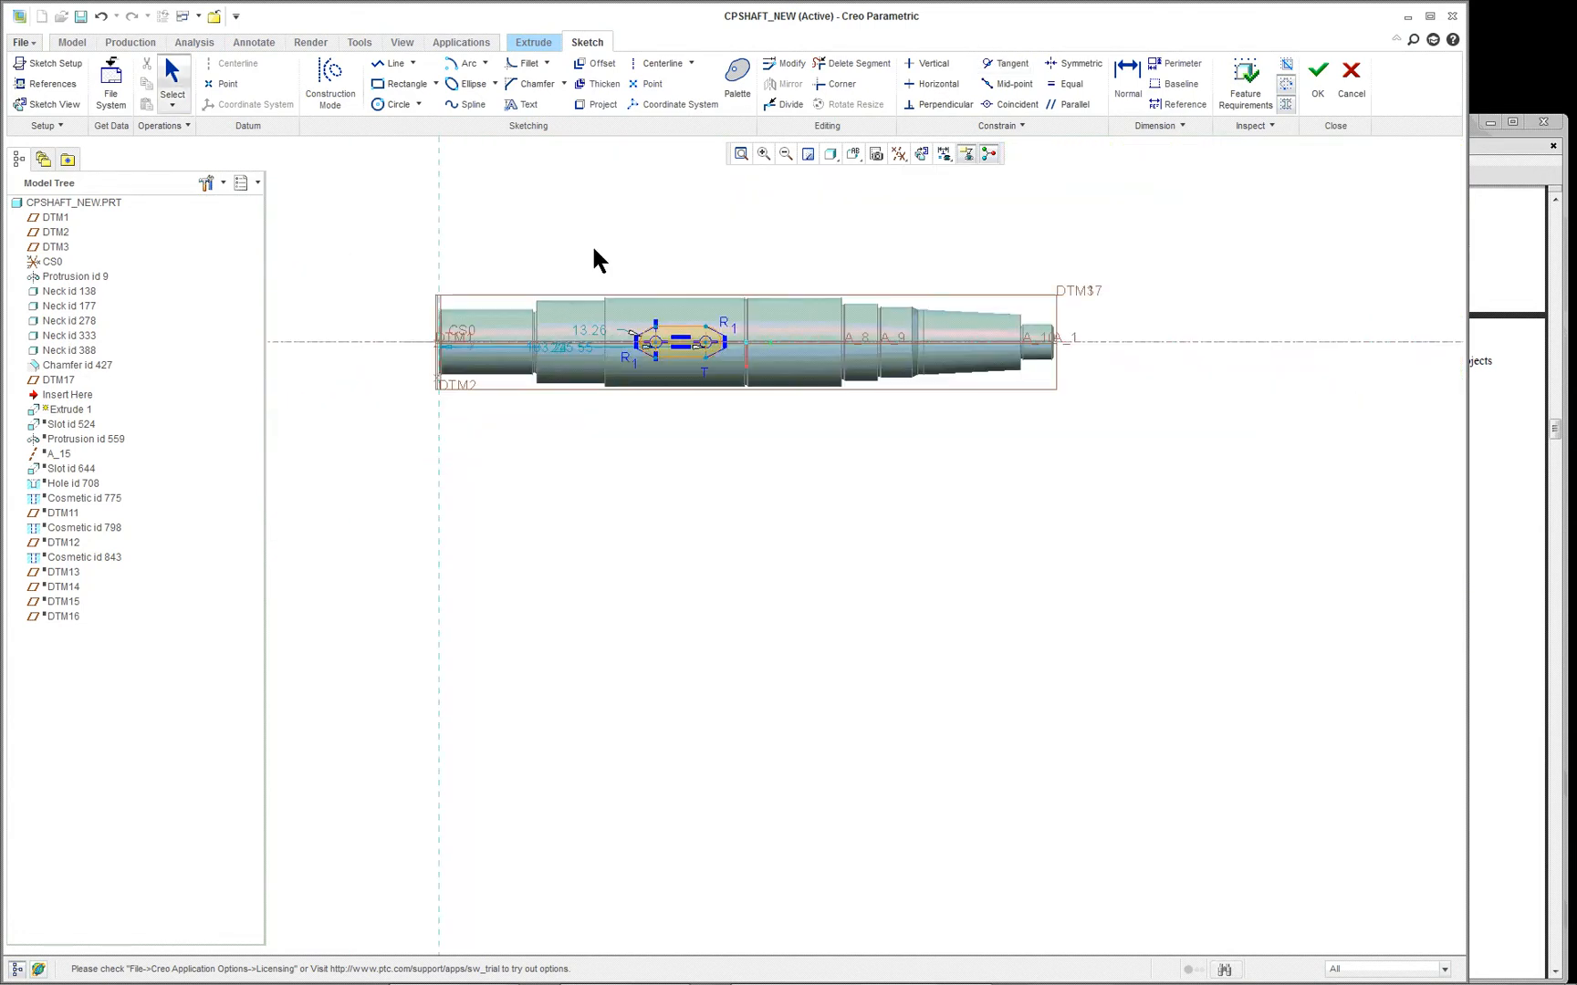
{"action": "scroll", "coordinate": [609, 340], "scroll_direction": "down", "scroll_amount": 2}
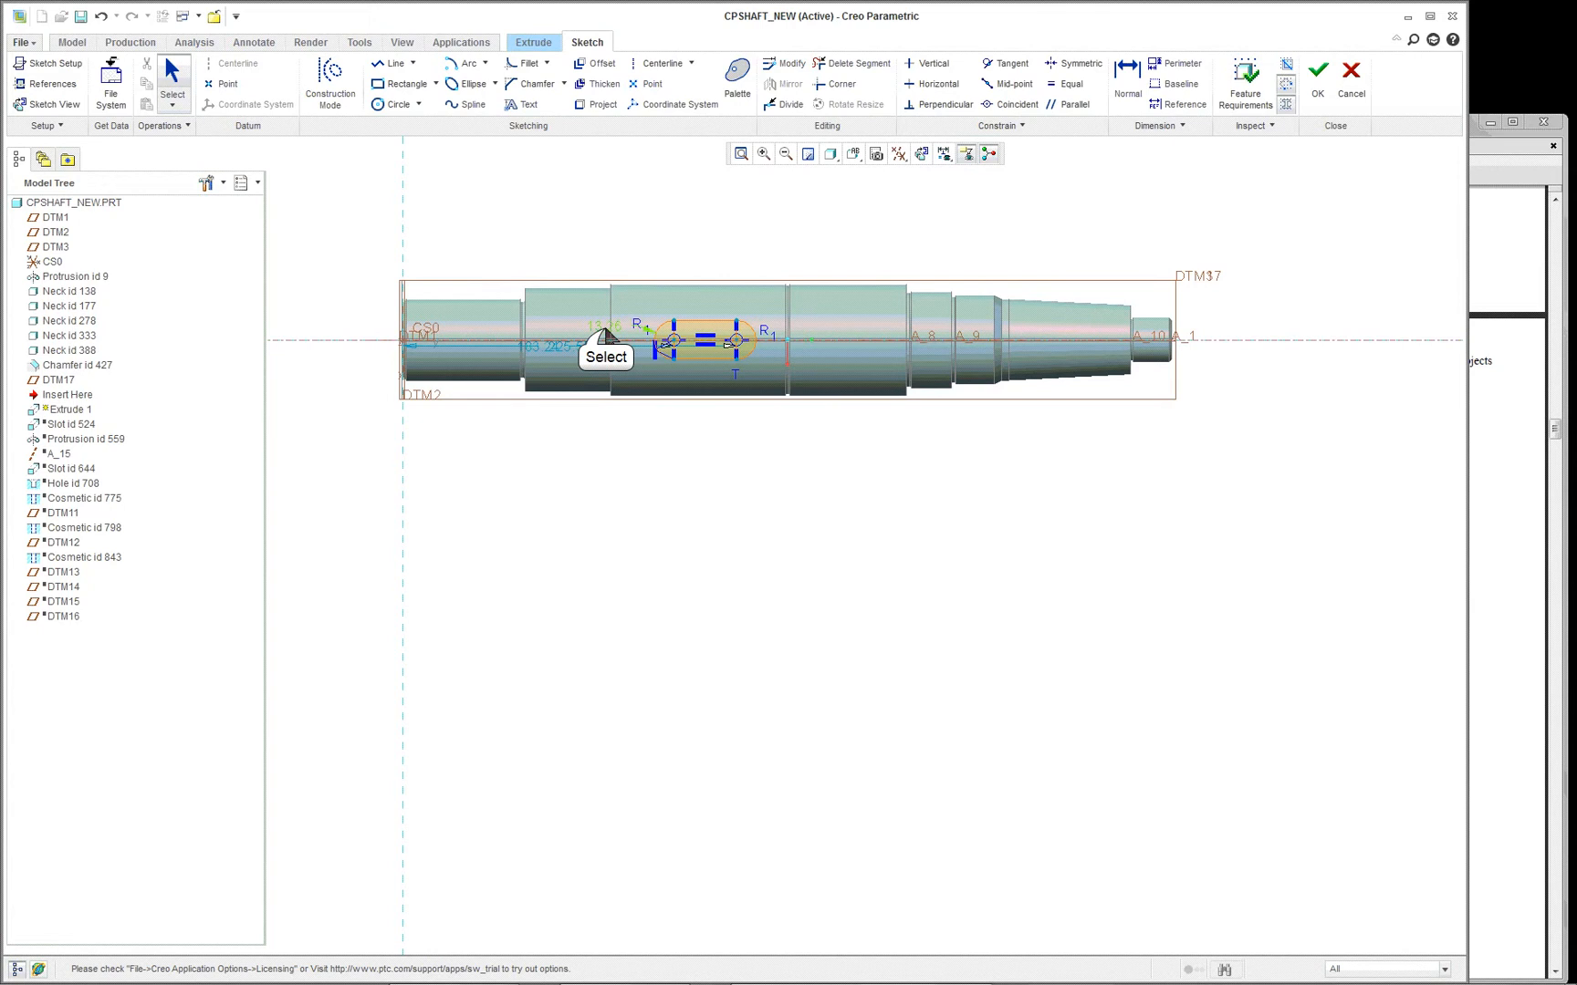
{"action": "left_click_drag", "start_coordinate": [607, 336], "coordinate": [575, 223]}
{"action": "left_click_drag", "start_coordinate": [552, 351], "coordinate": [593, 493]}
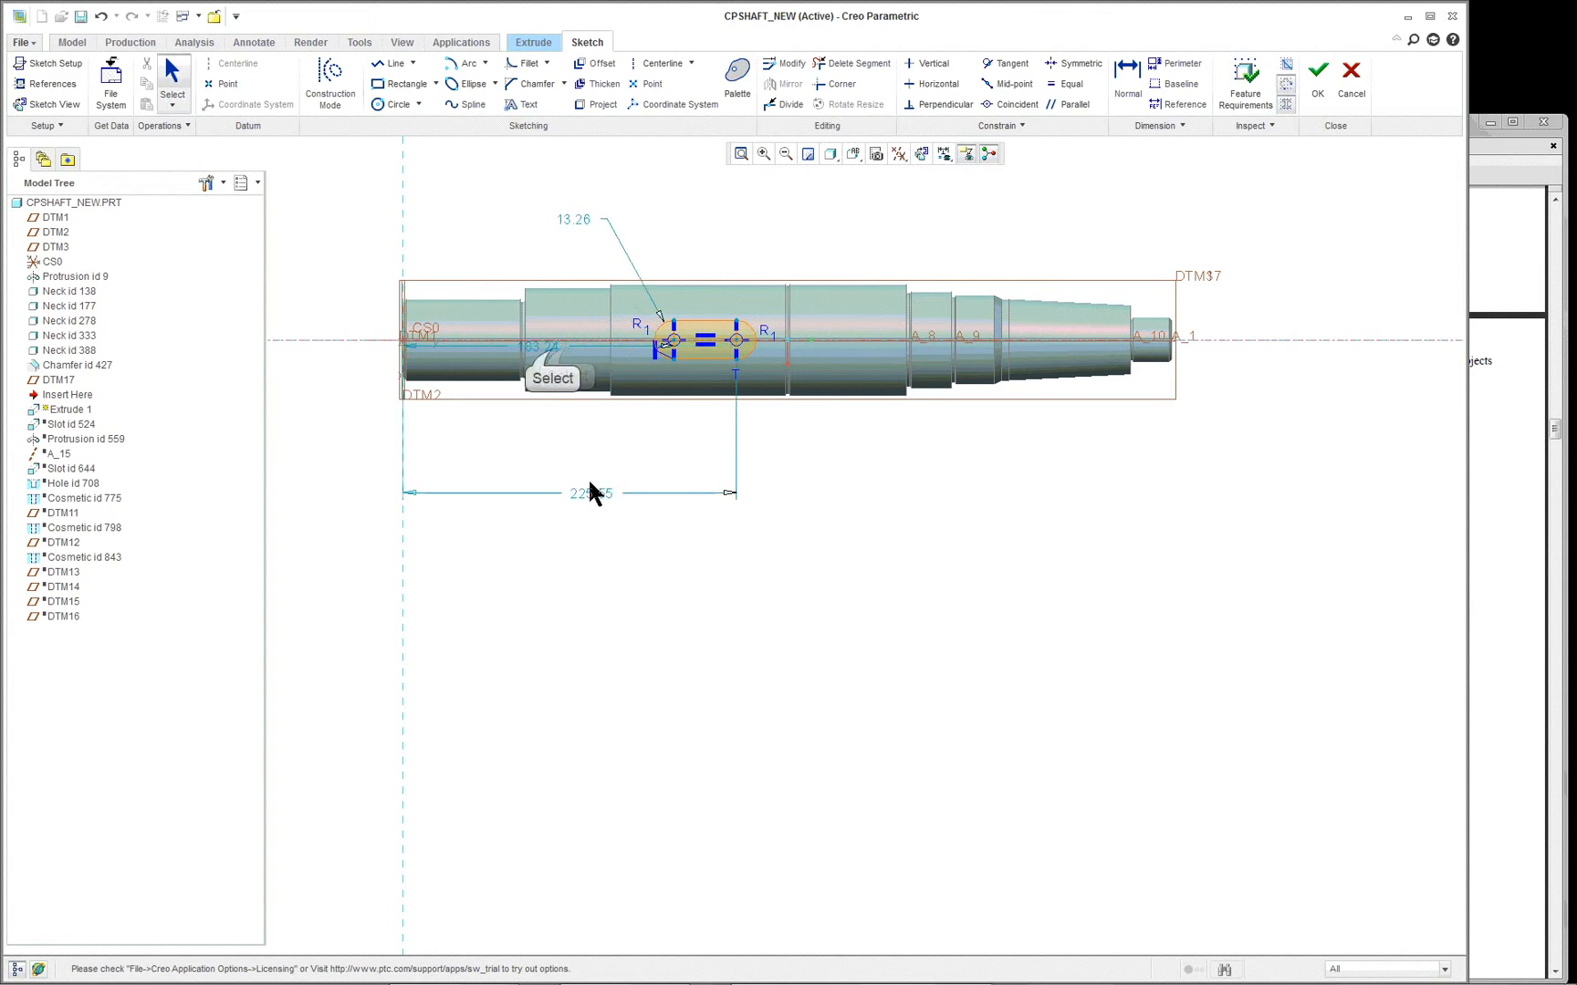
{"action": "mouse_move", "coordinate": [545, 347]}
{"action": "left_mouse_down"}
{"action": "mouse_move", "coordinate": [545, 482]}
{"action": "mouse_move", "coordinate": [567, 444]}
{"action": "left_mouse_up"}
- Reshape the keyway profile to a radius of about 9.98, with arc centers about 170.65 and 232.75 from the shaft end, and move the radius dimension below the shaft
{"action": "scroll", "coordinate": [647, 435], "scroll_direction": "down", "scroll_amount": 2}
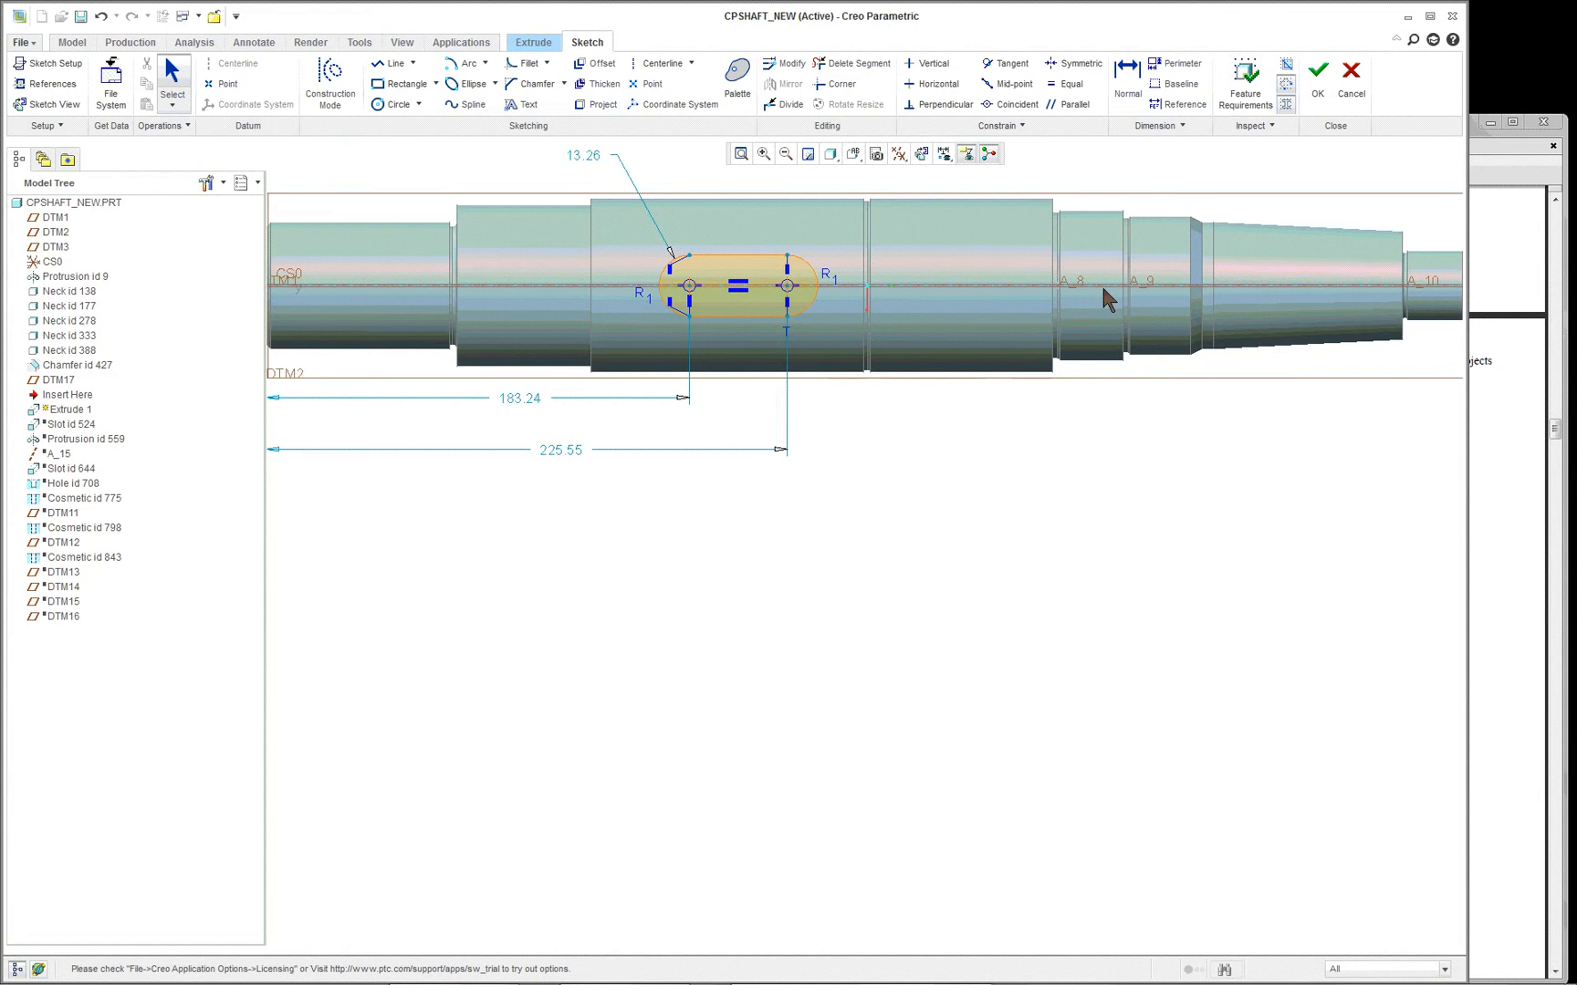
{"action": "scroll", "coordinate": [690, 211], "scroll_direction": "up", "scroll_amount": 2}
{"action": "scroll", "coordinate": [691, 211], "scroll_direction": "down", "scroll_amount": 2}
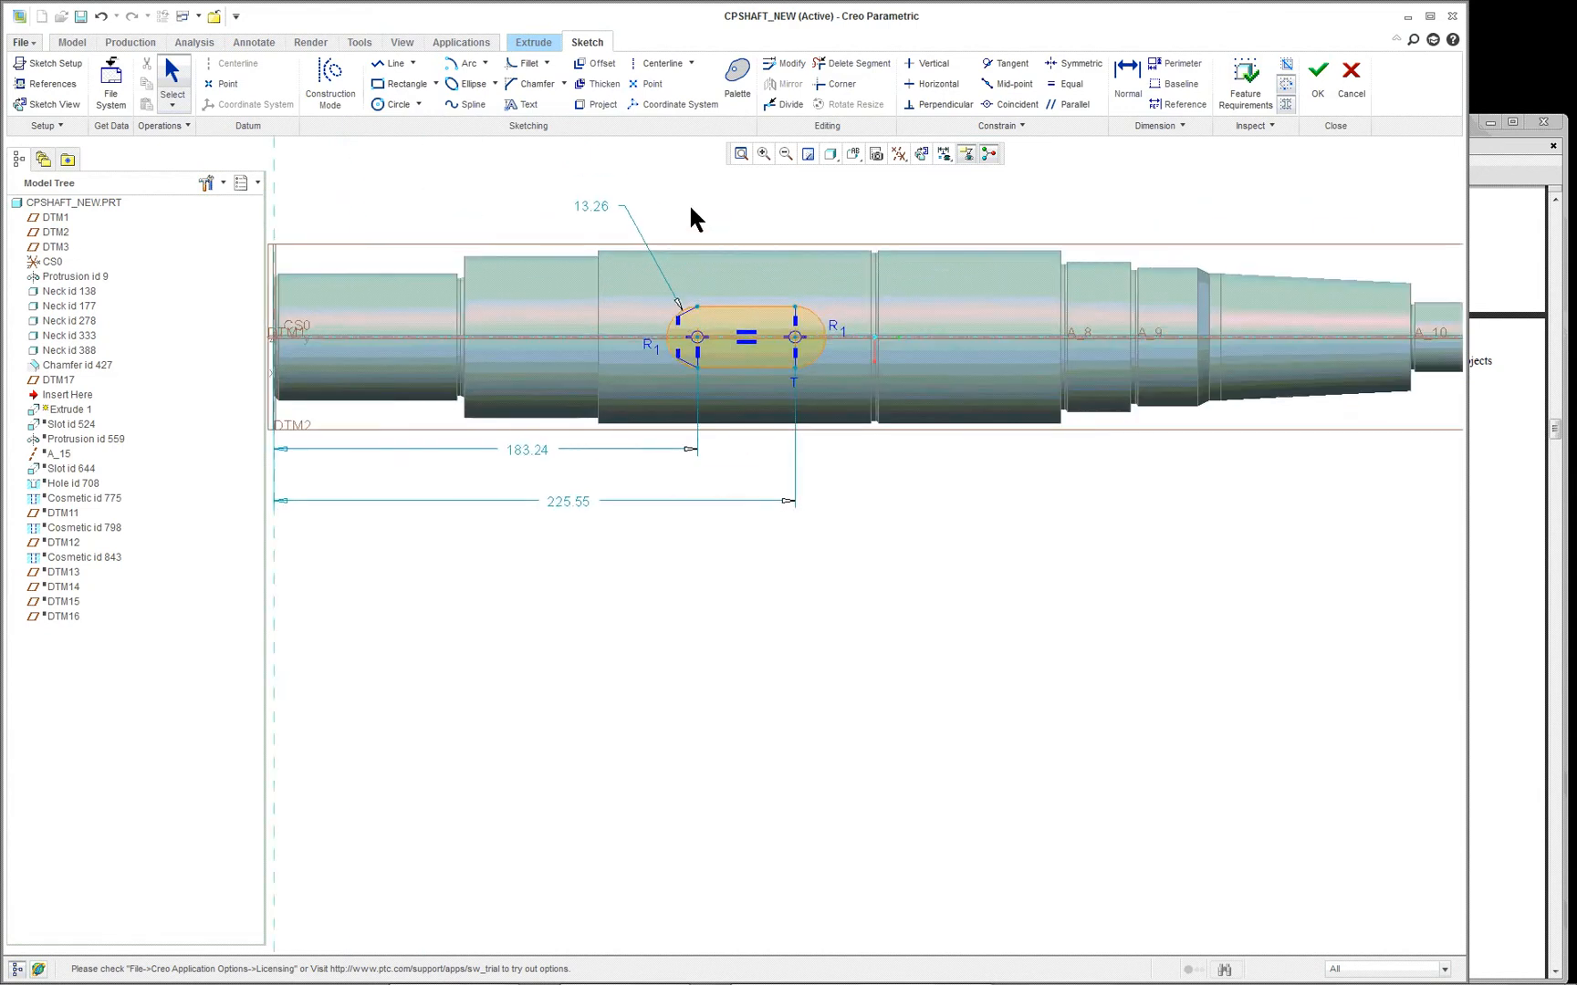
{"action": "scroll", "coordinate": [691, 219], "scroll_direction": "down", "scroll_amount": 2}
{"action": "scroll", "coordinate": [783, 457], "scroll_direction": "down", "scroll_amount": 1}
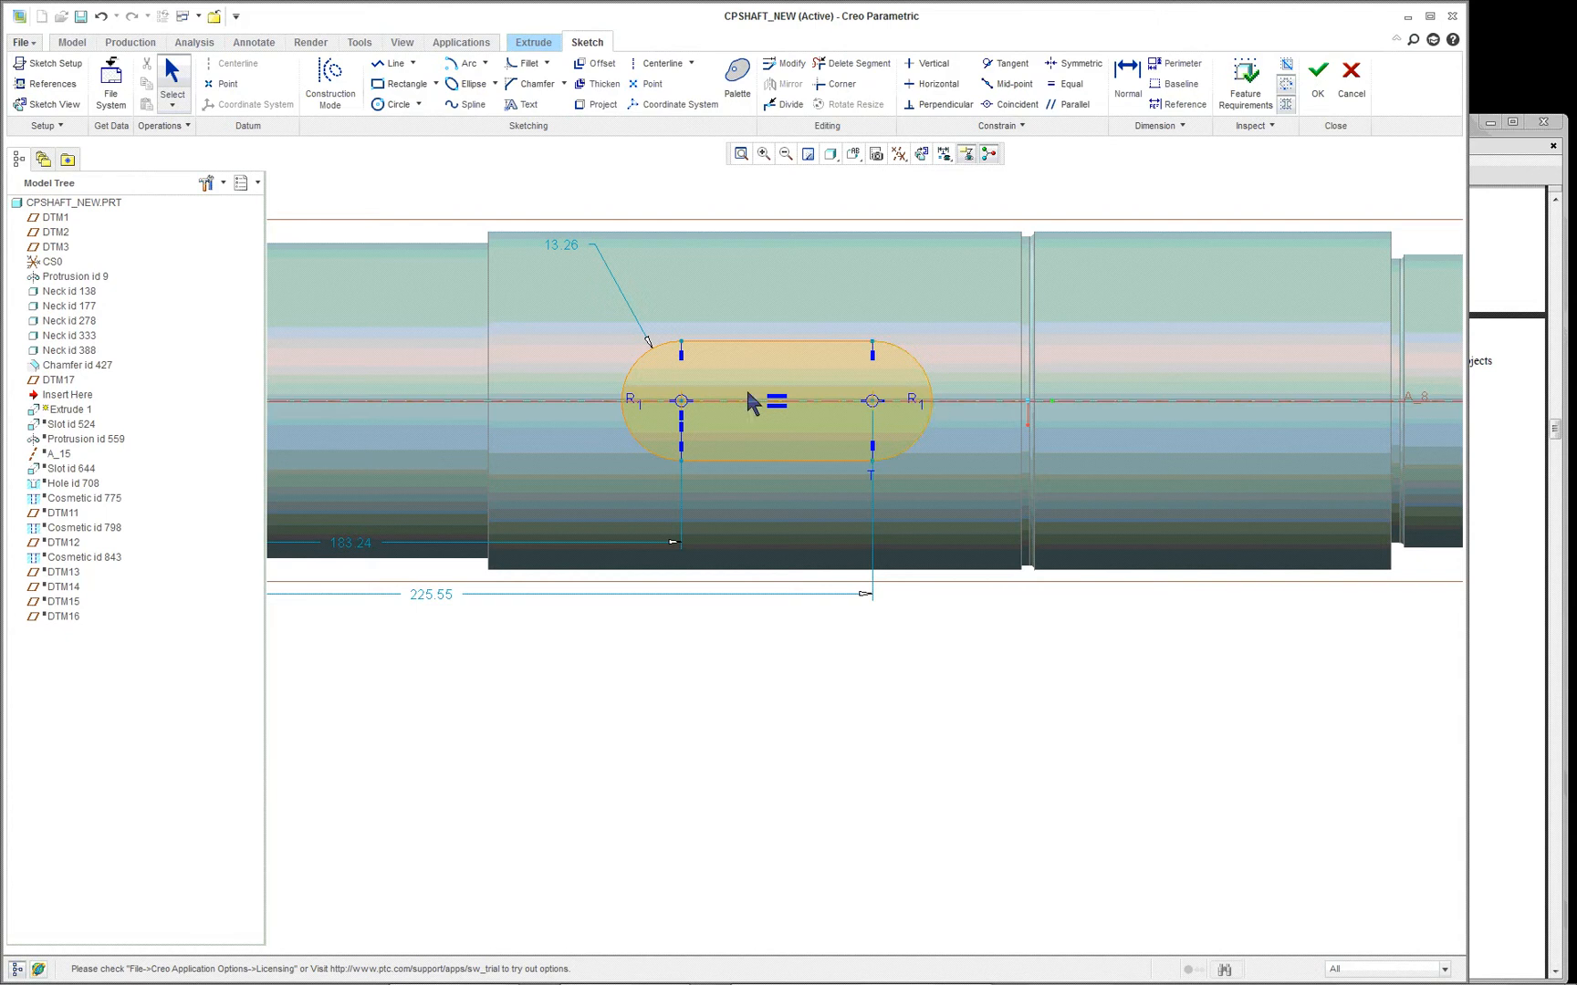
{"action": "left_click_drag", "start_coordinate": [796, 464], "coordinate": [807, 435]}
{"action": "scroll", "coordinate": [808, 415], "scroll_direction": "down", "scroll_amount": 1}
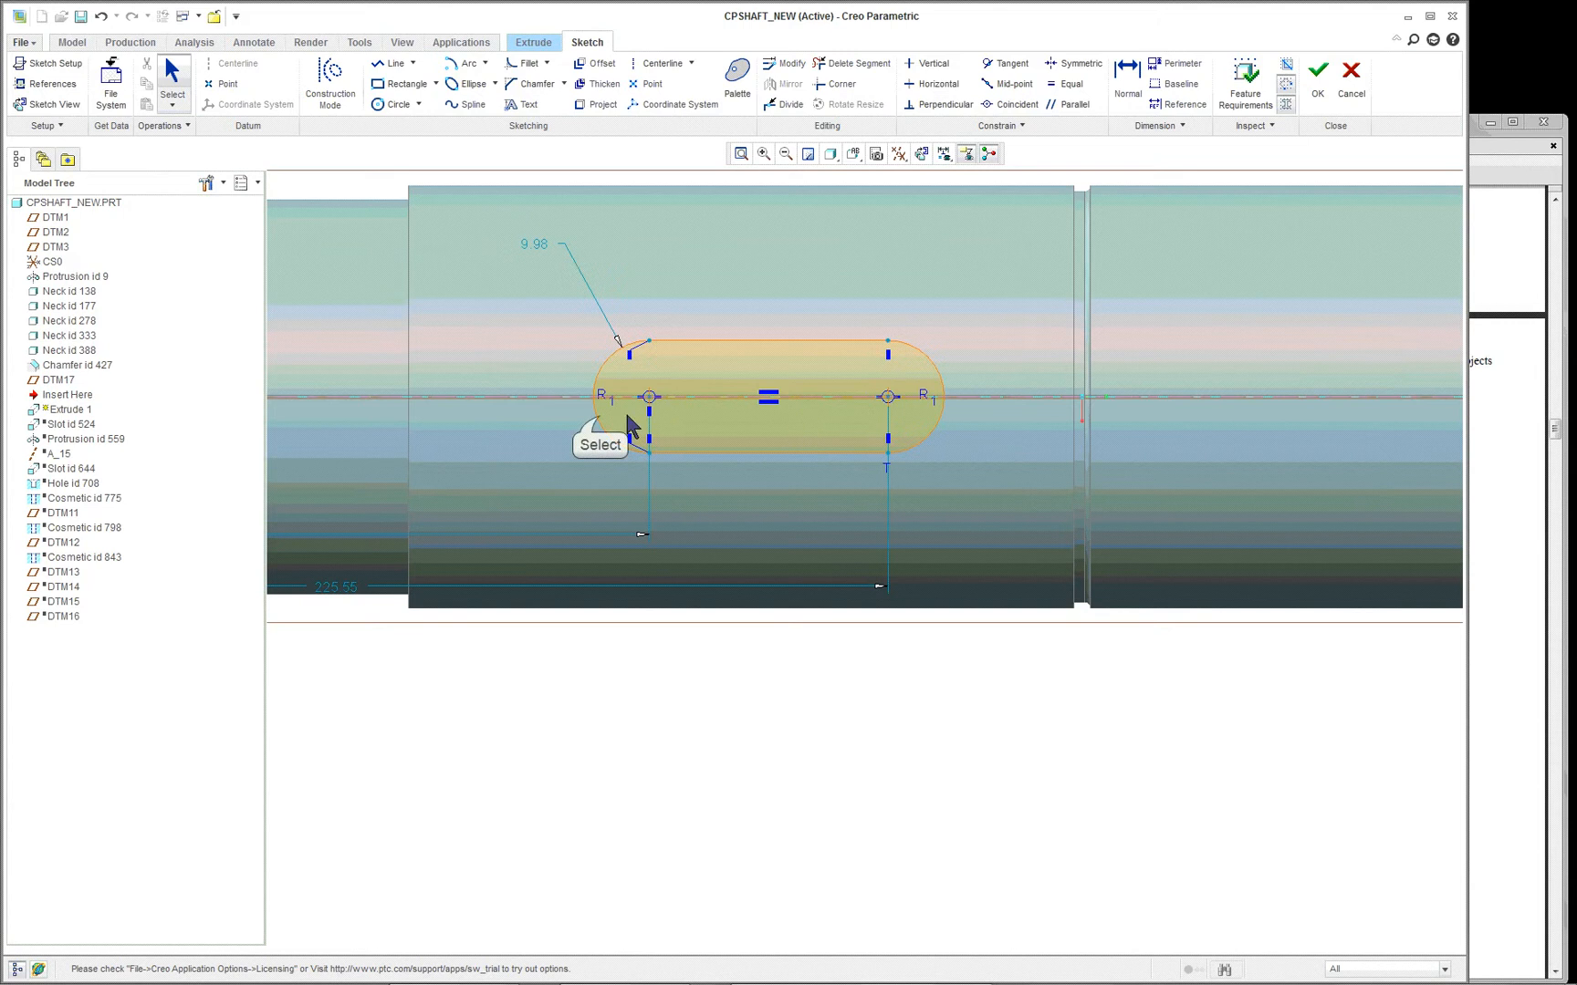
{"action": "left_click_drag", "start_coordinate": [601, 429], "coordinate": [523, 410]}
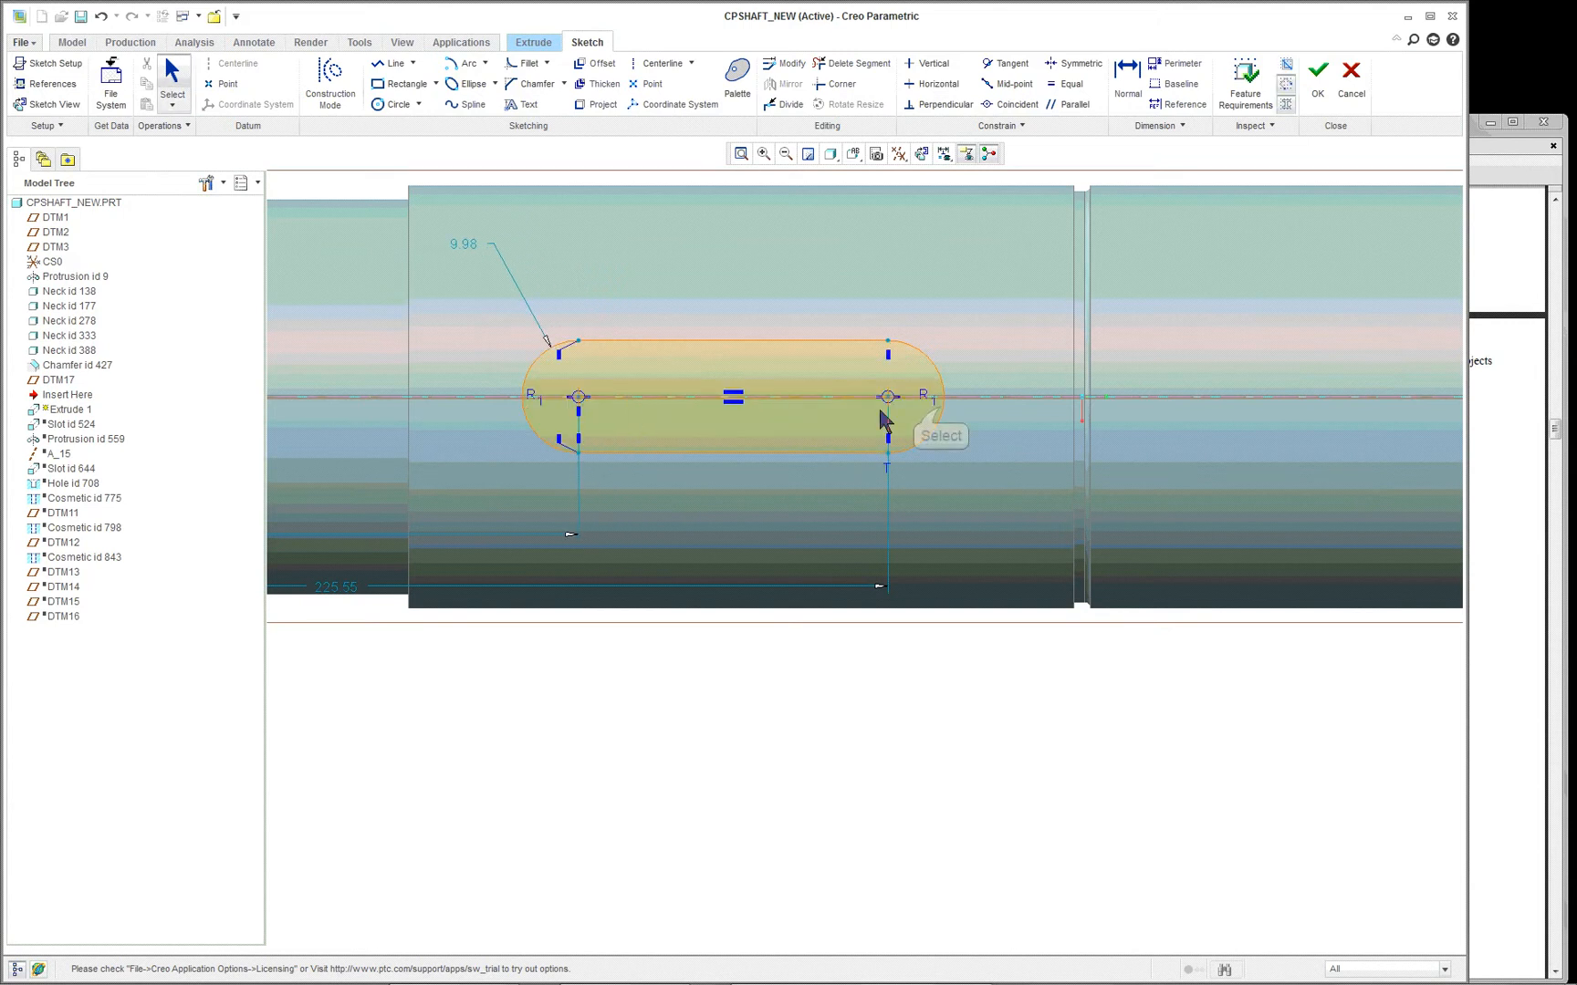
{"action": "mouse_move", "coordinate": [939, 417]}
{"action": "left_mouse_down"}
{"action": "mouse_move", "coordinate": [986, 408]}
{"action": "mouse_move", "coordinate": [953, 445]}
{"action": "left_mouse_up"}
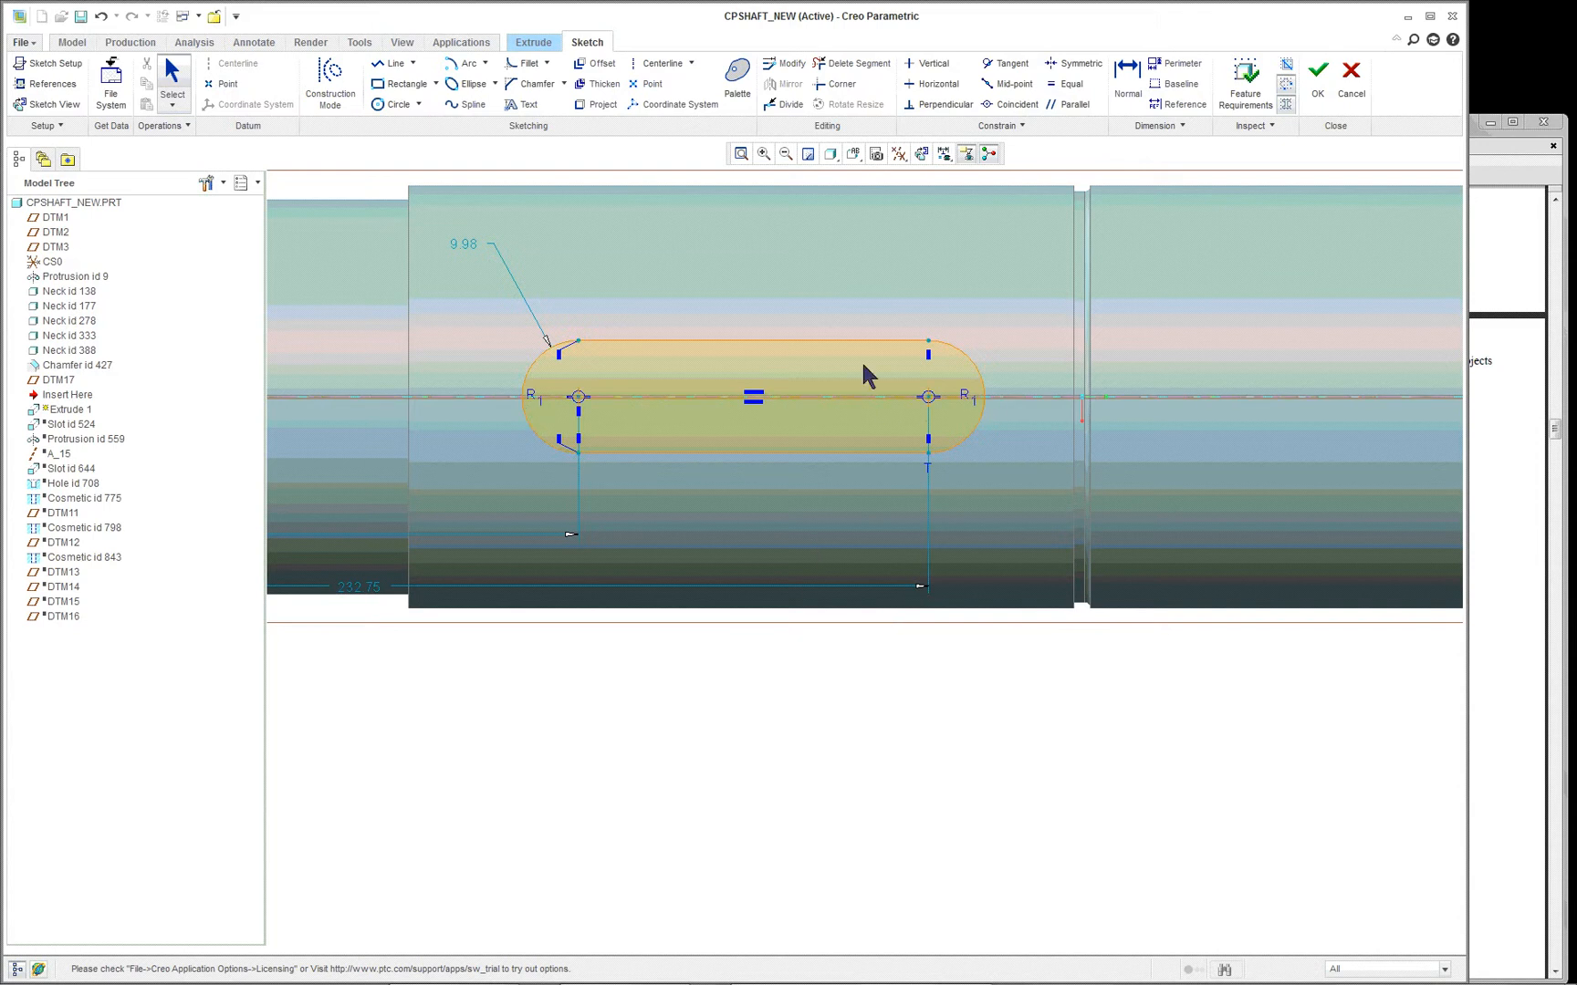
{"action": "left_click_drag", "start_coordinate": [462, 249], "coordinate": [735, 688]}
{"action": "scroll", "coordinate": [929, 722], "scroll_direction": "down", "scroll_amount": 2}
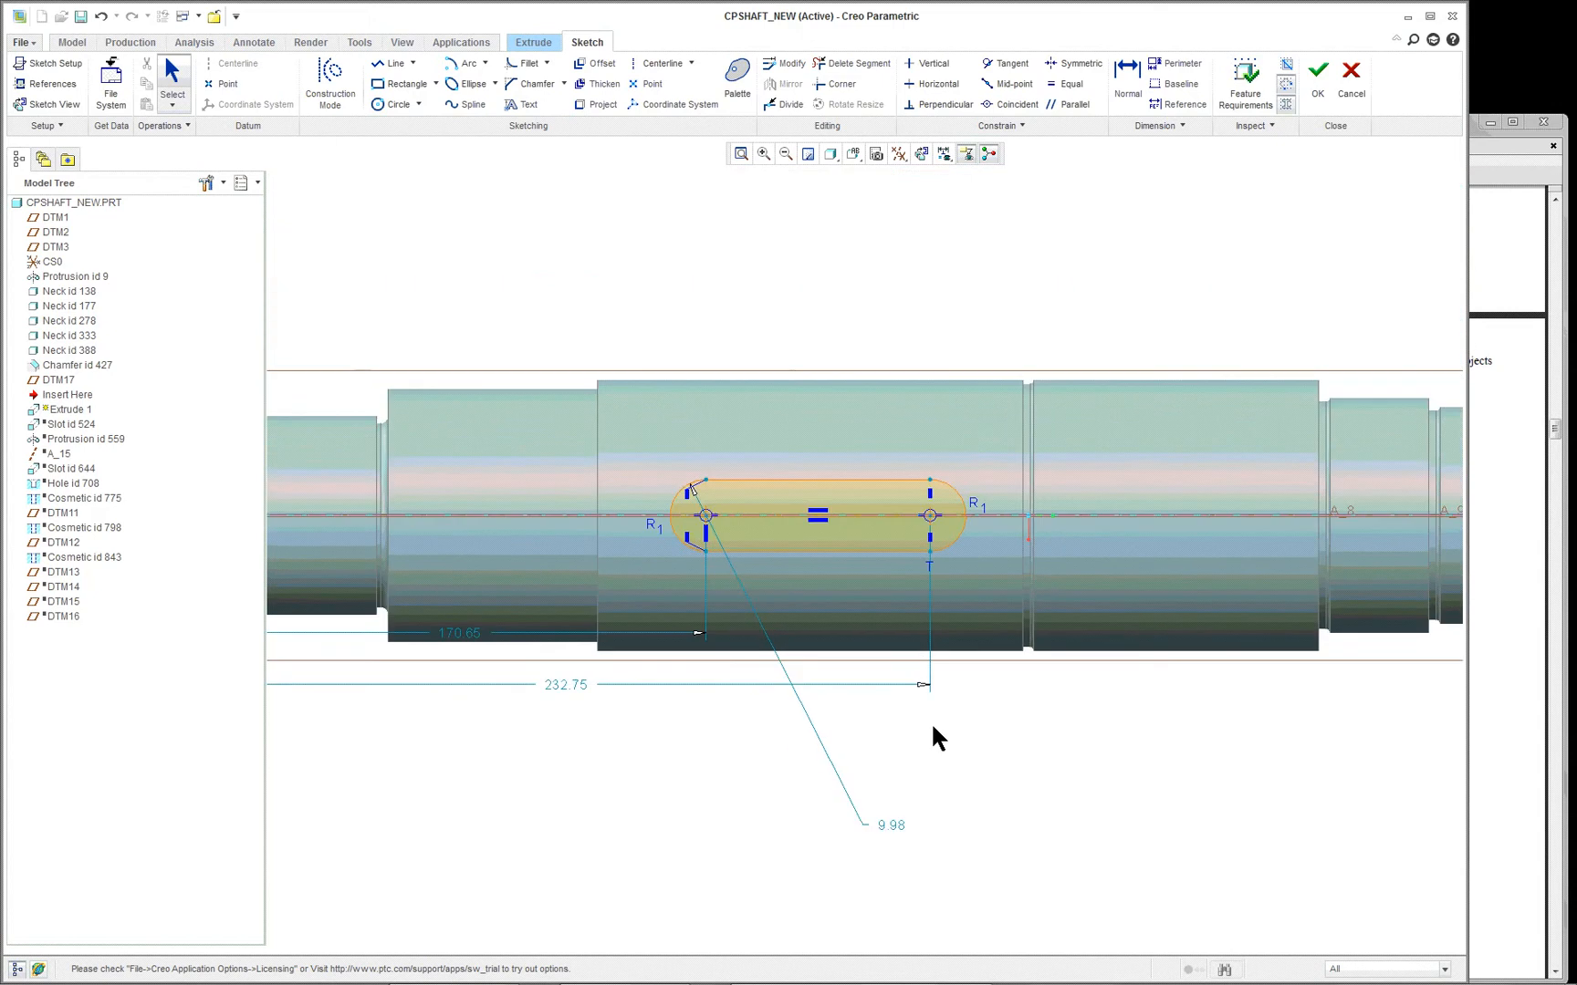
- Accept the keyway sketch and complete the extruded cut at a depth of about 13.30
{"action": "left_click", "coordinate": [1316, 73]}
{"action": "middle_click_drag", "start_coordinate": [861, 356], "coordinate": [861, 355]}
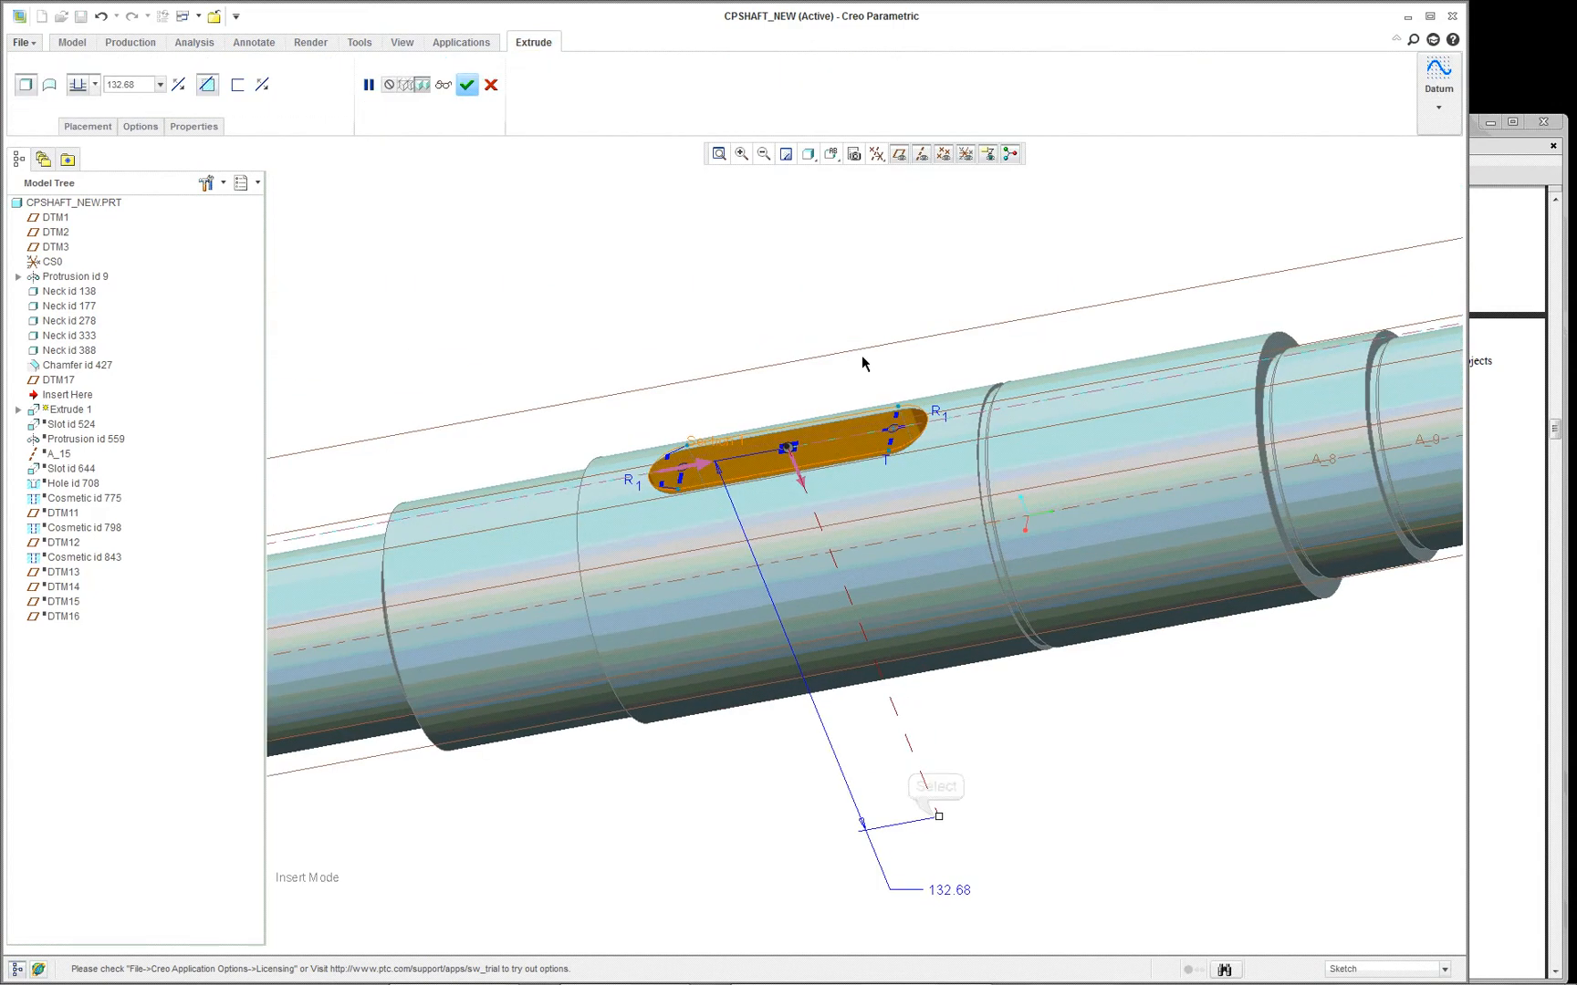
{"action": "left_click_drag", "start_coordinate": [937, 815], "coordinate": [802, 485]}
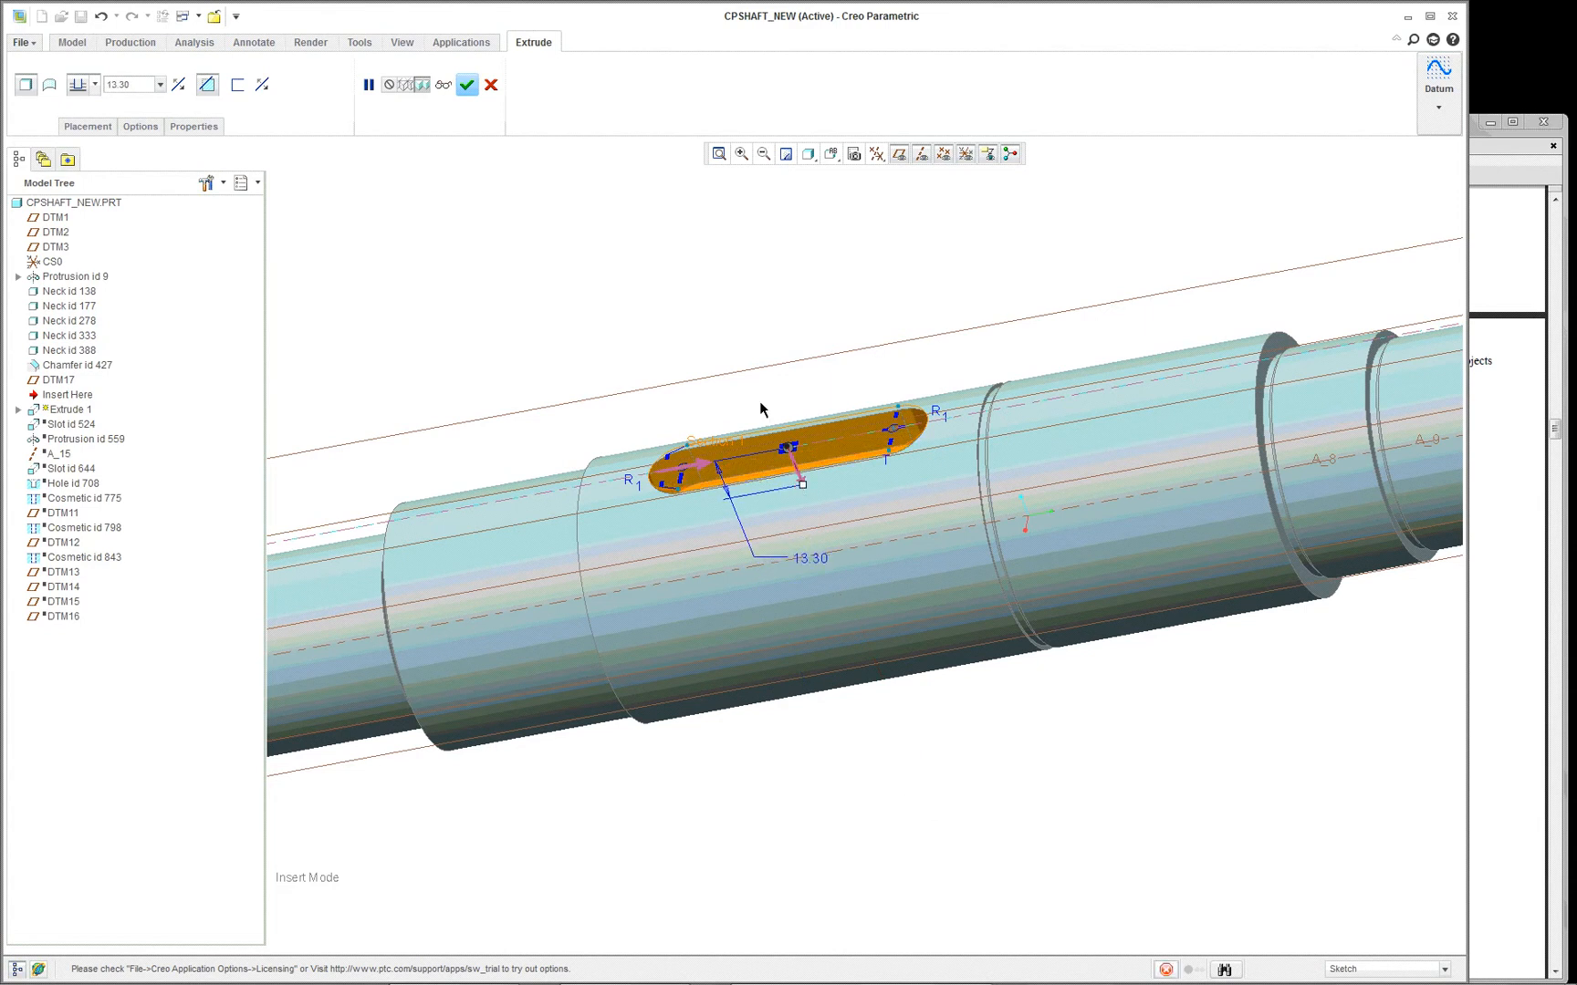
{"action": "scroll", "coordinate": [728, 412], "scroll_direction": "up", "scroll_amount": 5}
{"action": "scroll", "coordinate": [728, 412], "scroll_direction": "down", "scroll_amount": 1}
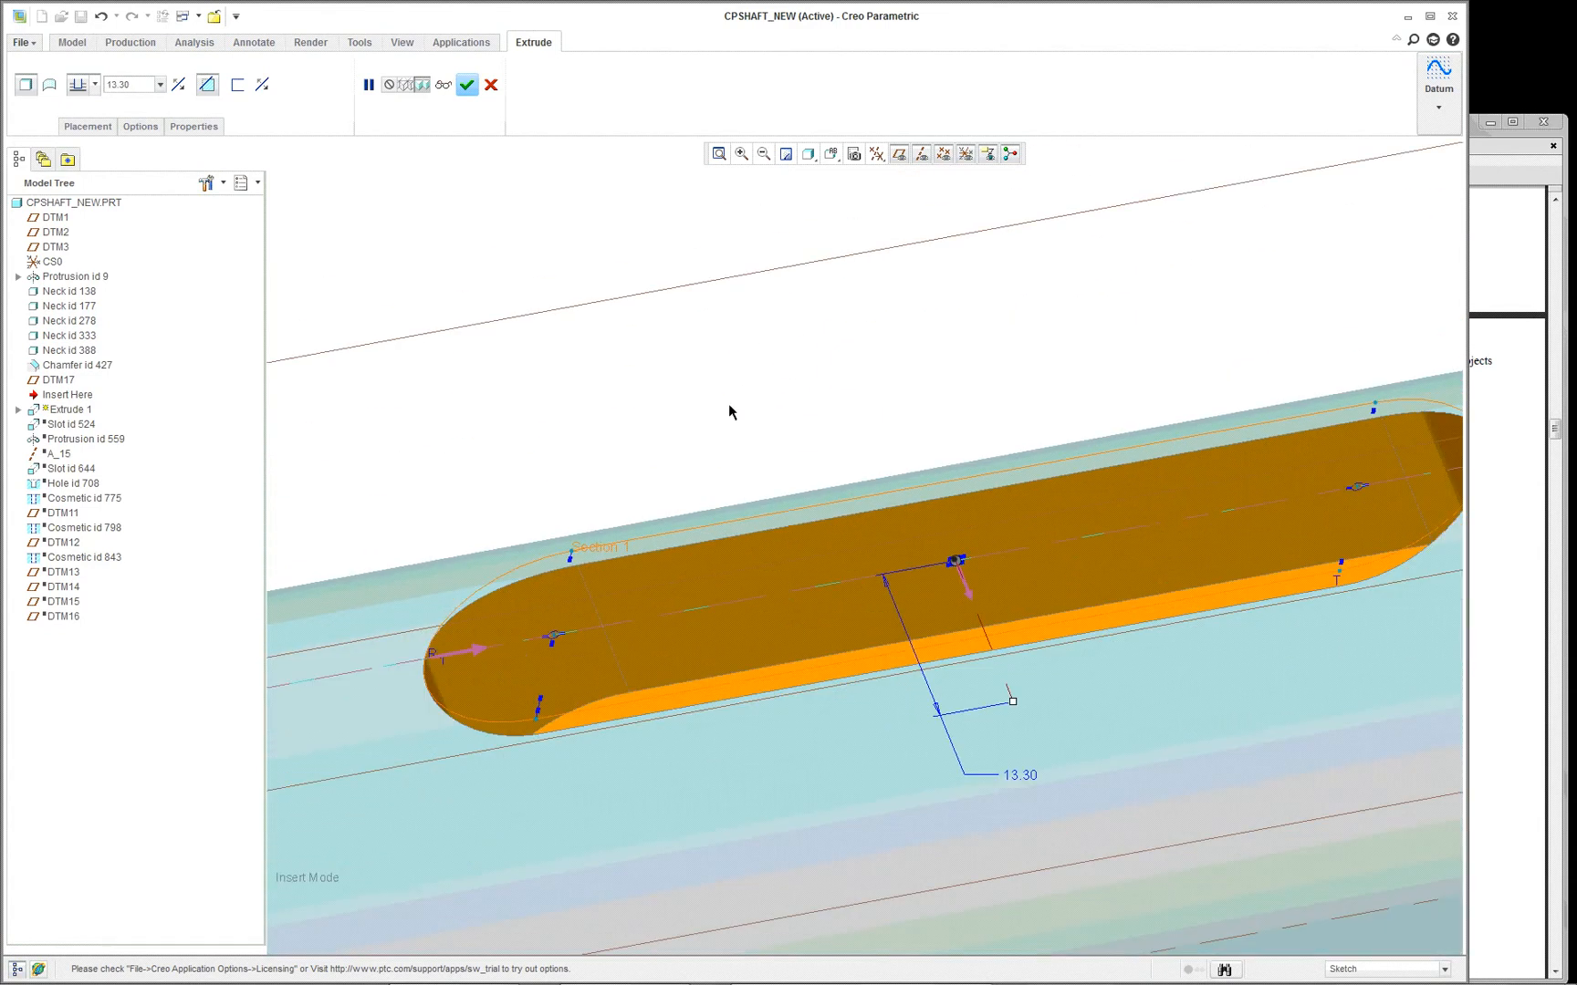
{"action": "middle_click", "coordinate": [728, 411]}
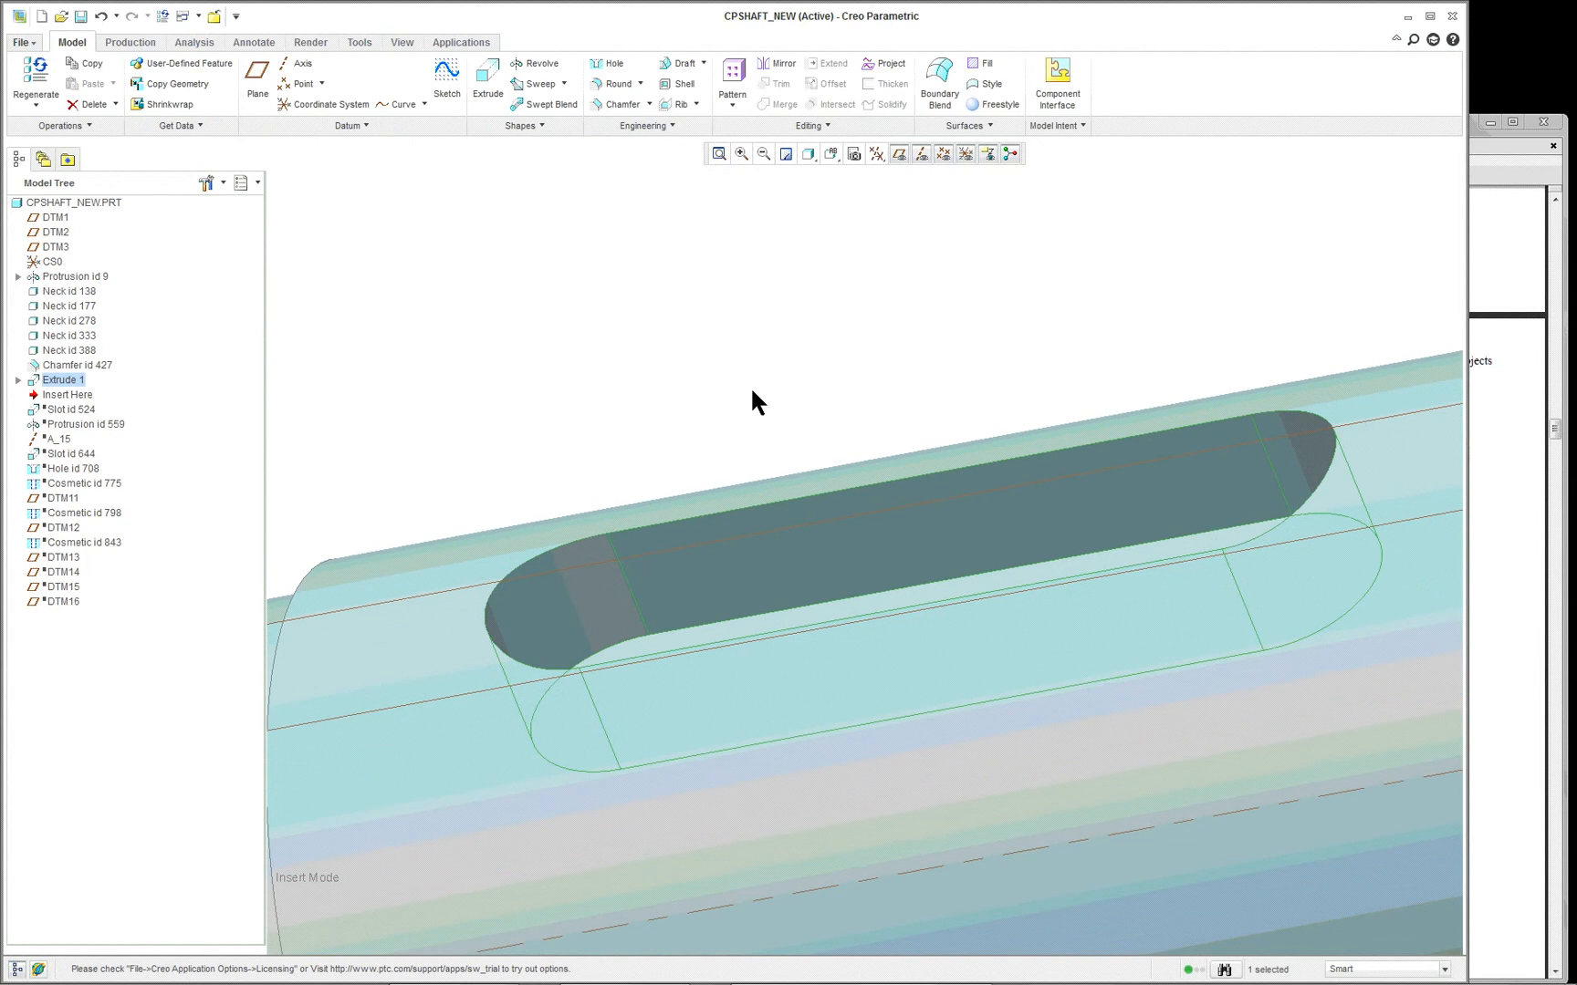
- Undo the extruded keyway cut and the suppression of the legacy slot, Slot id 524
{"action": "left_click", "coordinate": [101, 17]}
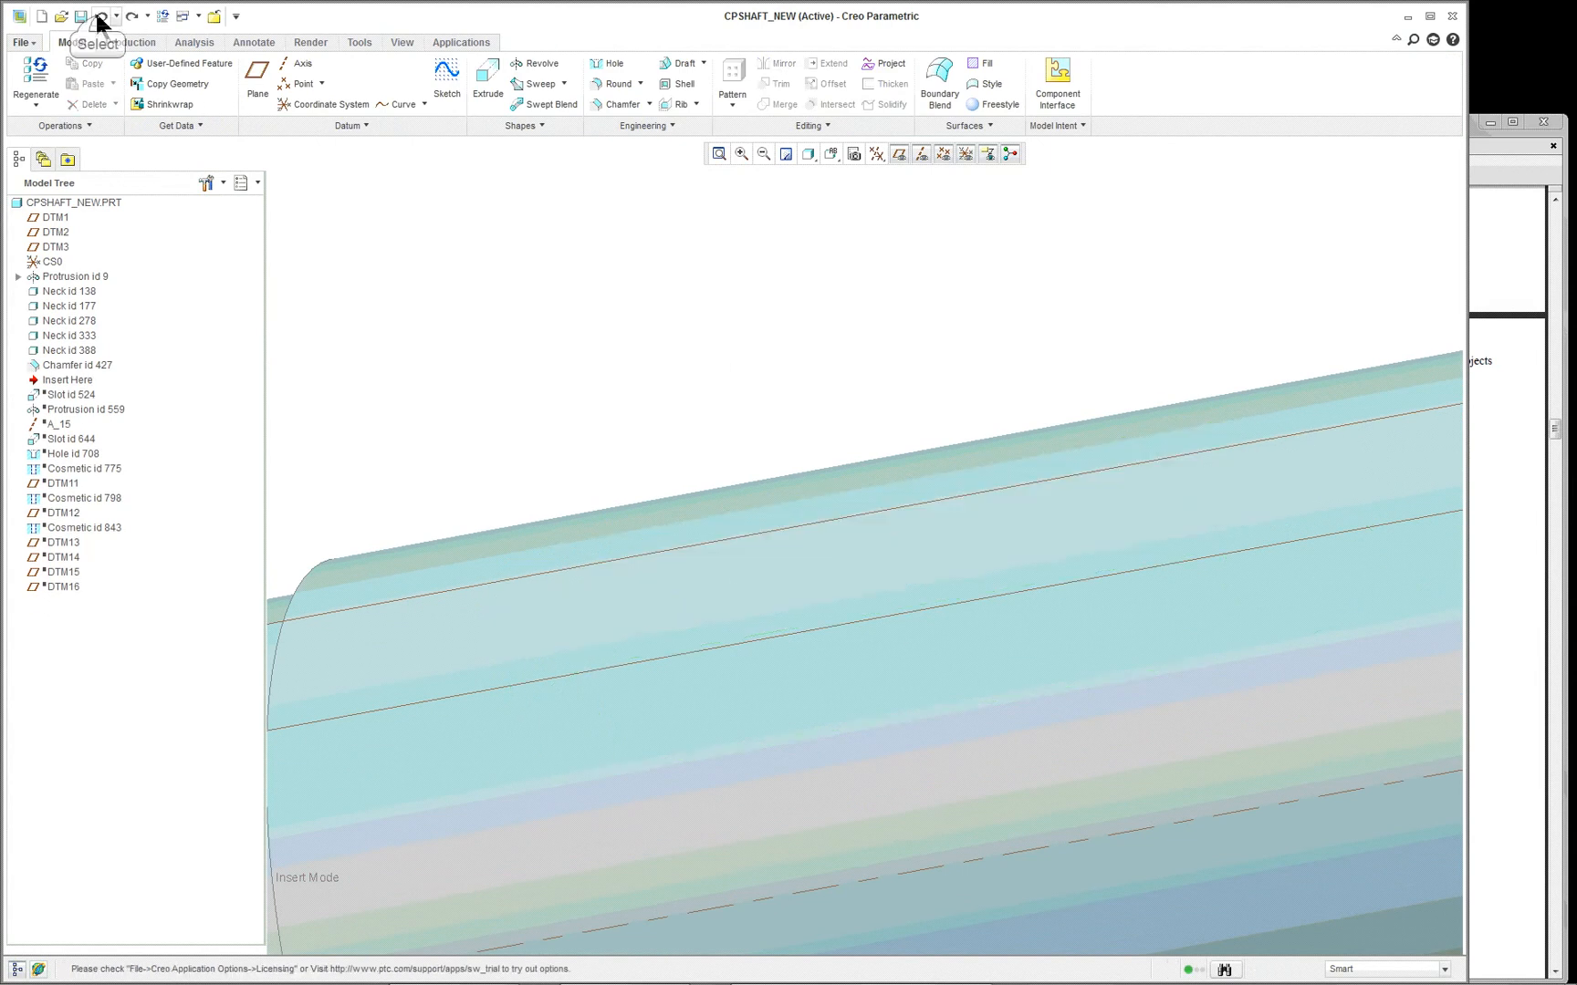
{"action": "left_click", "coordinate": [100, 17]}
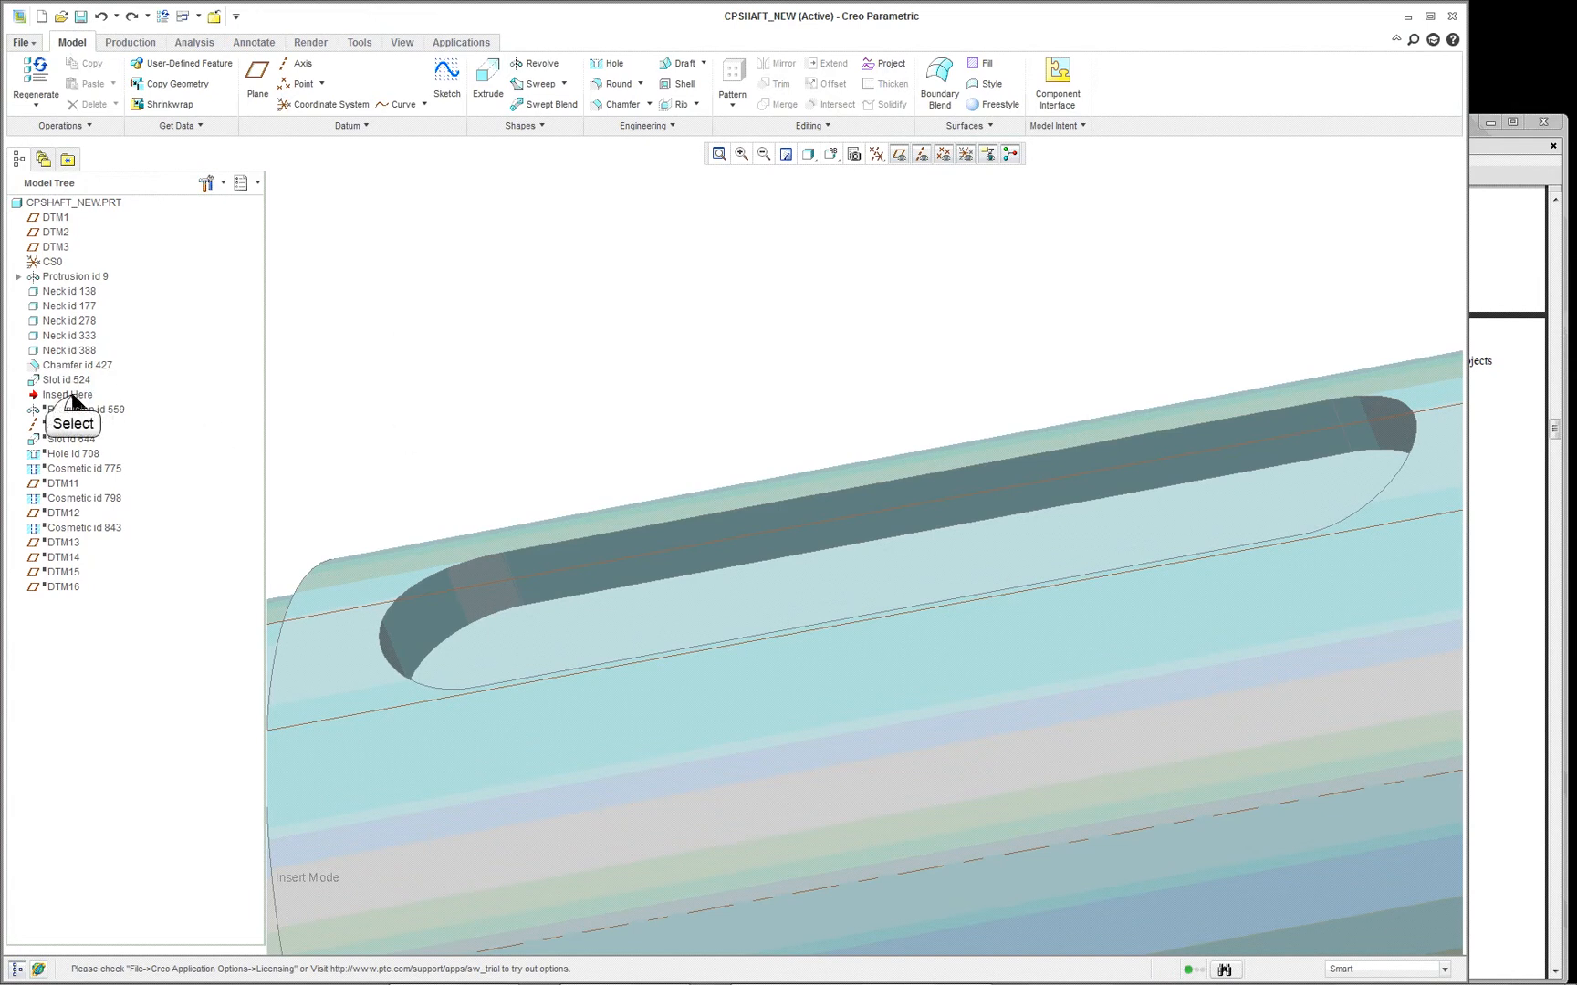
- Move the insertion point below Protrusion id 559 and open that revolve's definition for editing
{"action": "left_click_drag", "start_coordinate": [73, 402], "coordinate": [71, 417]}
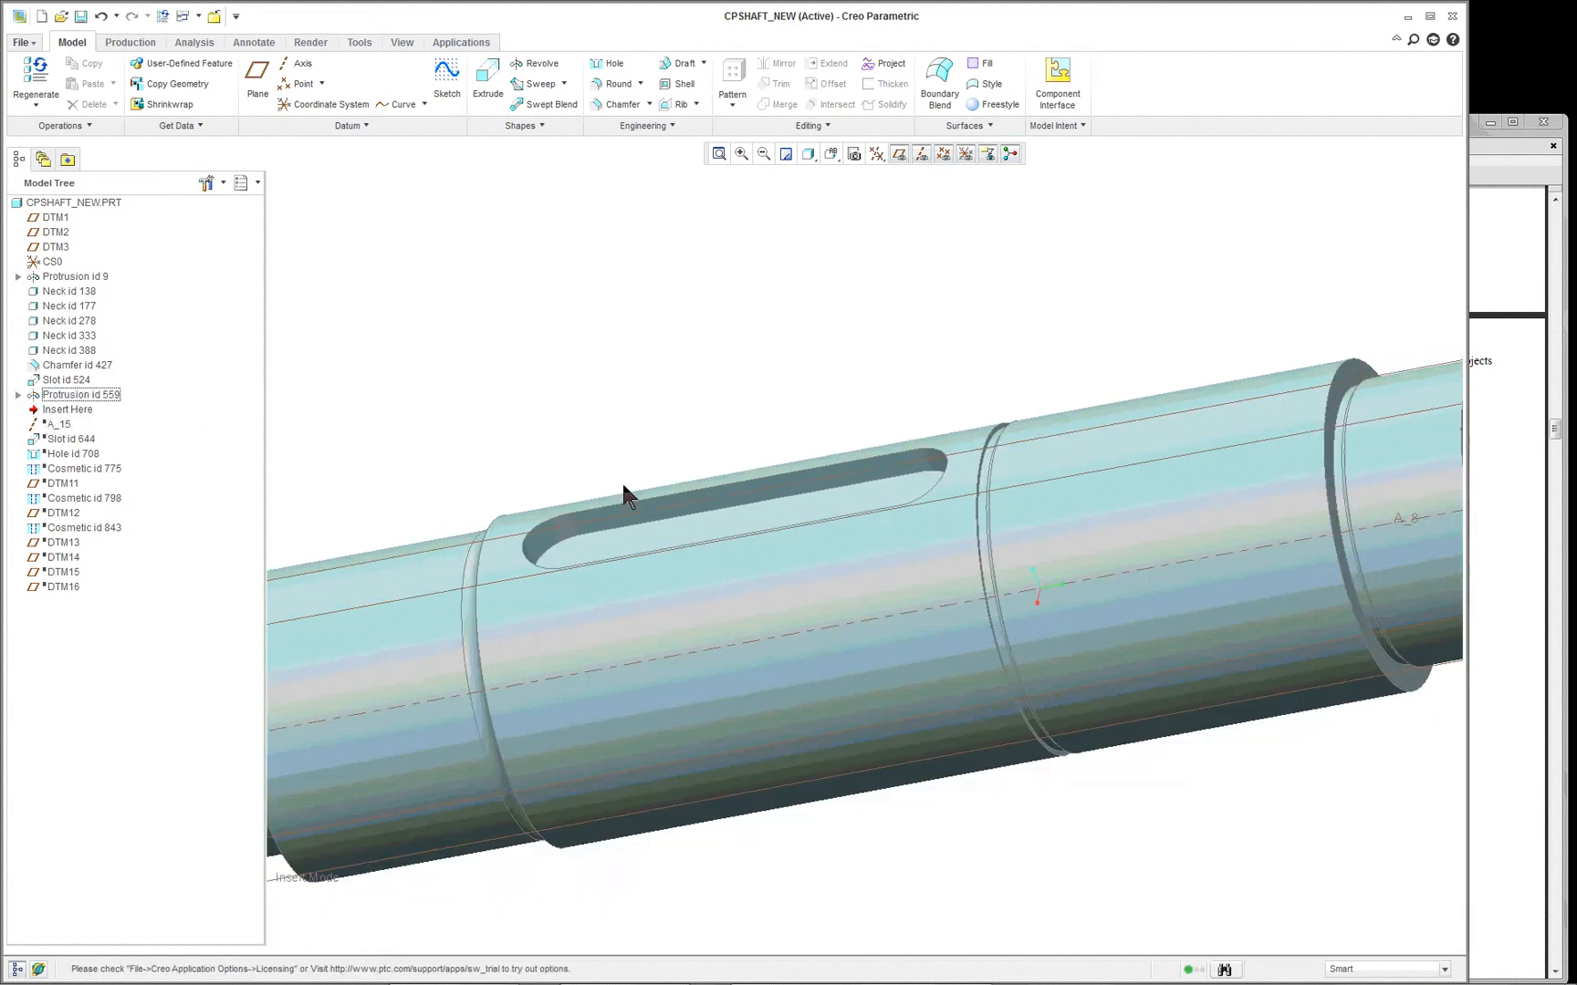
{"action": "scroll", "coordinate": [626, 495], "scroll_direction": "down", "scroll_amount": 5}
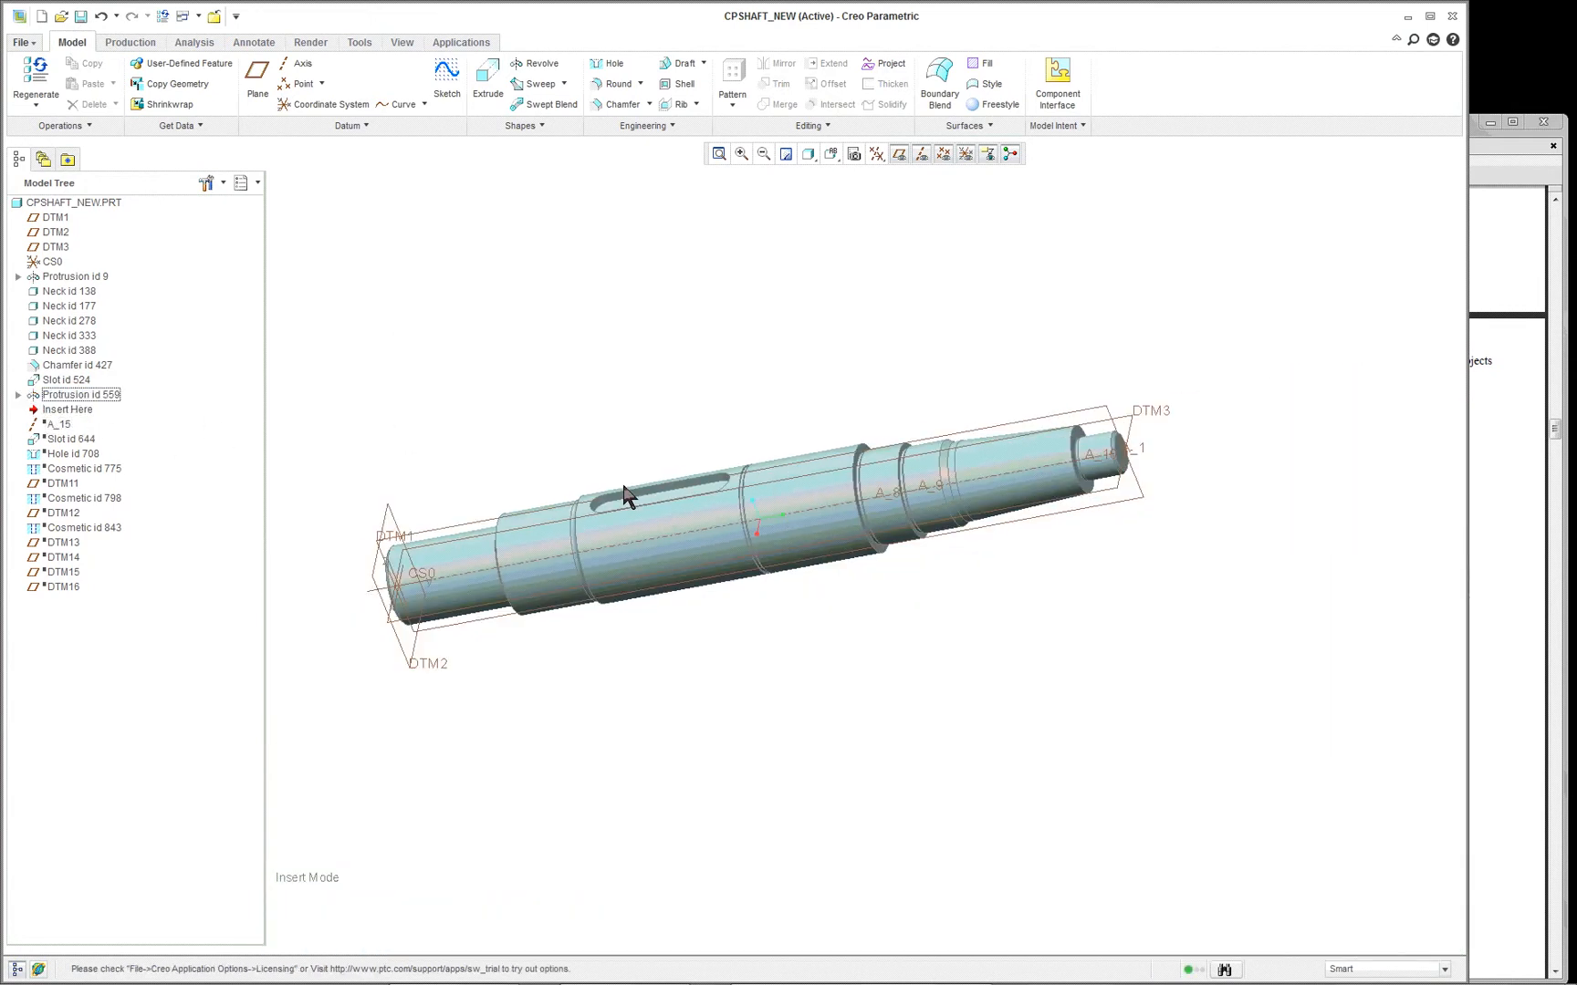
{"action": "right_click", "coordinate": [92, 399]}
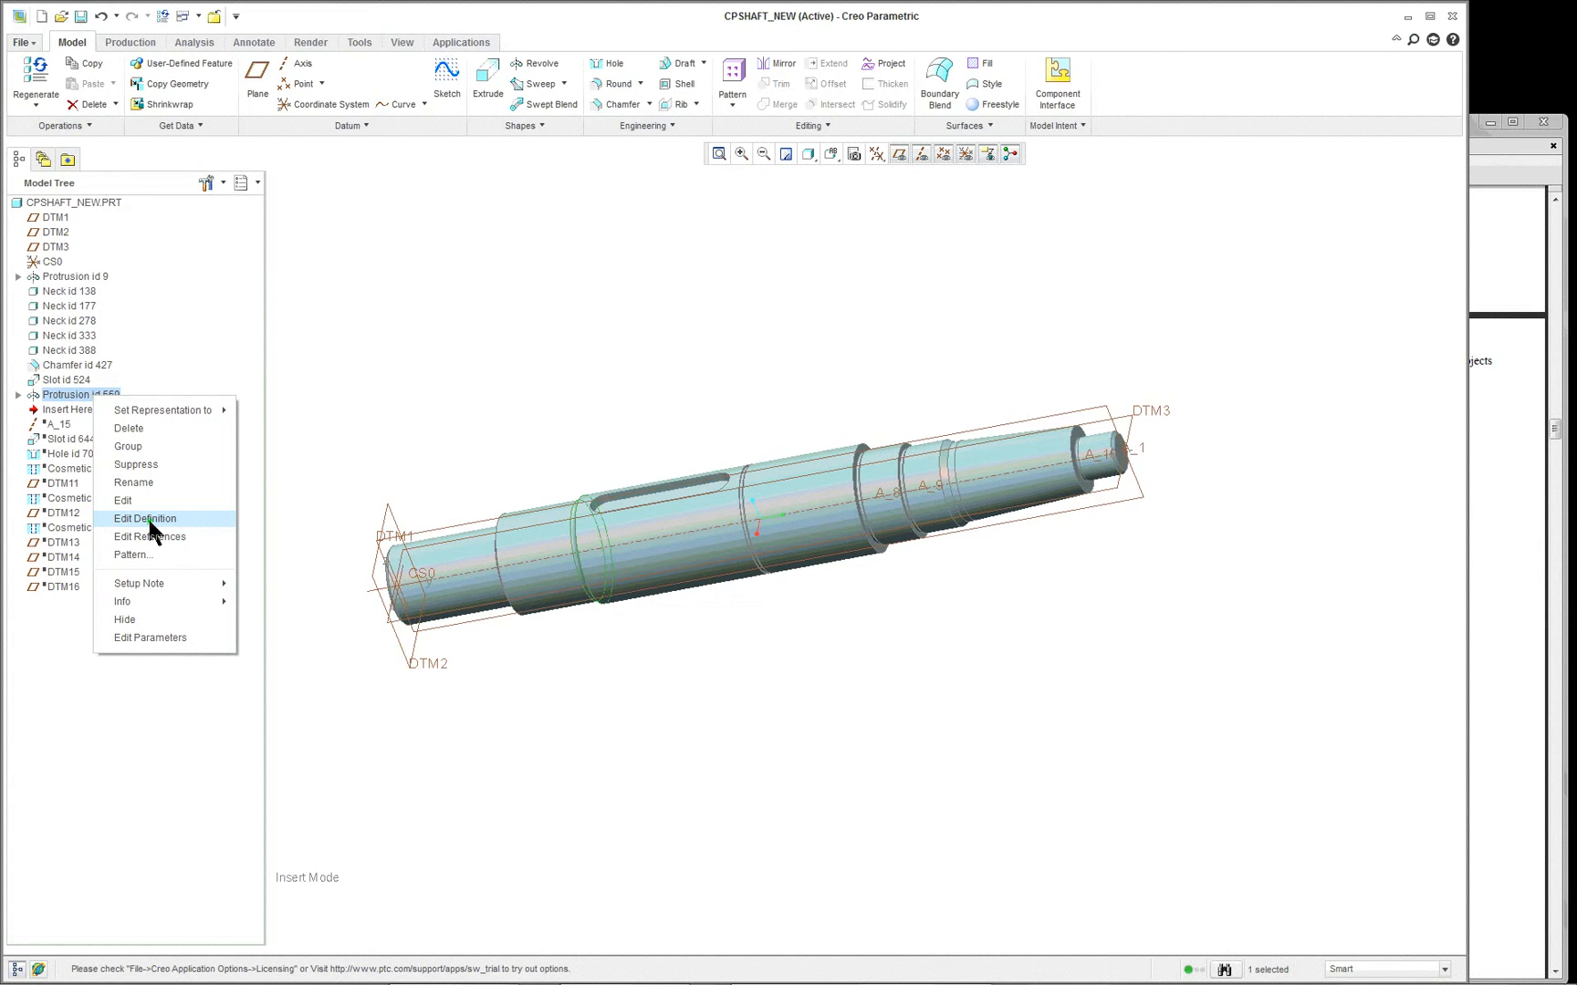
{"action": "left_click", "coordinate": [147, 517]}
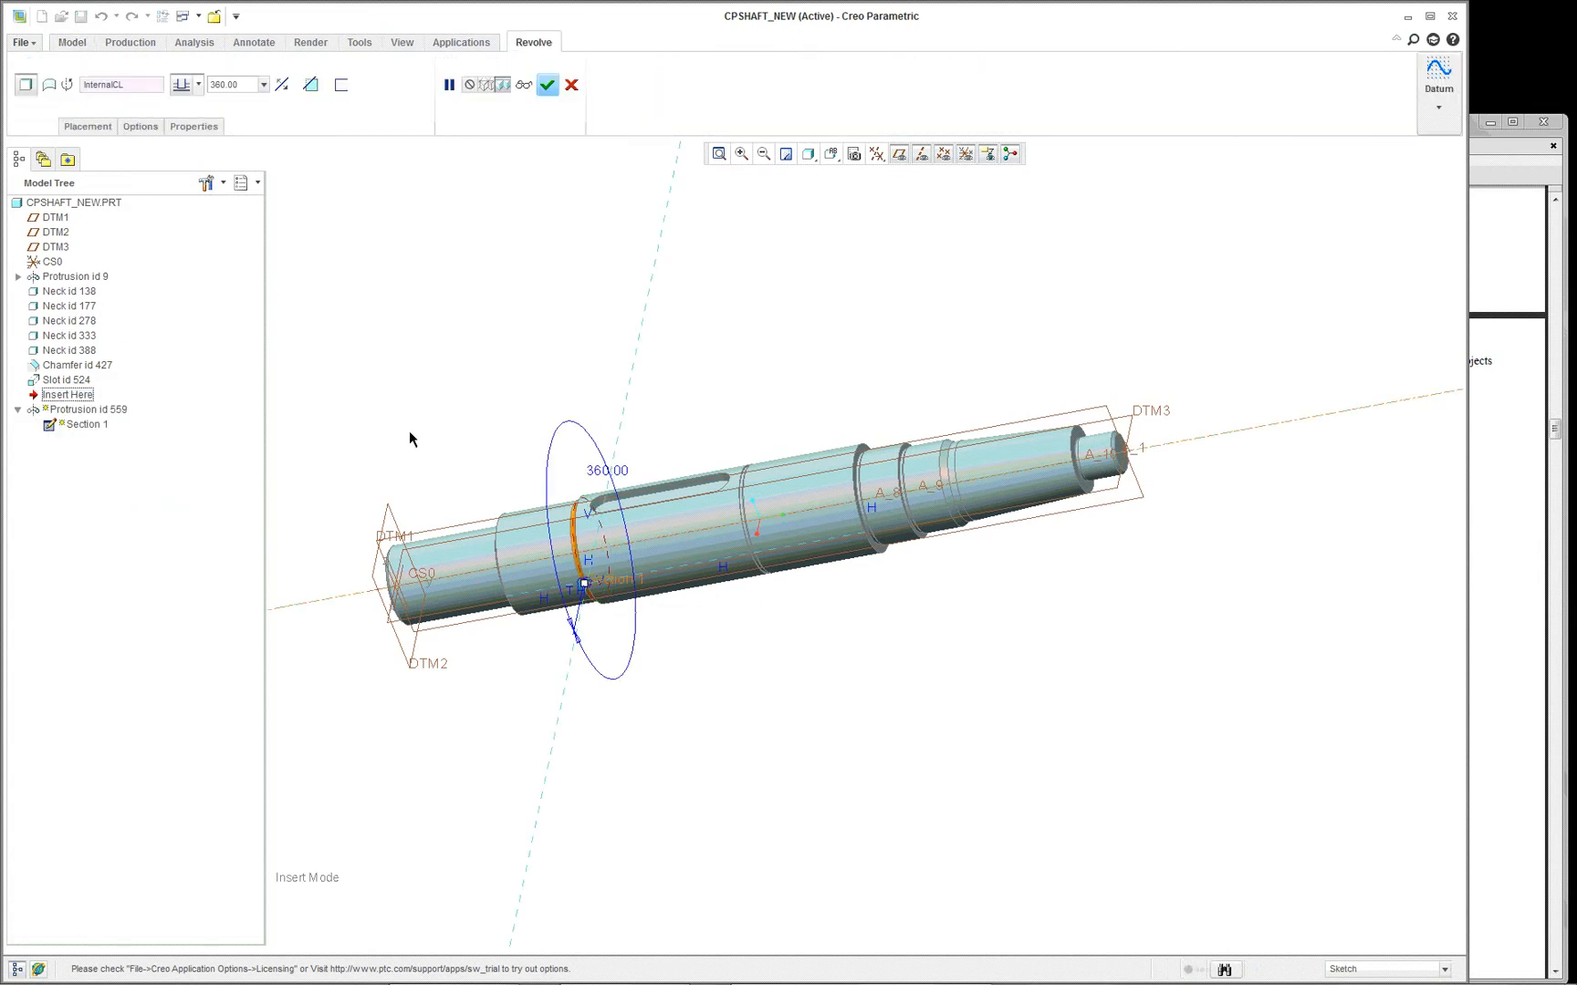
- Open the revolve's internal sketch, face it squarely, and examine the small arc profile at the shaft step
{"action": "right_click", "coordinate": [493, 407]}
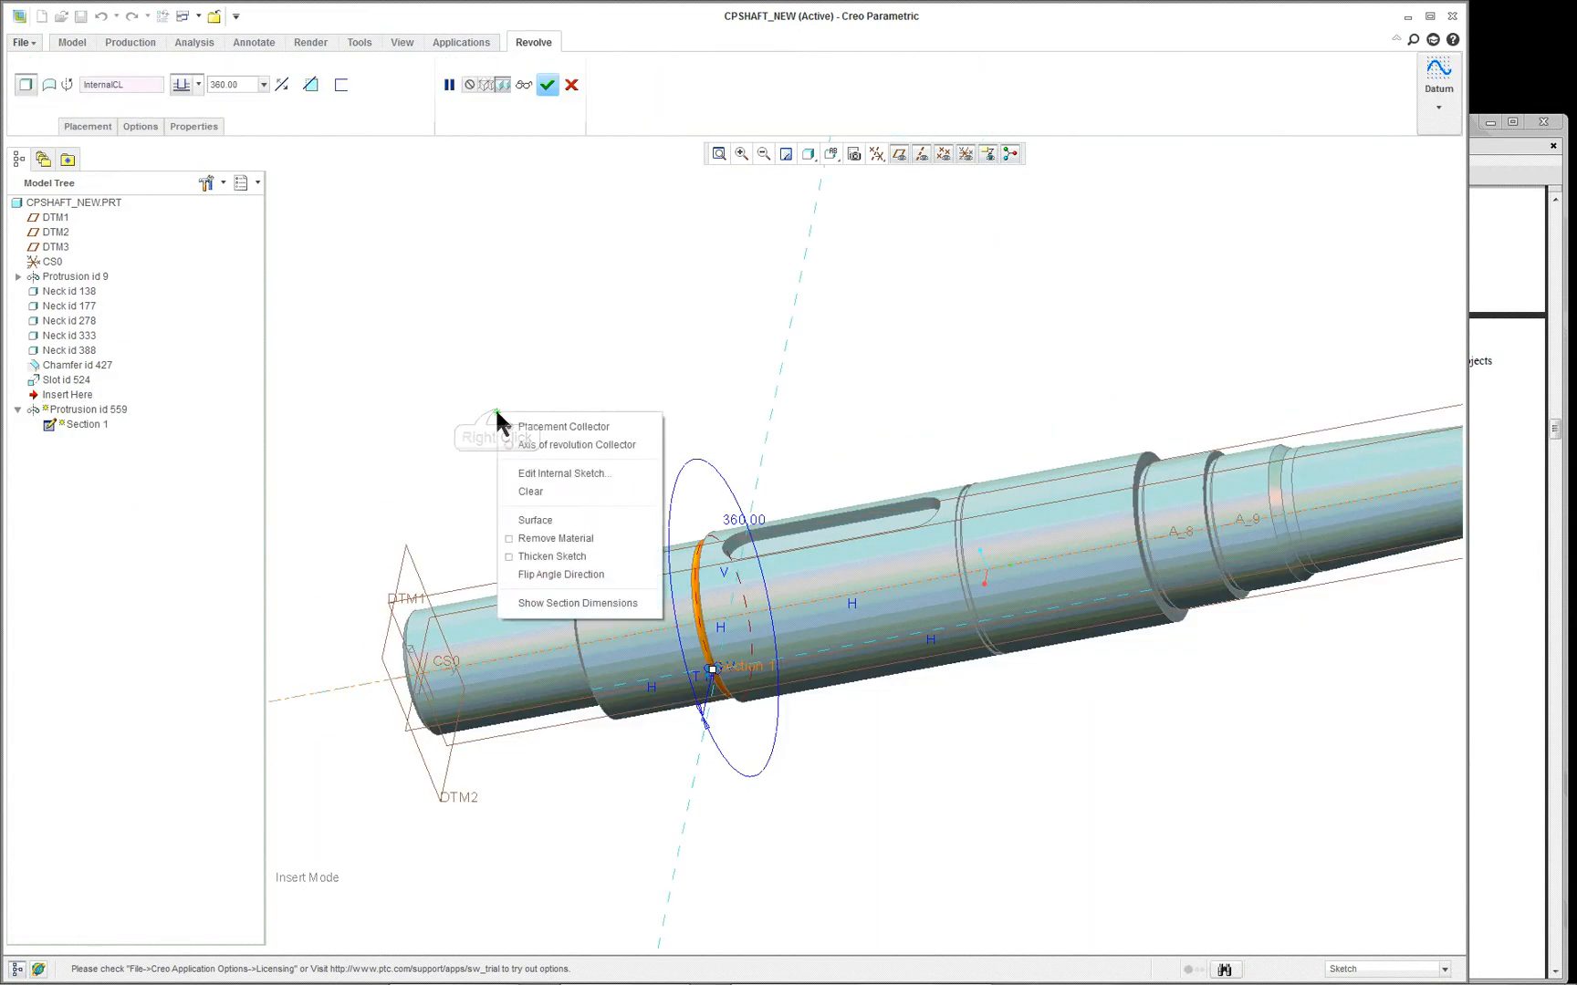
{"action": "left_click", "coordinate": [547, 473]}
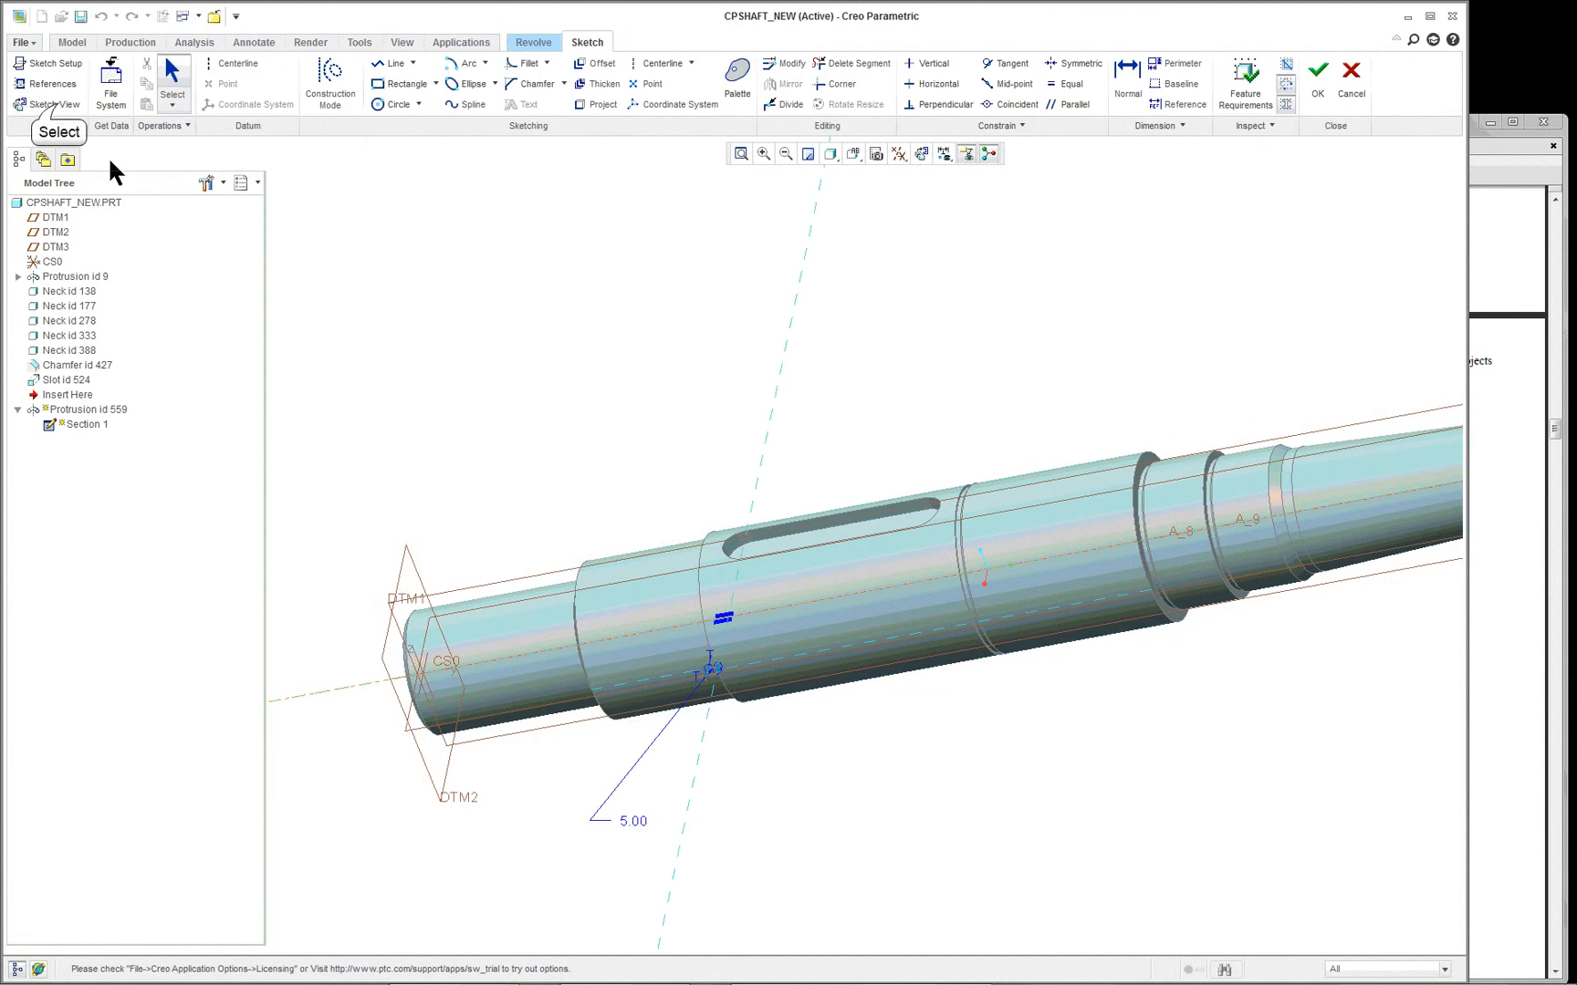
{"action": "left_click", "coordinate": [63, 109]}
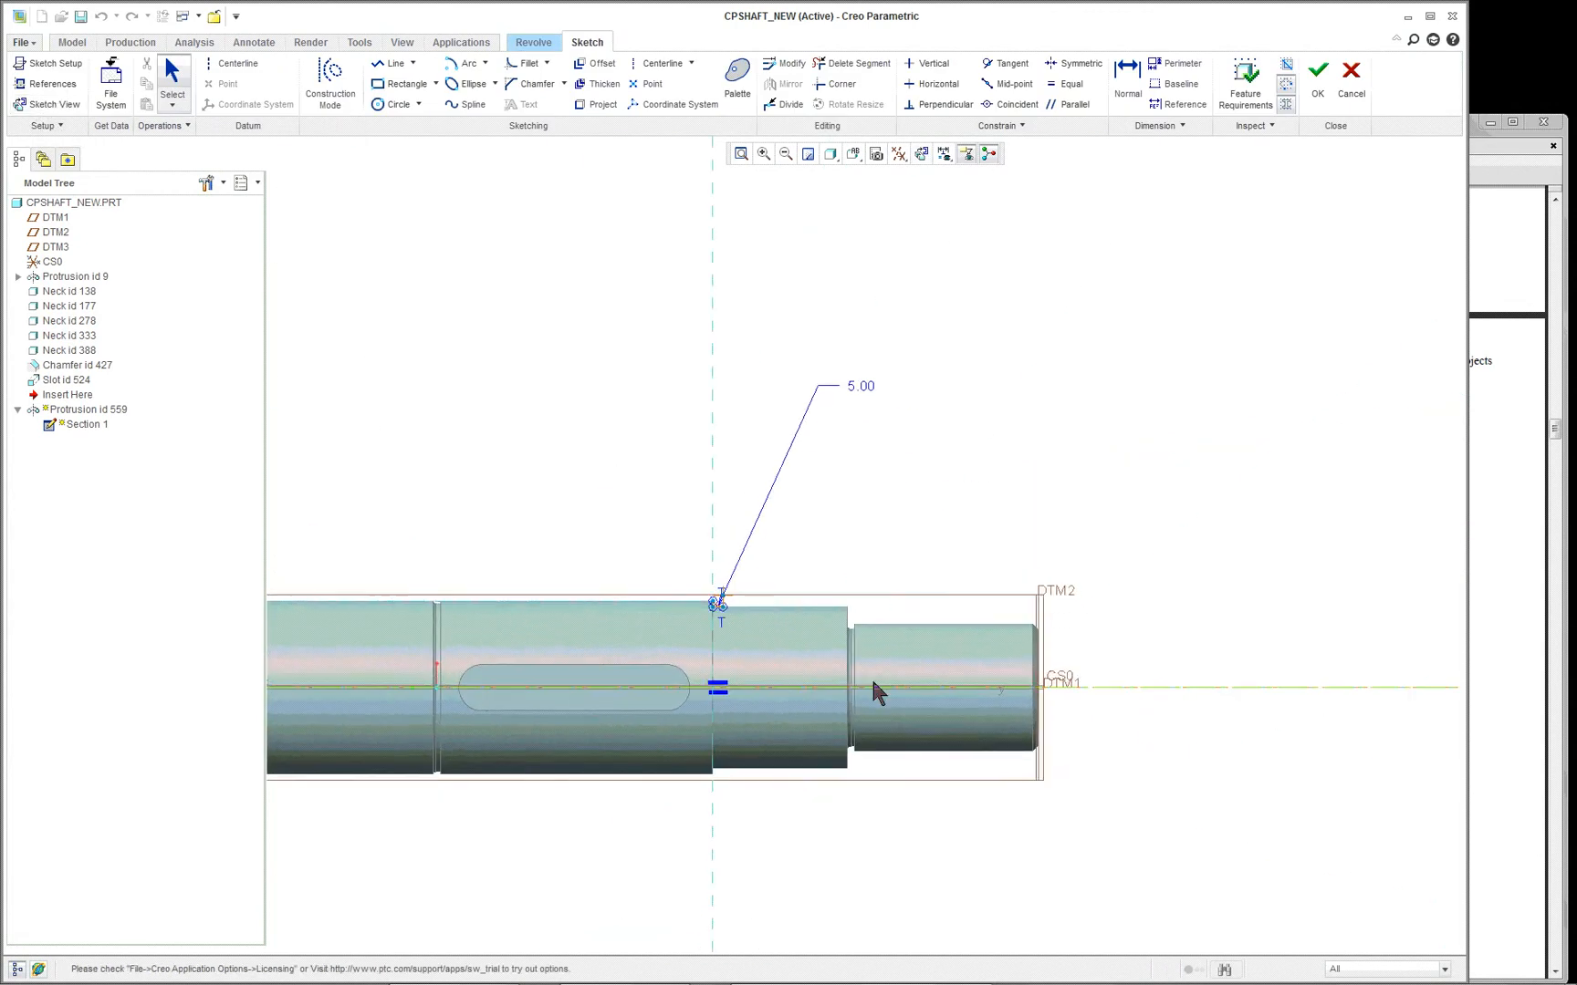
{"action": "scroll", "coordinate": [686, 633], "scroll_direction": "down", "scroll_amount": 6}
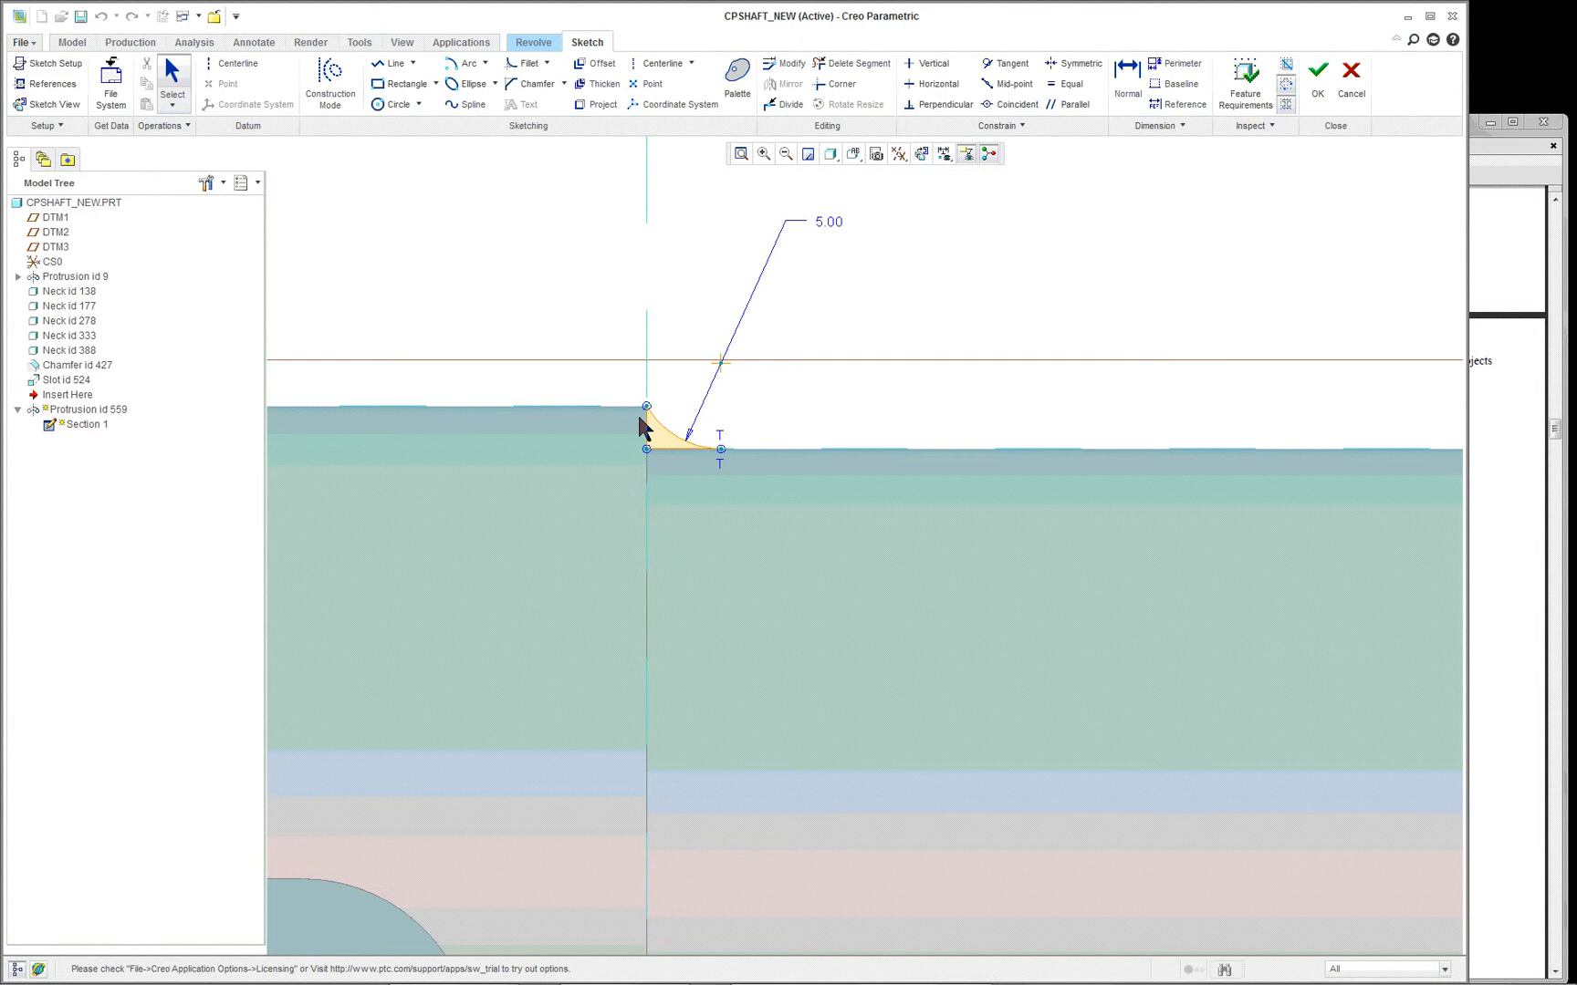
{"action": "scroll", "coordinate": [767, 461], "scroll_direction": "up", "scroll_amount": 7}
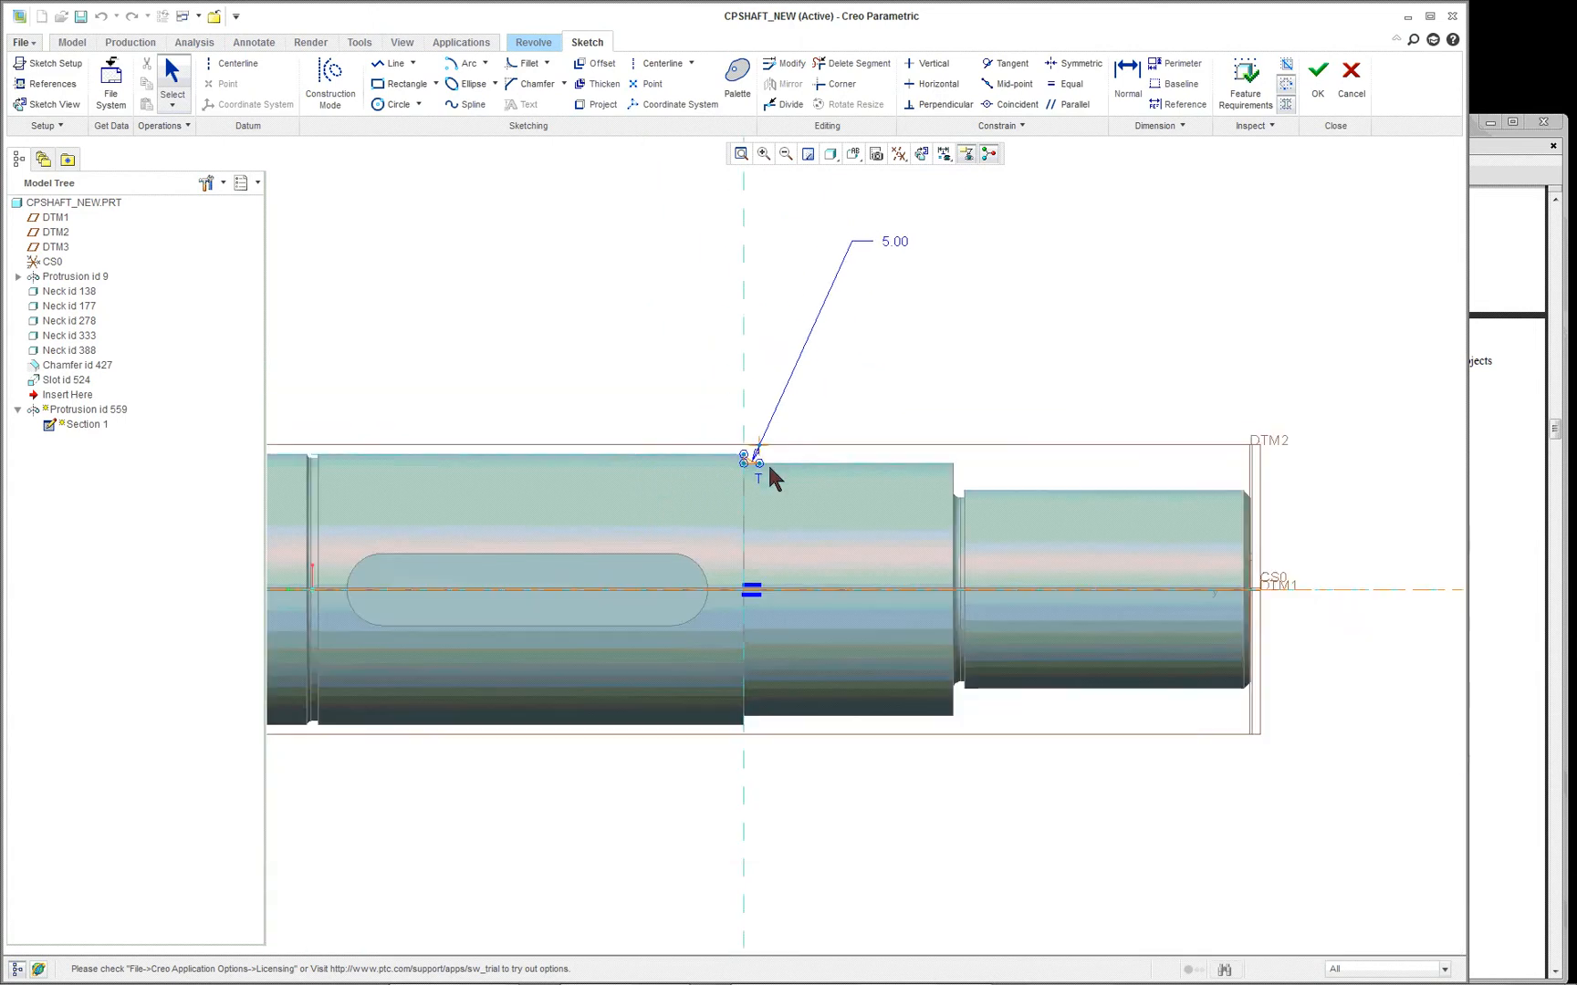
{"action": "scroll", "coordinate": [807, 462], "scroll_direction": "down", "scroll_amount": 1}
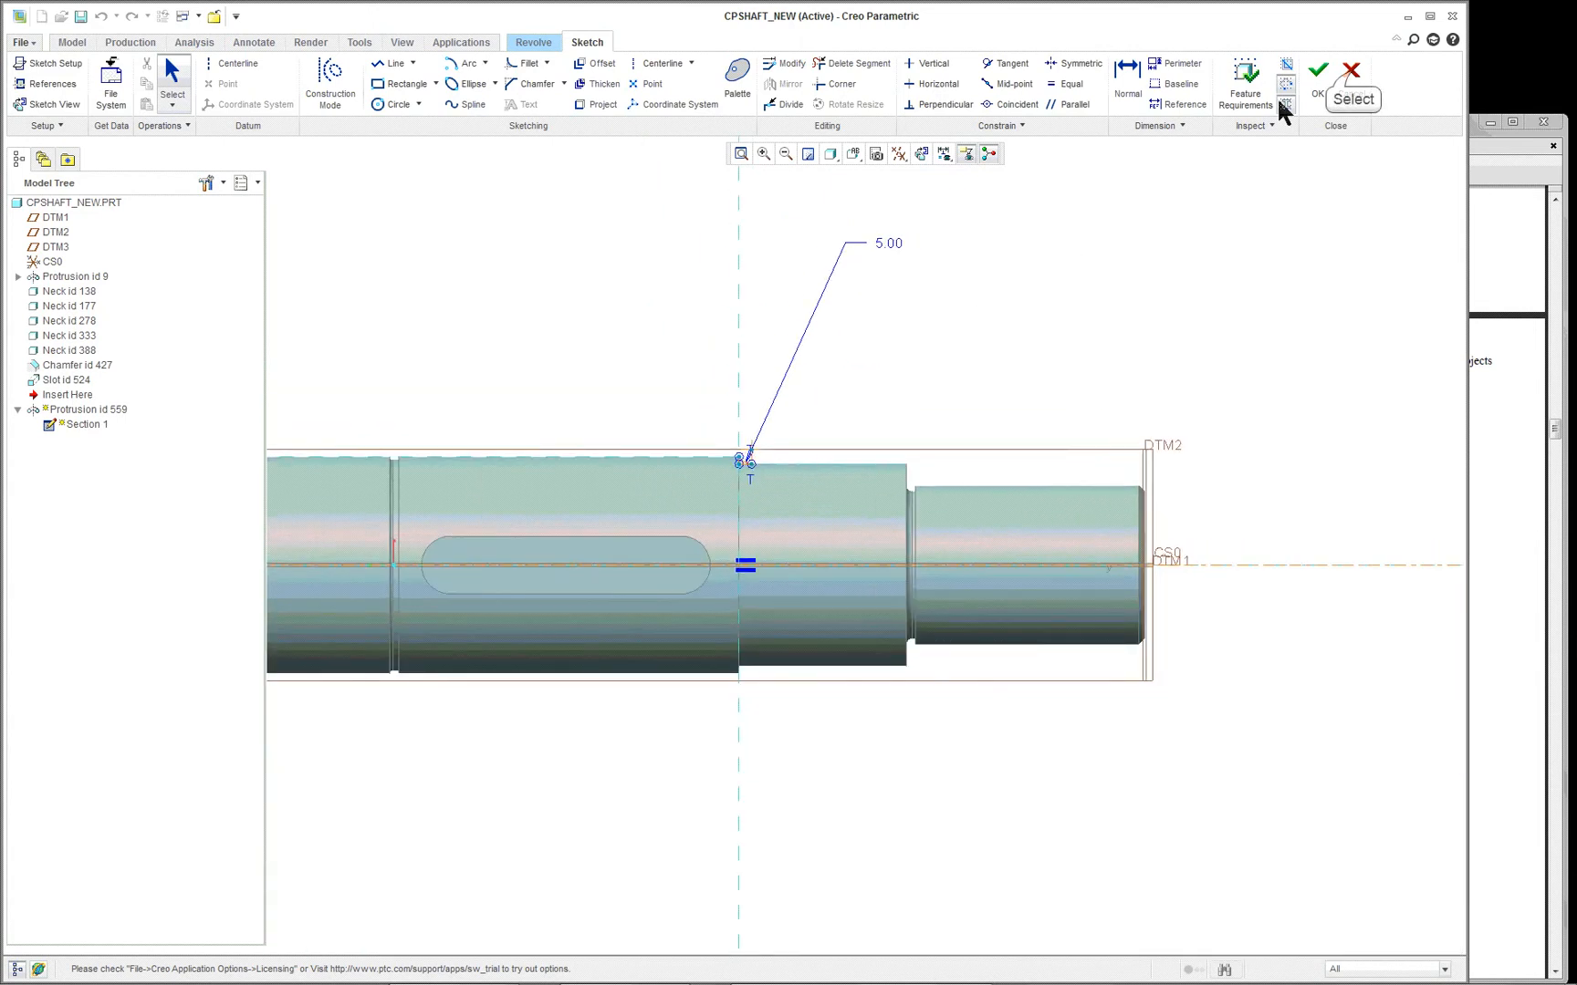
- Leave the internal sketch and accept the definition of the Protrusion id 559 revolve
{"action": "left_click", "coordinate": [1351, 80]}
{"action": "left_click", "coordinate": [769, 522]}
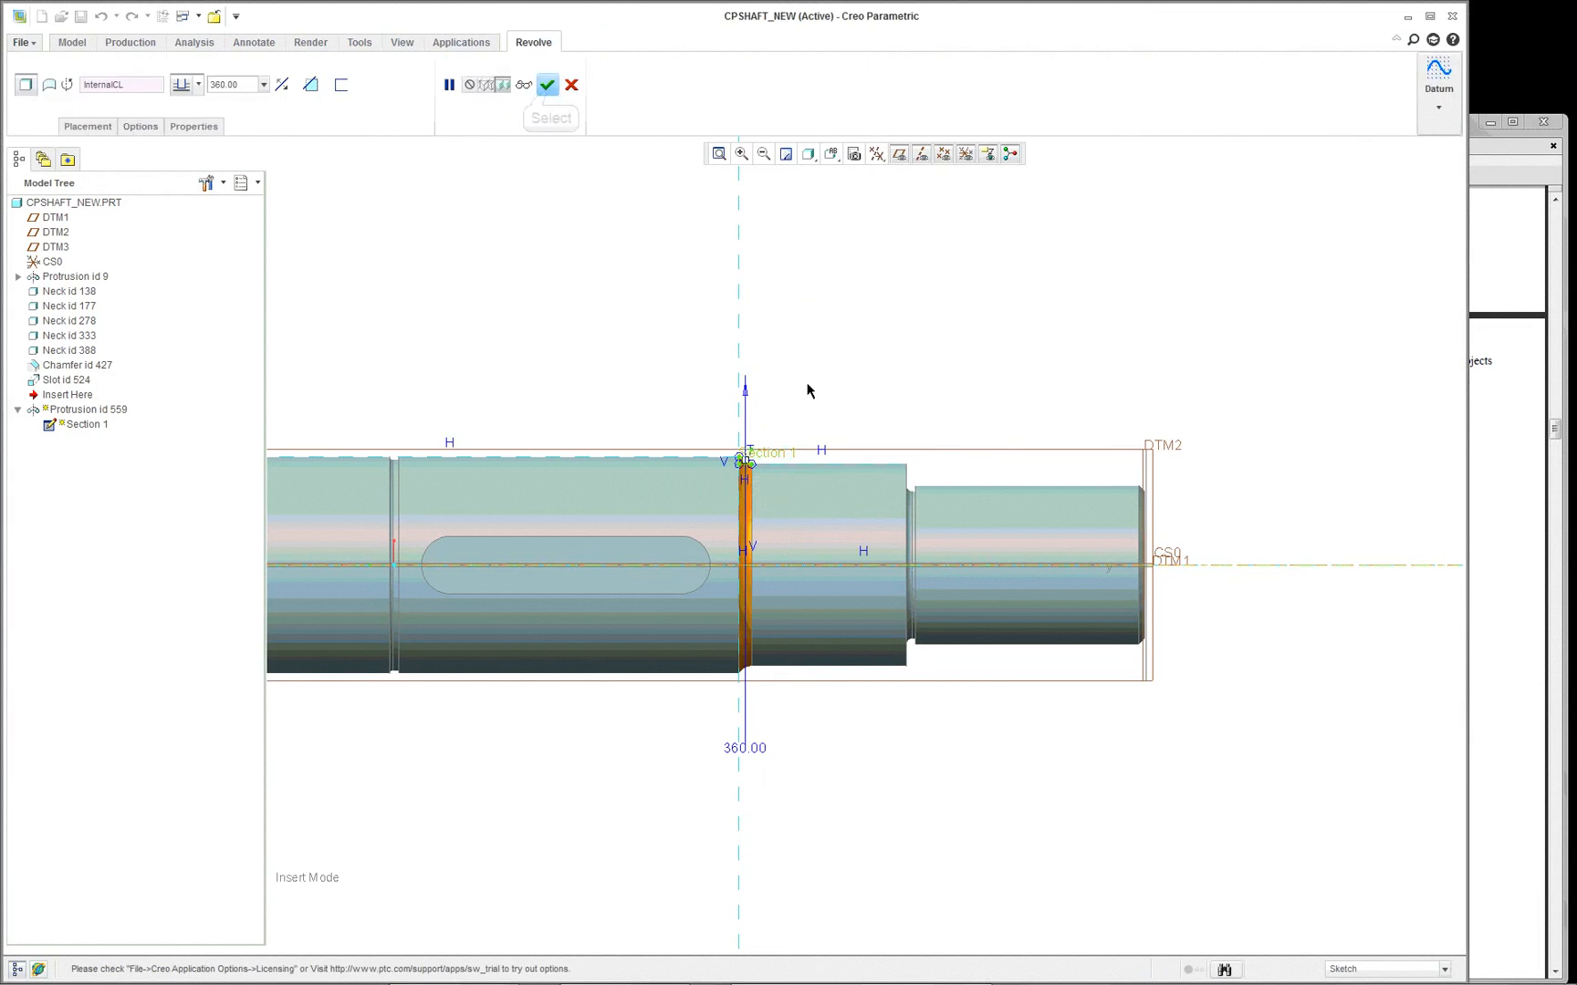
{"action": "left_click", "coordinate": [546, 84]}
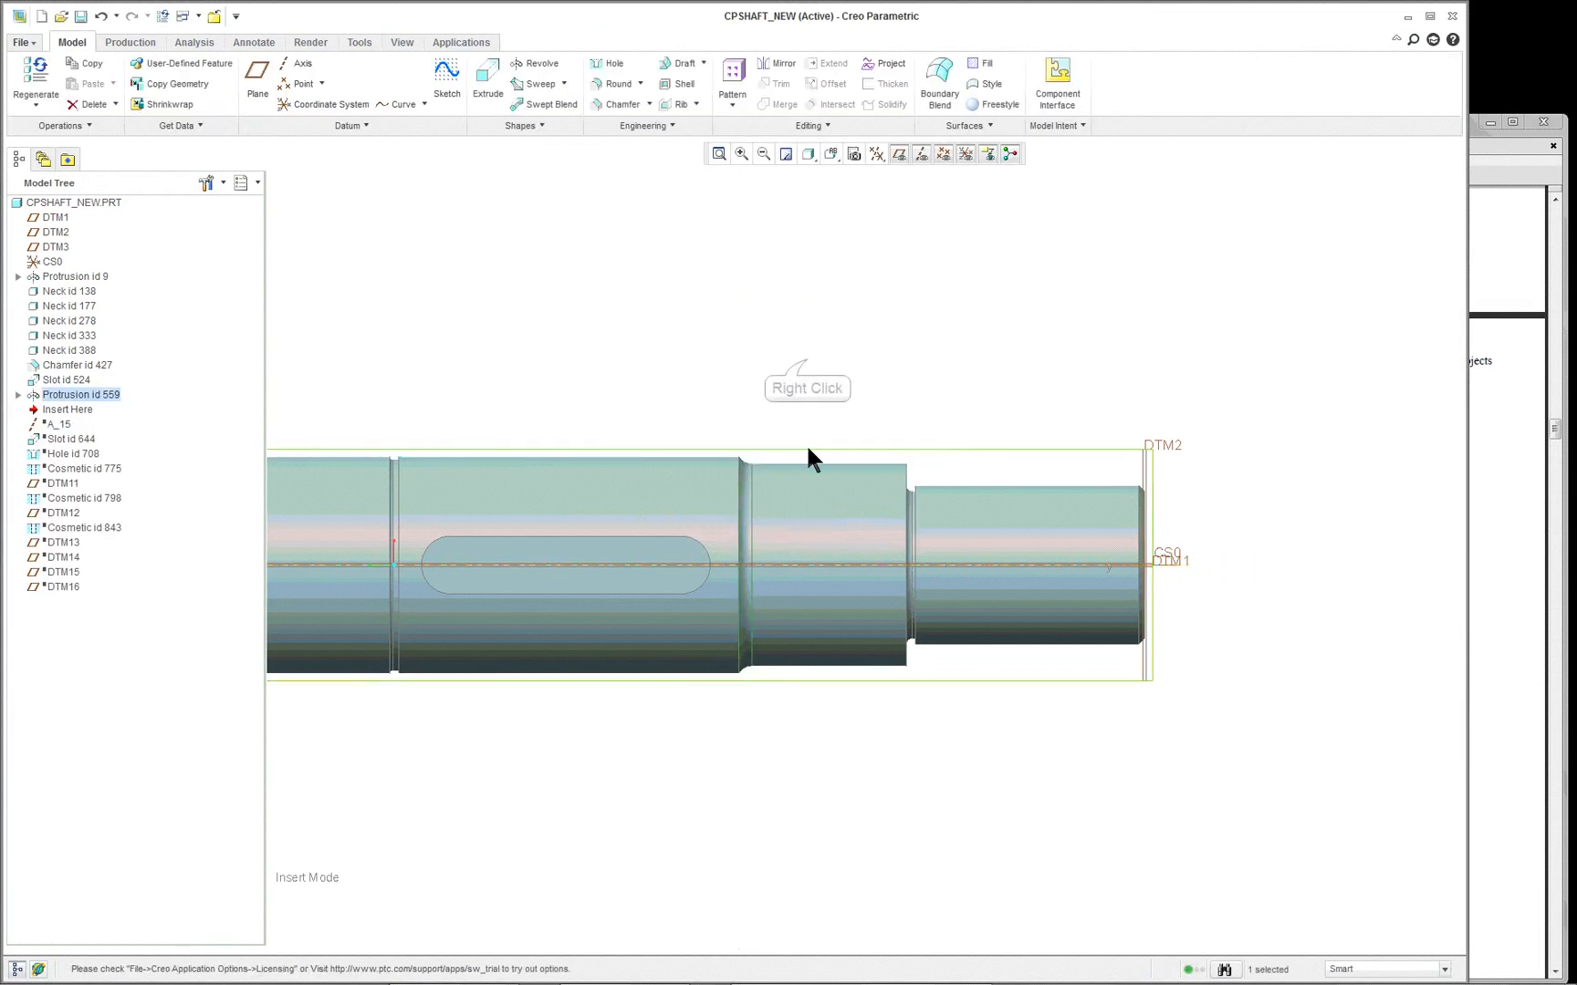
- Suppress the legacy revolve Protrusion id 559 at the shaft step
{"action": "scroll", "coordinate": [807, 446], "scroll_direction": "up", "scroll_amount": 3}
{"action": "right_click", "coordinate": [806, 361]}
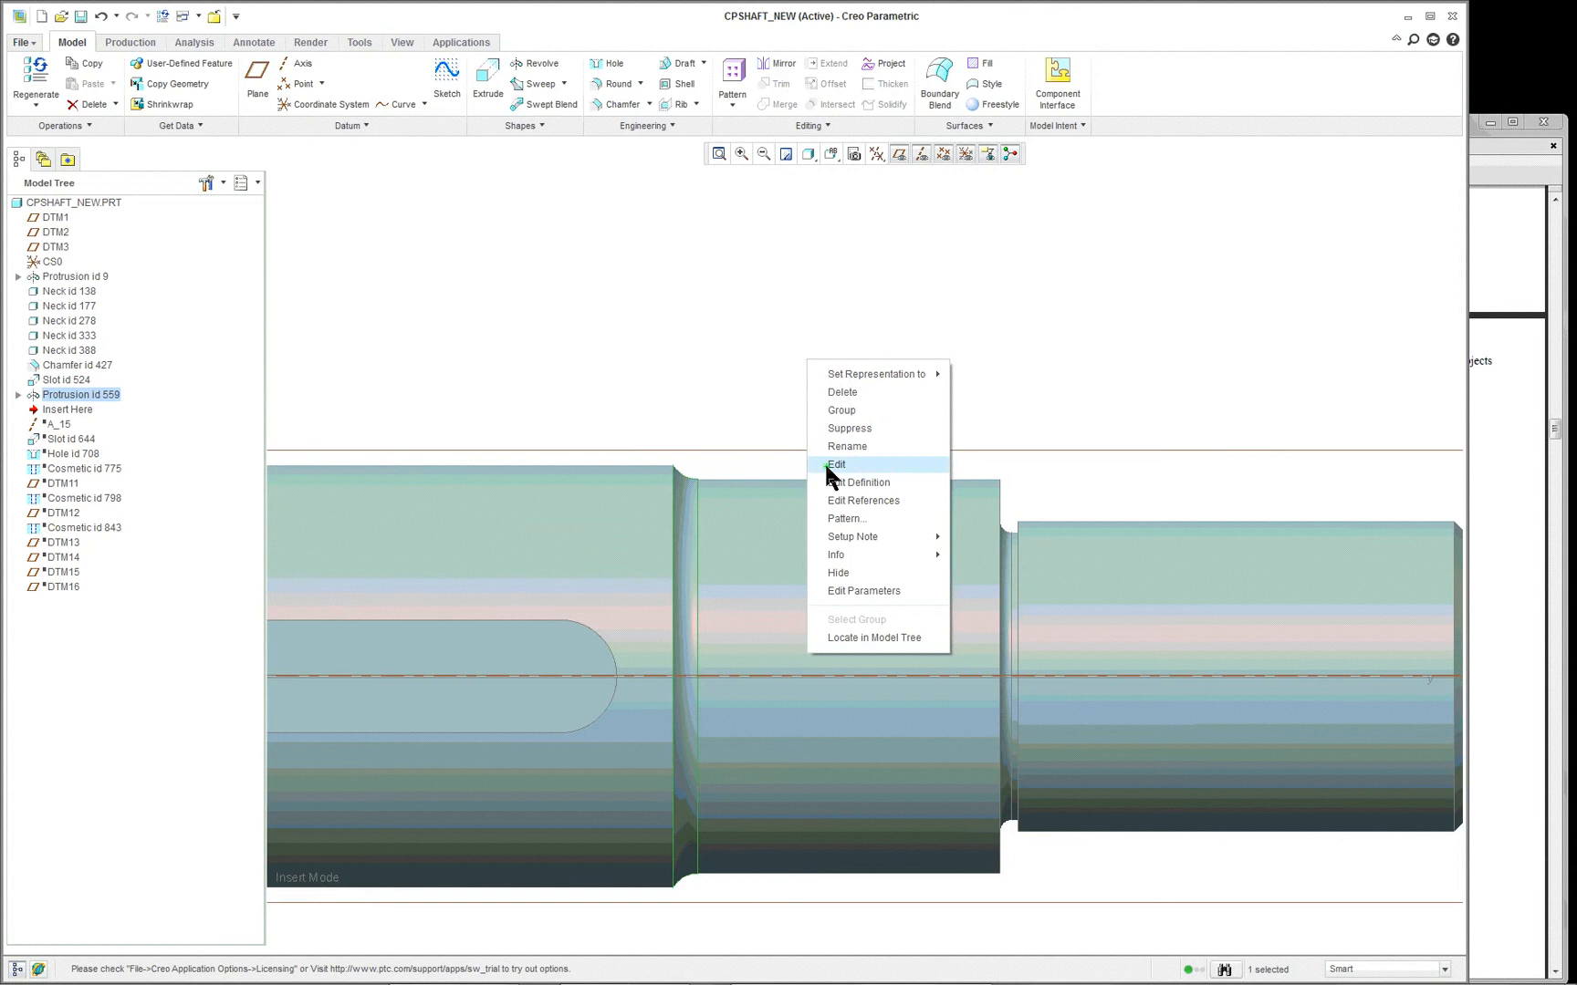
{"action": "left_click", "coordinate": [861, 427]}
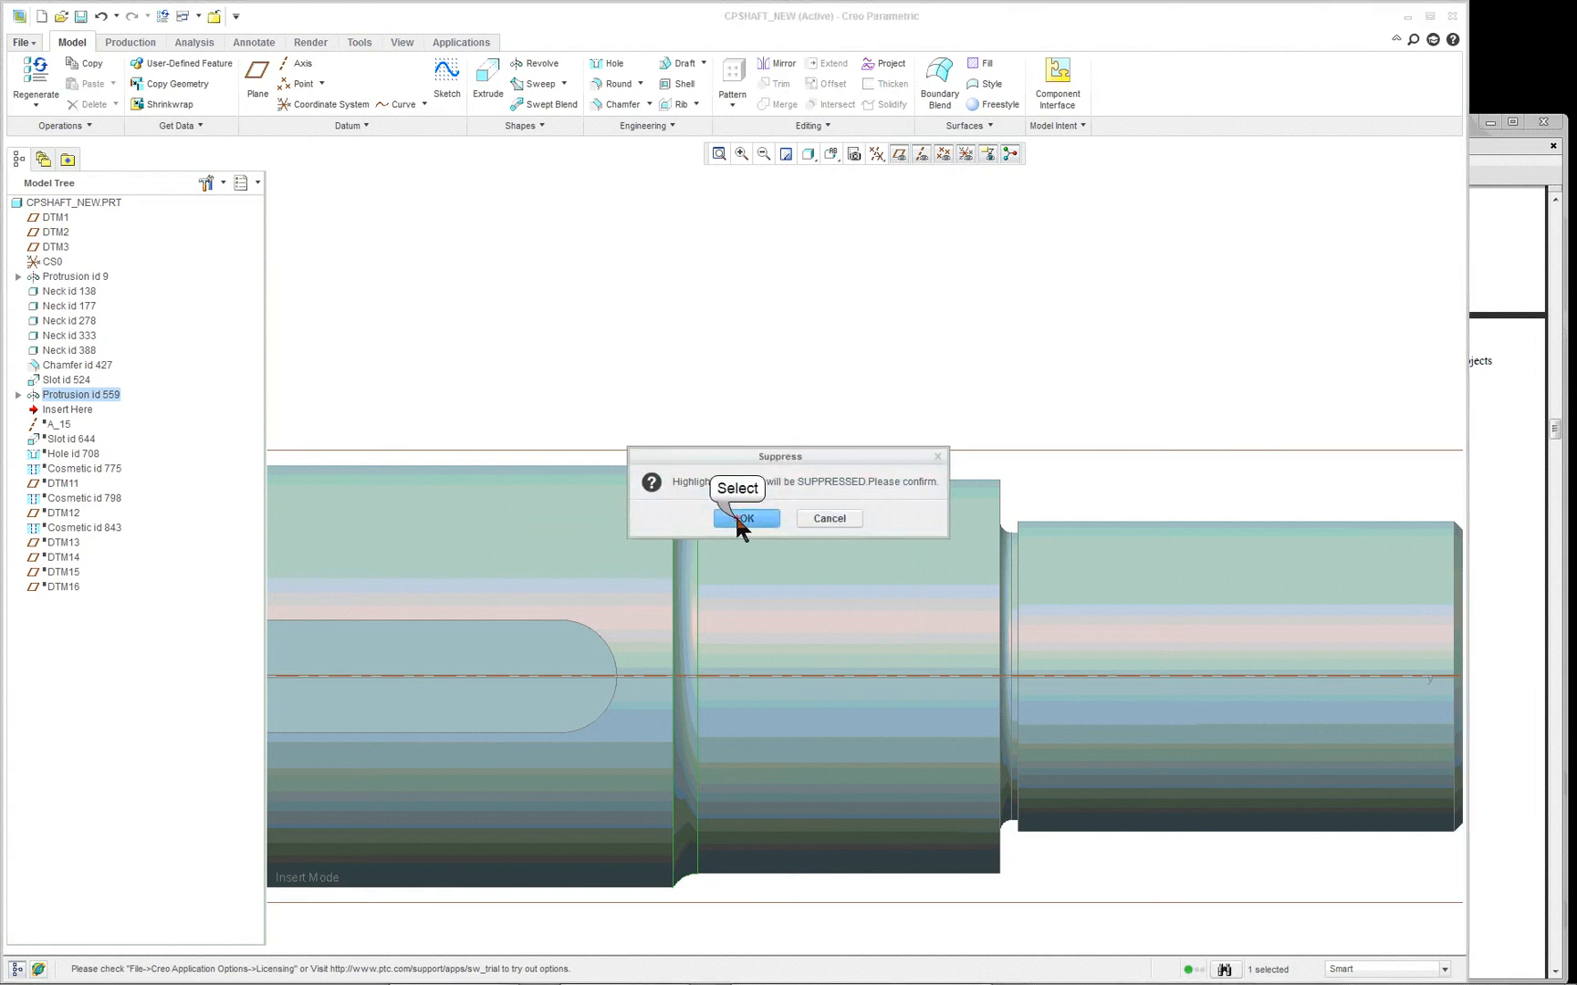
{"action": "left_click", "coordinate": [735, 513]}
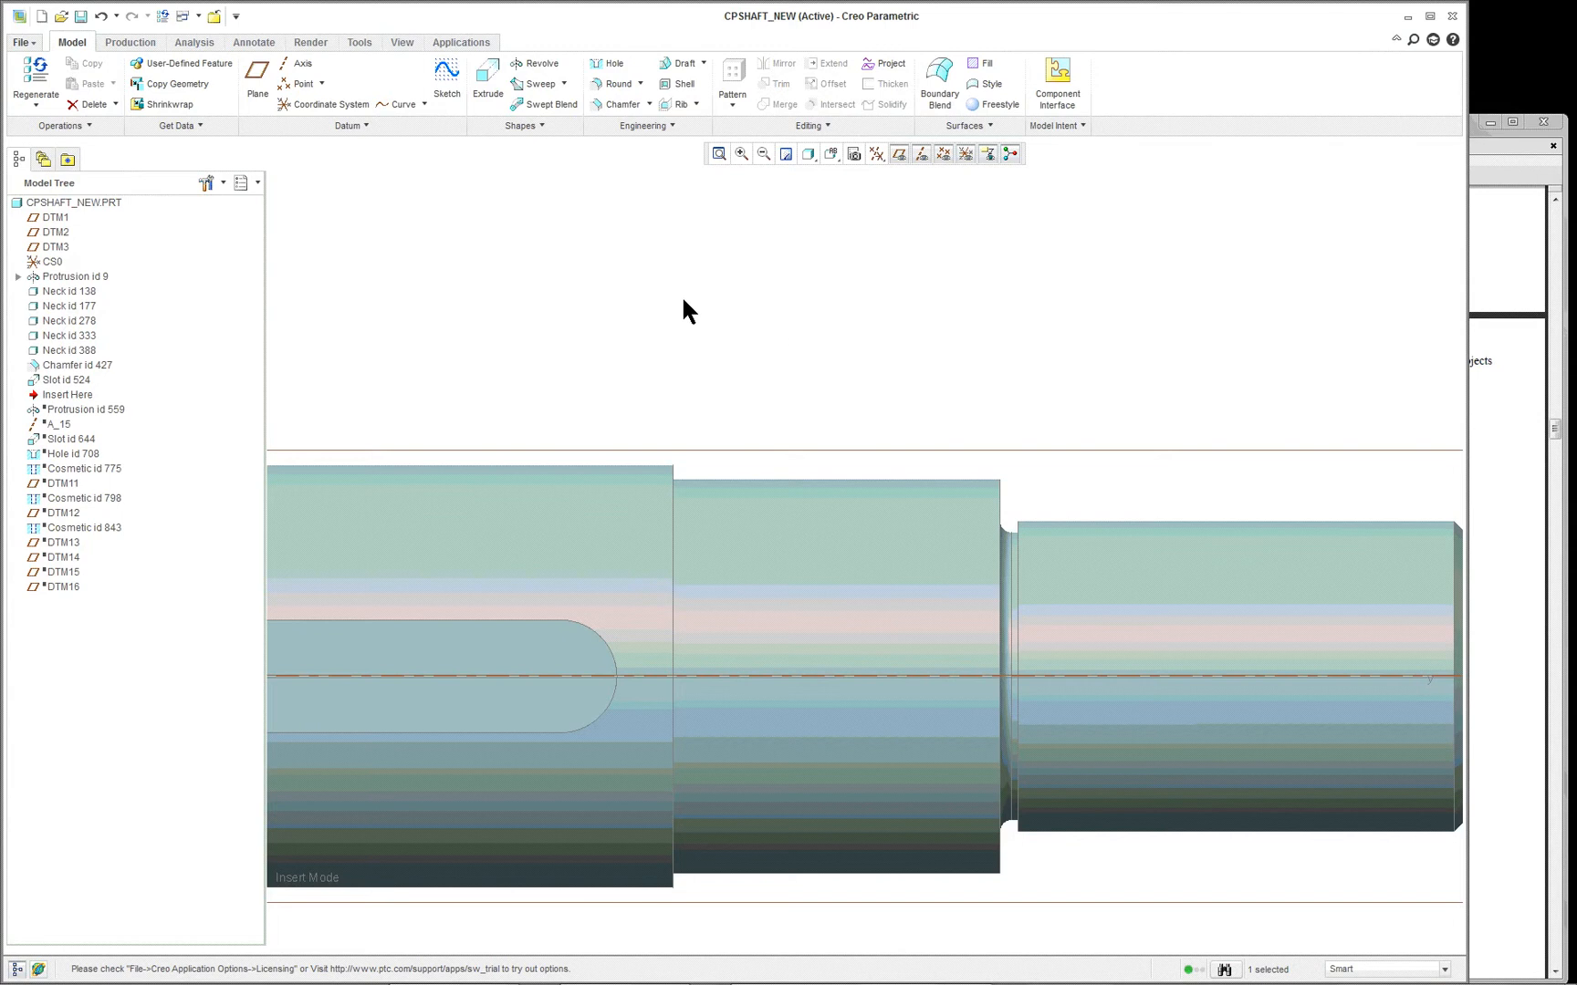
- Try a 6.50 round on the outer edge of the shaft step where the suppressed revolve was
{"action": "left_click", "coordinate": [618, 84]}
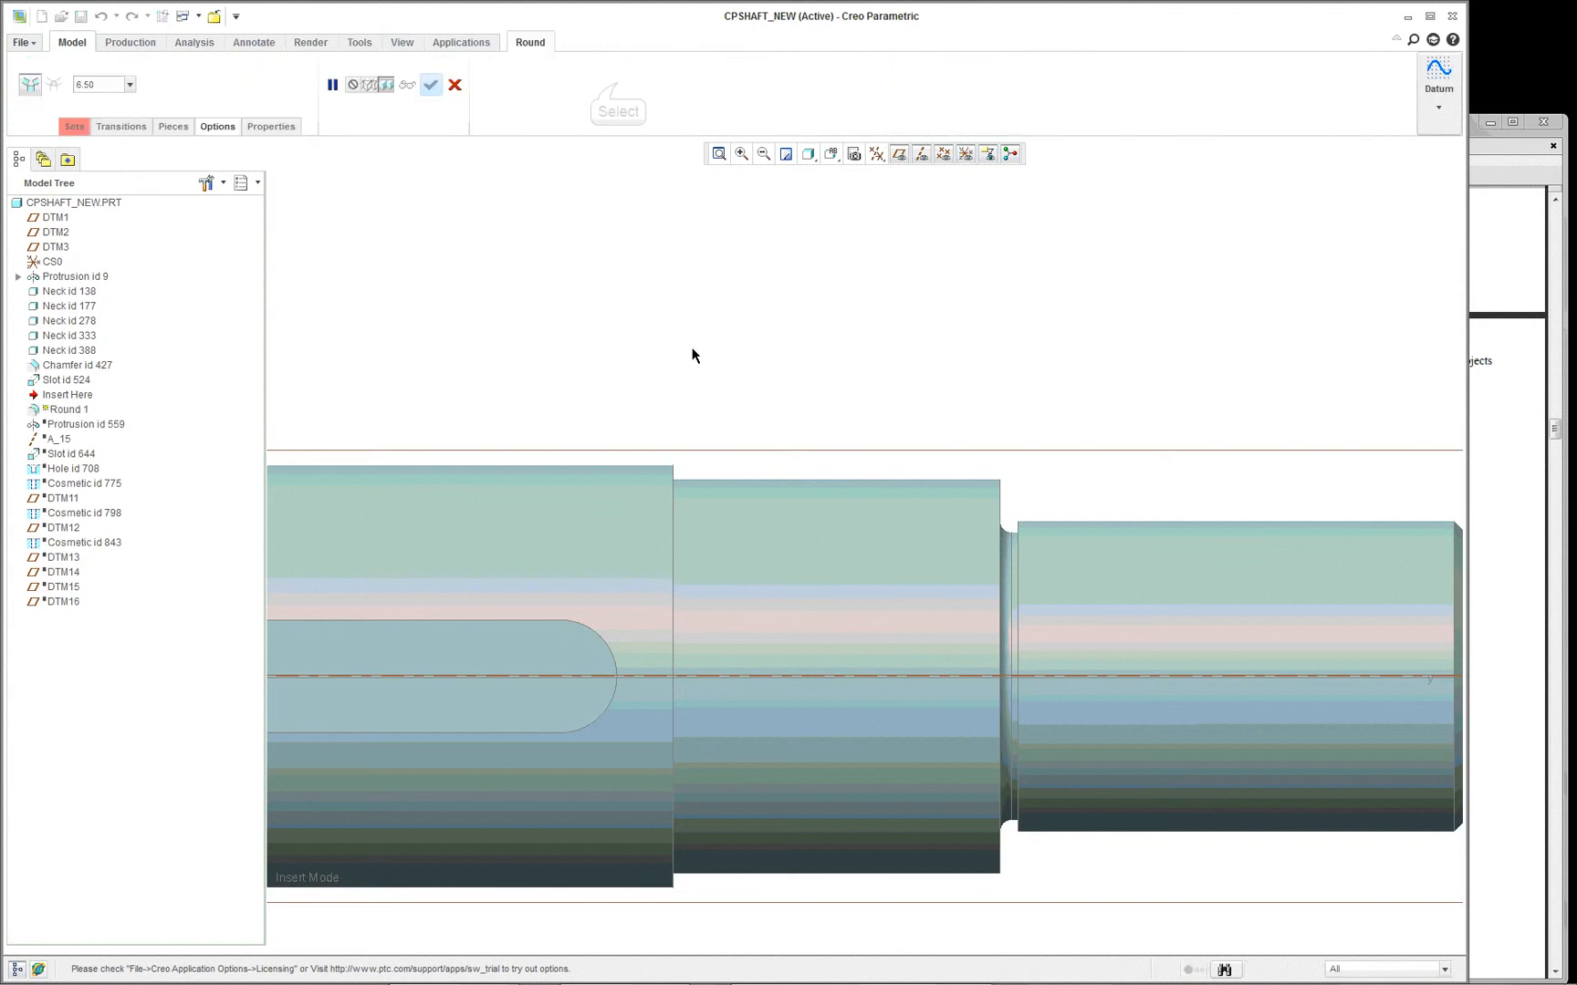
{"action": "left_click", "coordinate": [713, 518]}
{"action": "middle_click_drag", "start_coordinate": [714, 518], "coordinate": [596, 543]}
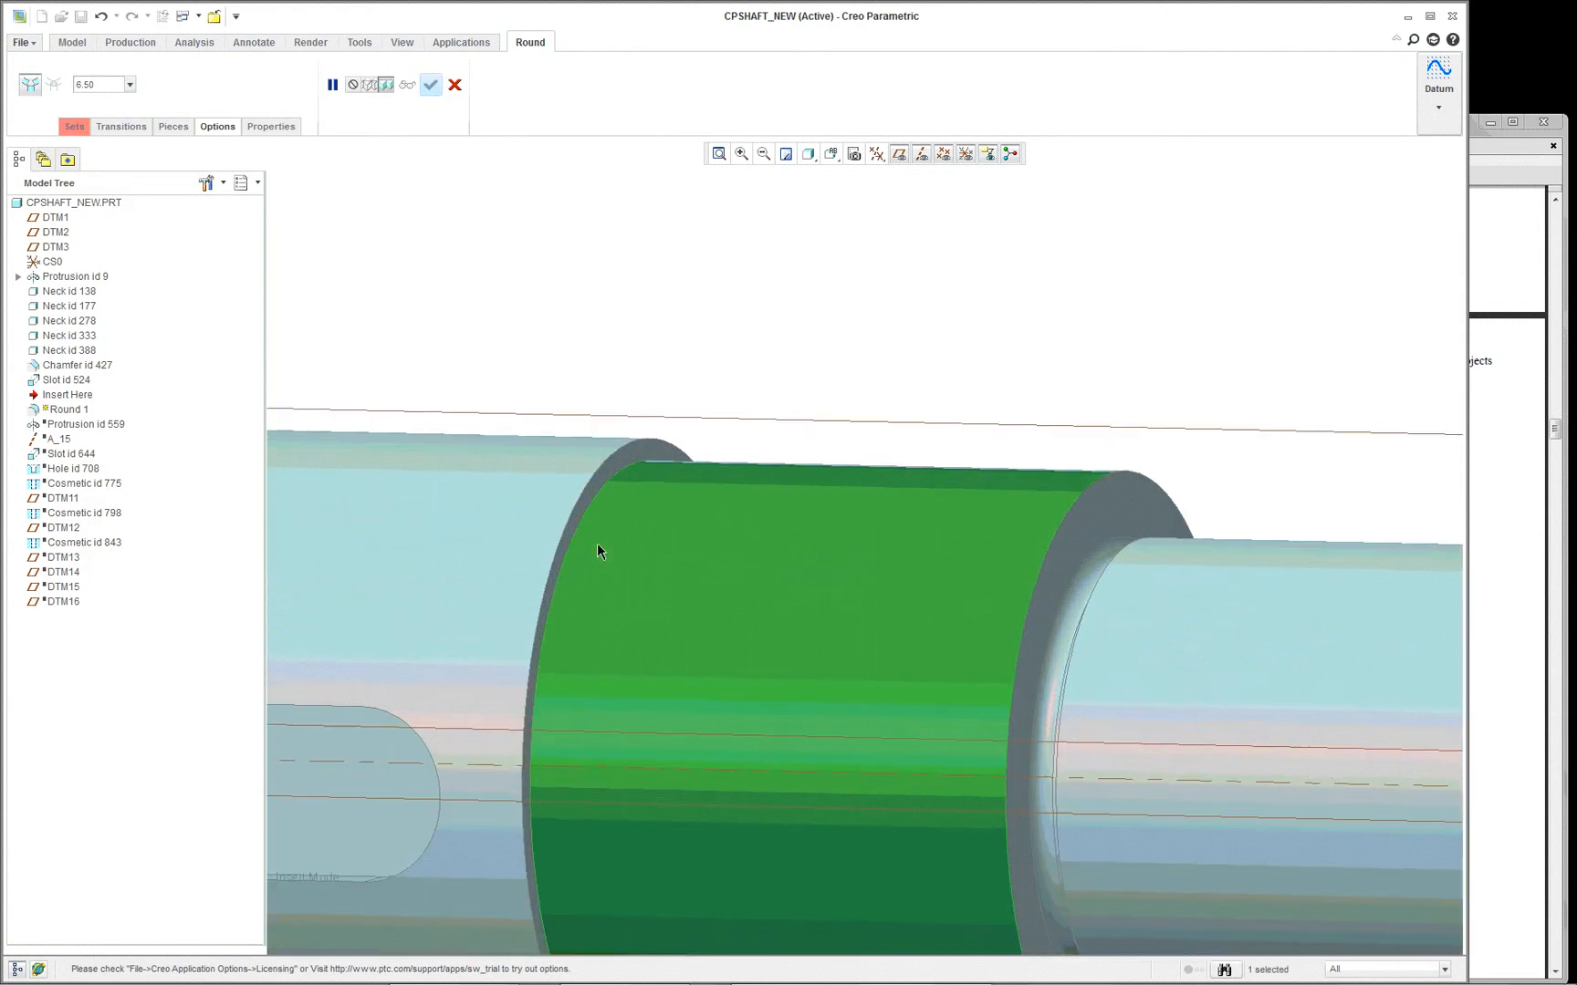
{"action": "left_click", "coordinate": [655, 445]}
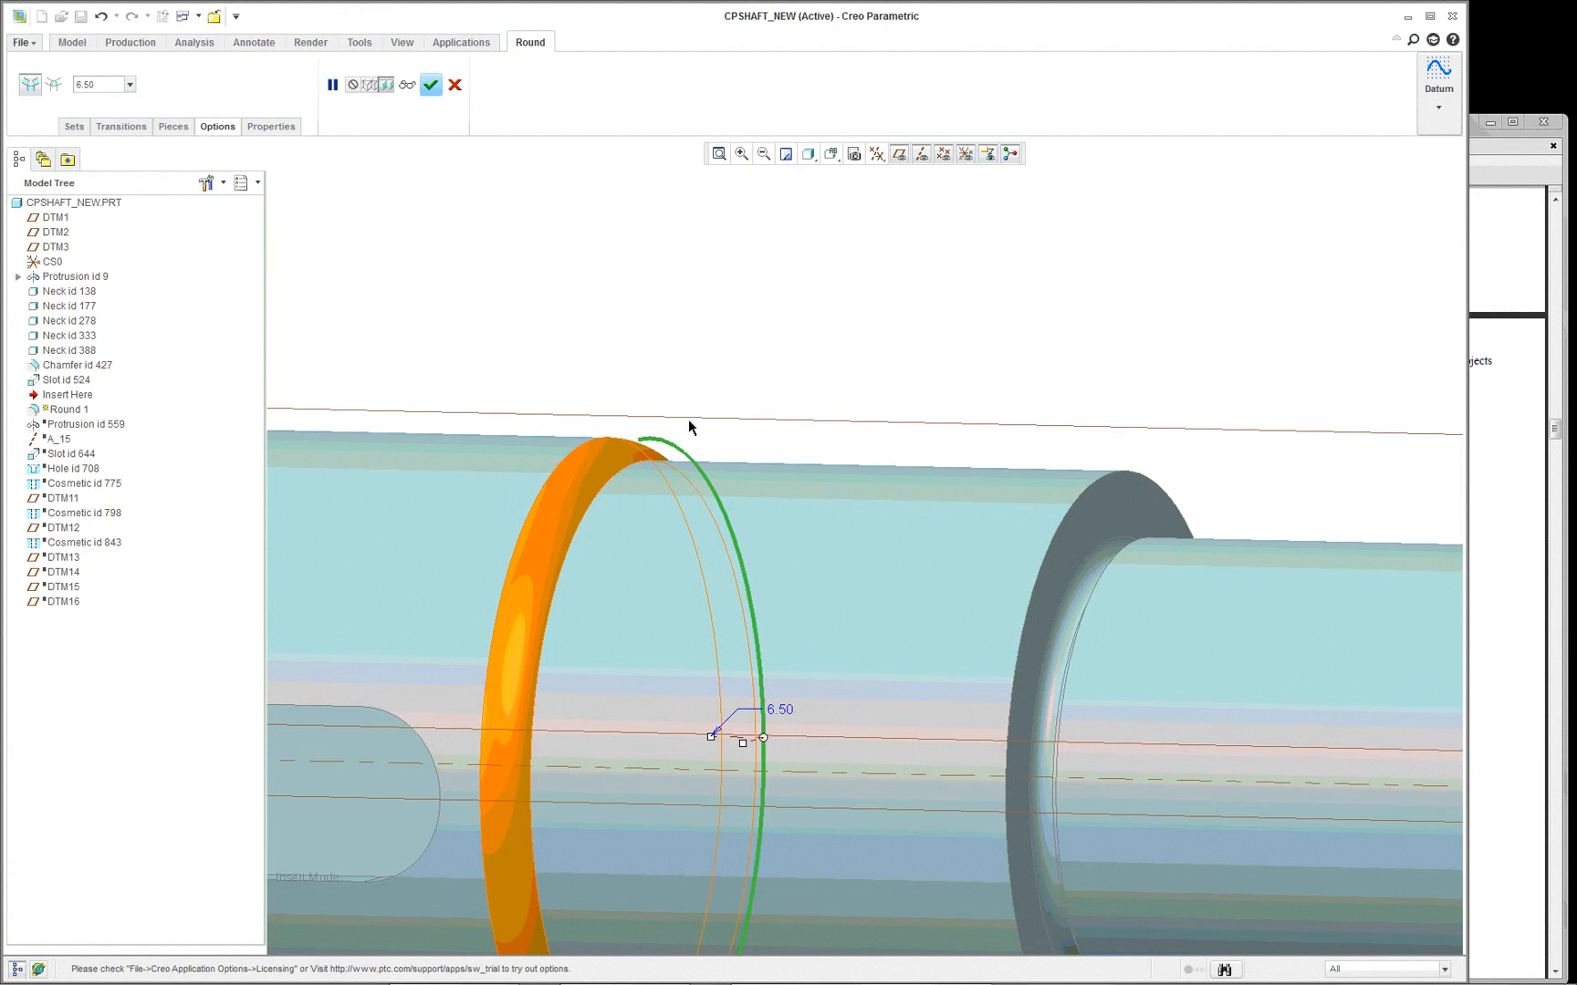
{"action": "mouse_move", "coordinate": [714, 429]}
{"action": "middle_mouse_down"}
{"action": "mouse_move", "coordinate": [769, 397]}
{"action": "mouse_move", "coordinate": [727, 417]}
{"action": "middle_mouse_up"}
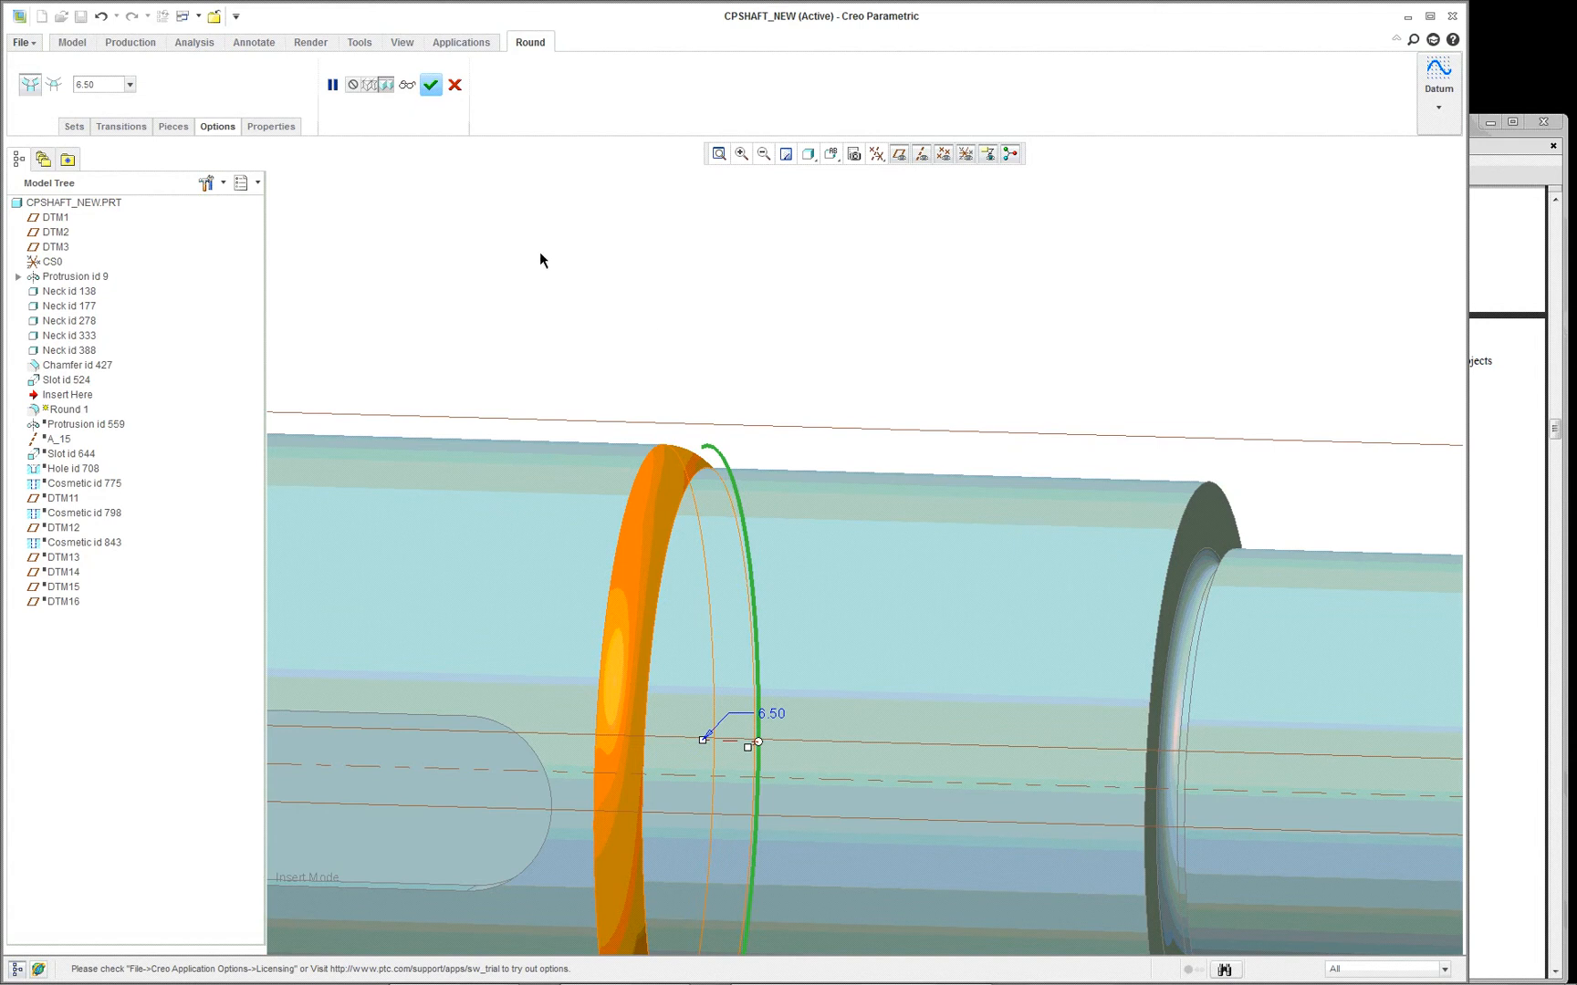
- Replace the round's edge reference with the inner edge at the foot of the shaft step
{"action": "left_click", "coordinate": [75, 127]}
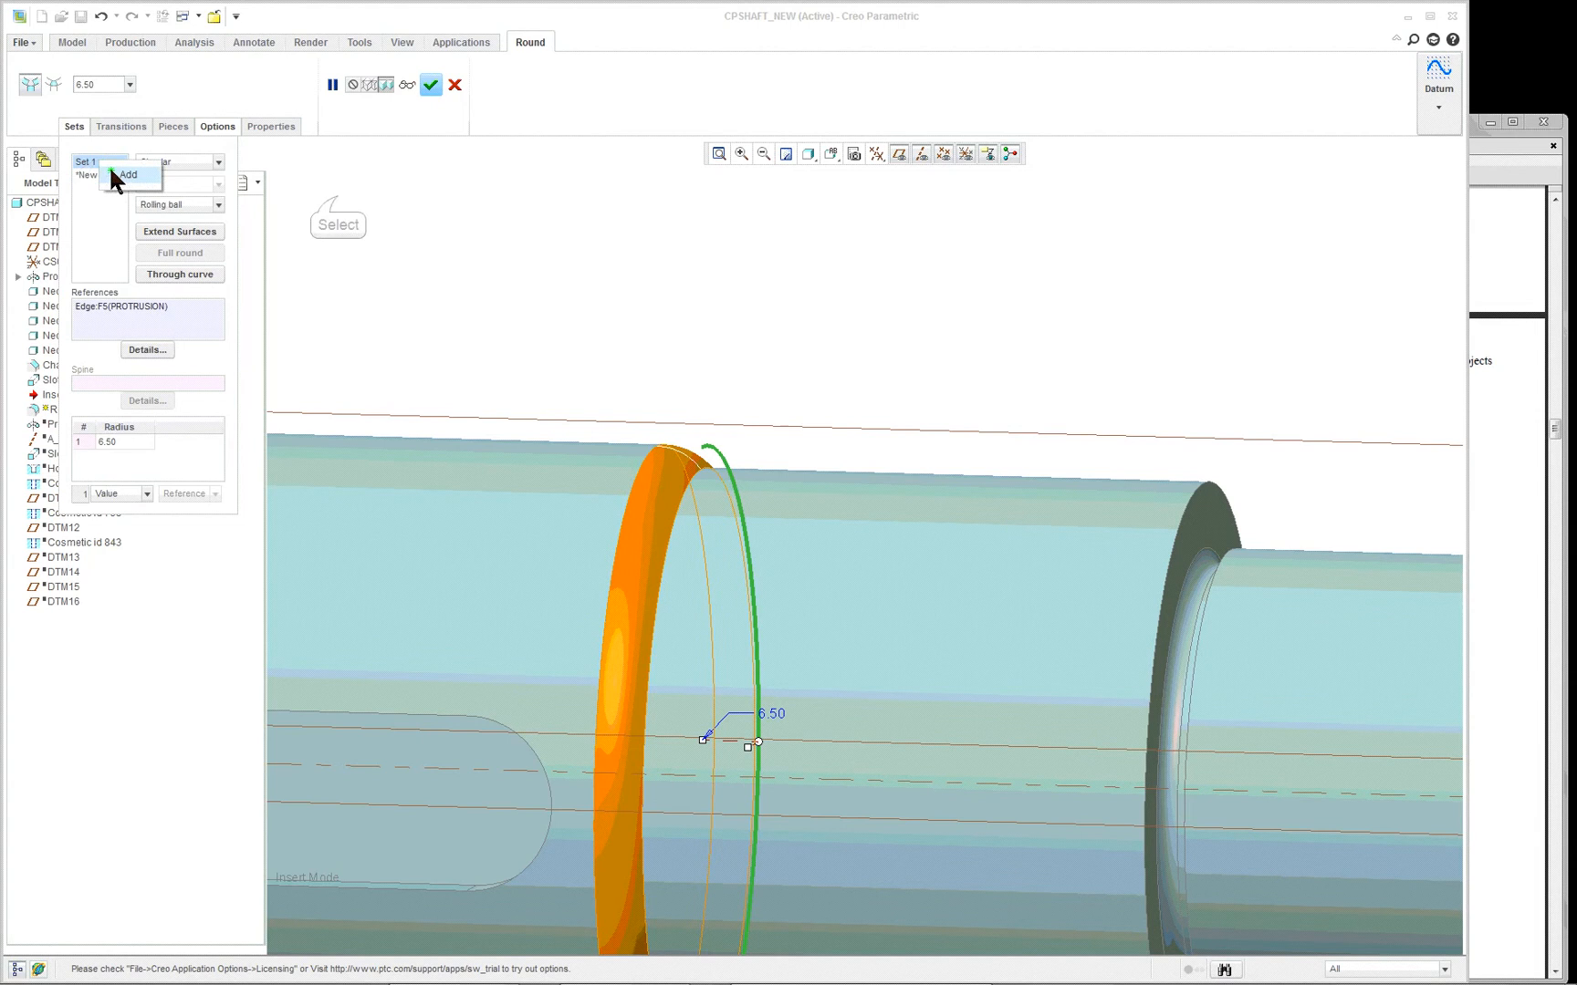
{"action": "left_click", "coordinate": [124, 173]}
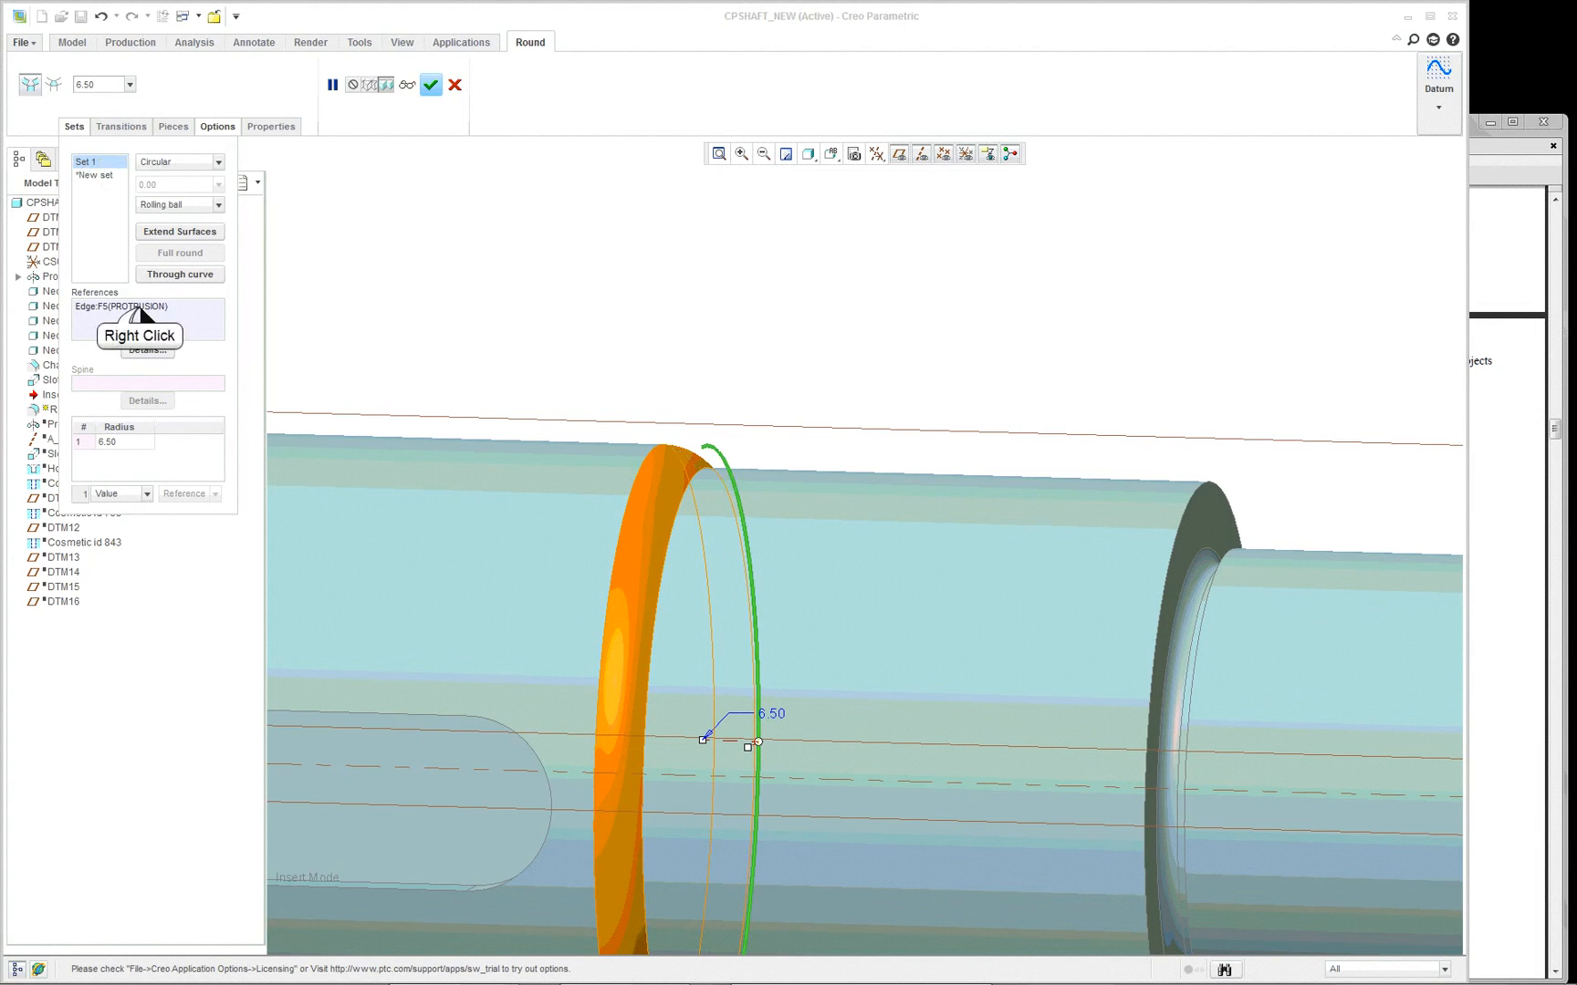
{"action": "right_click", "coordinate": [123, 308]}
{"action": "left_click", "coordinate": [137, 328]}
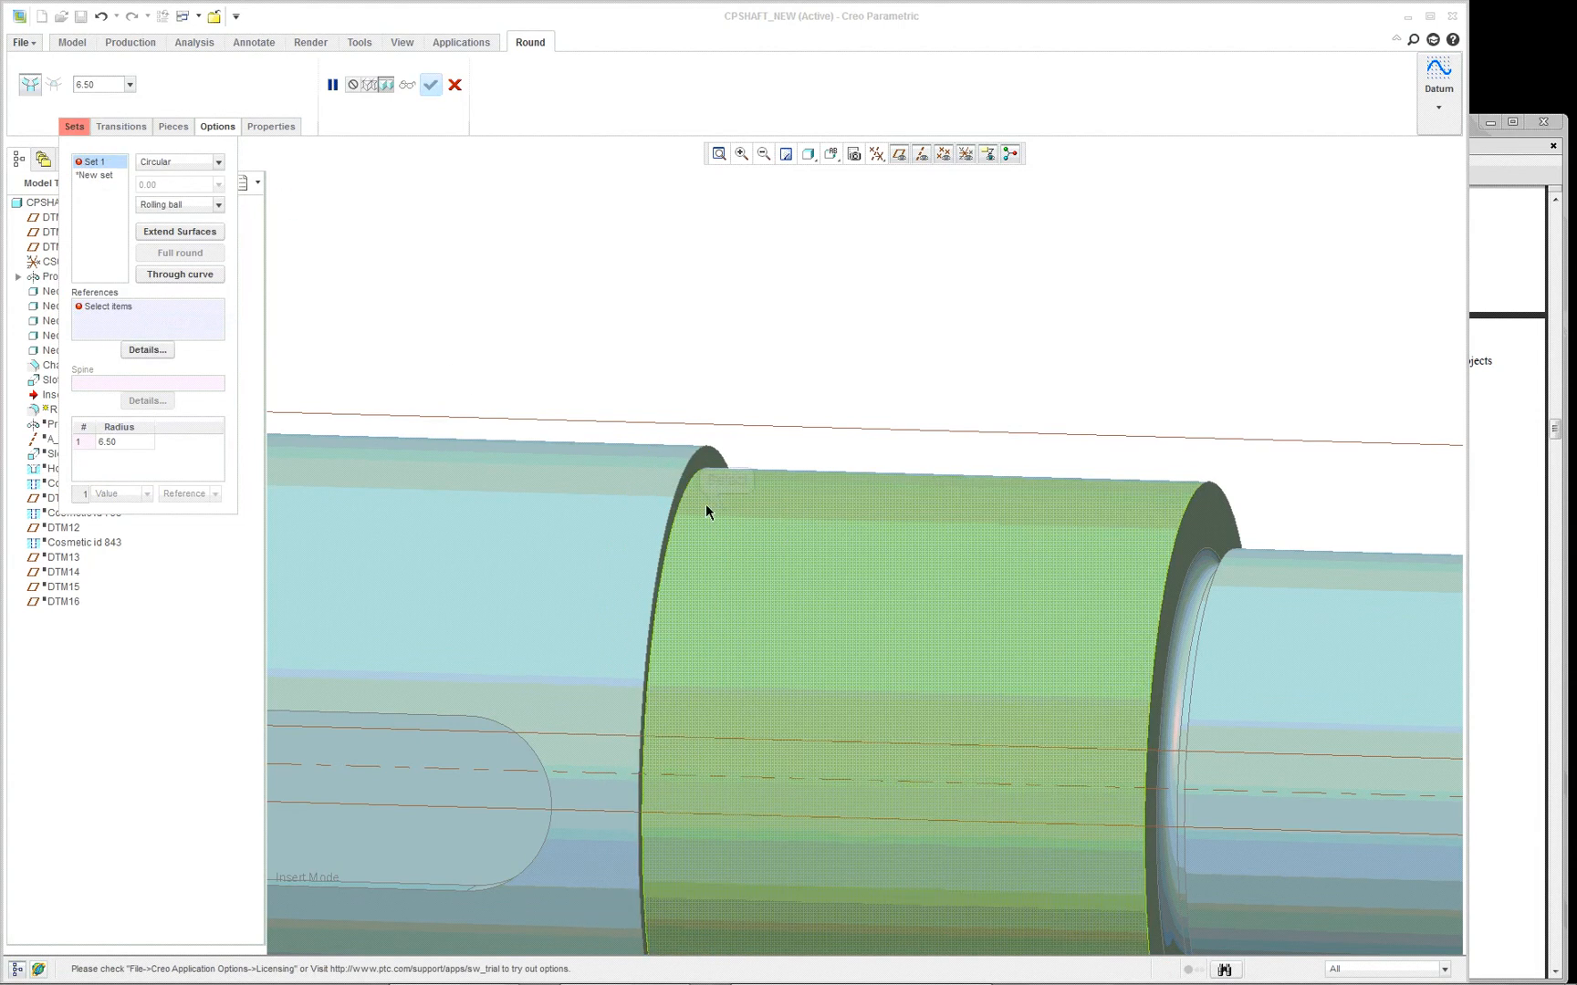
{"action": "left_click", "coordinate": [704, 502]}
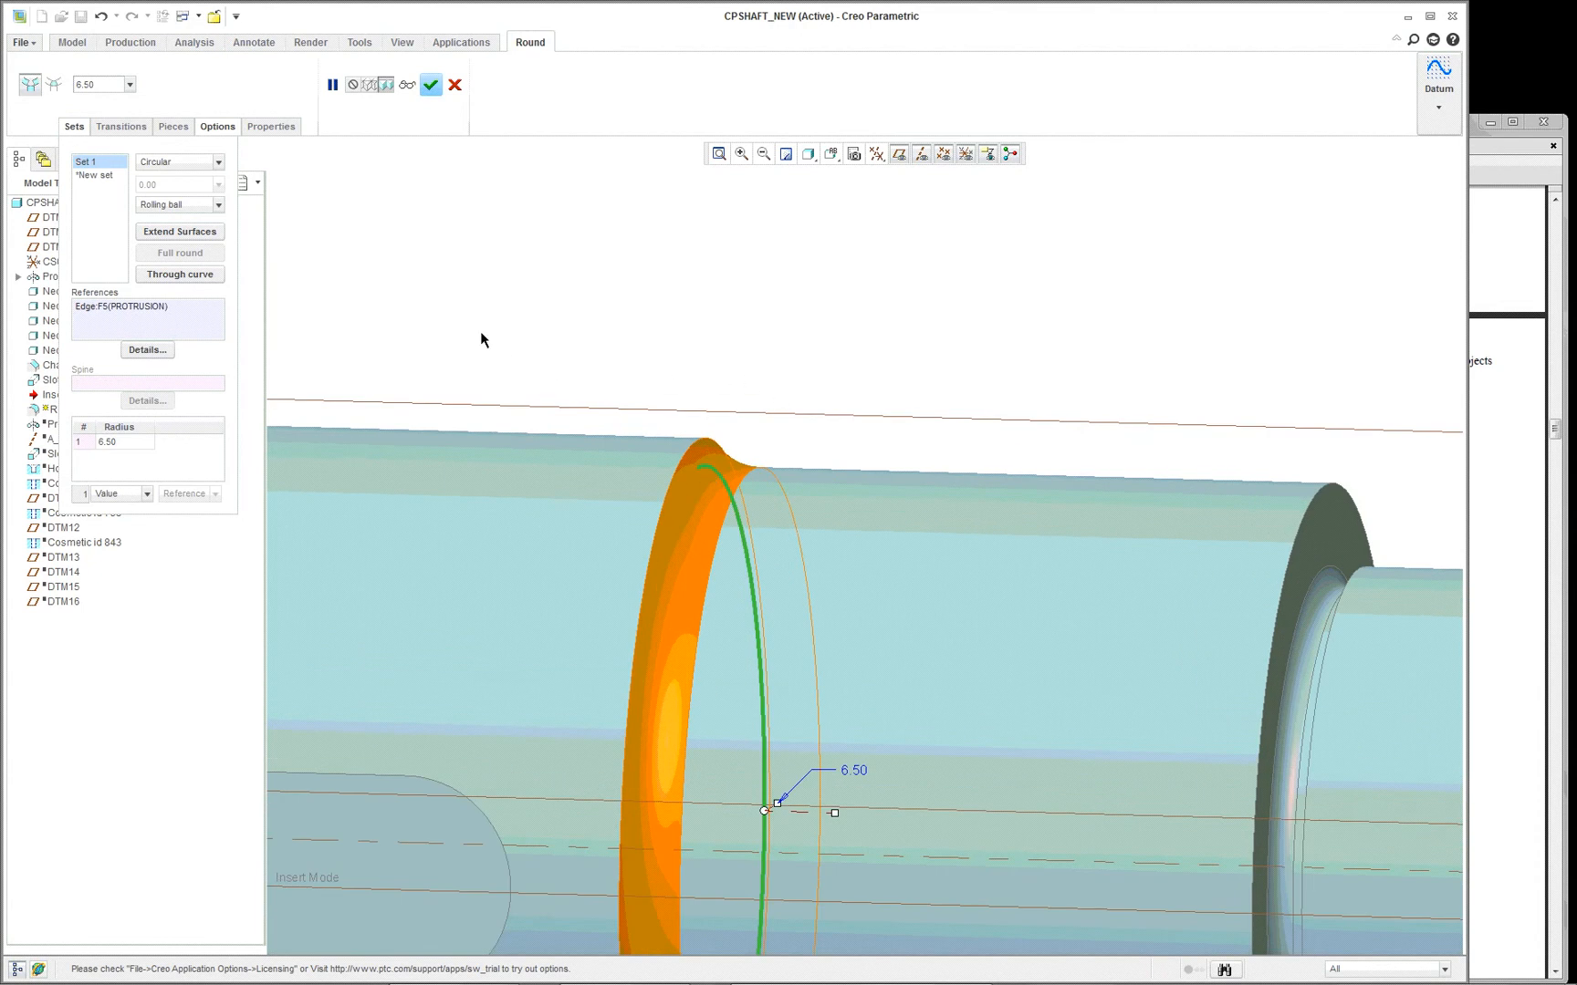
{"action": "scroll", "coordinate": [481, 334], "scroll_direction": "down", "scroll_amount": 2}
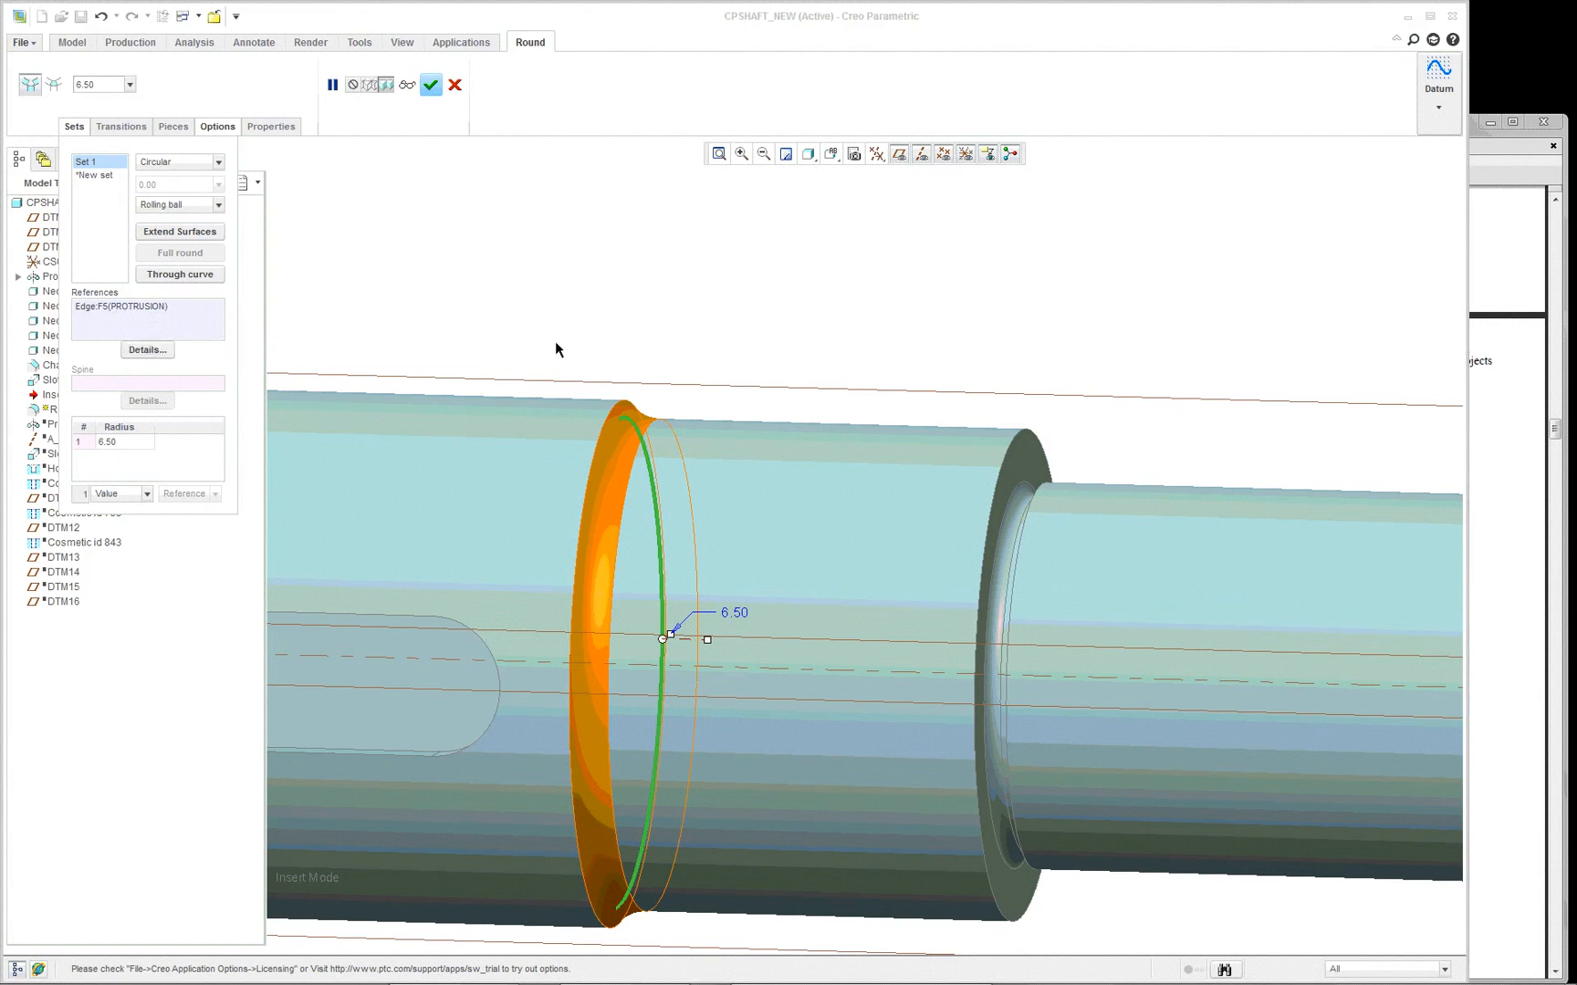
{"action": "scroll", "coordinate": [555, 340], "scroll_direction": "up", "scroll_amount": 1}
{"action": "scroll", "coordinate": [578, 544], "scroll_direction": "up", "scroll_amount": 1}
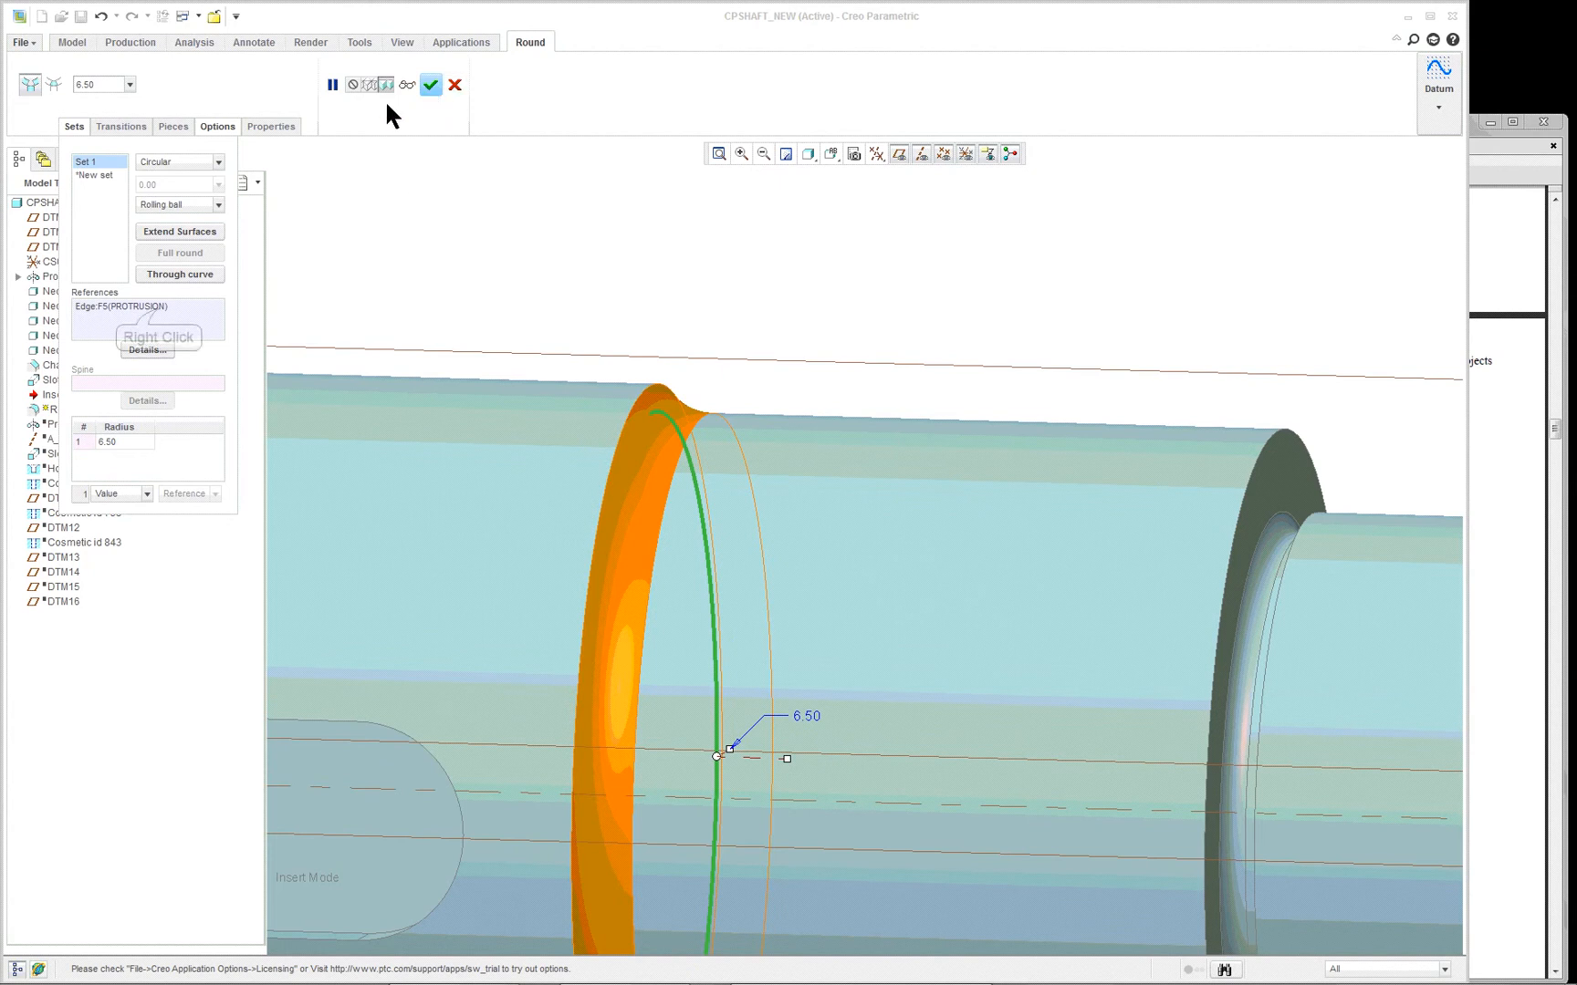
- Remove the round's edge reference and cancel the round feature
{"action": "right_click", "coordinate": [165, 309]}
{"action": "left_click", "coordinate": [195, 324]}
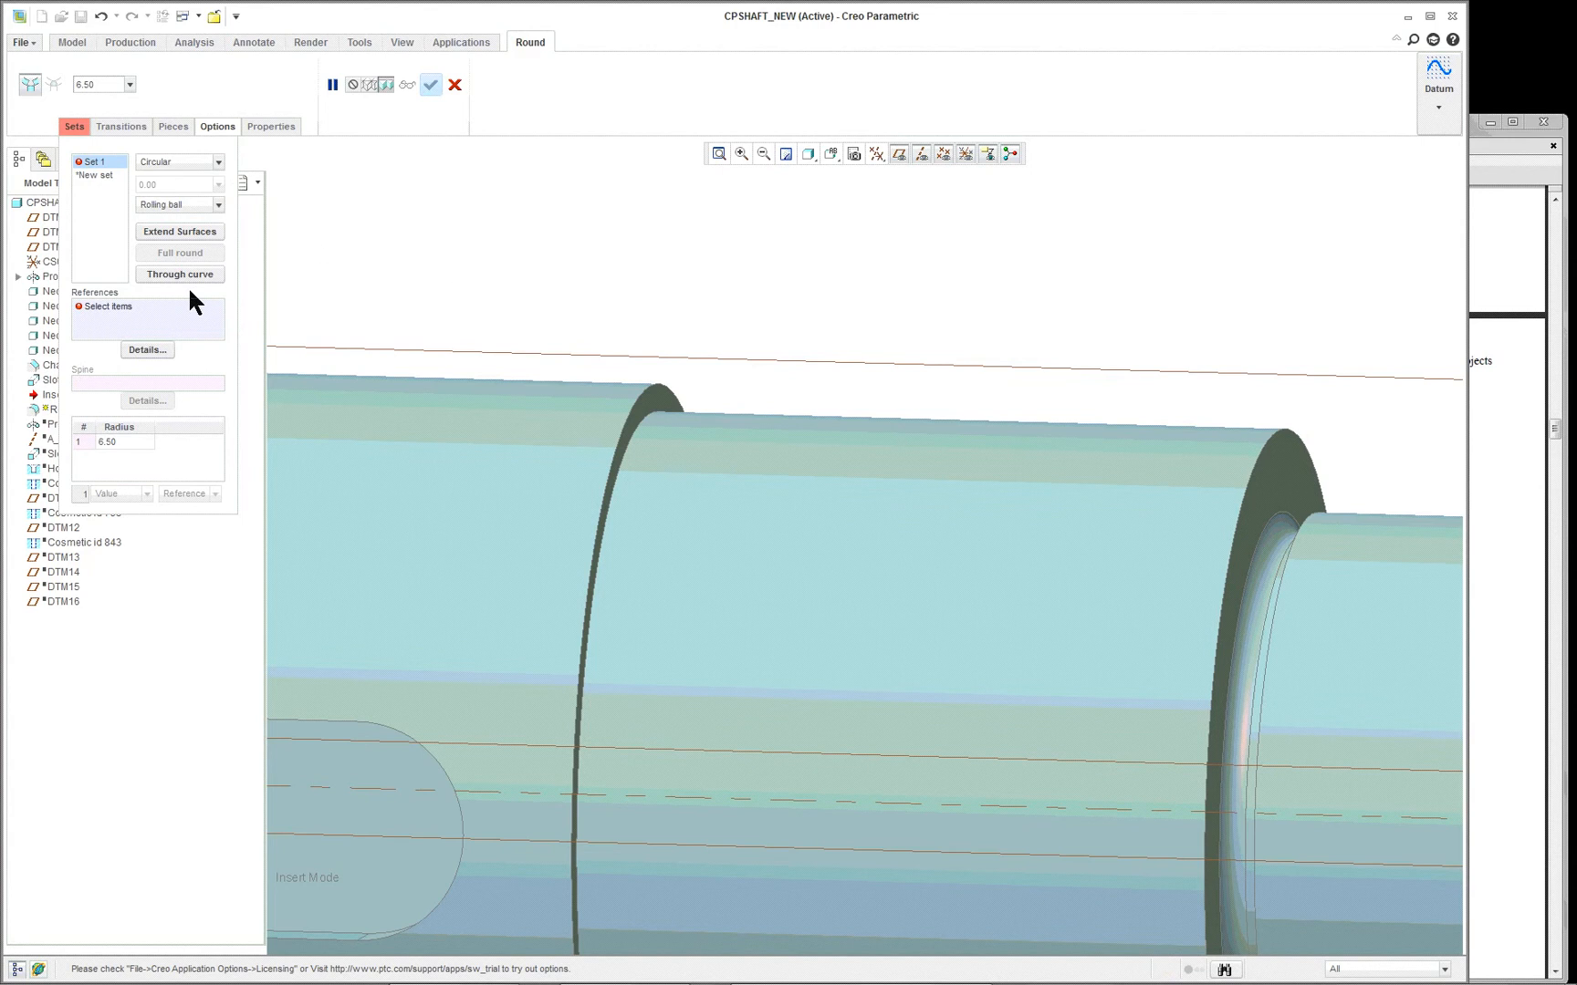
{"action": "left_click", "coordinate": [454, 85]}
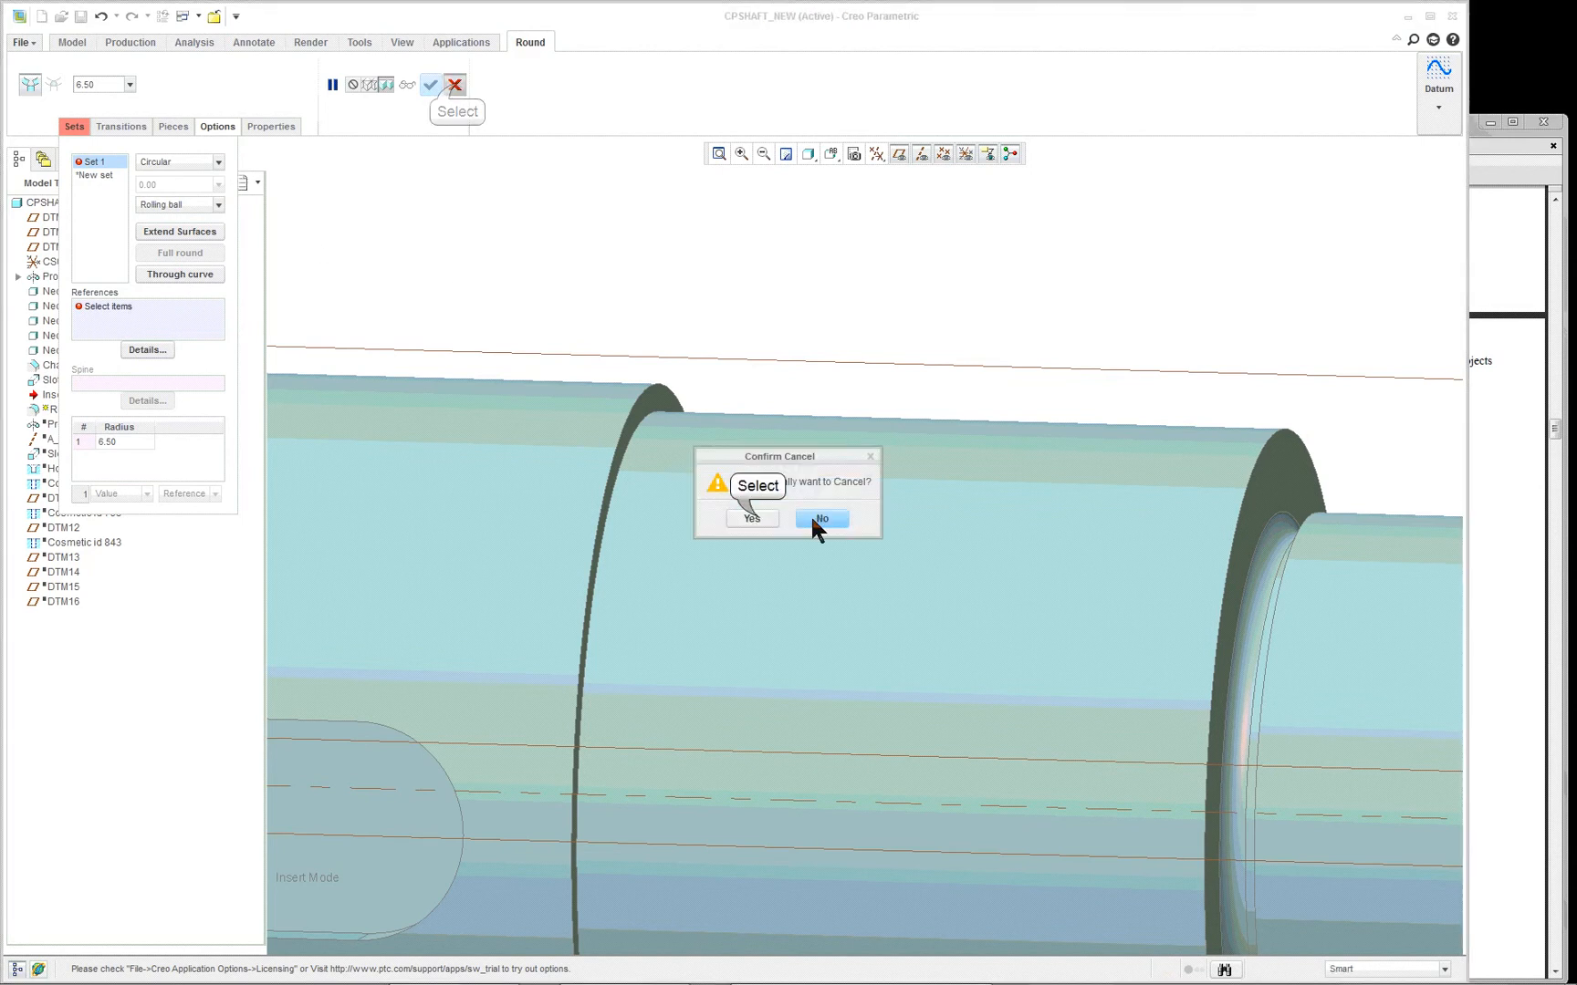
{"action": "left_click", "coordinate": [751, 518]}
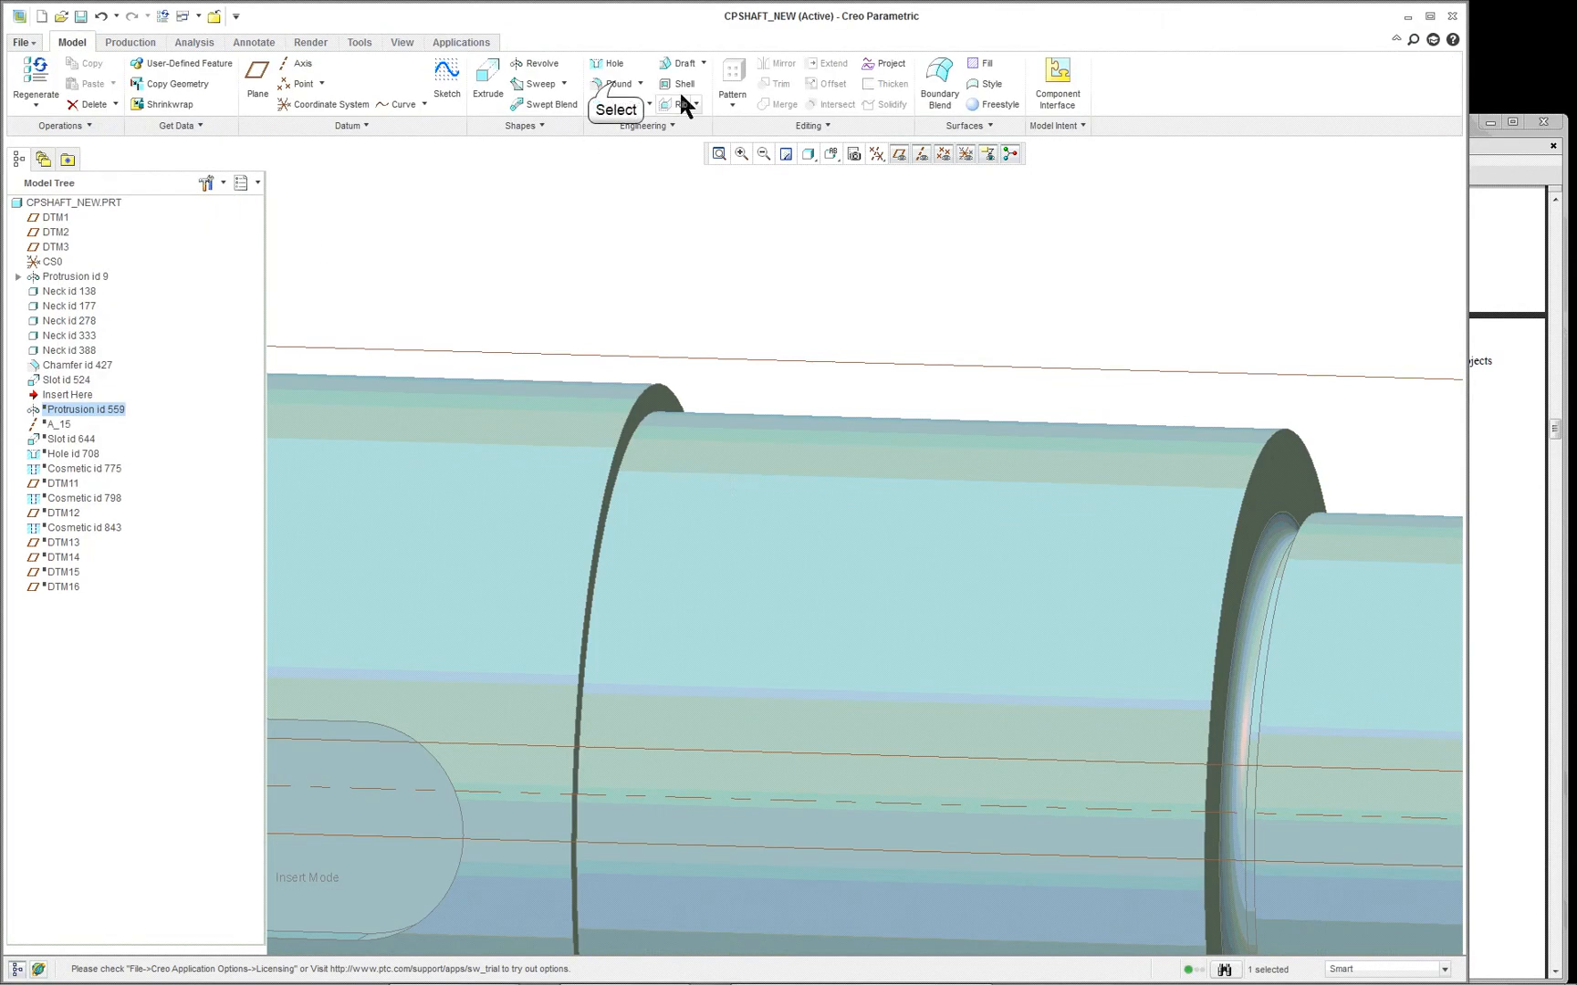
- Define a 6.50 round at the shaft step between the smaller cylindrical surface and the step's flat face
{"action": "left_click", "coordinate": [609, 84]}
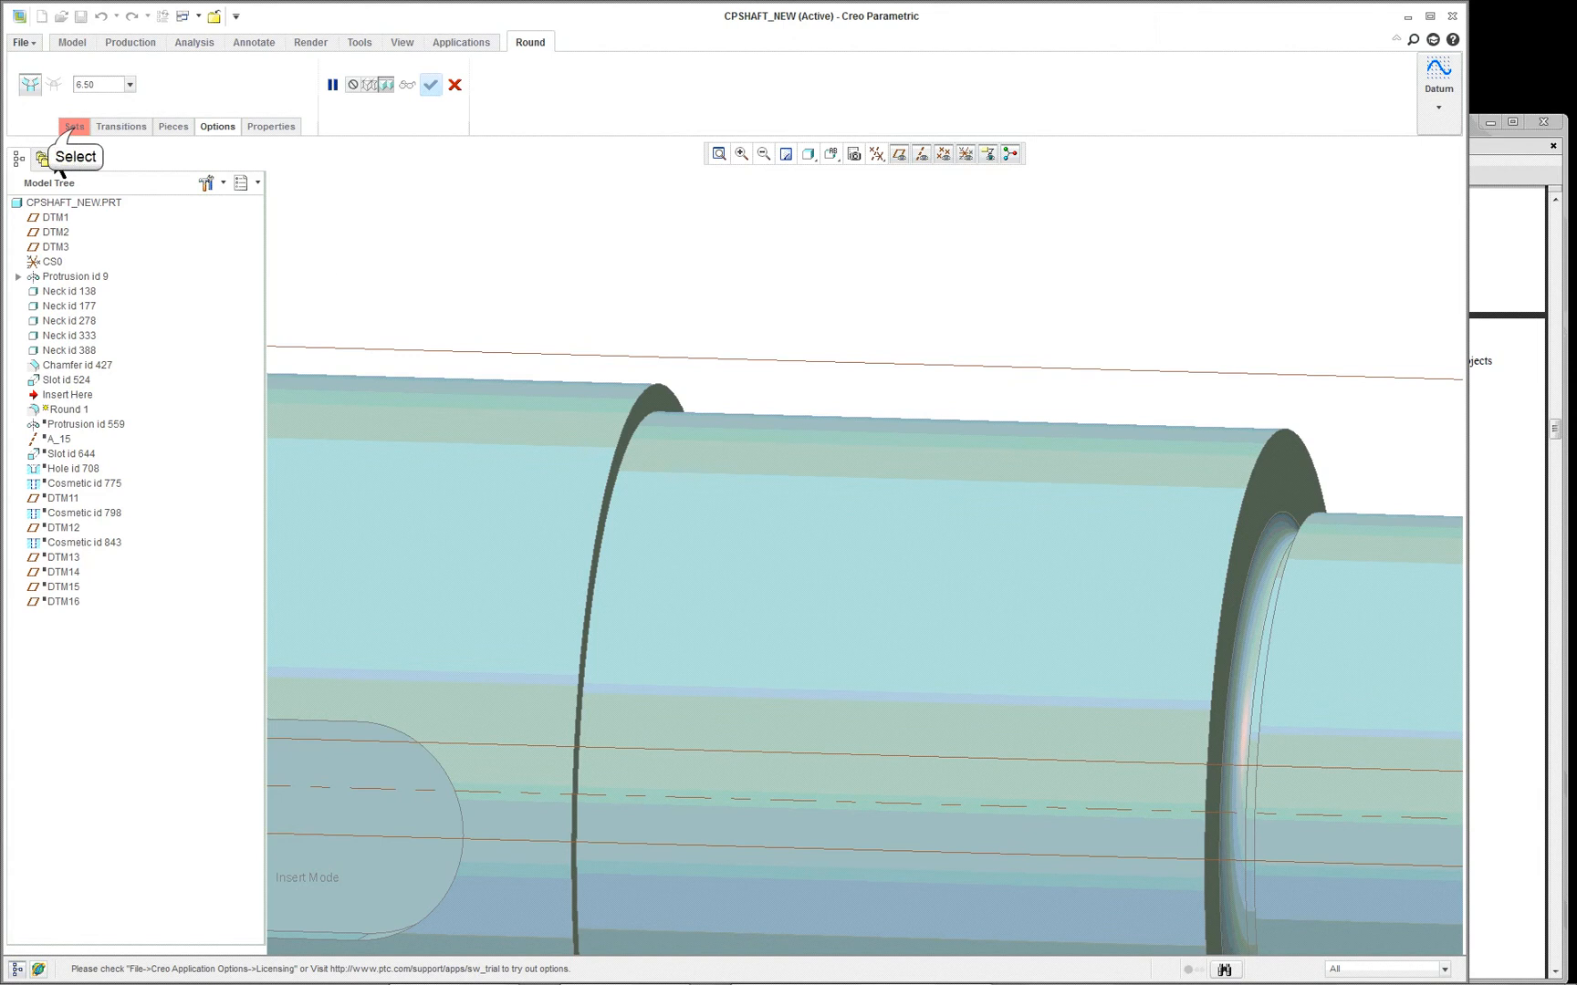
{"action": "left_click", "coordinate": [74, 127]}
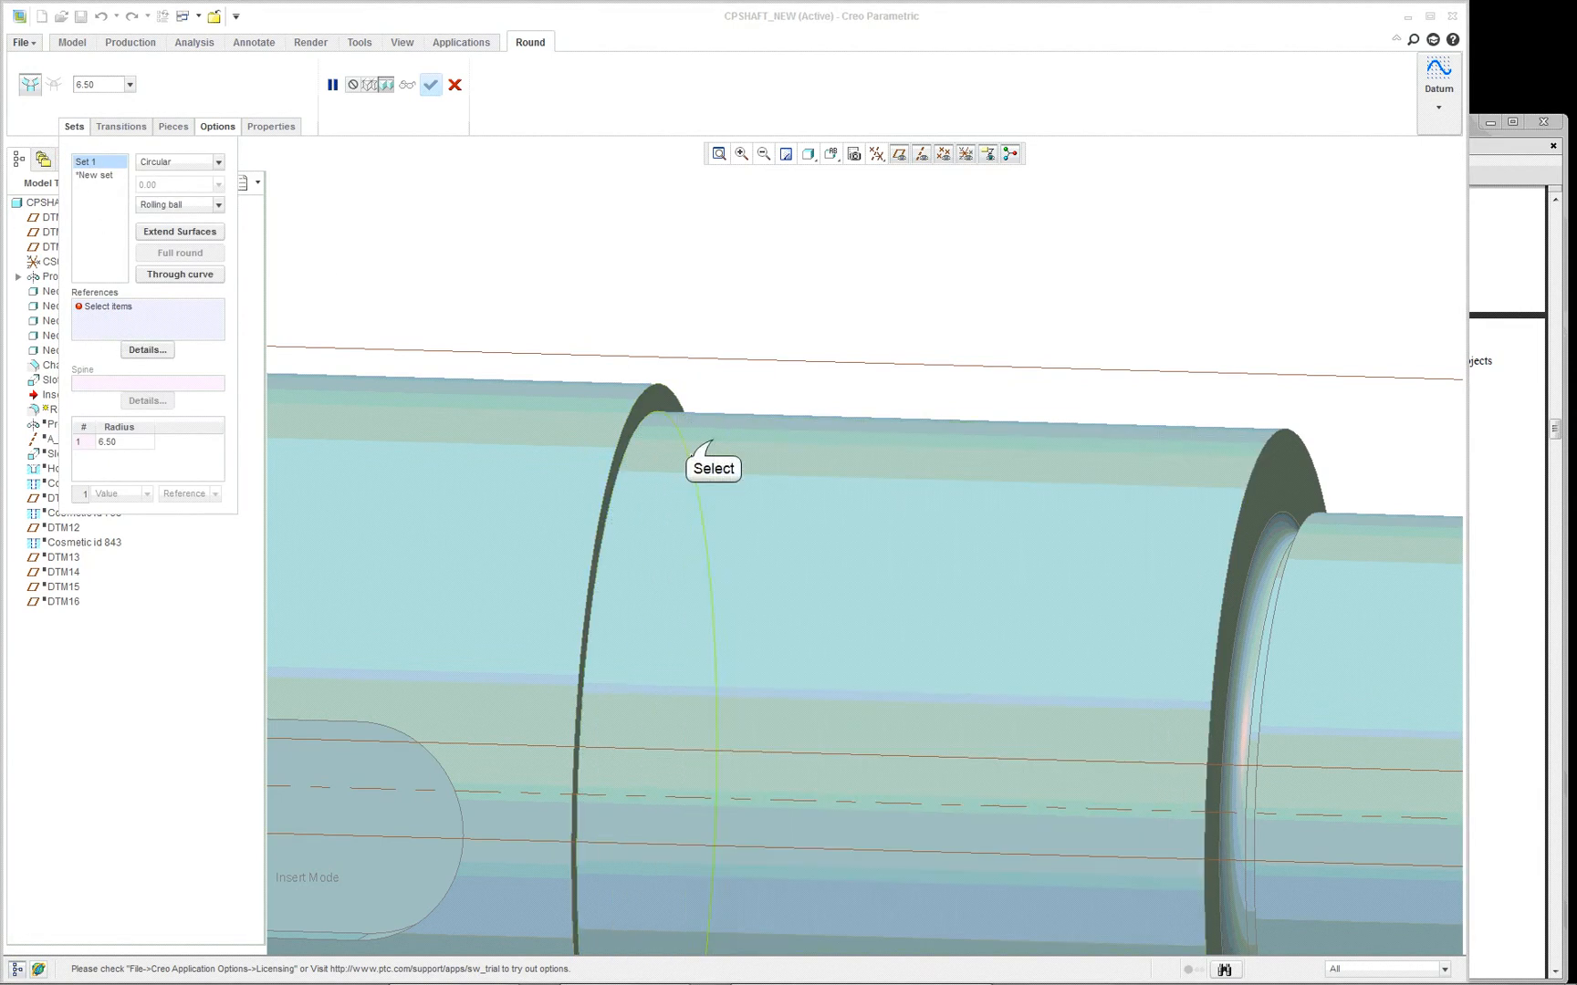
{"action": "left_click", "coordinate": [712, 441]}
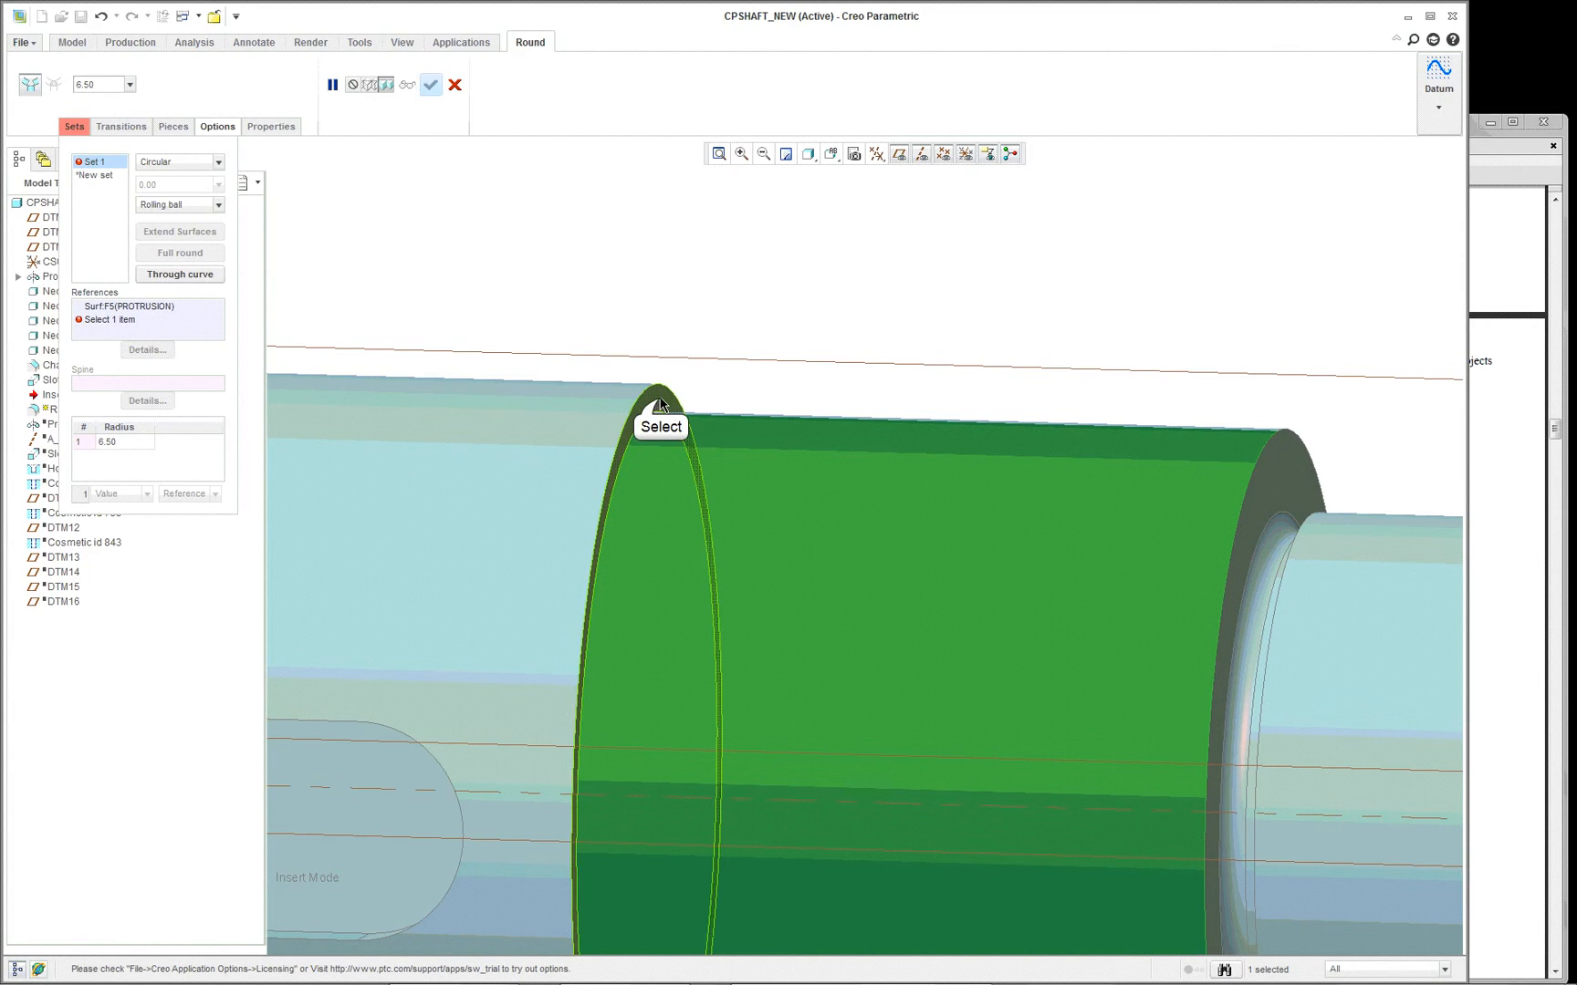
{"action": "left_click", "coordinate": [728, 445]}
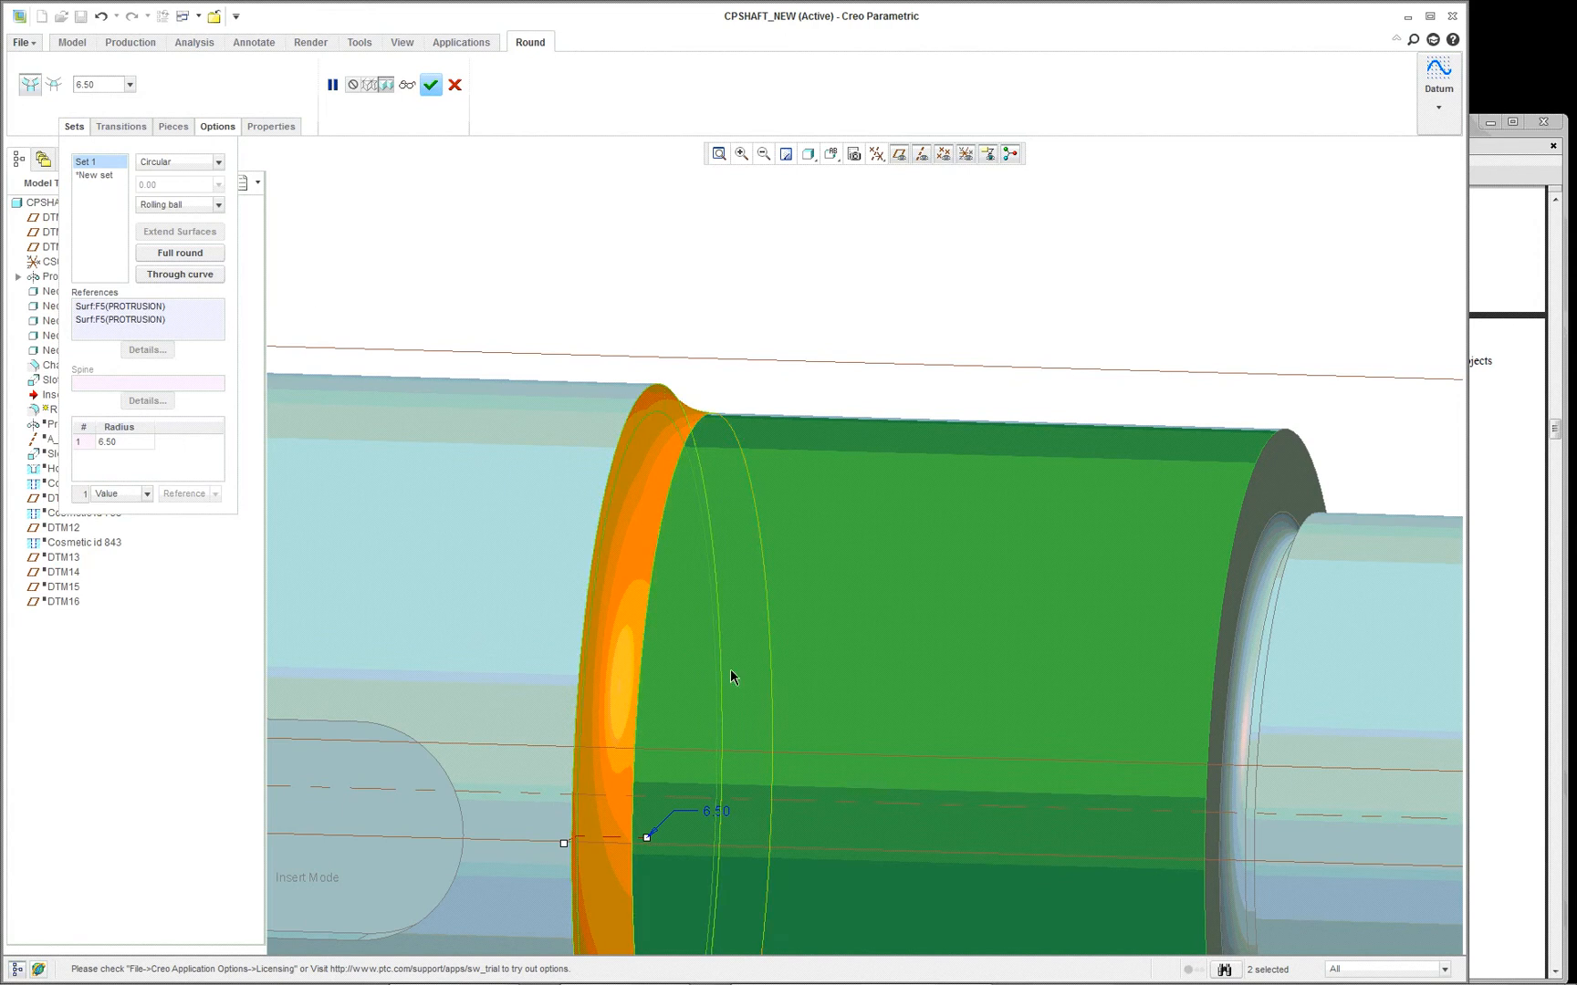
- Enlarge the surface-to-surface round to a radius of about 13.80 and complete it
{"action": "middle_click_drag", "start_coordinate": [723, 687], "coordinate": [726, 581]}
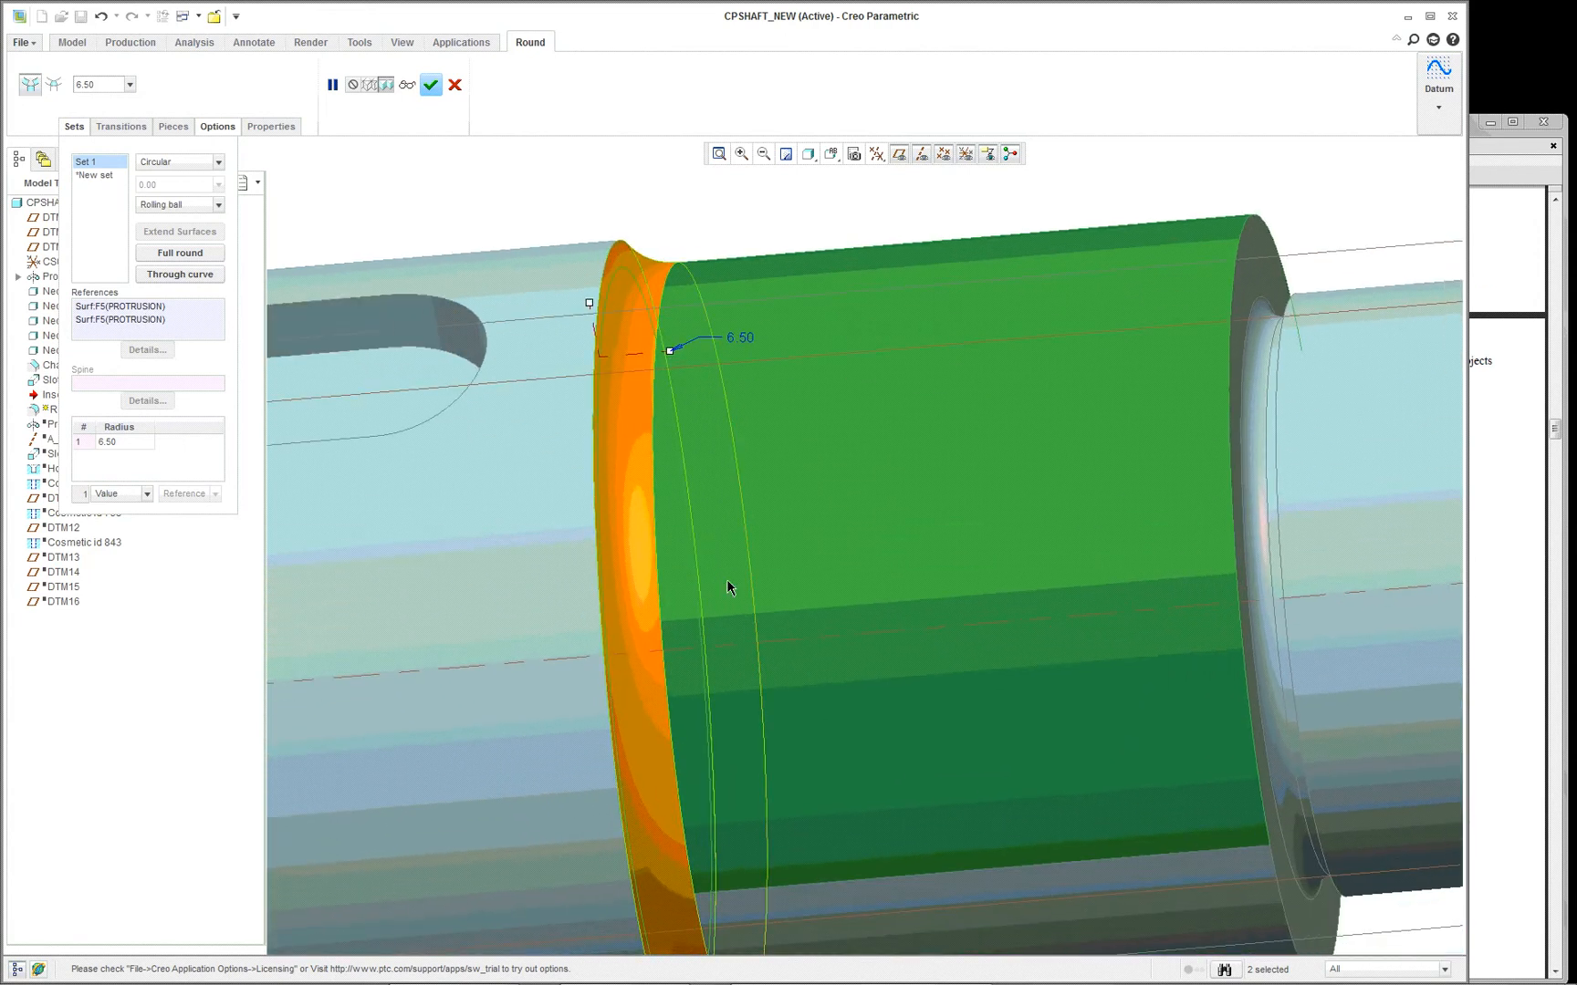
{"action": "scroll", "coordinate": [692, 481], "scroll_direction": "up", "scroll_amount": 2}
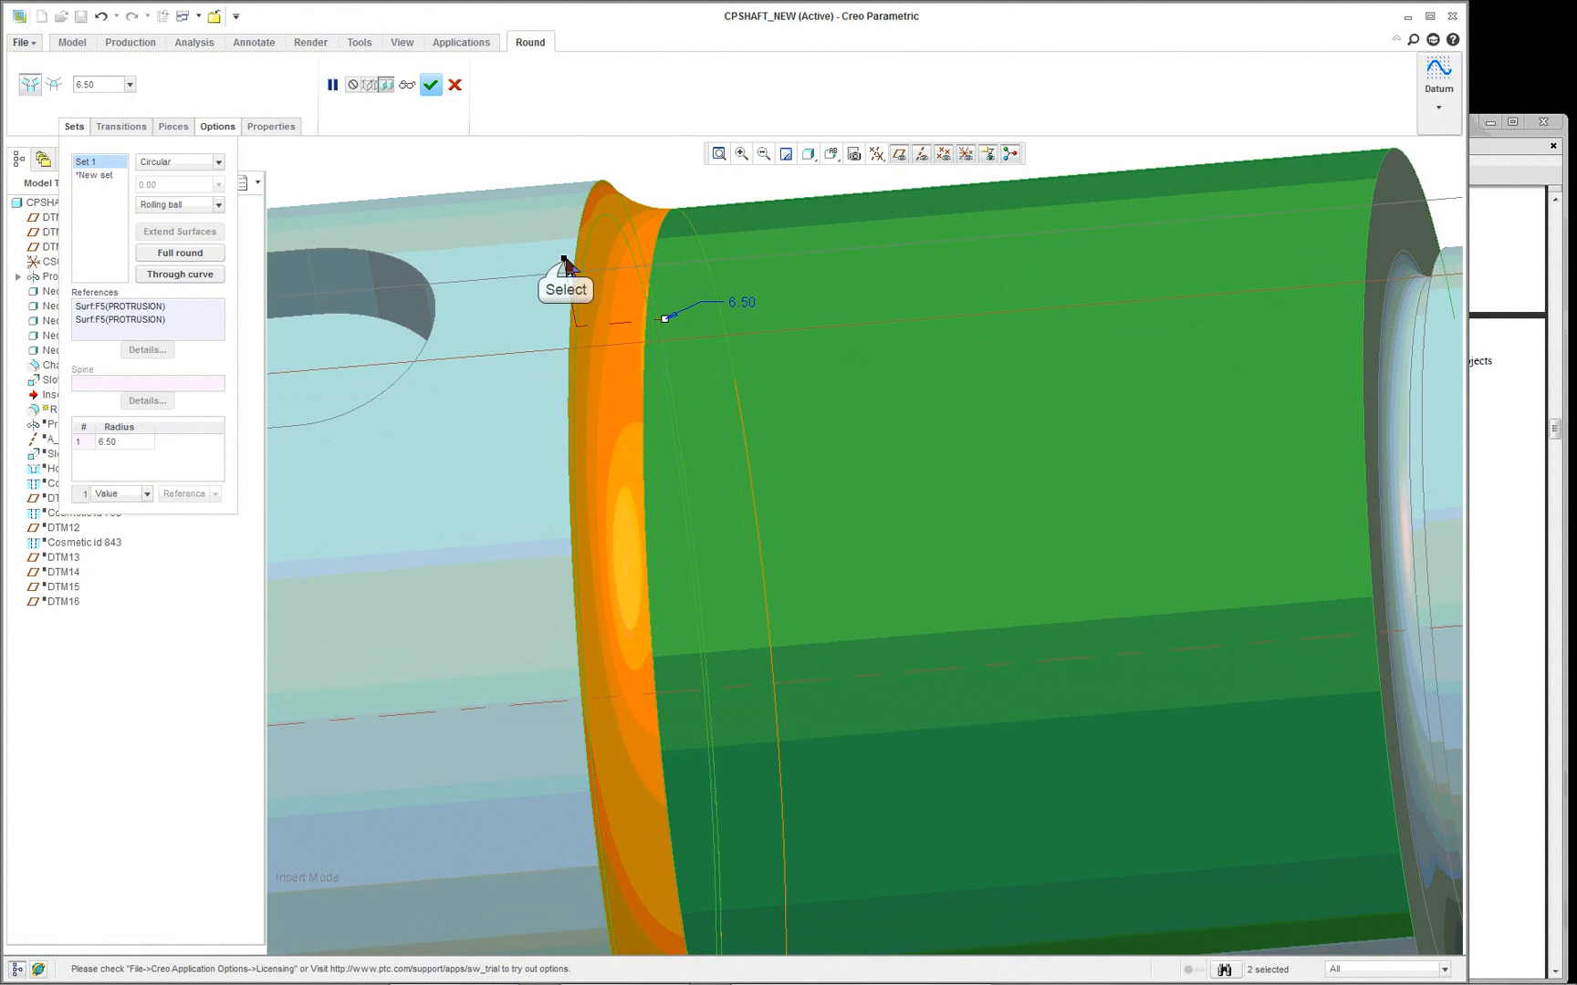
{"action": "left_click_drag", "start_coordinate": [566, 264], "coordinate": [383, 218]}
{"action": "scroll", "coordinate": [748, 307], "scroll_direction": "up", "scroll_amount": 3}
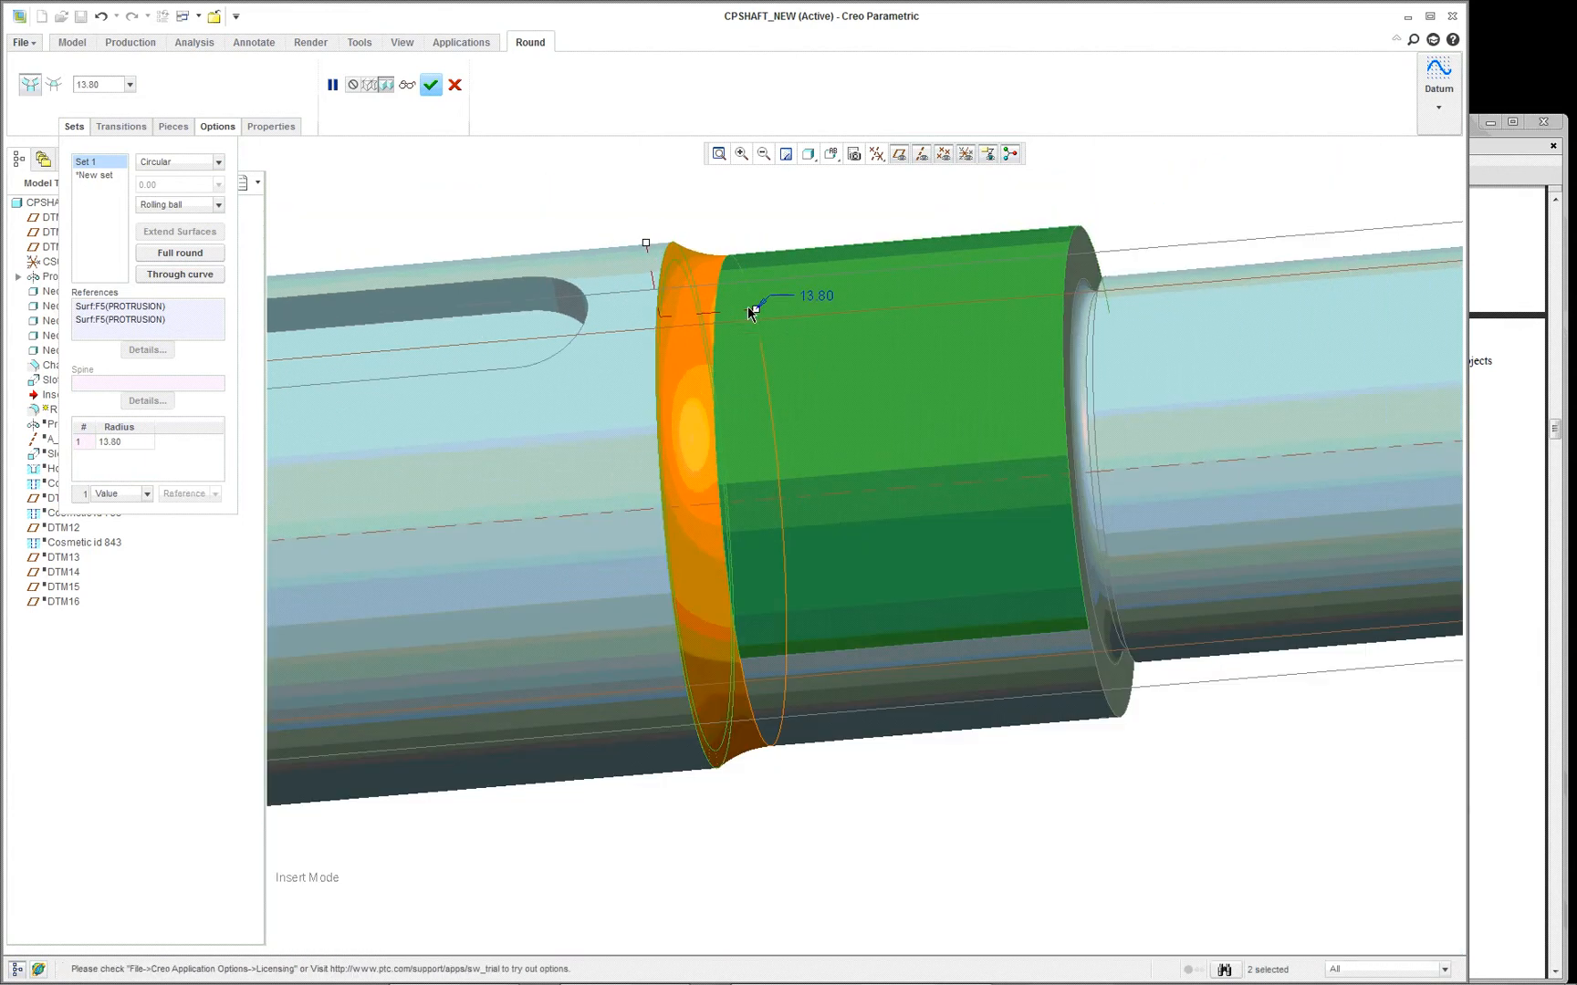
{"action": "middle_click", "coordinate": [740, 206]}
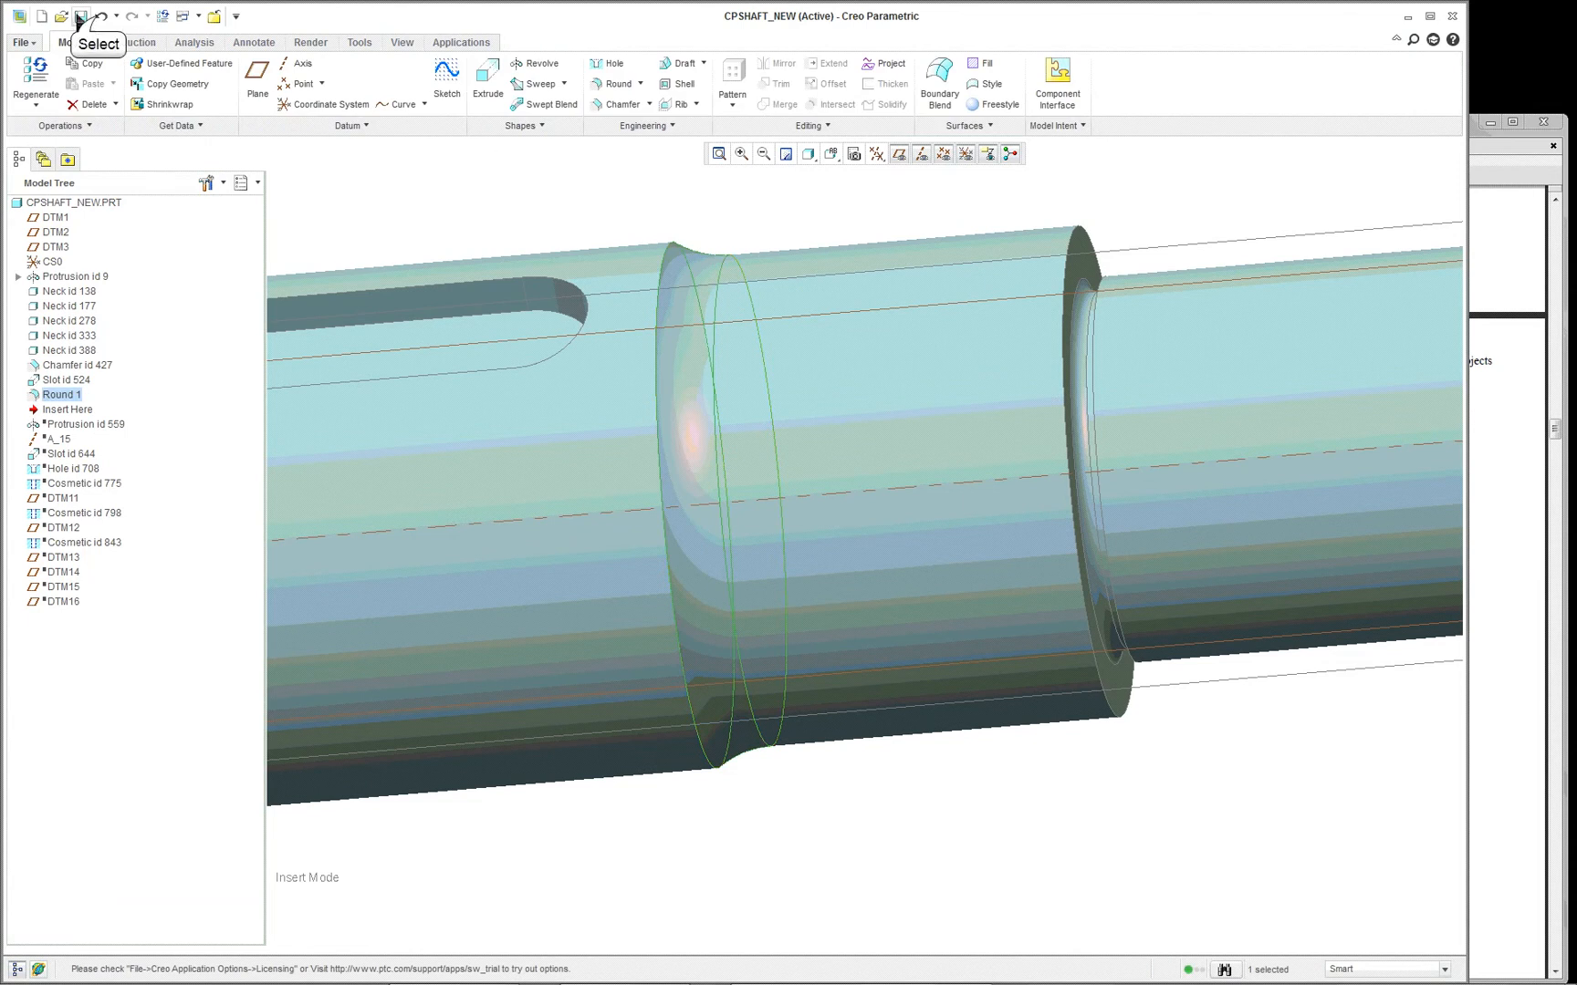
- Undo the round and the suppression of Protrusion id 559
{"action": "left_click", "coordinate": [100, 18]}
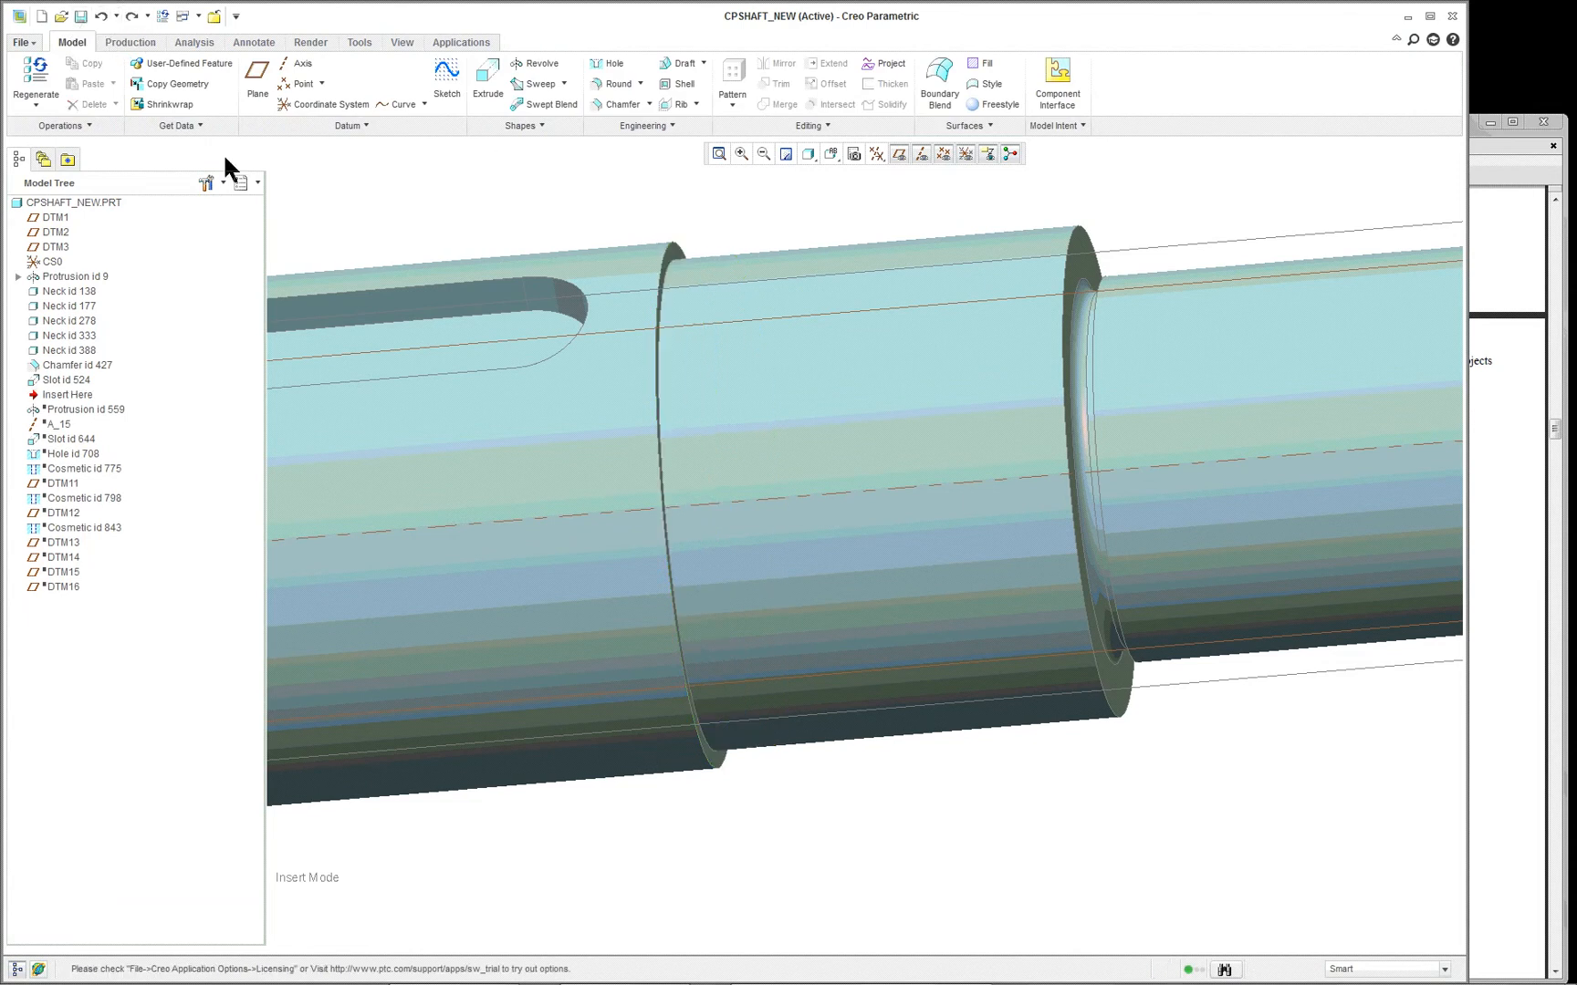
{"action": "left_click", "coordinate": [101, 18]}
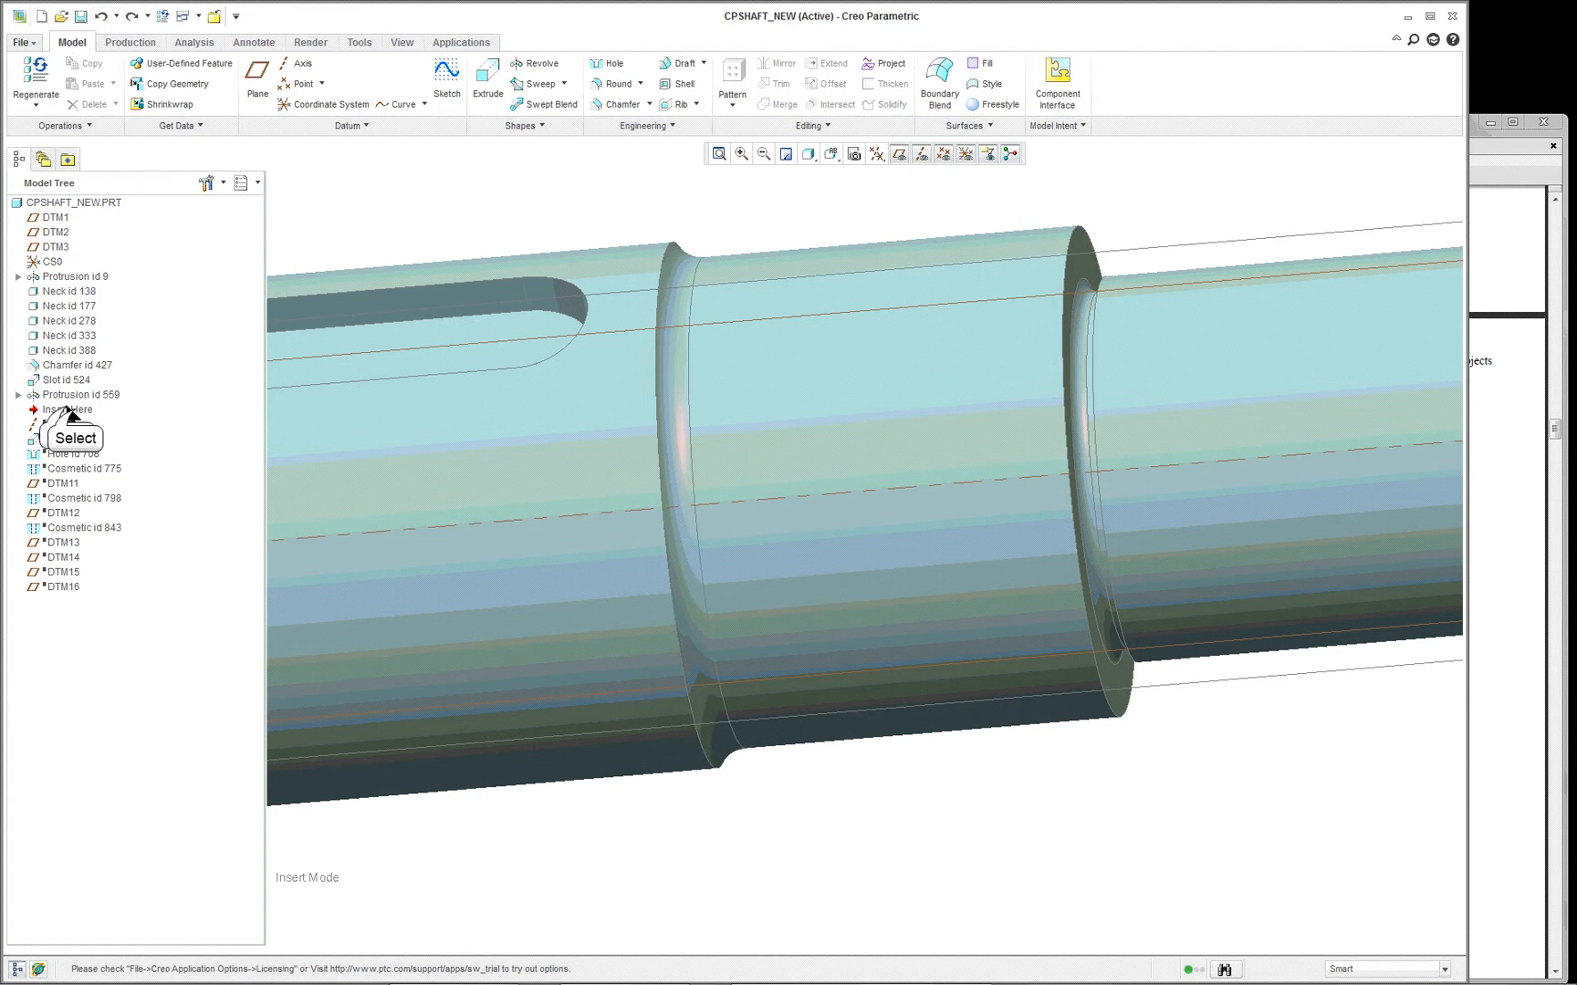
- Move the insertion point below axis A_15 and examine the axis at the shaft's tapered end
{"action": "left_click_drag", "start_coordinate": [73, 413], "coordinate": [44, 427]}
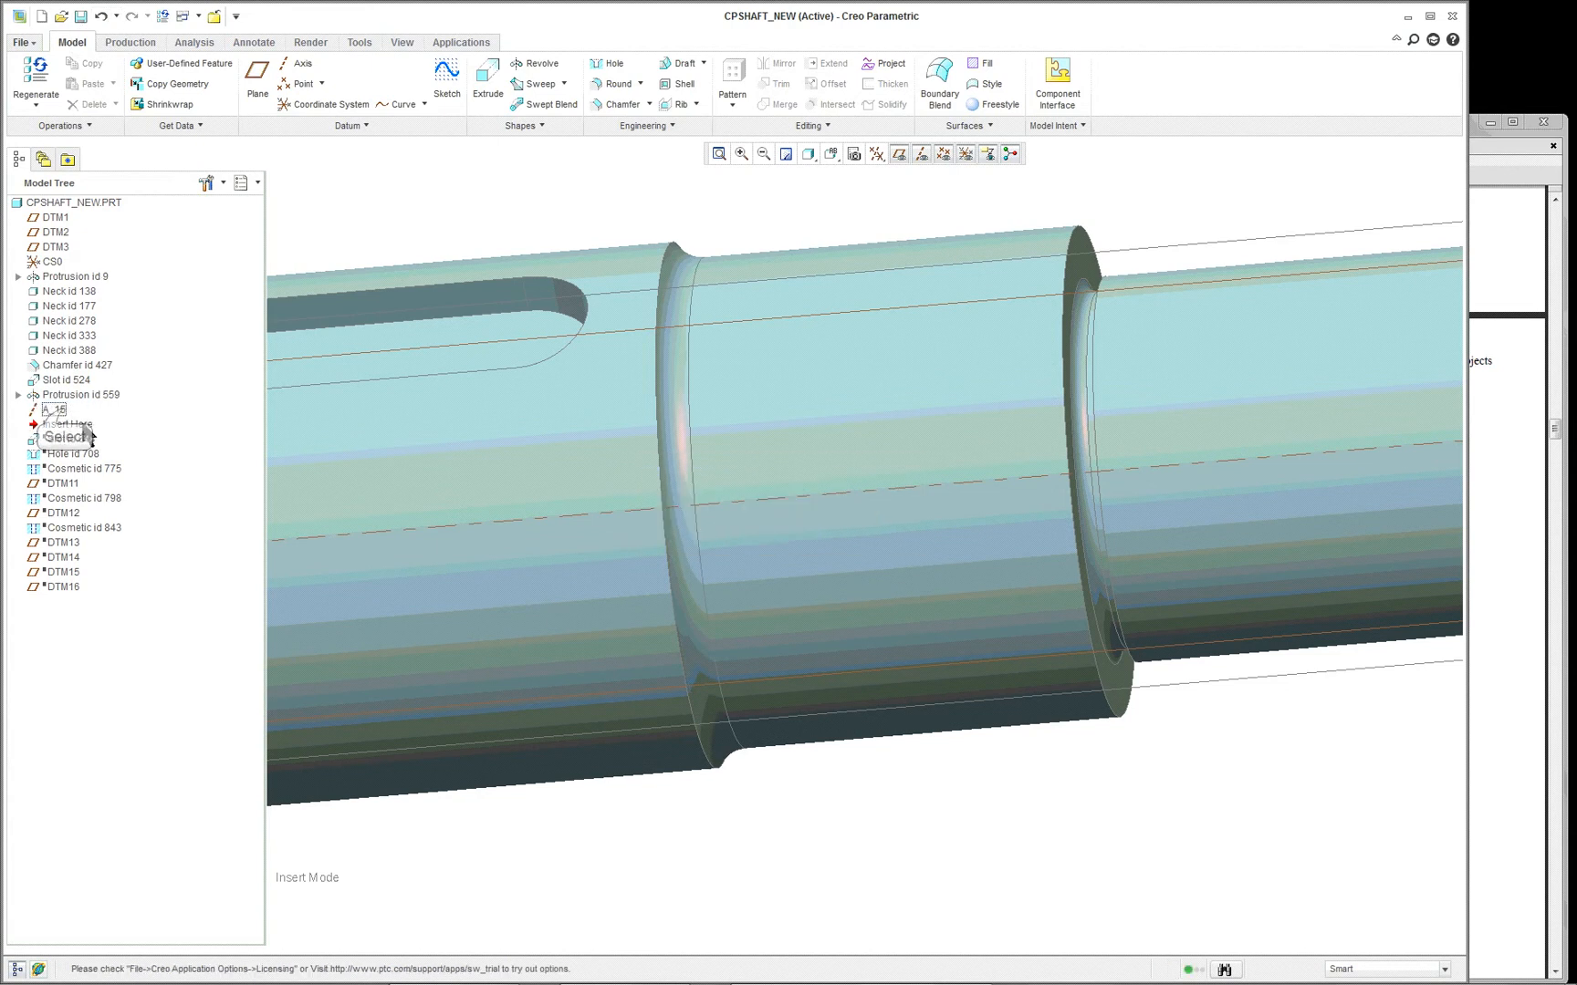
{"action": "scroll", "coordinate": [584, 412], "scroll_direction": "up", "scroll_amount": 8}
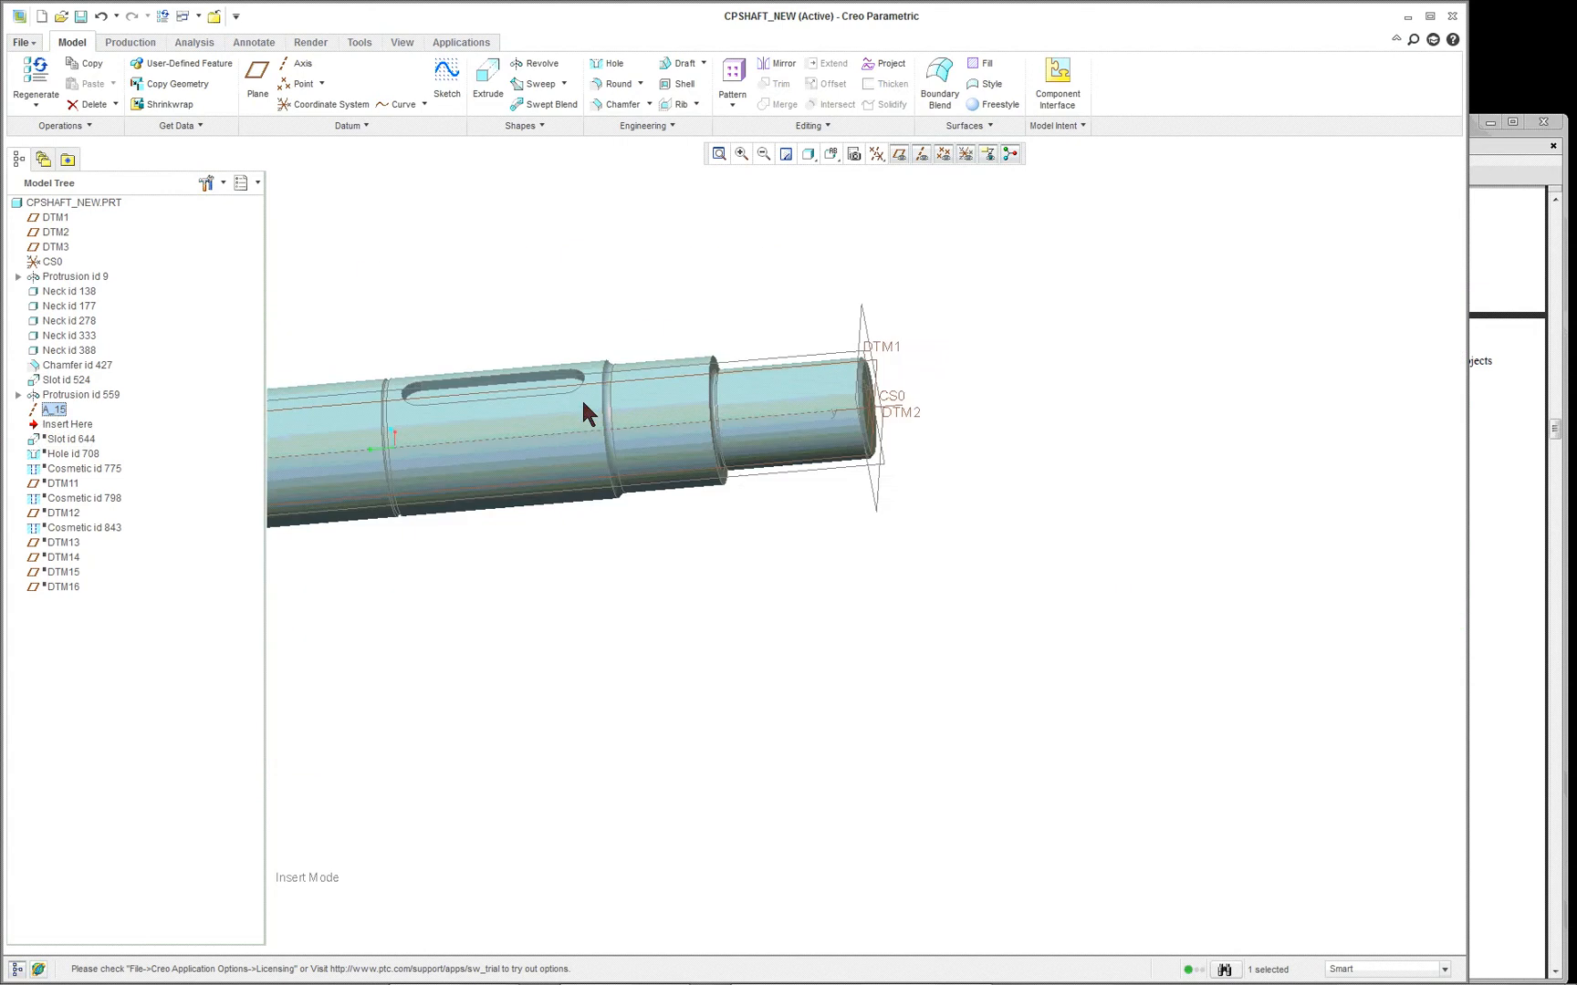
{"action": "scroll", "coordinate": [274, 453], "scroll_direction": "down", "scroll_amount": 3}
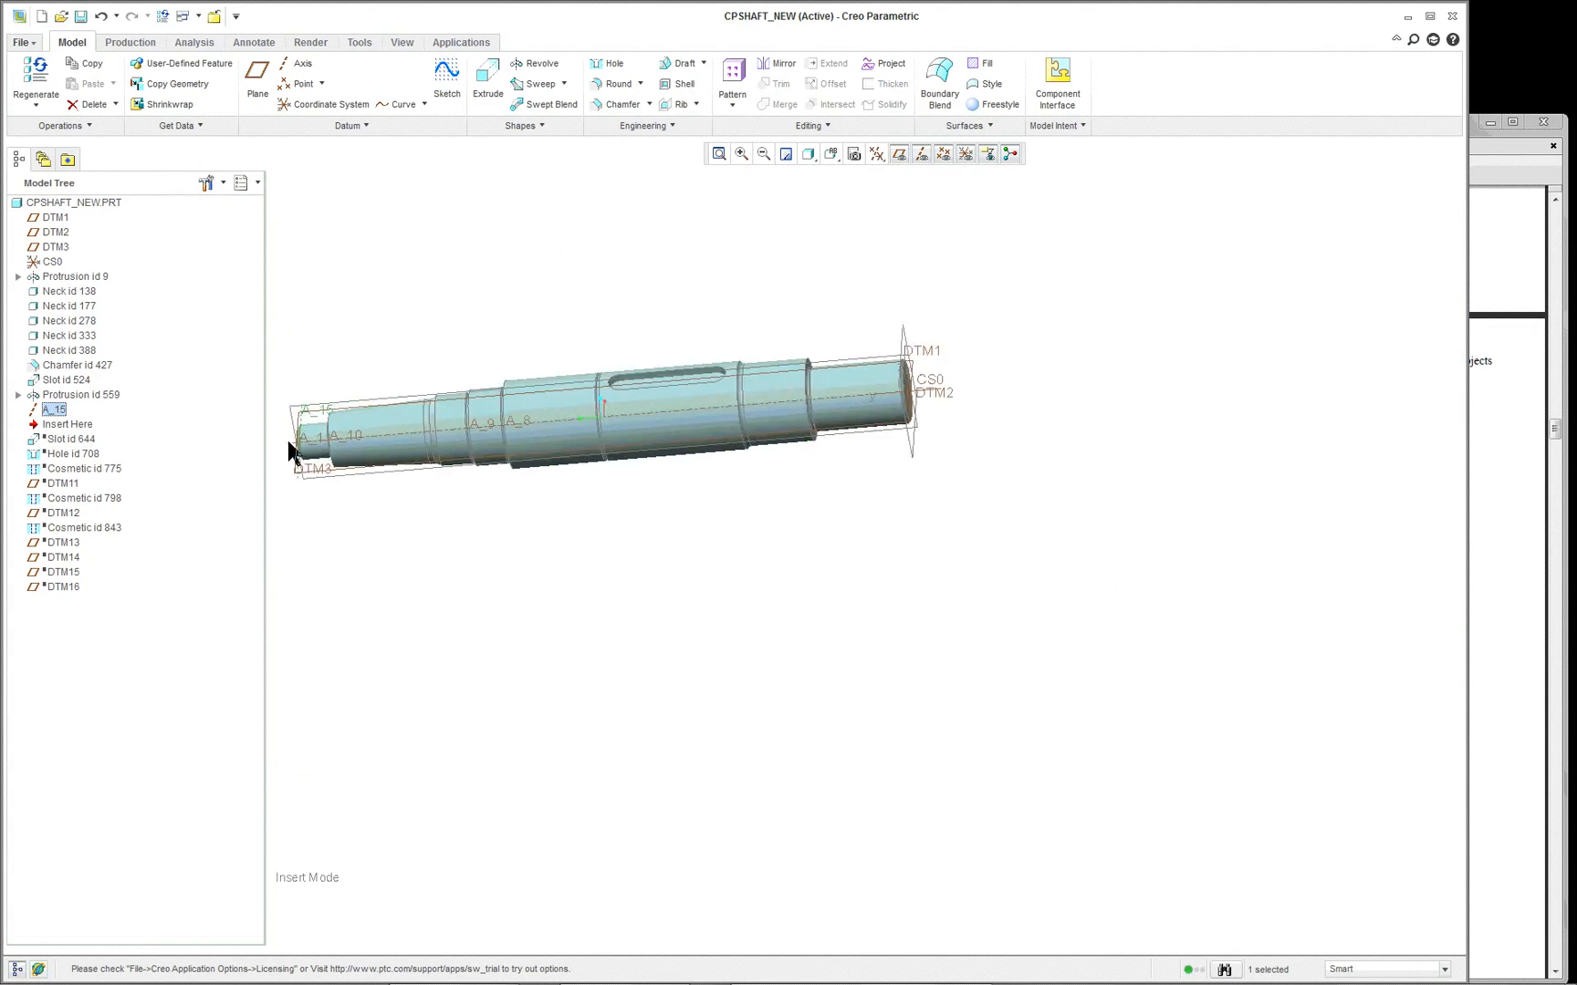
{"action": "scroll", "coordinate": [289, 447], "scroll_direction": "down", "scroll_amount": 5}
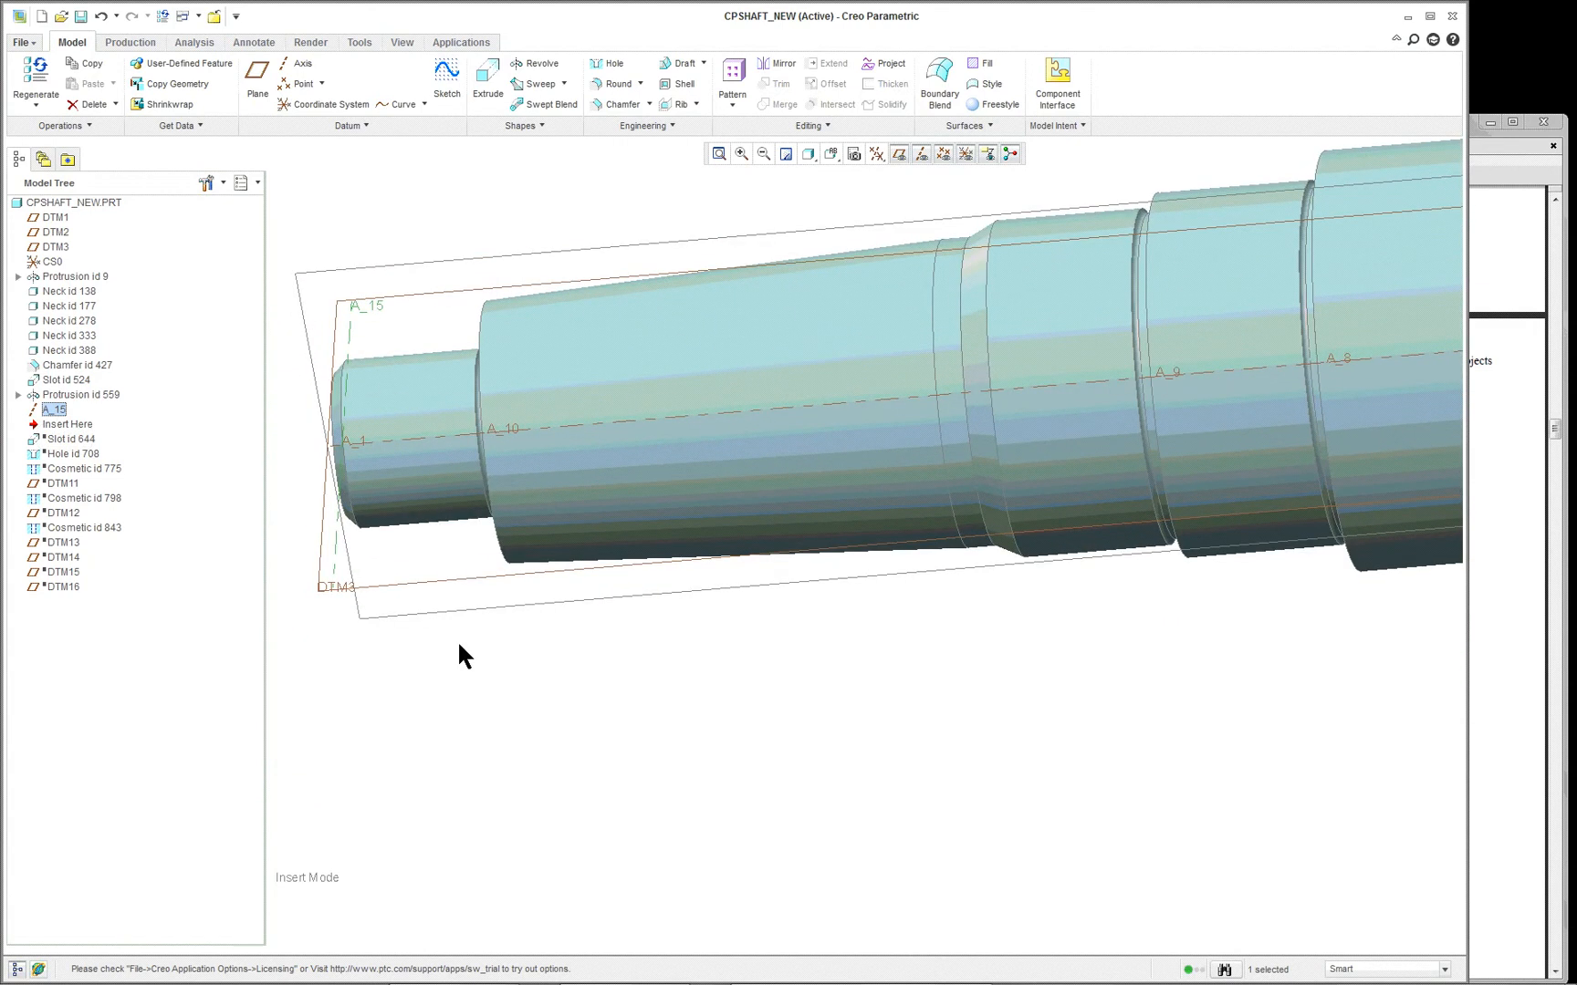
{"action": "middle_click_drag", "start_coordinate": [451, 692], "coordinate": [504, 693]}
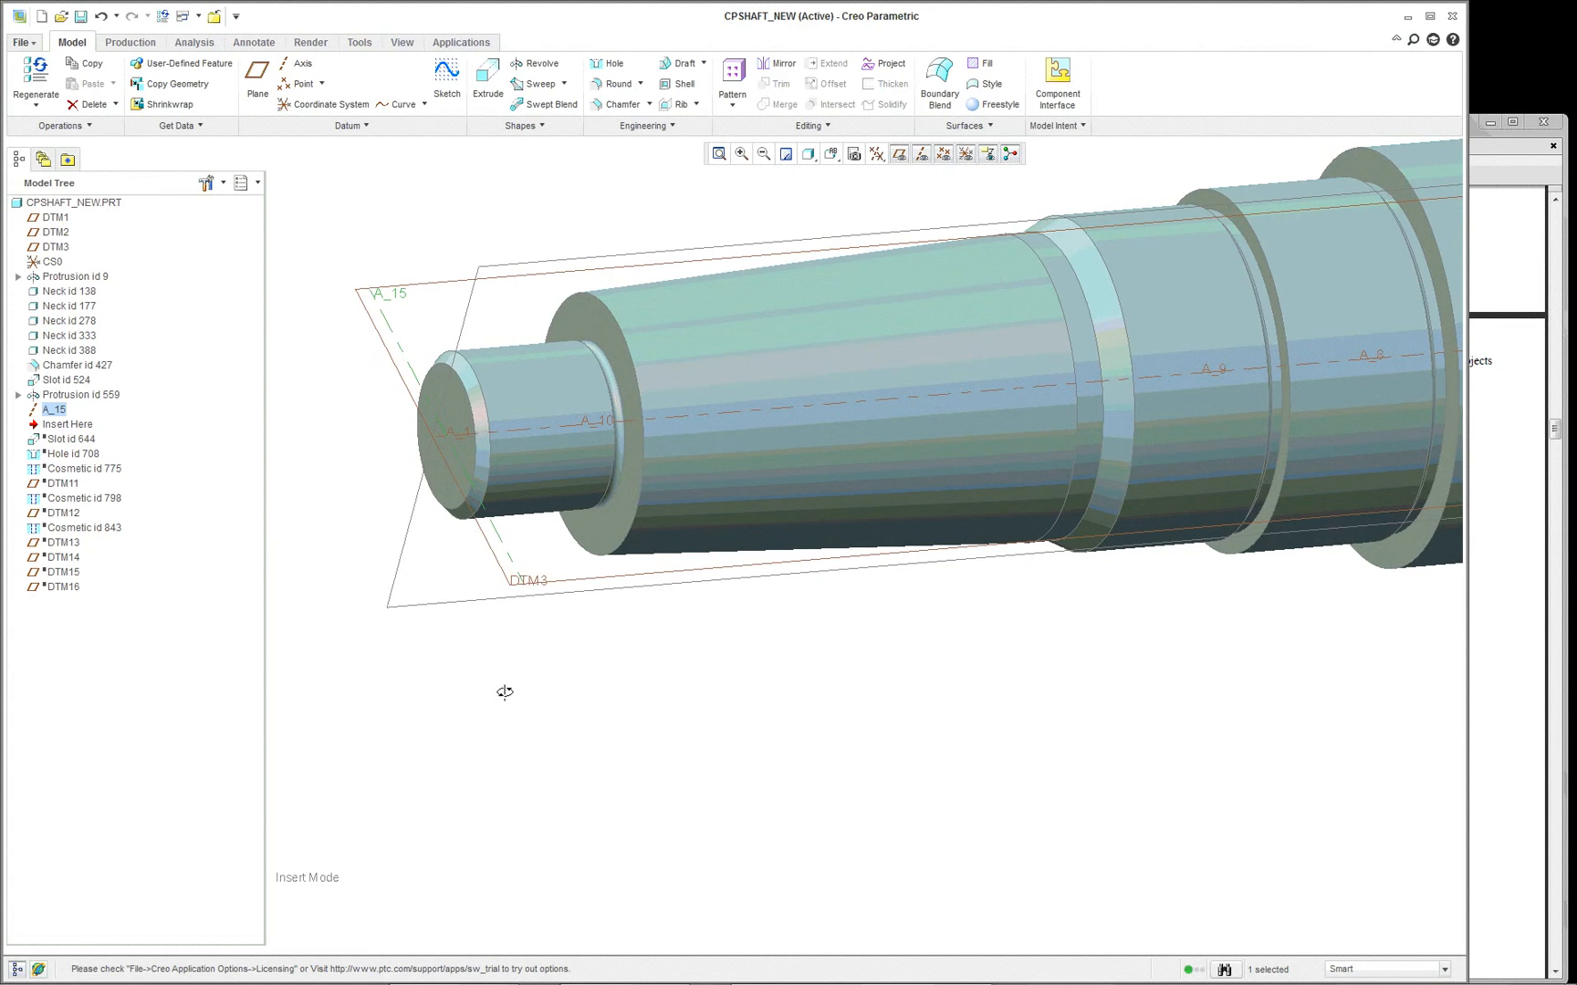
- Move the insertion point below Slot id 644 and view the keyway on the tapered section
{"action": "left_click", "coordinate": [75, 425]}
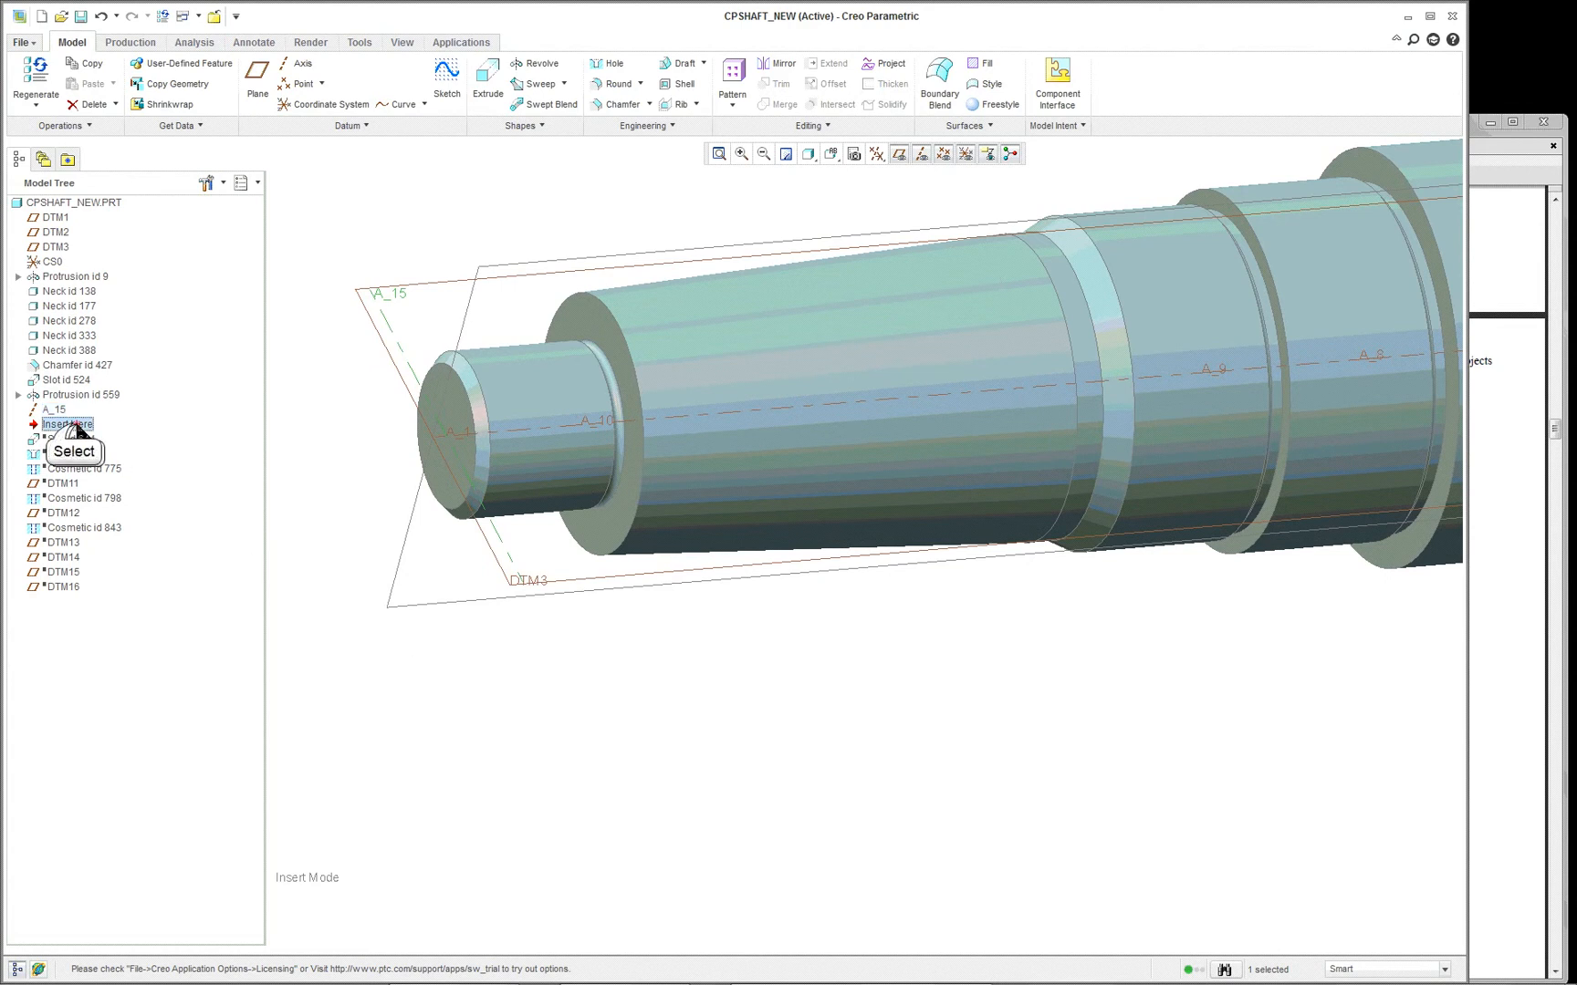
{"action": "left_click_drag", "start_coordinate": [70, 424], "coordinate": [80, 446]}
{"action": "scroll", "coordinate": [778, 563], "scroll_direction": "up", "scroll_amount": 1}
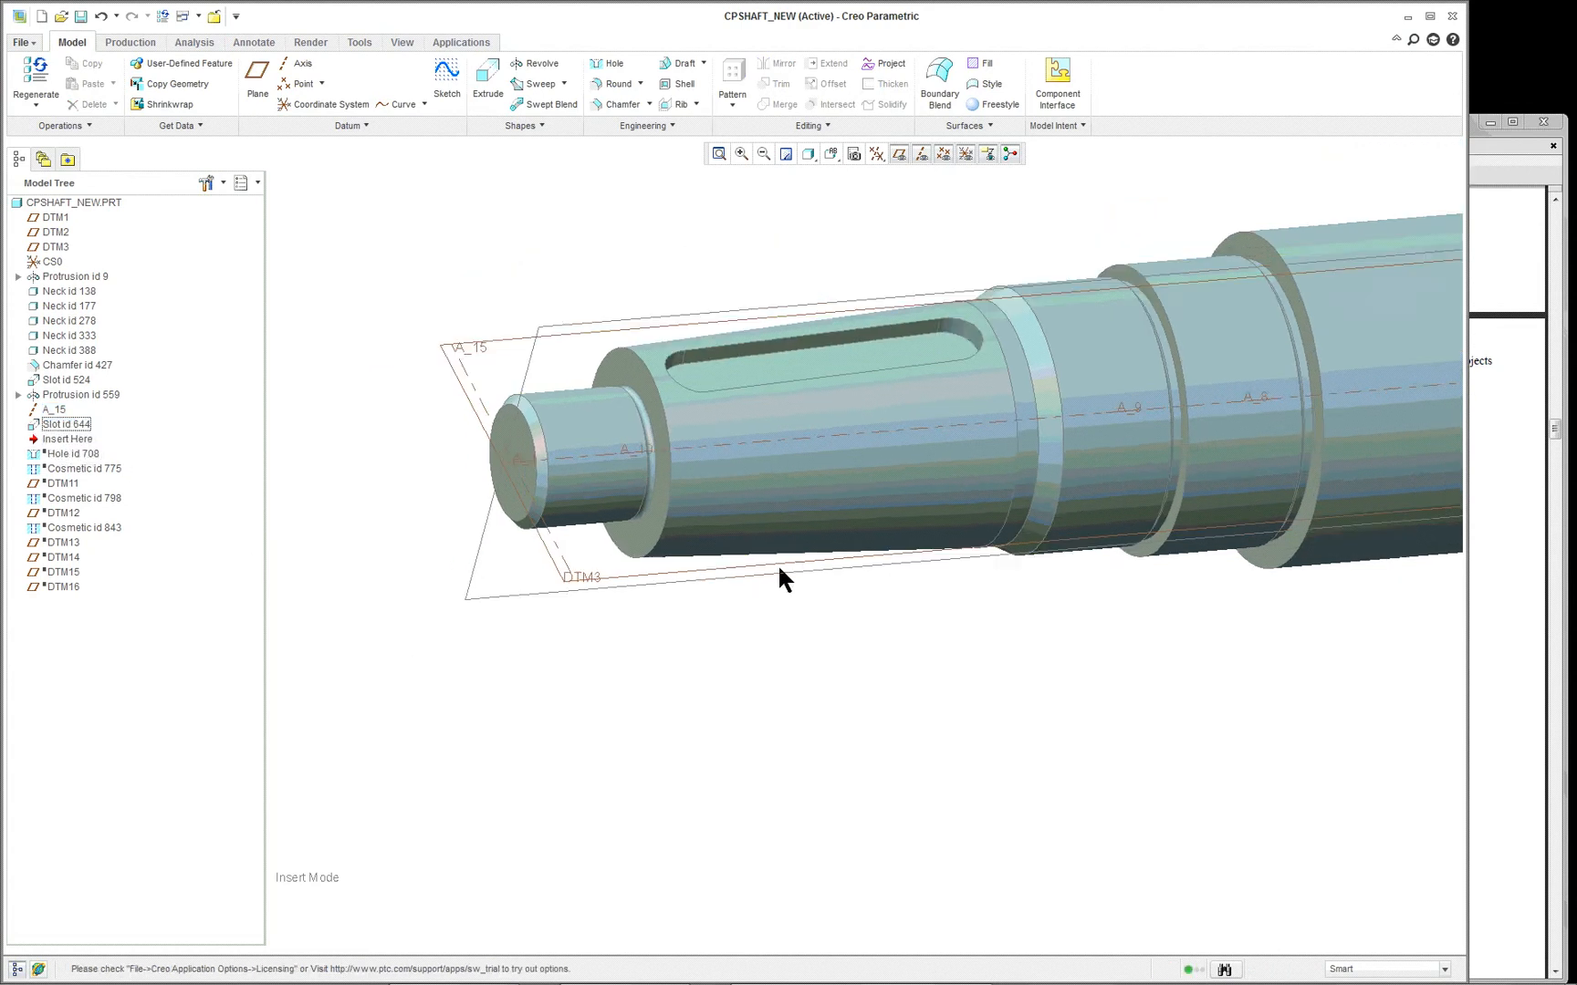
- Suppress Slot id 644, the keyway on the tapered section, together with any highlighted dependents
{"action": "mouse_move", "coordinate": [633, 486]}
{"action": "middle_mouse_down"}
{"action": "mouse_move", "coordinate": [643, 493]}
{"action": "mouse_move", "coordinate": [623, 489]}
{"action": "middle_mouse_up"}
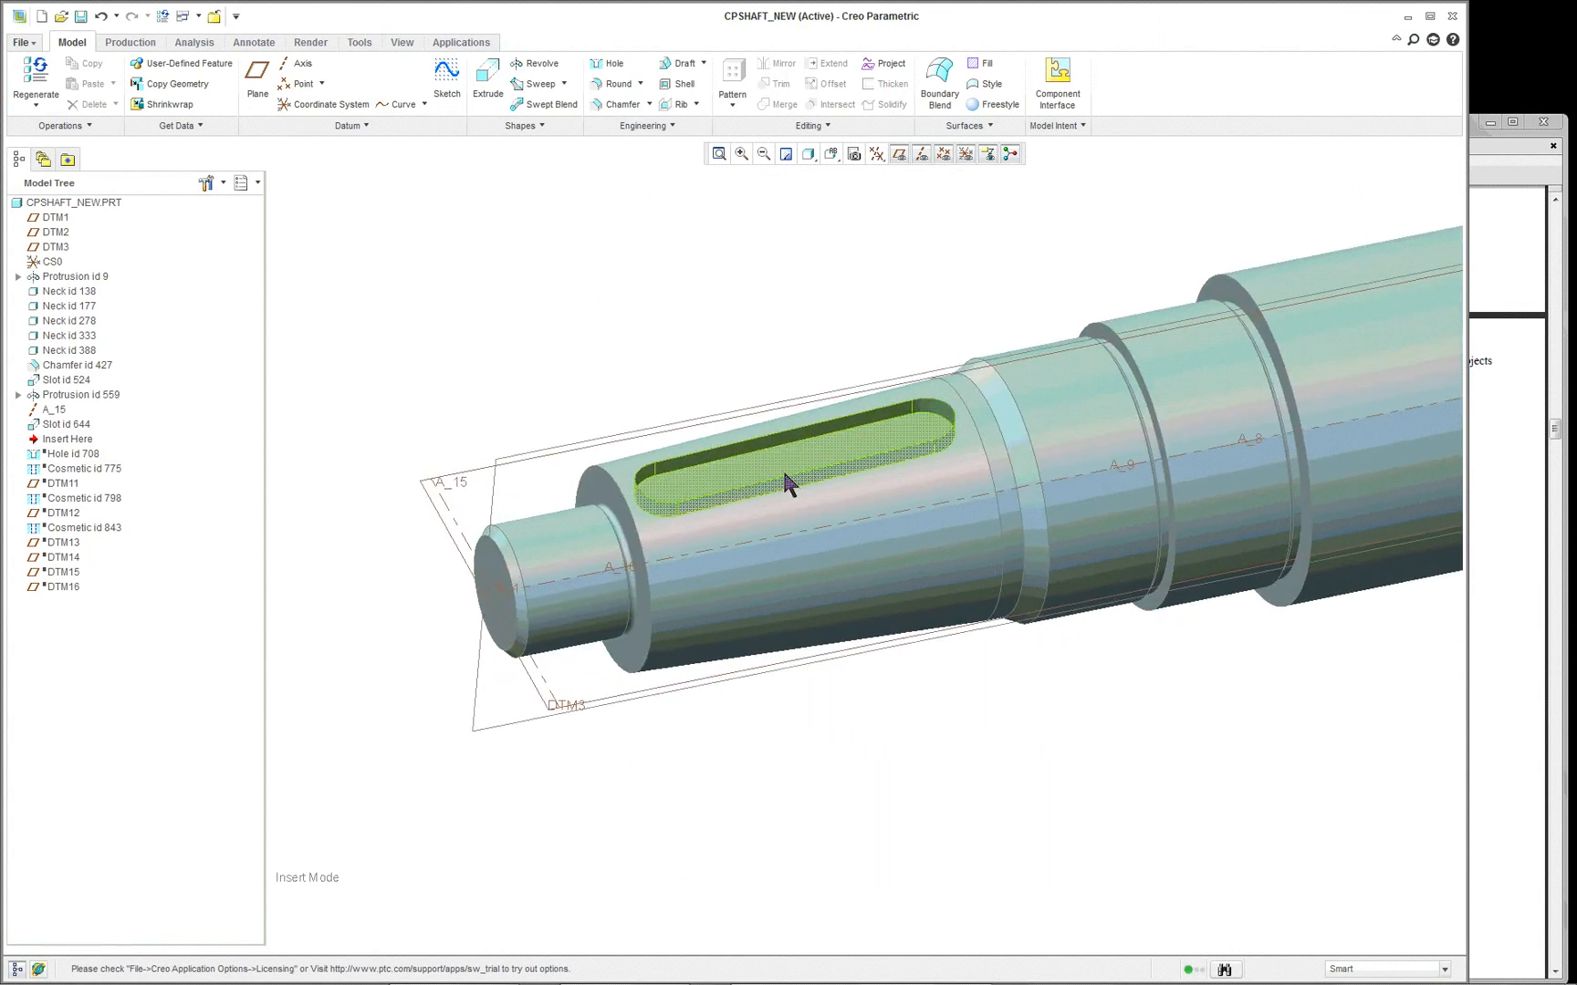
{"action": "scroll", "coordinate": [753, 467], "scroll_direction": "up", "scroll_amount": 4}
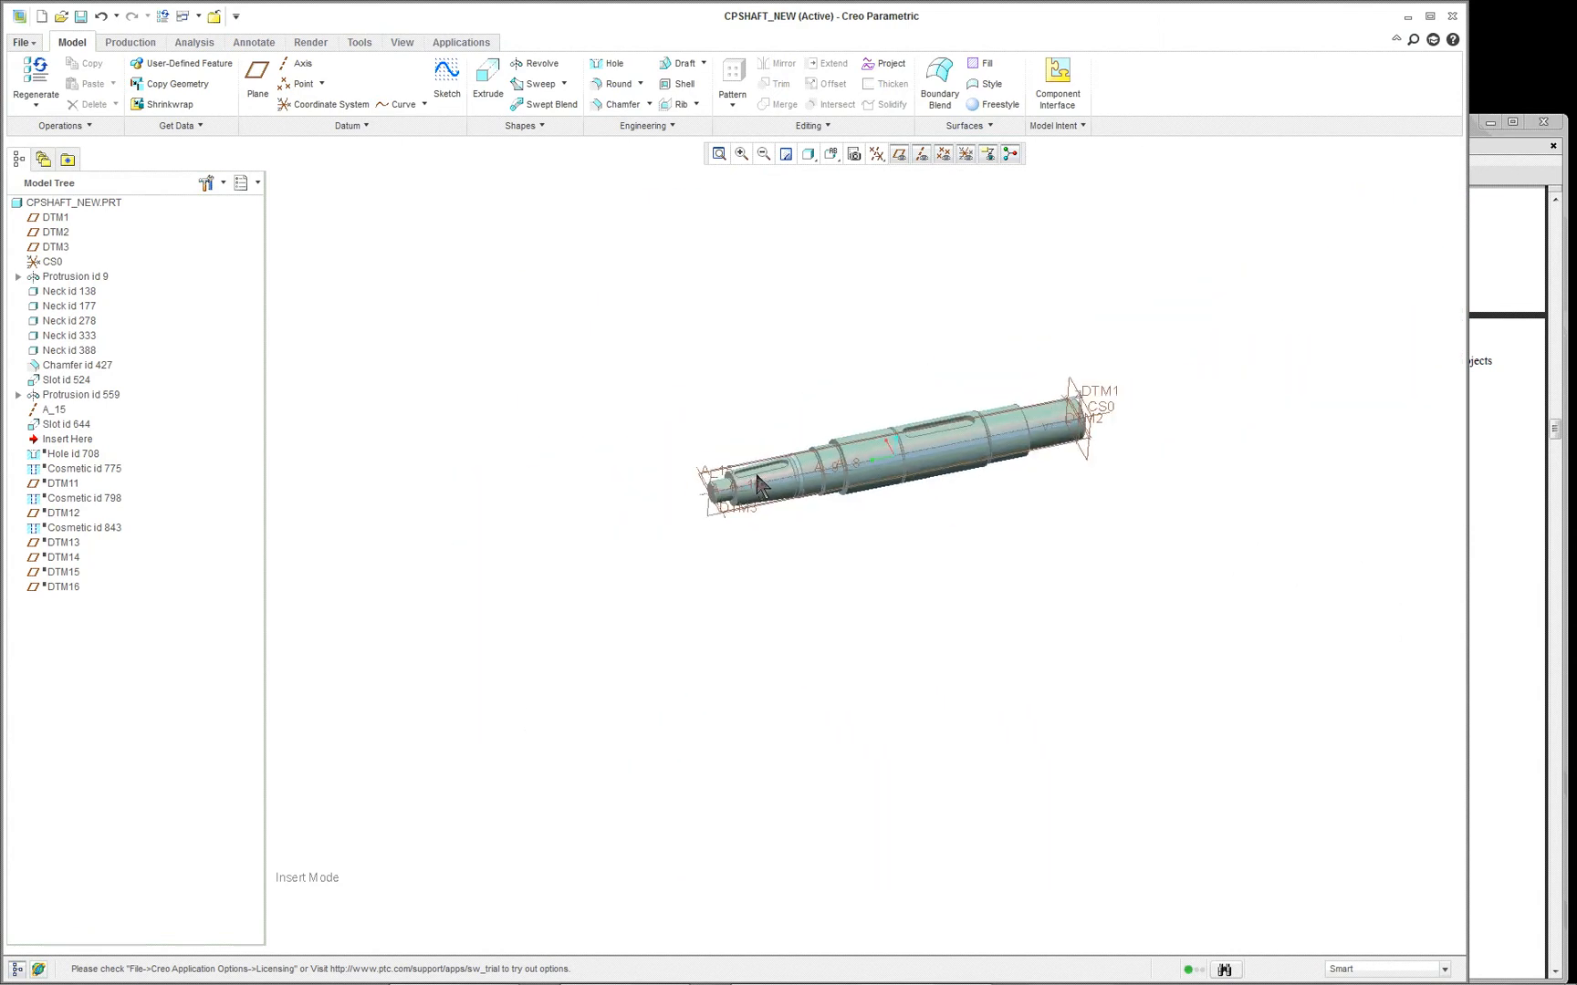
{"action": "mouse_move", "coordinate": [754, 469]}
{"action": "middle_mouse_down"}
{"action": "mouse_move", "coordinate": [942, 487]}
{"action": "mouse_move", "coordinate": [1028, 591]}
{"action": "mouse_move", "coordinate": [897, 609]}
{"action": "mouse_move", "coordinate": [932, 599]}
{"action": "middle_mouse_up"}
{"action": "scroll", "coordinate": [1038, 545], "scroll_direction": "down", "scroll_amount": 5}
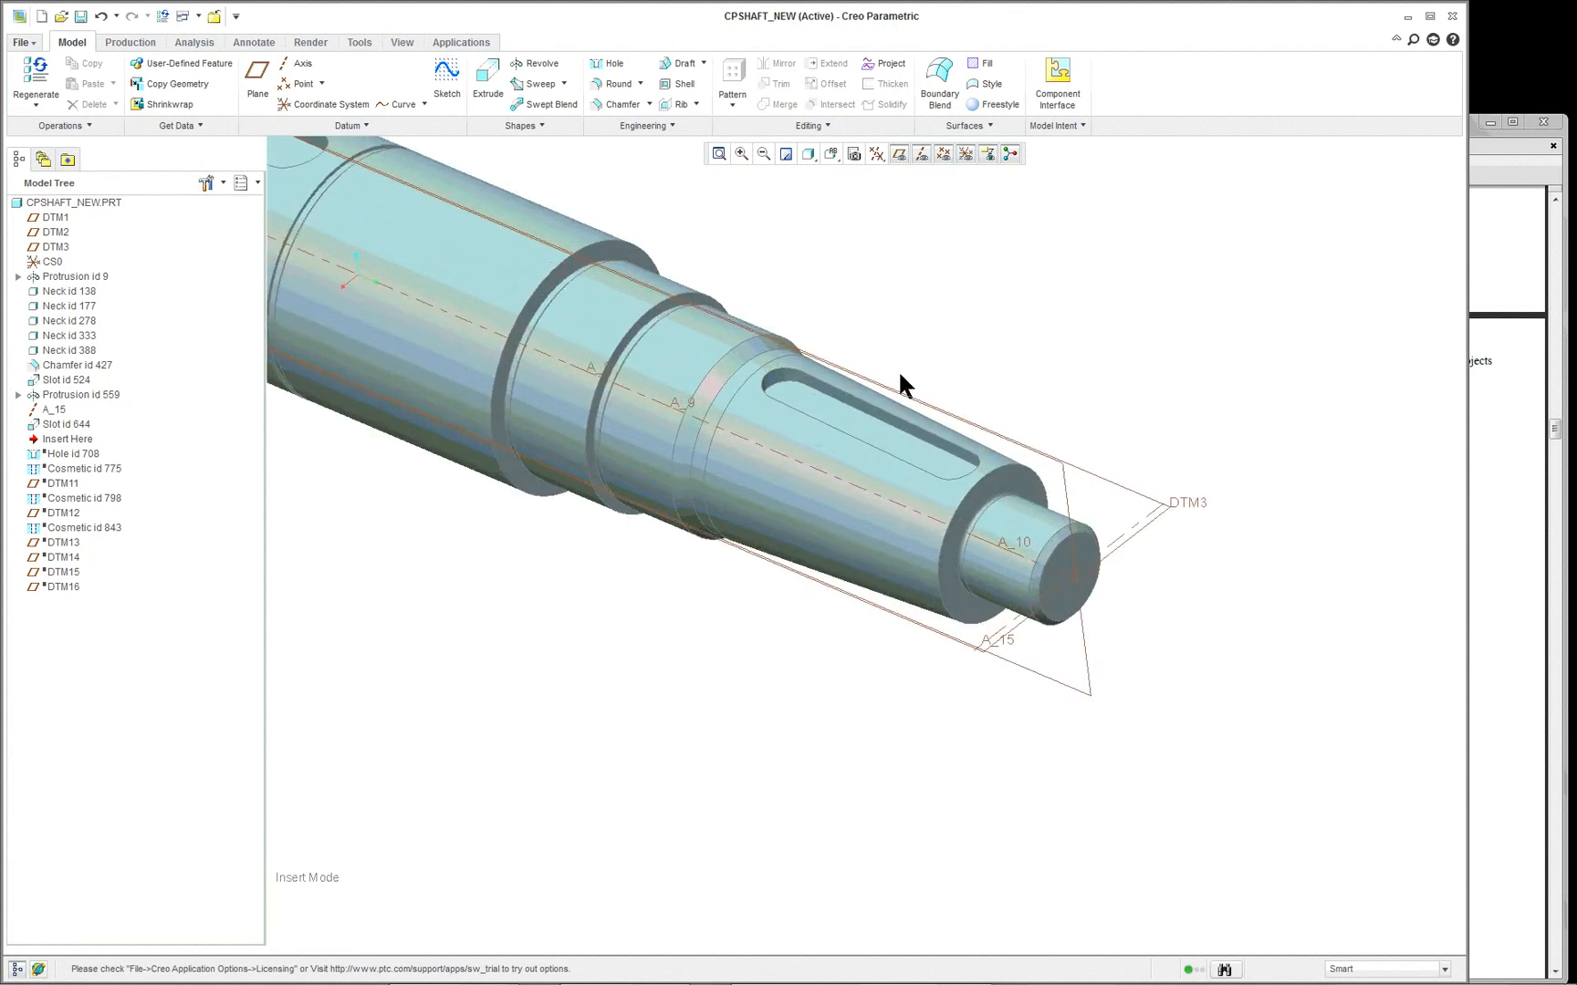
{"action": "scroll", "coordinate": [900, 387], "scroll_direction": "down", "scroll_amount": 3}
{"action": "scroll", "coordinate": [900, 375], "scroll_direction": "up", "scroll_amount": 3}
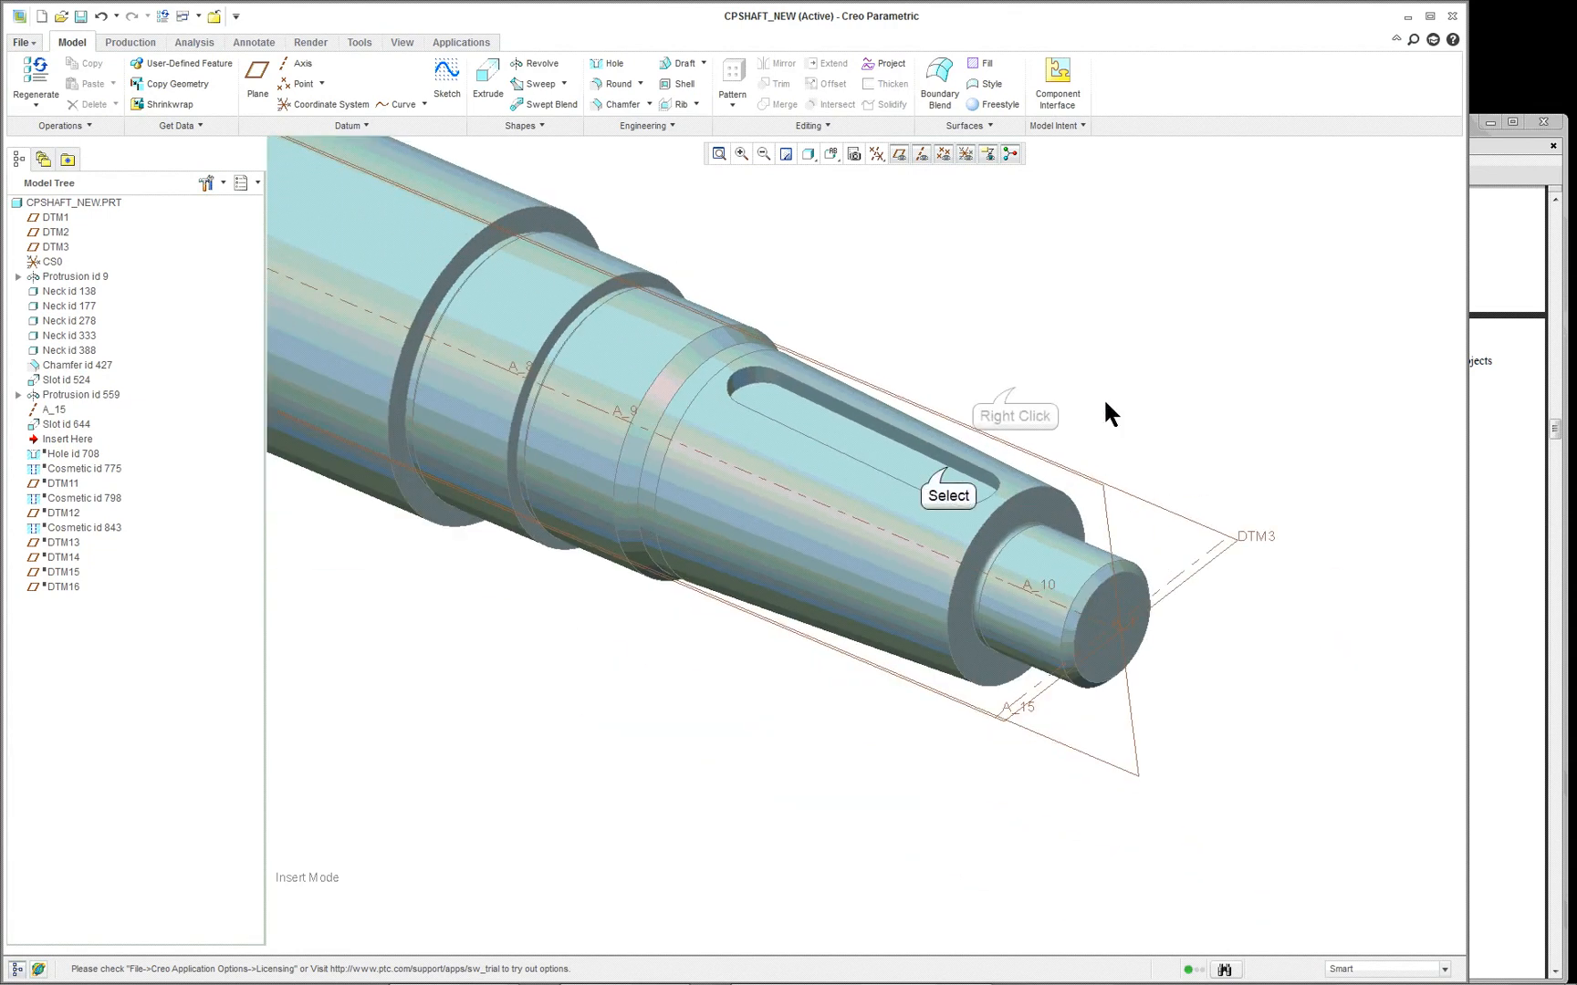
{"action": "left_click", "coordinate": [948, 479]}
{"action": "right_click", "coordinate": [1015, 392]}
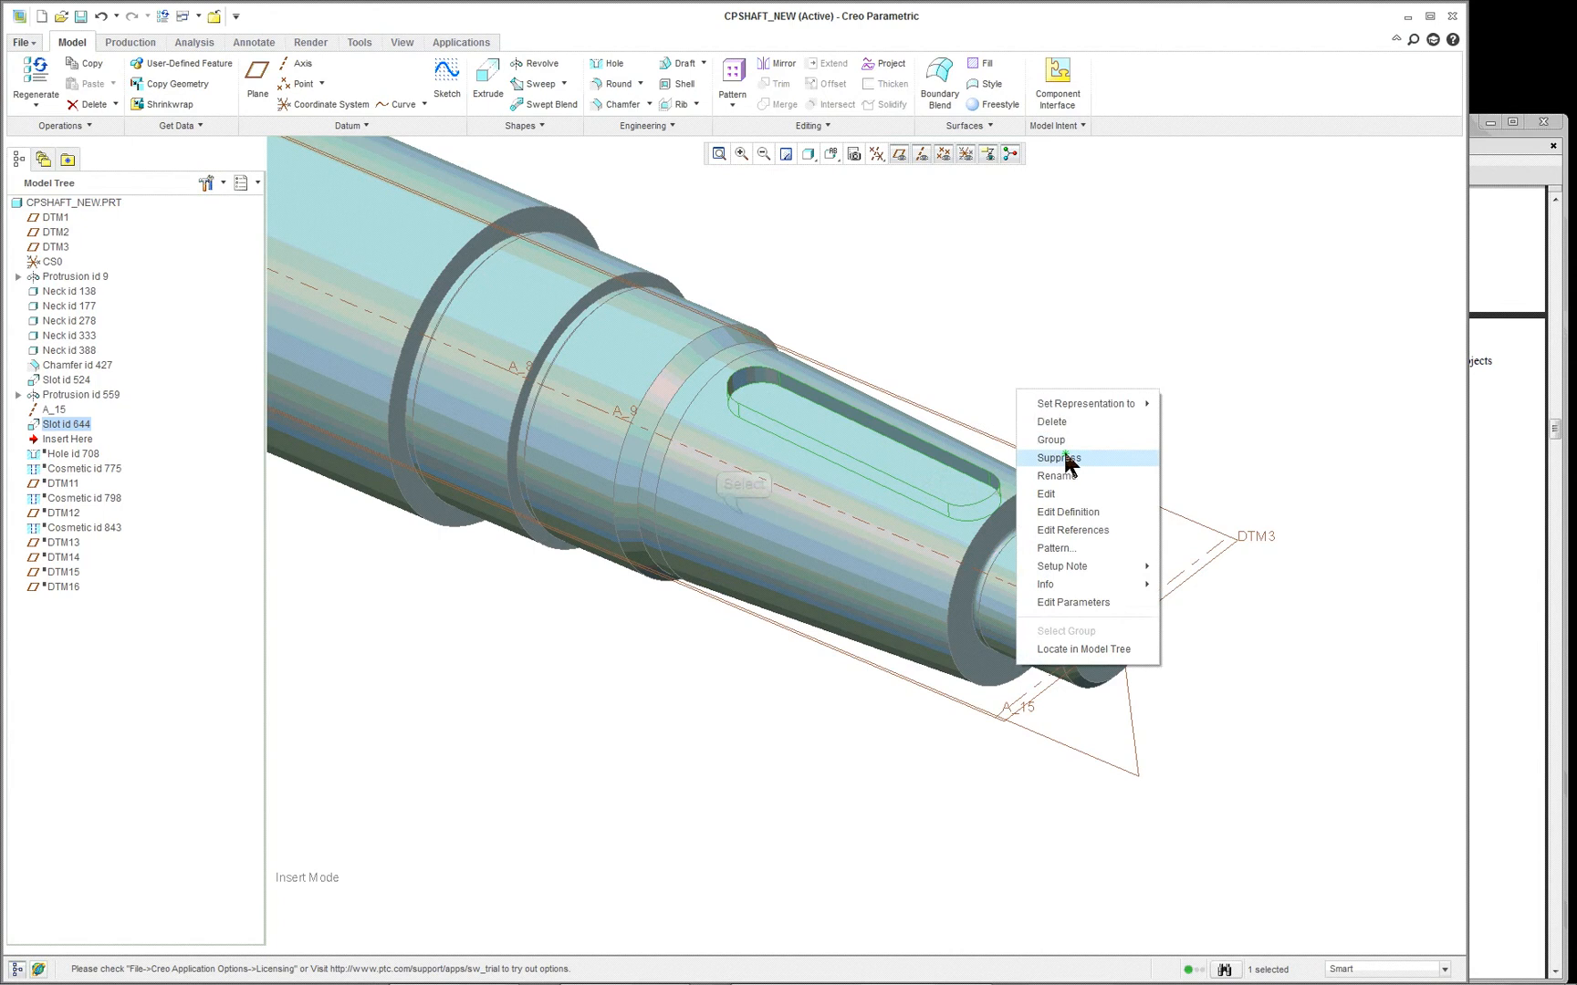
{"action": "left_click", "coordinate": [1066, 457]}
{"action": "left_click", "coordinate": [745, 518]}
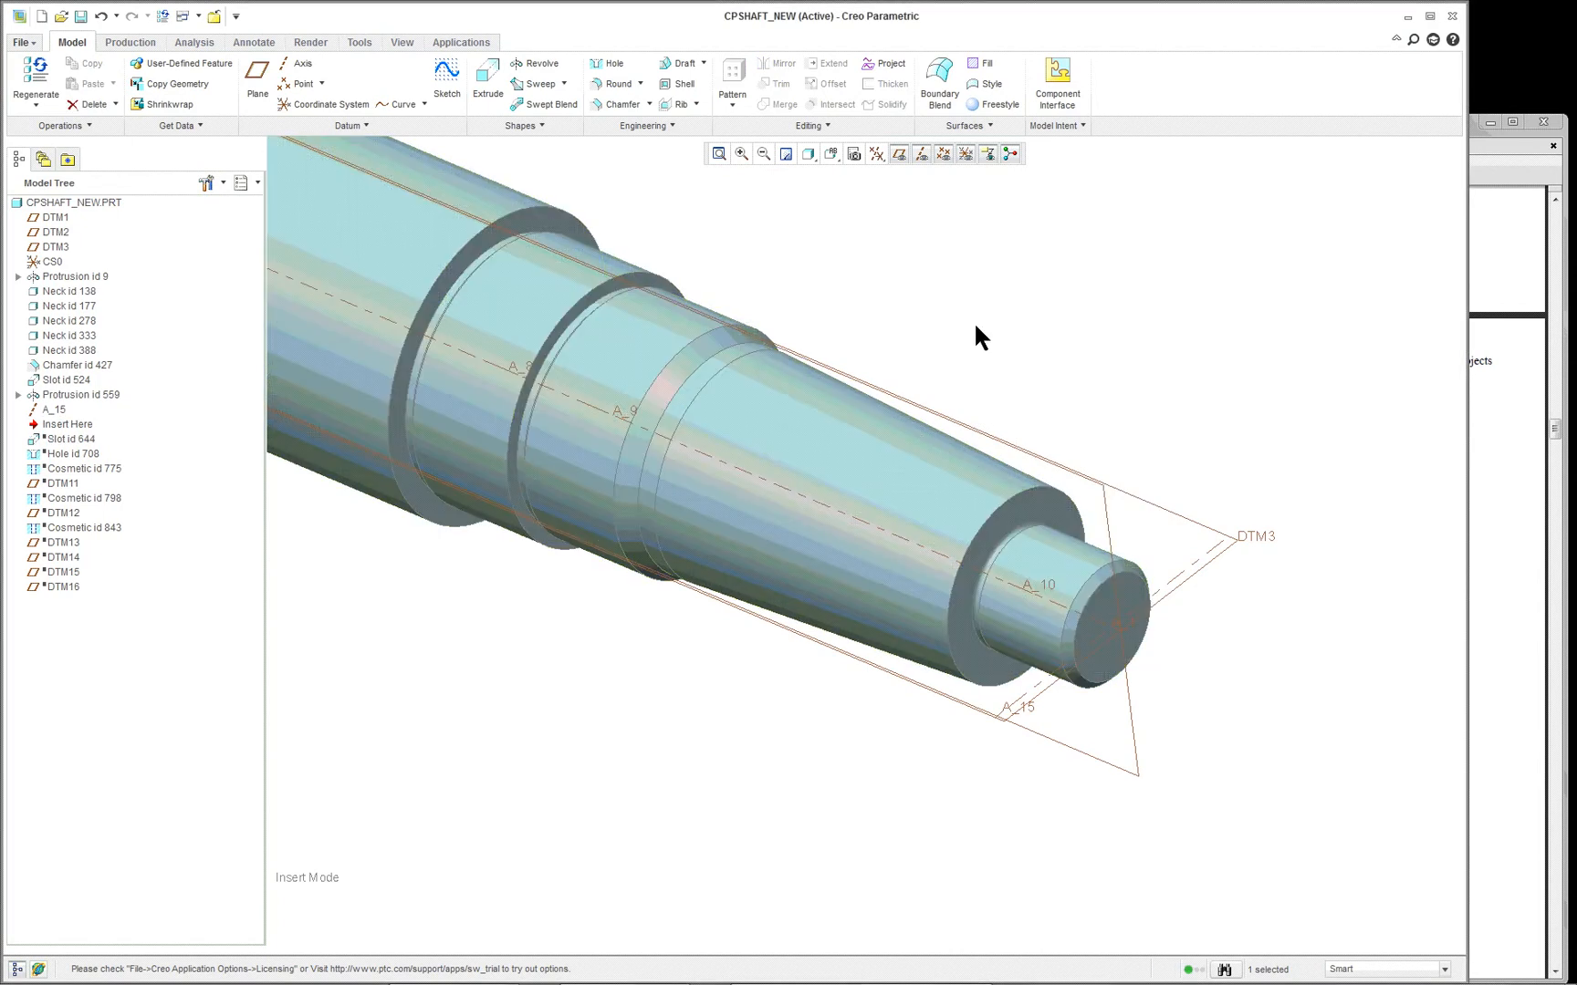
- Start a datum plane that references the conical surface of the tapered section with a Tangent constraint
{"action": "left_click", "coordinate": [256, 80]}
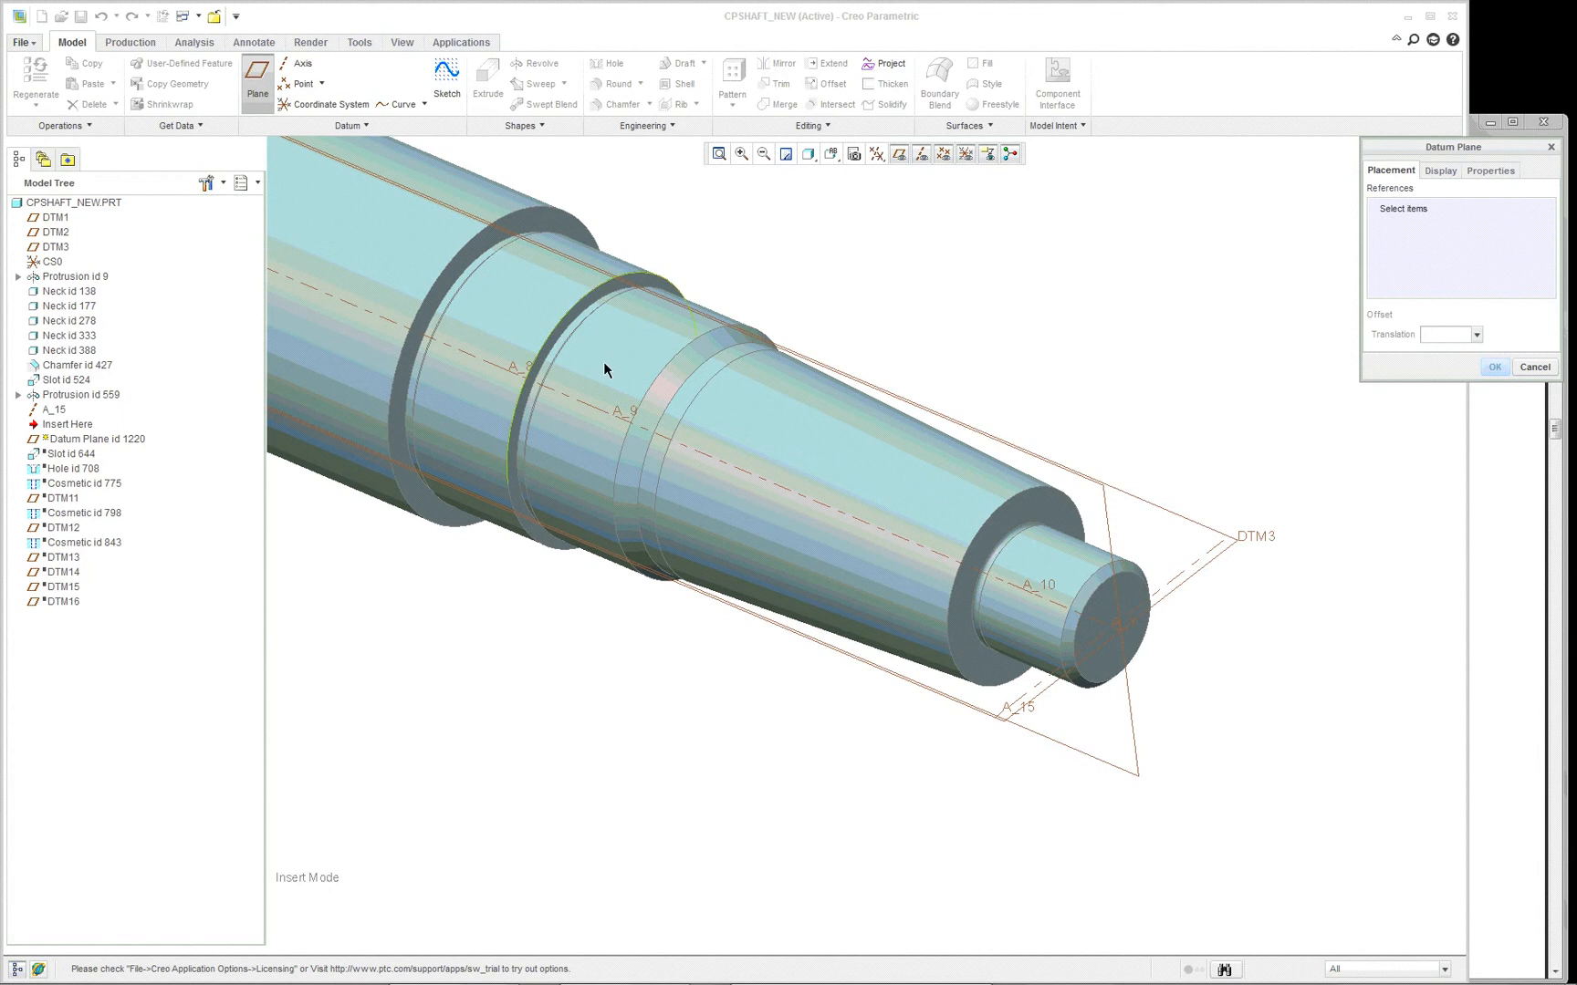
{"action": "left_click", "coordinate": [910, 461]}
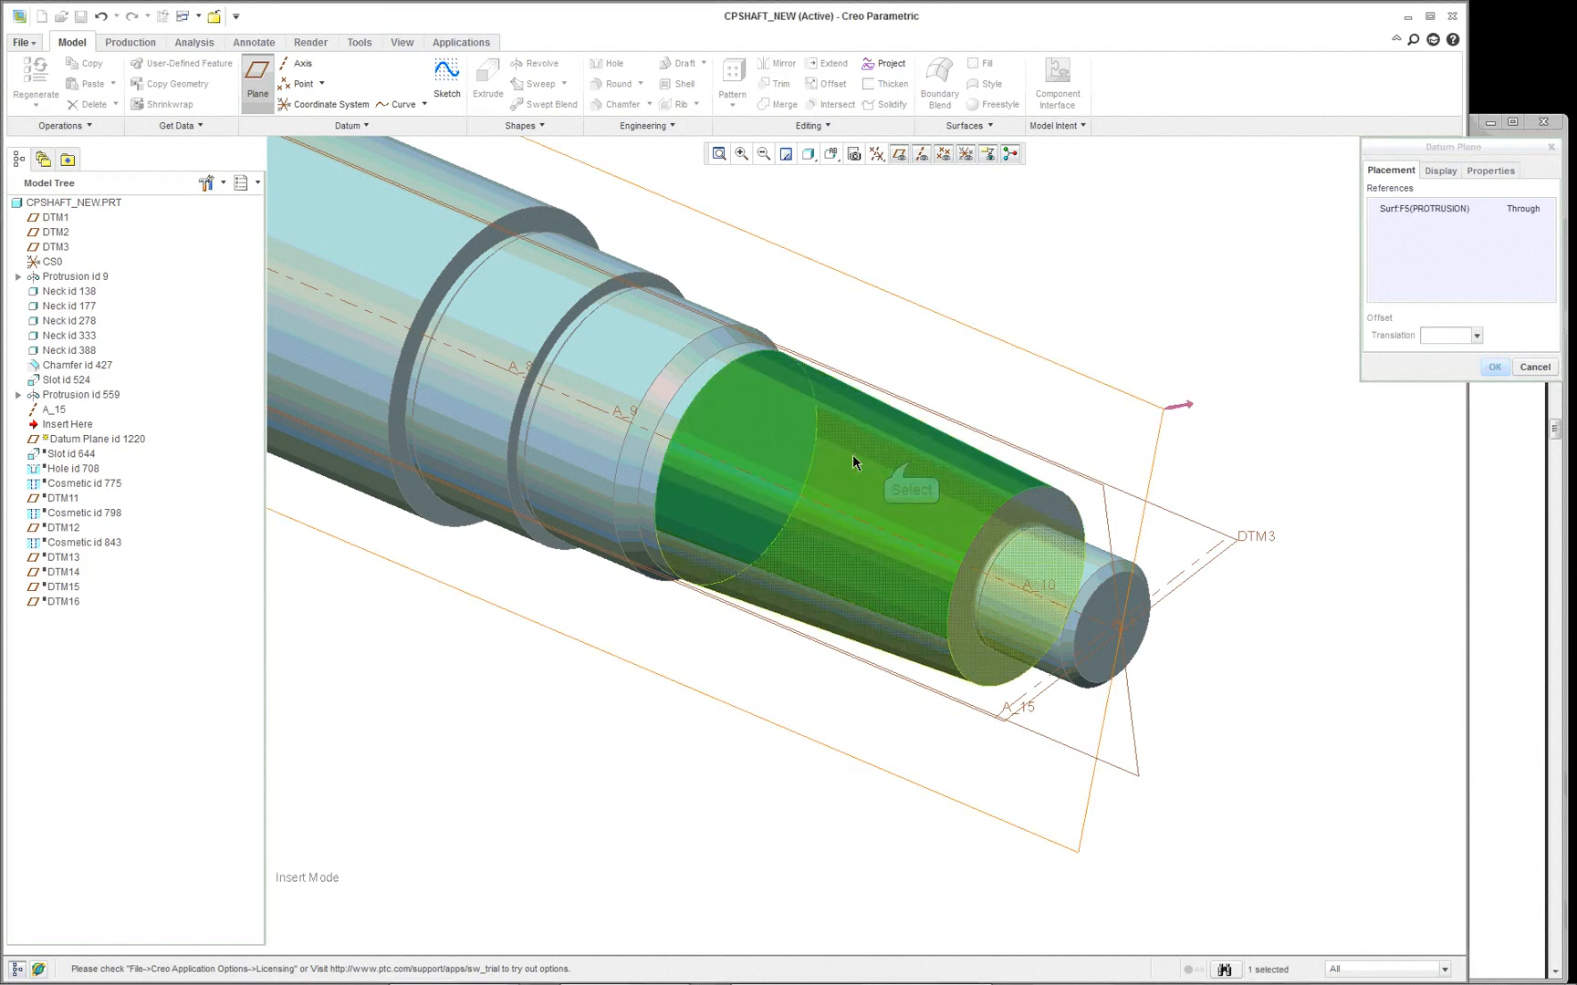
{"action": "left_click", "coordinate": [1546, 210]}
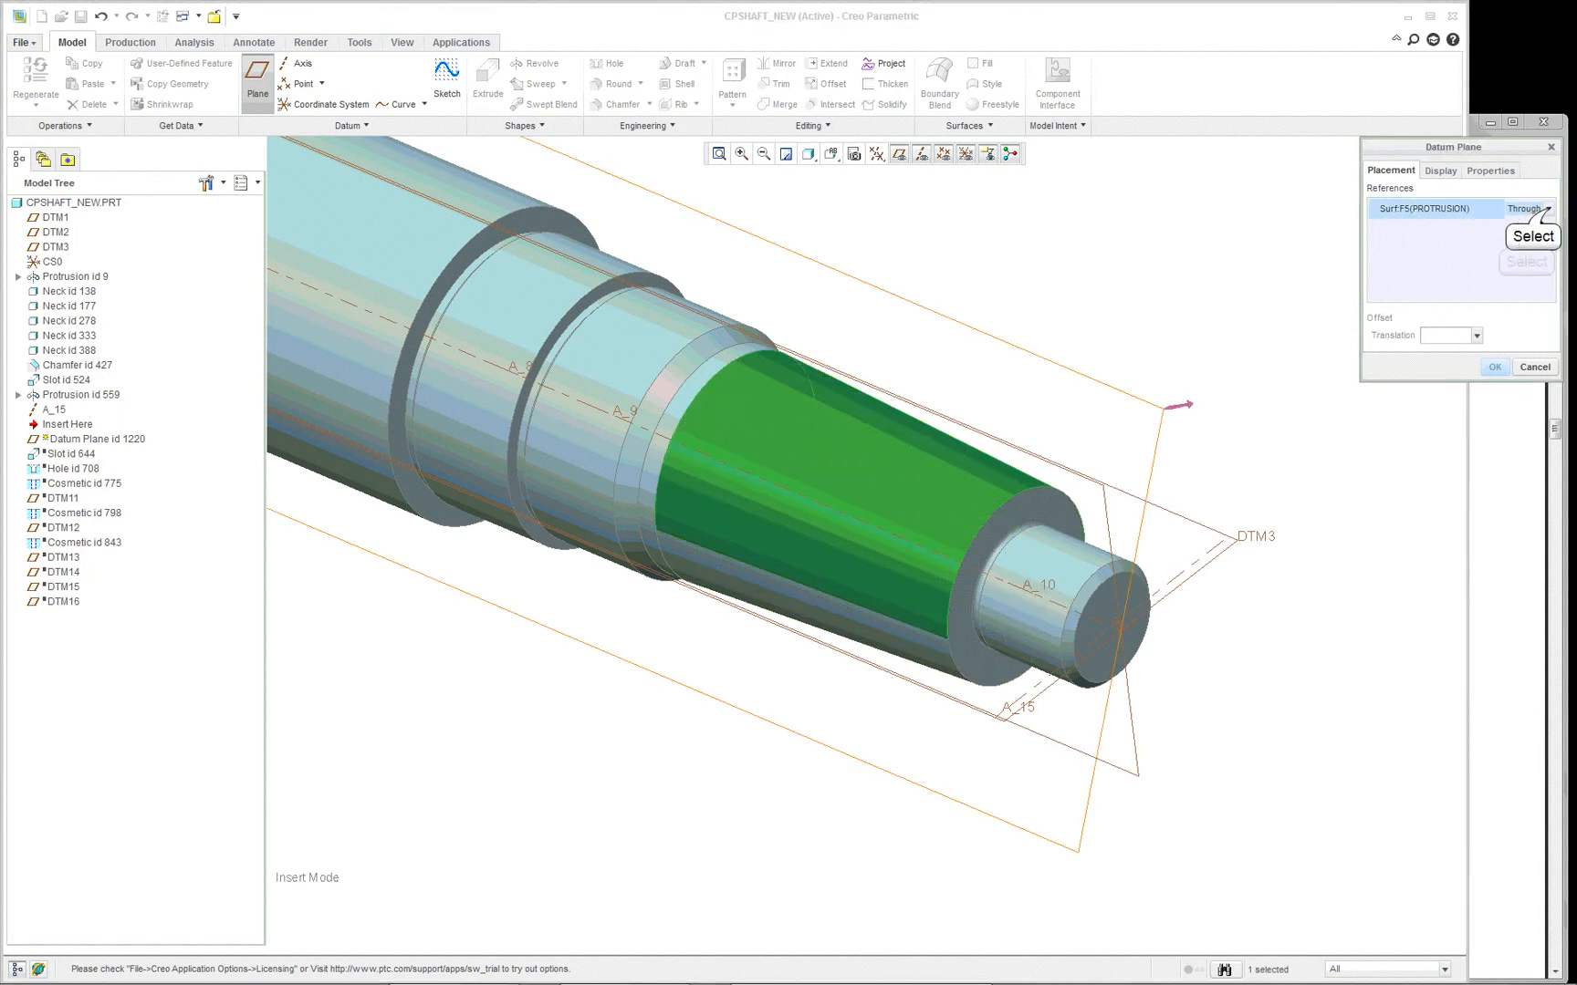
{"action": "left_click", "coordinate": [1518, 240]}
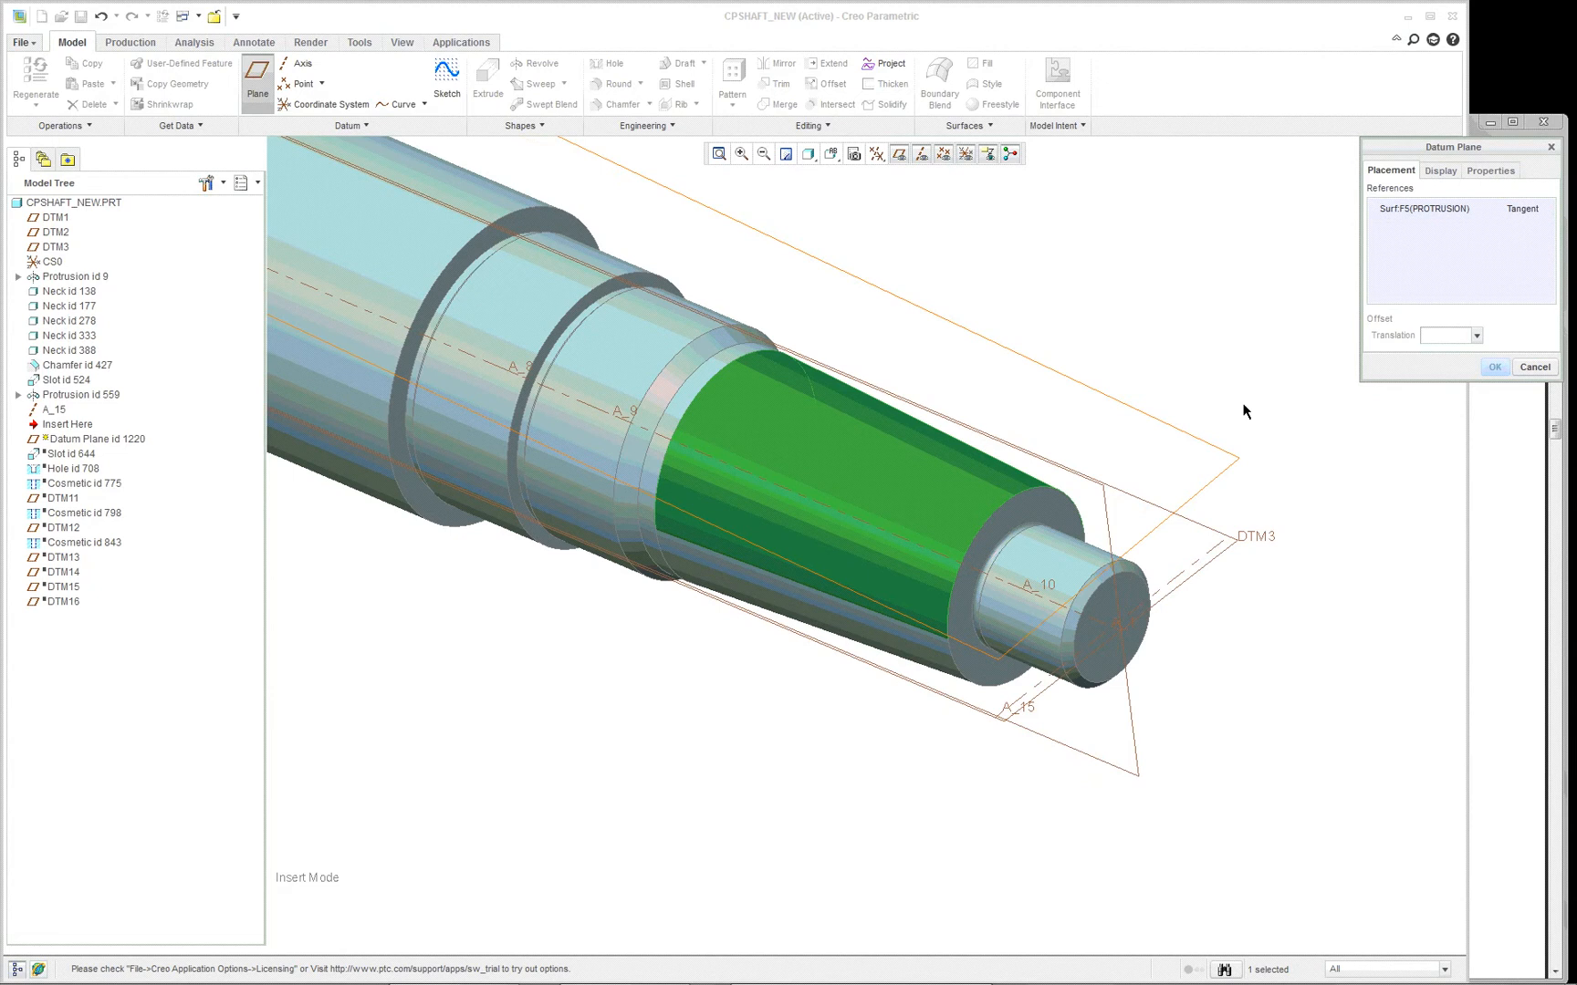
{"action": "scroll", "coordinate": [1320, 614], "scroll_direction": "down", "scroll_amount": 2}
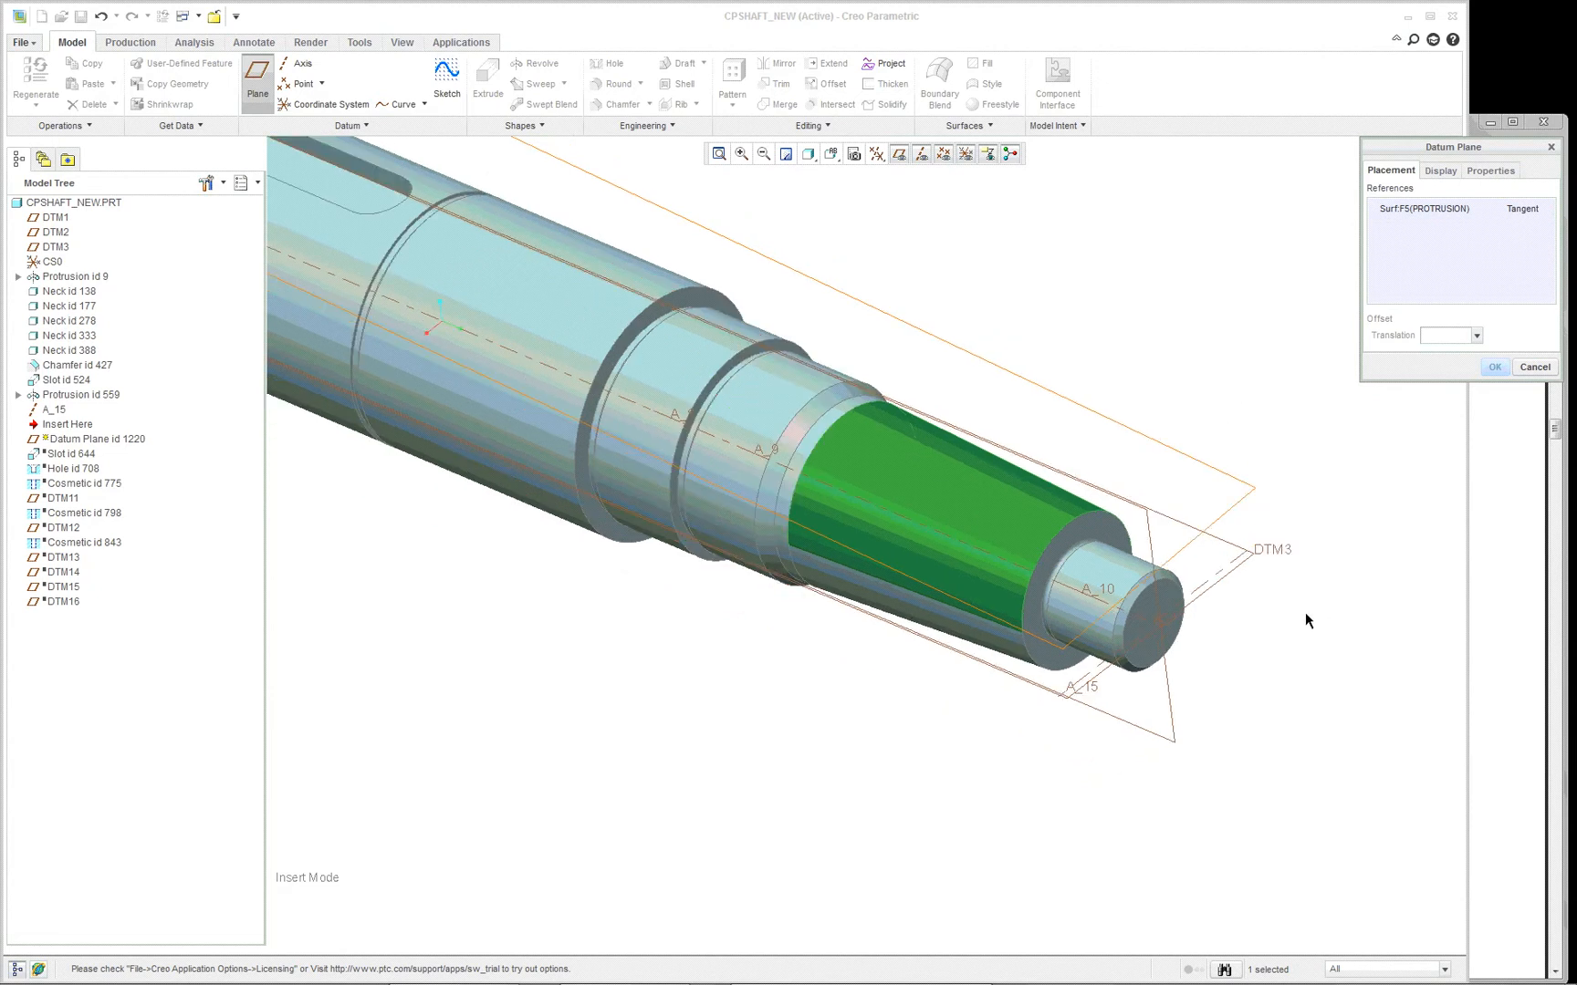
{"action": "scroll", "coordinate": [1302, 615], "scroll_direction": "up", "scroll_amount": 2}
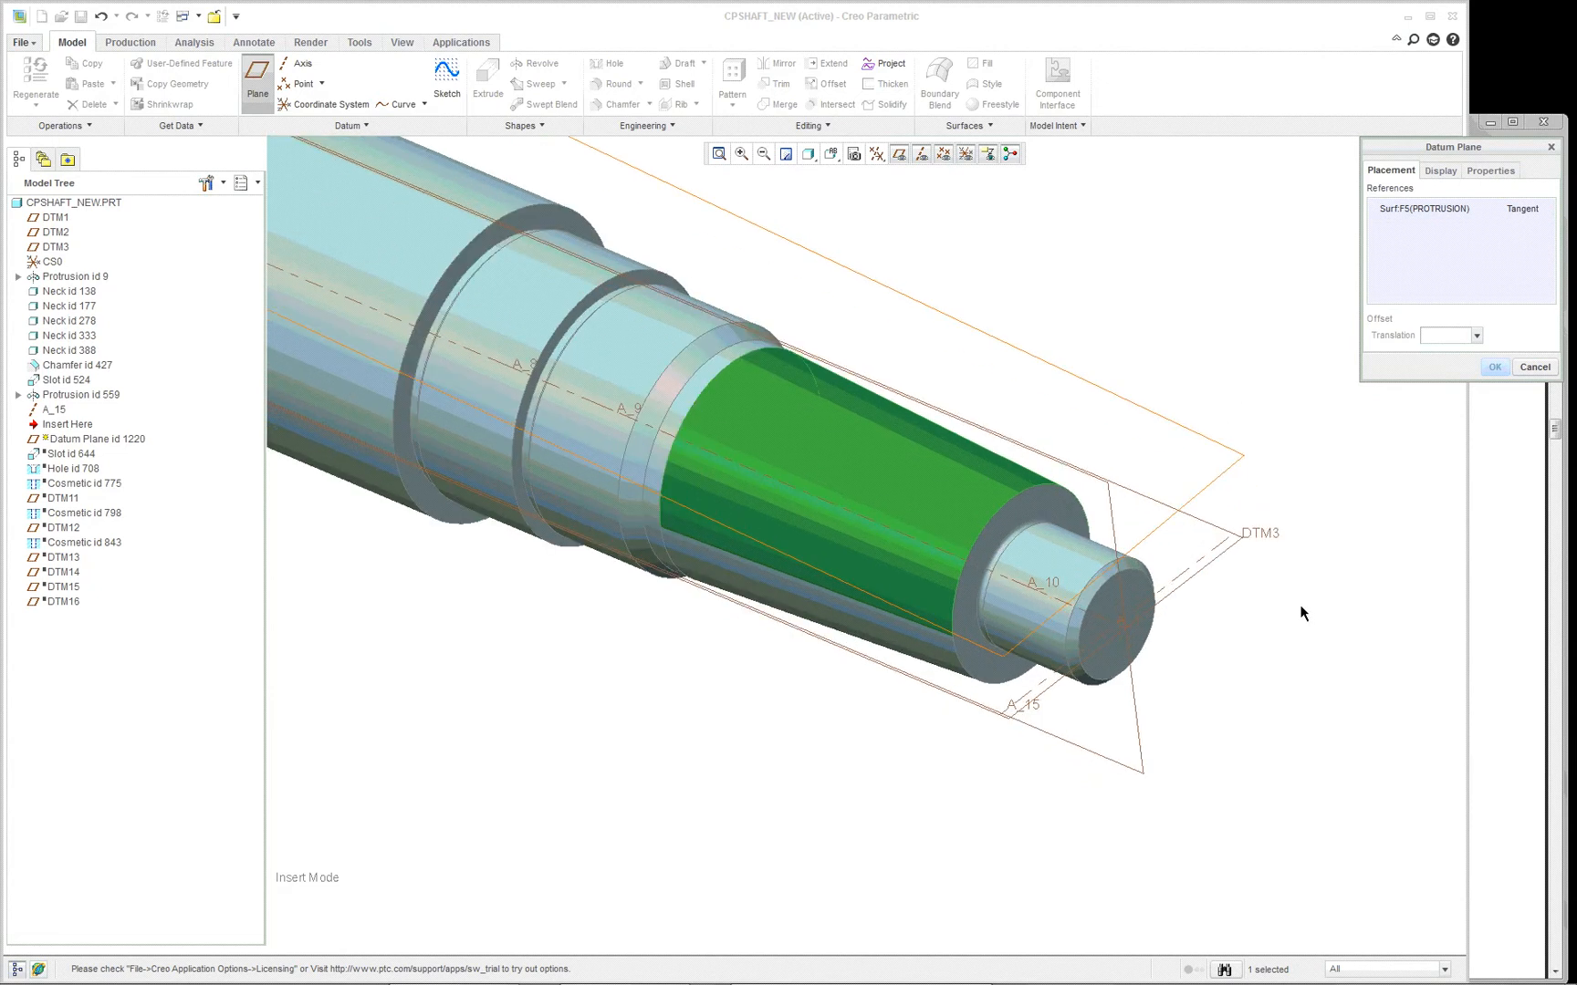
- Try DTM3 as a Normal reference for the tangent datum plane and remove that reference again
{"action": "left_click", "coordinate": [1229, 565], "text": "ctrl"}
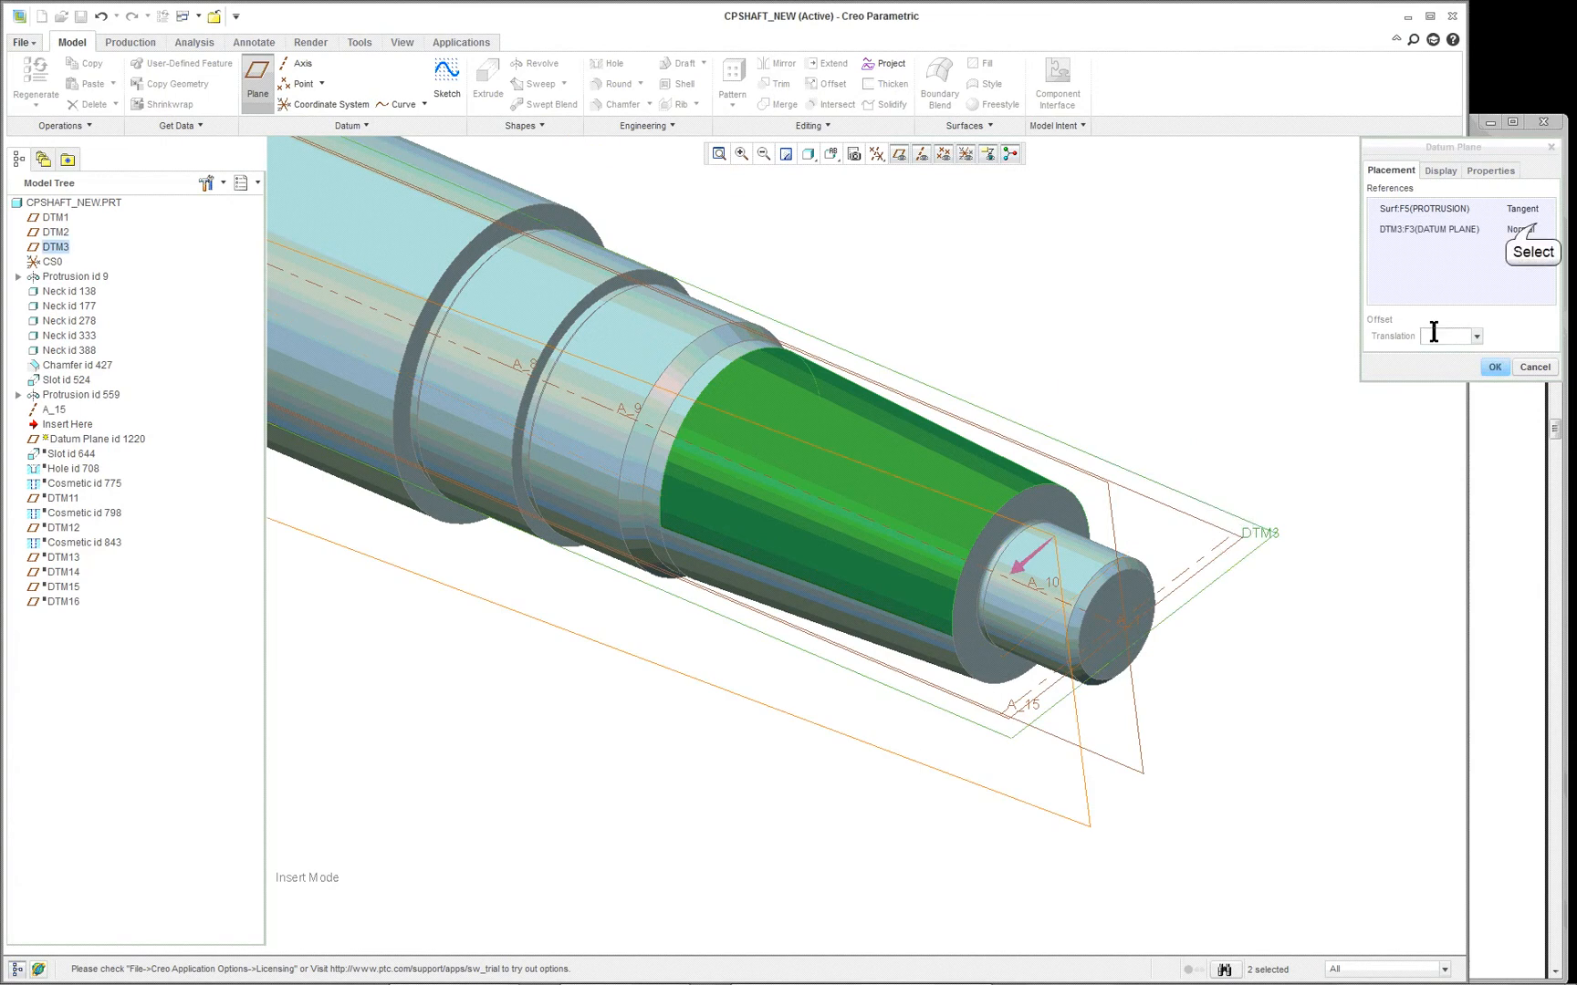
{"action": "left_click", "coordinate": [1536, 228]}
{"action": "left_click", "coordinate": [1548, 230]}
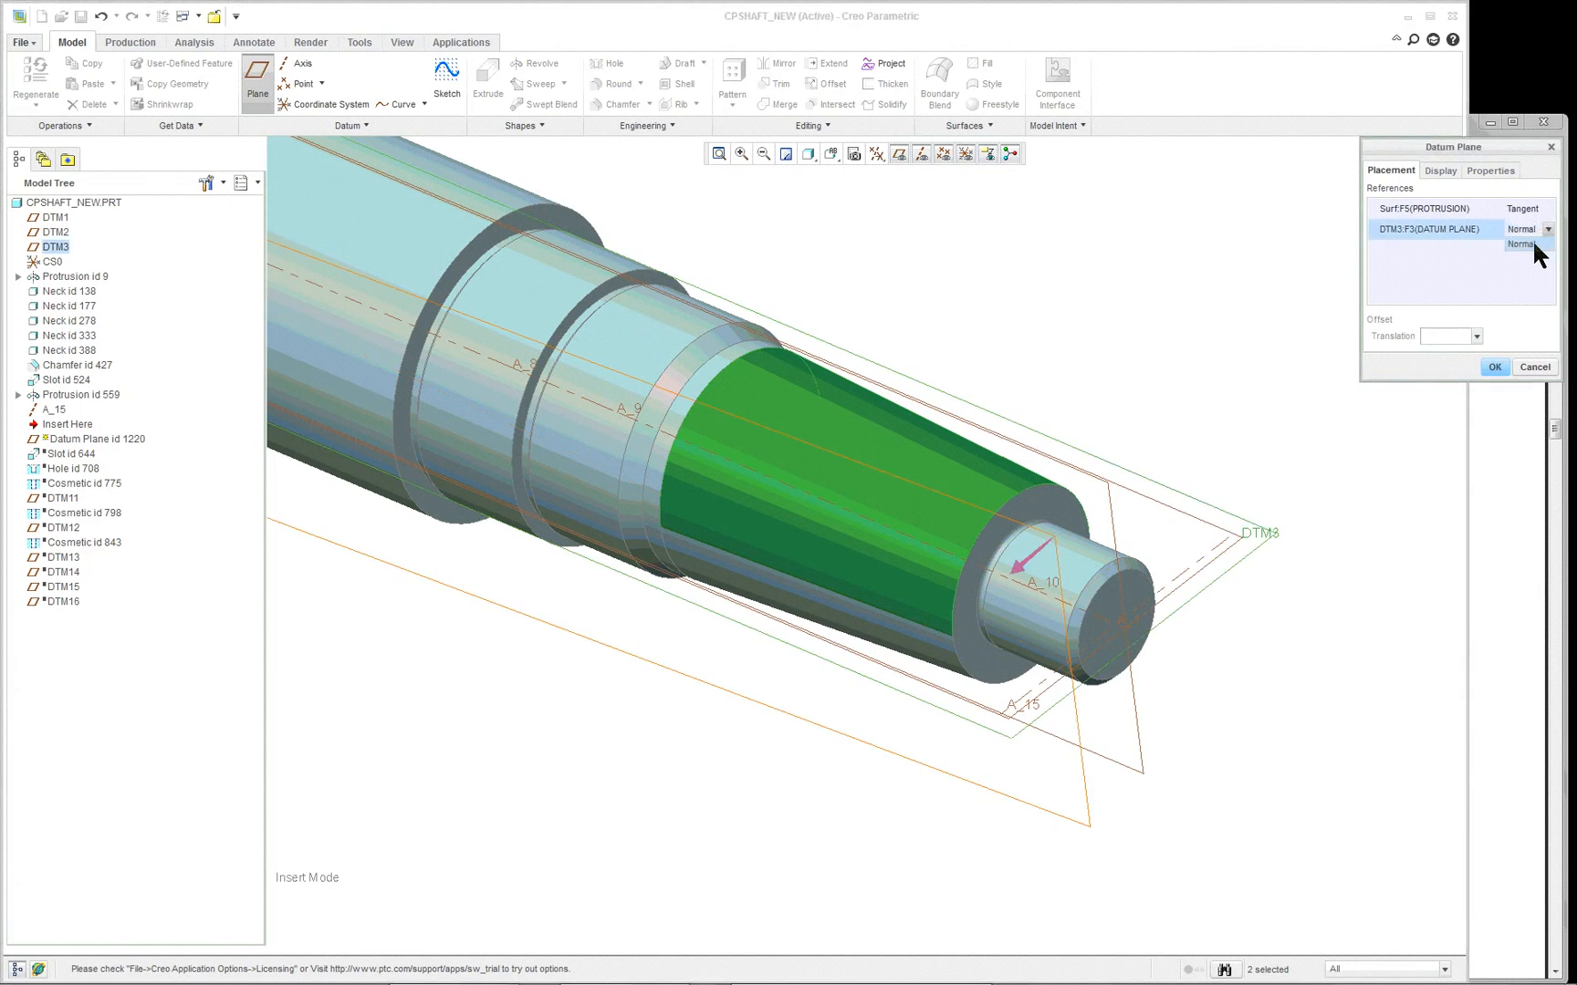
{"action": "left_click", "coordinate": [1520, 244]}
{"action": "right_click", "coordinate": [1410, 236]}
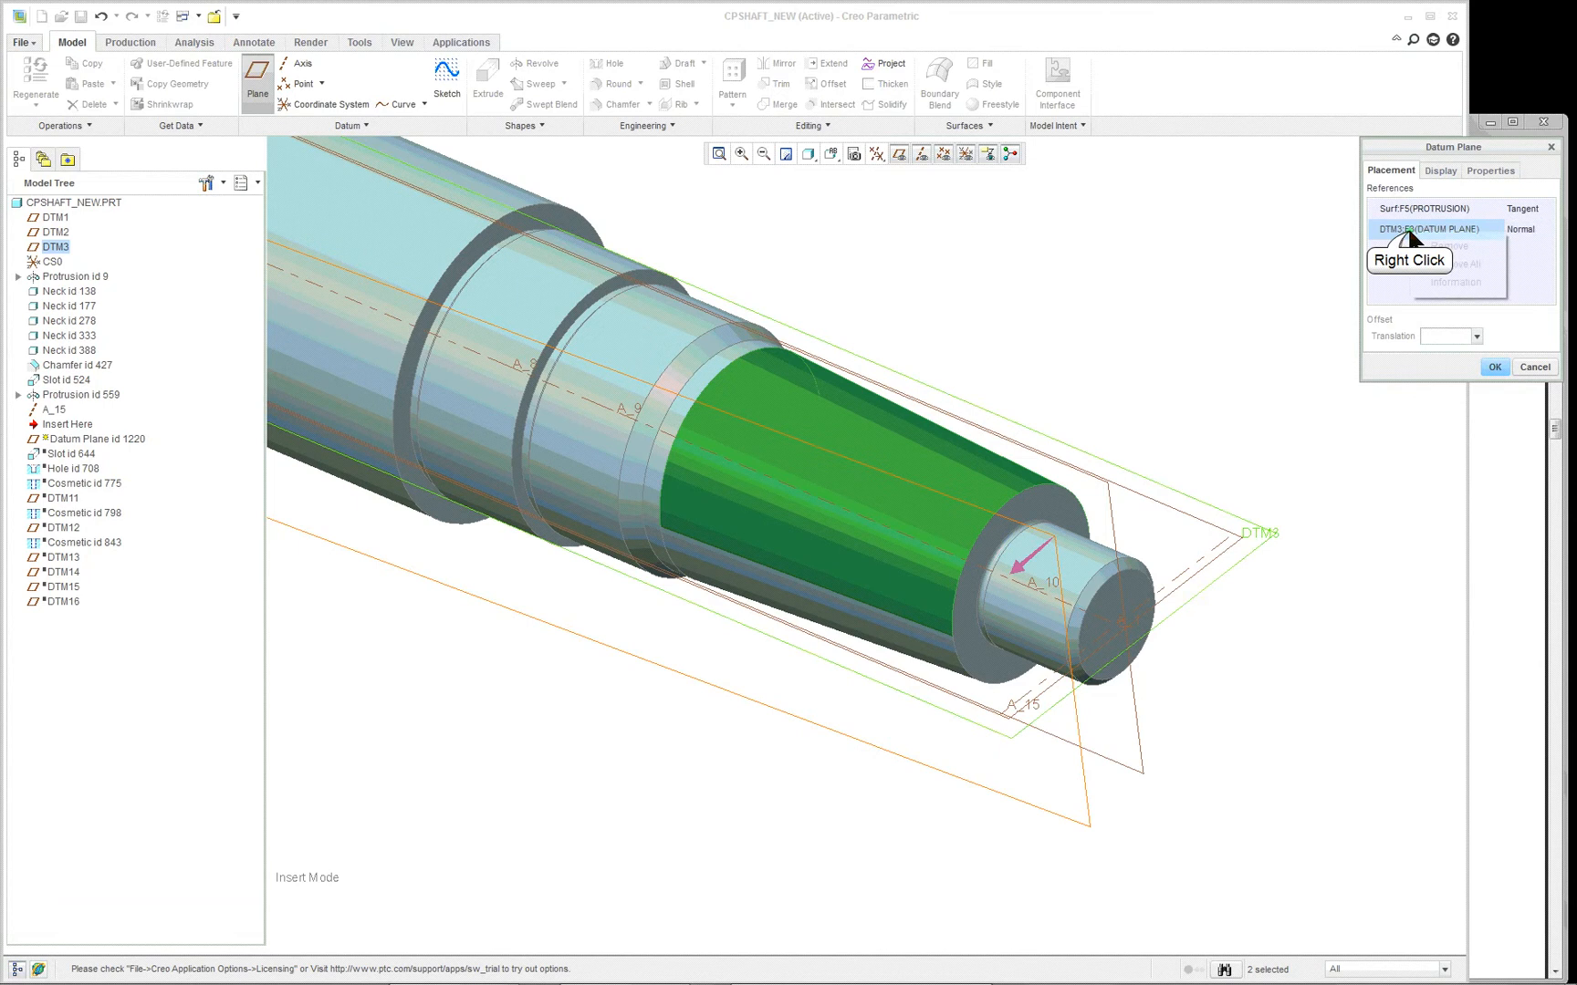
{"action": "left_click", "coordinate": [1435, 246]}
- Add DTM1 as the Normal reference and complete the tangent datum plane
{"action": "scroll", "coordinate": [1223, 464], "scroll_direction": "up", "scroll_amount": 1}
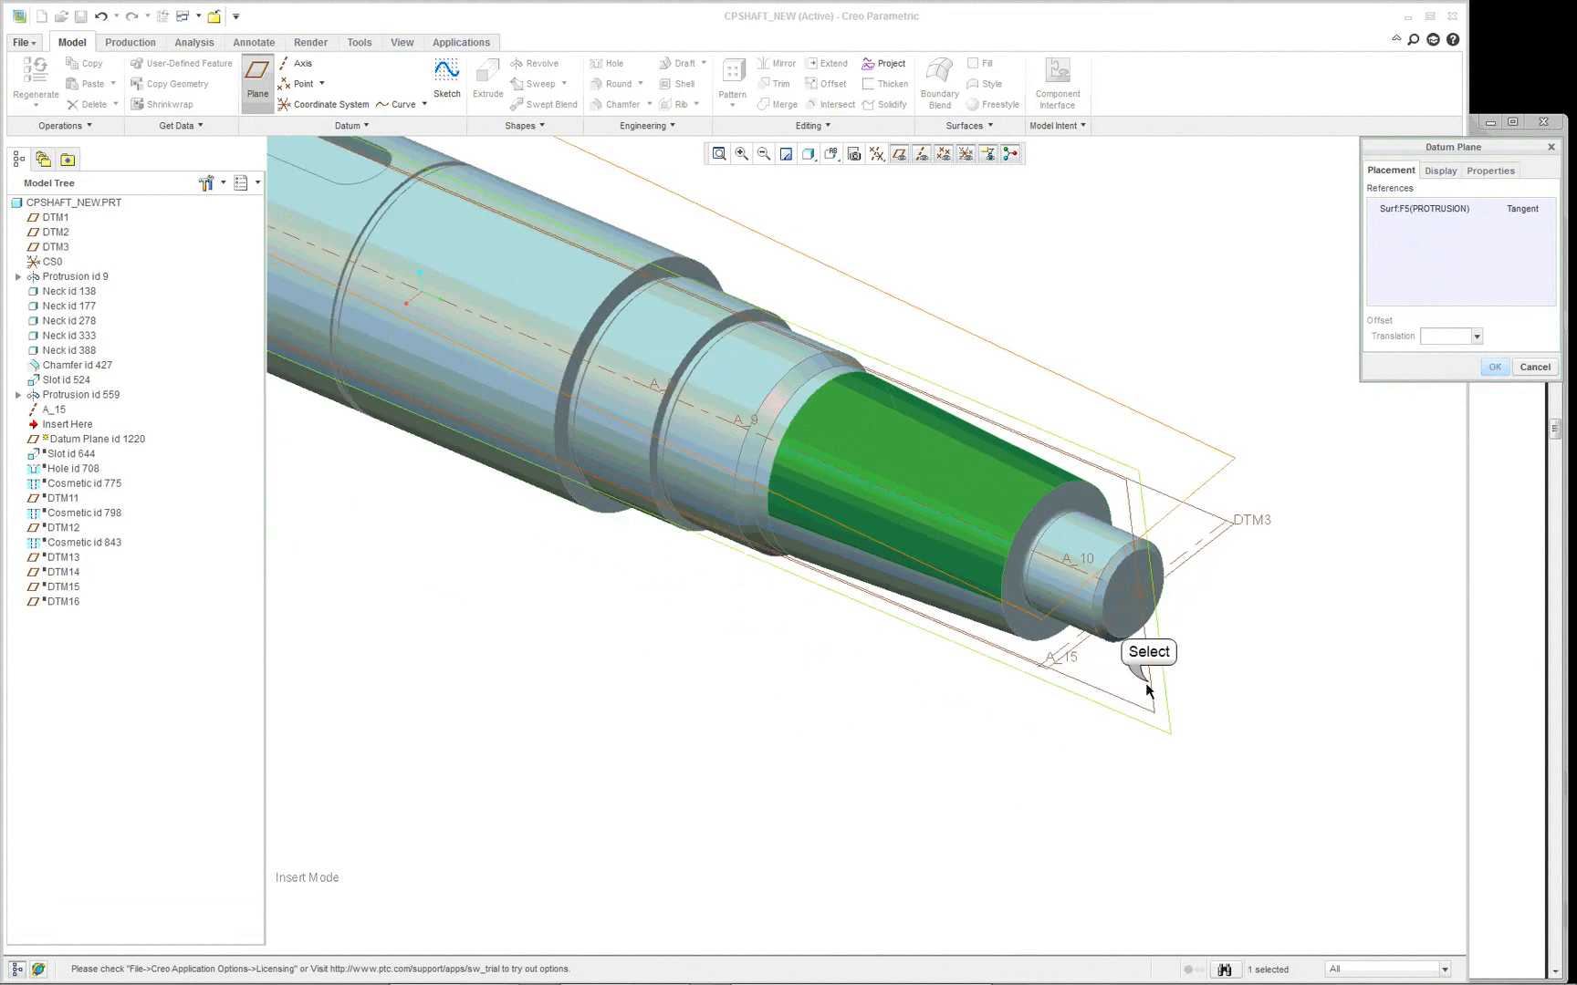
{"action": "left_click", "coordinate": [1149, 690], "text": "ctrl"}
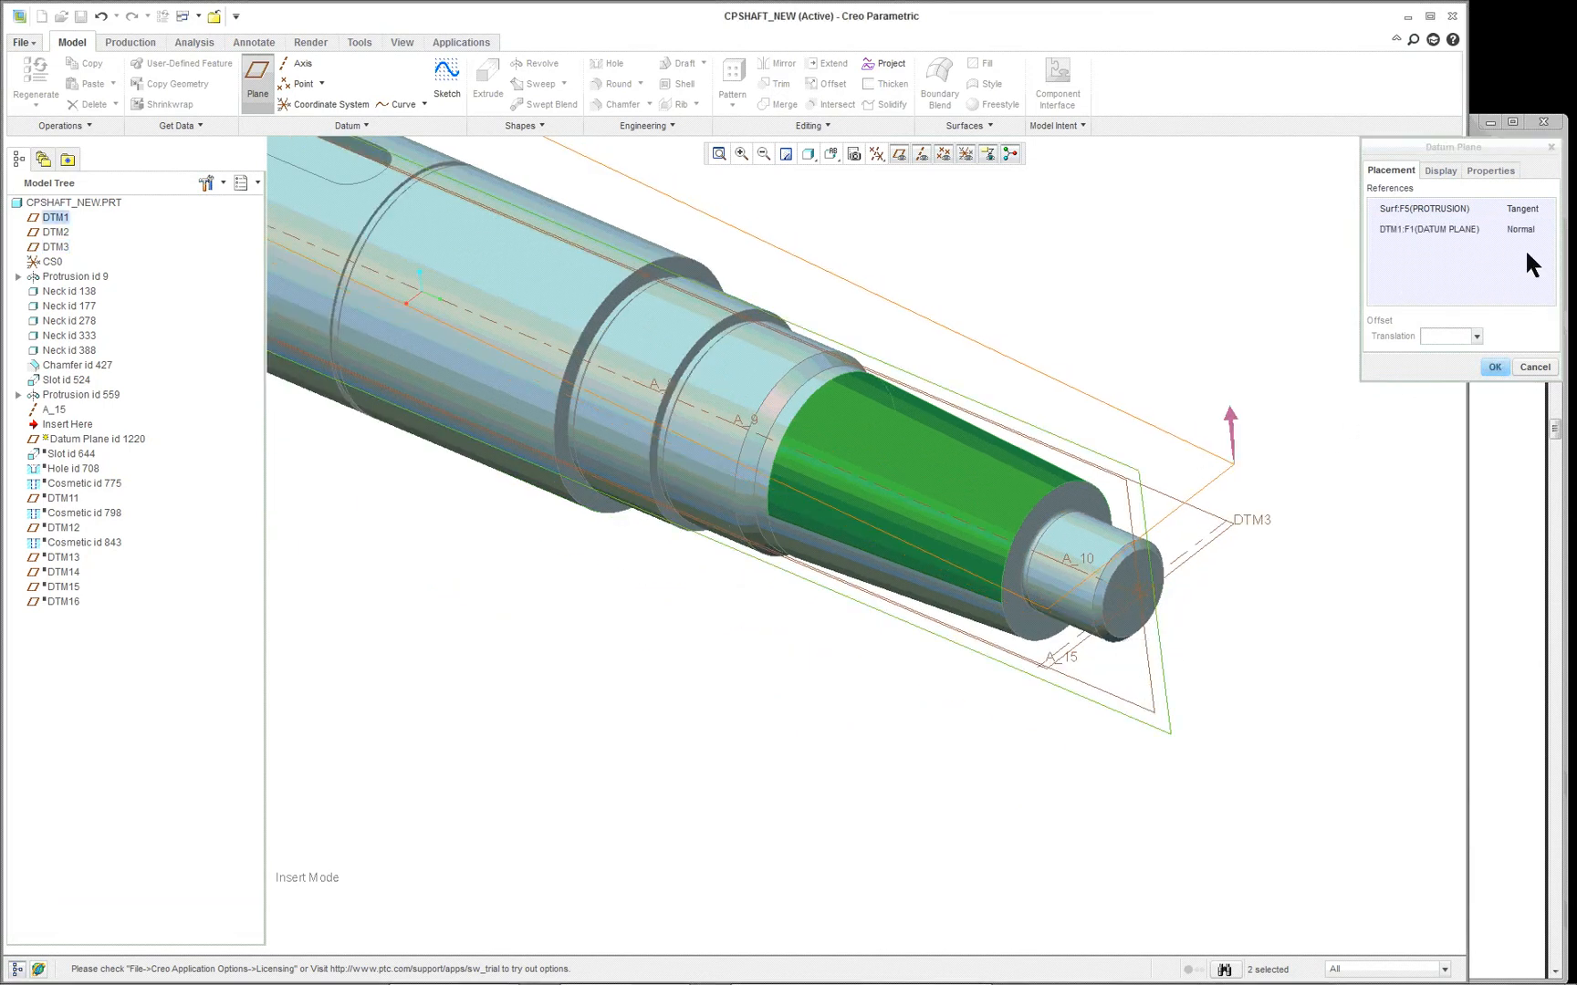
{"action": "mouse_move", "coordinate": [1237, 544]}
{"action": "middle_mouse_down"}
{"action": "mouse_move", "coordinate": [1243, 517]}
{"action": "mouse_move", "coordinate": [1283, 527]}
{"action": "mouse_move", "coordinate": [1323, 487]}
{"action": "mouse_move", "coordinate": [1263, 517]}
{"action": "middle_mouse_up"}
{"action": "left_click", "coordinate": [1494, 366]}
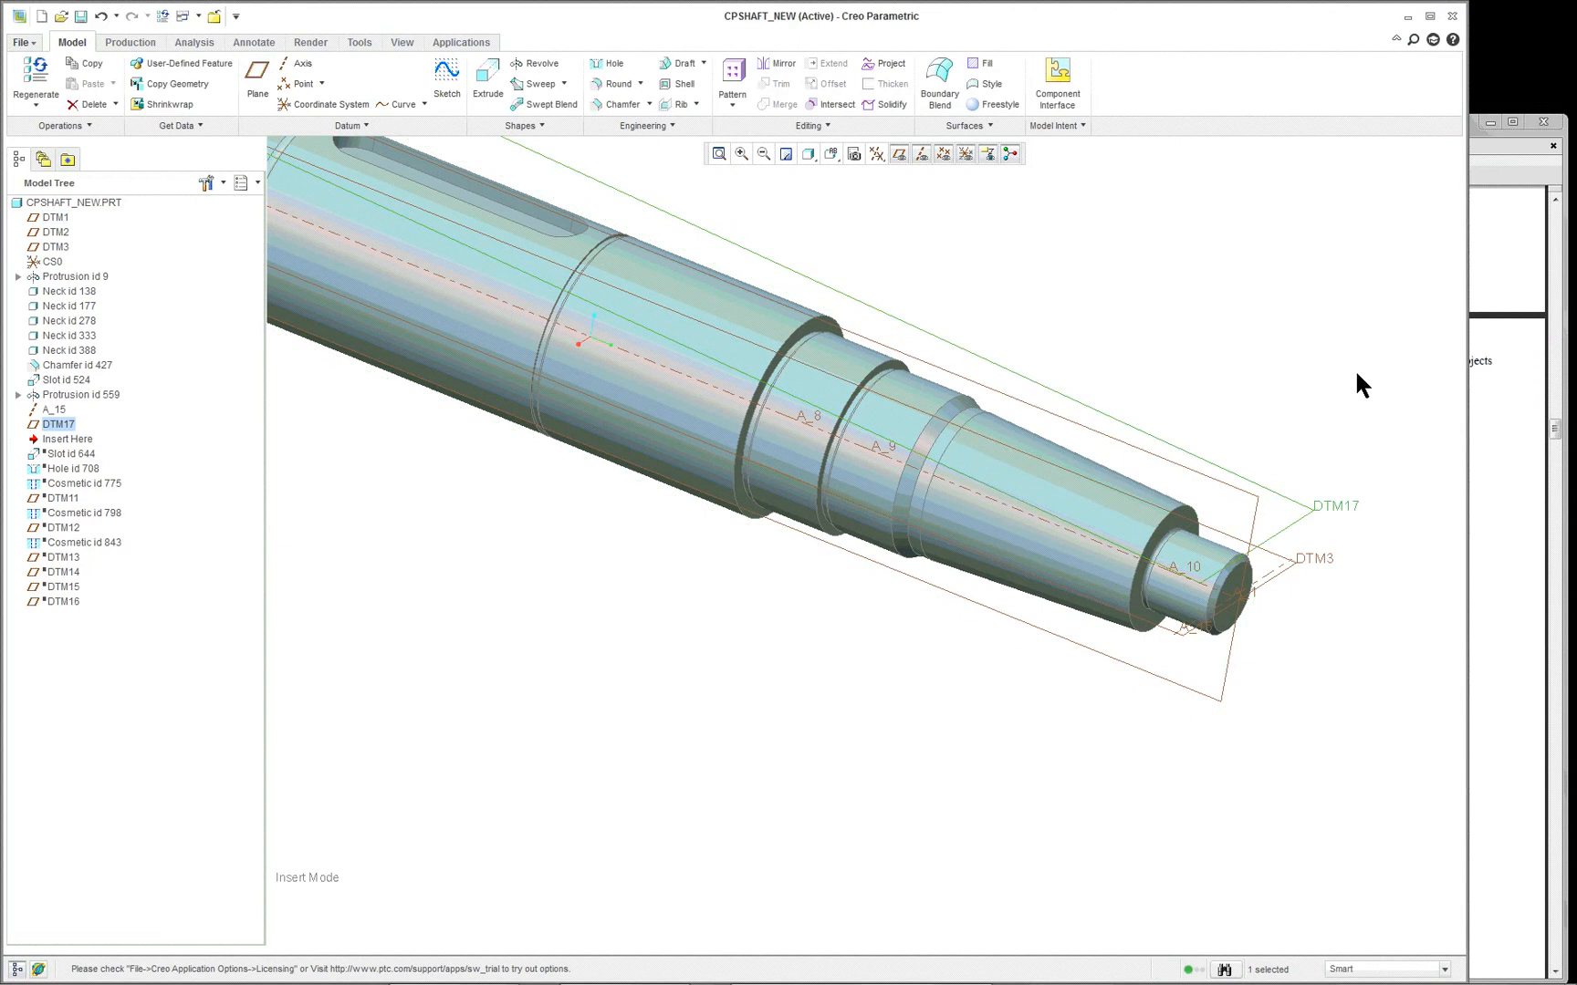
- Start an Extrude with its section sketched on the new tangent datum plane DTM17
{"action": "scroll", "coordinate": [1354, 376], "scroll_direction": "up", "scroll_amount": 2}
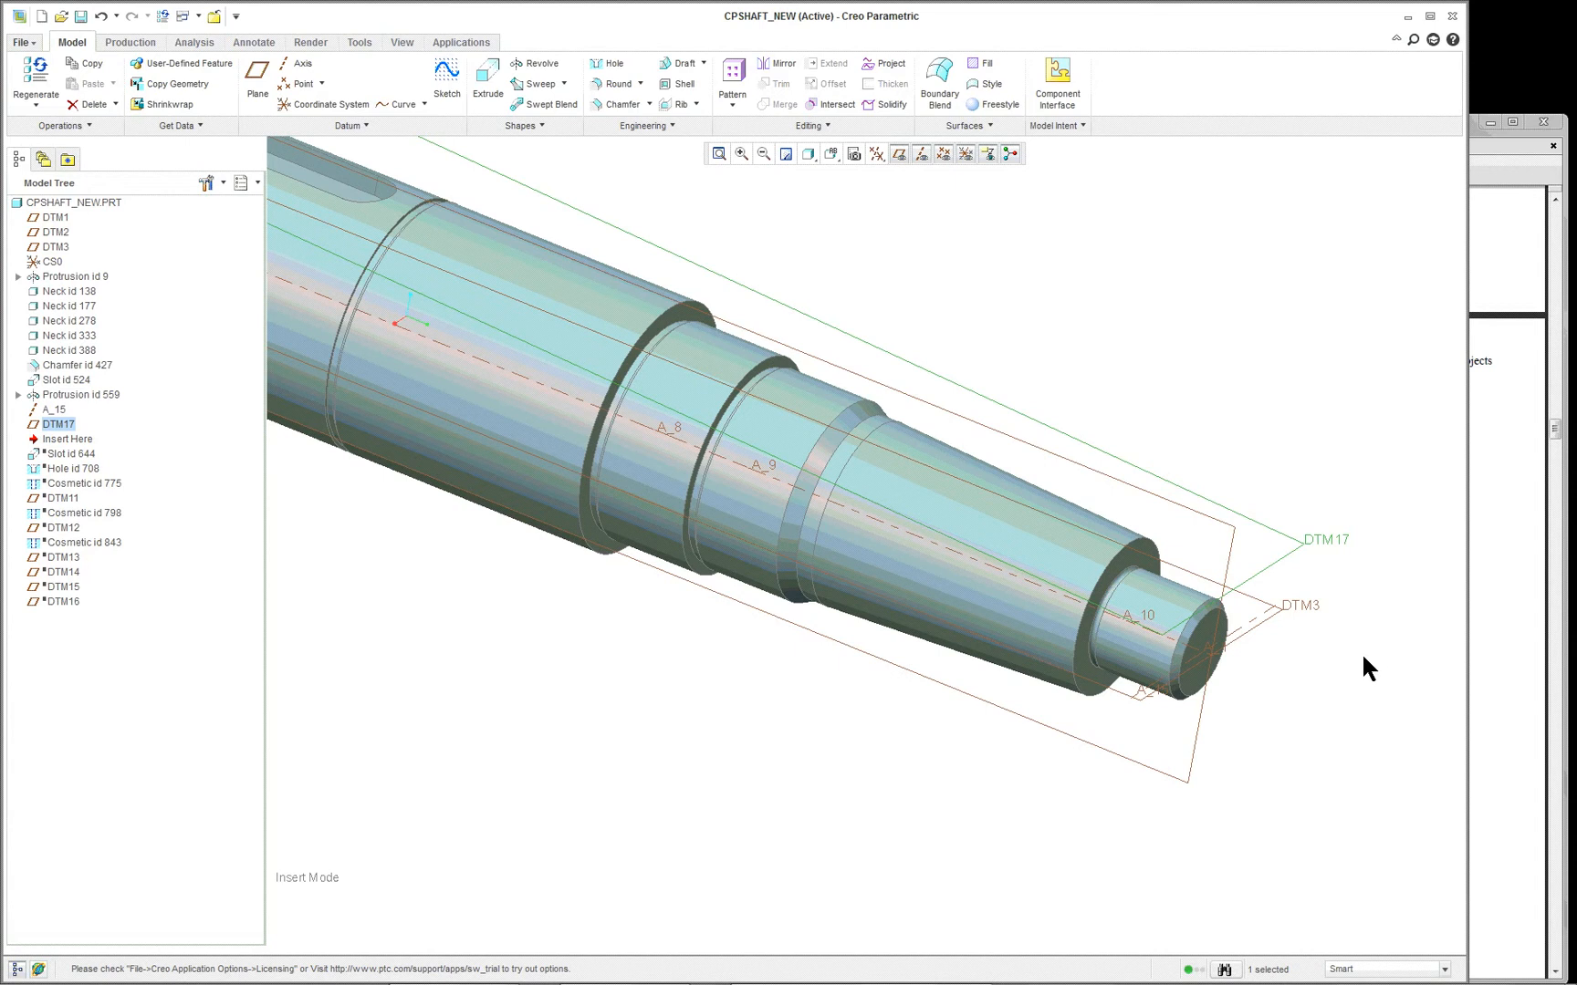
{"action": "scroll", "coordinate": [1360, 653], "scroll_direction": "up", "scroll_amount": 2}
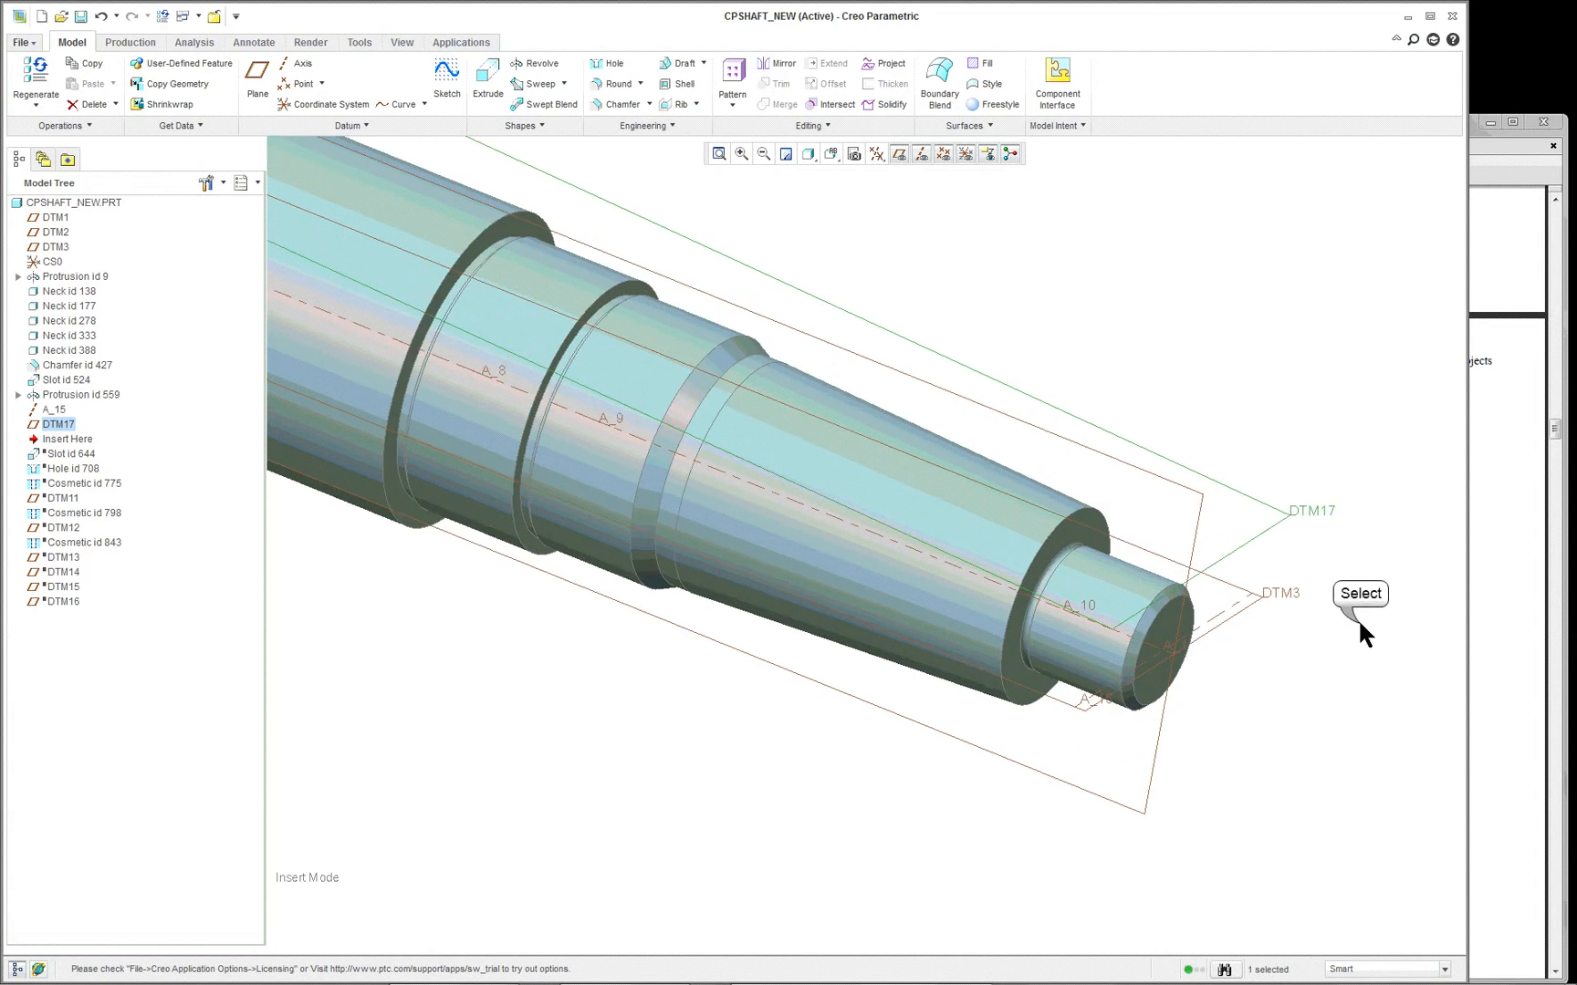
{"action": "left_click", "coordinate": [1359, 623]}
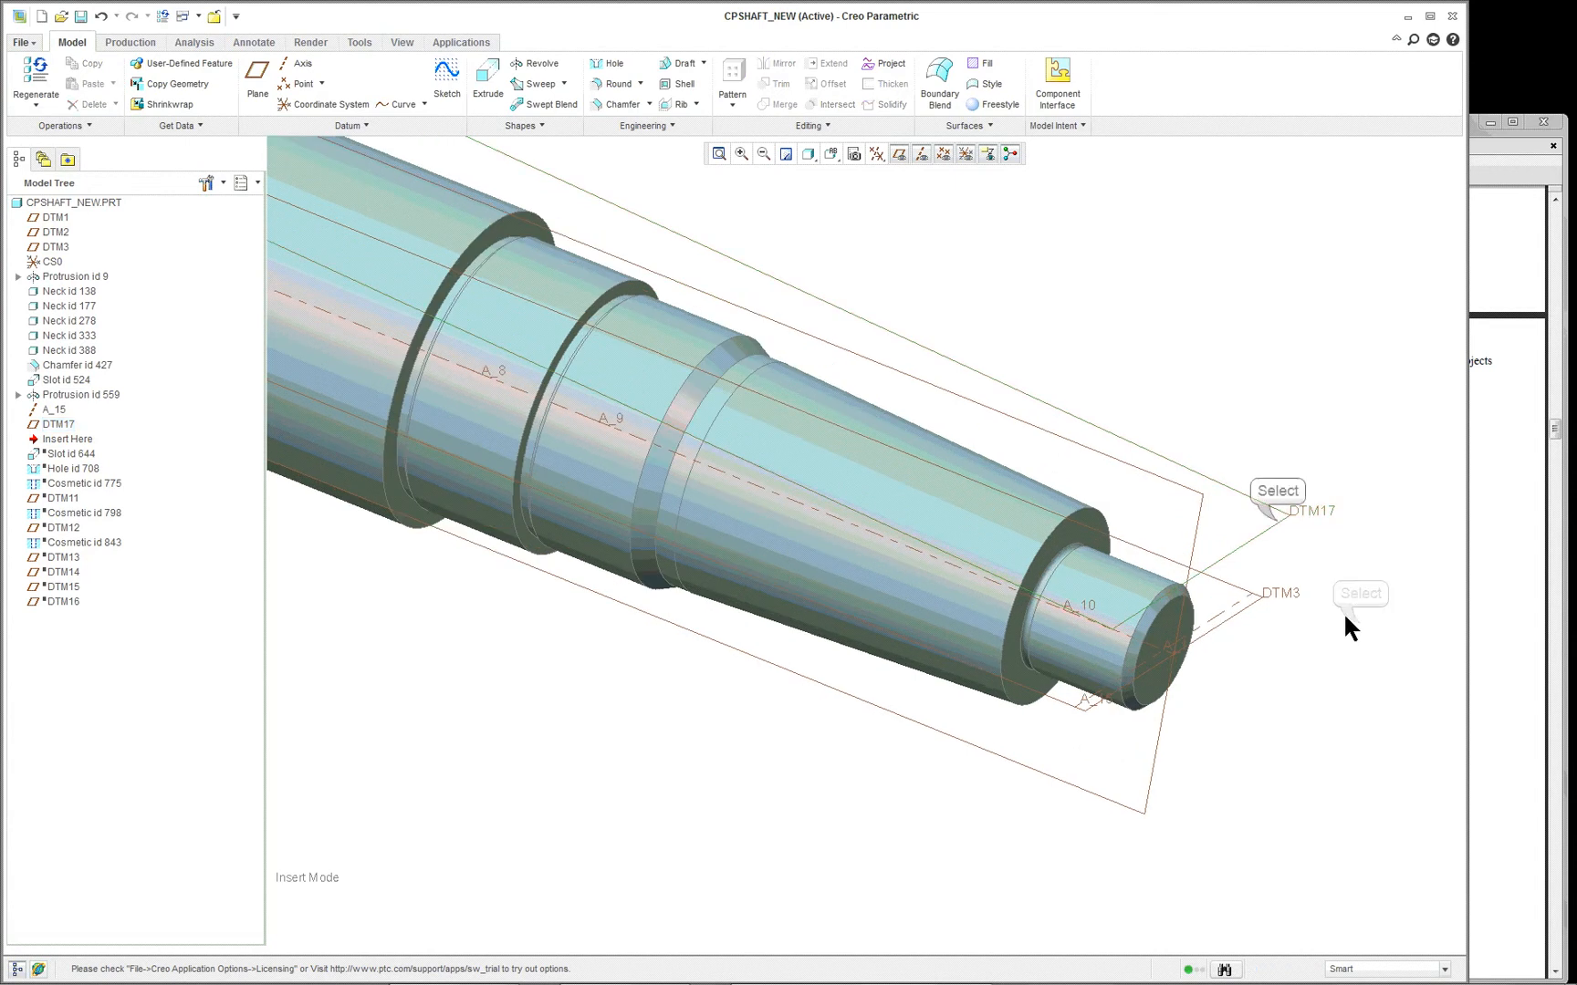
{"action": "left_click", "coordinate": [1275, 516]}
{"action": "left_click", "coordinate": [487, 73]}
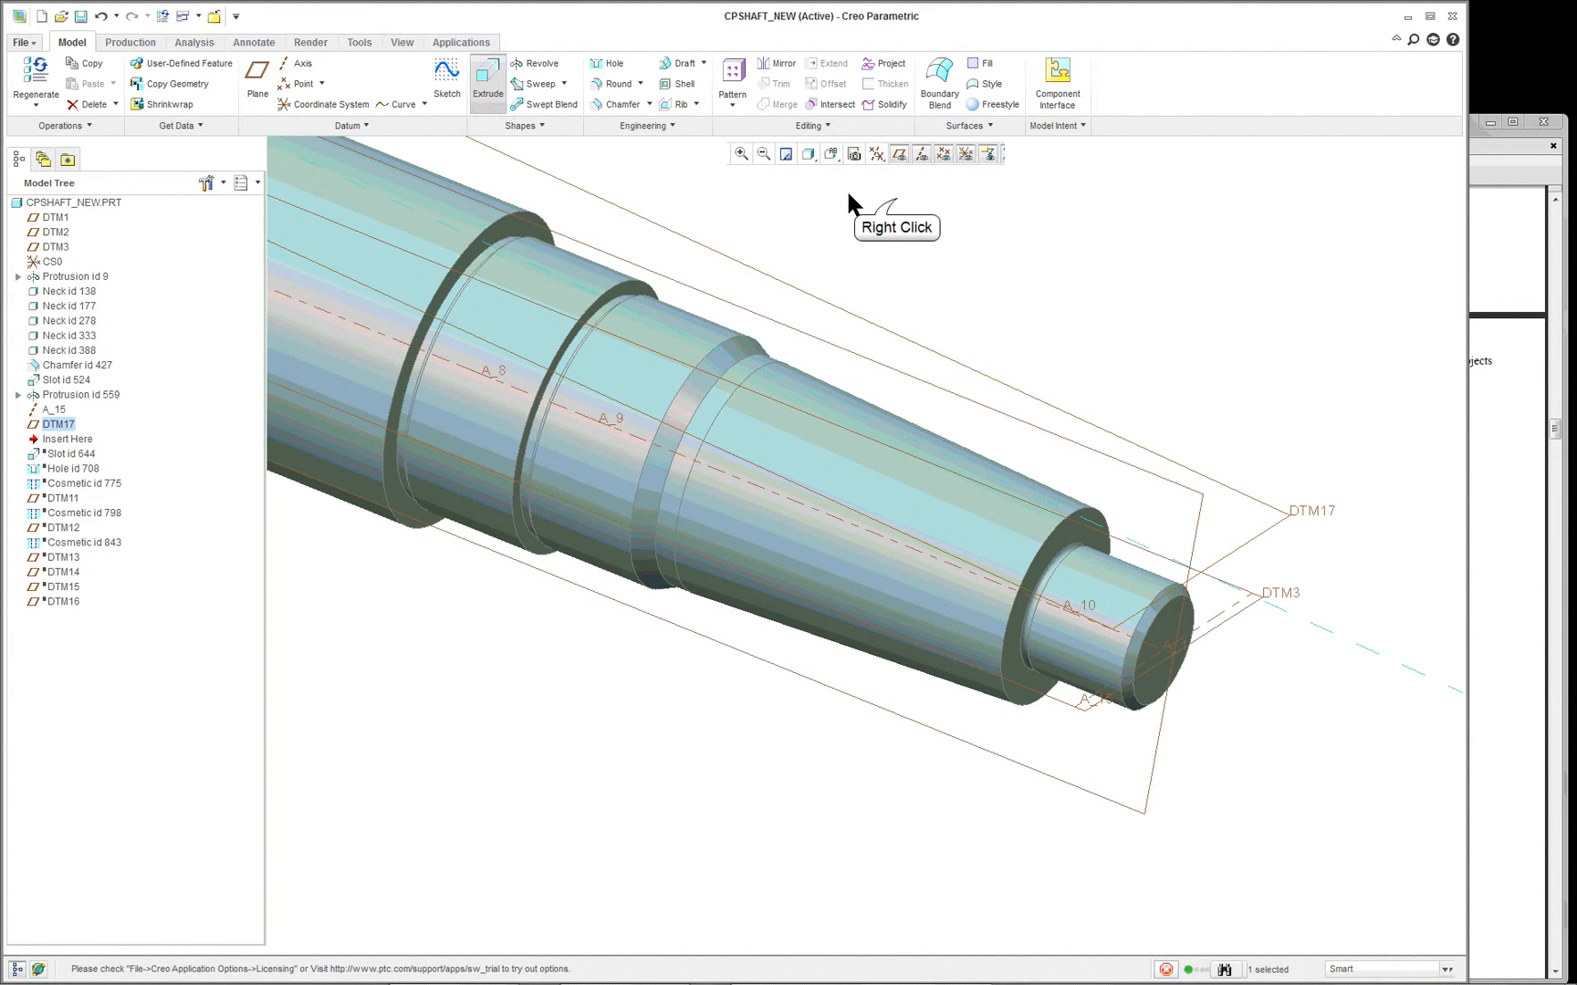
{"action": "right_click", "coordinate": [894, 193]}
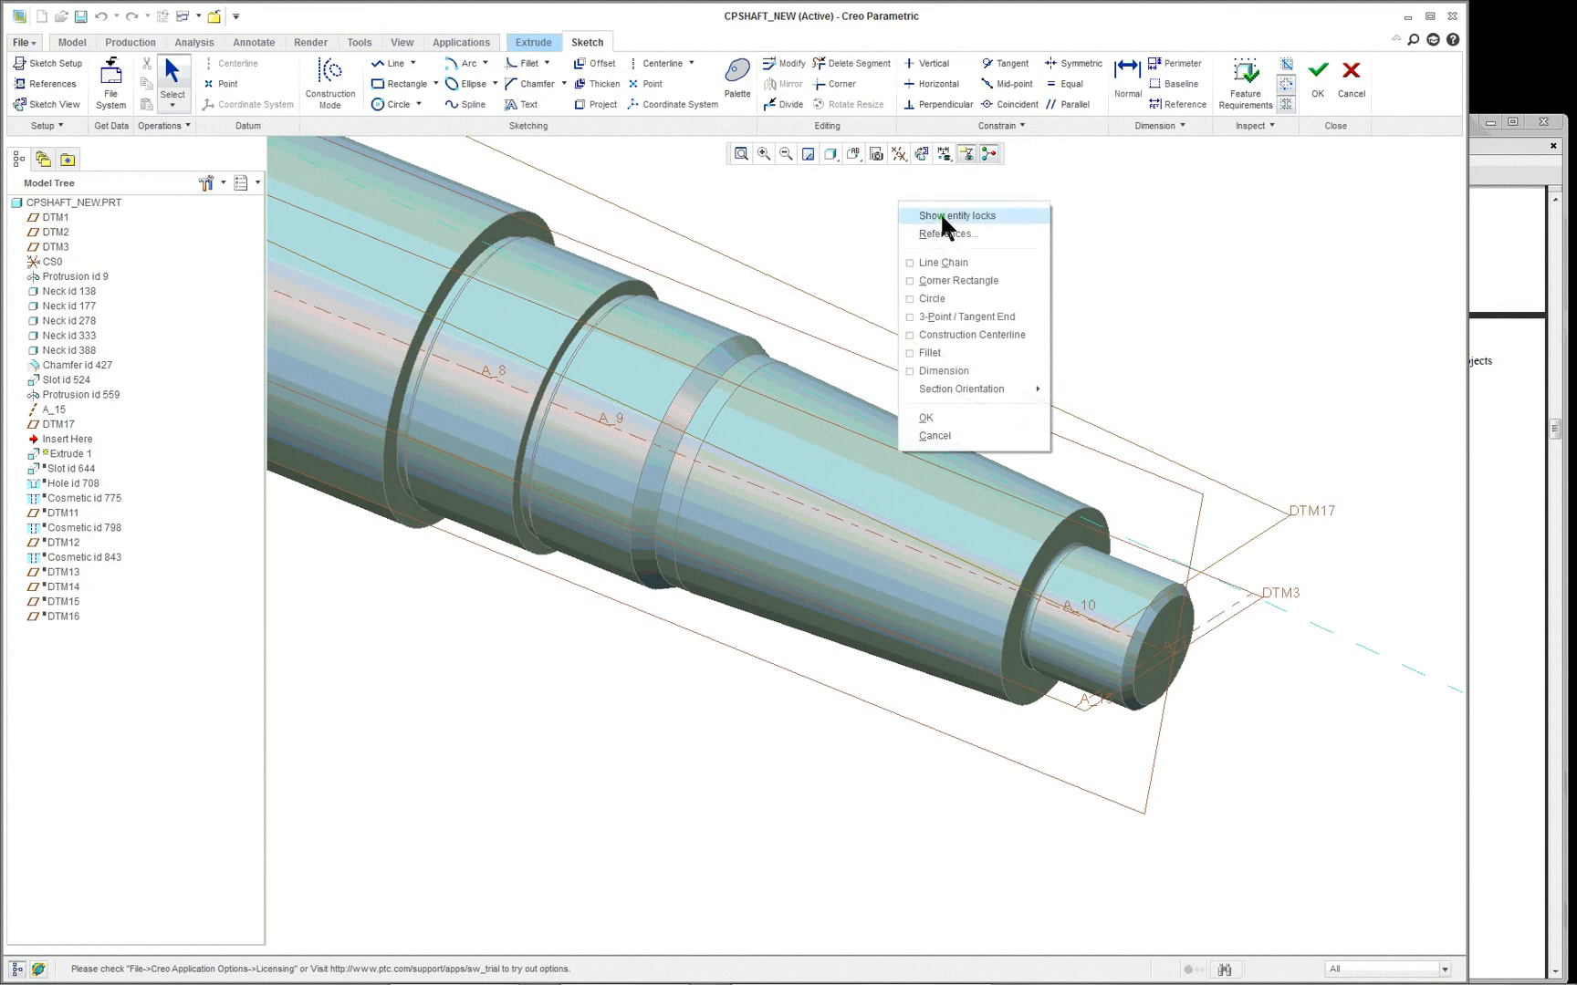
{"action": "left_click", "coordinate": [1178, 281]}
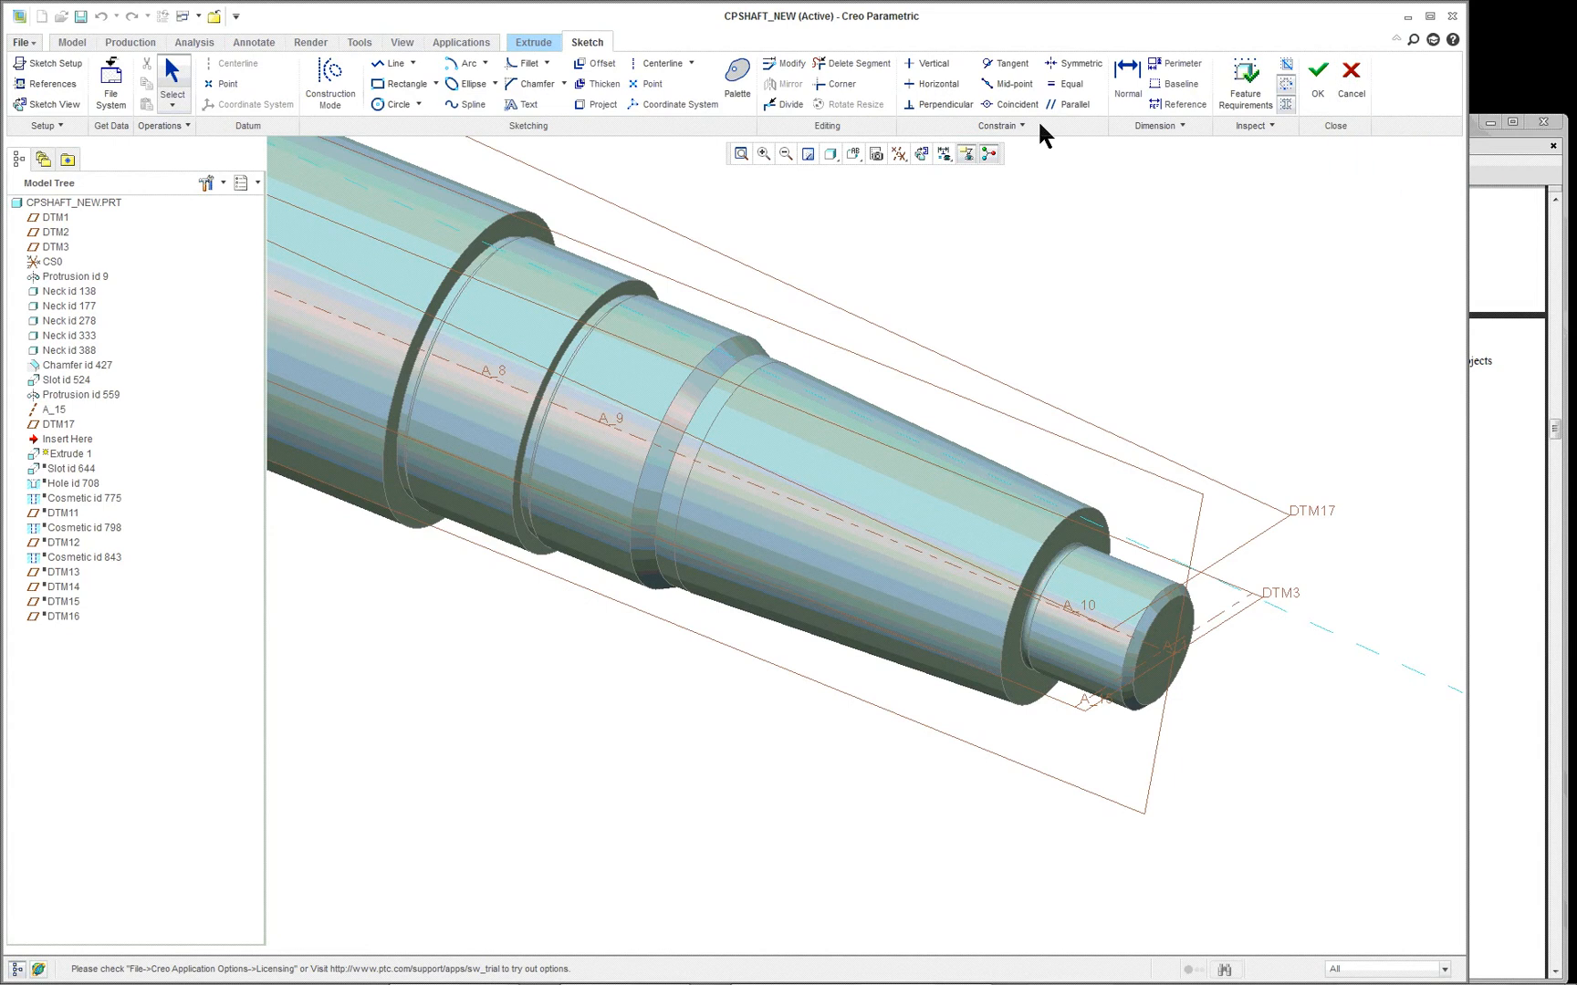
{"action": "left_click", "coordinate": [531, 42]}
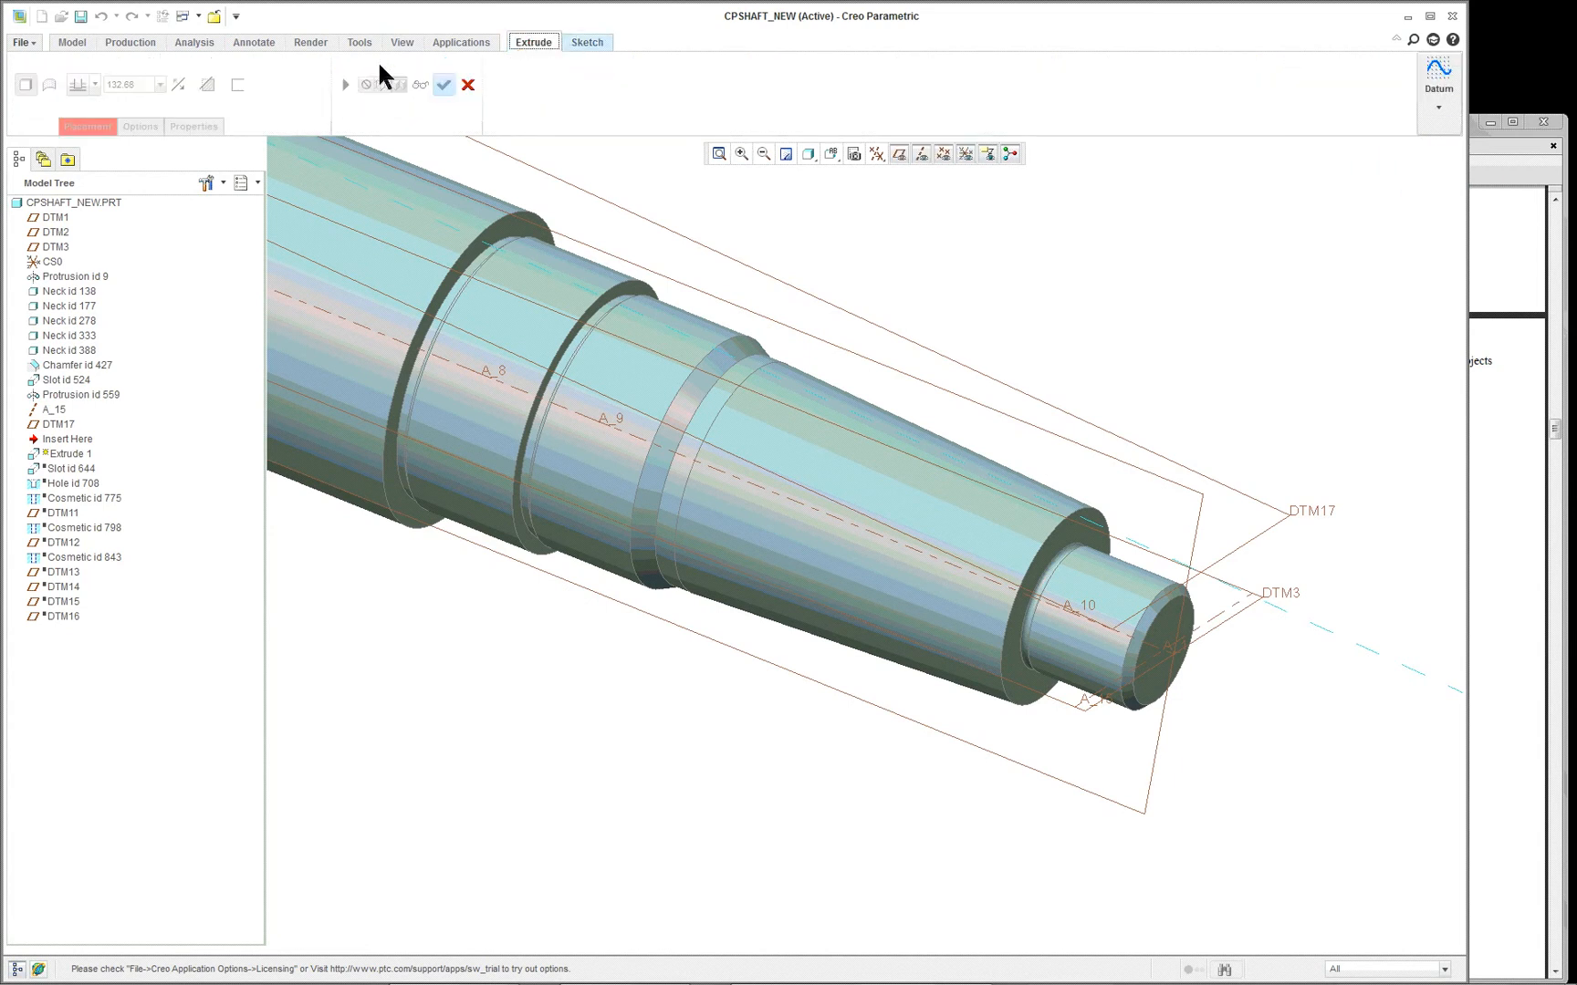
{"action": "right_click", "coordinate": [852, 212]}
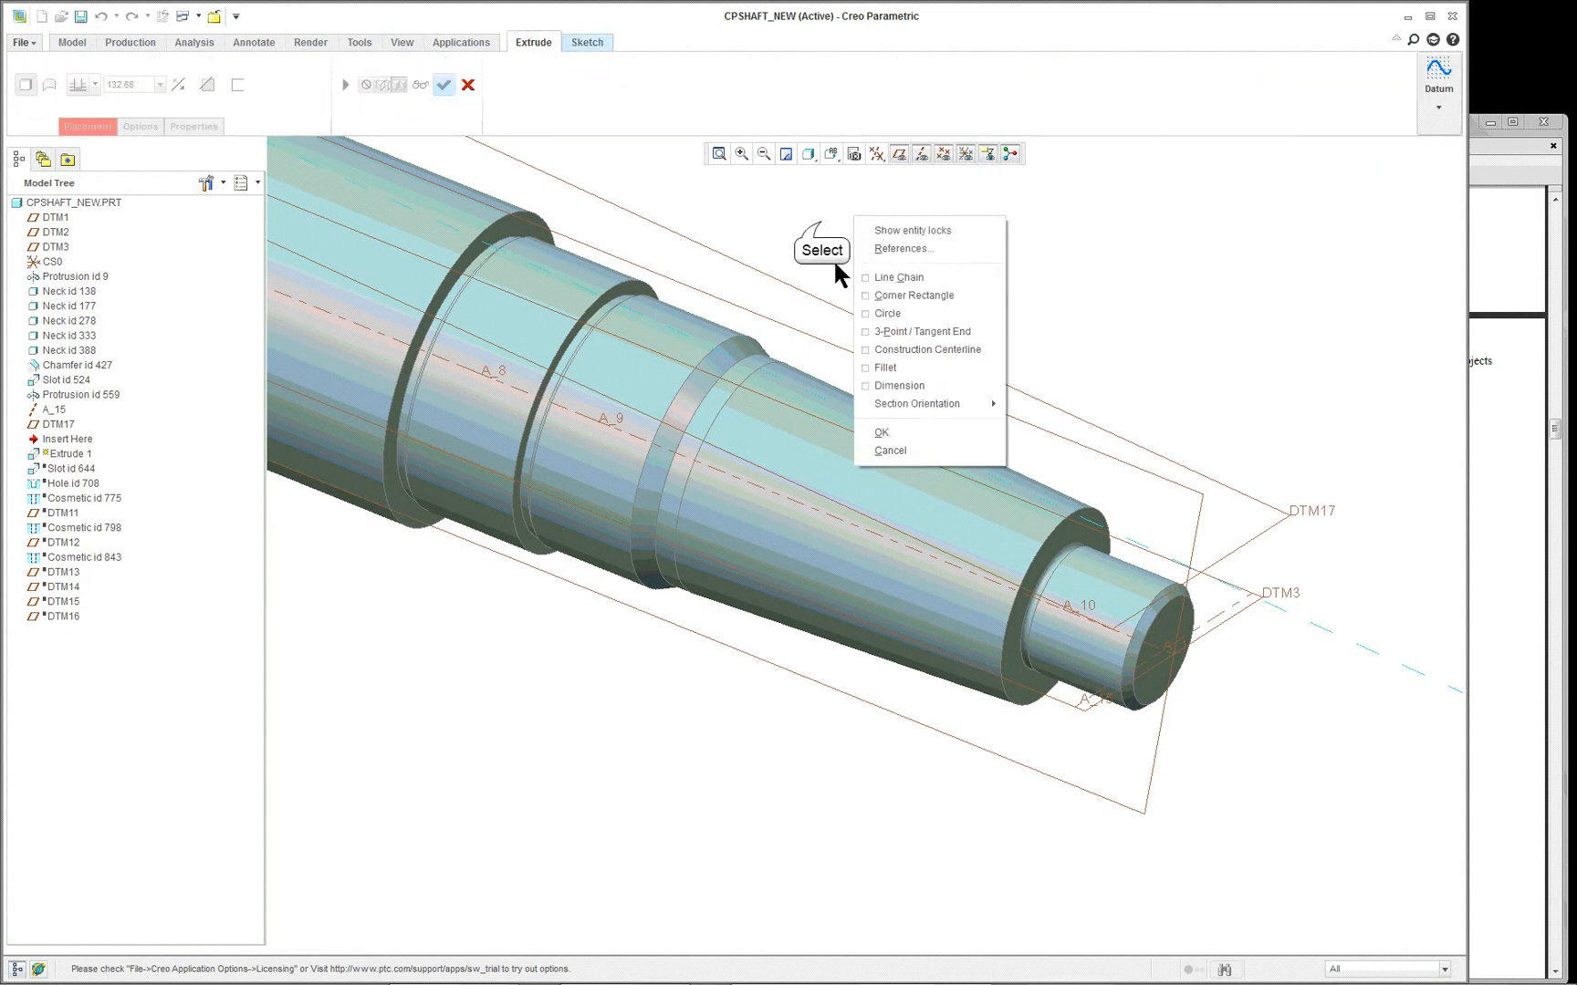
{"action": "left_click", "coordinate": [822, 222]}
{"action": "left_click", "coordinate": [596, 42]}
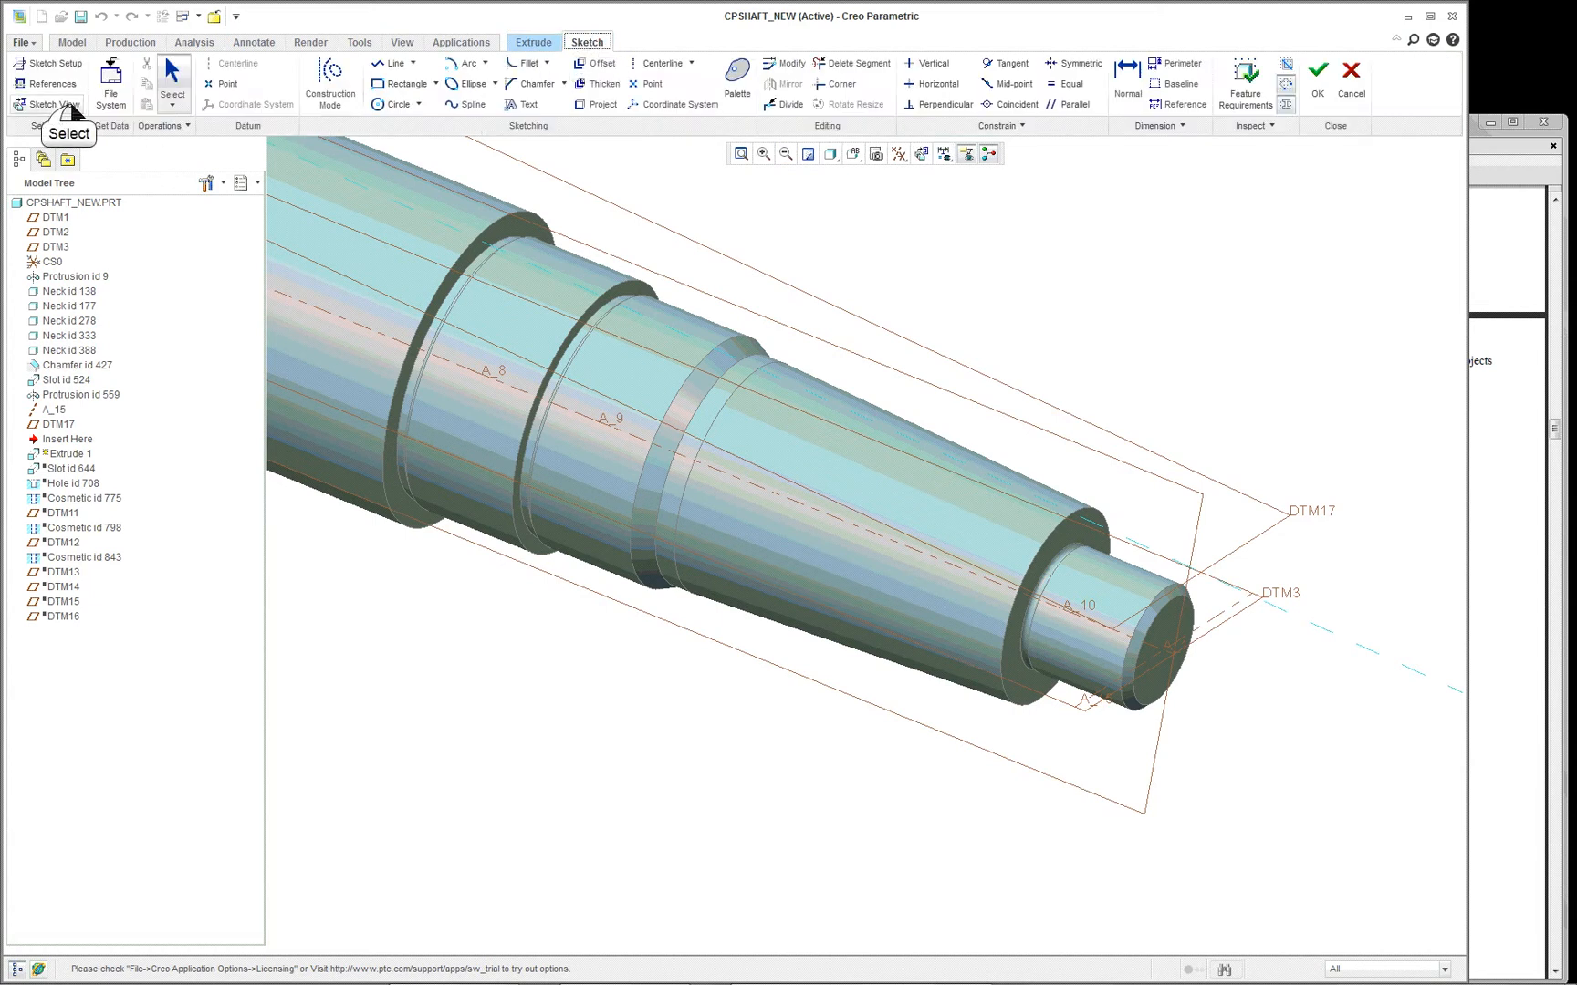
- Orient the model so the DTM17 sketch plane faces the screen at the shaft's tapered end
{"action": "left_click", "coordinate": [65, 104]}
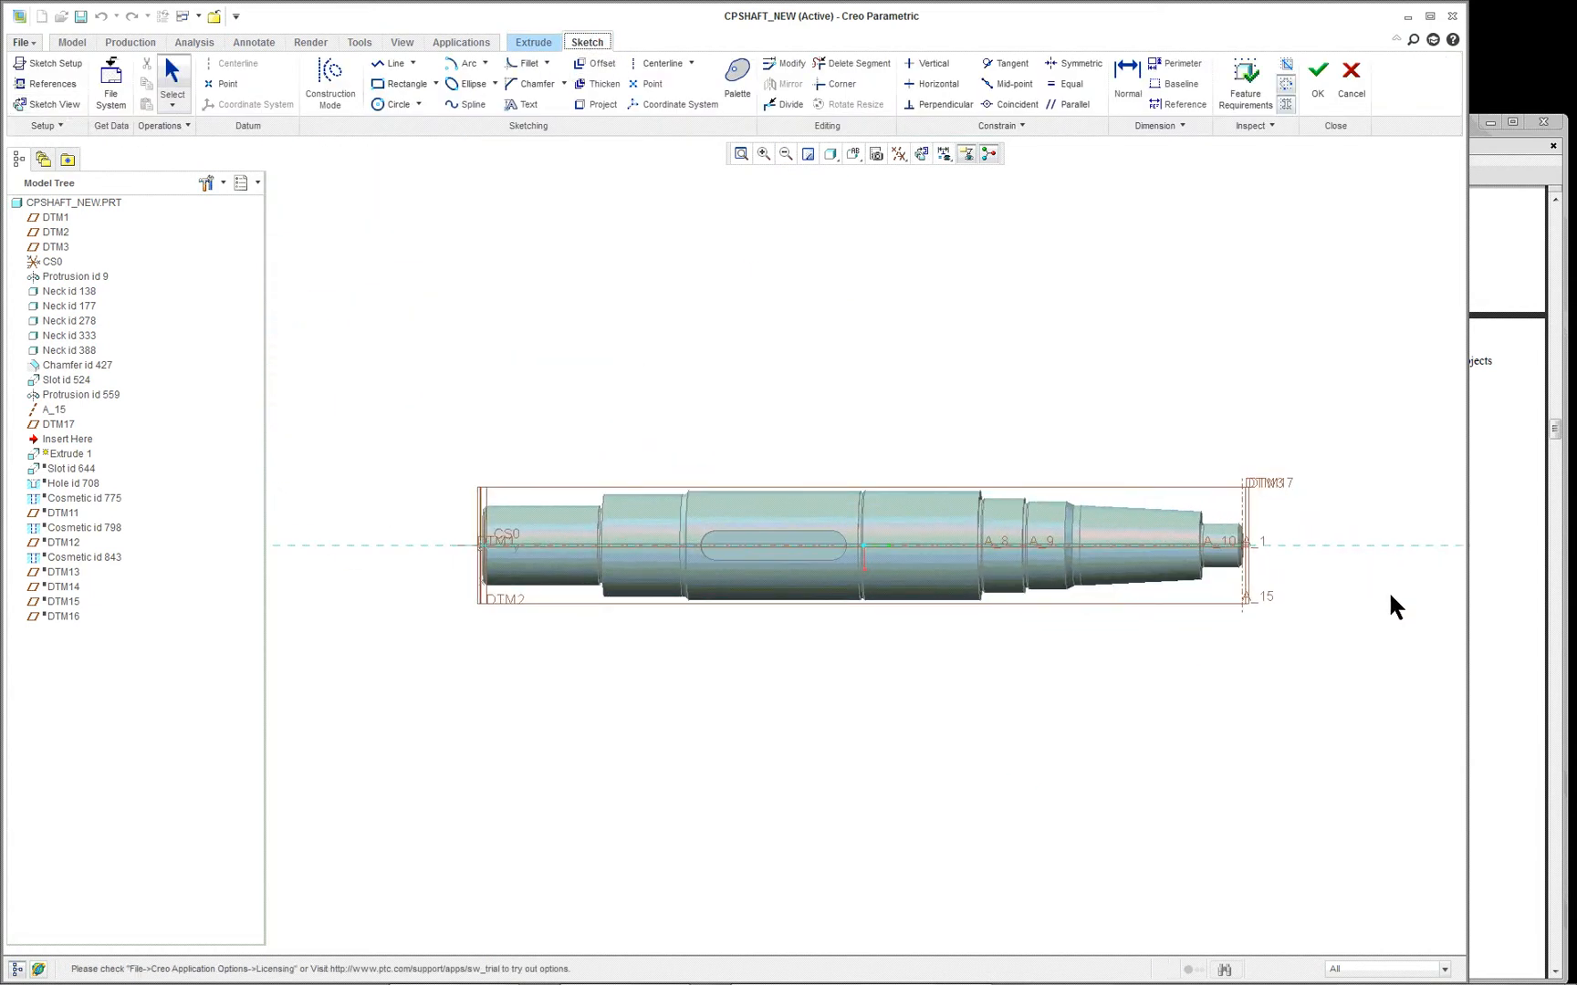
{"action": "scroll", "coordinate": [1390, 598], "scroll_direction": "down", "scroll_amount": 2}
{"action": "scroll", "coordinate": [1210, 542], "scroll_direction": "down", "scroll_amount": 2}
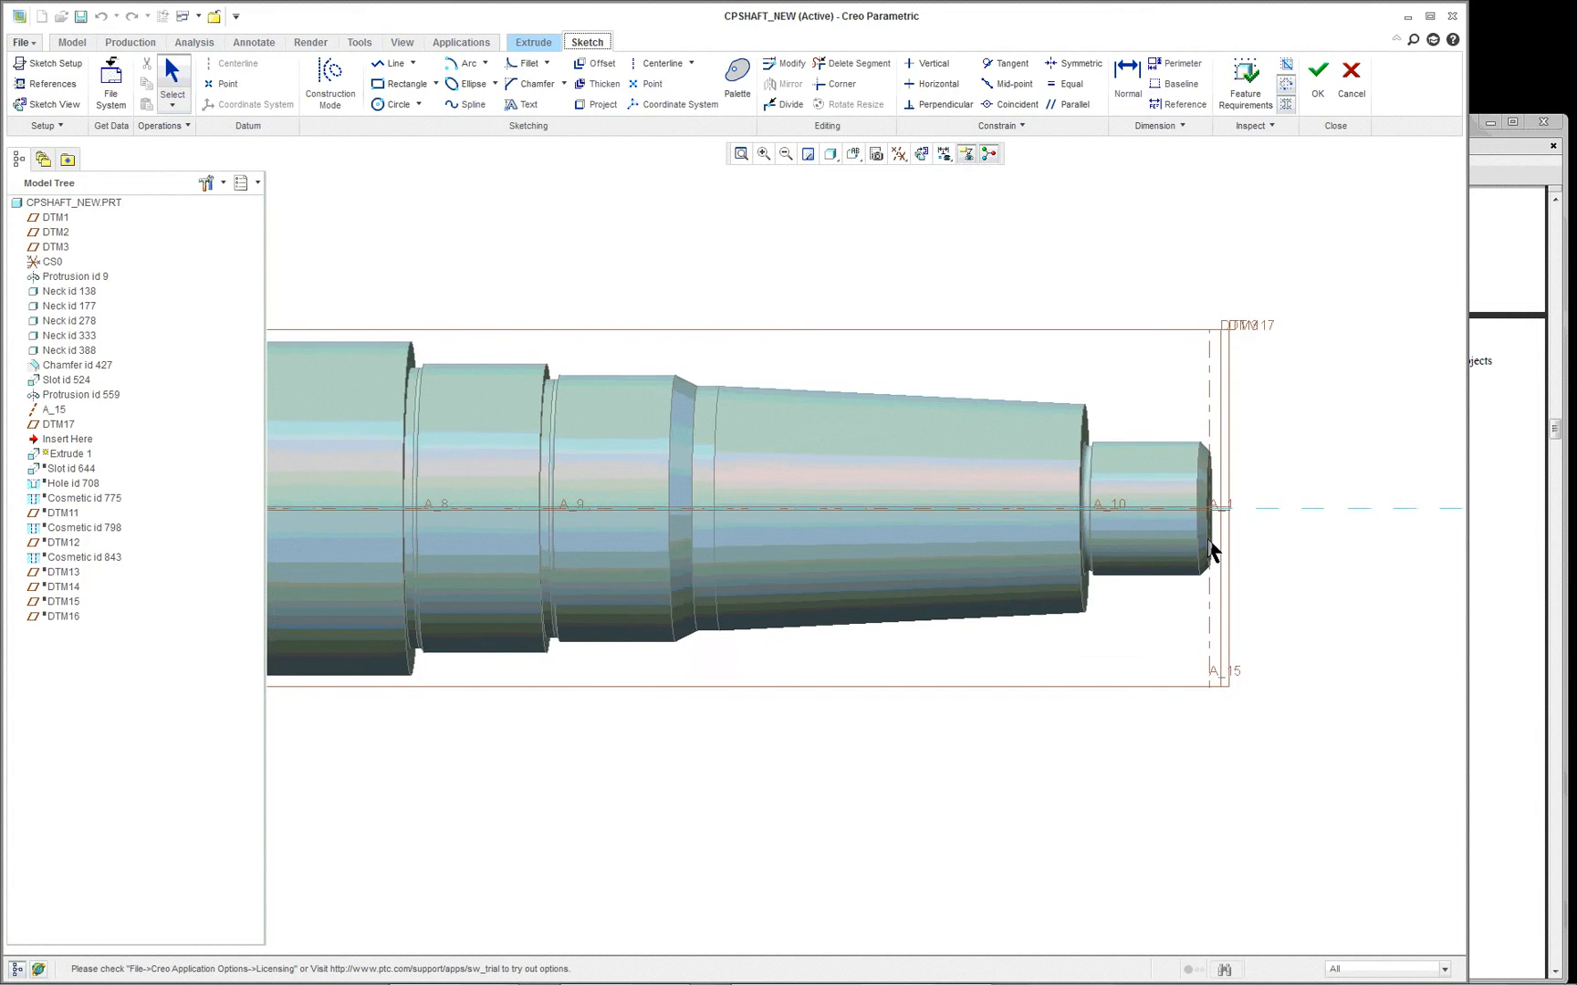
{"action": "scroll", "coordinate": [1210, 547], "scroll_direction": "down", "scroll_amount": 1}
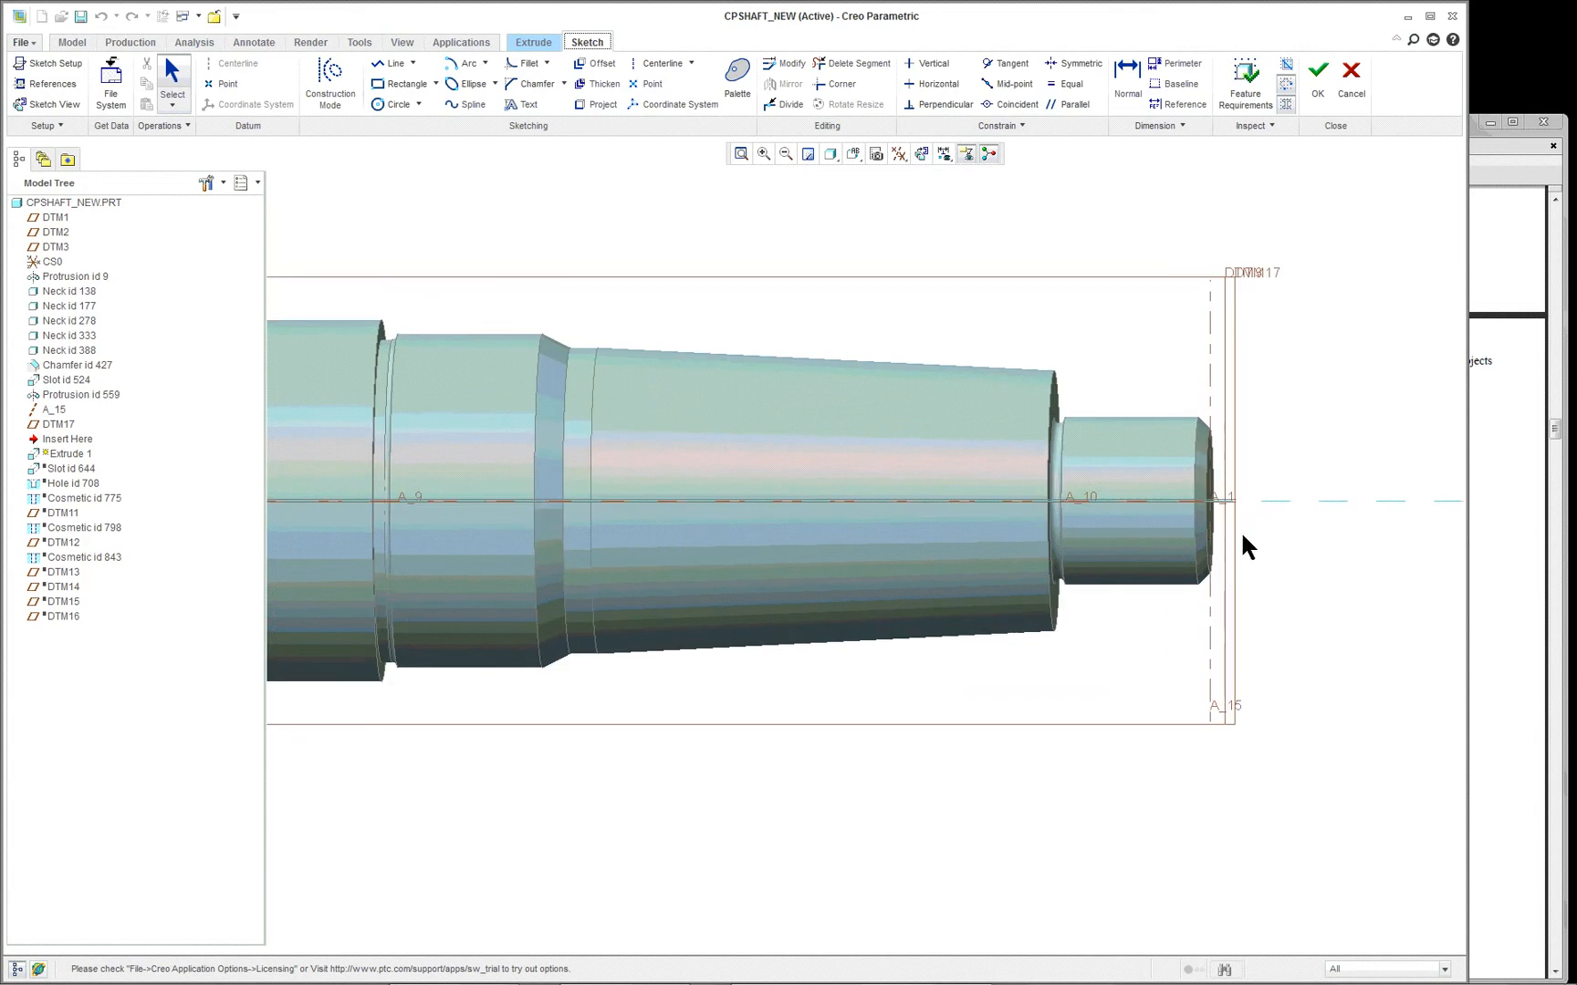
{"action": "scroll", "coordinate": [1241, 536], "scroll_direction": "down", "scroll_amount": 1}
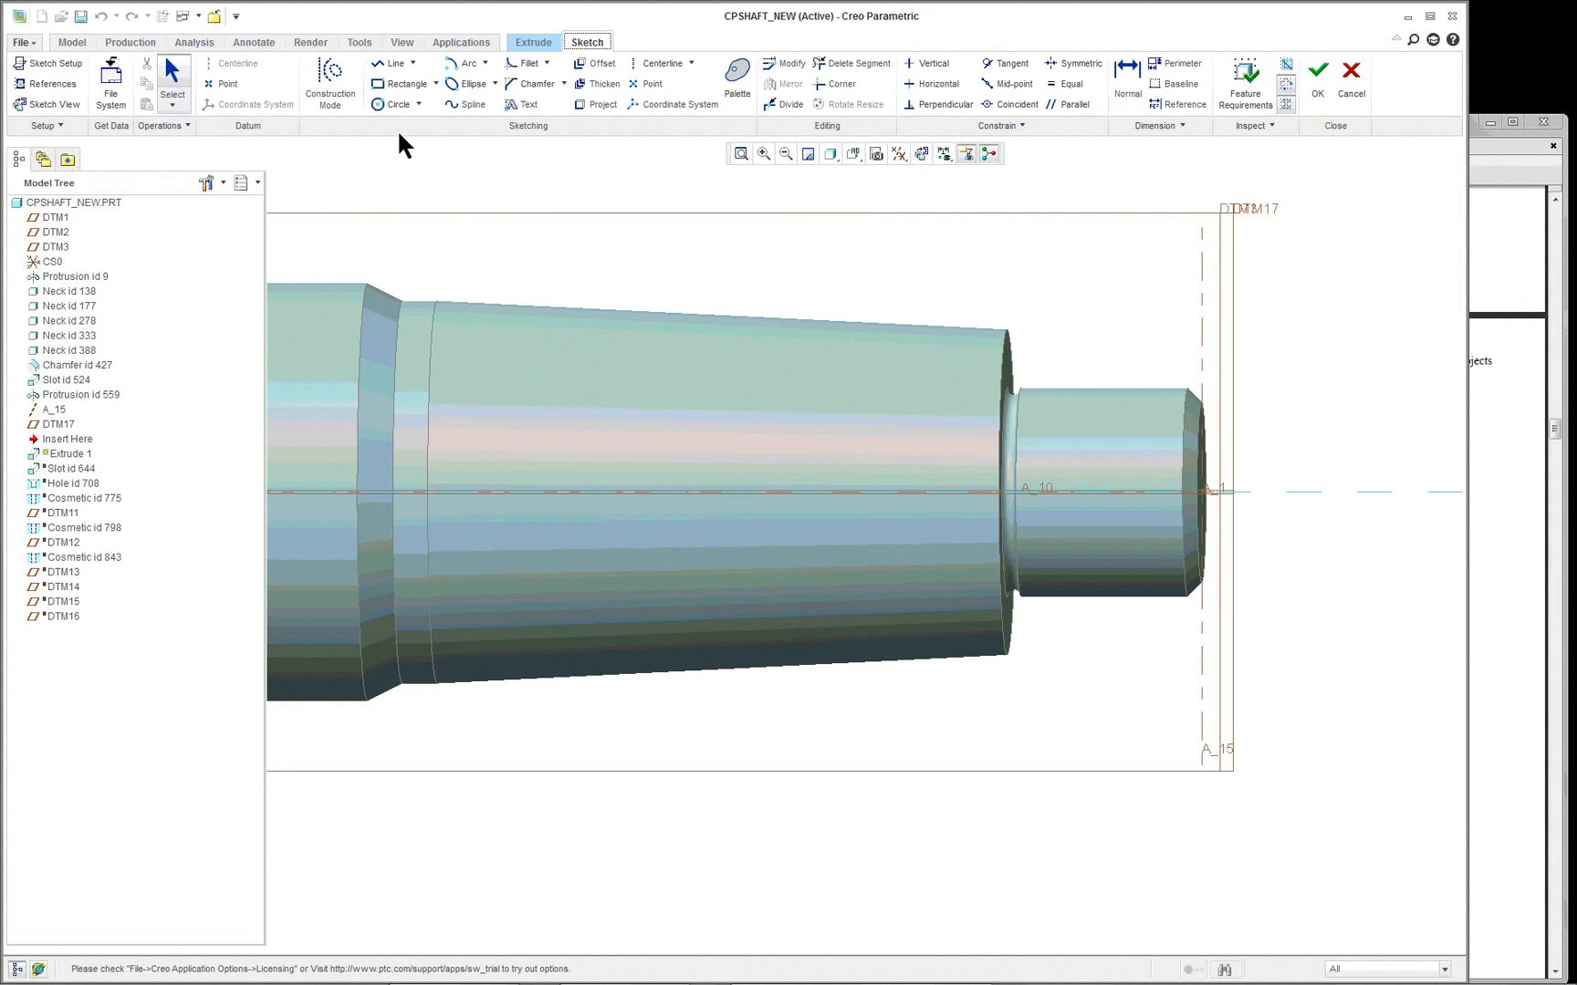
- Add the protrusion's circular edge at the small end of the taper as a sketch reference
{"action": "right_click", "coordinate": [787, 177]}
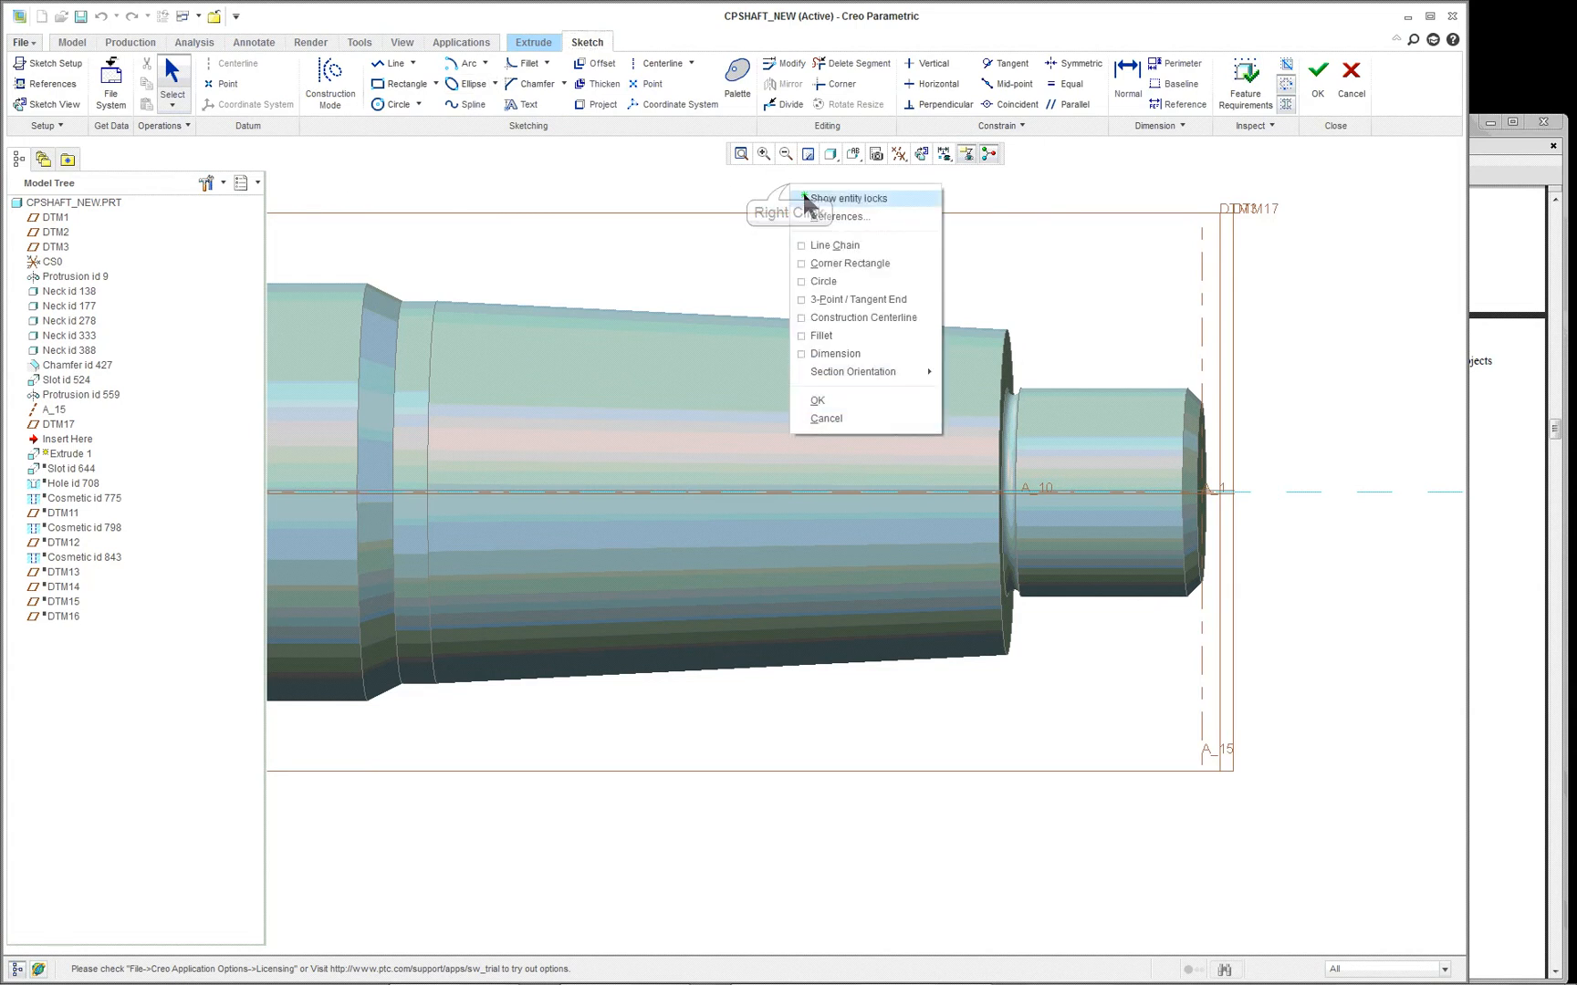
{"action": "left_click", "coordinate": [870, 218]}
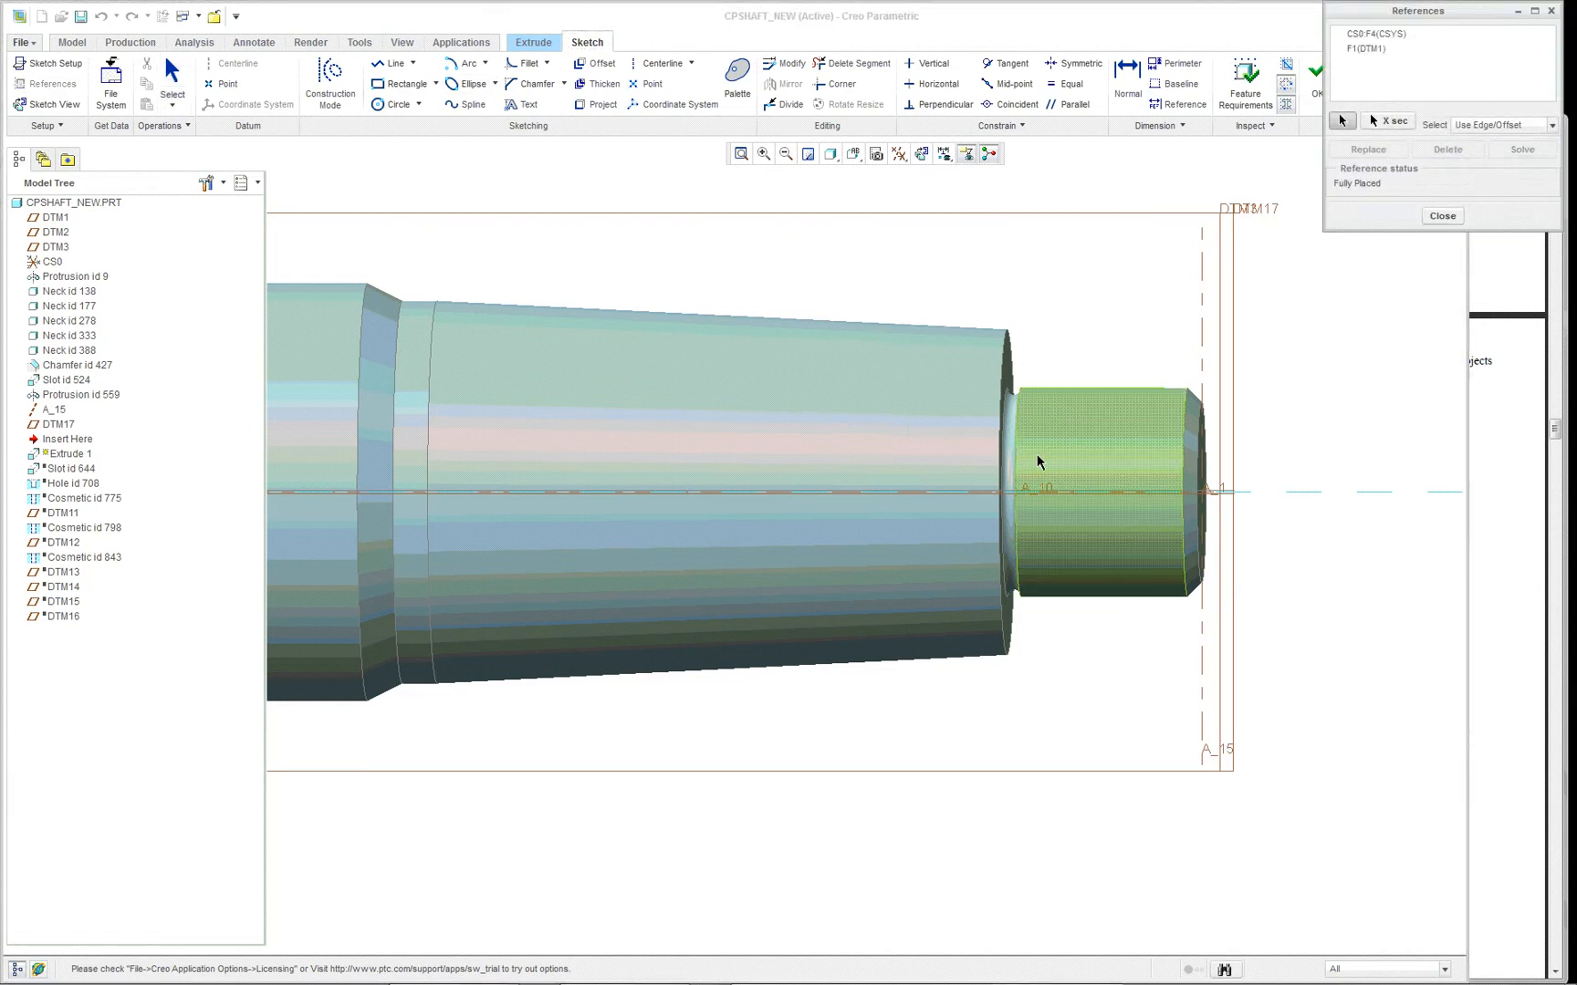
{"action": "scroll", "coordinate": [1037, 462], "scroll_direction": "up", "scroll_amount": 3}
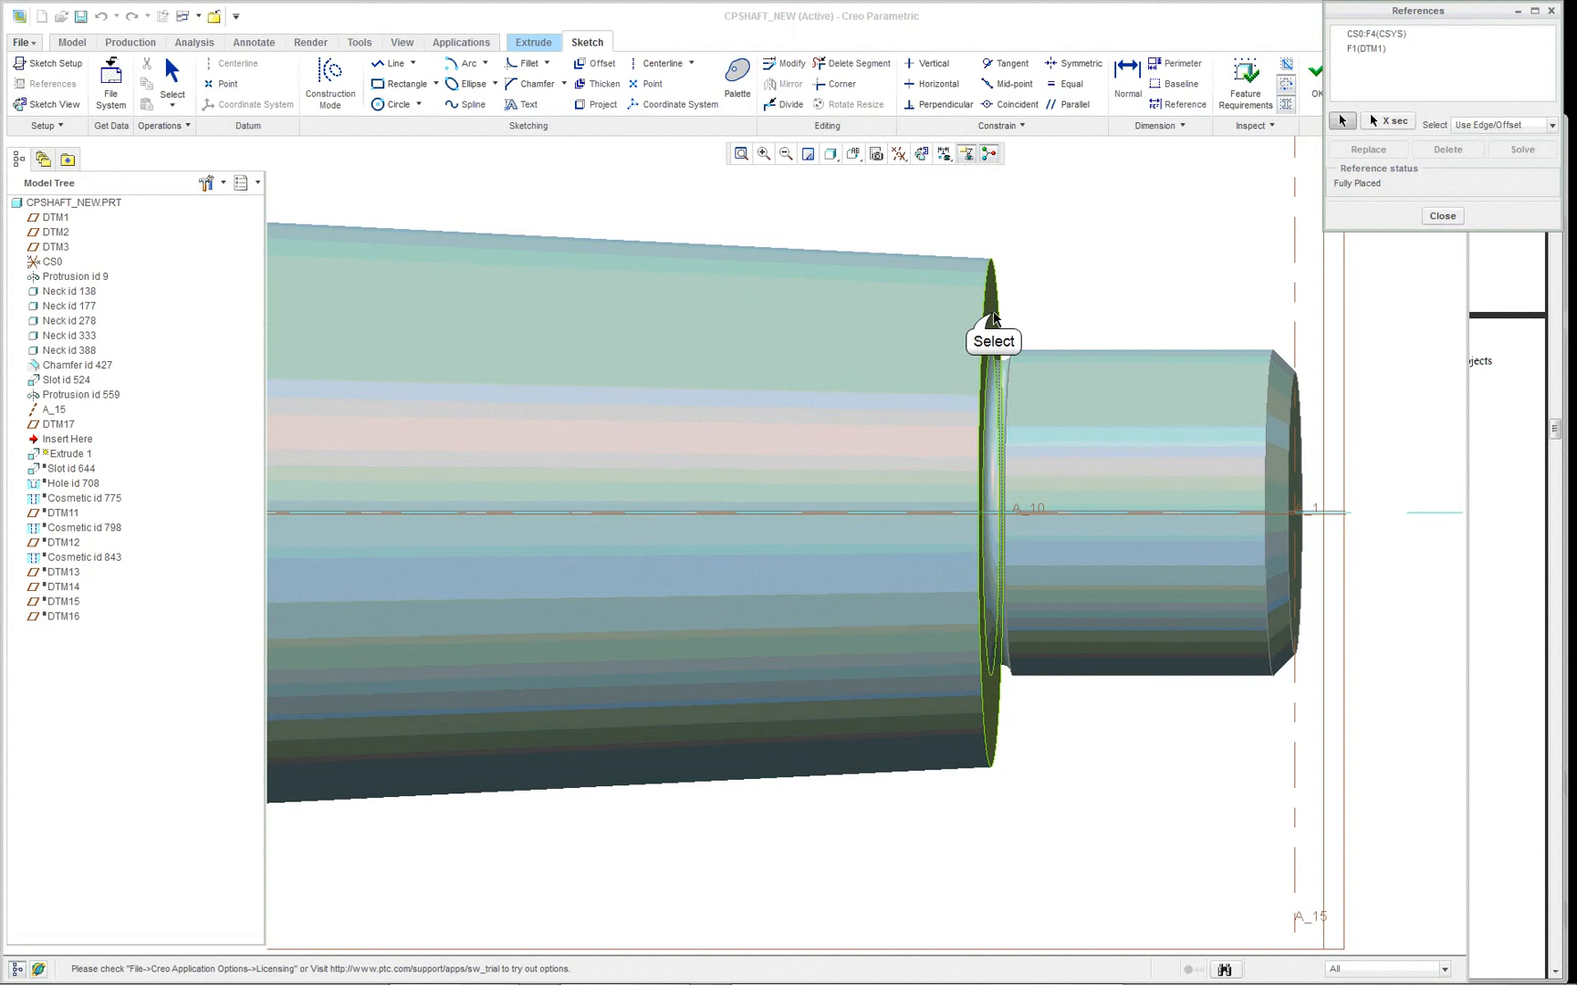
{"action": "left_click", "coordinate": [994, 318]}
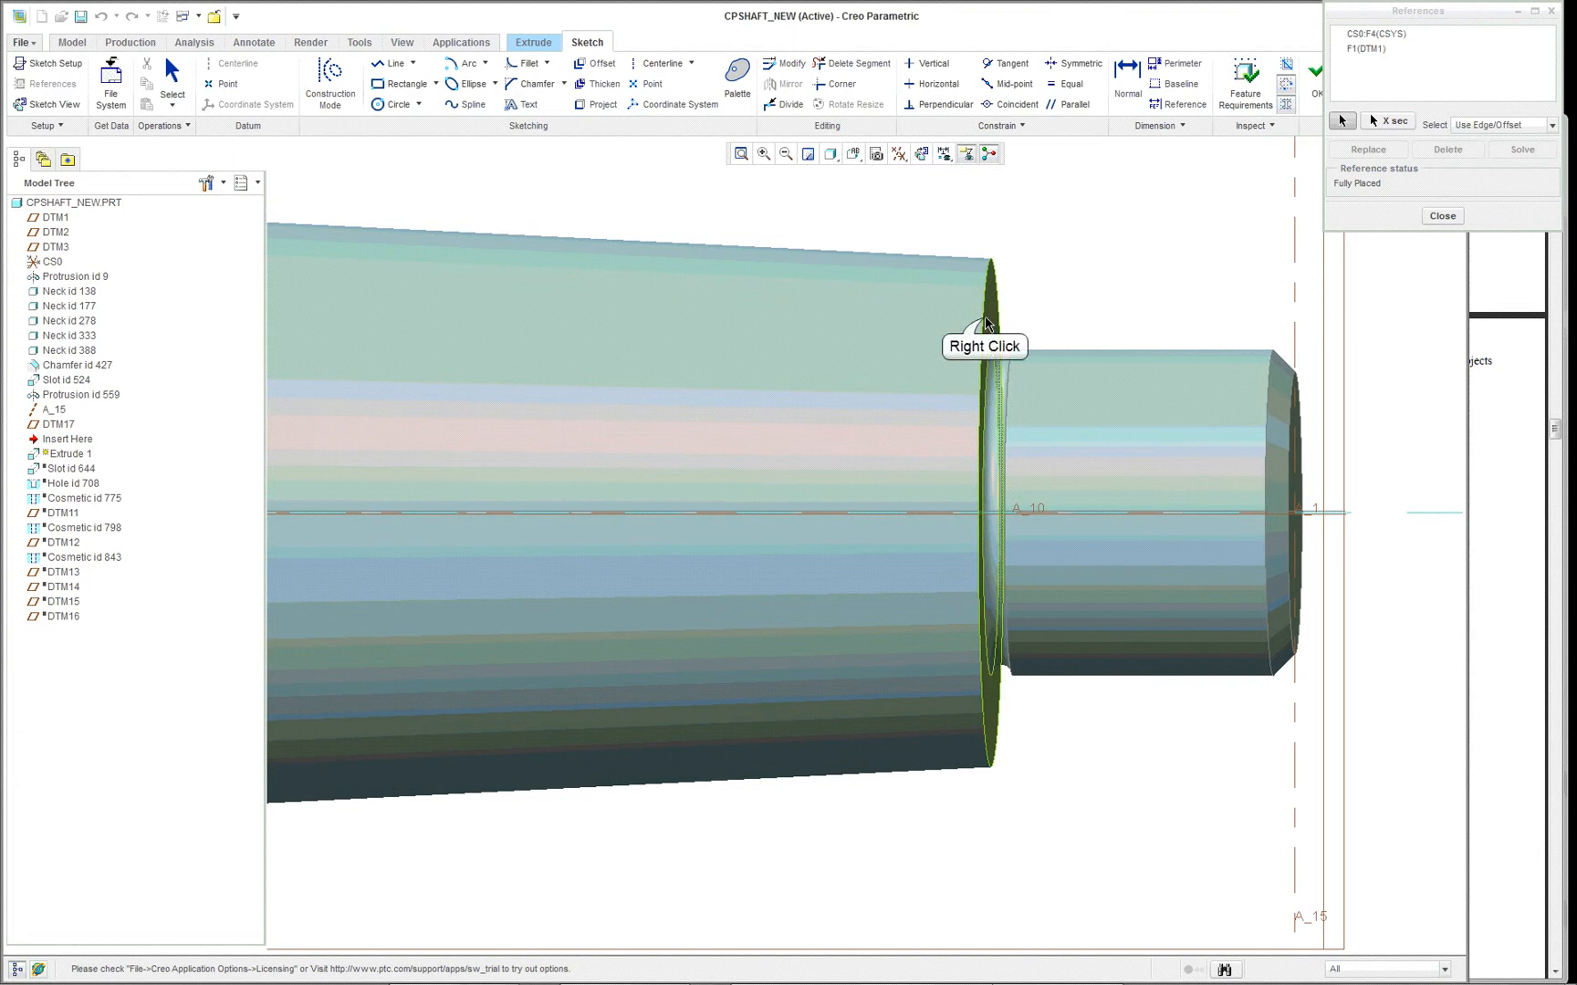
{"action": "right_click", "coordinate": [985, 319]}
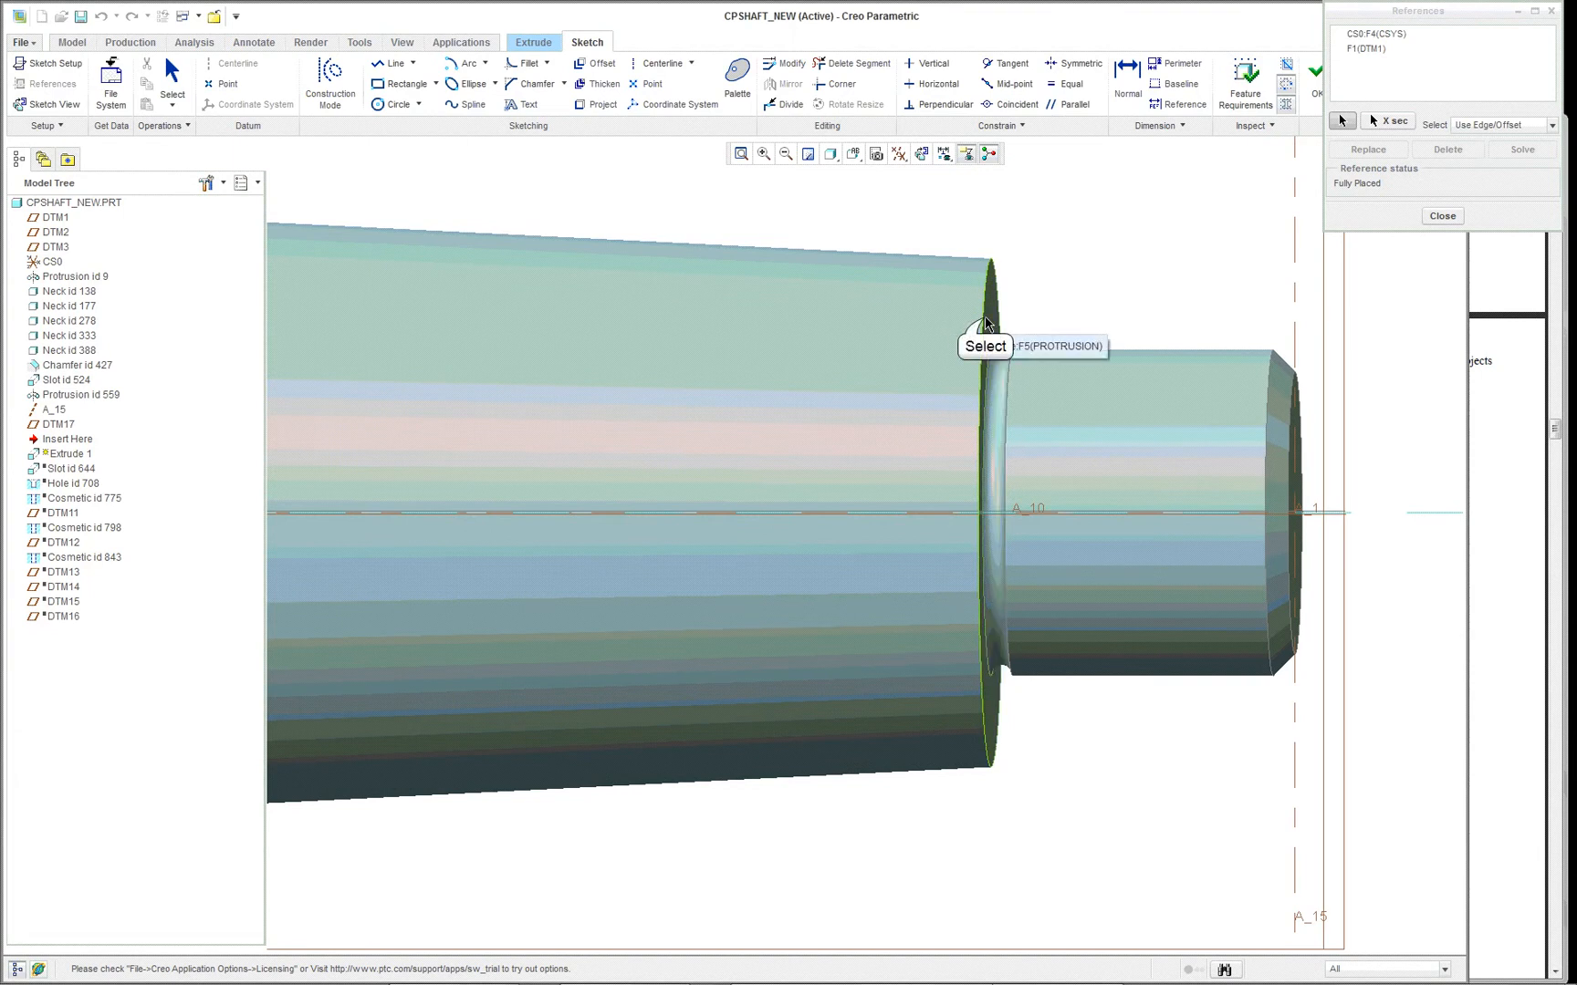
{"action": "left_click", "coordinate": [986, 321]}
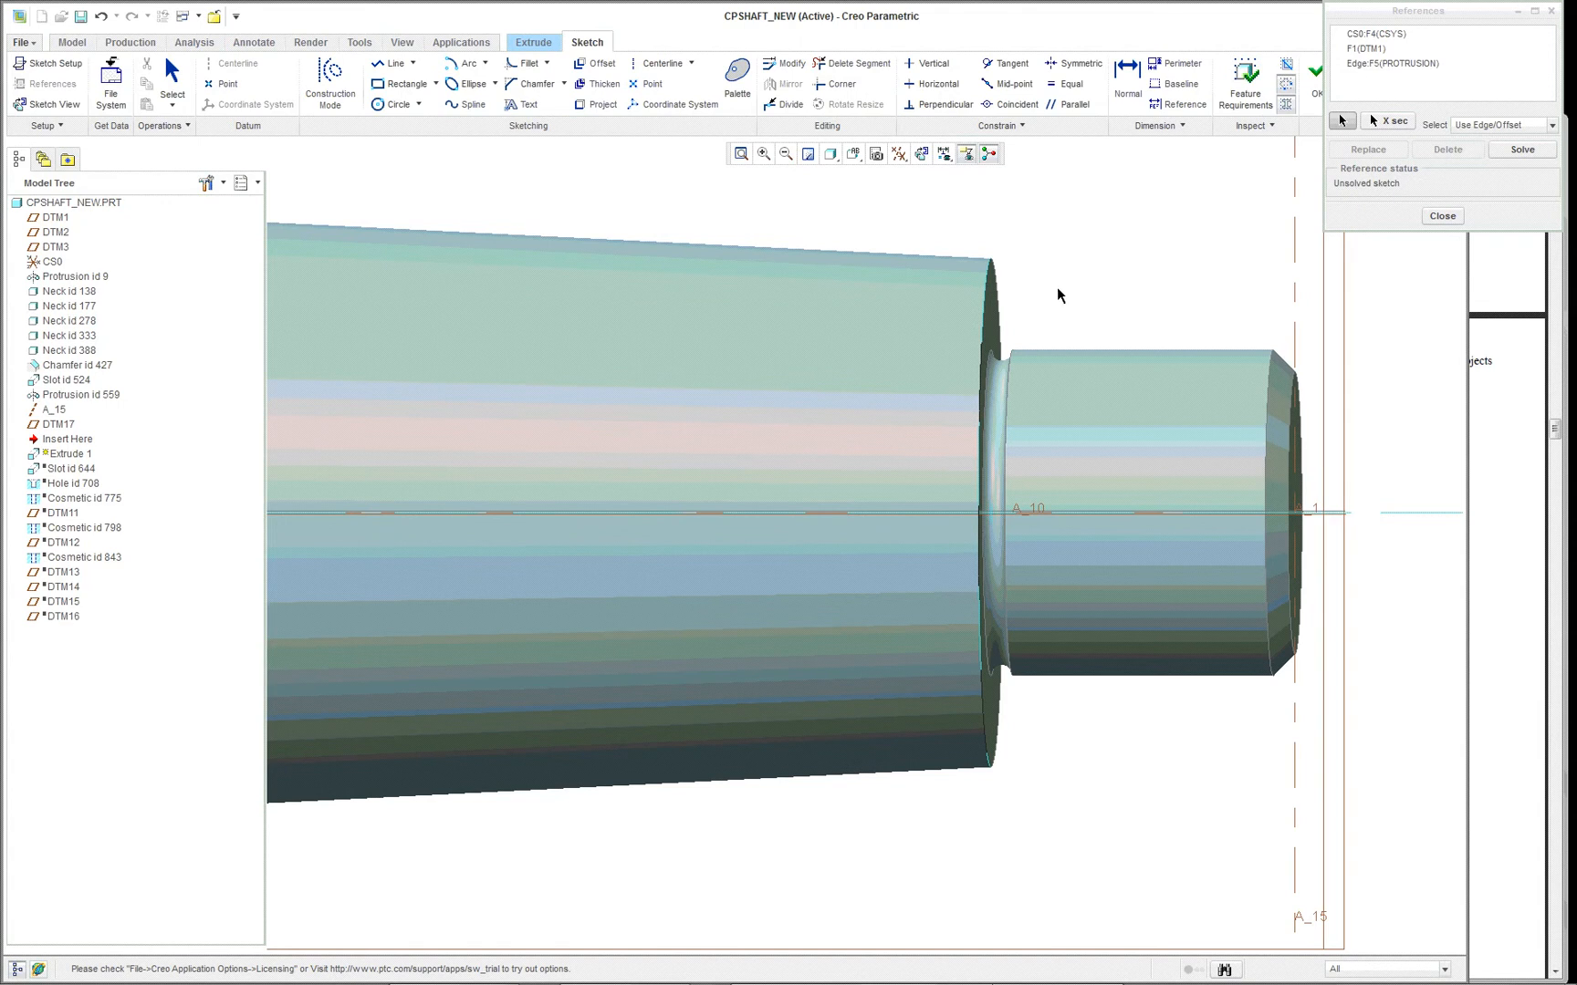
{"action": "scroll", "coordinate": [1057, 290], "scroll_direction": "up", "scroll_amount": 2}
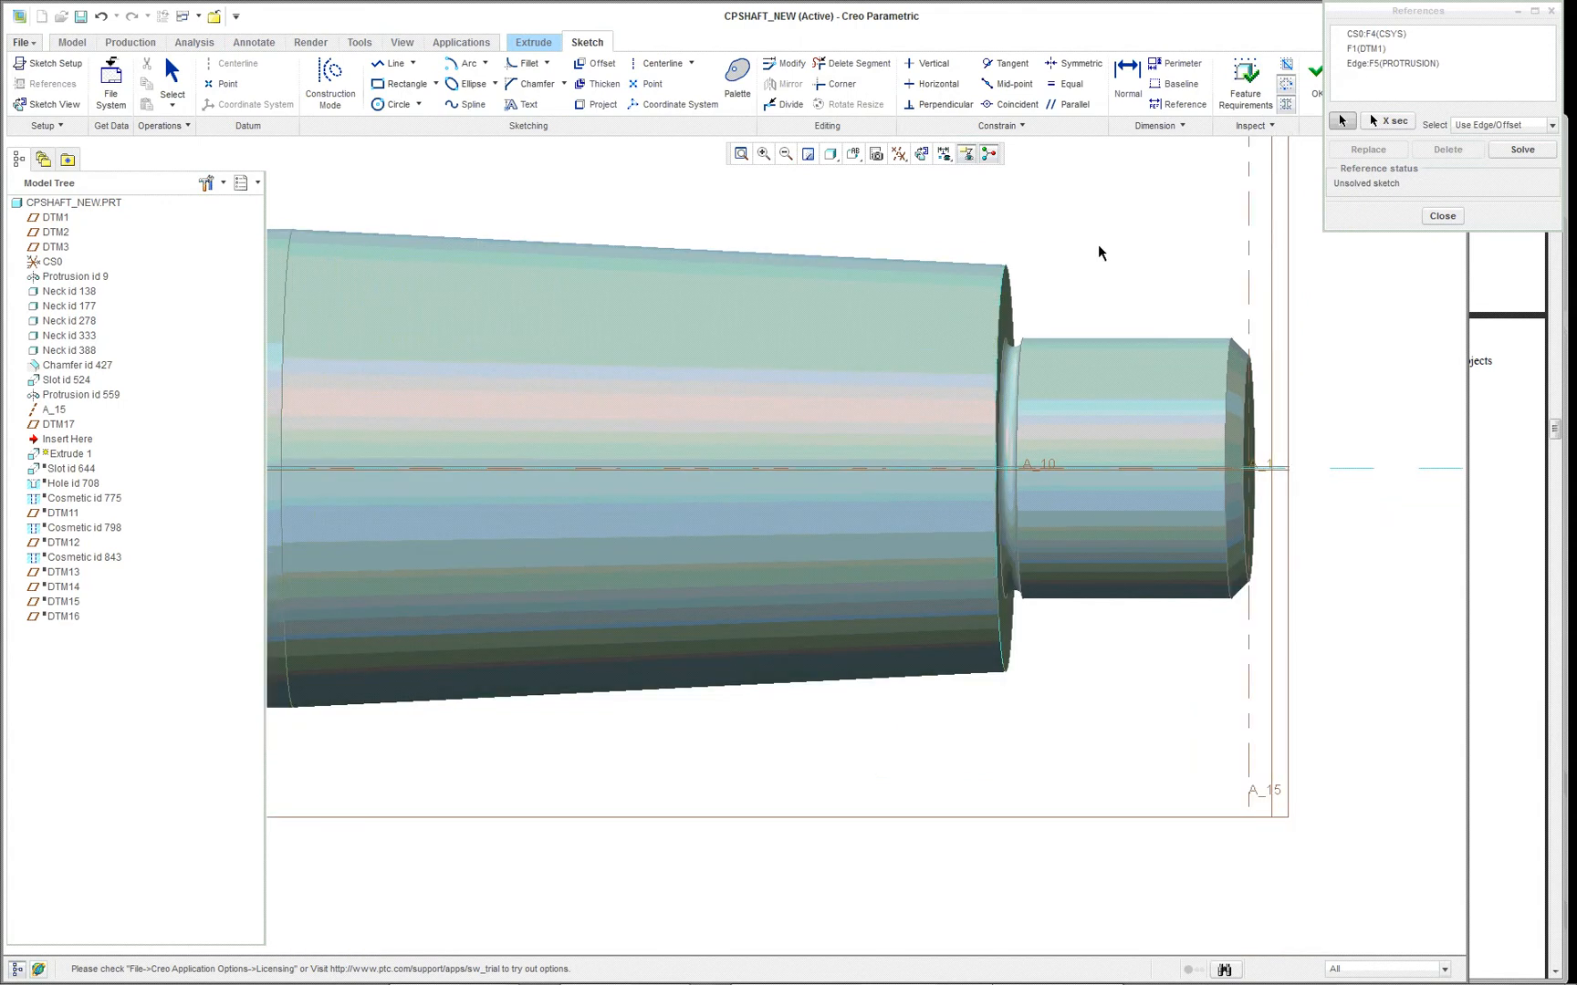
{"action": "left_click", "coordinate": [1441, 217]}
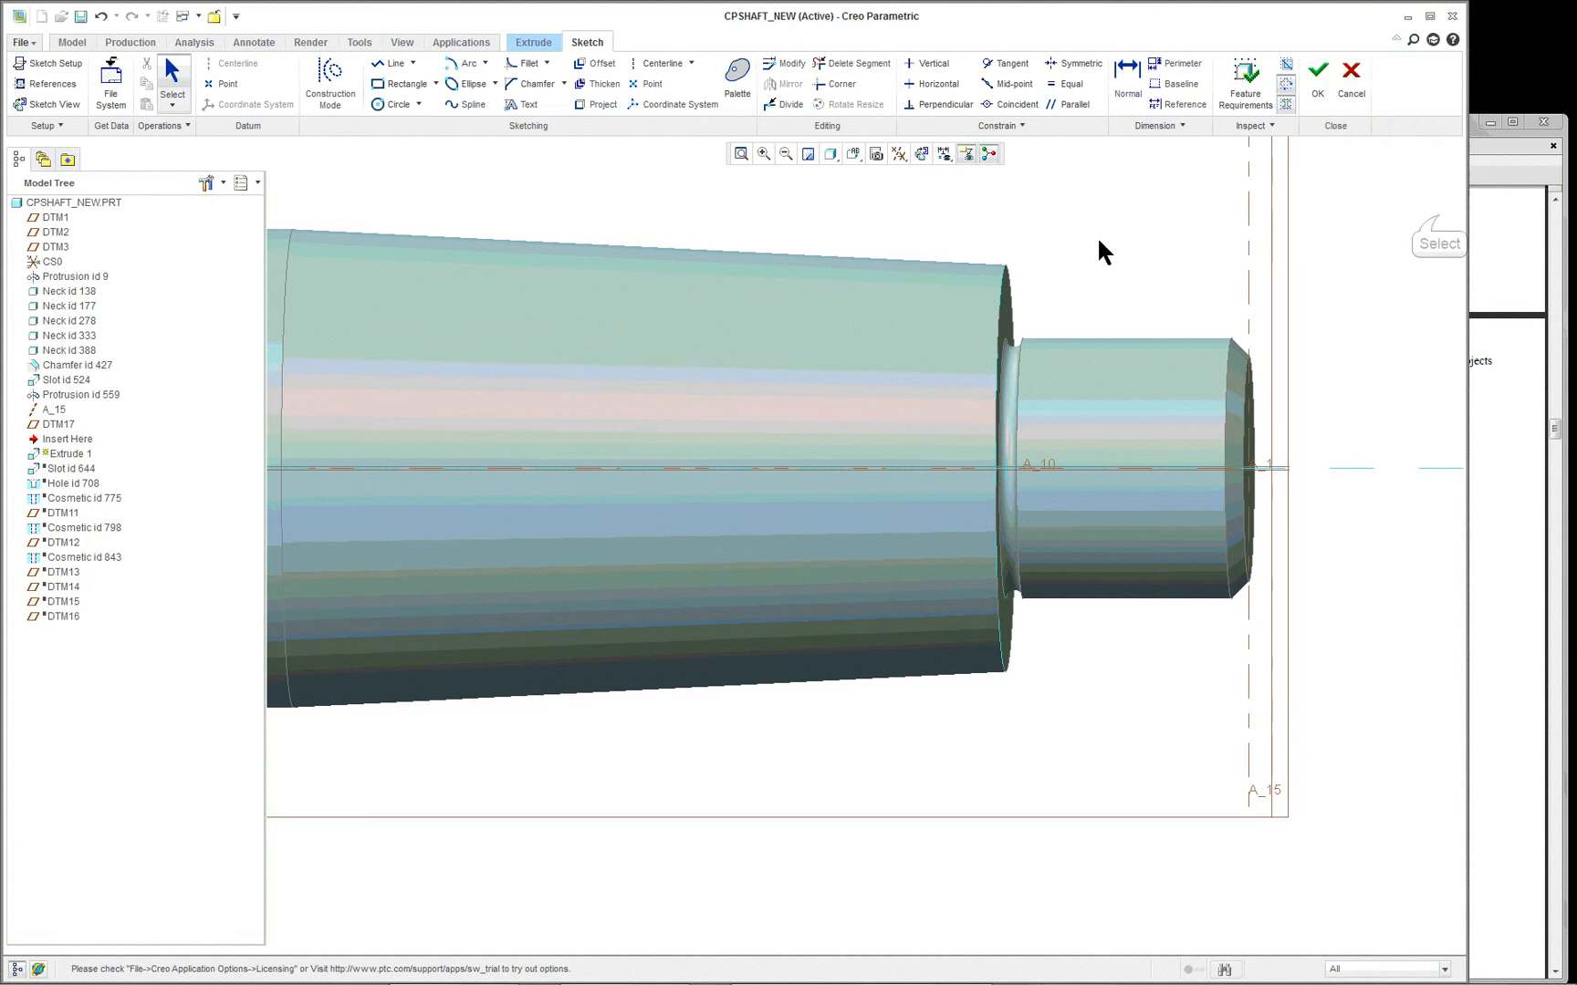
- Place a sketch point where the shaft centreline meets the taper's small-end edge
{"action": "right_click", "coordinate": [665, 196]}
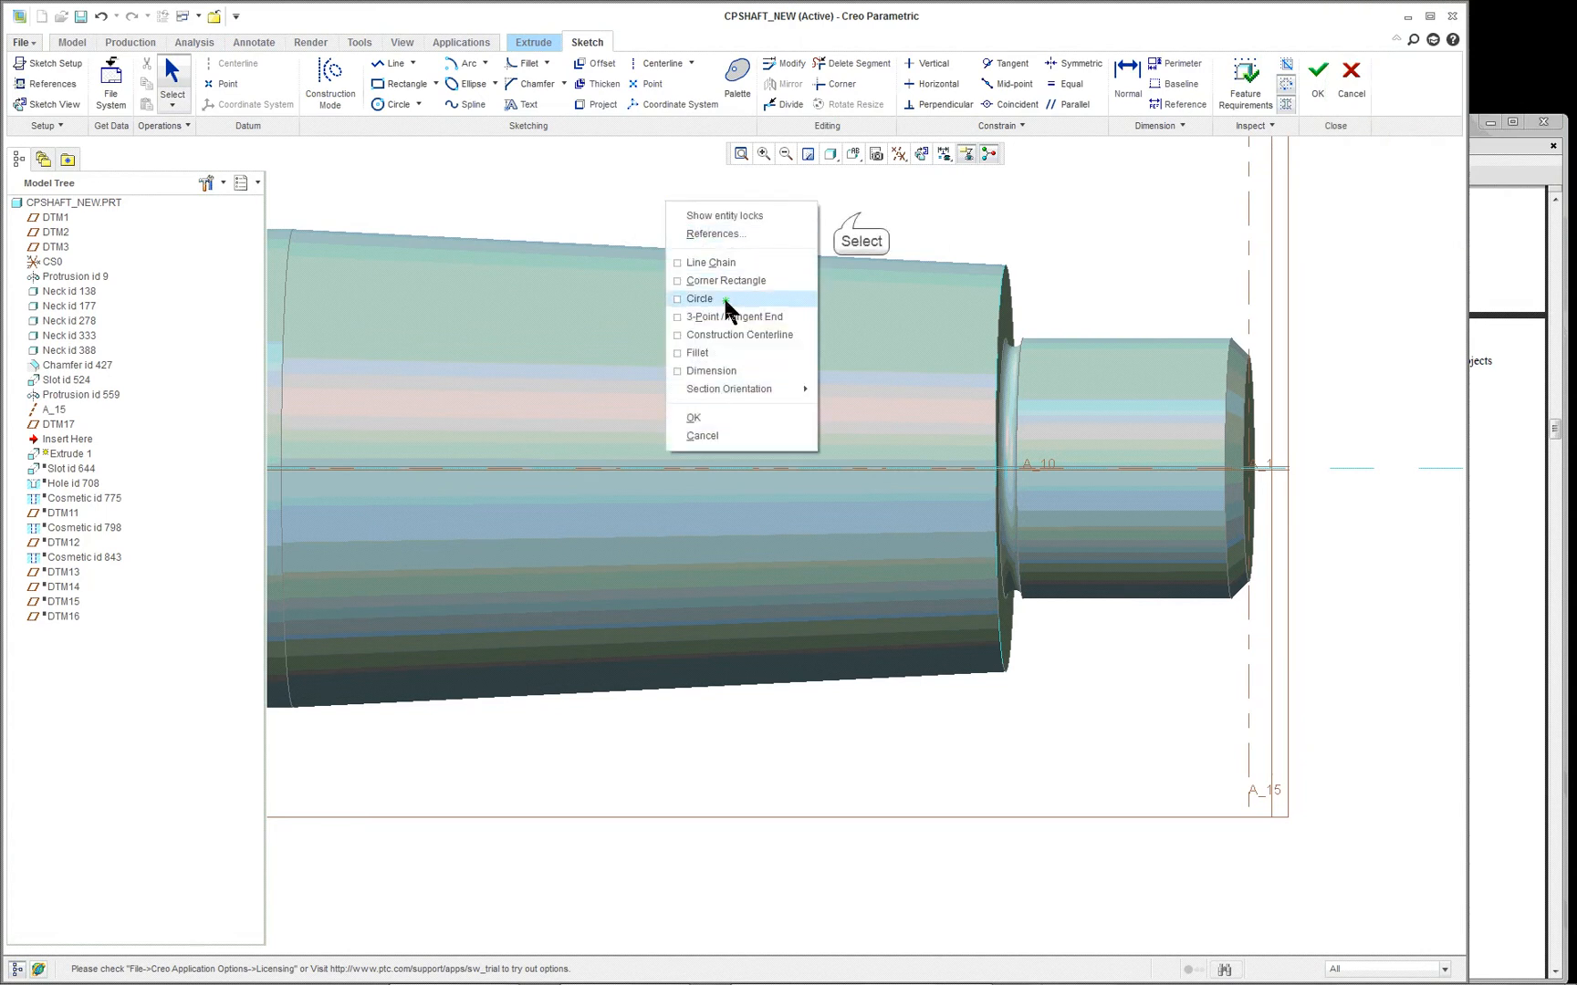
{"action": "left_click", "coordinate": [858, 208]}
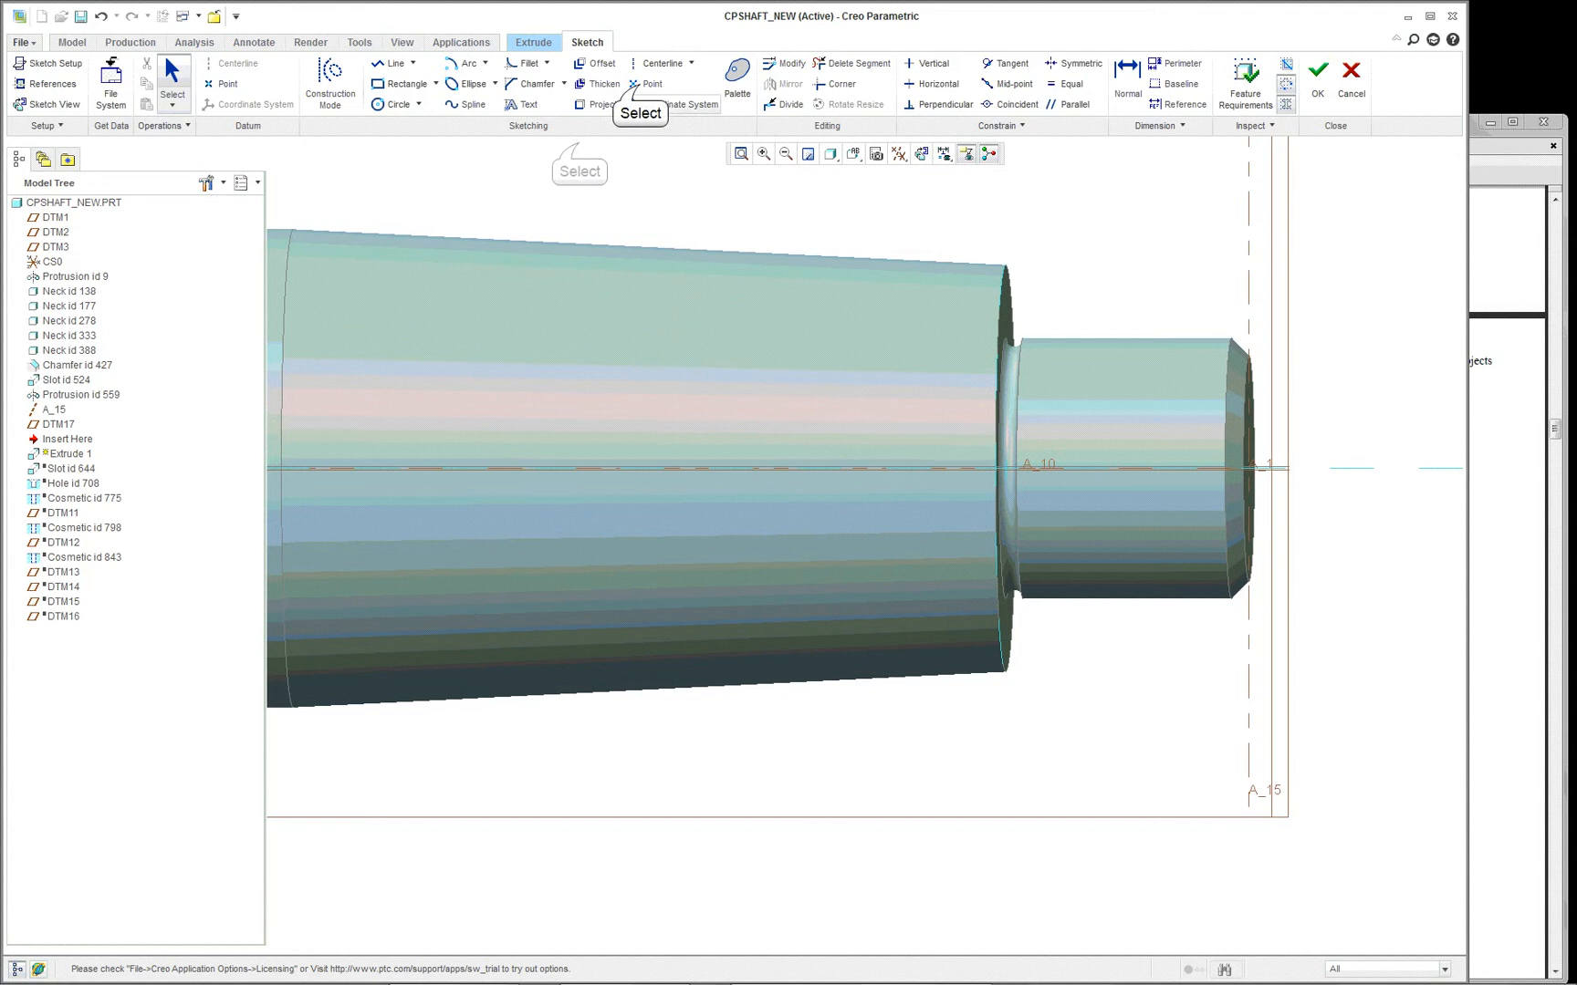
{"action": "left_click", "coordinate": [647, 83]}
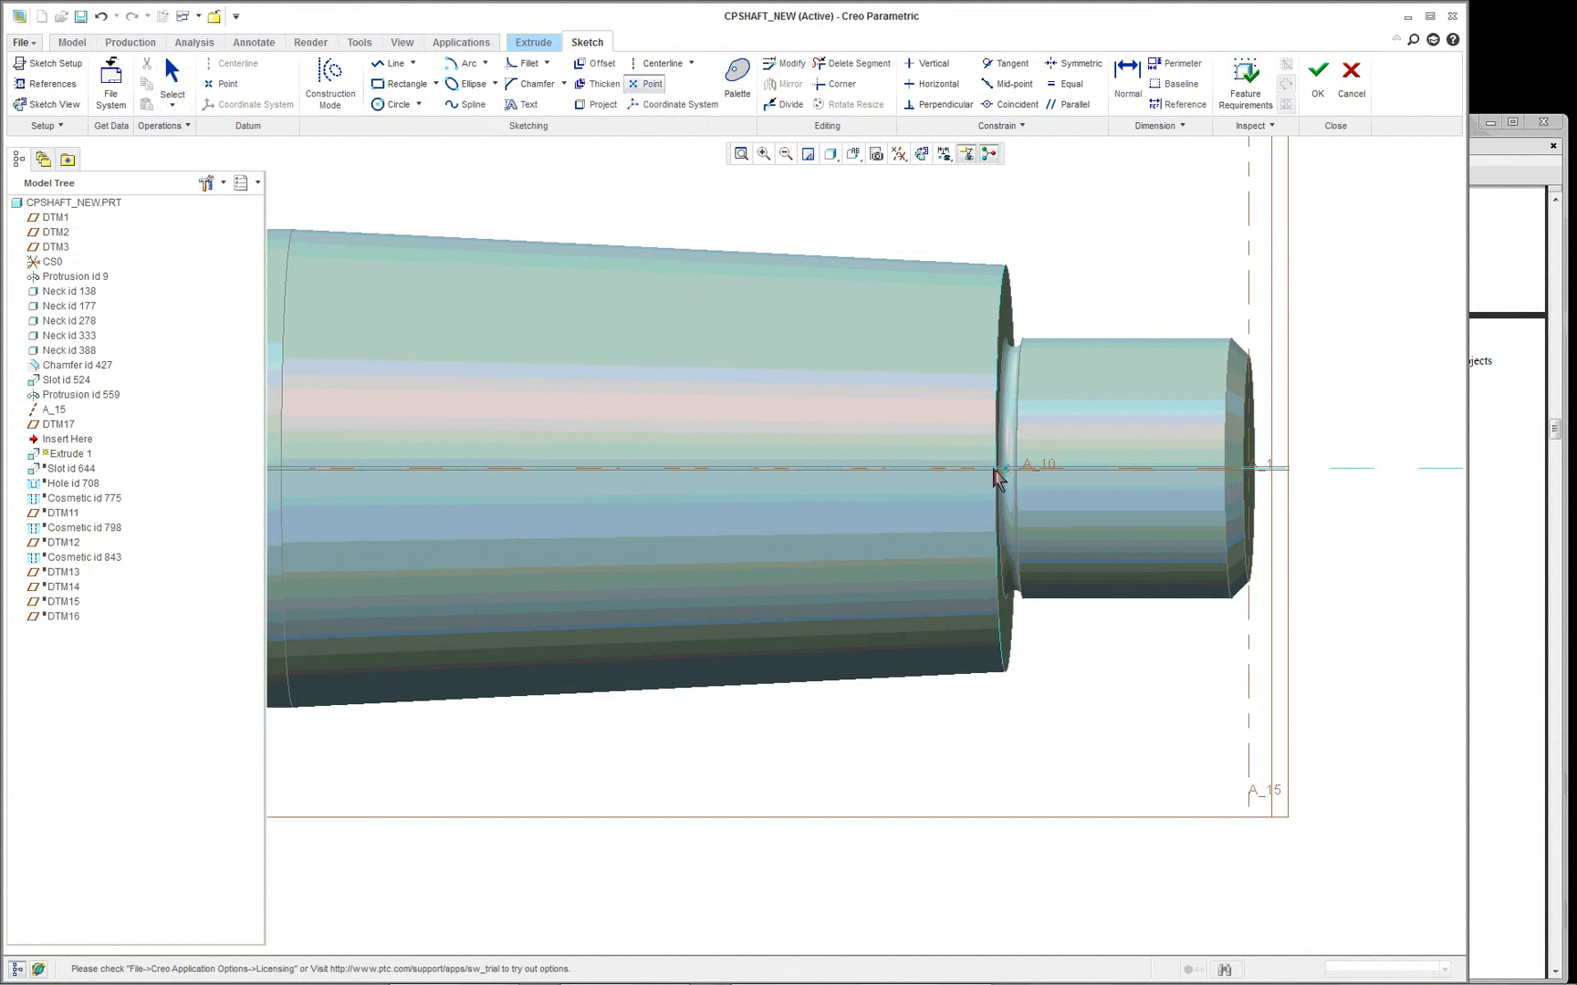
{"action": "scroll", "coordinate": [993, 470], "scroll_direction": "up", "scroll_amount": 4}
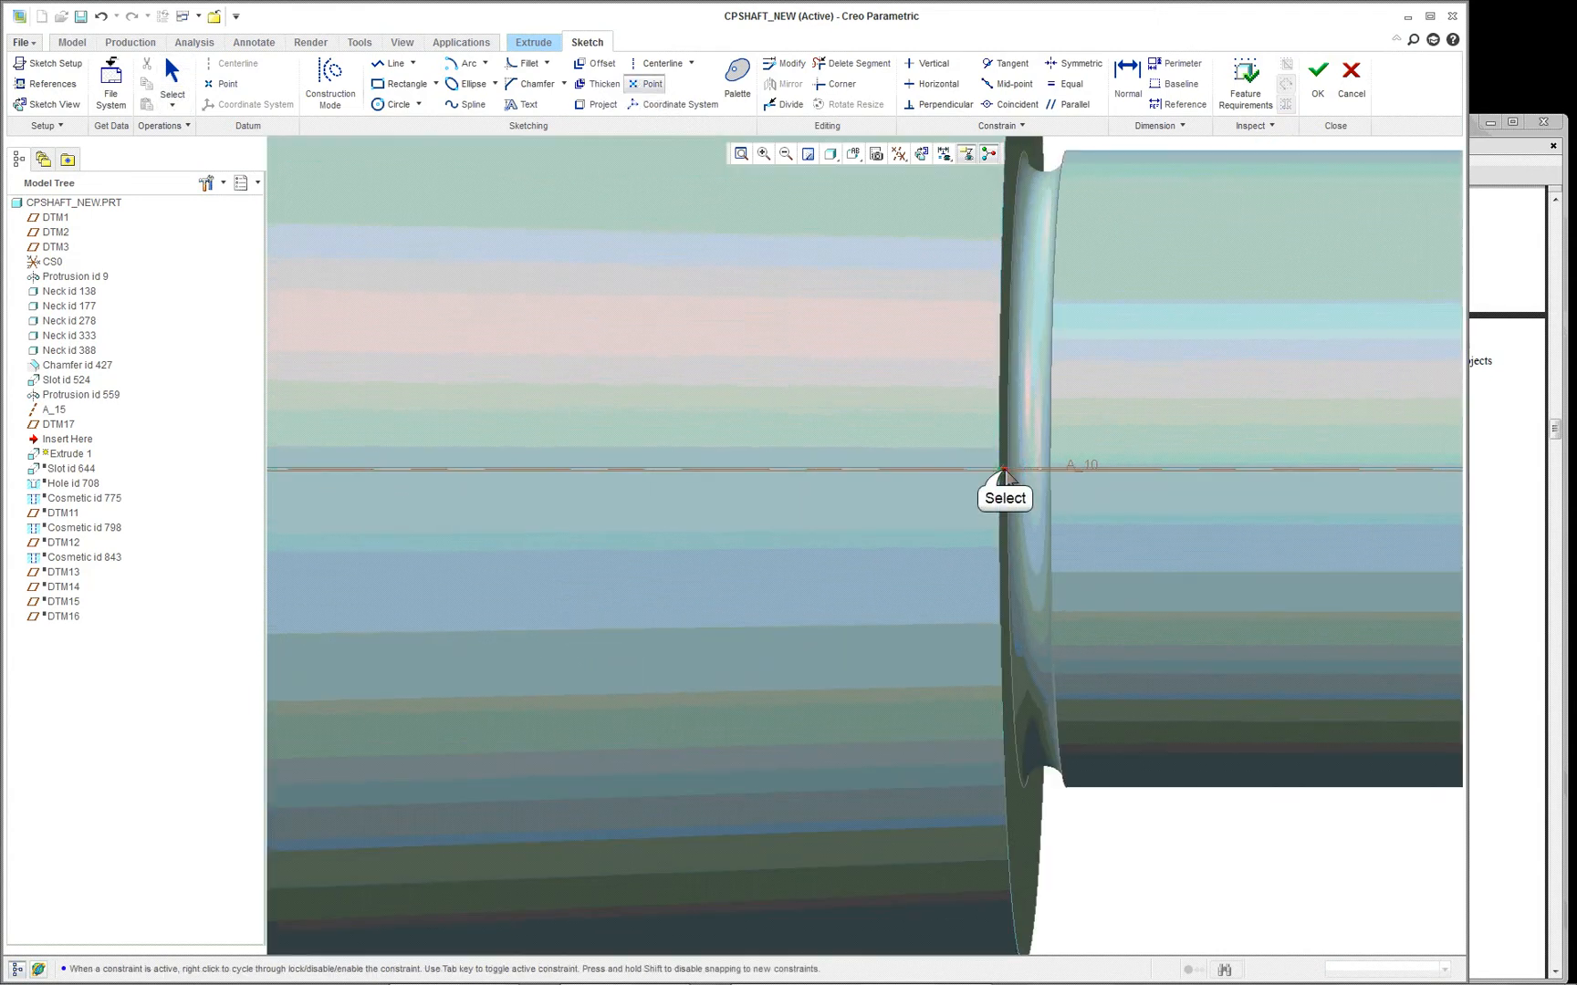
{"action": "middle_click", "coordinate": [796, 353]}
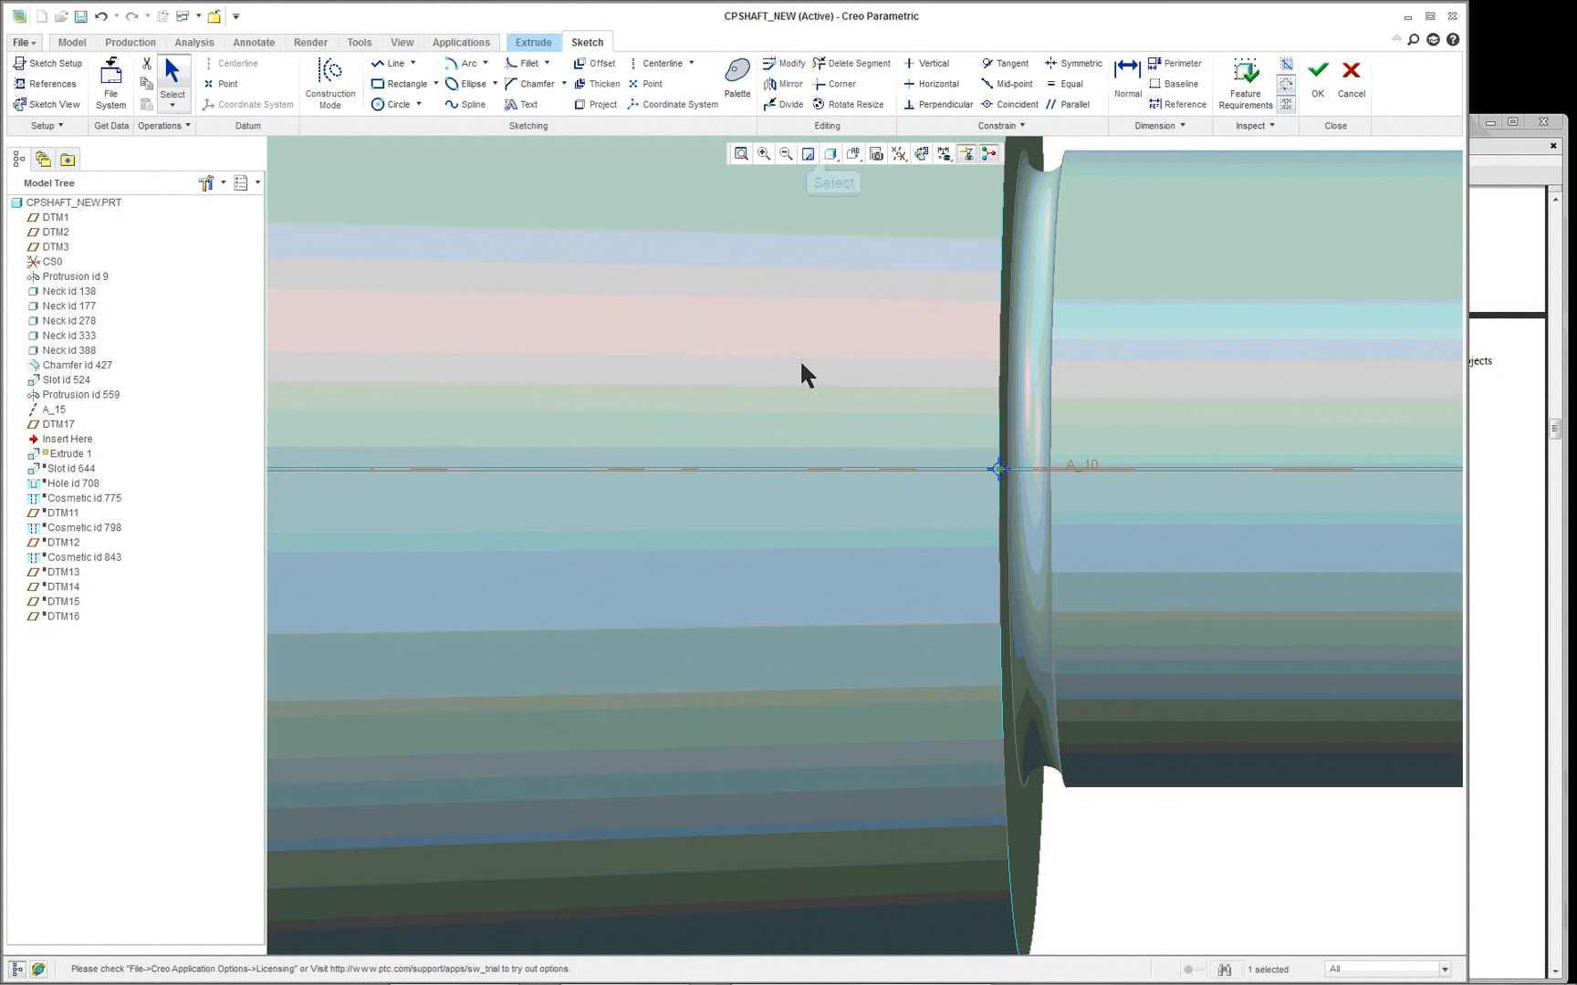
- Switch the model display style to No Hidden
{"action": "scroll", "coordinate": [821, 194], "scroll_direction": "down", "scroll_amount": 1}
{"action": "left_click", "coordinate": [830, 155]}
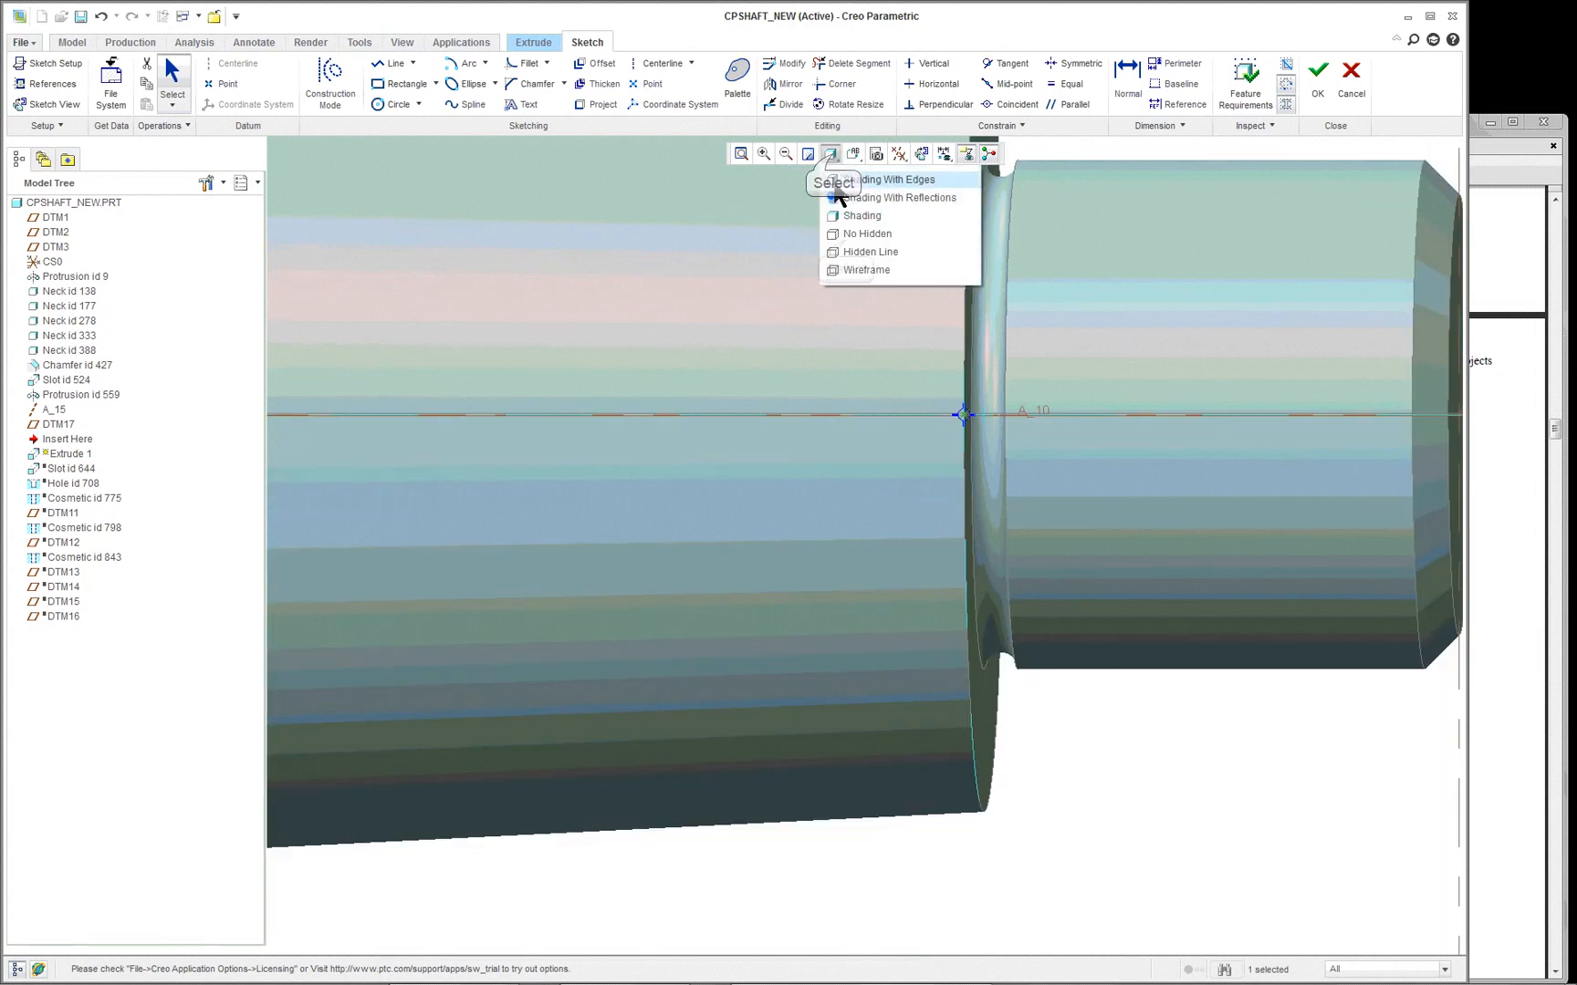
{"action": "left_click", "coordinate": [842, 234]}
{"action": "scroll", "coordinate": [866, 417], "scroll_direction": "down", "scroll_amount": 3}
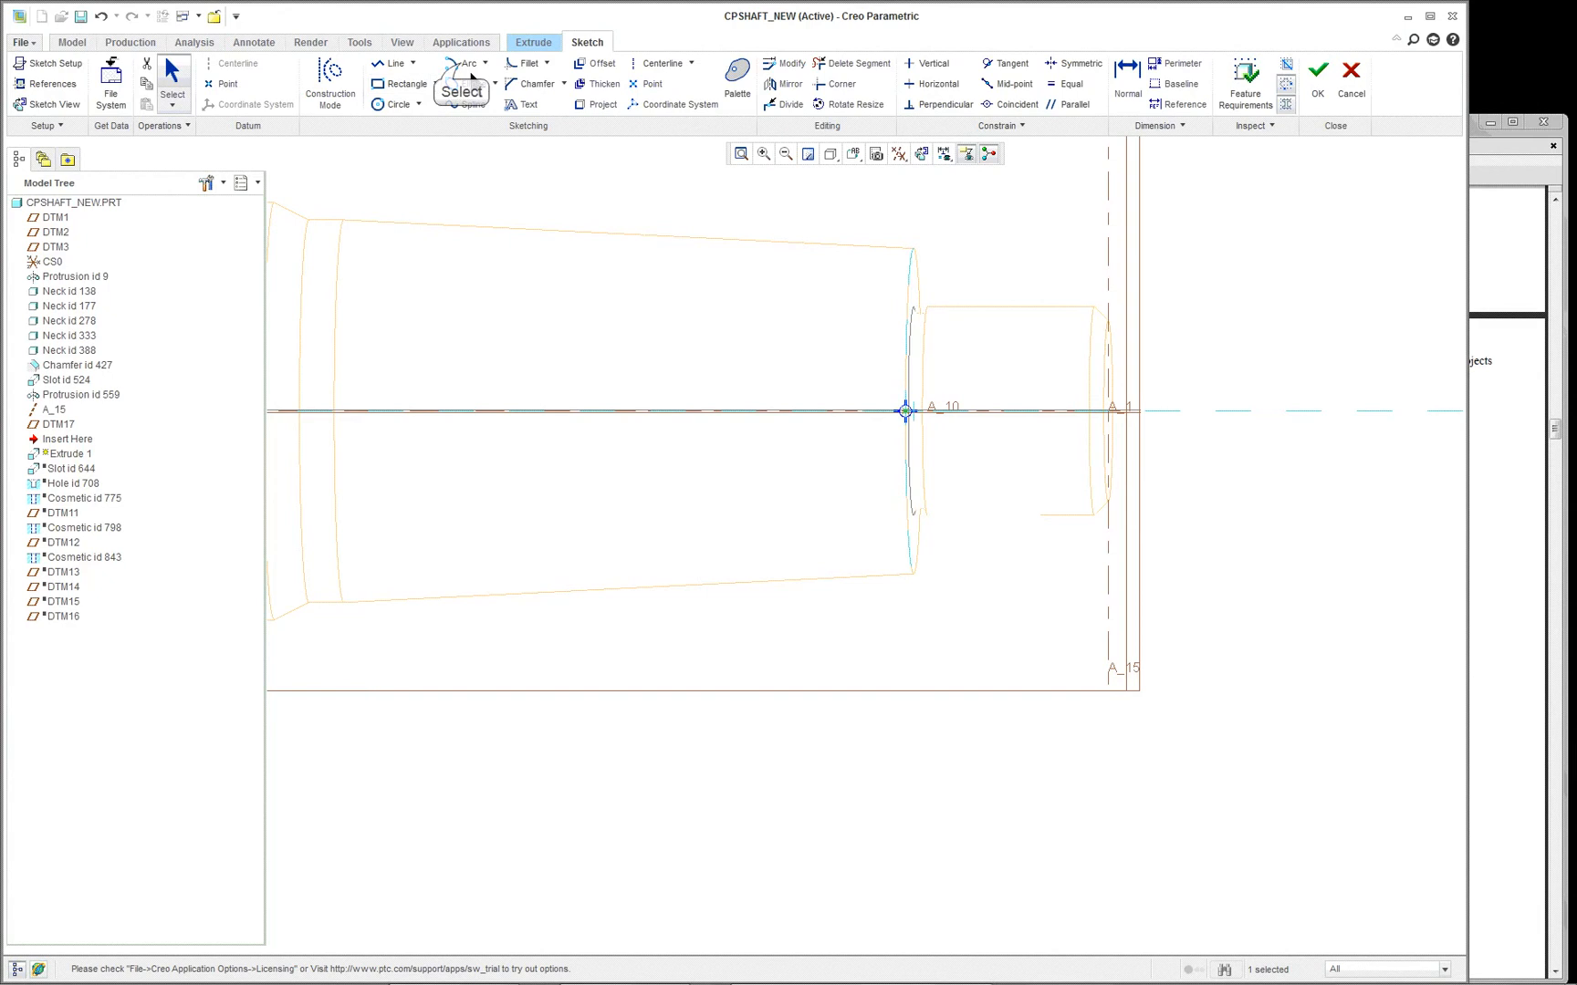
- Sketch two equal circles about 11.3 in diameter on the centreline, about 39 apart, the nearer about 19.5 from the sketch point
{"action": "left_click", "coordinate": [464, 63]}
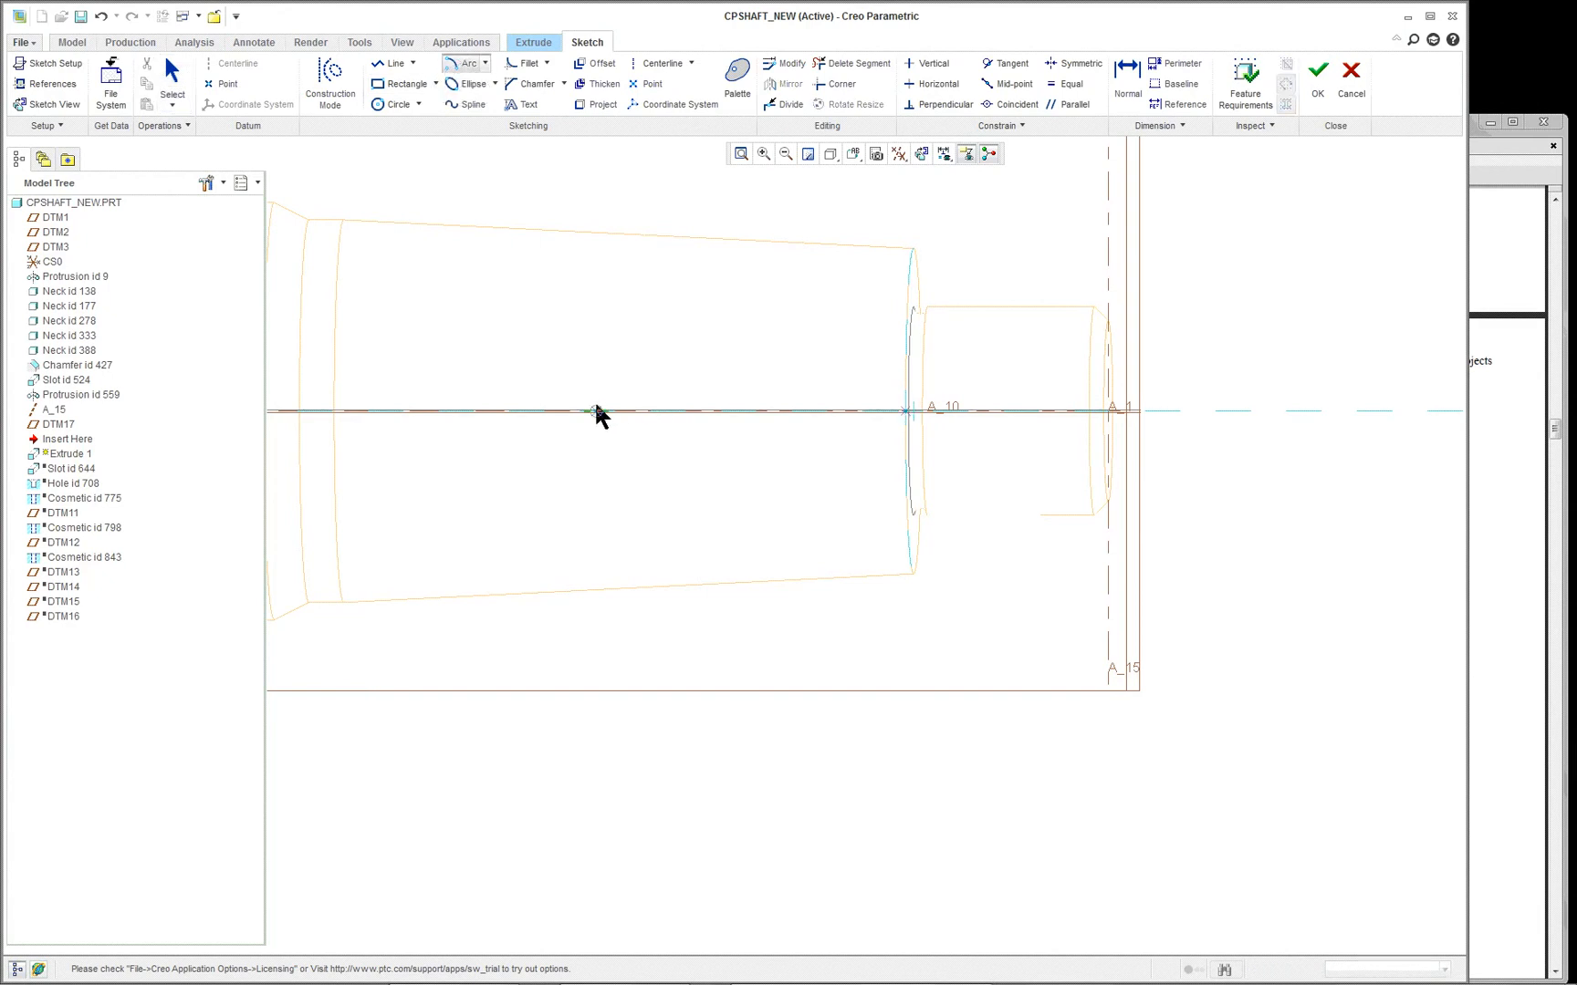
{"action": "left_click", "coordinate": [392, 104]}
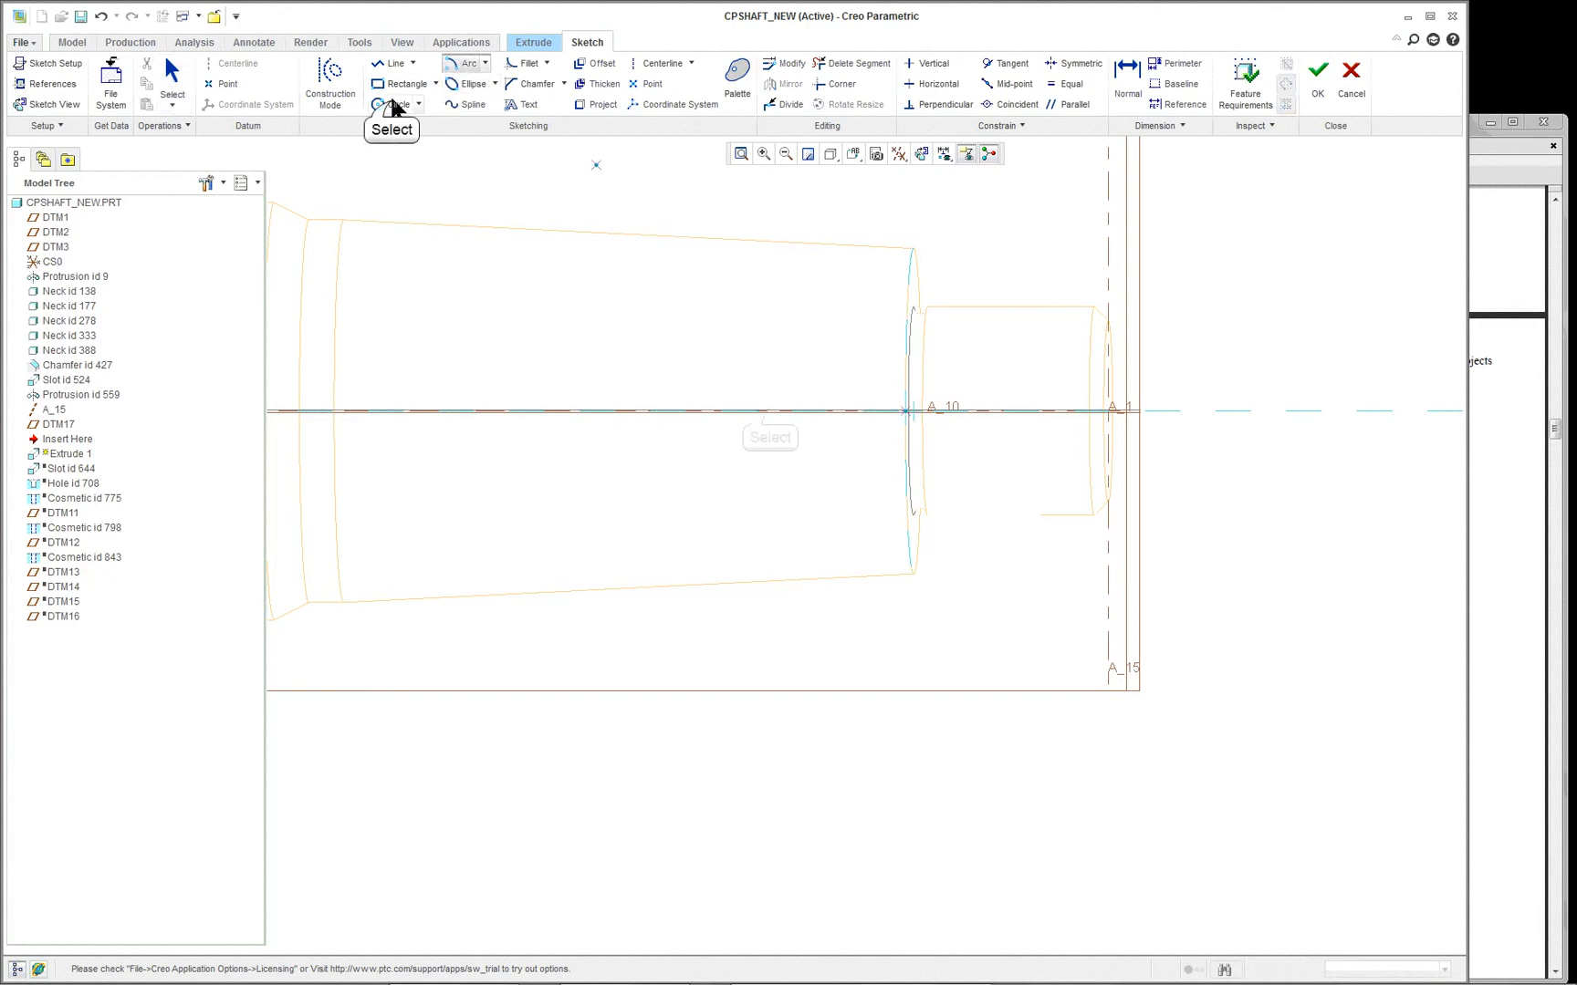
{"action": "left_click", "coordinate": [769, 410]}
{"action": "left_click", "coordinate": [794, 383]}
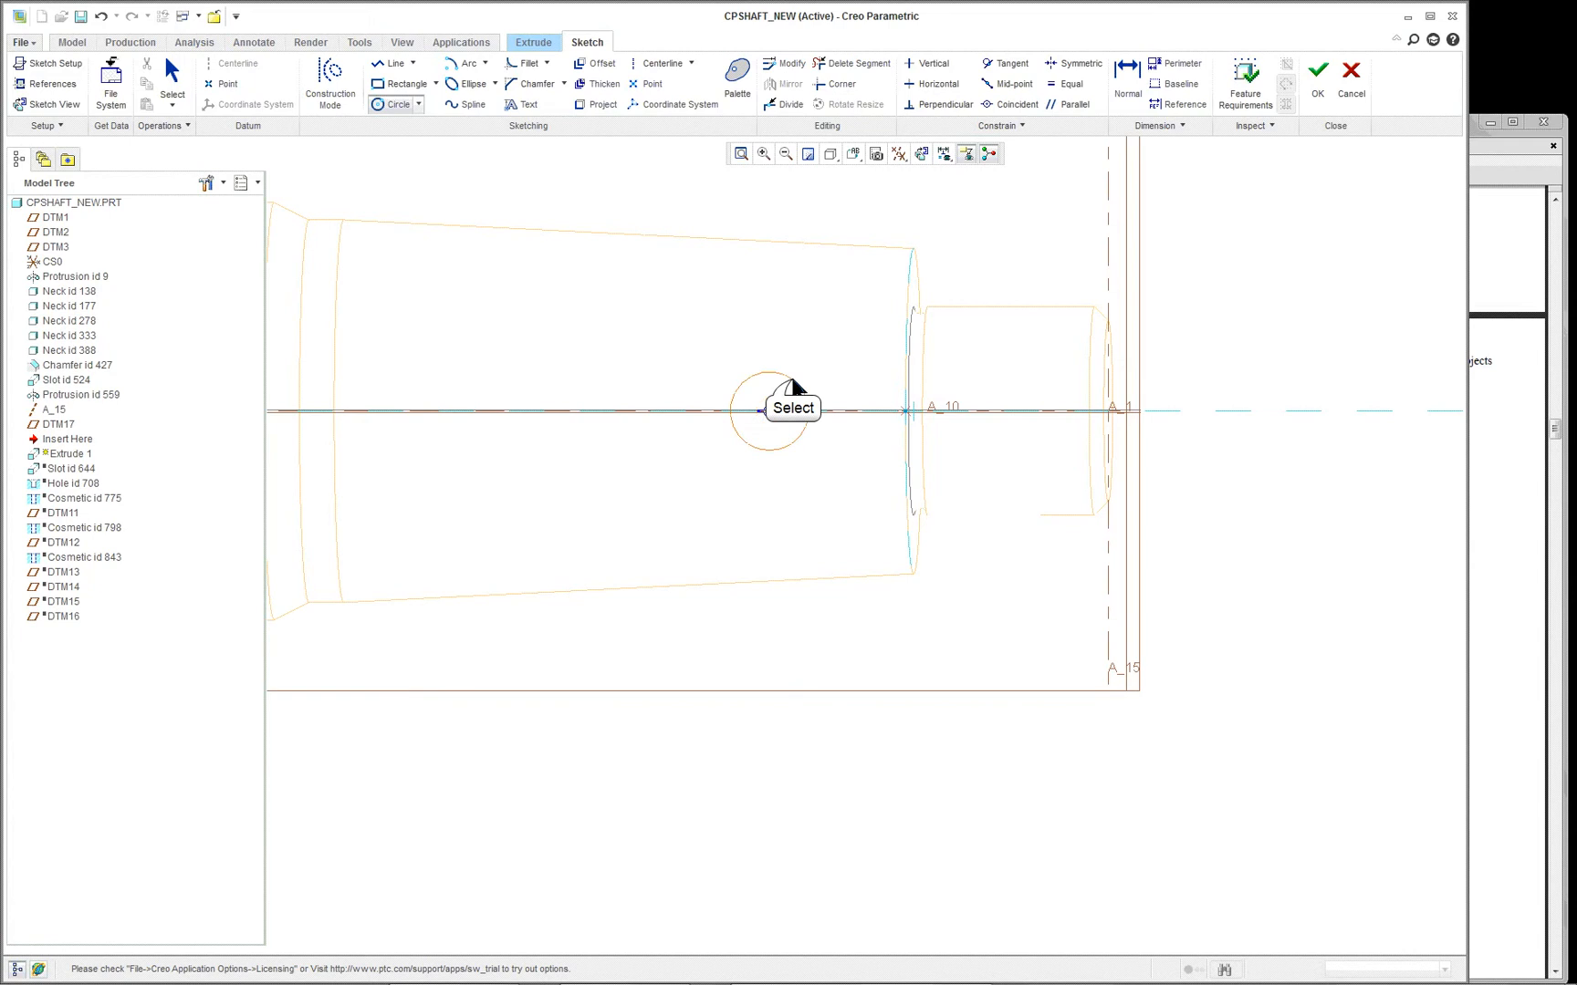
{"action": "left_click", "coordinate": [497, 410]}
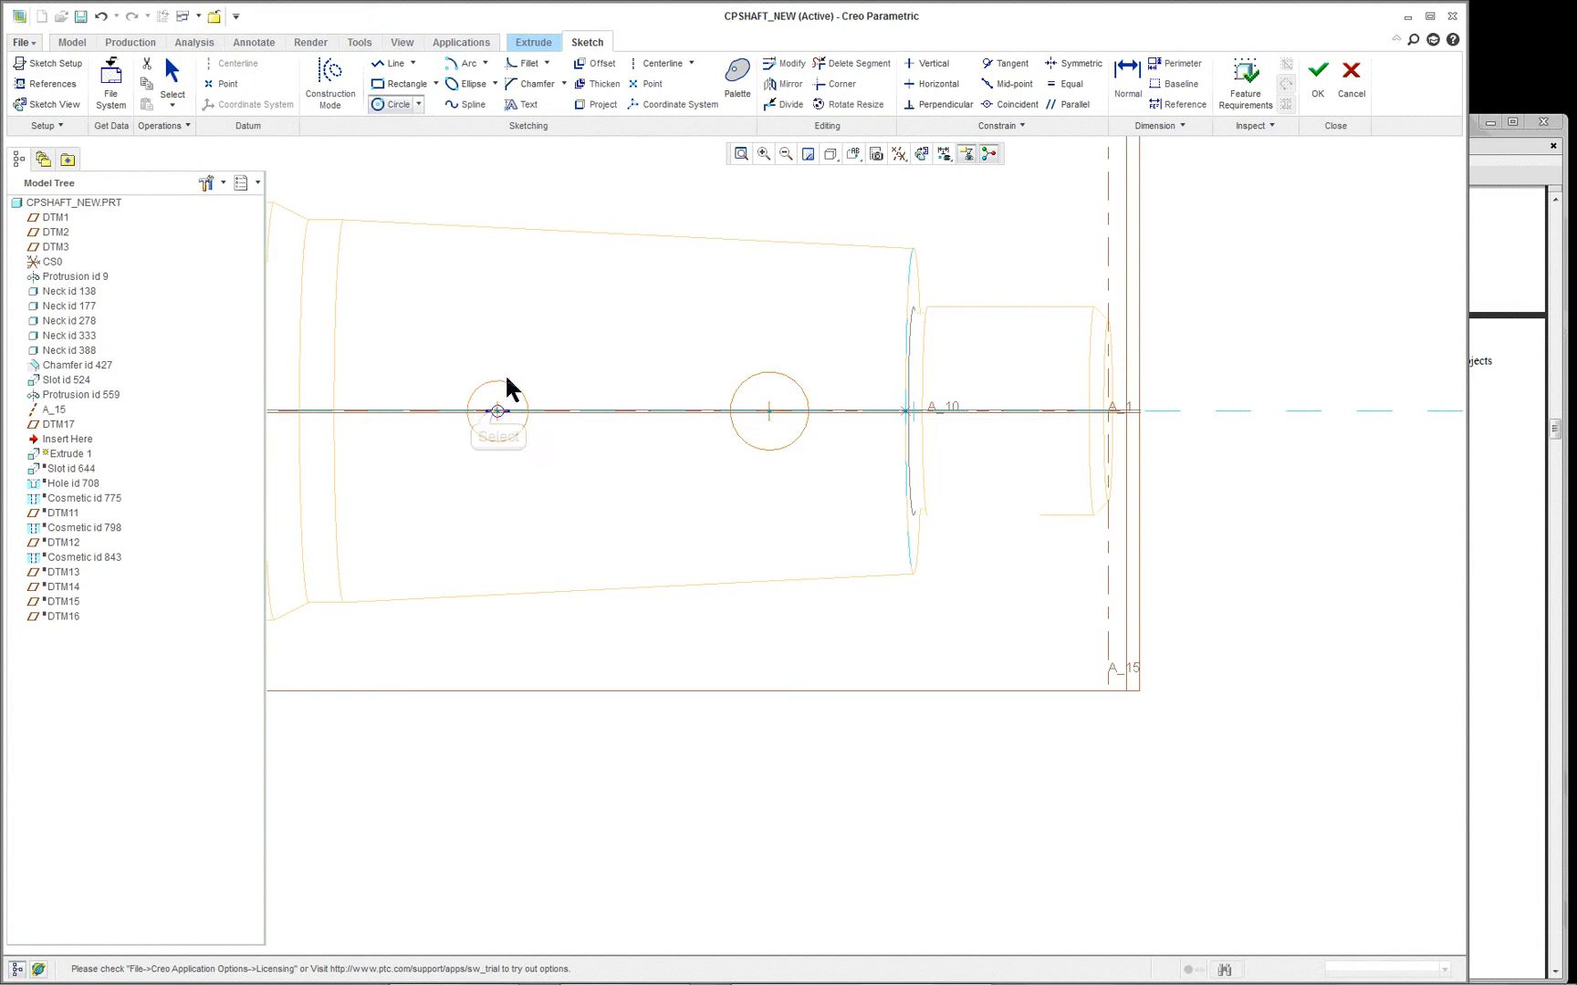
{"action": "left_click", "coordinate": [509, 373]}
{"action": "middle_click", "coordinate": [510, 376]}
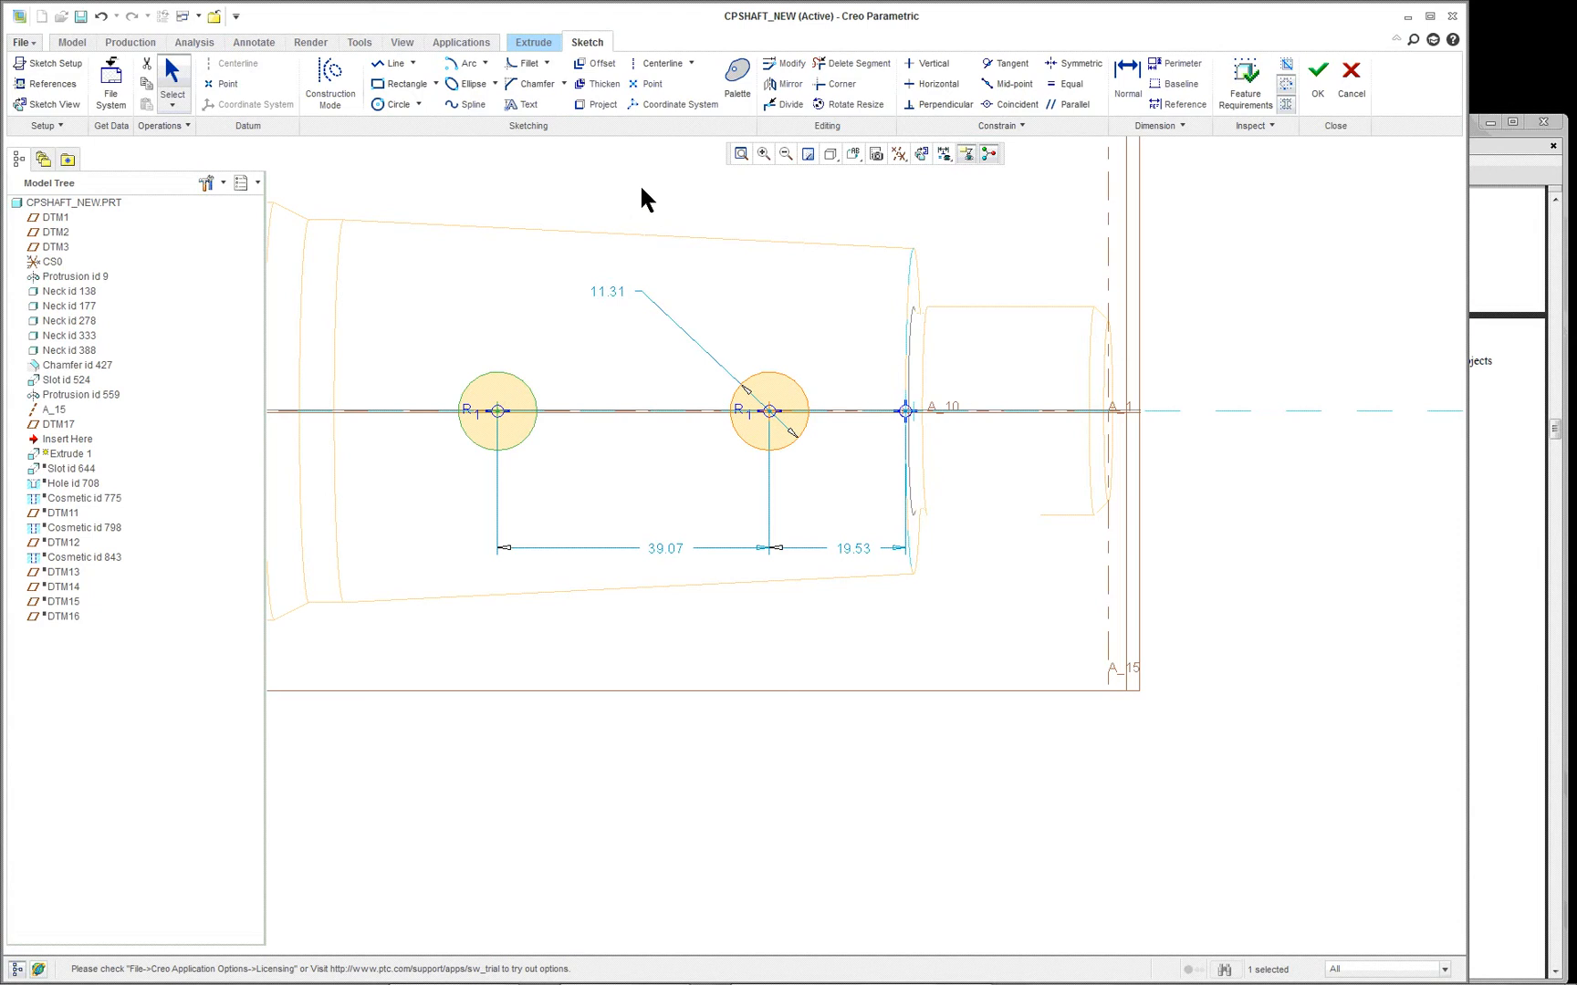
- Connect the two circles with an upper and a lower tangent line
{"action": "left_click", "coordinate": [412, 63]}
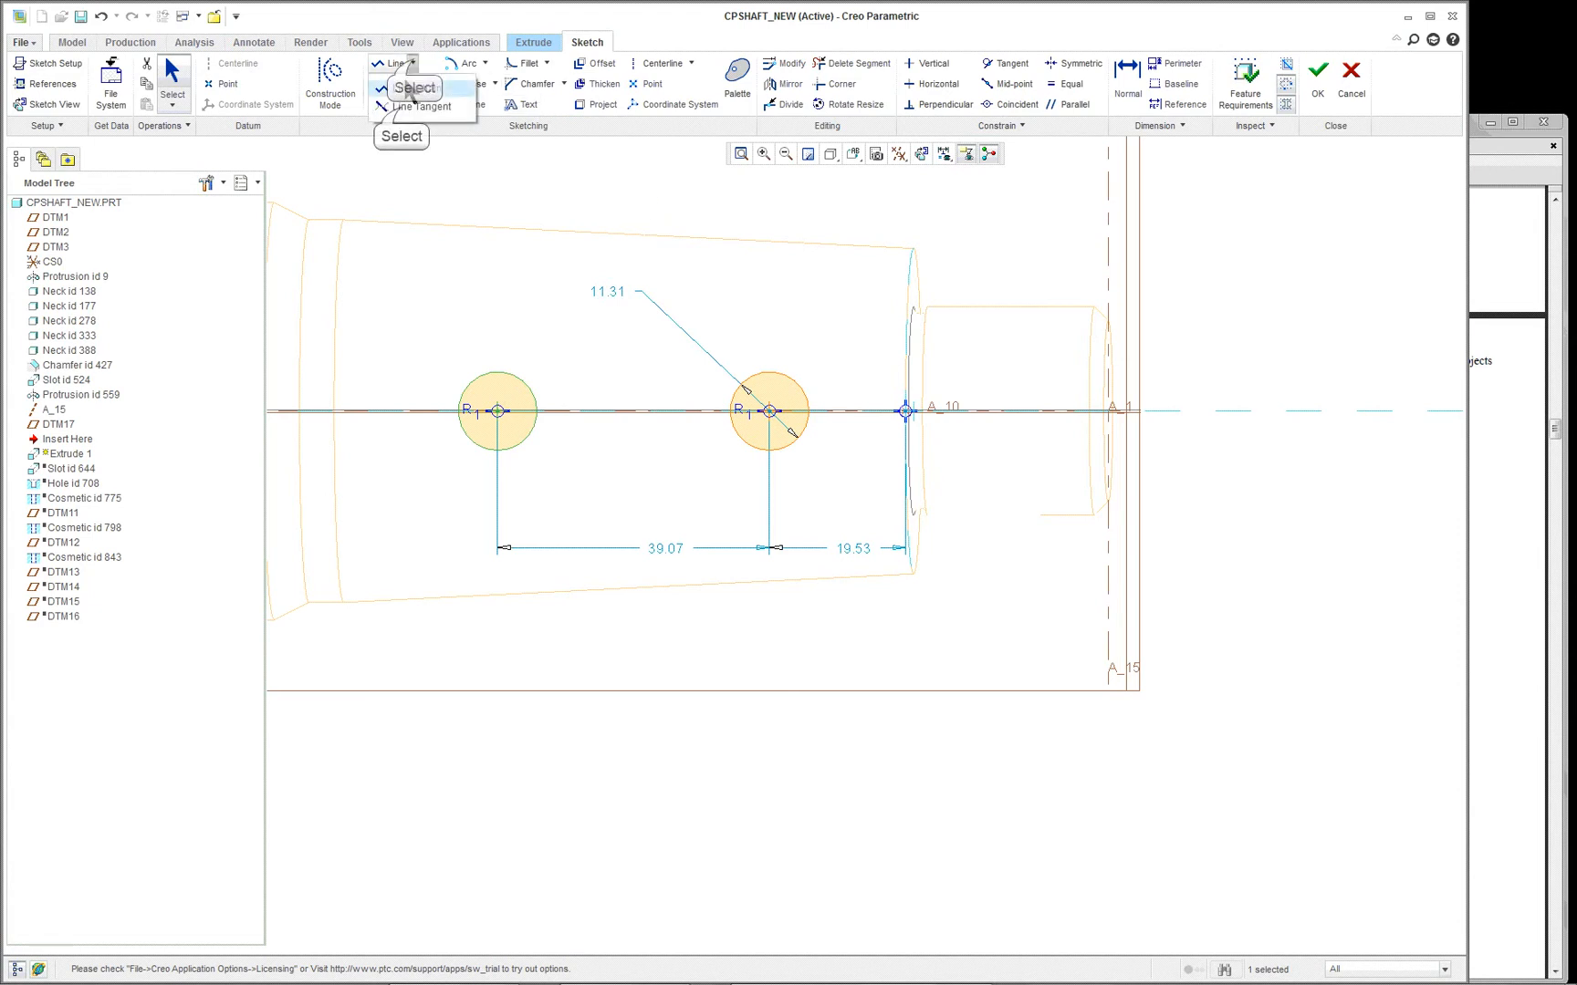
{"action": "left_click", "coordinate": [401, 107]}
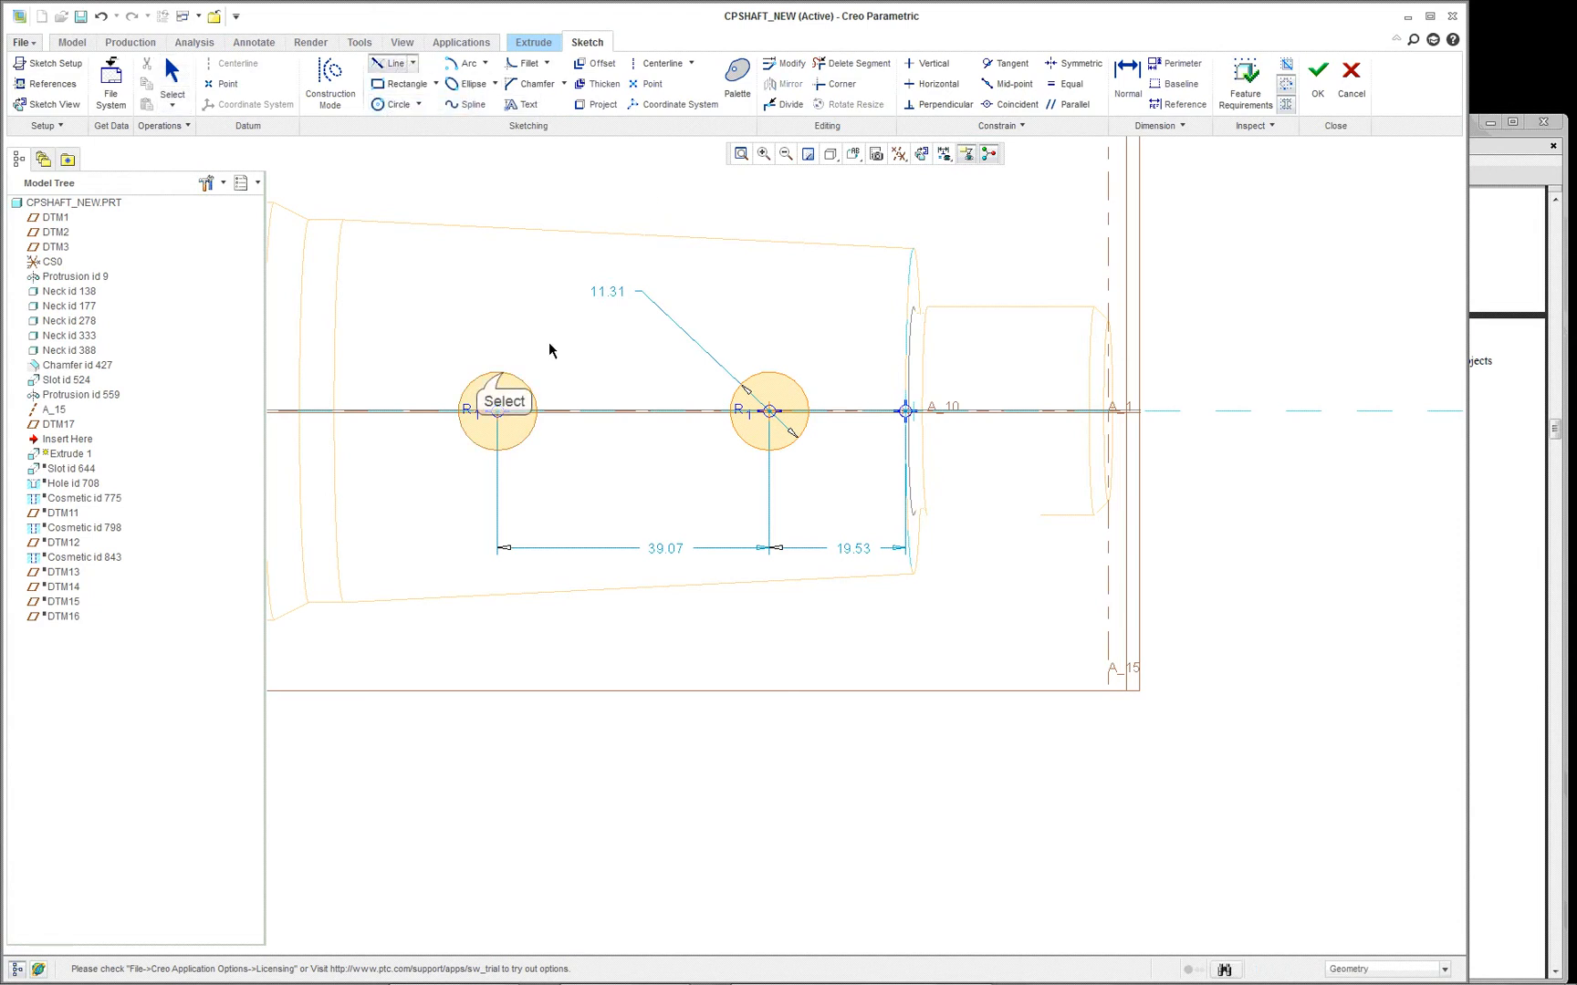
{"action": "left_click", "coordinate": [511, 381]}
{"action": "left_click", "coordinate": [769, 372]}
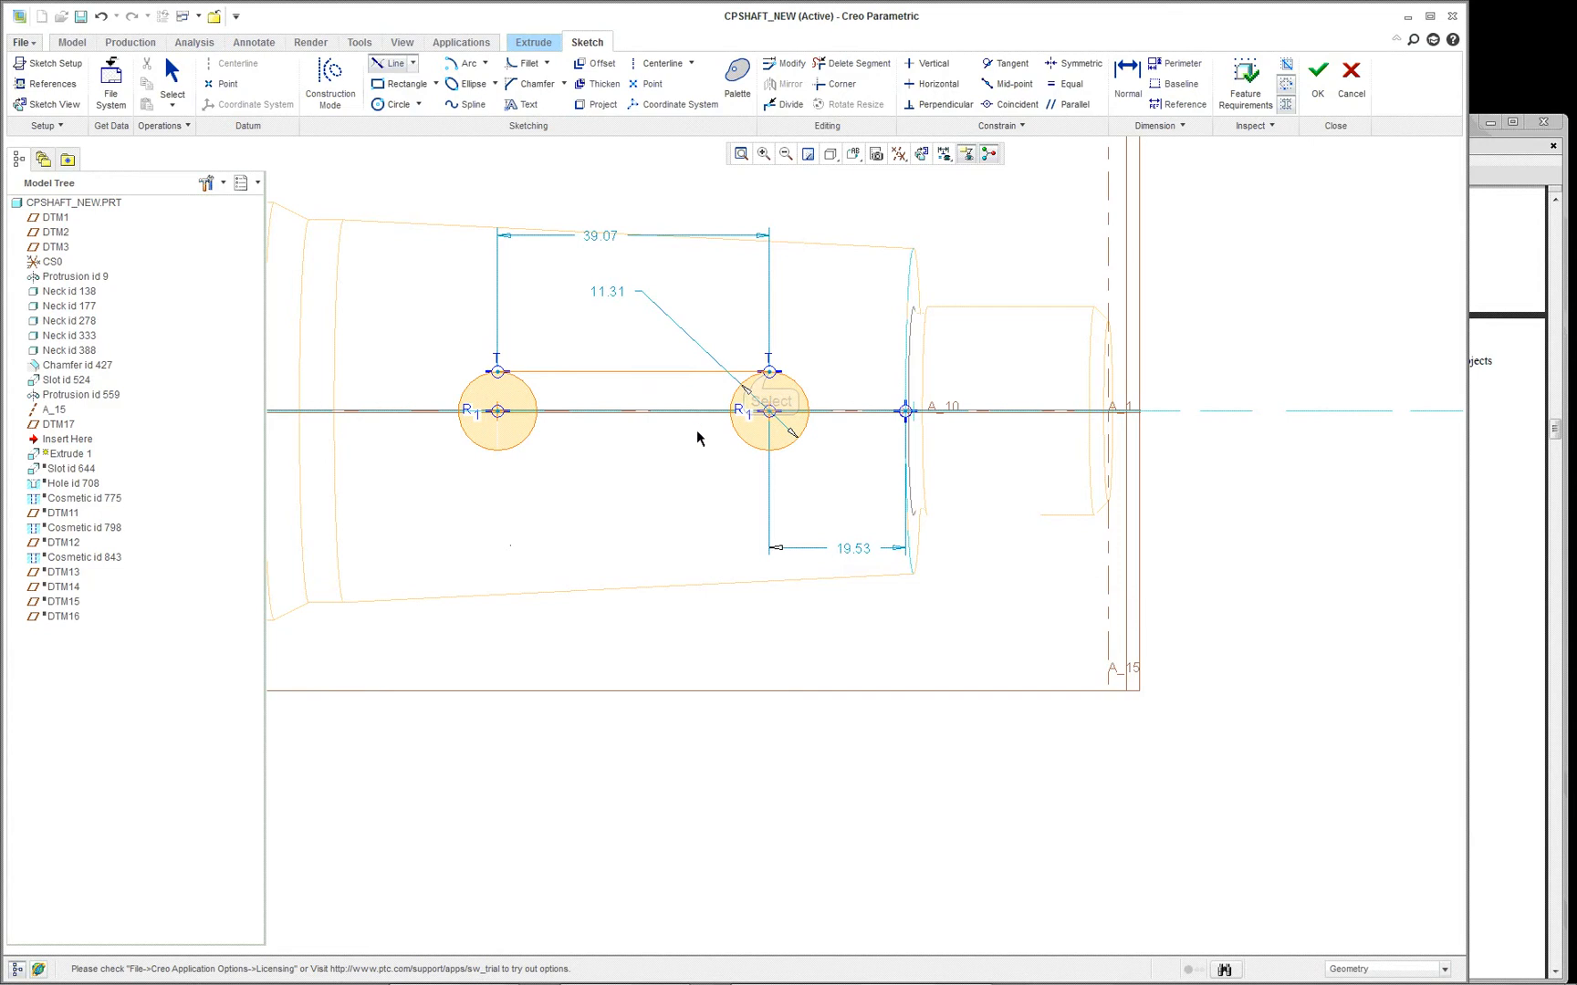
{"action": "right_click", "coordinate": [571, 460]}
{"action": "right_click", "coordinate": [423, 310]}
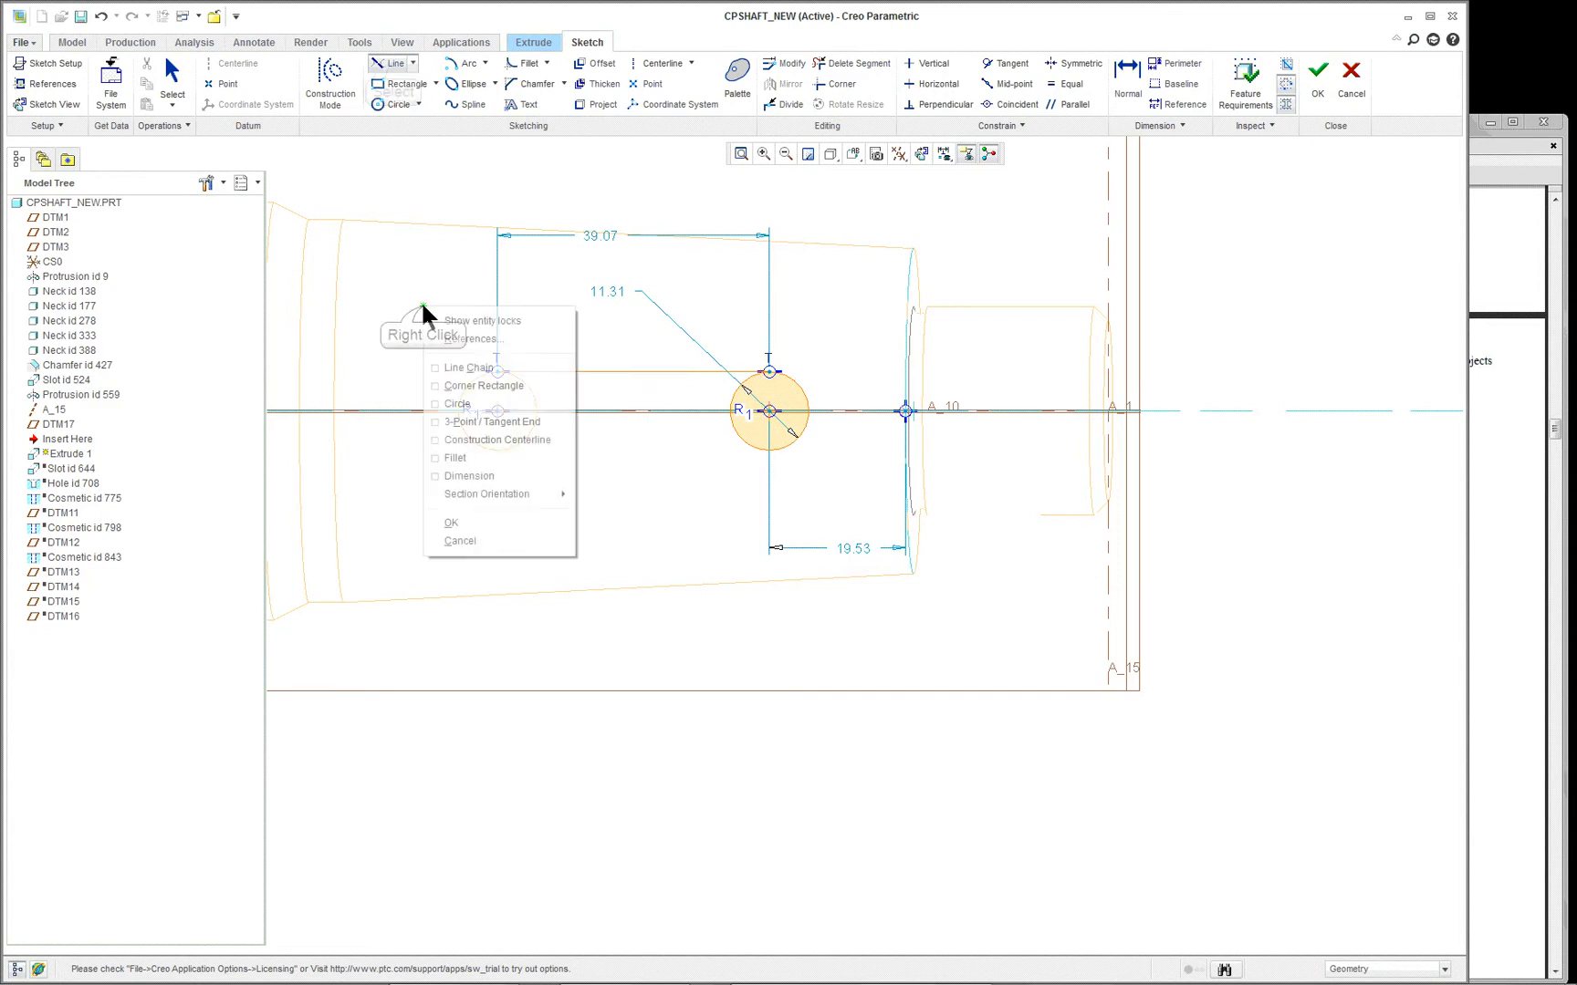
{"action": "left_click", "coordinate": [395, 67]}
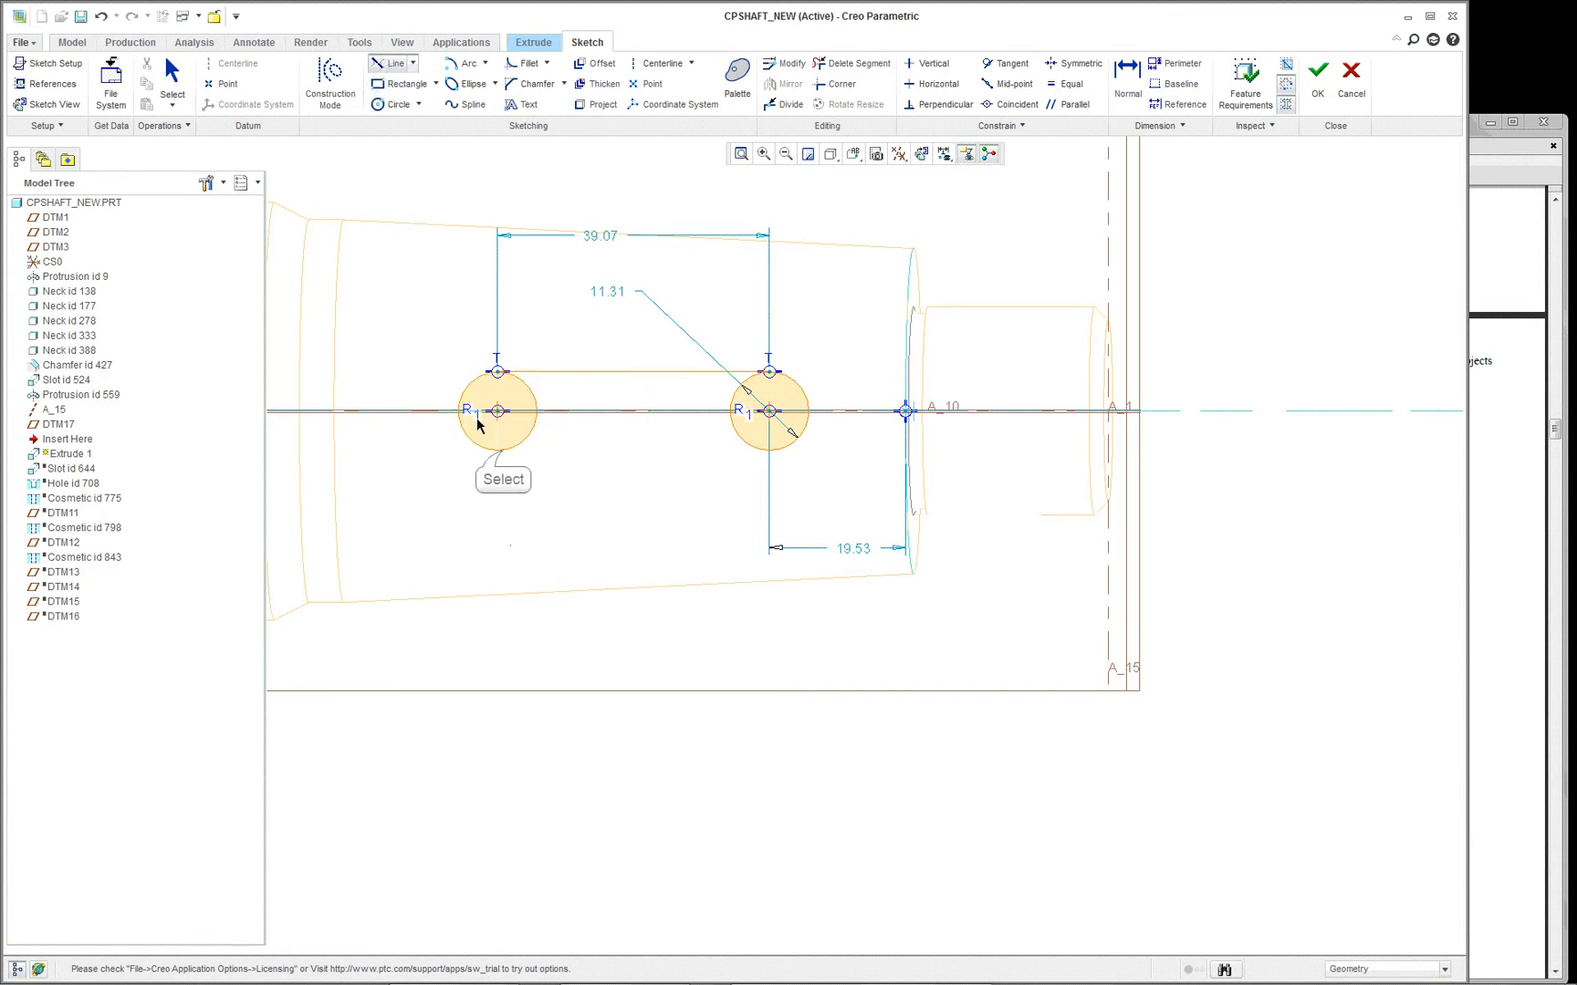
{"action": "left_click", "coordinate": [503, 451]}
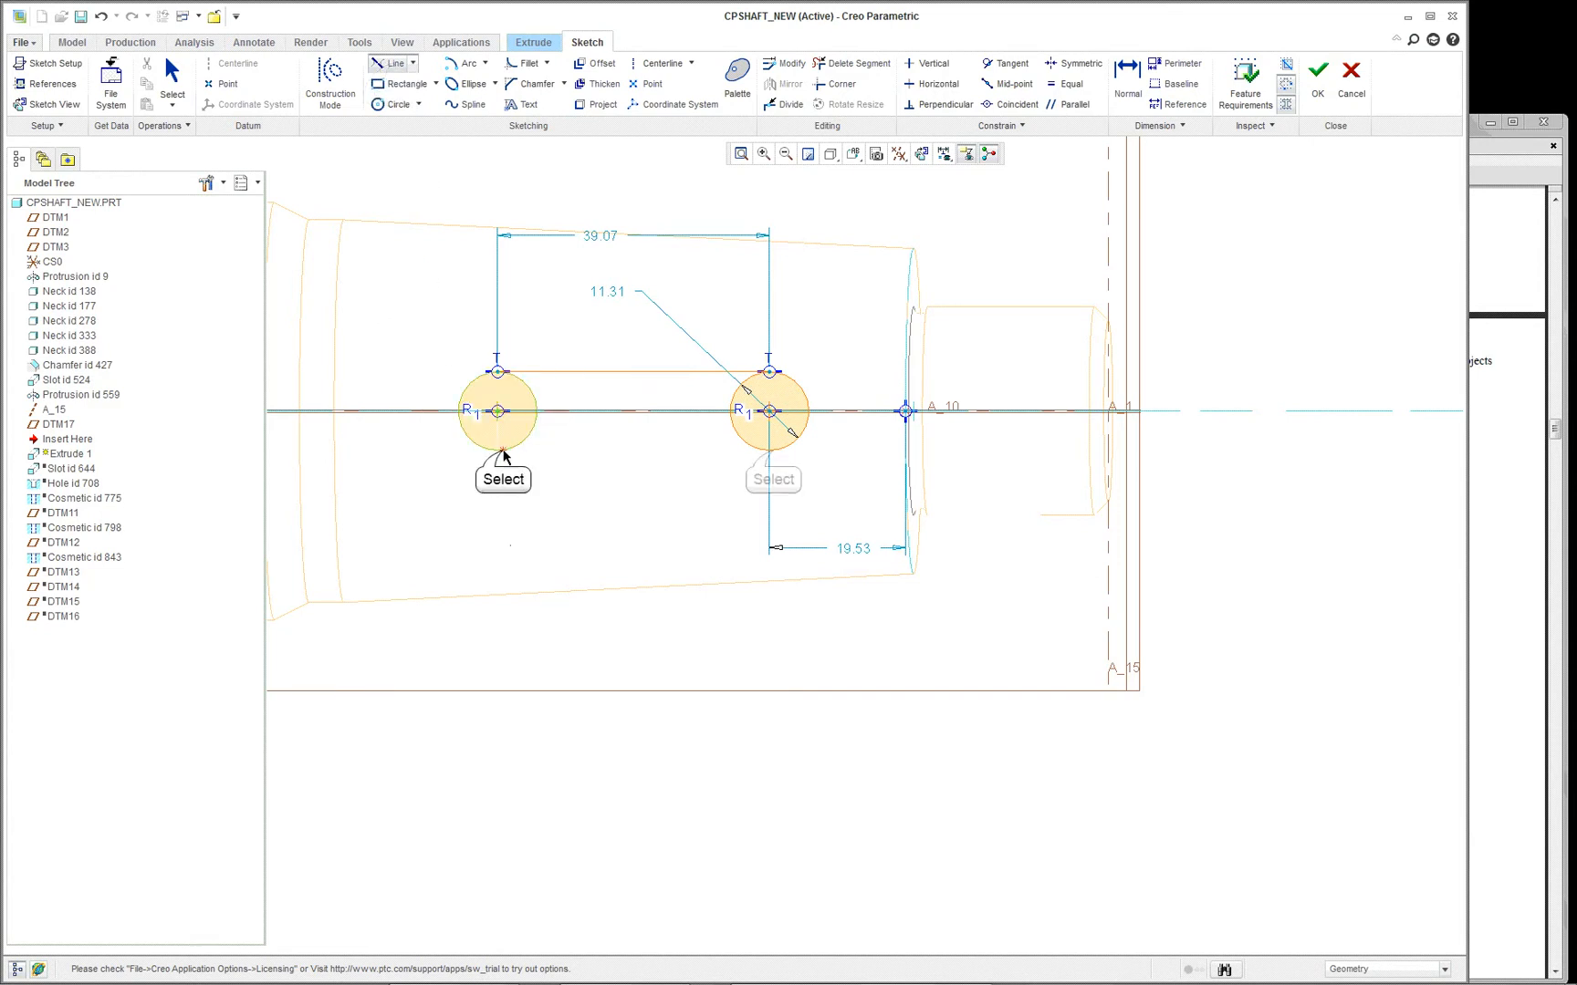
{"action": "left_click", "coordinate": [769, 450]}
{"action": "middle_click", "coordinate": [675, 518]}
{"action": "scroll", "coordinate": [586, 490], "scroll_direction": "up", "scroll_amount": 1}
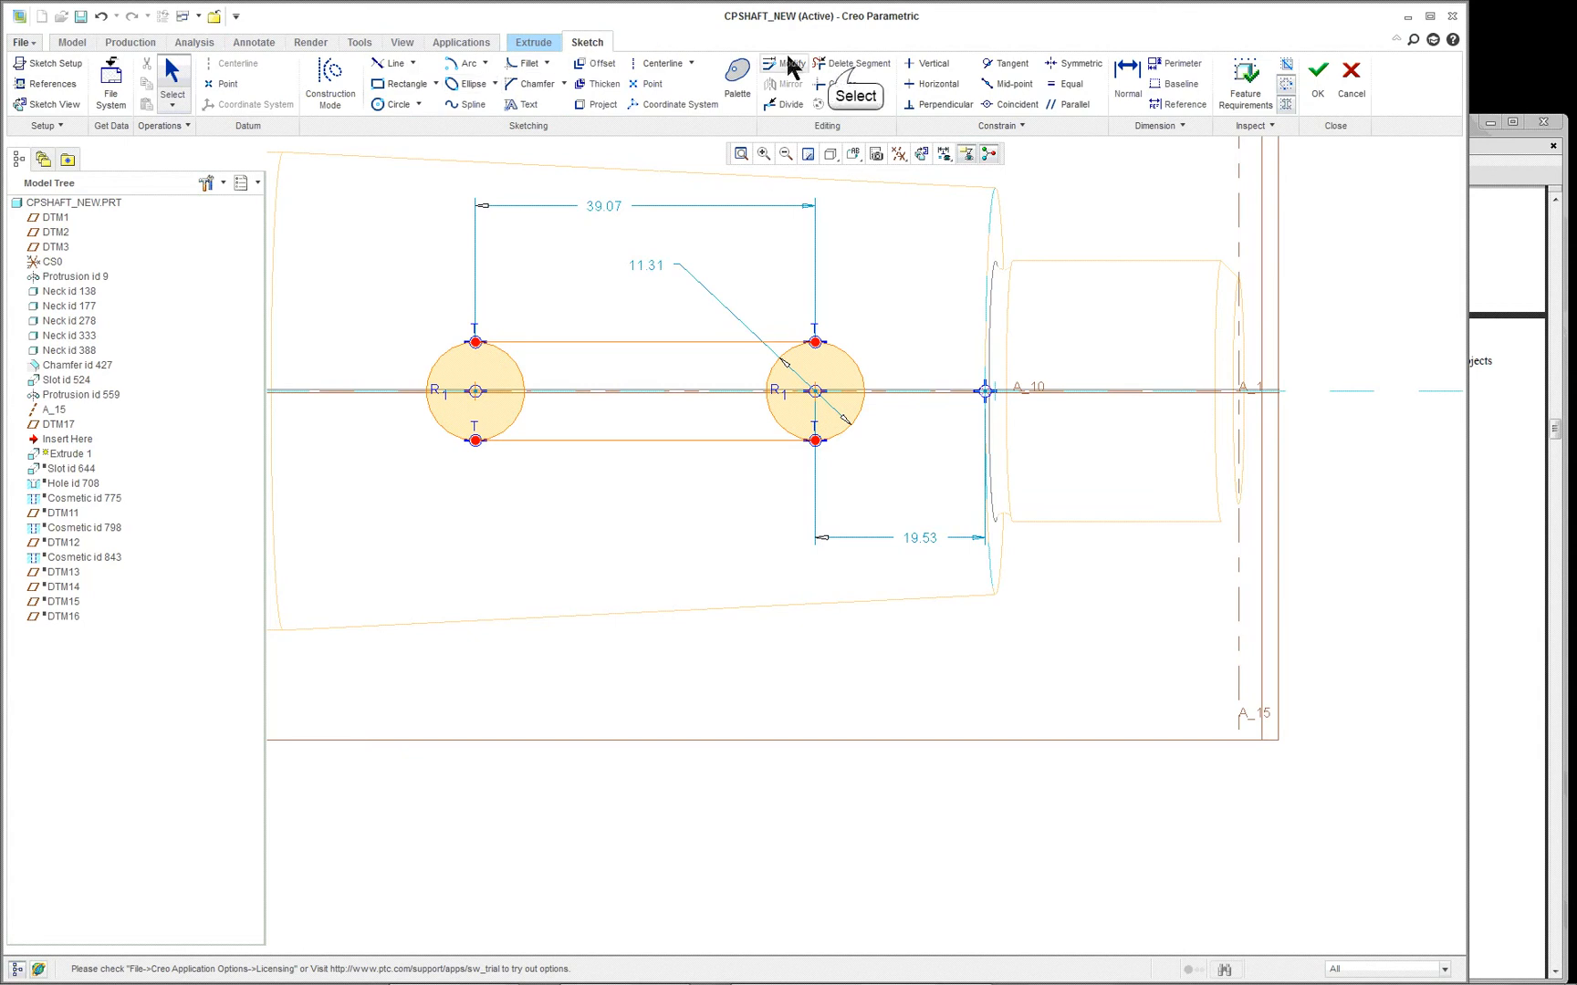
- Trim away the inner half of both circles to leave a closed keyway outline
{"action": "left_click", "coordinate": [854, 63]}
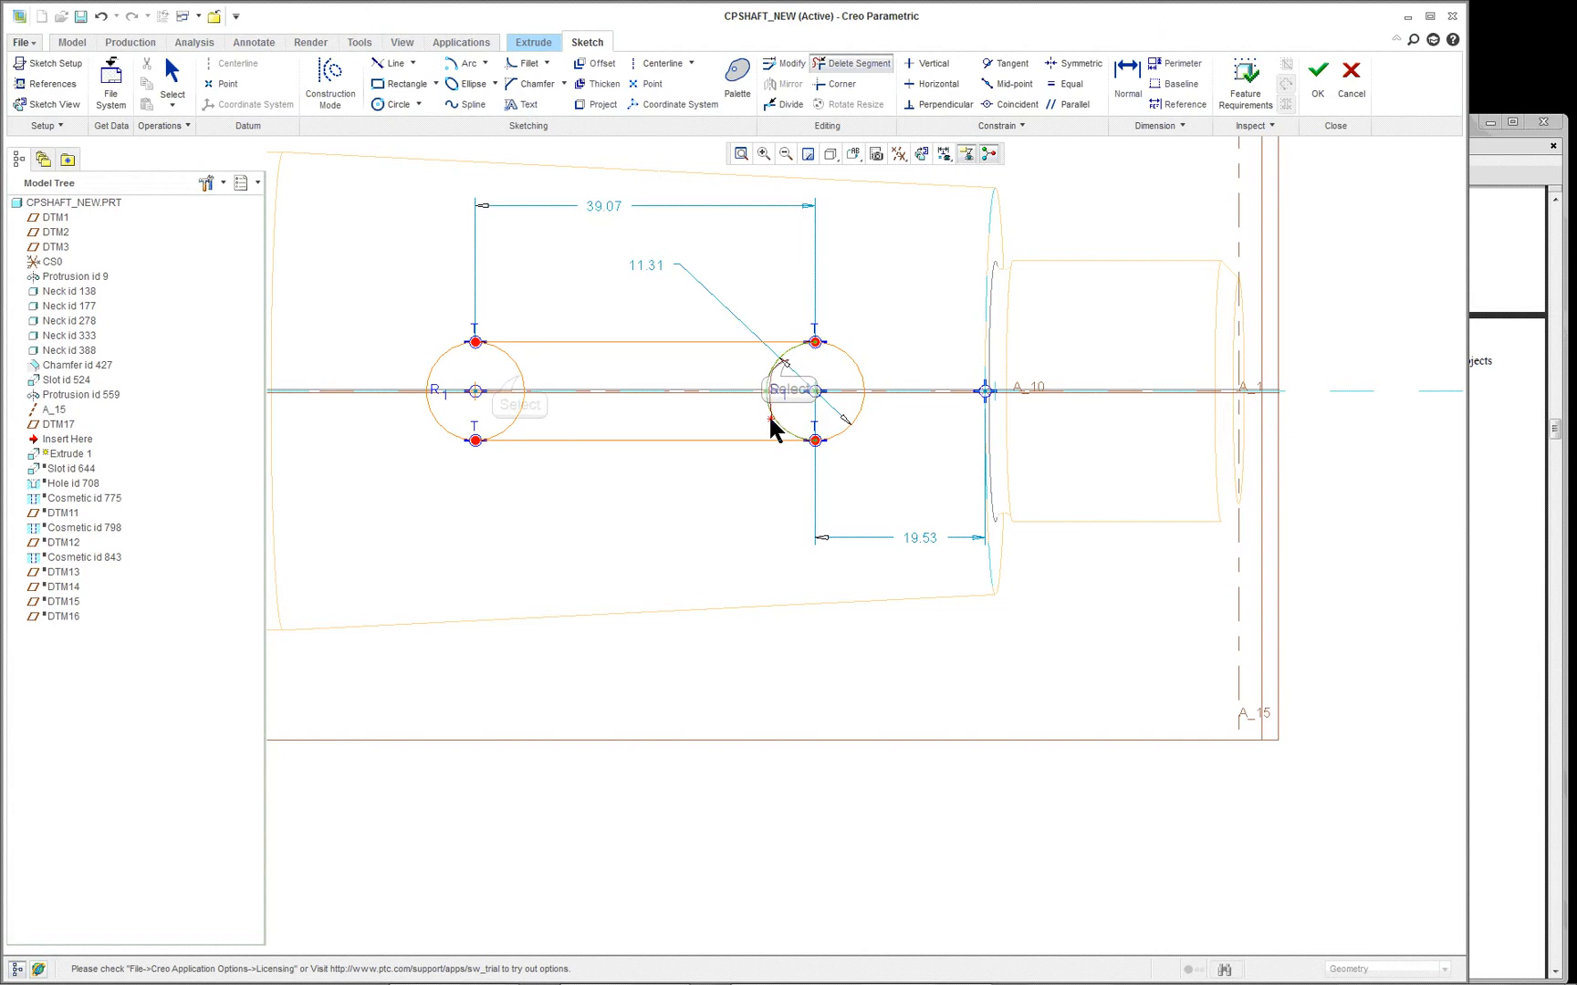
{"action": "left_click", "coordinate": [782, 363]}
{"action": "left_click", "coordinate": [522, 391]}
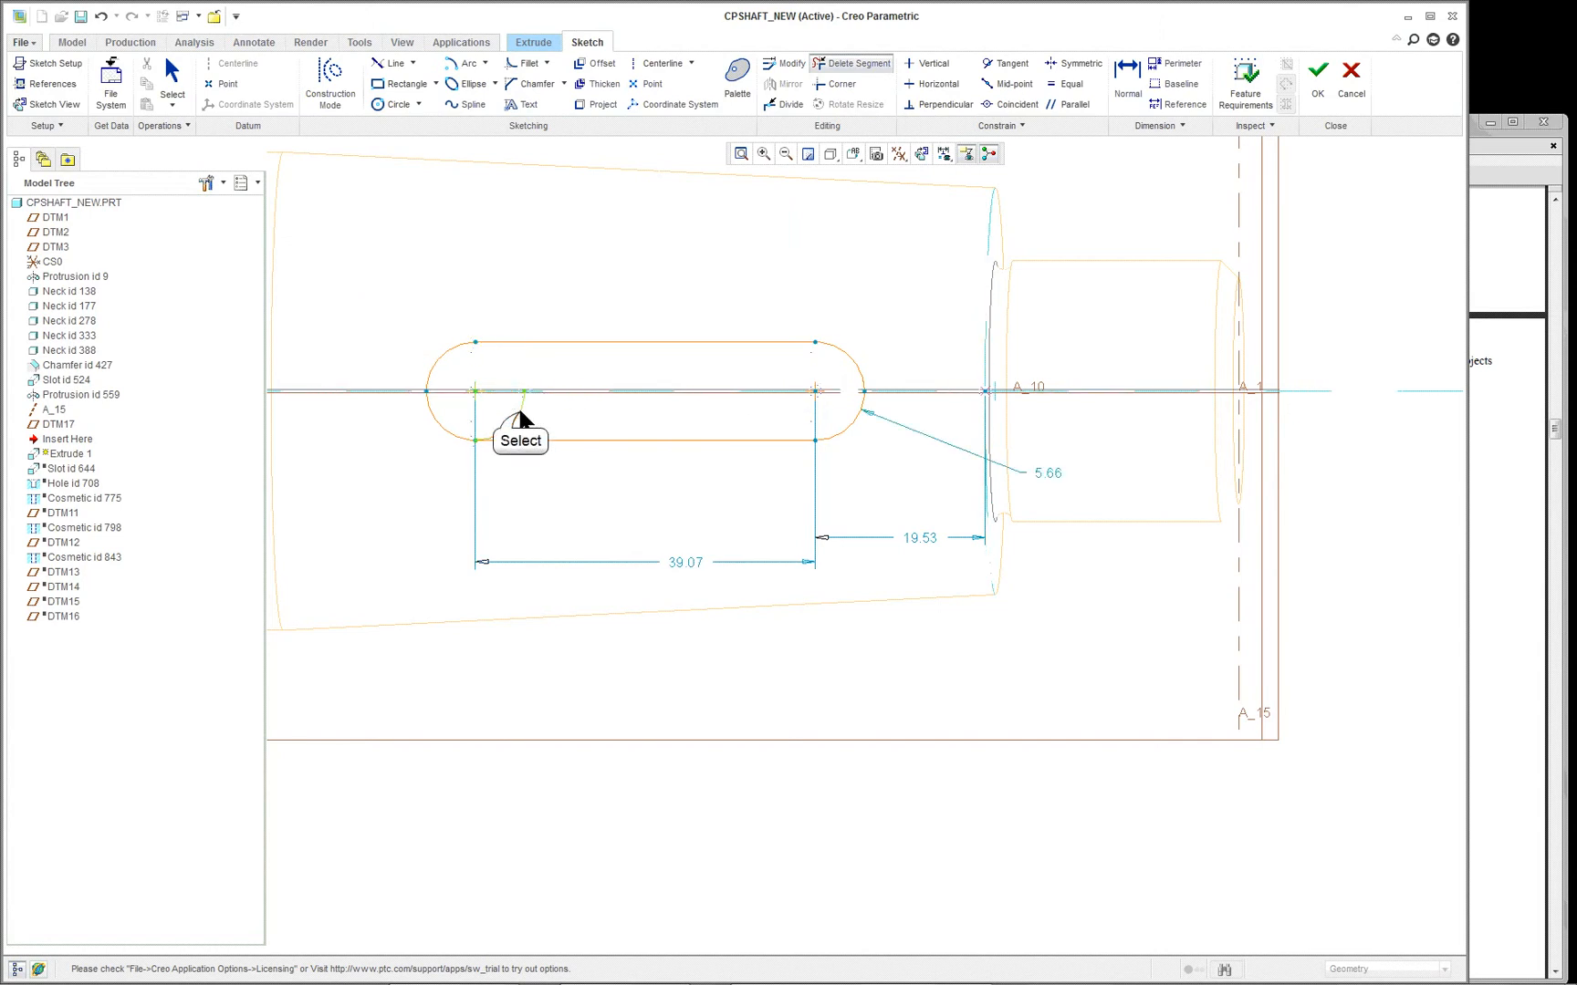
{"action": "scroll", "coordinate": [599, 312], "scroll_direction": "up", "scroll_amount": 2}
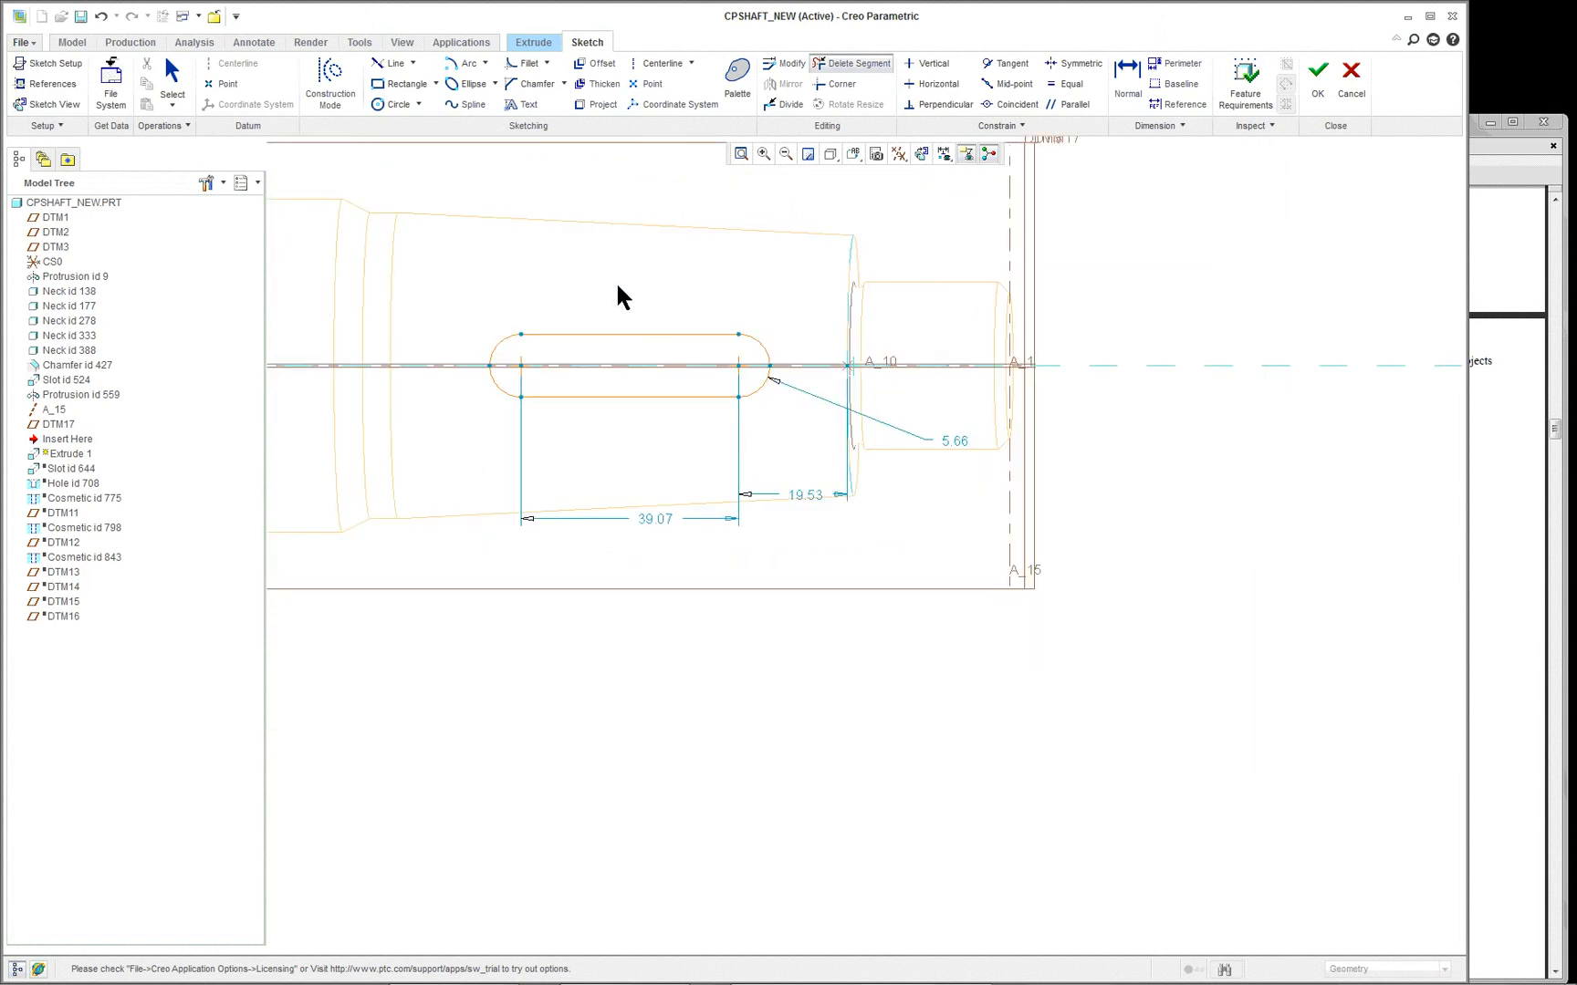
{"action": "middle_click", "coordinate": [617, 290]}
{"action": "scroll", "coordinate": [599, 285], "scroll_direction": "up", "scroll_amount": 1}
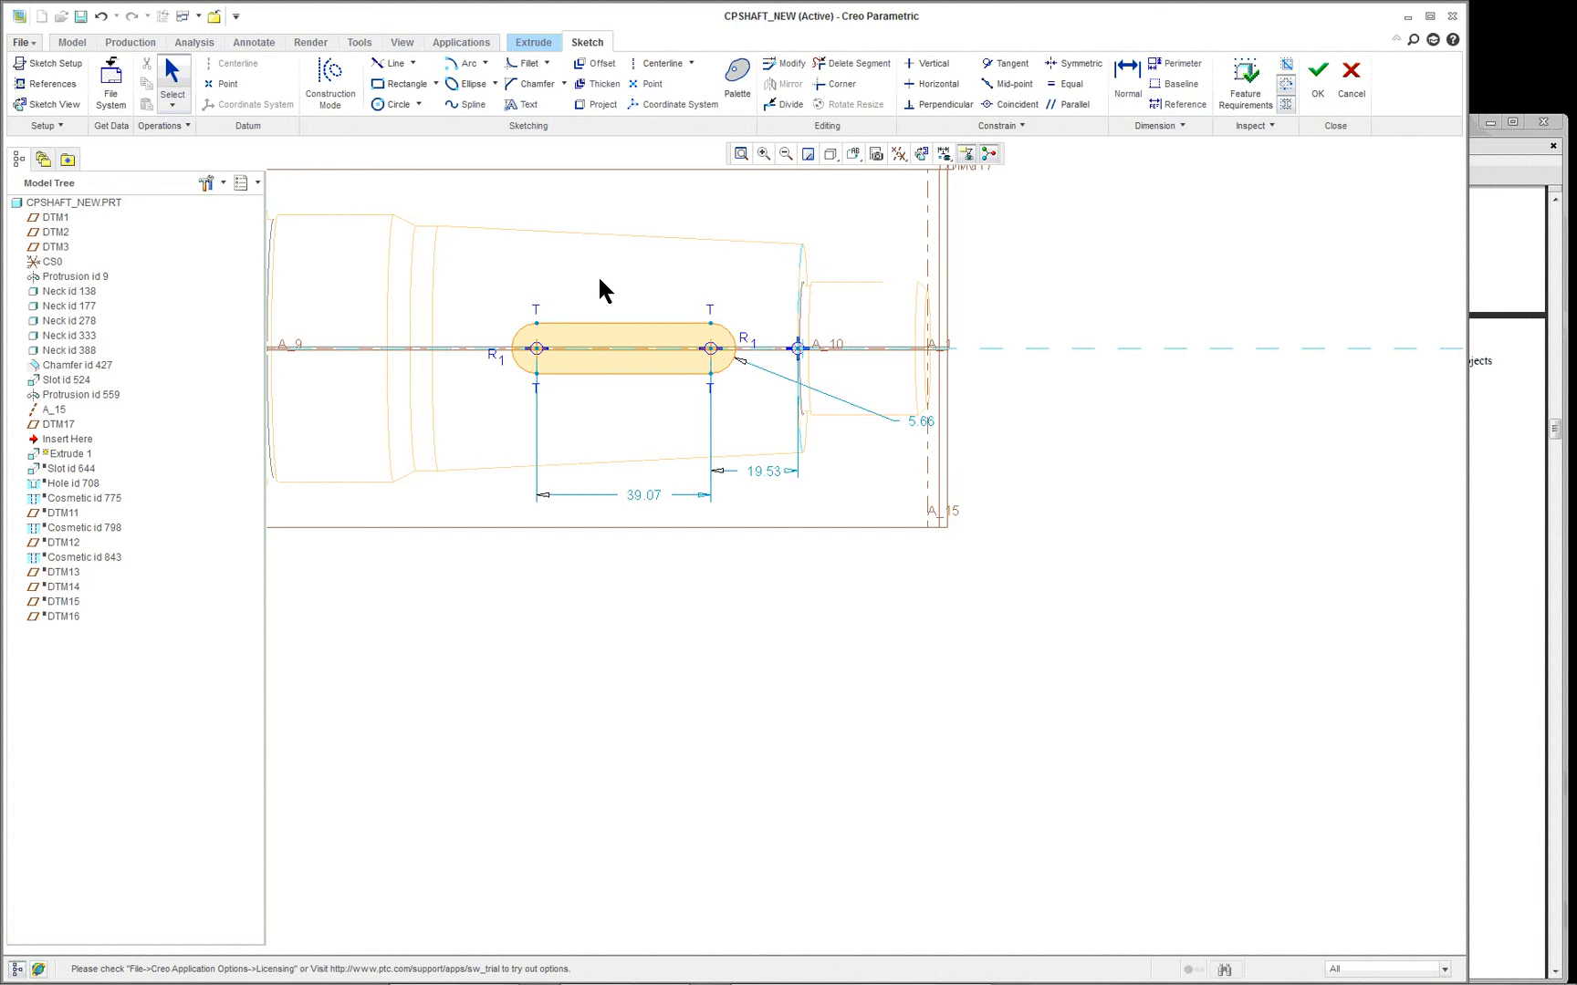
- Stretch both keyway ends outward until the arc centres are about 56.7 apart, with the nearer centre about 11.6 from the sketch point
{"action": "scroll", "coordinate": [599, 290], "scroll_direction": "down", "scroll_amount": 1}
{"action": "scroll", "coordinate": [650, 454], "scroll_direction": "down", "scroll_amount": 1}
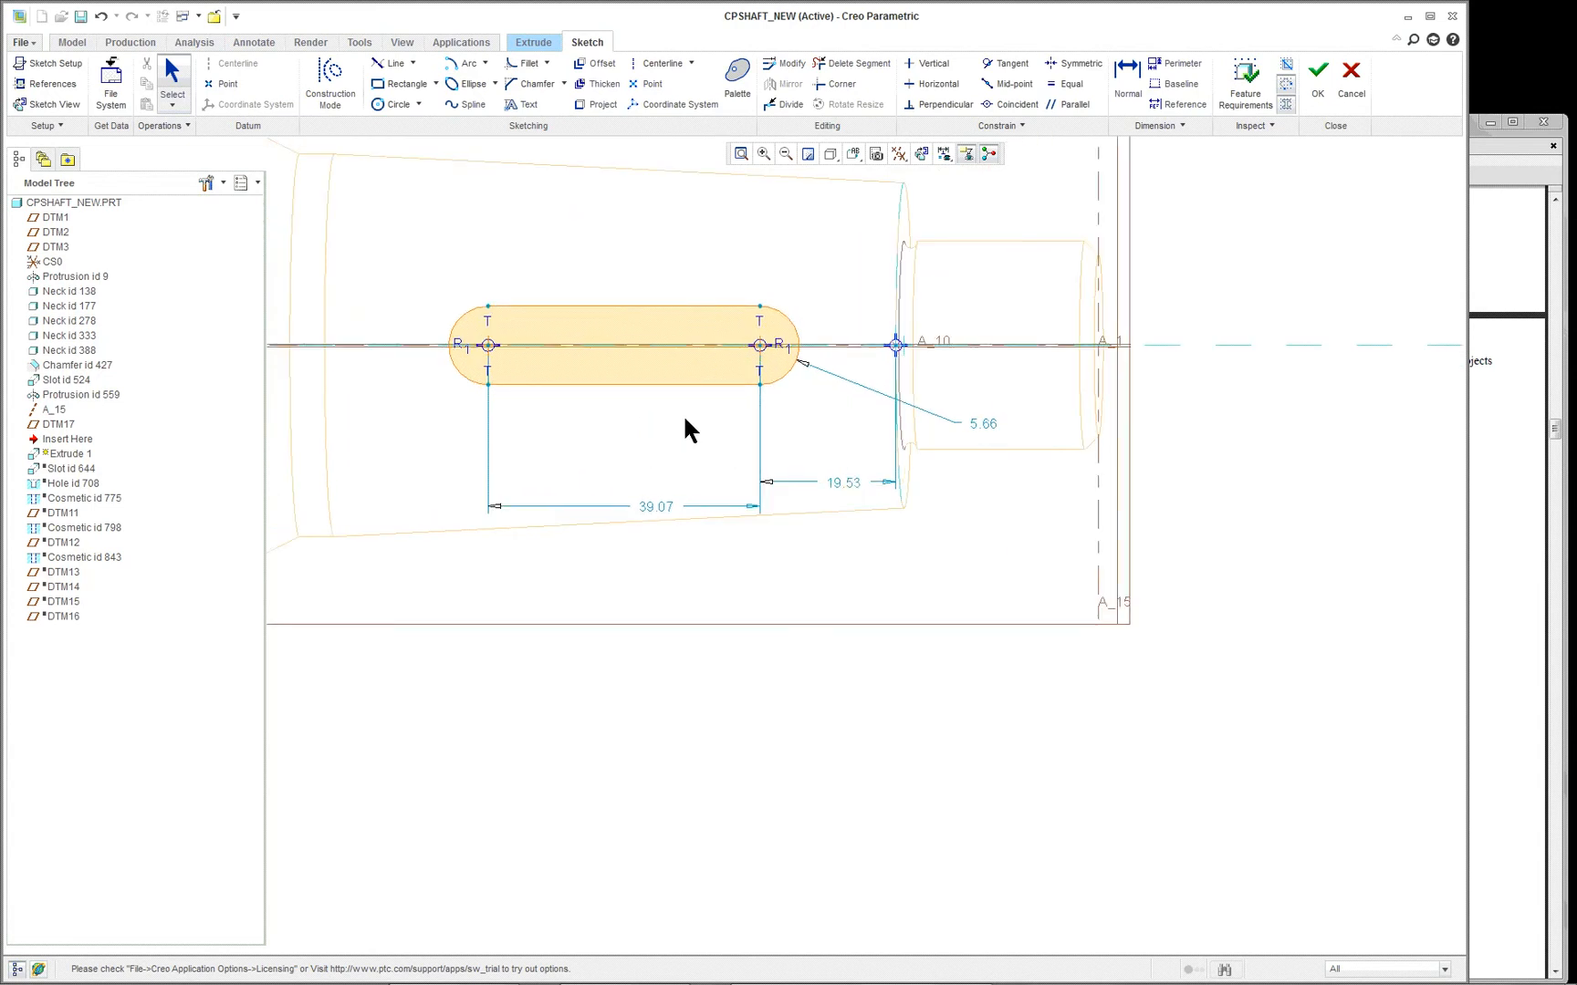
{"action": "scroll", "coordinate": [685, 420], "scroll_direction": "down", "scroll_amount": 1}
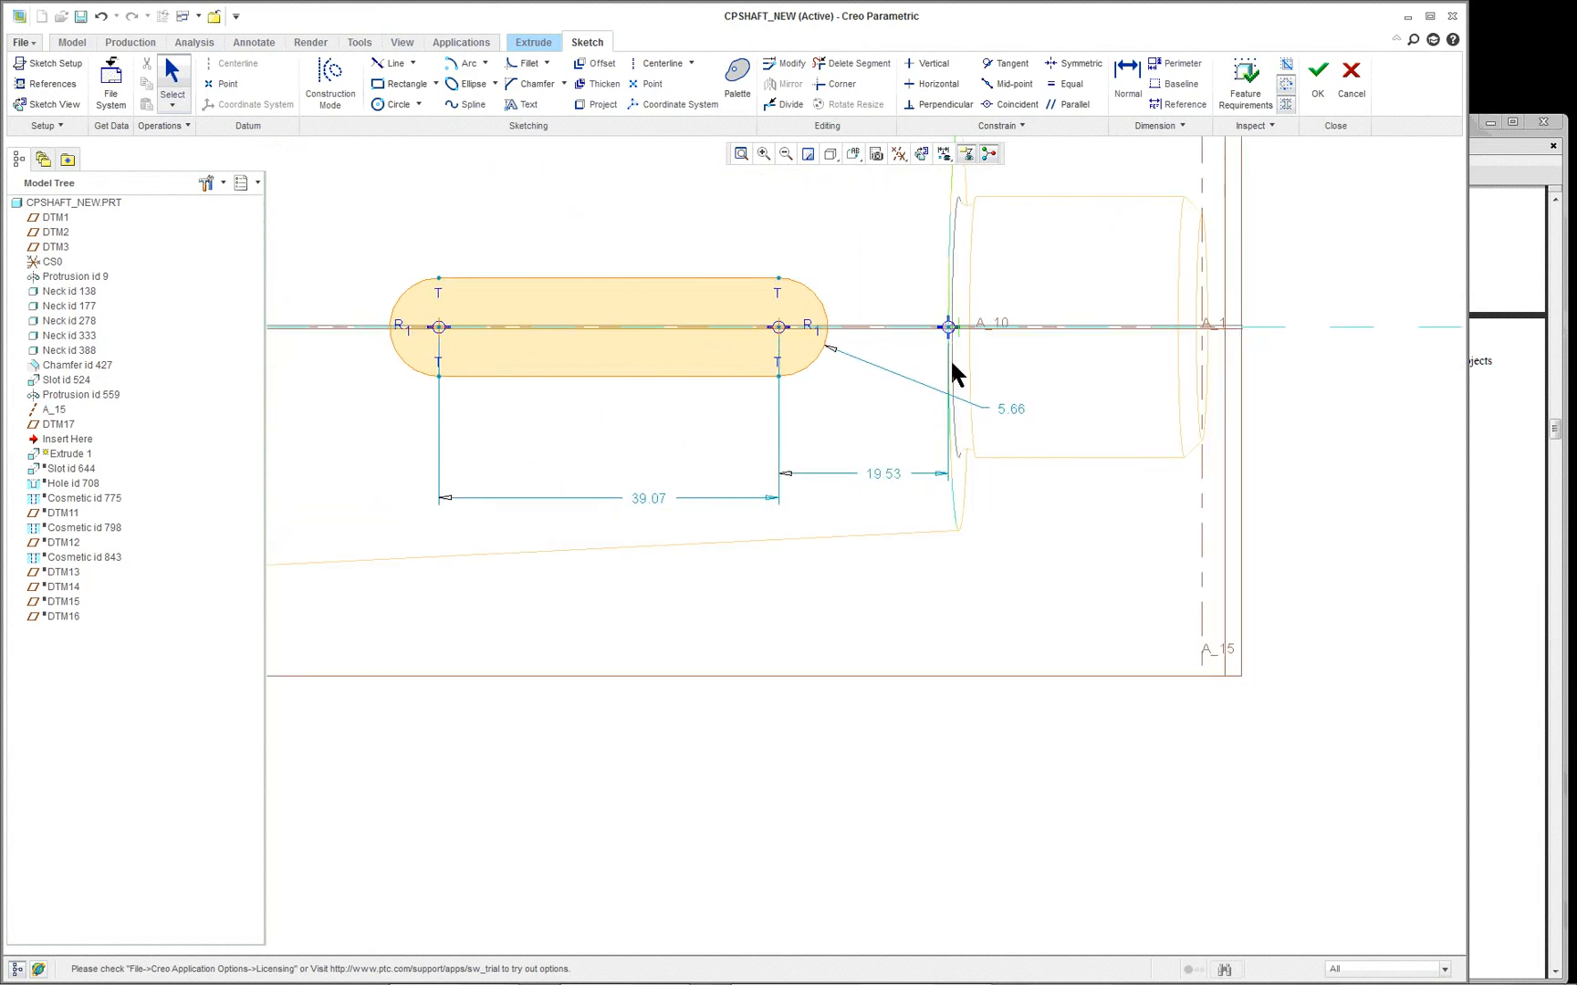
{"action": "scroll", "coordinate": [952, 364], "scroll_direction": "down", "scroll_amount": 1}
{"action": "scroll", "coordinate": [727, 328], "scroll_direction": "up", "scroll_amount": 1}
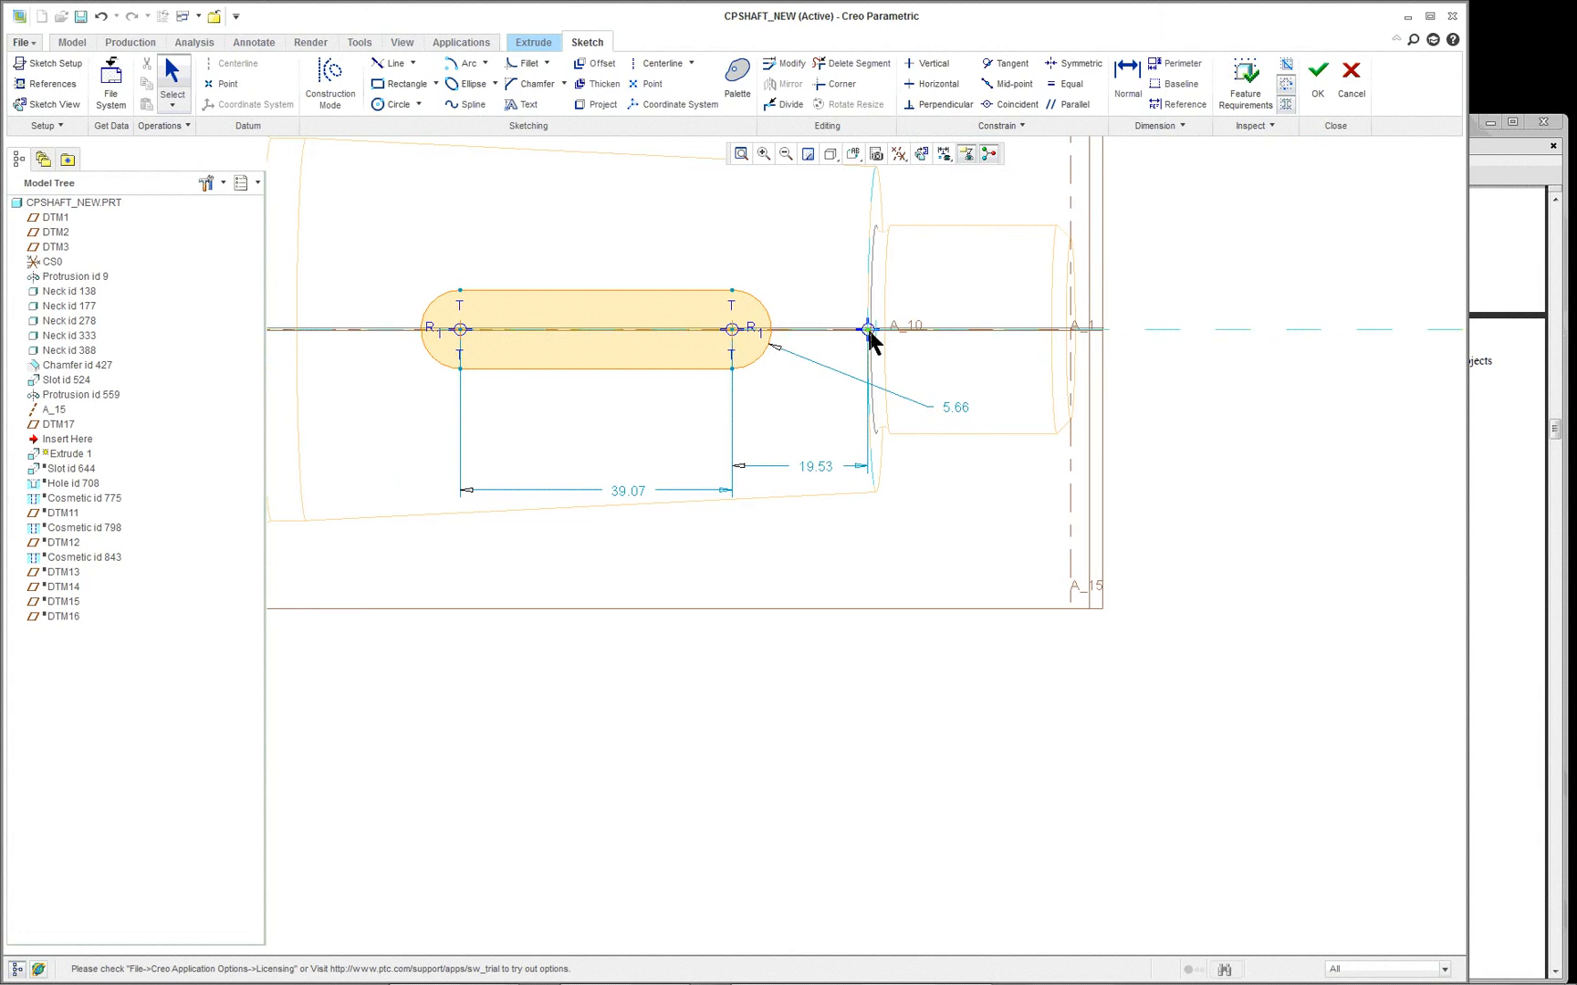
{"action": "left_click_drag", "start_coordinate": [768, 307], "coordinate": [815, 303]}
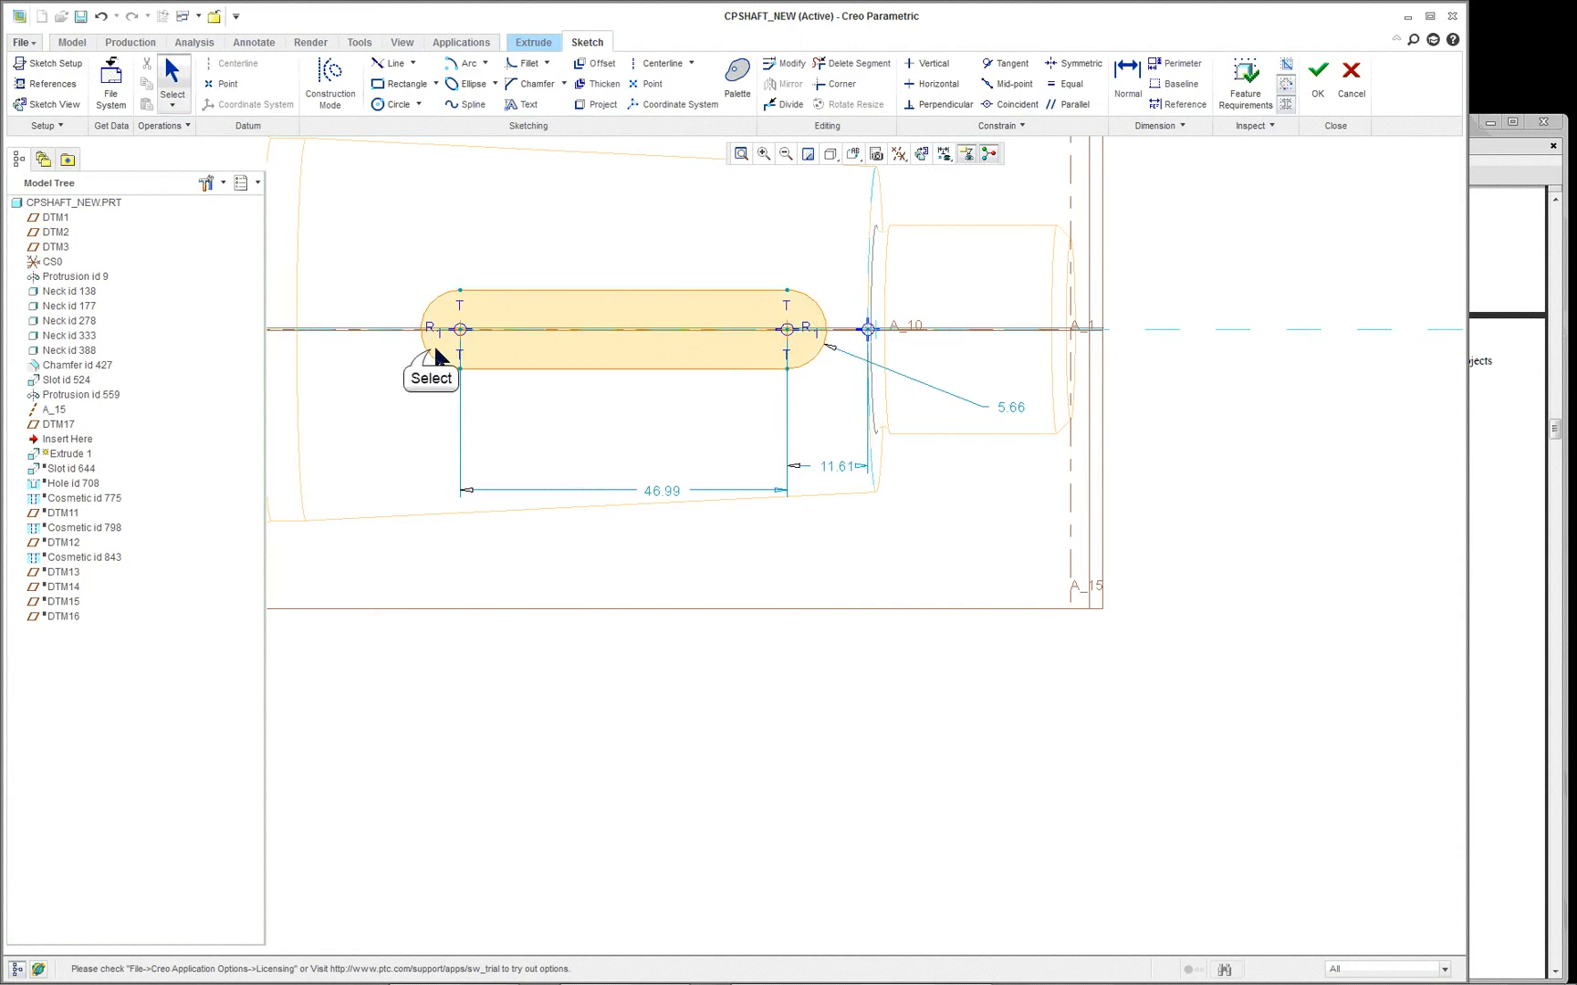
{"action": "left_click_drag", "start_coordinate": [431, 352], "coordinate": [365, 355]}
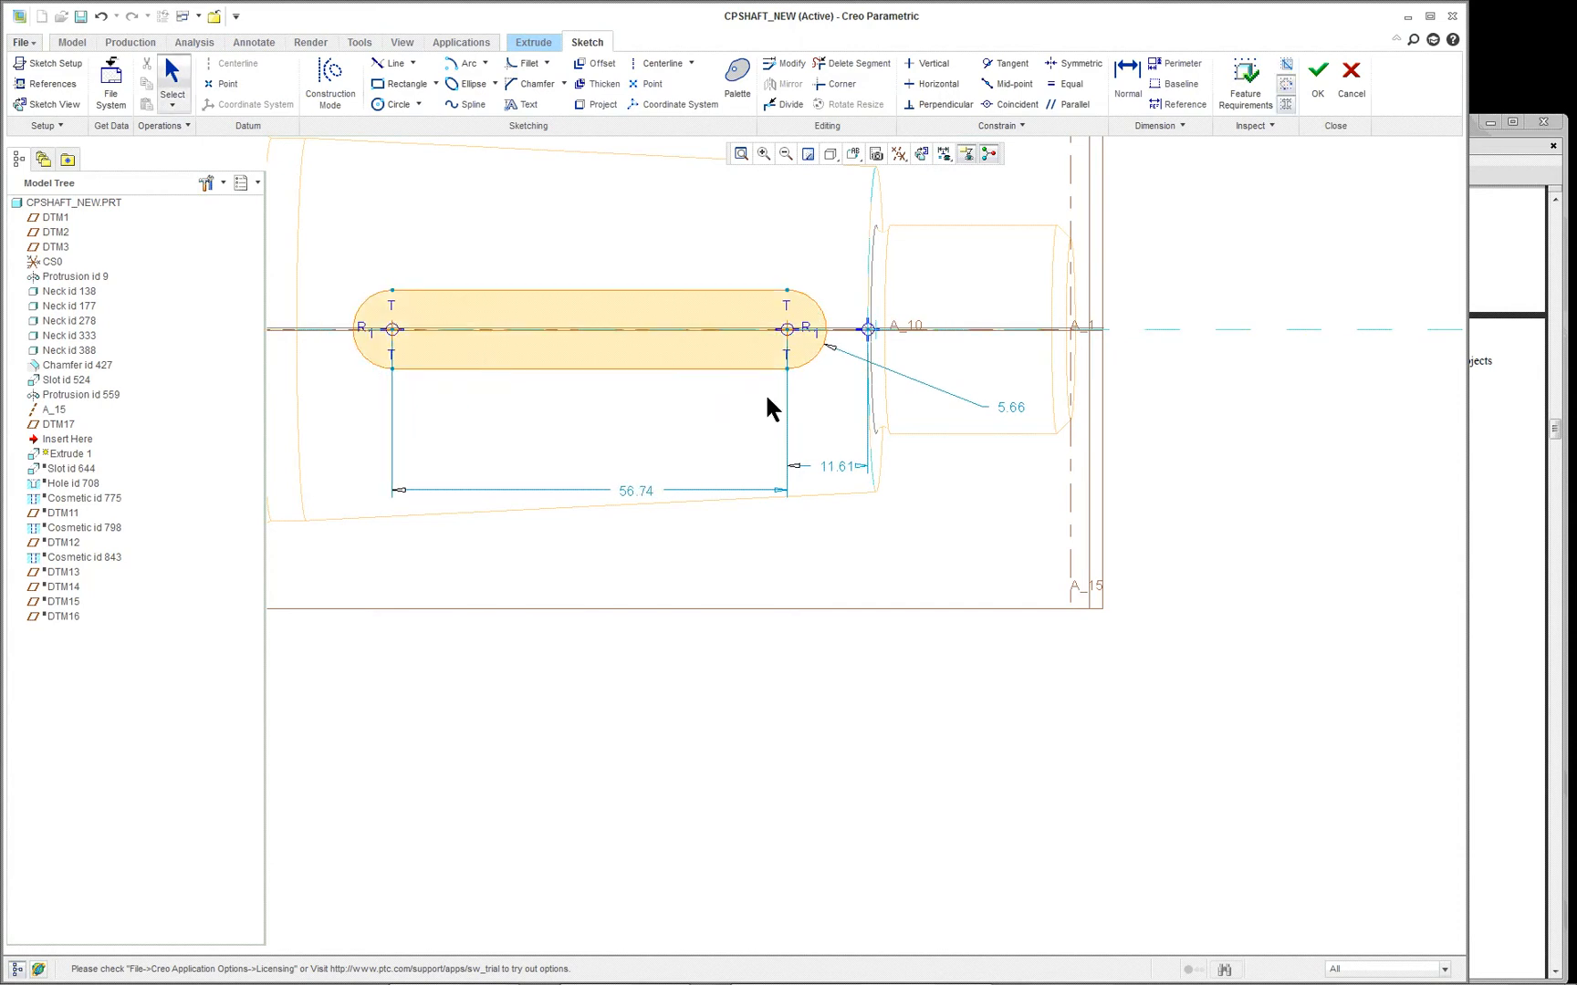
- Dimension the horizontal distance from the nearer end arc's centre to the reference at the shaft shoulder
{"action": "scroll", "coordinate": [821, 338], "scroll_direction": "up", "scroll_amount": 2}
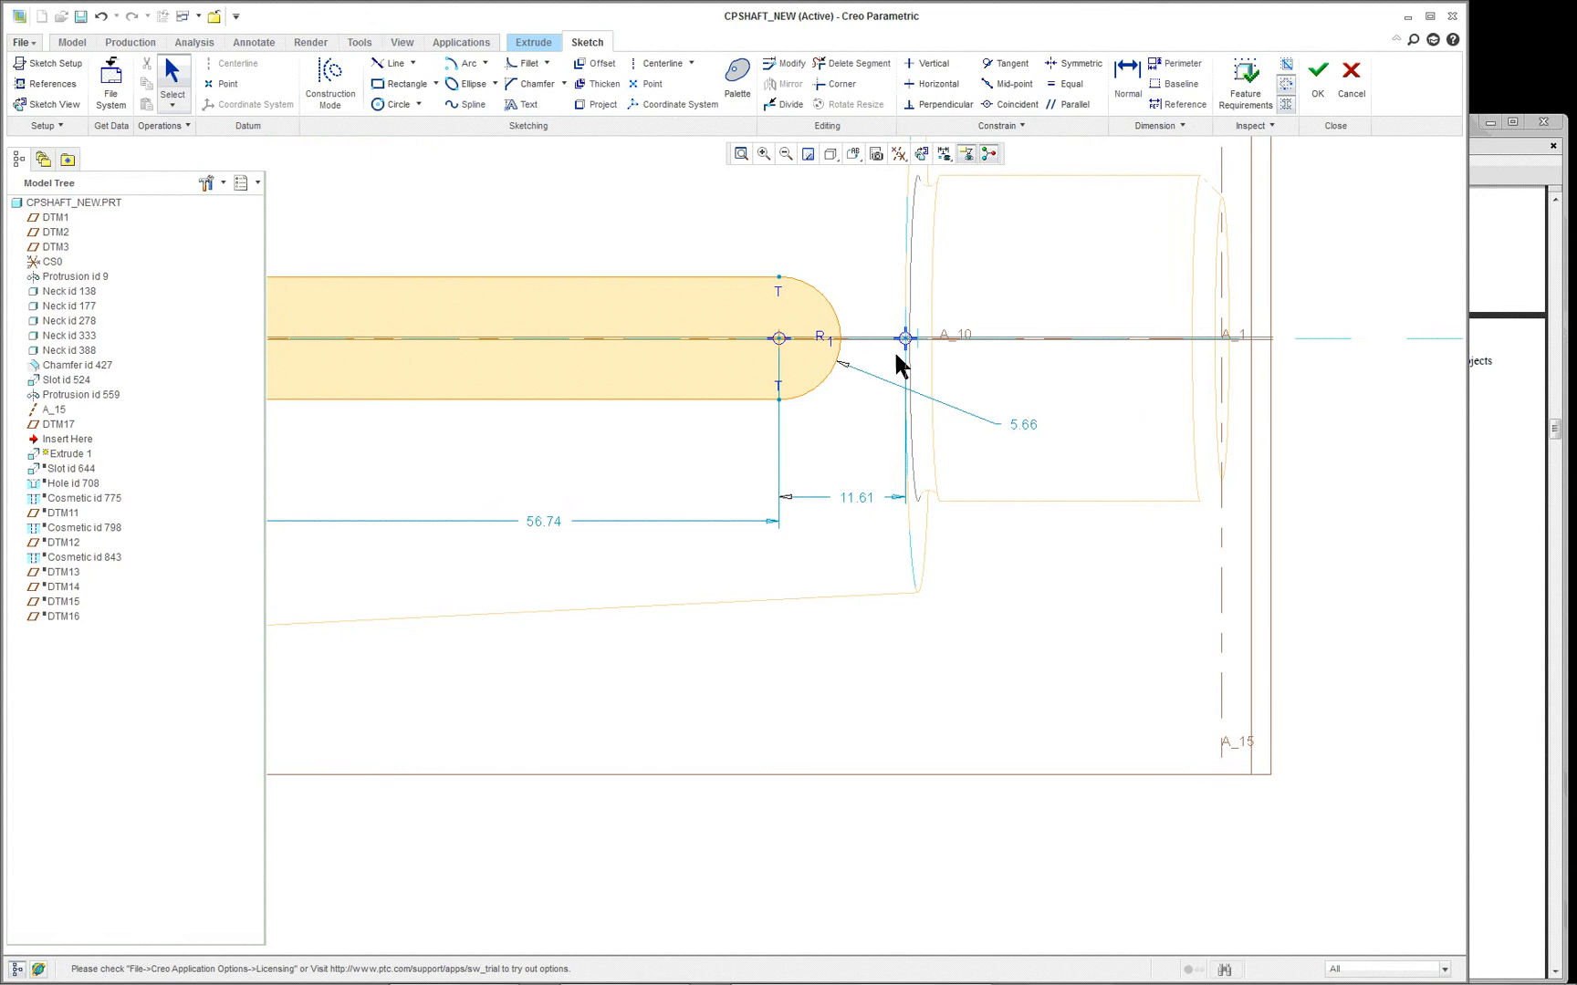
{"action": "right_click", "coordinate": [790, 181]}
{"action": "left_click", "coordinate": [838, 353]}
{"action": "scroll", "coordinate": [867, 360], "scroll_direction": "down", "scroll_amount": 1}
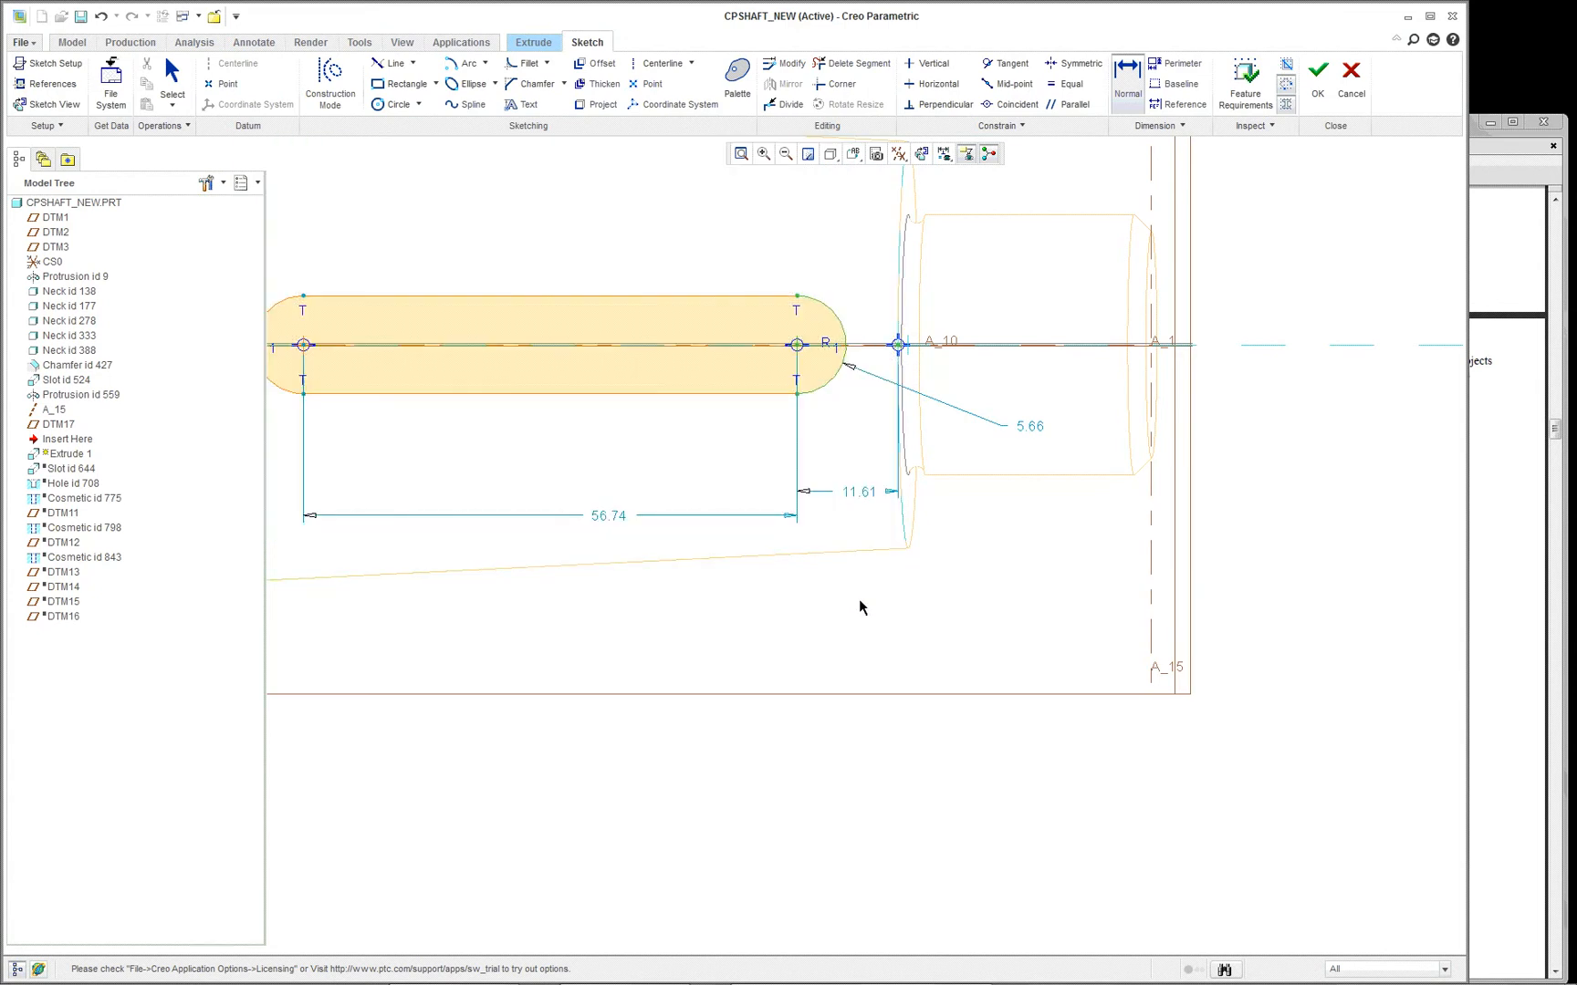
{"action": "middle_click", "coordinate": [853, 604]}
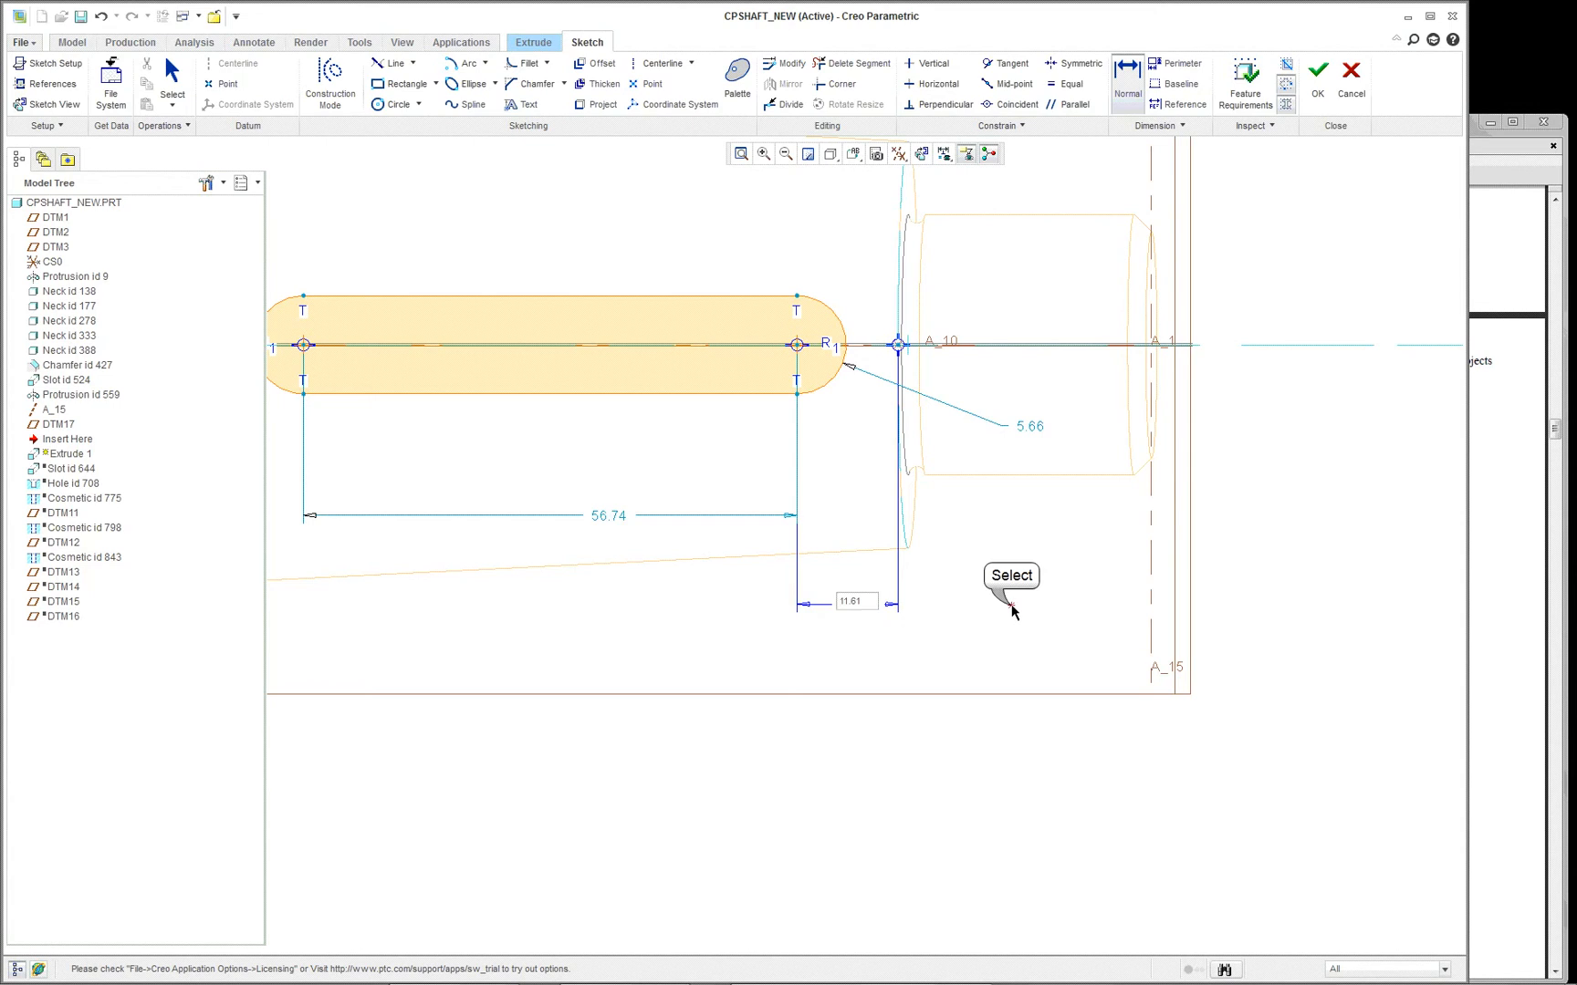
{"action": "left_click", "coordinate": [1011, 605]}
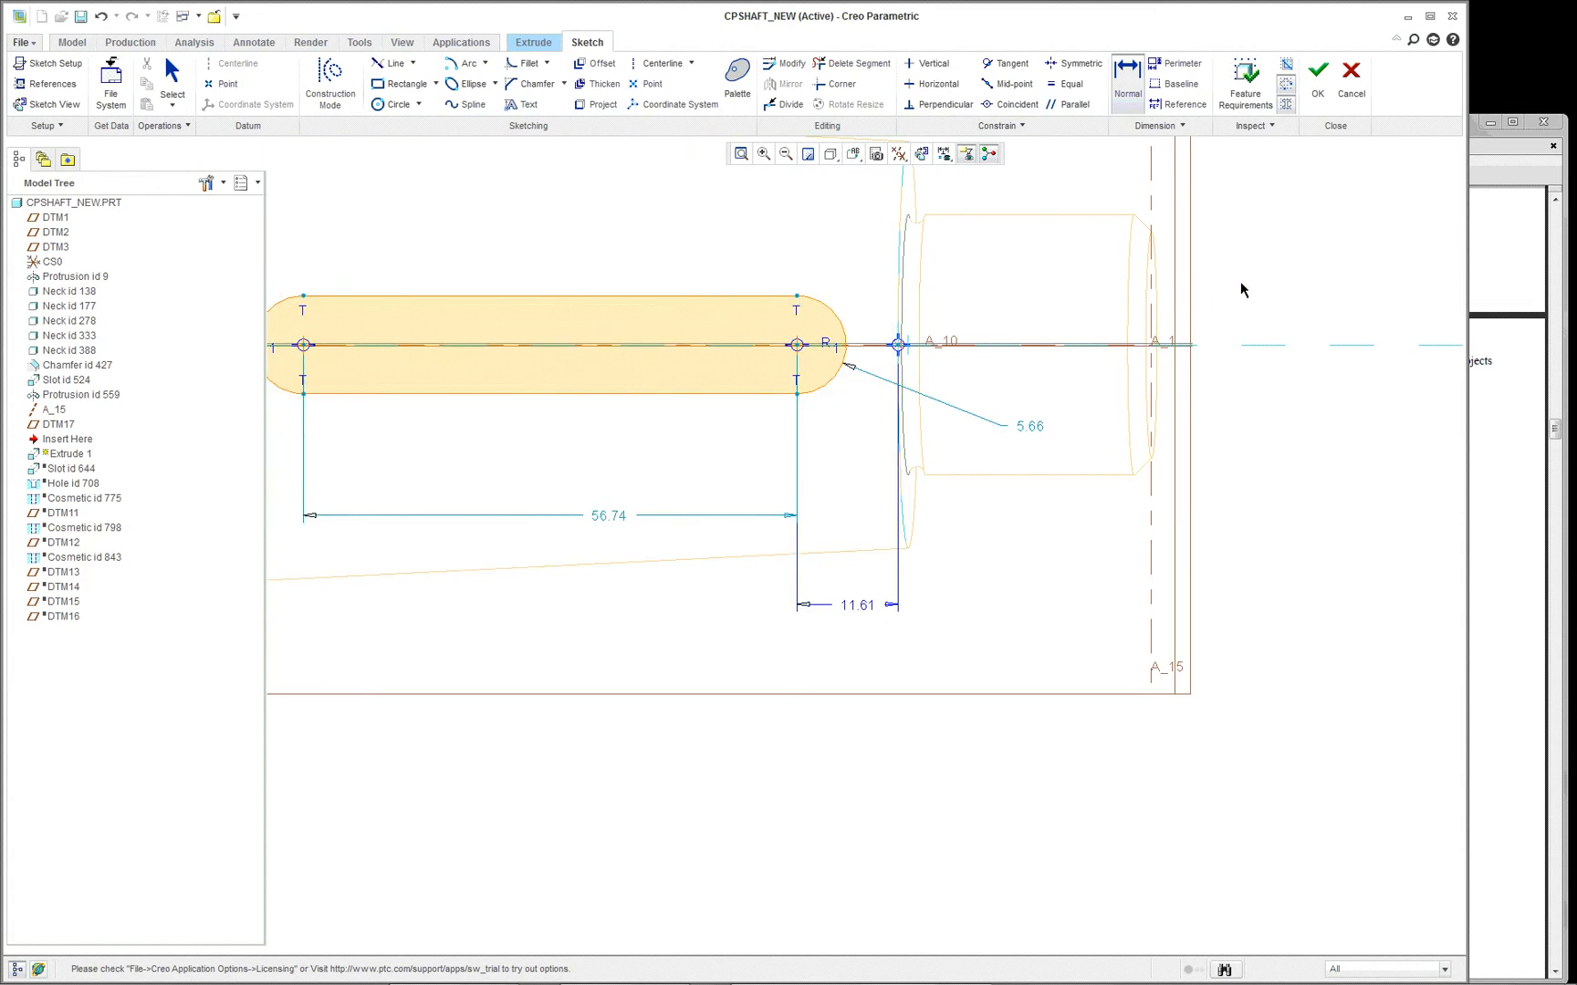
- Delete the strong dimension between the nearer arc centre and the shoulder reference
{"action": "scroll", "coordinate": [1034, 312], "scroll_direction": "down", "scroll_amount": 1}
{"action": "left_click", "coordinate": [821, 628]}
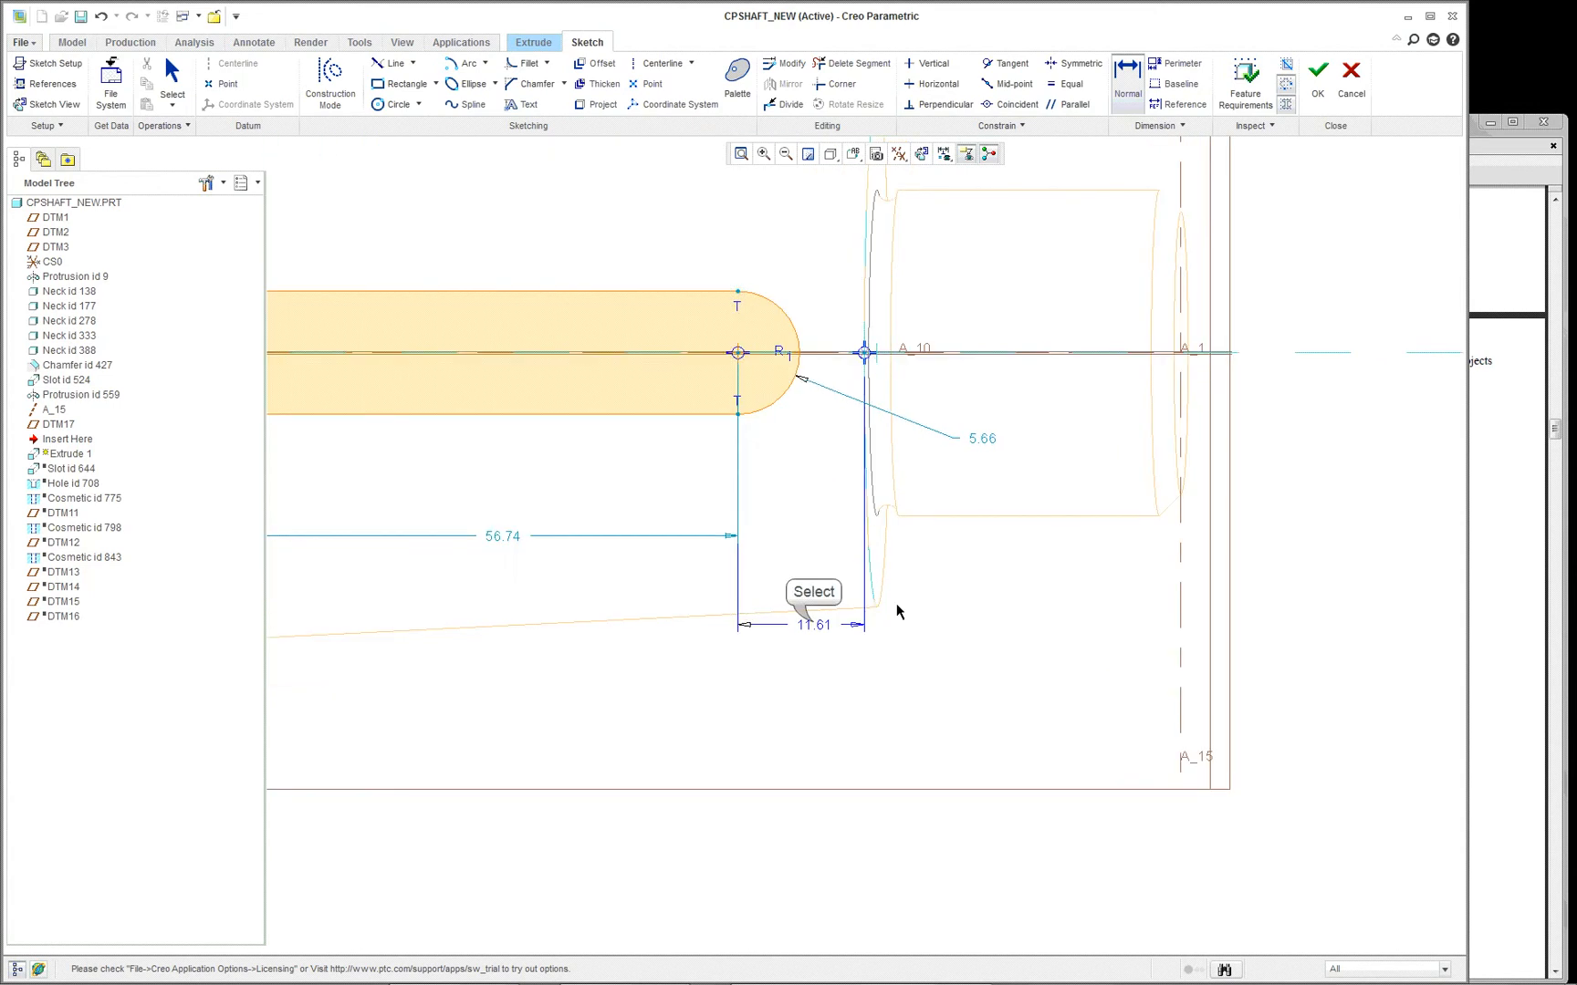
{"action": "right_click", "coordinate": [826, 637]}
{"action": "left_click", "coordinate": [826, 631]}
{"action": "right_click", "coordinate": [1002, 646]}
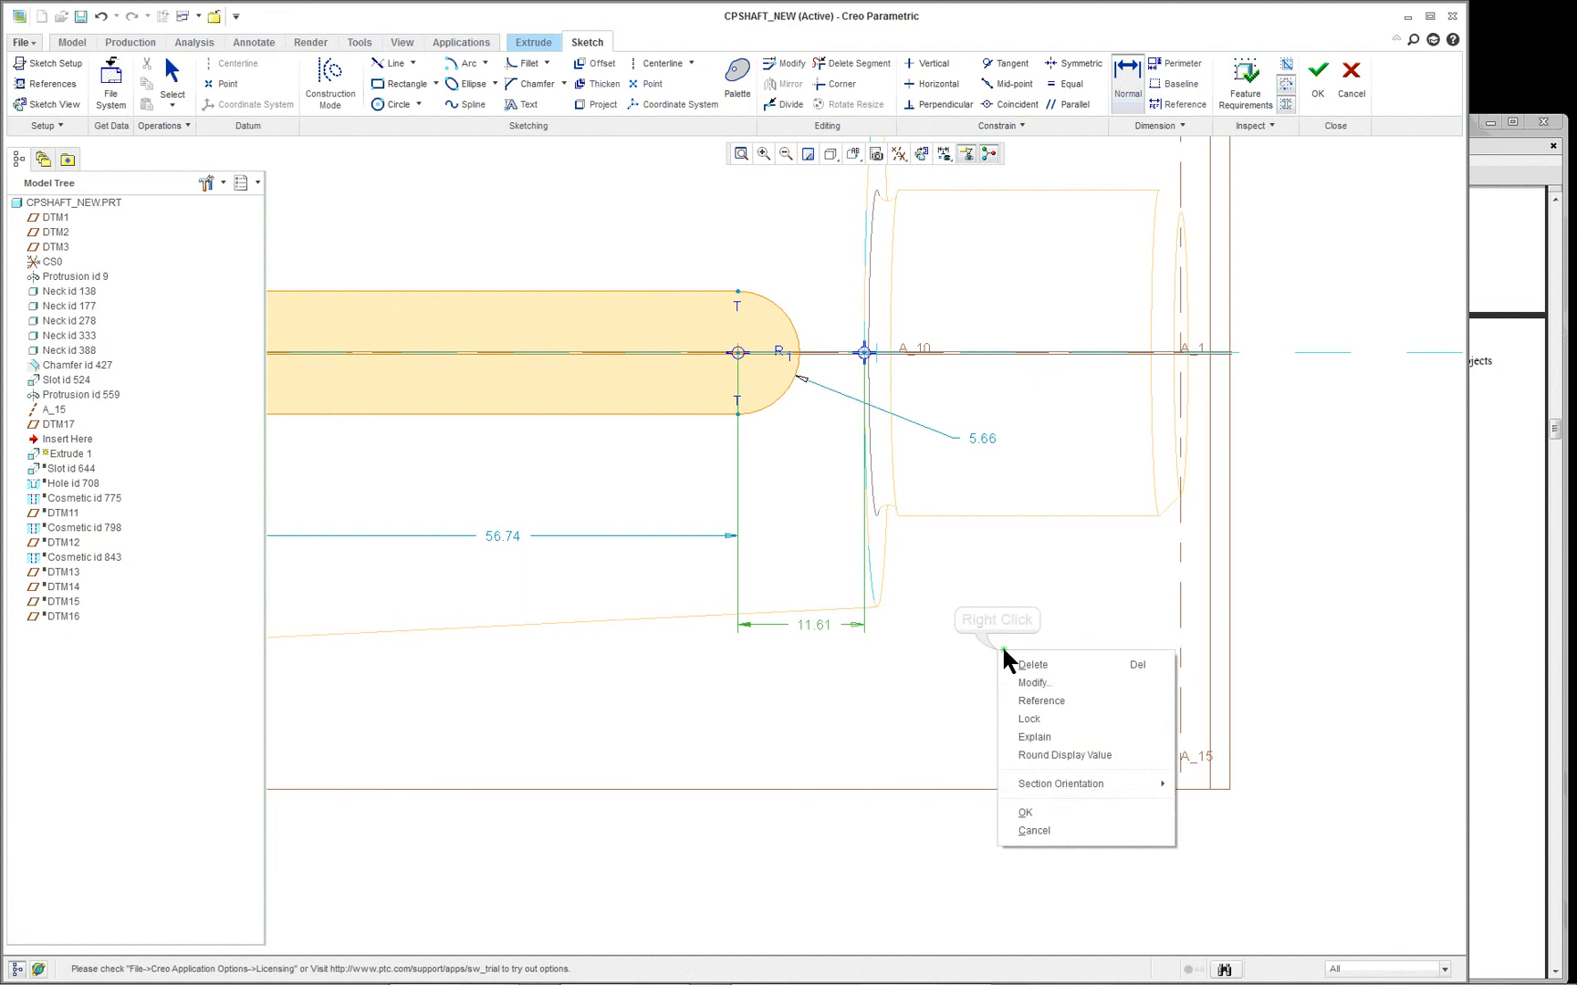
{"action": "left_click", "coordinate": [1018, 664]}
{"action": "left_click", "coordinate": [813, 566]}
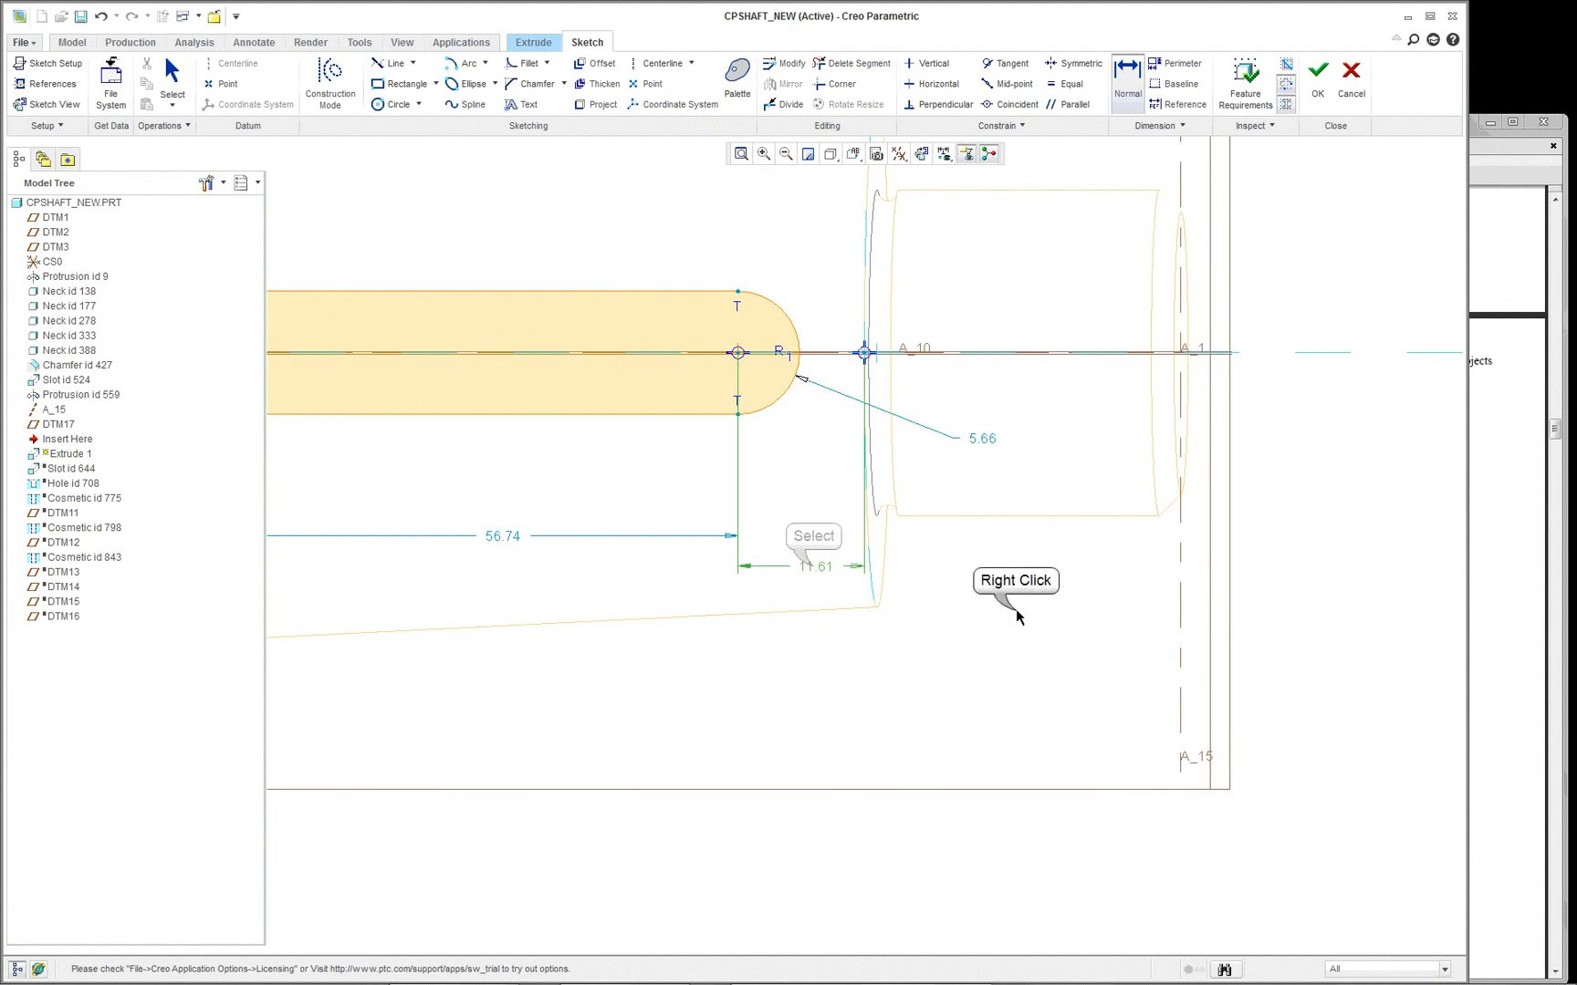
{"action": "right_click", "coordinate": [1016, 610]}
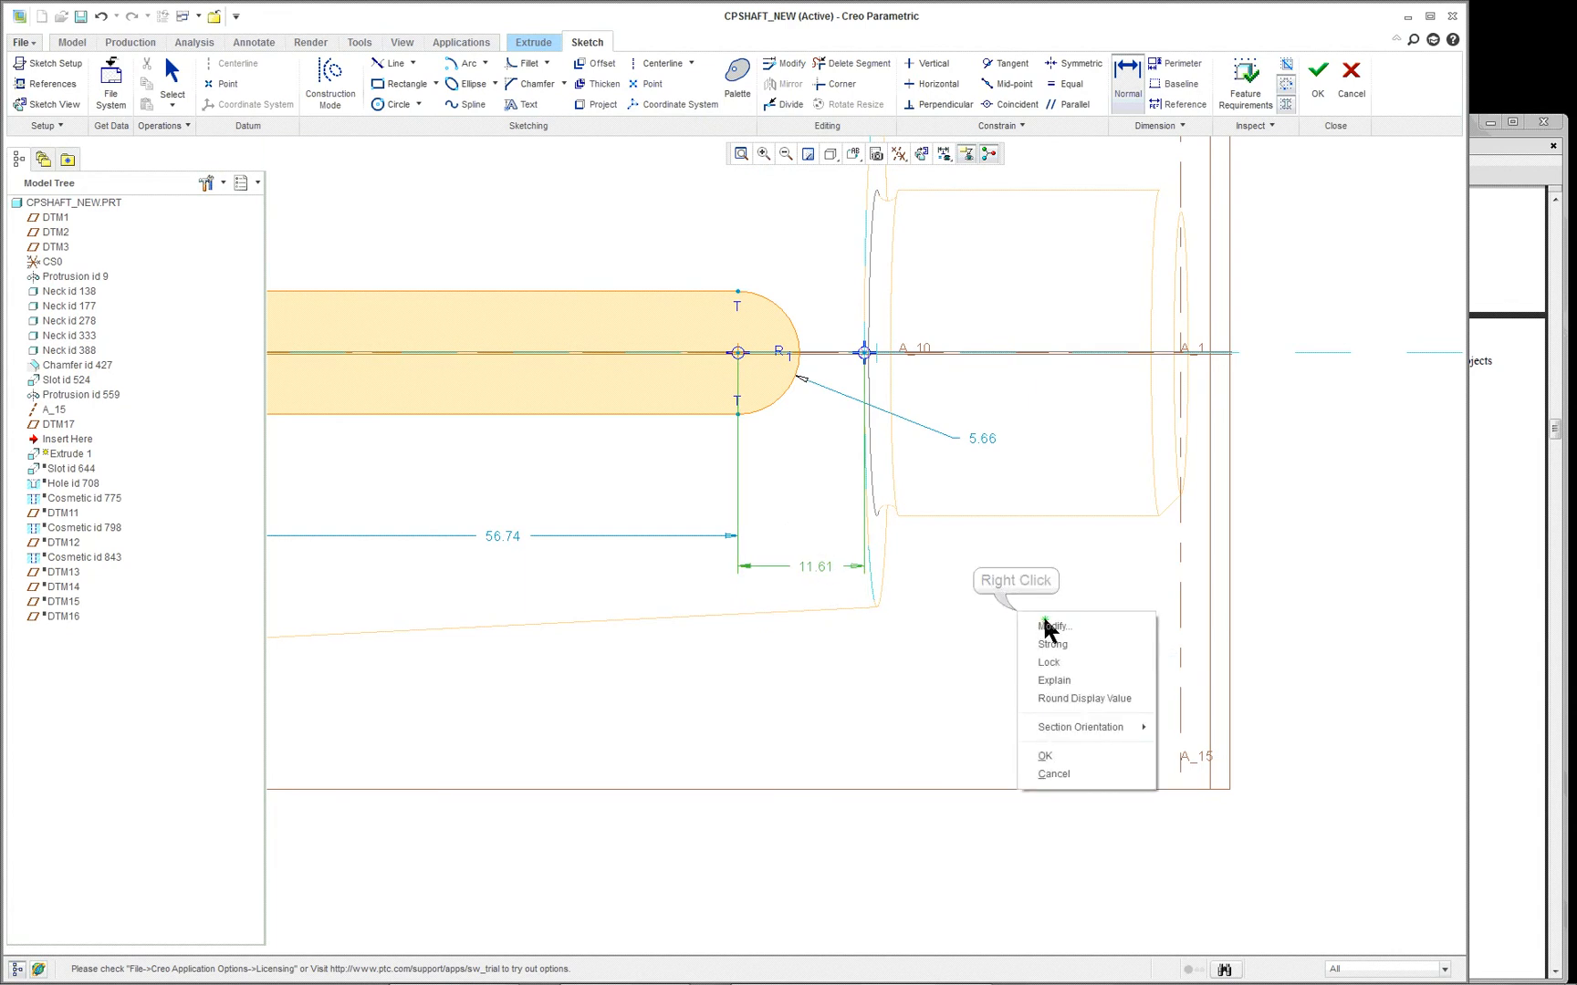
{"action": "left_click", "coordinate": [990, 648]}
{"action": "right_click", "coordinate": [973, 586]}
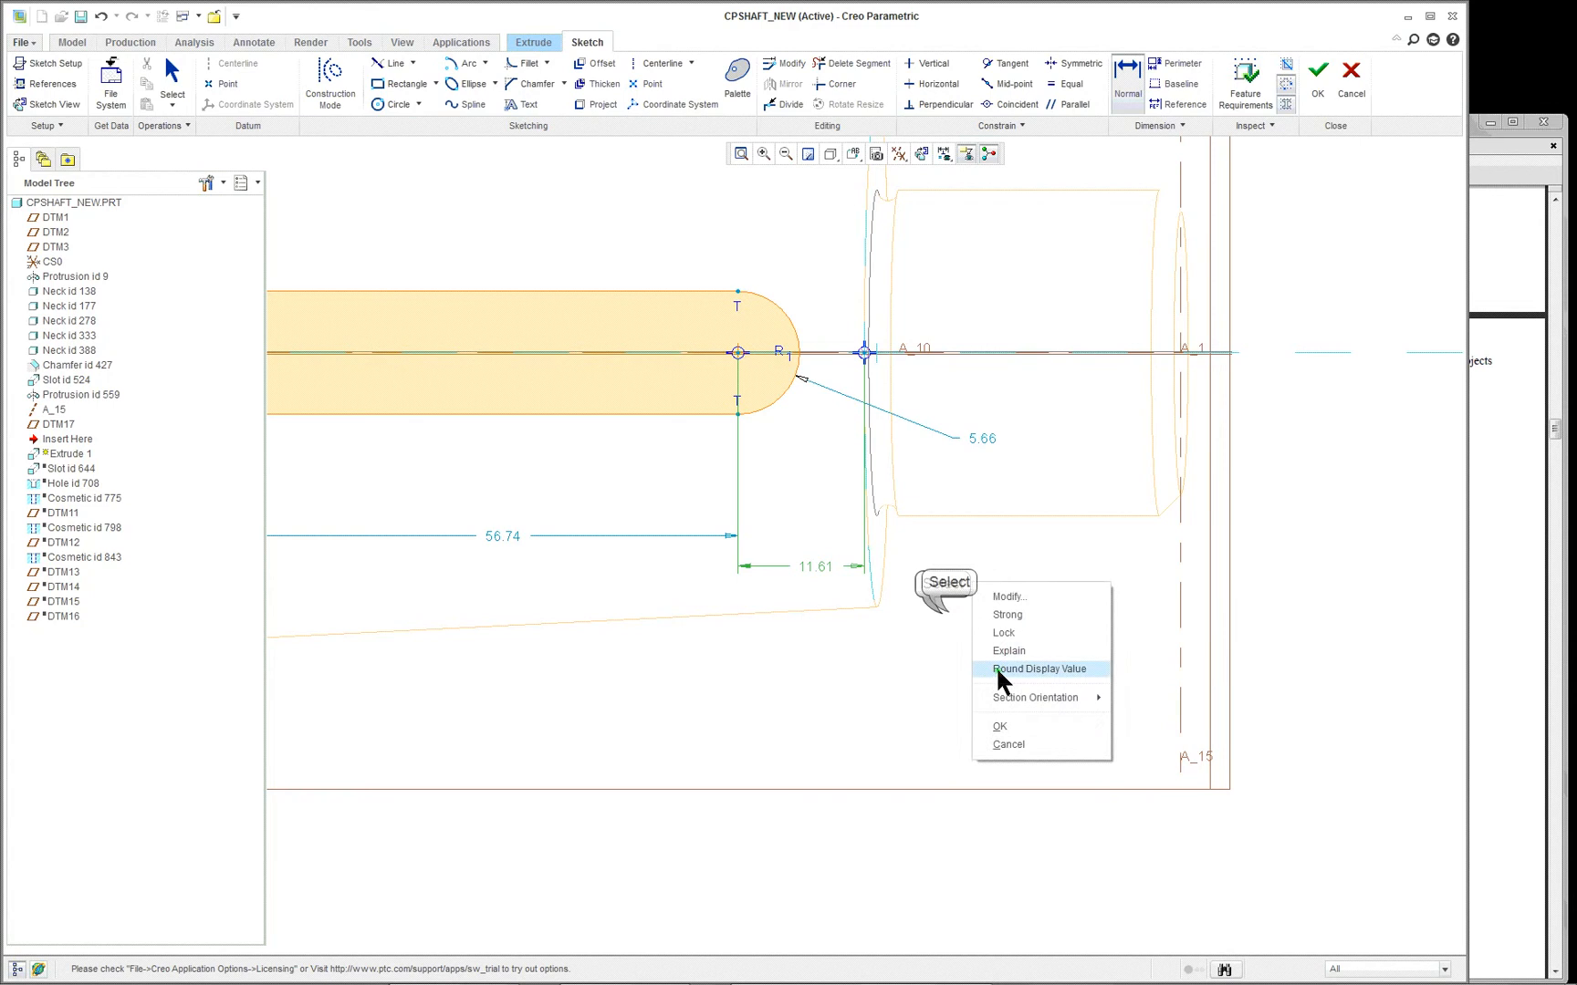
{"action": "left_click", "coordinate": [956, 654]}
{"action": "middle_click", "coordinate": [963, 593]}
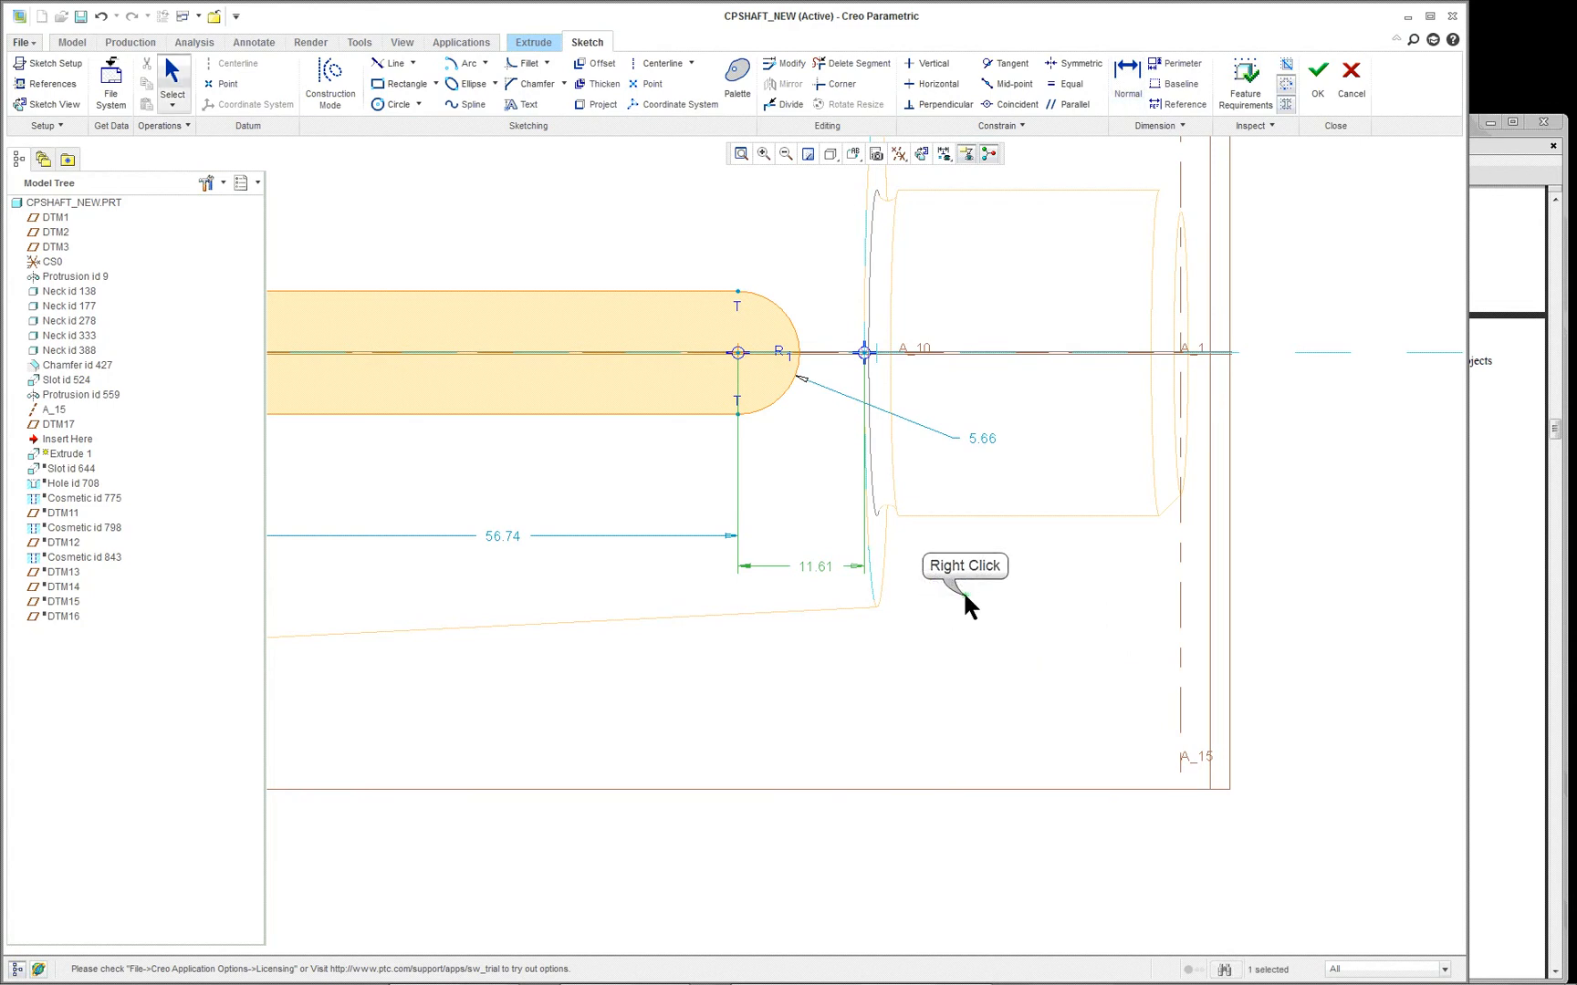
{"action": "right_click", "coordinate": [963, 593]}
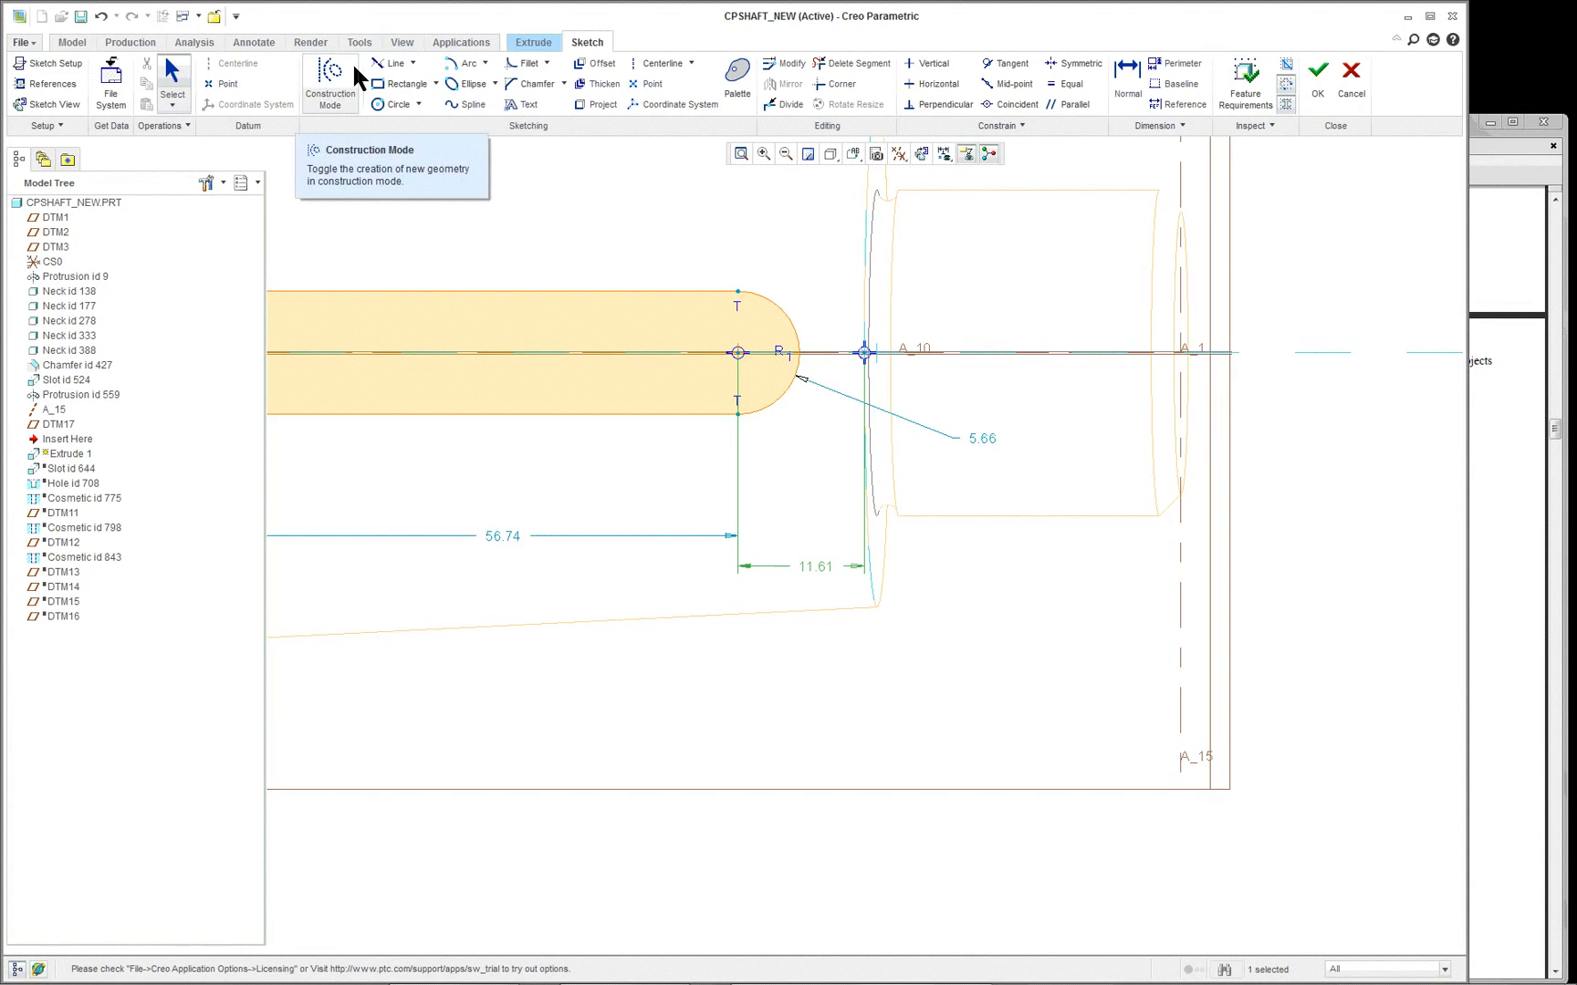
- Dimension the keyway's nearer end arc to the shoulder reference, placing the dimension above the outline
{"action": "left_click", "coordinate": [1128, 71]}
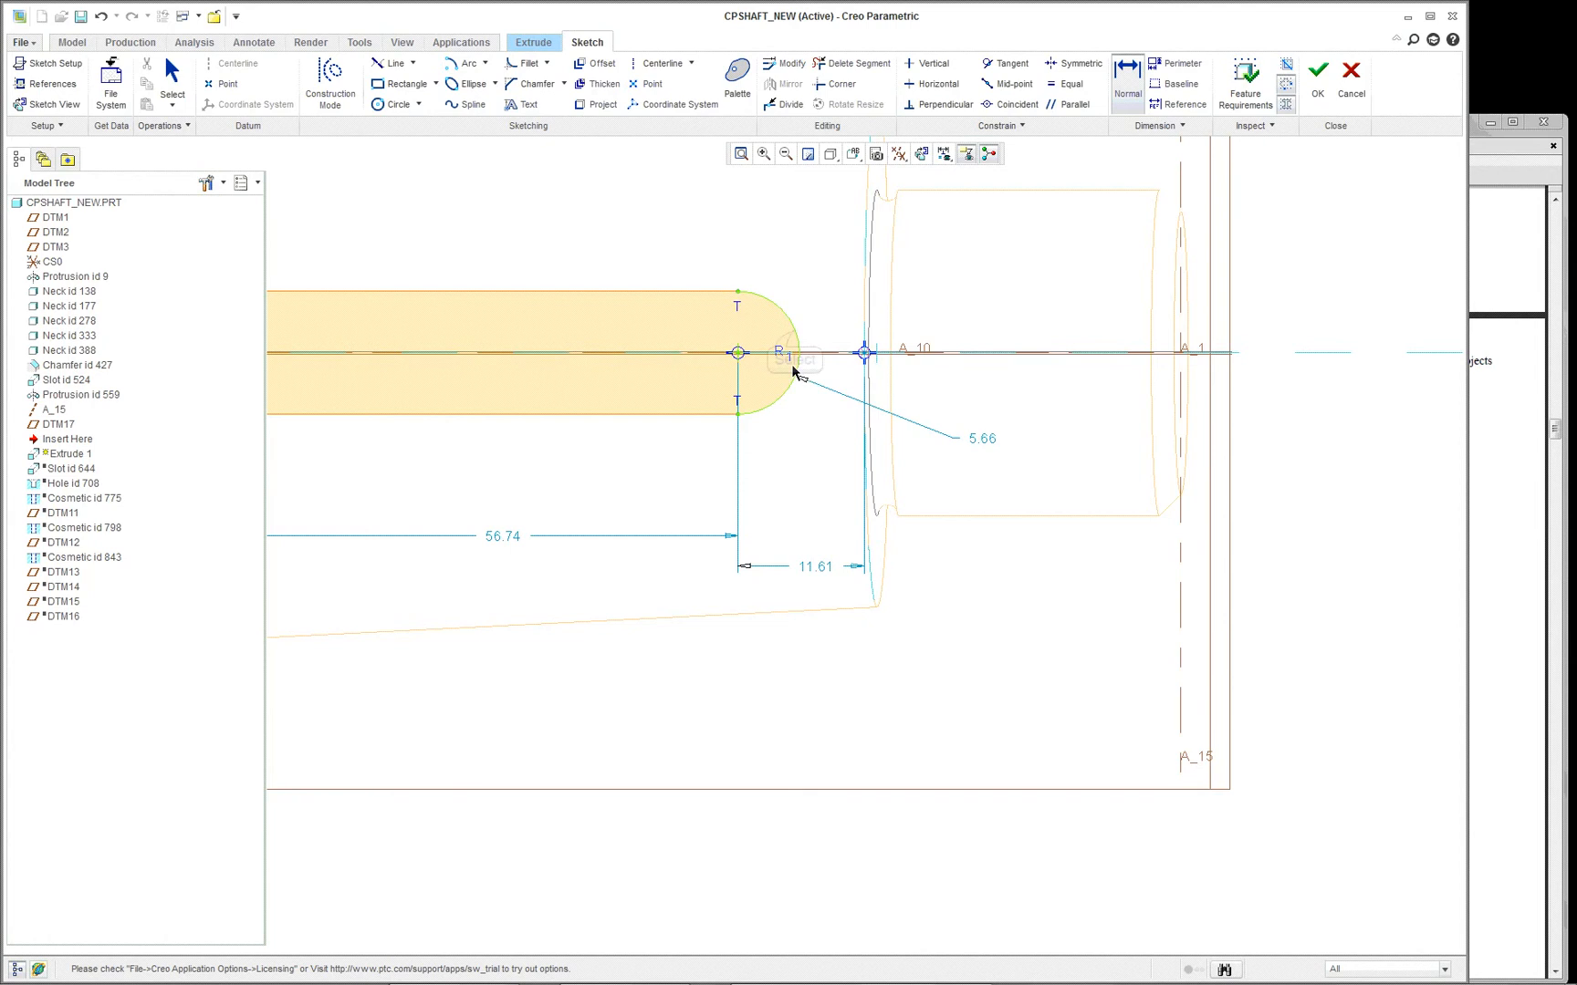
{"action": "left_click", "coordinate": [795, 337]}
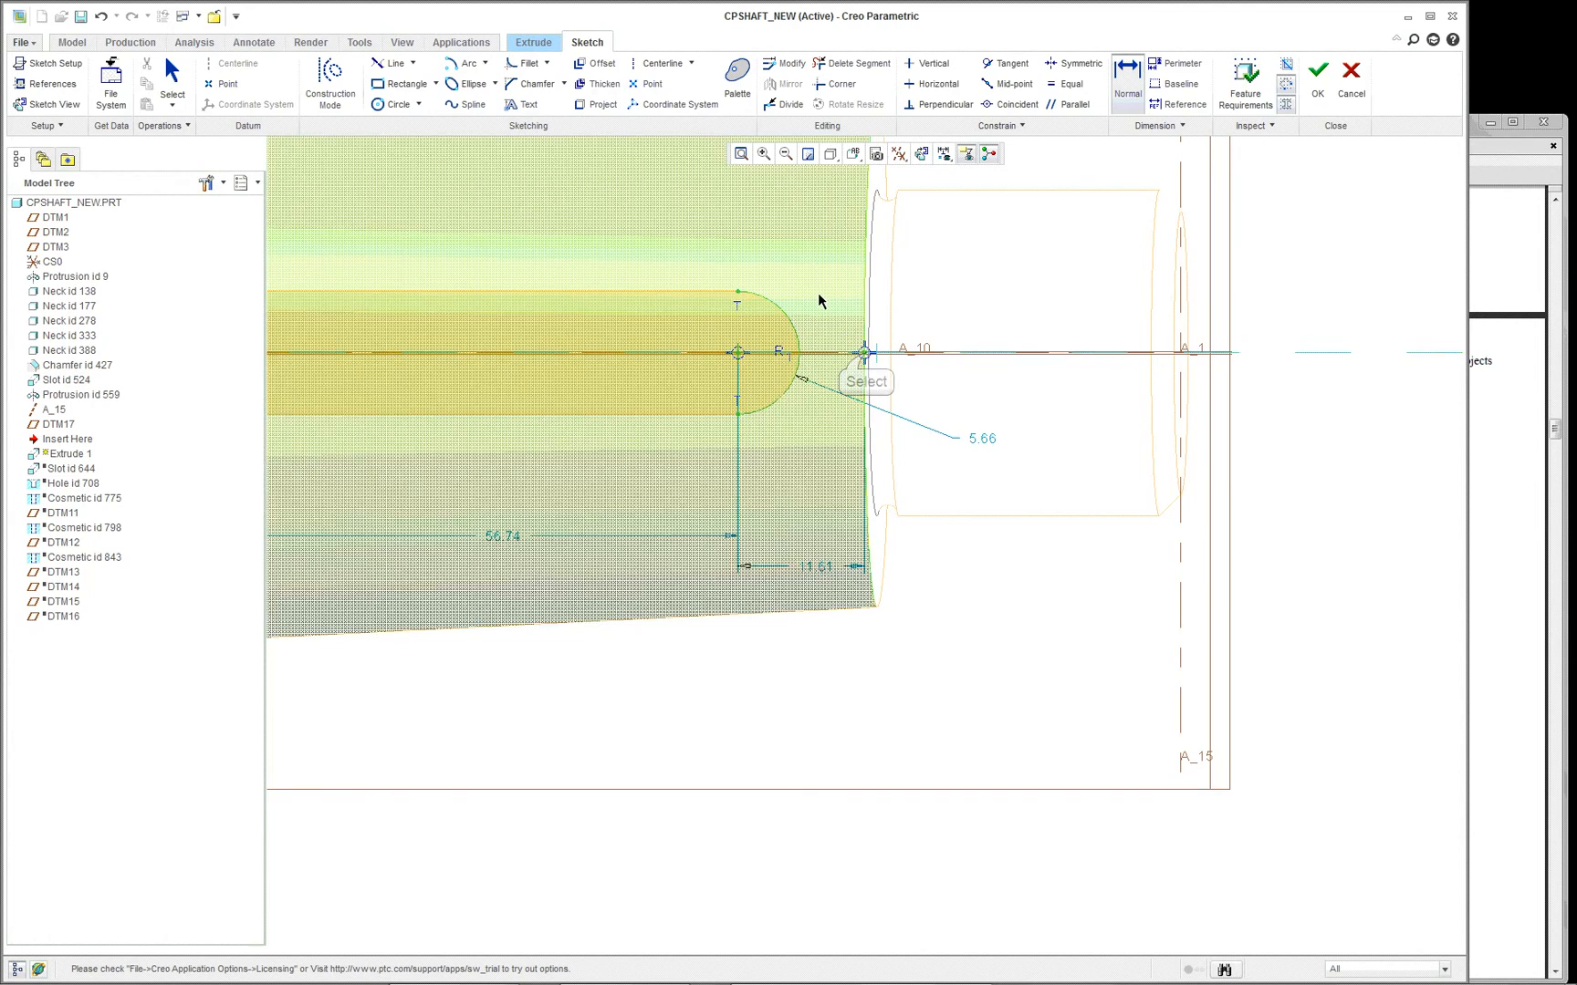
{"action": "middle_click", "coordinate": [825, 248]}
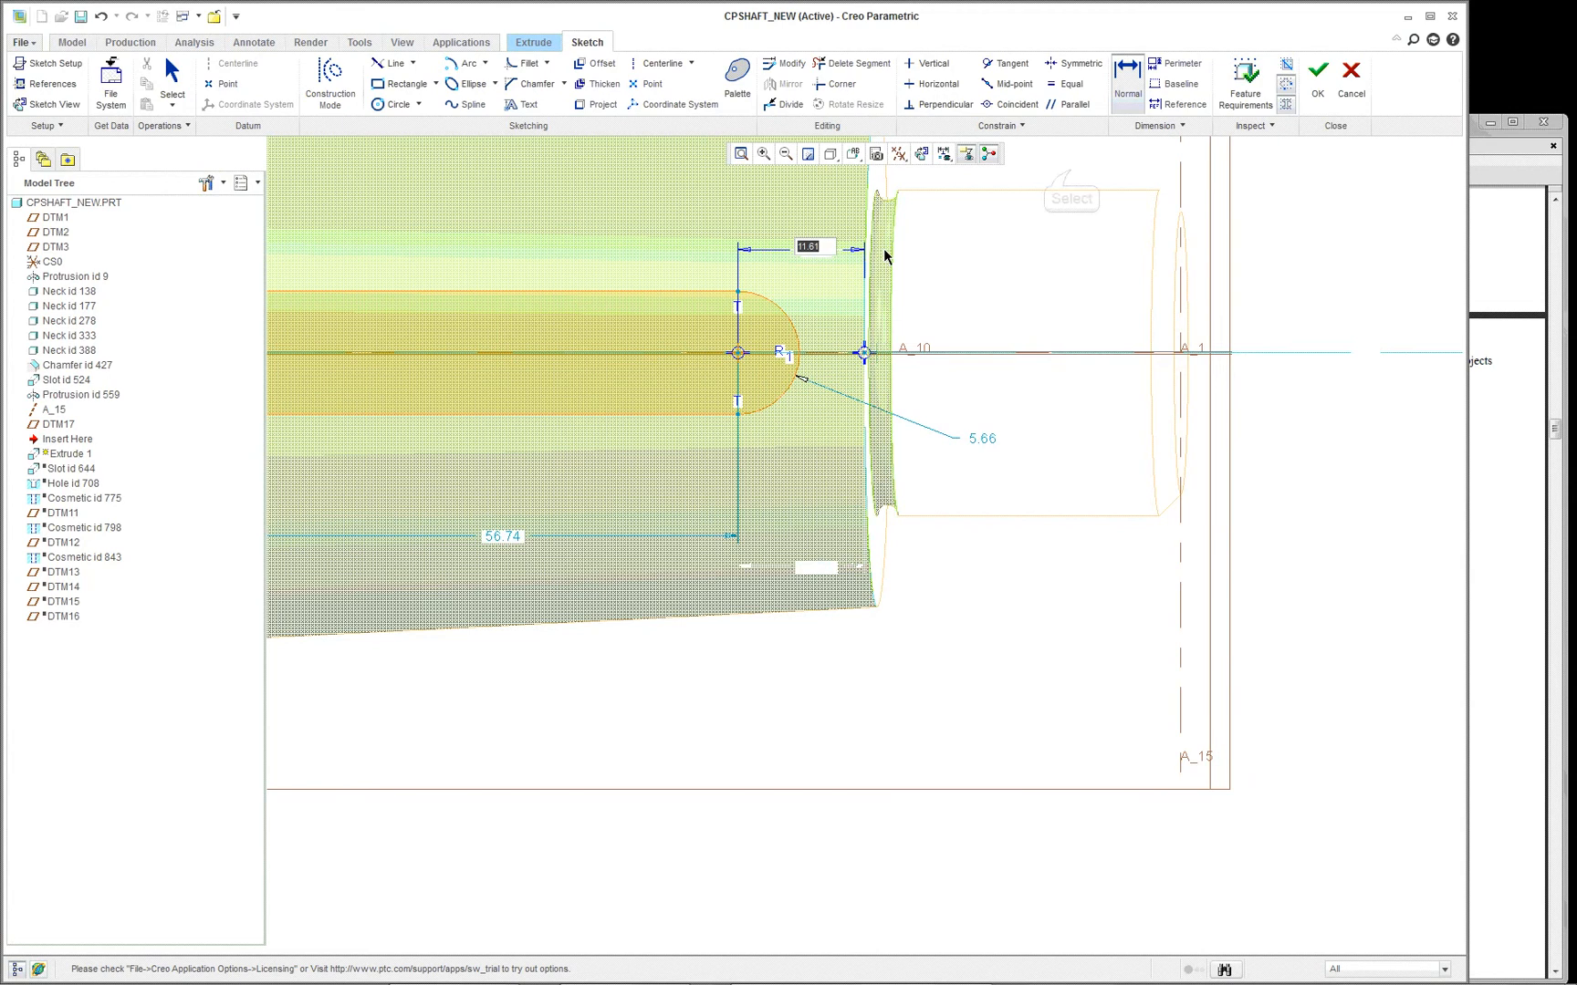
{"action": "key", "text": "Return"}
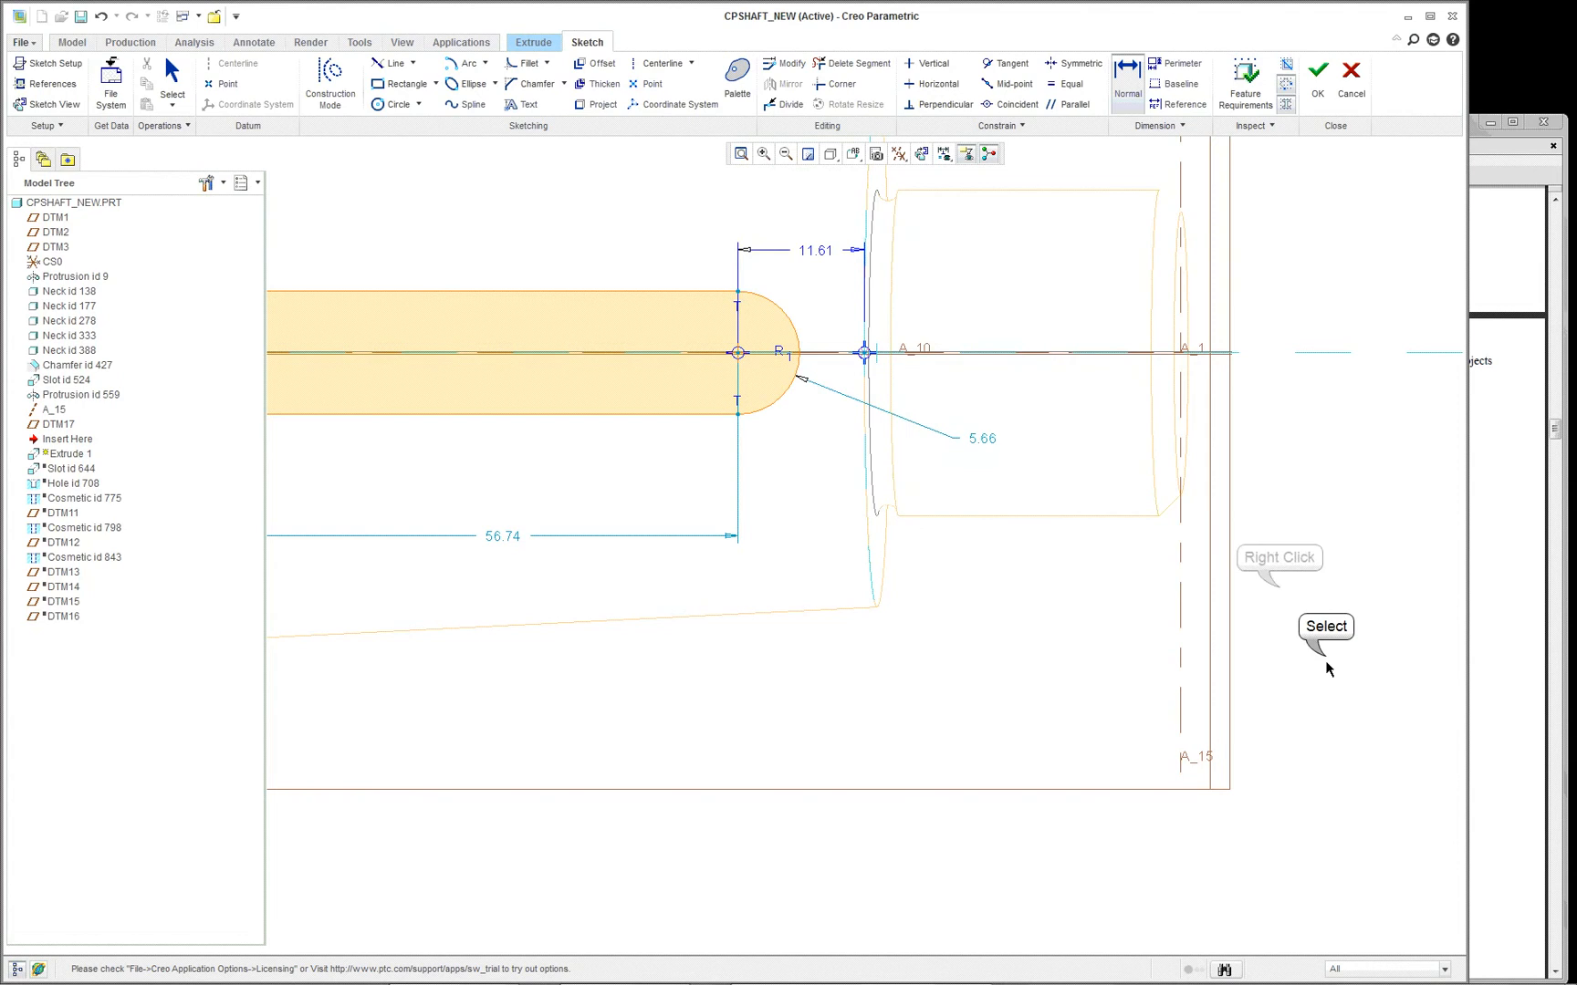
{"action": "right_click", "coordinate": [1280, 604]}
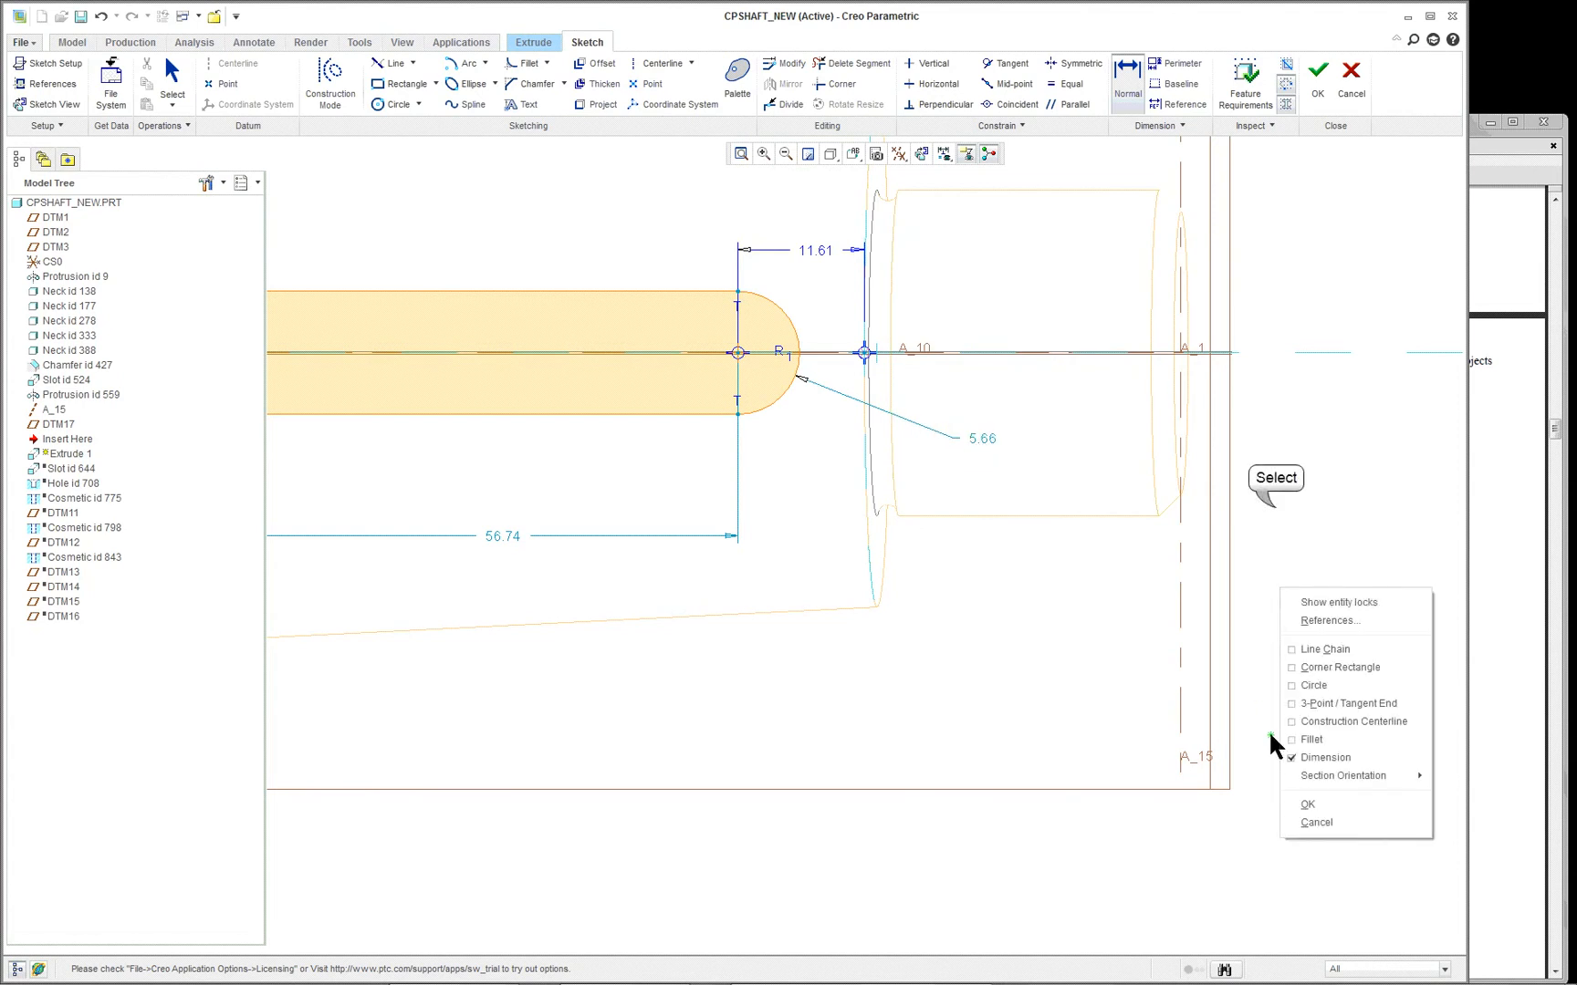
{"action": "left_click", "coordinate": [1268, 534]}
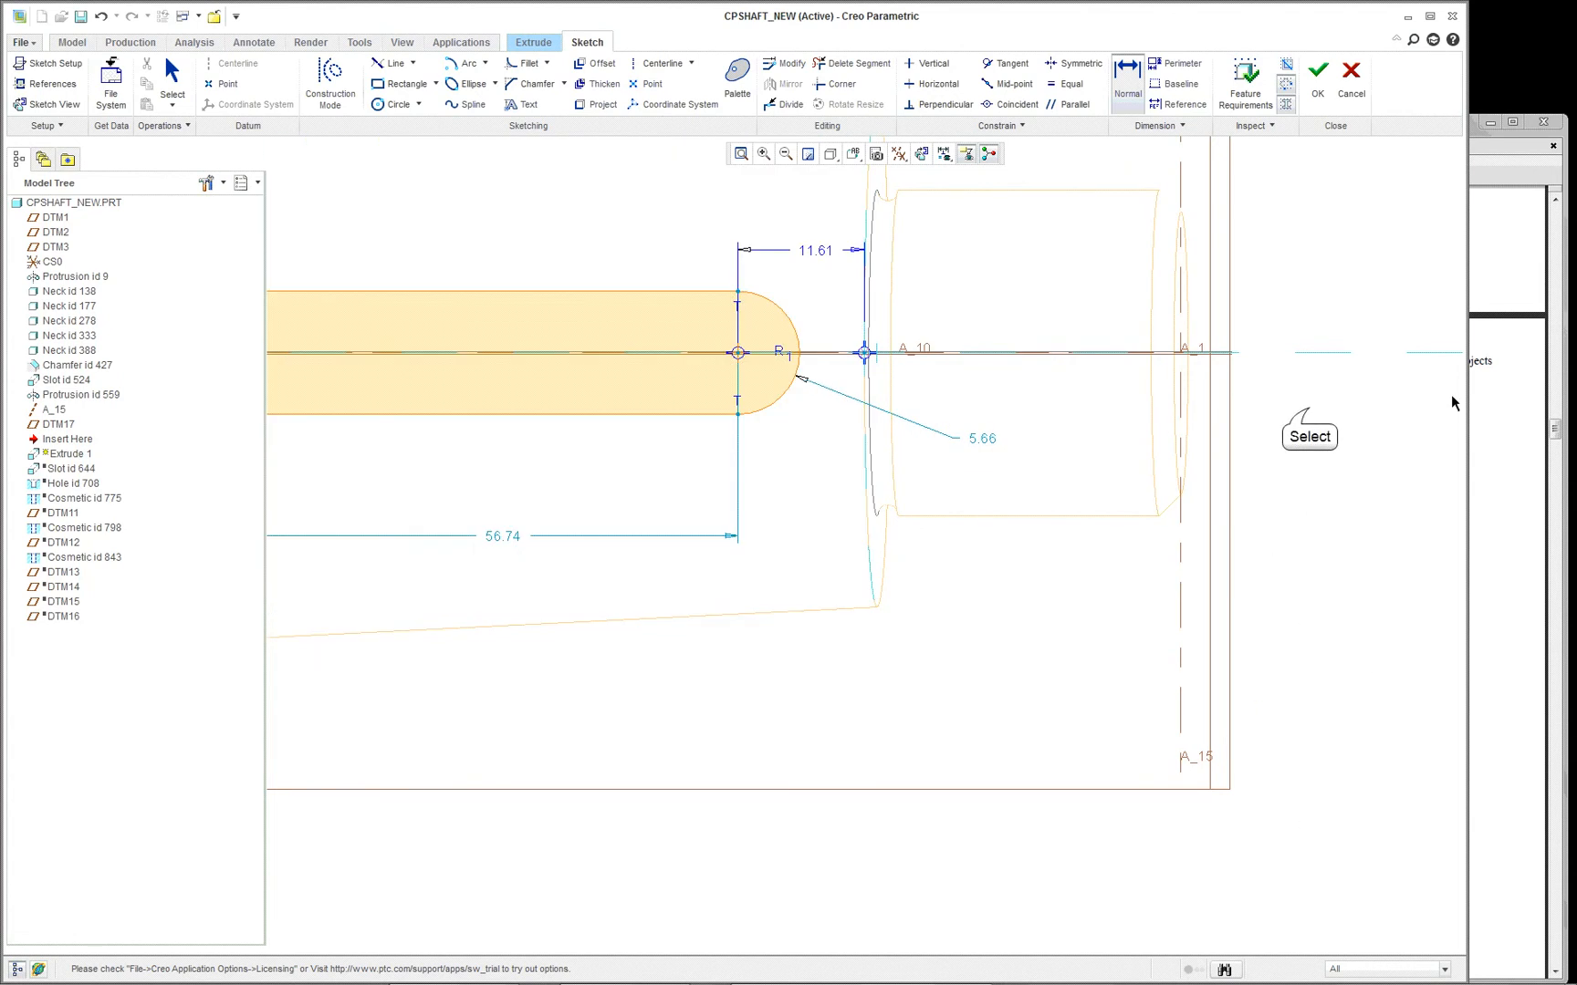
- Place a sketch point at the midpoint of the end arc nearest the shaft shoulder
{"action": "scroll", "coordinate": [679, 238], "scroll_direction": "up", "scroll_amount": 1}
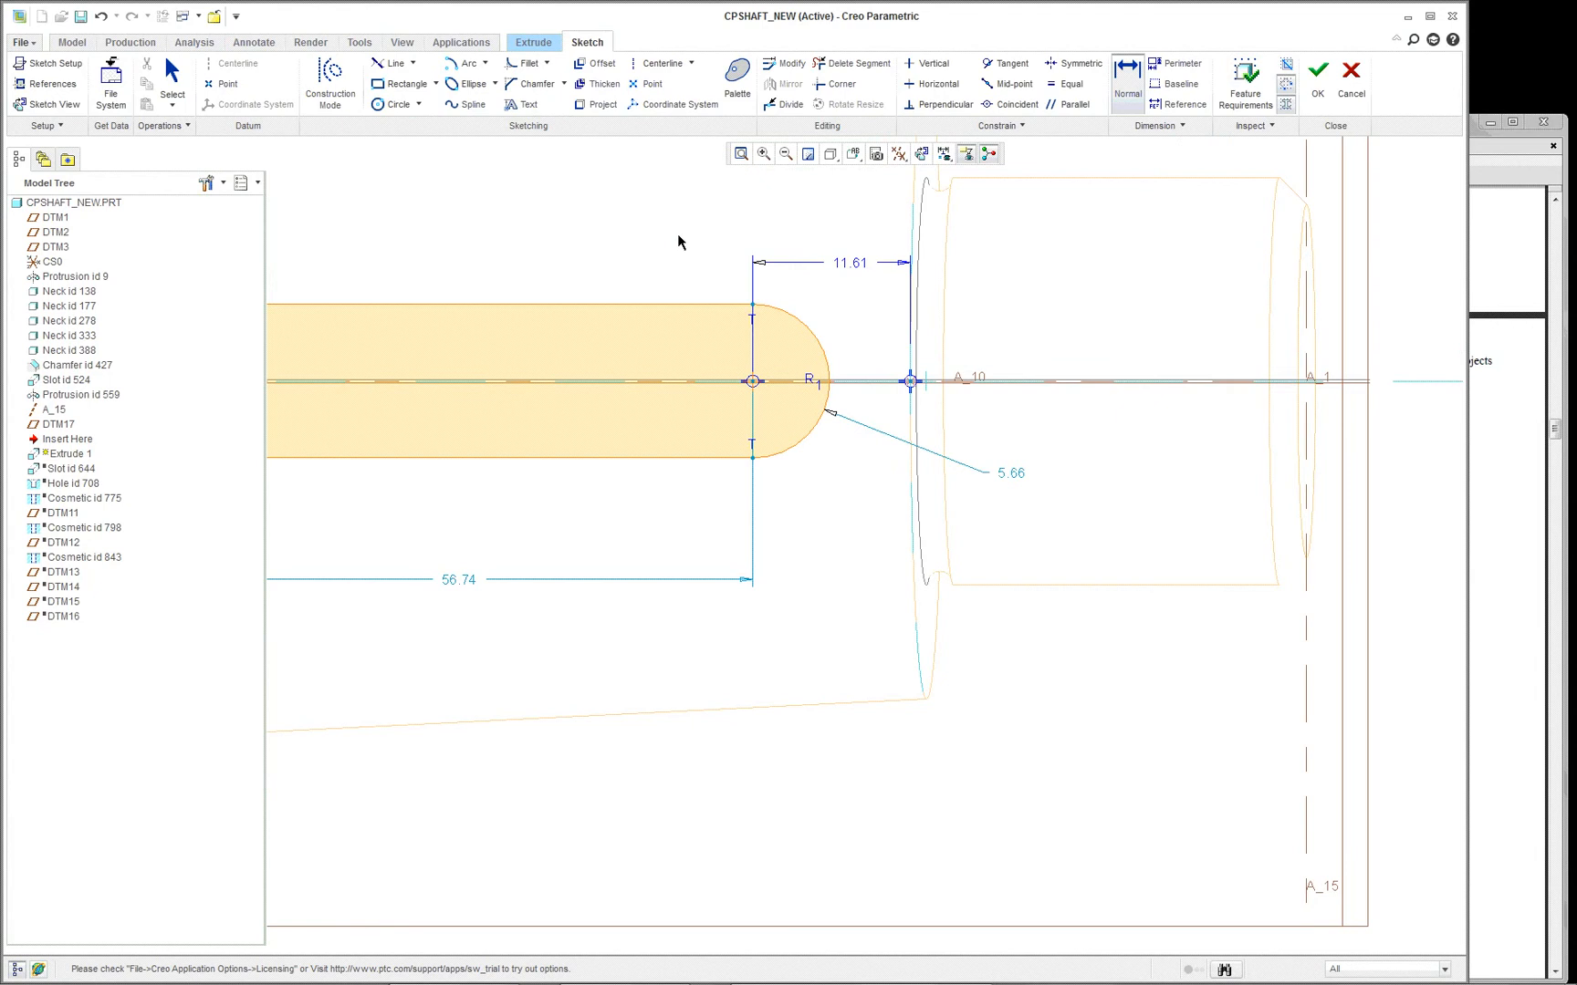
{"action": "left_click", "coordinate": [646, 83]}
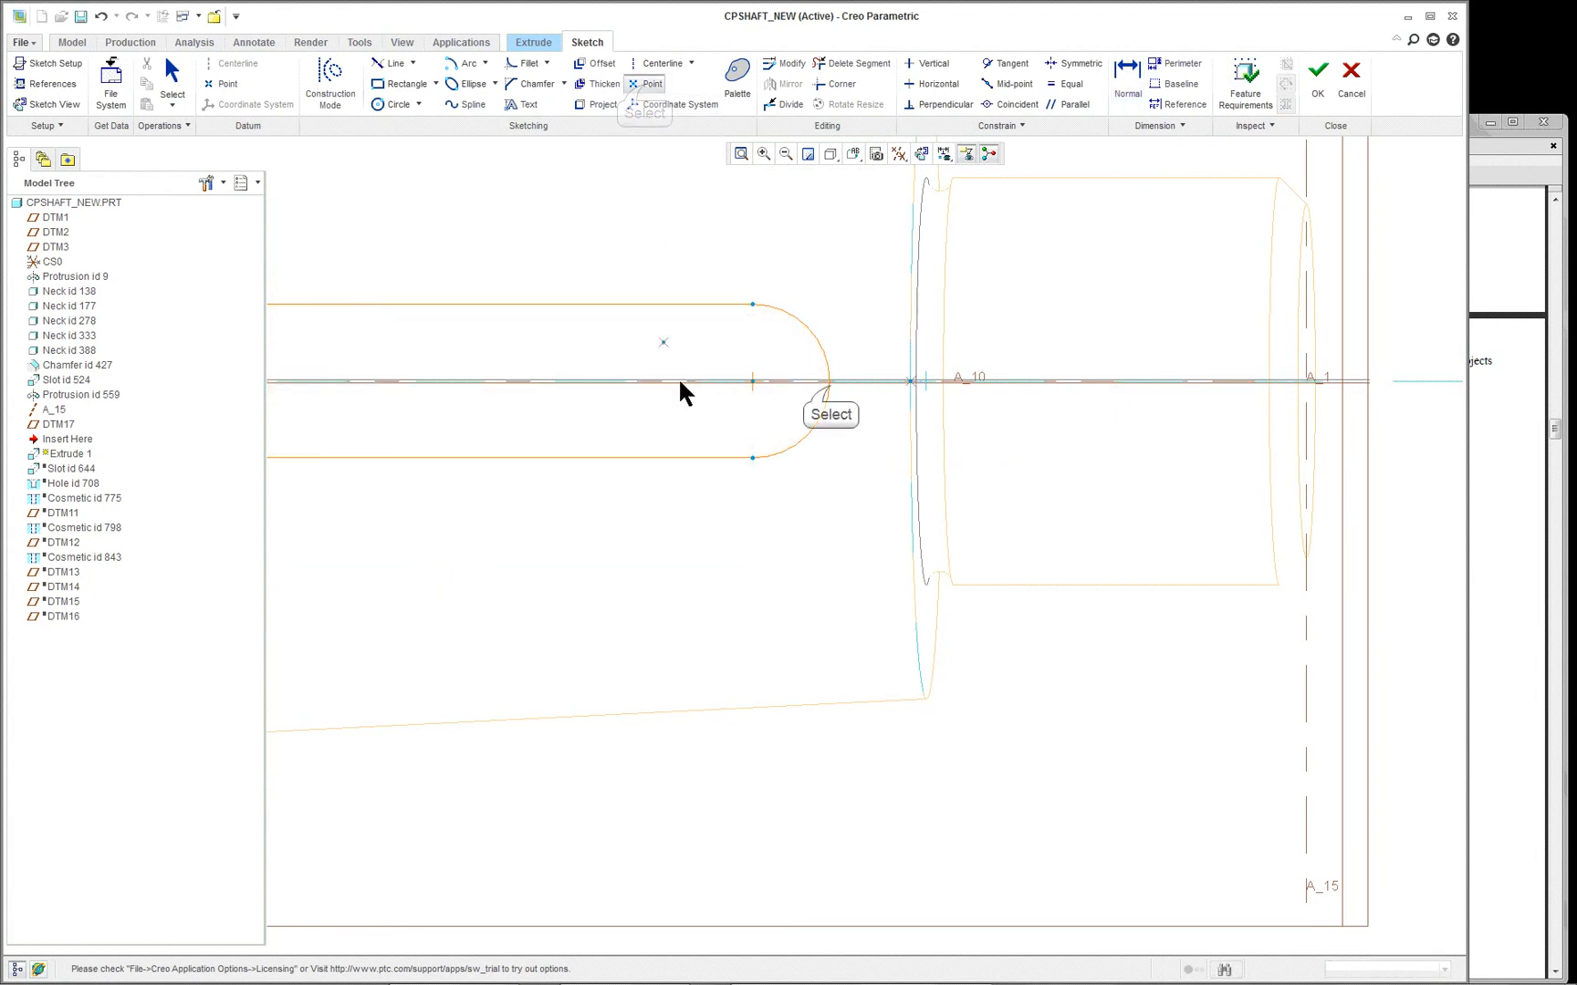
{"action": "left_click", "coordinate": [830, 384]}
{"action": "right_click", "coordinate": [534, 219]}
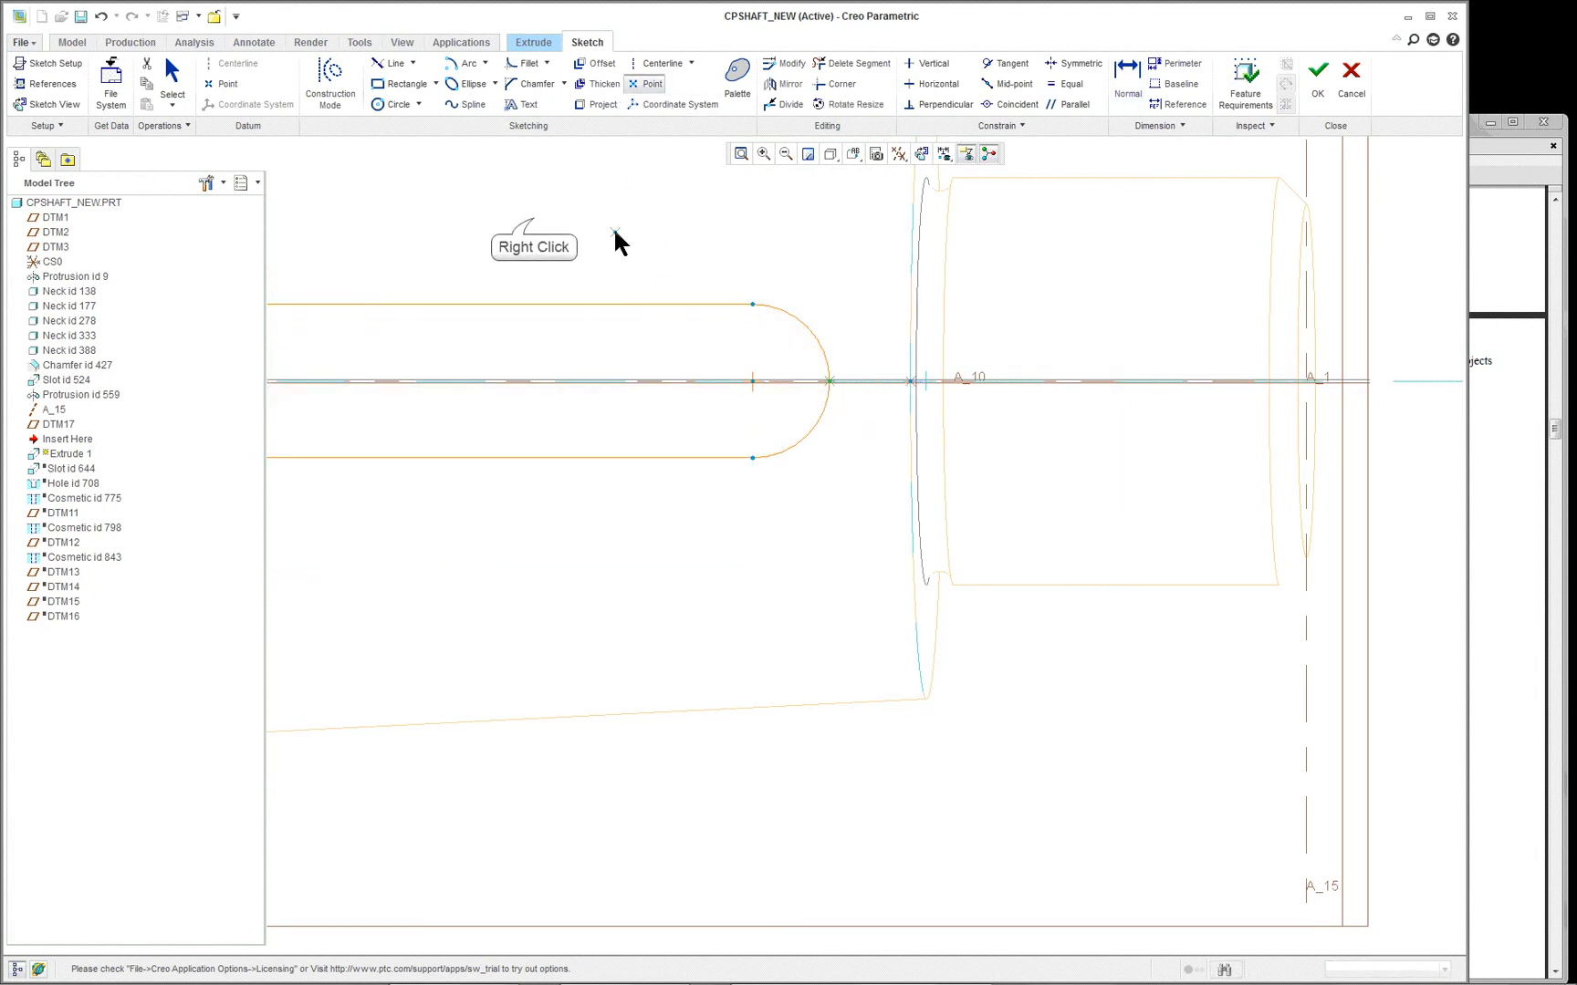
{"action": "left_click", "coordinate": [488, 223]}
{"action": "right_click", "coordinate": [1355, 876]}
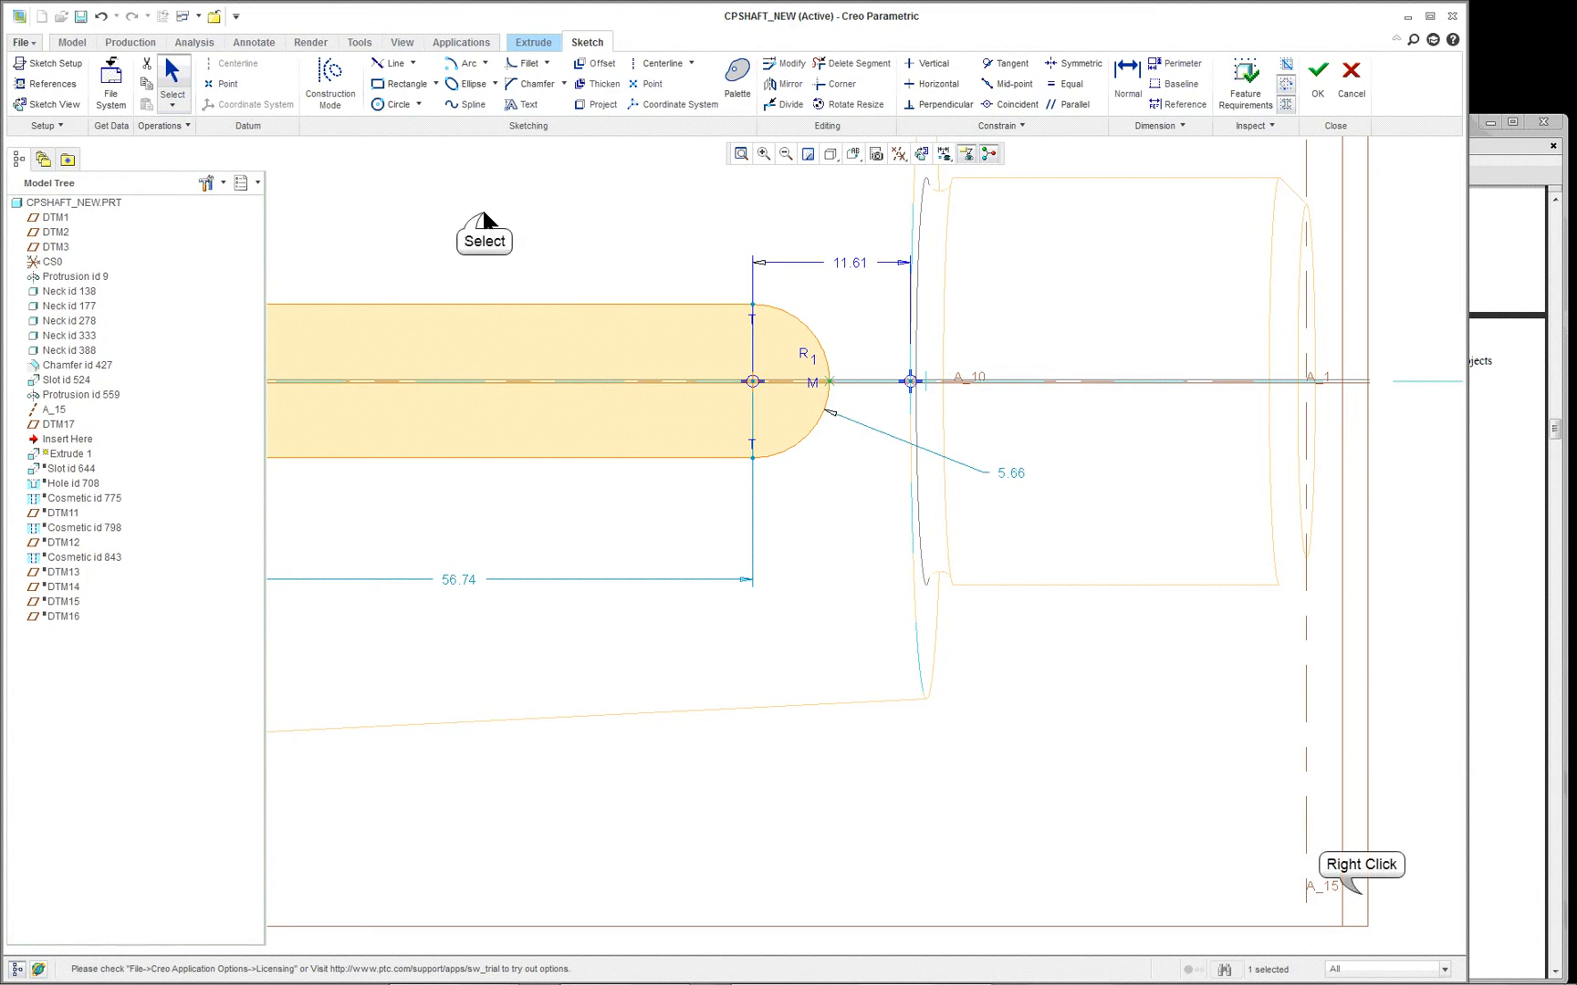
{"action": "left_click", "coordinate": [1365, 901]}
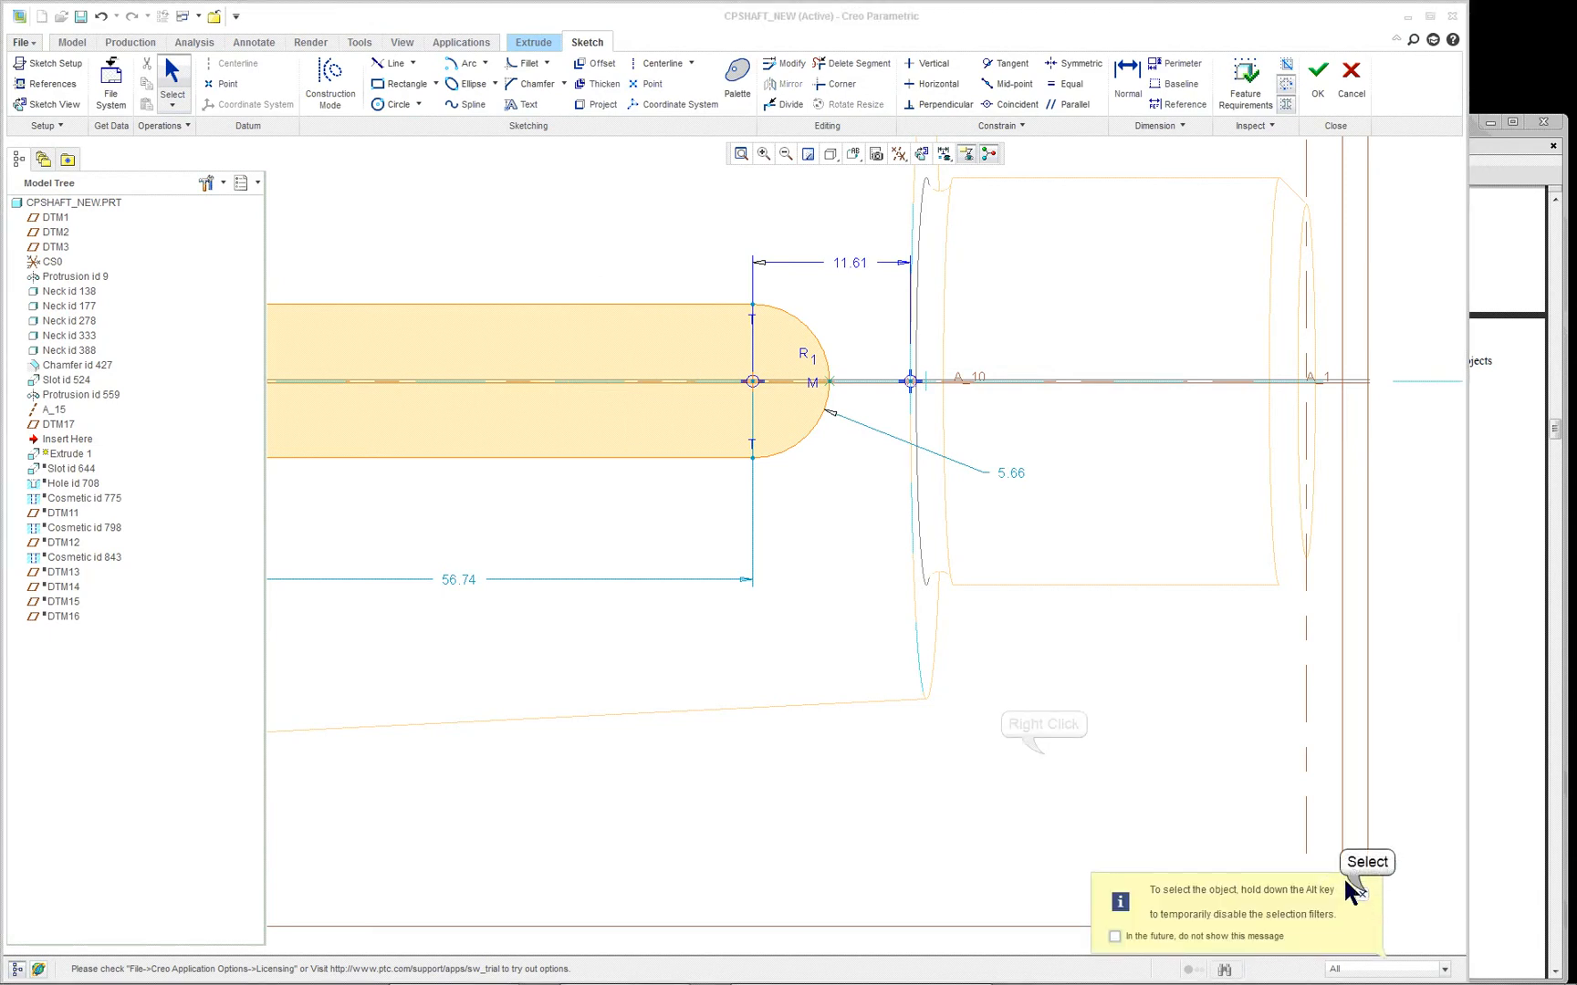
- Dimension the distance from the arc's midpoint point to the shoulder reference, placing it below the outline
{"action": "right_click", "coordinate": [1041, 747]}
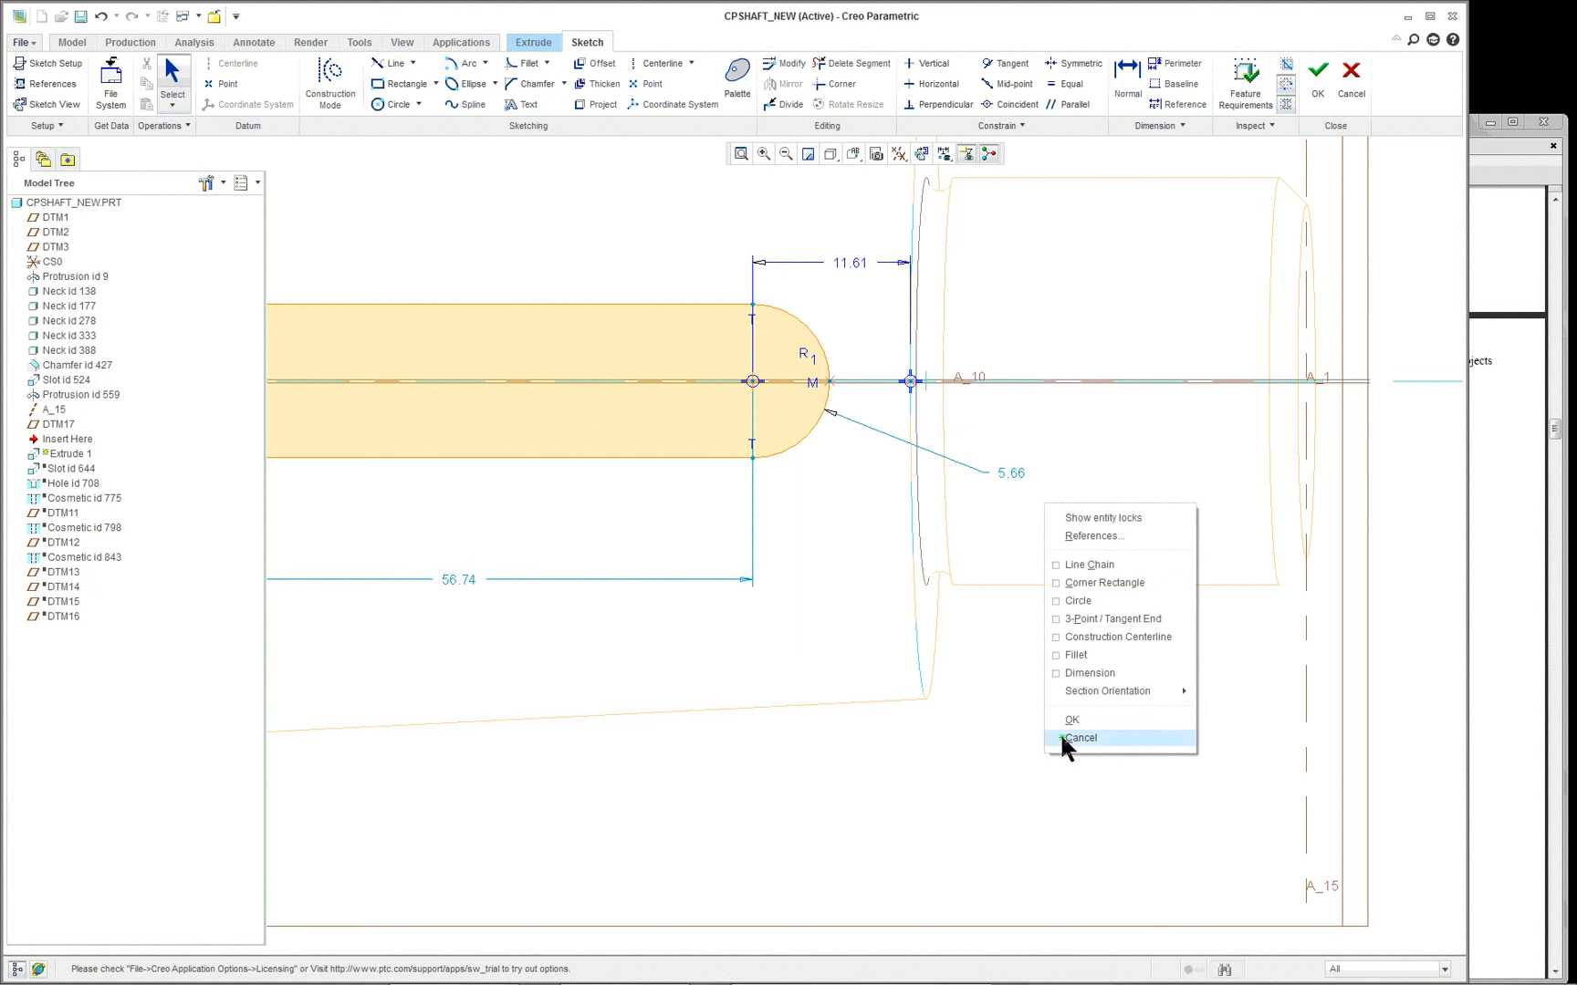
{"action": "left_click", "coordinate": [1115, 674]}
{"action": "left_click", "coordinate": [828, 384]}
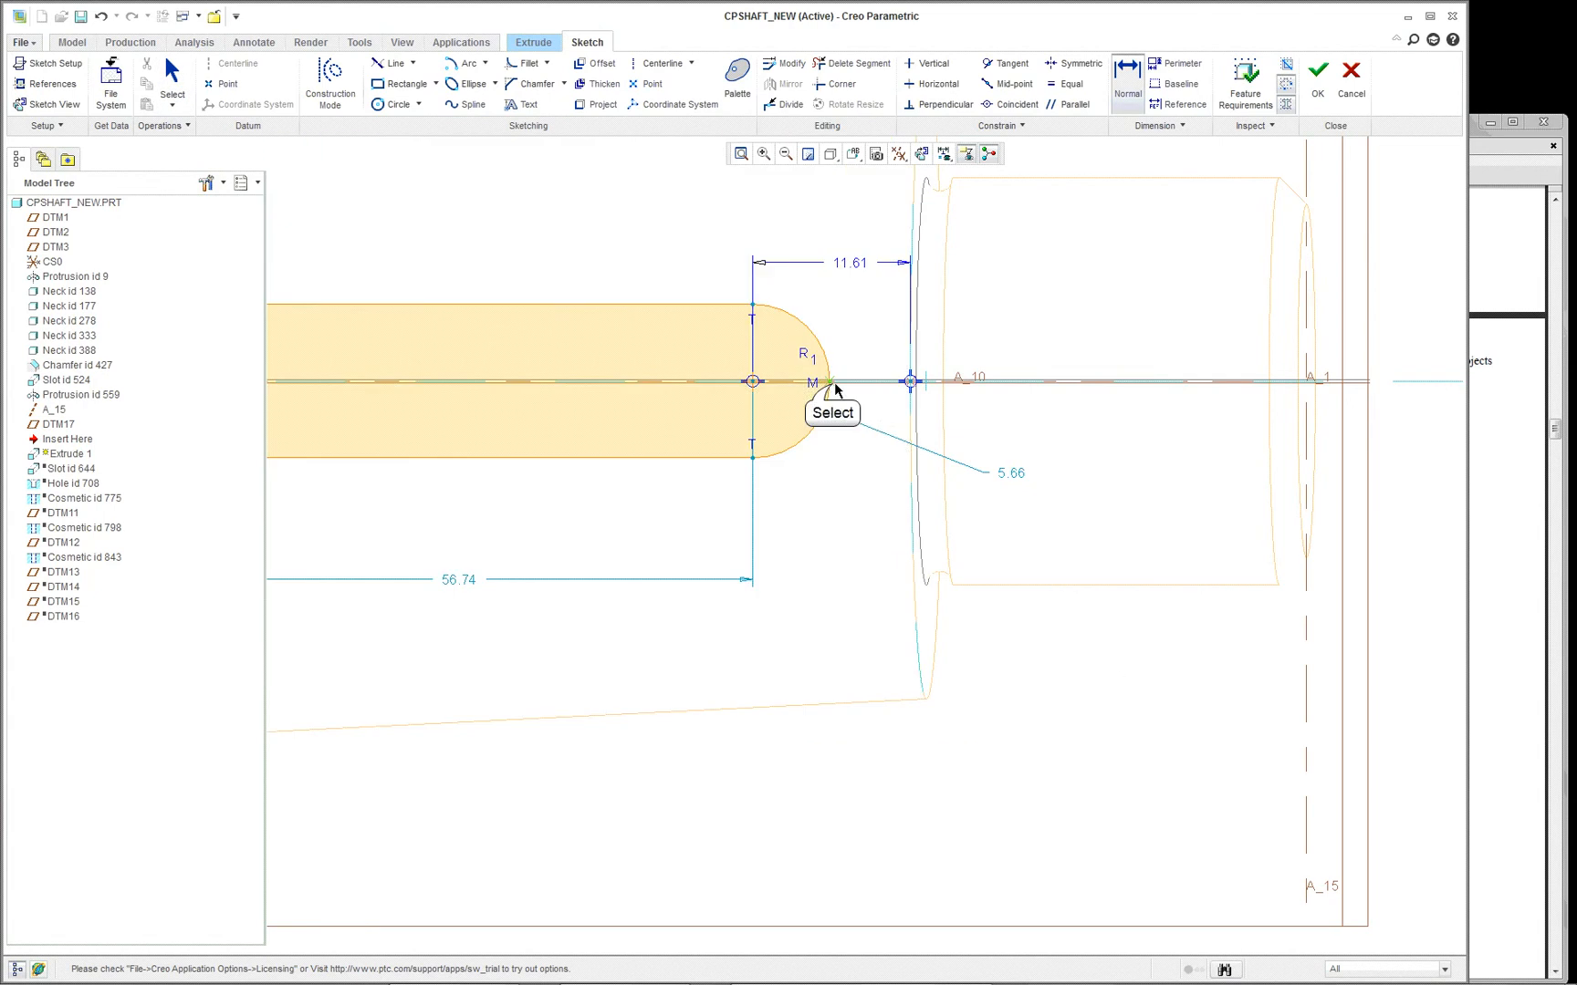
{"action": "left_click", "coordinate": [912, 383]}
{"action": "middle_click", "coordinate": [860, 513]}
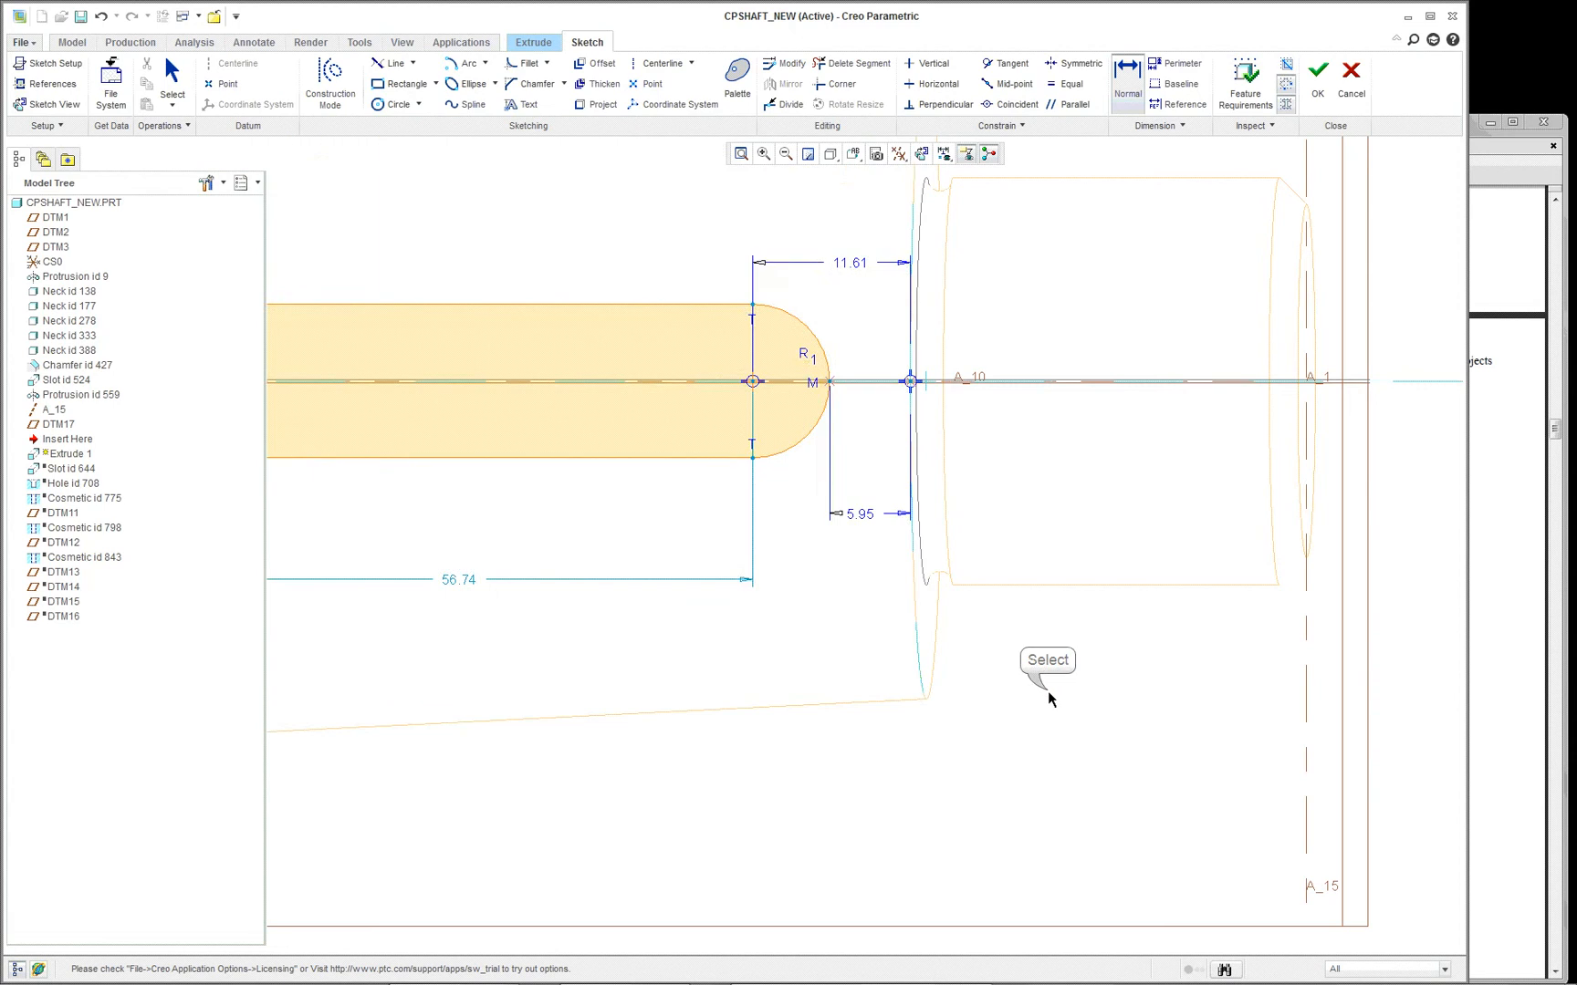
- Add a radius dimension to the keyway end arc nearest the shoulder, placing it below the outline
{"action": "scroll", "coordinate": [1034, 690], "scroll_direction": "up", "scroll_amount": 1}
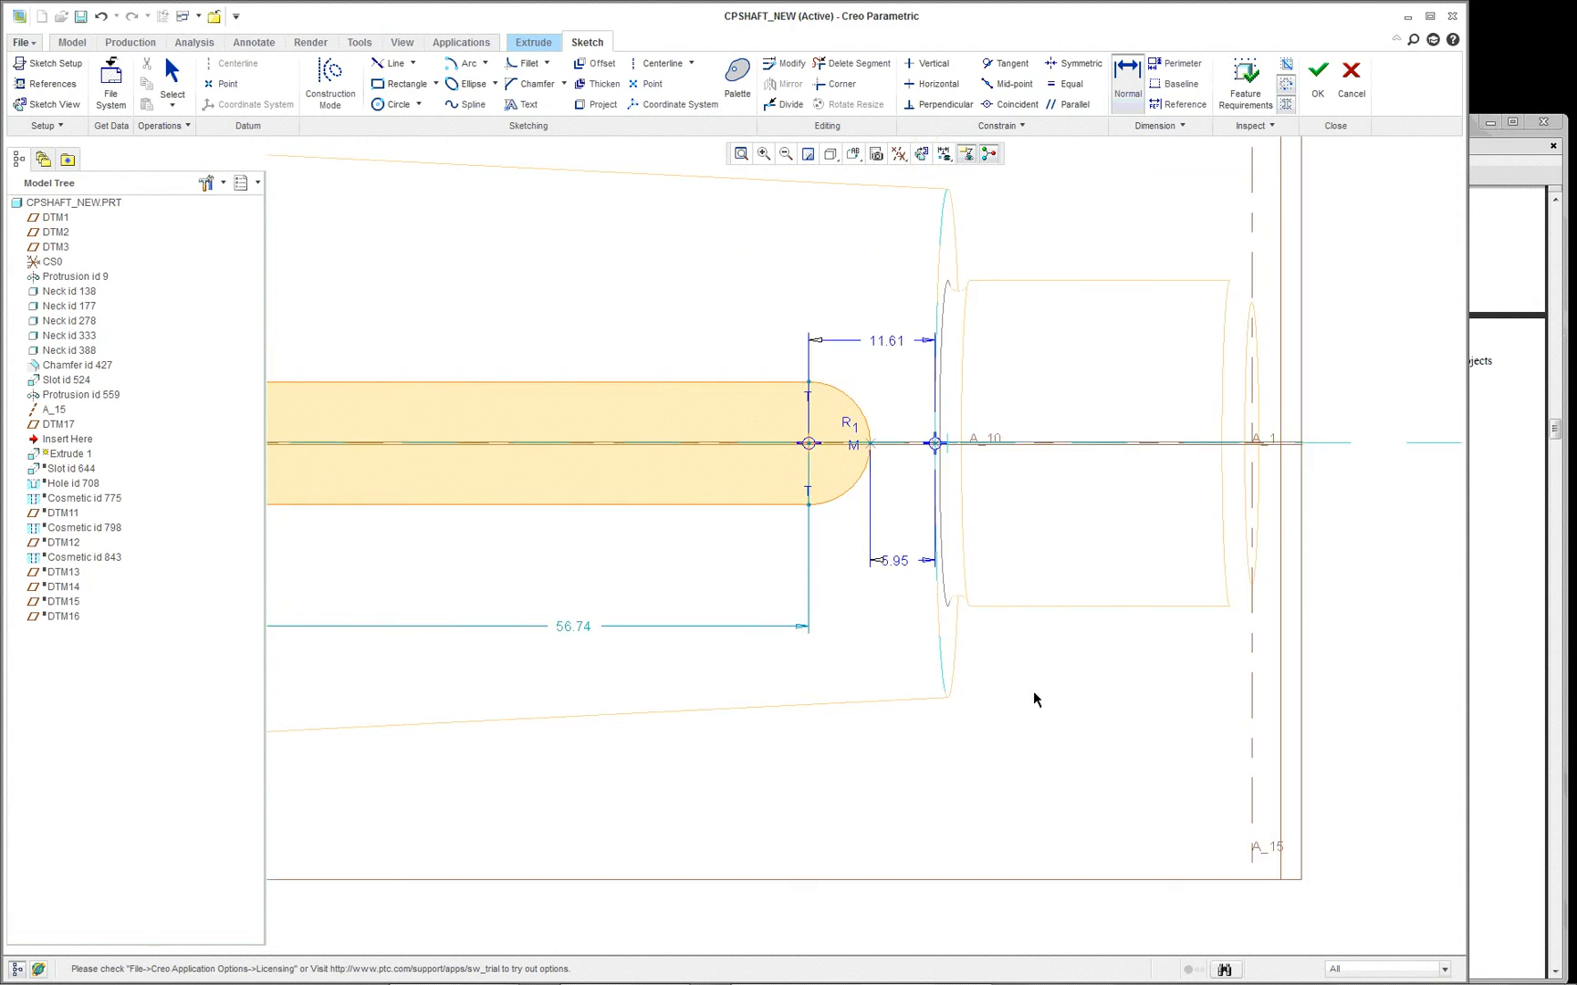
{"action": "scroll", "coordinate": [1034, 691], "scroll_direction": "up", "scroll_amount": 1}
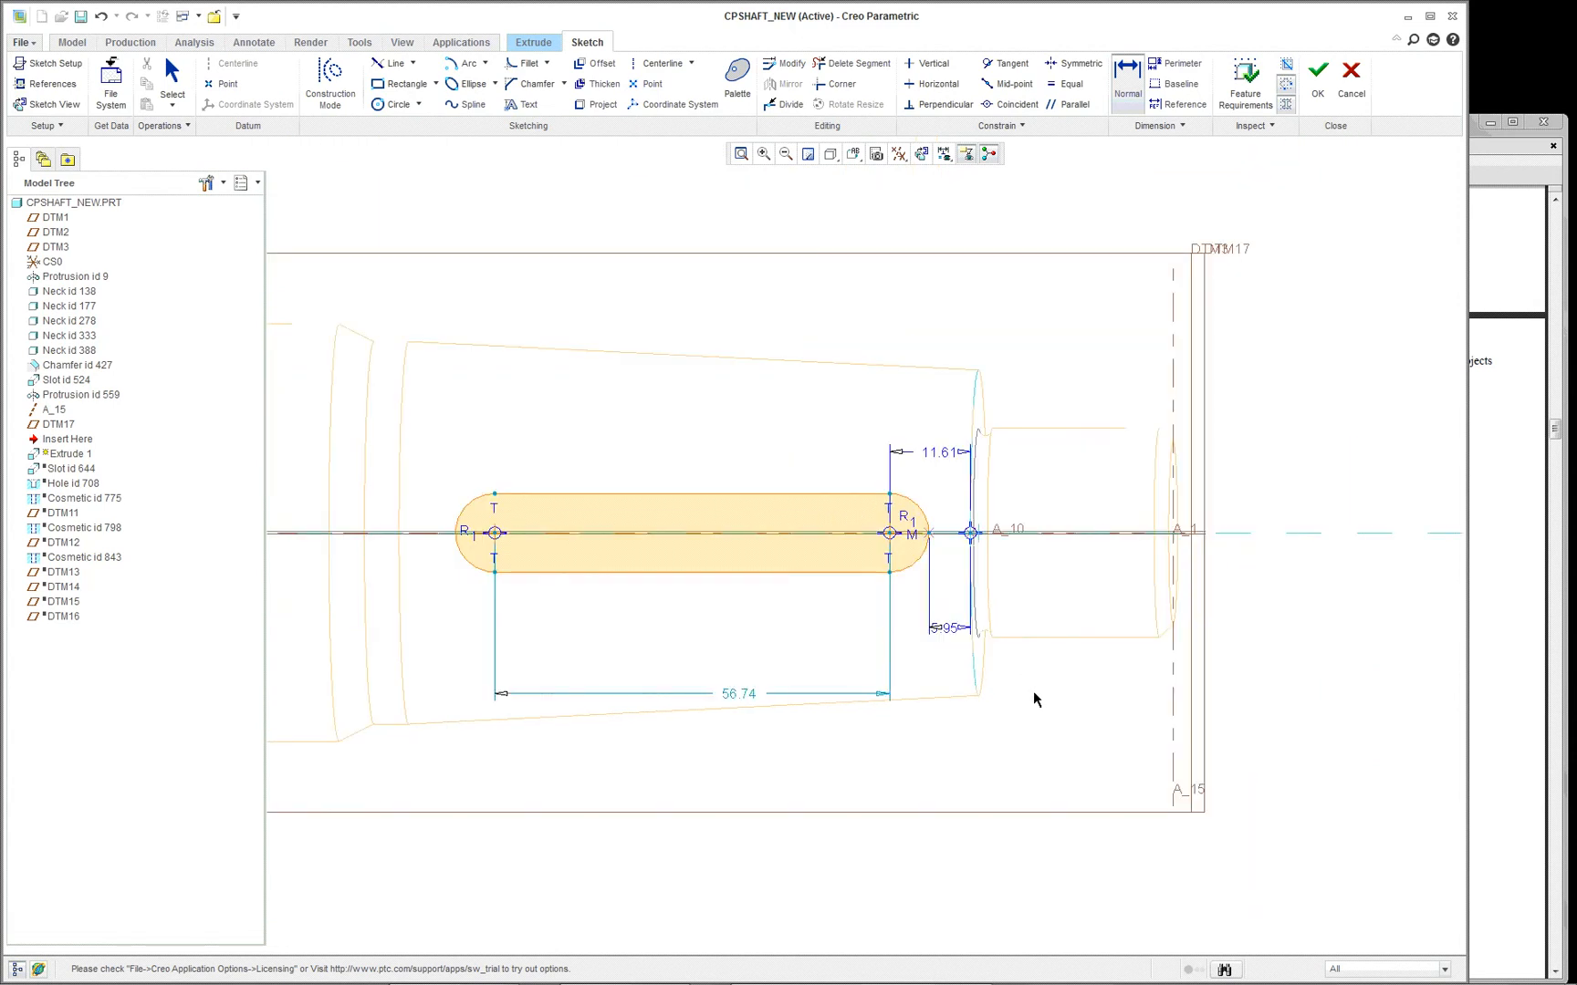
{"action": "scroll", "coordinate": [1034, 690], "scroll_direction": "down", "scroll_amount": 1}
{"action": "right_click", "coordinate": [1011, 718]}
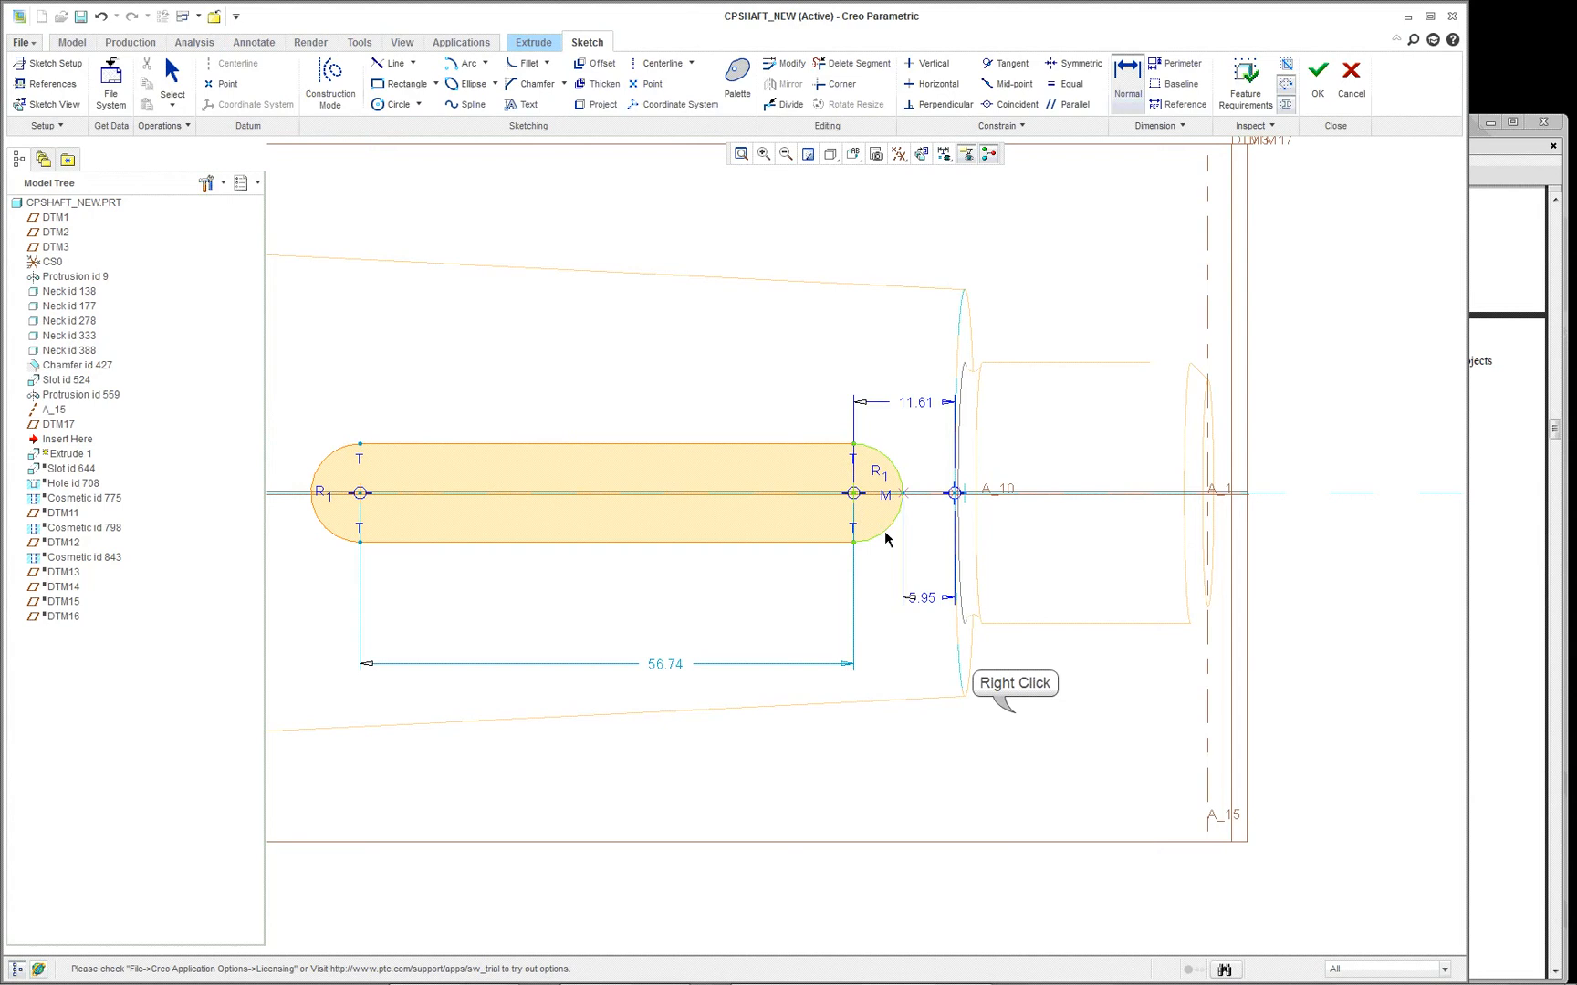
{"action": "right_click", "coordinate": [1014, 712]}
{"action": "left_click", "coordinate": [929, 768]}
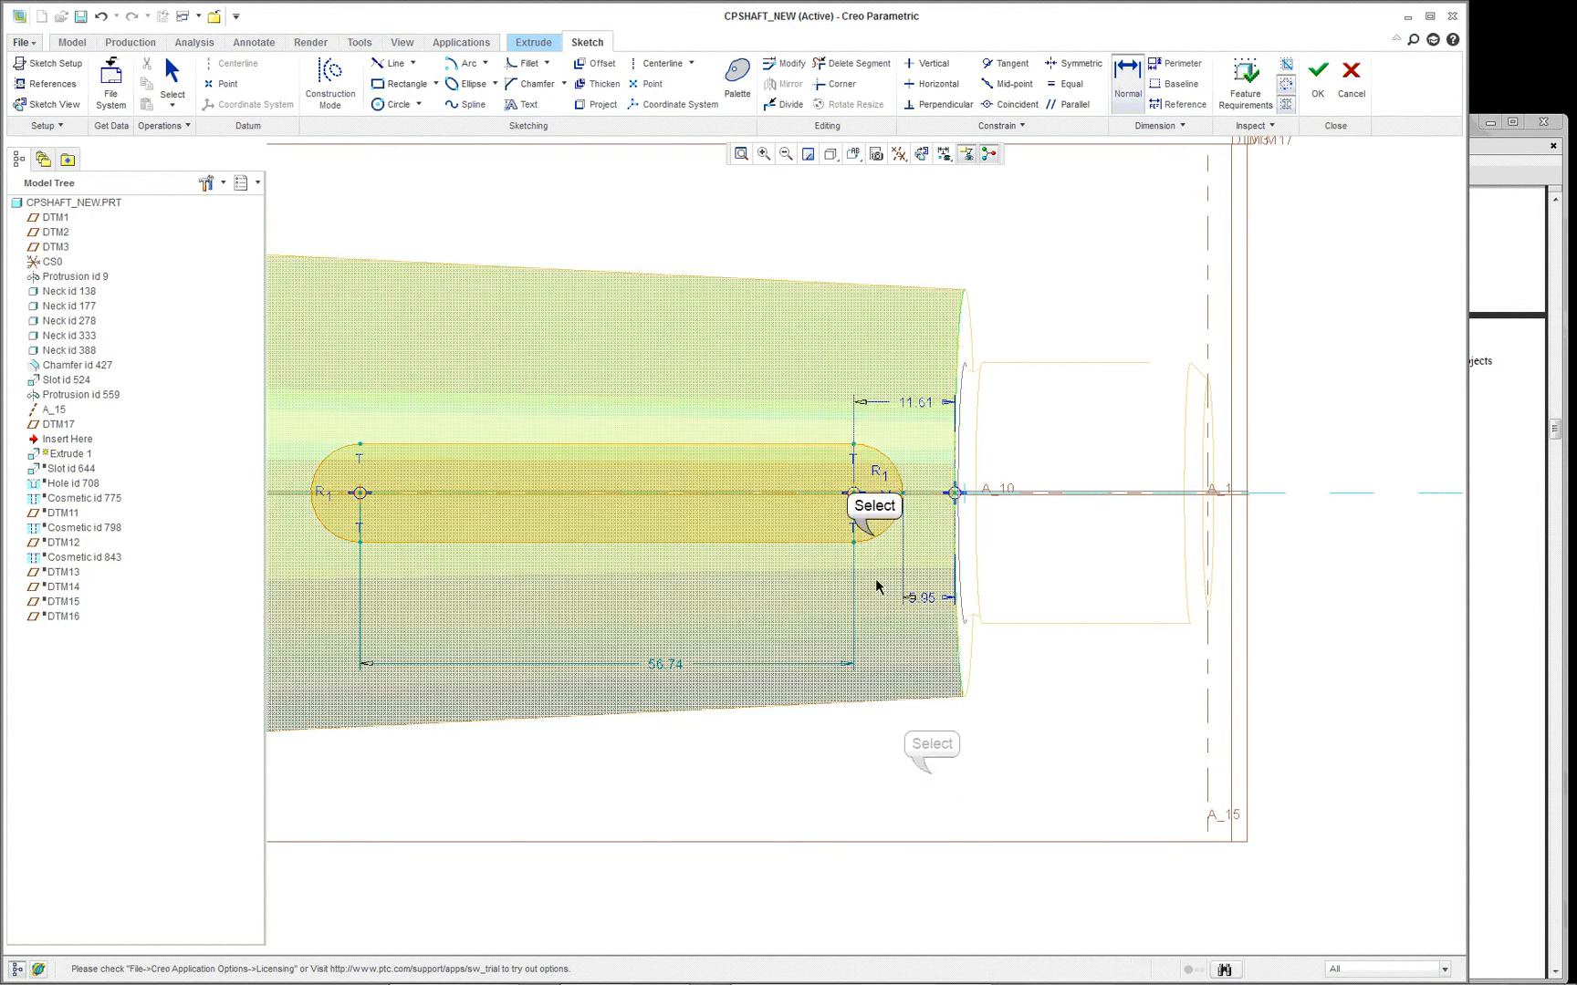
{"action": "left_click", "coordinate": [873, 537]}
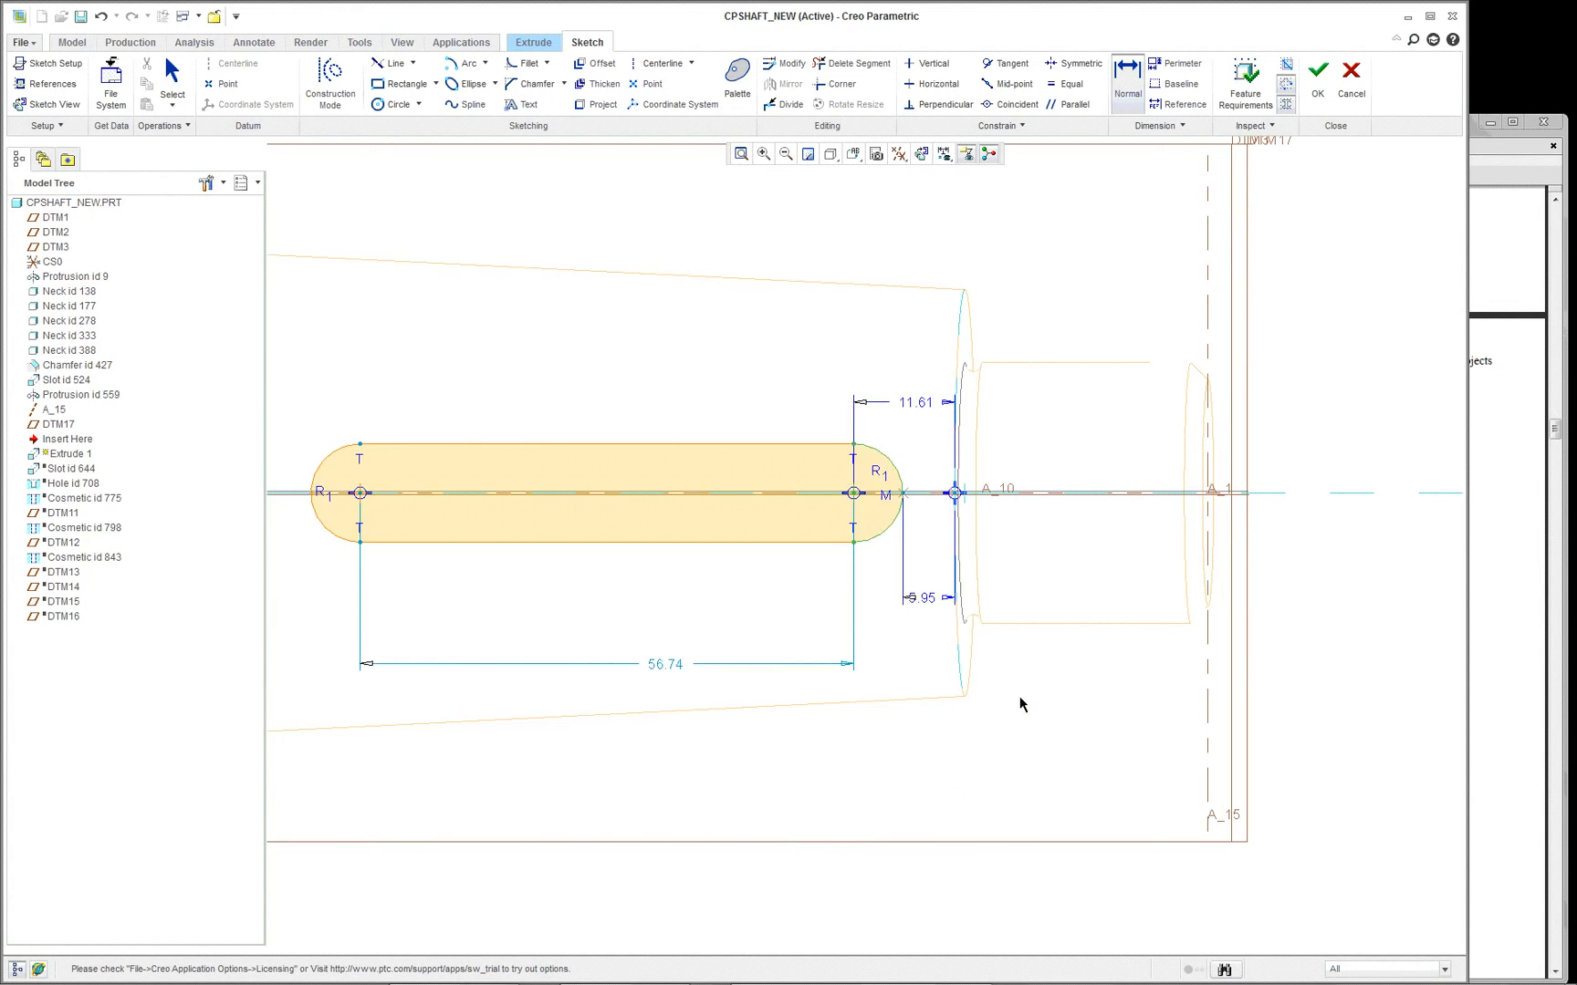
{"action": "middle_click", "coordinate": [1018, 696]}
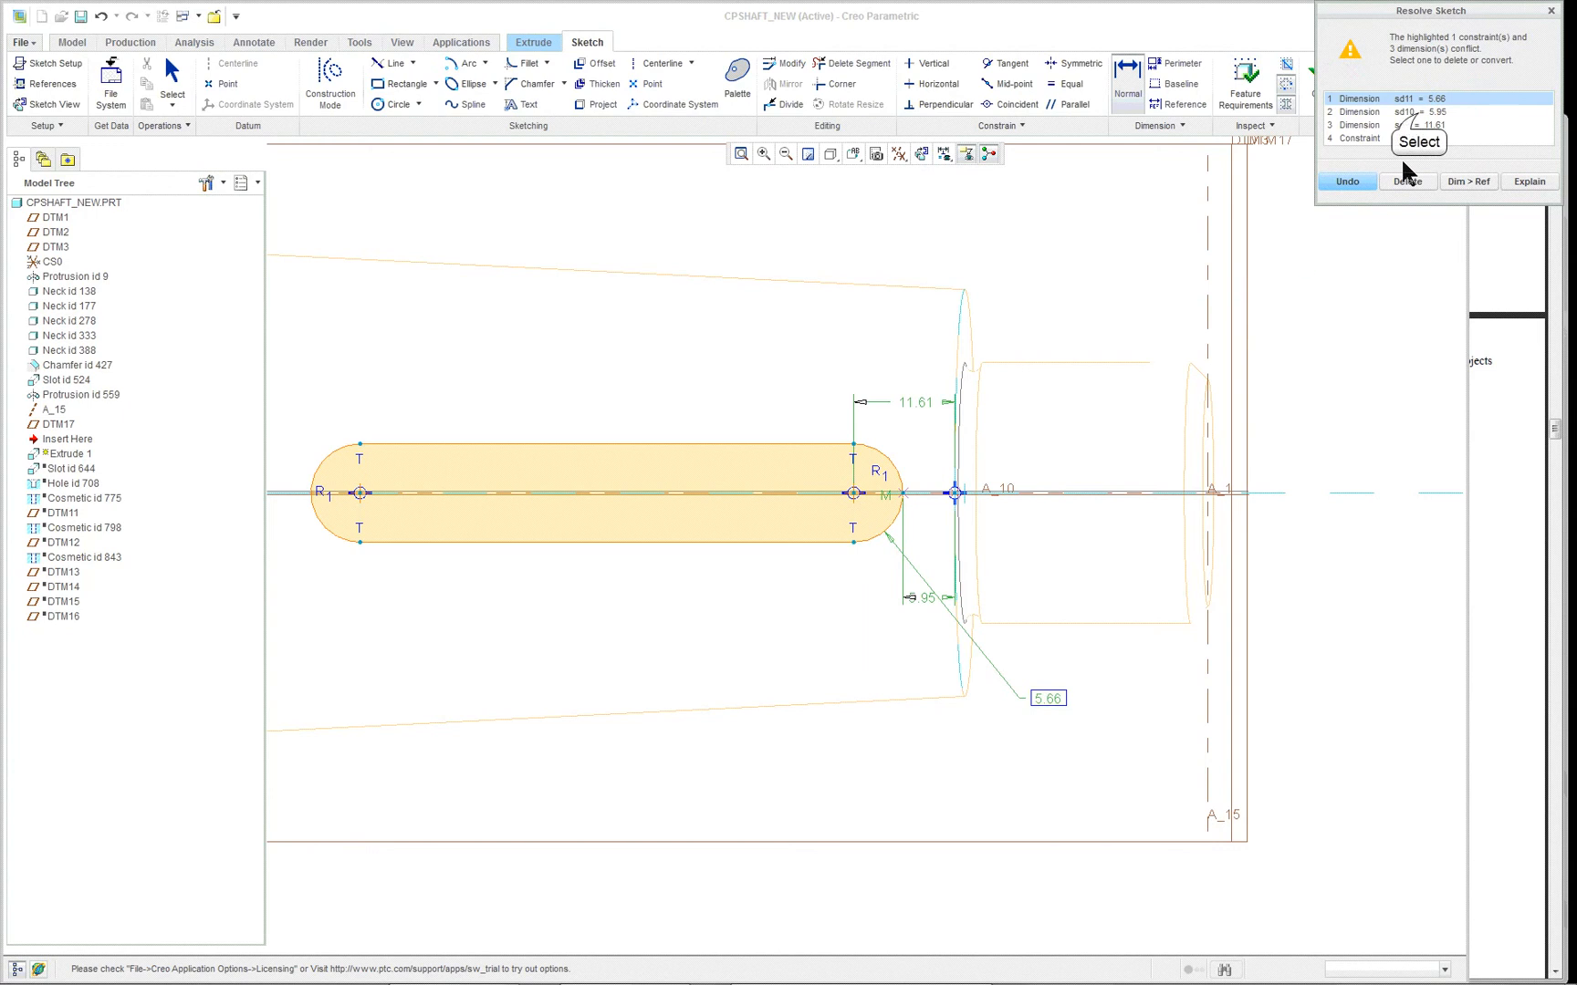
- Resolve the sketch conflict by deleting the dimension from the arc centre to the shoulder reference, keeping the new radius dimension
{"action": "left_click", "coordinate": [1416, 107]}
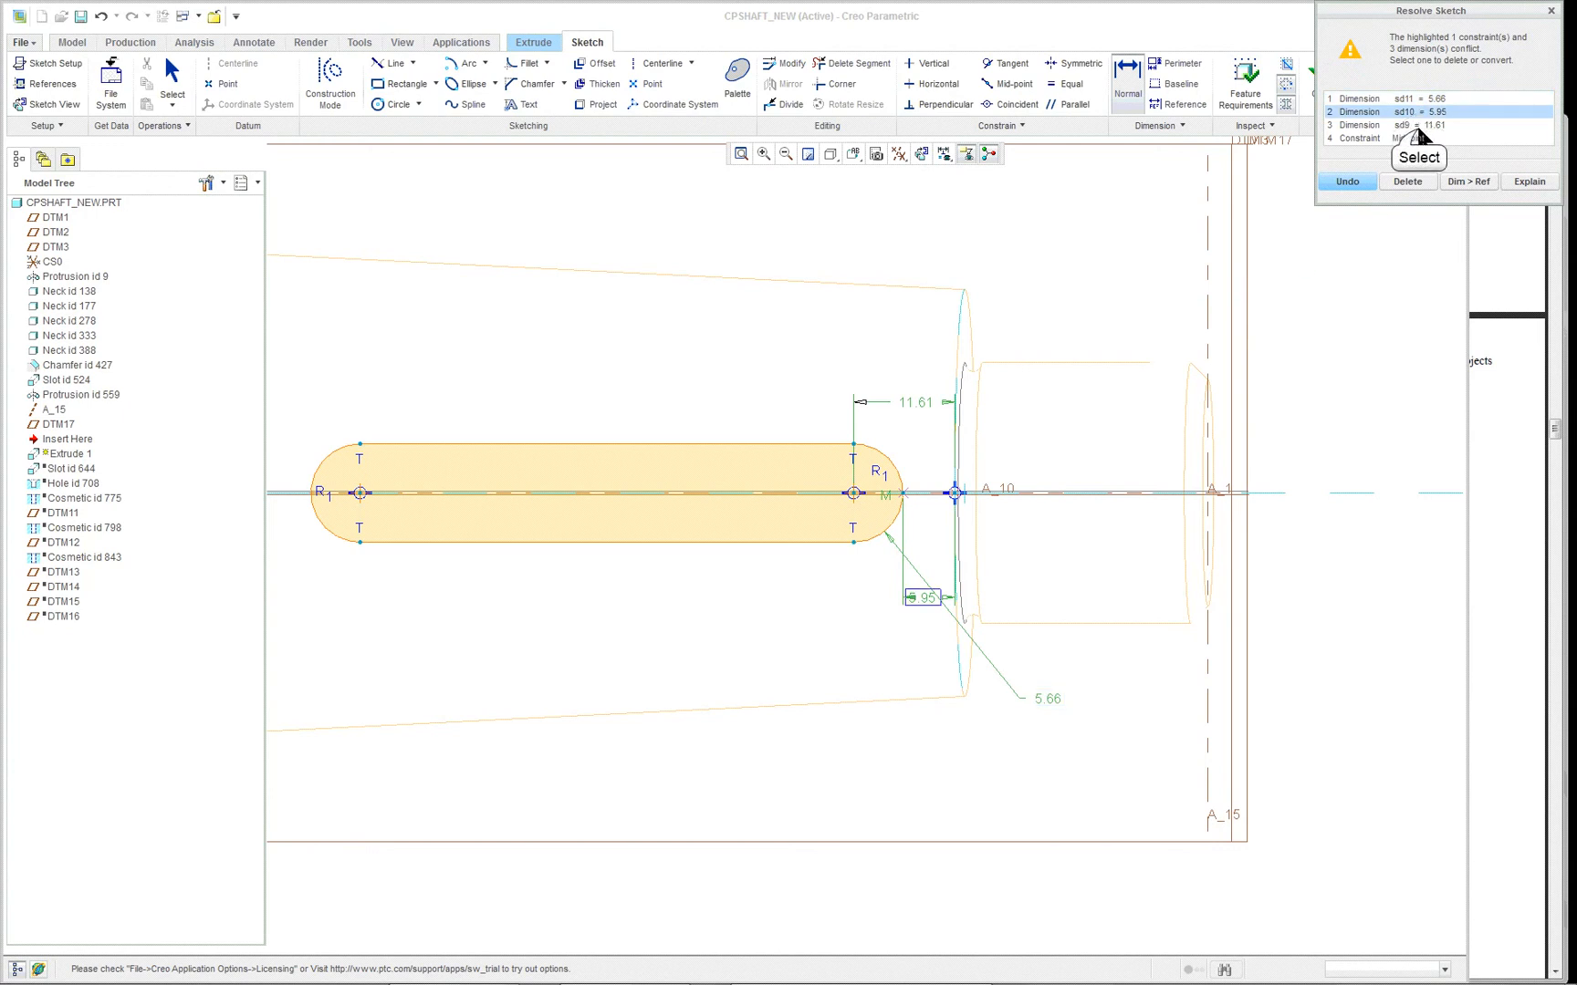
{"action": "left_click", "coordinate": [1416, 124]}
{"action": "left_click", "coordinate": [1421, 97]}
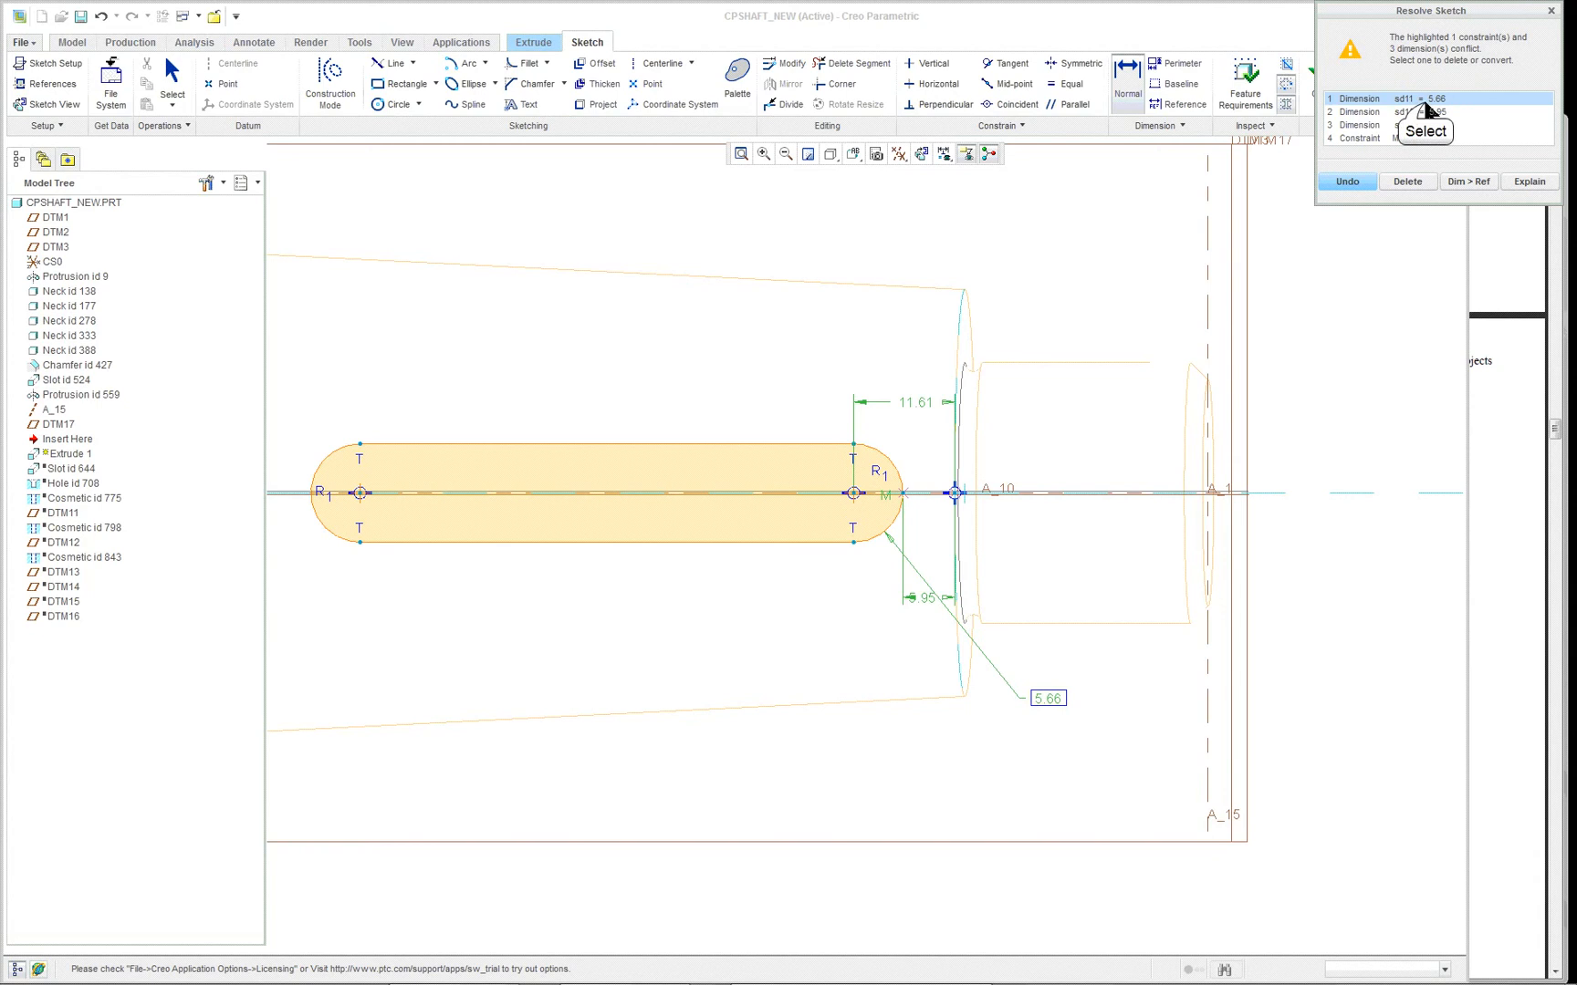
{"action": "left_click", "coordinate": [1426, 112]}
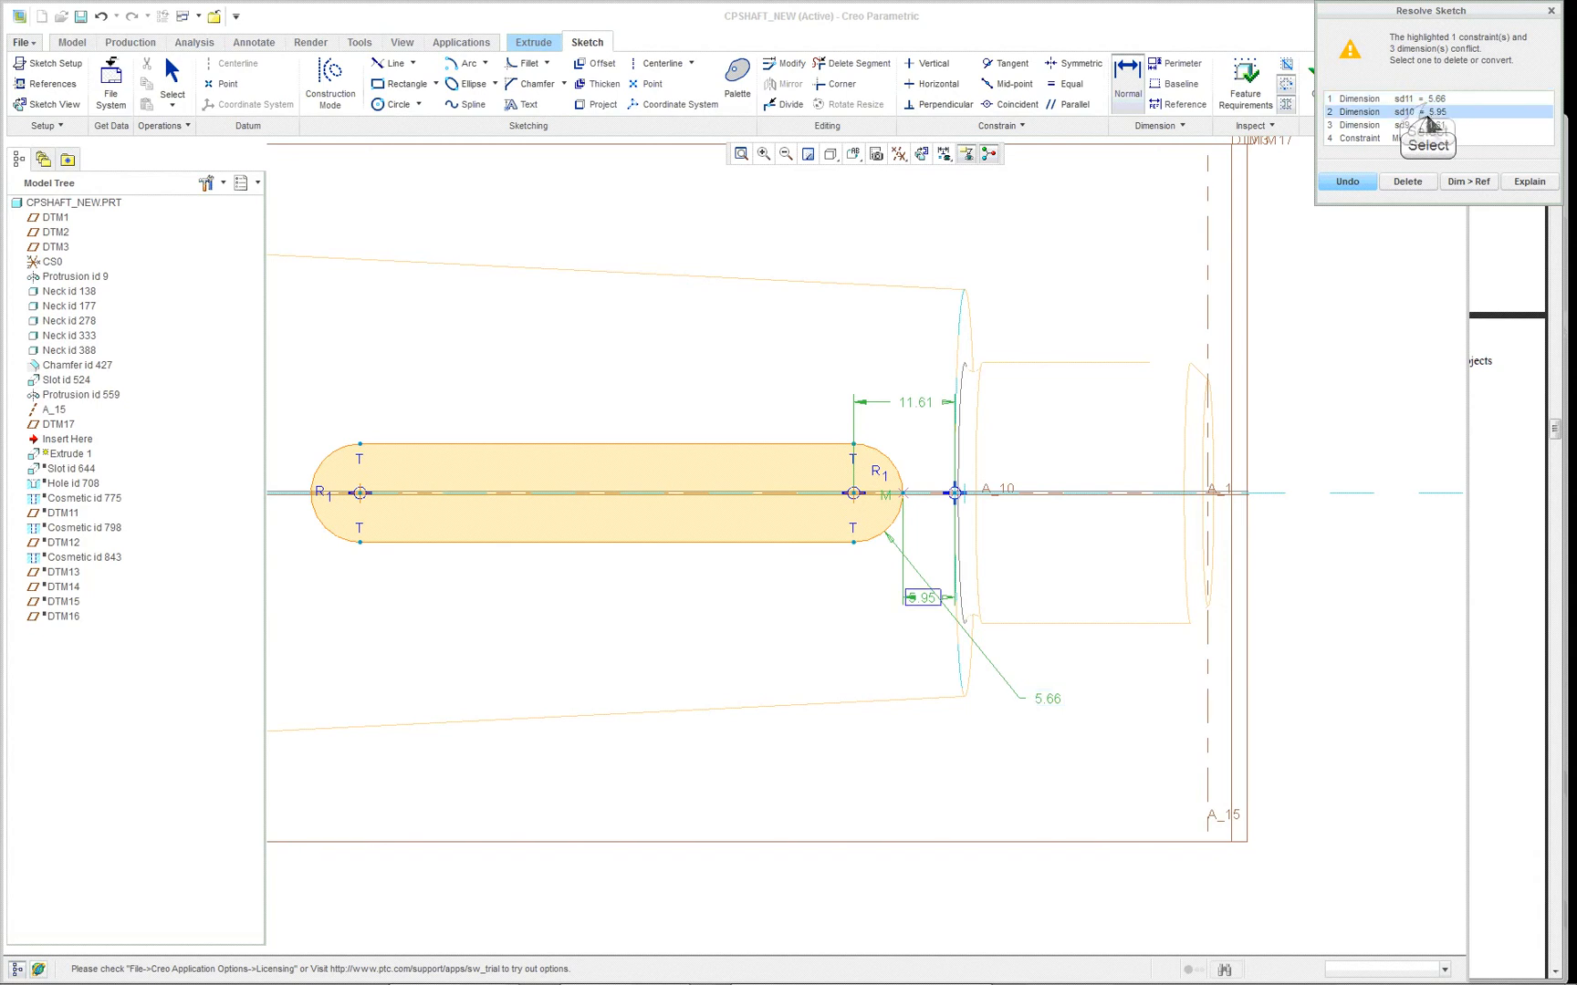
{"action": "left_click", "coordinate": [1425, 98]}
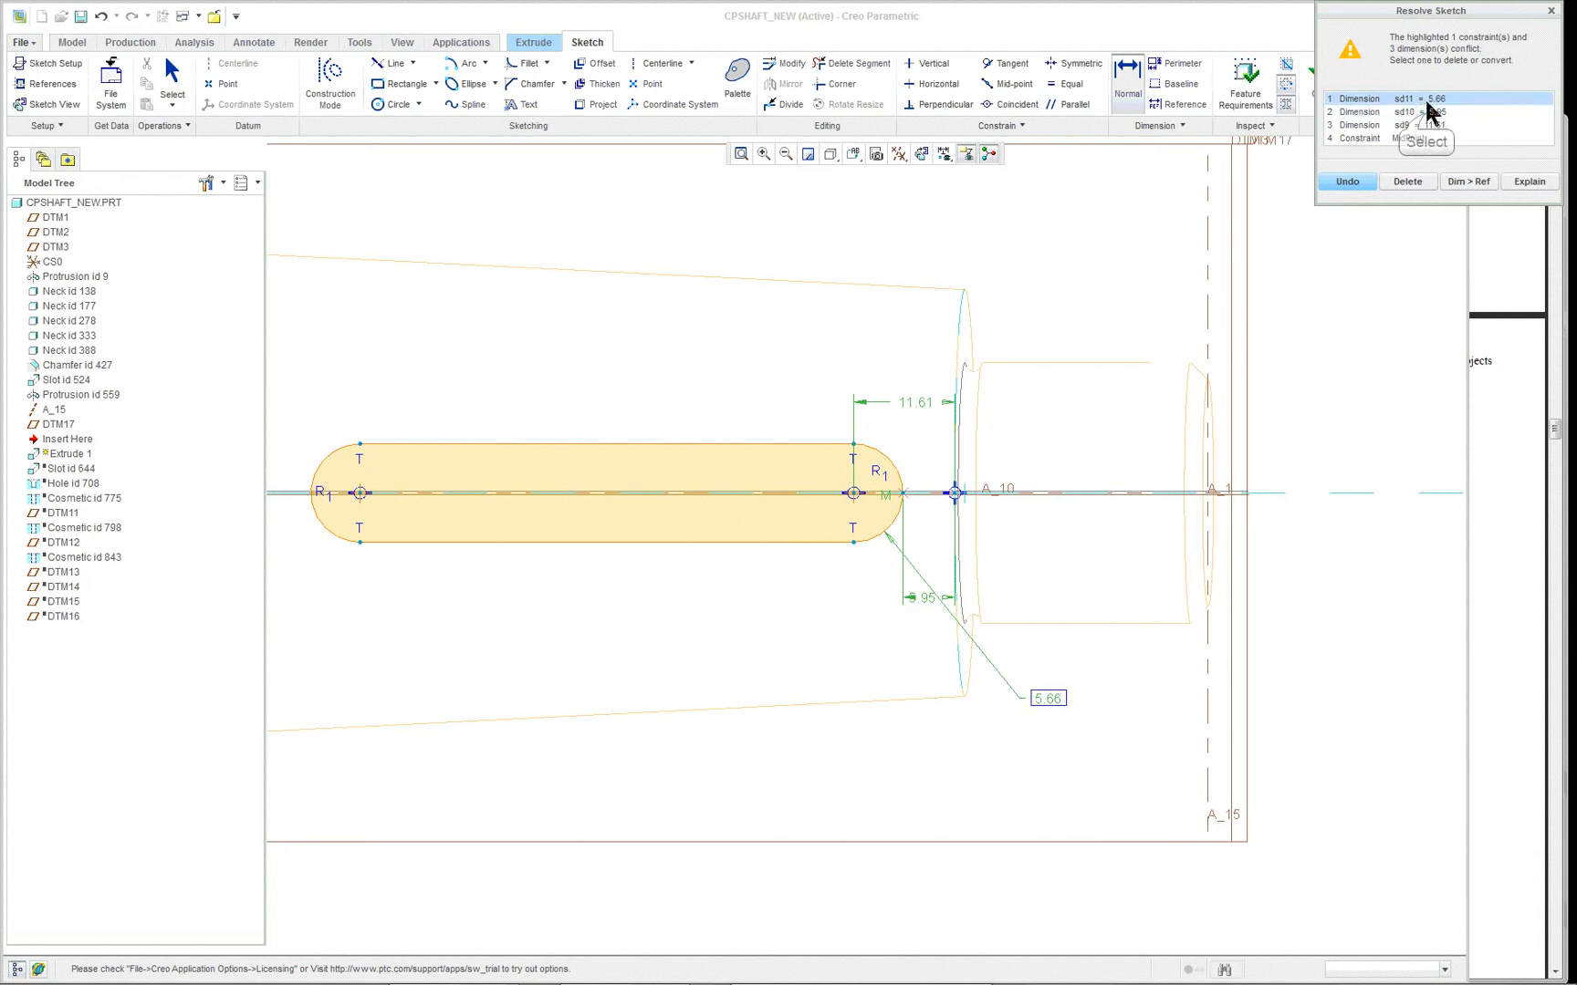
{"action": "left_click", "coordinate": [1427, 113]}
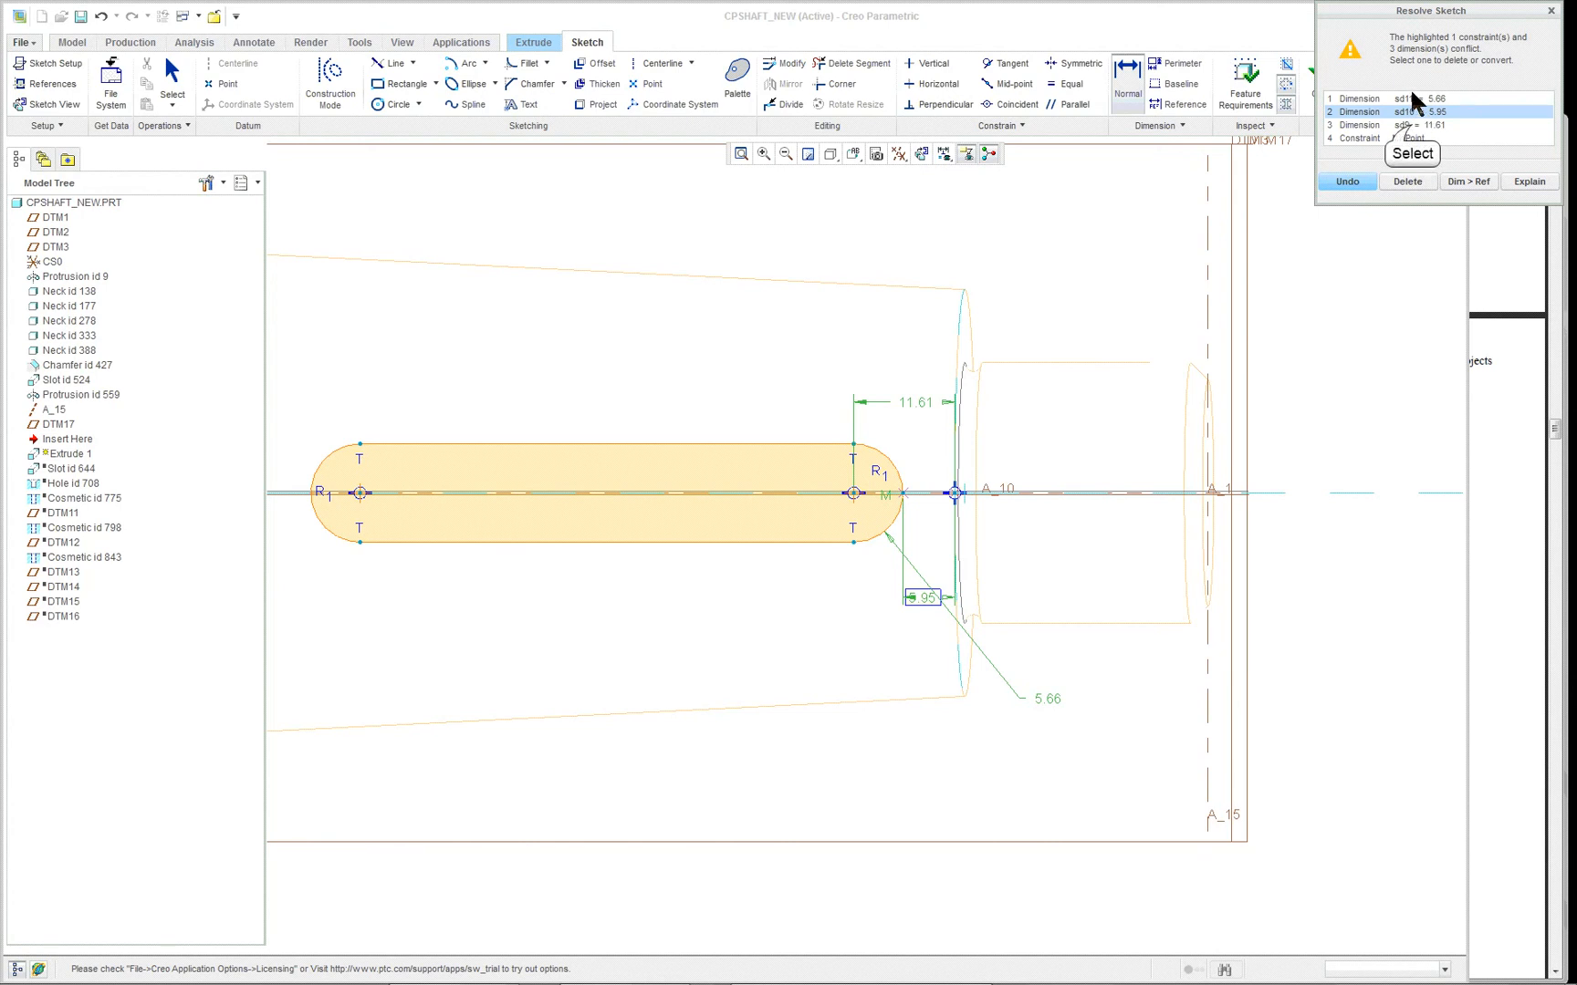
{"action": "left_click", "coordinate": [1412, 126]}
{"action": "left_click", "coordinate": [1407, 181]}
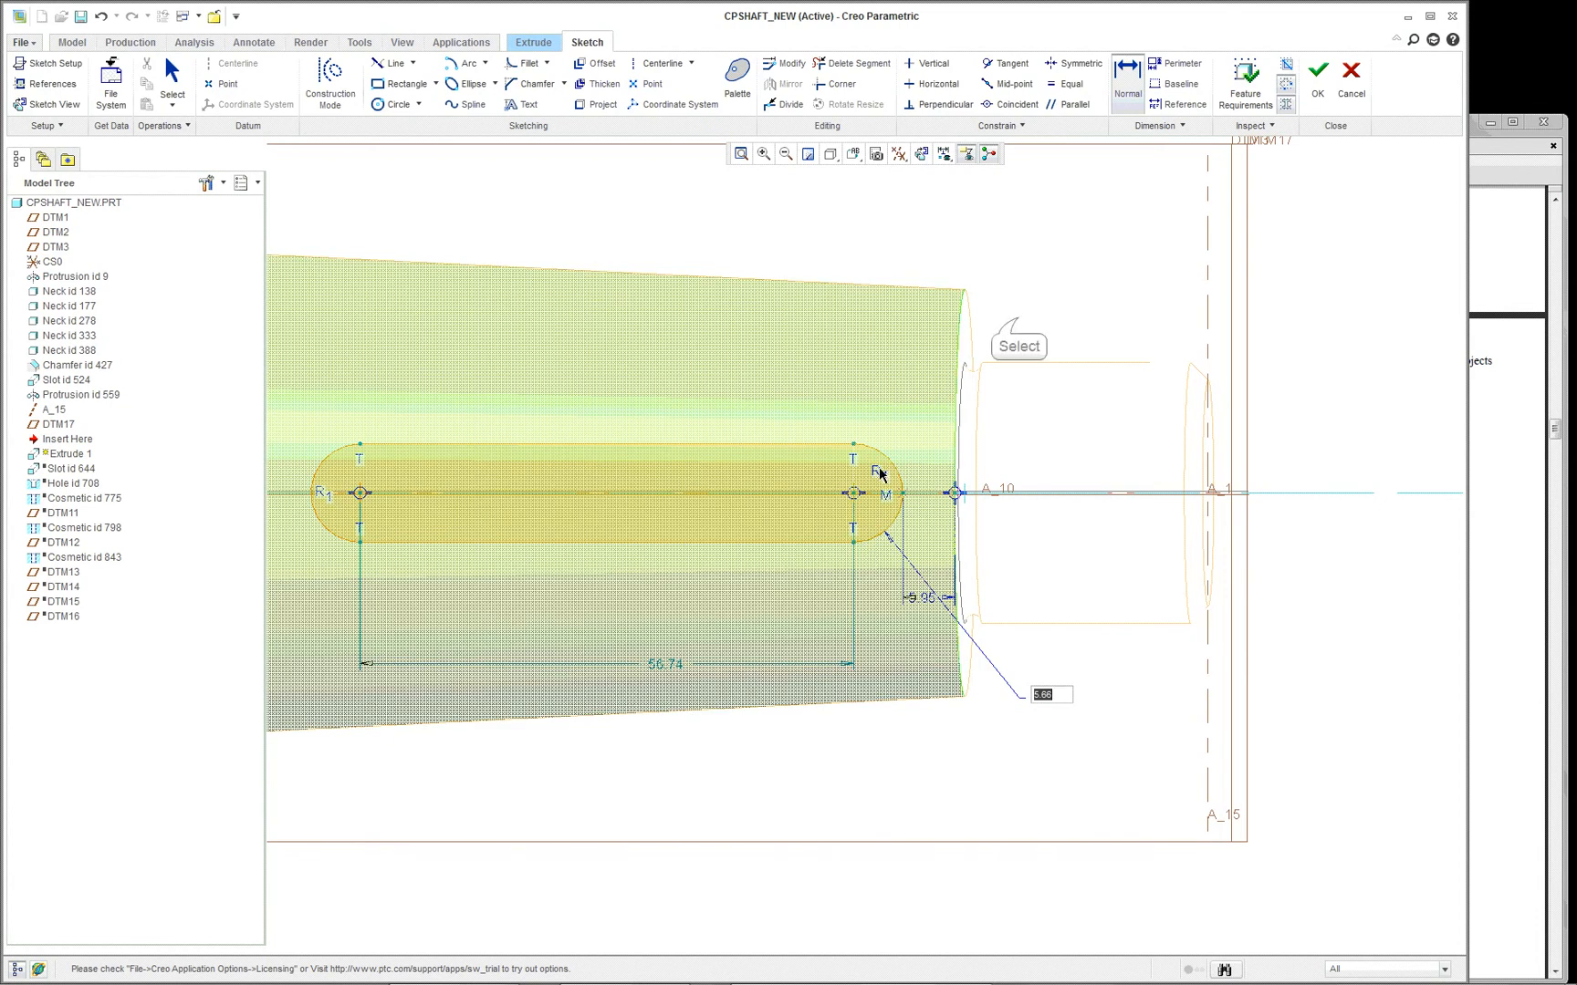
{"action": "left_click", "coordinate": [1019, 319]}
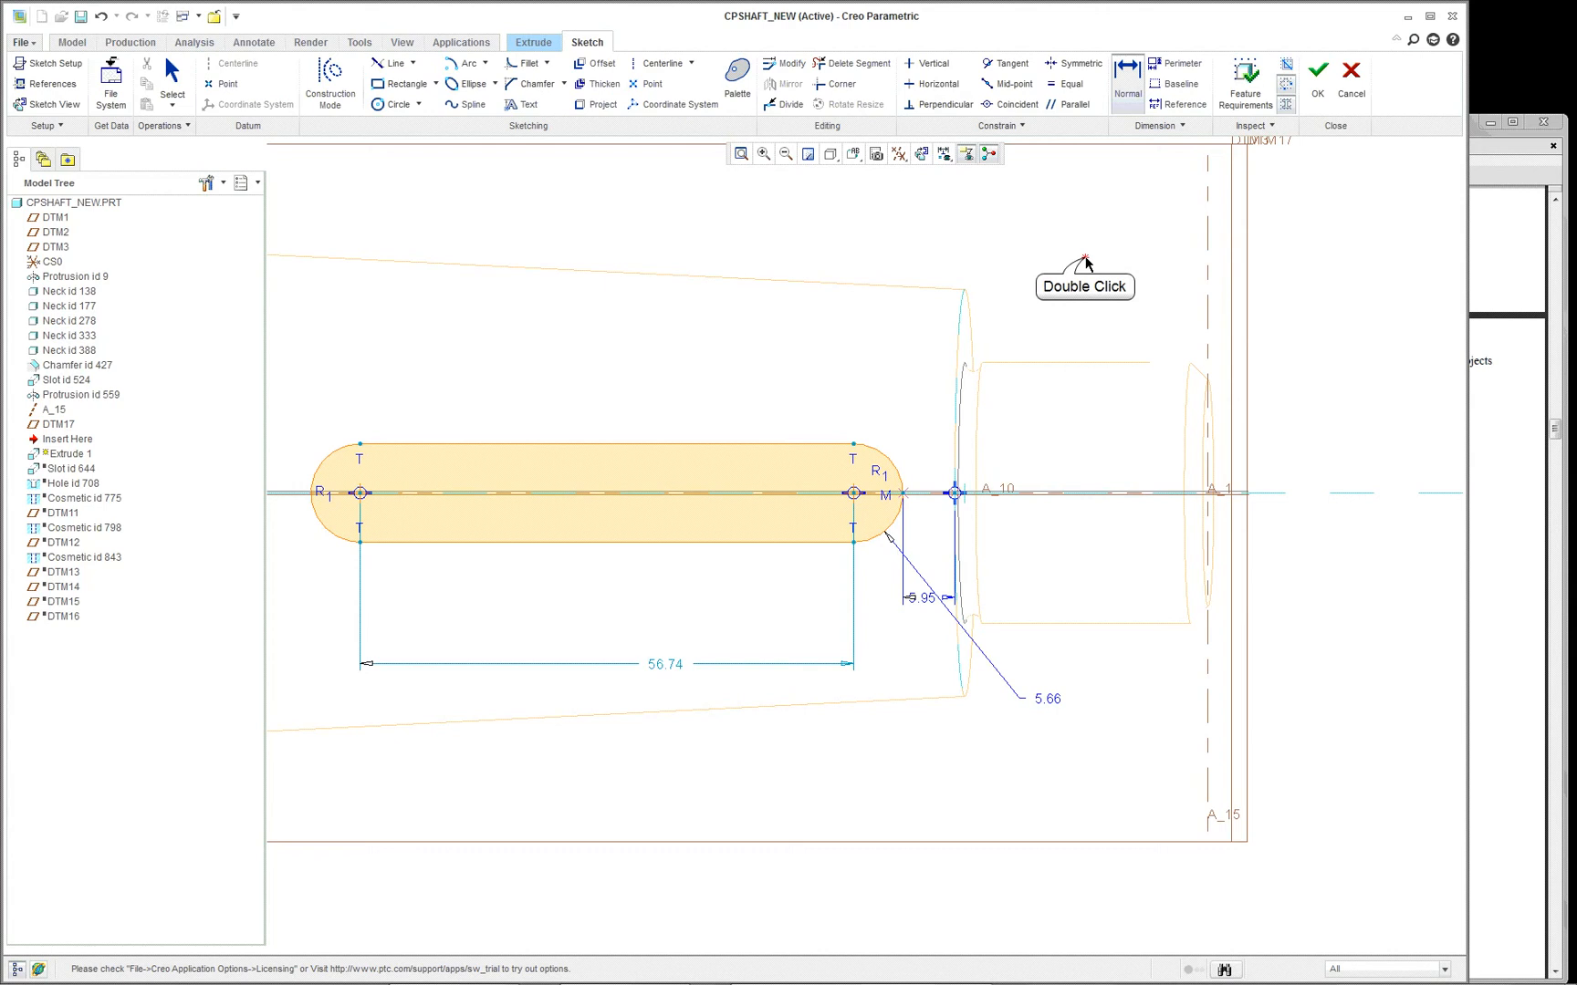
{"action": "middle_click", "coordinate": [1287, 271]}
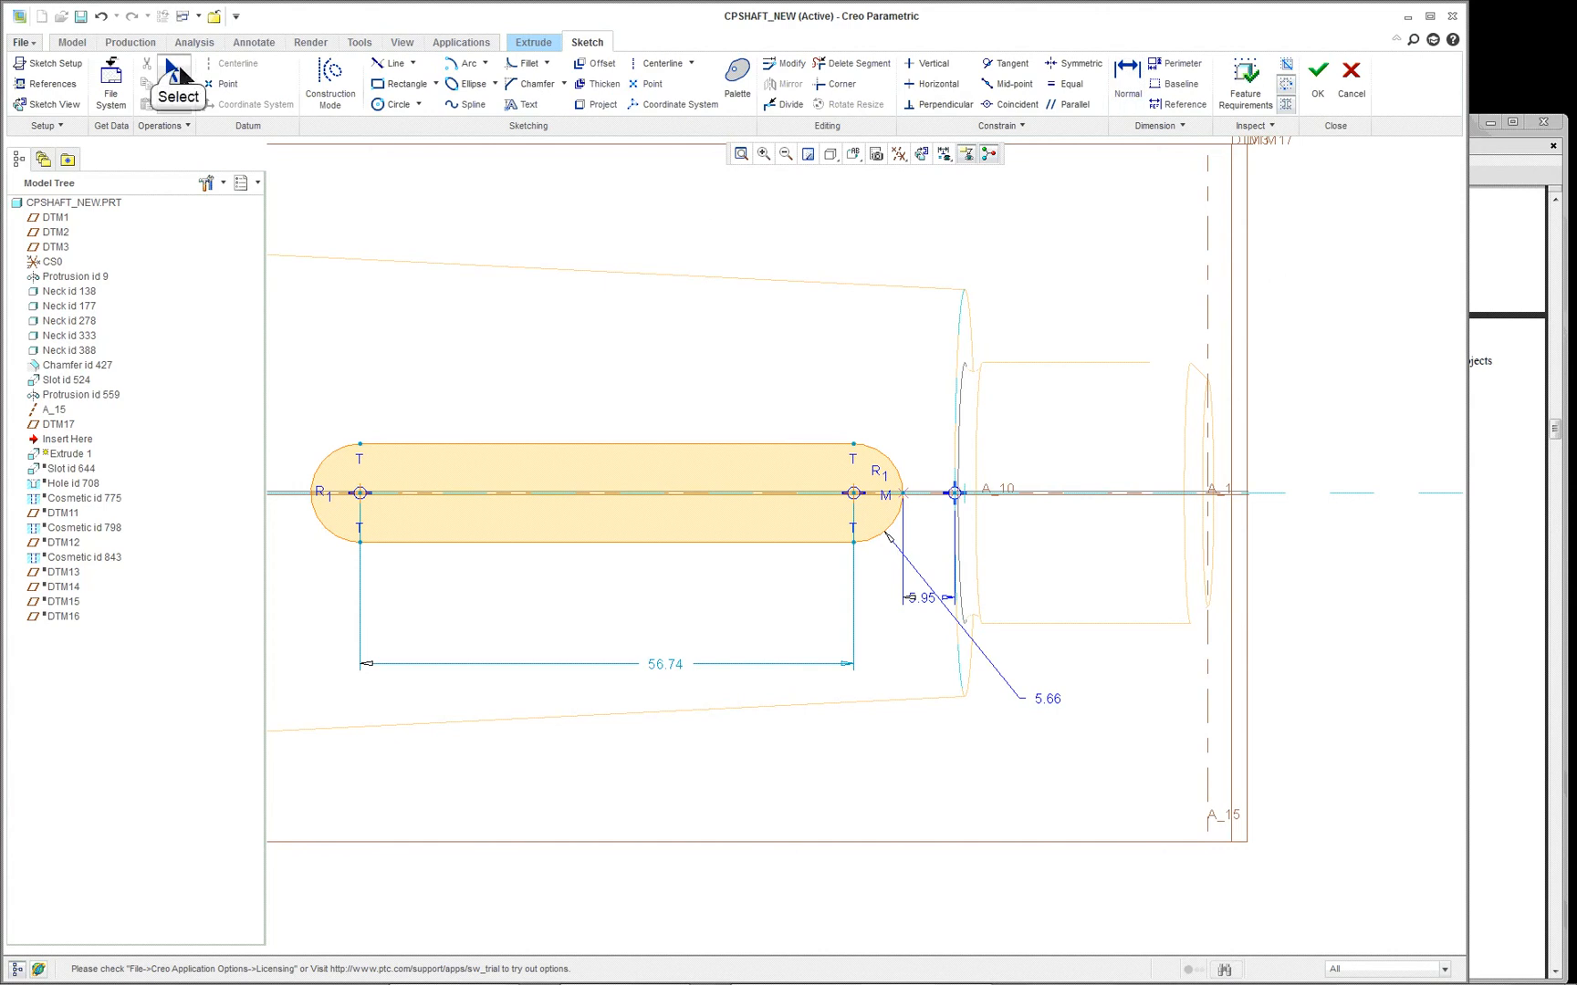
- Check the equal-radius relation between the keyway's two end arcs and complete the sketch
{"action": "left_click", "coordinate": [894, 484]}
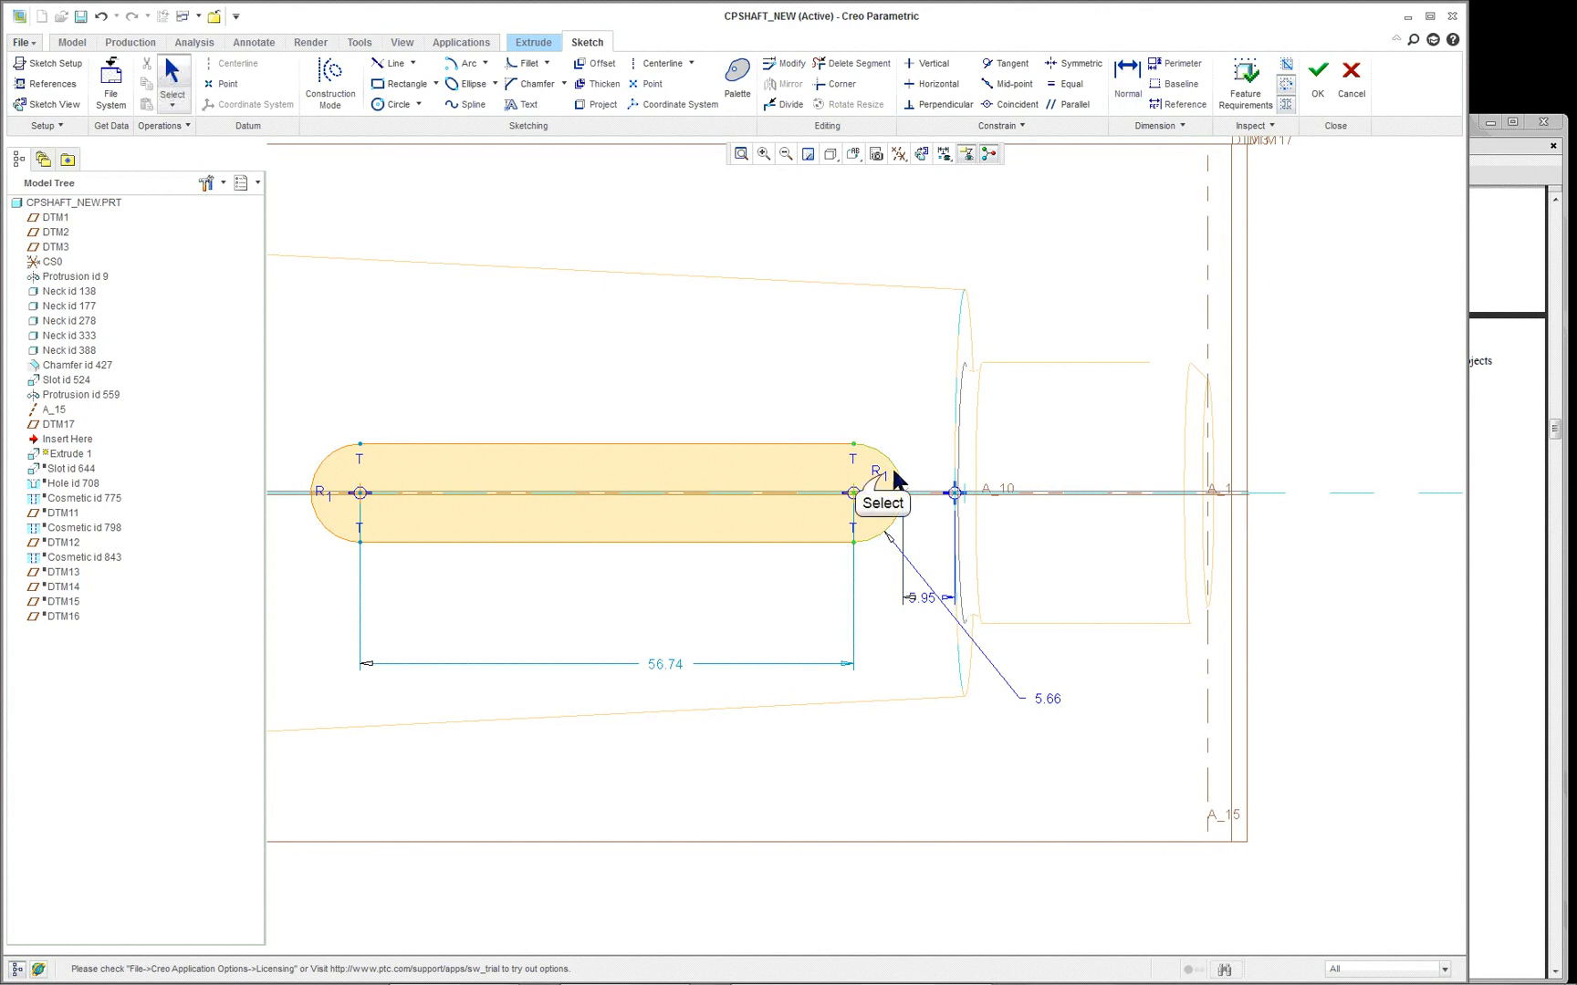
{"action": "left_click", "coordinate": [847, 628]}
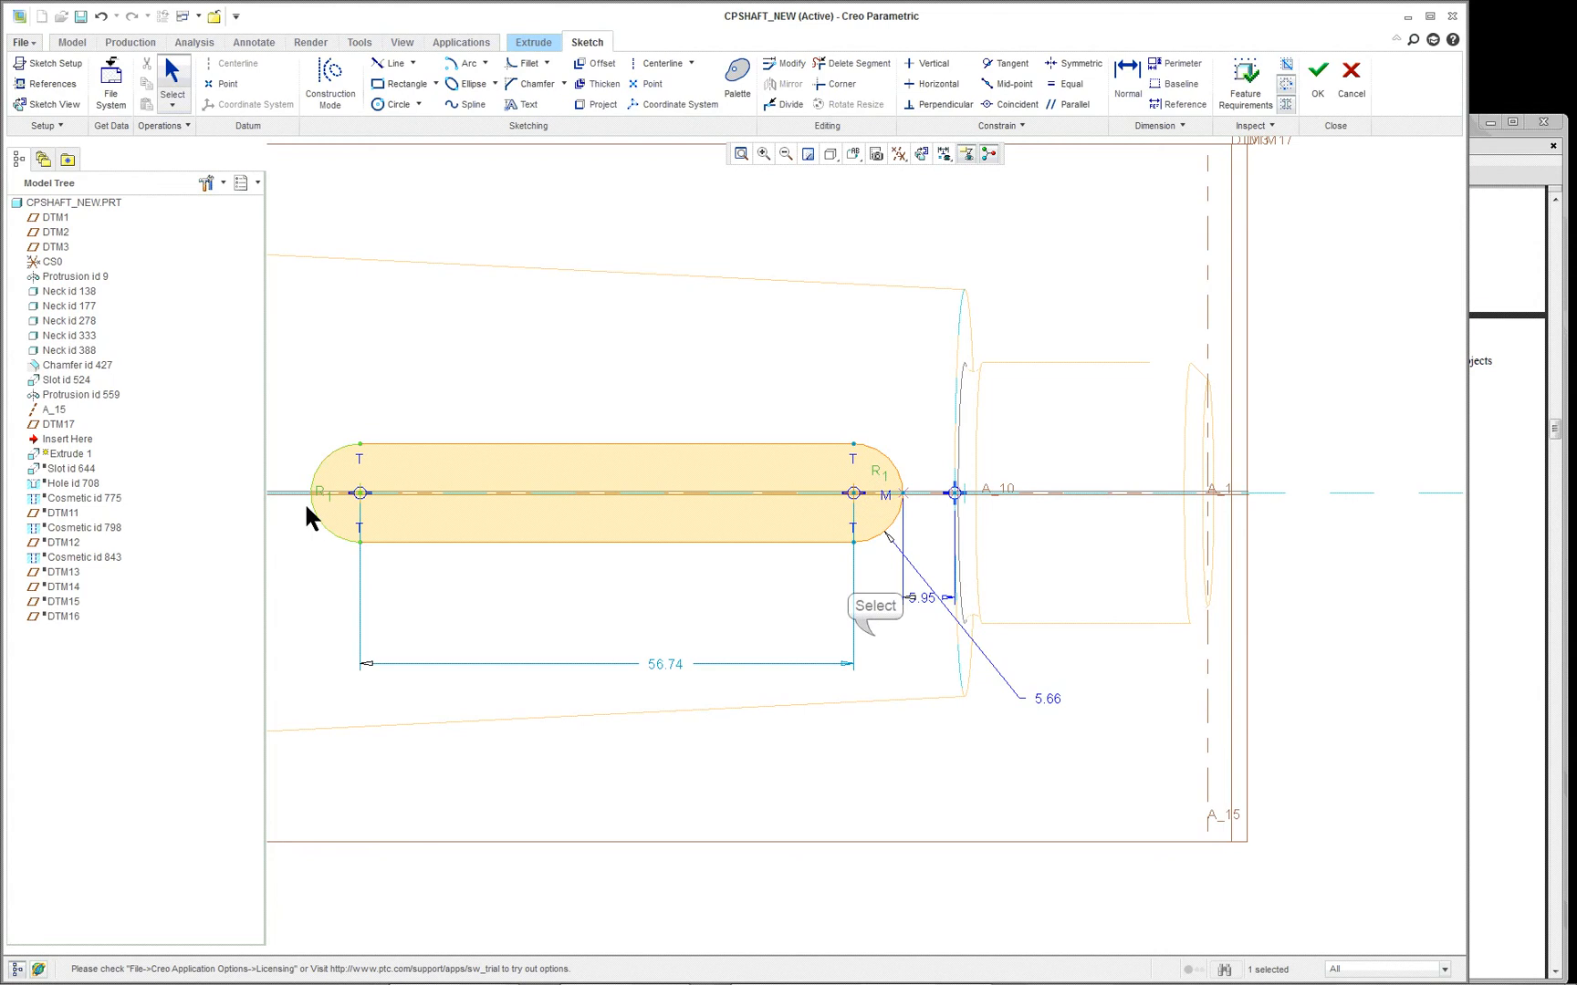
{"action": "left_click", "coordinate": [1360, 895]}
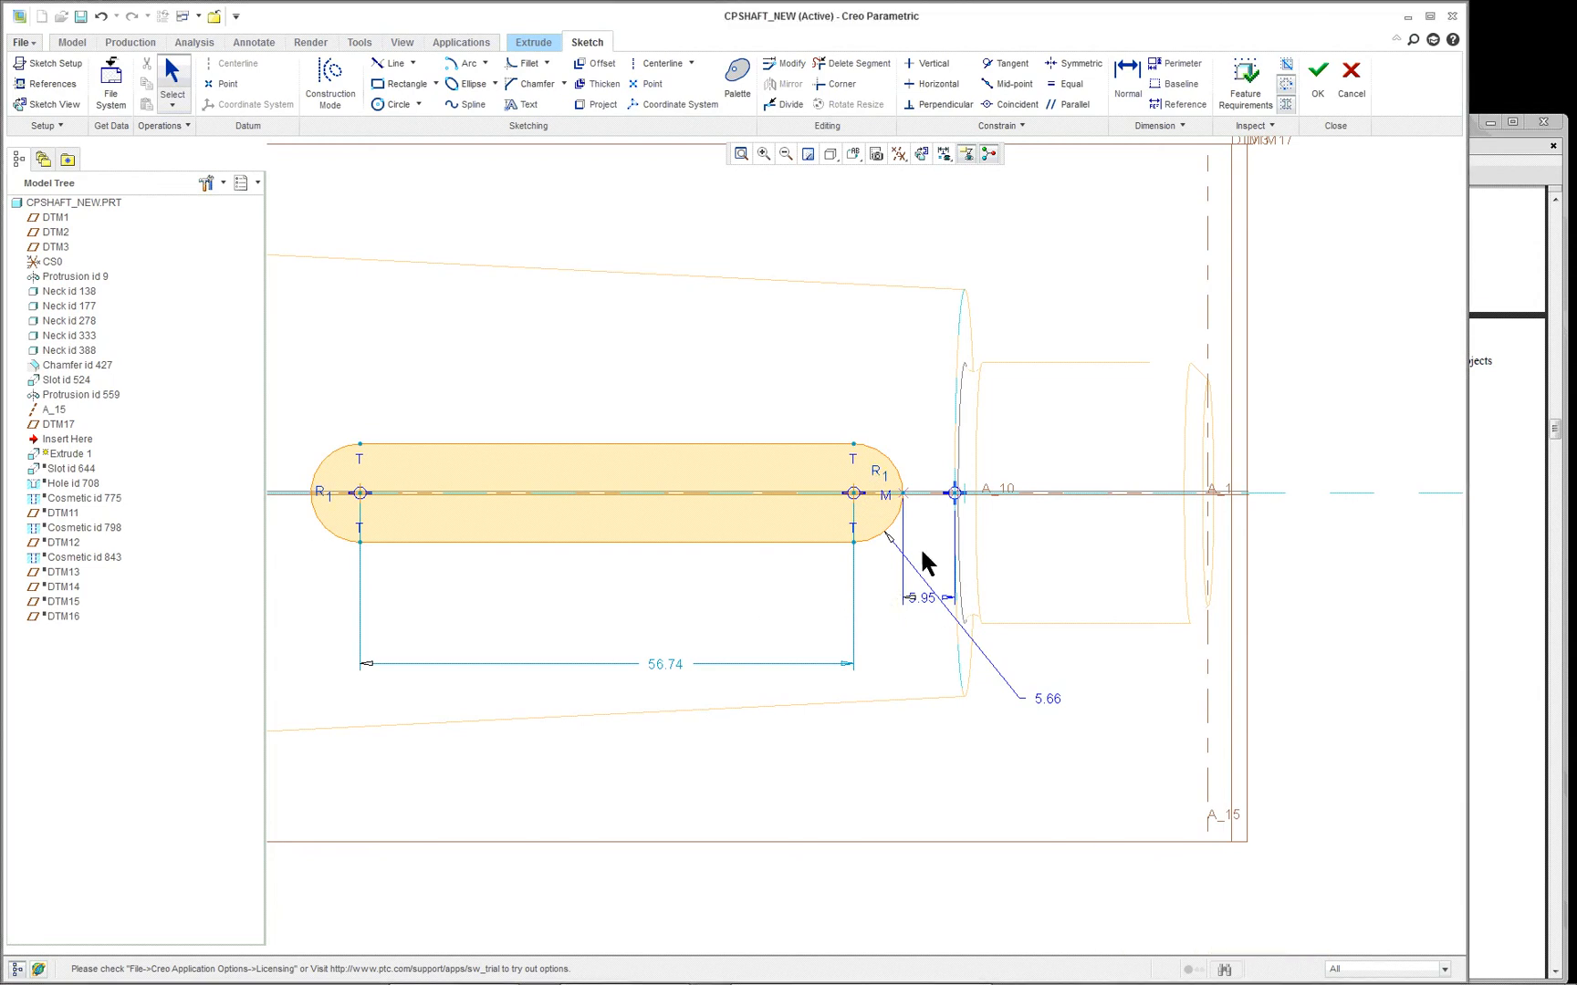
{"action": "left_click", "coordinate": [1294, 71]}
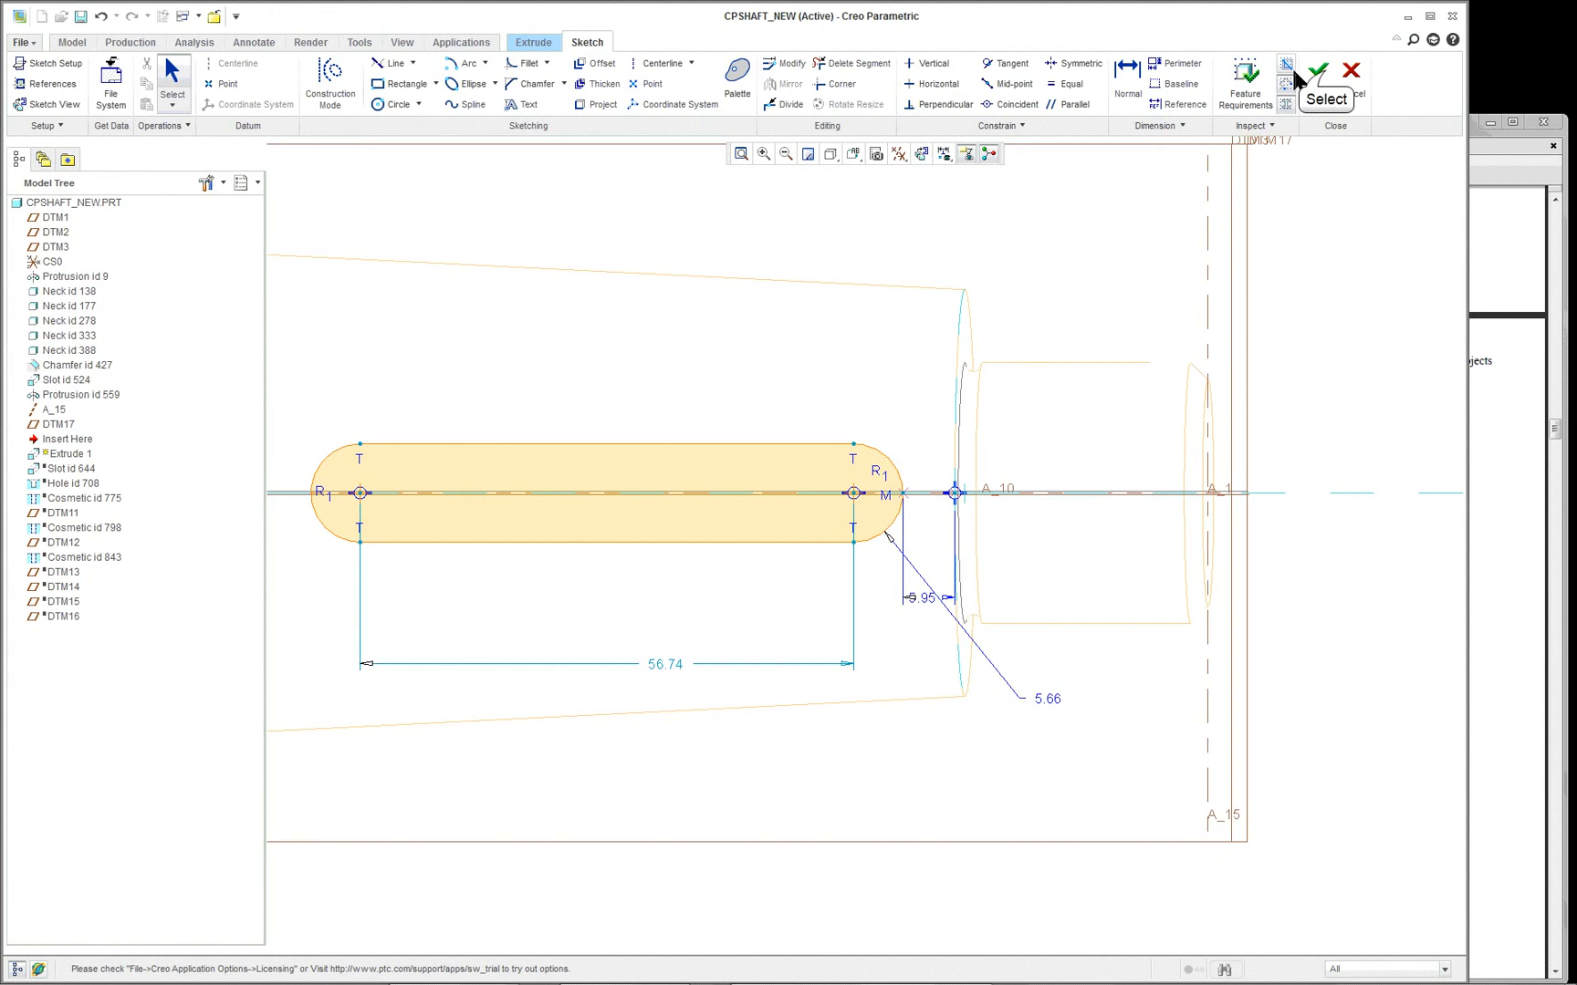
{"action": "left_click", "coordinate": [1325, 75]}
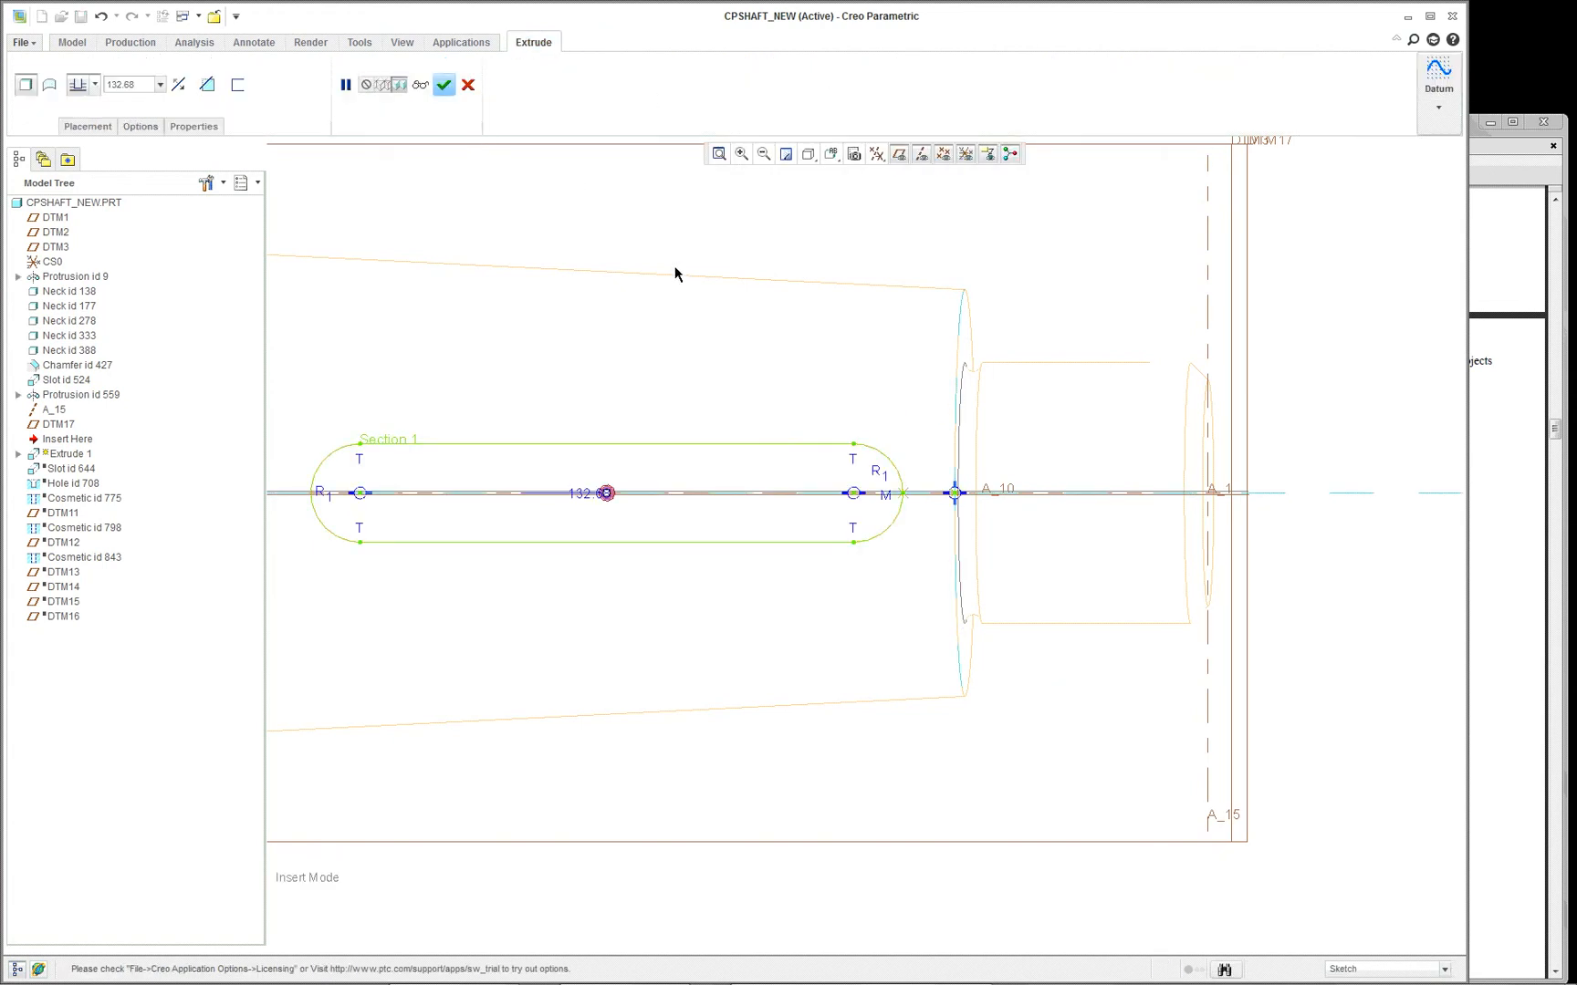
- Display the model as Shading With Edges and orient it to show the extrusion preview on the shaft
{"action": "left_click", "coordinate": [808, 153]}
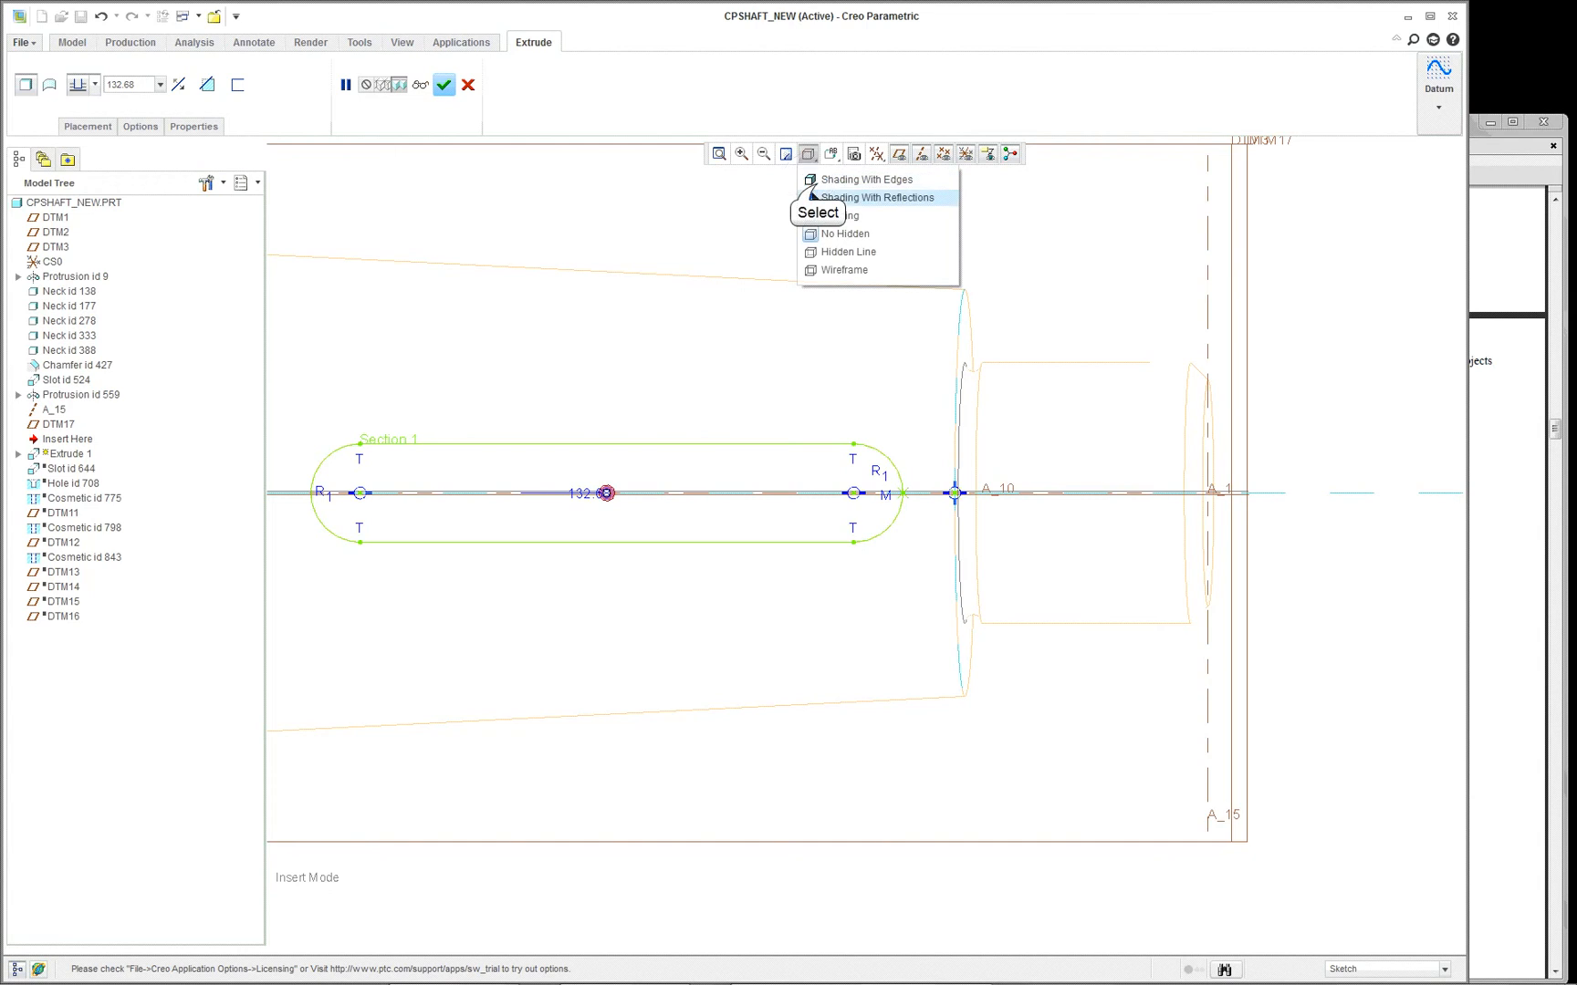
{"action": "left_click", "coordinate": [814, 181]}
{"action": "scroll", "coordinate": [750, 408], "scroll_direction": "up", "scroll_amount": 3}
{"action": "mouse_move", "coordinate": [749, 410]}
{"action": "middle_mouse_down"}
{"action": "mouse_move", "coordinate": [736, 347]}
{"action": "mouse_move", "coordinate": [733, 361]}
{"action": "middle_mouse_up"}
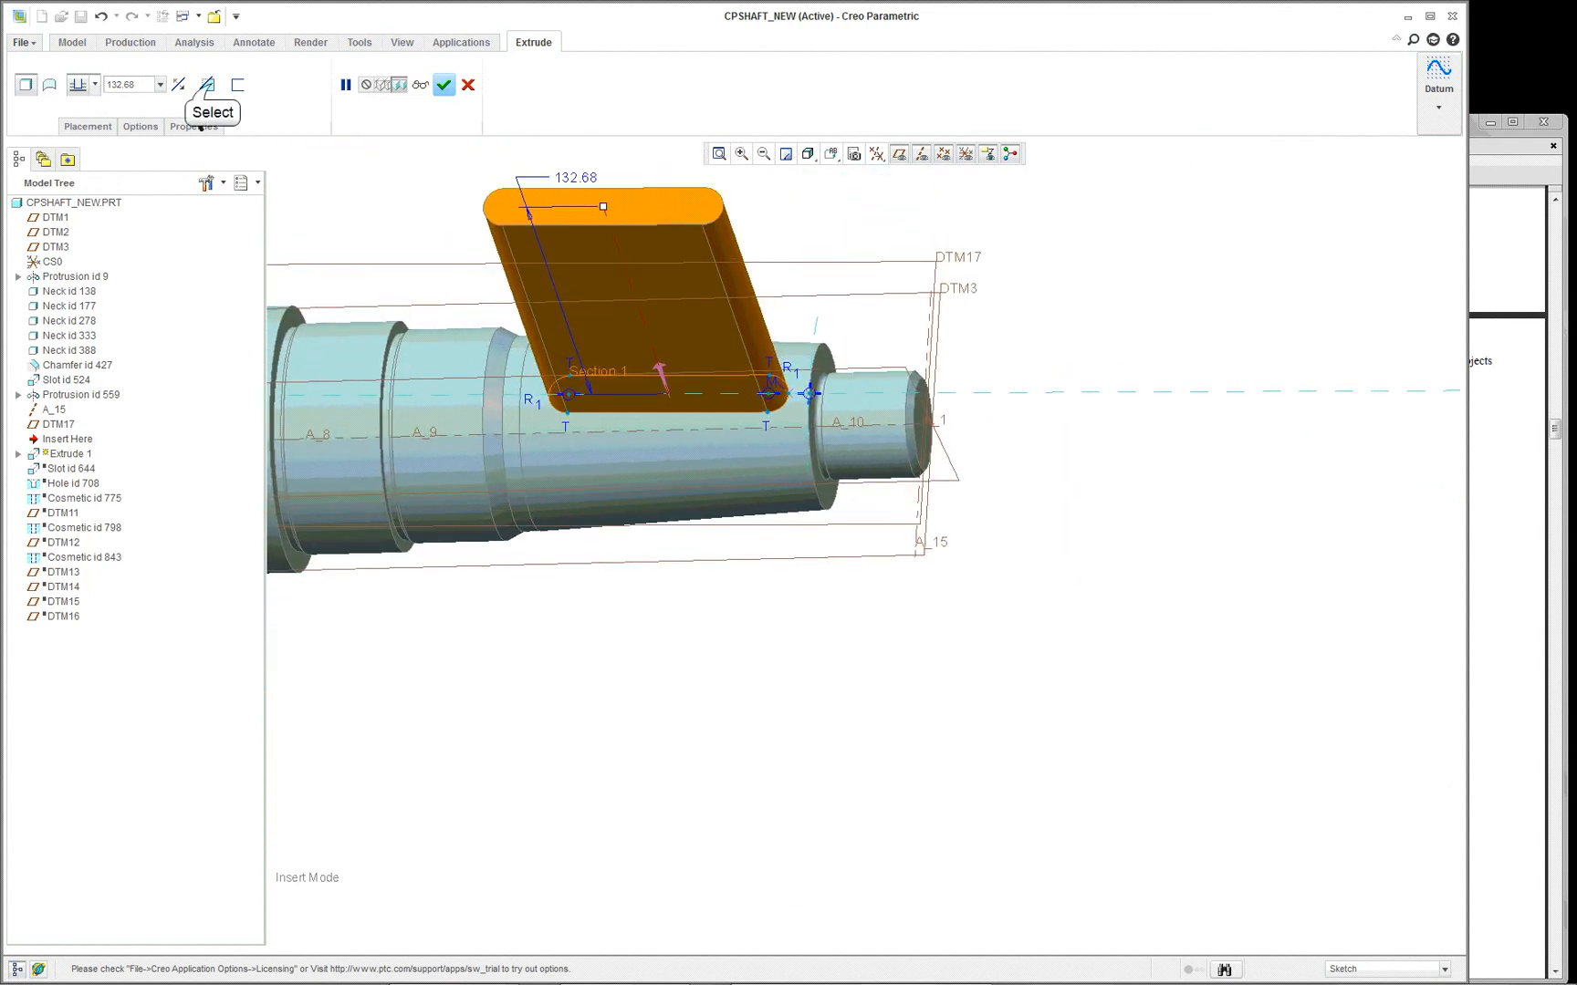
- Make the keyway extrusion remove material to a depth of 17.60 into the tapered shaft section and complete the feature
{"action": "left_click", "coordinate": [207, 85]}
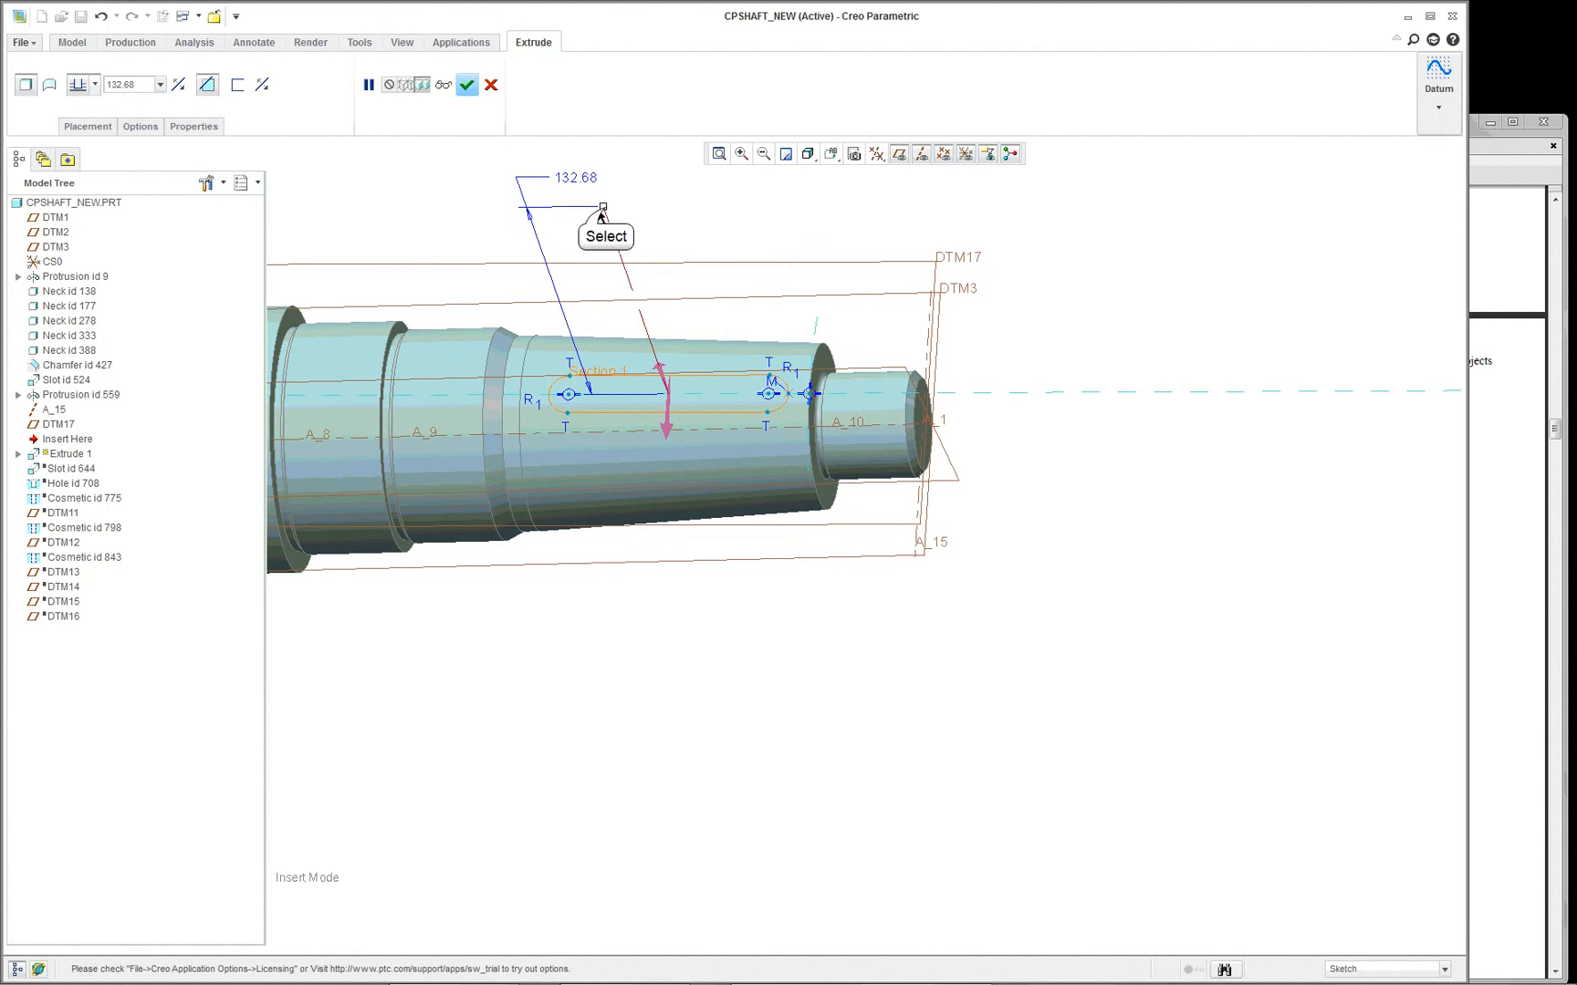
{"action": "left_click_drag", "start_coordinate": [605, 211], "coordinate": [653, 352]}
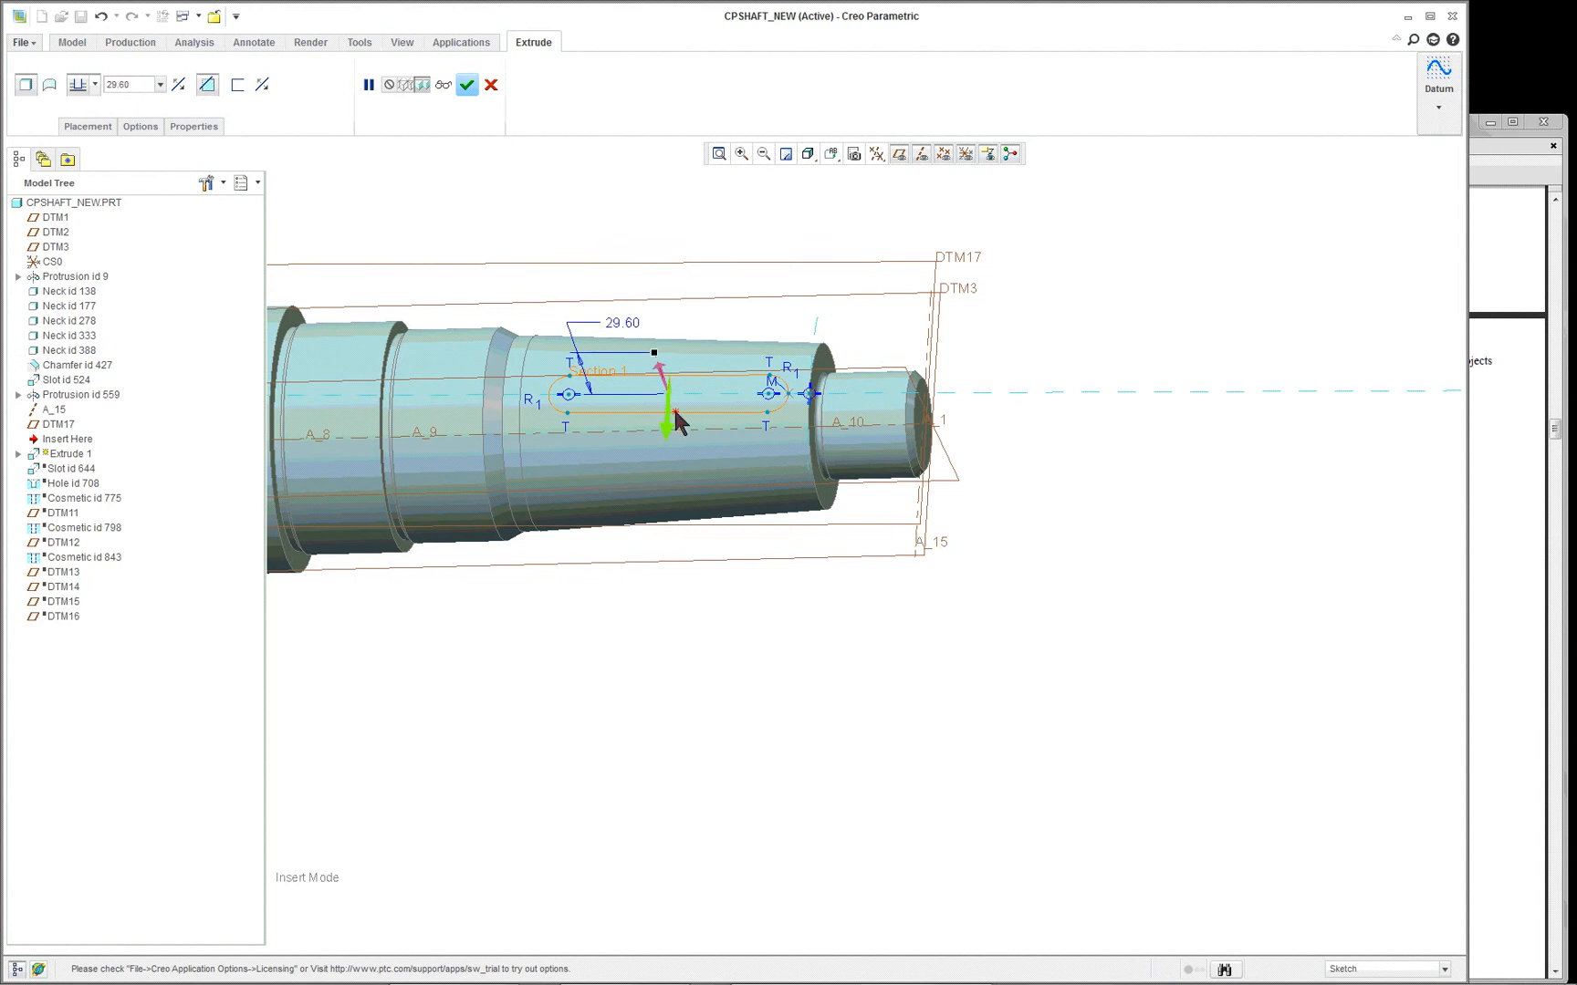
{"action": "left_click", "coordinate": [677, 422]}
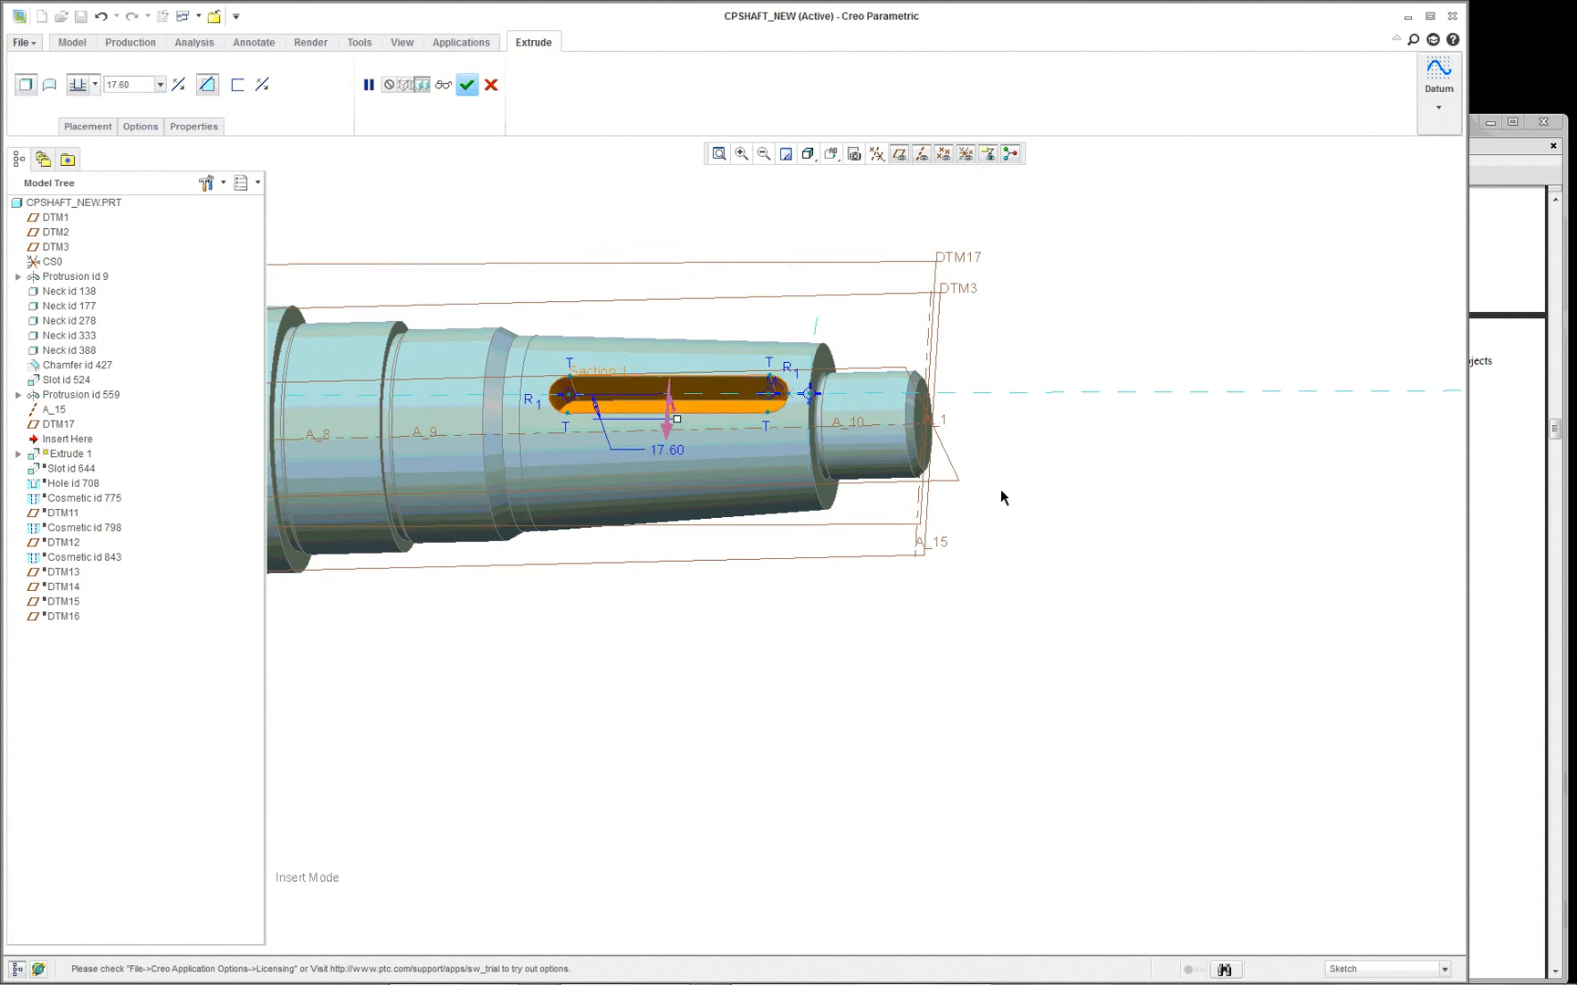
{"action": "scroll", "coordinate": [536, 399], "scroll_direction": "up", "scroll_amount": 5}
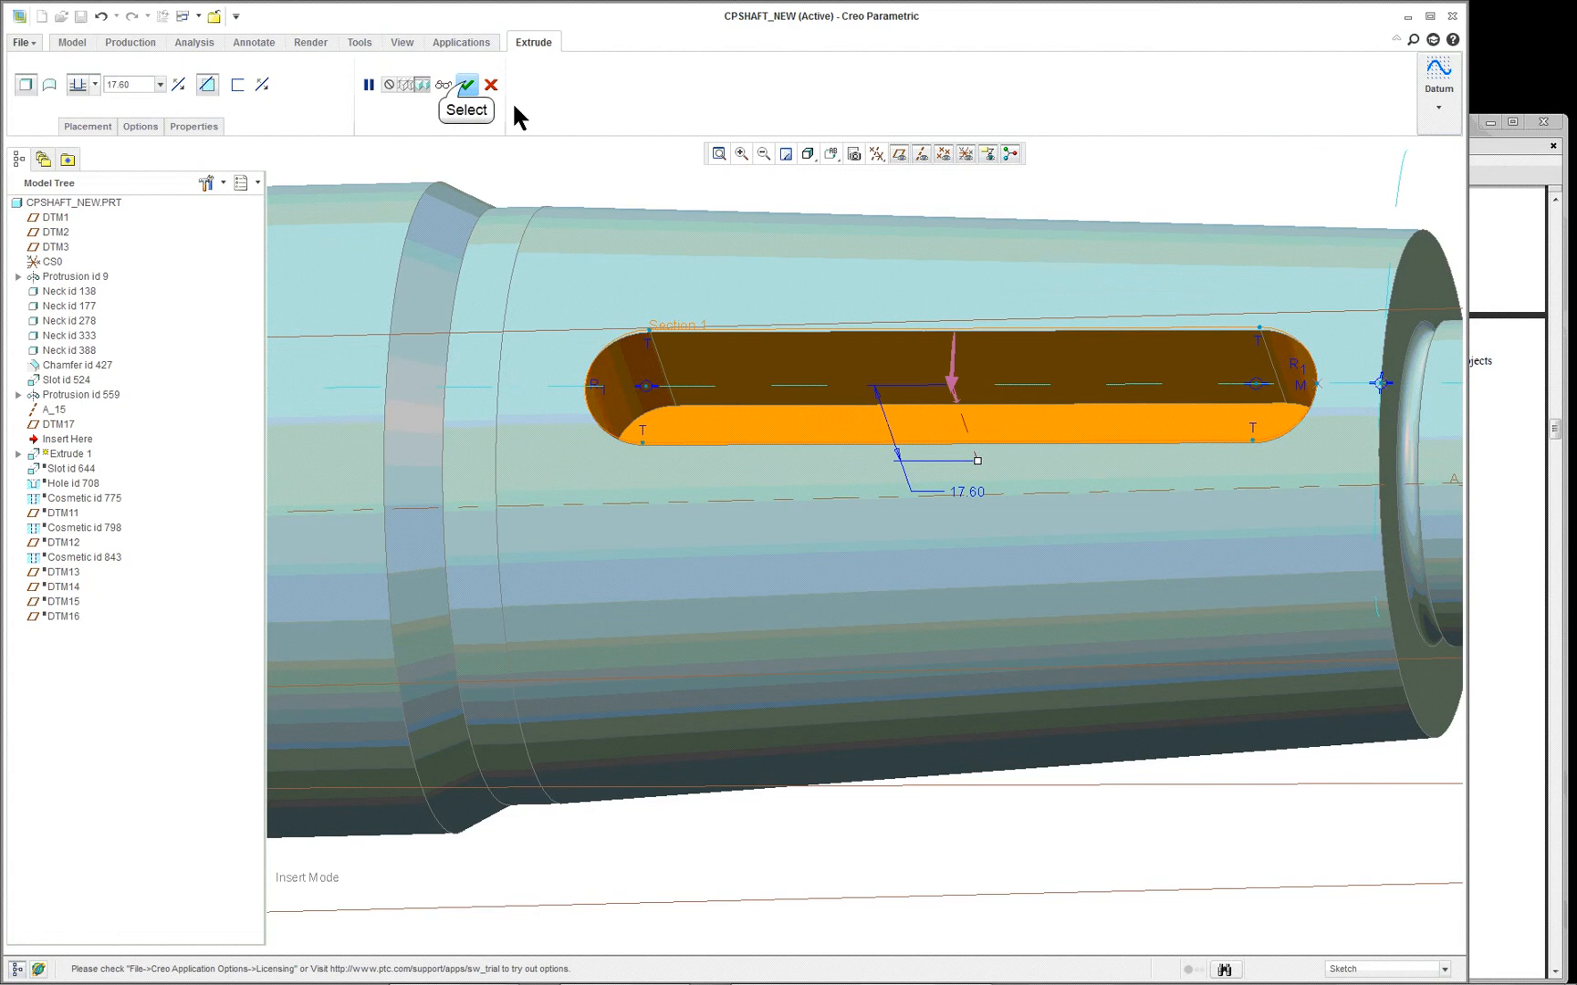
{"action": "left_click", "coordinate": [467, 82]}
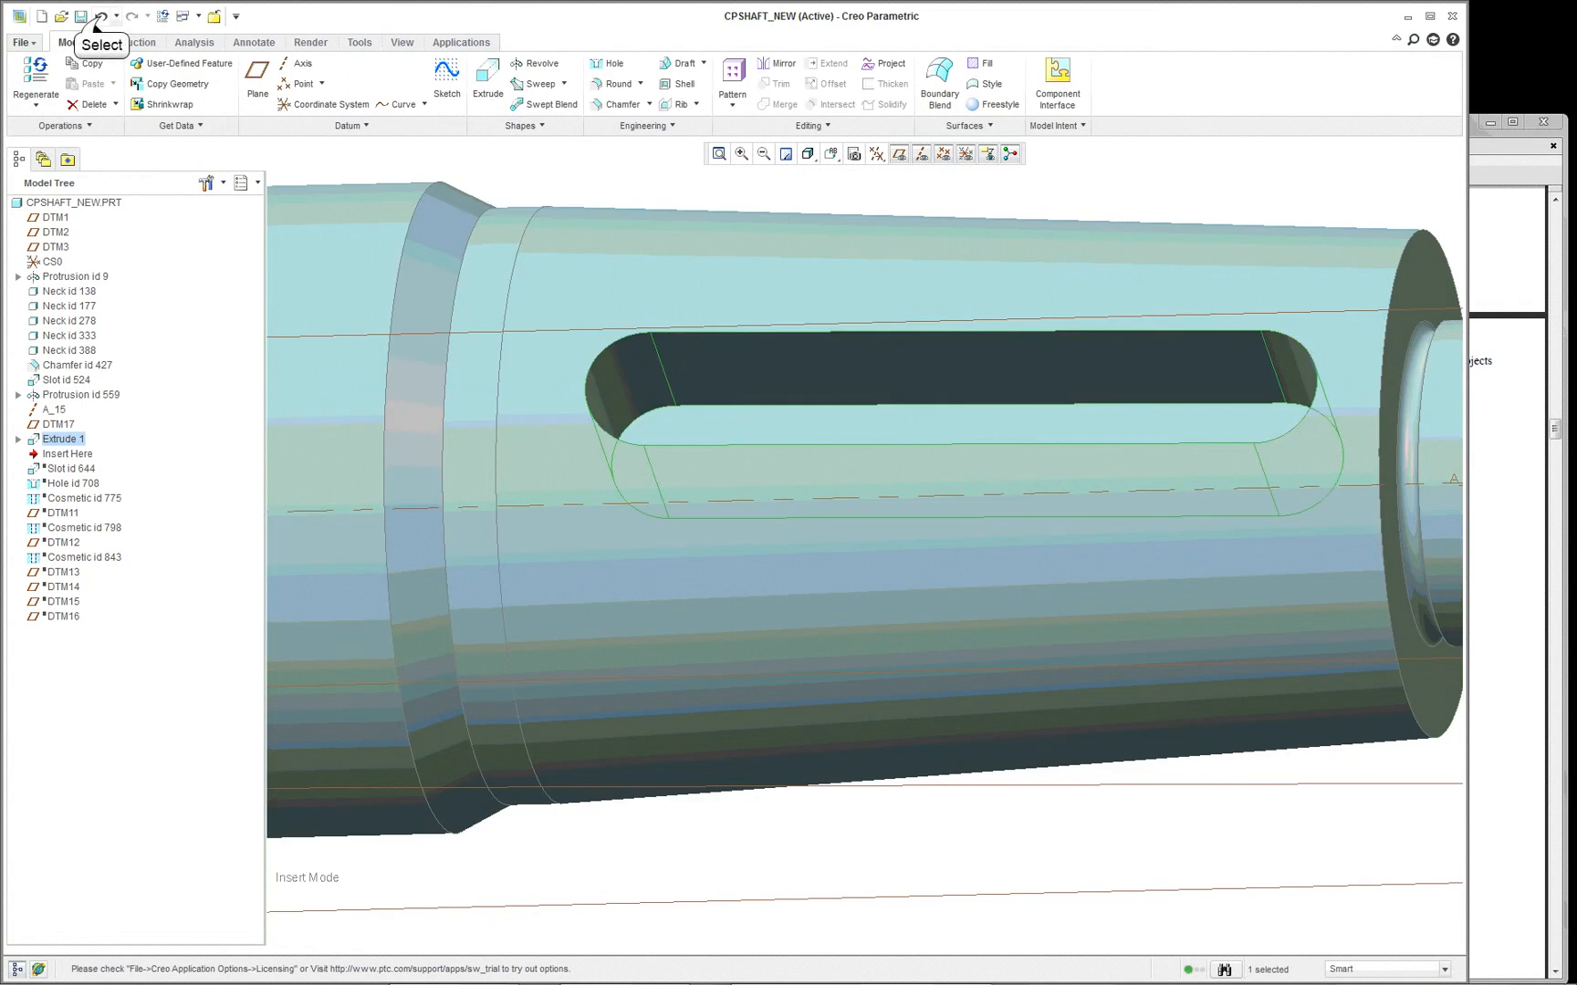
- Undo the keyway extrusion and the creation of tangent plane DTM17
{"action": "left_click", "coordinate": [99, 17]}
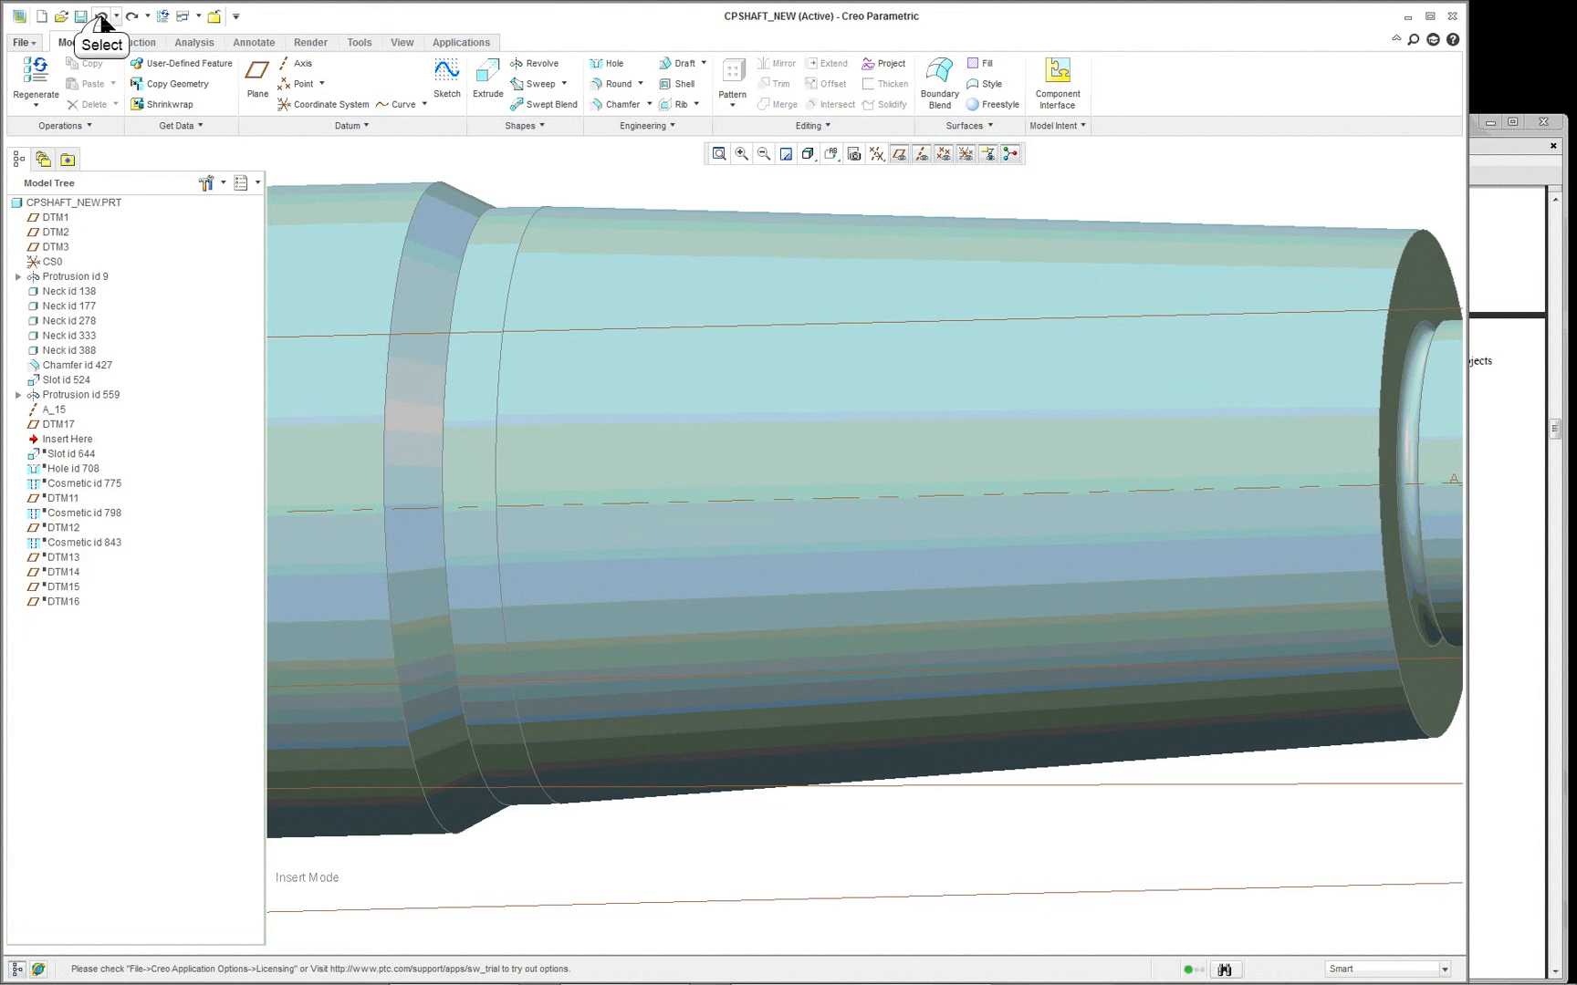
{"action": "left_click", "coordinate": [99, 16]}
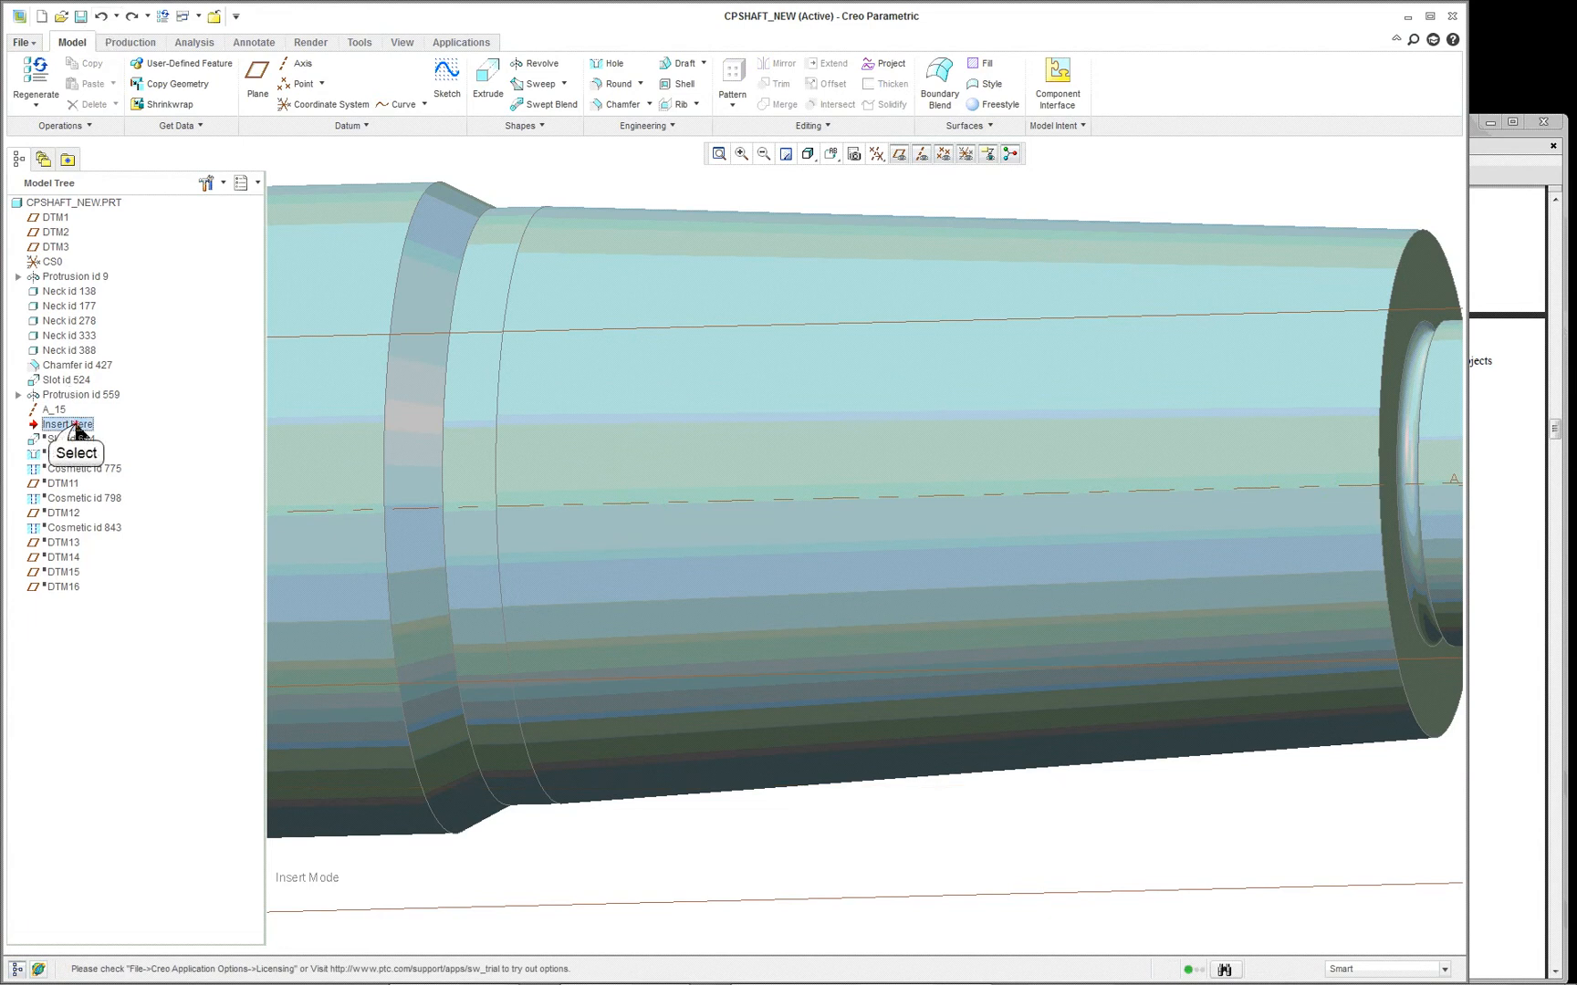
- Move the model's insertion point below Hole id 708 and resume the suppressed Slot id 644
{"action": "left_click_drag", "start_coordinate": [76, 431], "coordinate": [79, 456]}
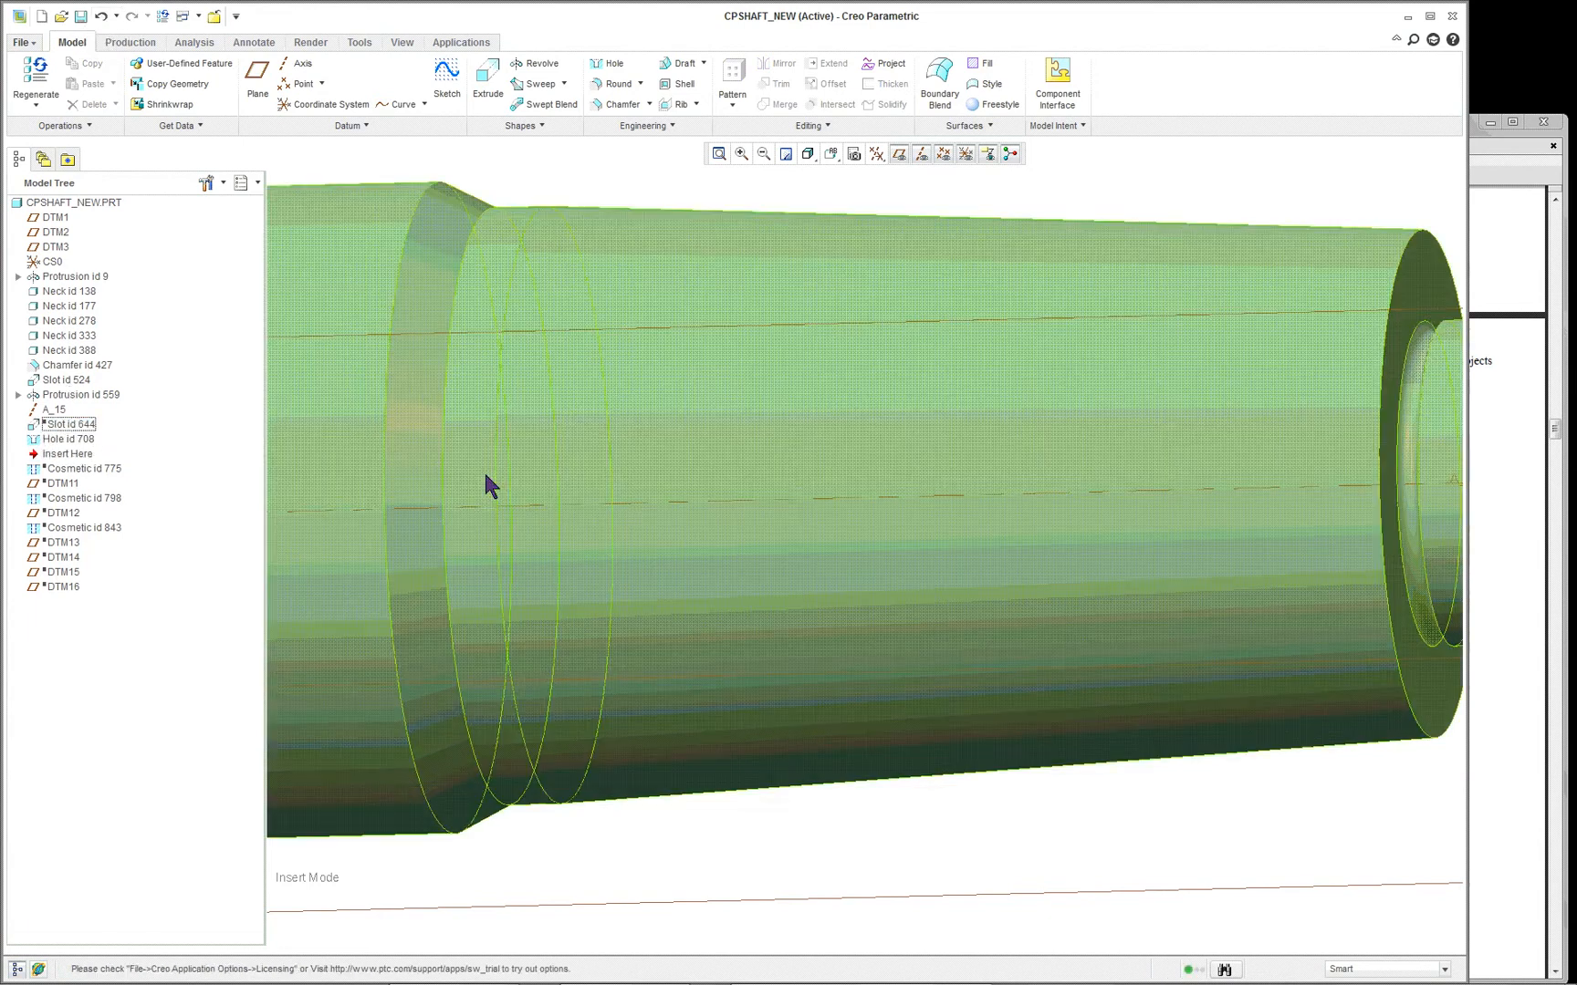
{"action": "scroll", "coordinate": [562, 475], "scroll_direction": "down", "scroll_amount": 6}
{"action": "scroll", "coordinate": [366, 506], "scroll_direction": "up", "scroll_amount": 5}
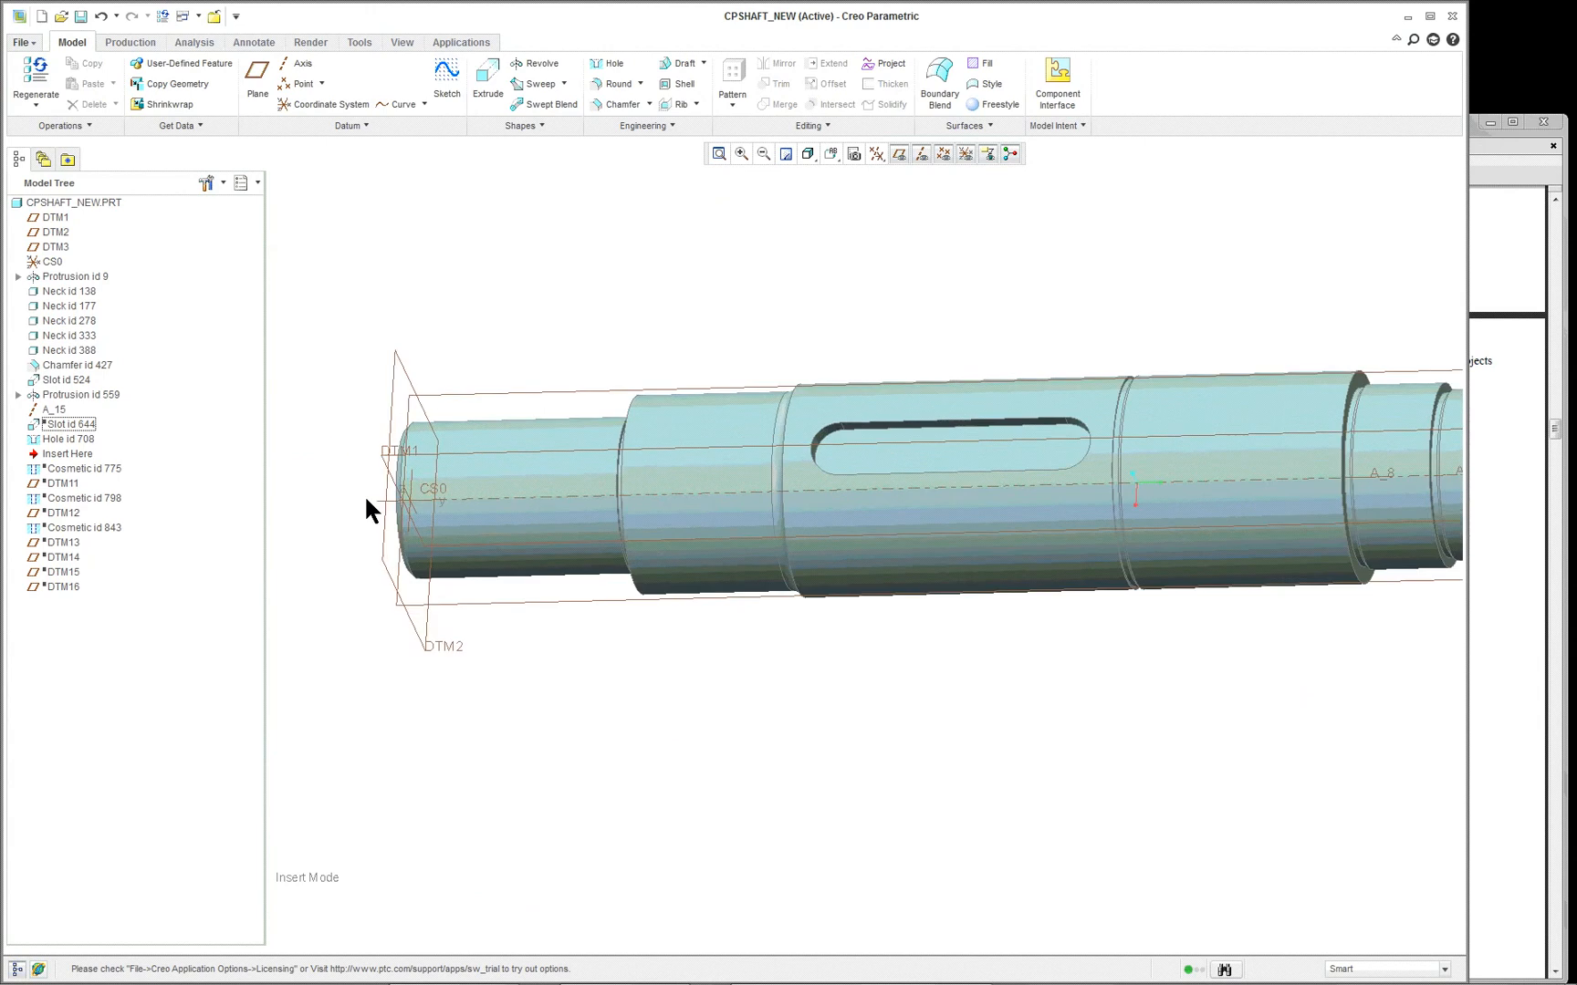
{"action": "middle_click_drag", "start_coordinate": [365, 506], "coordinate": [487, 512]}
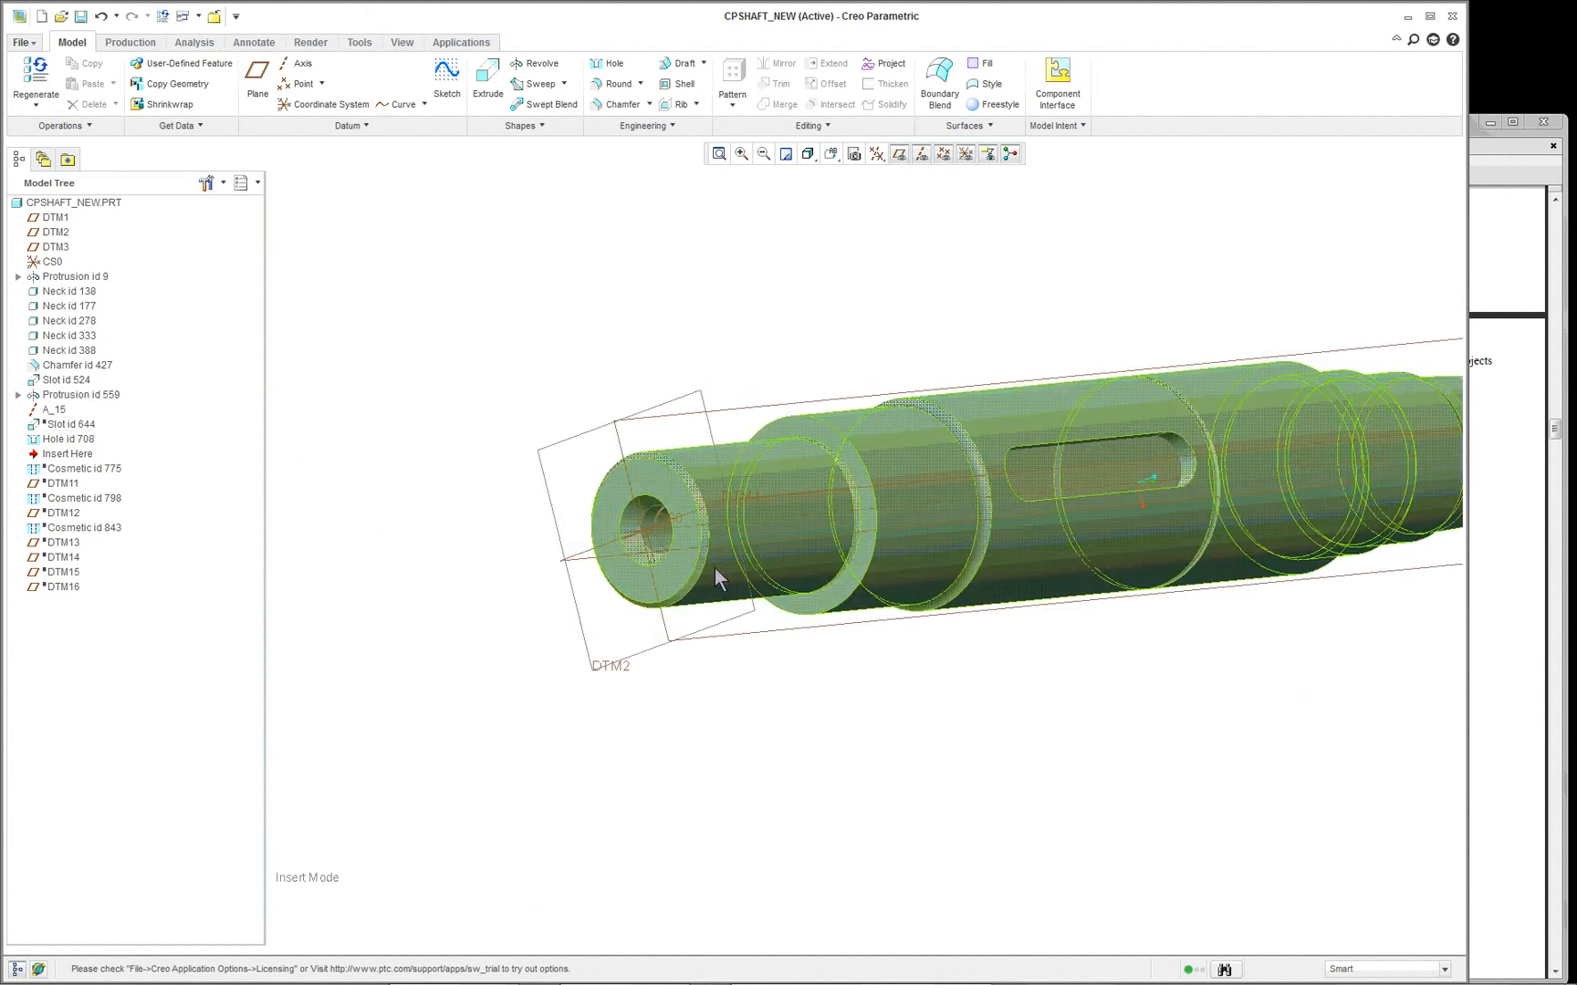
{"action": "scroll", "coordinate": [735, 571], "scroll_direction": "up", "scroll_amount": 2}
{"action": "right_click", "coordinate": [89, 436]}
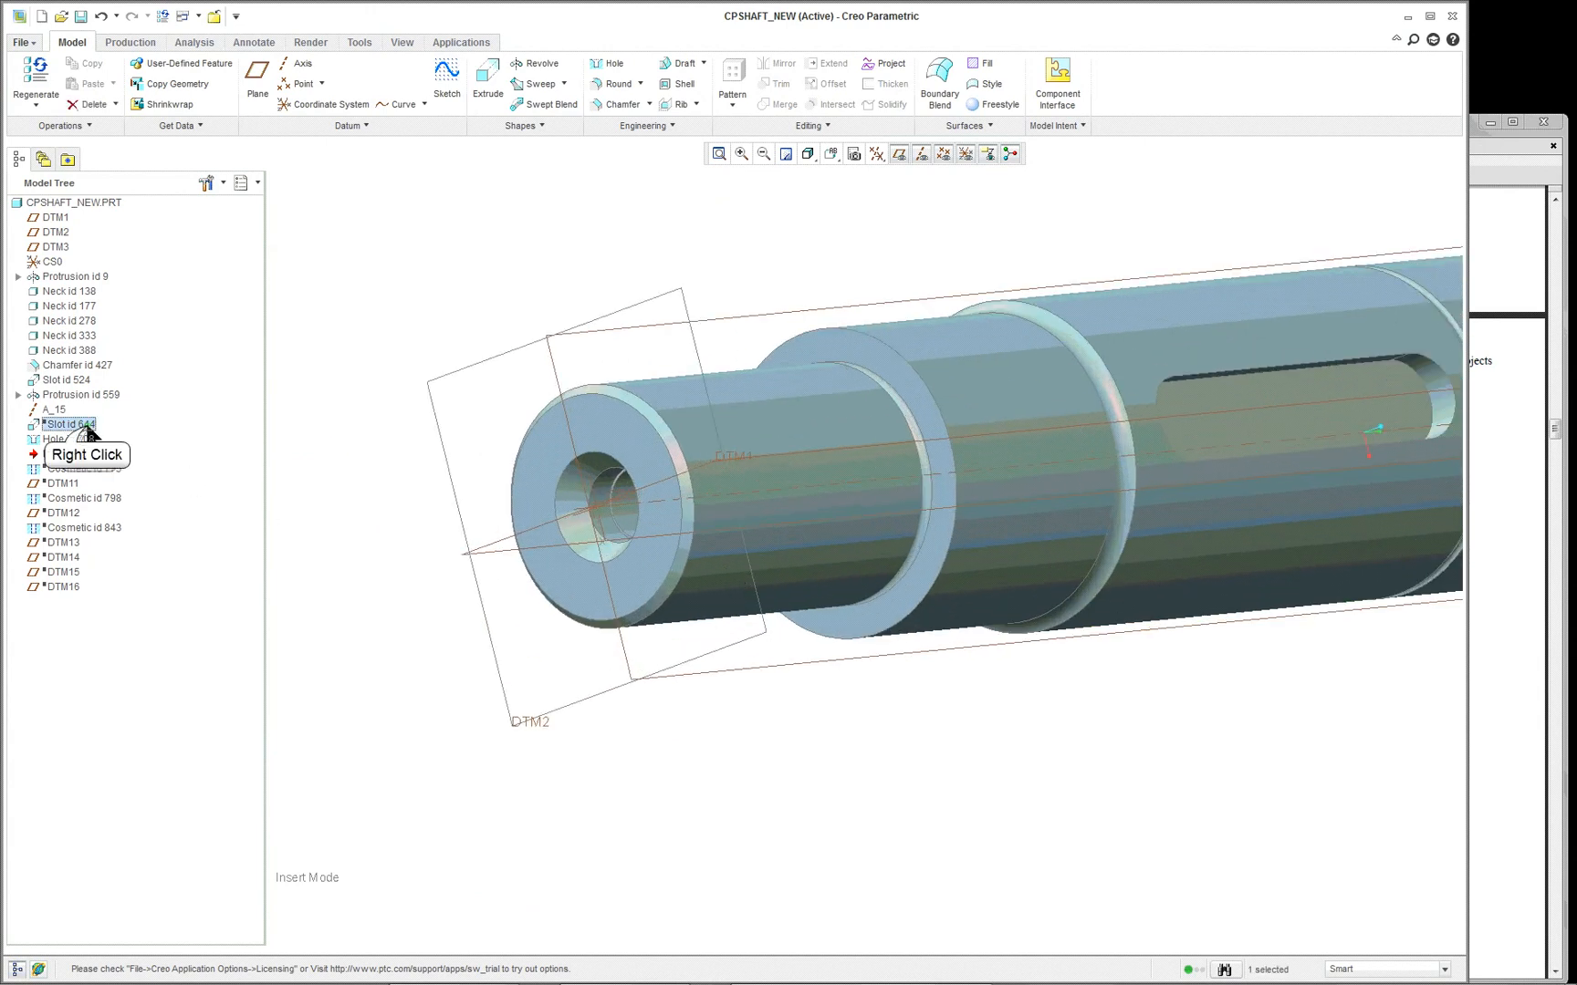
{"action": "left_click", "coordinate": [137, 488]}
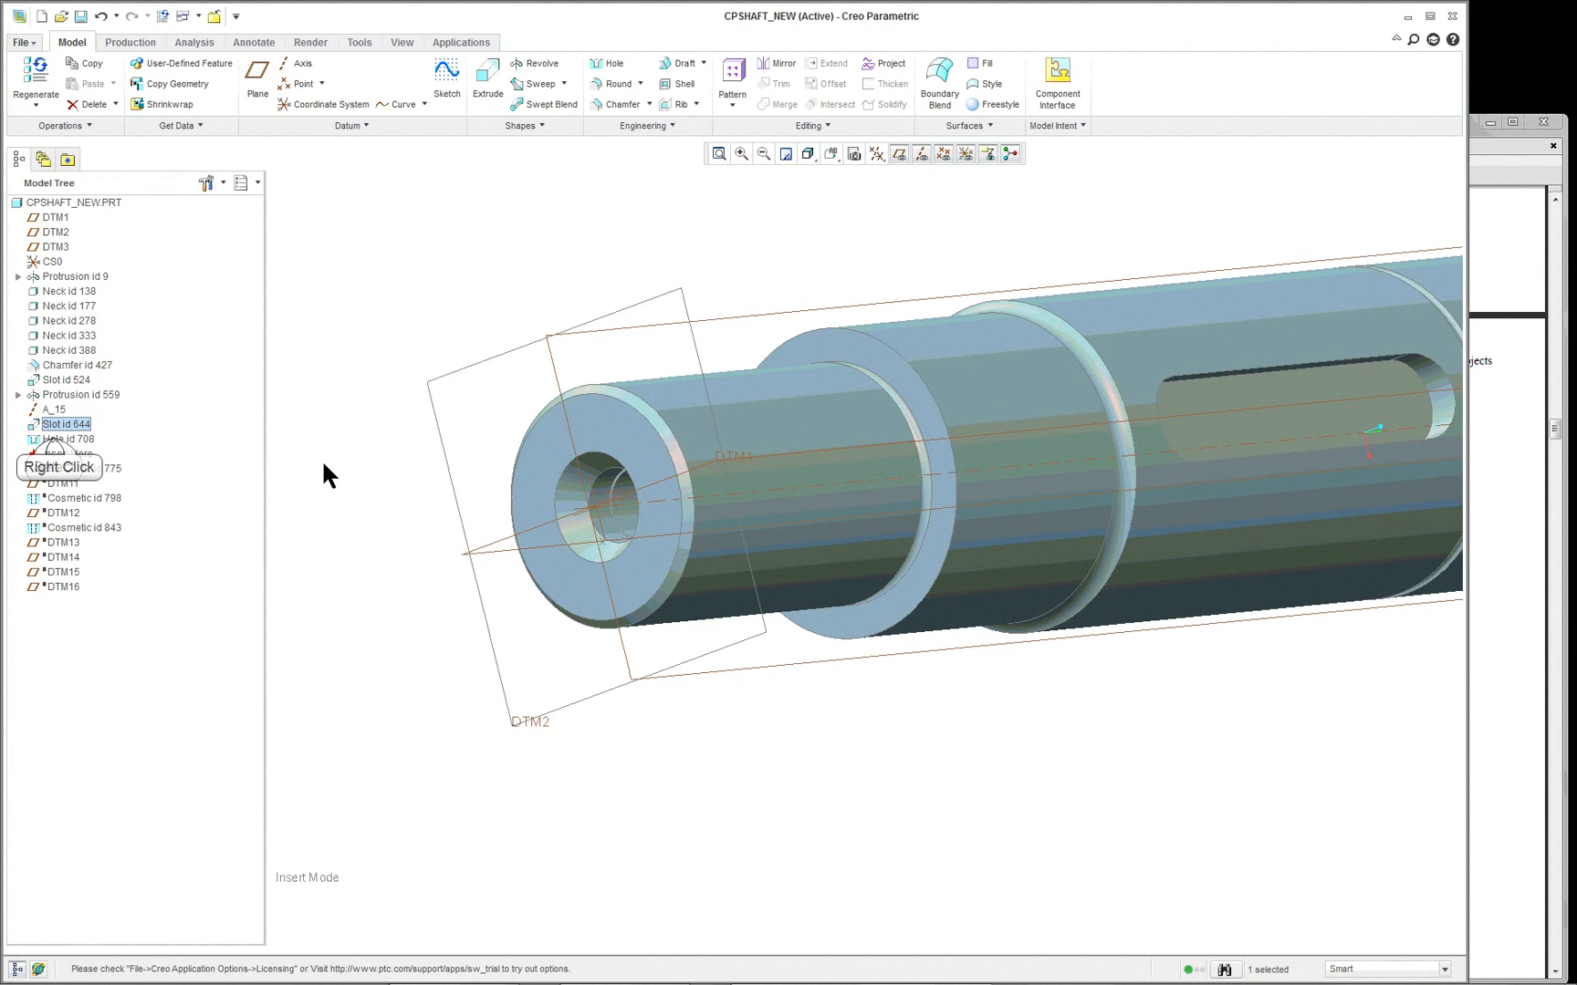
- Edit the definition of Hole id 708 and open its sketched profile for review
{"action": "right_click", "coordinate": [65, 440]}
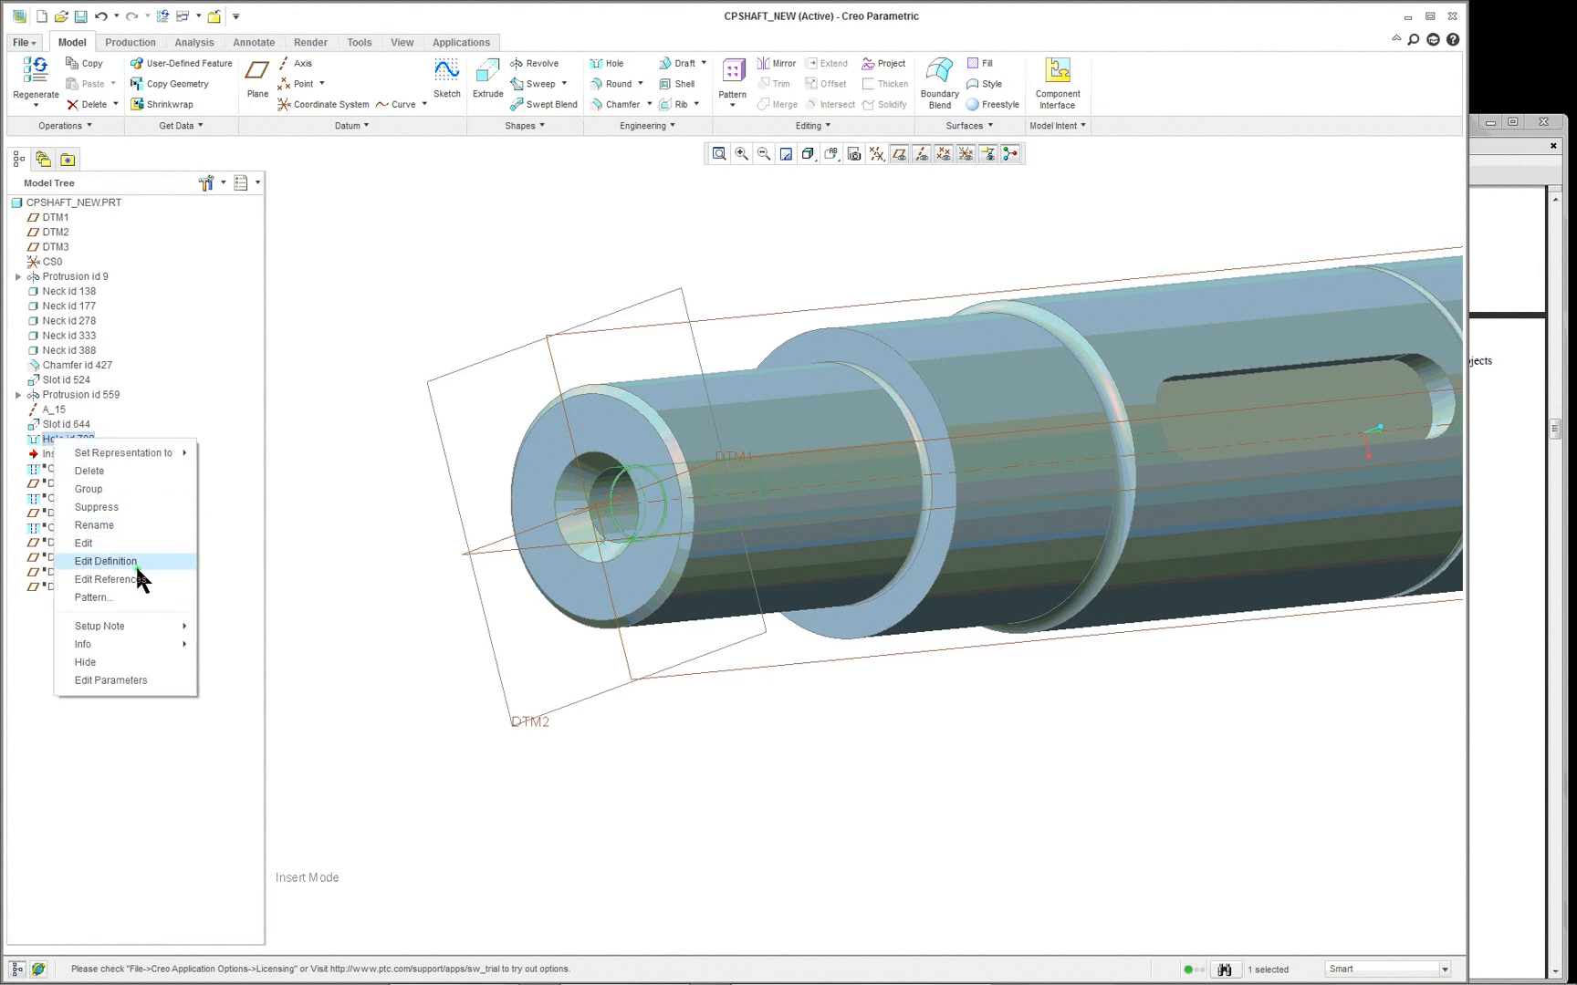
{"action": "left_click", "coordinate": [135, 564]}
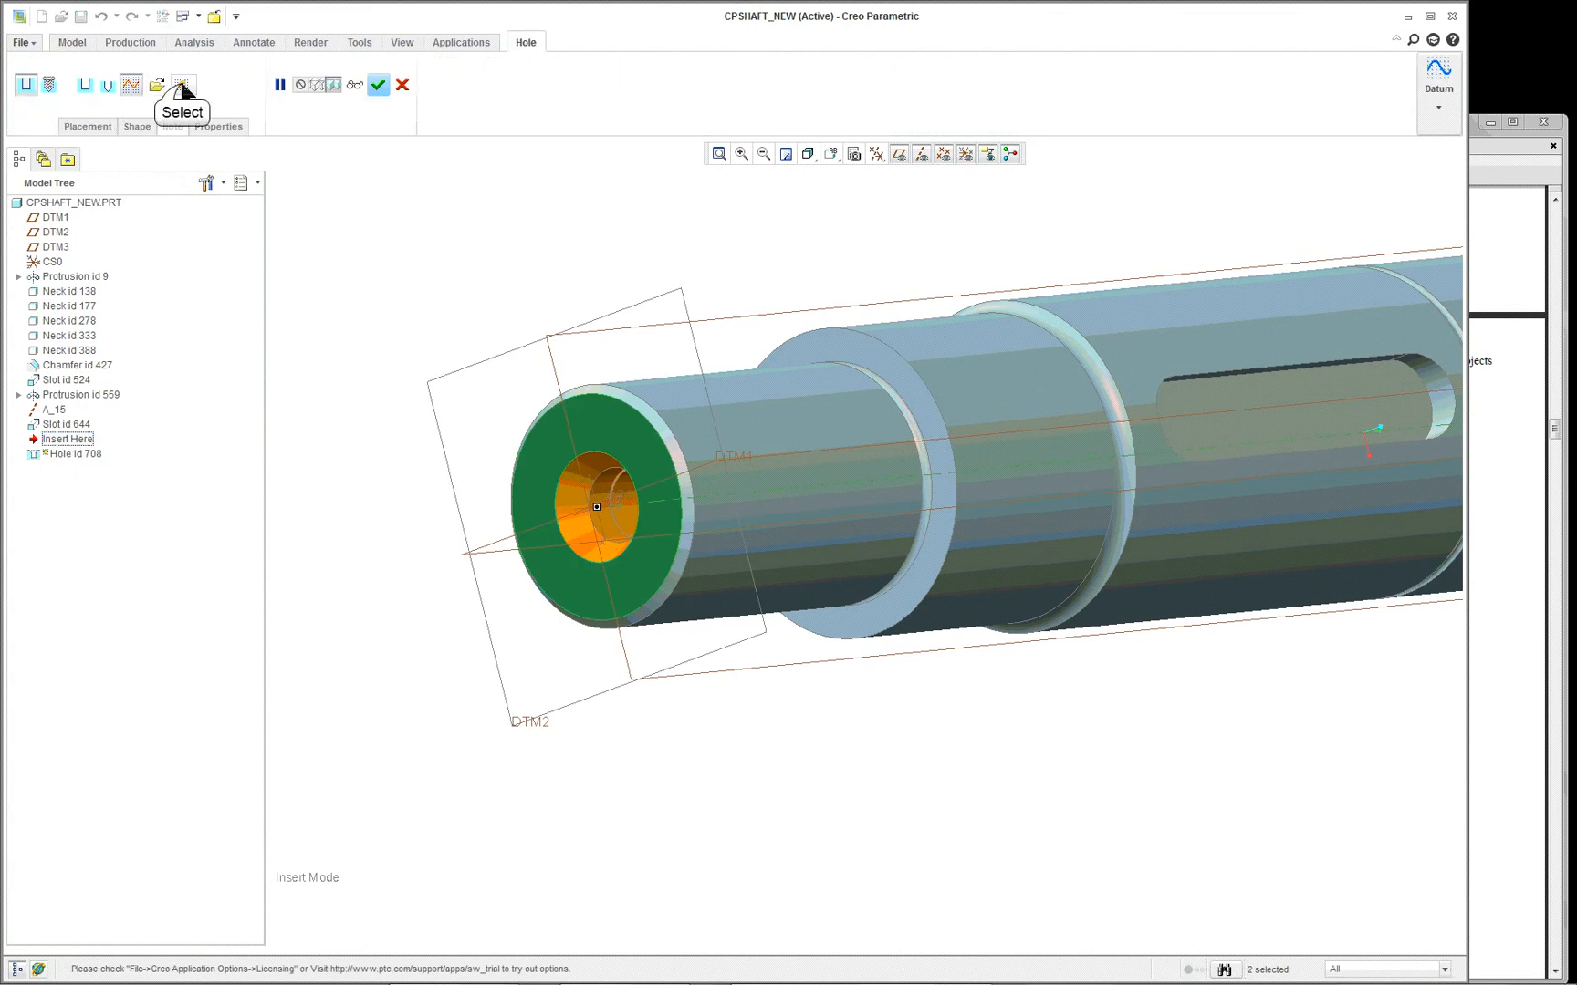
{"action": "left_click", "coordinate": [182, 87]}
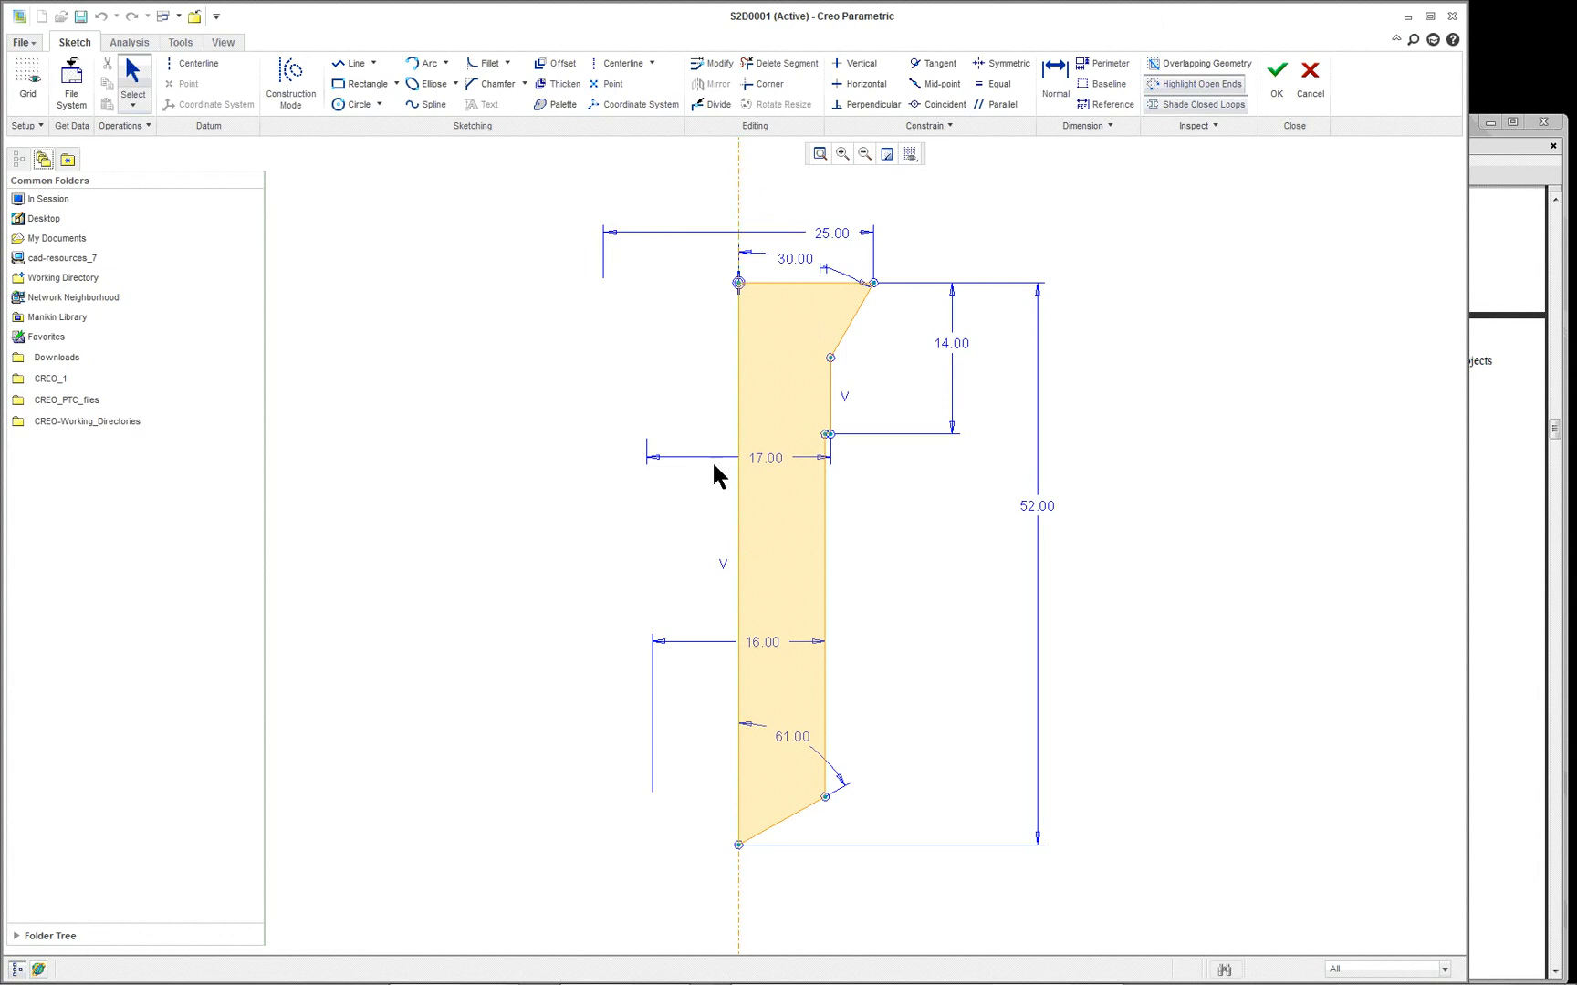
{"action": "right_click", "coordinate": [1137, 215]}
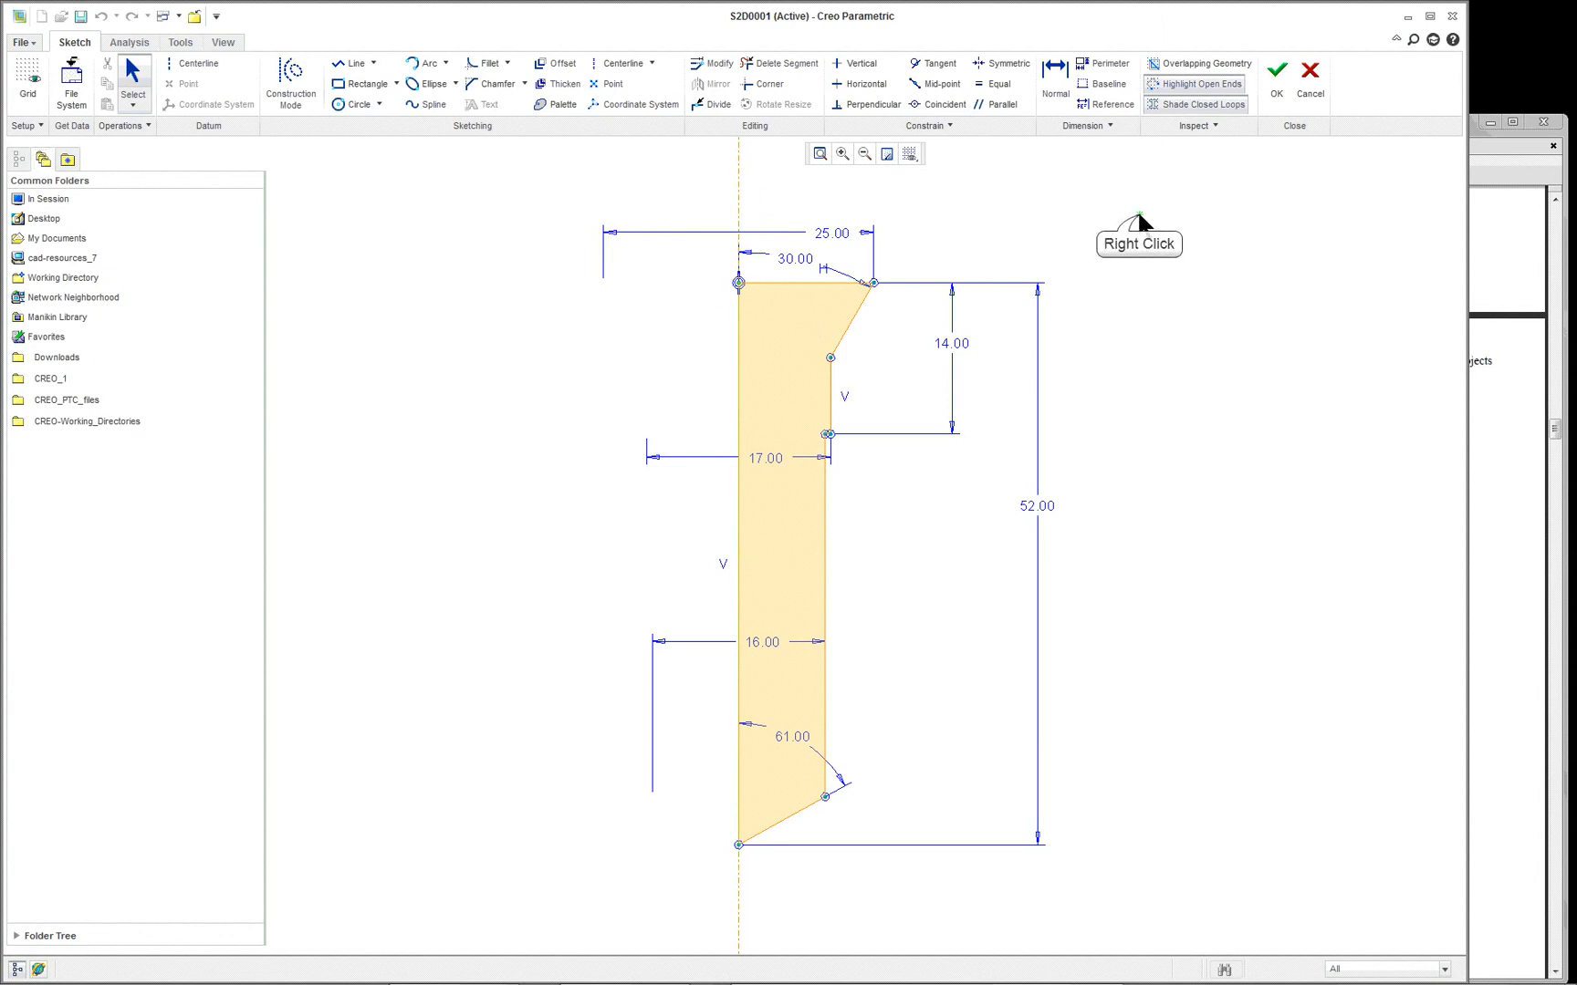
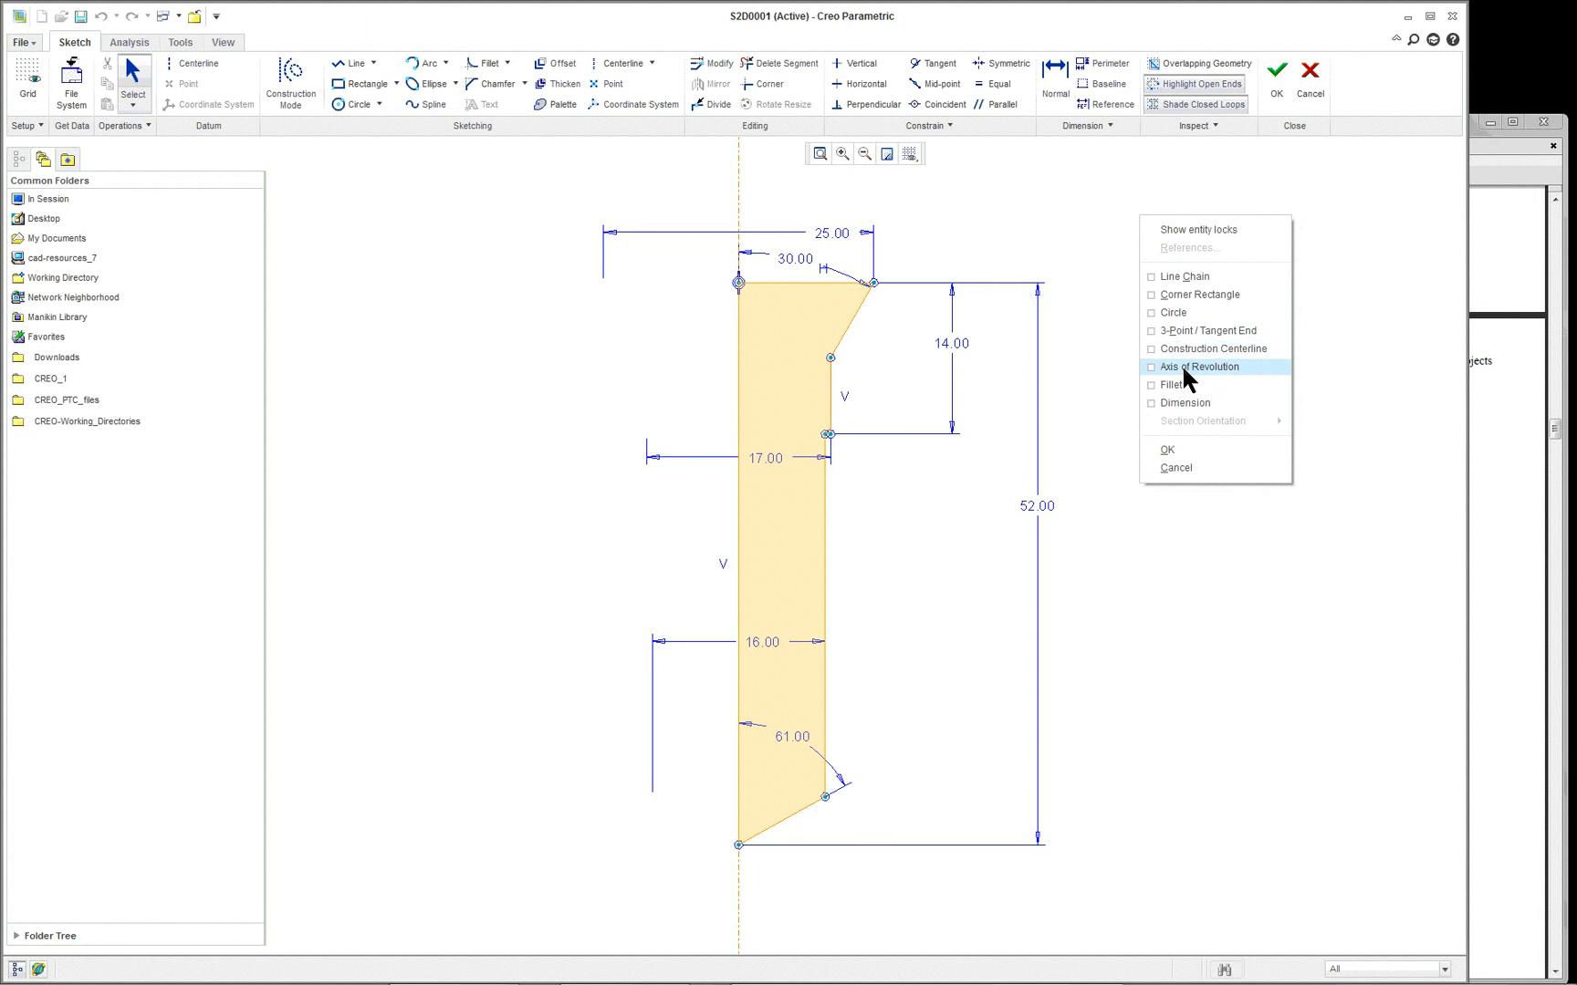
- Draw a construction centerline along the slanted countersink edge of the hole profile
{"action": "left_click", "coordinate": [1181, 597]}
{"action": "scroll", "coordinate": [736, 256], "scroll_direction": "up", "scroll_amount": 1}
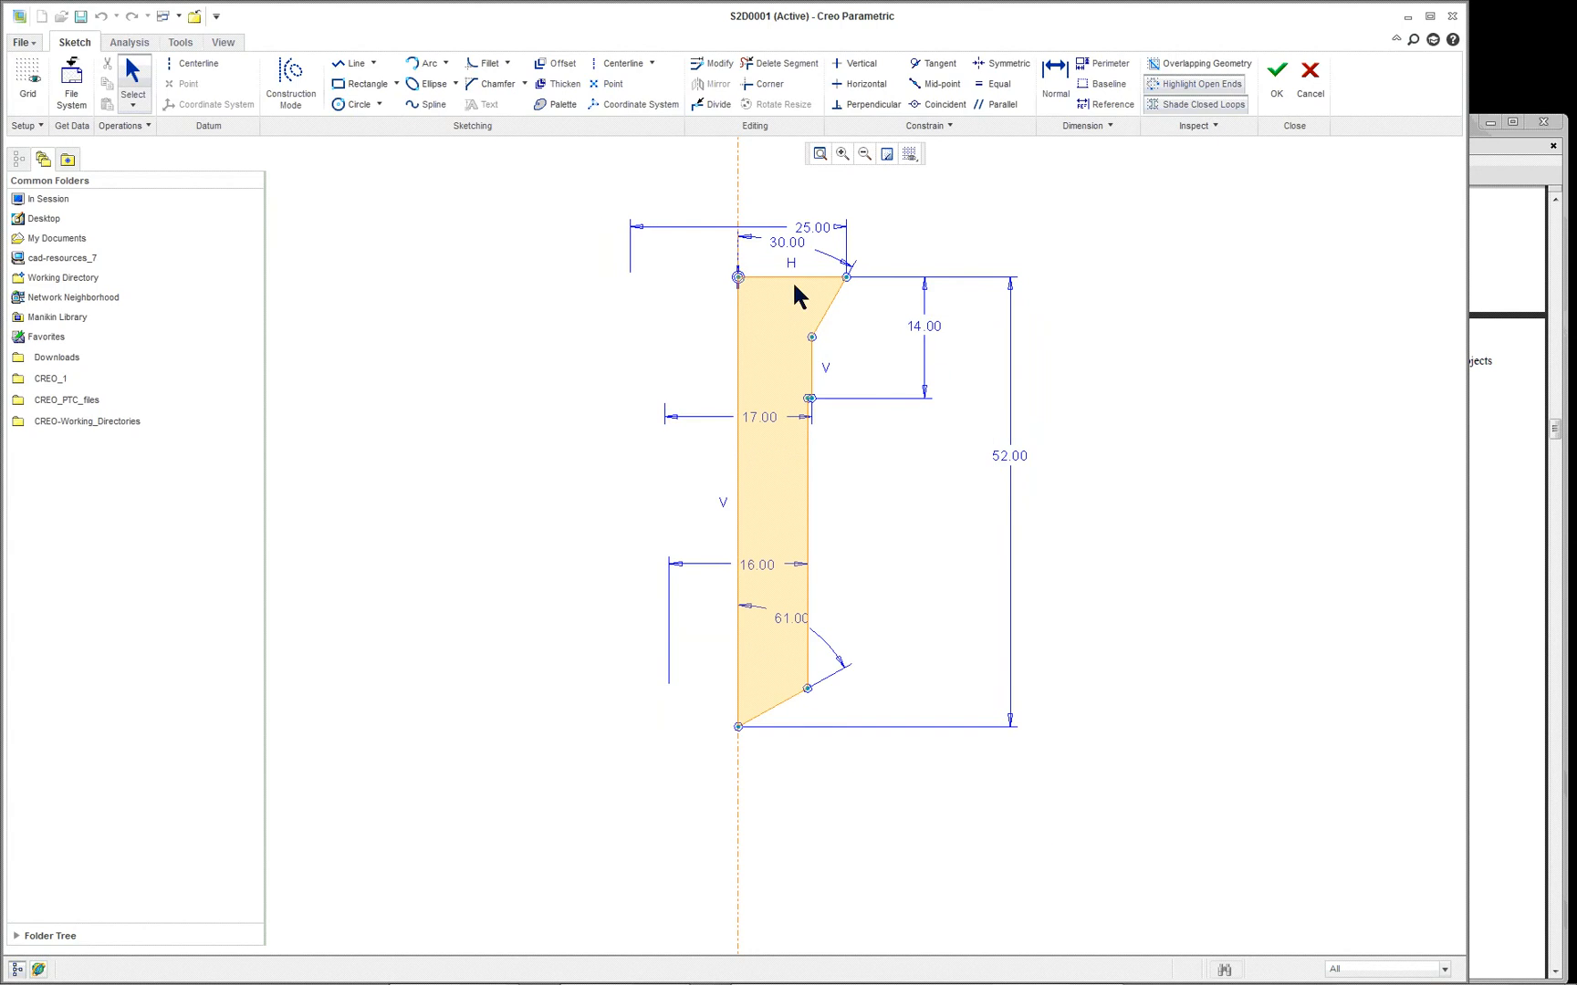
{"action": "scroll", "coordinate": [790, 379], "scroll_direction": "down", "scroll_amount": 3}
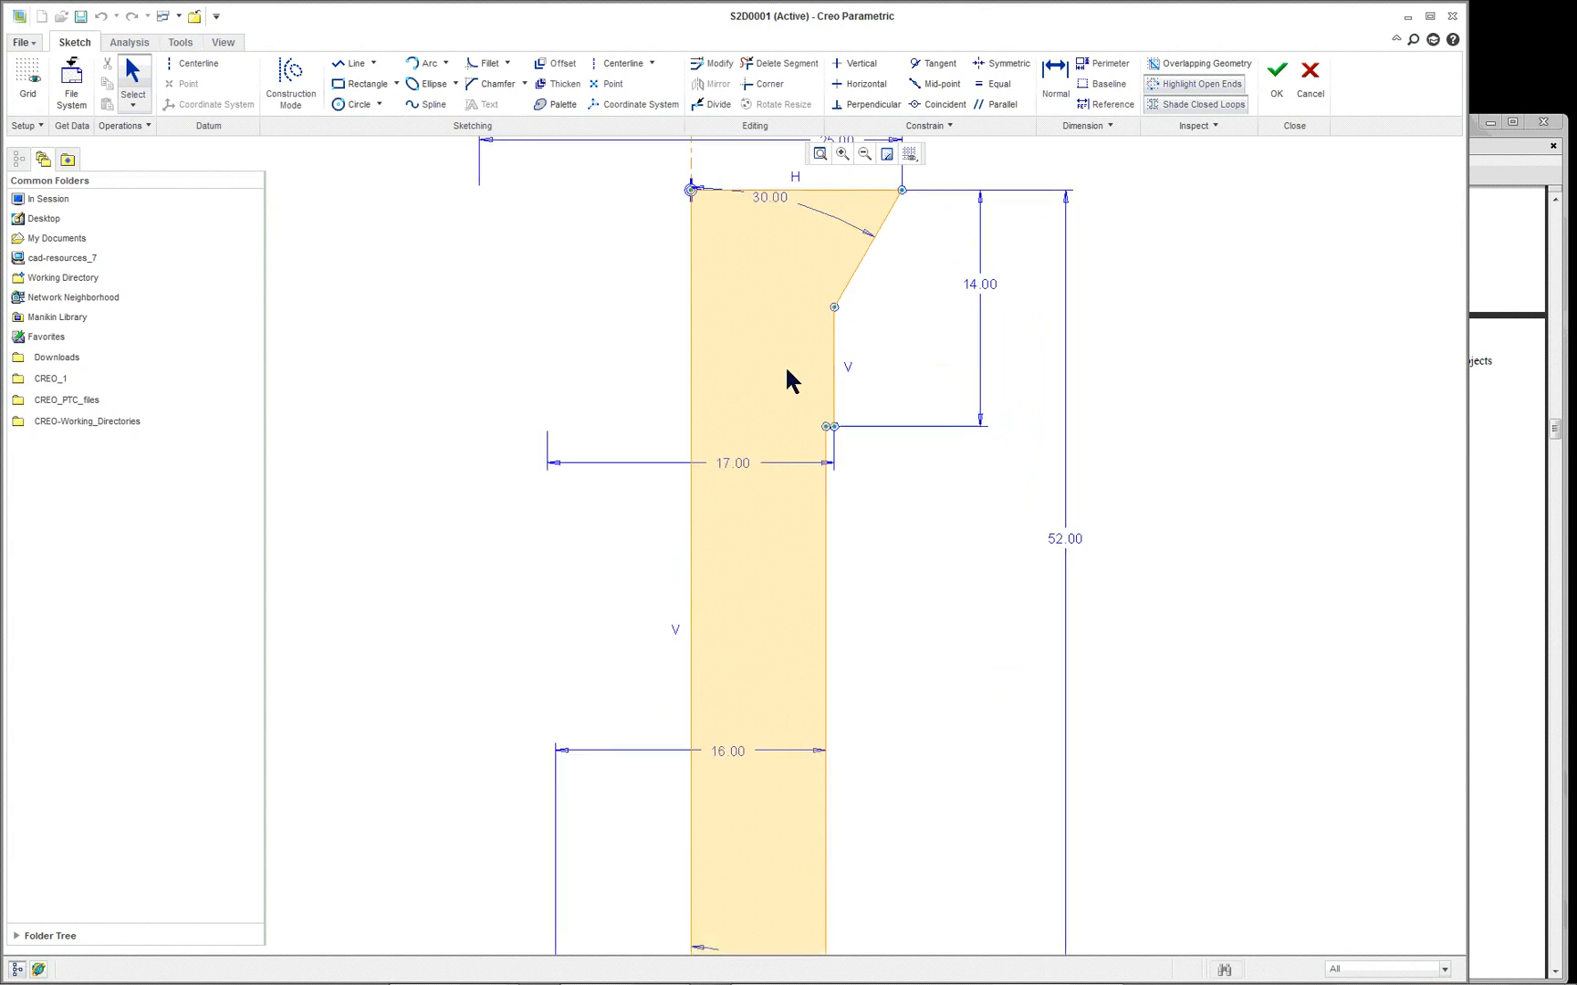
{"action": "scroll", "coordinate": [839, 372], "scroll_direction": "up", "scroll_amount": 2}
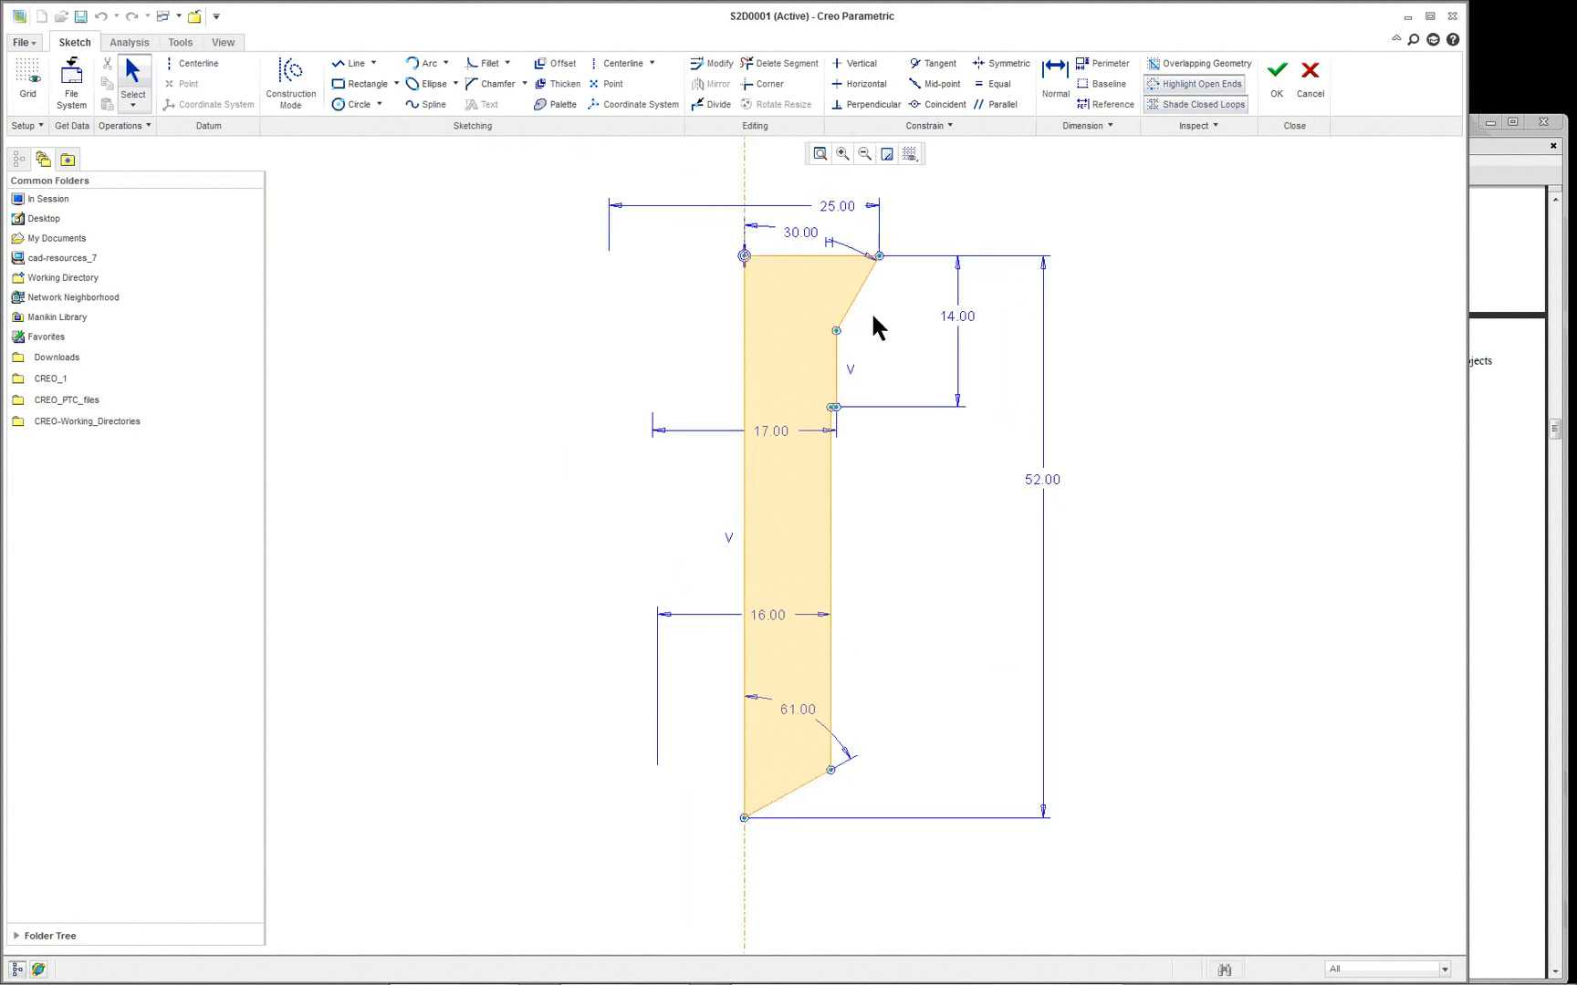
{"action": "scroll", "coordinate": [922, 218], "scroll_direction": "up", "scroll_amount": 3}
{"action": "scroll", "coordinate": [943, 165], "scroll_direction": "down", "scroll_amount": 3}
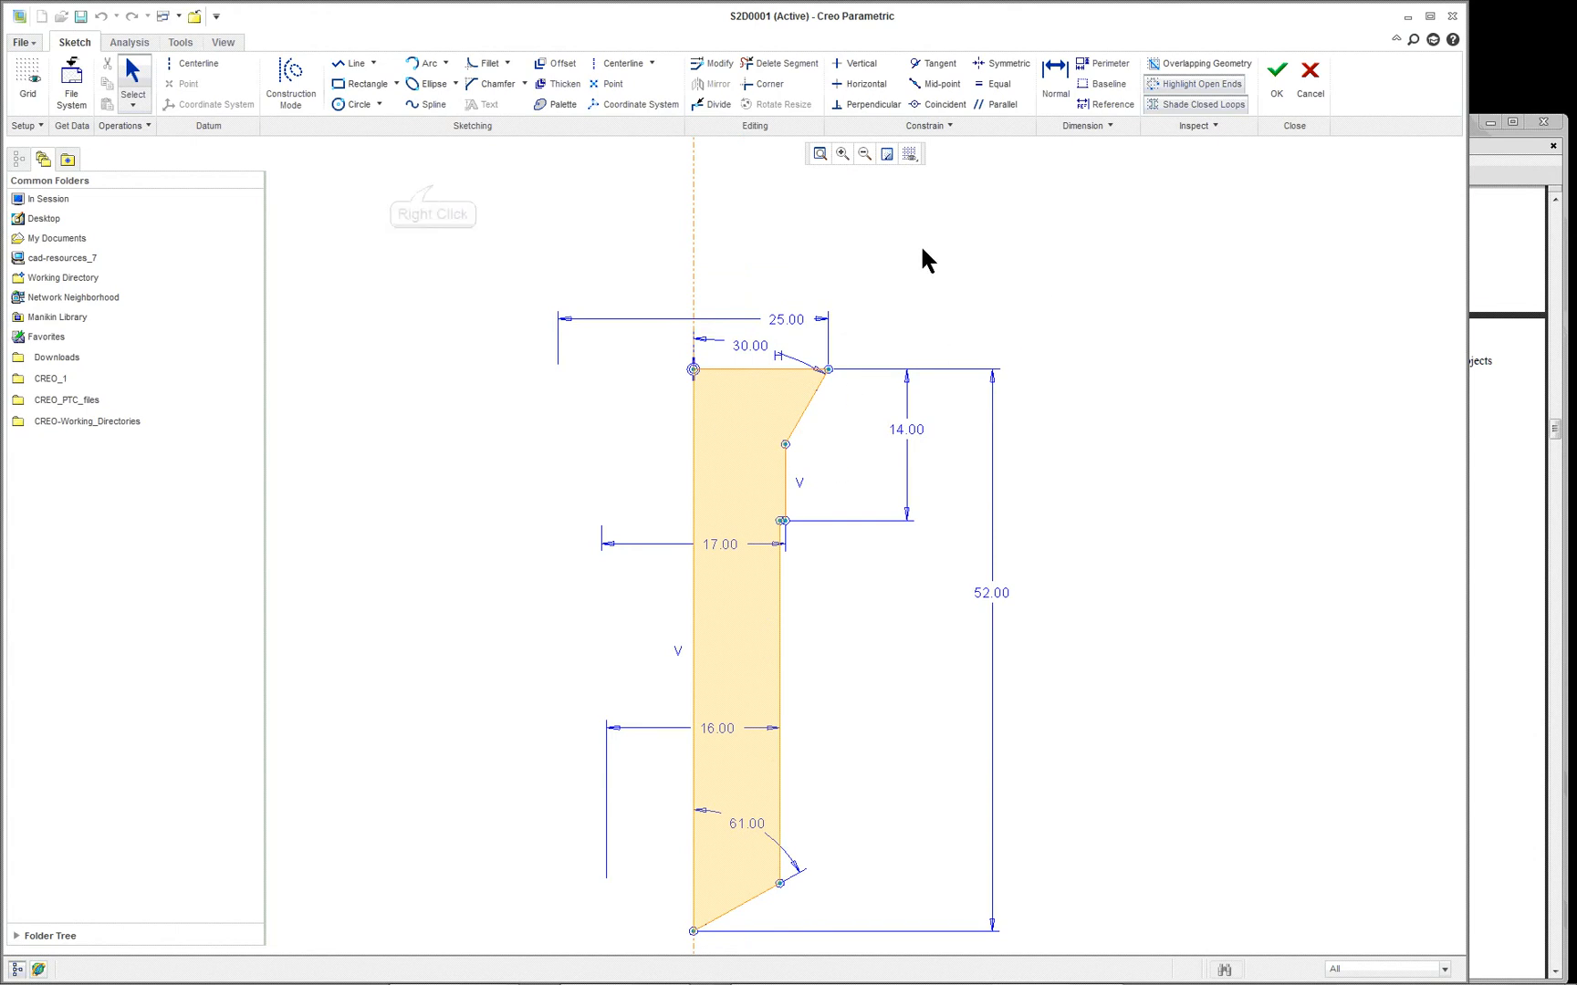
{"action": "right_click", "coordinate": [456, 192]}
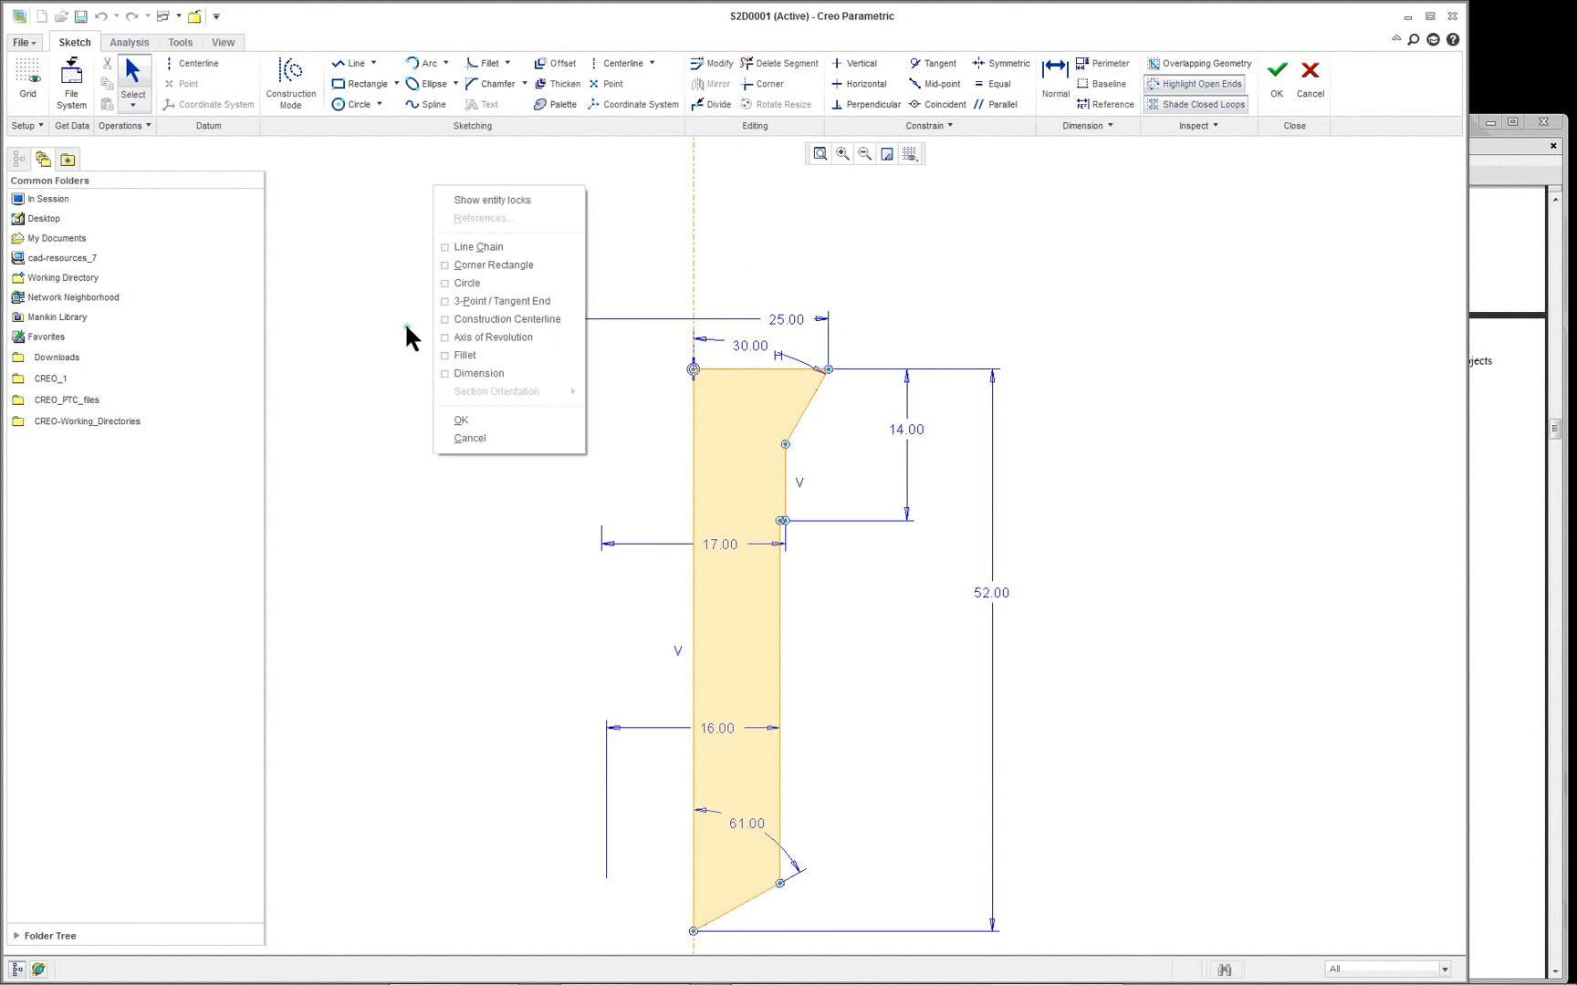
{"action": "left_click", "coordinate": [490, 318]}
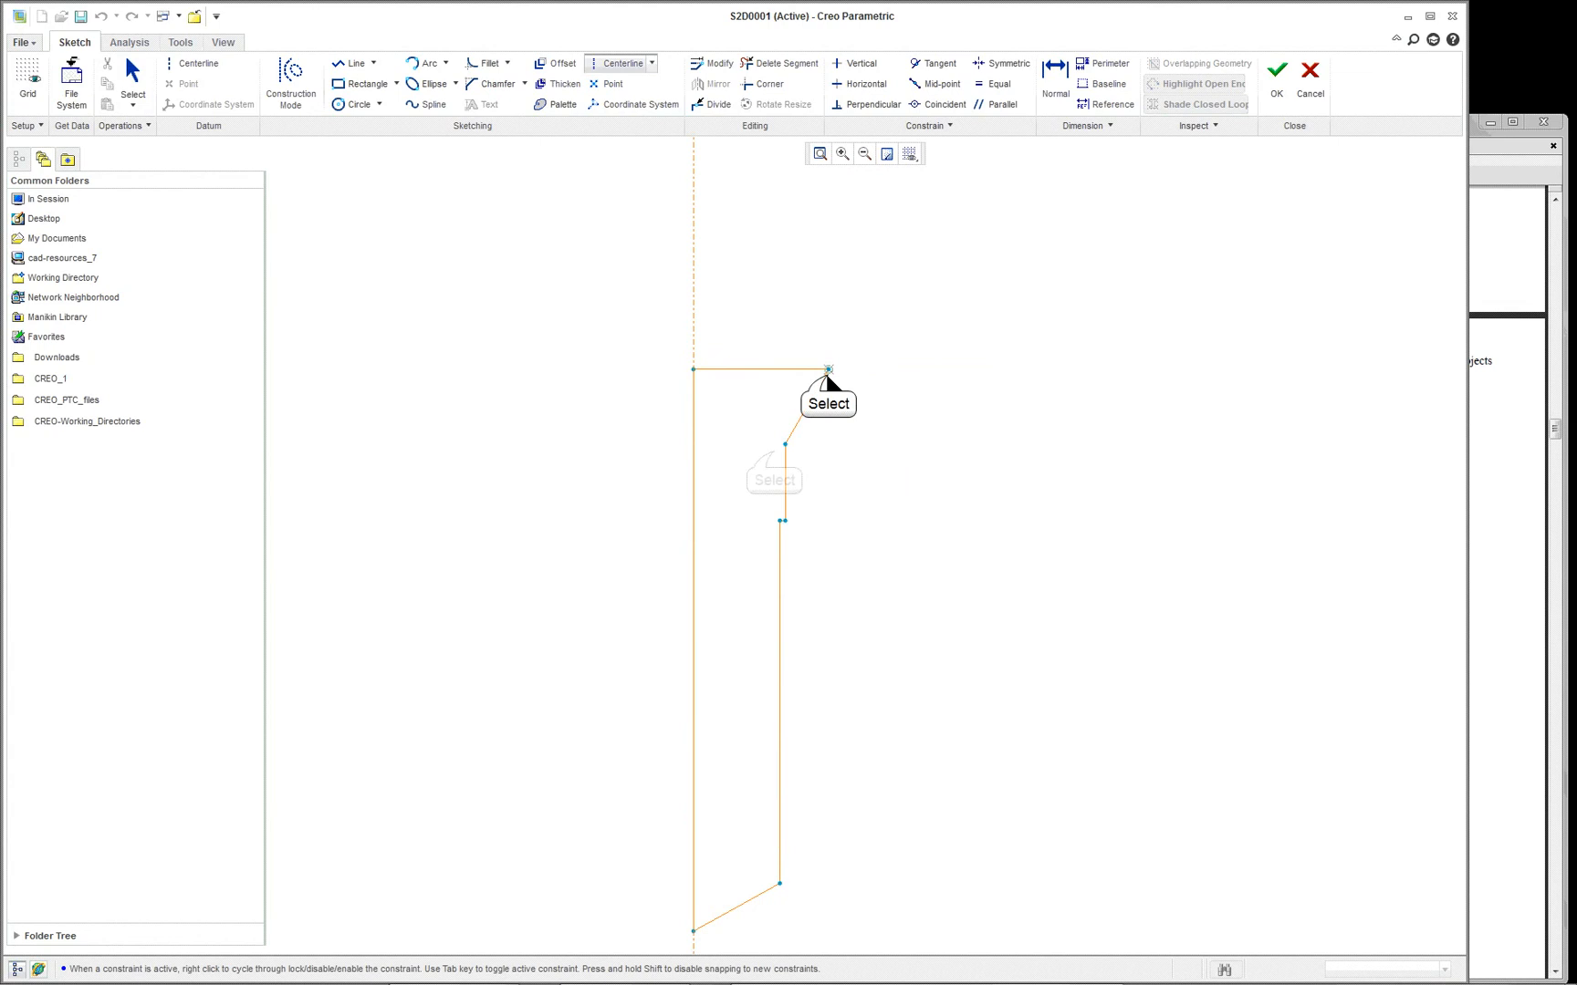
{"action": "left_click", "coordinate": [828, 369]}
{"action": "left_click", "coordinate": [782, 447]}
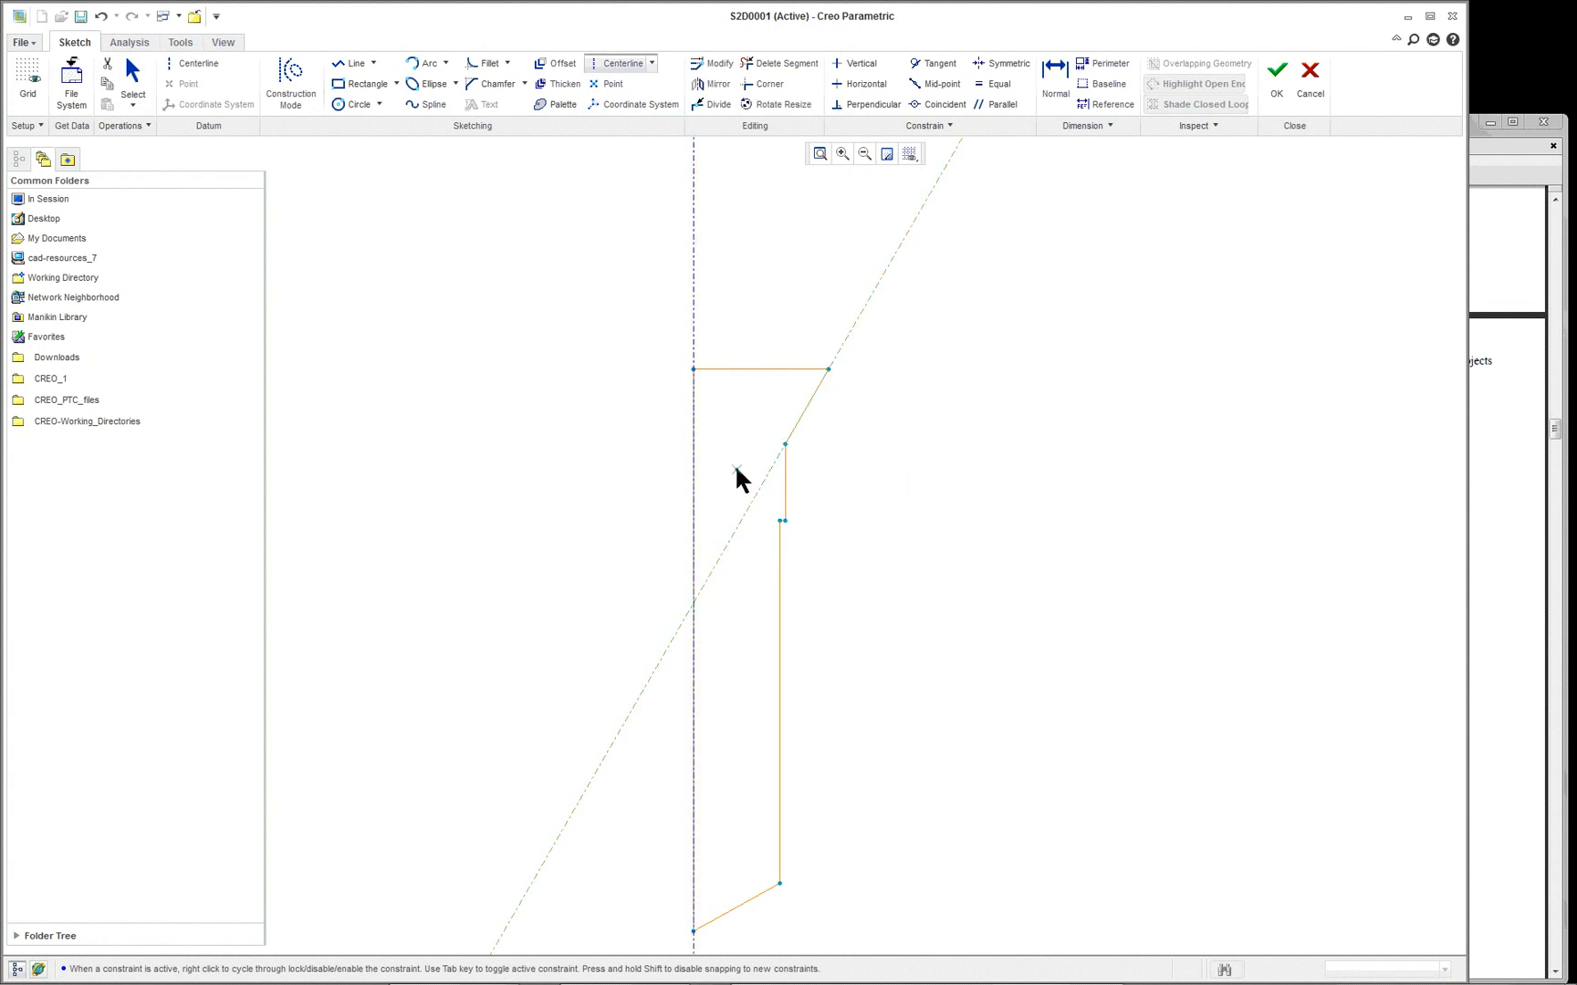
- Place a point where the slanted centerline crosses the hole axis and draw an opposite slanted centerline through it, perpendicular to the drill-tip edge
{"action": "left_click", "coordinate": [610, 83]}
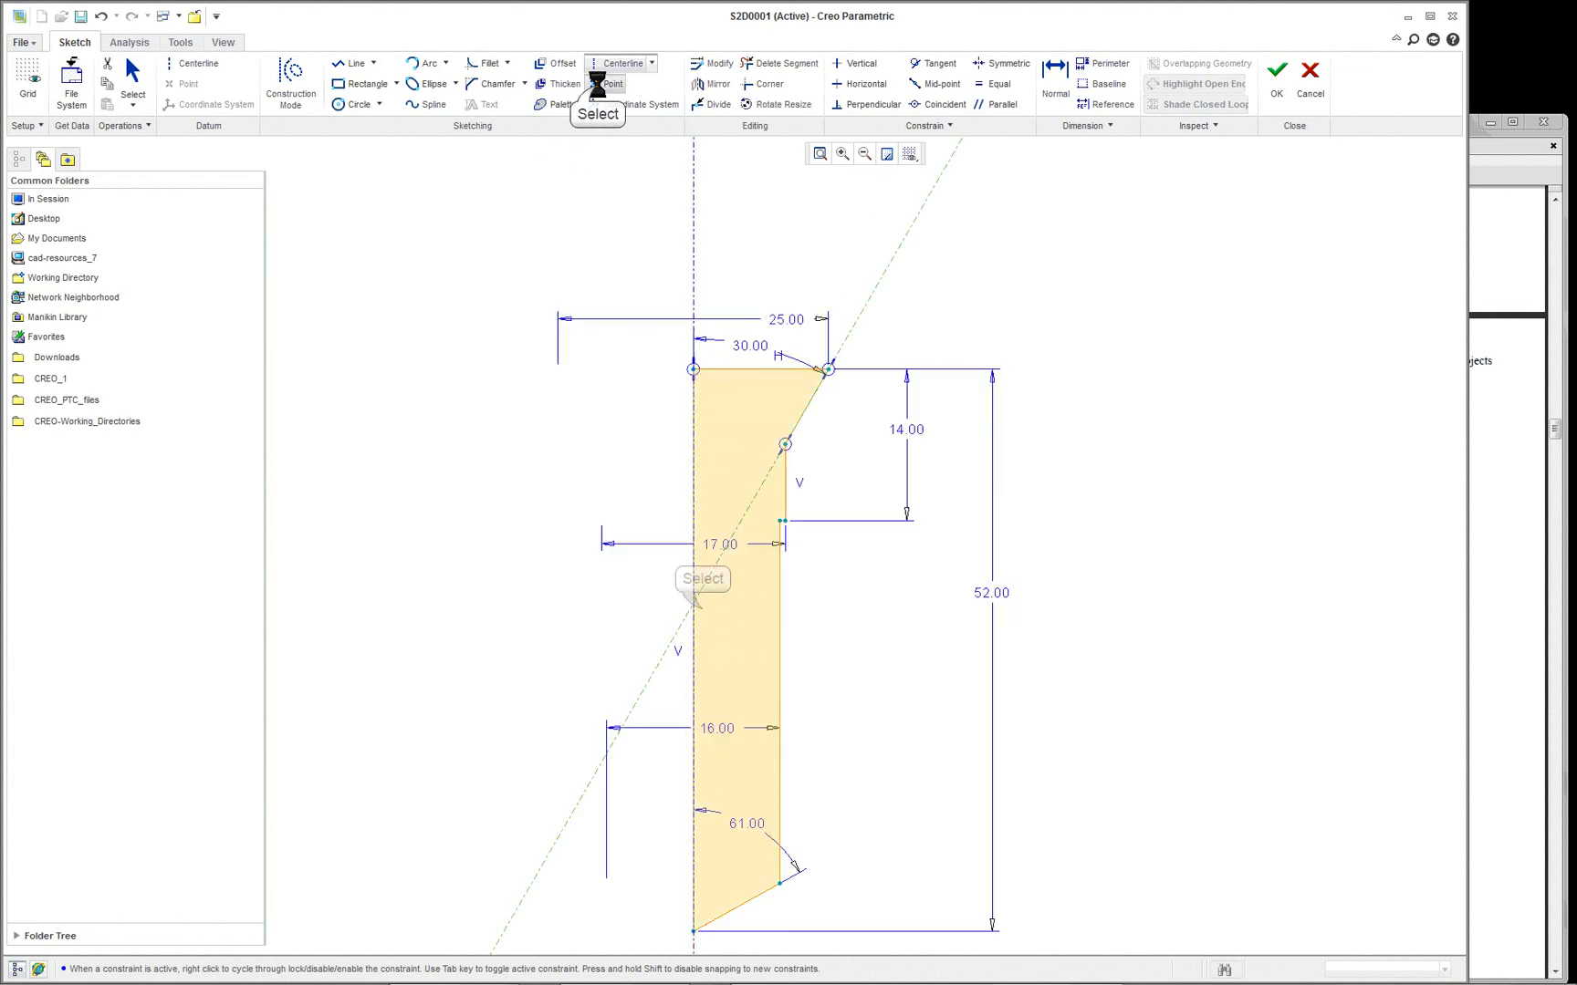
{"action": "left_click", "coordinate": [694, 603]}
{"action": "right_click", "coordinate": [491, 243]}
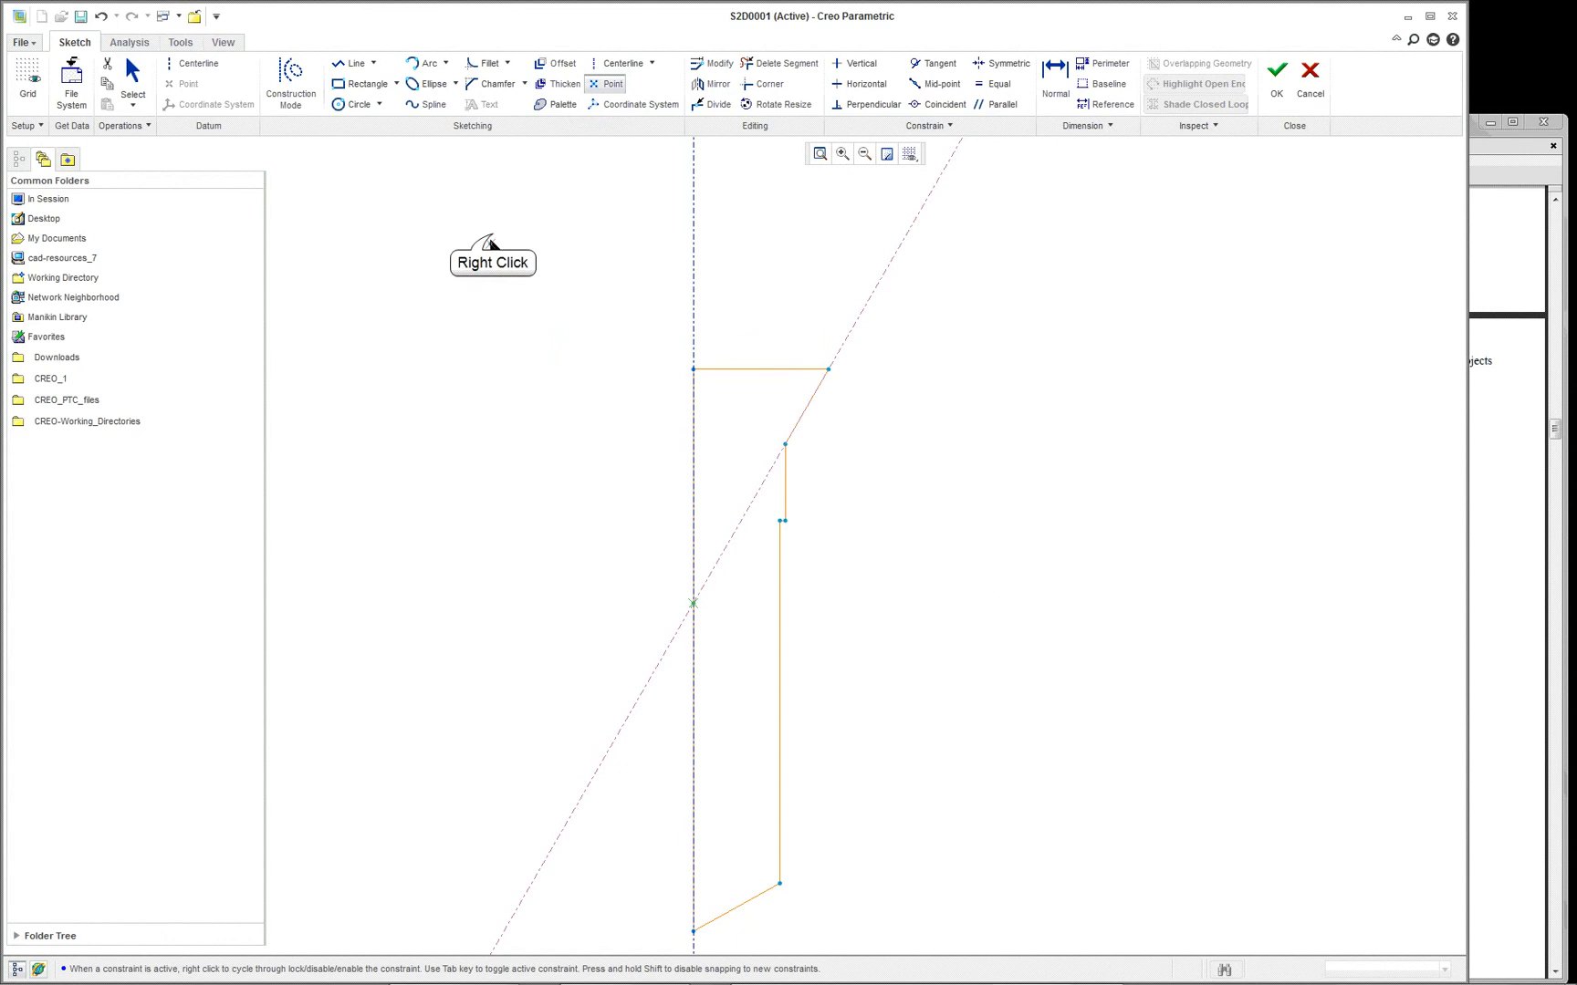
{"action": "left_click", "coordinate": [535, 354]}
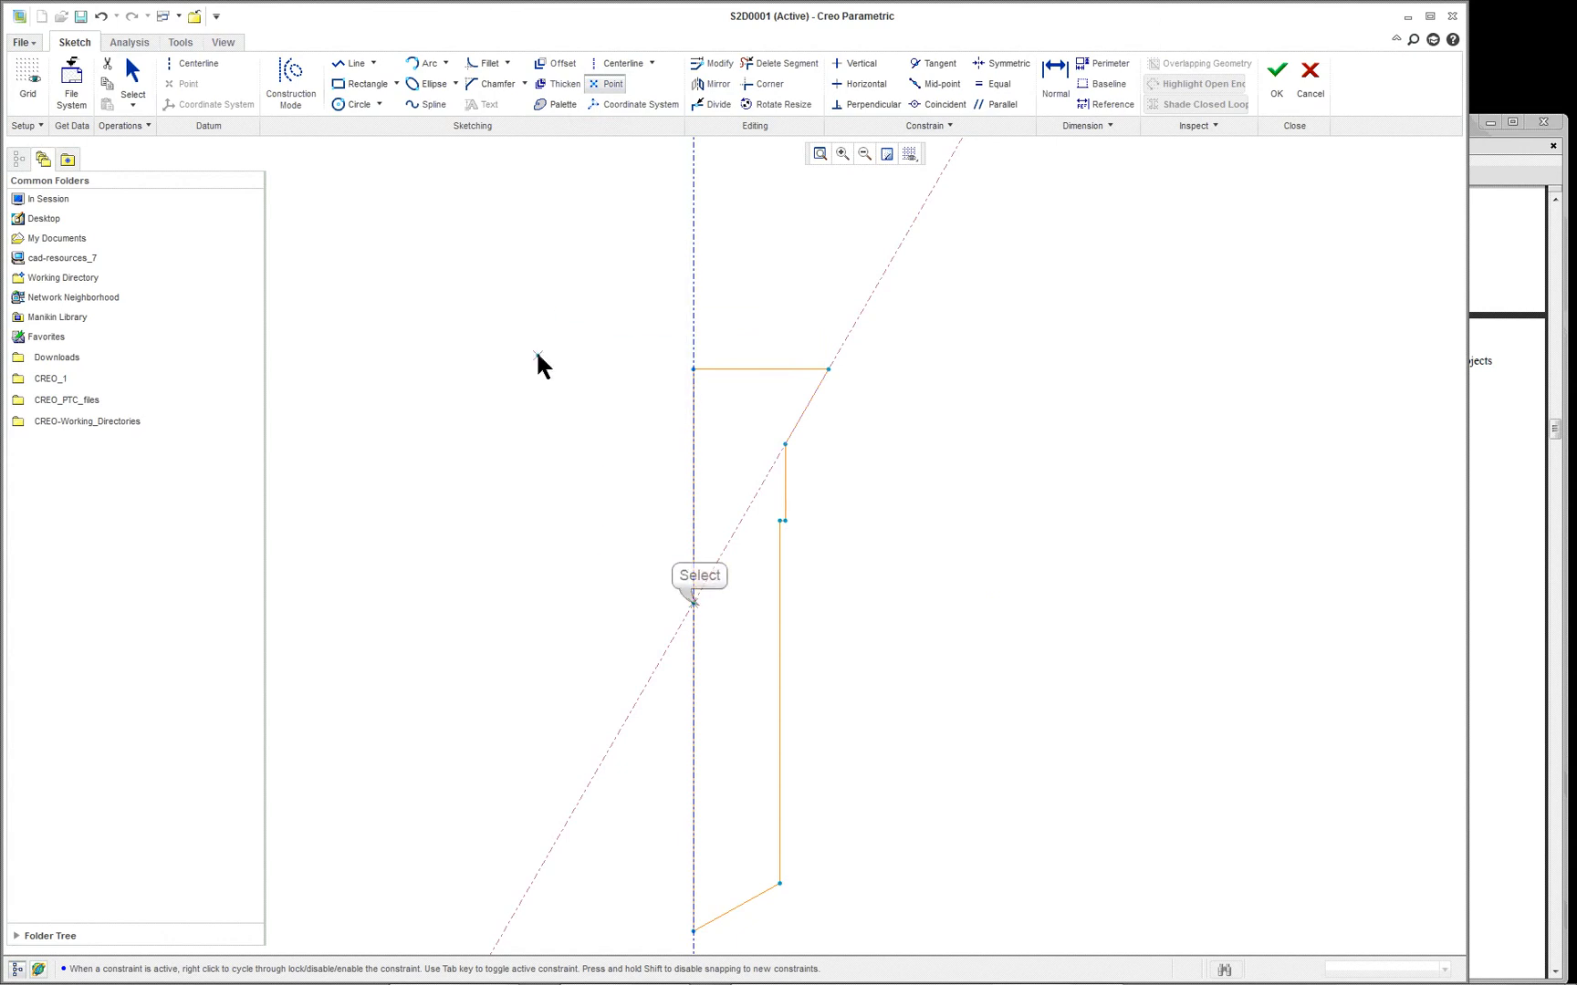
{"action": "left_click", "coordinate": [693, 603]}
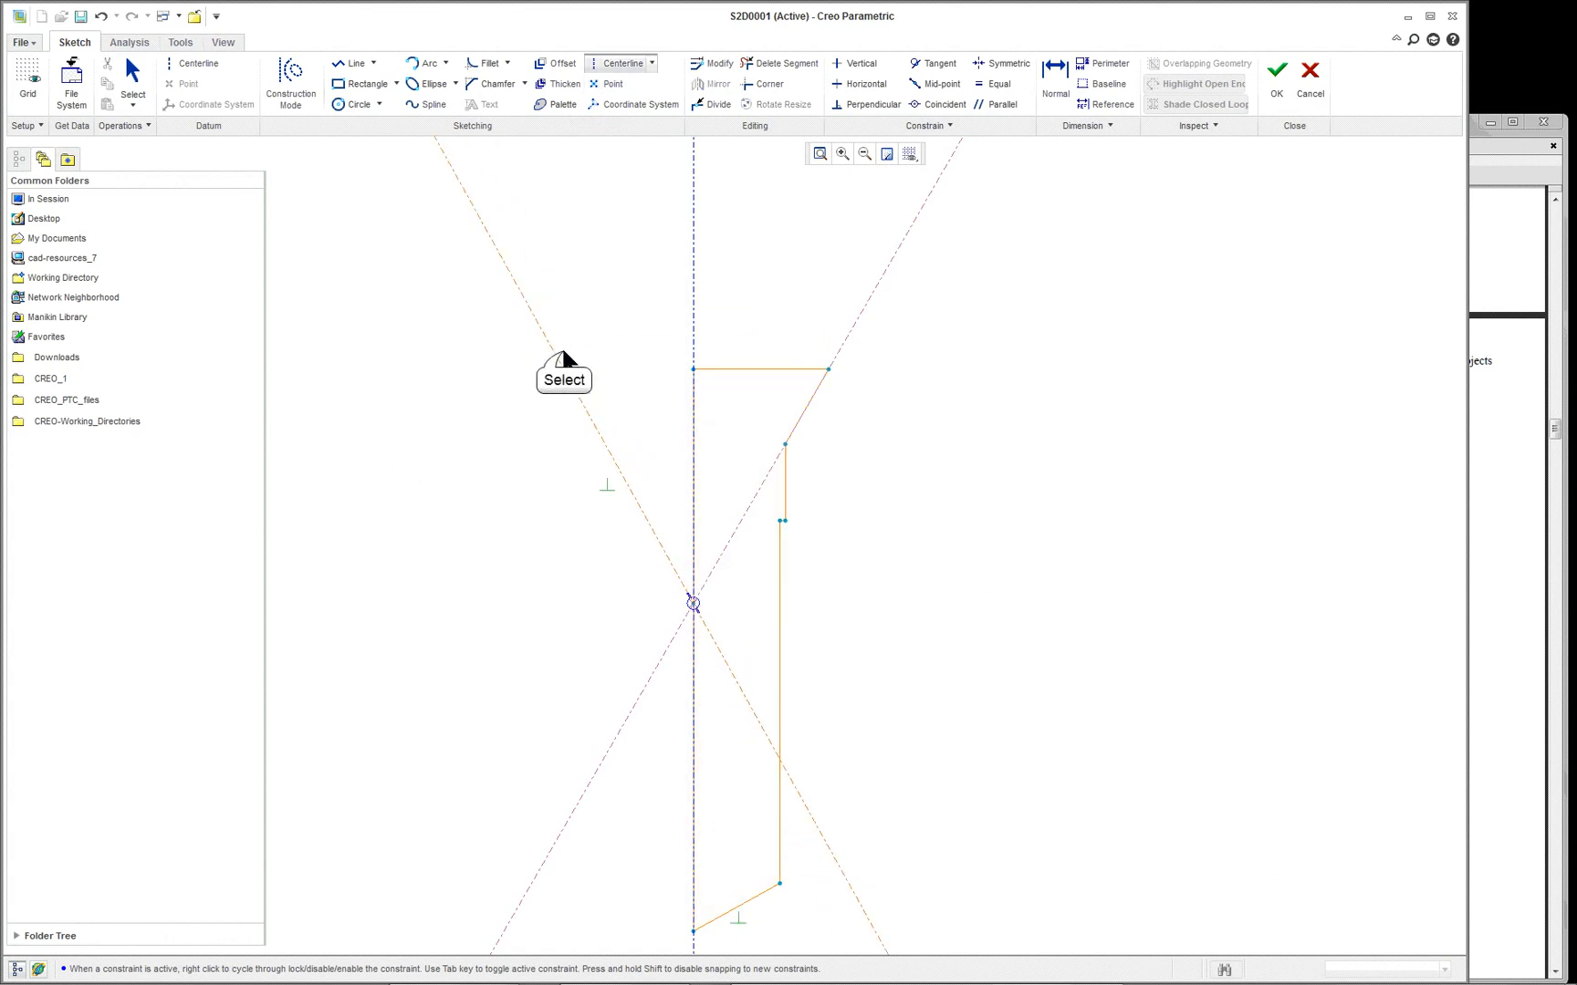
{"action": "right_click", "coordinate": [617, 301]}
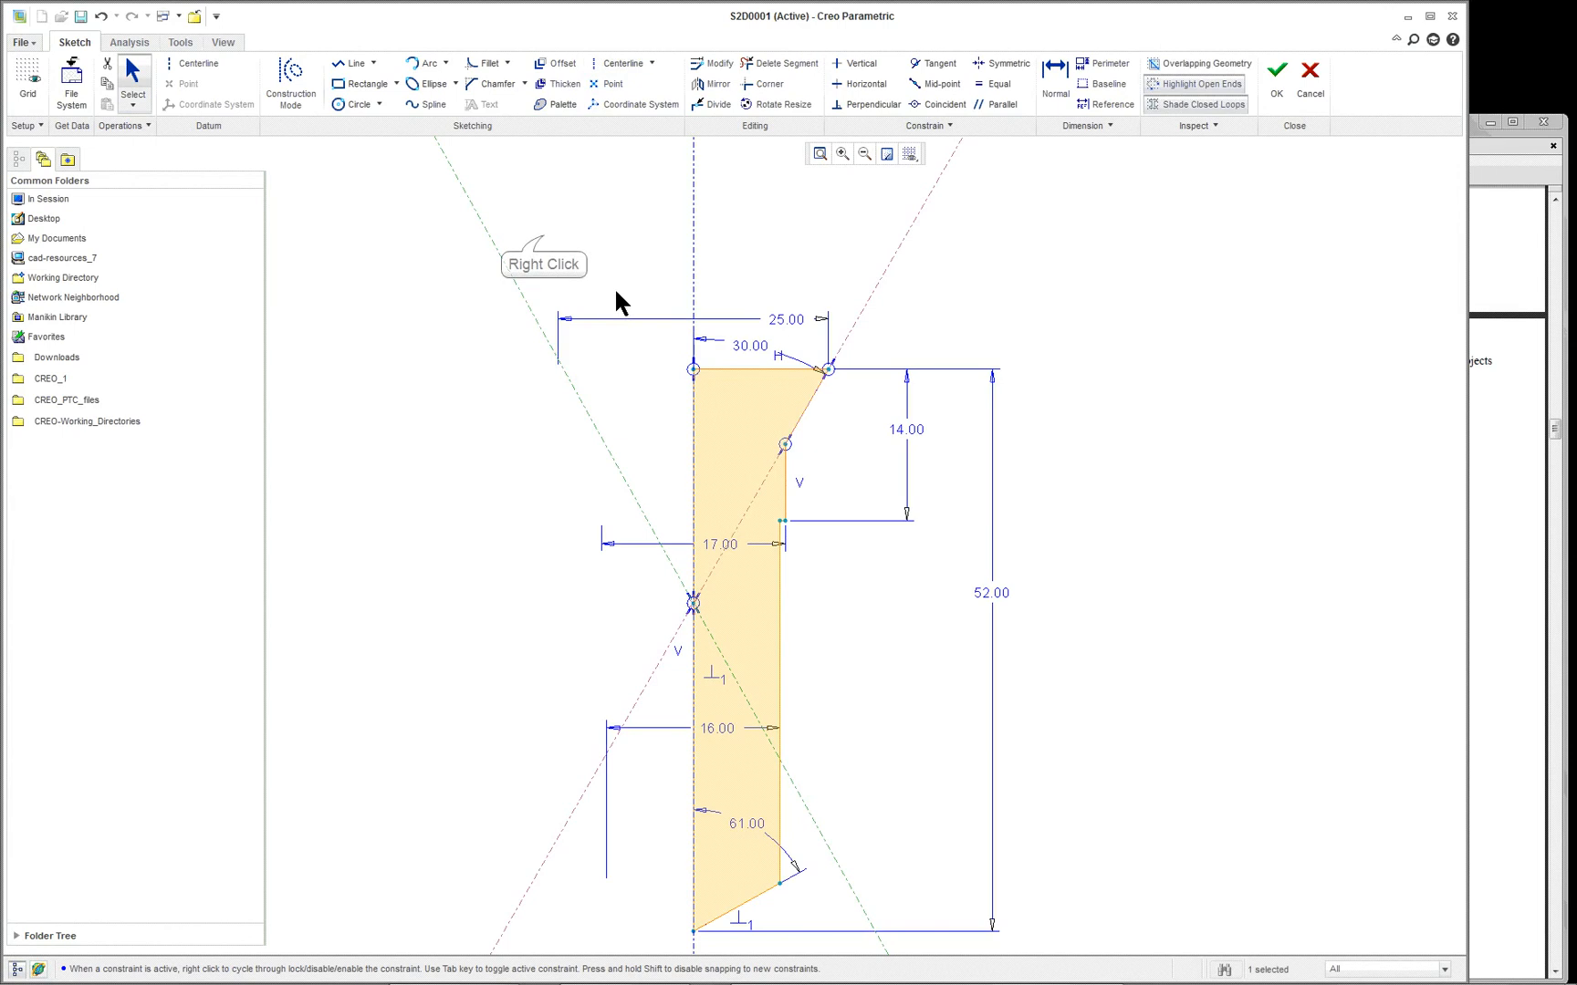
{"action": "right_click", "coordinate": [544, 242]}
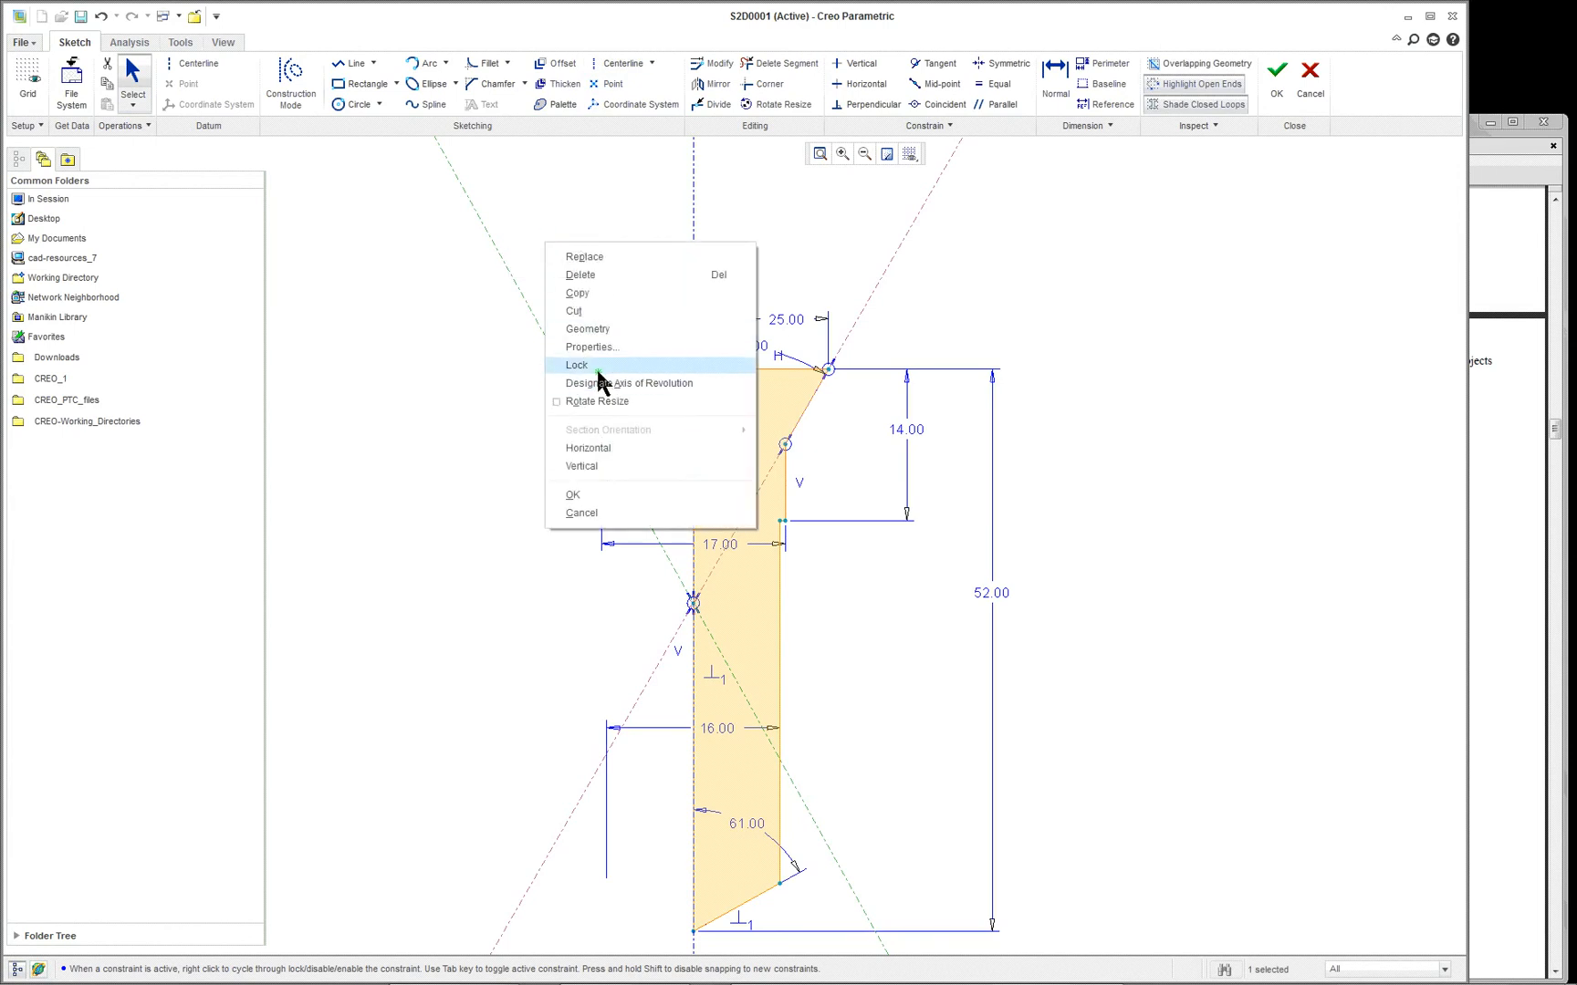
{"action": "double_click", "coordinate": [373, 64]}
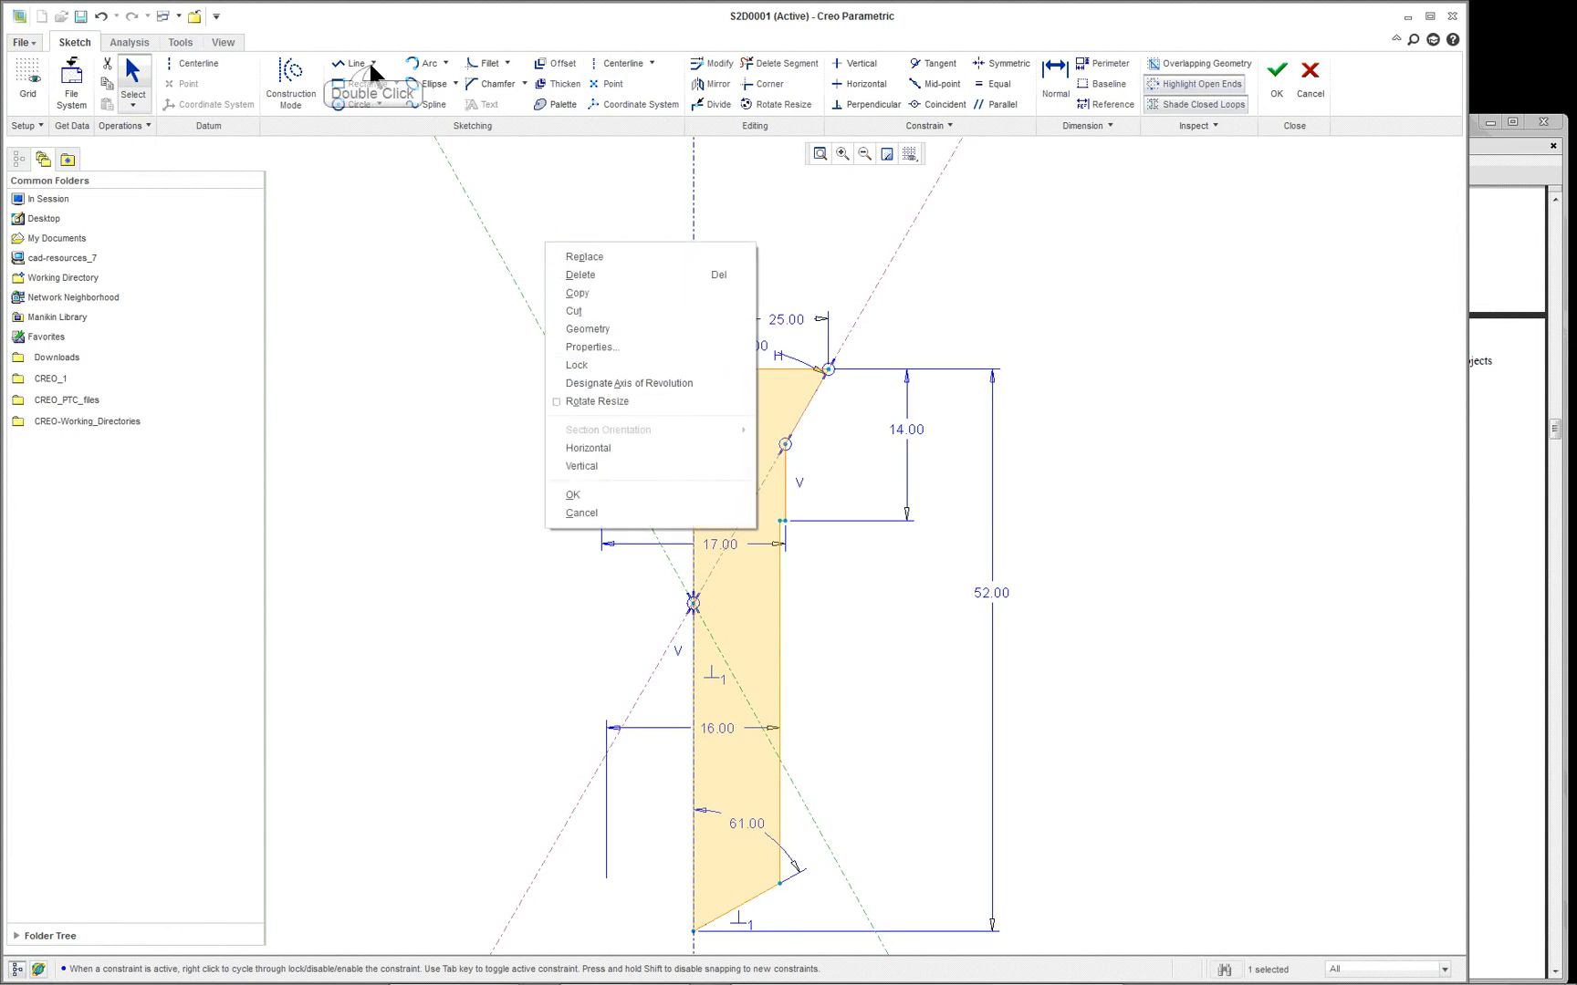
{"action": "right_click", "coordinate": [314, 166]}
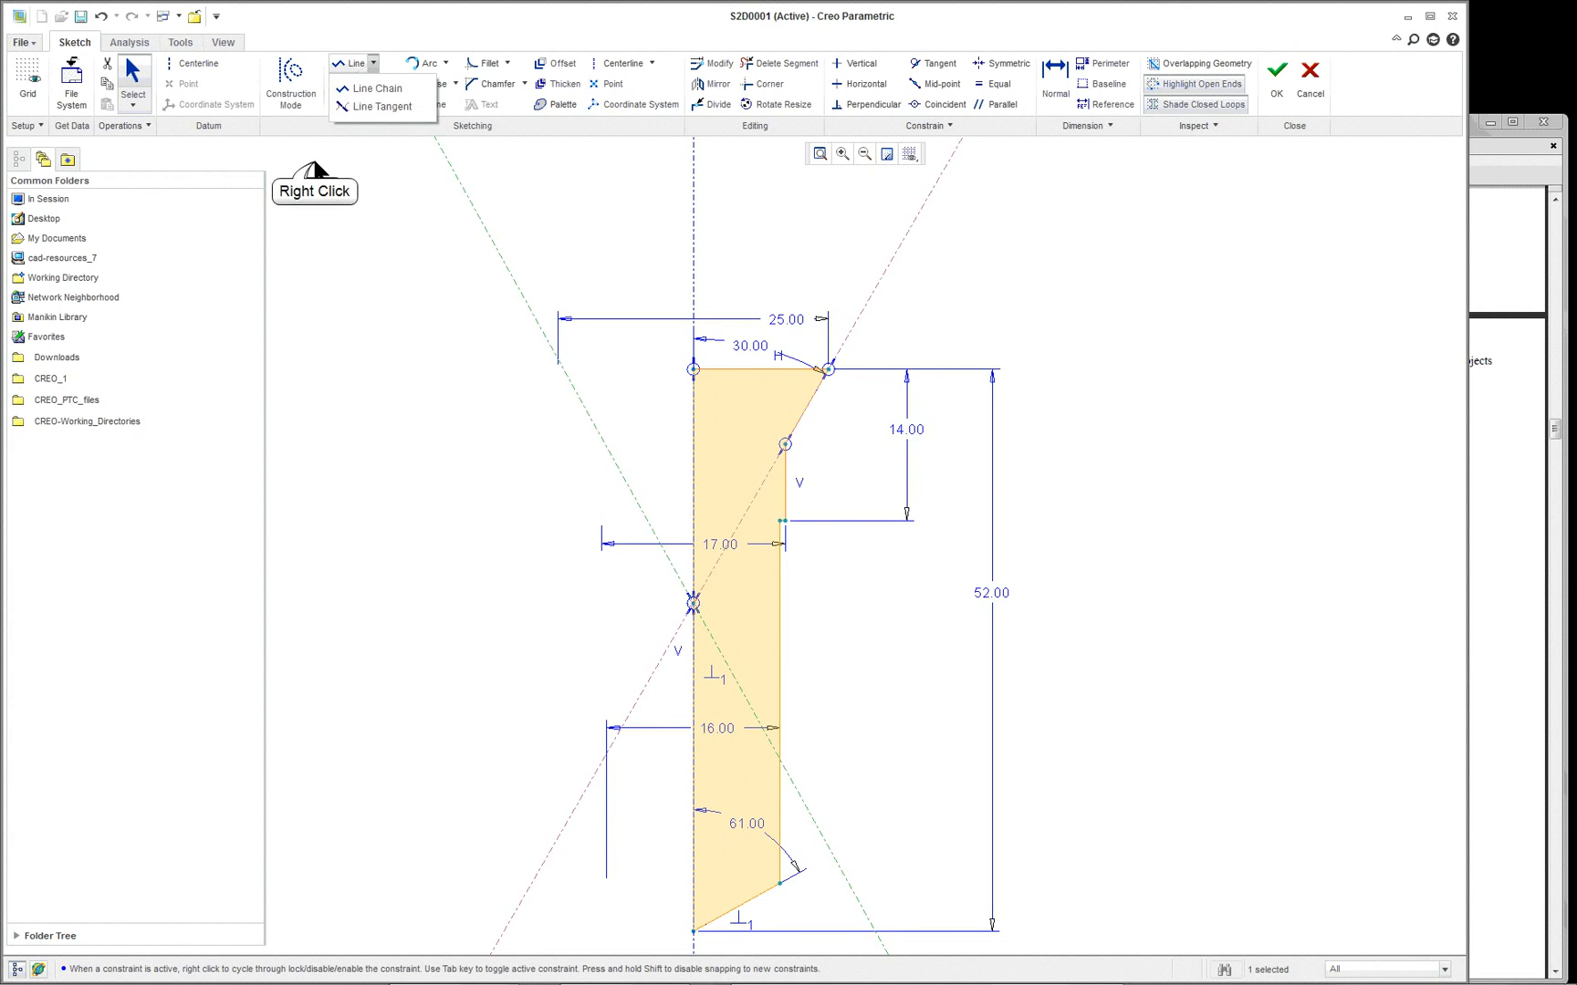
{"action": "left_click", "coordinate": [352, 215]}
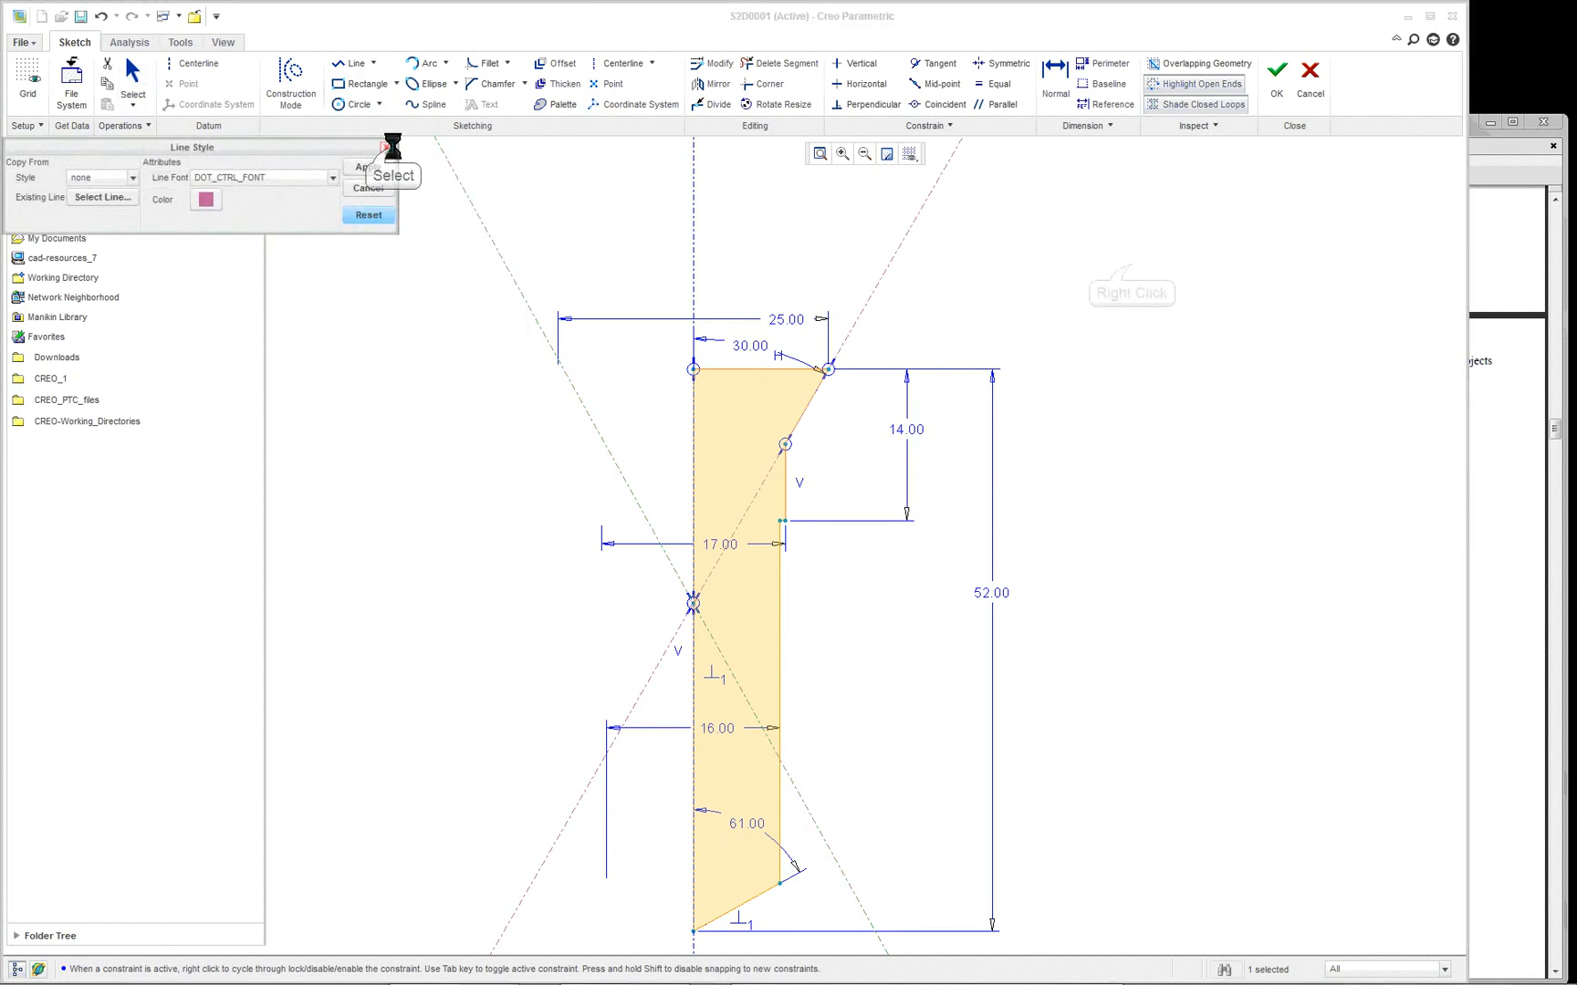
{"action": "left_click", "coordinate": [388, 148]}
- Draw a horizontal construction centerline along the upper edge of the hole profile
{"action": "right_click", "coordinate": [1131, 266]}
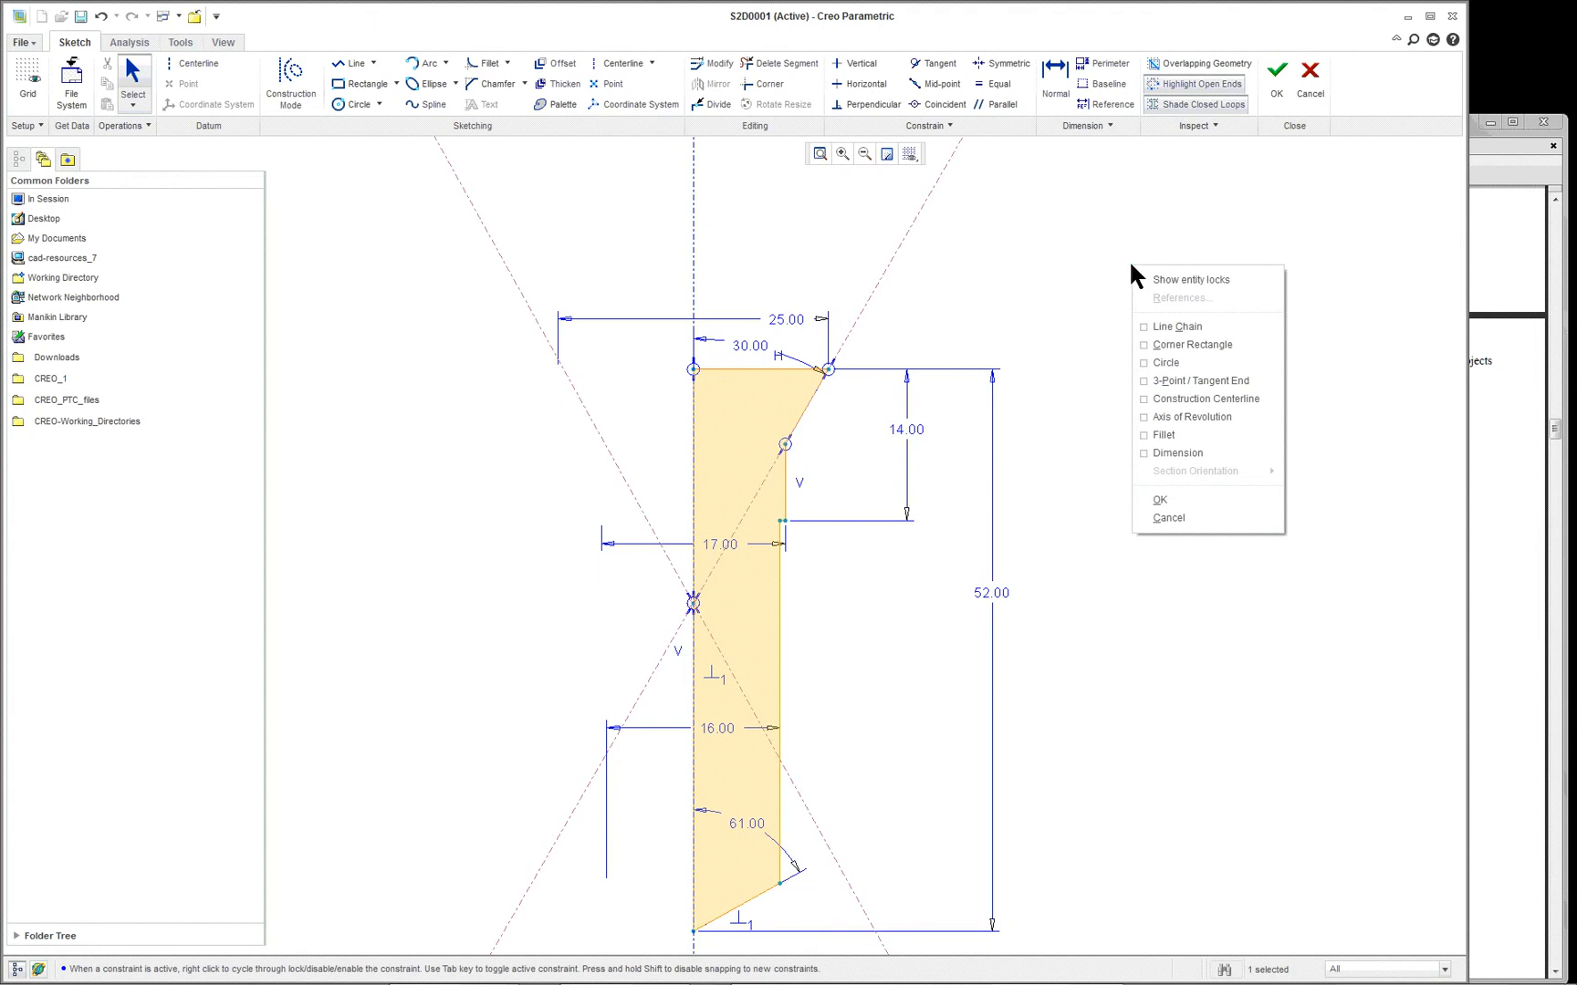
{"action": "left_click", "coordinate": [1221, 399]}
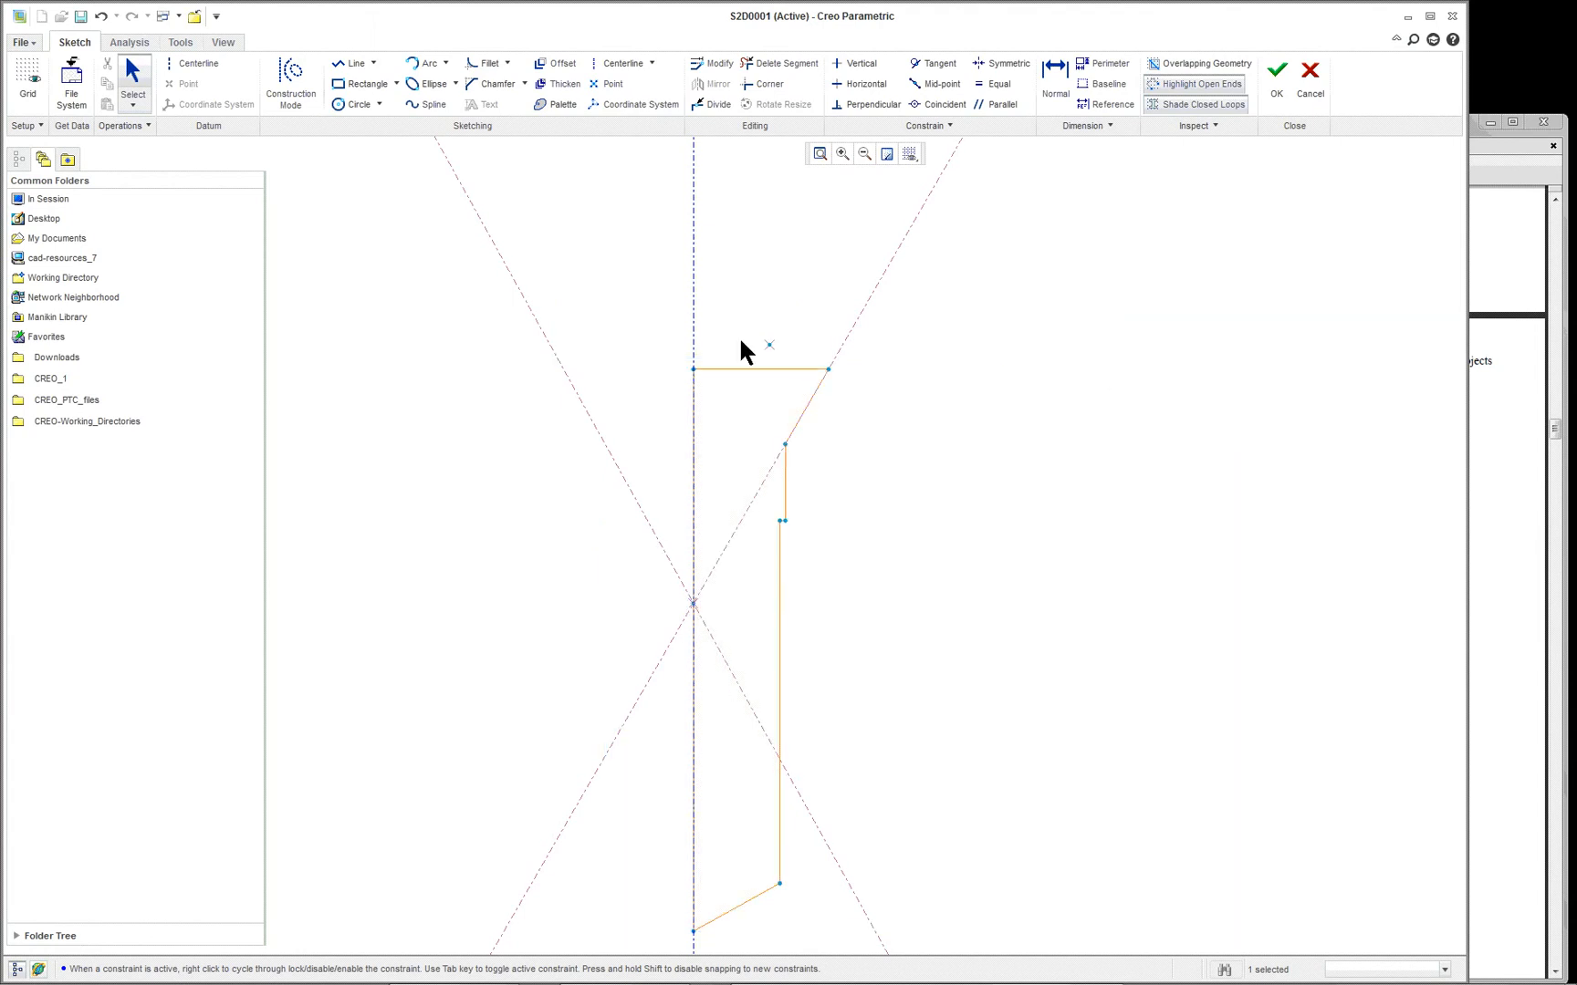
{"action": "left_click", "coordinate": [693, 370]}
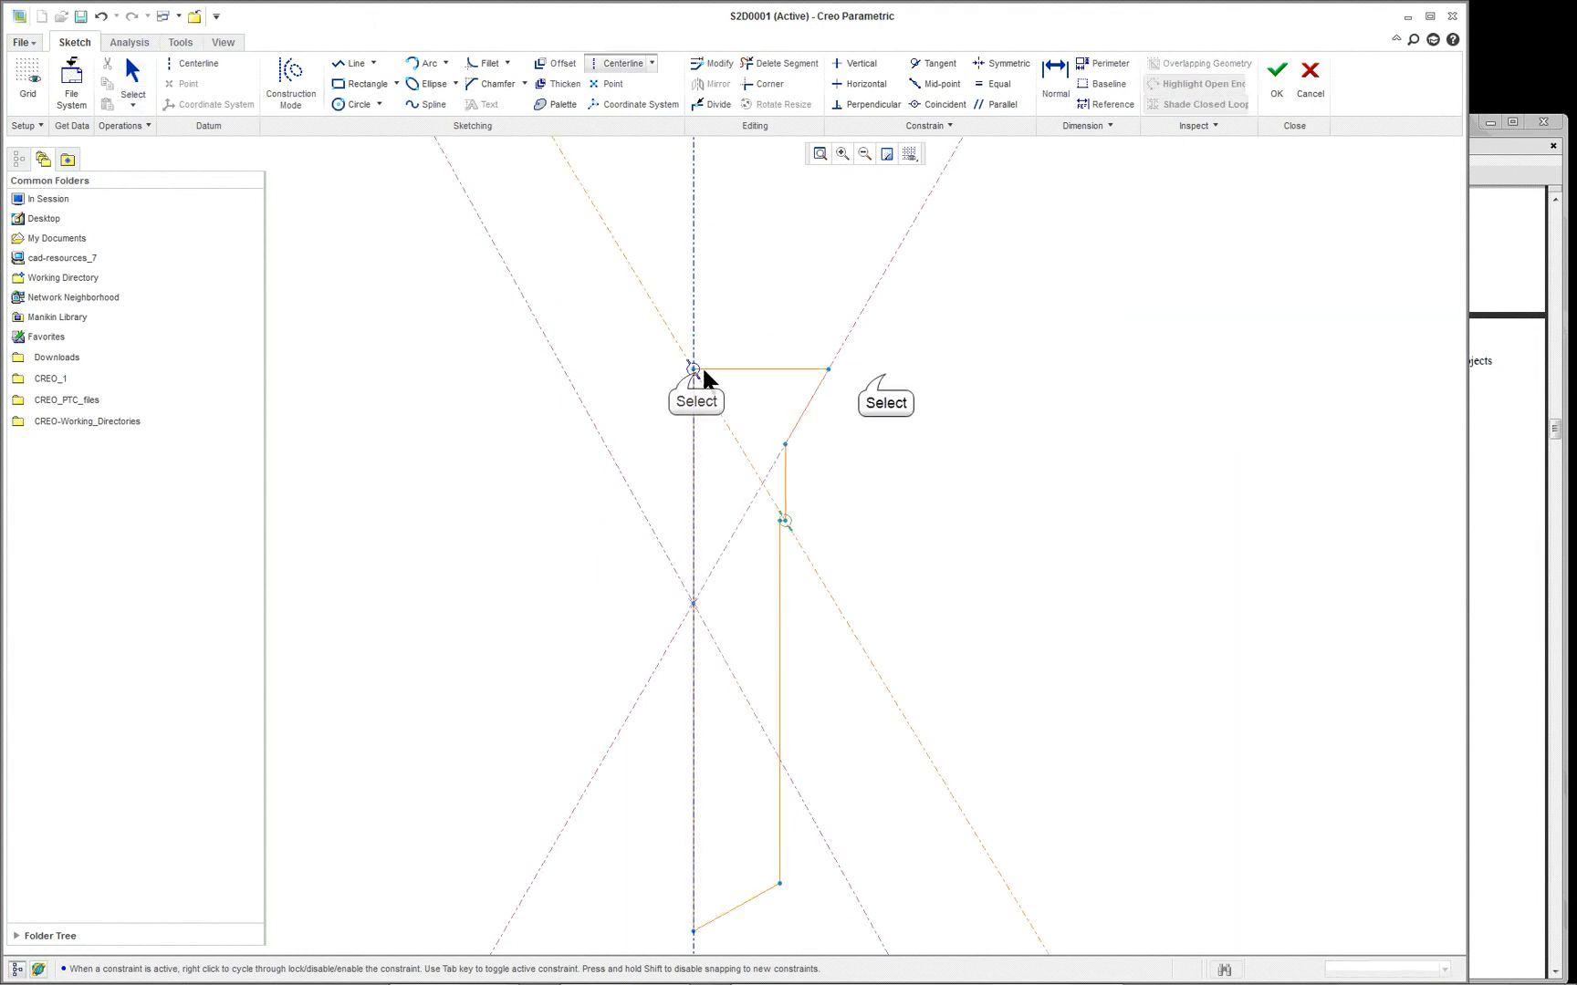
{"action": "left_click", "coordinate": [887, 382]}
{"action": "middle_click", "coordinate": [1084, 328]}
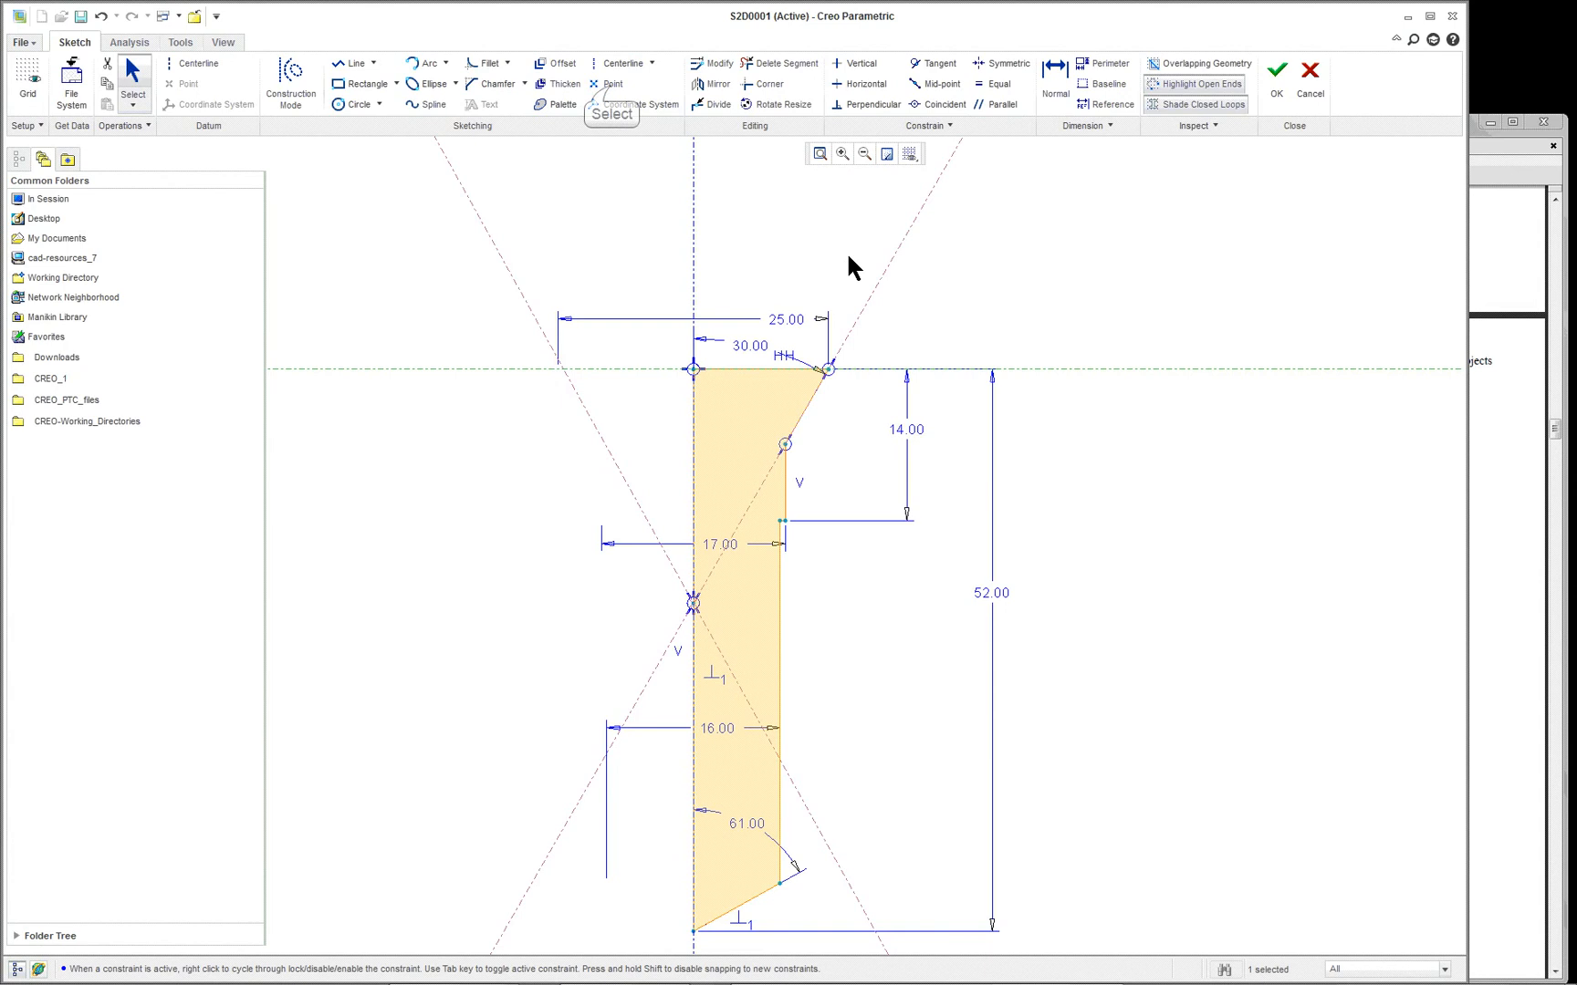
- Place a point where the horizontal centerline meets the slanted centerline on the side of the axis opposite the profile
{"action": "left_click", "coordinate": [609, 86]}
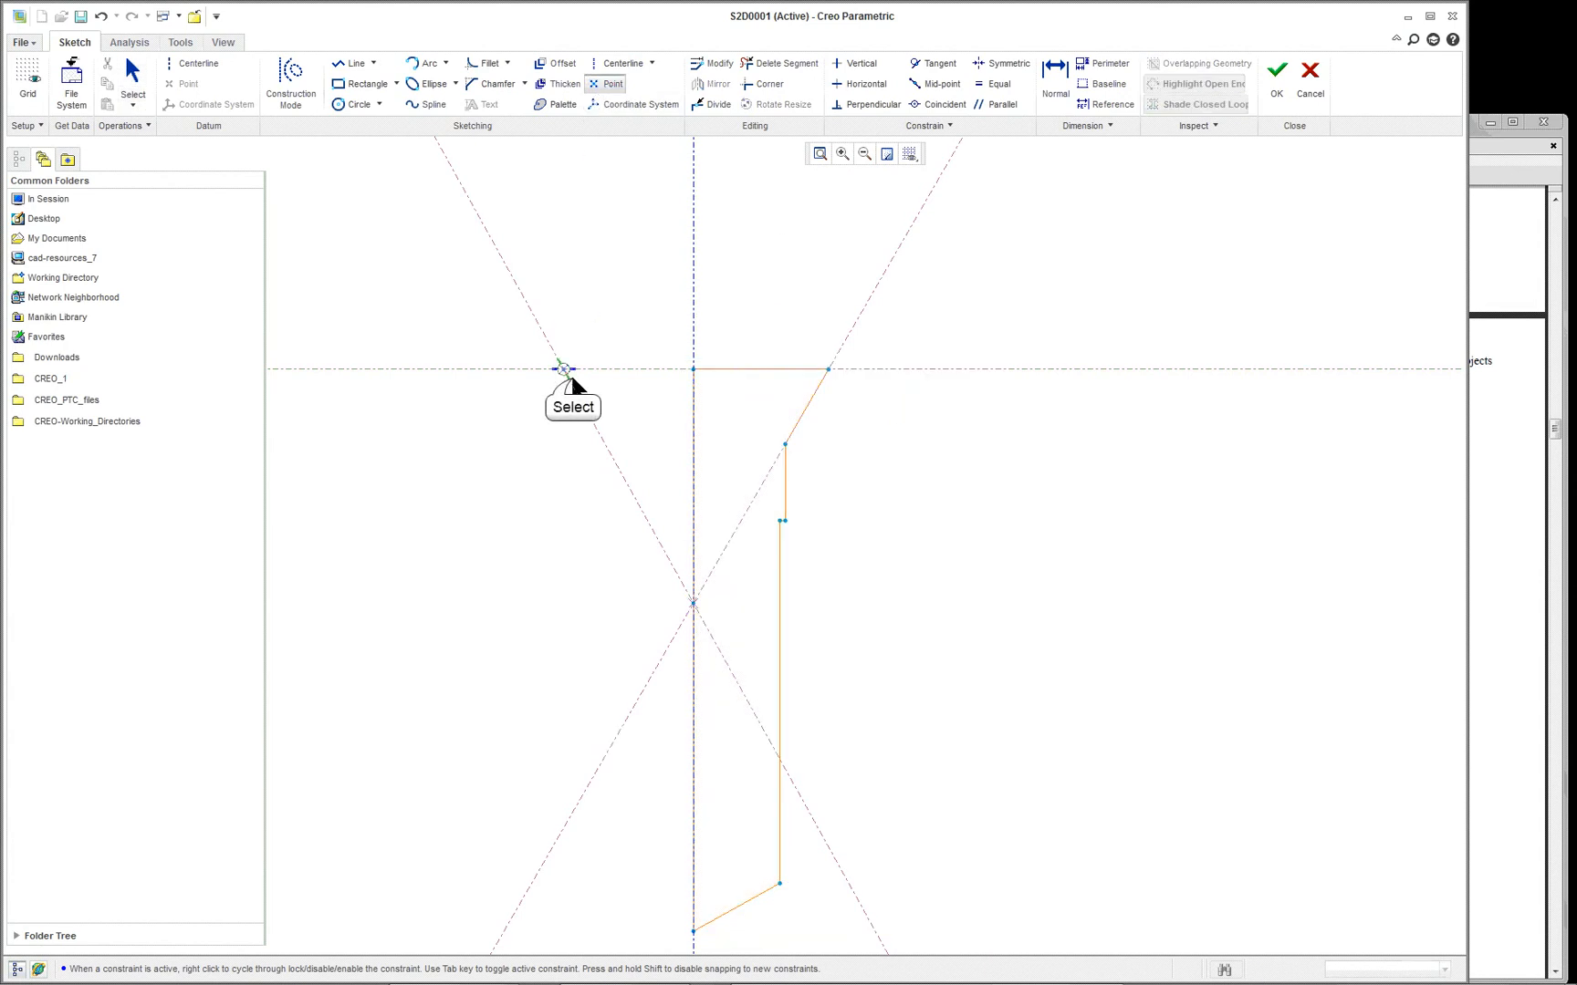
{"action": "left_click", "coordinate": [564, 370]}
{"action": "middle_click", "coordinate": [1038, 326]}
- Dimension the full included angle between the two slanted construction centerlines above the profile
{"action": "scroll", "coordinate": [1040, 326], "scroll_direction": "up", "scroll_amount": 1}
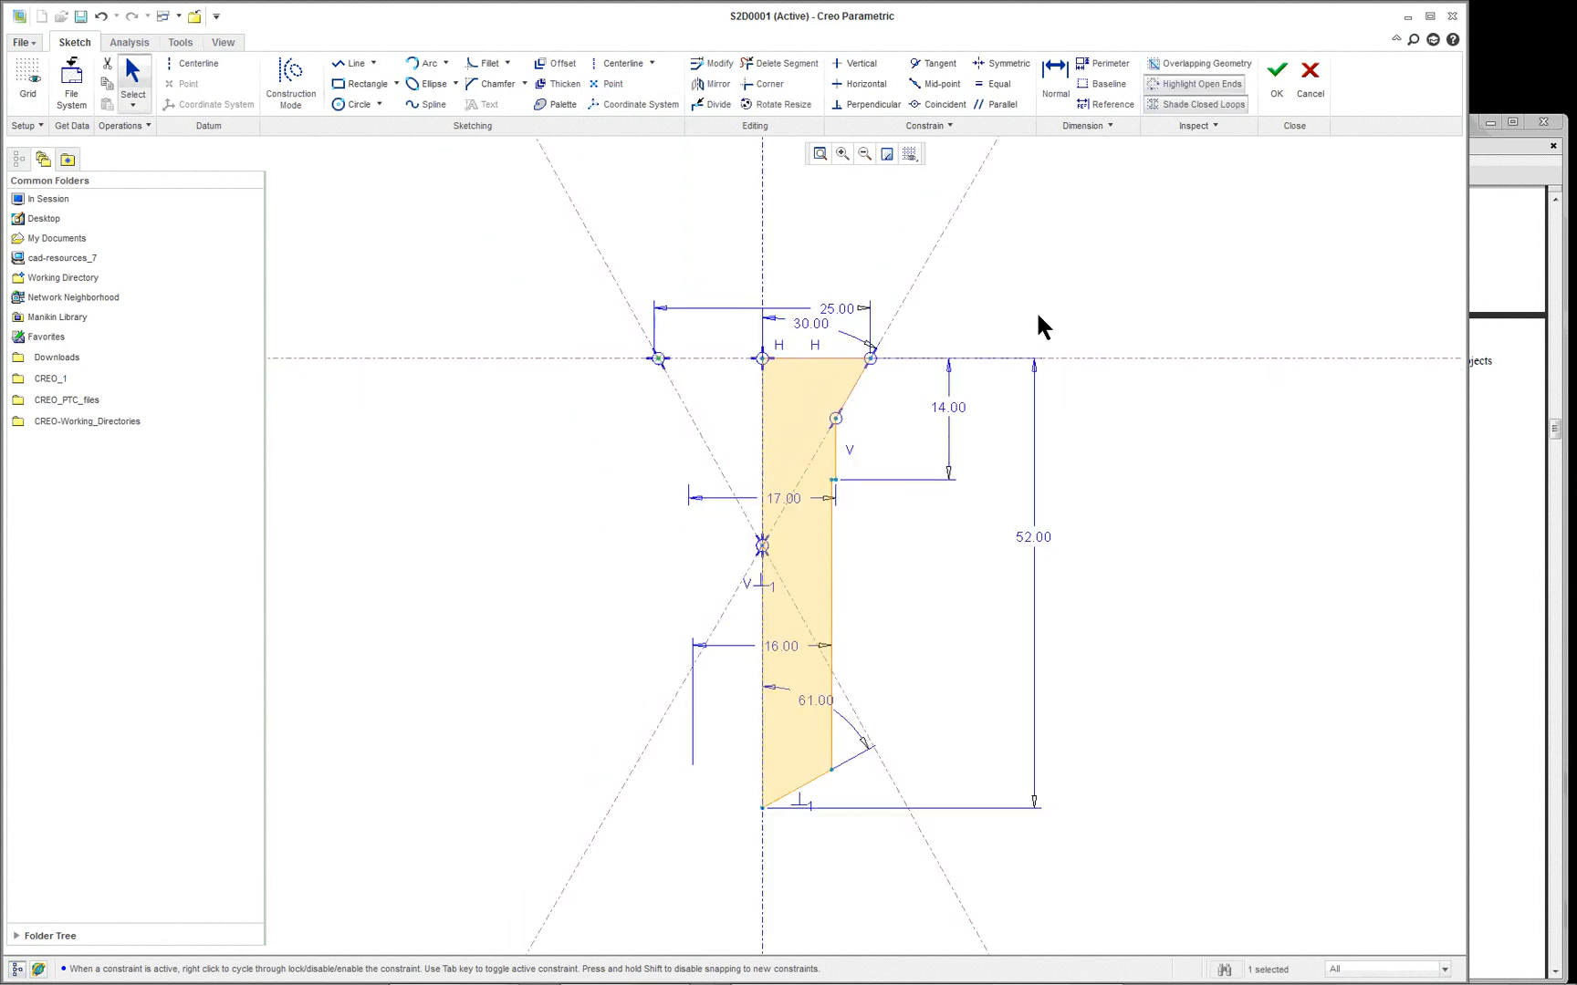
{"action": "right_click", "coordinate": [928, 316]}
{"action": "scroll", "coordinate": [930, 310], "scroll_direction": "down", "scroll_amount": 1}
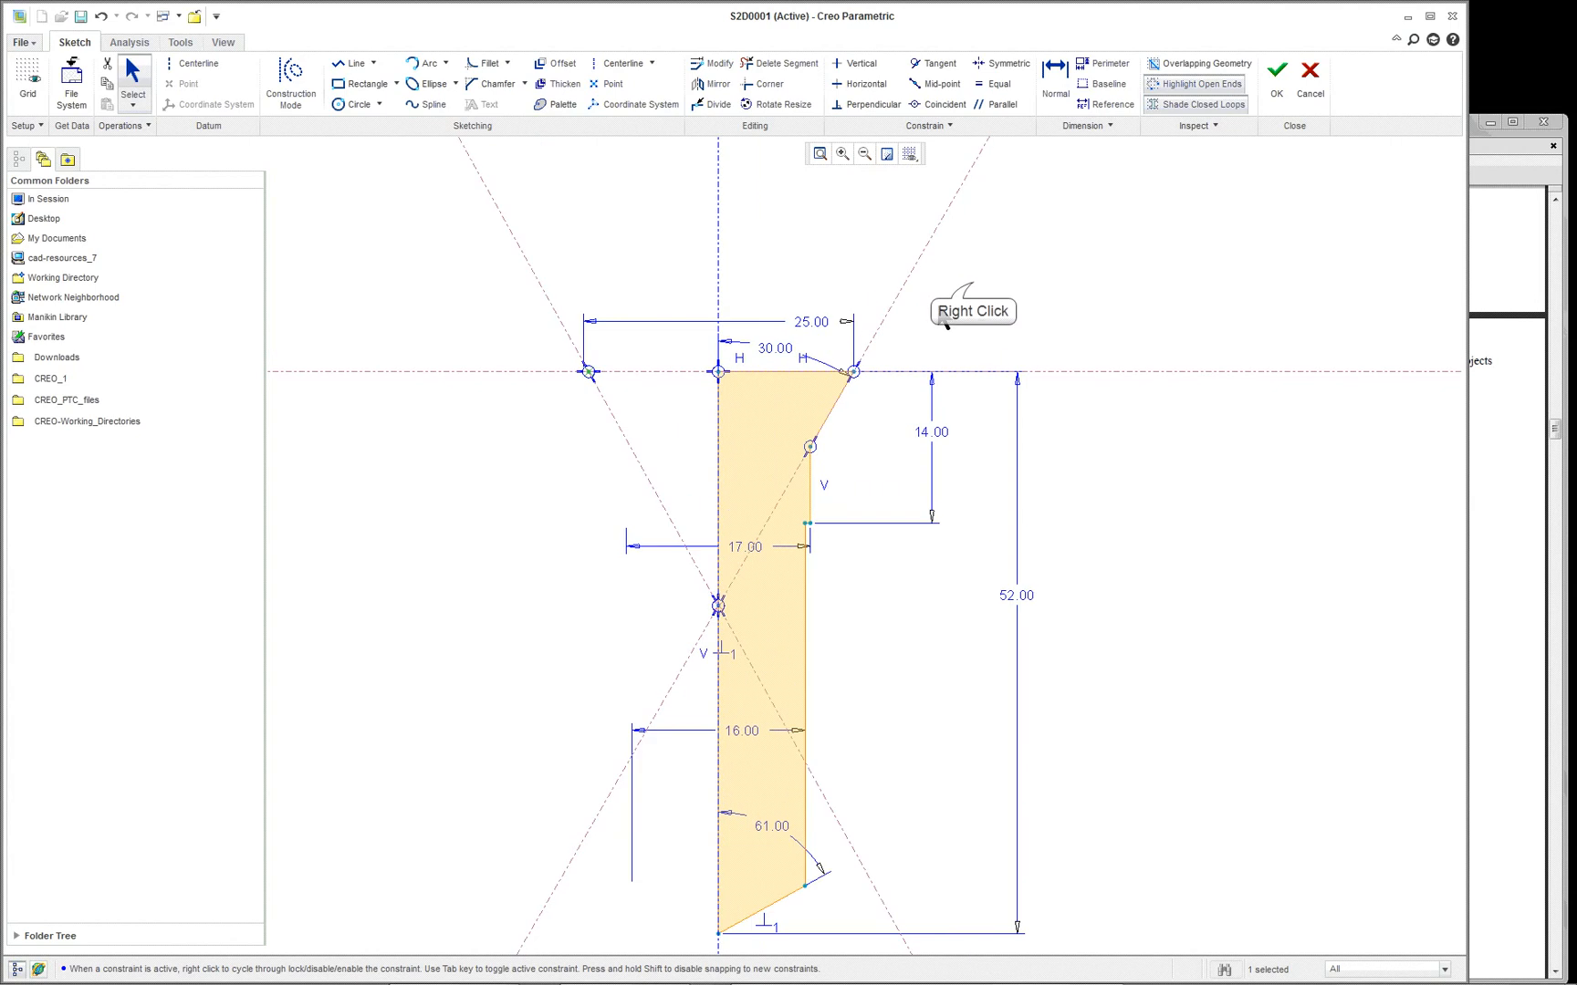
{"action": "right_click", "coordinate": [974, 288]}
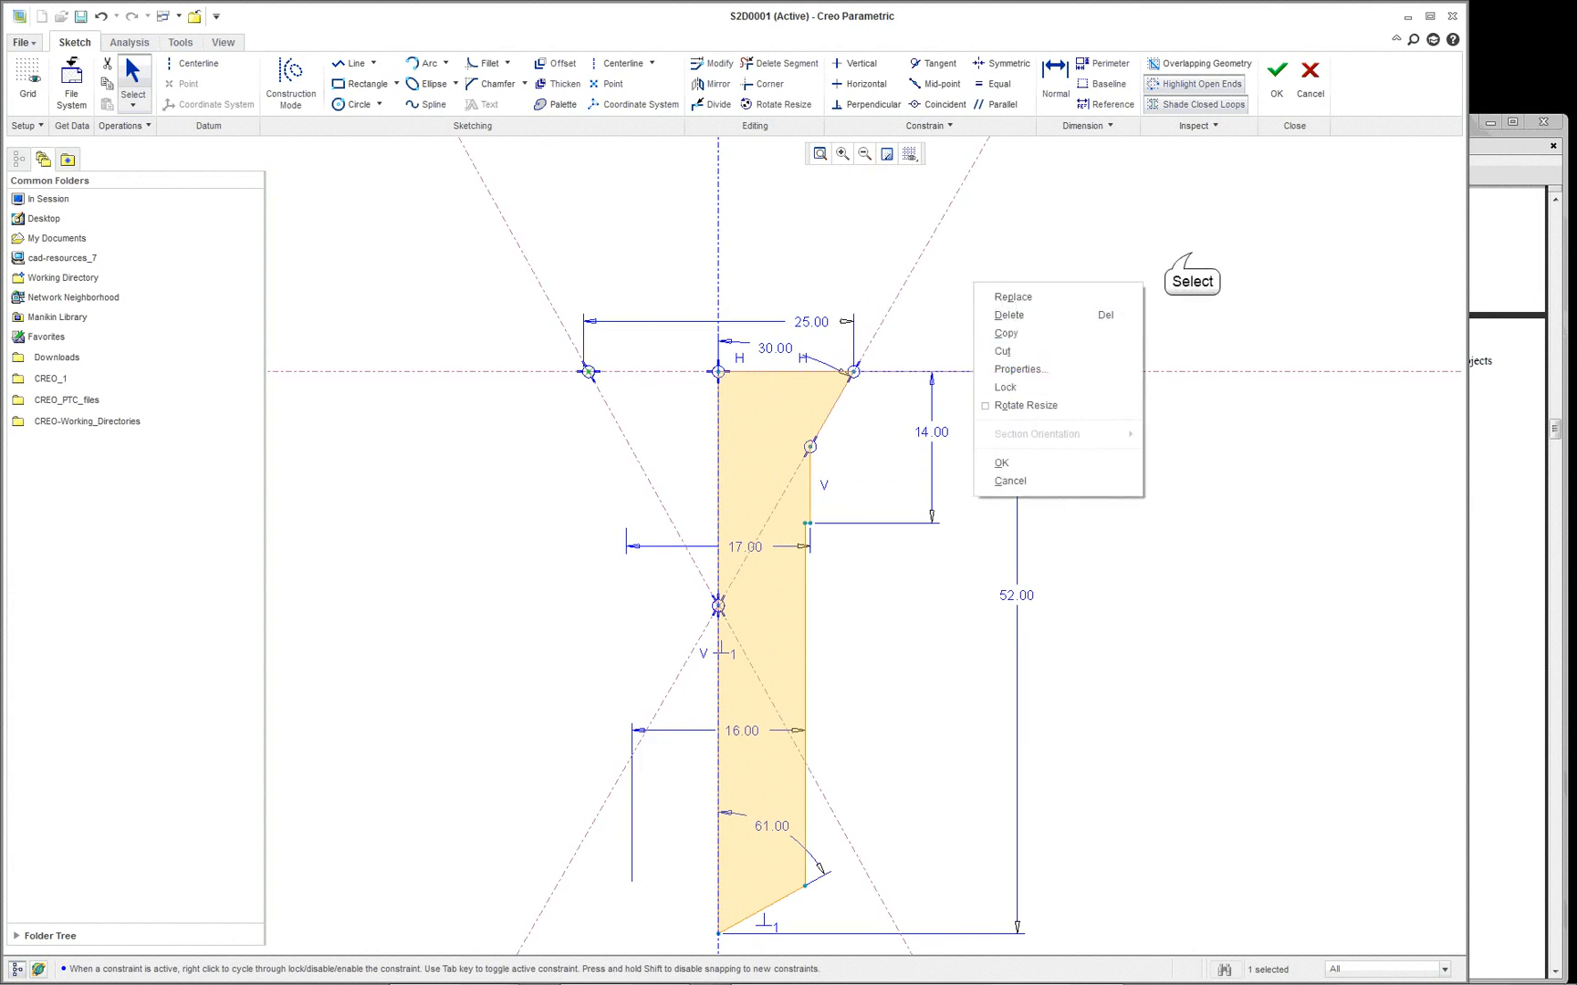
{"action": "left_click", "coordinate": [1191, 259]}
{"action": "right_click", "coordinate": [1191, 258]}
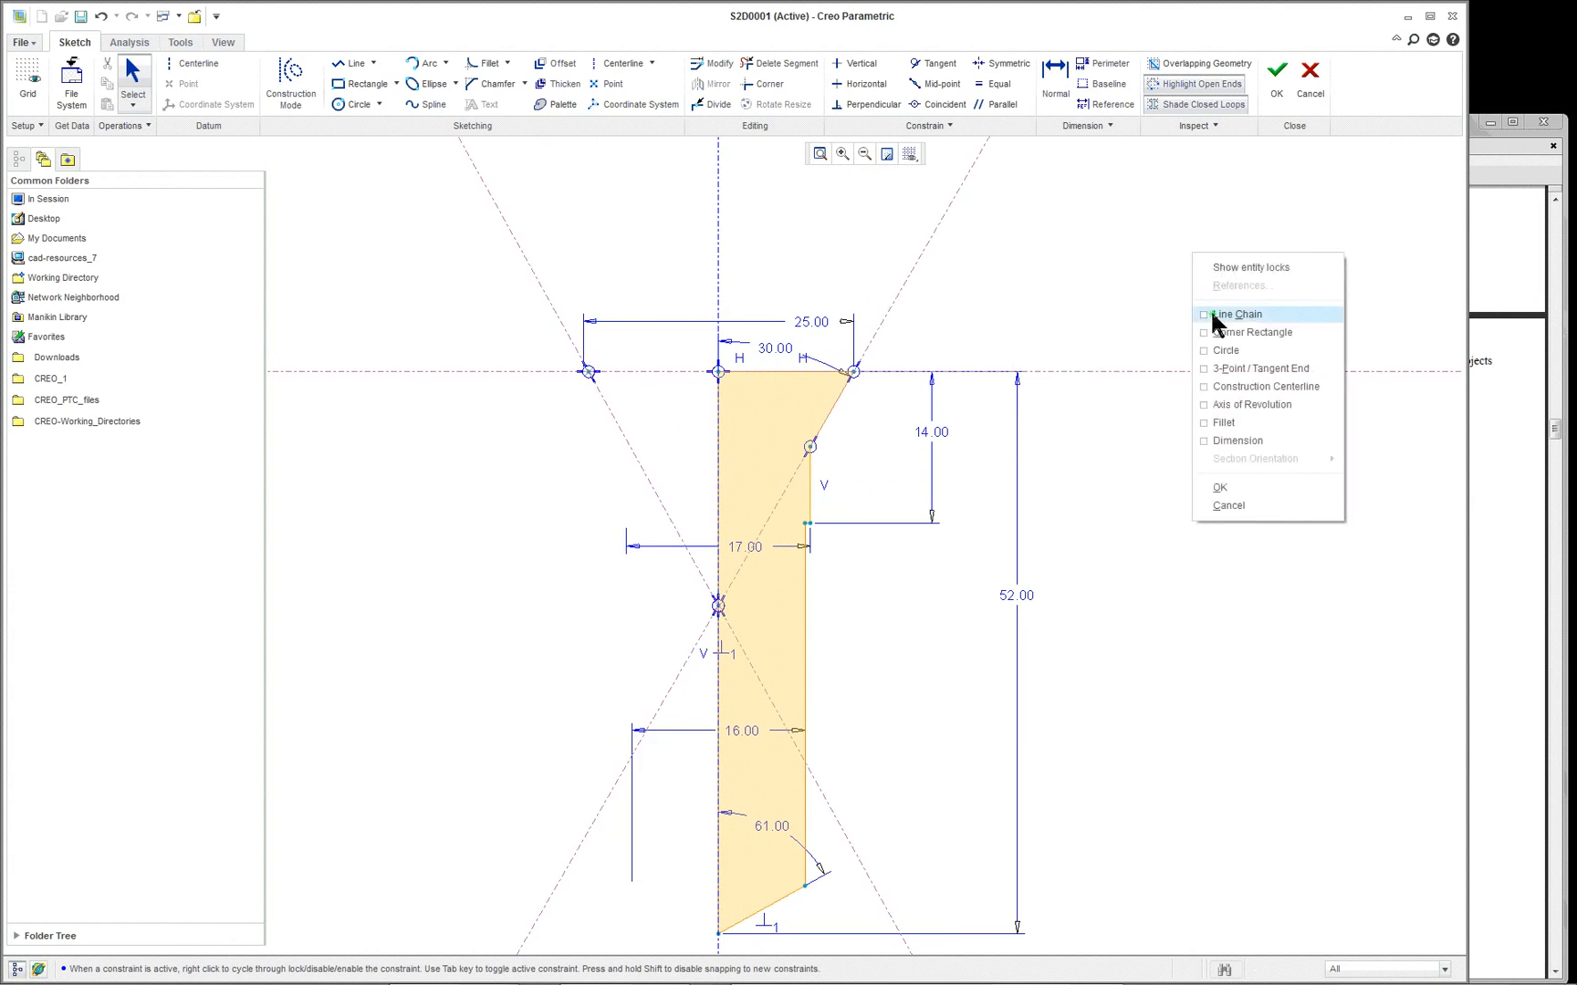
{"action": "left_click", "coordinate": [1237, 441]}
{"action": "left_click", "coordinate": [903, 340]}
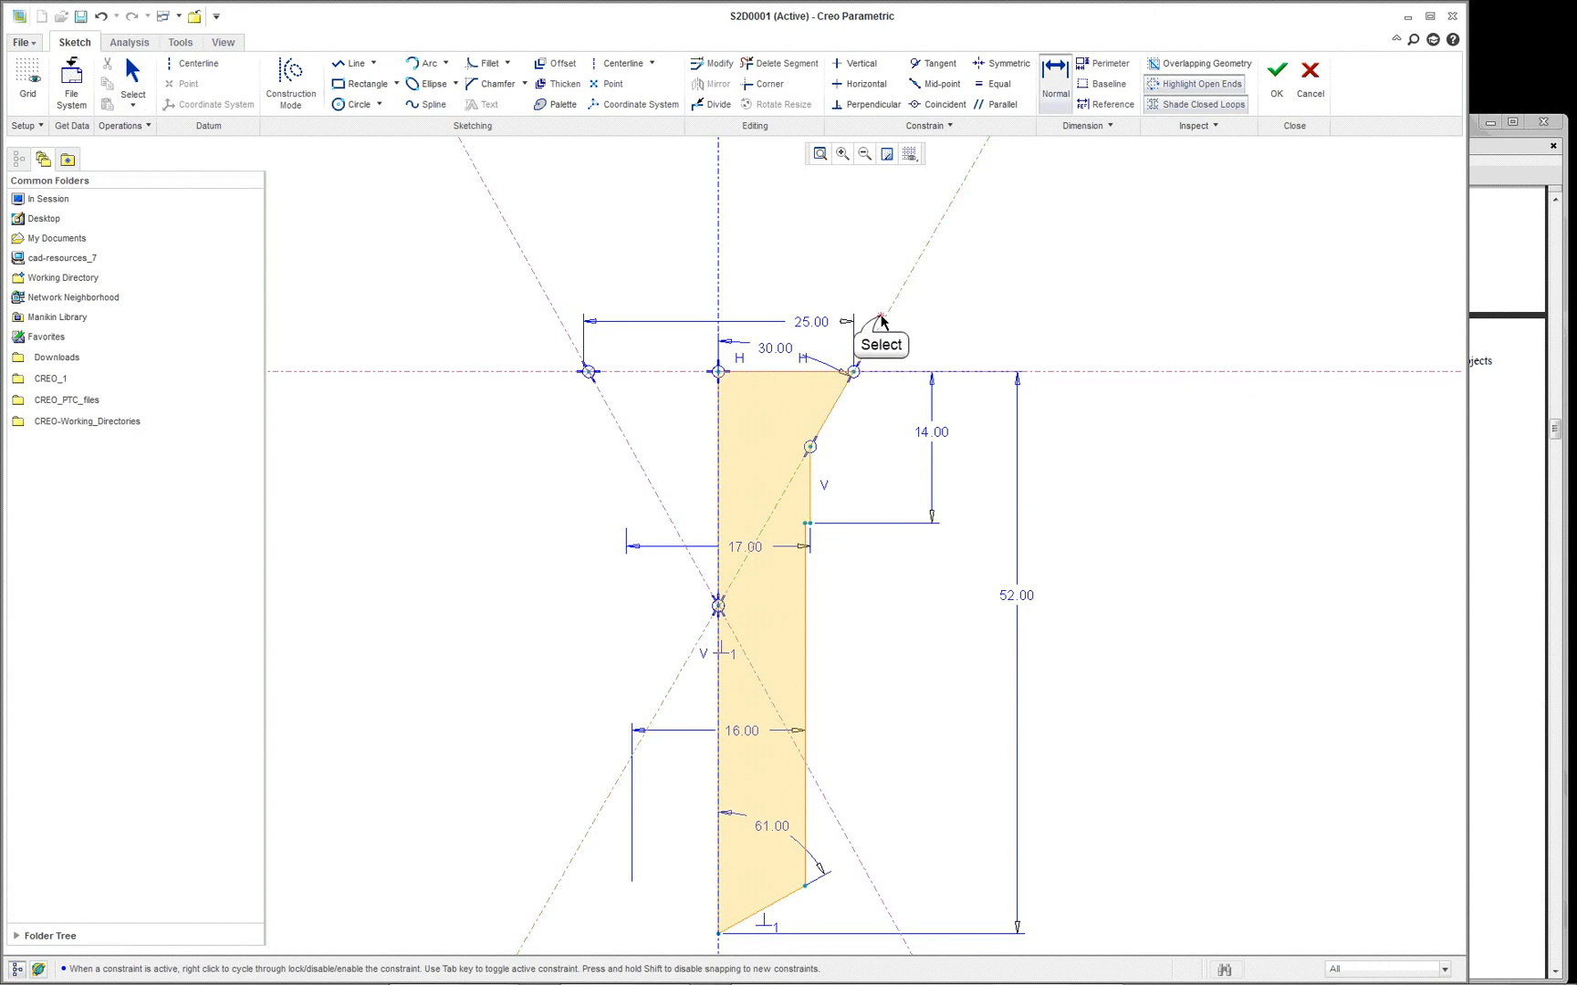
{"action": "left_click", "coordinate": [546, 306]}
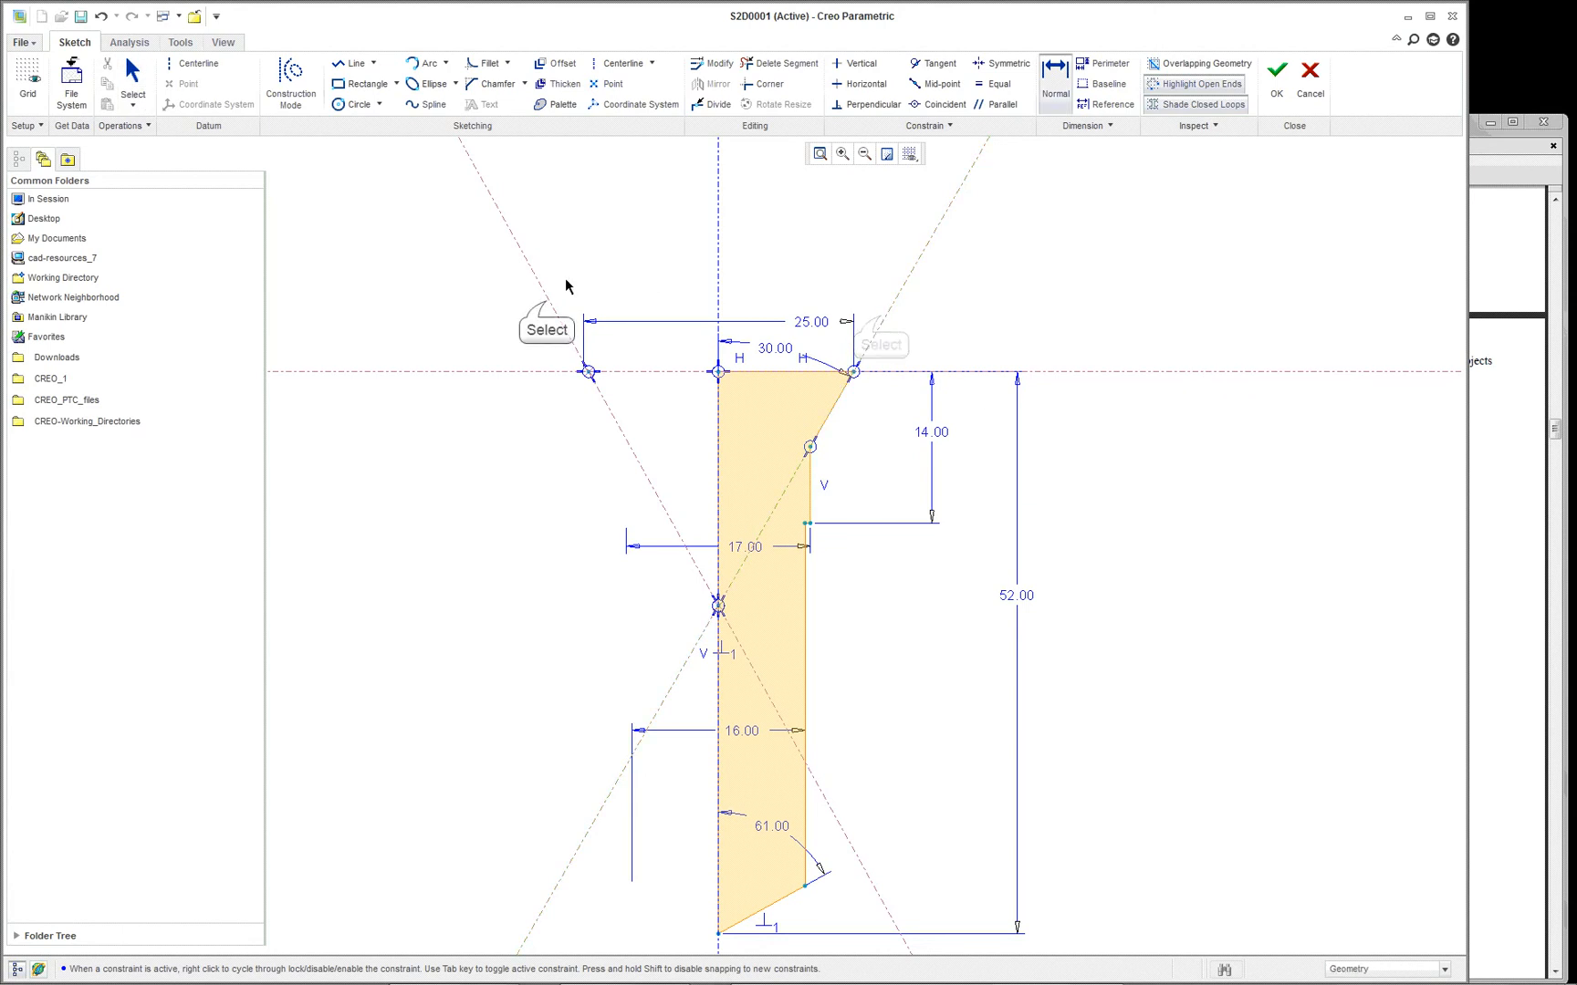
{"action": "middle_click", "coordinate": [687, 228]}
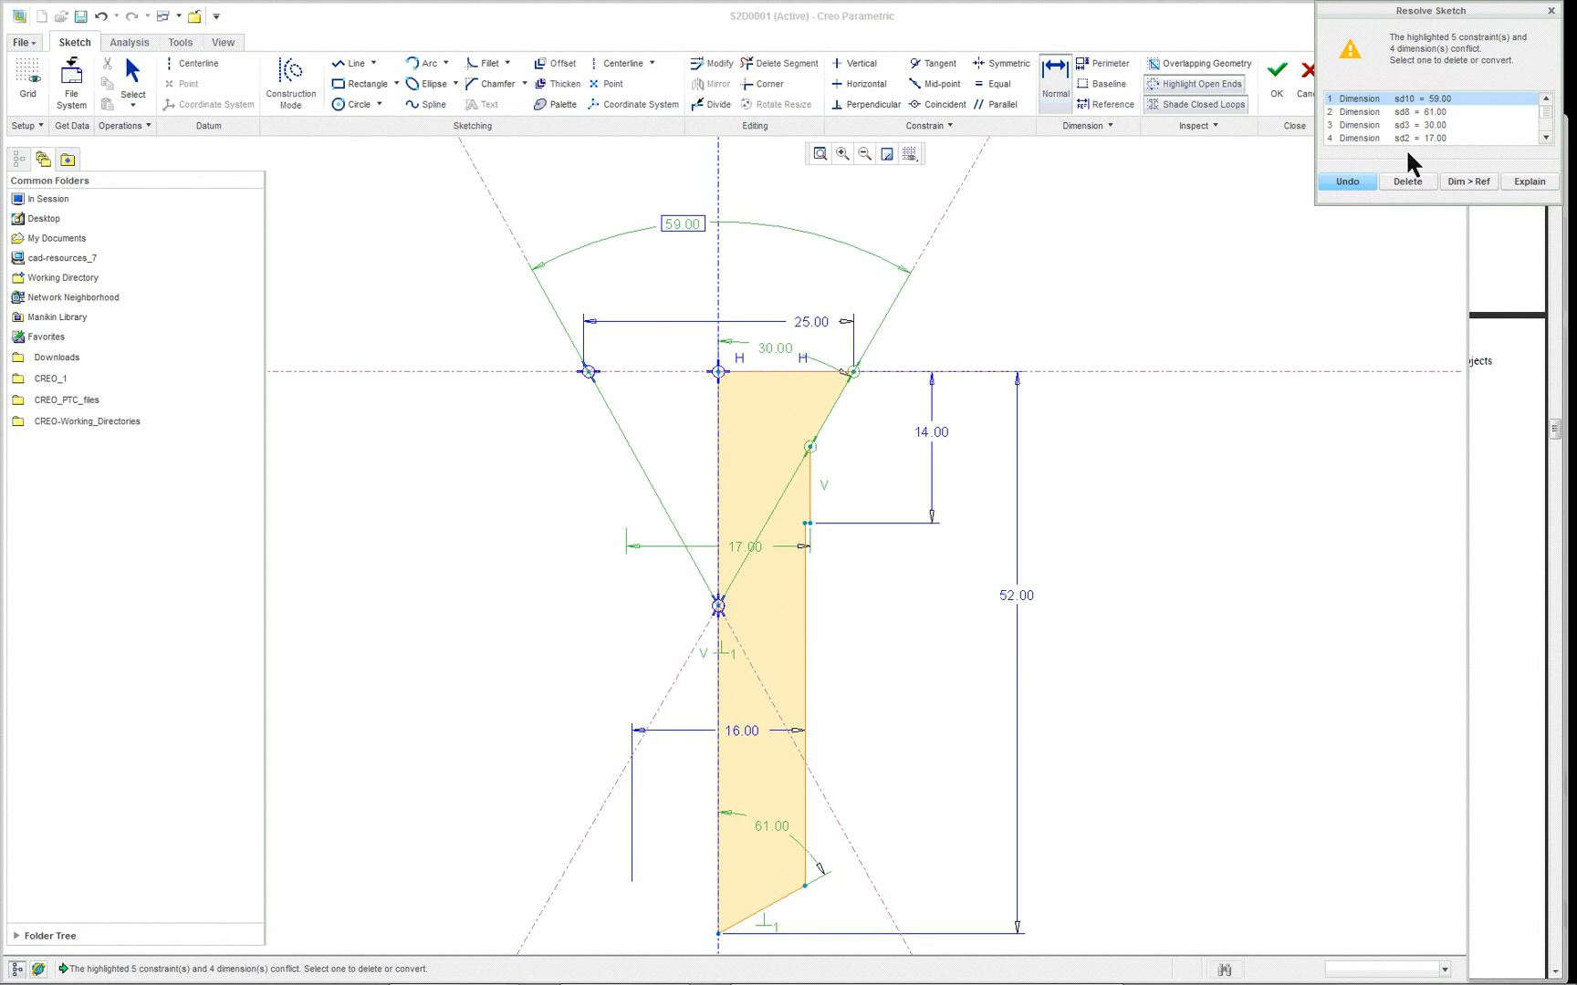
- Resolve the sketch conflict by deleting the 30.00 half-angle dimension of the countersink edge
{"action": "left_click", "coordinate": [1546, 140]}
{"action": "left_click", "coordinate": [1414, 114]}
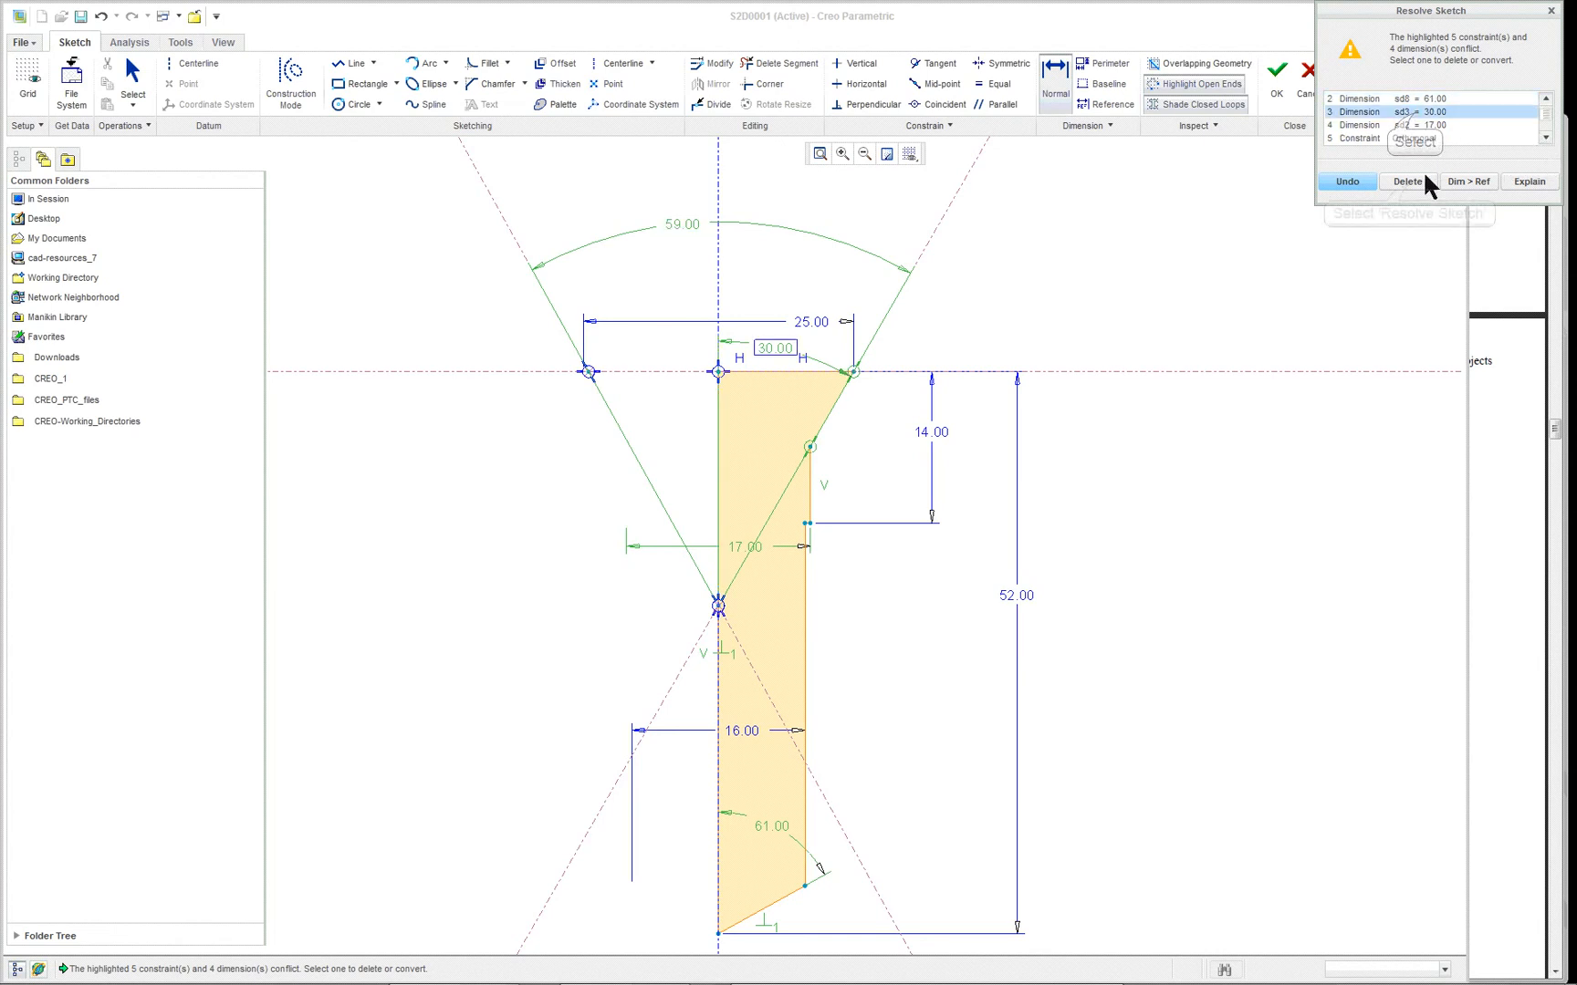
{"action": "left_click", "coordinate": [1407, 180]}
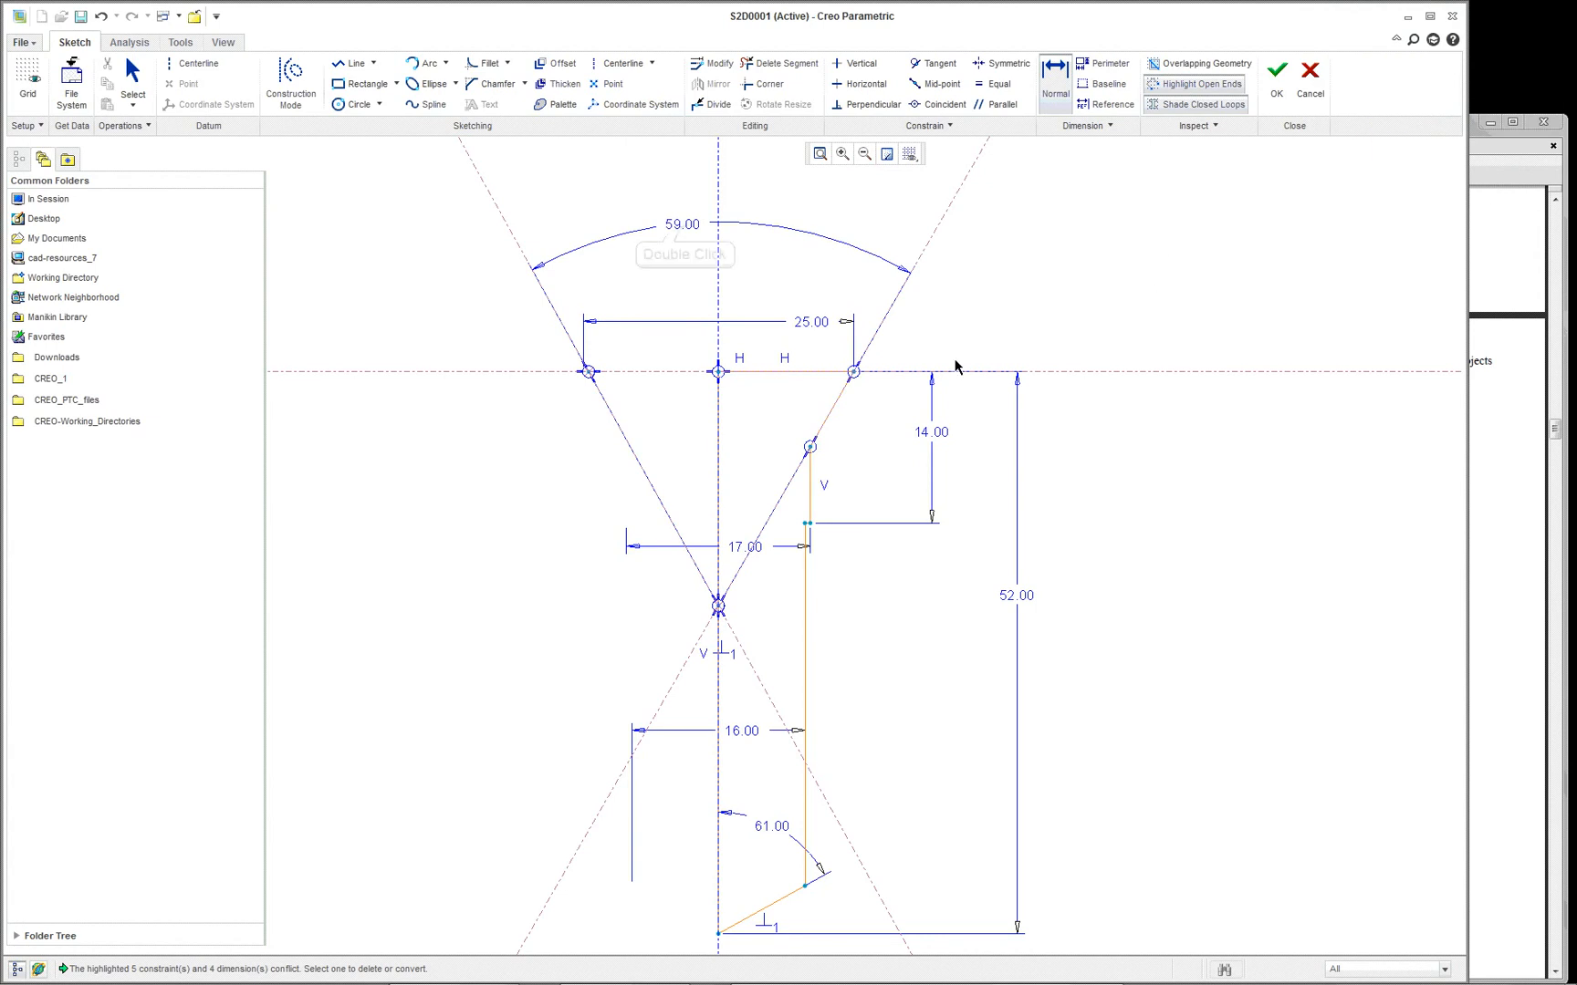
- Set the included angle between the two slanted centerlines to 60
{"action": "double_click", "coordinate": [730, 225]}
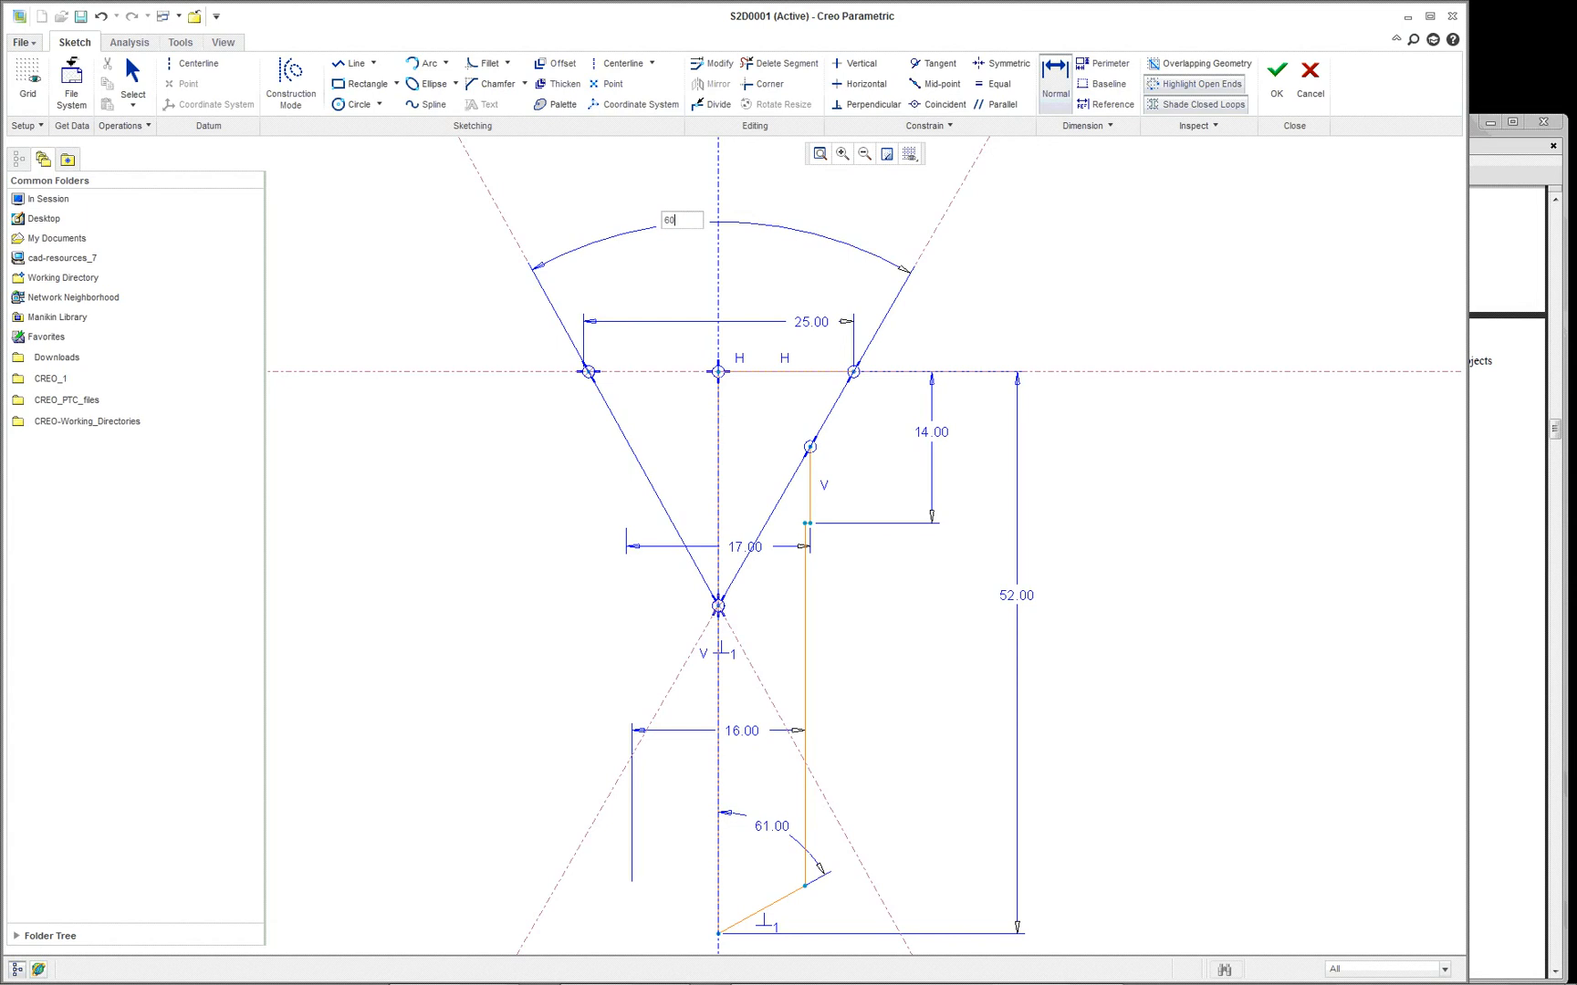
{"action": "key", "text": "Return"}
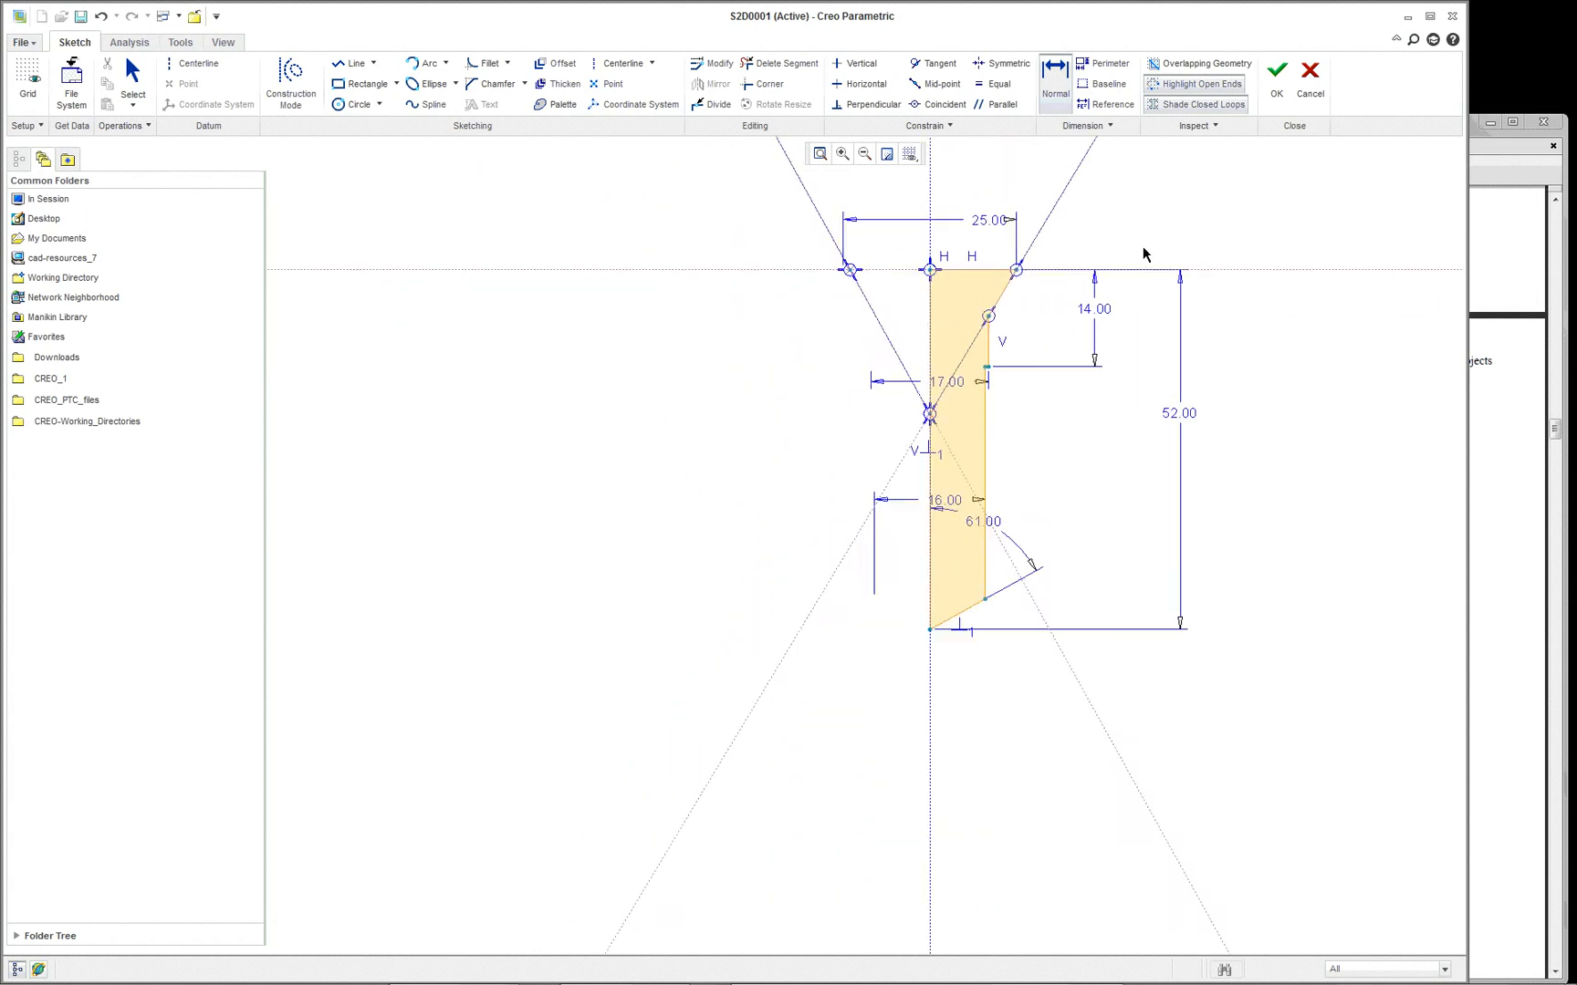
{"action": "scroll", "coordinate": [1075, 347], "scroll_direction": "down", "scroll_amount": 3}
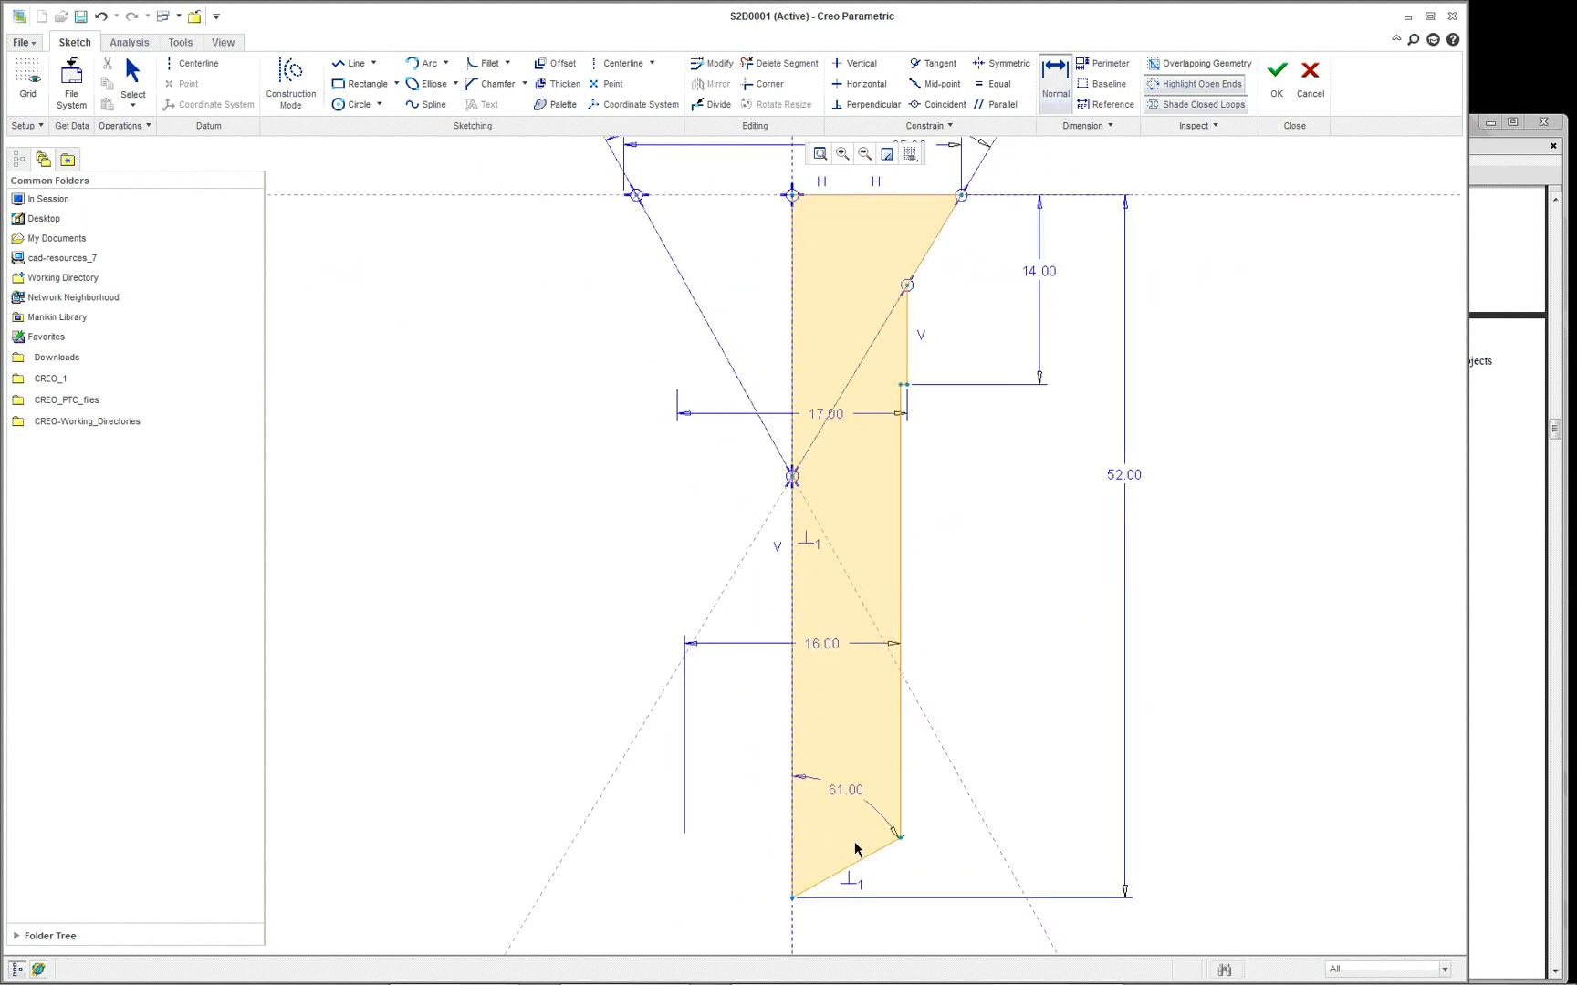
{"action": "scroll", "coordinate": [940, 788], "scroll_direction": "up", "scroll_amount": 8}
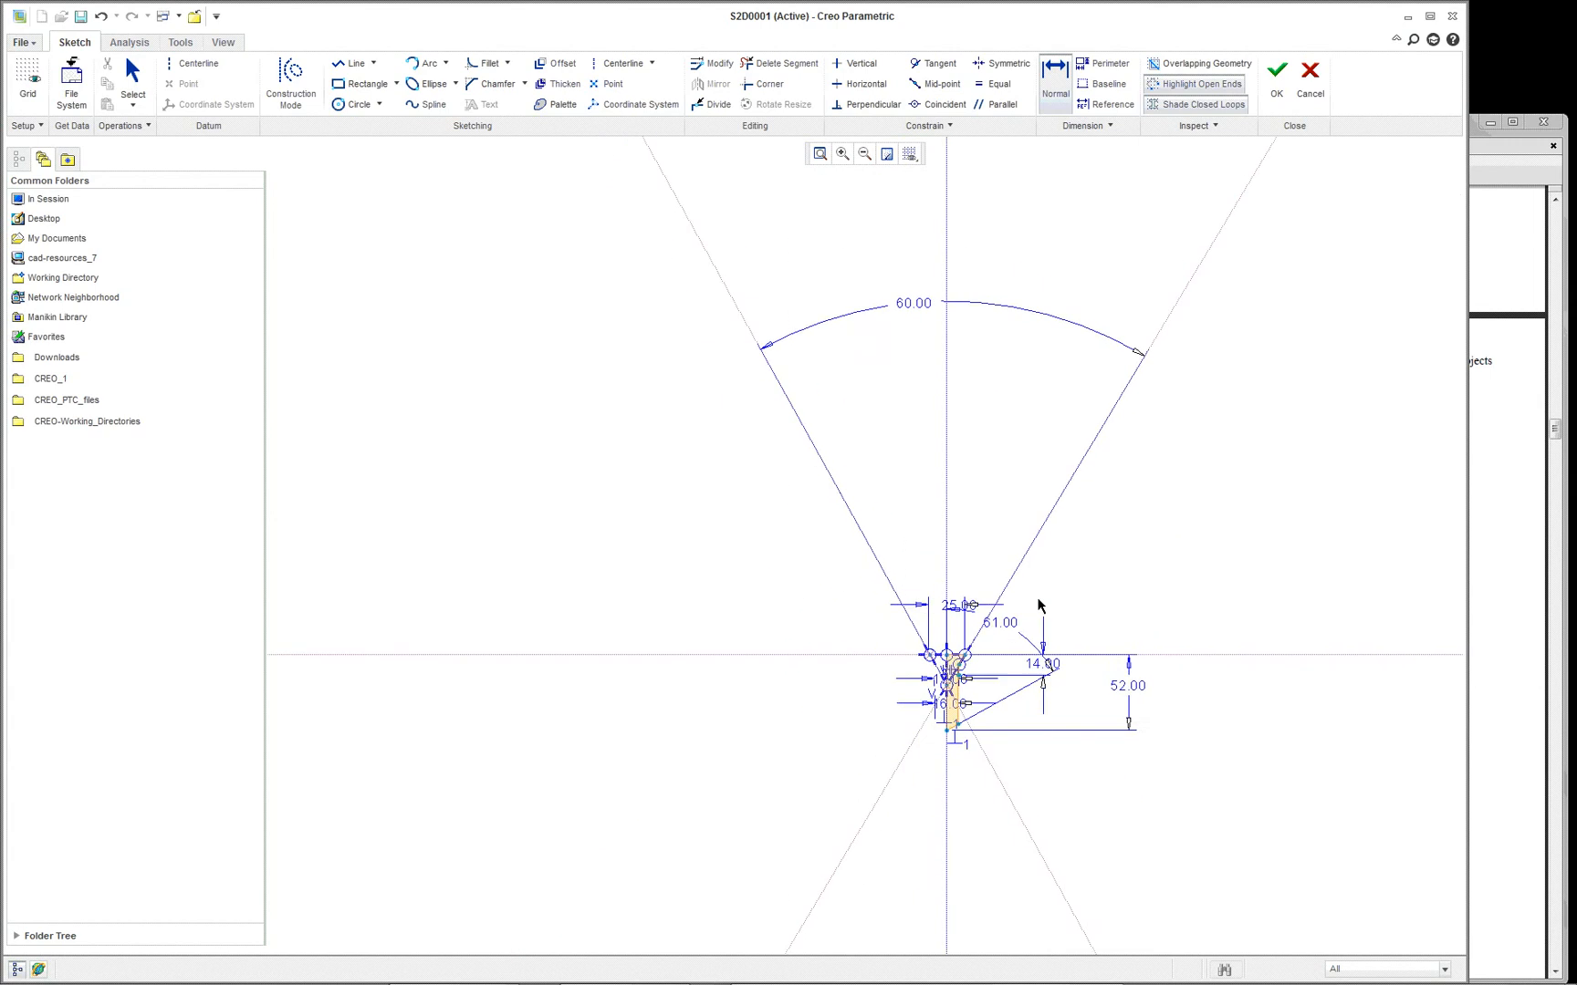
{"action": "scroll", "coordinate": [912, 756], "scroll_direction": "down", "scroll_amount": 6}
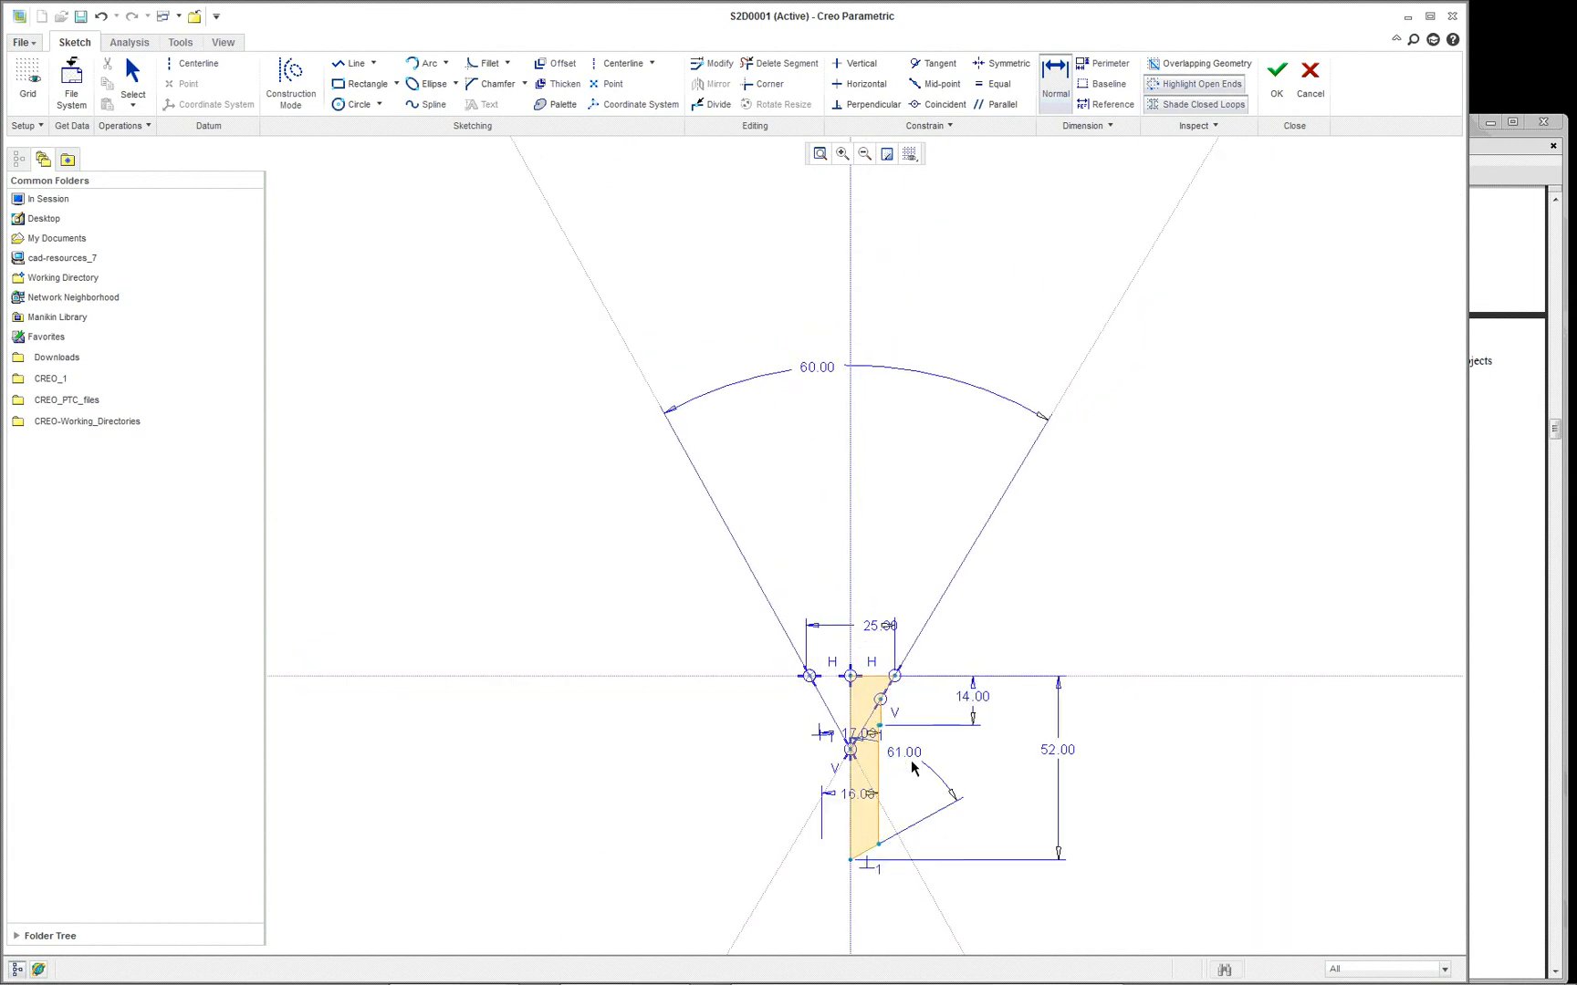
- Accept the edited countersunk profile sketch and complete the redefinition of the shaft's end hole
{"action": "scroll", "coordinate": [894, 778], "scroll_direction": "down", "scroll_amount": 1}
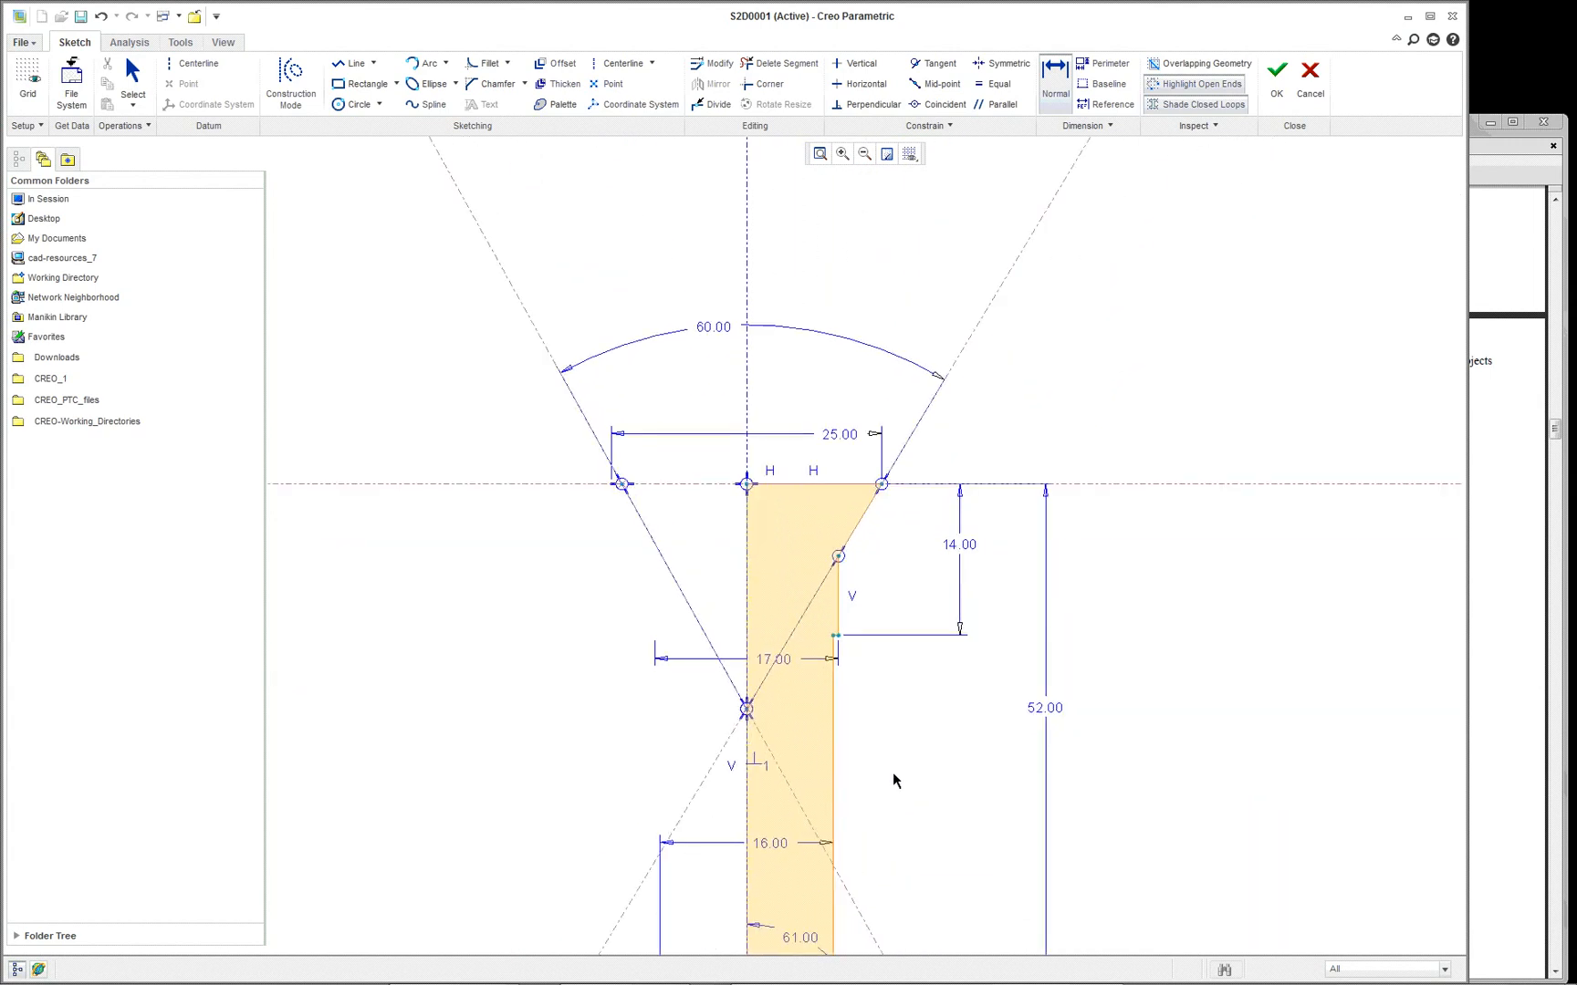
{"action": "scroll", "coordinate": [895, 780], "scroll_direction": "down", "scroll_amount": 1}
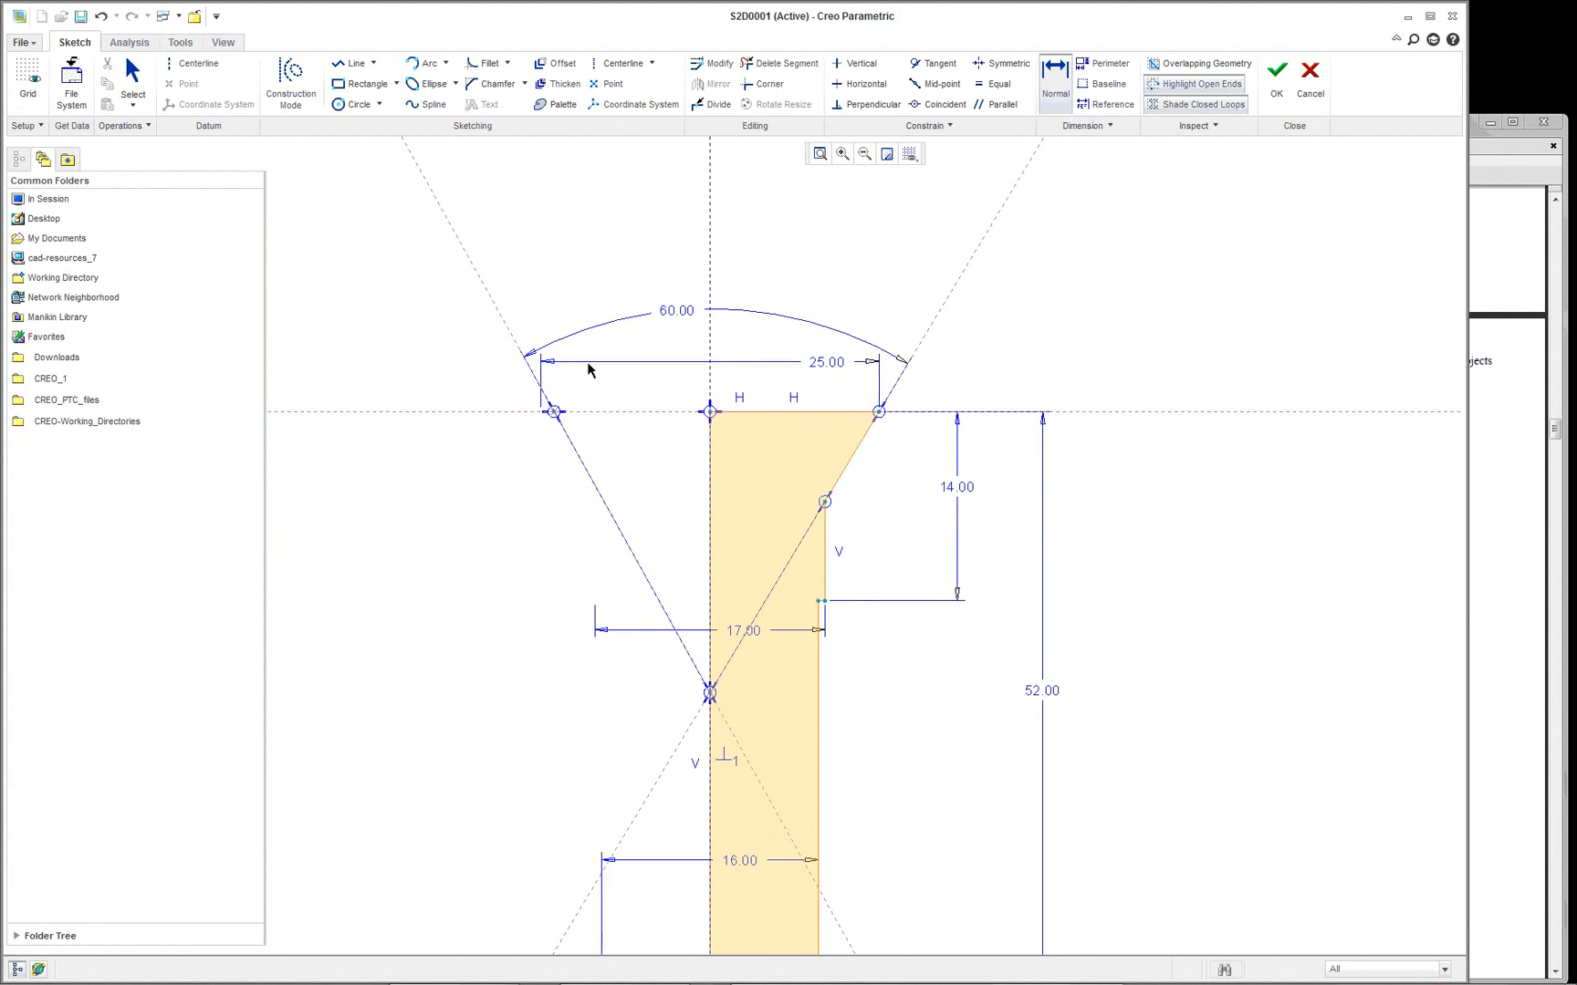
{"action": "left_click", "coordinate": [1277, 75]}
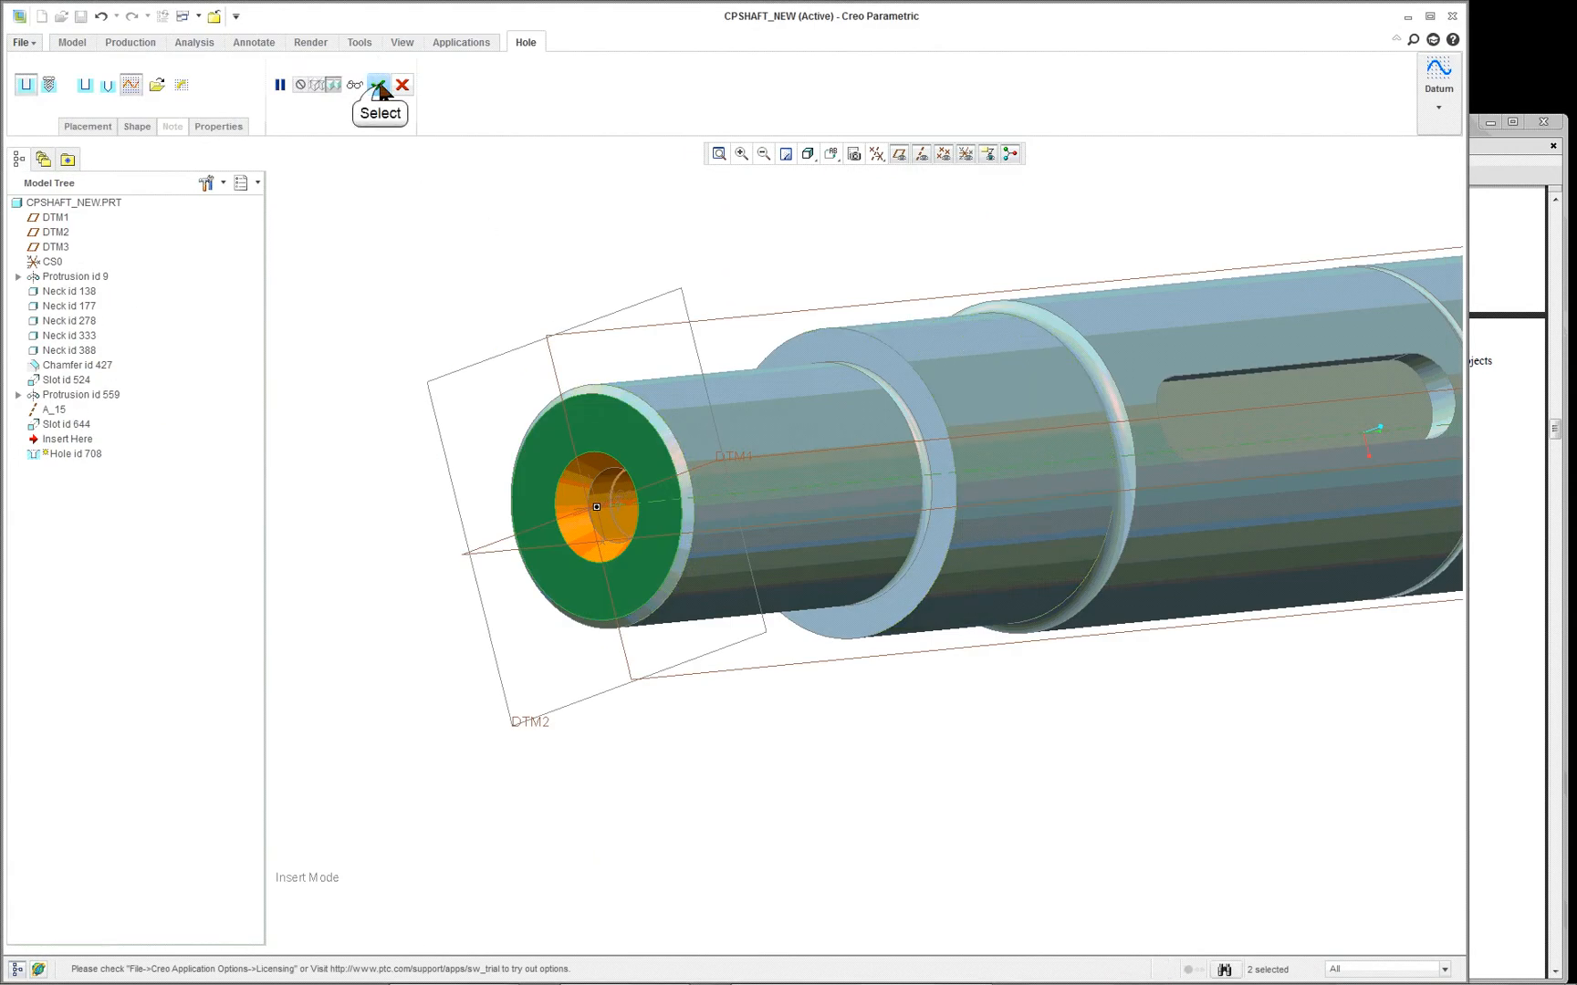
{"action": "left_click", "coordinate": [379, 86]}
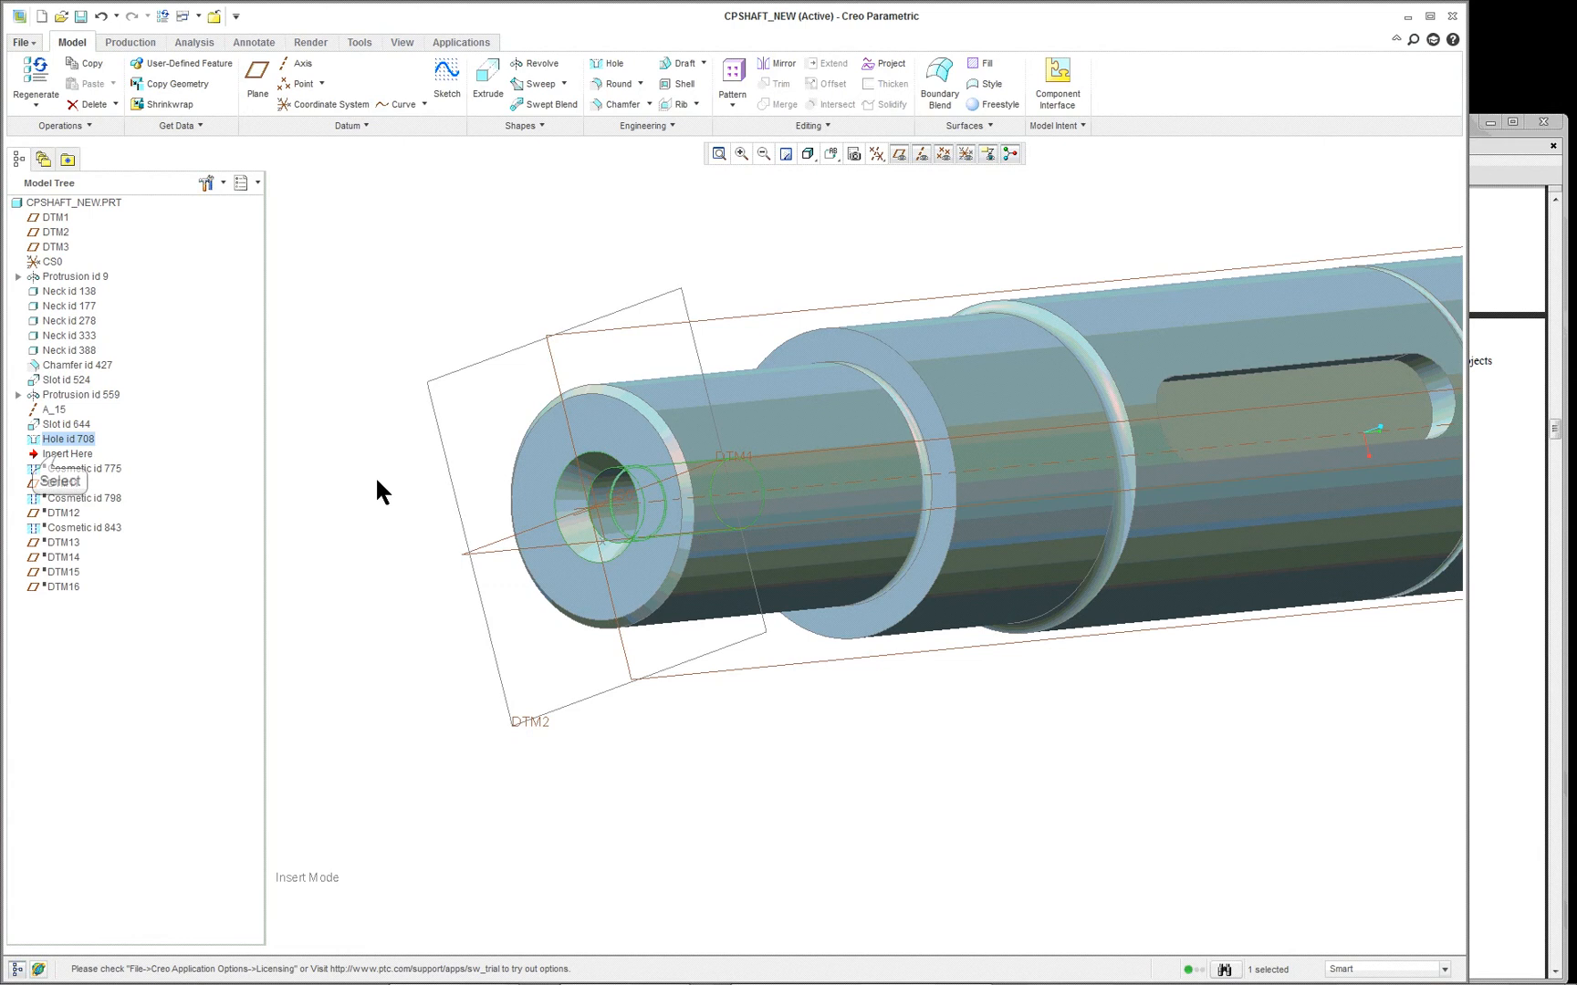
- Move the model's insertion point below Cosmetic id 775 and open that thread's definition for editing
{"action": "left_click_drag", "start_coordinate": [67, 453], "coordinate": [109, 471]}
{"action": "right_click", "coordinate": [81, 455]}
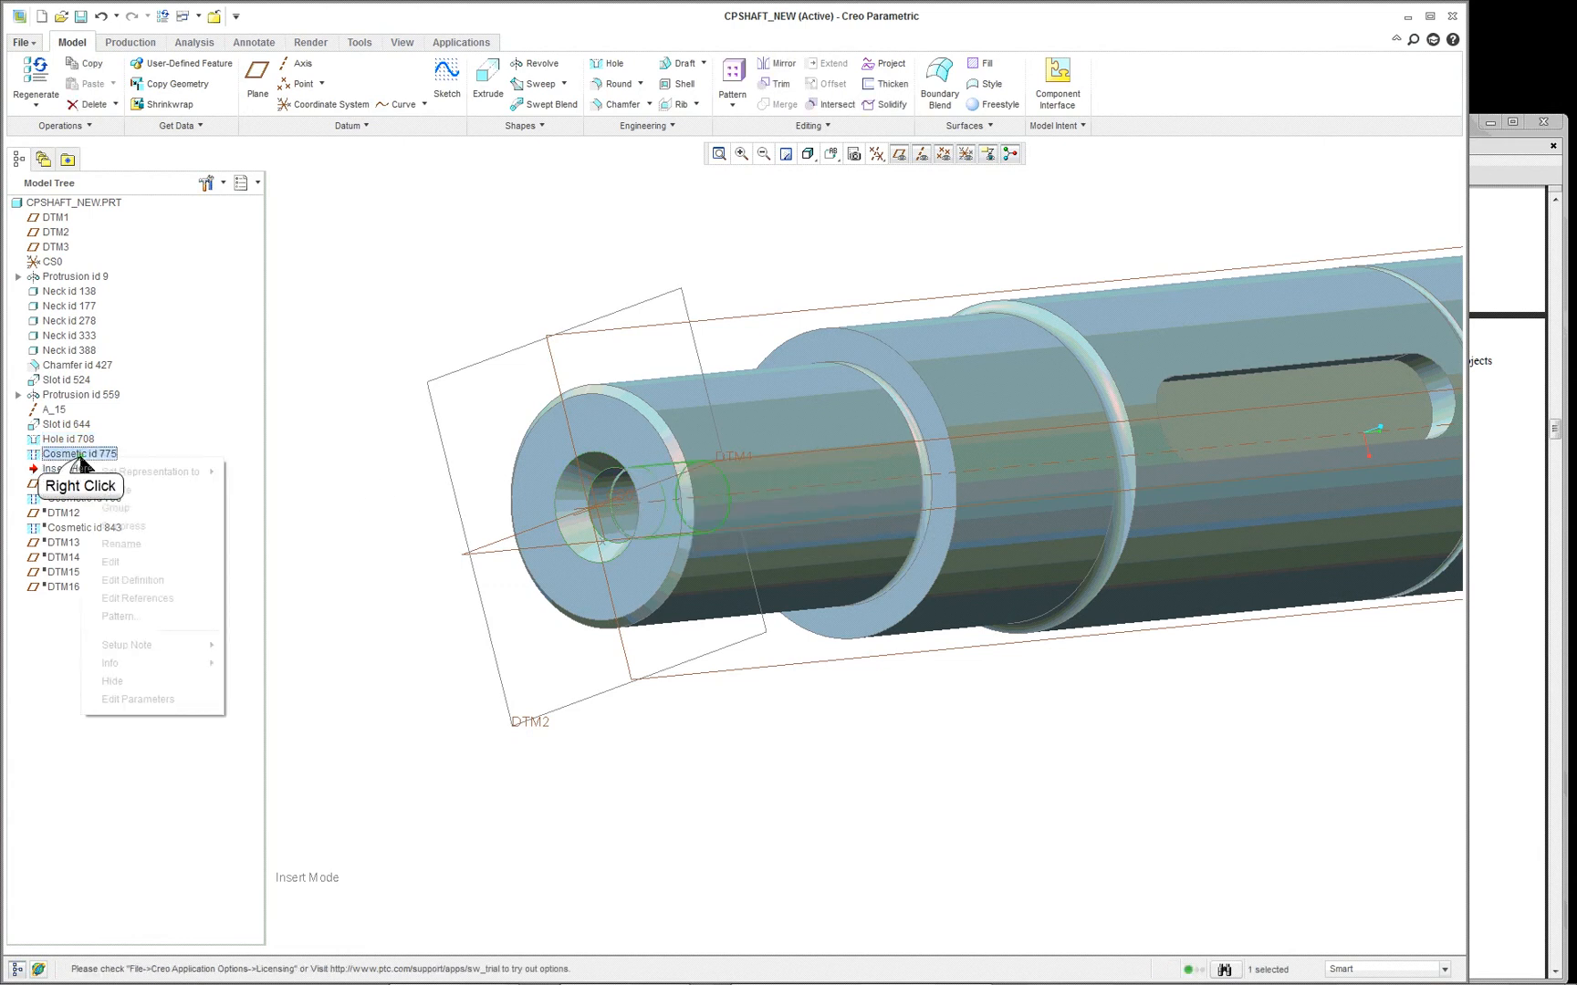
{"action": "left_click", "coordinate": [137, 580]}
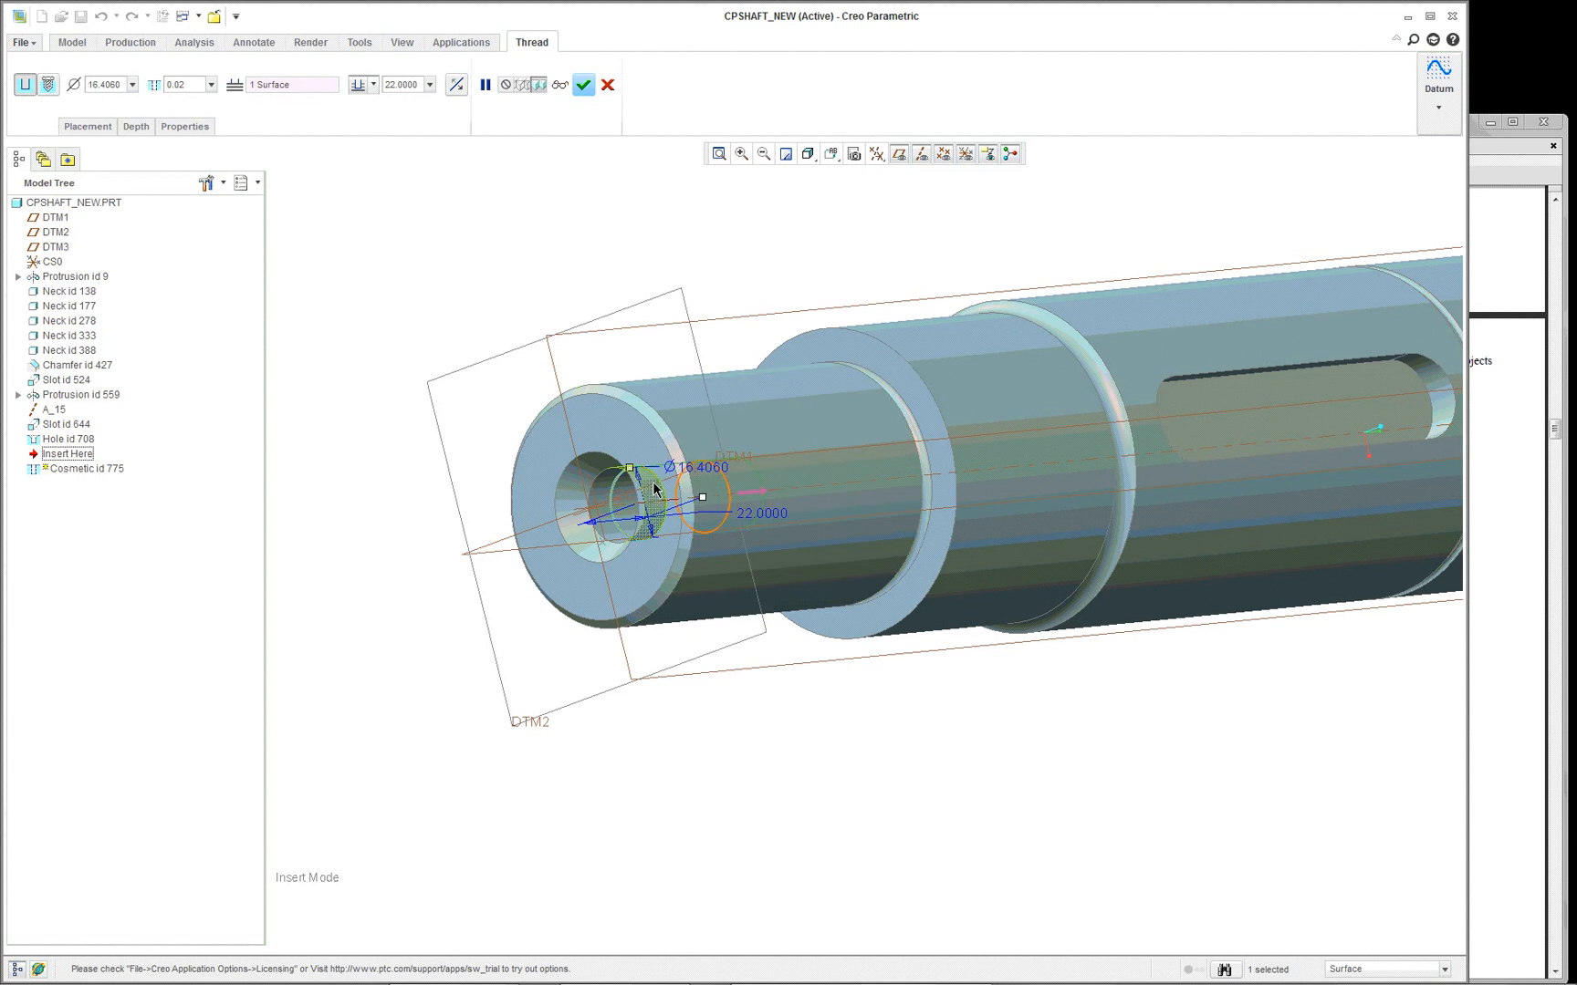
{"action": "mouse_move", "coordinate": [763, 524]}
{"action": "middle_mouse_down"}
{"action": "mouse_move", "coordinate": [757, 479]}
{"action": "mouse_move", "coordinate": [819, 517]}
{"action": "mouse_move", "coordinate": [757, 523]}
{"action": "middle_mouse_up"}
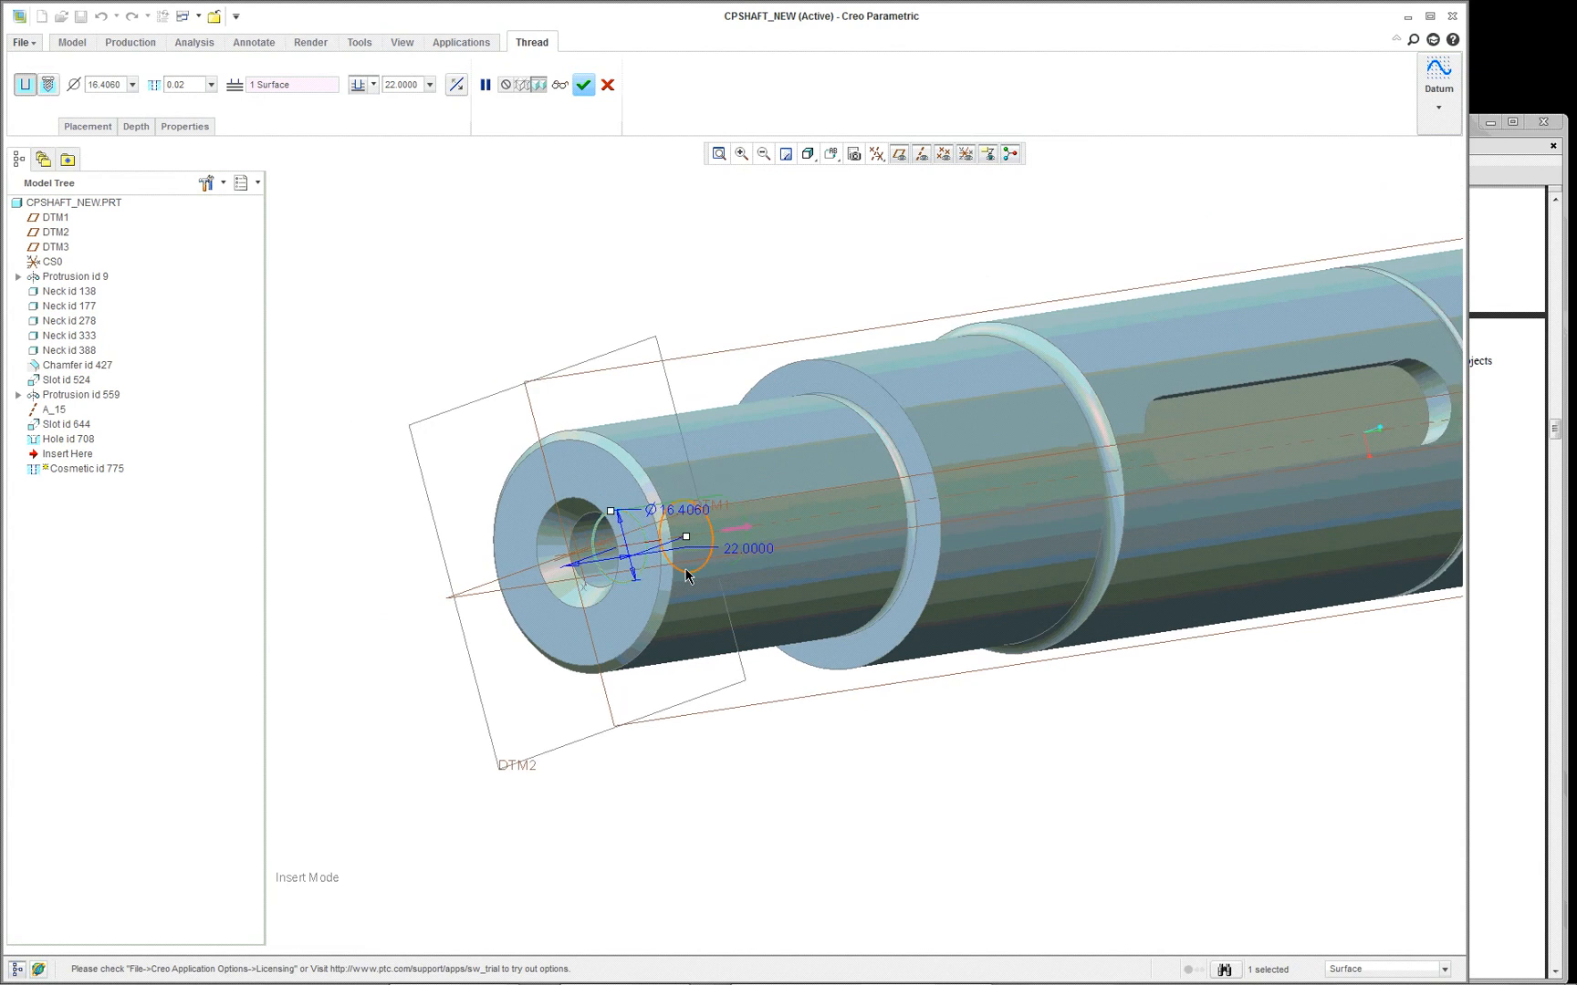
{"action": "mouse_move", "coordinate": [685, 564]}
{"action": "middle_mouse_down"}
{"action": "mouse_move", "coordinate": [687, 543]}
{"action": "mouse_move", "coordinate": [693, 559]}
{"action": "middle_mouse_up"}
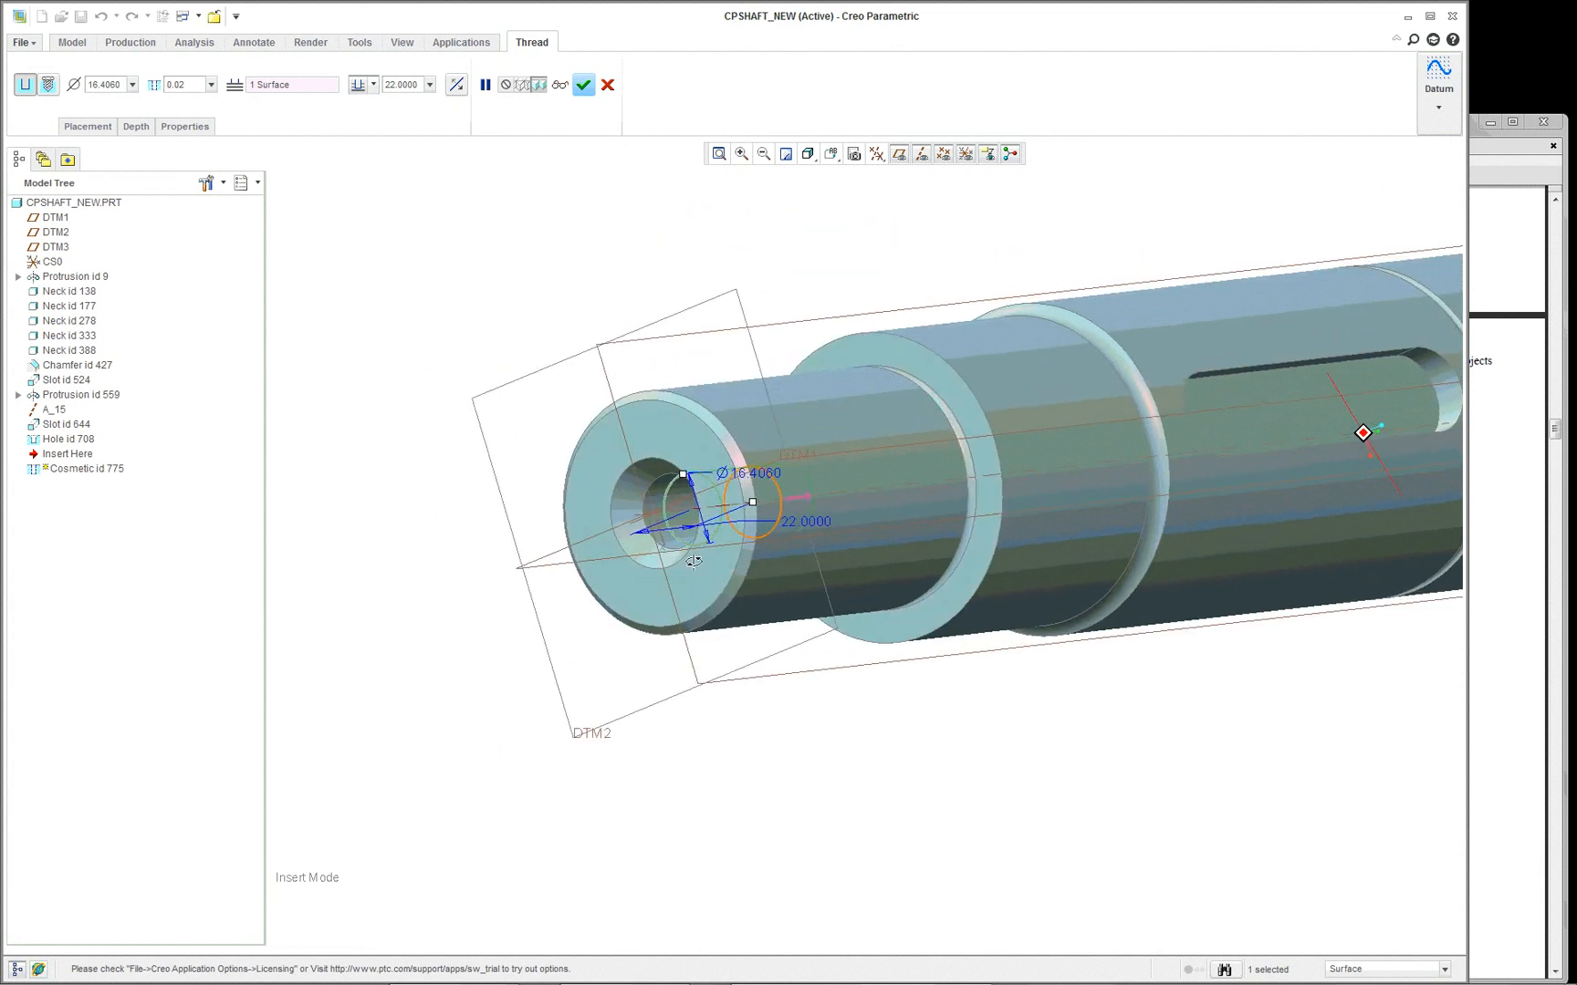
{"action": "scroll", "coordinate": [697, 548], "scroll_direction": "down", "scroll_amount": 2}
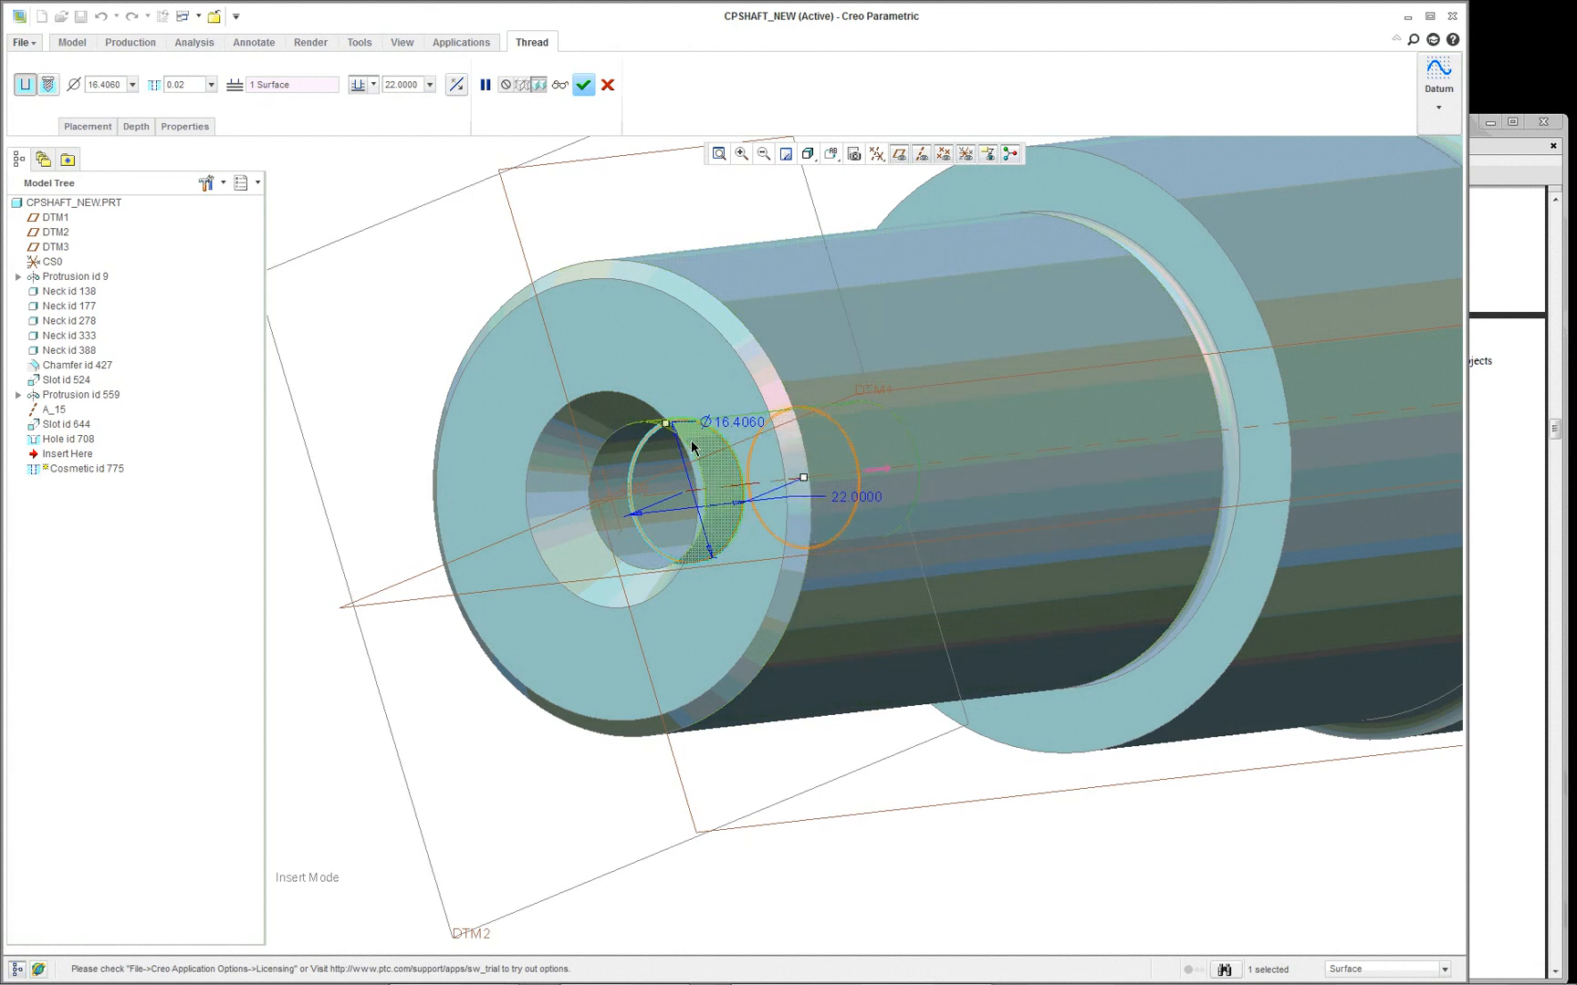
- Review the cosmetic thread's threaded surface reference, start surface and depth settings around the end hole
{"action": "left_click", "coordinate": [91, 128]}
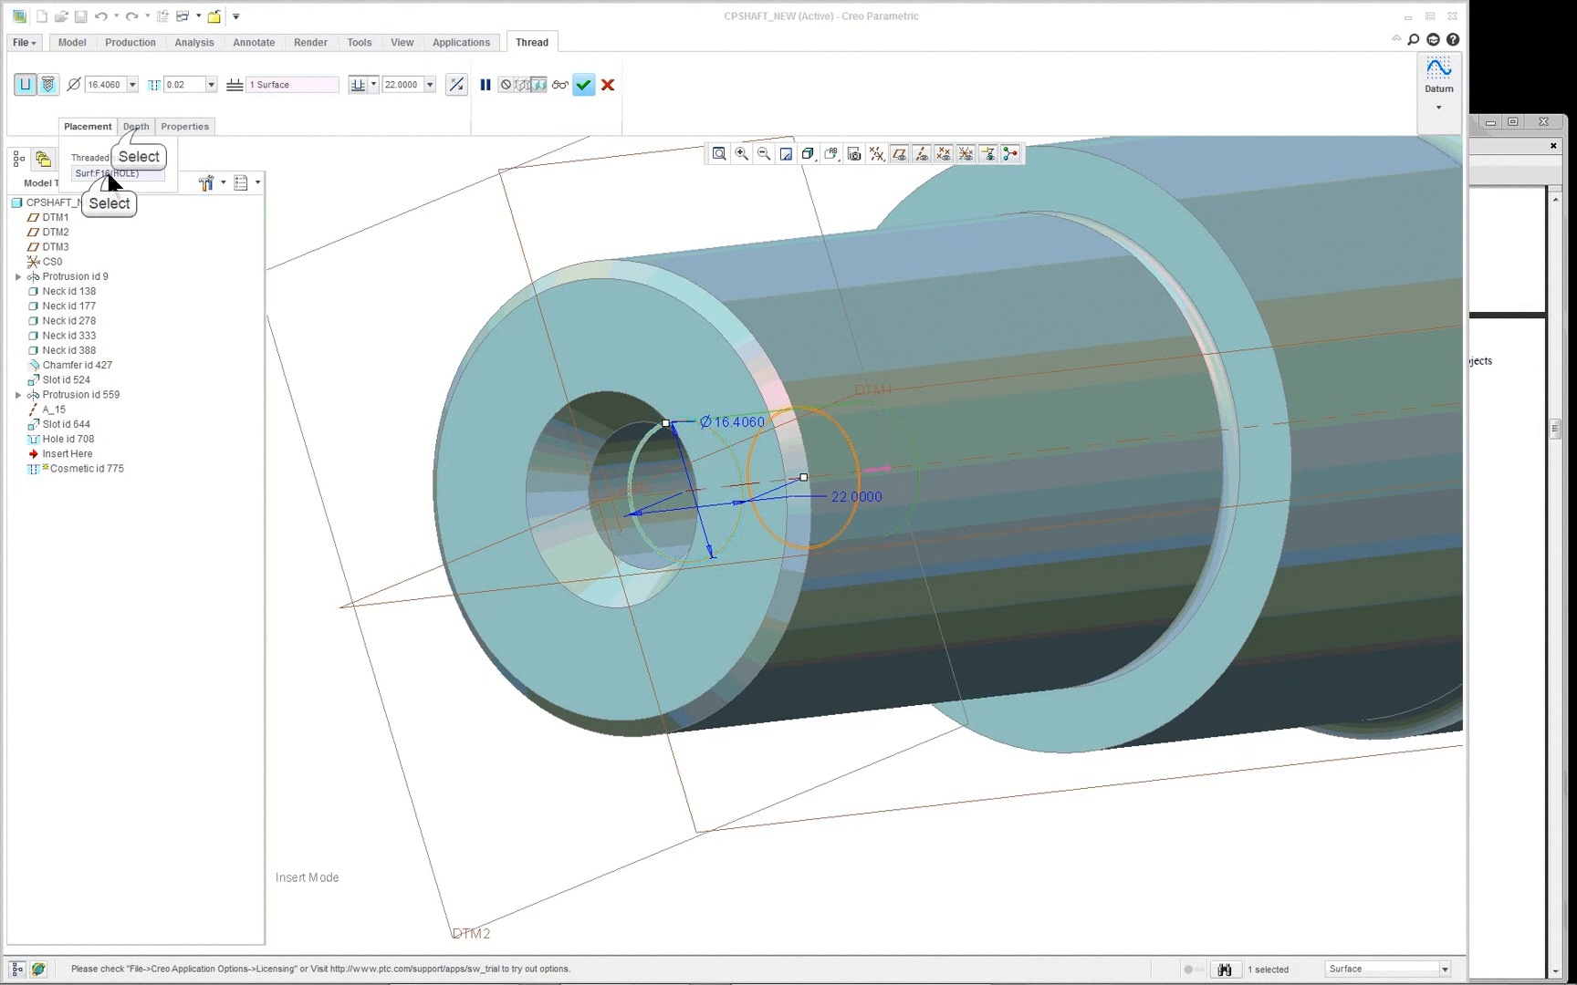
{"action": "left_click", "coordinate": [136, 127]}
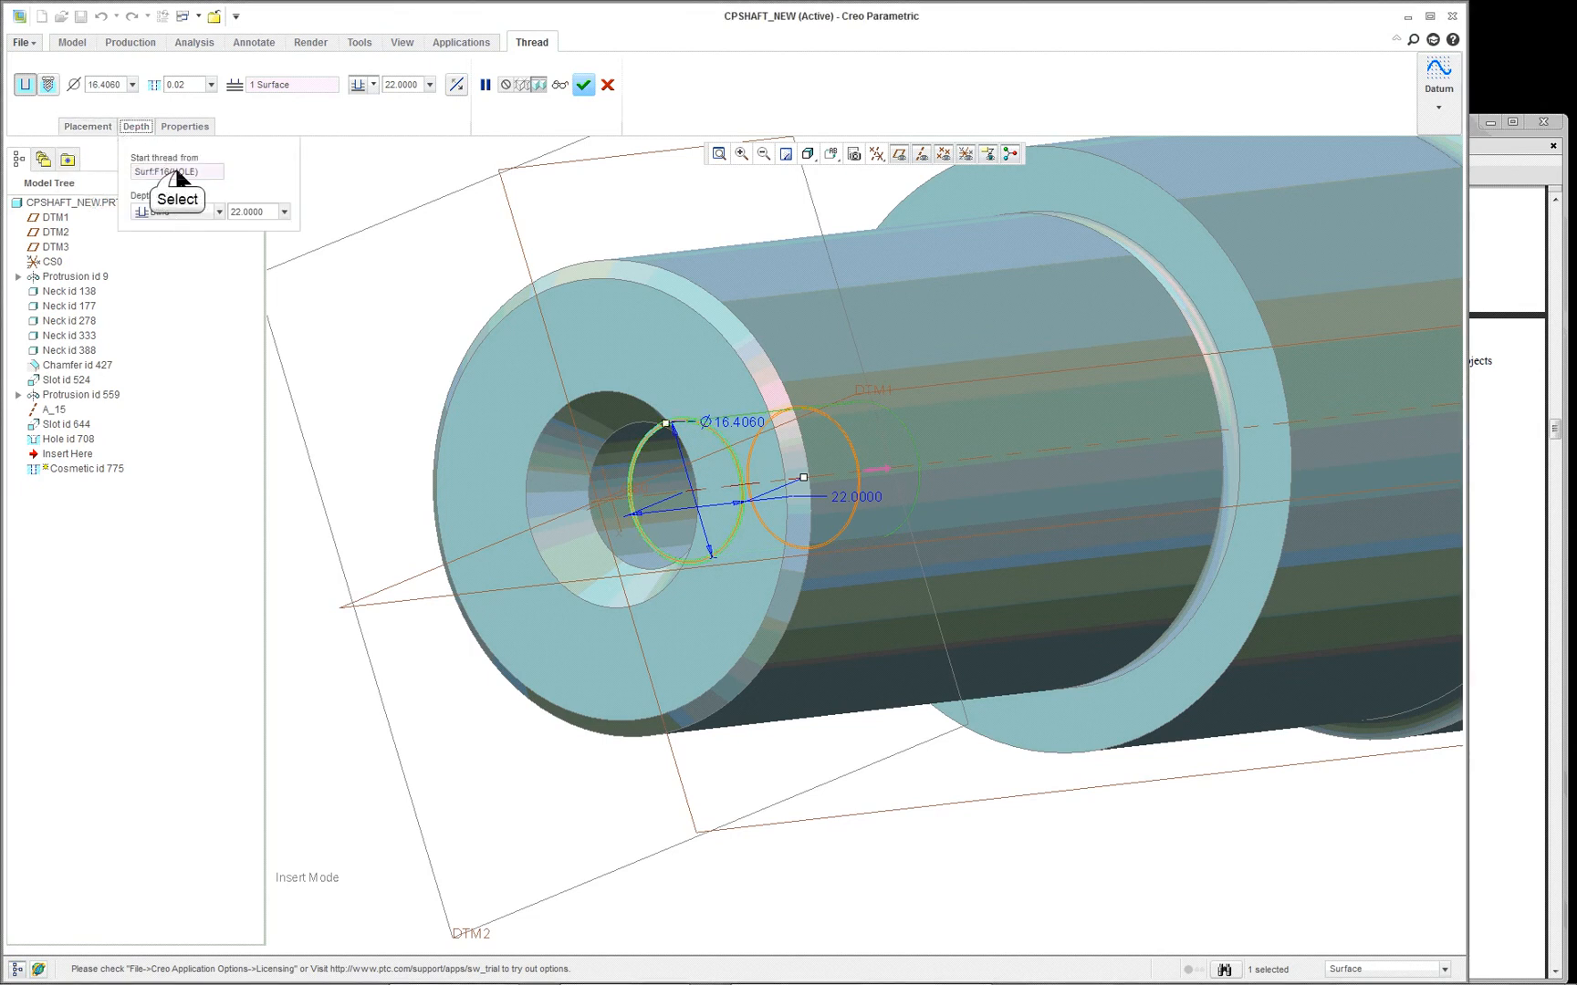
{"action": "scroll", "coordinate": [689, 456], "scroll_direction": "down", "scroll_amount": 4}
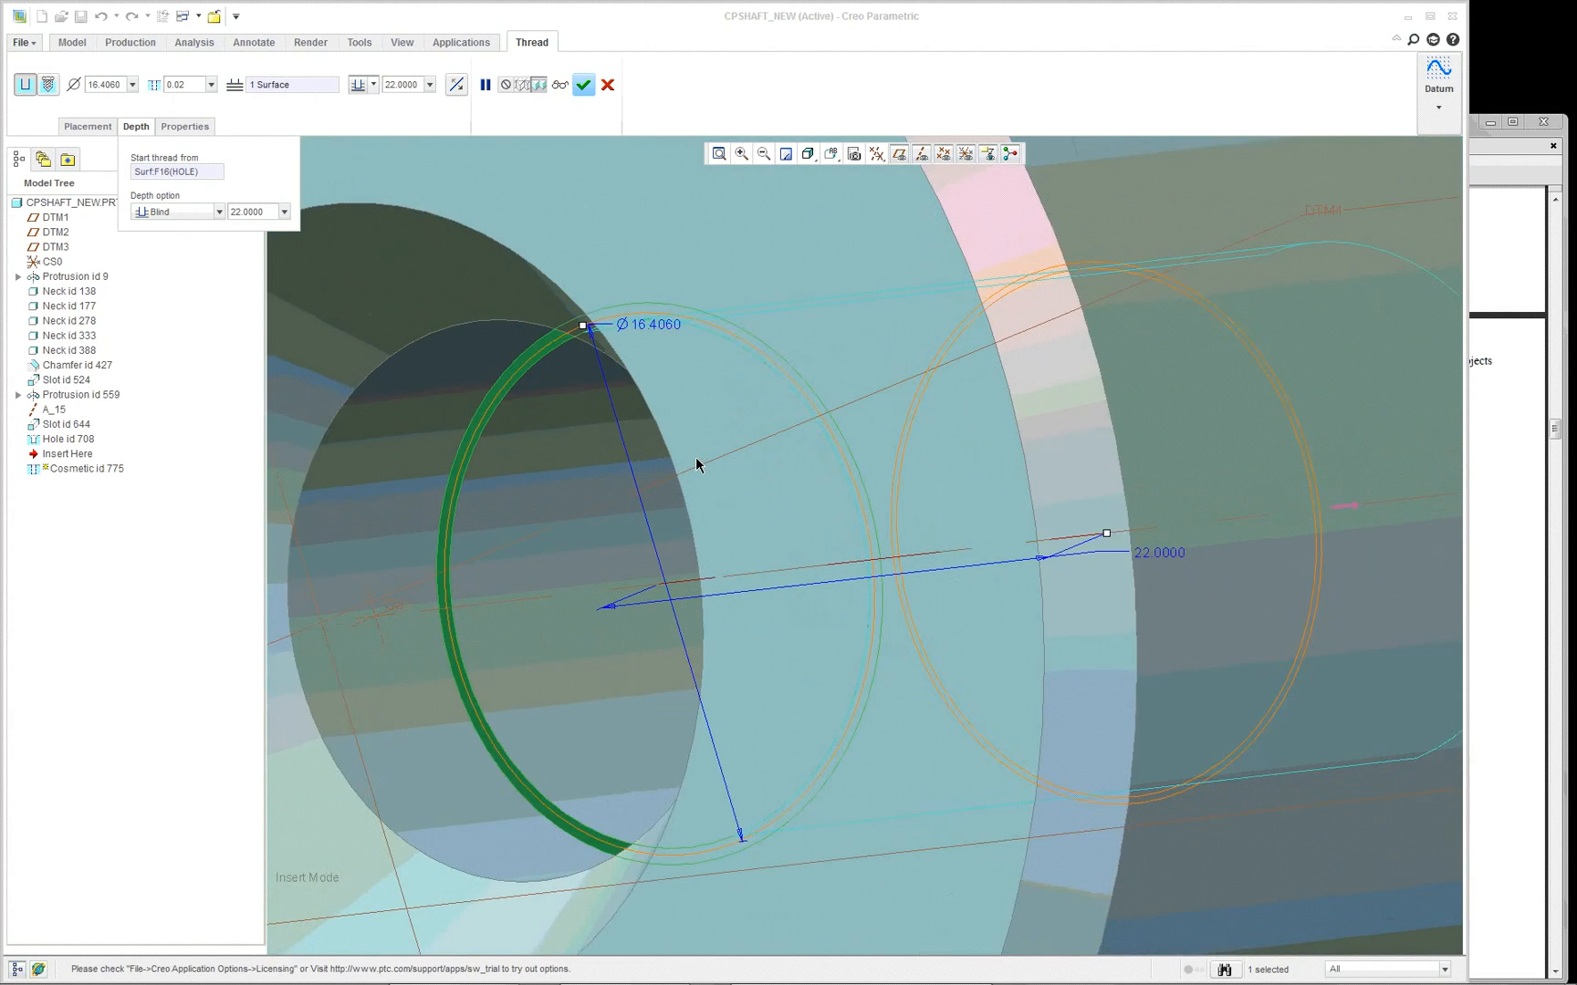
{"action": "scroll", "coordinate": [648, 429], "scroll_direction": "down", "scroll_amount": 3}
{"action": "scroll", "coordinate": [527, 354], "scroll_direction": "up", "scroll_amount": 5}
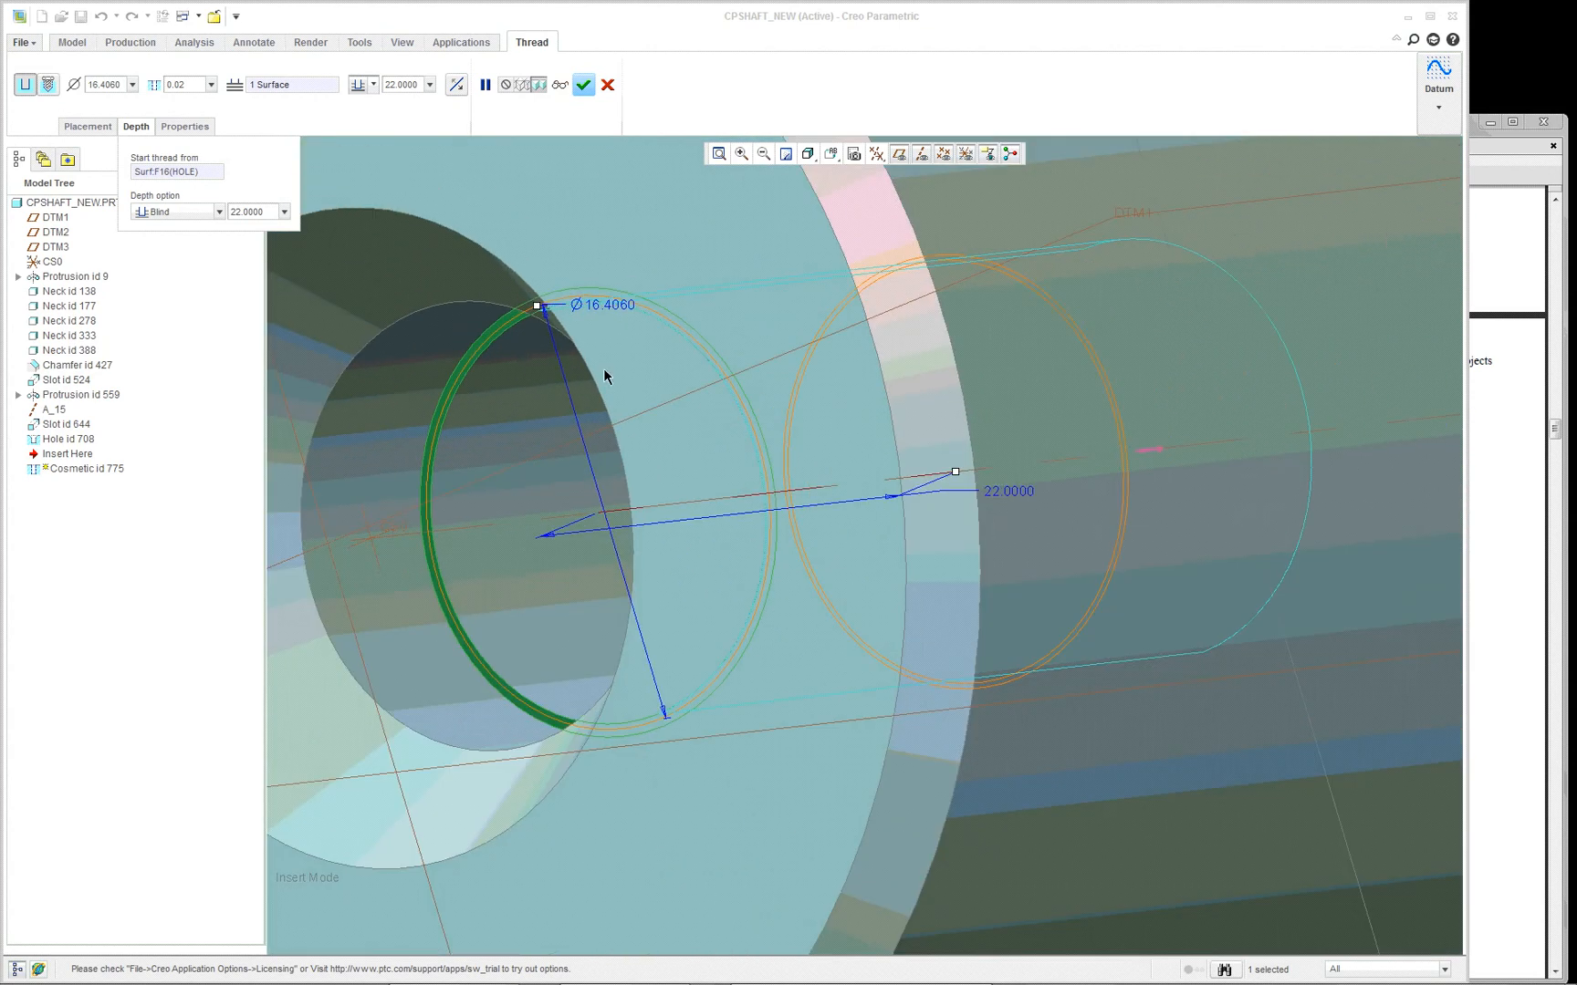
{"action": "scroll", "coordinate": [1026, 422], "scroll_direction": "up", "scroll_amount": 2}
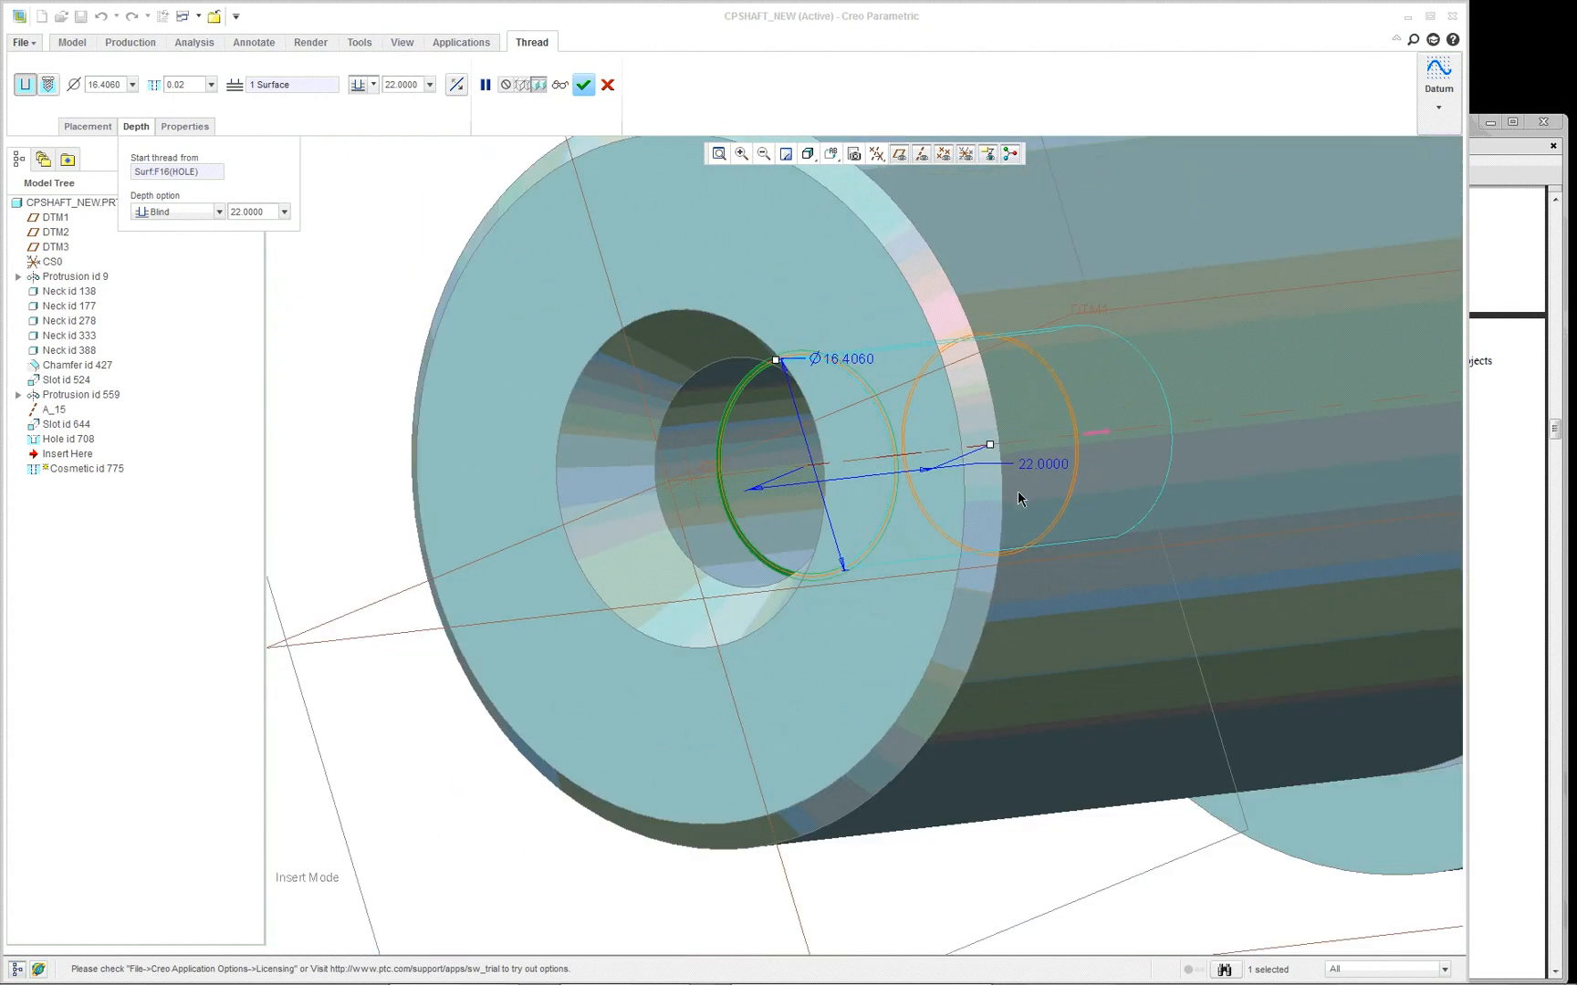
- Inspect the internal thread from several angles in Hidden Line display and accept its definition
{"action": "left_click", "coordinate": [807, 157]}
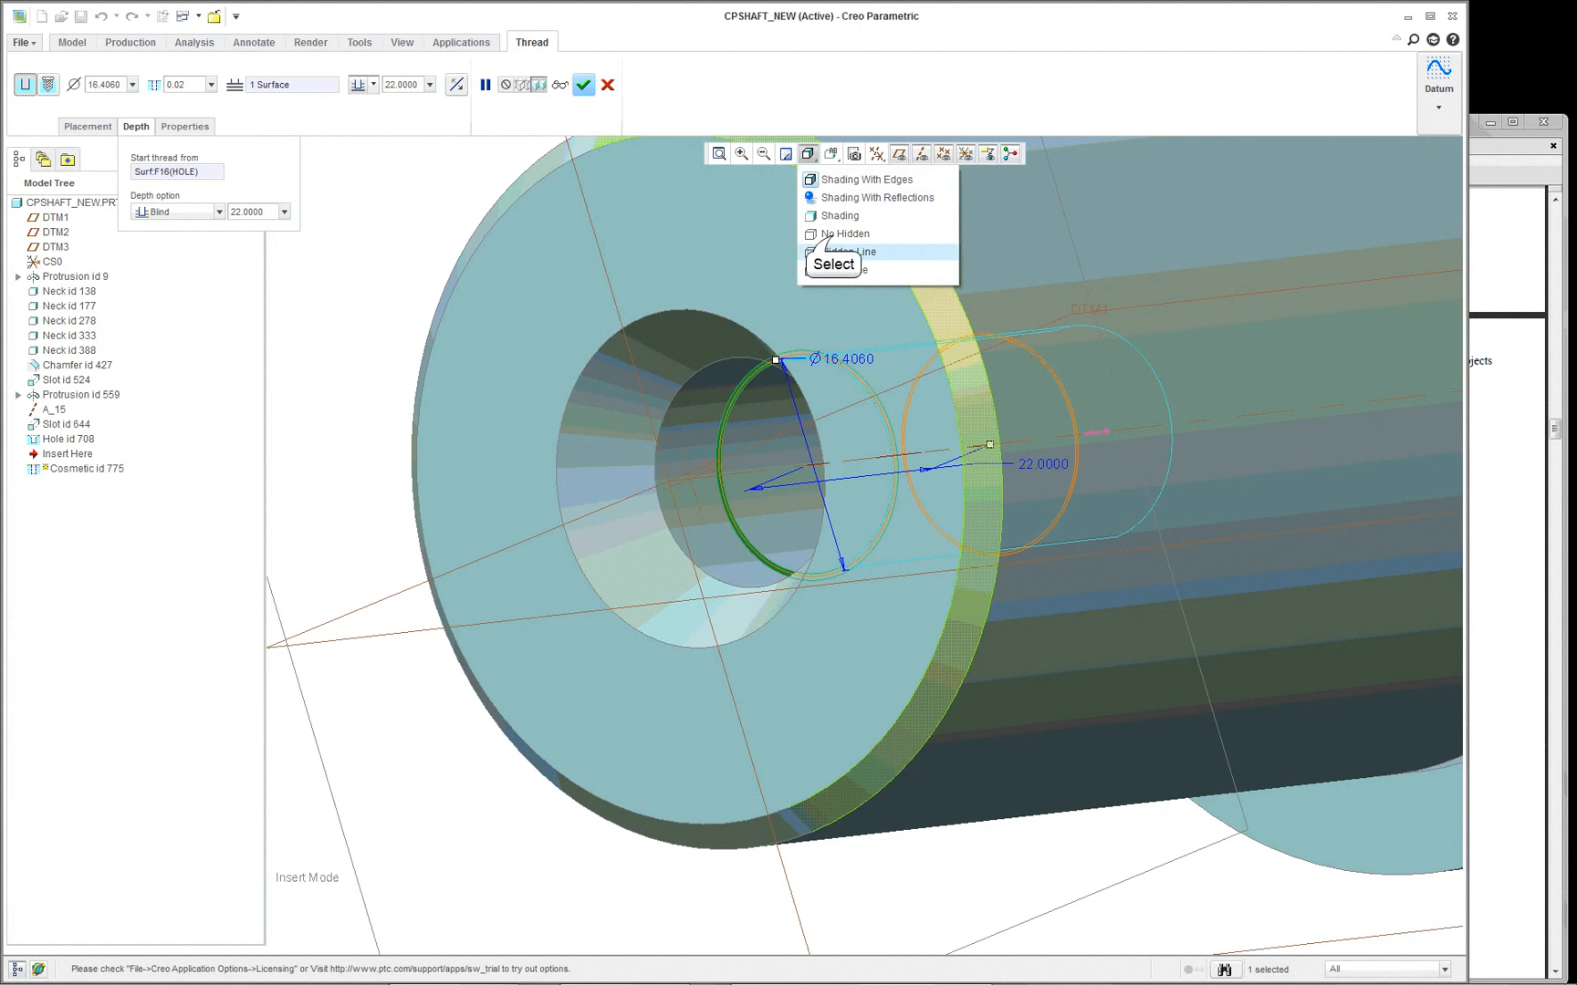
{"action": "left_click", "coordinate": [832, 251]}
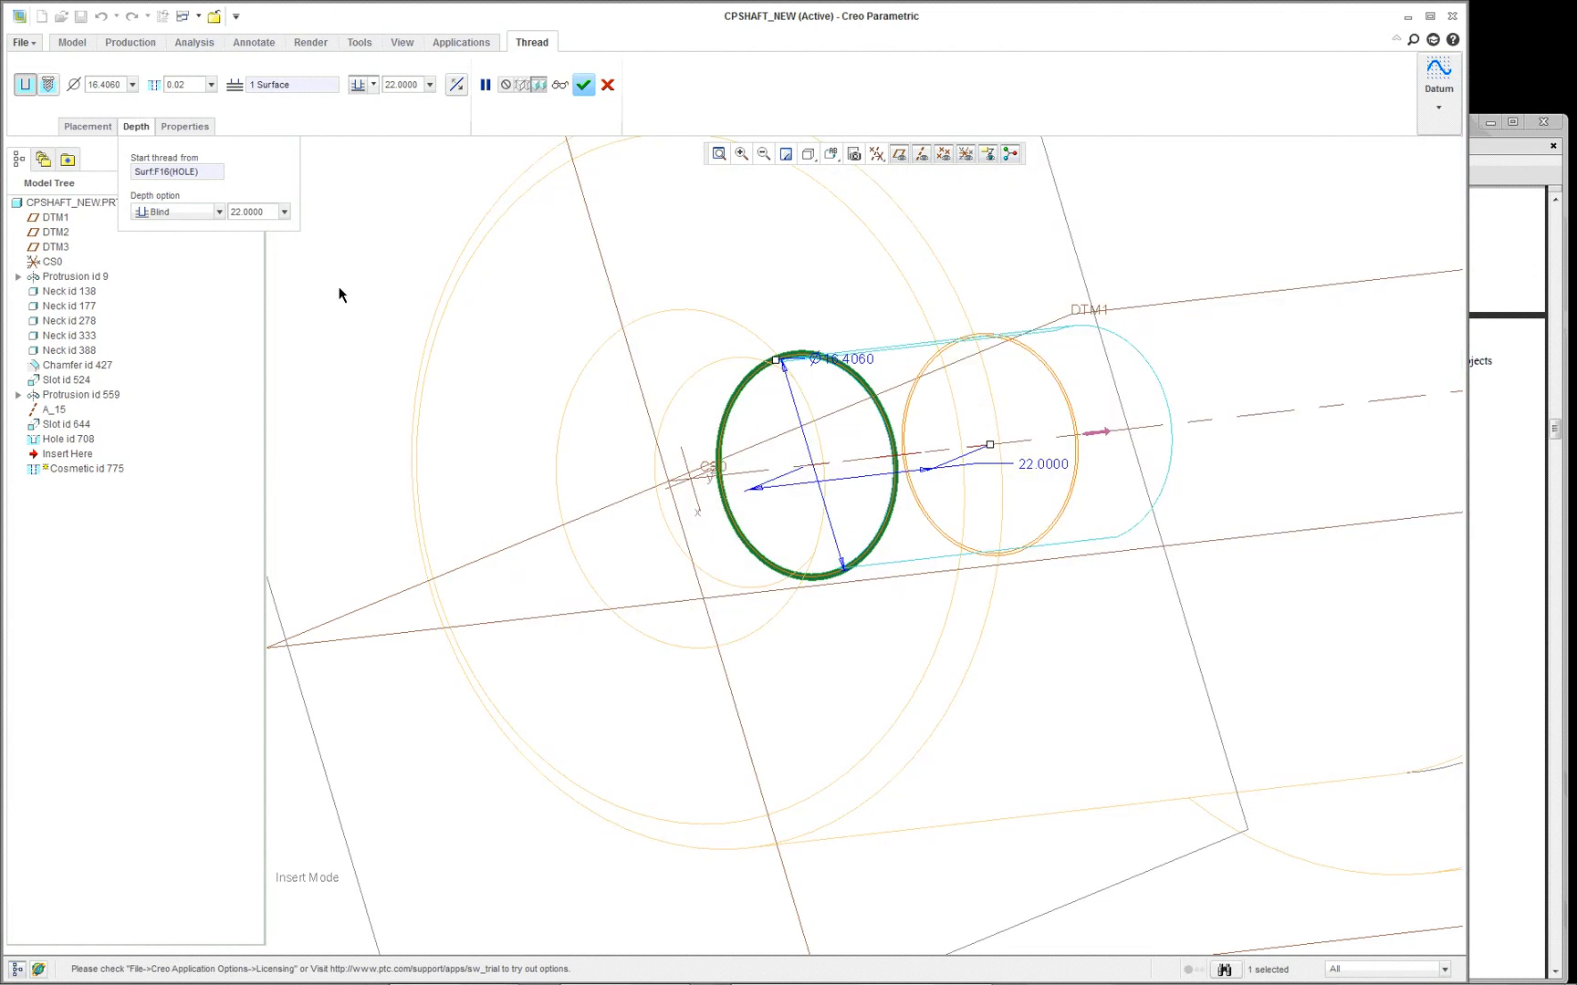
{"action": "middle_click_drag", "start_coordinate": [827, 468], "coordinate": [829, 464]}
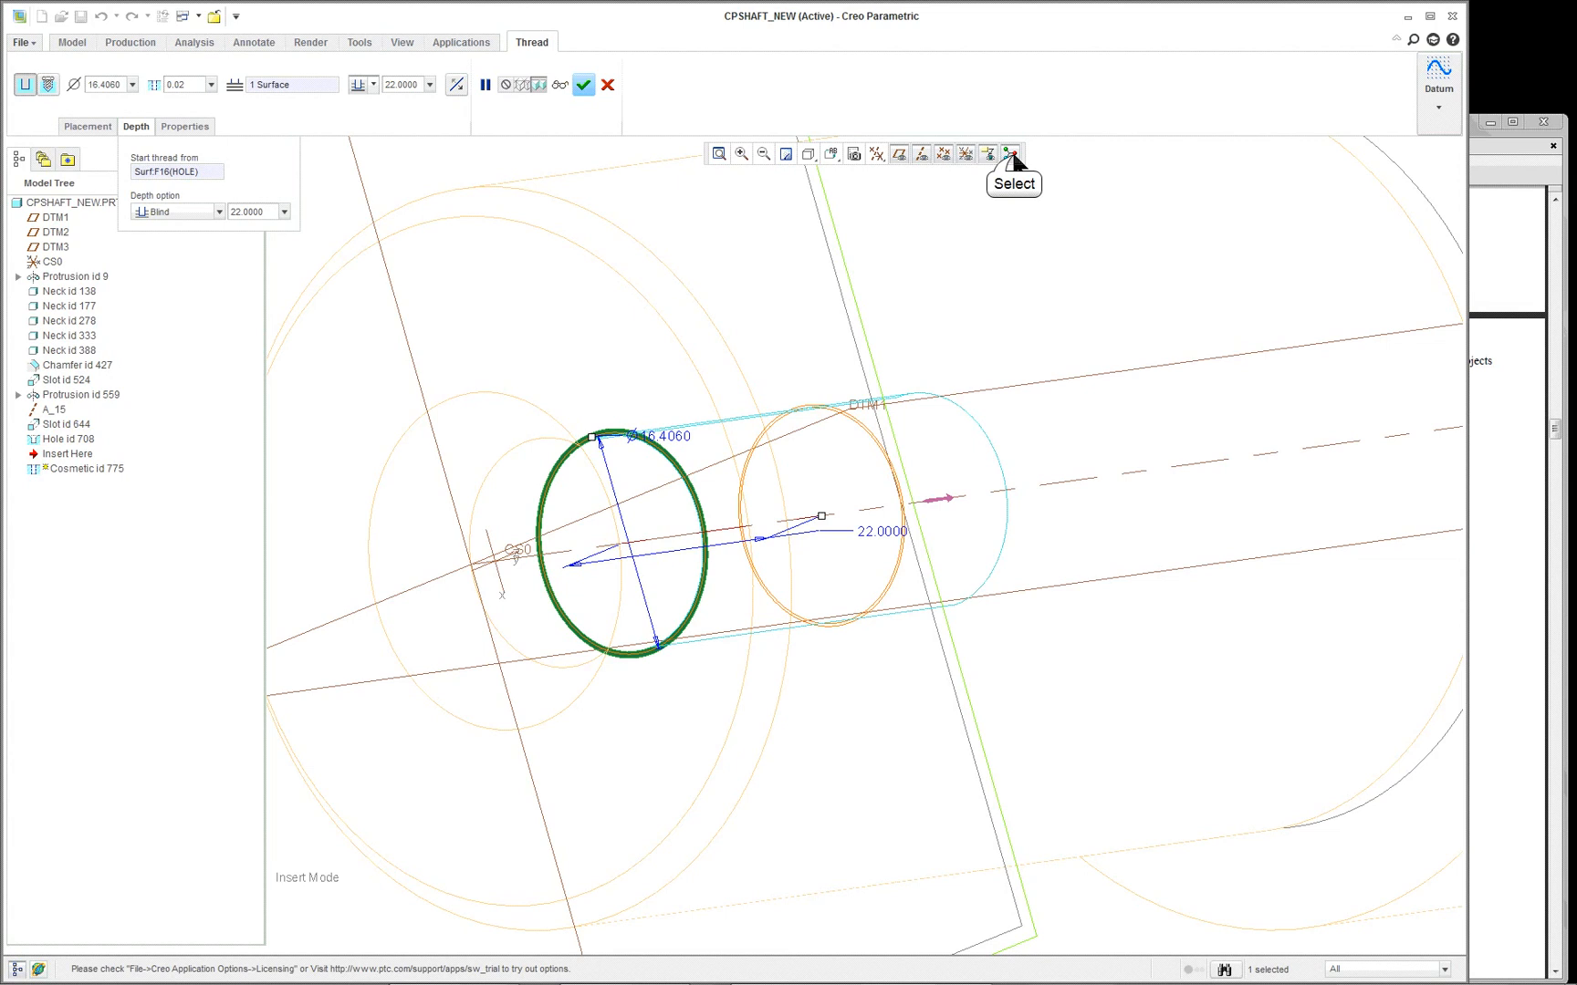
{"action": "mouse_move", "coordinate": [847, 542]}
{"action": "middle_mouse_down"}
{"action": "mouse_move", "coordinate": [855, 502]}
{"action": "mouse_move", "coordinate": [848, 529]}
{"action": "mouse_move", "coordinate": [883, 573]}
{"action": "middle_mouse_up"}
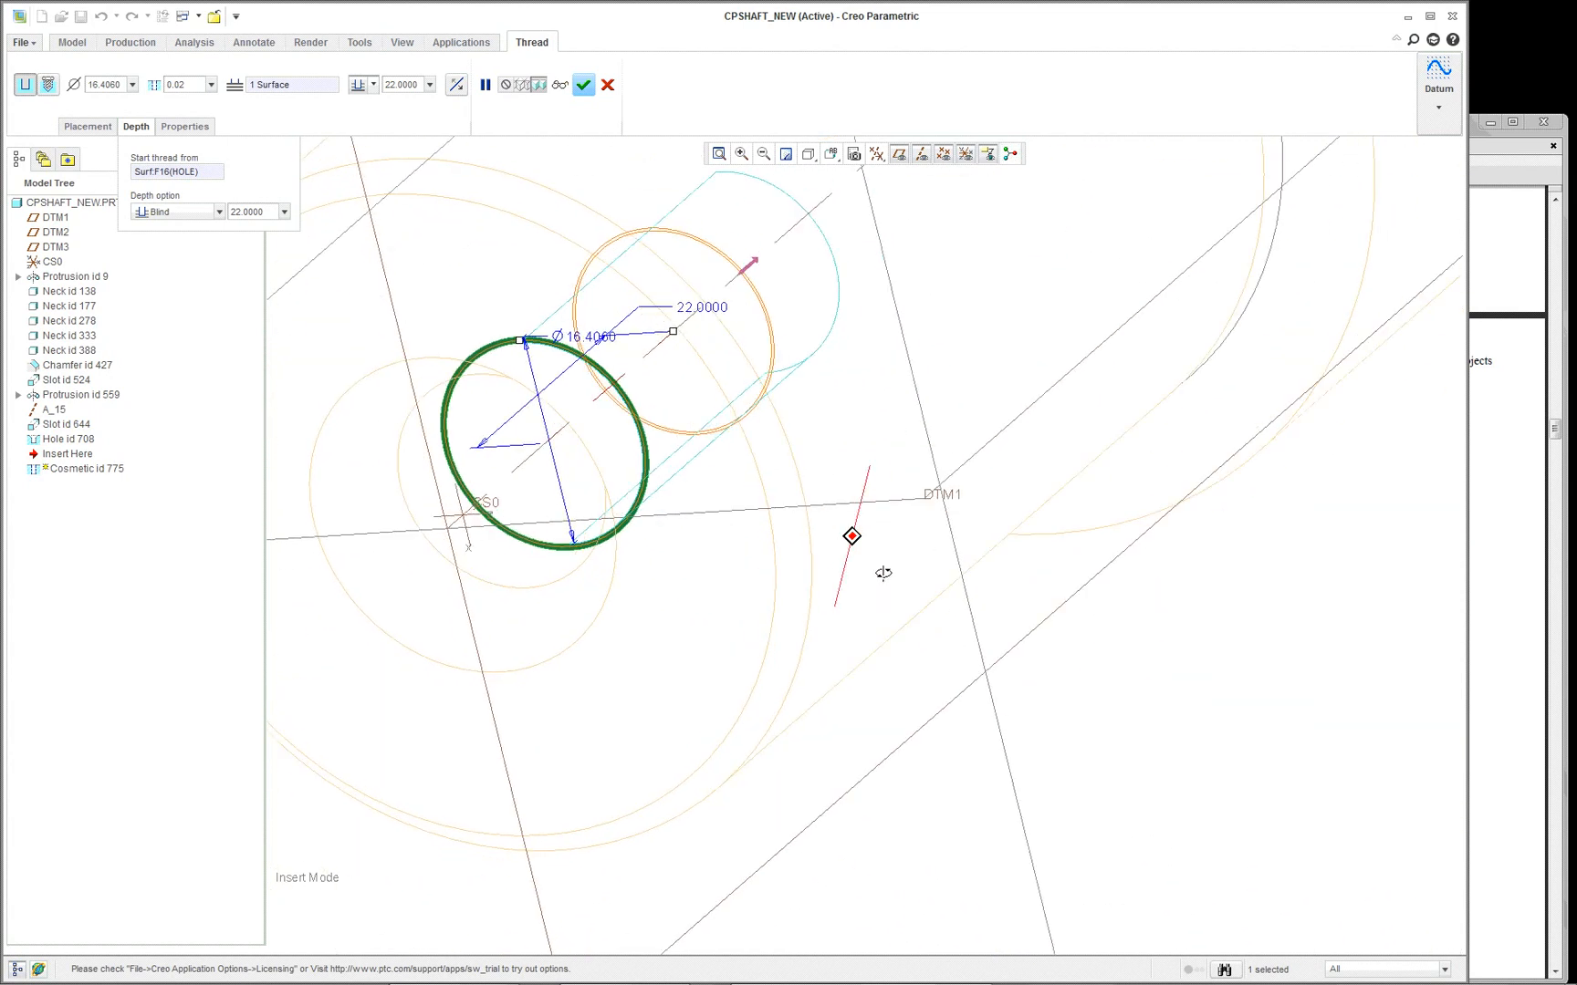
{"action": "scroll", "coordinate": [514, 223], "scroll_direction": "up", "scroll_amount": 2}
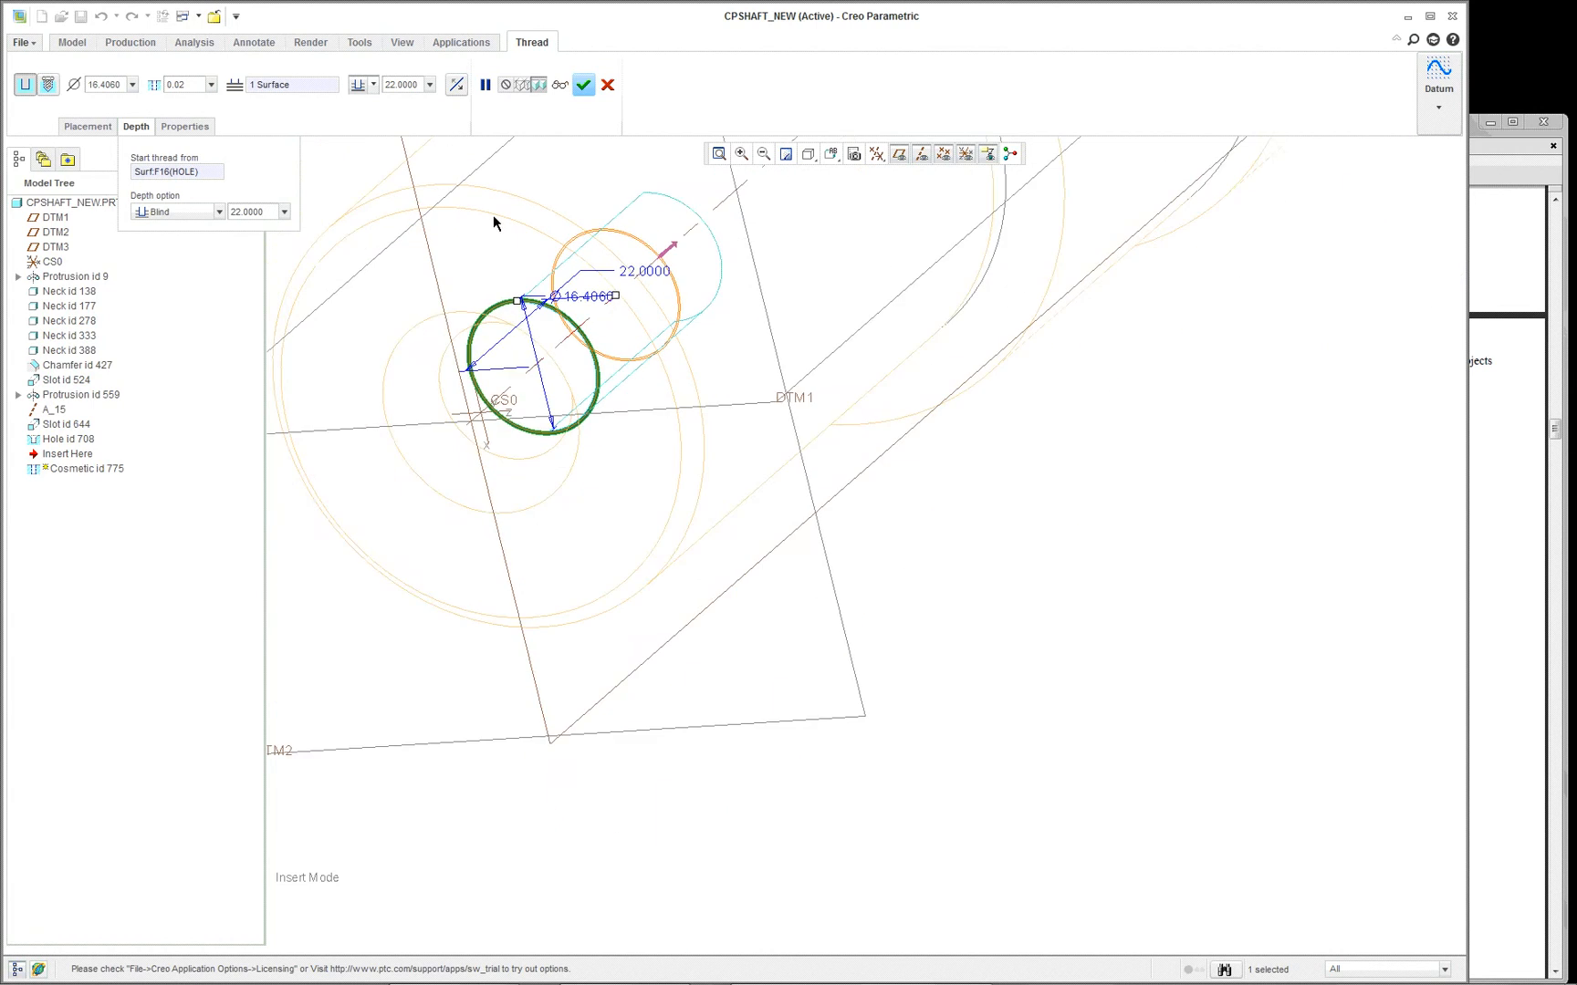
{"action": "scroll", "coordinate": [486, 189], "scroll_direction": "down", "scroll_amount": 2}
{"action": "scroll", "coordinate": [485, 187], "scroll_direction": "down", "scroll_amount": 1}
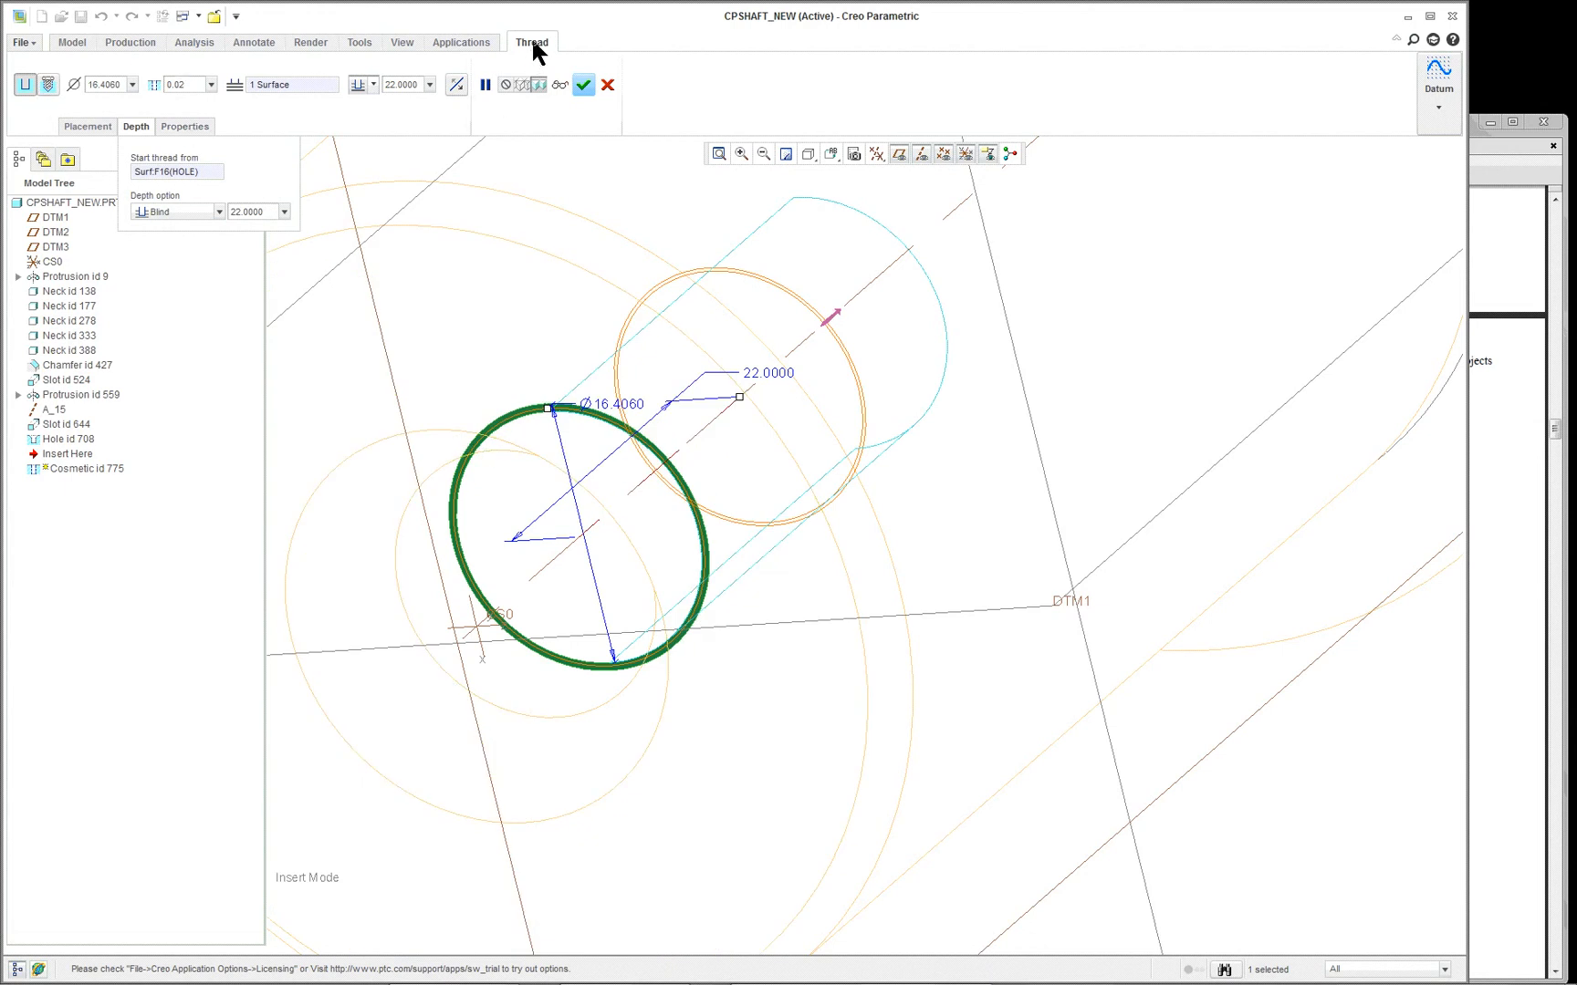
{"action": "left_click", "coordinate": [583, 86]}
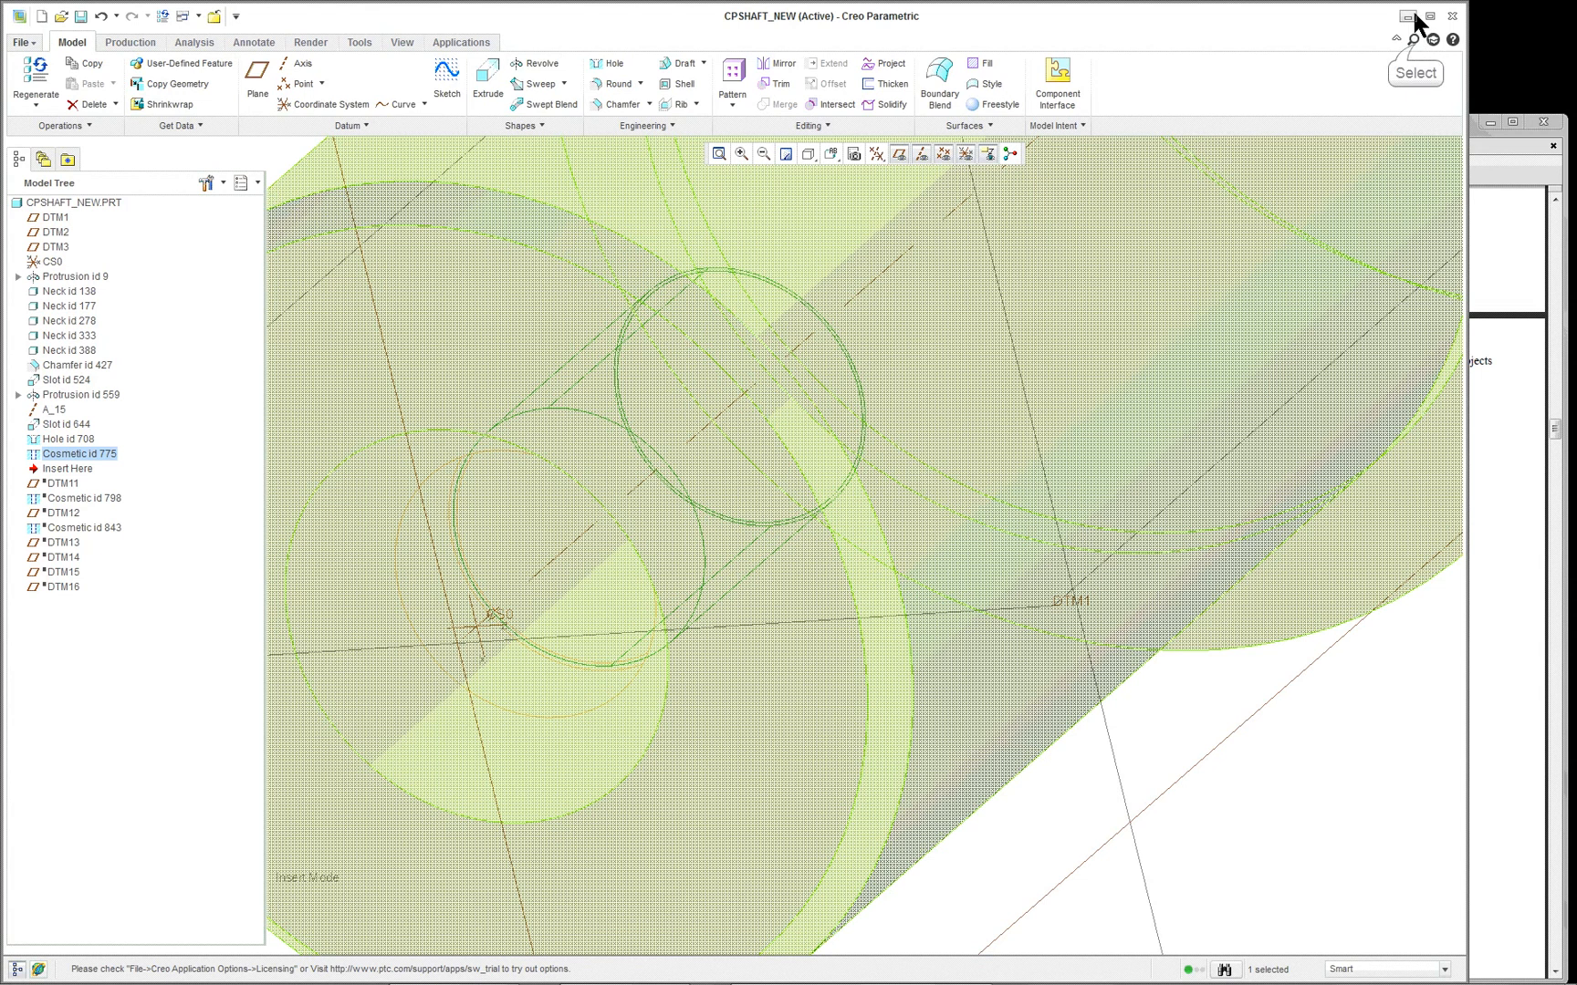
{"action": "left_click", "coordinate": [1413, 41]}
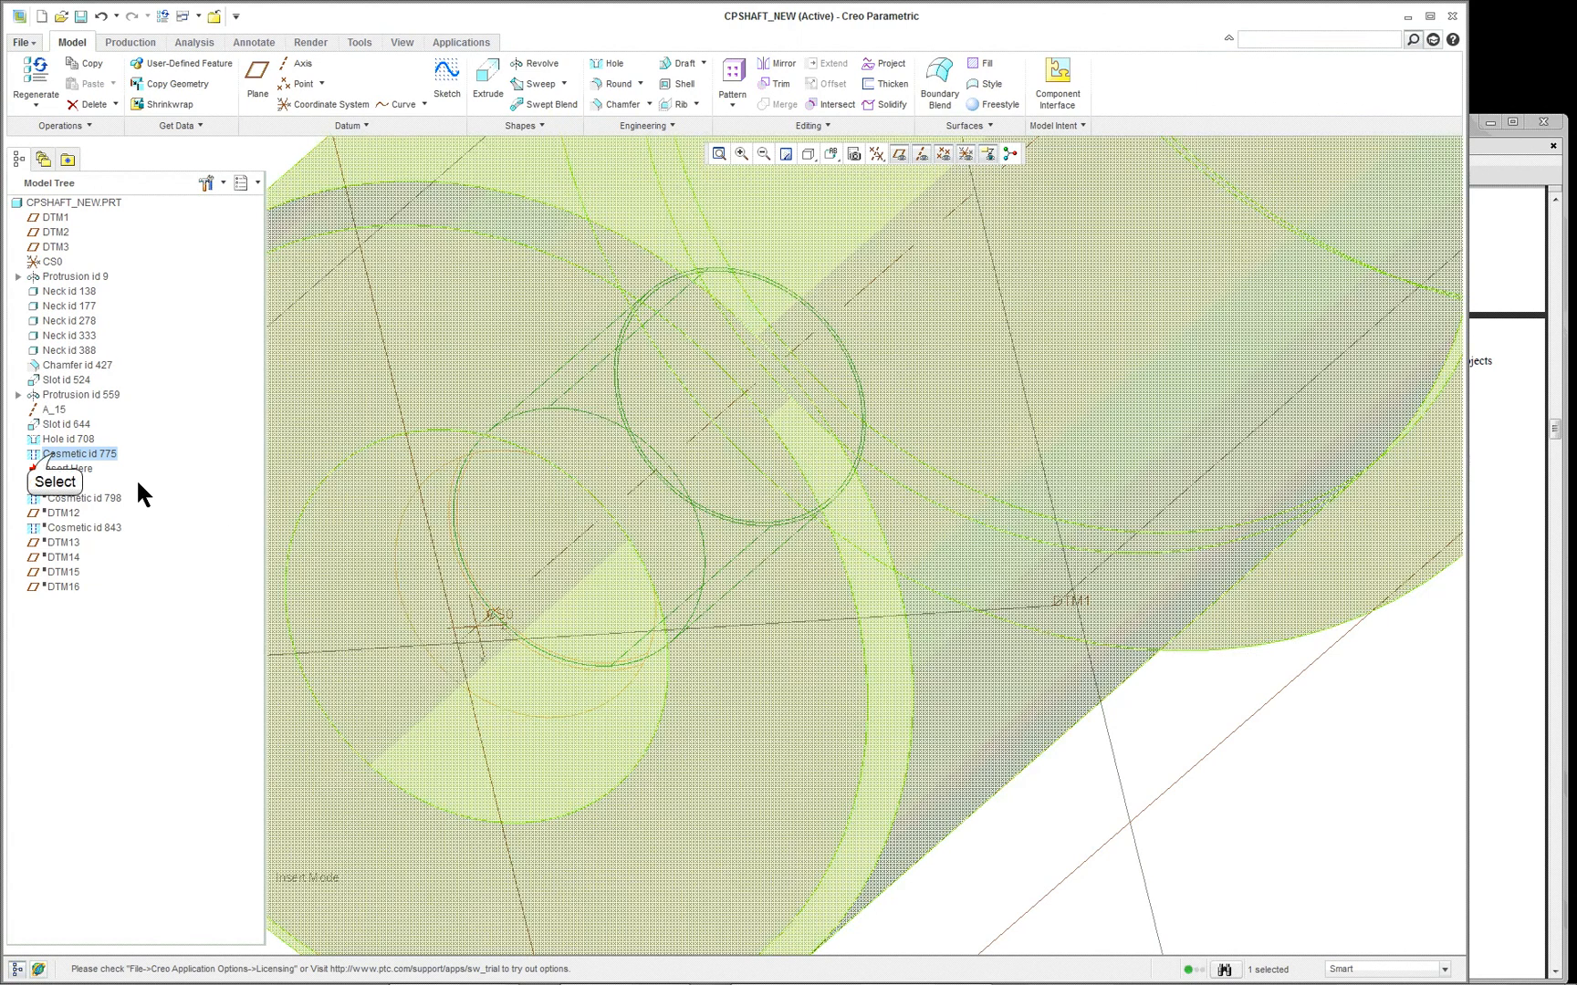
{"action": "double_click", "coordinate": [54, 455]}
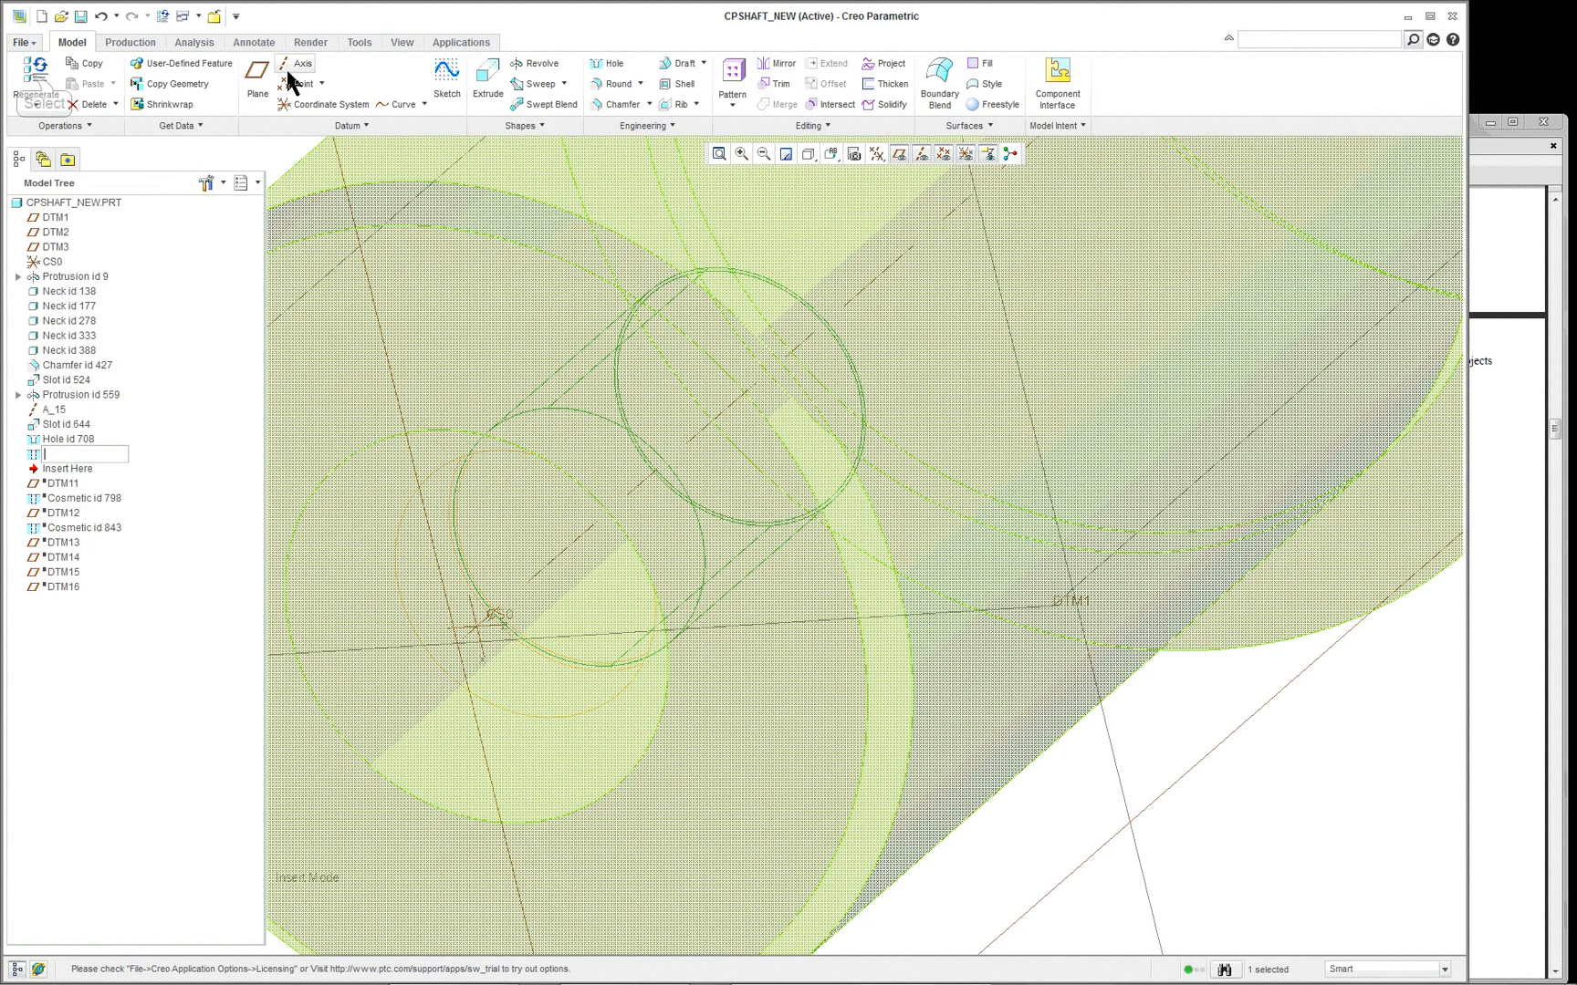
{"action": "left_click", "coordinate": [34, 81]}
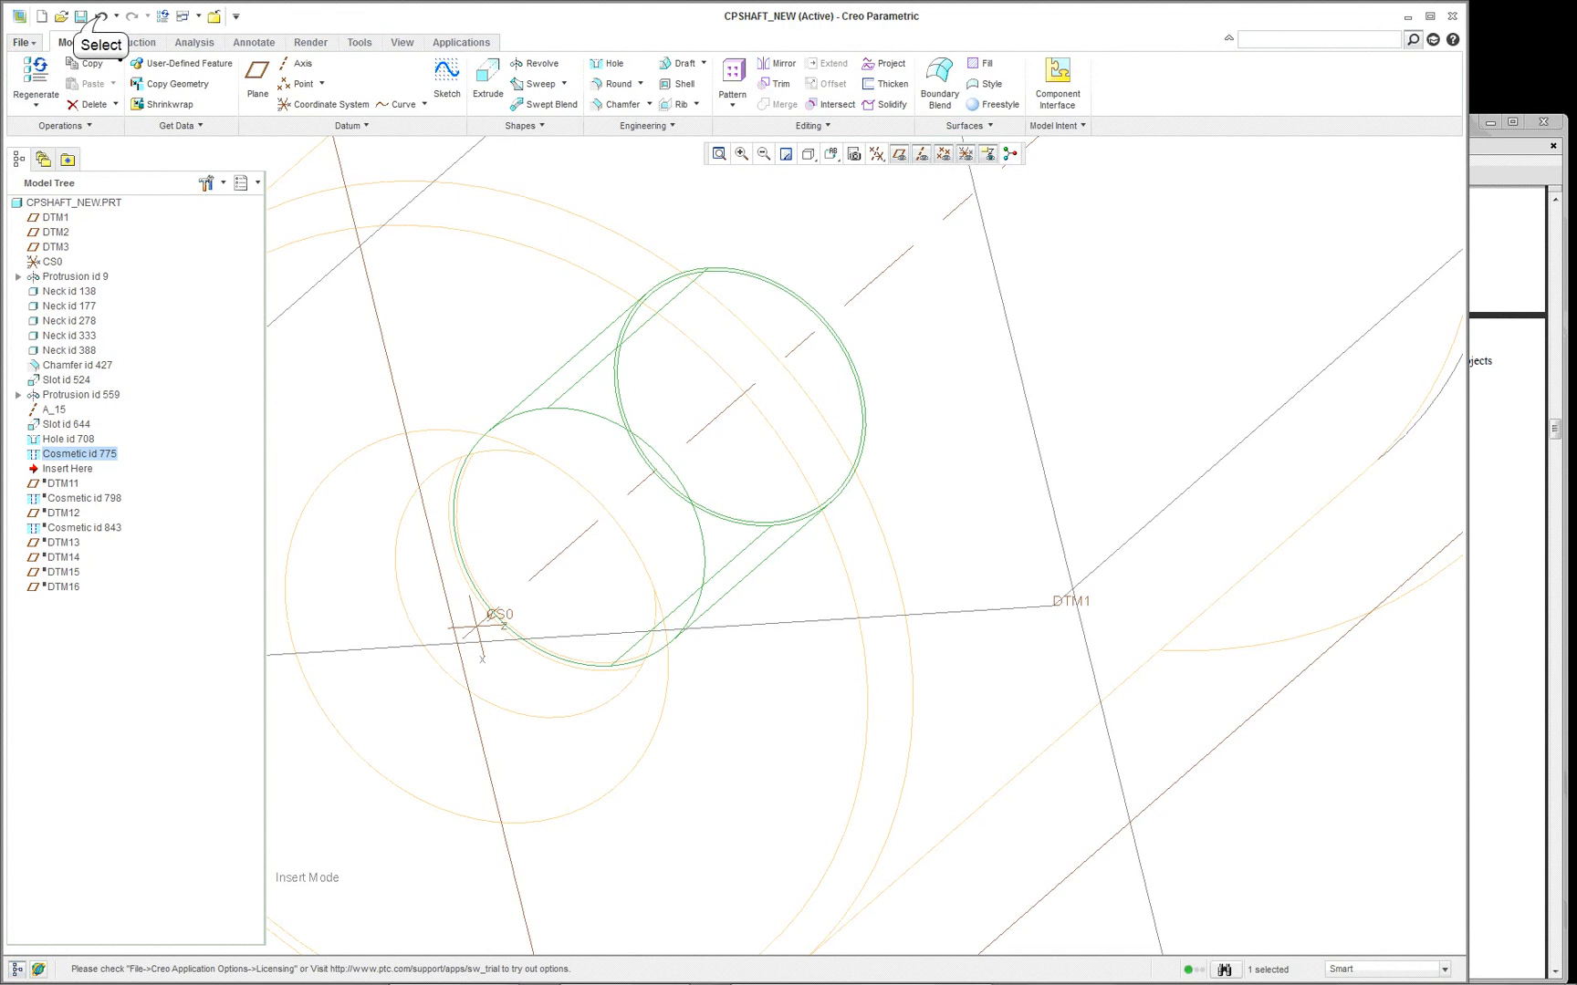
{"action": "left_click", "coordinate": [101, 17]}
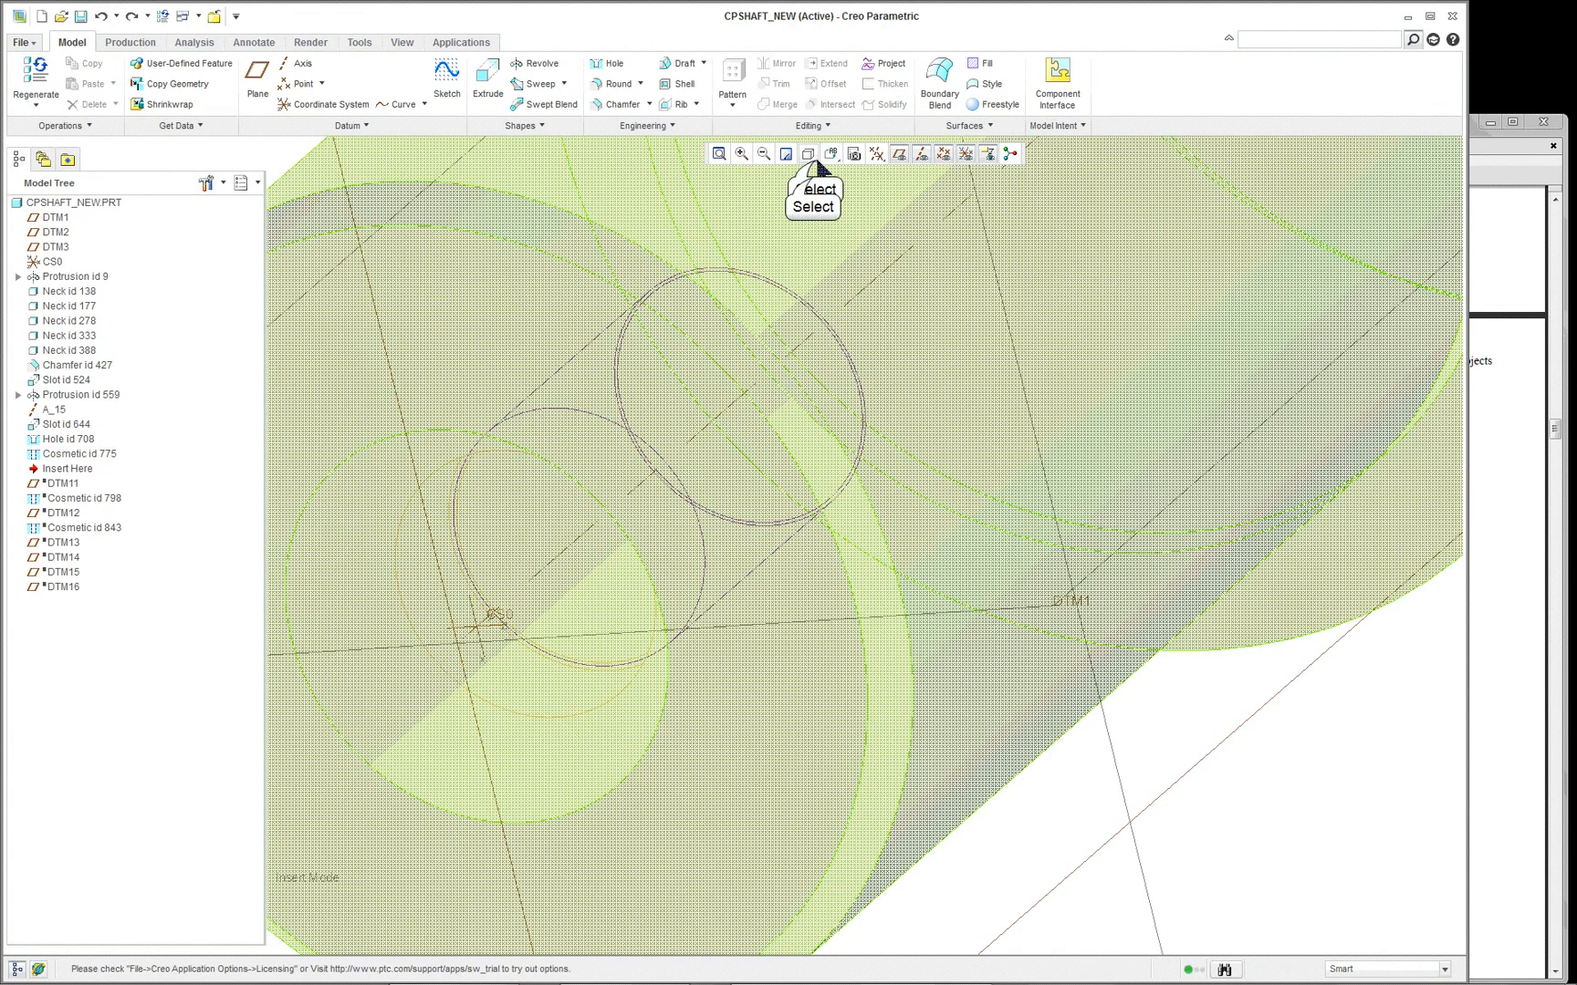
- Display the shaft in Shading With Edges and frame its drilled end
{"action": "left_click", "coordinate": [809, 155]}
{"action": "left_click", "coordinate": [812, 179]}
{"action": "scroll", "coordinate": [742, 356], "scroll_direction": "down", "scroll_amount": 5}
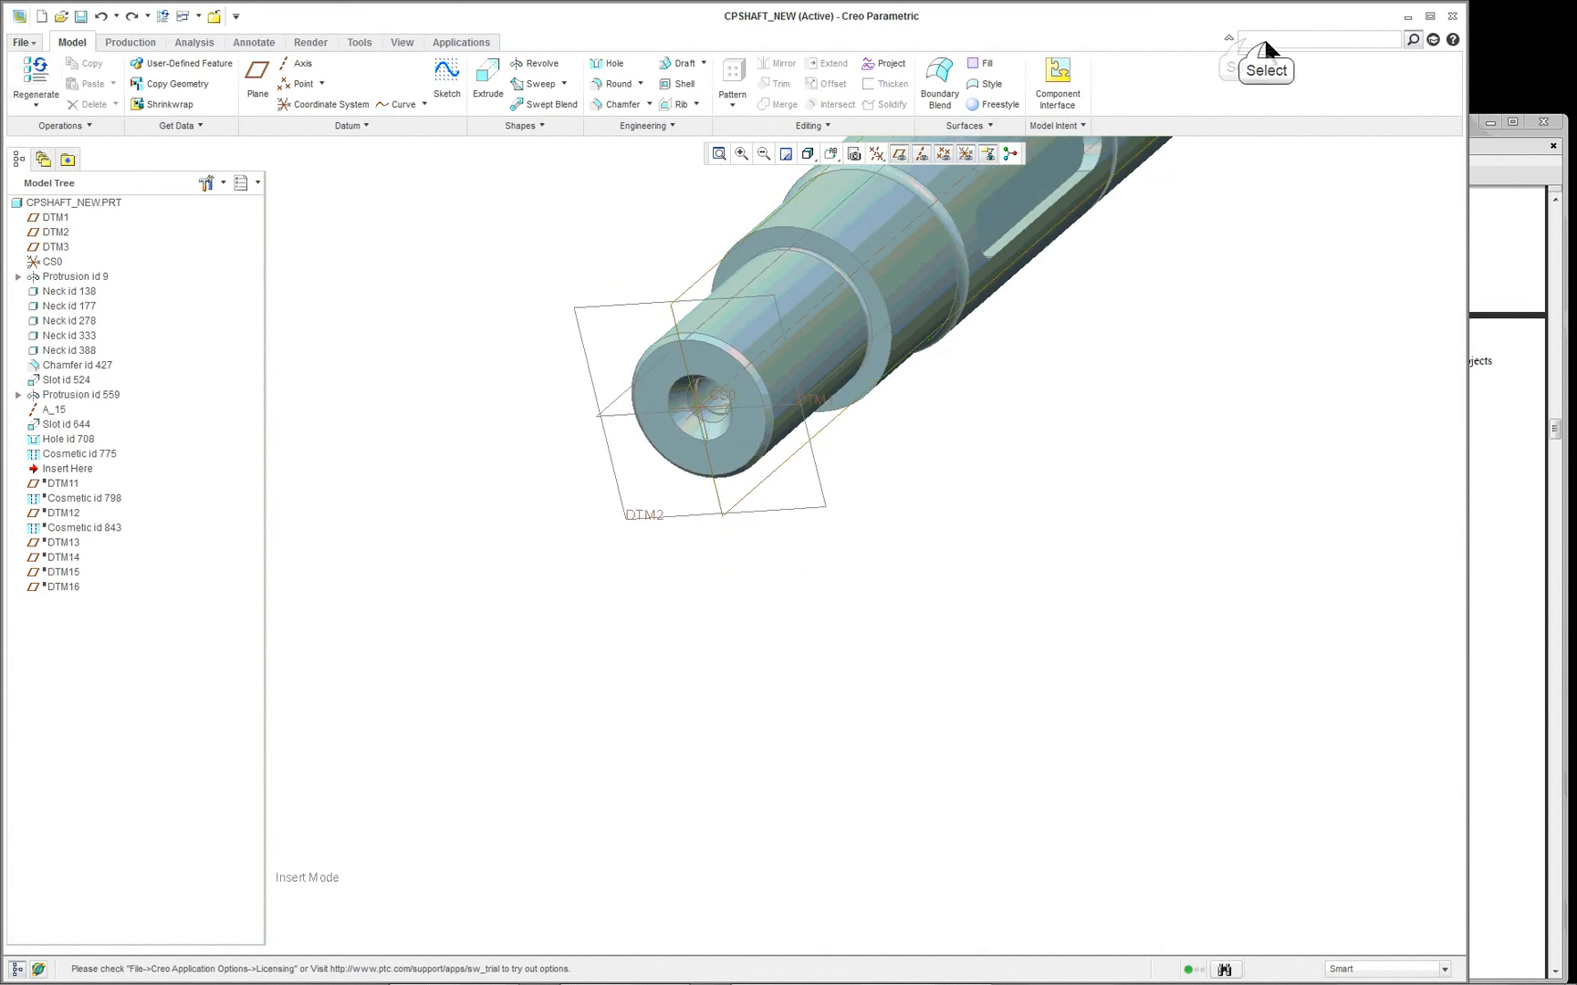
{"action": "left_click", "coordinate": [82, 469]}
{"action": "scroll", "coordinate": [995, 356], "scroll_direction": "down", "scroll_amount": 3}
{"action": "scroll", "coordinate": [1049, 245], "scroll_direction": "up", "scroll_amount": 2}
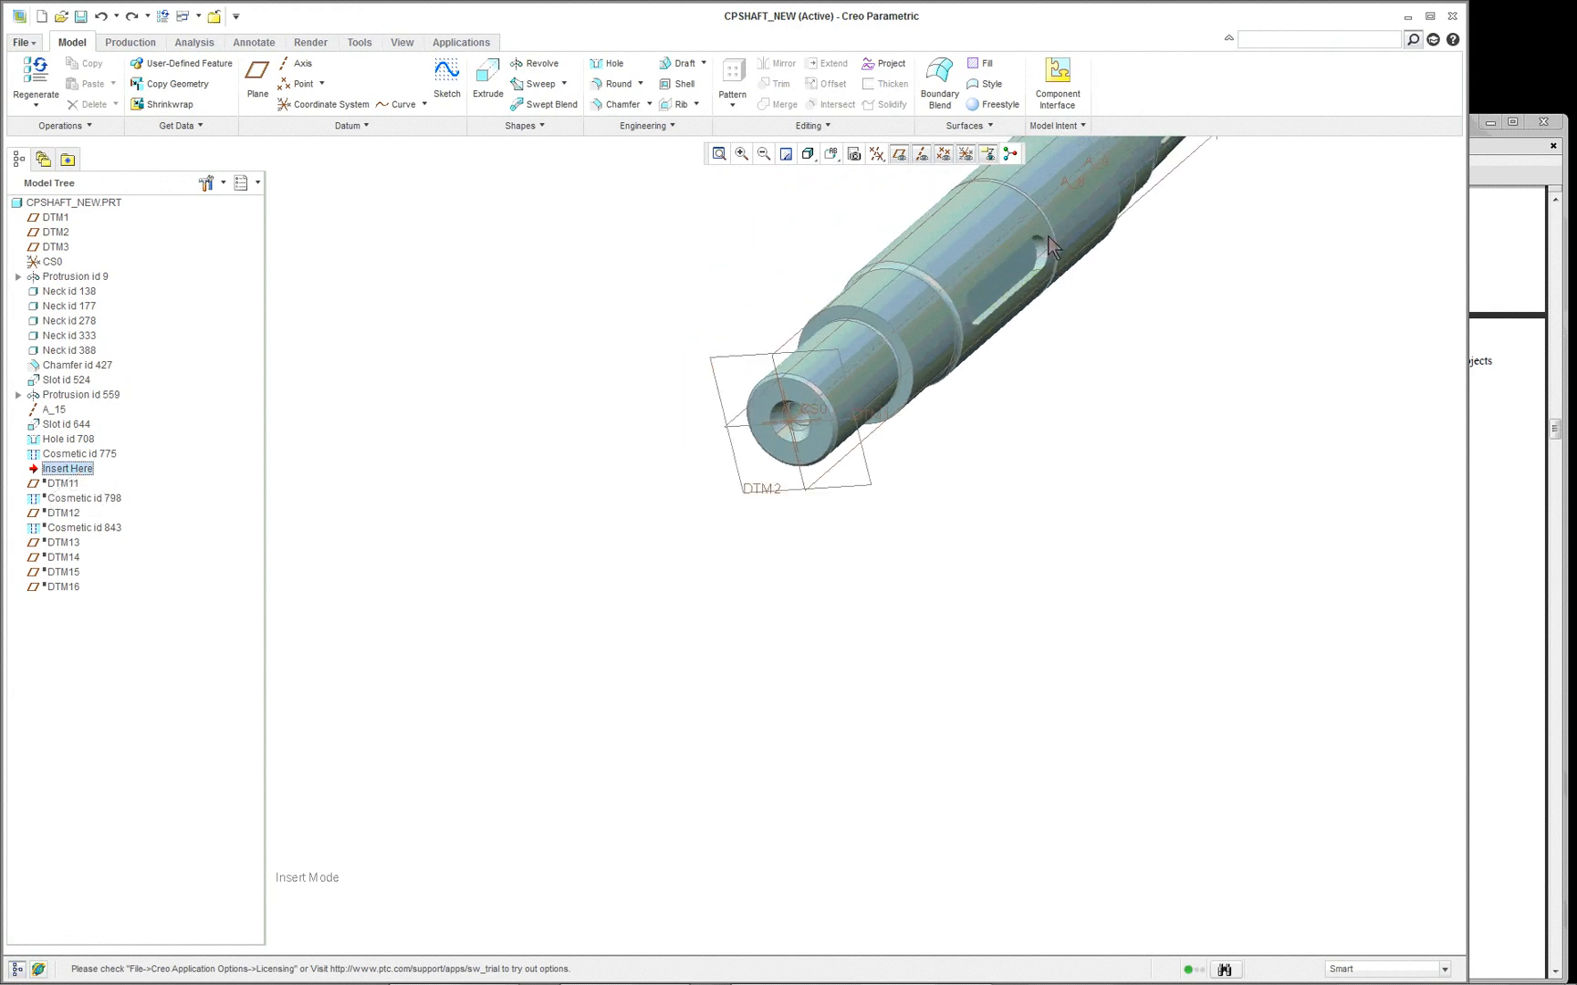
{"action": "scroll", "coordinate": [1040, 256], "scroll_direction": "up", "scroll_amount": 2}
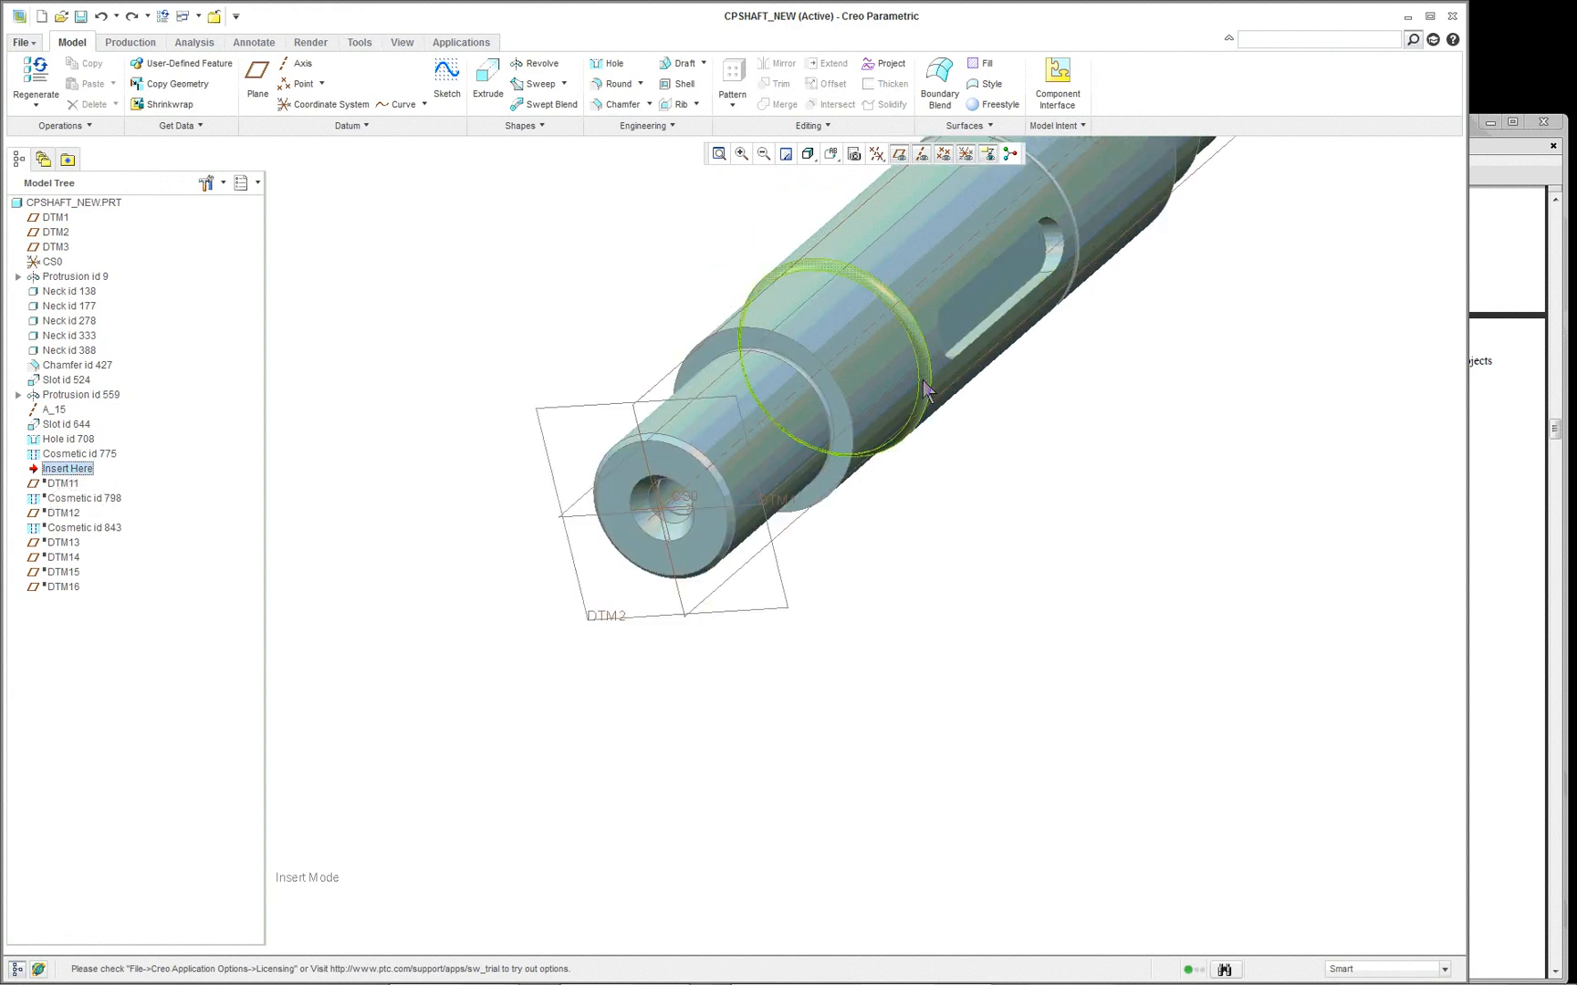
{"action": "scroll", "coordinate": [612, 249], "scroll_direction": "up", "scroll_amount": 1}
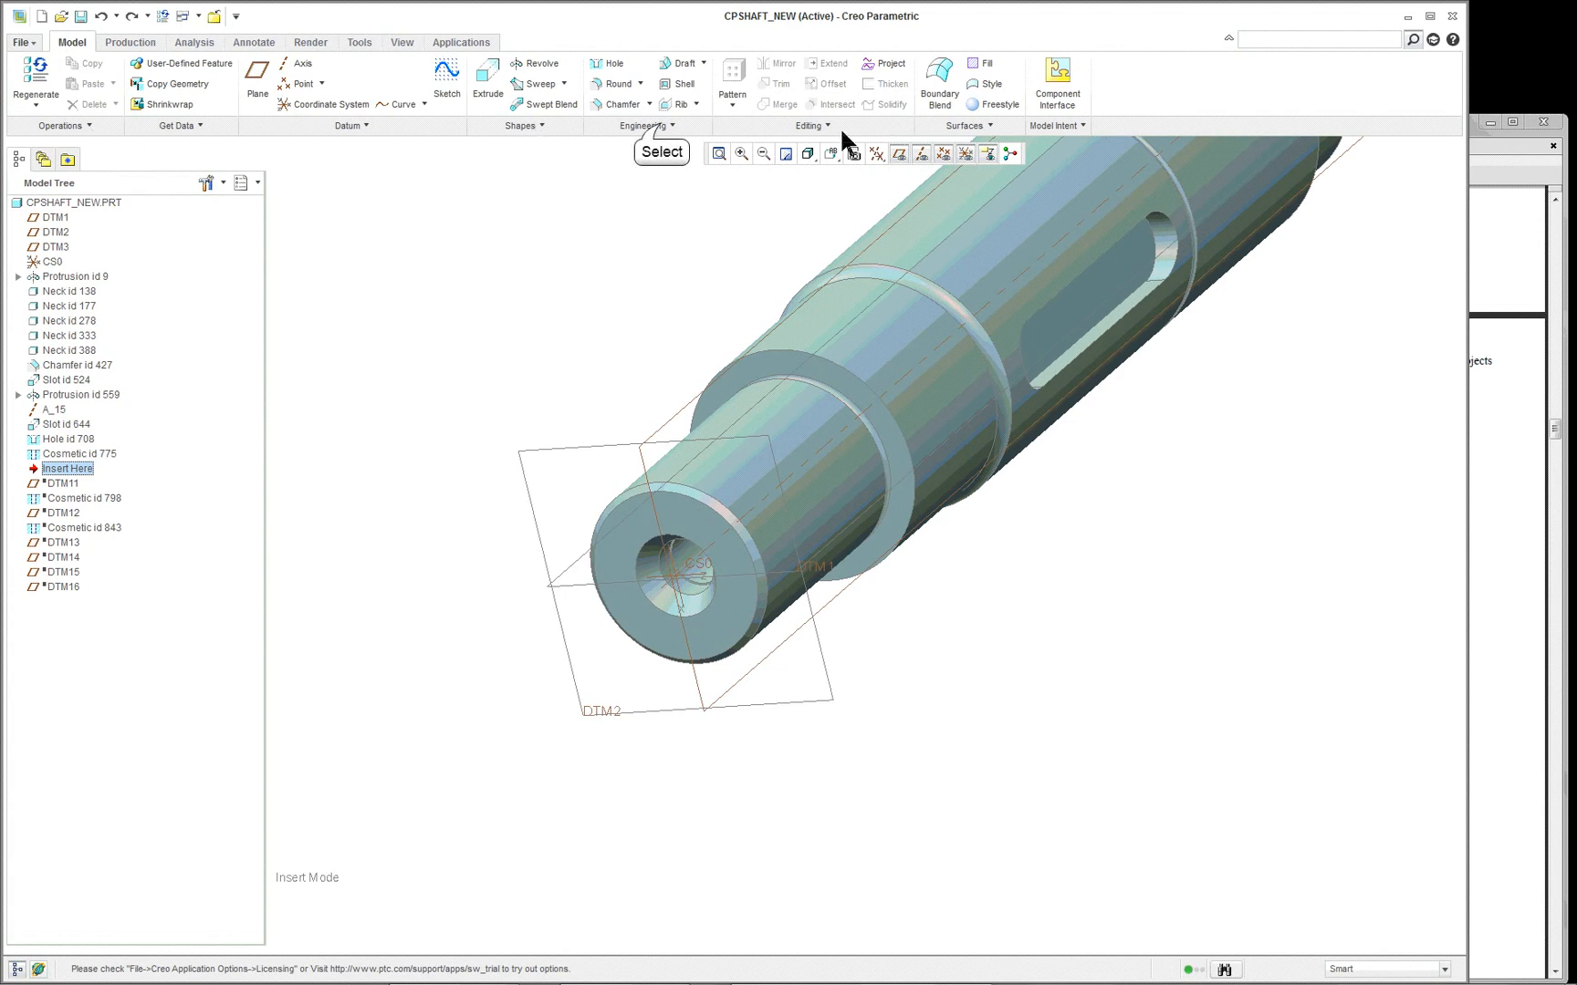
{"action": "left_click", "coordinate": [666, 126]}
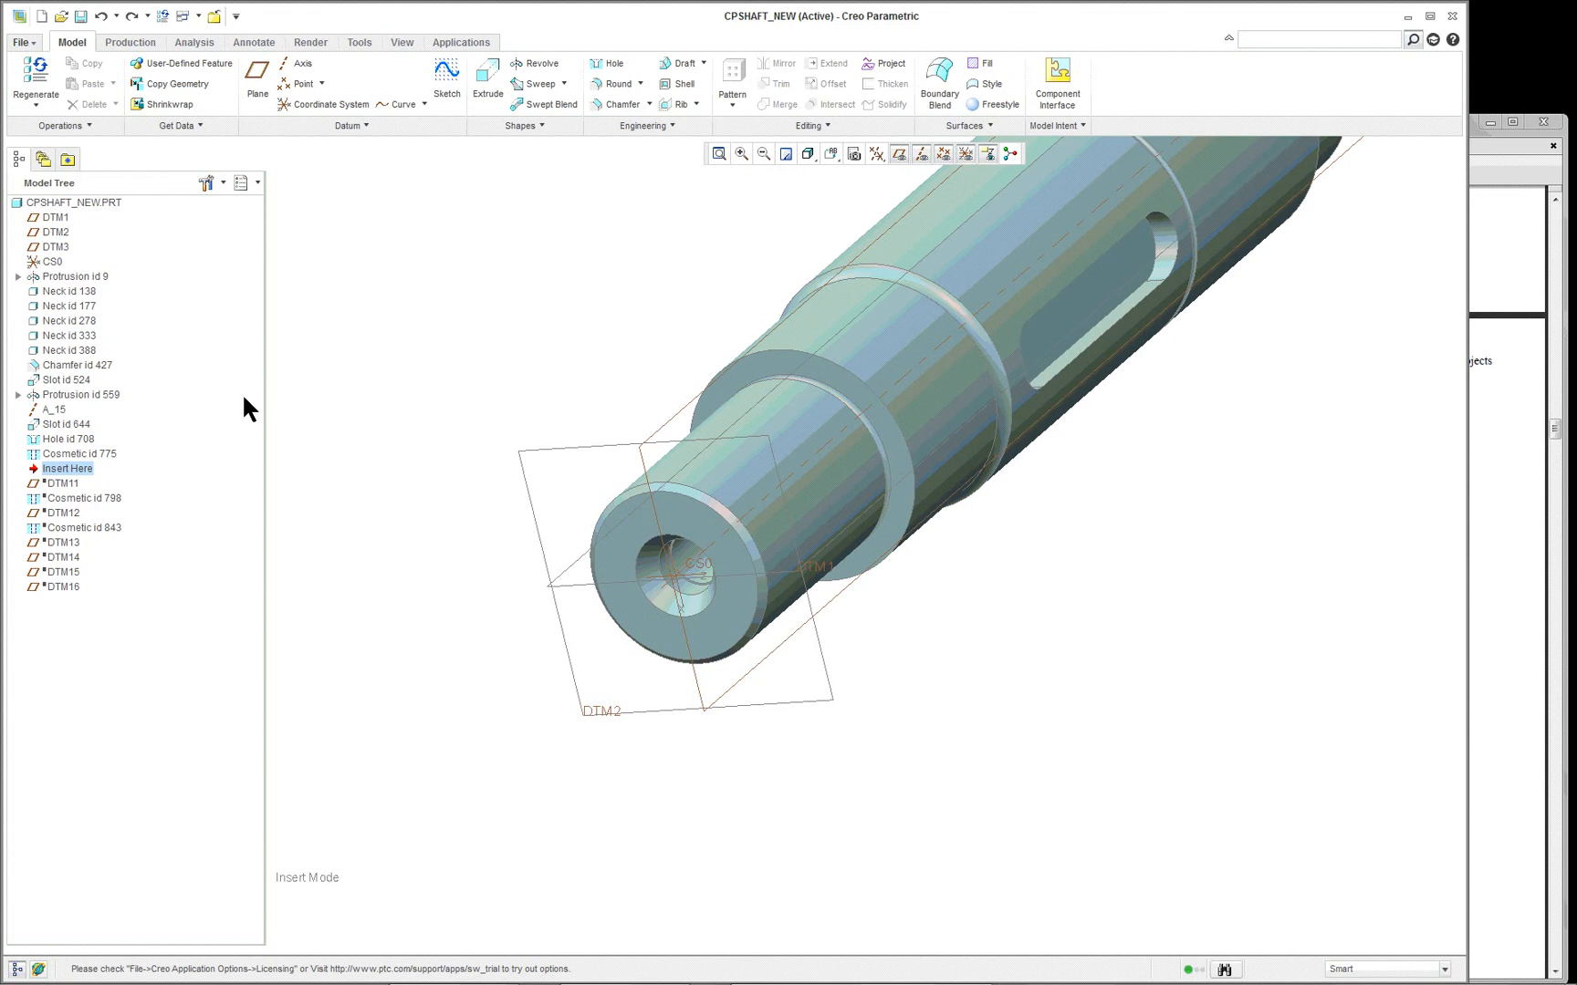
- Move the insertion point past DTM11 and Cosmetic id 798, and select that cosmetic feature
{"action": "left_click_drag", "start_coordinate": [67, 471], "coordinate": [62, 487]}
{"action": "scroll", "coordinate": [653, 477], "scroll_direction": "up", "scroll_amount": 5}
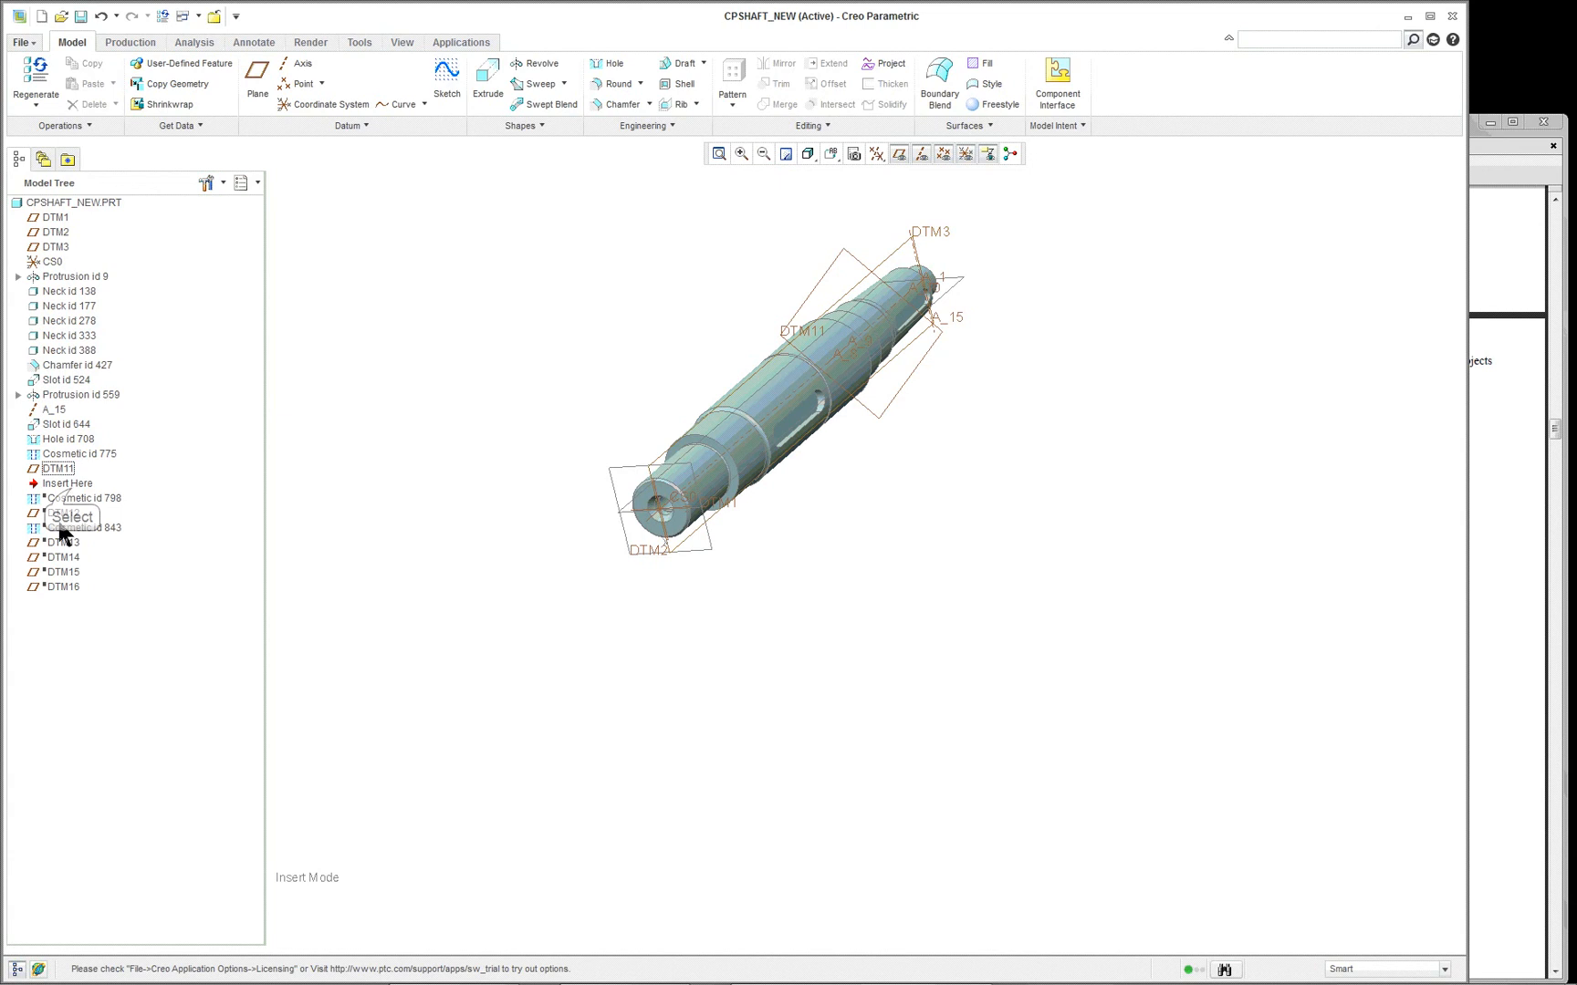
{"action": "left_click", "coordinate": [71, 486]}
{"action": "left_click_drag", "start_coordinate": [73, 504], "coordinate": [74, 507]}
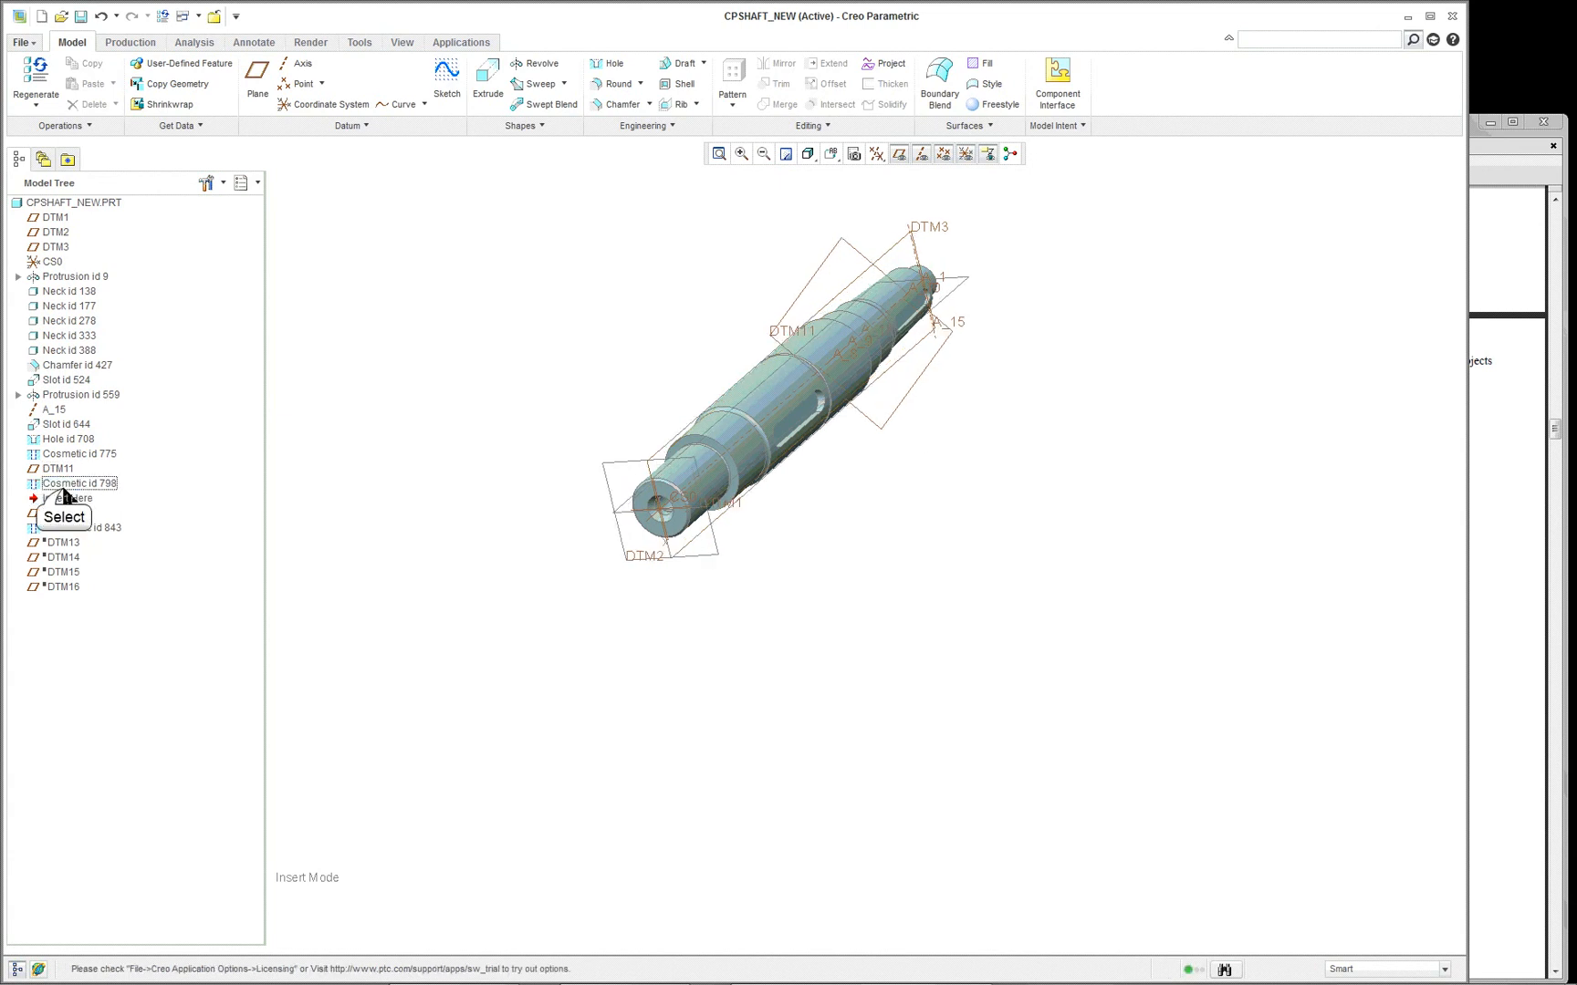
{"action": "left_click", "coordinate": [62, 489]}
- Examine Cosmetic id 798 on the stepped shaft section in No Hidden display
{"action": "middle_click_drag", "start_coordinate": [836, 414], "coordinate": [618, 457]}
{"action": "scroll", "coordinate": [933, 353], "scroll_direction": "up", "scroll_amount": 5}
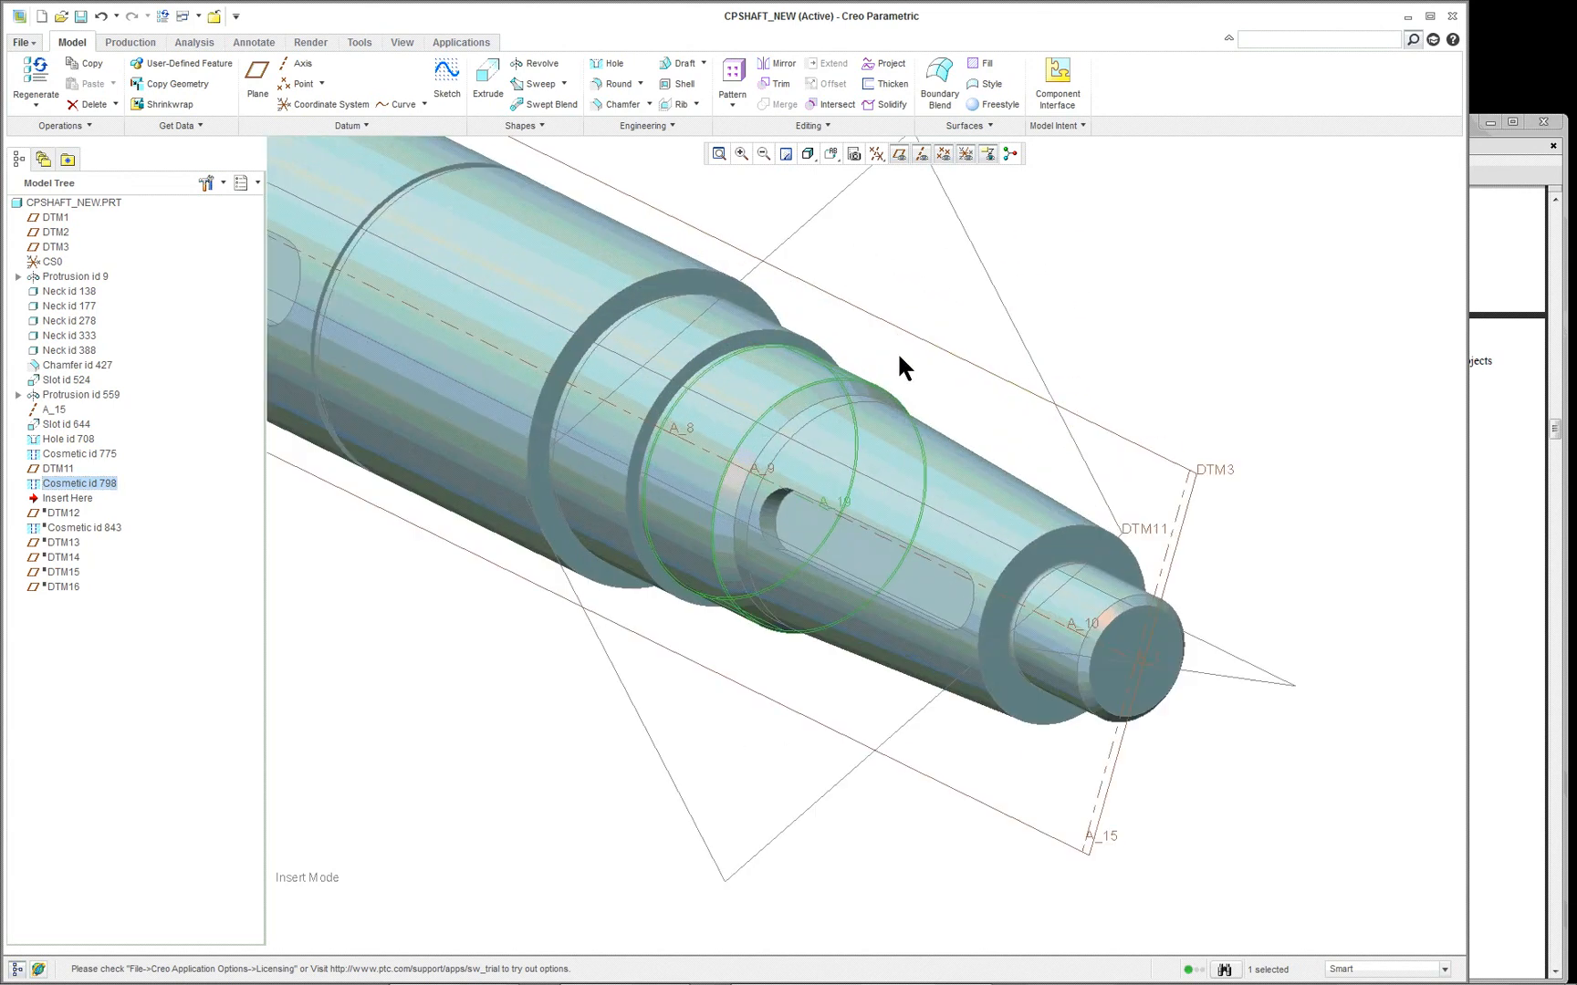
{"action": "scroll", "coordinate": [679, 381], "scroll_direction": "up", "scroll_amount": 3}
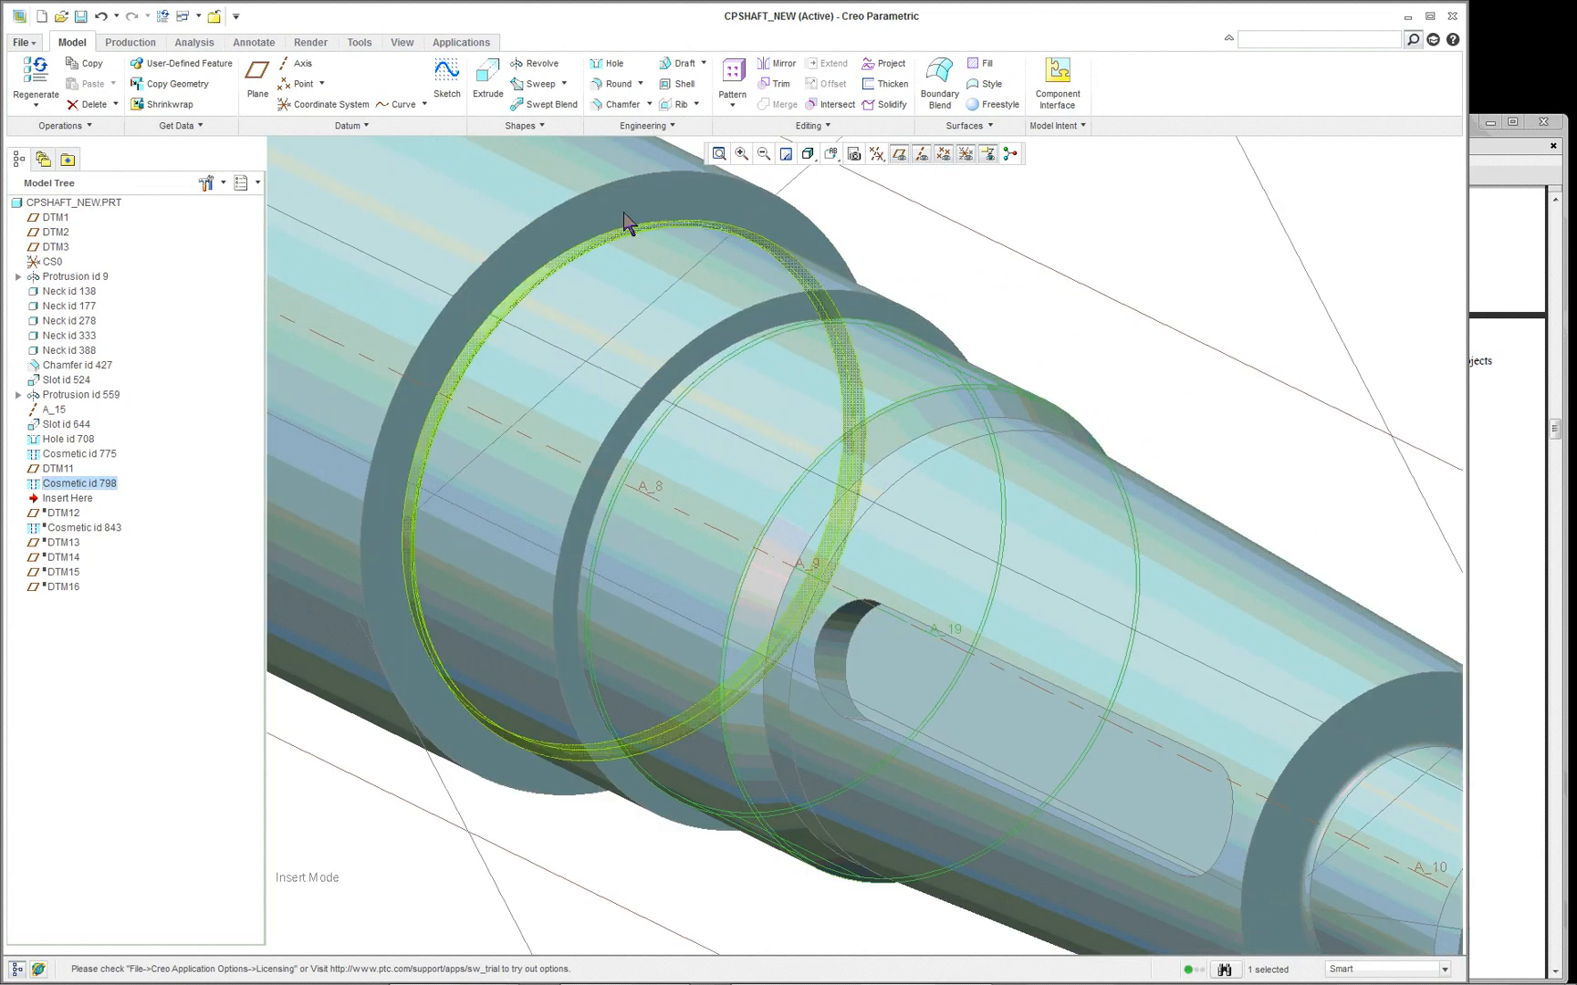
{"action": "left_click", "coordinate": [807, 157]}
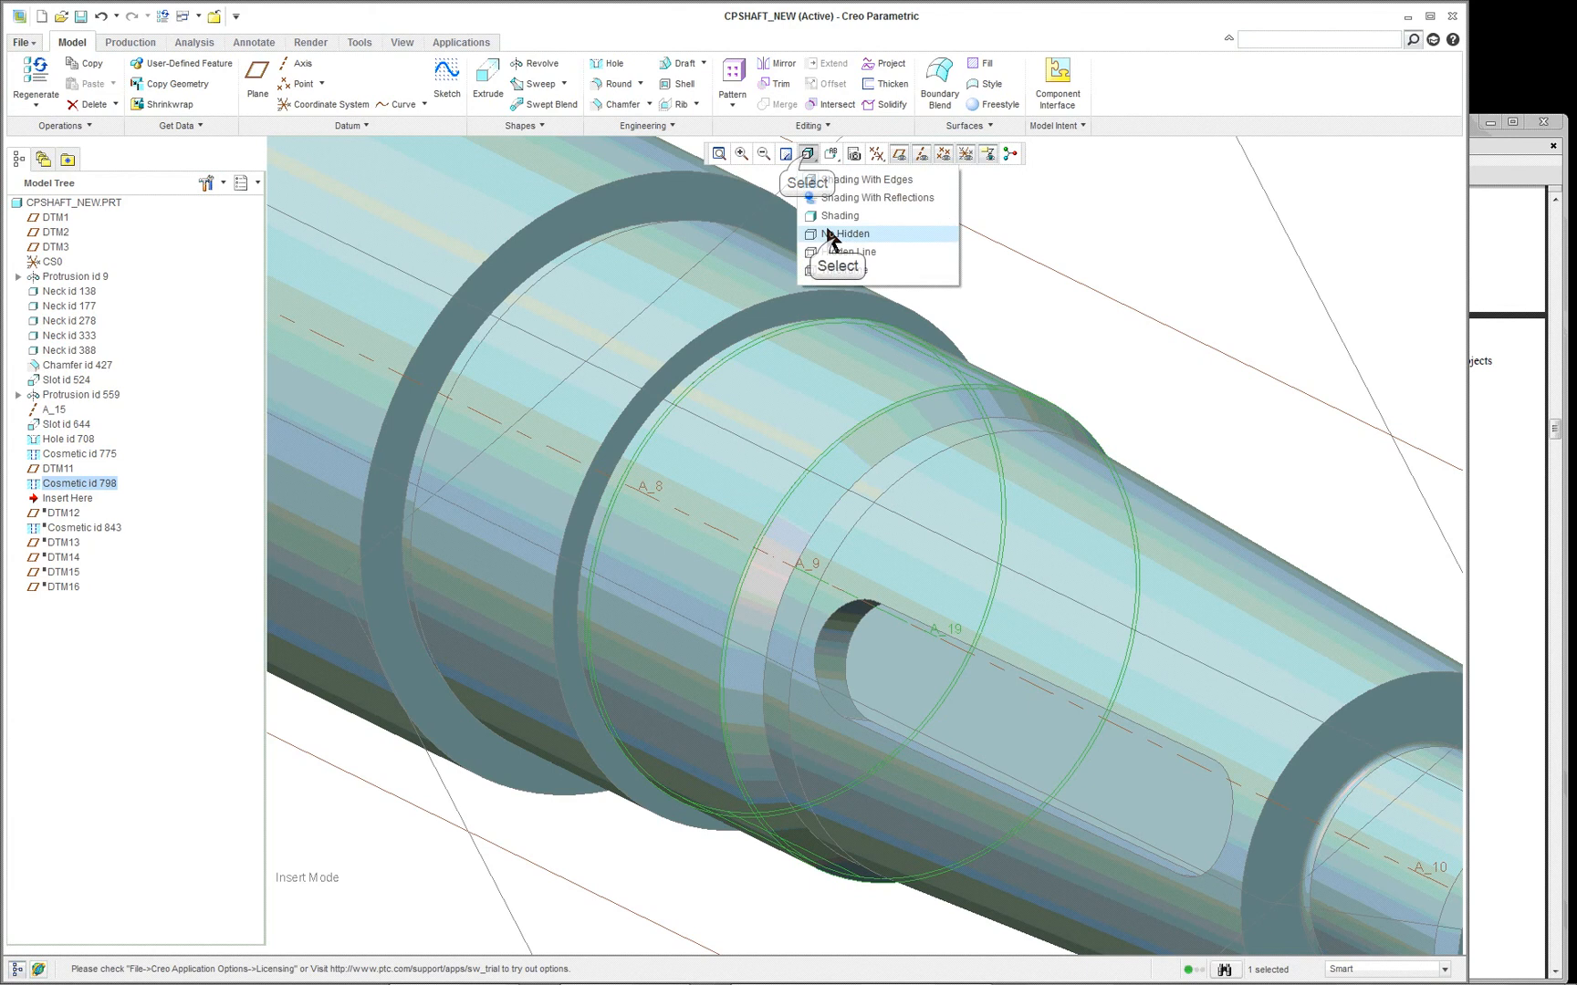
{"action": "left_click", "coordinate": [836, 235]}
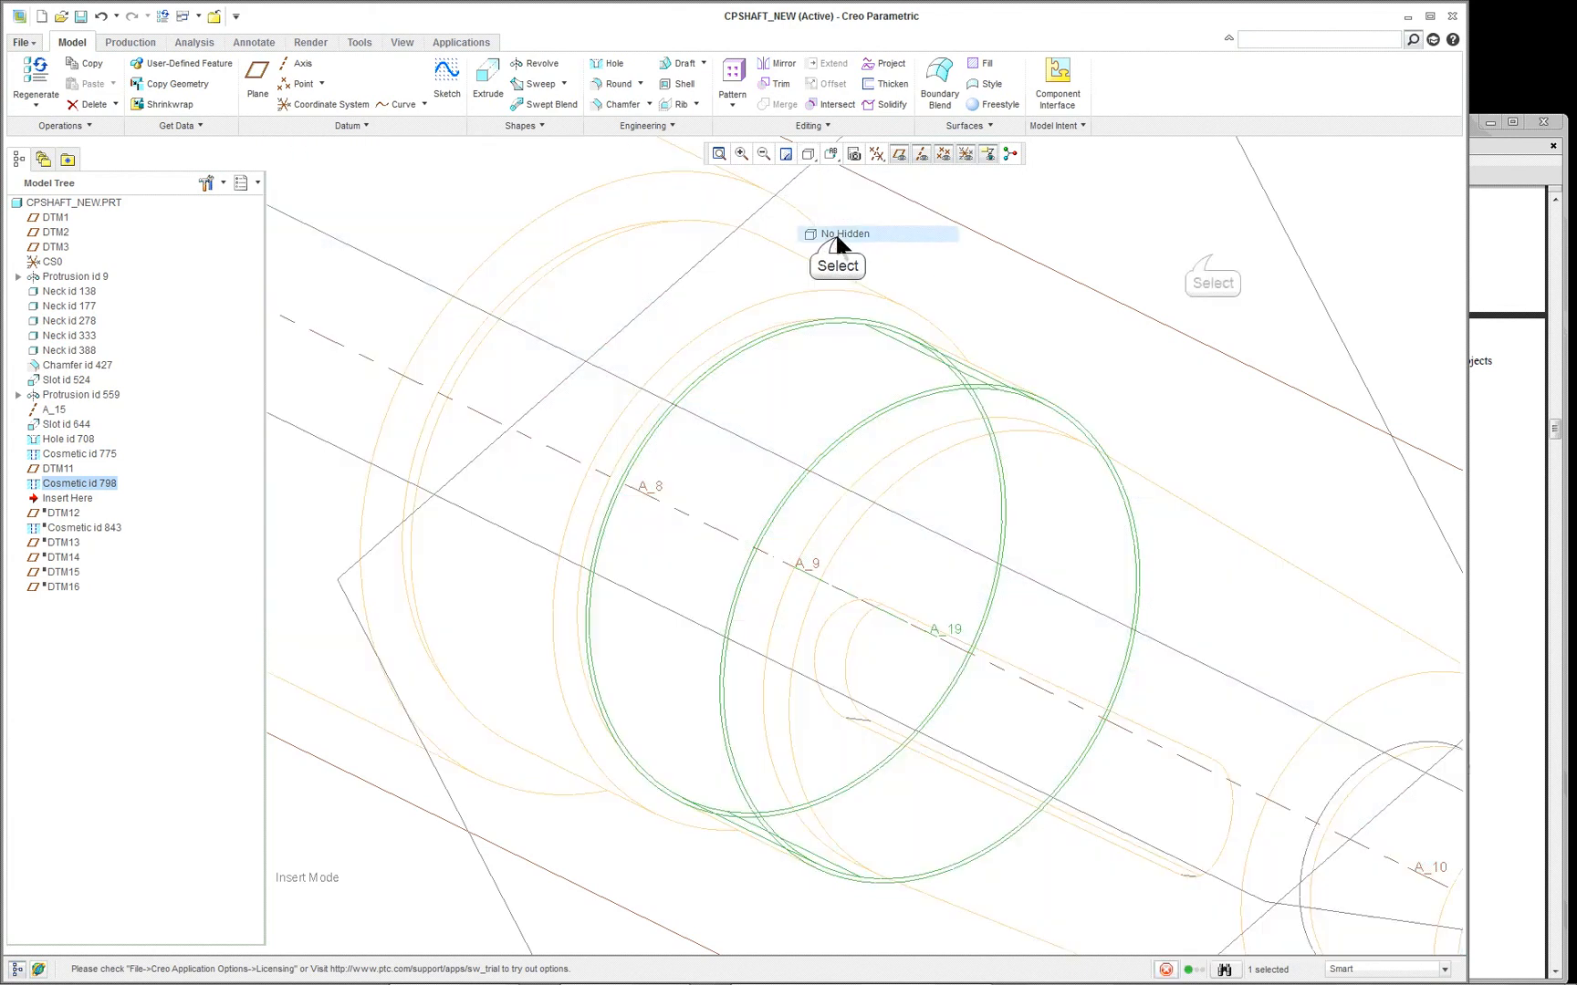
{"action": "left_click", "coordinate": [1210, 258]}
{"action": "scroll", "coordinate": [1142, 325], "scroll_direction": "down", "scroll_amount": 2}
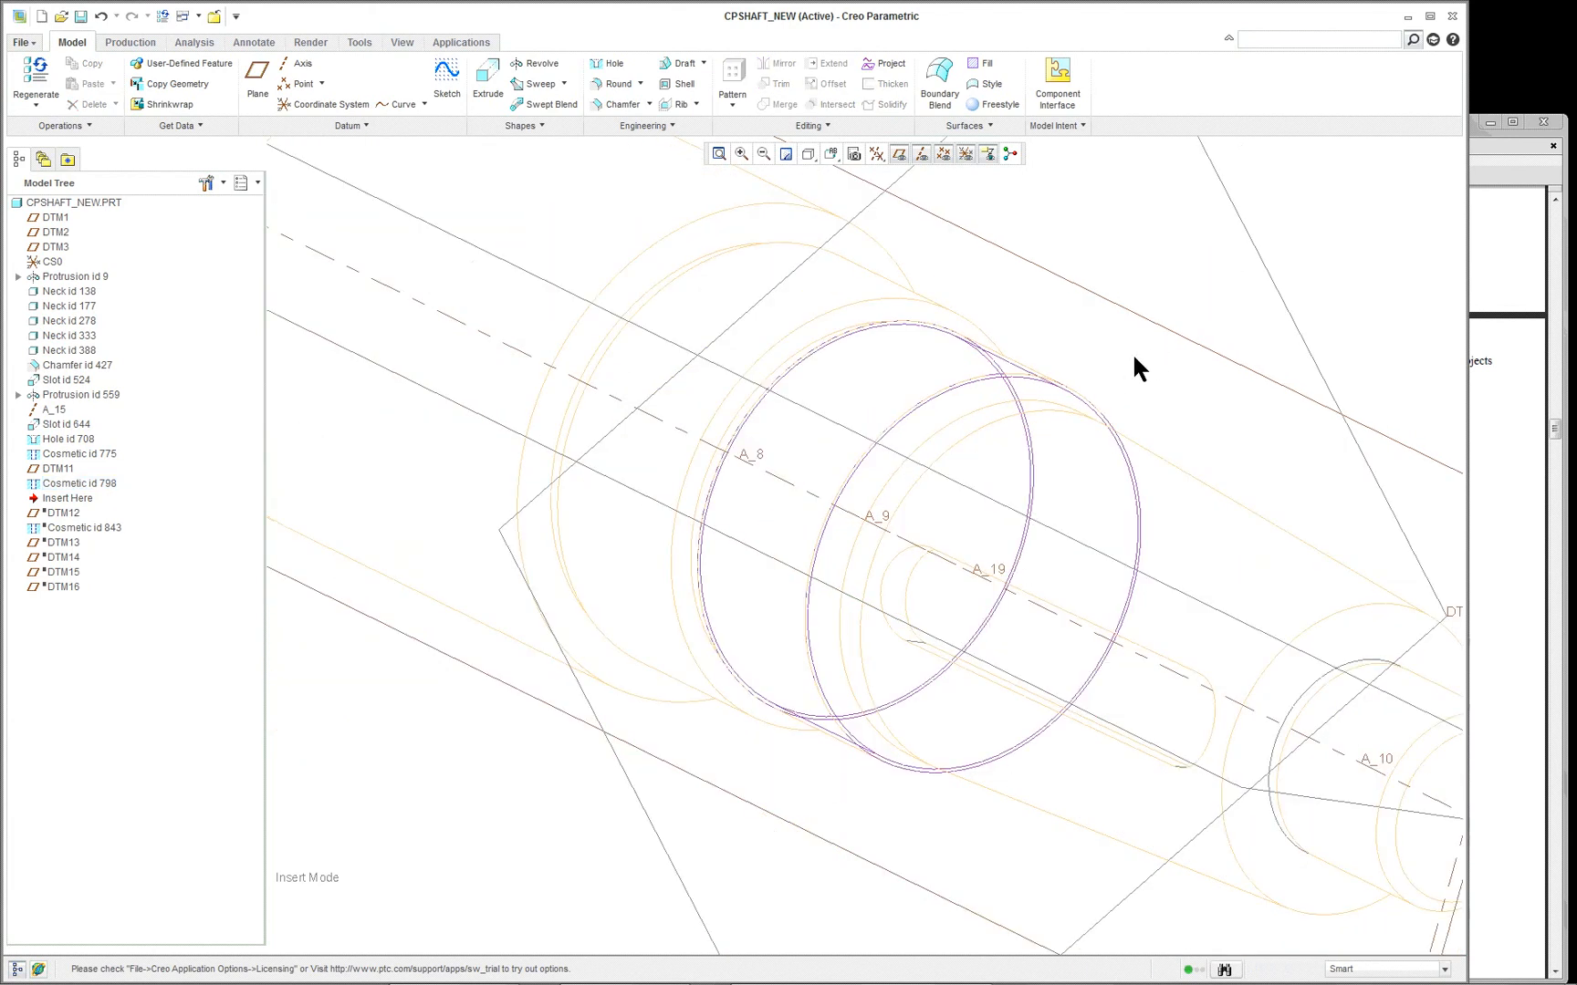
{"action": "scroll", "coordinate": [1134, 358], "scroll_direction": "down", "scroll_amount": 2}
{"action": "scroll", "coordinate": [1213, 409], "scroll_direction": "up", "scroll_amount": 1}
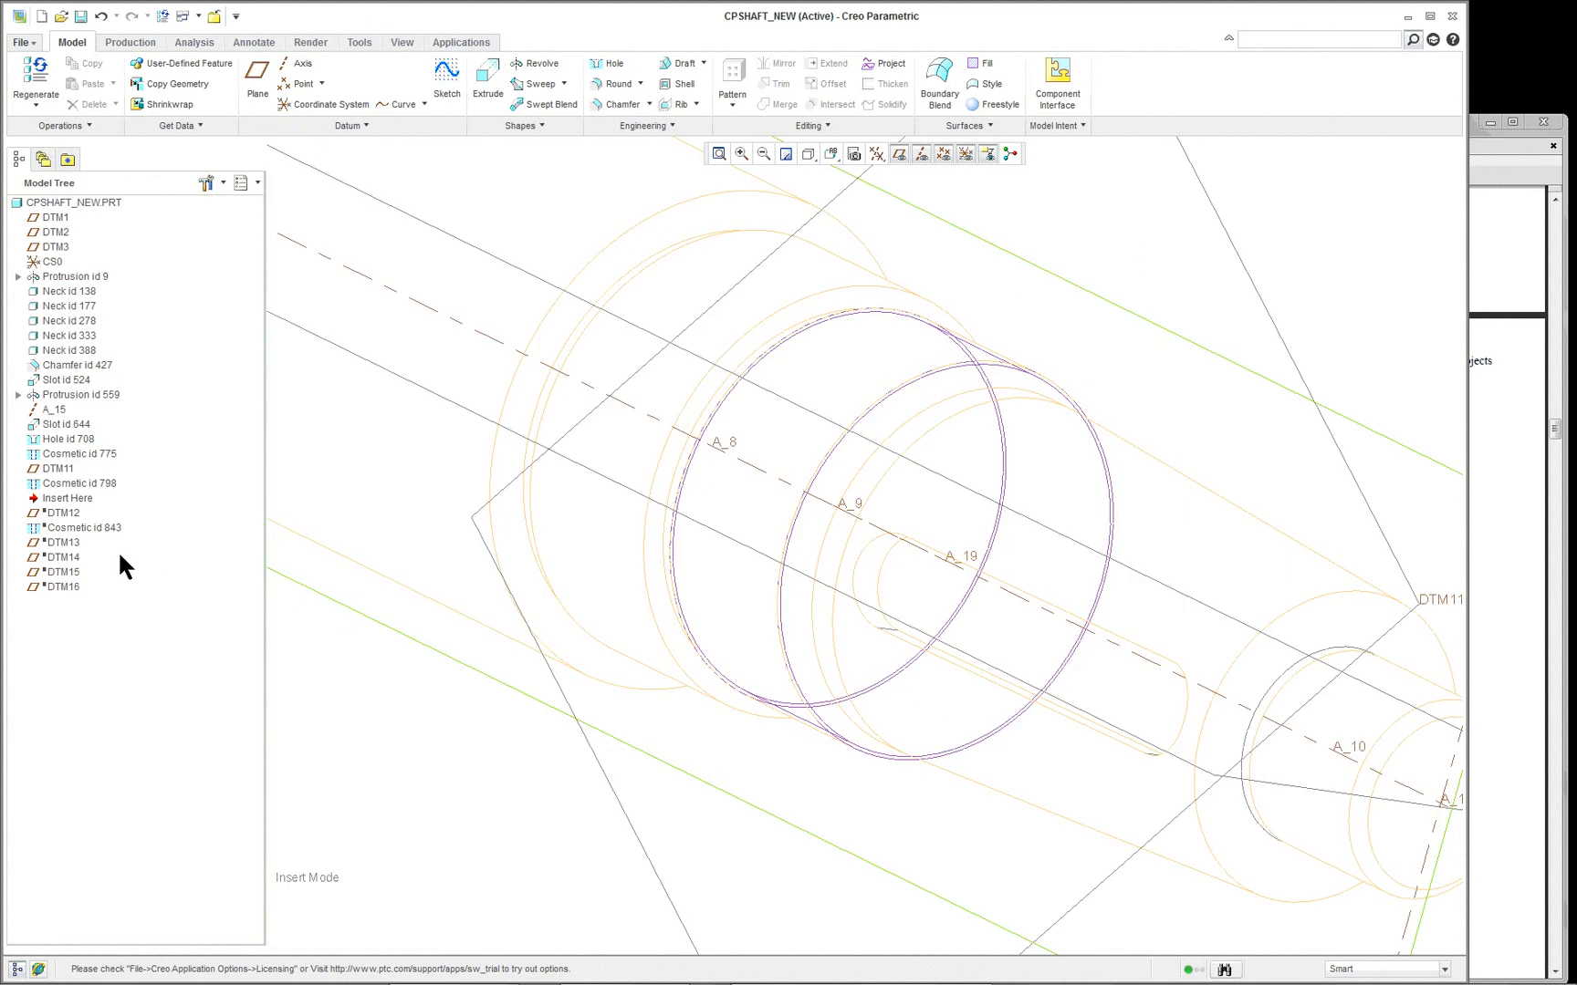
- Open the definition of Cosmetic id 798 and inspect its external thread's threaded surface, start plane and depth from several angles
{"action": "right_click", "coordinate": [91, 483]}
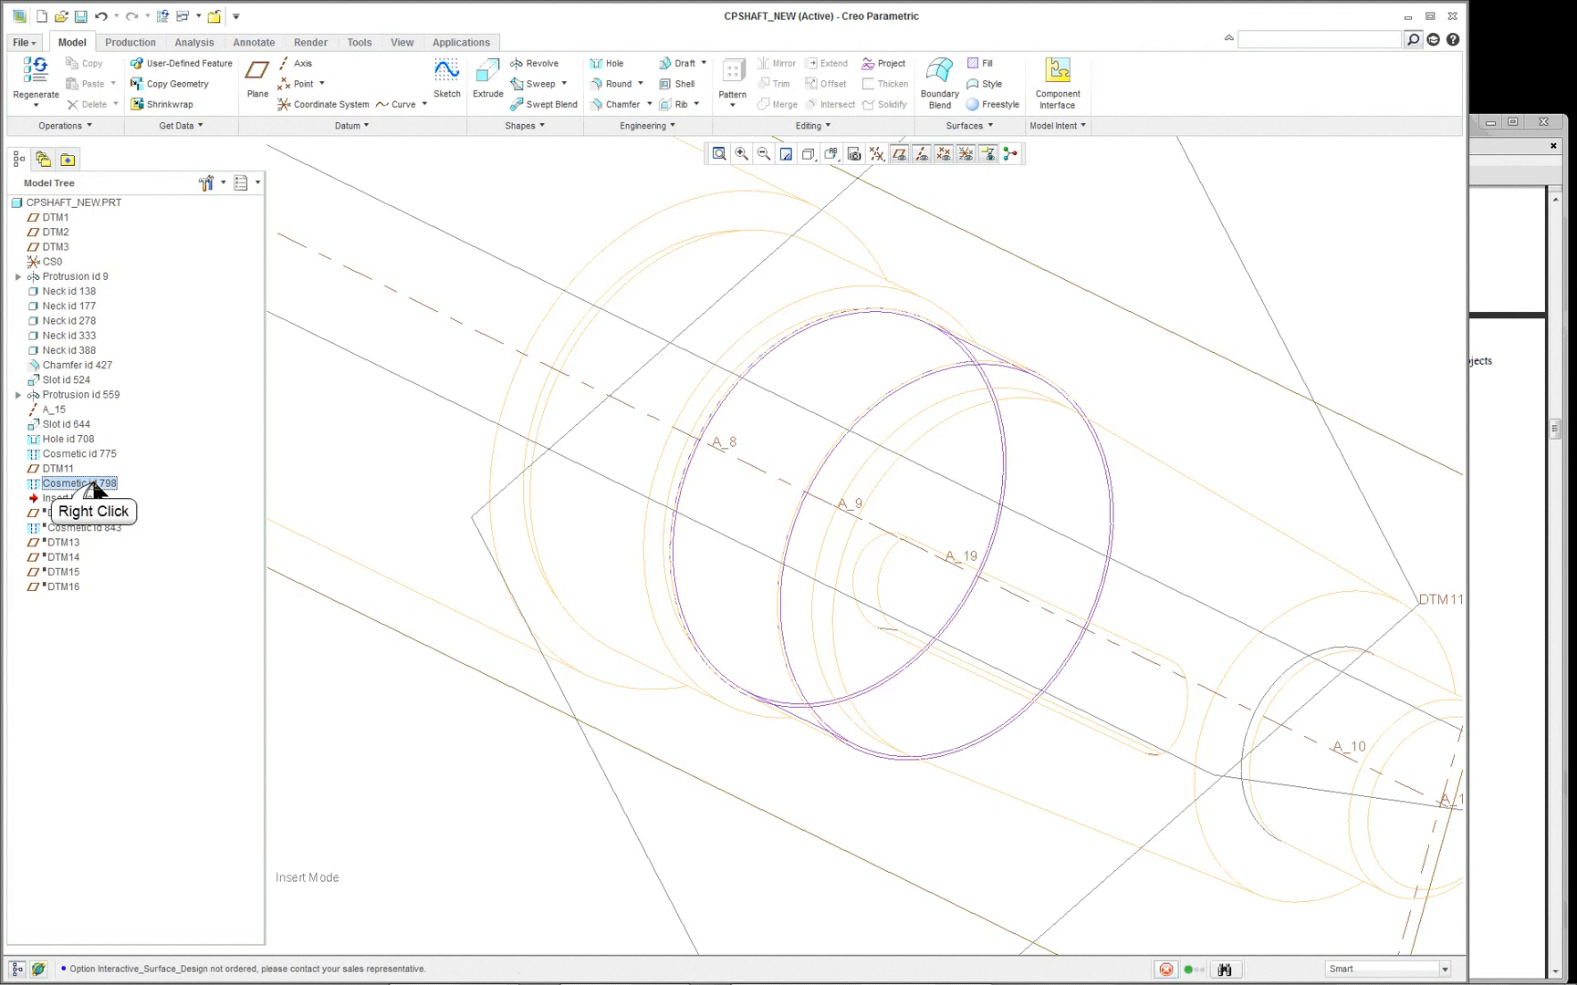
{"action": "left_click", "coordinate": [137, 605]}
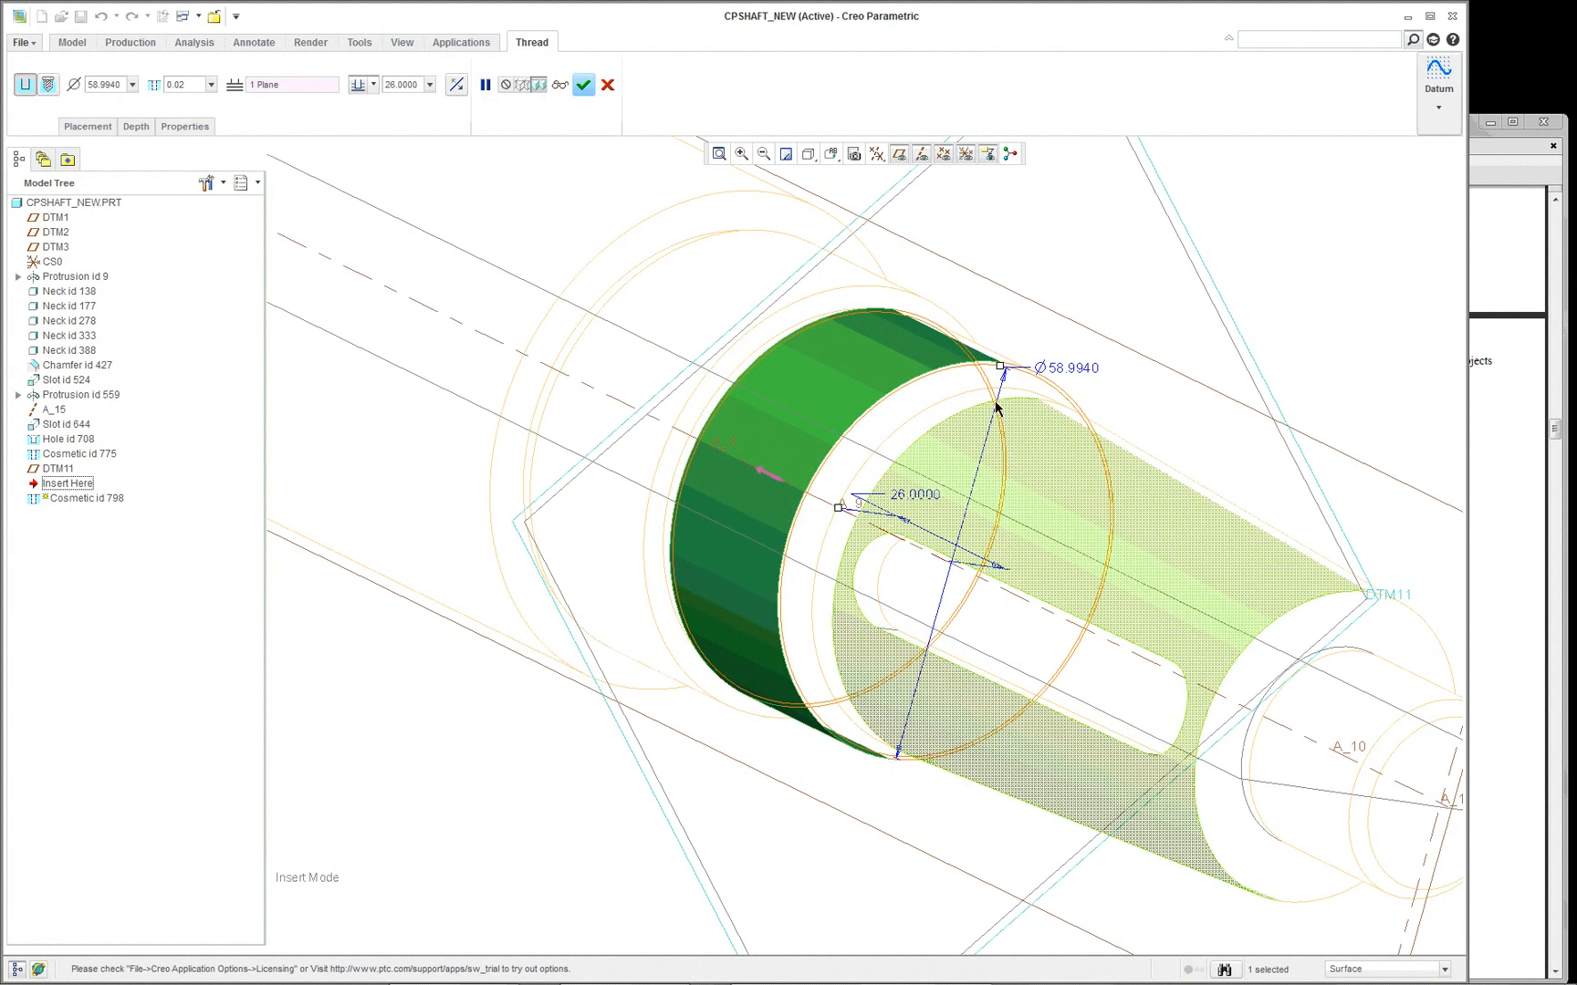
{"action": "scroll", "coordinate": [1032, 565], "scroll_direction": "up", "scroll_amount": 2}
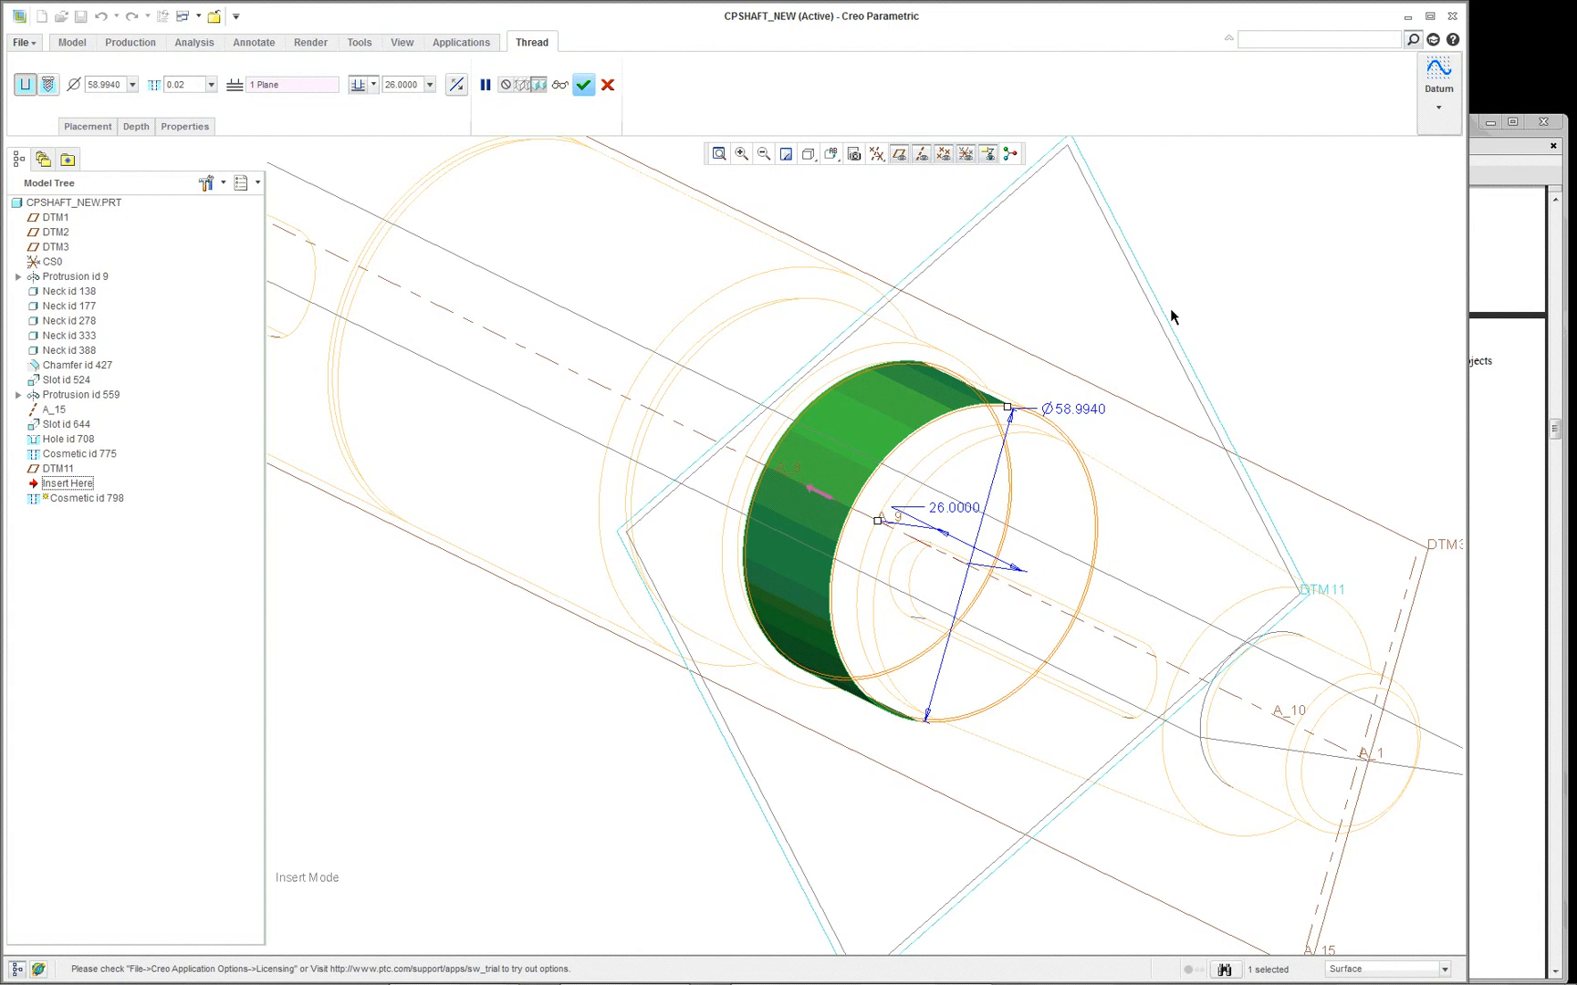
{"action": "middle_click_drag", "start_coordinate": [1021, 431], "coordinate": [1151, 390]}
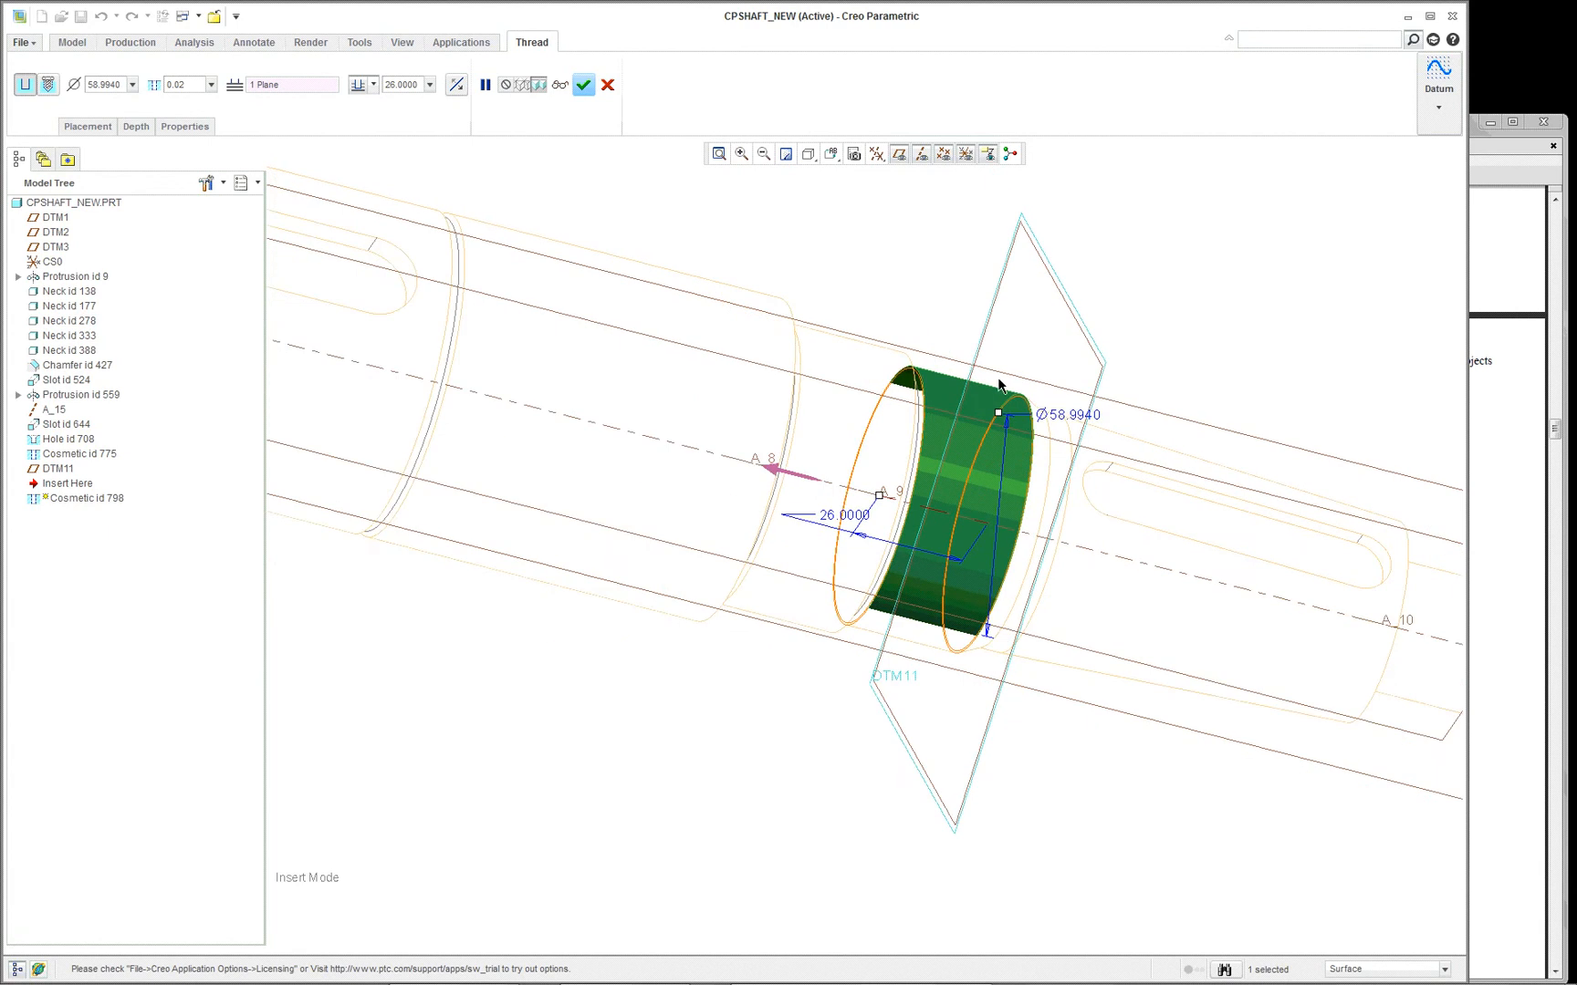
{"action": "scroll", "coordinate": [995, 398], "scroll_direction": "up", "scroll_amount": 6}
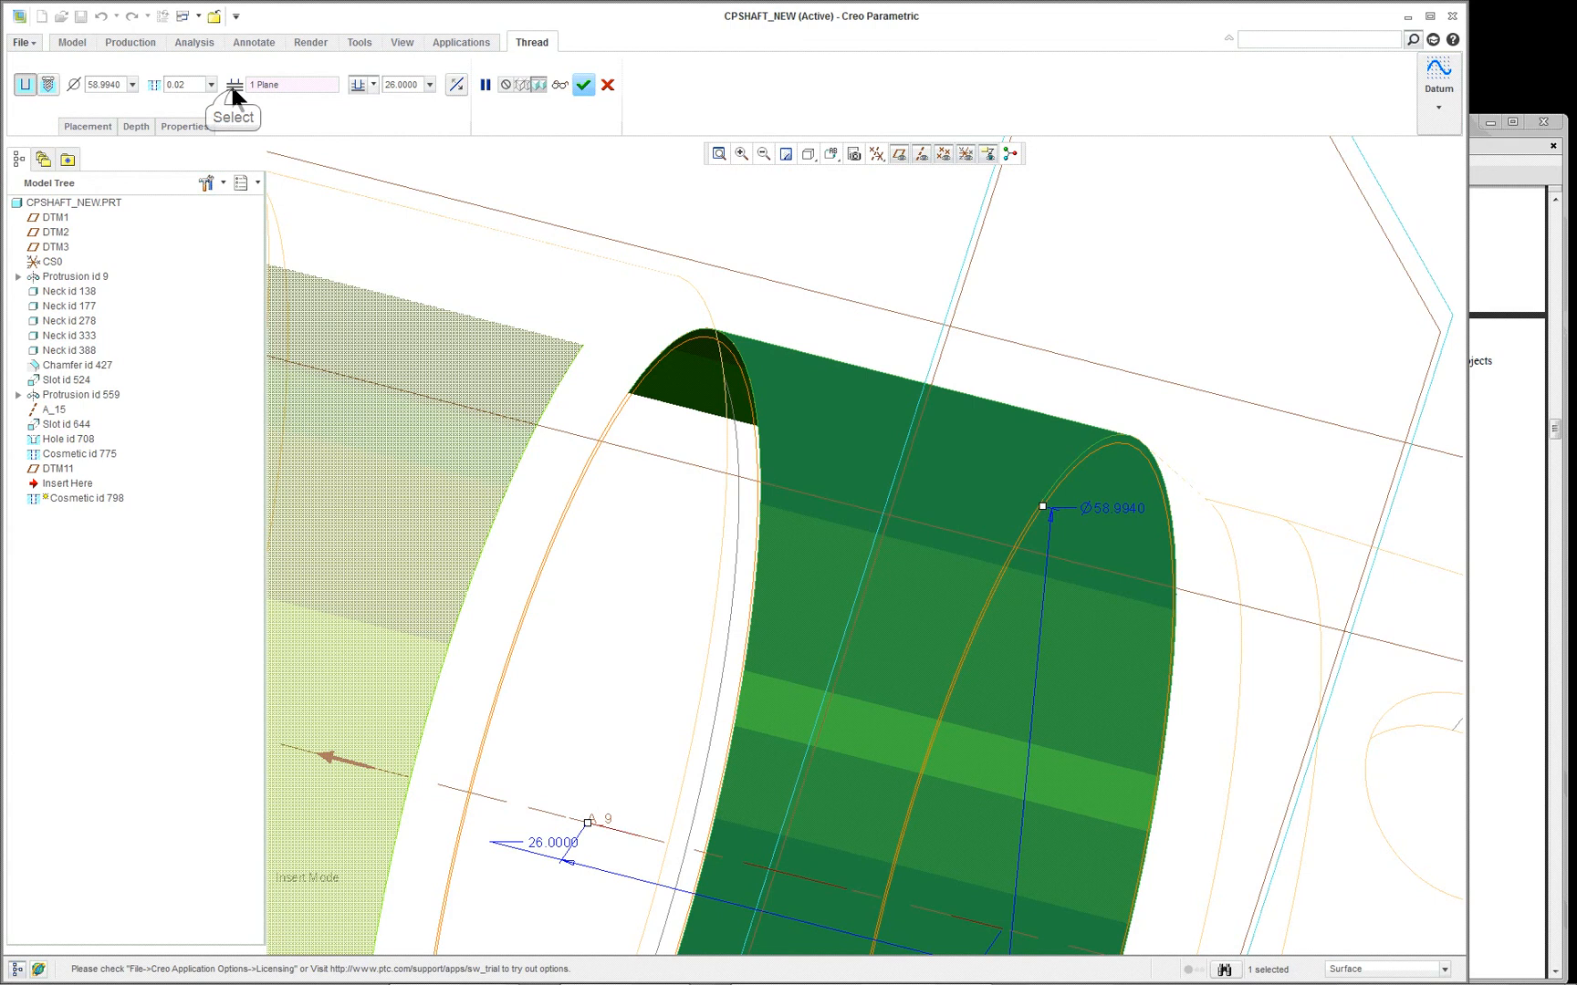
{"action": "scroll", "coordinate": [539, 192], "scroll_direction": "down", "scroll_amount": 4}
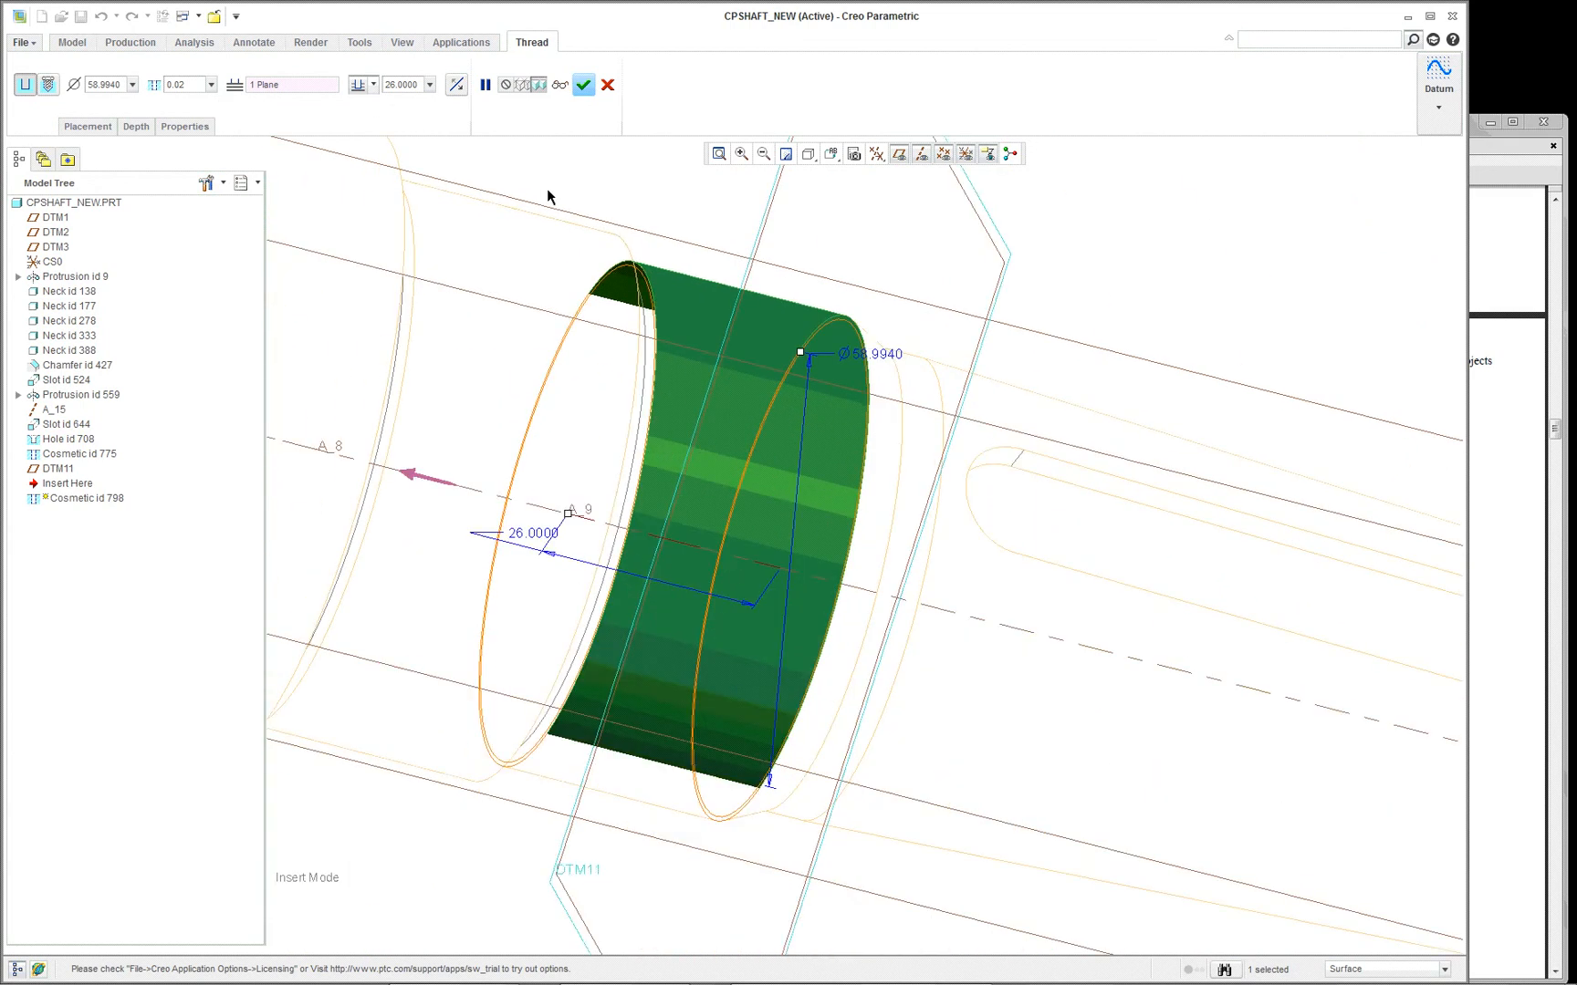
{"action": "middle_click_drag", "start_coordinate": [639, 316], "coordinate": [601, 322]}
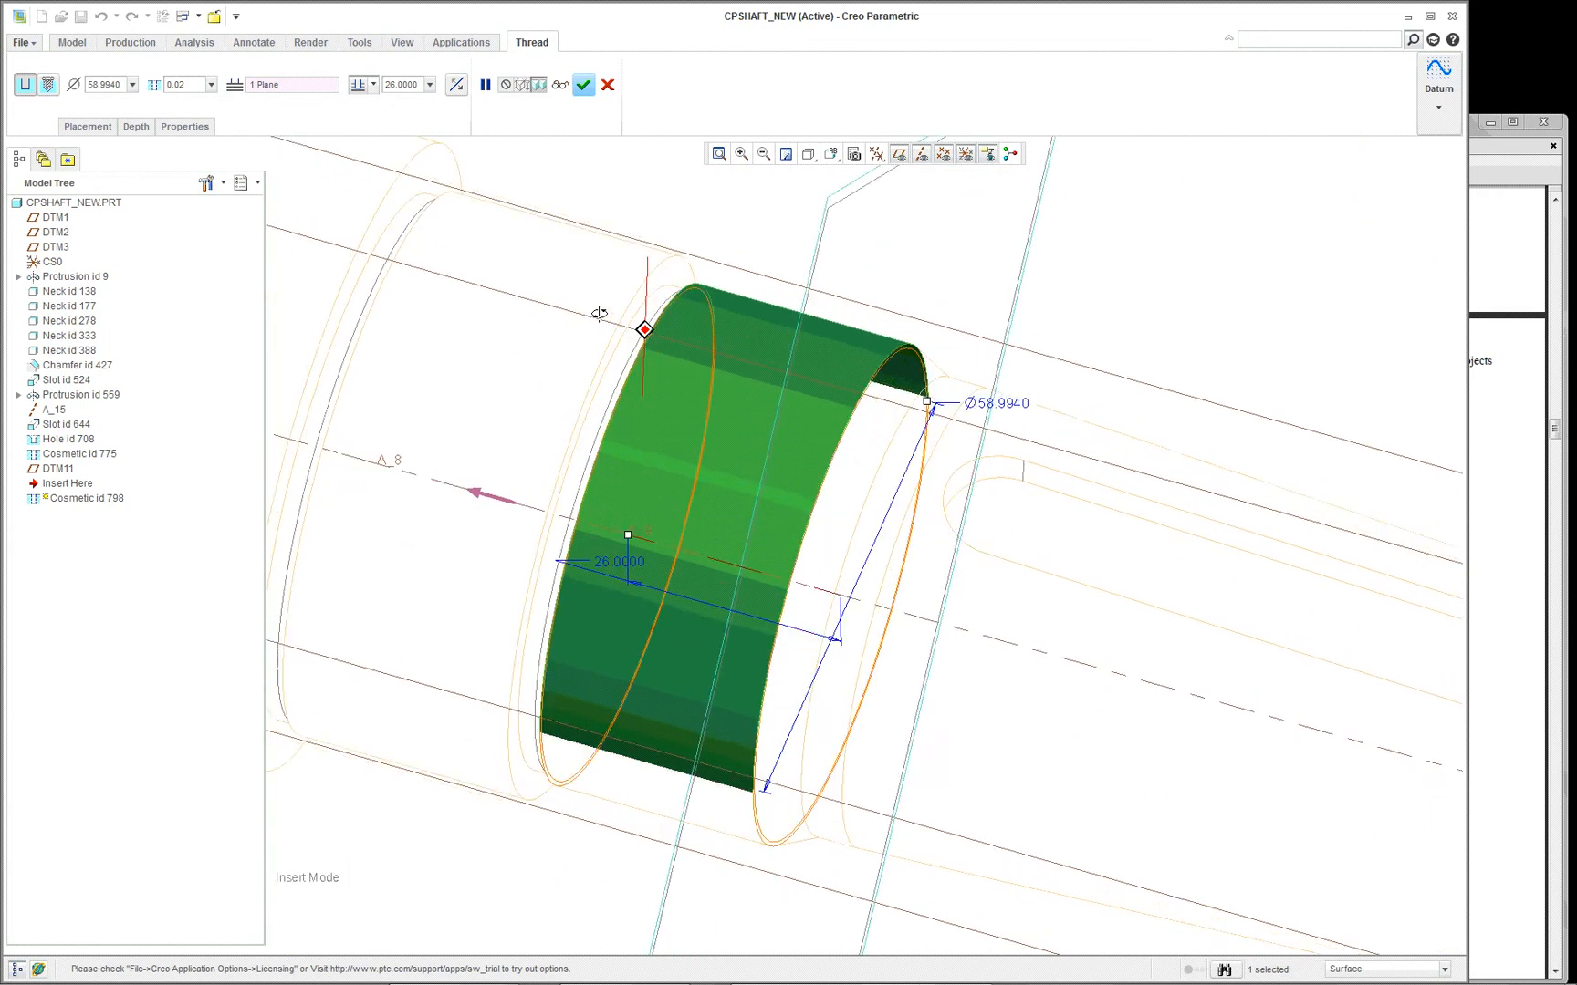
{"action": "scroll", "coordinate": [601, 319], "scroll_direction": "down", "scroll_amount": 2}
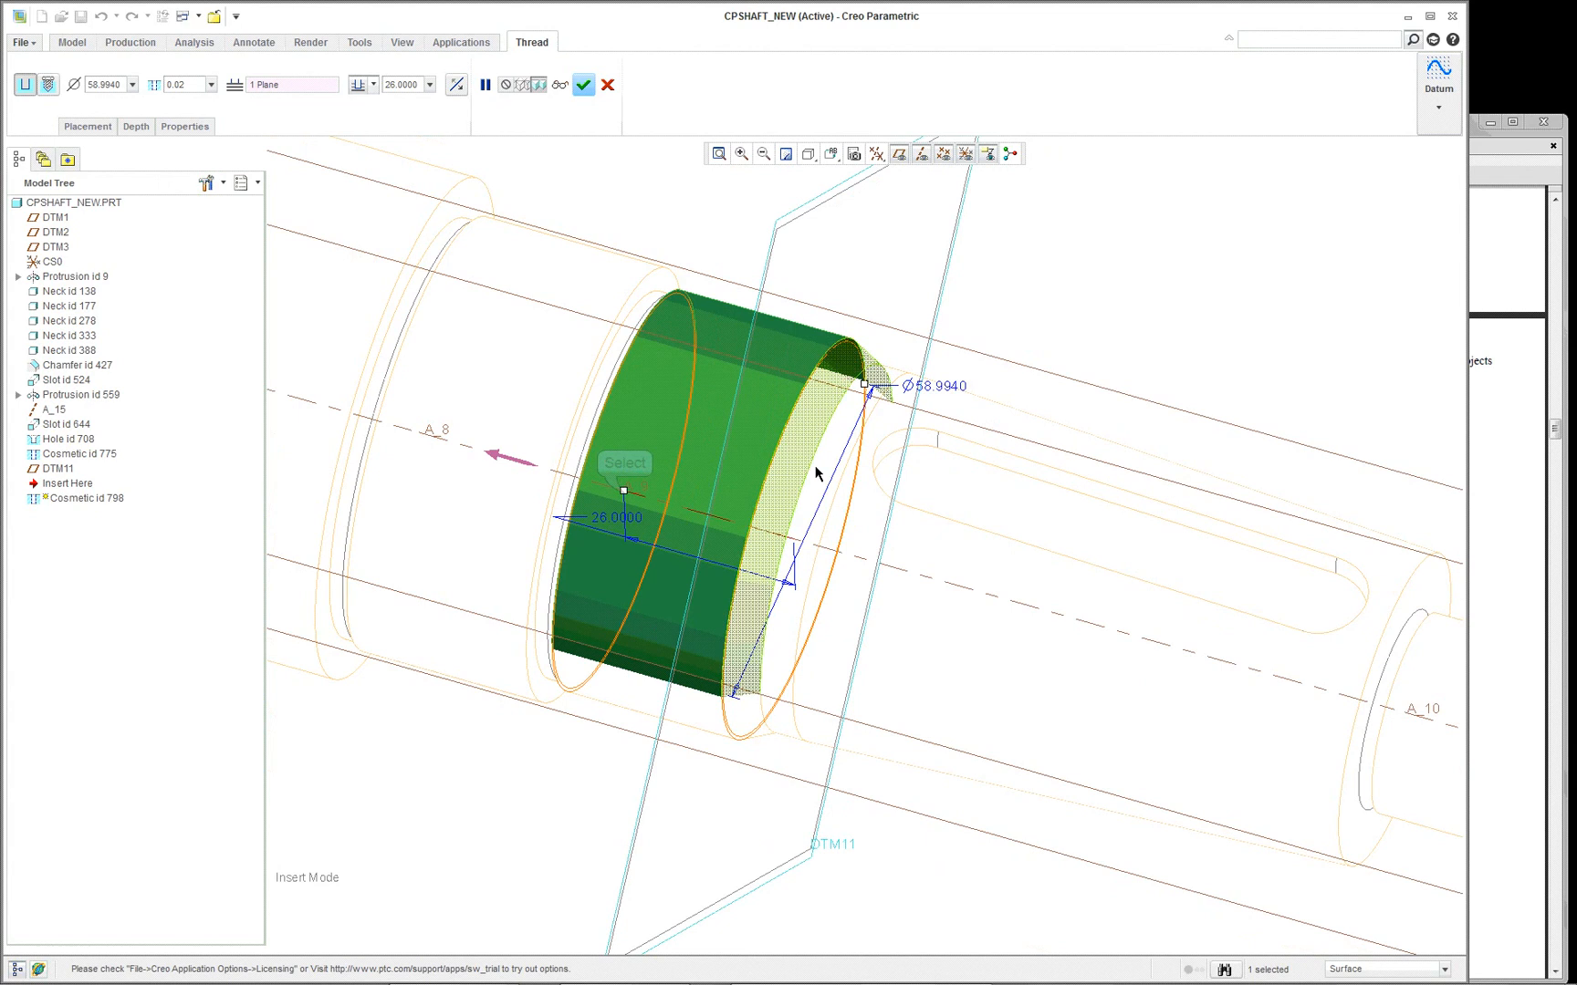
- Try a 19 mm depth and the To Selected depth option on the thread, and cancel the definition changes
{"action": "left_click_drag", "start_coordinate": [626, 496], "coordinate": [669, 508]}
{"action": "right_click", "coordinate": [669, 507]}
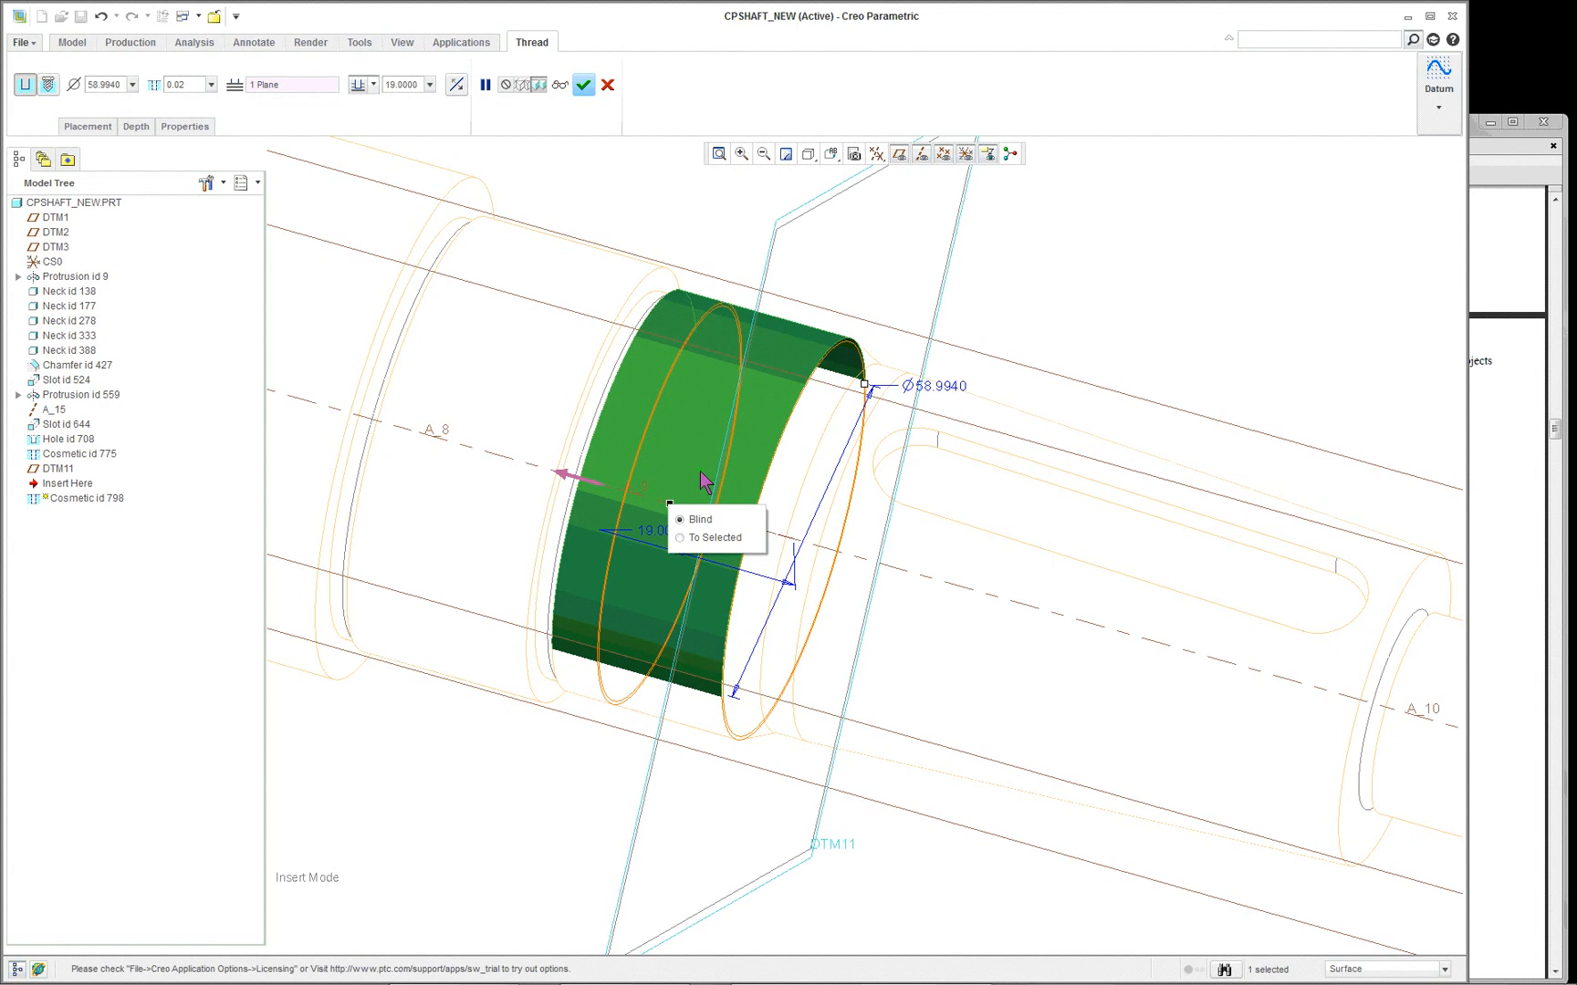
{"action": "left_click", "coordinate": [716, 538]}
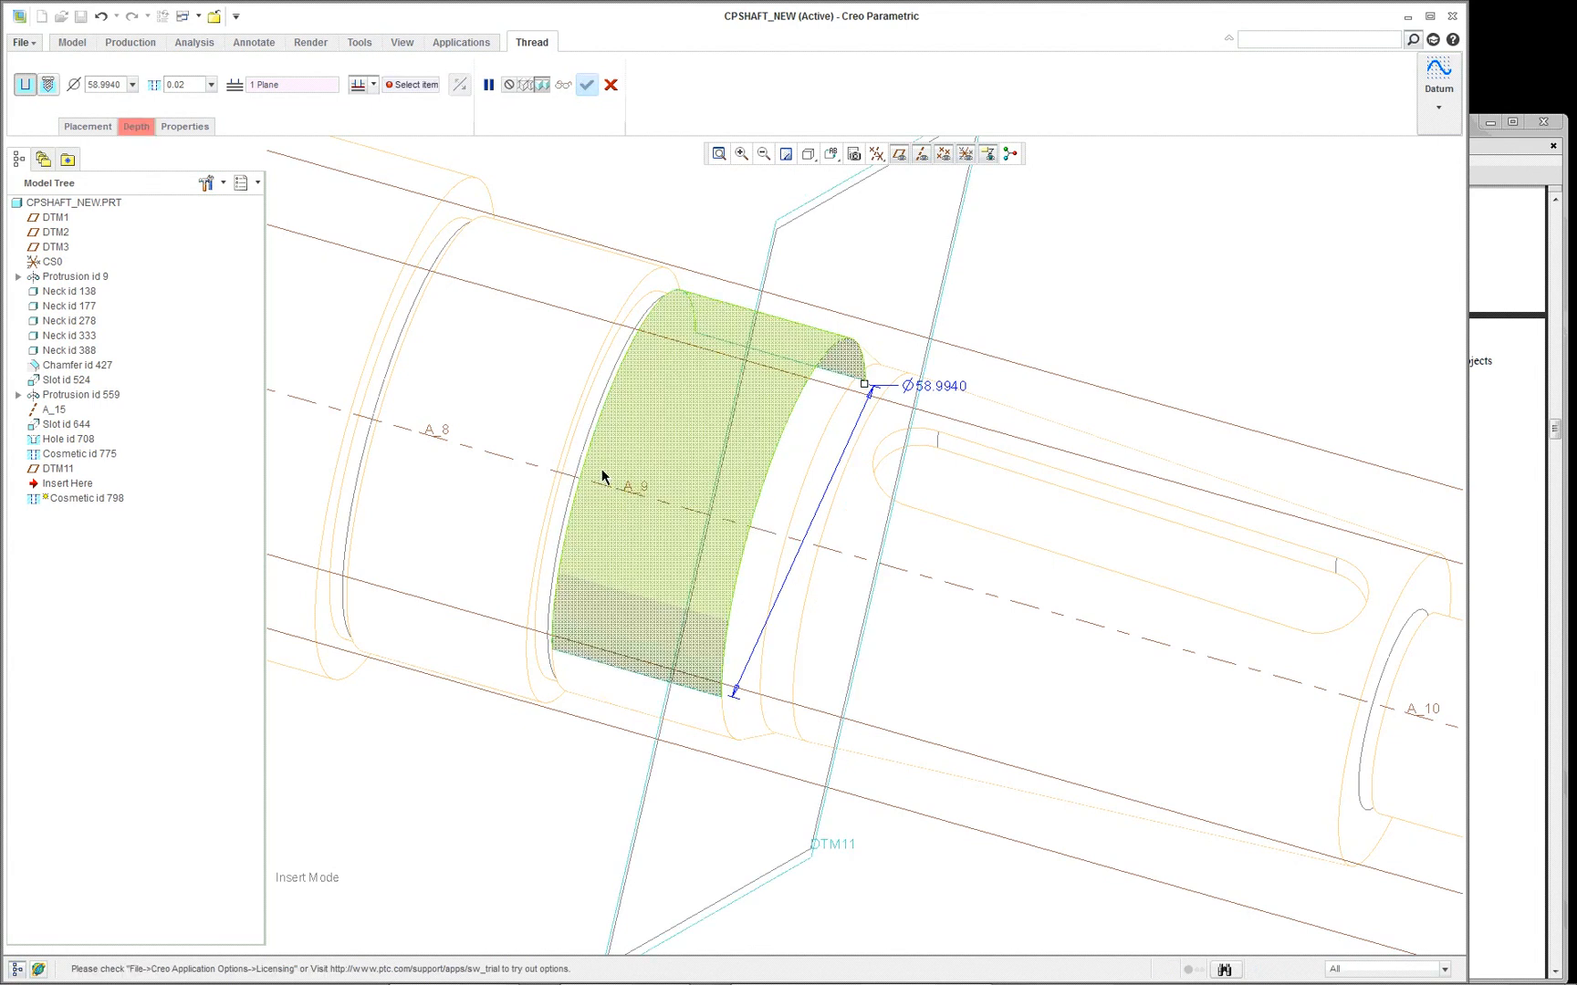
{"action": "mouse_move", "coordinate": [607, 475]}
{"action": "middle_mouse_down"}
{"action": "mouse_move", "coordinate": [623, 454]}
{"action": "mouse_move", "coordinate": [601, 404]}
{"action": "middle_mouse_up"}
{"action": "scroll", "coordinate": [538, 309], "scroll_direction": "up", "scroll_amount": 5}
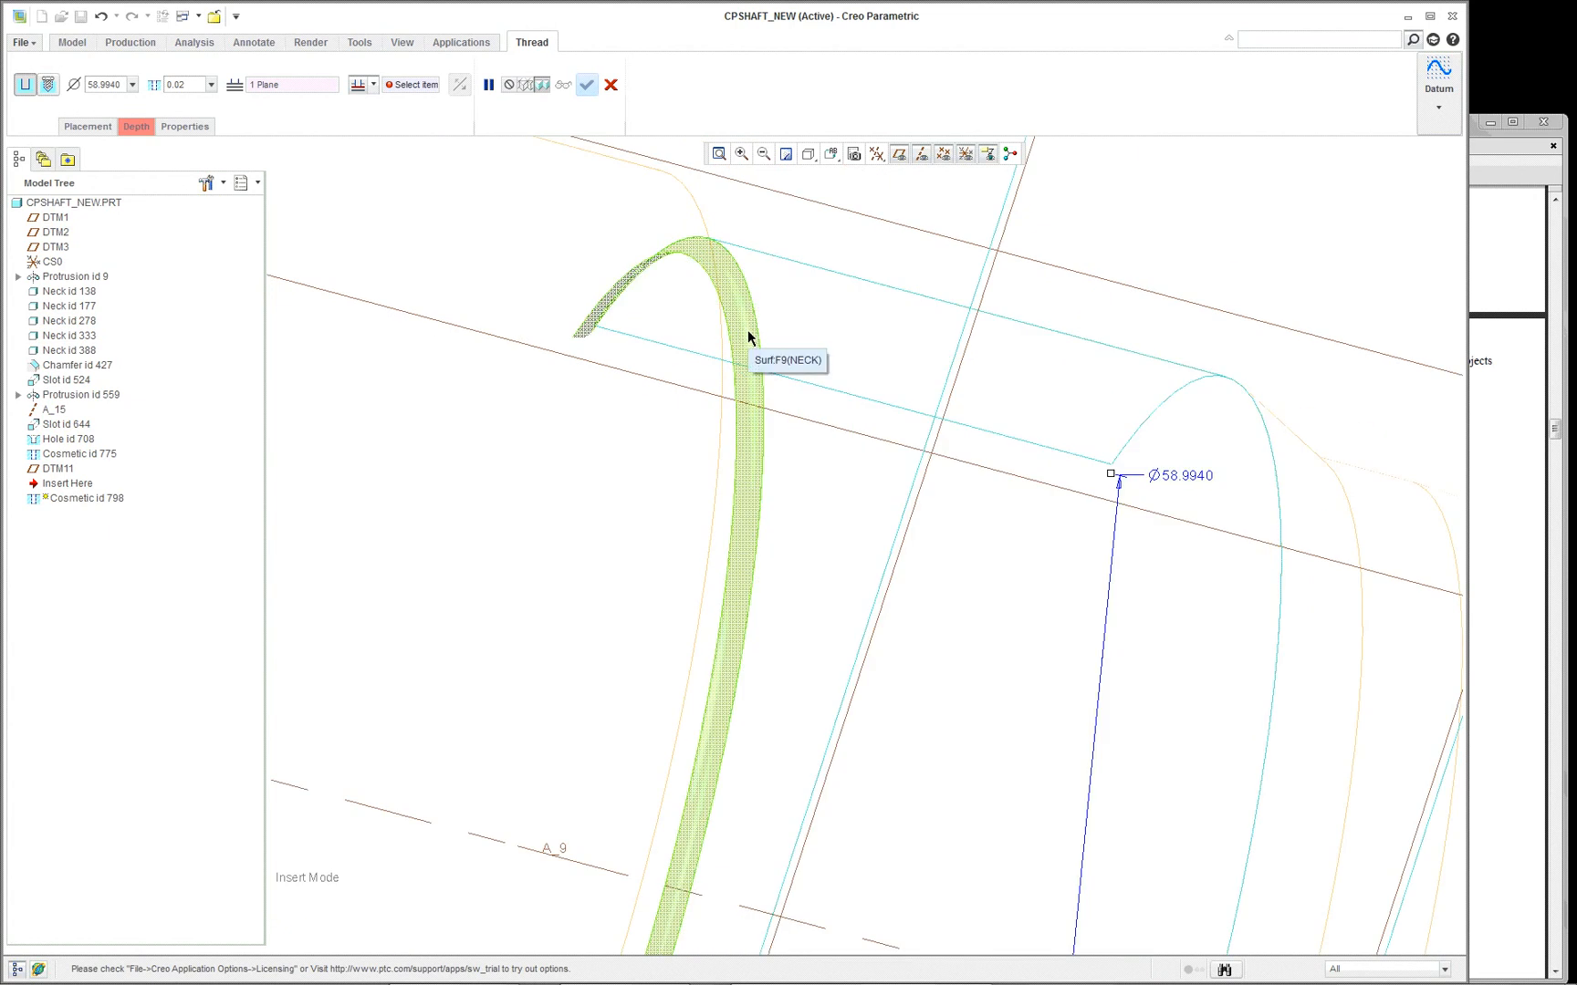
{"action": "scroll", "coordinate": [747, 329], "scroll_direction": "down", "scroll_amount": 5}
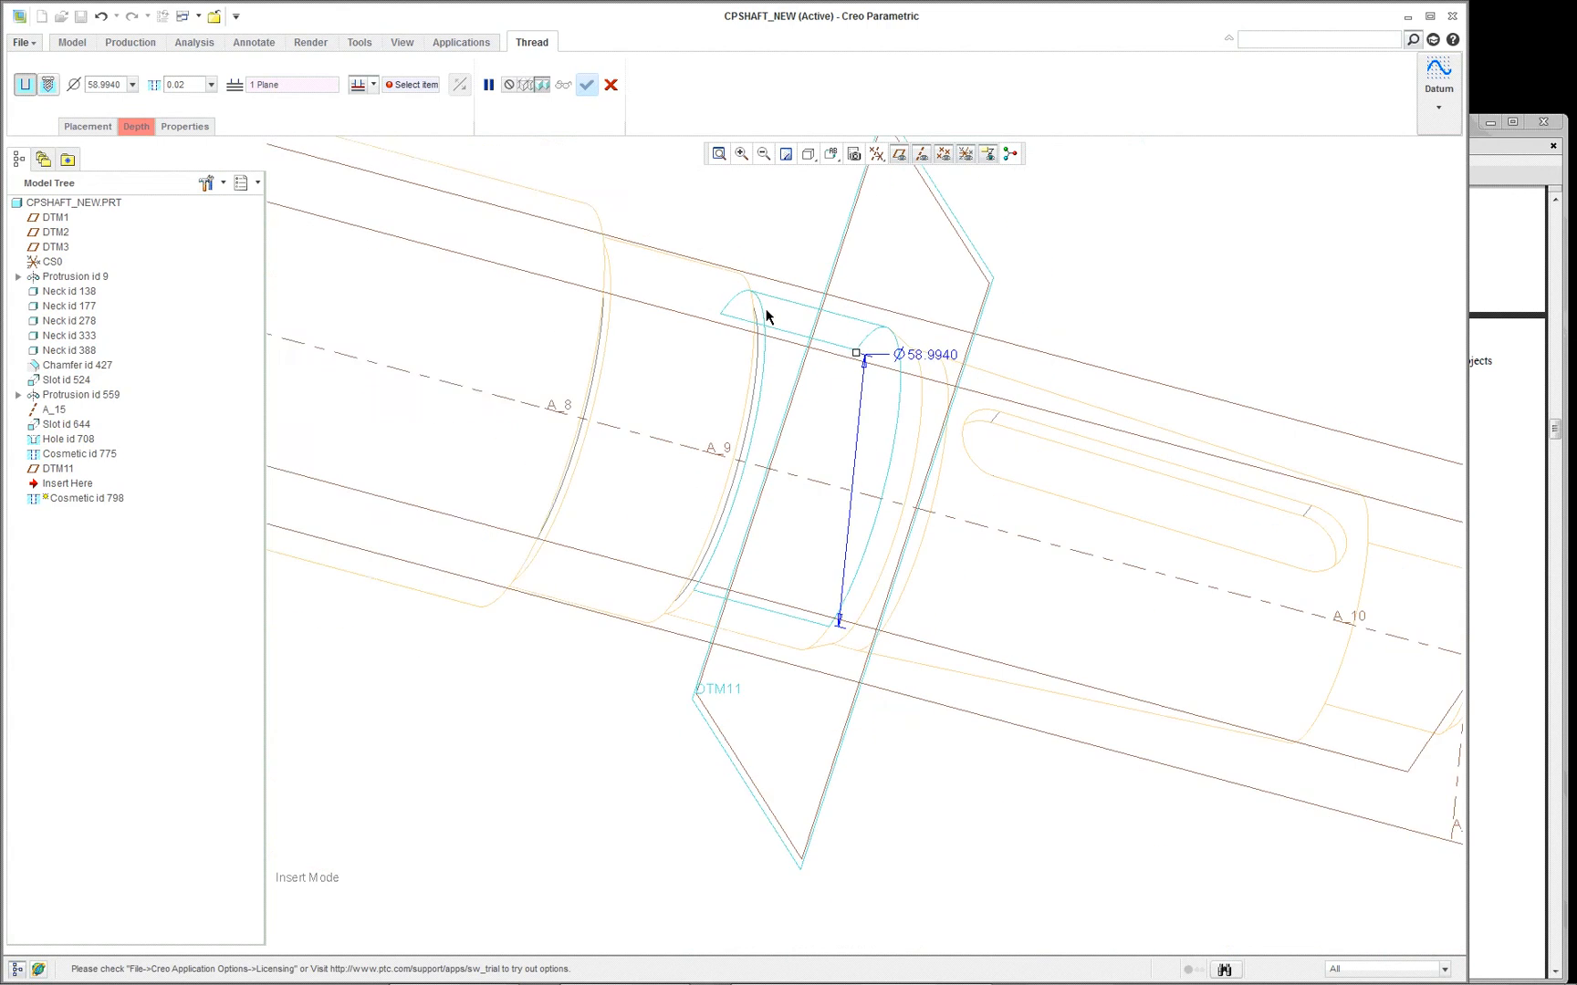
{"action": "left_click", "coordinate": [611, 85]}
{"action": "left_click", "coordinate": [758, 511]}
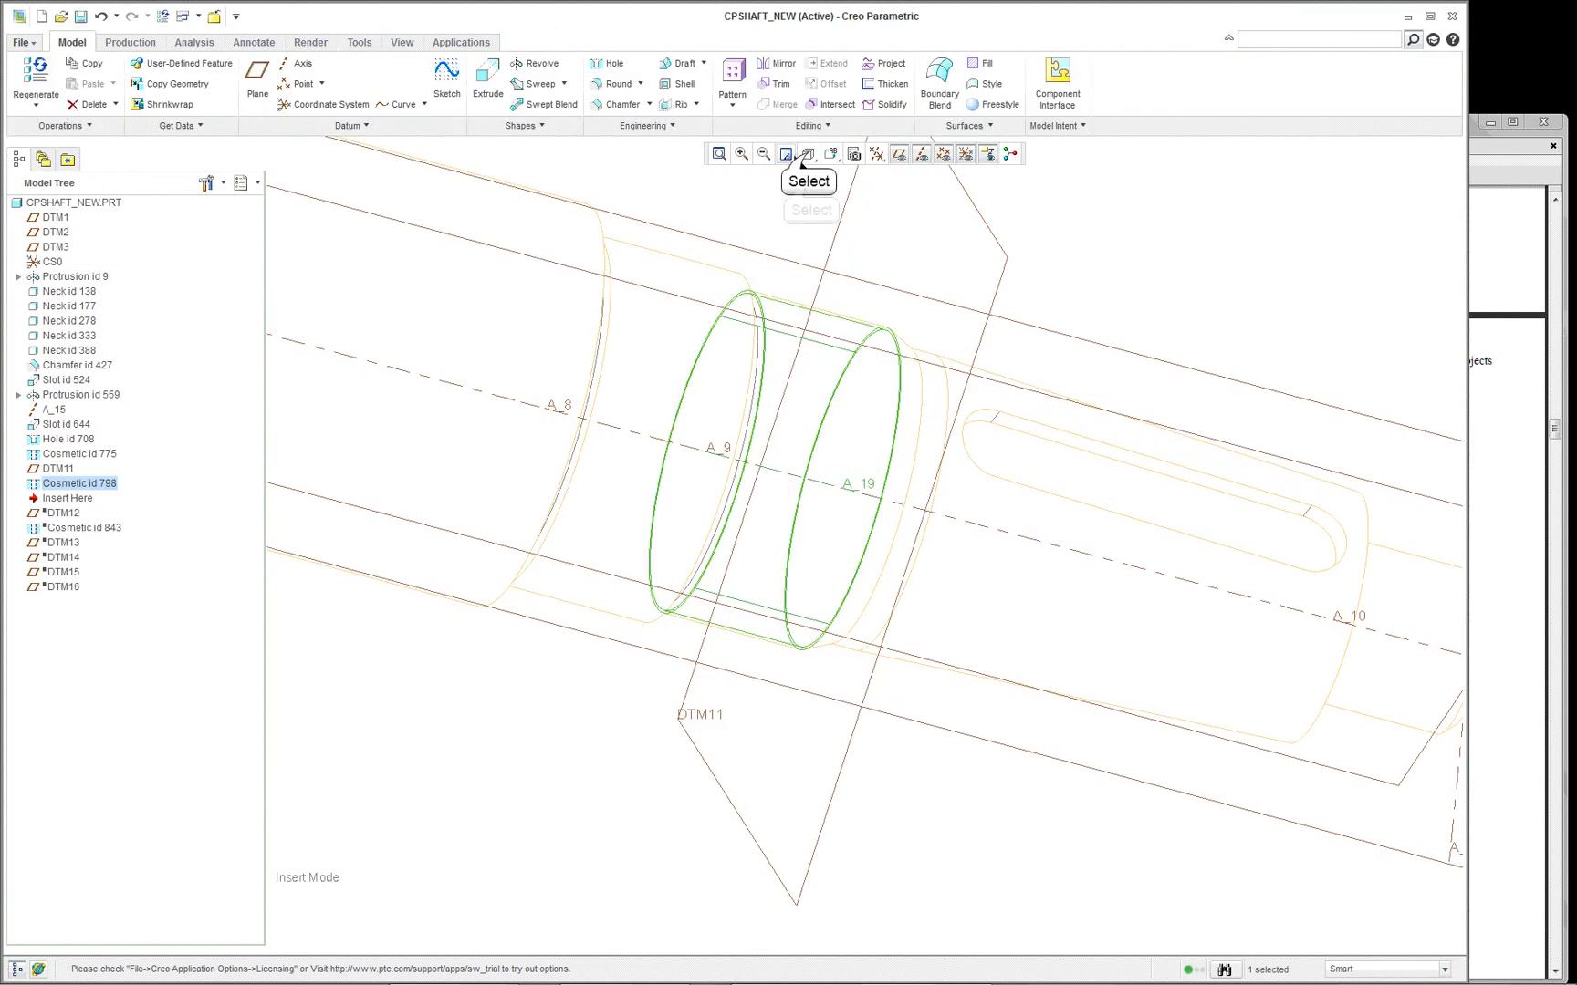
- Return the shaft to shaded display and examine where Cosmetic id 798 meets the adjoining neck
{"action": "left_click", "coordinate": [806, 157]}
{"action": "left_click", "coordinate": [803, 228]}
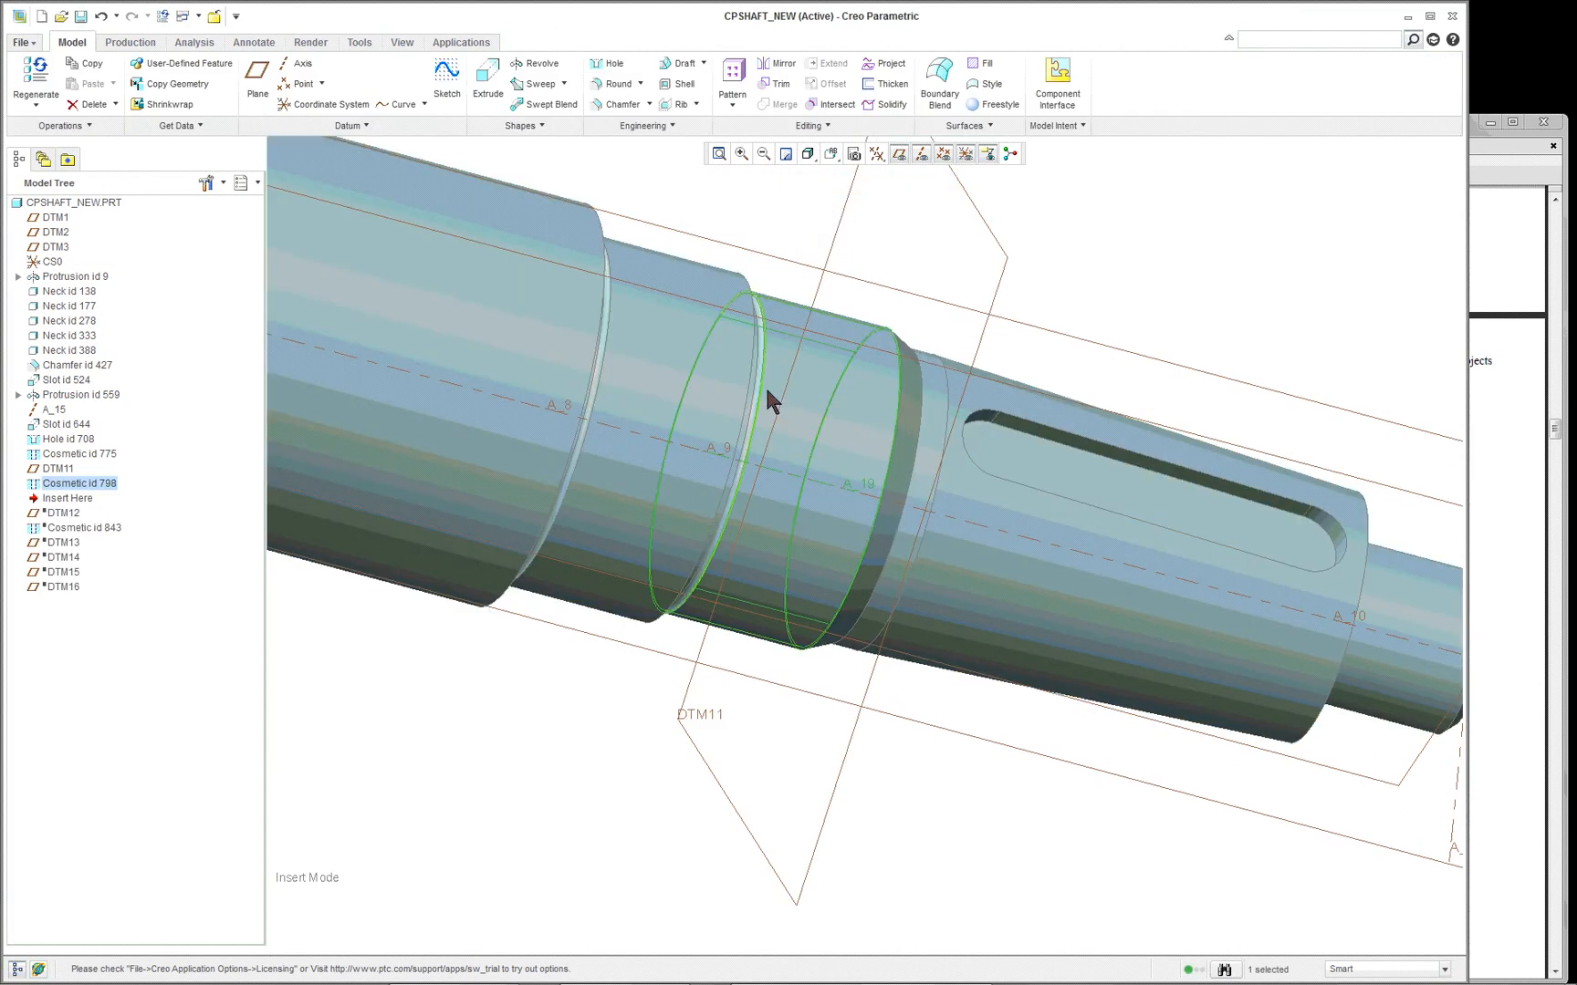
{"action": "scroll", "coordinate": [764, 360], "scroll_direction": "up", "scroll_amount": 5}
{"action": "scroll", "coordinate": [771, 291], "scroll_direction": "down", "scroll_amount": 5}
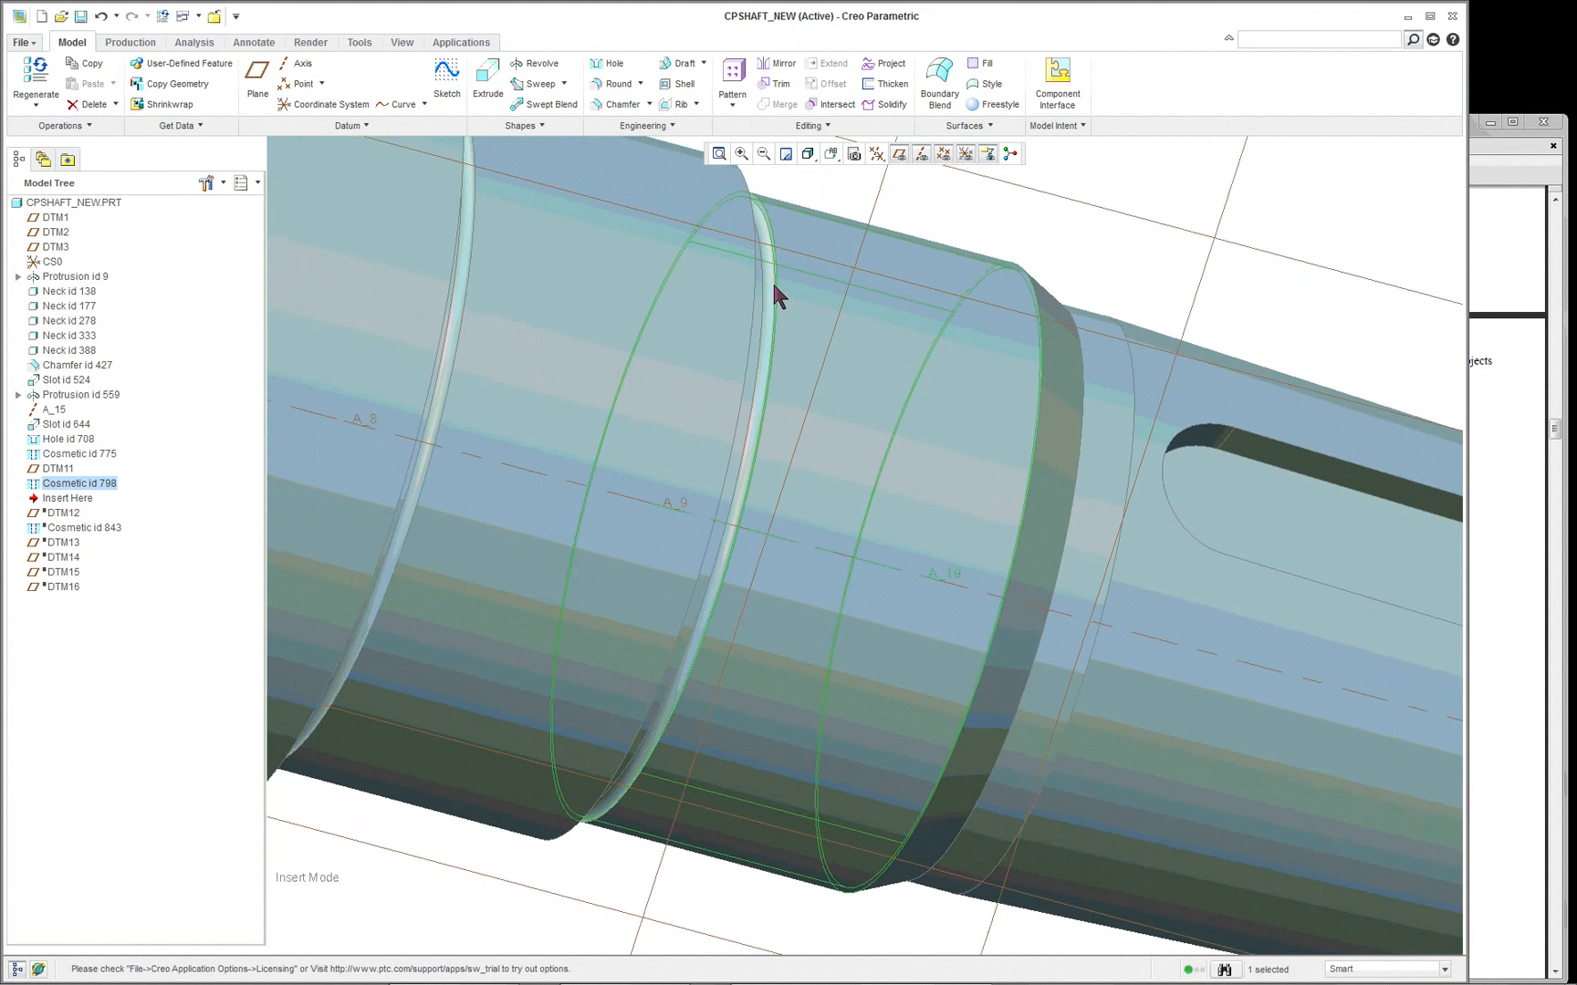
{"action": "scroll", "coordinate": [760, 303], "scroll_direction": "up", "scroll_amount": 4}
{"action": "scroll", "coordinate": [739, 304], "scroll_direction": "down", "scroll_amount": 2}
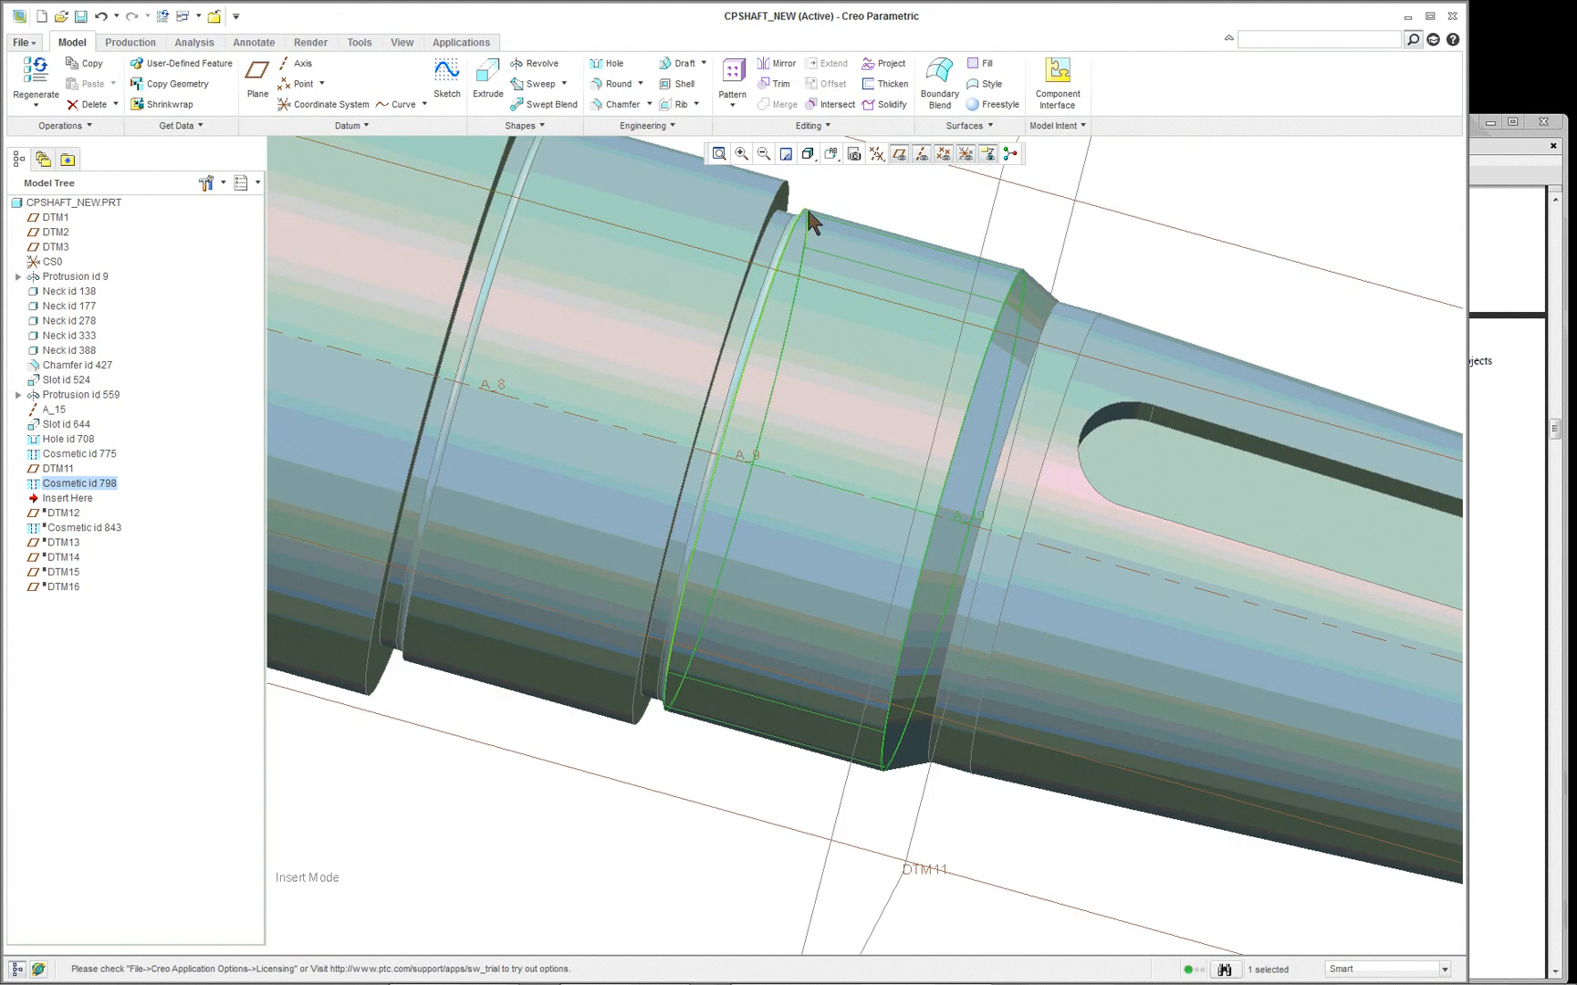
{"action": "scroll", "coordinate": [890, 330], "scroll_direction": "down", "scroll_amount": 2}
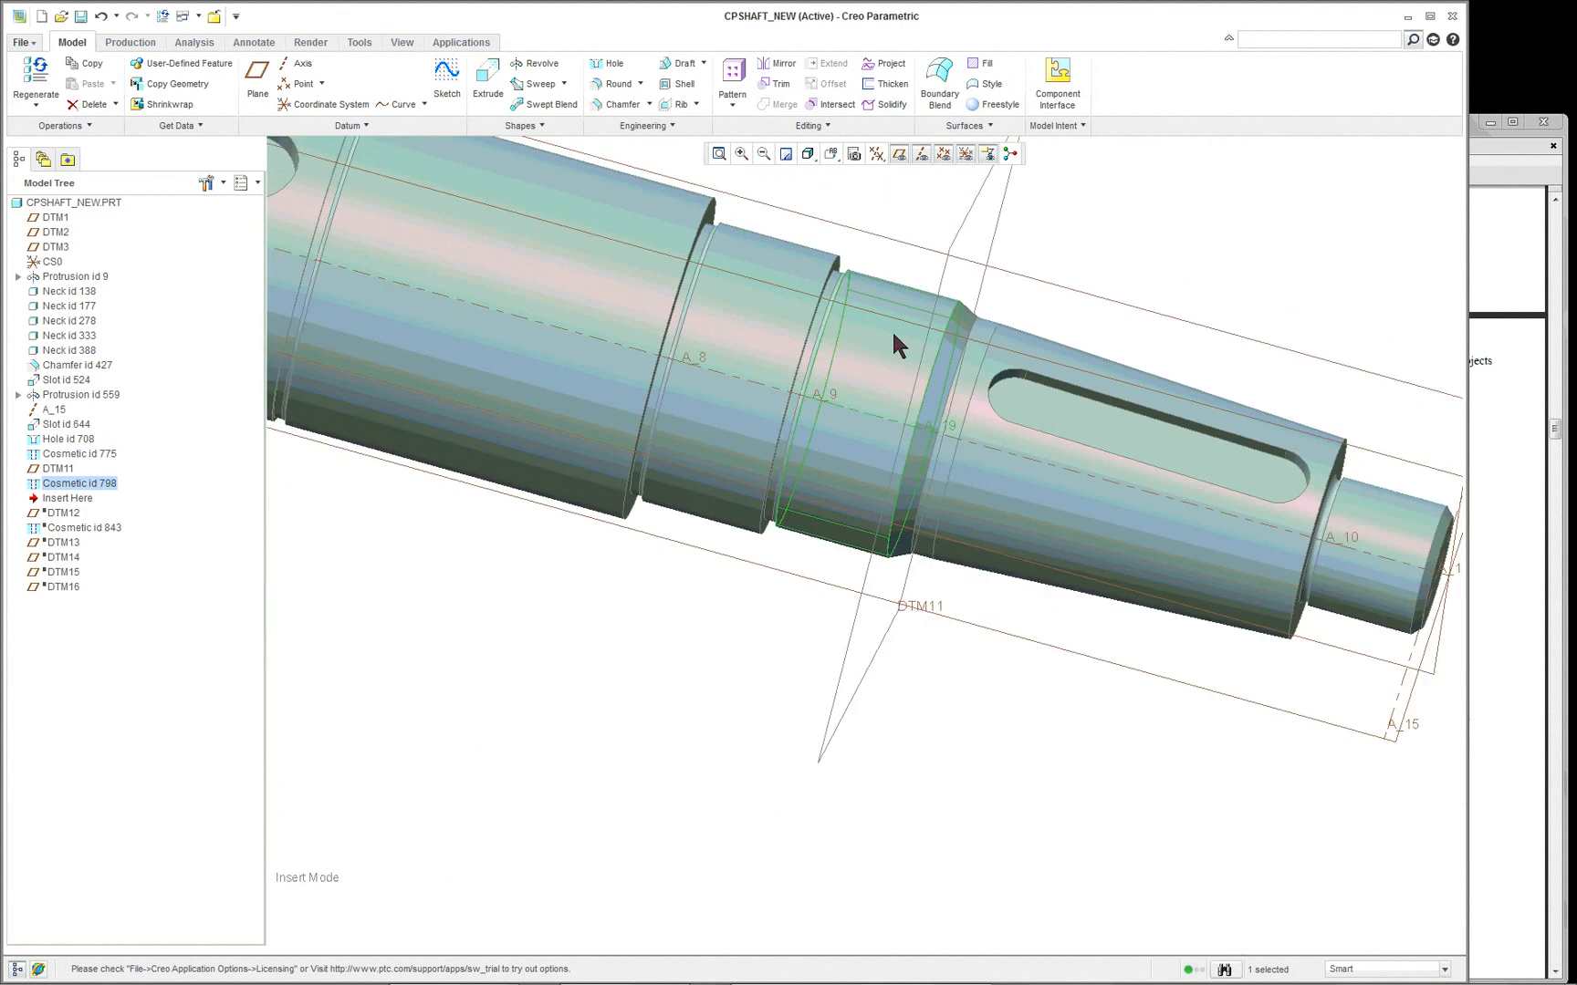
- Move the insertion point past DTM12, and on to the end of the feature list below DTM16
{"action": "left_click_drag", "start_coordinate": [80, 498], "coordinate": [73, 516]}
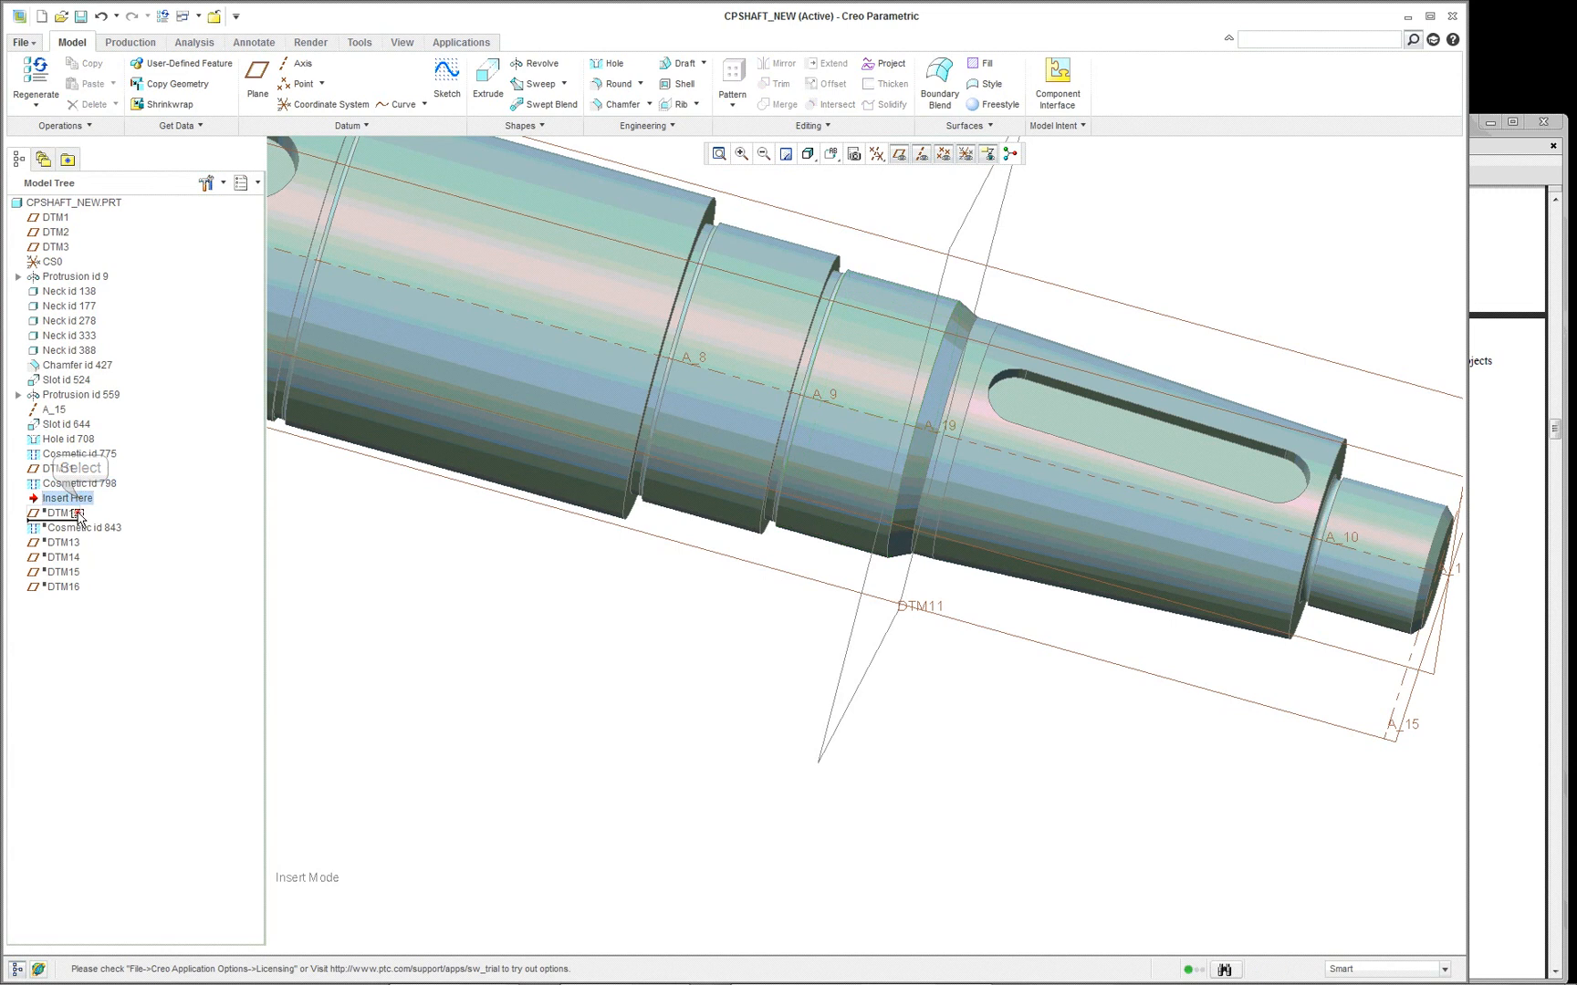
{"action": "scroll", "coordinate": [584, 648], "scroll_direction": "down", "scroll_amount": 2}
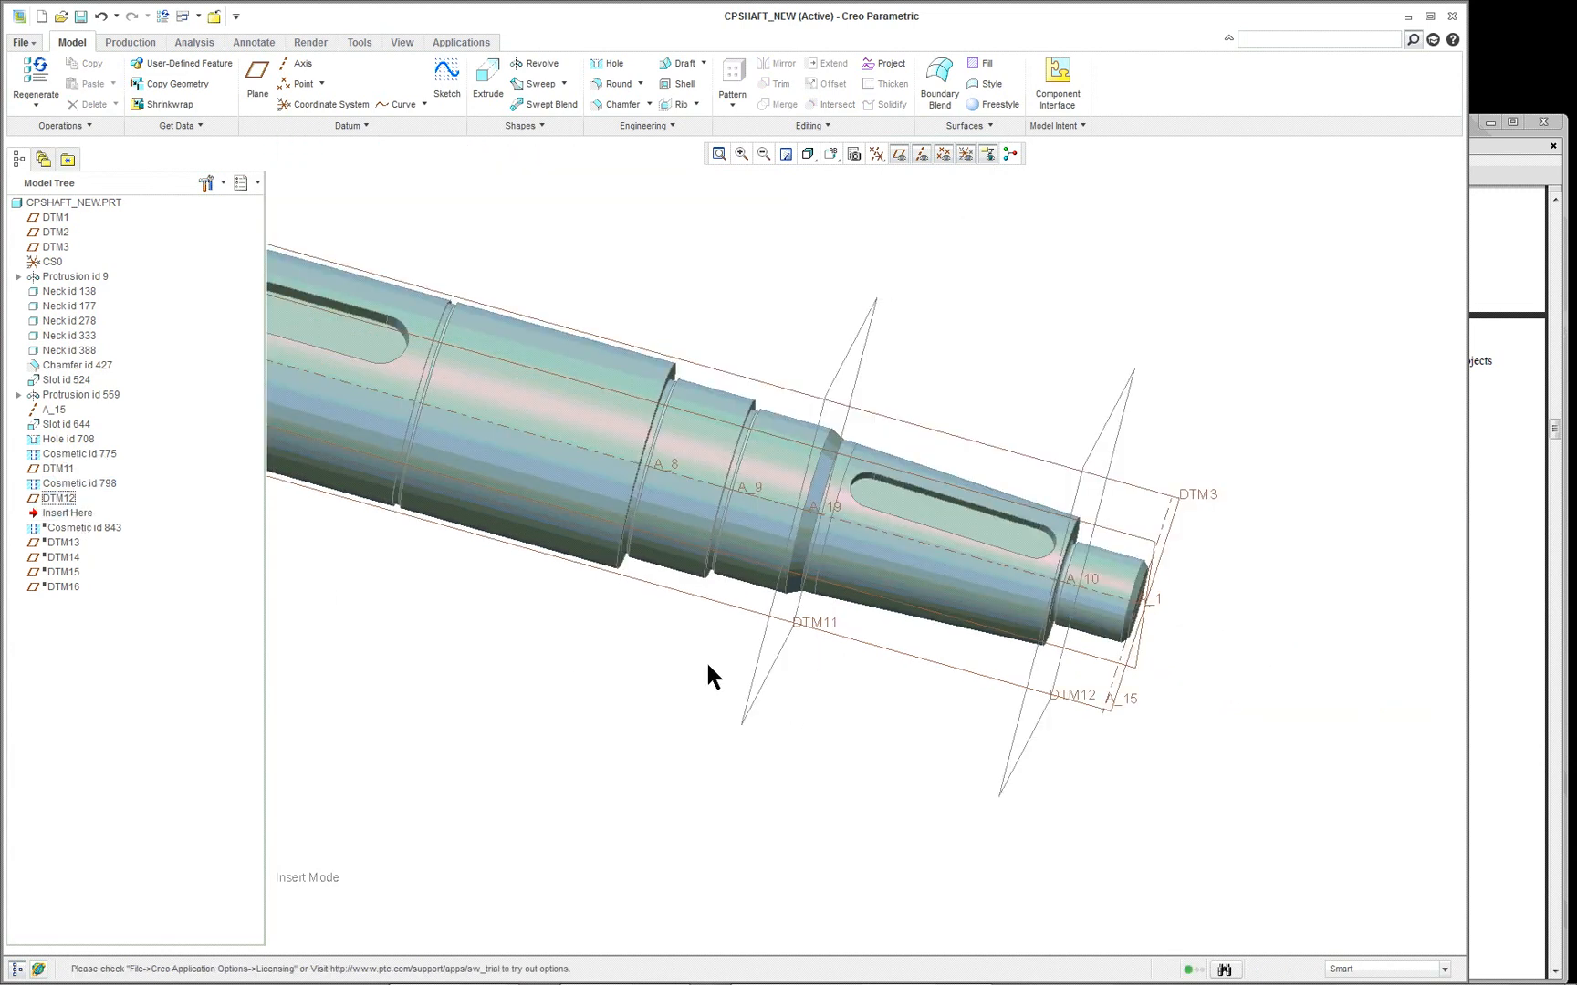
{"action": "left_click_drag", "start_coordinate": [73, 514], "coordinate": [72, 591]}
{"action": "left_click", "coordinate": [91, 513]}
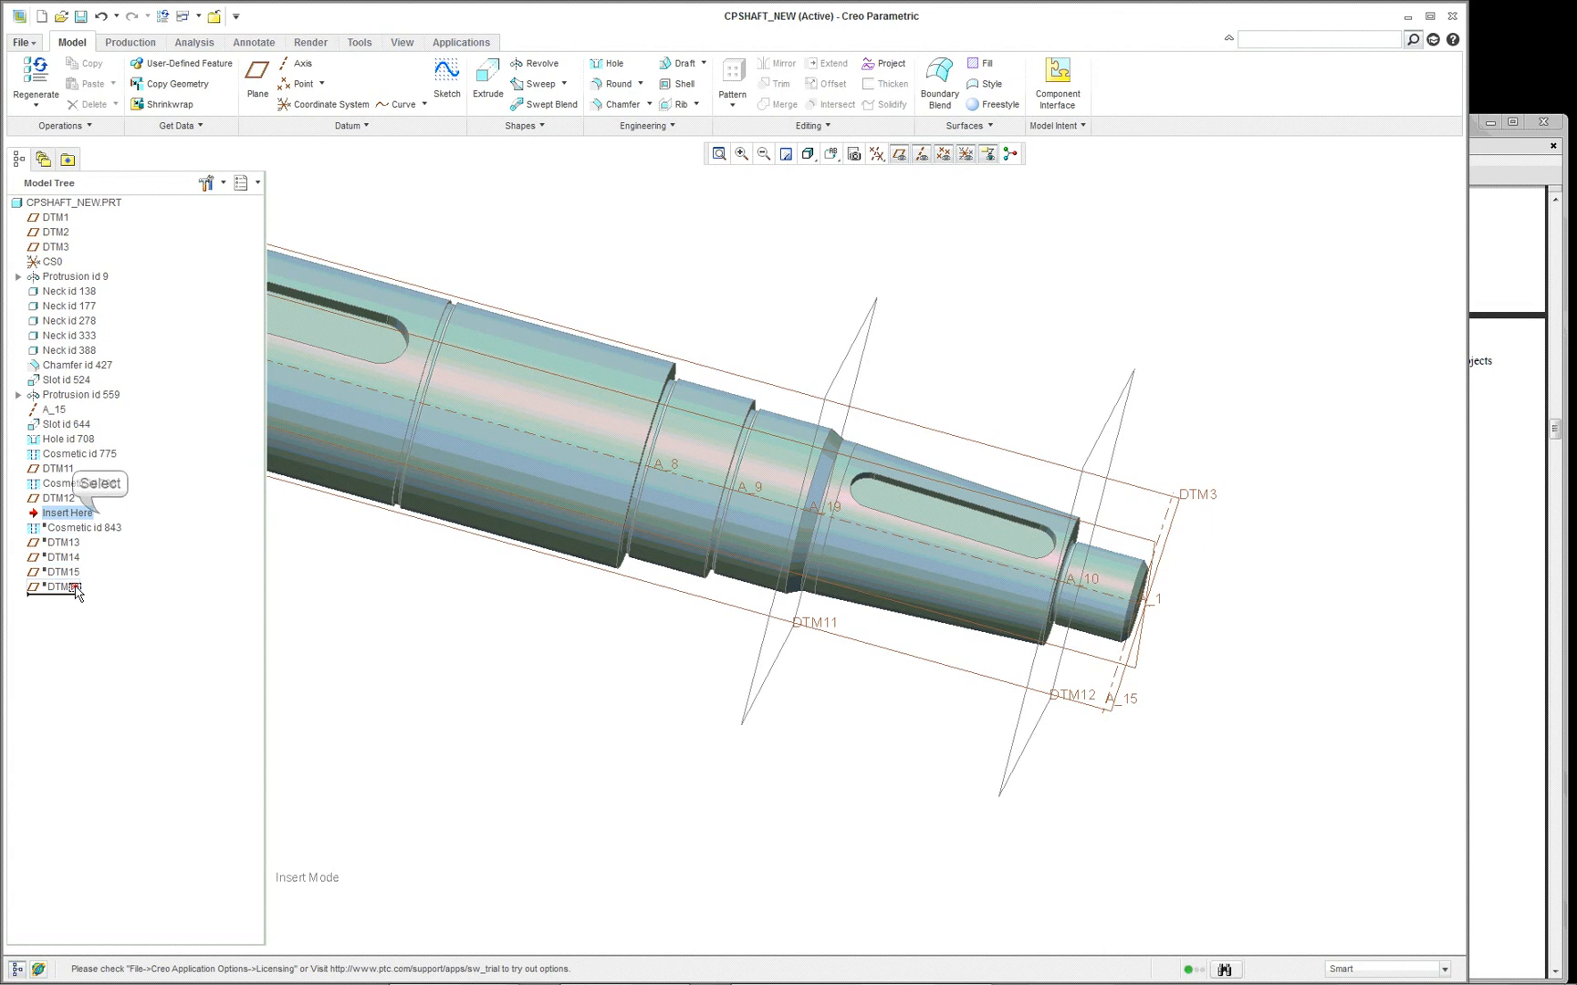
- Open the definition of Cosmetic id 843 on the small shaft end and review its threaded surface and start plane references
{"action": "middle_click_drag", "start_coordinate": [1154, 723], "coordinate": [1108, 721]}
{"action": "scroll", "coordinate": [1248, 630], "scroll_direction": "down", "scroll_amount": 2}
{"action": "scroll", "coordinate": [1132, 638], "scroll_direction": "down", "scroll_amount": 4}
{"action": "right_click", "coordinate": [1132, 637]}
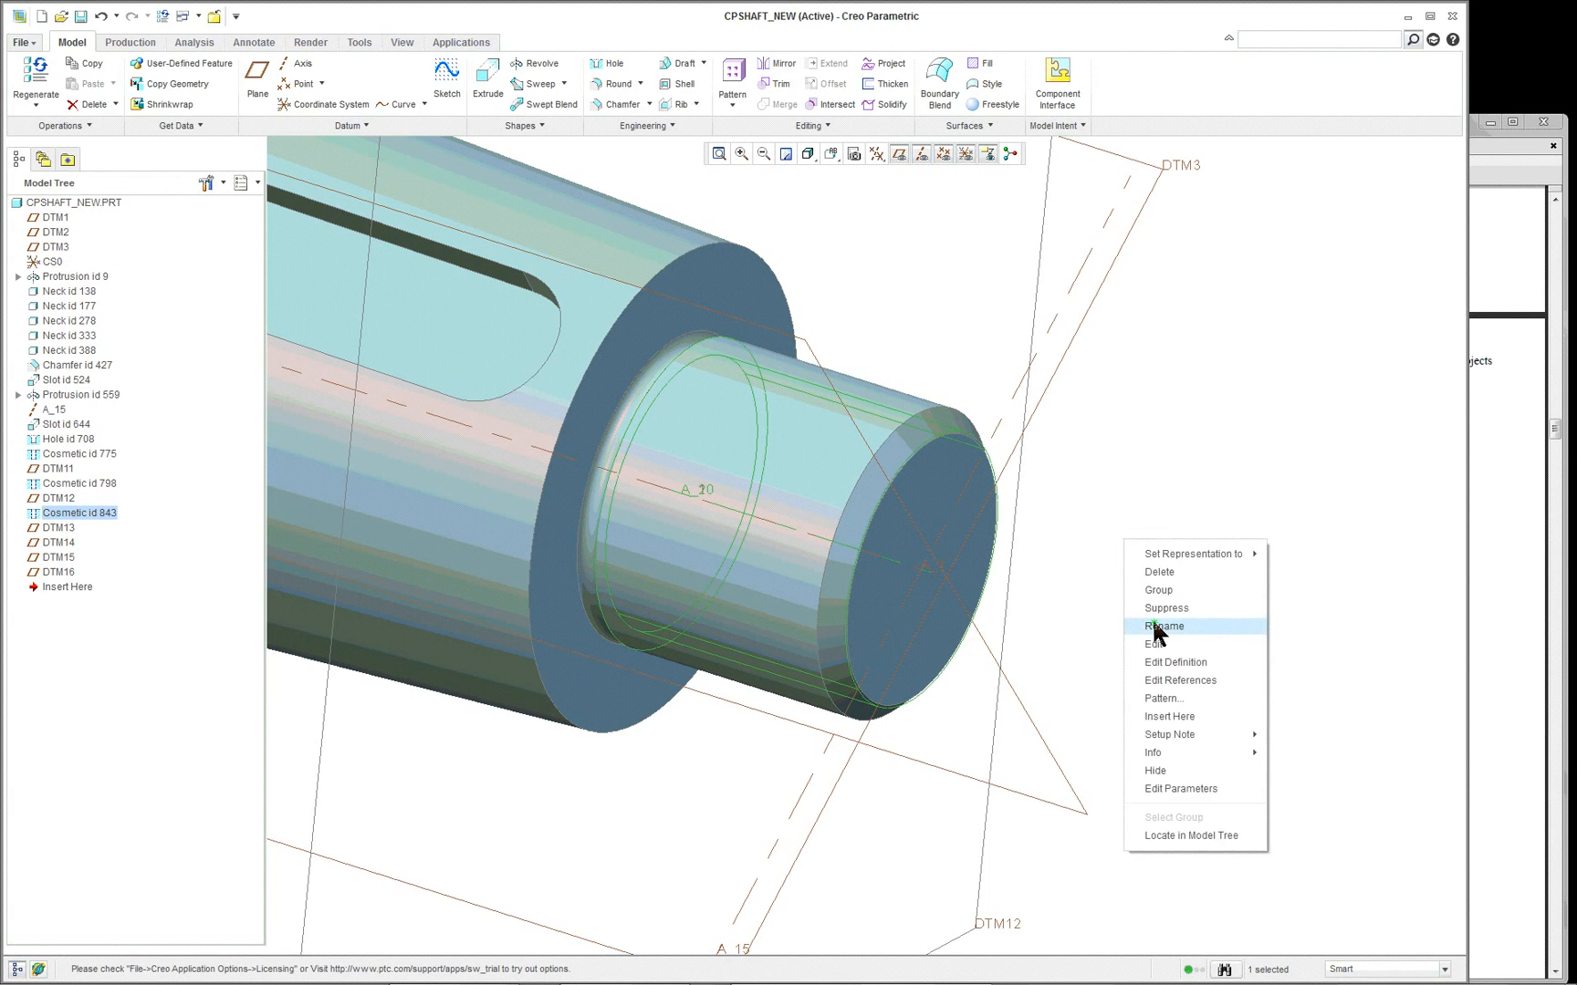
{"action": "left_click", "coordinate": [1173, 661]}
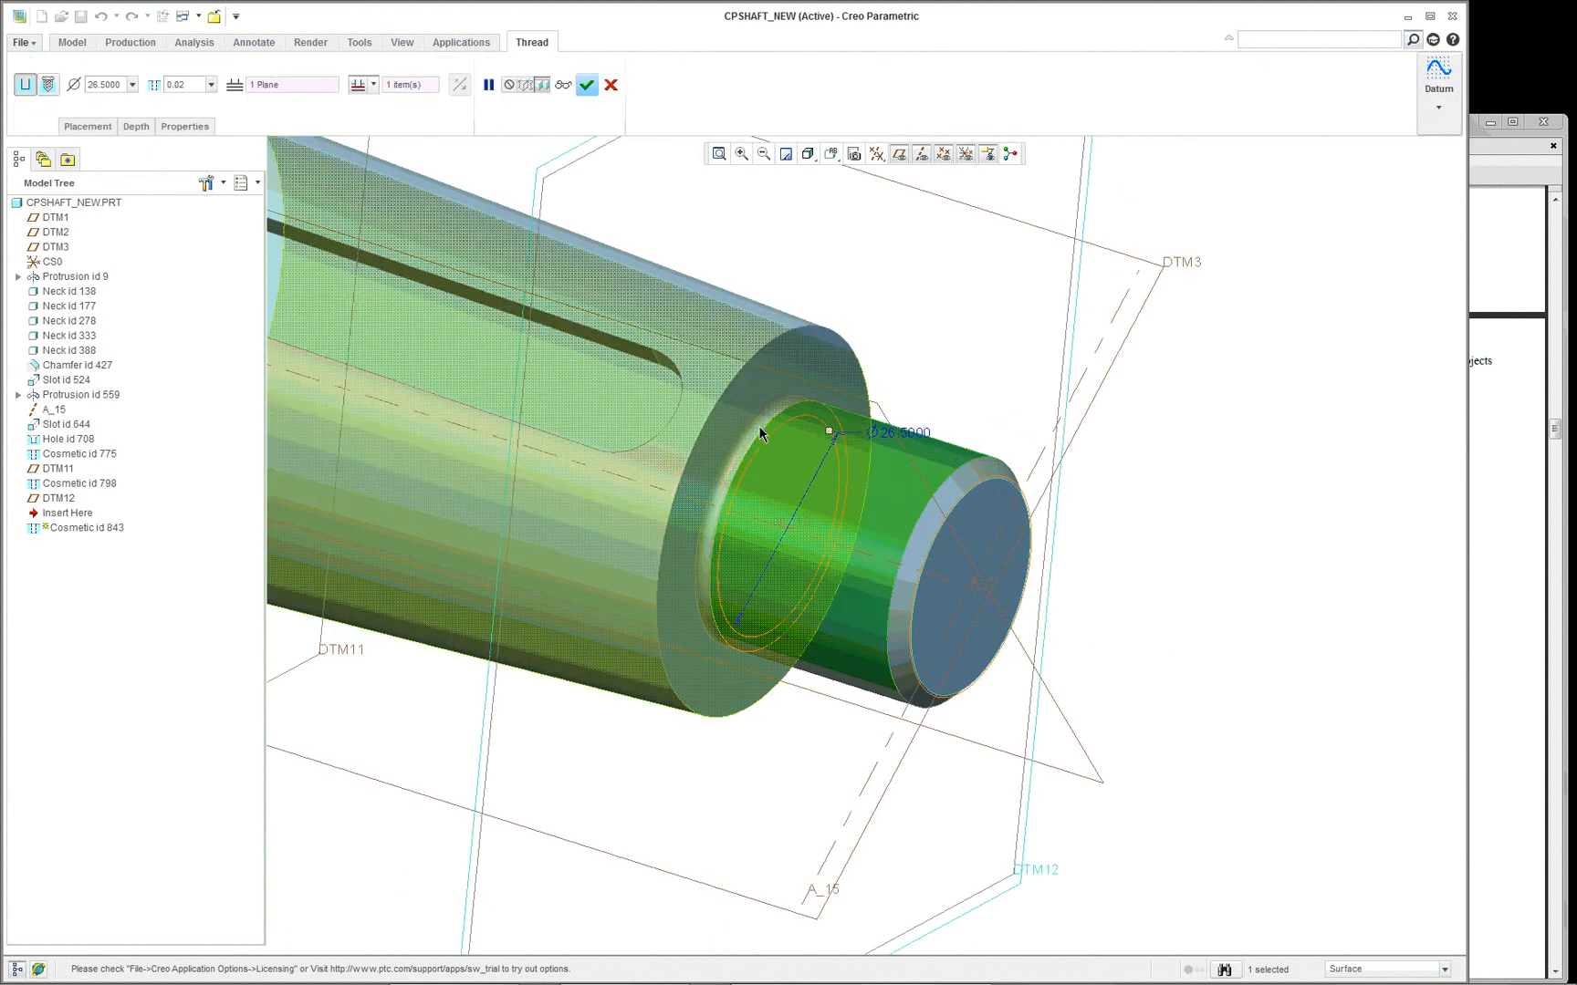
{"action": "left_click", "coordinate": [78, 127]}
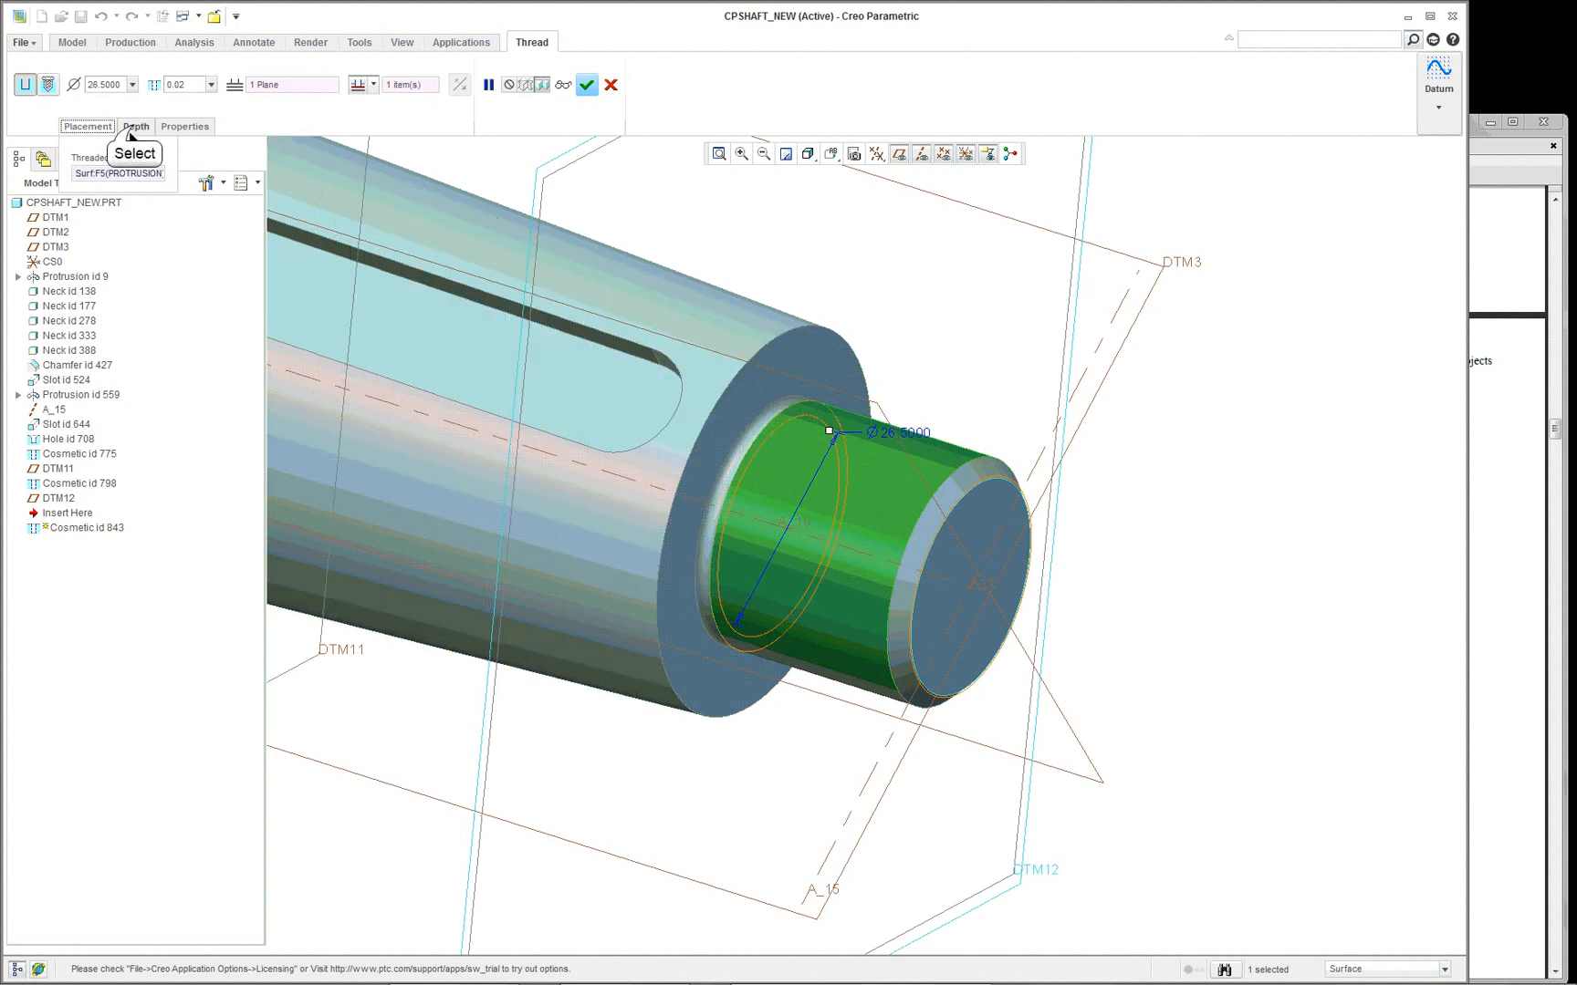
{"action": "left_click", "coordinate": [136, 127]}
{"action": "left_click", "coordinate": [166, 172]}
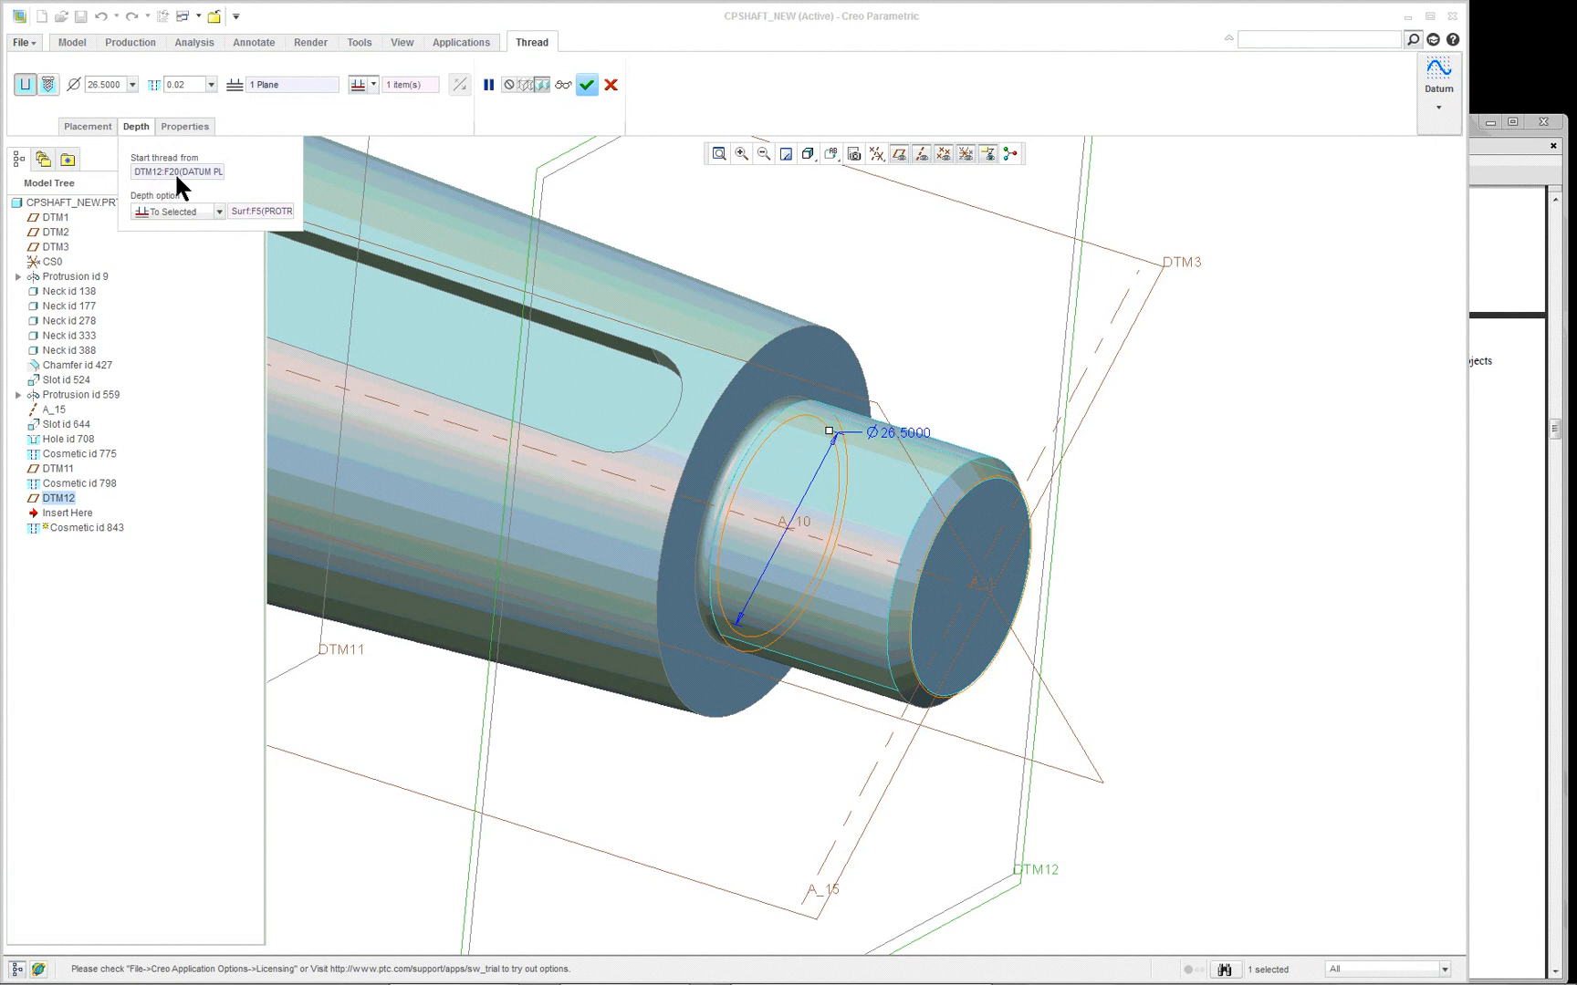
- Examine the threaded small shaft end, review the thread's To Selected depth reference, and accept the definition without edits
{"action": "scroll", "coordinate": [1222, 385], "scroll_direction": "up", "scroll_amount": 2}
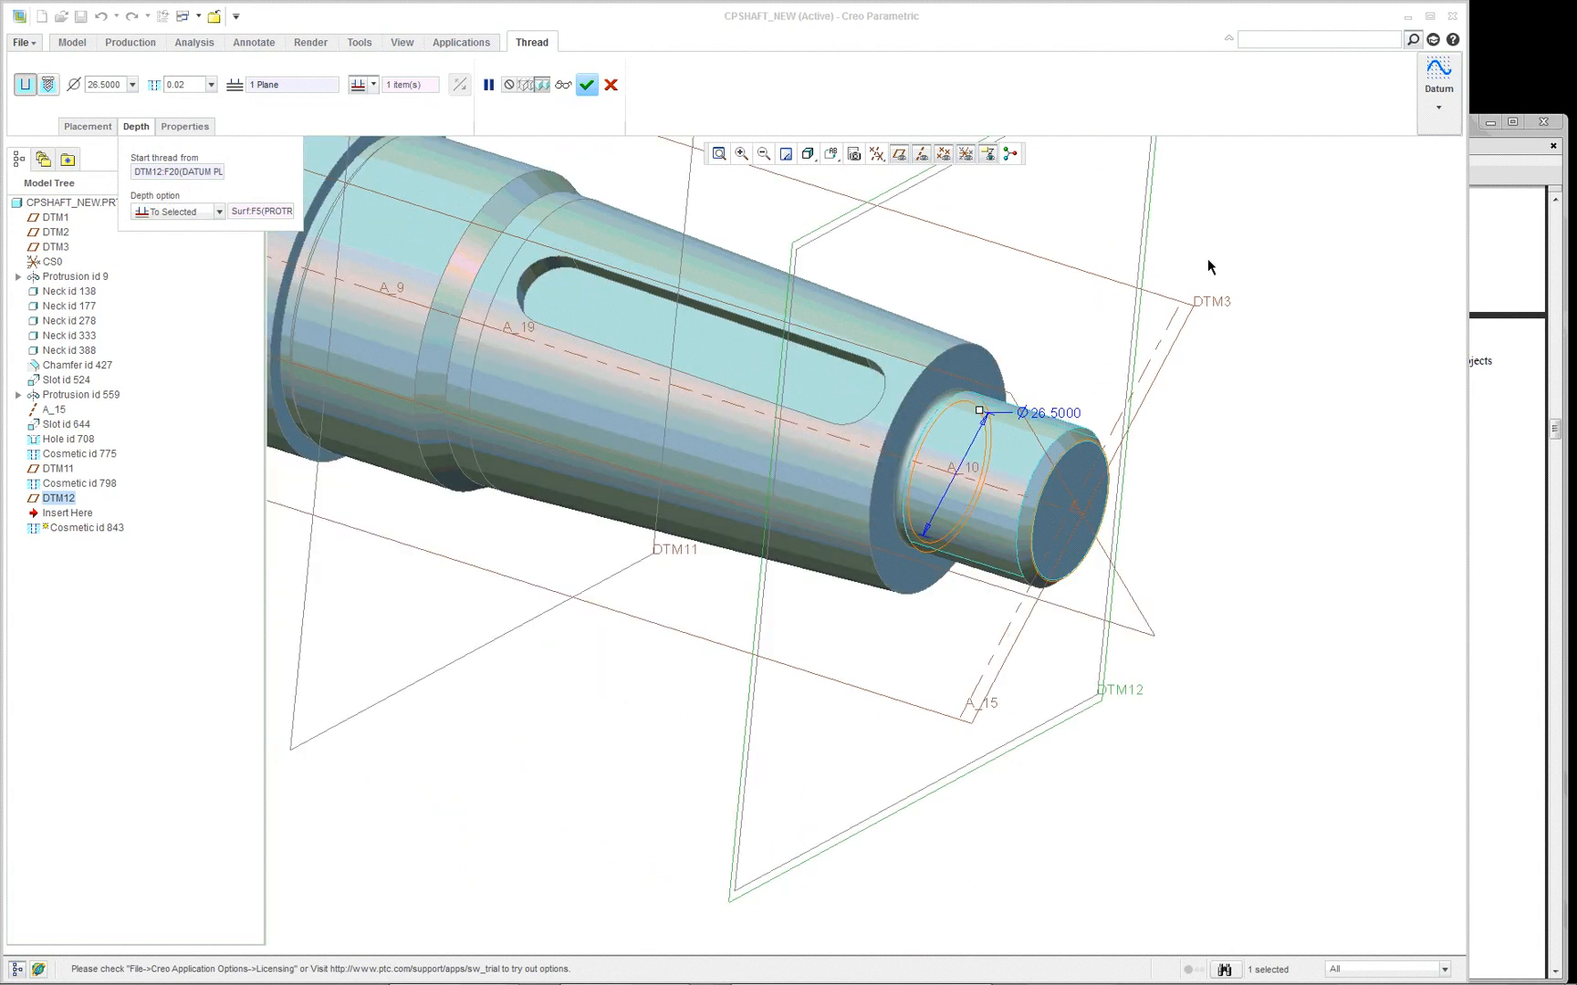
{"action": "middle_click_drag", "start_coordinate": [999, 470], "coordinate": [1031, 480]}
{"action": "scroll", "coordinate": [838, 375], "scroll_direction": "down", "scroll_amount": 5}
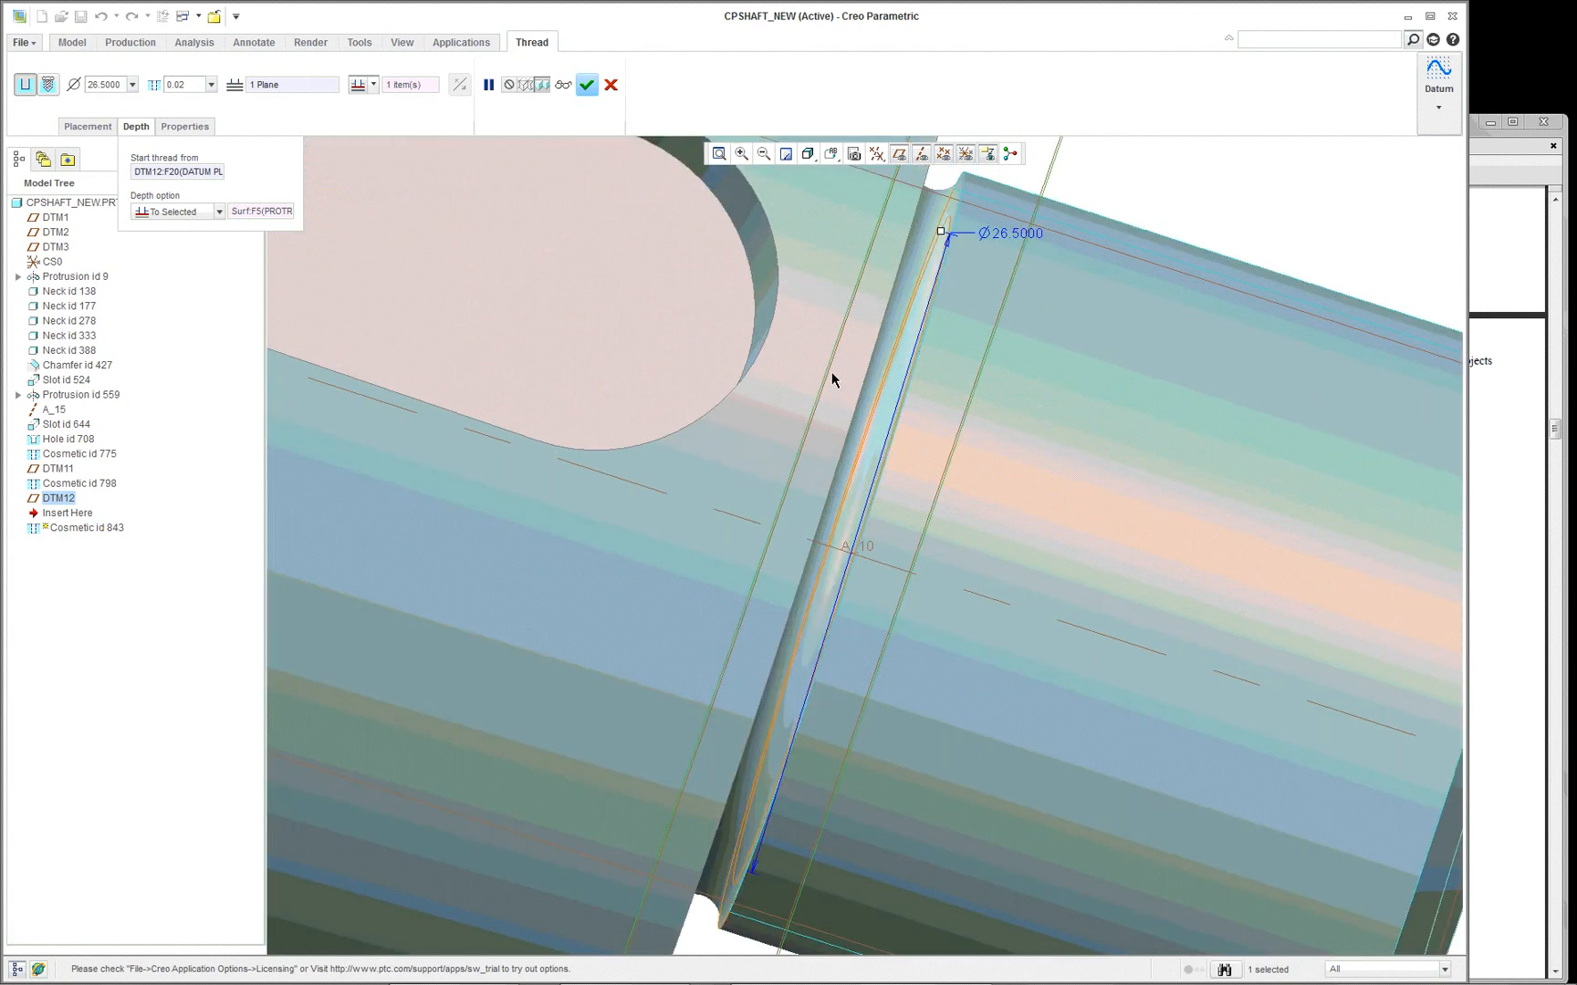
{"action": "scroll", "coordinate": [956, 194], "scroll_direction": "up", "scroll_amount": 5}
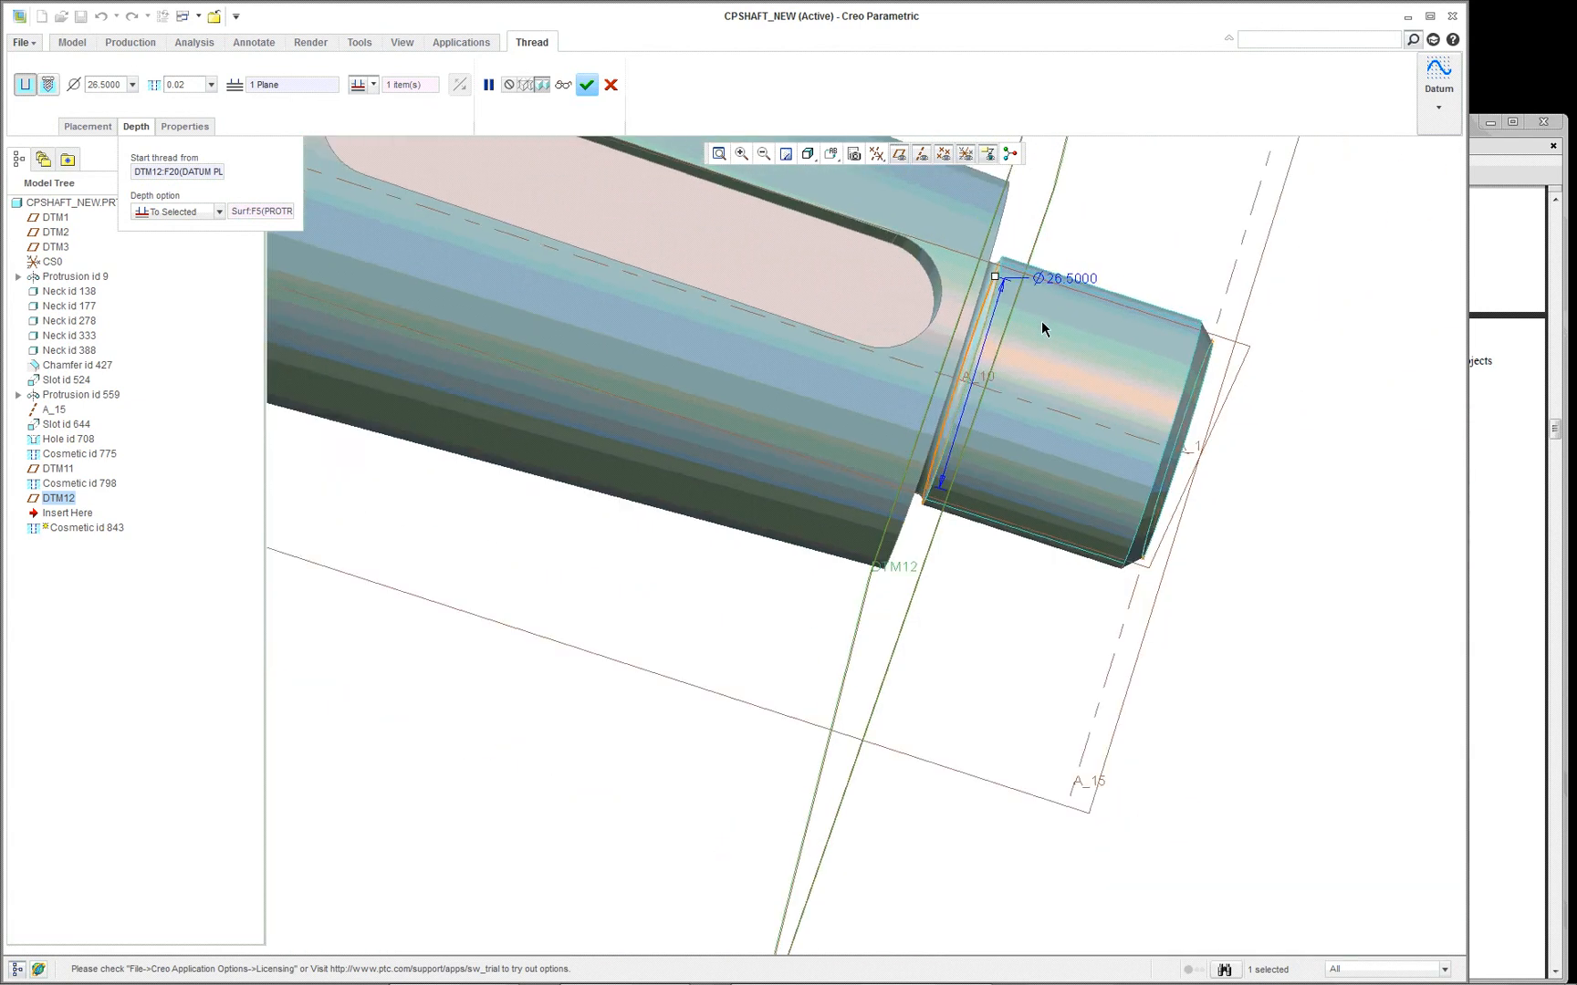
{"action": "middle_click_drag", "start_coordinate": [1041, 328], "coordinate": [1000, 337]}
{"action": "scroll", "coordinate": [1259, 263], "scroll_direction": "up", "scroll_amount": 2}
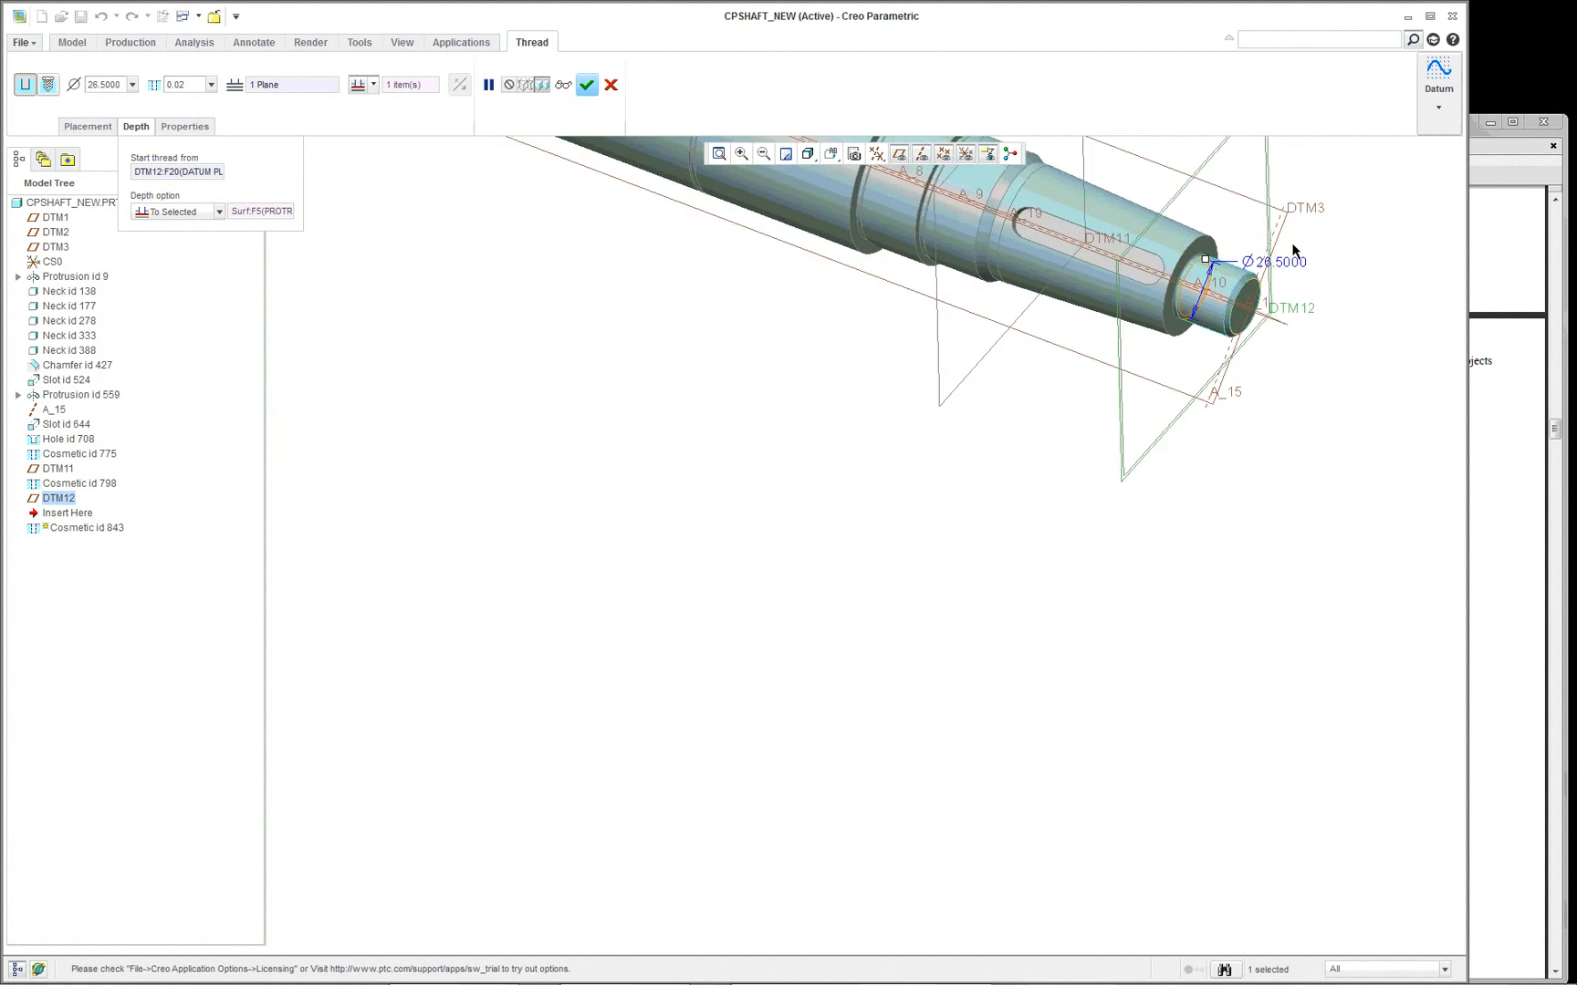
{"action": "scroll", "coordinate": [1314, 219], "scroll_direction": "down", "scroll_amount": 5}
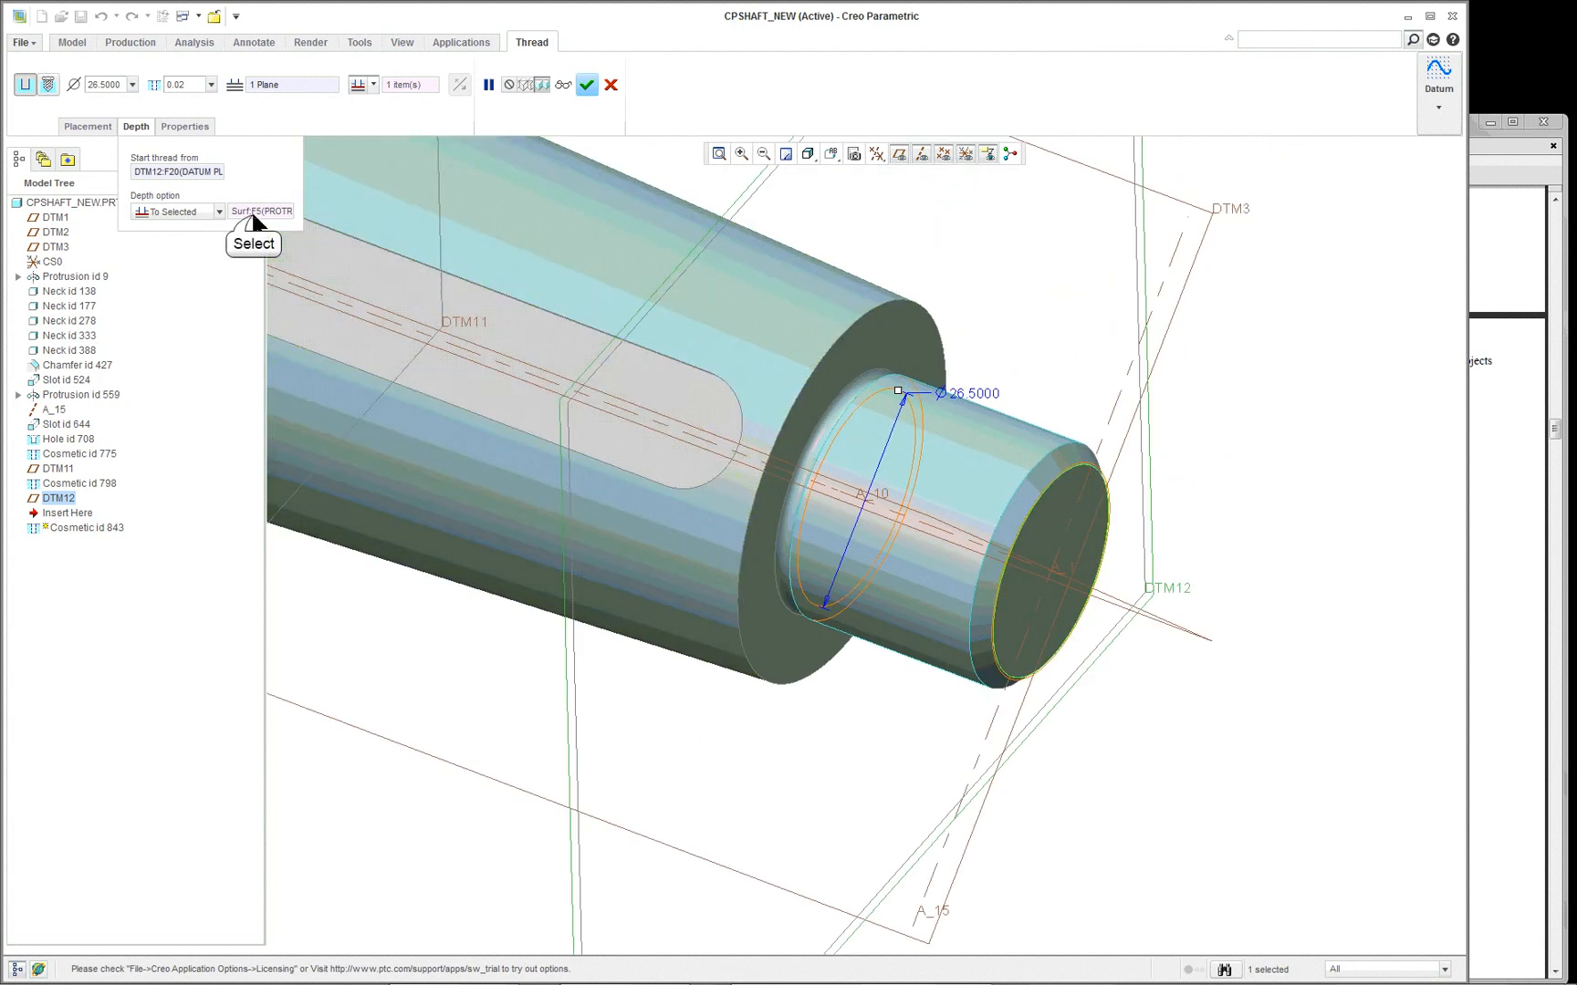
{"action": "left_click", "coordinate": [251, 211]}
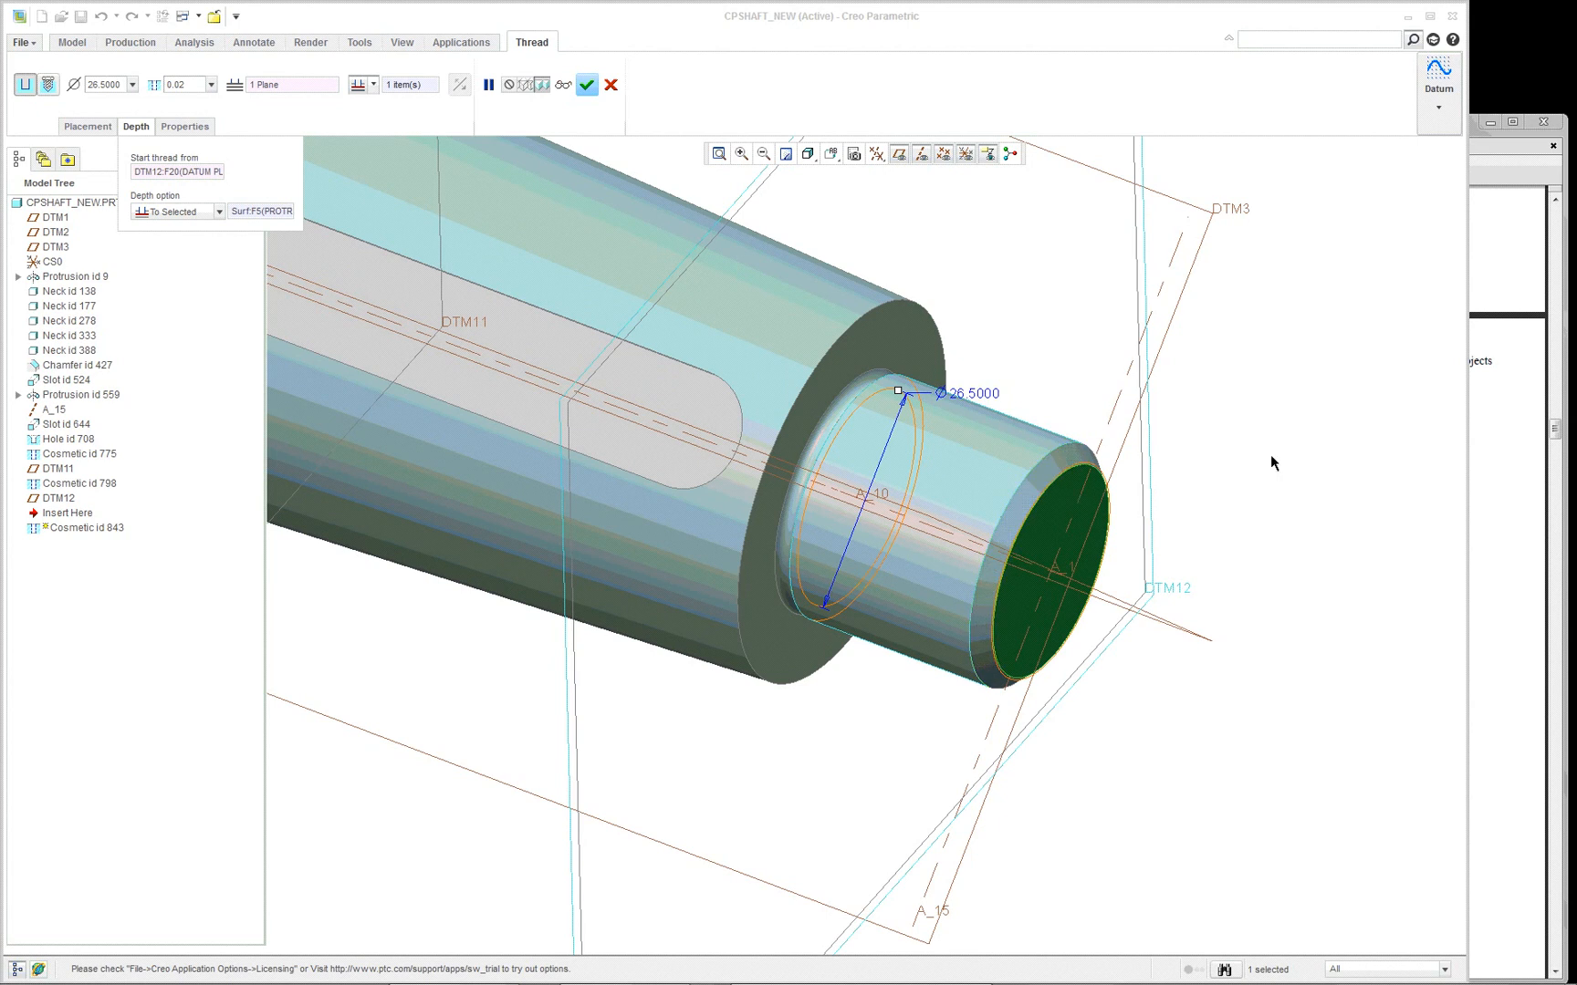
{"action": "left_click", "coordinate": [588, 86]}
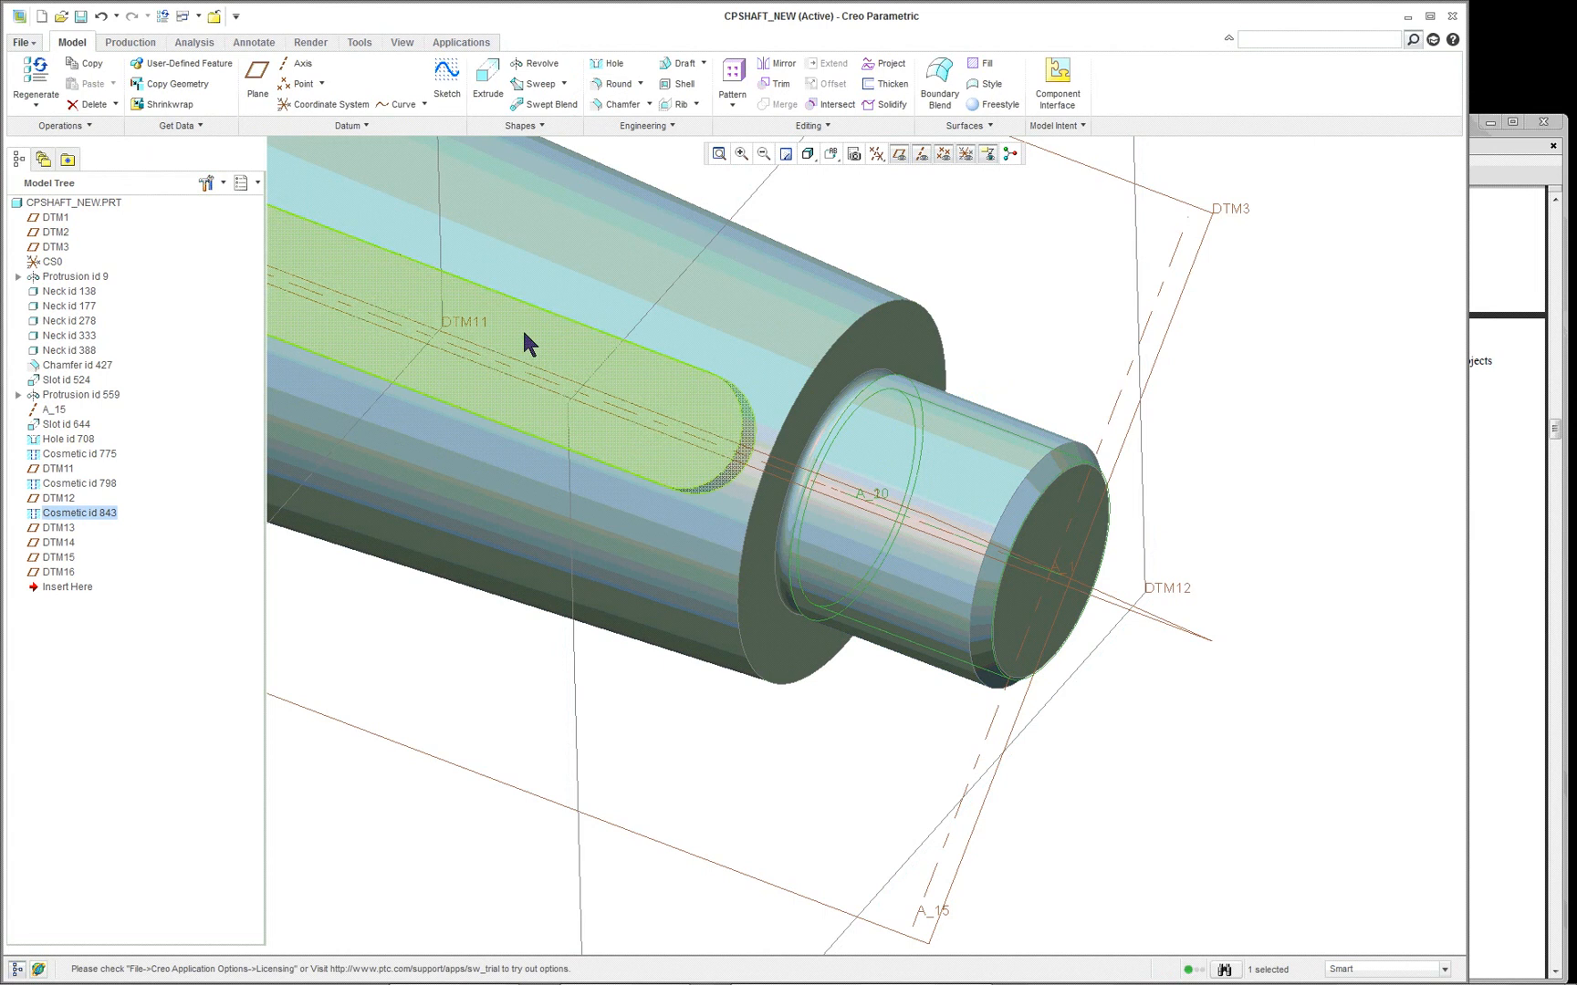
- Undo the recent changes one at a time, and the 13 remaining recorded actions down to the earliest Insert Mode entry together
{"action": "scroll", "coordinate": [511, 324], "scroll_direction": "down", "scroll_amount": 3}
{"action": "left_click", "coordinate": [100, 15]}
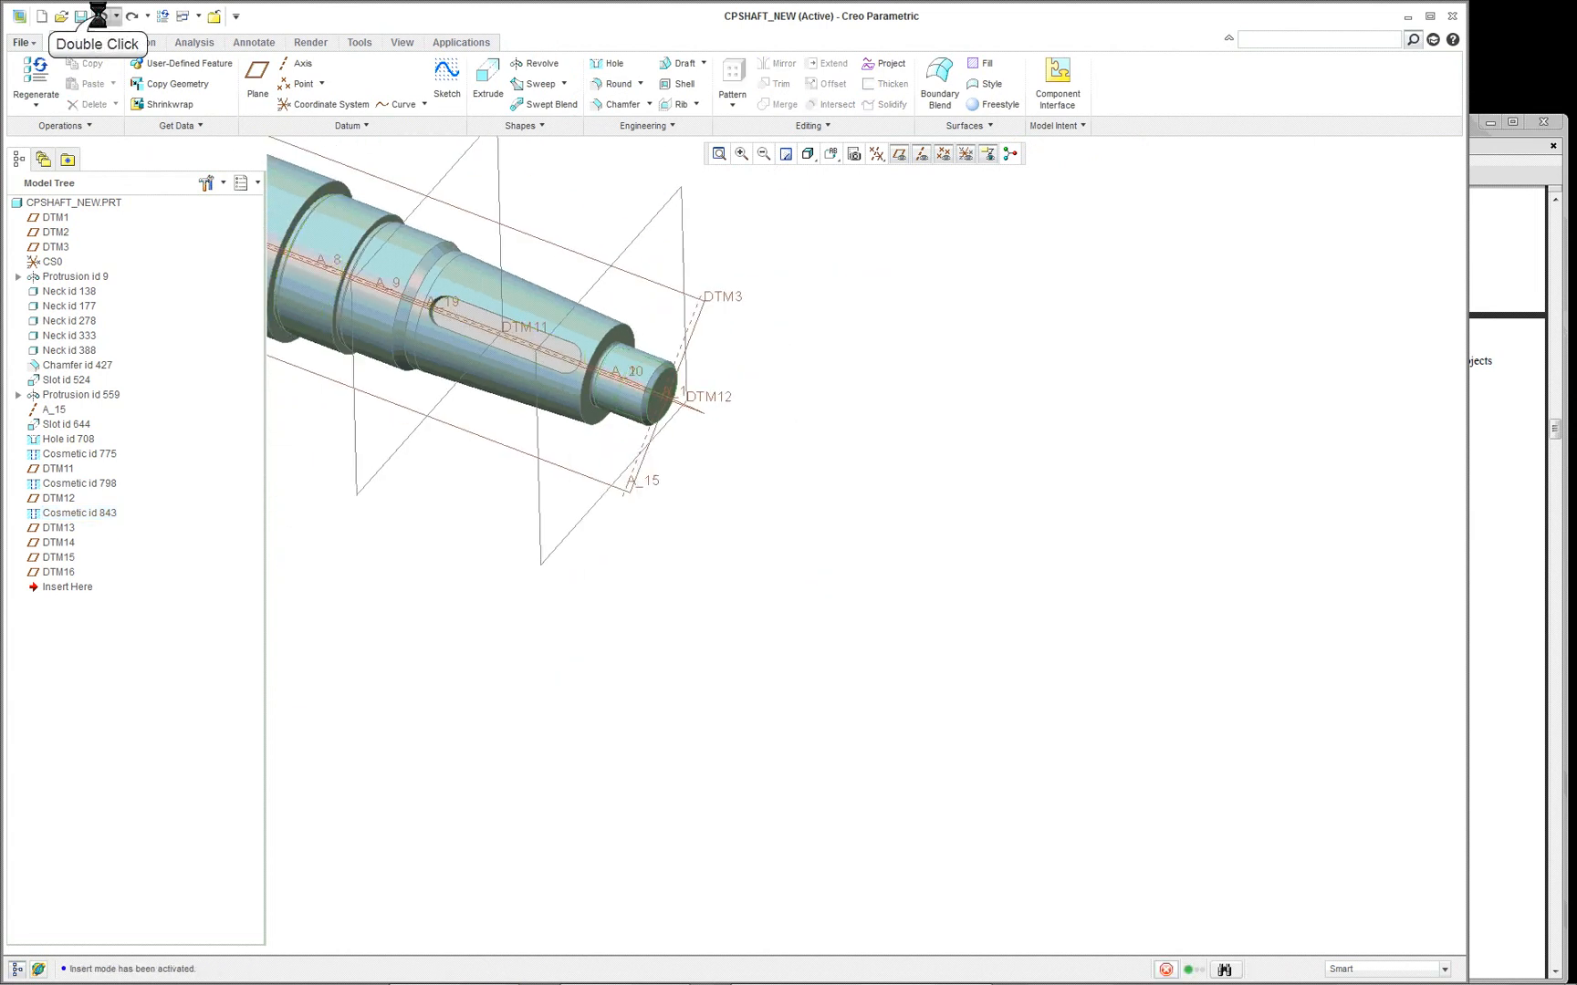
{"action": "left_click", "coordinate": [100, 16]}
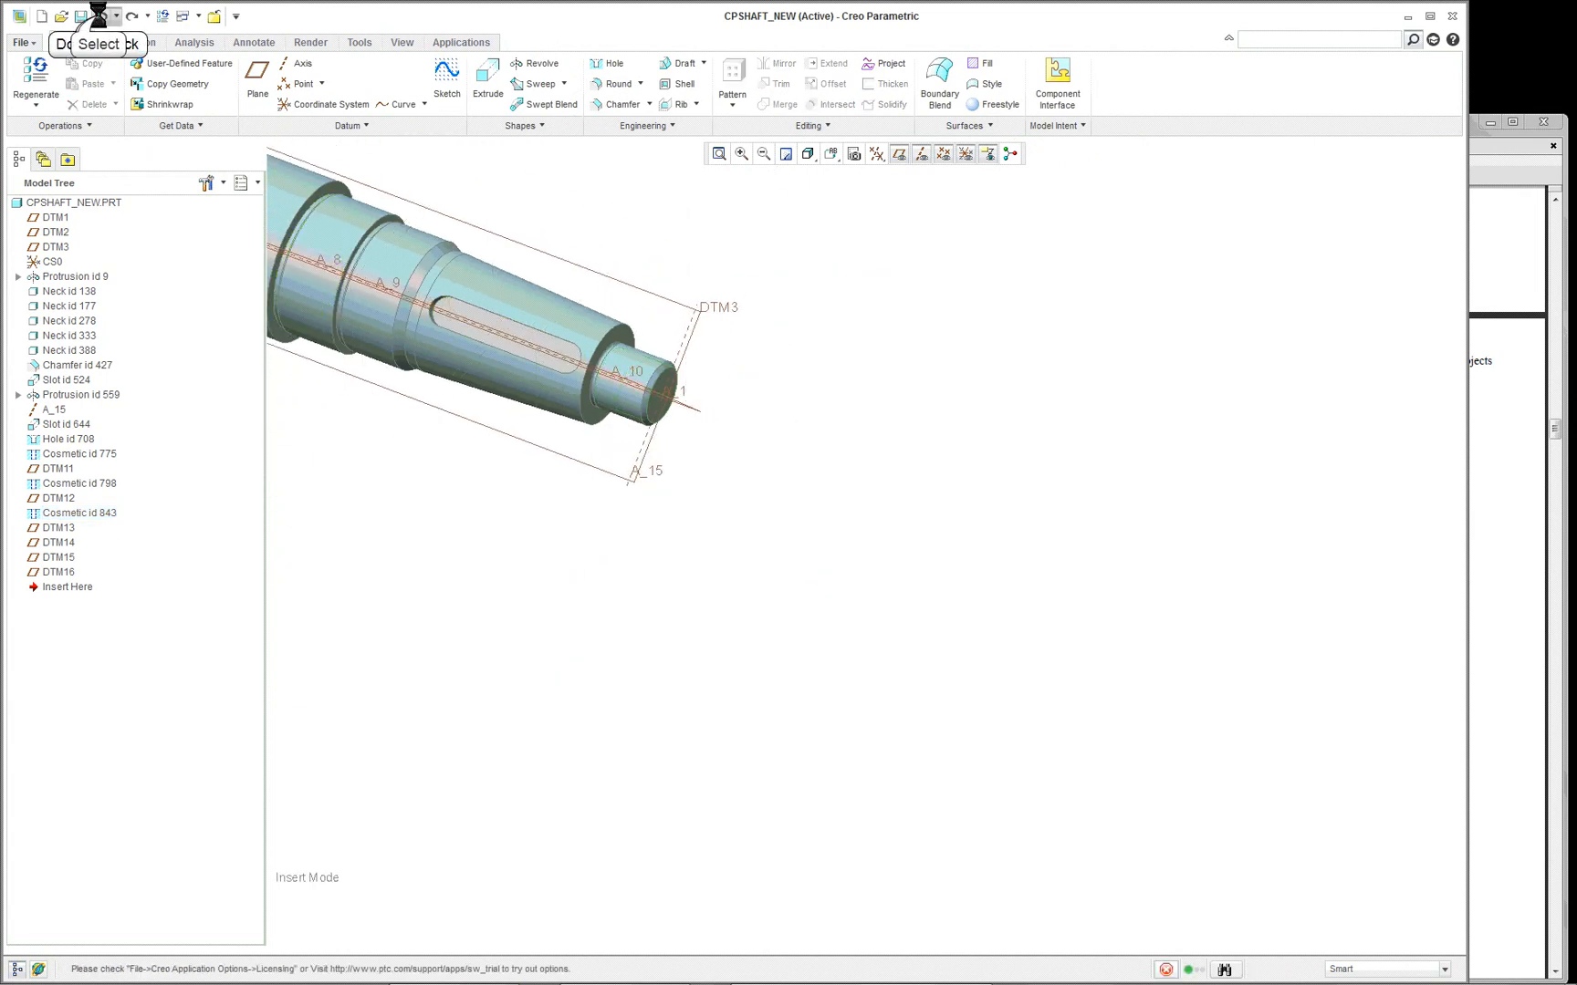
{"action": "left_click", "coordinate": [101, 15]}
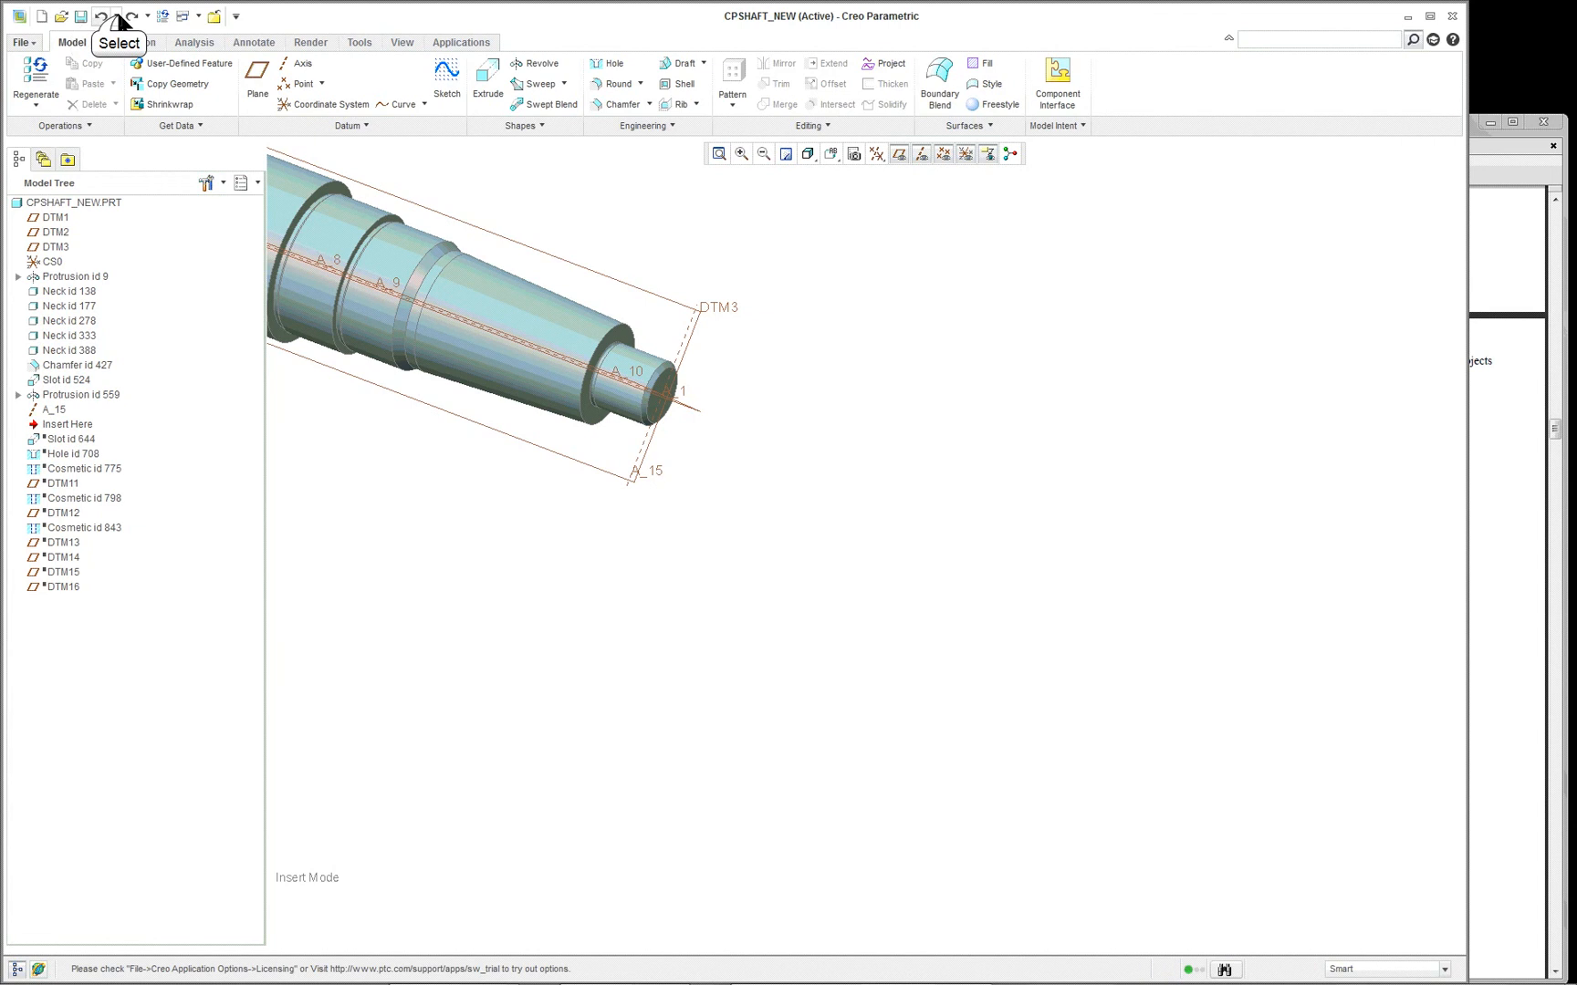
{"action": "left_click", "coordinate": [115, 15]}
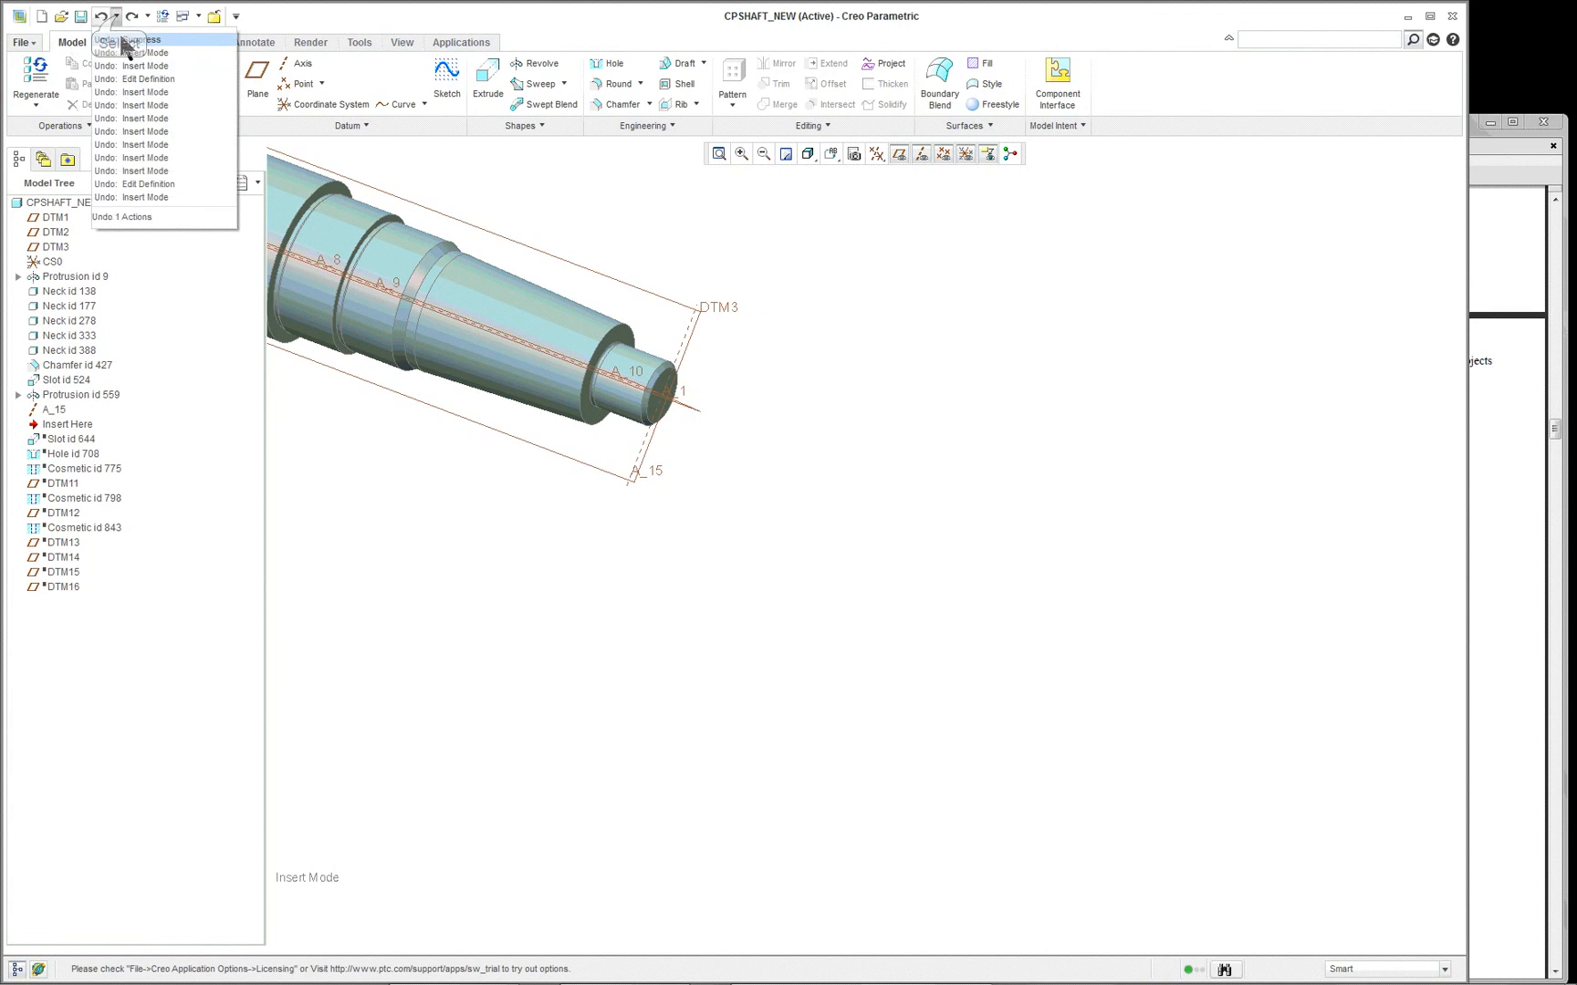
{"action": "left_click", "coordinate": [149, 195]}
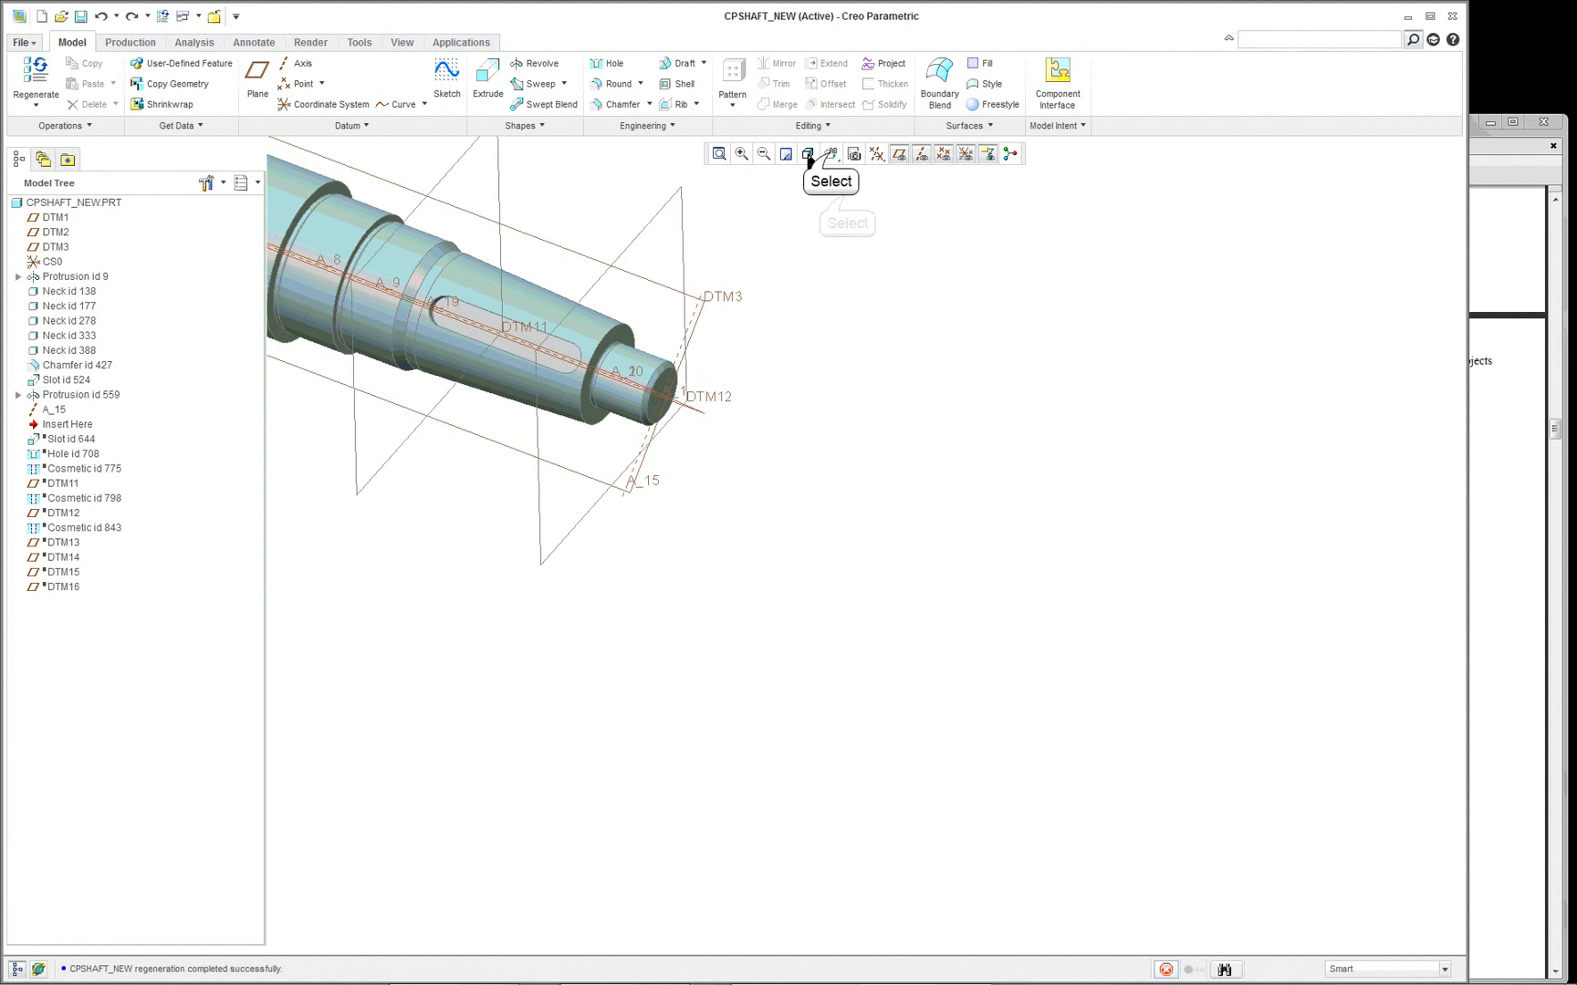
- Show the whole shaft in its default orientation and review where datum planes DTM13, DTM14 and DTM15 lie
{"action": "left_click", "coordinate": [830, 154]}
{"action": "left_click", "coordinate": [842, 181]}
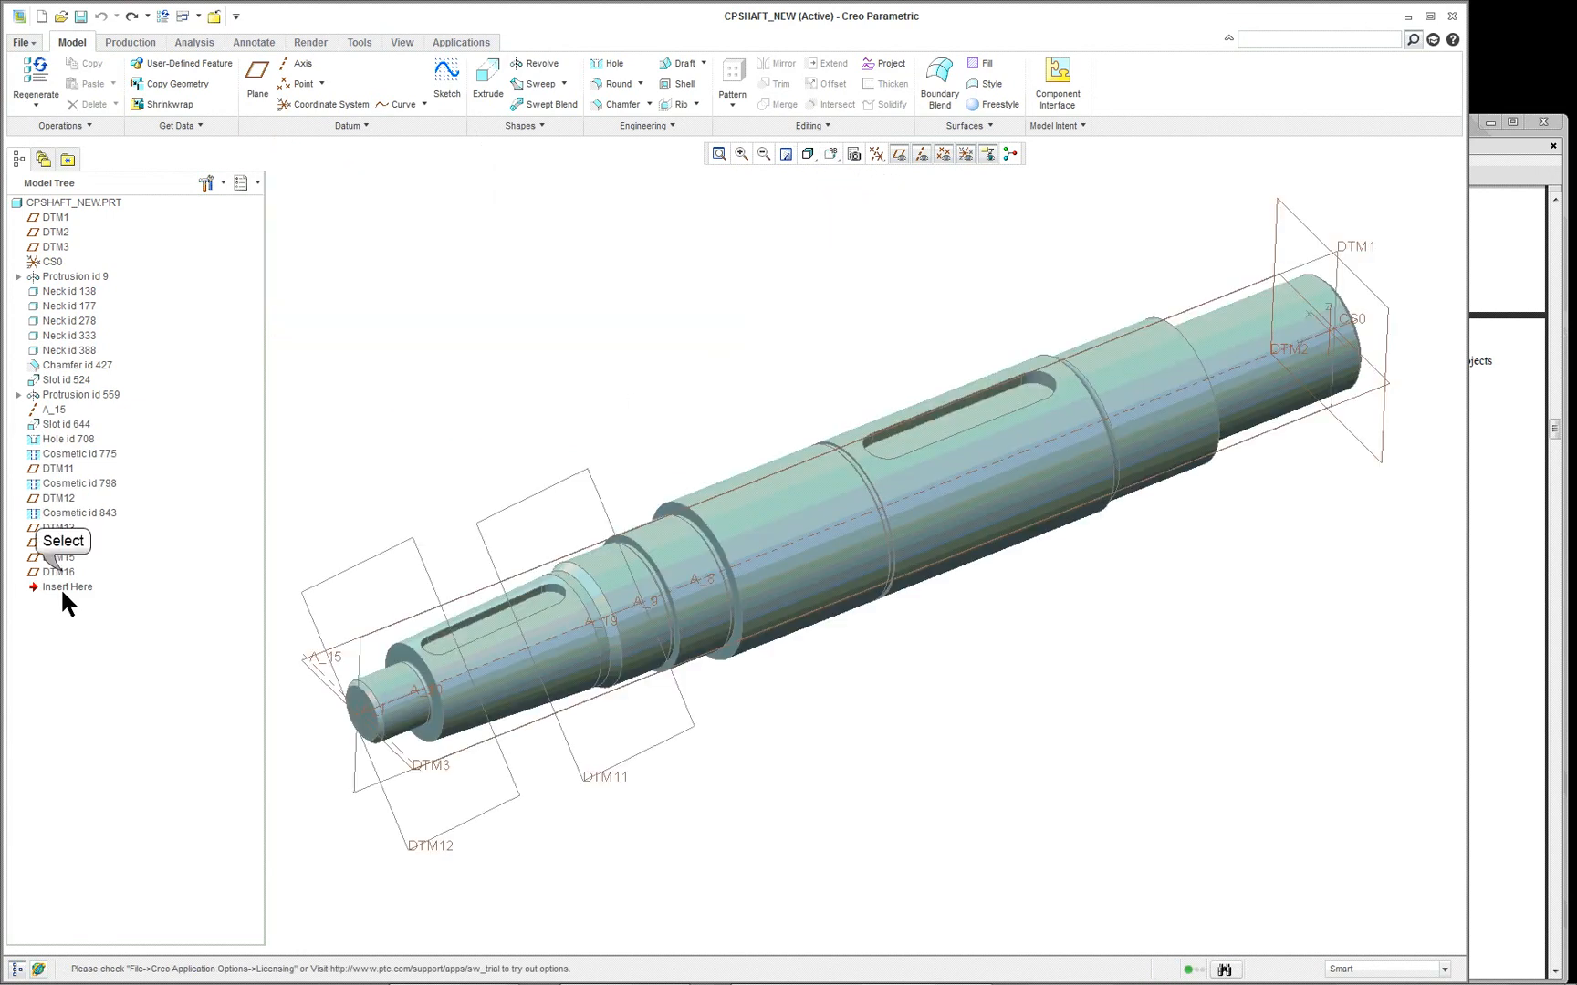
{"action": "left_click", "coordinate": [59, 557]}
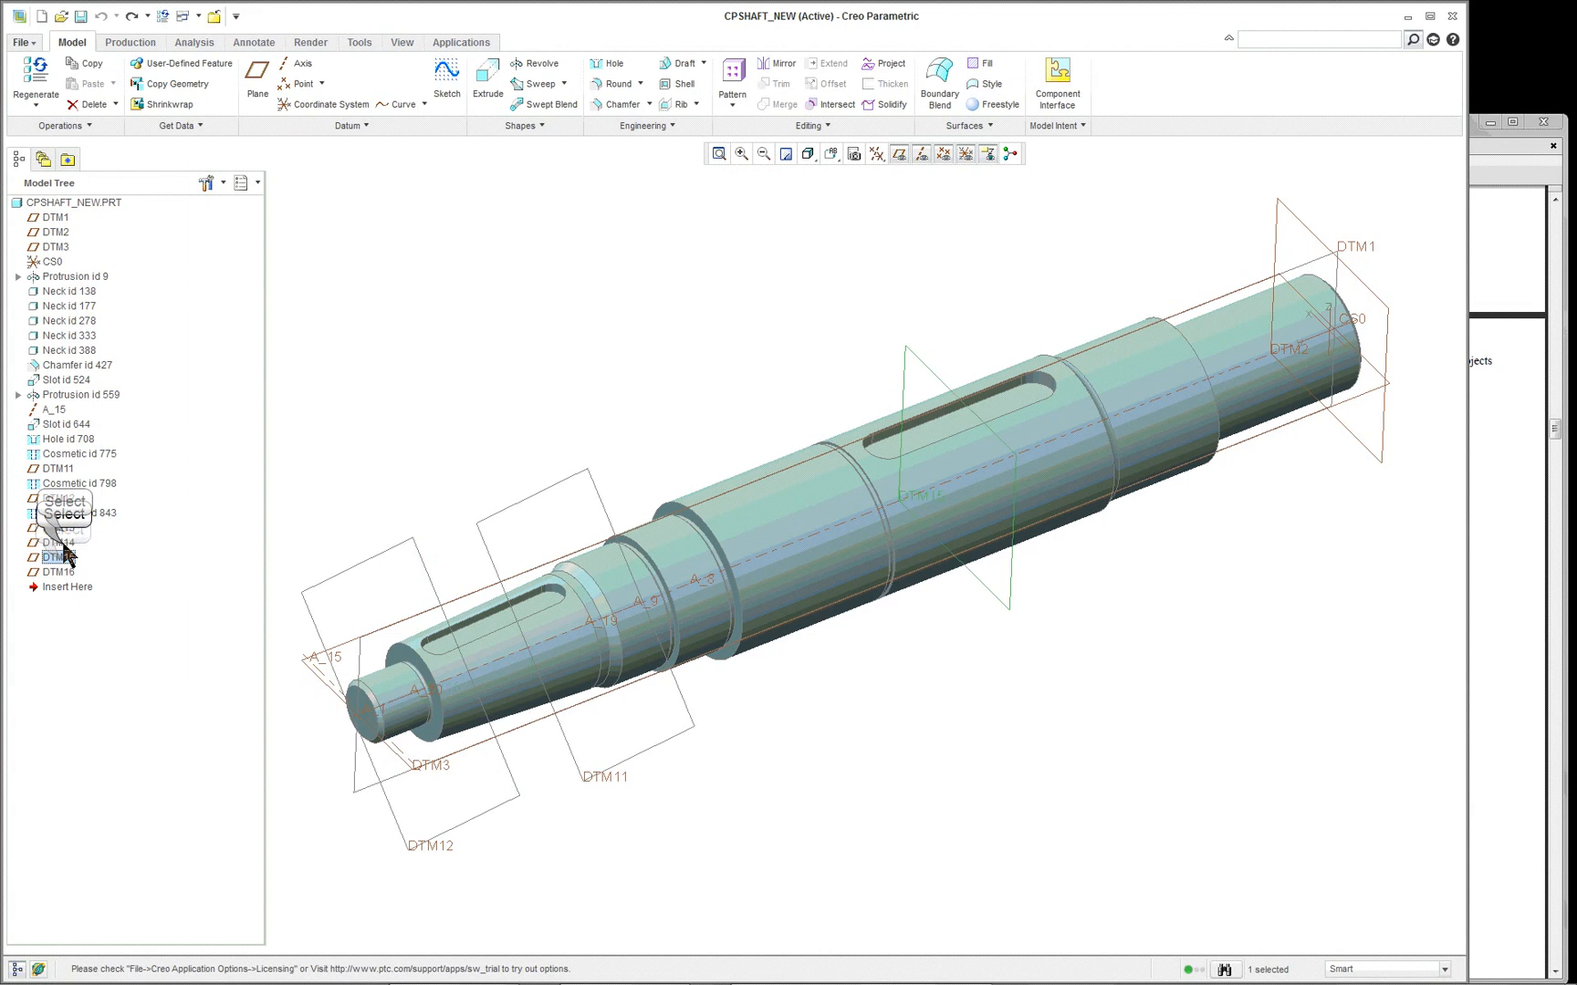
{"action": "left_click", "coordinate": [58, 543]}
{"action": "left_click", "coordinate": [58, 528]}
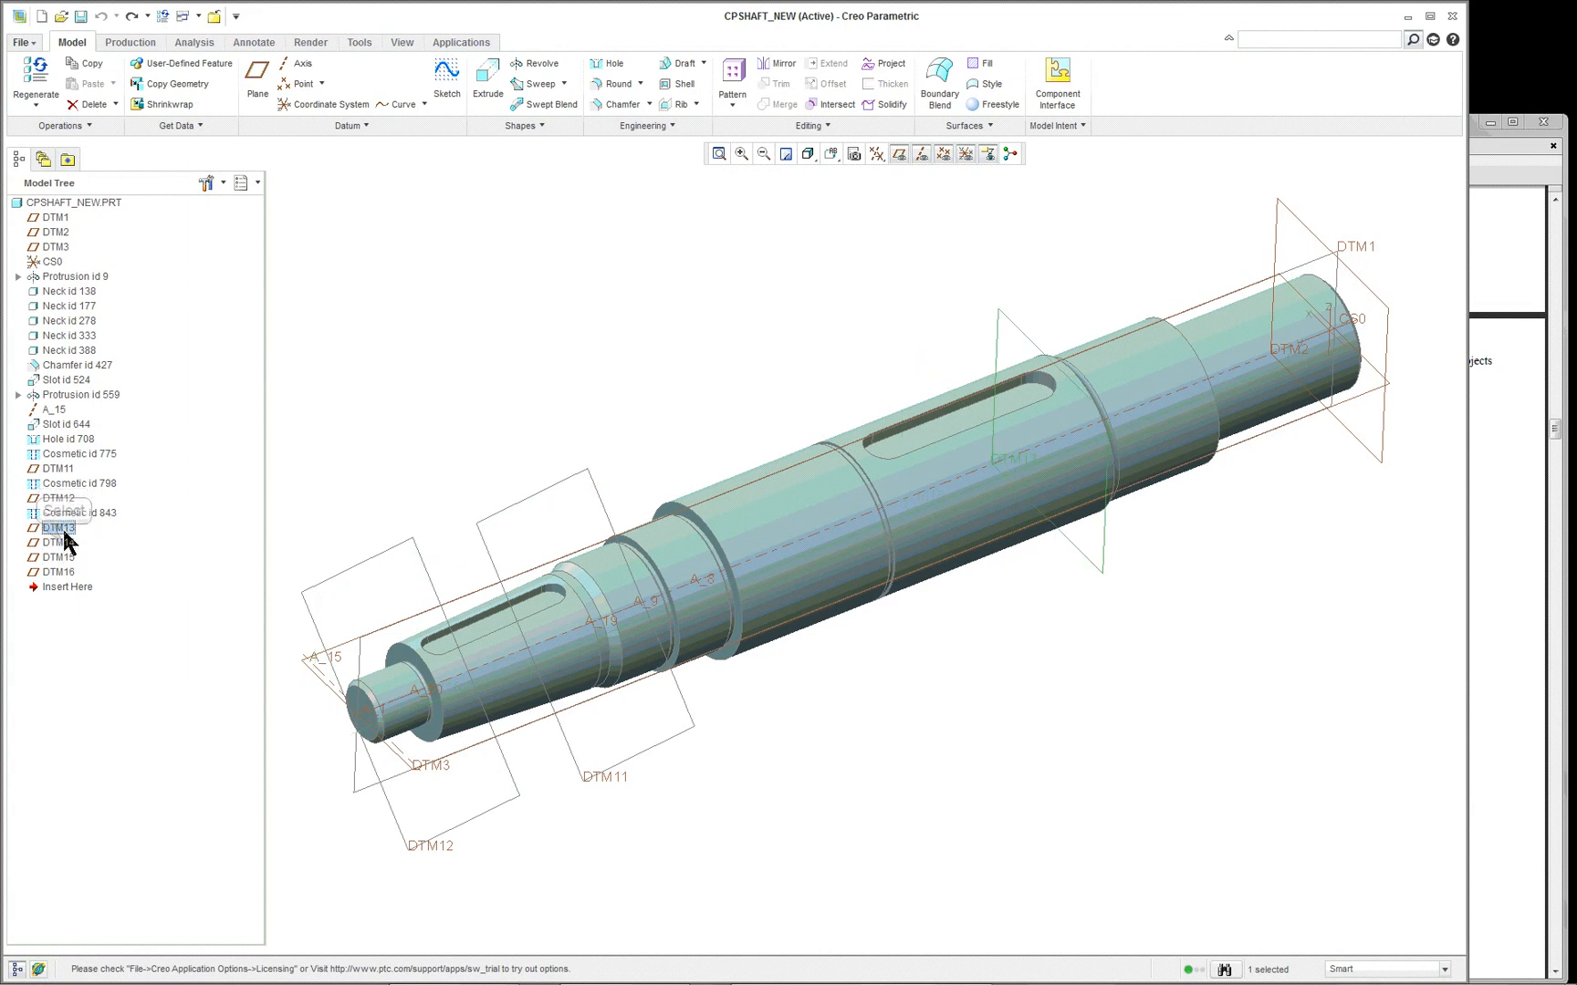
{"action": "left_click", "coordinate": [63, 542]}
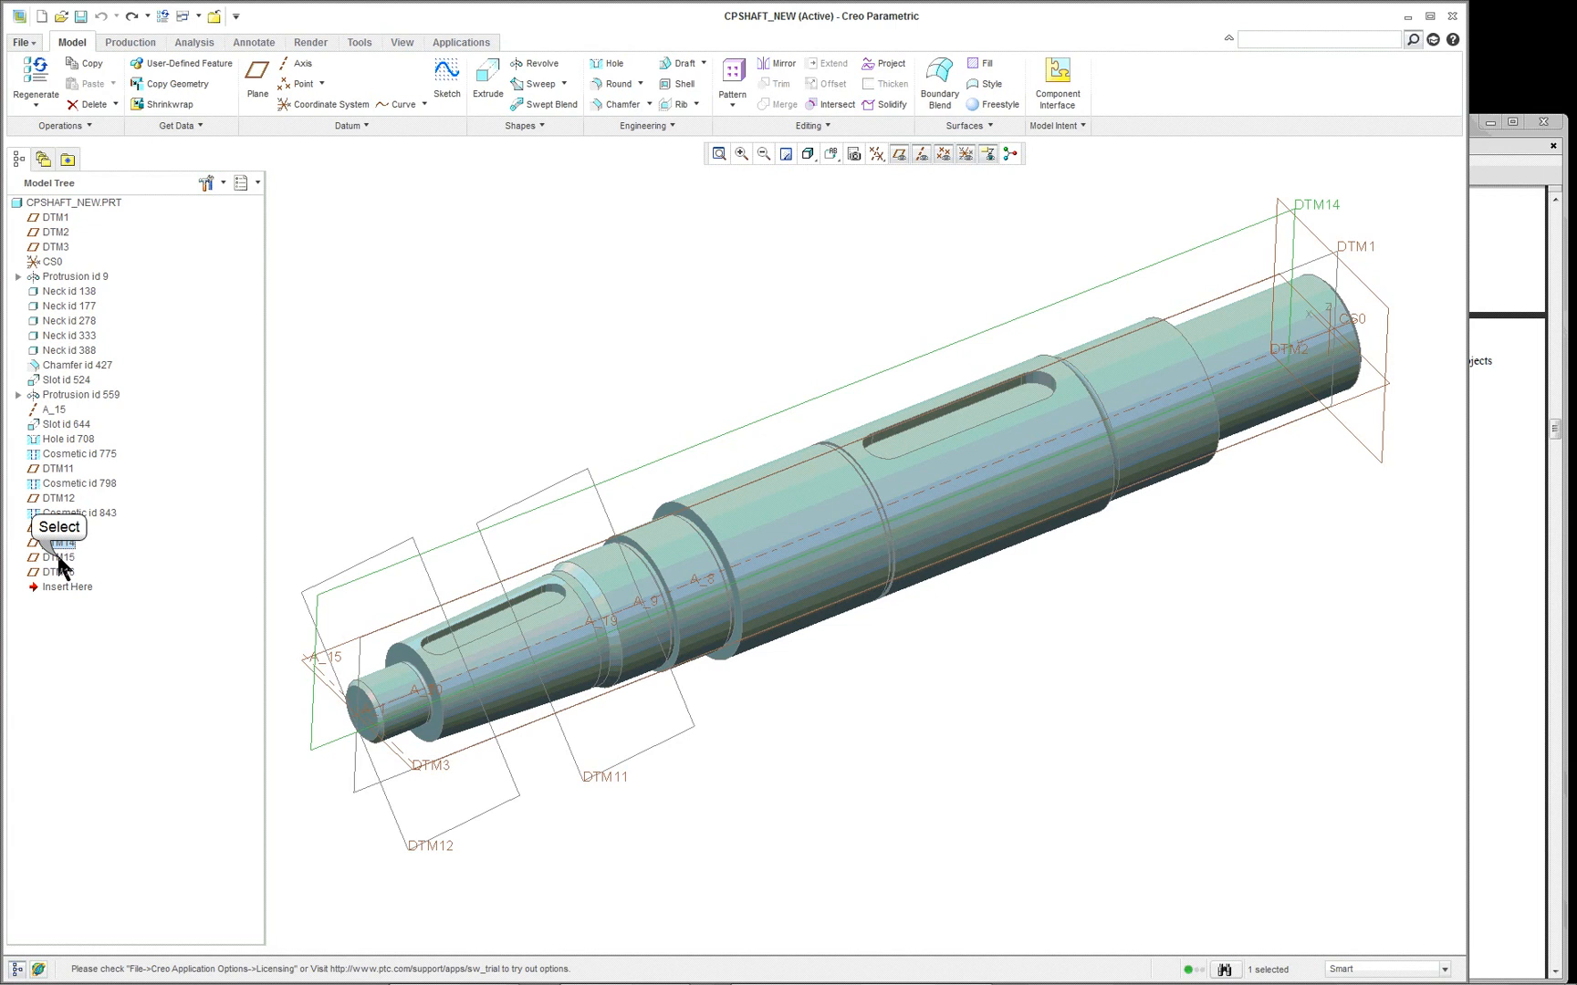
{"action": "left_click", "coordinate": [58, 557]}
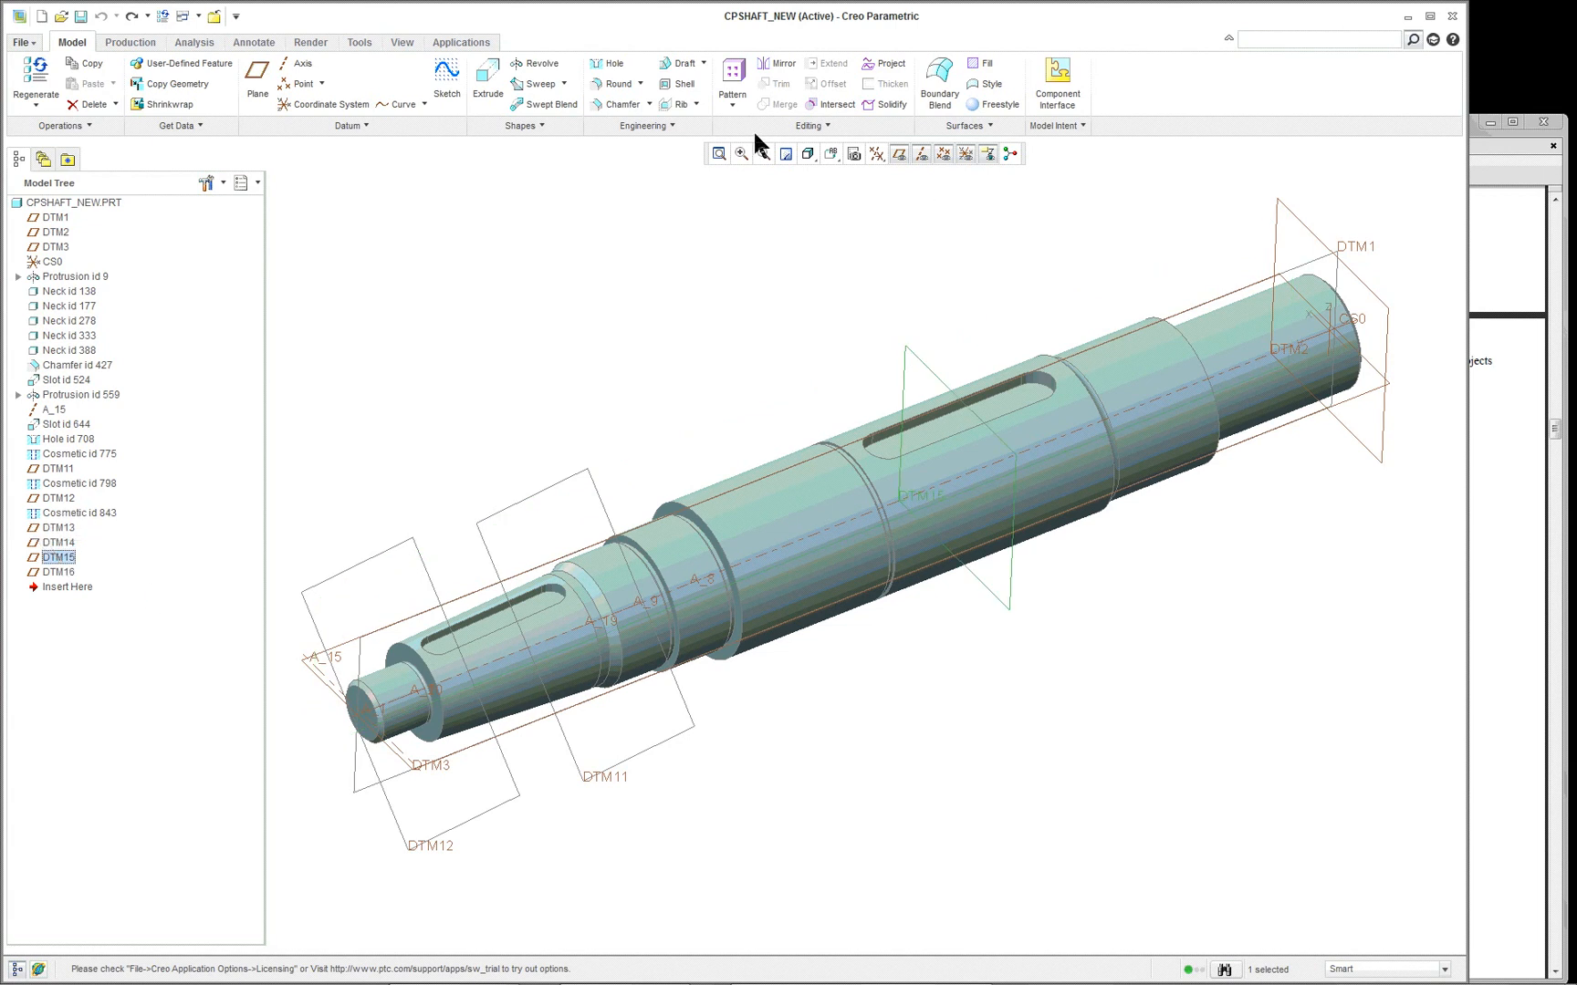
- Review the saved cross sections A, Aa, B and C in the View Manager, checking Aa's datum plane reference, and close it
{"action": "left_click", "coordinate": [401, 42]}
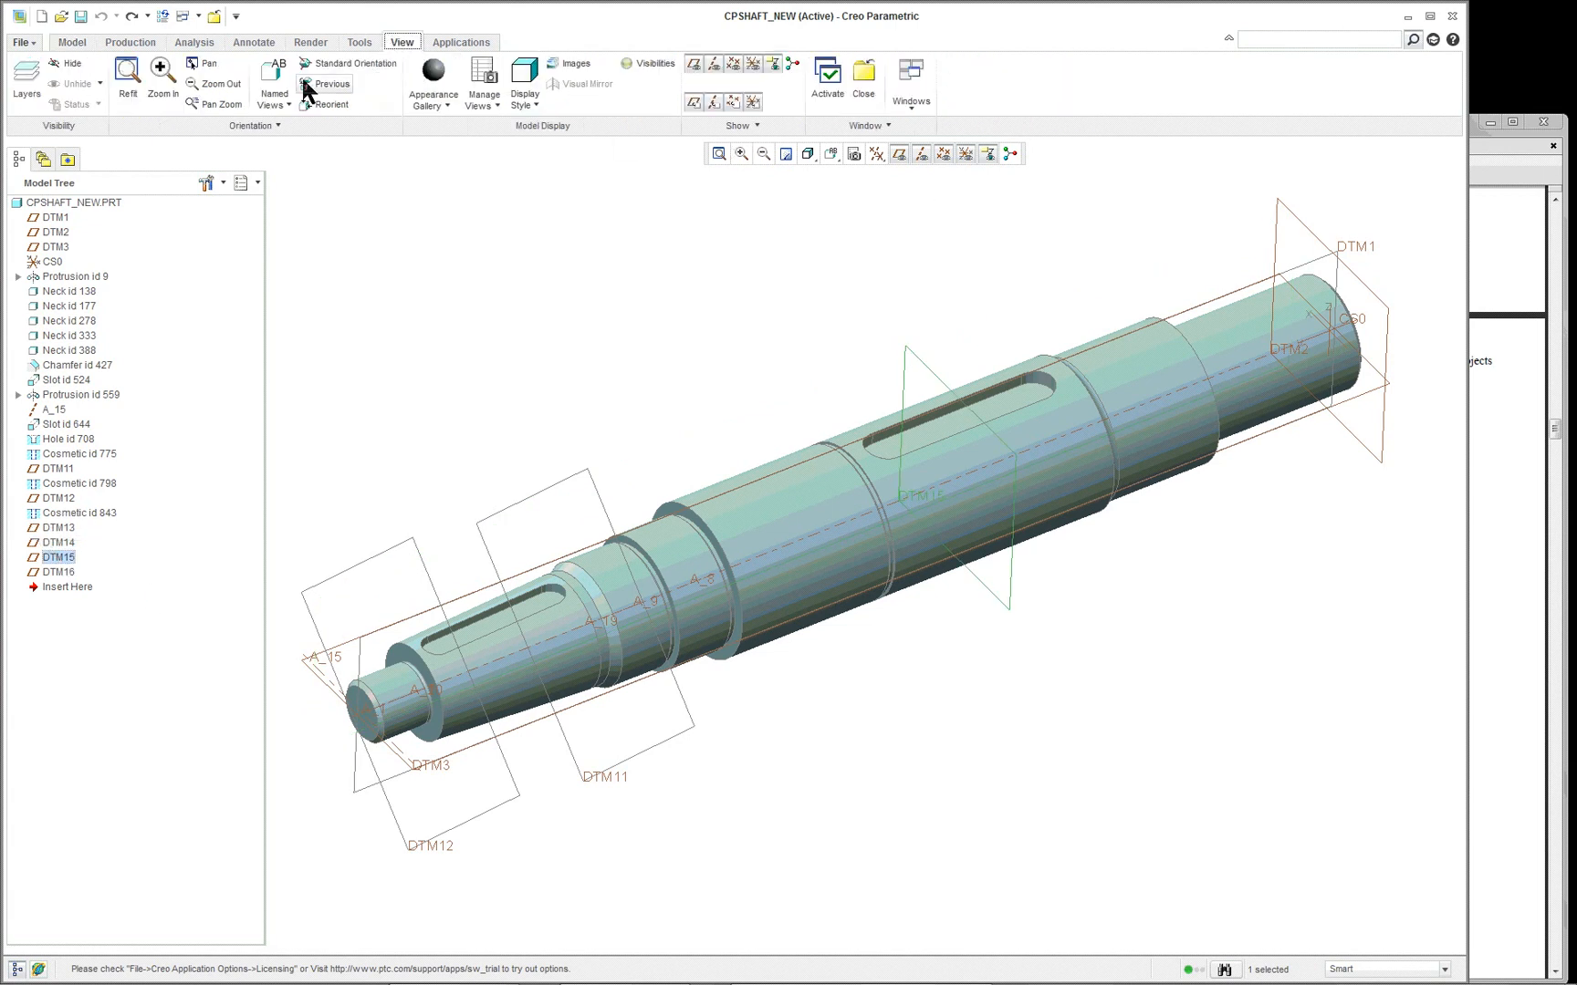
{"action": "left_click", "coordinate": [483, 87]}
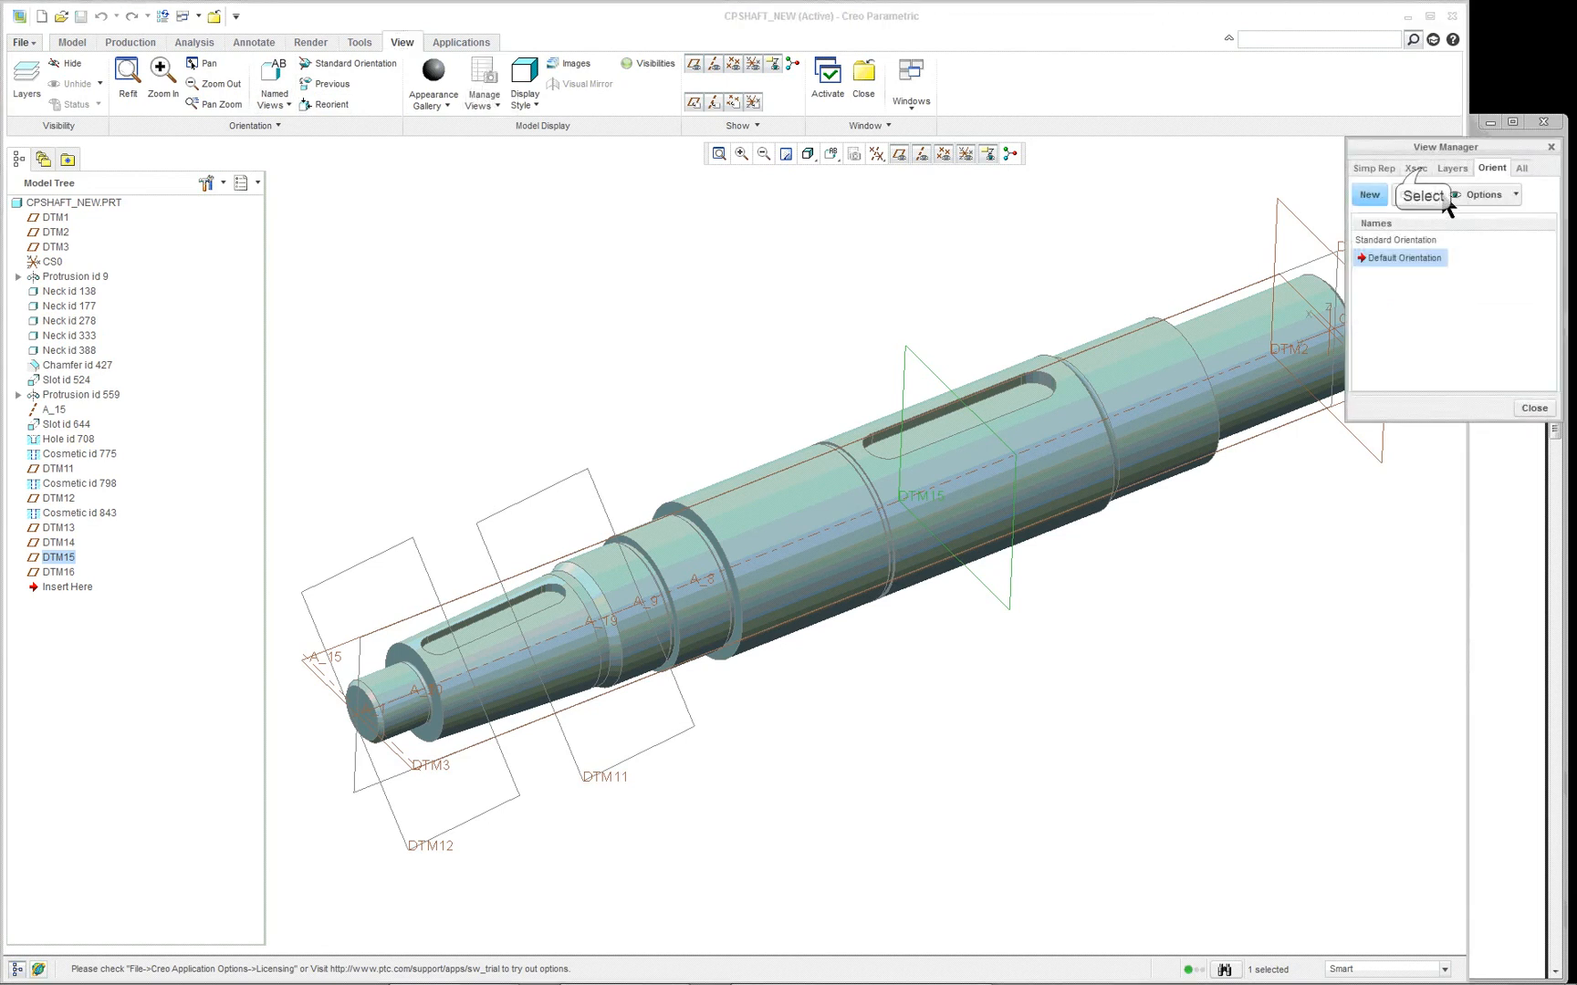
{"action": "left_click", "coordinate": [1415, 169]}
{"action": "left_click", "coordinate": [1364, 259]}
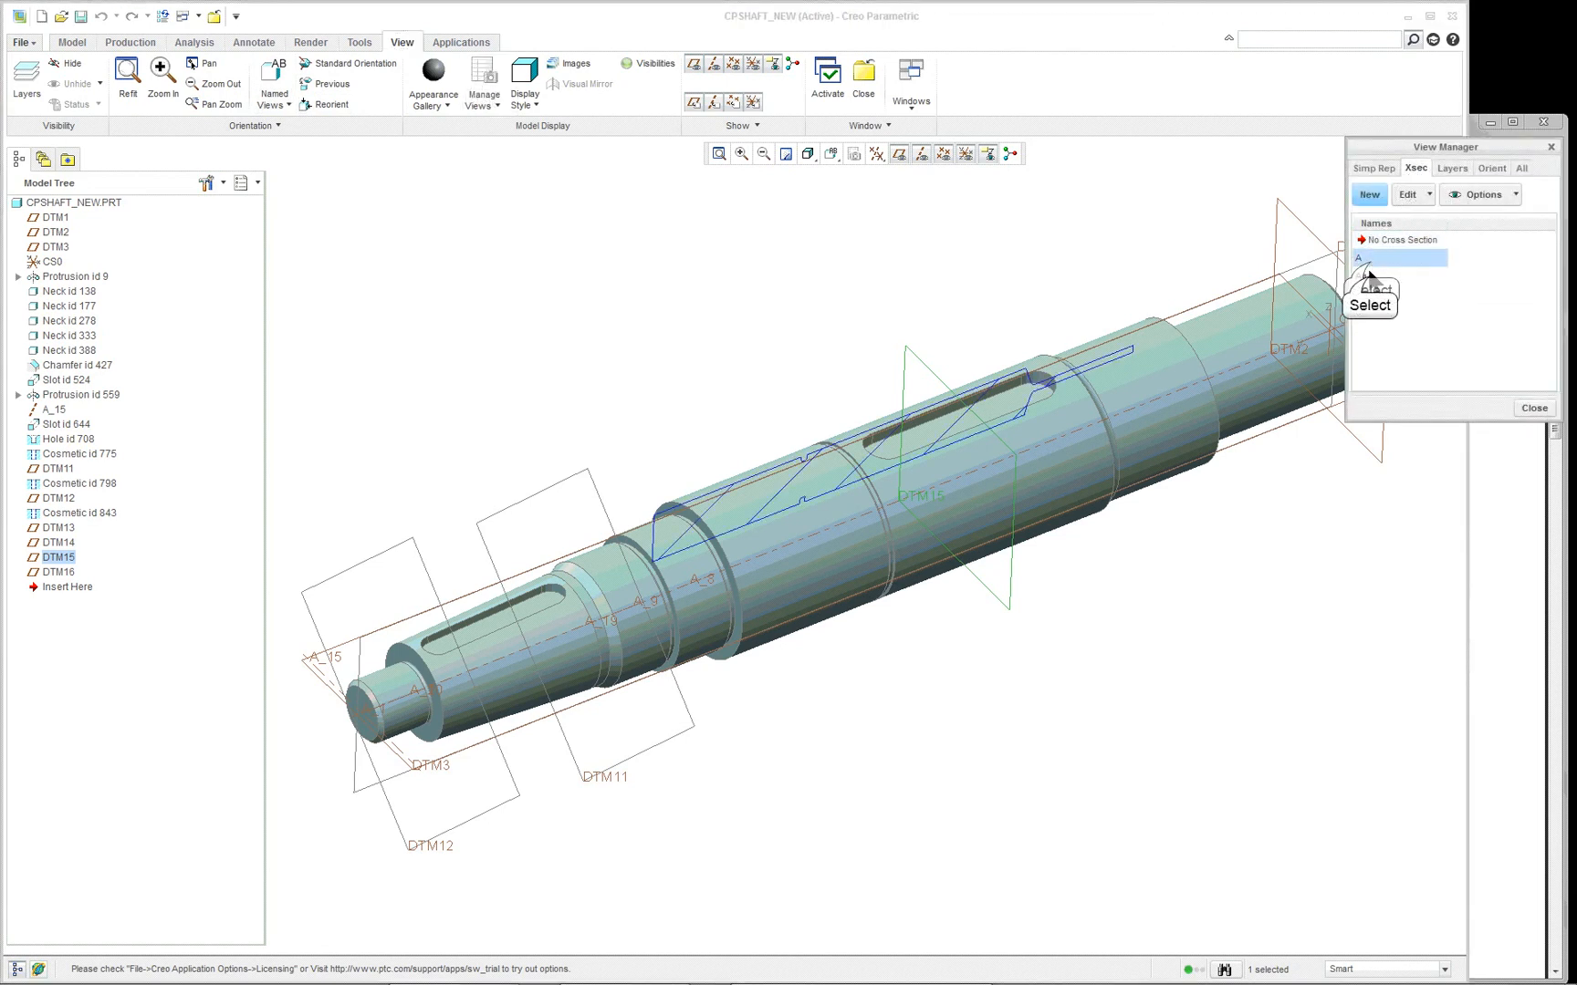
{"action": "left_click", "coordinate": [1366, 275]}
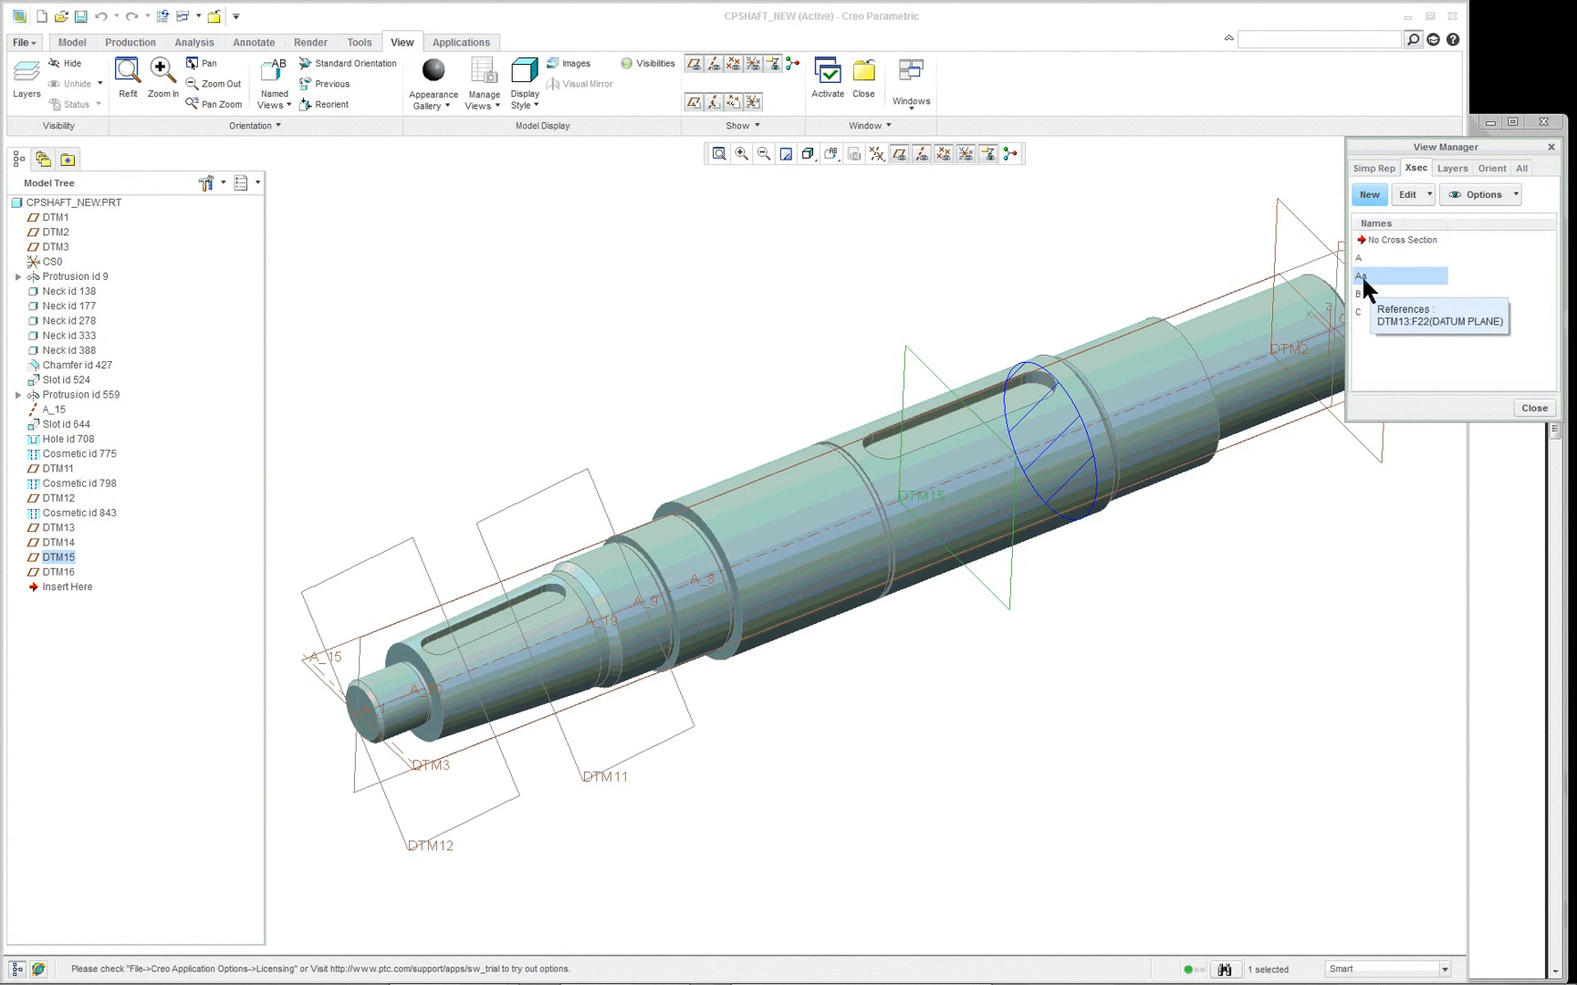
{"action": "left_click", "coordinate": [1361, 295]}
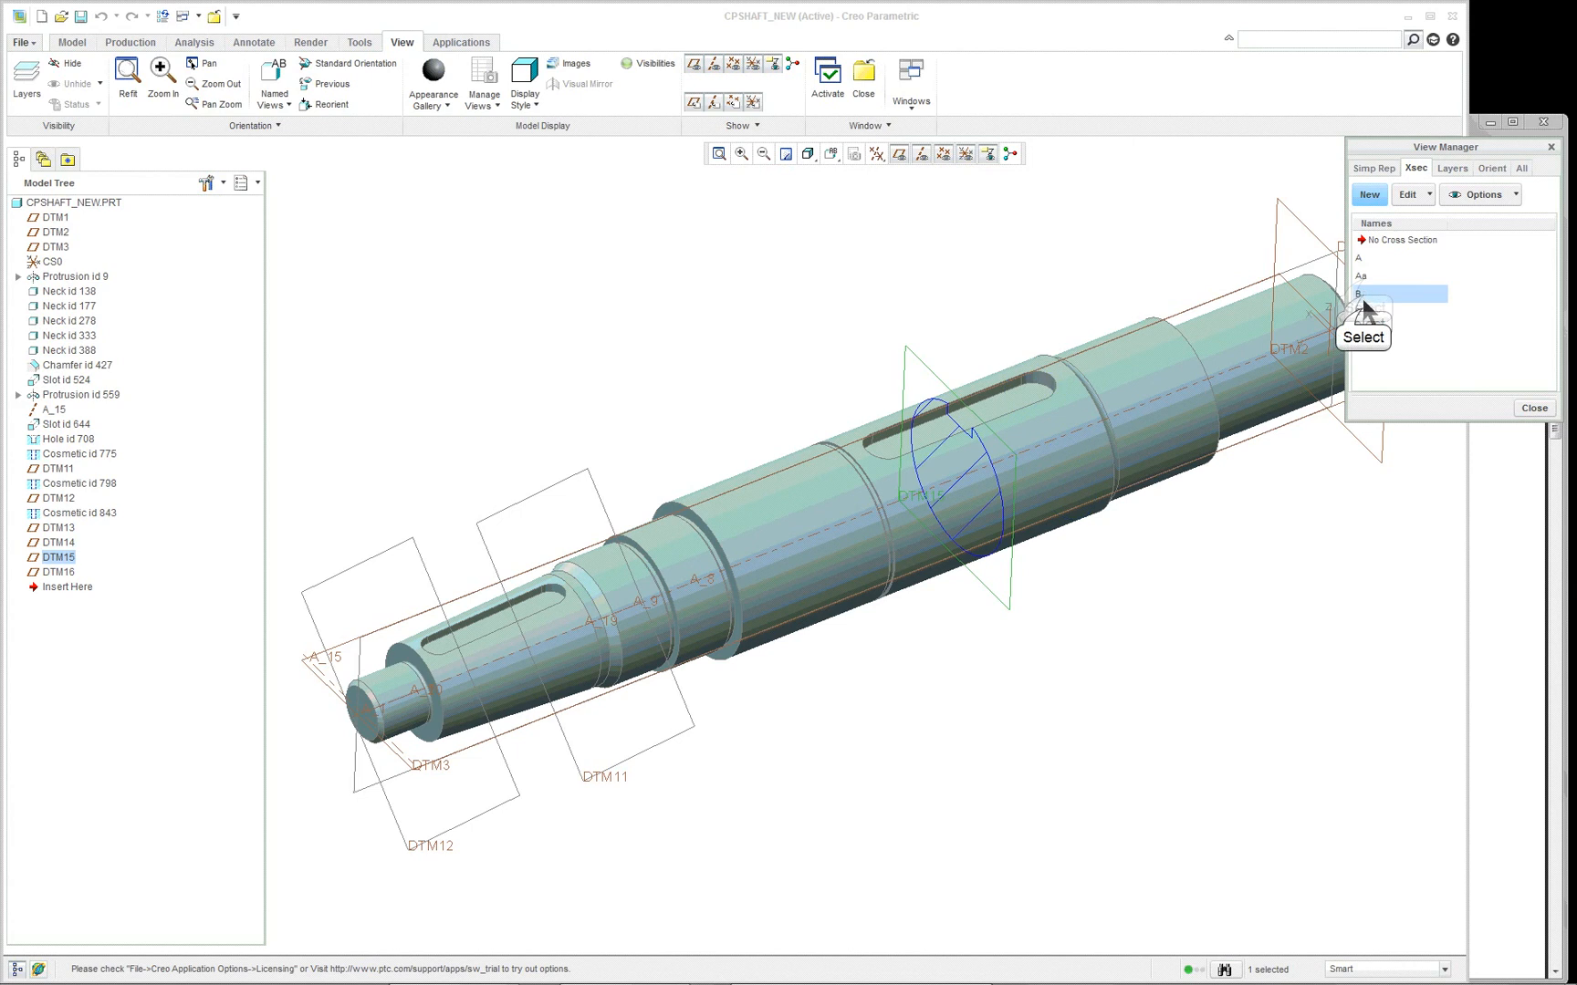
{"action": "left_click", "coordinate": [1362, 310]}
{"action": "left_click", "coordinate": [1362, 276]}
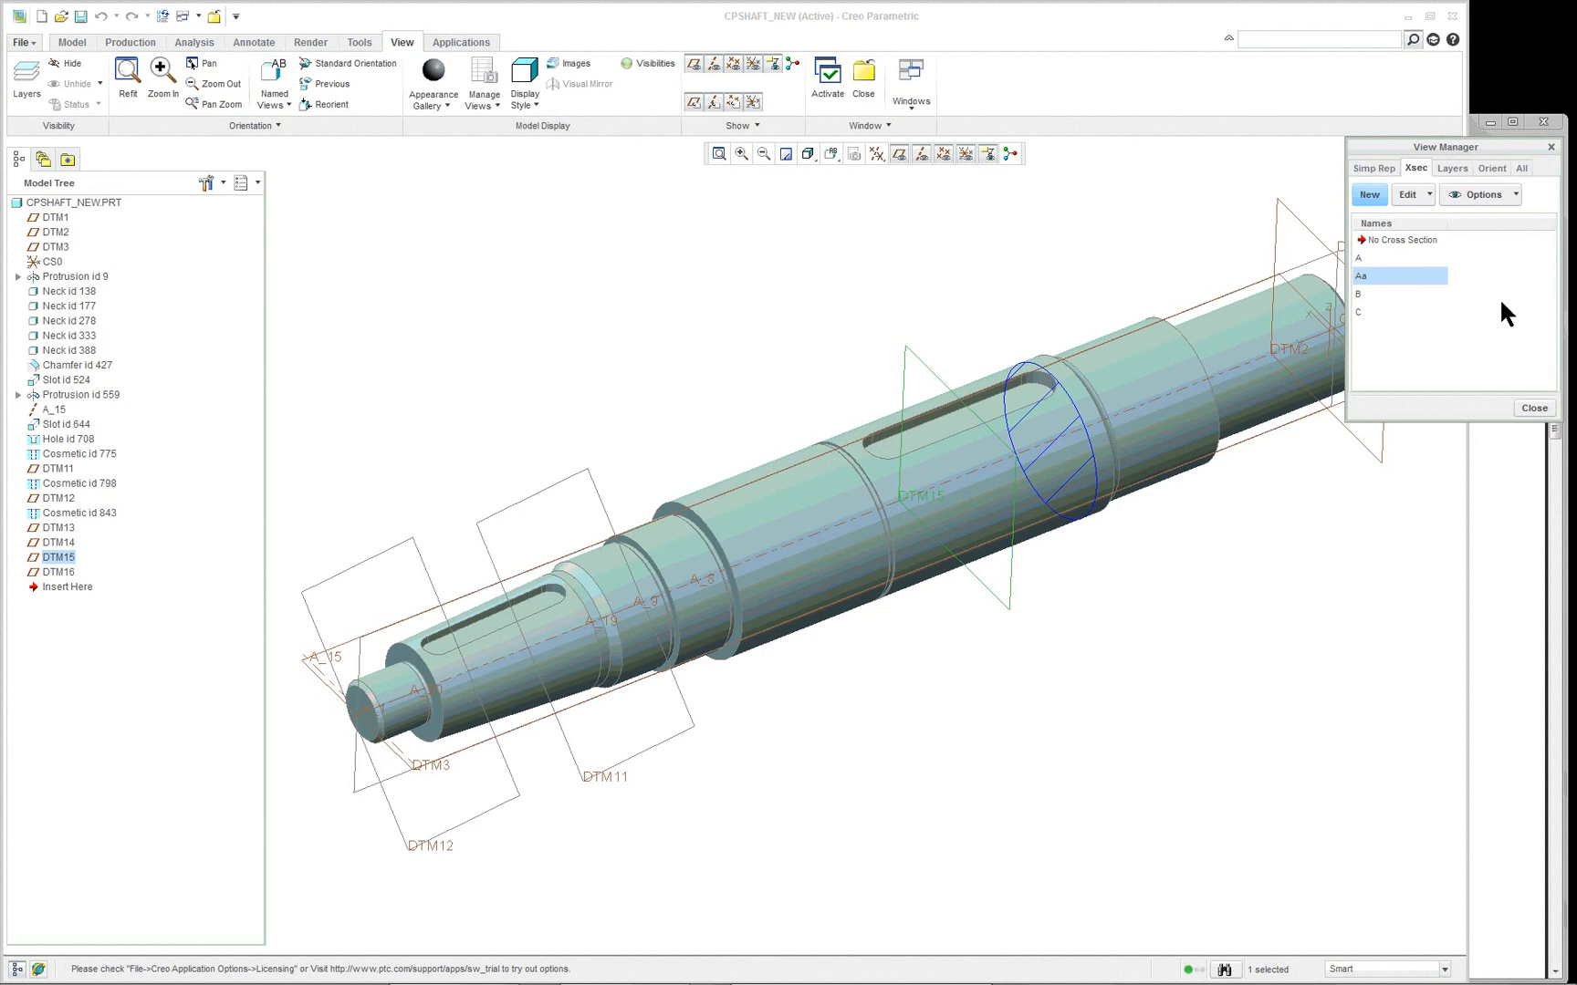
{"action": "left_click", "coordinate": [1551, 147]}
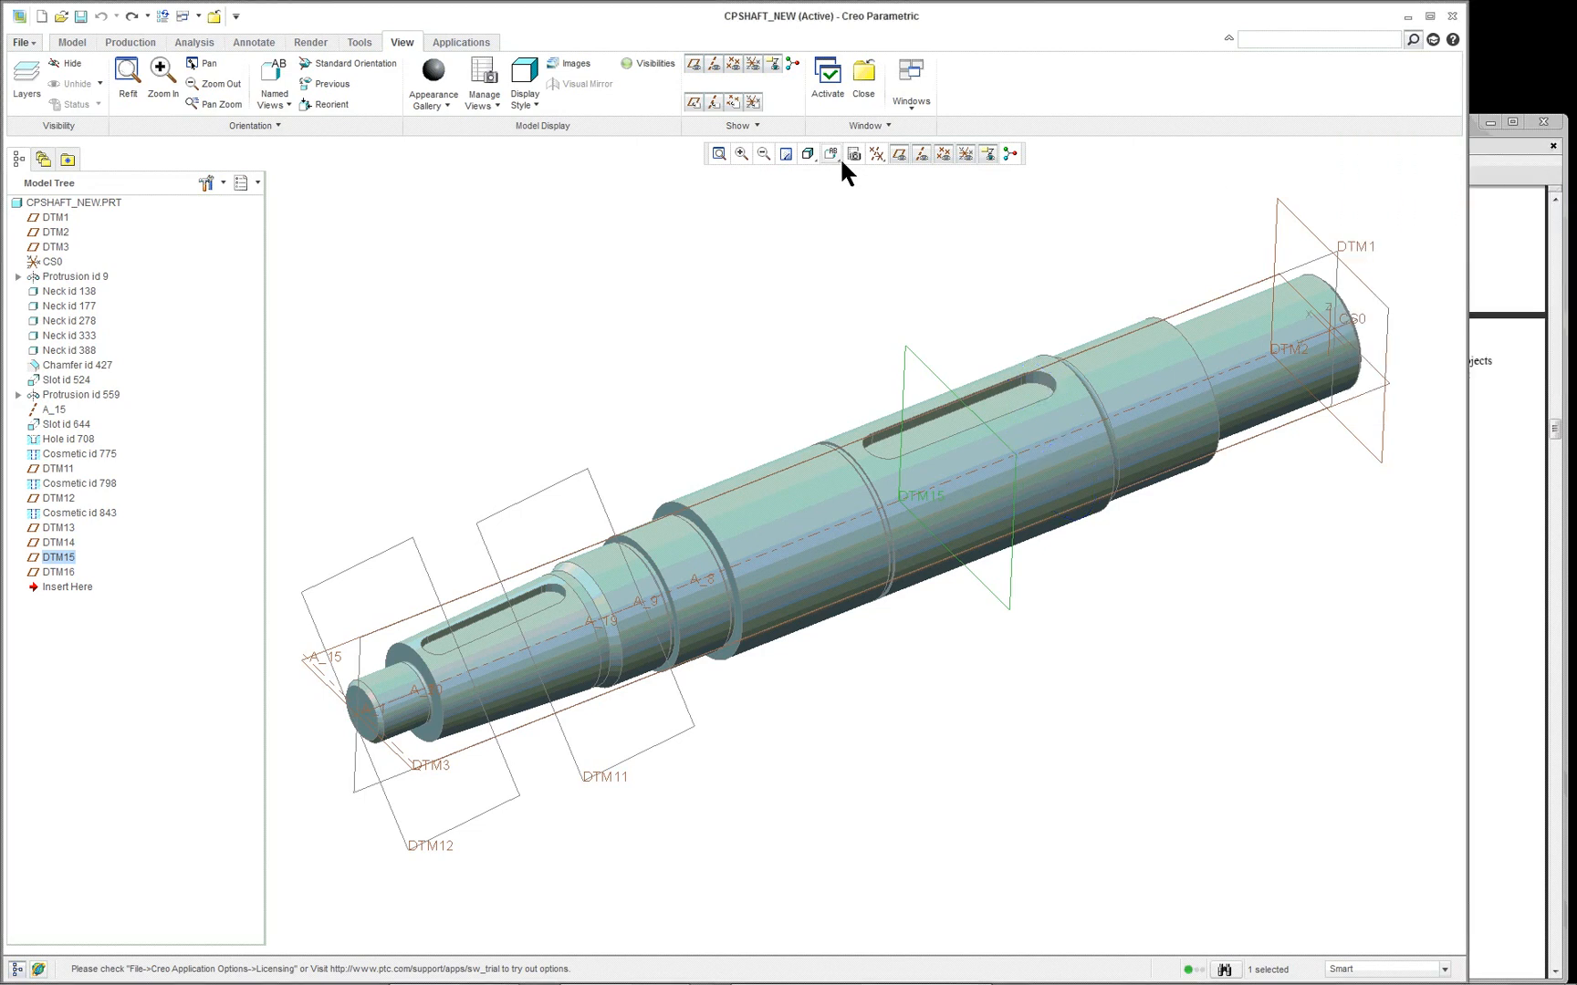